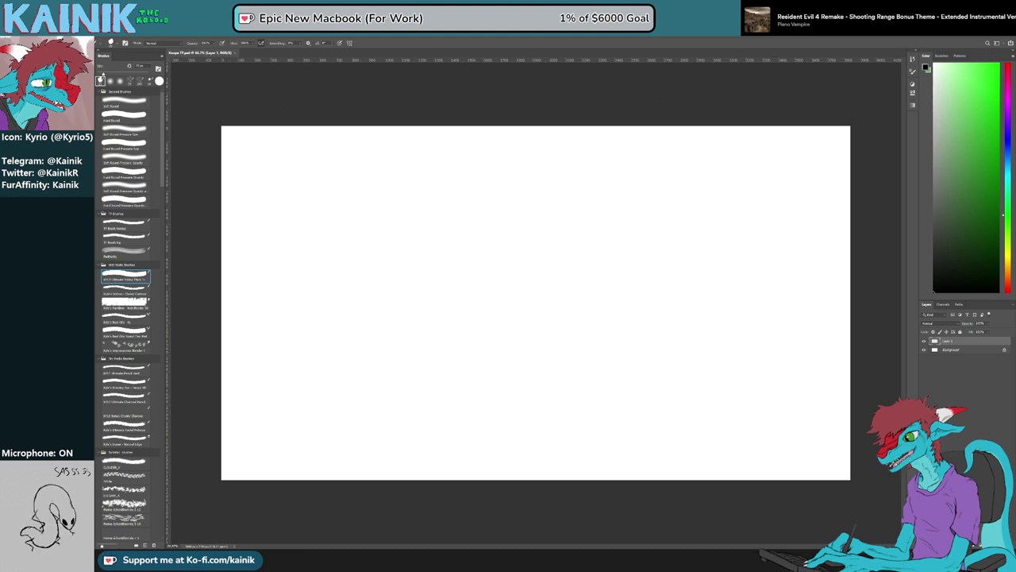
Sketch a curved stalk on Layer 1 ending in a small round orb, with short glow rays around the orb
{"action": "left_click", "coordinate": [948, 381]}
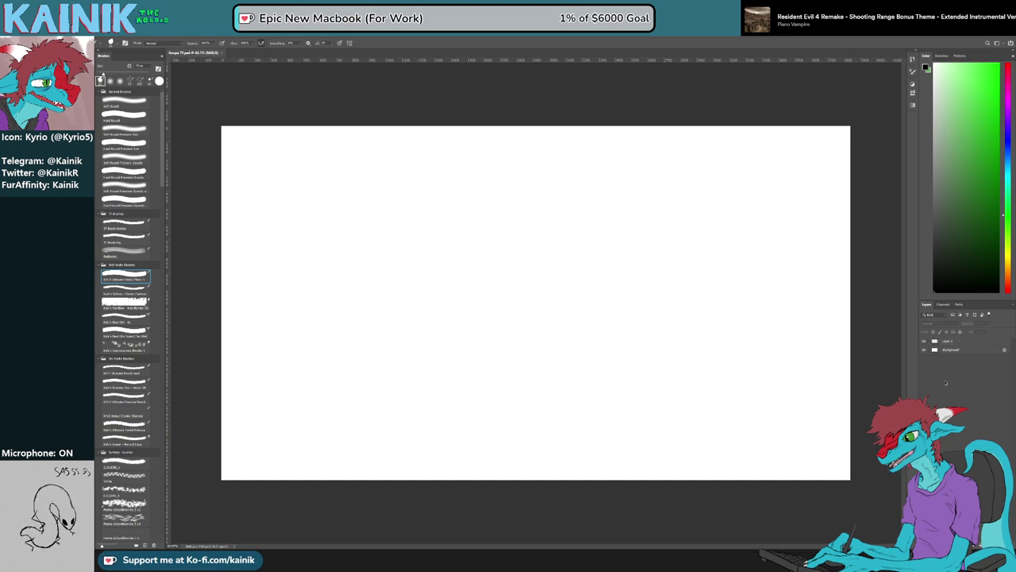
{"action": "left_click", "coordinate": [949, 341]}
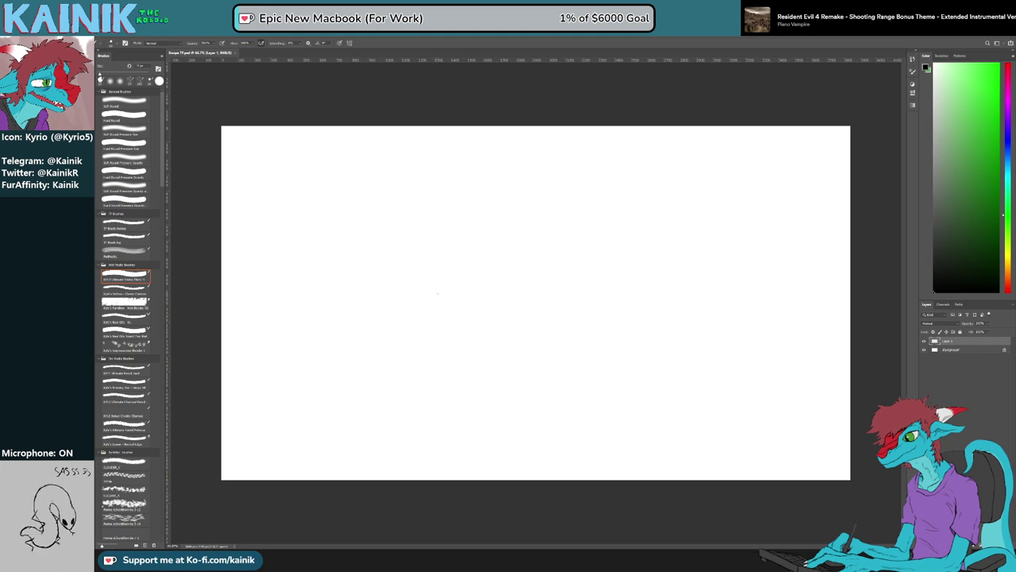
{"action": "mouse_move", "coordinate": [437, 332]}
{"action": "left_mouse_down"}
{"action": "mouse_move", "coordinate": [488, 232]}
{"action": "mouse_move", "coordinate": [507, 234]}
{"action": "mouse_move", "coordinate": [498, 238]}
{"action": "left_mouse_up"}
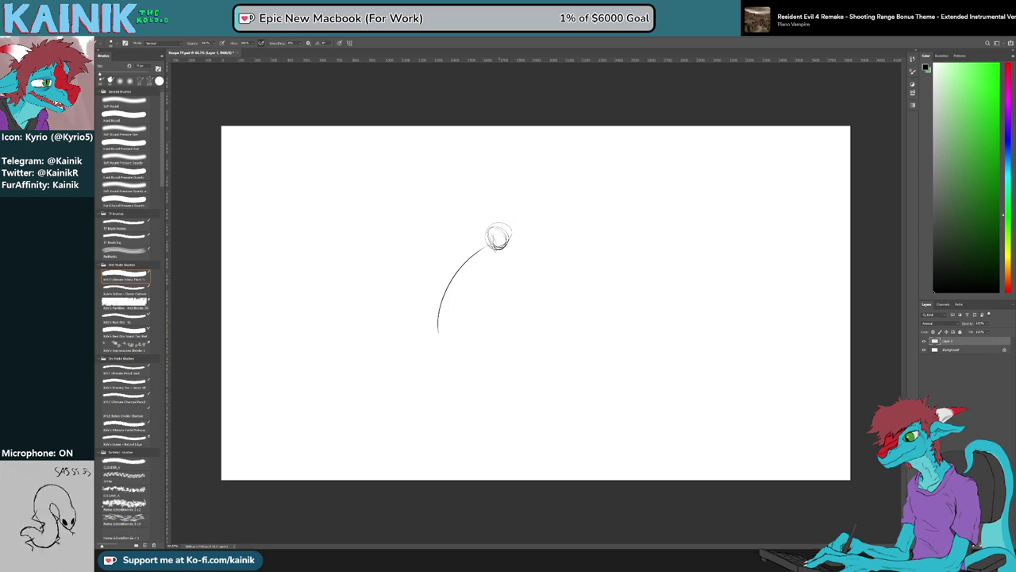
{"action": "mouse_move", "coordinate": [452, 245]}
{"action": "left_mouse_down"}
{"action": "mouse_move", "coordinate": [510, 201]}
{"action": "mouse_move", "coordinate": [542, 225]}
{"action": "mouse_move", "coordinate": [540, 247]}
{"action": "left_mouse_up"}
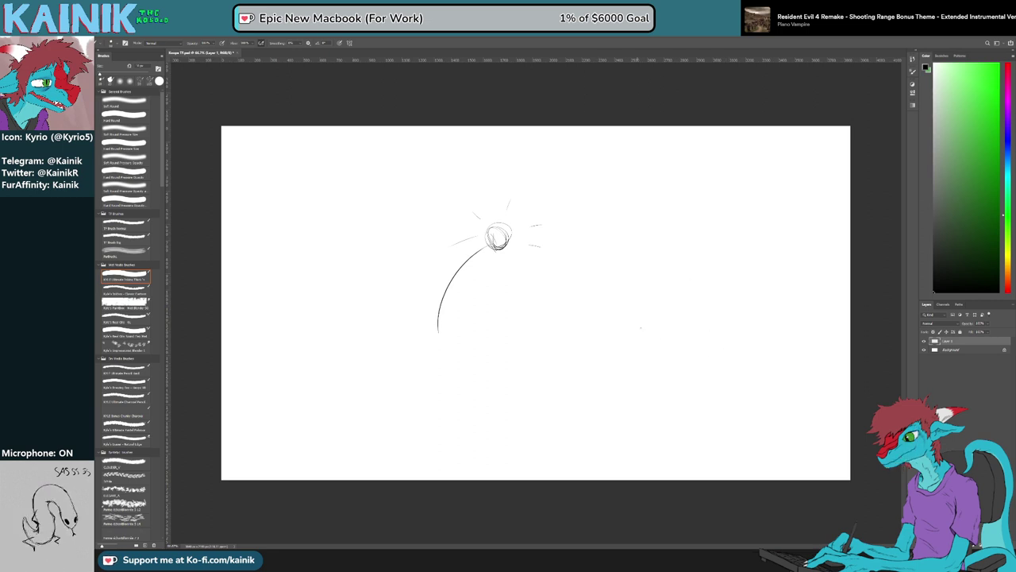
Sketch a rough circle for the character's head, lower and to the right of the glowing orb
{"action": "scroll", "coordinate": [550, 304], "scroll_direction": "up", "scroll_amount": 1}
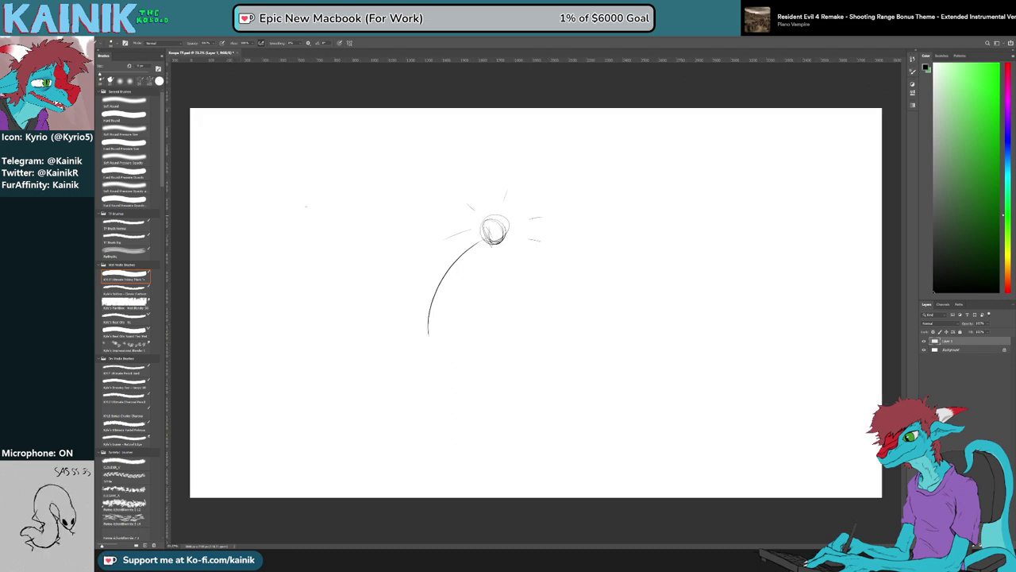
{"action": "left_click_drag", "start_coordinate": [517, 256], "coordinate": [465, 259]}
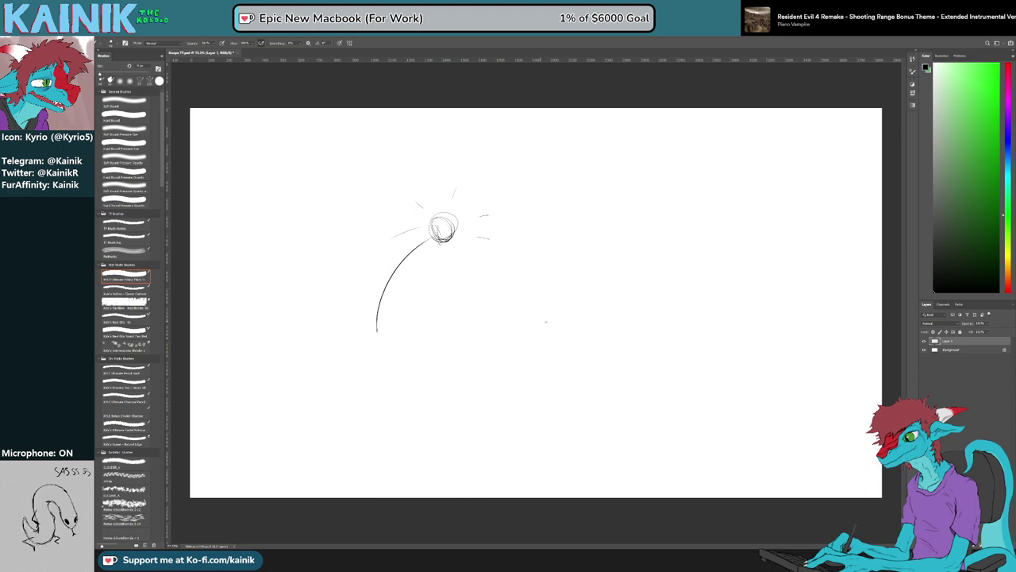
{"action": "left_click_drag", "start_coordinate": [535, 273], "coordinate": [560, 313]}
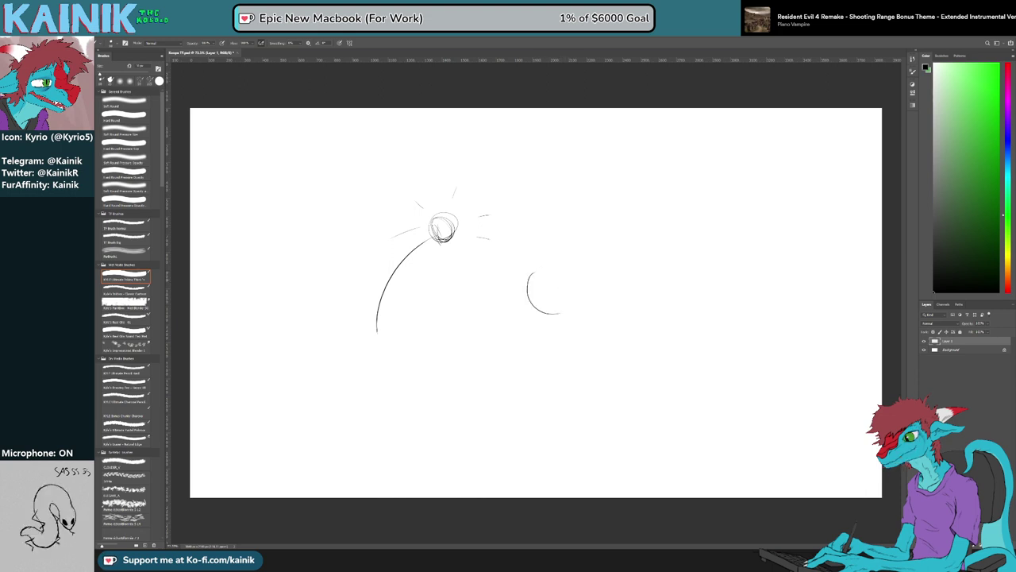
{"action": "mouse_move", "coordinate": [528, 278]}
{"action": "left_mouse_down"}
{"action": "mouse_move", "coordinate": [558, 257]}
{"action": "mouse_move", "coordinate": [586, 290]}
{"action": "mouse_move", "coordinate": [561, 310]}
{"action": "left_mouse_up"}
{"action": "mouse_move", "coordinate": [587, 270]}
{"action": "left_mouse_down"}
{"action": "mouse_move", "coordinate": [553, 307]}
{"action": "mouse_move", "coordinate": [532, 264]}
{"action": "mouse_move", "coordinate": [556, 251]}
{"action": "mouse_move", "coordinate": [578, 300]}
{"action": "mouse_move", "coordinate": [547, 315]}
{"action": "left_mouse_up"}
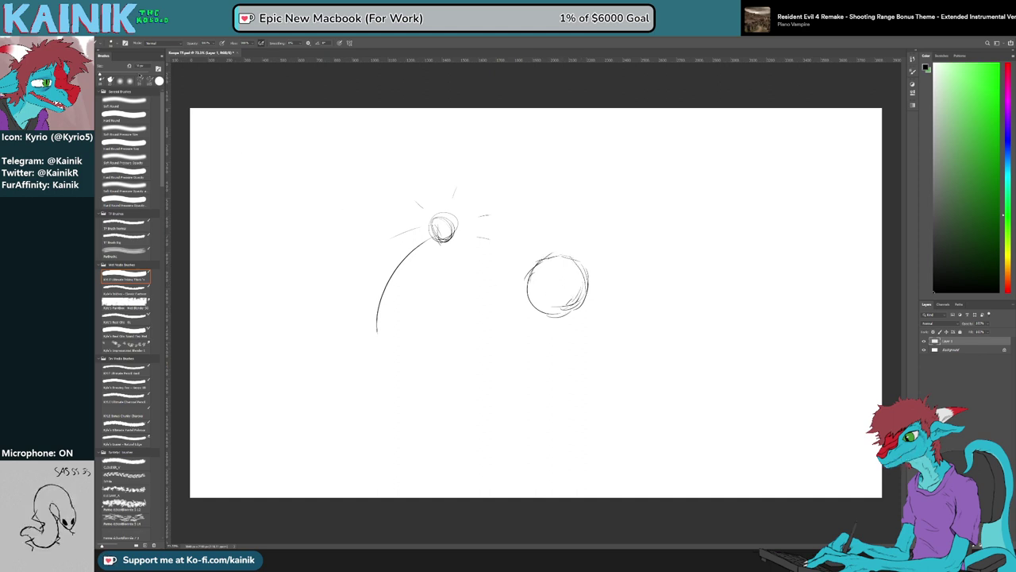
Lasso the stalk and glowing orb and move them slightly higher on the canvas
{"action": "key", "text": "l"}
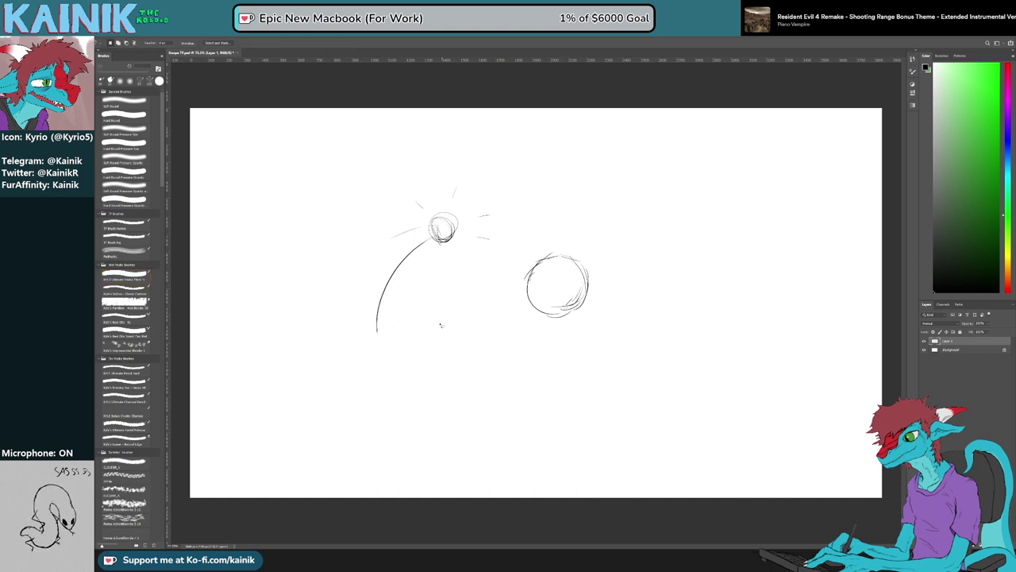
{"action": "mouse_move", "coordinate": [440, 325]}
{"action": "left_mouse_down"}
{"action": "mouse_move", "coordinate": [428, 177]}
{"action": "mouse_move", "coordinate": [498, 187]}
{"action": "mouse_move", "coordinate": [476, 296]}
{"action": "left_mouse_up"}
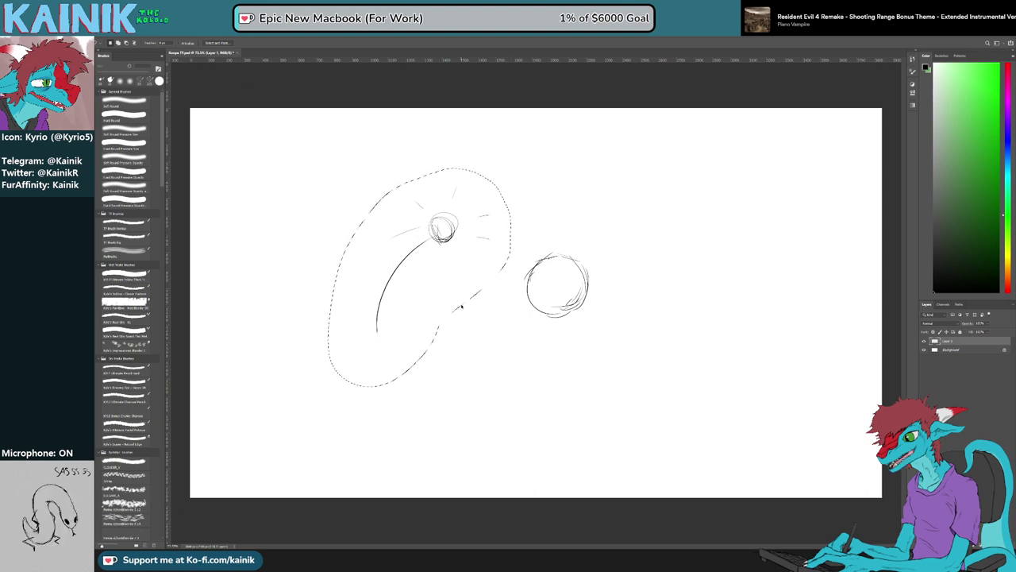
{"action": "key", "text": "ctrl+t"}
{"action": "left_click_drag", "start_coordinate": [410, 320], "coordinate": [411, 301]}
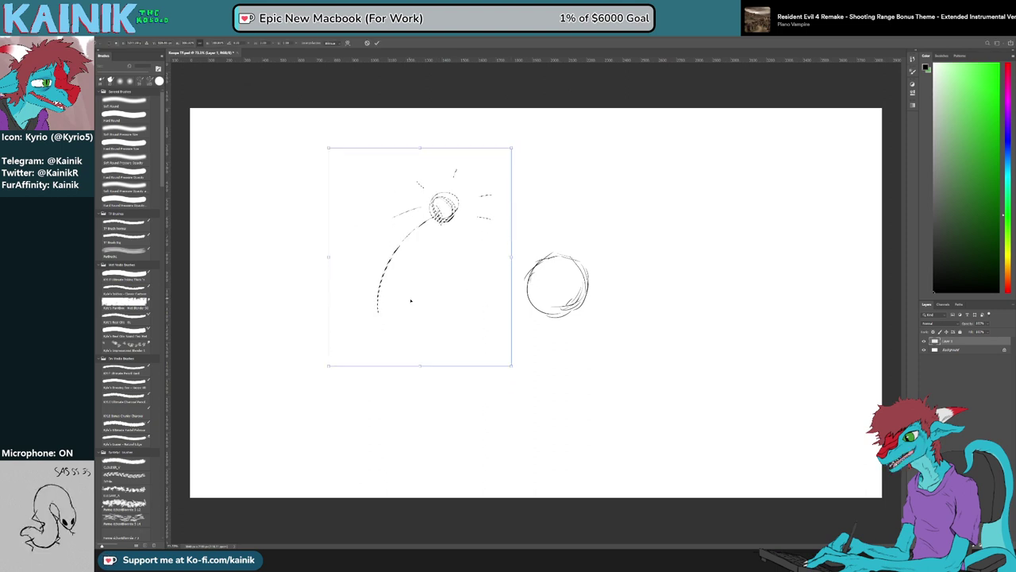
{"action": "key", "text": "Return"}
{"action": "key", "text": "ctrl+d"}
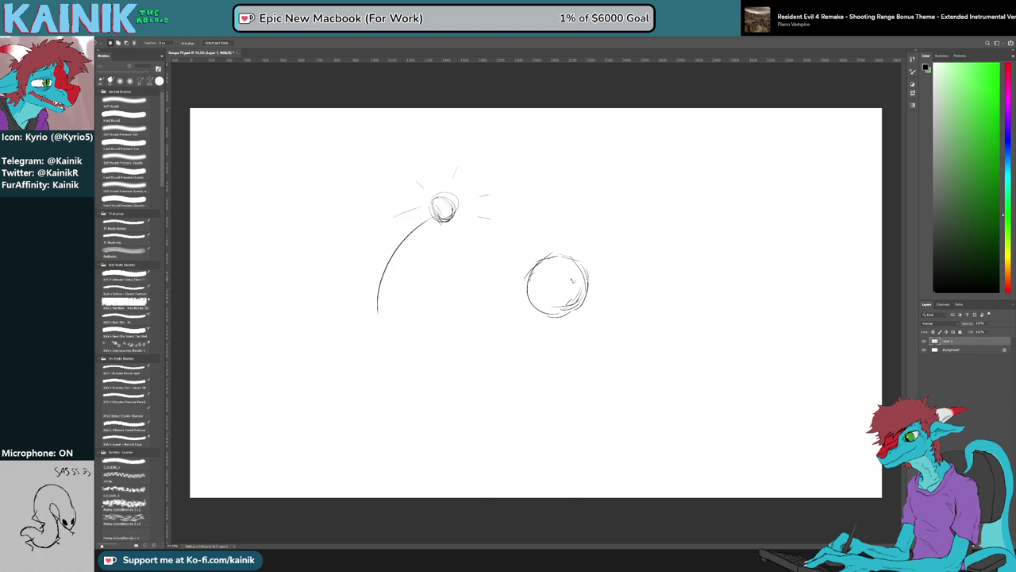
{"action": "key", "text": "b"}
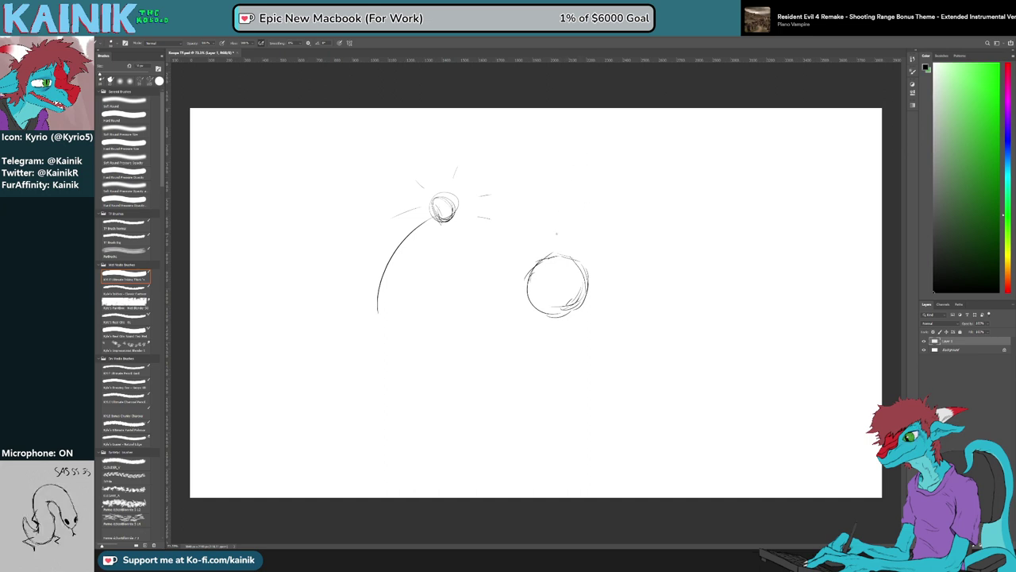
{"action": "mouse_move", "coordinate": [584, 297]}
{"action": "left_mouse_down"}
{"action": "mouse_move", "coordinate": [582, 325]}
{"action": "mouse_move", "coordinate": [539, 365]}
{"action": "mouse_move", "coordinate": [544, 373]}
{"action": "left_mouse_up"}
{"action": "key", "text": "e"}
{"action": "left_click_drag", "start_coordinate": [551, 332], "coordinate": [541, 374]}
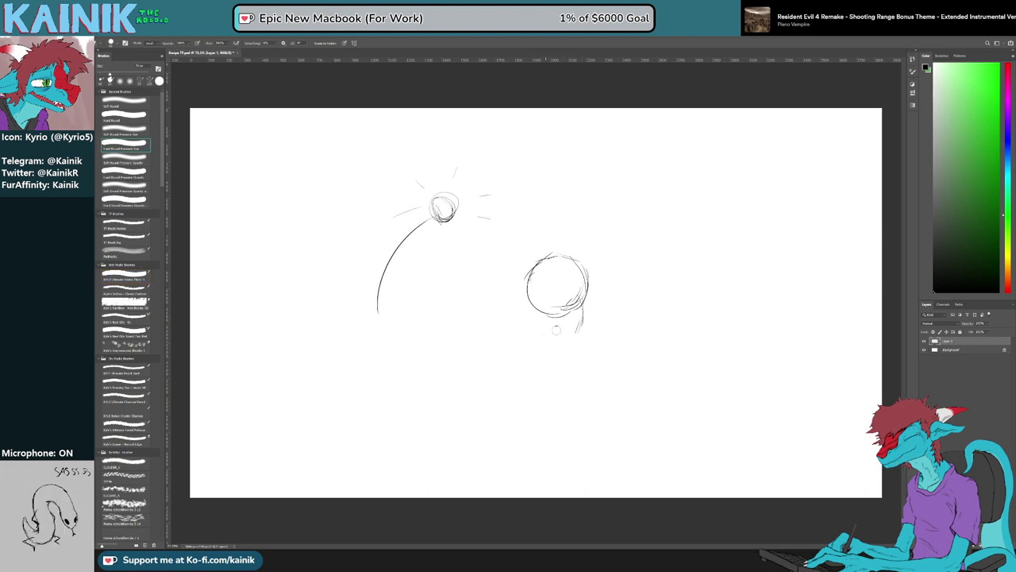
{"action": "key", "text": "b"}
{"action": "left_click_drag", "start_coordinate": [551, 330], "coordinate": [543, 361]}
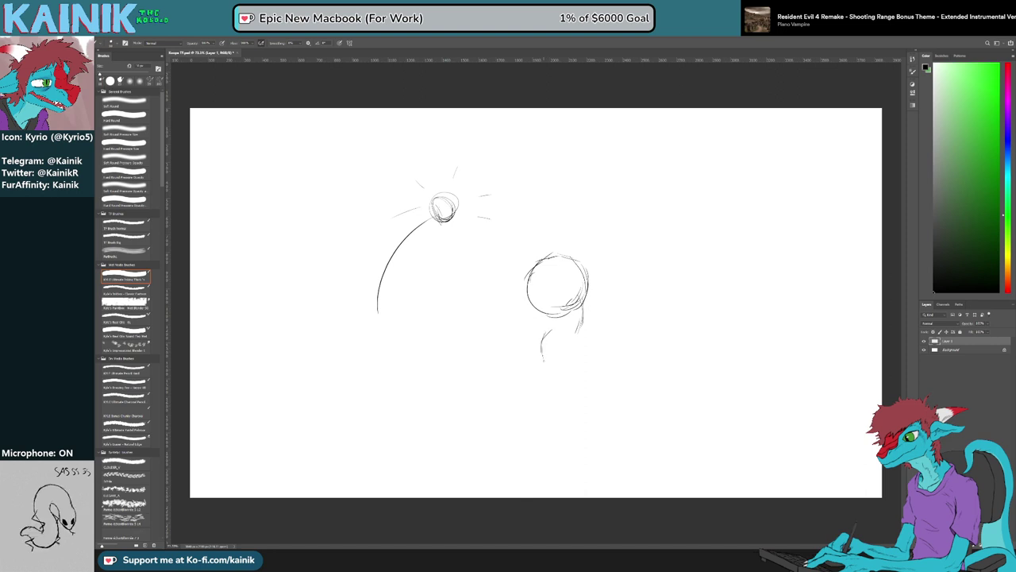
{"action": "left_click_drag", "start_coordinate": [588, 336], "coordinate": [589, 367]}
{"action": "key", "text": "e"}
{"action": "left_click_drag", "start_coordinate": [557, 327], "coordinate": [548, 368]}
{"action": "mouse_move", "coordinate": [572, 323]}
{"action": "left_mouse_down"}
{"action": "mouse_move", "coordinate": [586, 307]}
{"action": "mouse_move", "coordinate": [589, 364]}
{"action": "left_mouse_up"}
Sketch short neck lines beneath the head circle and the start of the right-hand shoulder, erasing stray marks
{"action": "key", "text": "b"}
{"action": "mouse_move", "coordinate": [588, 272]}
{"action": "left_mouse_down"}
{"action": "mouse_move", "coordinate": [610, 315]}
{"action": "mouse_move", "coordinate": [610, 299]}
{"action": "mouse_move", "coordinate": [611, 310]}
{"action": "mouse_move", "coordinate": [562, 325]}
{"action": "left_mouse_up"}
{"action": "key", "text": "e"}
{"action": "key", "text": "b"}
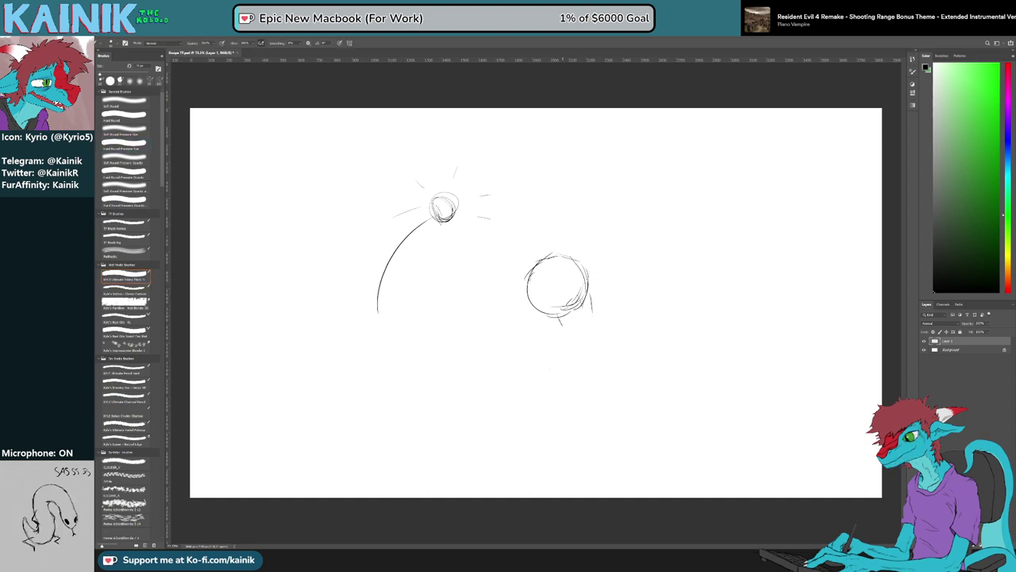
{"action": "key", "text": "e"}
{"action": "mouse_move", "coordinate": [589, 292]}
{"action": "left_mouse_down"}
{"action": "mouse_move", "coordinate": [594, 301]}
{"action": "mouse_move", "coordinate": [564, 325]}
{"action": "mouse_move", "coordinate": [592, 307]}
{"action": "mouse_move", "coordinate": [609, 312]}
{"action": "left_mouse_up"}
{"action": "key", "text": "b"}
{"action": "key", "text": "e"}
{"action": "key", "text": "b"}
{"action": "key", "text": "e"}
{"action": "key", "text": "b"}
{"action": "key", "text": "b"}
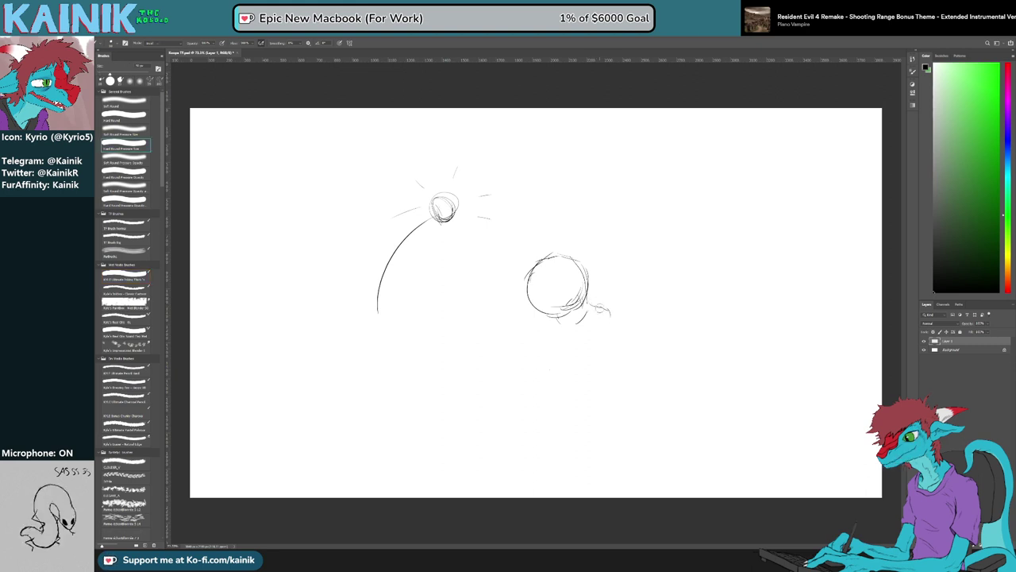
{"action": "key", "text": "b"}
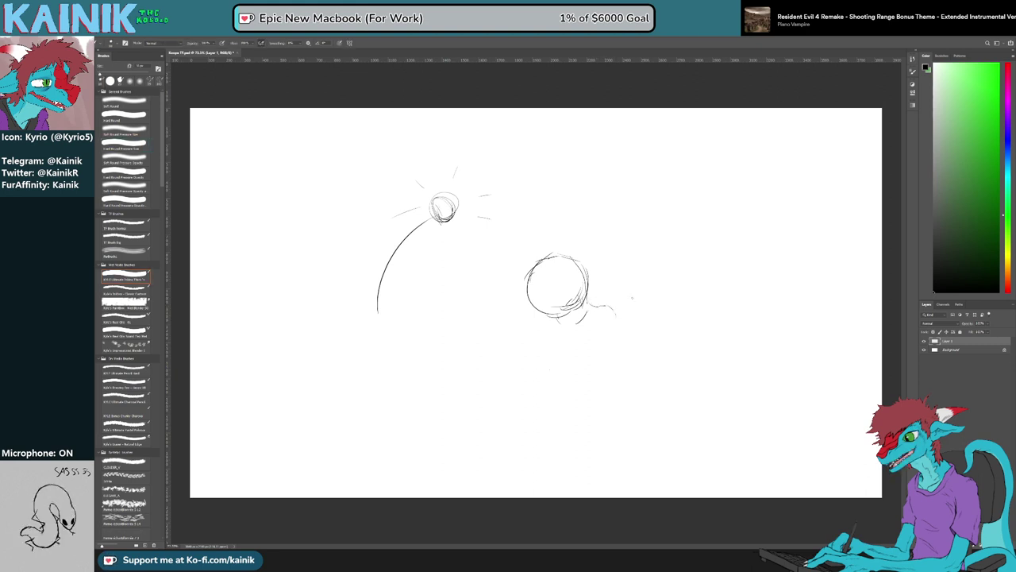
Round off the right-hand shoulder, then sketch the left-hand shoulder and both sides of the upper torso
{"action": "key", "text": "e"}
{"action": "mouse_move", "coordinate": [618, 317]}
{"action": "left_mouse_down"}
{"action": "mouse_move", "coordinate": [597, 304]}
{"action": "mouse_move", "coordinate": [620, 312]}
{"action": "left_mouse_up"}
{"action": "key", "text": "b"}
{"action": "key", "text": "e"}
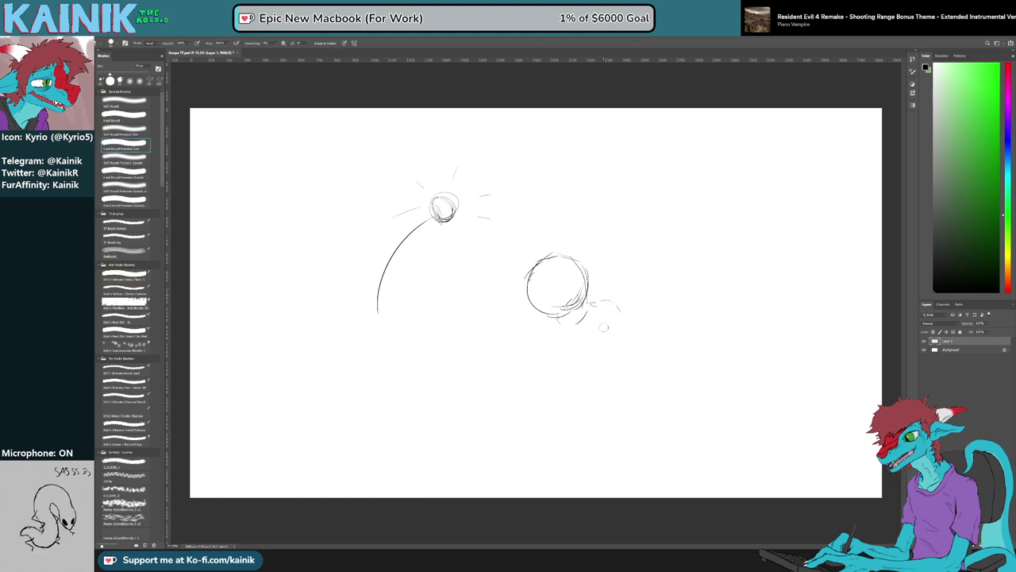
{"action": "key", "text": "b"}
{"action": "mouse_move", "coordinate": [604, 326]}
{"action": "left_mouse_down"}
{"action": "mouse_move", "coordinate": [607, 342]}
{"action": "mouse_move", "coordinate": [561, 347]}
{"action": "left_mouse_up"}
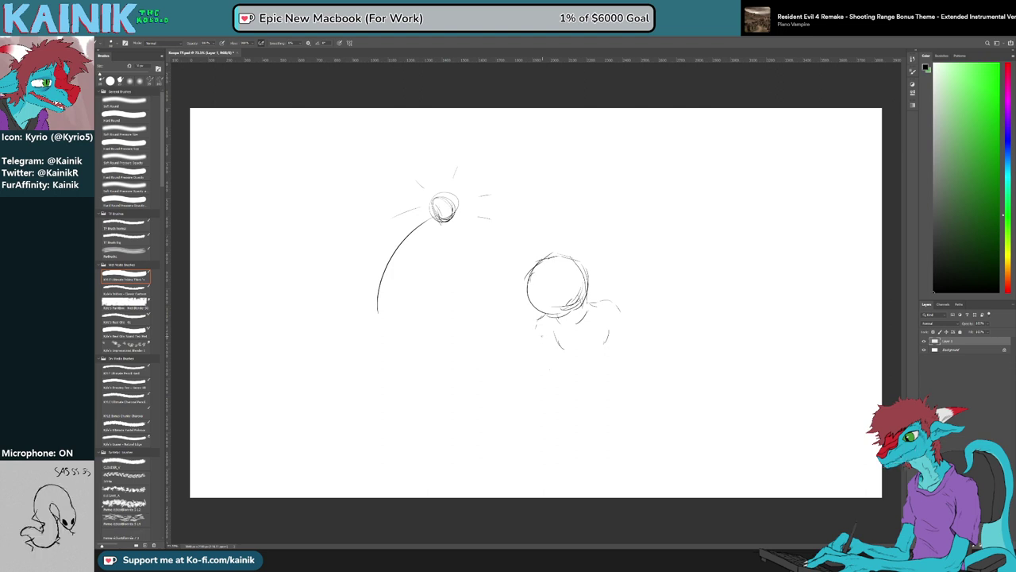
{"action": "key", "text": "e"}
{"action": "key", "text": "b"}
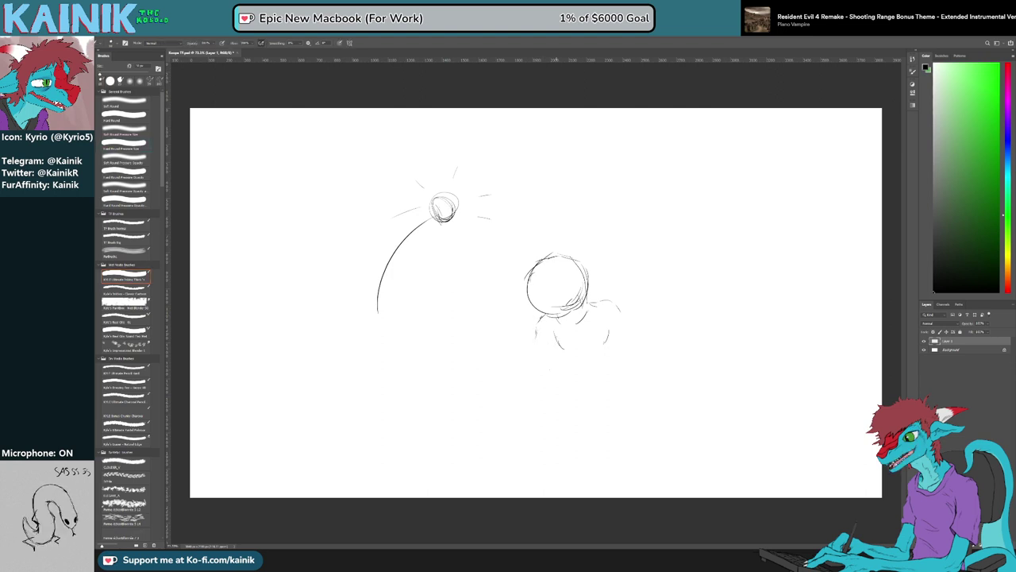
Add underarm strokes on both sides of the torso and clean up the chest contour with the eraser
{"action": "mouse_move", "coordinate": [560, 340]}
{"action": "left_mouse_down"}
{"action": "mouse_move", "coordinate": [563, 352]}
{"action": "mouse_move", "coordinate": [607, 347]}
{"action": "left_mouse_up"}
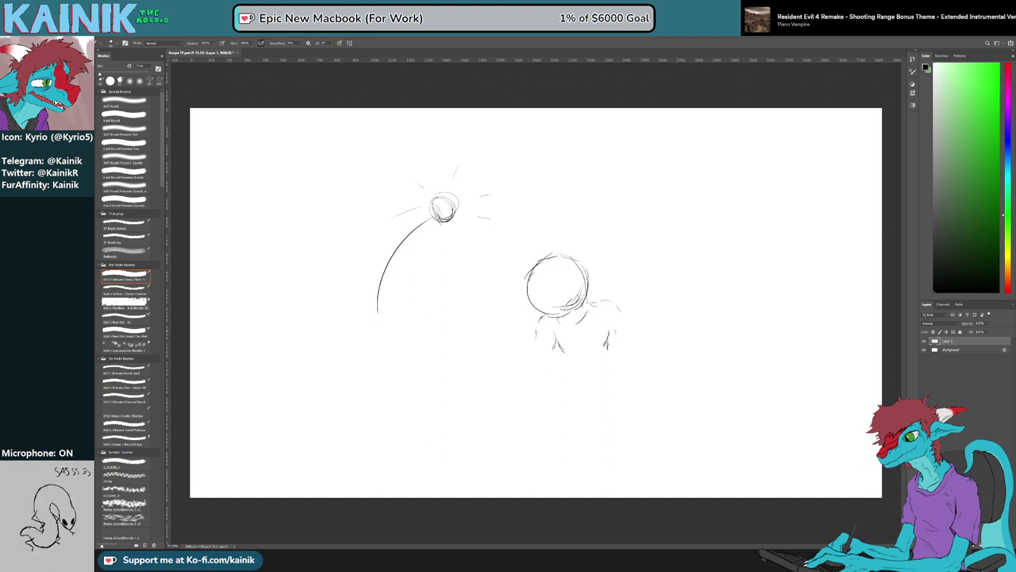
{"action": "key", "text": "e"}
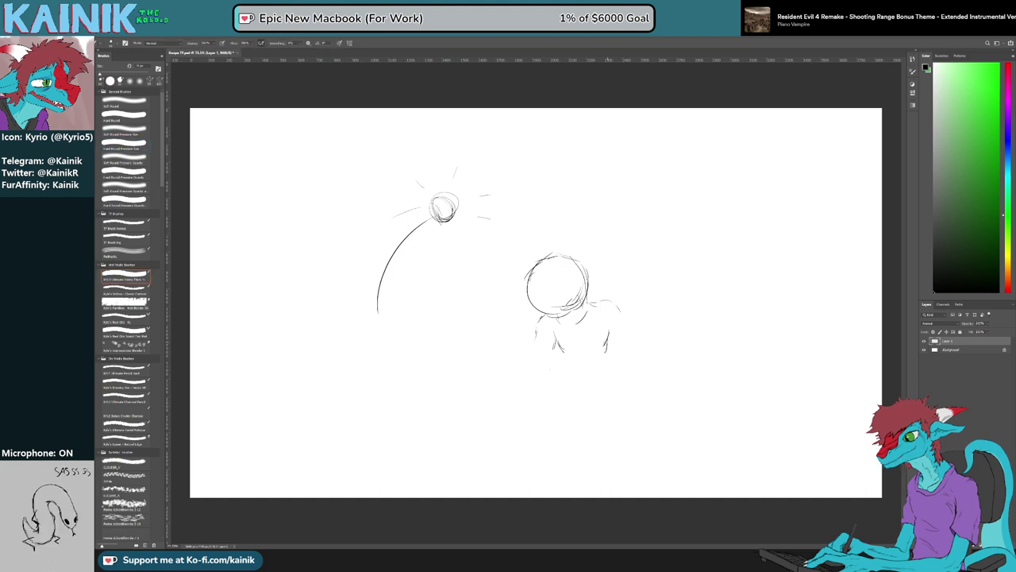
{"action": "key", "text": "e"}
{"action": "mouse_move", "coordinate": [606, 346]}
{"action": "left_mouse_down"}
{"action": "mouse_move", "coordinate": [608, 331]}
{"action": "mouse_move", "coordinate": [607, 353]}
{"action": "left_mouse_up"}
{"action": "key", "text": "b"}
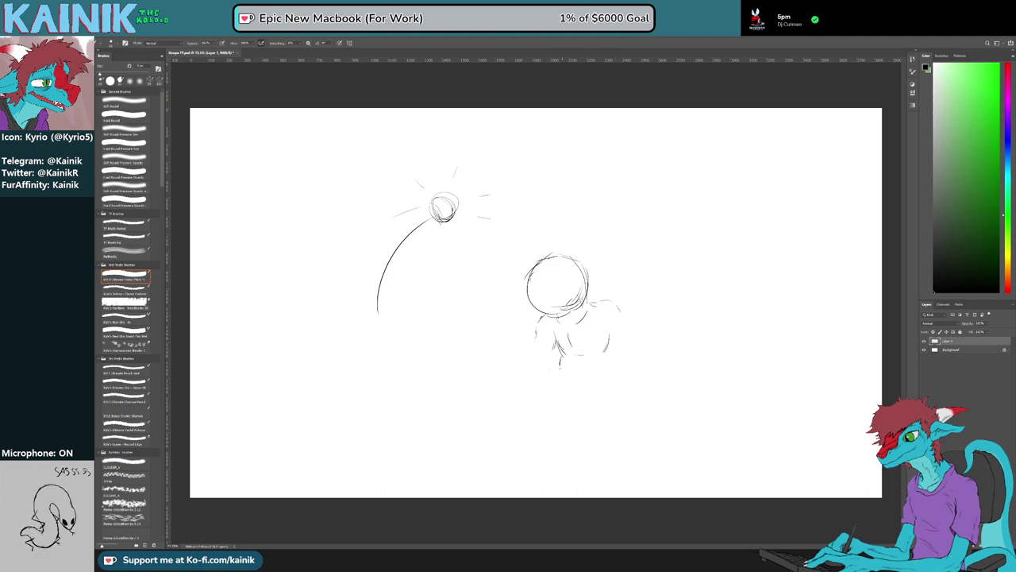
Extend both sides of the torso down to the waist and sketch a curved waistline between them
{"action": "left_click_drag", "start_coordinate": [576, 372], "coordinate": [594, 370]}
{"action": "mouse_move", "coordinate": [620, 332]}
{"action": "left_mouse_down"}
{"action": "mouse_move", "coordinate": [608, 363]}
{"action": "mouse_move", "coordinate": [618, 343]}
{"action": "mouse_move", "coordinate": [617, 371]}
{"action": "left_mouse_up"}
{"action": "key", "text": "e"}
{"action": "key", "text": "b"}
{"action": "mouse_move", "coordinate": [548, 359]}
{"action": "left_mouse_down"}
{"action": "mouse_move", "coordinate": [533, 375]}
{"action": "mouse_move", "coordinate": [576, 398]}
{"action": "left_mouse_up"}
{"action": "key", "text": "e"}
{"action": "key", "text": "b"}
{"action": "key", "text": "e"}
{"action": "key", "text": "b"}
{"action": "key", "text": "e"}
{"action": "key", "text": "b"}
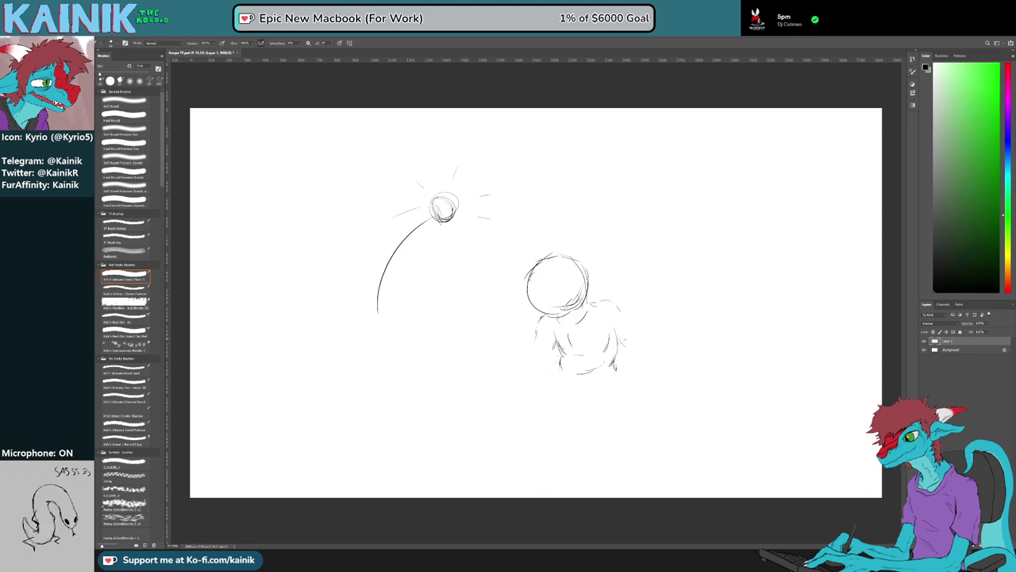
Sketch both upper arms hanging from the shoulders and erase stray marks where the arm meets the torso
{"action": "left_click_drag", "start_coordinate": [618, 335], "coordinate": [624, 350]}
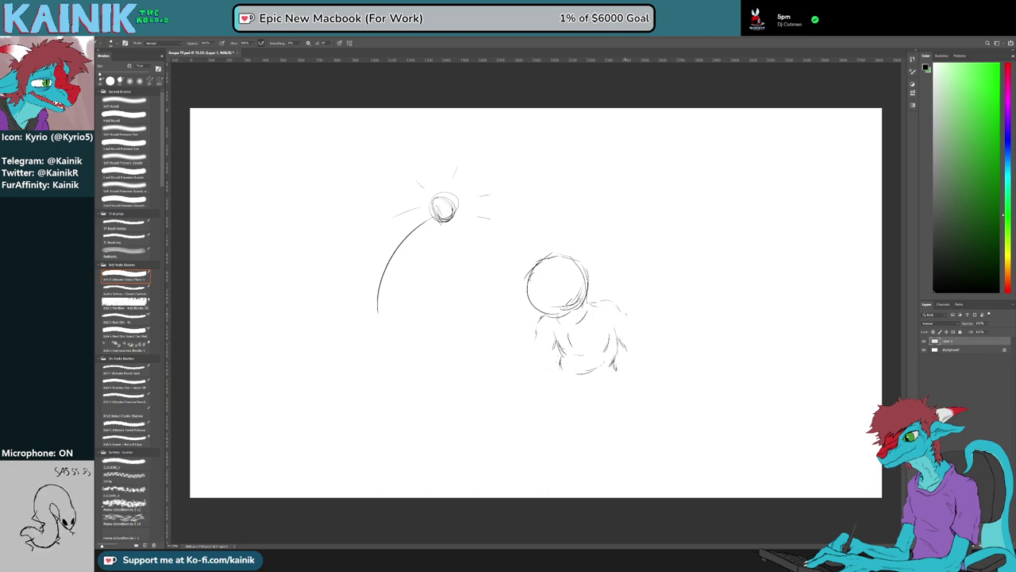
{"action": "left_click_drag", "start_coordinate": [623, 312], "coordinate": [641, 348]}
{"action": "left_click", "coordinate": [125, 146]}
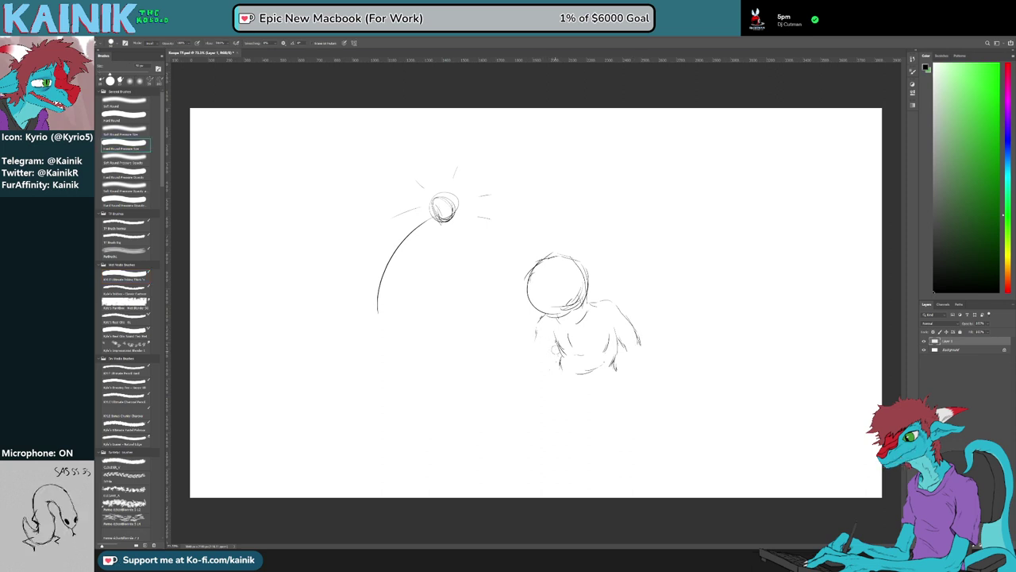
{"action": "left_click", "coordinate": [125, 276]}
{"action": "mouse_move", "coordinate": [552, 335]}
{"action": "left_mouse_down"}
{"action": "mouse_move", "coordinate": [550, 359]}
{"action": "mouse_move", "coordinate": [533, 355]}
{"action": "left_mouse_up"}
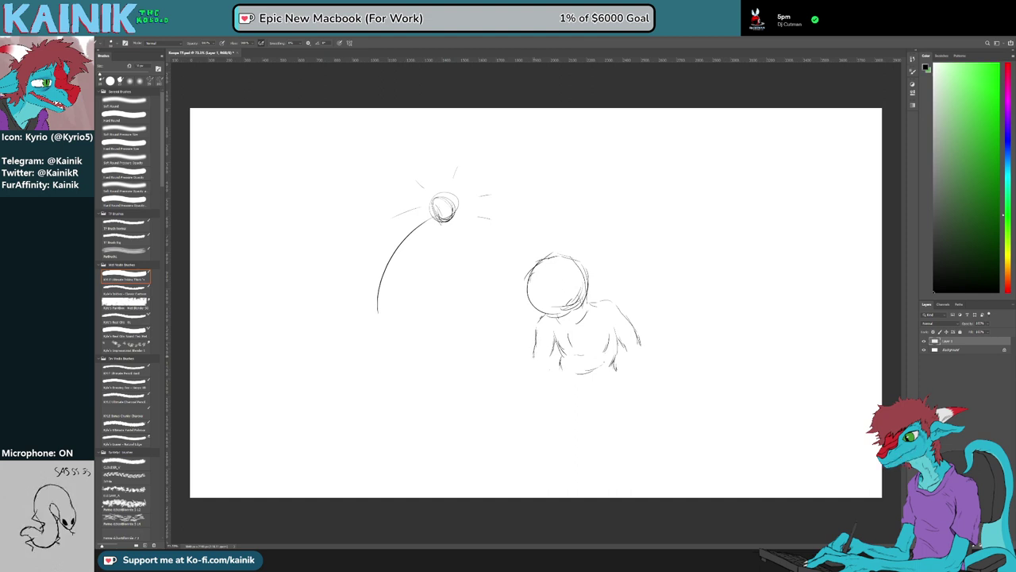
{"action": "key", "text": "e"}
{"action": "left_click_drag", "start_coordinate": [617, 328], "coordinate": [615, 334]}
{"action": "key", "text": "b"}
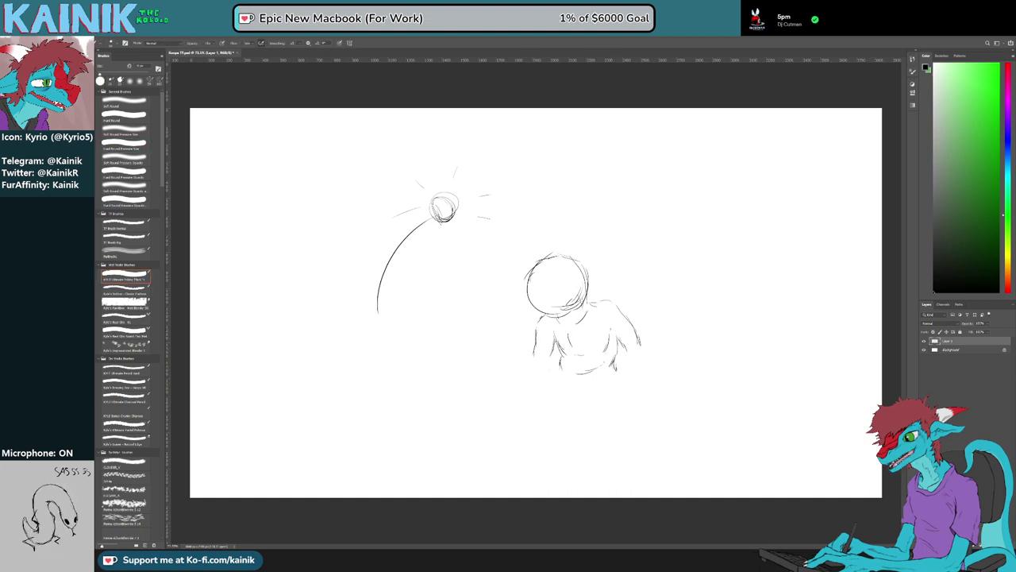
{"action": "key", "text": "e"}
{"action": "key", "text": "b"}
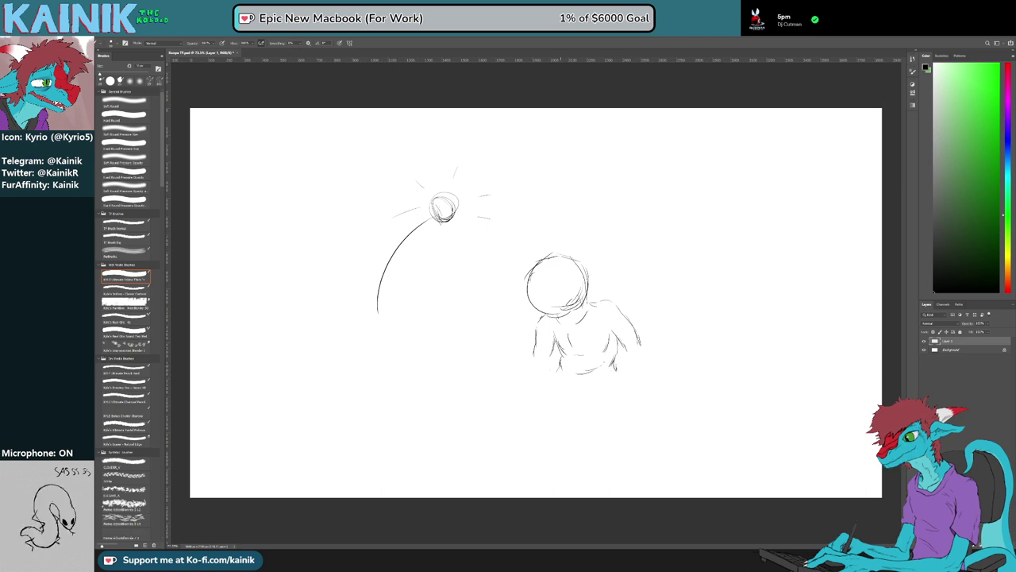
Sketch rounded hips below the waist, reshaping the outline with the eraser into a seated pelvis
{"action": "left_click_drag", "start_coordinate": [585, 396], "coordinate": [610, 379]}
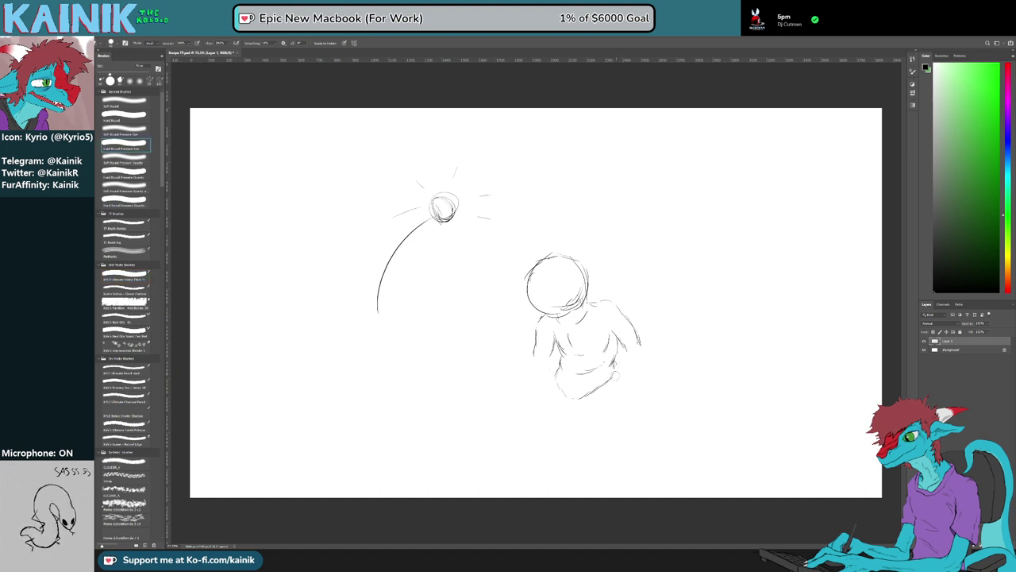
{"action": "key", "text": "e"}
{"action": "mouse_move", "coordinate": [608, 377]}
{"action": "left_mouse_down"}
{"action": "mouse_move", "coordinate": [601, 391]}
{"action": "mouse_move", "coordinate": [565, 395]}
{"action": "mouse_move", "coordinate": [558, 383]}
{"action": "left_mouse_up"}
{"action": "key", "text": "b"}
{"action": "key", "text": "b"}
{"action": "key", "text": "e"}
{"action": "key", "text": "b"}
{"action": "mouse_move", "coordinate": [557, 390]}
{"action": "left_mouse_down"}
{"action": "mouse_move", "coordinate": [571, 405]}
{"action": "mouse_move", "coordinate": [610, 397]}
{"action": "left_mouse_up"}
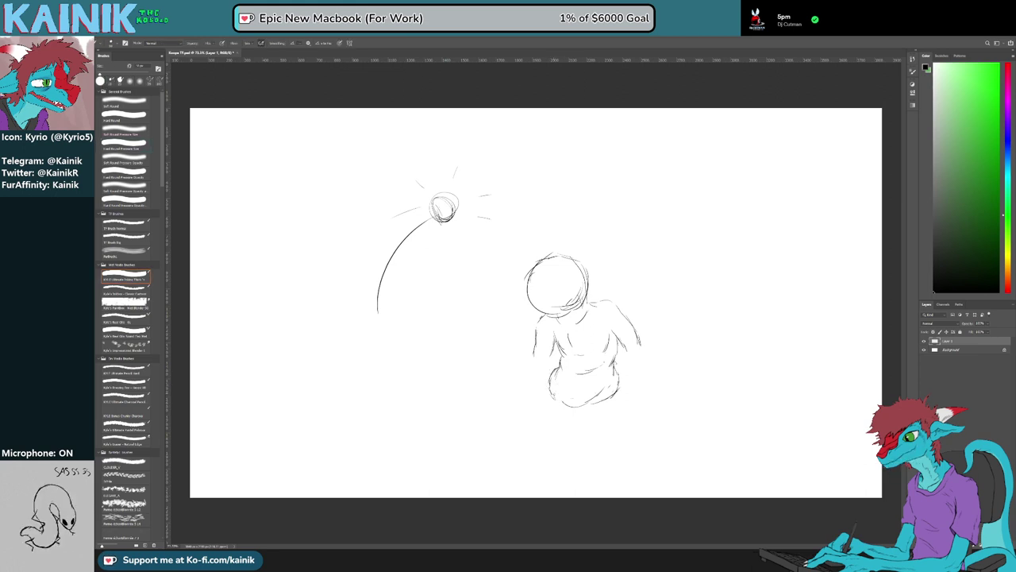
{"action": "left_click_drag", "start_coordinate": [579, 409], "coordinate": [593, 403]}
{"action": "key", "text": "e"}
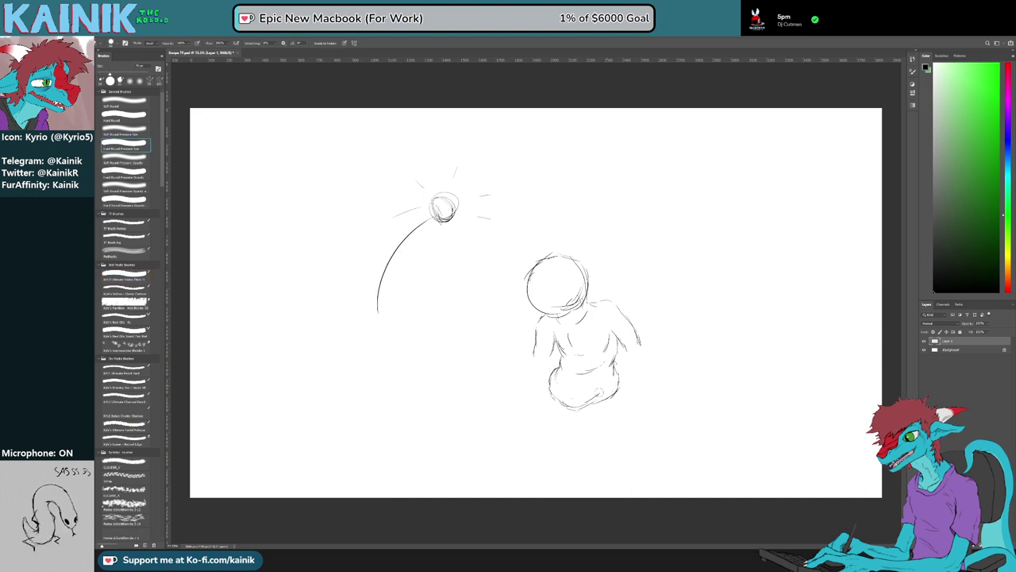
Sketch the right-hand bent leg extending sideways from the hips as a rounded outline
{"action": "key", "text": "b"}
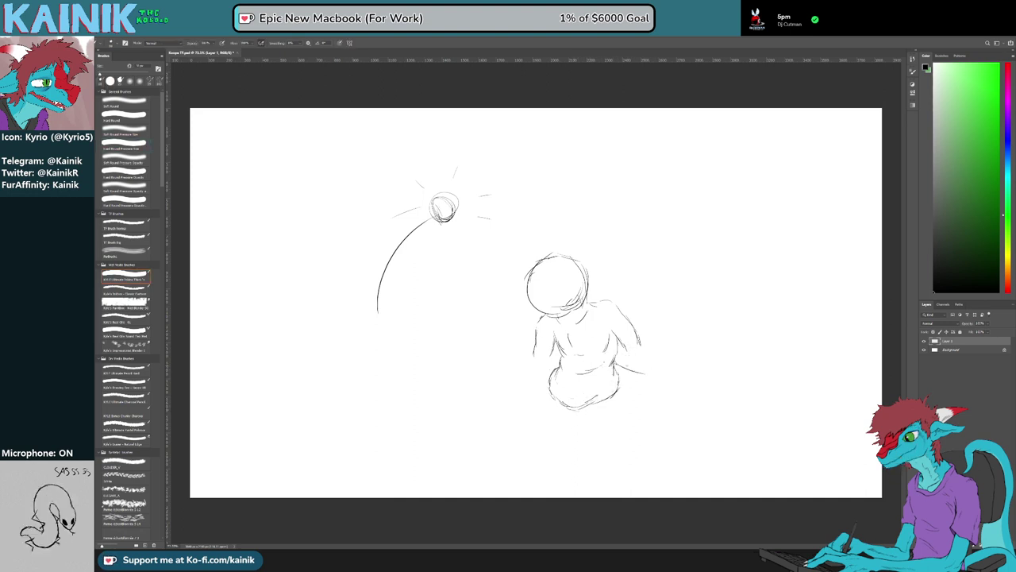
{"action": "left_click_drag", "start_coordinate": [620, 366], "coordinate": [643, 379]}
{"action": "mouse_move", "coordinate": [587, 403]}
{"action": "left_mouse_down"}
{"action": "mouse_move", "coordinate": [627, 410]}
{"action": "mouse_move", "coordinate": [653, 395]}
{"action": "left_mouse_up"}
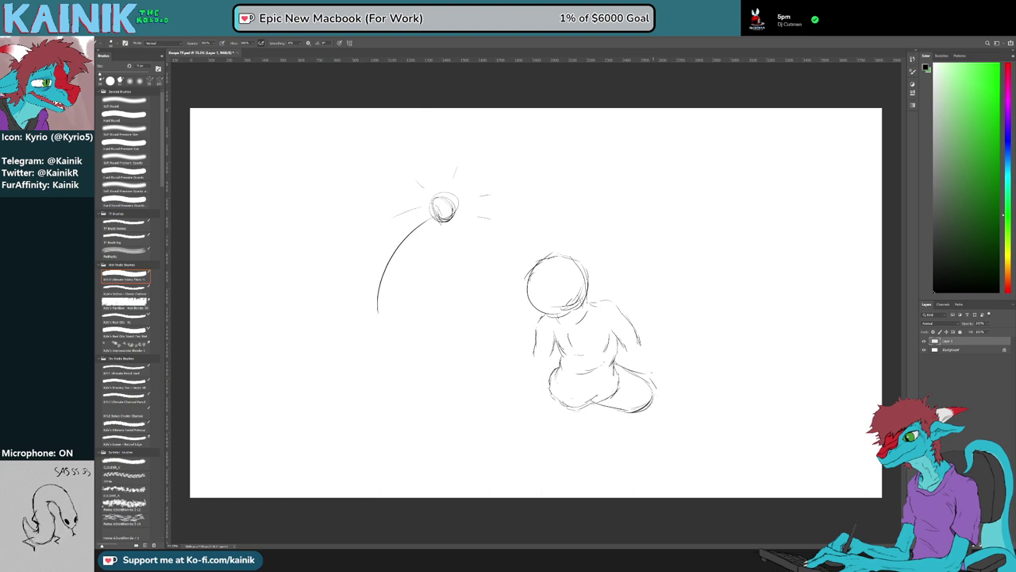
Sketch the left-hand bent leg as a rounded outline and a lower leg folding down from the right-hand knee
{"action": "left_click_drag", "start_coordinate": [559, 367], "coordinate": [521, 385]}
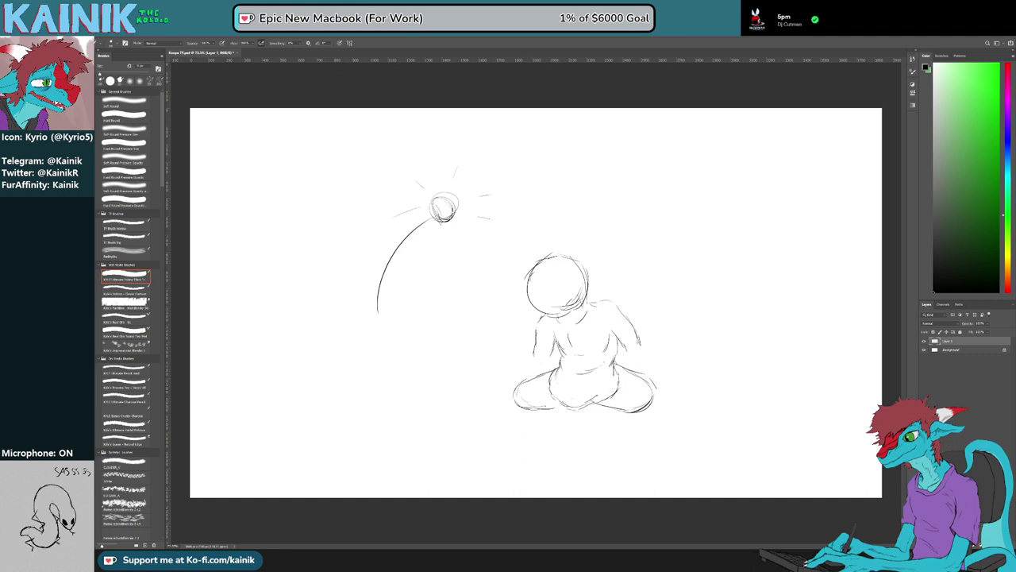
{"action": "left_click_drag", "start_coordinate": [554, 407], "coordinate": [524, 412]}
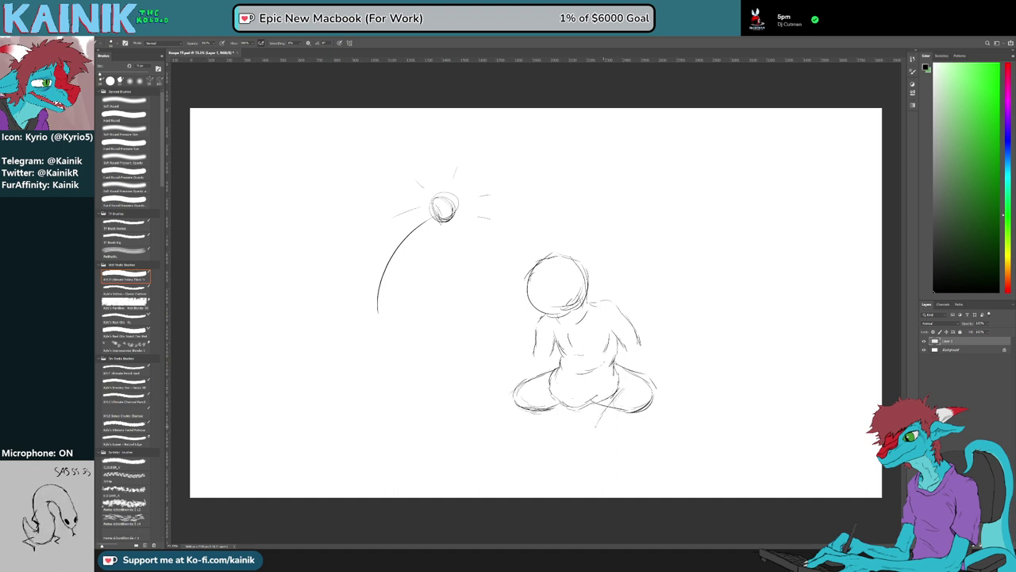
{"action": "left_click_drag", "start_coordinate": [624, 414], "coordinate": [601, 436]}
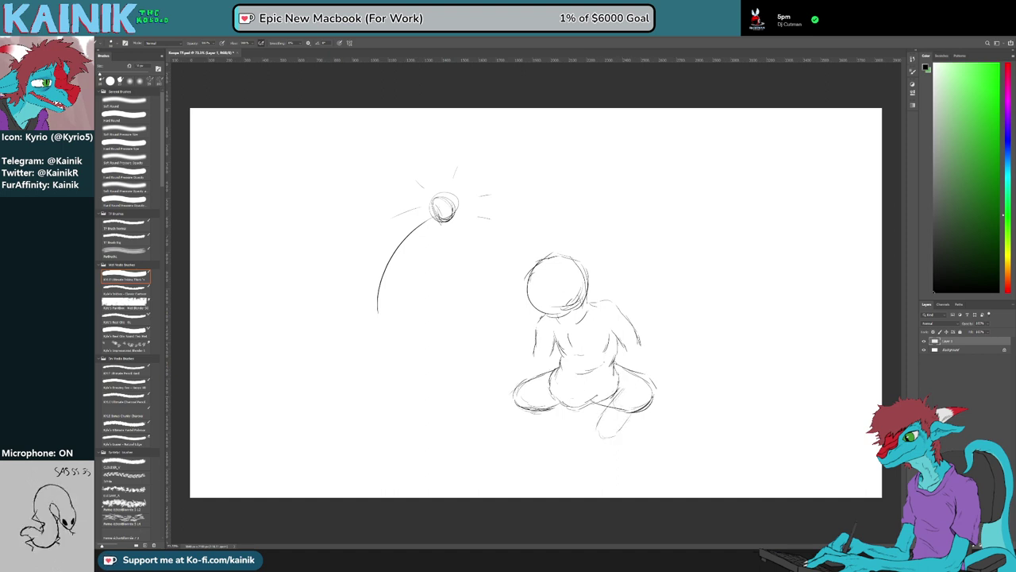
{"action": "mouse_move", "coordinate": [651, 397]}
{"action": "left_mouse_down"}
{"action": "mouse_move", "coordinate": [630, 423]}
{"action": "mouse_move", "coordinate": [623, 389]}
{"action": "left_mouse_up"}
Rework the left-hand leg into an outstretched leg with a tapered end, erasing its old rounded knee outline
{"action": "key", "text": "e"}
{"action": "mouse_move", "coordinate": [521, 381]}
{"action": "left_mouse_down"}
{"action": "mouse_move", "coordinate": [499, 391]}
{"action": "mouse_move", "coordinate": [546, 372]}
{"action": "mouse_move", "coordinate": [556, 409]}
{"action": "left_mouse_up"}
{"action": "key", "text": "b"}
{"action": "key", "text": "b"}
{"action": "mouse_move", "coordinate": [561, 364]}
{"action": "left_mouse_down"}
{"action": "mouse_move", "coordinate": [521, 367]}
{"action": "mouse_move", "coordinate": [468, 395]}
{"action": "mouse_move", "coordinate": [514, 403]}
{"action": "mouse_move", "coordinate": [501, 379]}
{"action": "mouse_move", "coordinate": [471, 393]}
{"action": "left_mouse_up"}
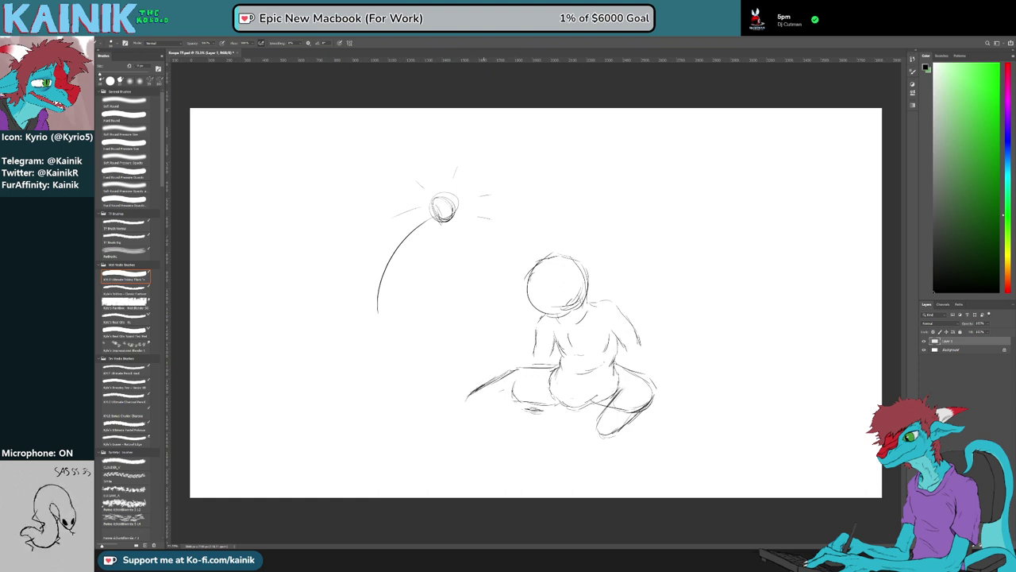
{"action": "key", "text": "e"}
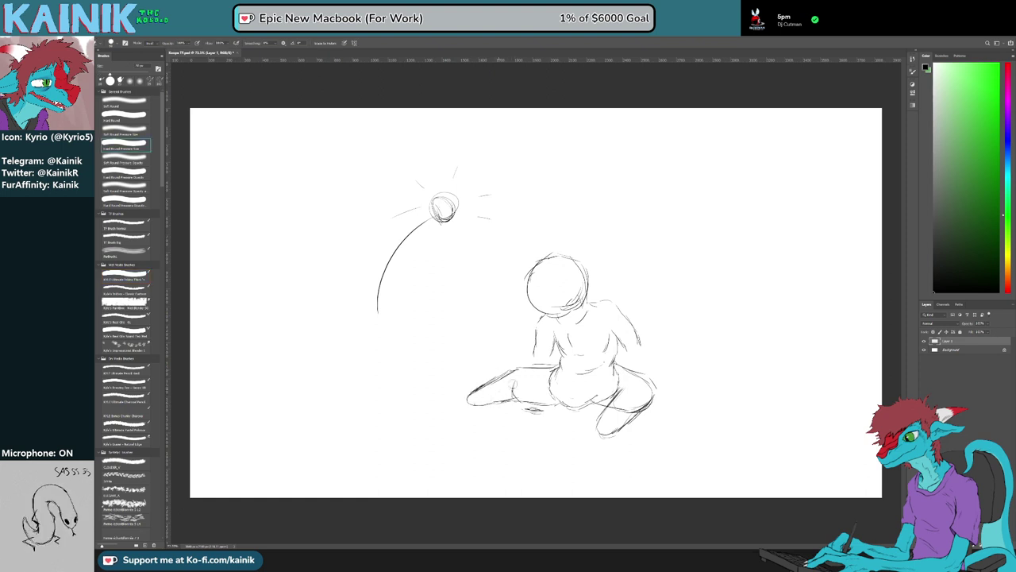
{"action": "mouse_move", "coordinate": [514, 377]}
{"action": "left_mouse_down"}
{"action": "mouse_move", "coordinate": [513, 393]}
{"action": "mouse_move", "coordinate": [535, 412]}
{"action": "left_mouse_up"}
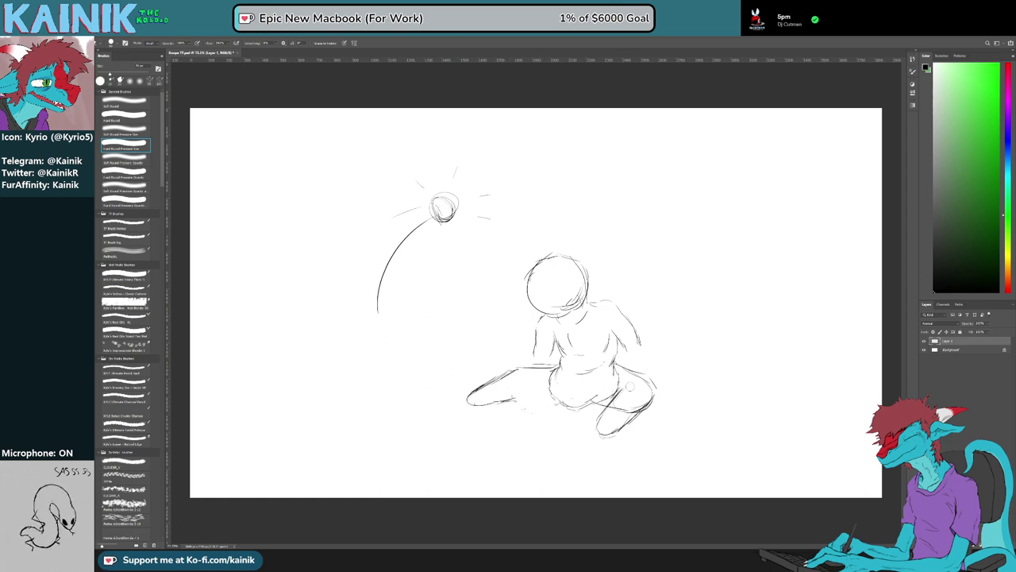
Erase the right-hand lower leg and redraw it folded inward in front of the hips
{"action": "mouse_move", "coordinate": [628, 387]}
{"action": "left_mouse_down"}
{"action": "mouse_move", "coordinate": [598, 428]}
{"action": "mouse_move", "coordinate": [644, 408]}
{"action": "mouse_move", "coordinate": [601, 440]}
{"action": "left_mouse_up"}
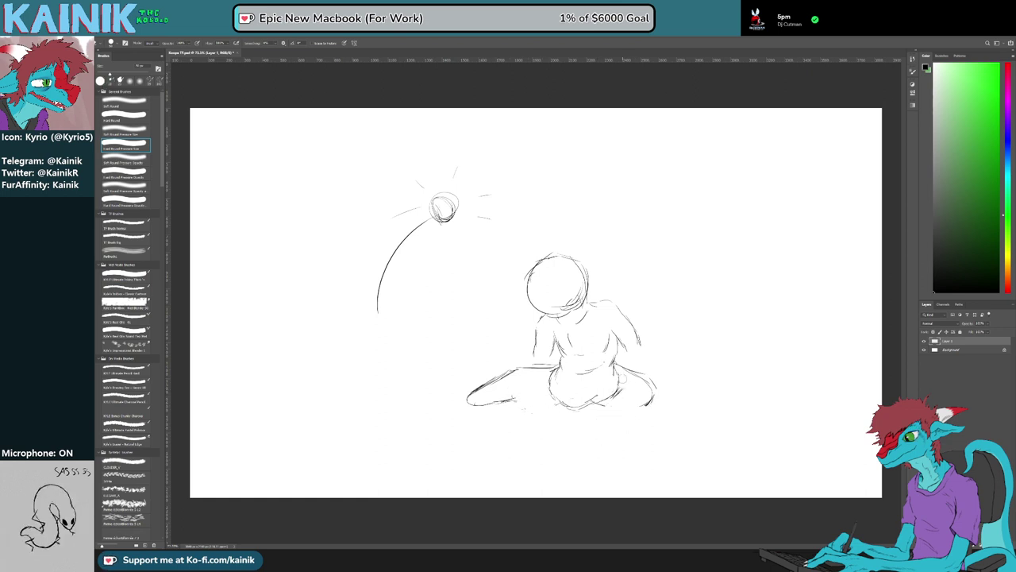
{"action": "key", "text": "b"}
{"action": "mouse_move", "coordinate": [604, 389]}
{"action": "left_mouse_down"}
{"action": "mouse_move", "coordinate": [578, 414]}
{"action": "mouse_move", "coordinate": [638, 407]}
{"action": "mouse_move", "coordinate": [630, 382]}
{"action": "left_mouse_up"}
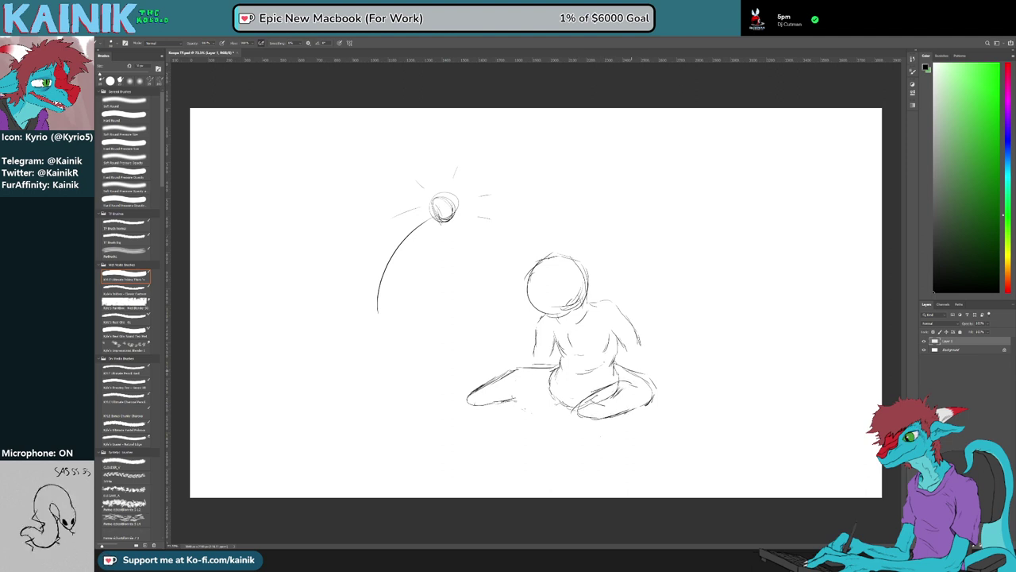
Clean up the hip junction and erase the overlapping hip and thigh lines inside the folded right-hand leg
{"action": "key", "text": "e"}
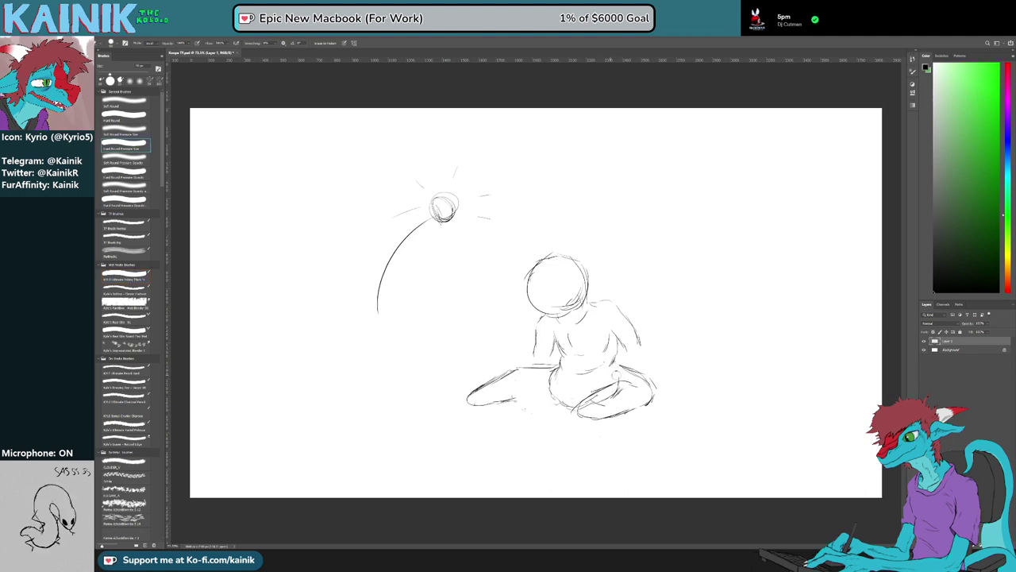
{"action": "left_click_drag", "start_coordinate": [615, 373], "coordinate": [627, 367]}
{"action": "key", "text": "b"}
{"action": "key", "text": "e"}
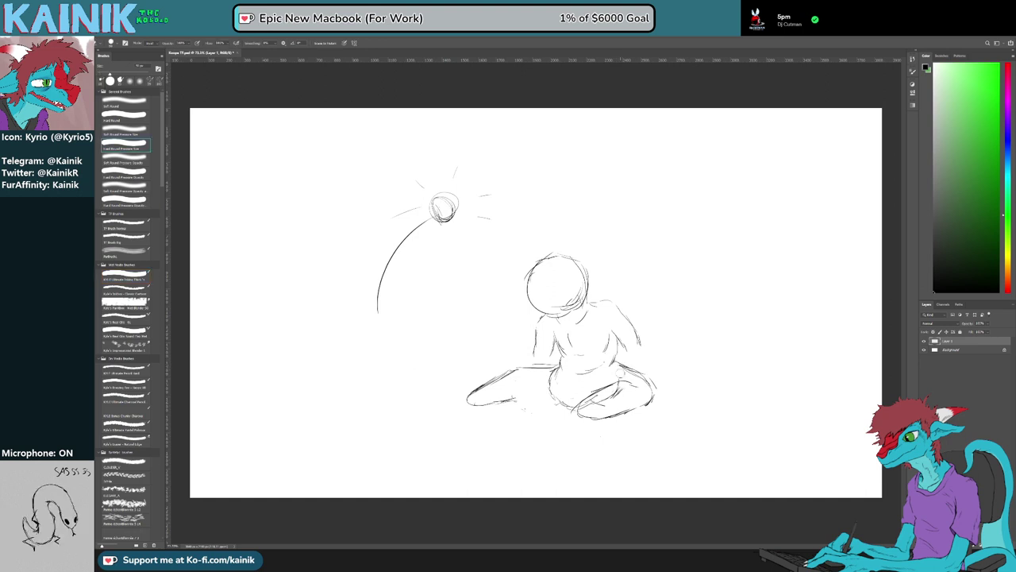
{"action": "key", "text": "b"}
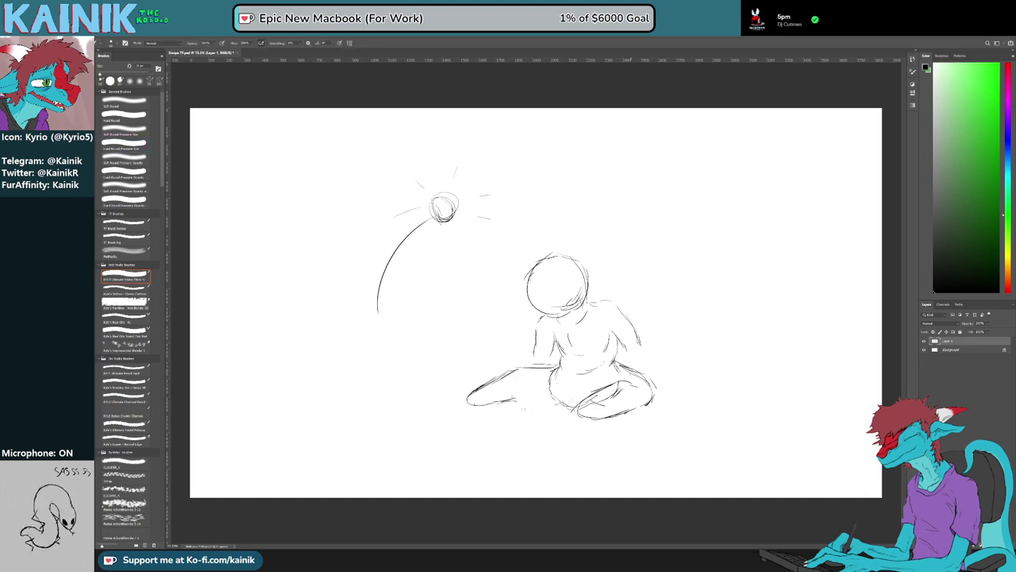
{"action": "key", "text": "e"}
{"action": "left_click_drag", "start_coordinate": [621, 389], "coordinate": [589, 404]}
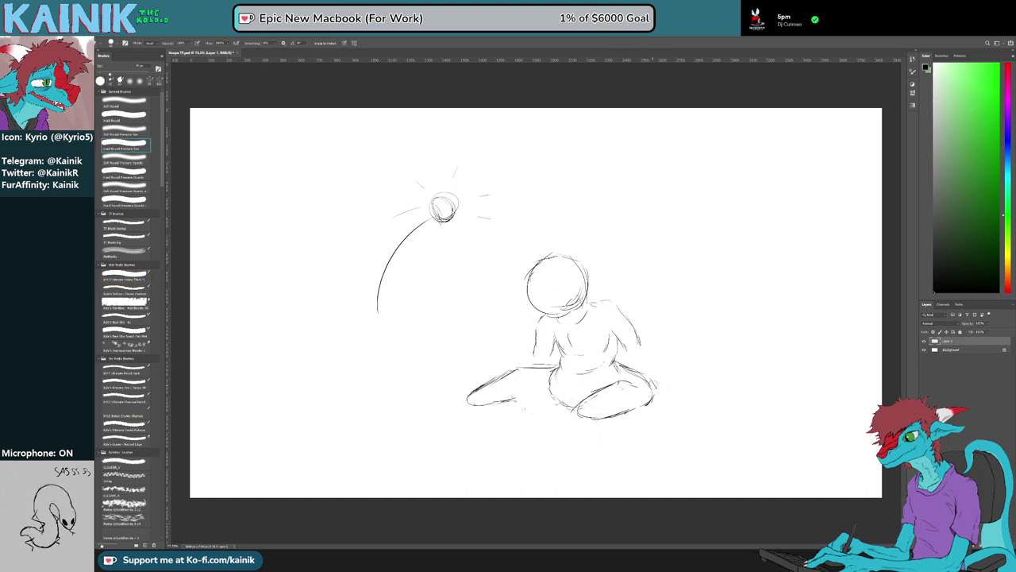
Erase the folded right-hand lower leg and redraw it angled further downward from the knee
{"action": "mouse_move", "coordinate": [627, 385]}
{"action": "left_mouse_down"}
{"action": "mouse_move", "coordinate": [589, 398]}
{"action": "mouse_move", "coordinate": [592, 417]}
{"action": "mouse_move", "coordinate": [643, 409]}
{"action": "left_mouse_up"}
{"action": "key", "text": "b"}
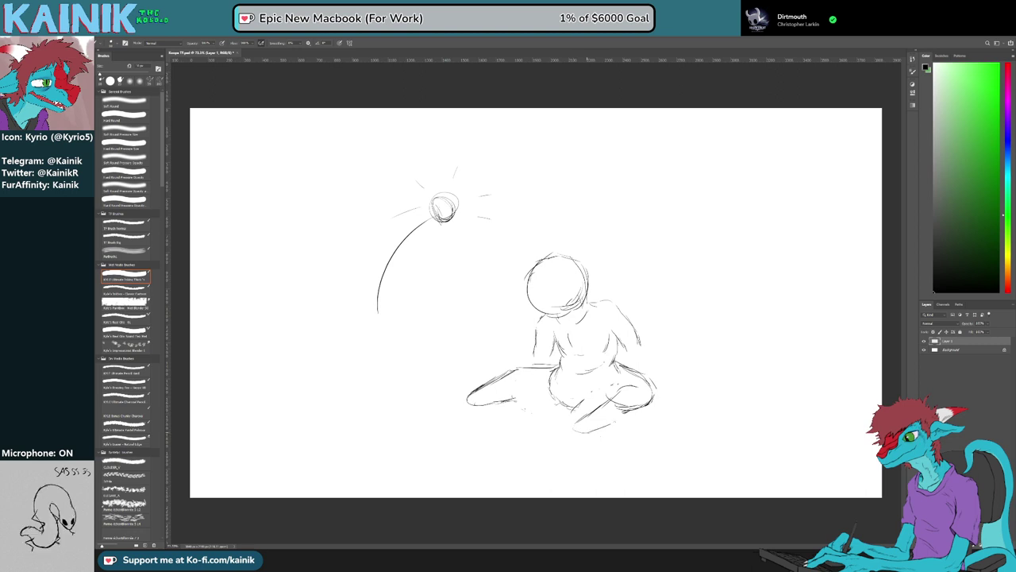
{"action": "mouse_move", "coordinate": [594, 408]}
{"action": "left_mouse_down"}
{"action": "mouse_move", "coordinate": [580, 432]}
{"action": "mouse_move", "coordinate": [616, 397]}
{"action": "mouse_move", "coordinate": [597, 402]}
{"action": "left_mouse_up"}
{"action": "mouse_move", "coordinate": [590, 406]}
{"action": "left_mouse_down"}
{"action": "mouse_move", "coordinate": [691, 336]}
{"action": "mouse_move", "coordinate": [694, 284]}
{"action": "left_mouse_up"}
Erase the hip outline crossing the outstretched leg and draw the thigh's underside running into the hips
{"action": "key", "text": "r"}
{"action": "key", "text": "e"}
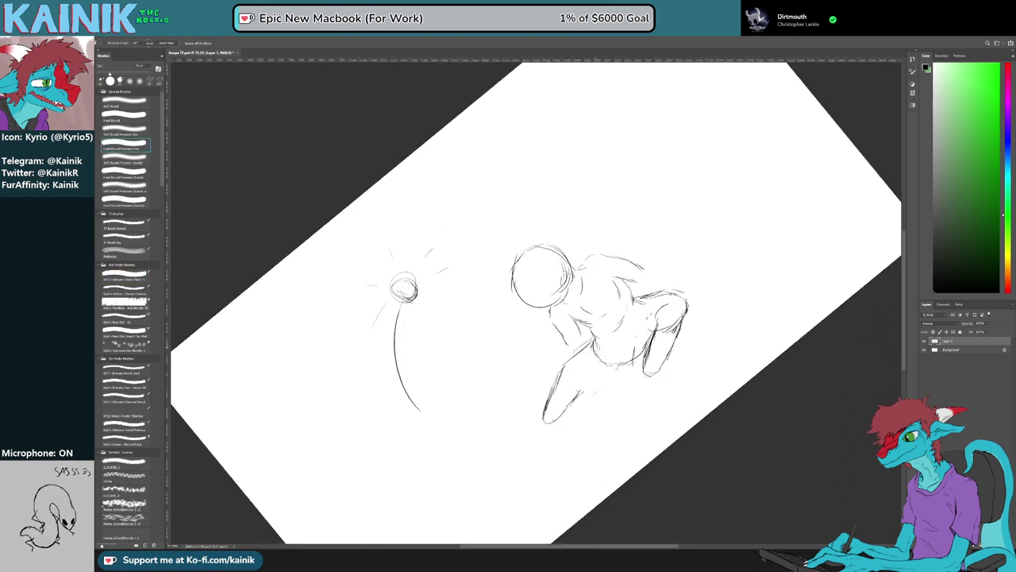
{"action": "left_click_drag", "start_coordinate": [597, 346], "coordinate": [589, 382]}
{"action": "key", "text": "b"}
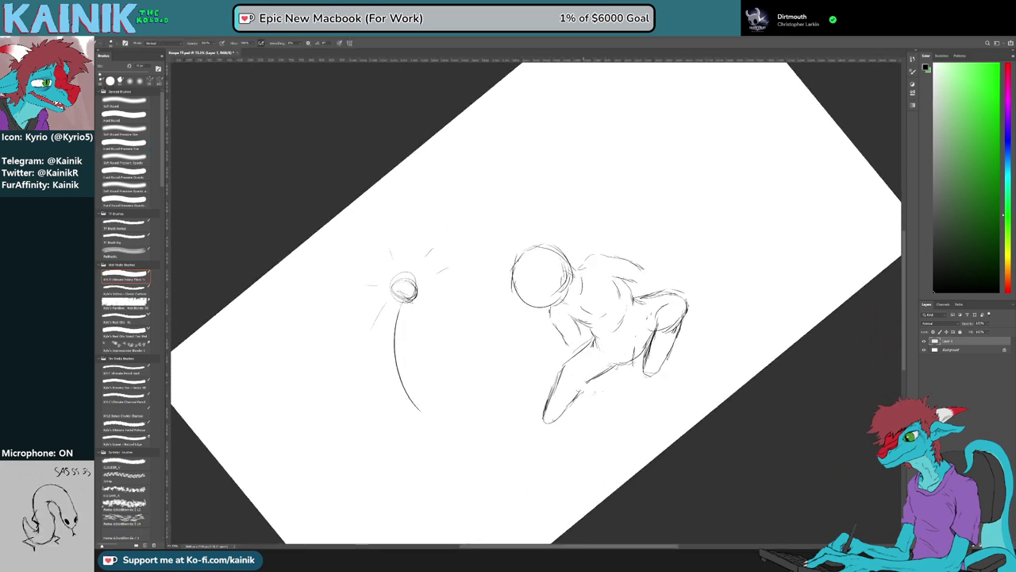
Erase the overlapping thigh and calf lines inside the right-hand leg and tidy its lower end
{"action": "key", "text": "r"}
{"action": "left_click_drag", "start_coordinate": [665, 395], "coordinate": [590, 447]}
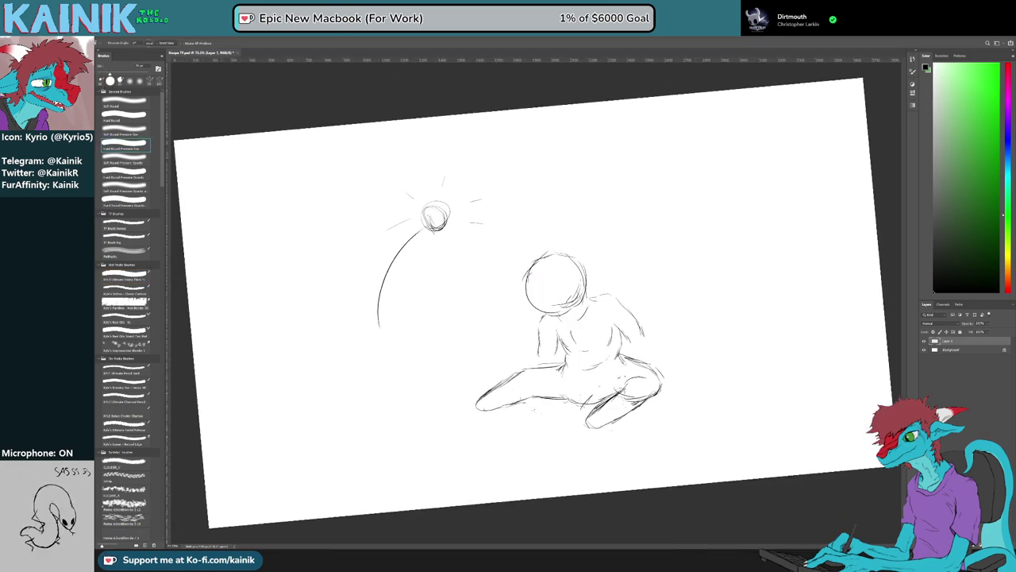
{"action": "key", "text": "e"}
{"action": "mouse_move", "coordinate": [607, 400]}
{"action": "left_mouse_down"}
{"action": "mouse_move", "coordinate": [639, 396]}
{"action": "mouse_move", "coordinate": [632, 392]}
{"action": "left_mouse_up"}
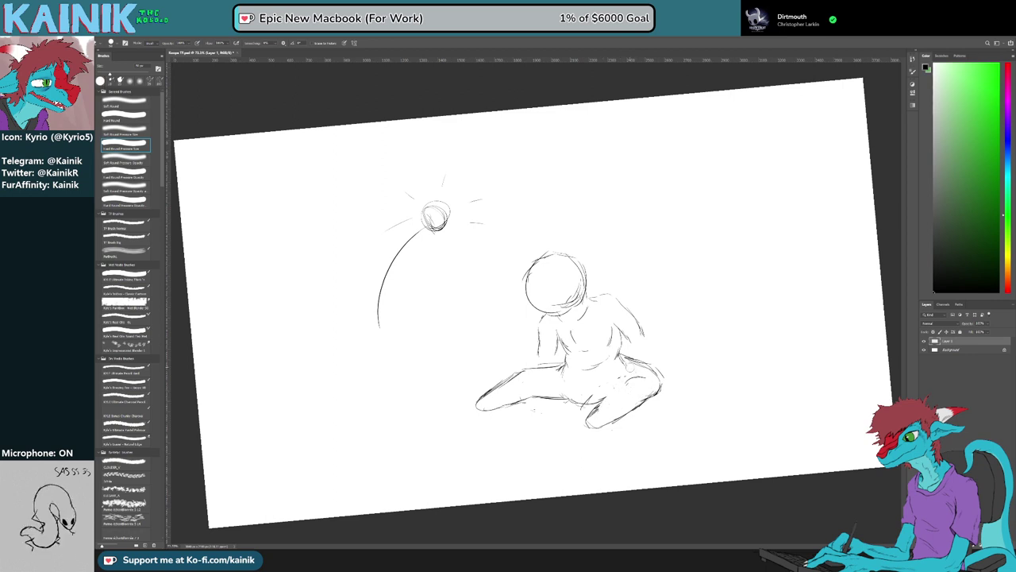
{"action": "key", "text": "b"}
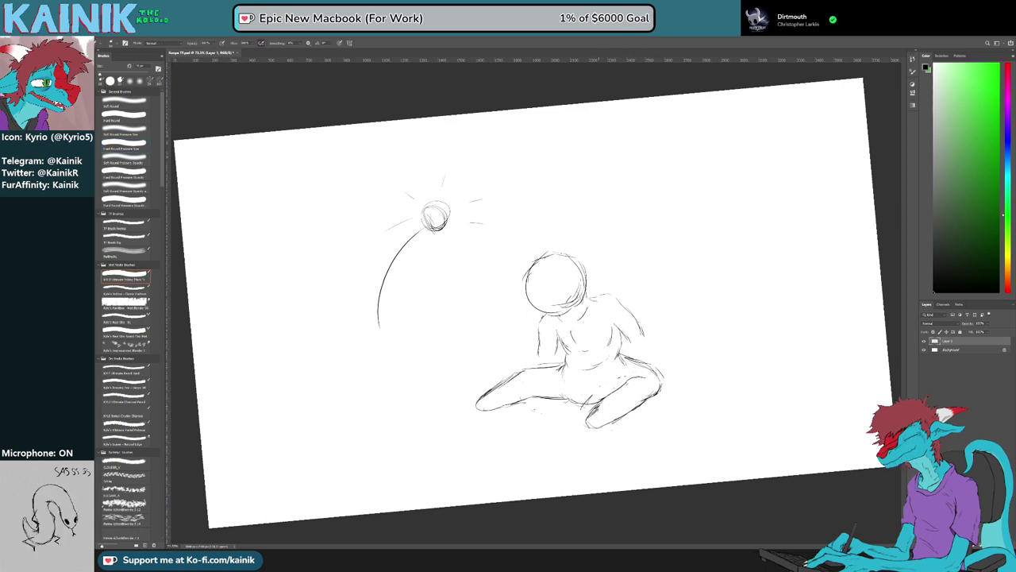
{"action": "key", "text": "e"}
{"action": "mouse_move", "coordinate": [581, 421]}
{"action": "left_mouse_down"}
{"action": "mouse_move", "coordinate": [611, 430]}
{"action": "mouse_move", "coordinate": [653, 387]}
{"action": "left_mouse_up"}
{"action": "key", "text": "b"}
Erase the outer outline of the right-hand thigh and knee
{"action": "key", "text": "r"}
{"action": "key", "text": "e"}
{"action": "key", "text": "b"}
{"action": "mouse_move", "coordinate": [666, 371]}
{"action": "left_mouse_down"}
{"action": "mouse_move", "coordinate": [657, 384]}
{"action": "mouse_move", "coordinate": [406, 396]}
{"action": "mouse_move", "coordinate": [400, 356]}
{"action": "mouse_move", "coordinate": [417, 385]}
{"action": "left_mouse_up"}
{"action": "key", "text": "r"}
{"action": "key", "text": "e"}
{"action": "key", "text": "b"}
{"action": "key", "text": "r"}
{"action": "mouse_move", "coordinate": [416, 364]}
{"action": "left_mouse_down"}
{"action": "mouse_move", "coordinate": [441, 398]}
{"action": "mouse_move", "coordinate": [658, 338]}
{"action": "mouse_move", "coordinate": [403, 412]}
{"action": "left_mouse_up"}
{"action": "key", "text": "b"}
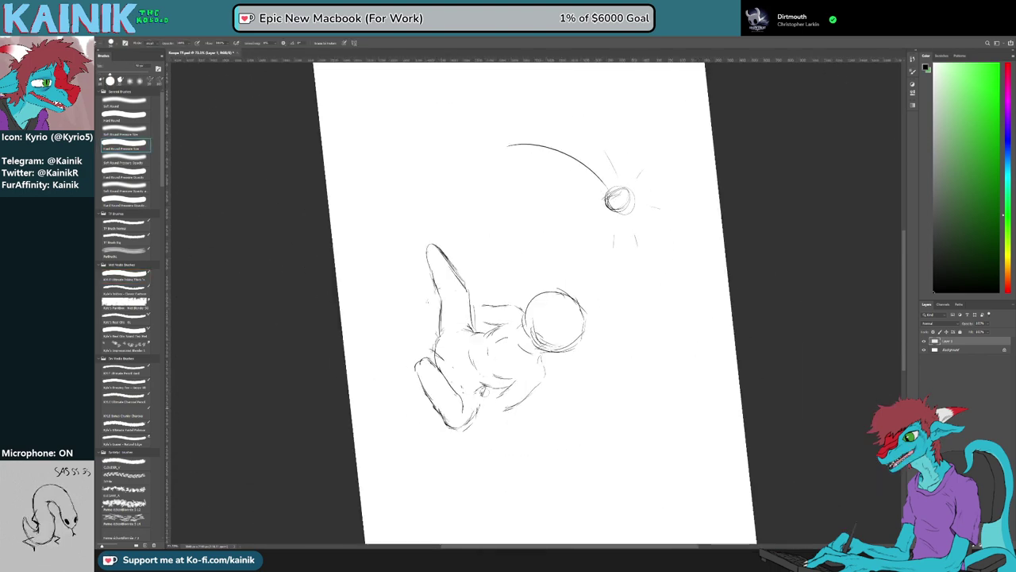
{"action": "left_click_drag", "start_coordinate": [474, 404], "coordinate": [458, 432]}
Redraw the upper edge of the right-hand thigh outward from the hip and clean up the hip junction
{"action": "key", "text": "r"}
{"action": "mouse_move", "coordinate": [470, 473]}
{"action": "left_mouse_down"}
{"action": "mouse_move", "coordinate": [659, 389]}
{"action": "mouse_move", "coordinate": [681, 359]}
{"action": "mouse_move", "coordinate": [683, 315]}
{"action": "left_mouse_up"}
{"action": "key", "text": "b"}
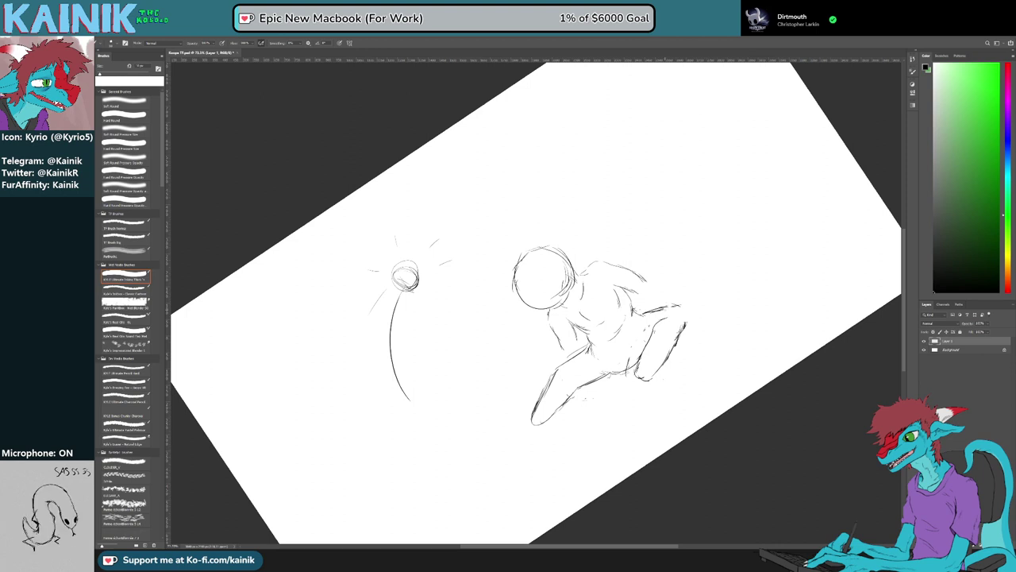
{"action": "key", "text": "e"}
{"action": "left_click_drag", "start_coordinate": [644, 316], "coordinate": [639, 324]}
{"action": "key", "text": "b"}
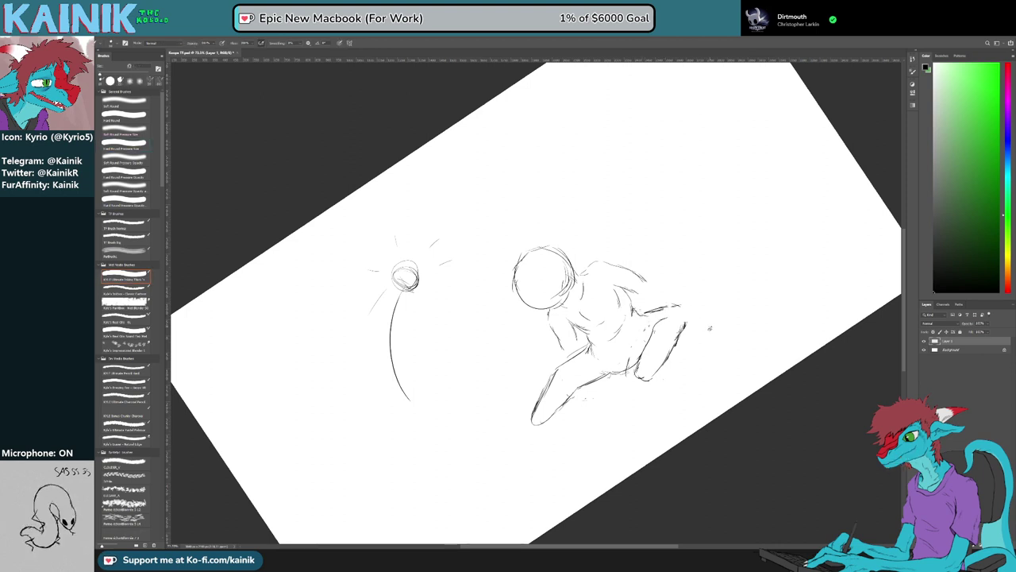
Darken the right-hand thigh's upper edge and sketch a rounded knee curving down toward the calf
{"action": "key", "text": "r"}
{"action": "scroll", "coordinate": [723, 333], "scroll_direction": "up", "scroll_amount": 3}
{"action": "scroll", "coordinate": [723, 332], "scroll_direction": "up", "scroll_amount": 1}
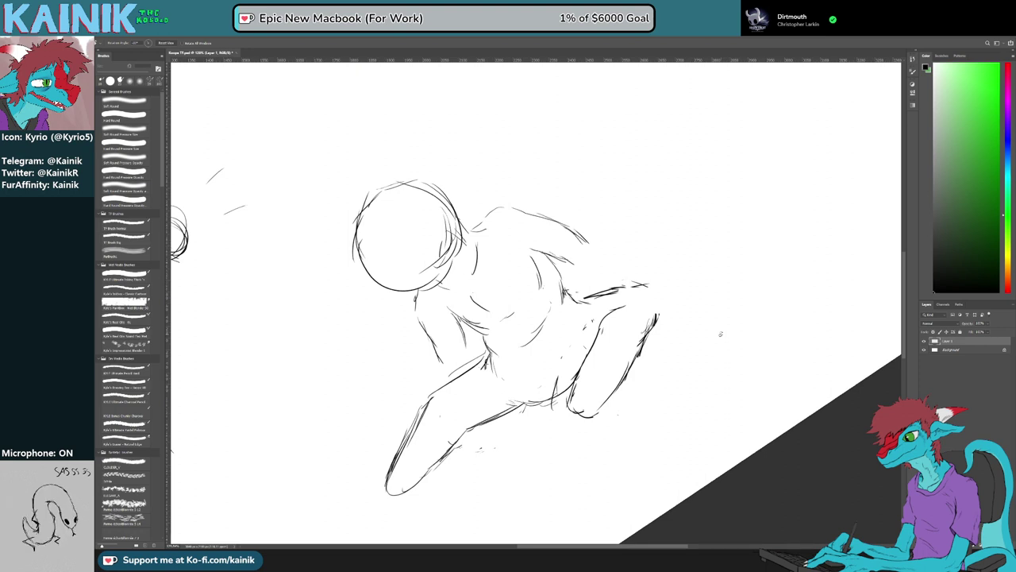
{"action": "left_click_drag", "start_coordinate": [748, 352], "coordinate": [767, 284]}
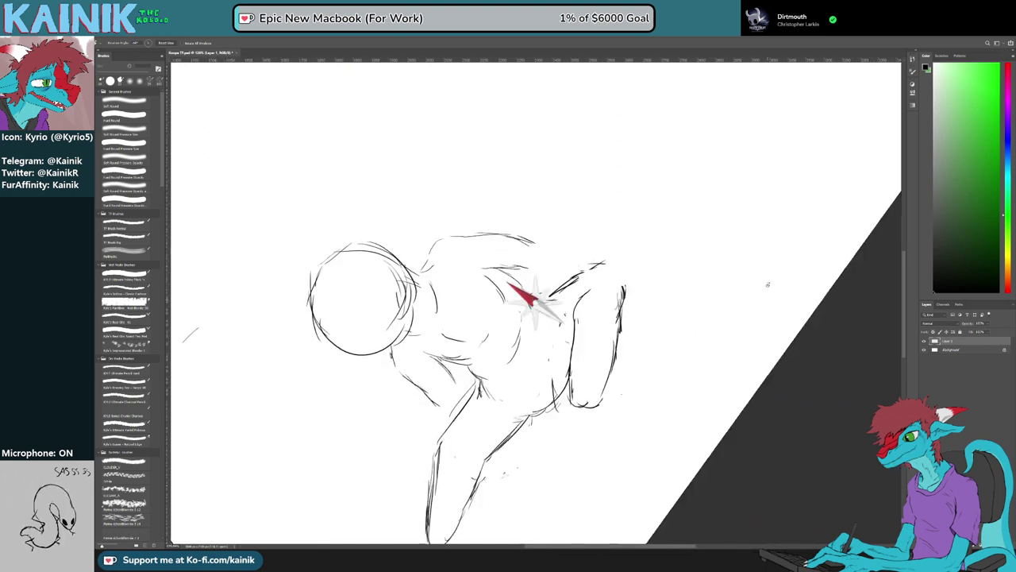
{"action": "key", "text": "b"}
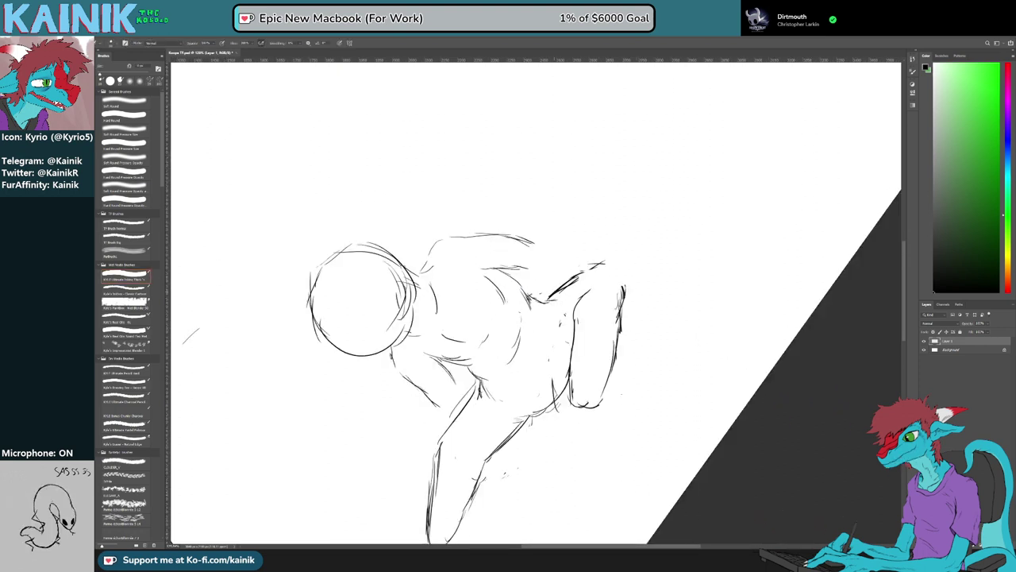
{"action": "mouse_move", "coordinate": [557, 289]}
{"action": "left_mouse_down"}
{"action": "mouse_move", "coordinate": [589, 263]}
{"action": "mouse_move", "coordinate": [614, 260]}
{"action": "left_mouse_up"}
{"action": "mouse_move", "coordinate": [606, 265]}
{"action": "left_mouse_down"}
{"action": "mouse_move", "coordinate": [624, 283]}
{"action": "mouse_move", "coordinate": [600, 387]}
{"action": "mouse_move", "coordinate": [630, 305]}
{"action": "mouse_move", "coordinate": [607, 358]}
{"action": "mouse_move", "coordinate": [615, 352]}
{"action": "mouse_move", "coordinate": [602, 355]}
{"action": "left_mouse_up"}
{"action": "key", "text": "r"}
{"action": "key", "text": "e"}
{"action": "key", "text": "b"}
{"action": "left_click_drag", "start_coordinate": [612, 350], "coordinate": [589, 377]}
Erase and redraw the outer edge of the right-hand calf from knee to ankle, and clean up the inner thigh
{"action": "key", "text": "r"}
{"action": "mouse_move", "coordinate": [646, 343]}
{"action": "left_mouse_down"}
{"action": "mouse_move", "coordinate": [653, 302]}
{"action": "mouse_move", "coordinate": [653, 315]}
{"action": "left_mouse_up"}
{"action": "key", "text": "e"}
{"action": "left_click_drag", "start_coordinate": [605, 359], "coordinate": [595, 372]}
{"action": "key", "text": "b"}
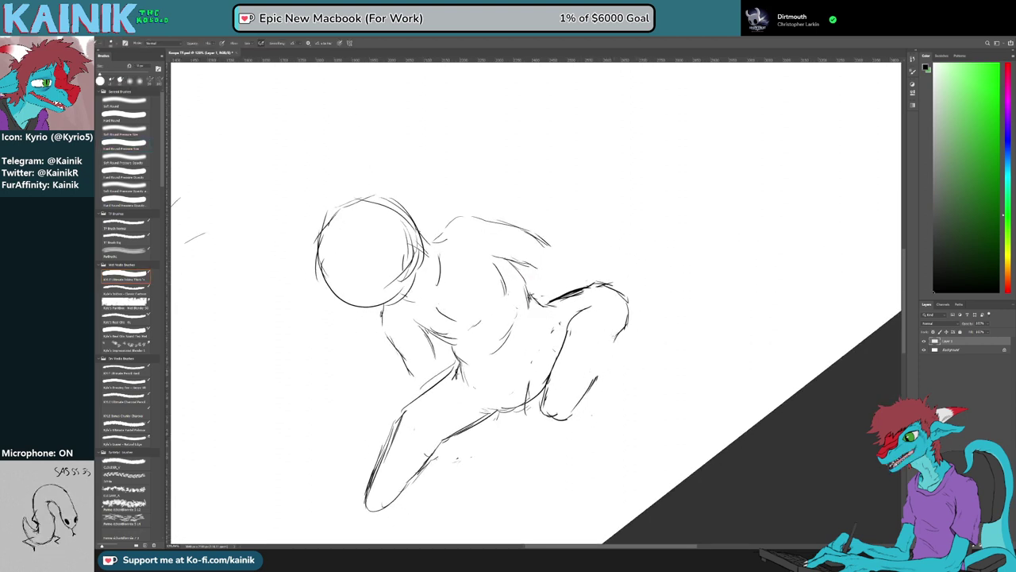
{"action": "left_click_drag", "start_coordinate": [617, 335], "coordinate": [587, 387]}
{"action": "left_click_drag", "start_coordinate": [598, 373], "coordinate": [559, 415]}
{"action": "key", "text": "e"}
{"action": "key", "text": "b"}
{"action": "key", "text": "e"}
{"action": "mouse_move", "coordinate": [561, 347]}
{"action": "left_mouse_down"}
{"action": "mouse_move", "coordinate": [586, 311]}
{"action": "mouse_move", "coordinate": [565, 336]}
{"action": "left_mouse_up"}
{"action": "key", "text": "b"}
Erase the stray marks and rough edges around the outstretched left-hand leg
{"action": "key", "text": "r"}
{"action": "mouse_move", "coordinate": [675, 350]}
{"action": "left_mouse_down"}
{"action": "mouse_move", "coordinate": [611, 431]}
{"action": "mouse_move", "coordinate": [397, 319]}
{"action": "left_mouse_up"}
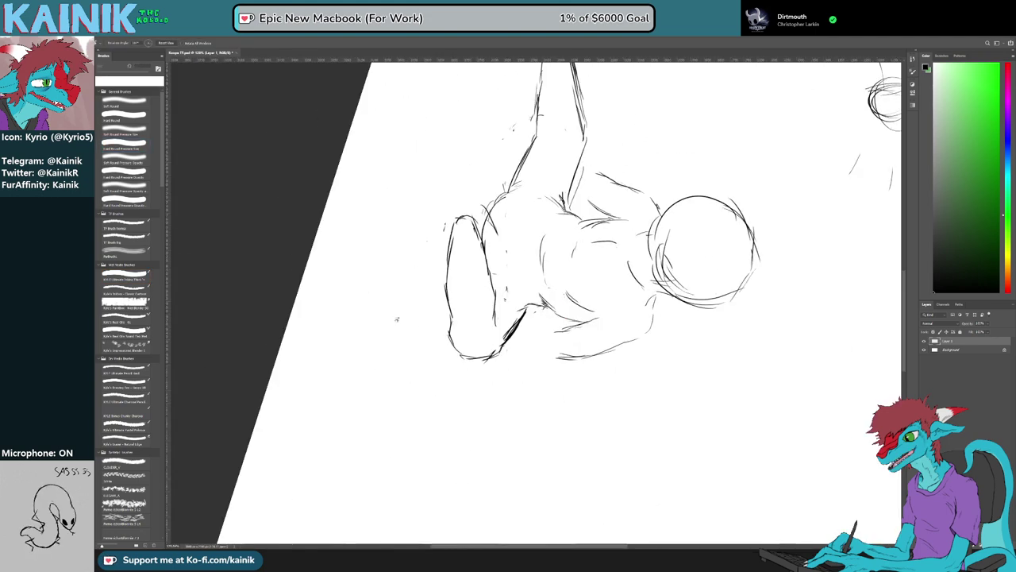
{"action": "key", "text": "e"}
{"action": "key", "text": "space"}
{"action": "mouse_move", "coordinate": [446, 199]}
{"action": "left_mouse_down"}
{"action": "mouse_move", "coordinate": [430, 245]}
{"action": "mouse_move", "coordinate": [450, 287]}
{"action": "left_mouse_up"}
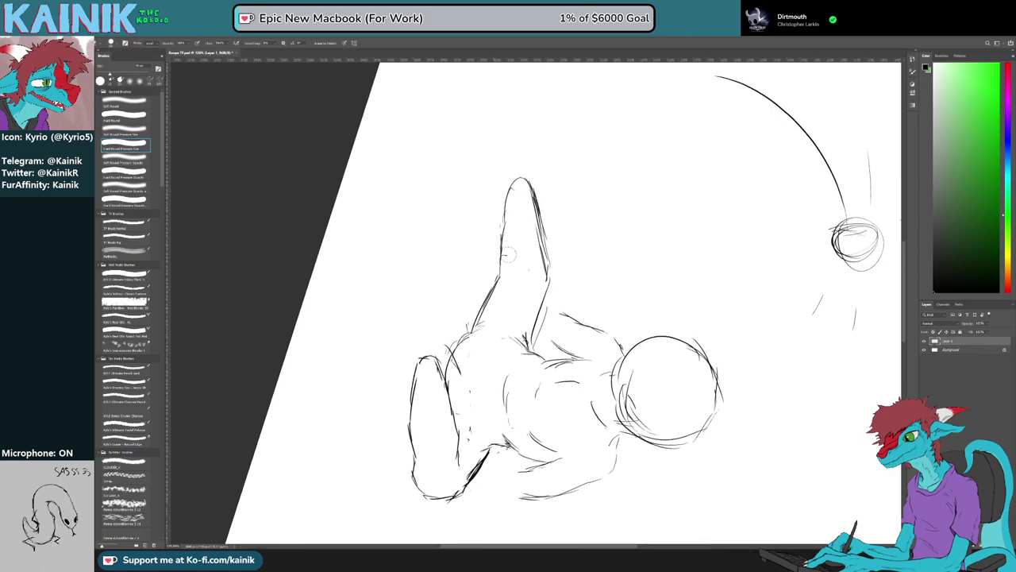
{"action": "left_click_drag", "start_coordinate": [509, 254], "coordinate": [580, 449]}
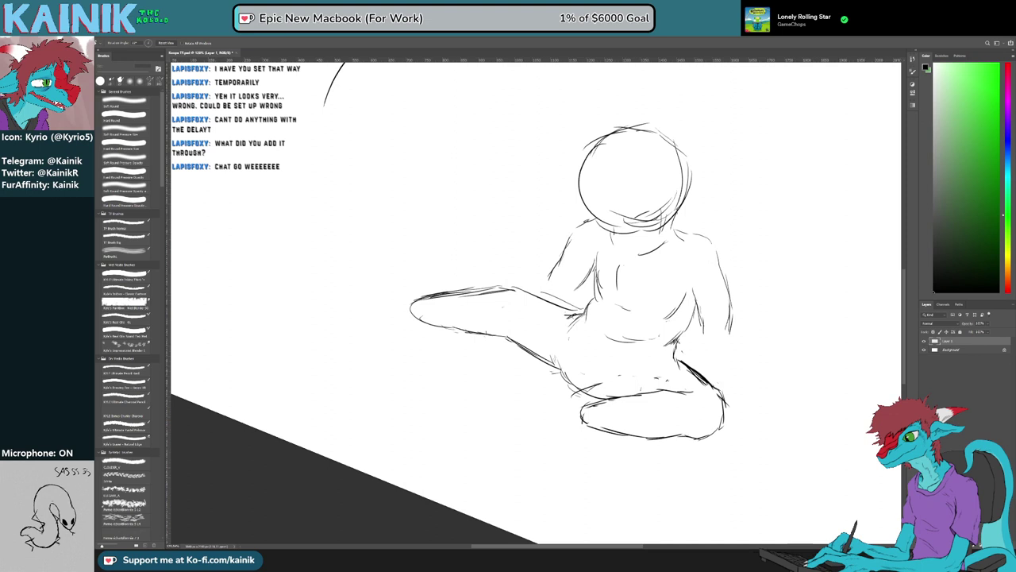
Straighten the rotated canvas and examine the seated figure's proportions within the whole composition
{"action": "scroll", "coordinate": [411, 353], "scroll_direction": "right", "scroll_amount": 1}
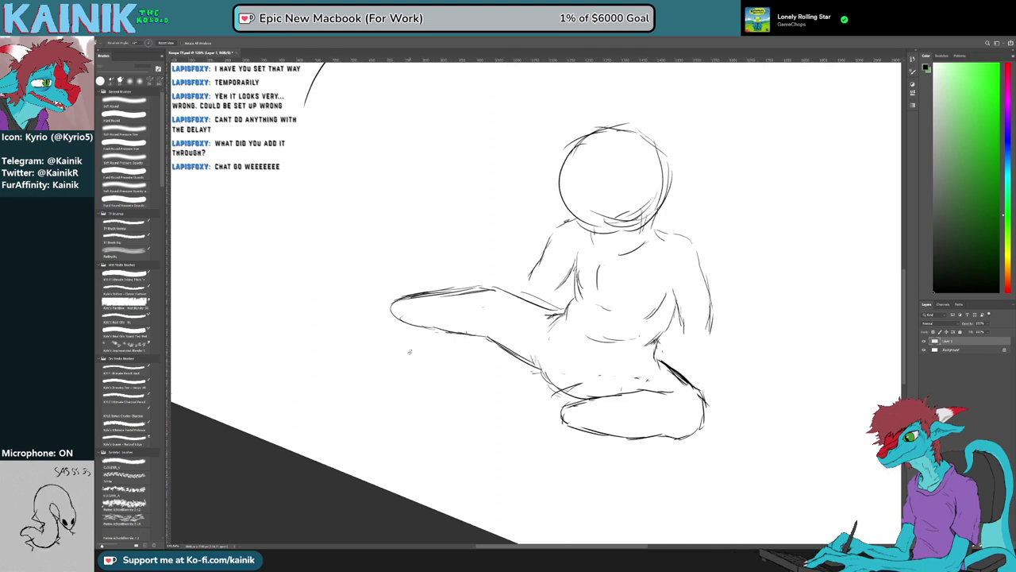
{"action": "scroll", "coordinate": [411, 352], "scroll_direction": "down", "scroll_amount": 4}
{"action": "left_click_drag", "start_coordinate": [624, 403], "coordinate": [648, 348]}
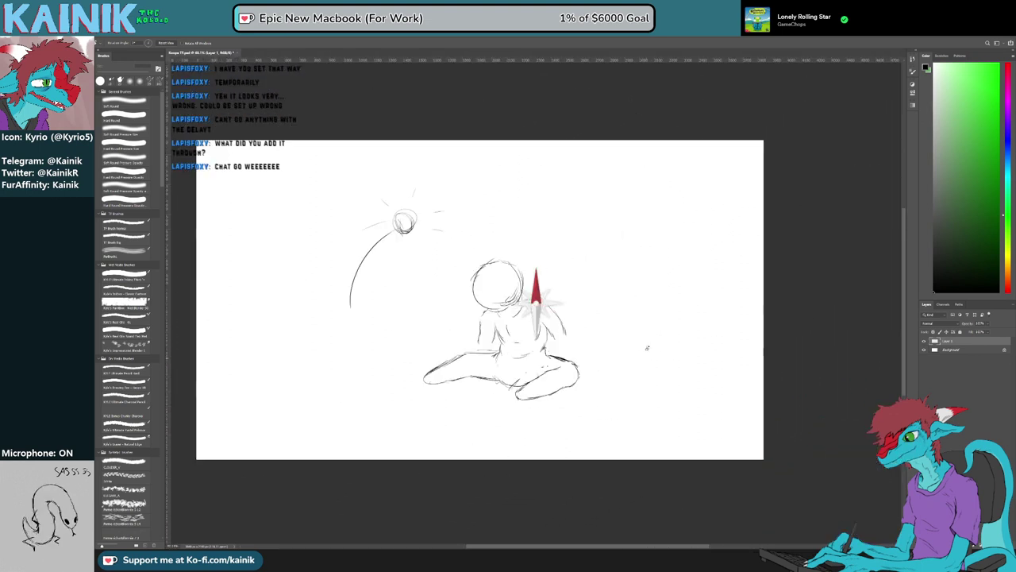
{"action": "left_click_drag", "start_coordinate": [468, 347], "coordinate": [525, 350]}
{"action": "scroll", "coordinate": [524, 350], "scroll_direction": "up", "scroll_amount": 7}
{"action": "left_click_drag", "start_coordinate": [557, 390], "coordinate": [520, 369]}
{"action": "scroll", "coordinate": [520, 369], "scroll_direction": "up", "scroll_amount": 2}
{"action": "scroll", "coordinate": [520, 369], "scroll_direction": "down", "scroll_amount": 1}
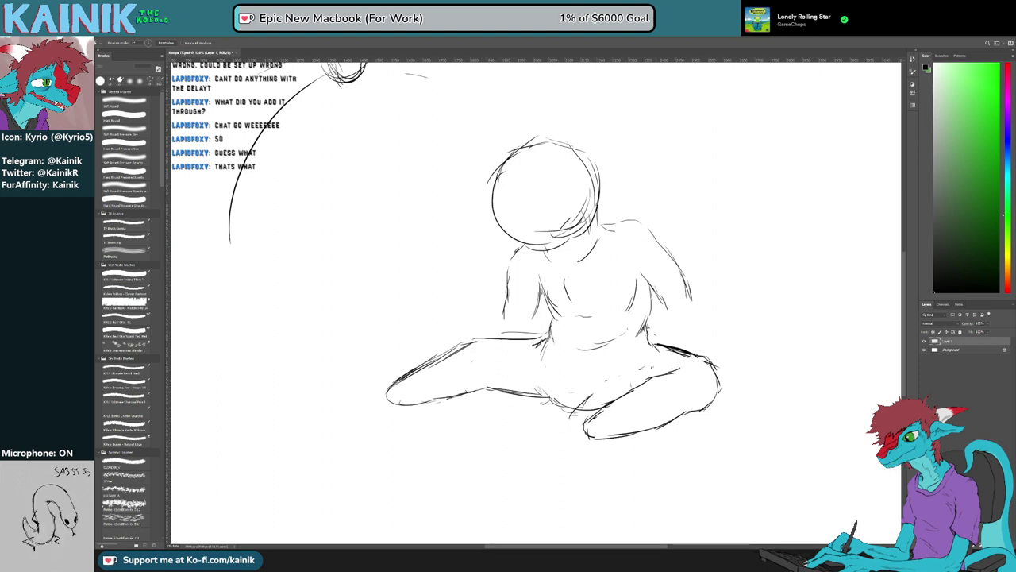
{"action": "scroll", "coordinate": [545, 368], "scroll_direction": "down", "scroll_amount": 4}
{"action": "scroll", "coordinate": [545, 369], "scroll_direction": "up", "scroll_amount": 3}
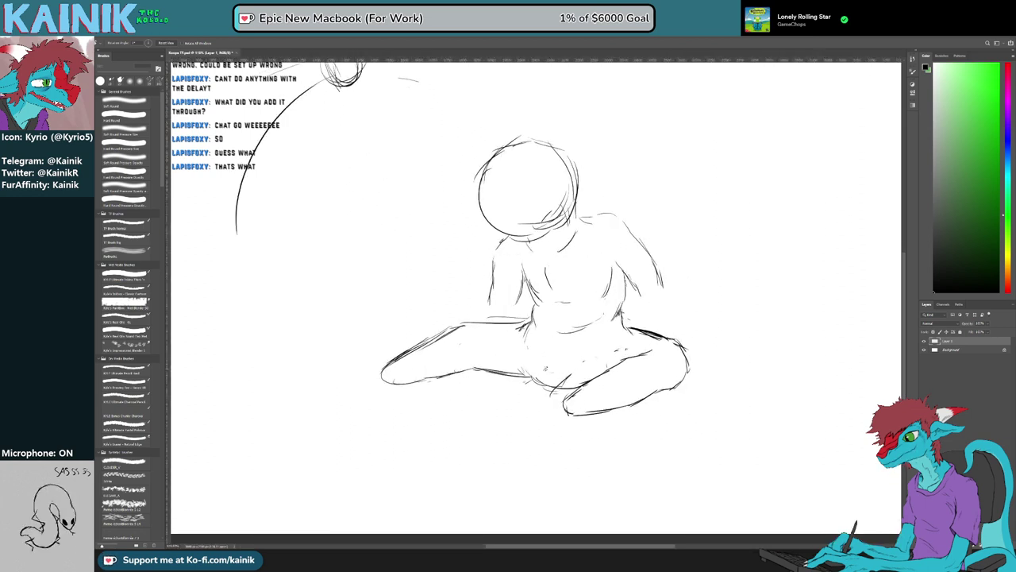
Sketch an upright elongated foot at the end of the outstretched left-hand leg
{"action": "key", "text": "b"}
{"action": "left_click_drag", "start_coordinate": [370, 321], "coordinate": [393, 358]}
{"action": "mouse_move", "coordinate": [368, 316]}
{"action": "left_mouse_down"}
{"action": "mouse_move", "coordinate": [380, 330]}
{"action": "mouse_move", "coordinate": [356, 350]}
{"action": "mouse_move", "coordinate": [381, 384]}
{"action": "mouse_move", "coordinate": [358, 309]}
{"action": "mouse_move", "coordinate": [395, 351]}
{"action": "left_mouse_up"}
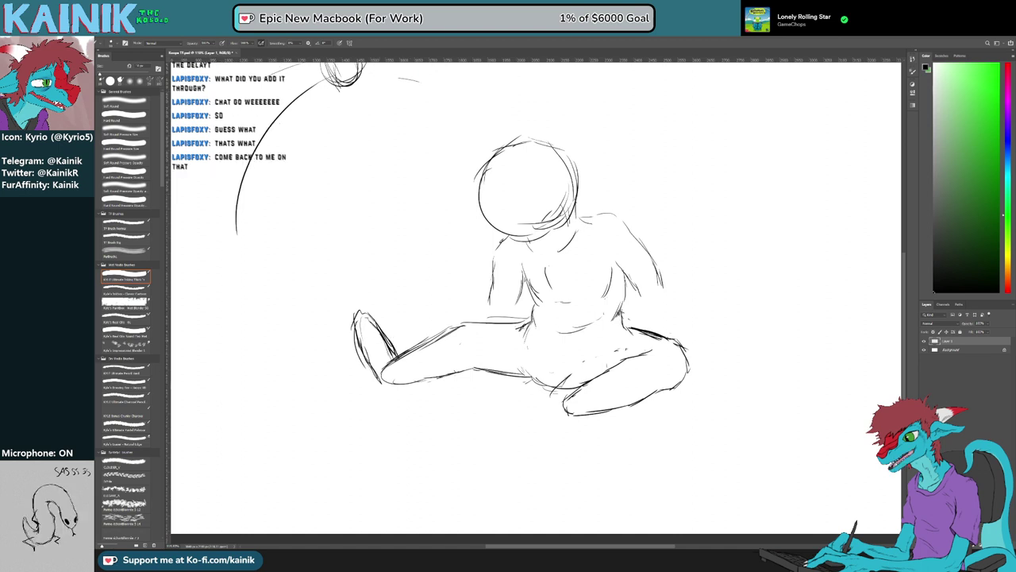
{"action": "mouse_move", "coordinate": [409, 380]}
{"action": "left_mouse_down"}
{"action": "mouse_move", "coordinate": [392, 384]}
{"action": "mouse_move", "coordinate": [355, 326]}
{"action": "left_mouse_up"}
Erase the closed ankle line on the outstretched left-hand leg and redraw the heel so the calf flows into the sole
{"action": "key", "text": "e"}
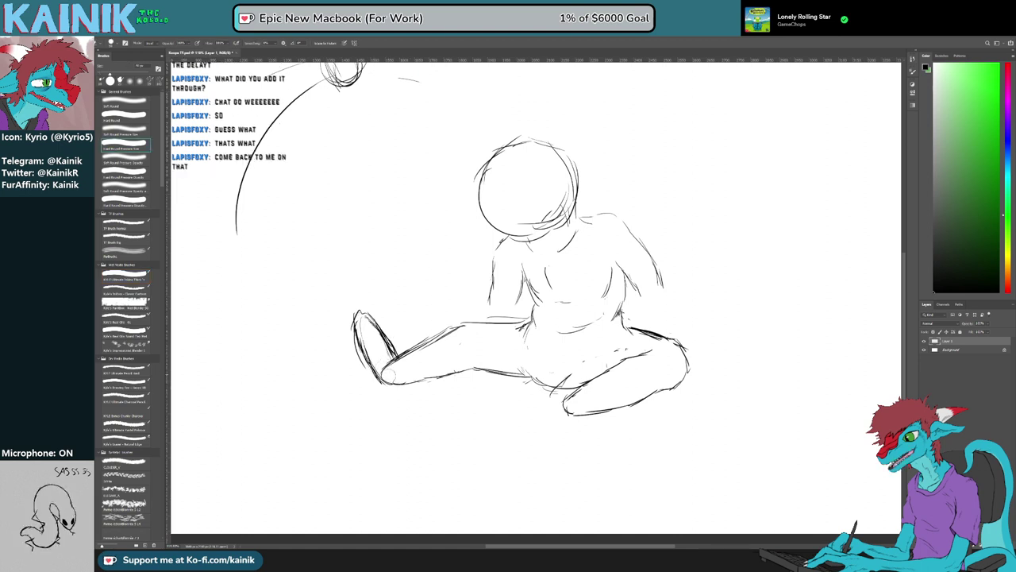
{"action": "left_click_drag", "start_coordinate": [384, 375], "coordinate": [397, 362]}
{"action": "mouse_move", "coordinate": [367, 321]}
{"action": "left_mouse_down"}
{"action": "mouse_move", "coordinate": [388, 353]}
{"action": "mouse_move", "coordinate": [373, 312]}
{"action": "mouse_move", "coordinate": [398, 357]}
{"action": "mouse_move", "coordinate": [382, 383]}
{"action": "mouse_move", "coordinate": [402, 387]}
{"action": "mouse_move", "coordinate": [443, 450]}
{"action": "mouse_move", "coordinate": [456, 439]}
{"action": "left_mouse_up"}
{"action": "key", "text": "b"}
{"action": "key", "text": "r"}
{"action": "key", "text": "e"}
{"action": "key", "text": "b"}
{"action": "left_click_drag", "start_coordinate": [449, 448], "coordinate": [459, 437]}
{"action": "key", "text": "r"}
{"action": "left_click_drag", "start_coordinate": [464, 476], "coordinate": [327, 406]}
Clean up the sole and toe outline of the left-hand foot, erasing the doubled strokes around its rounded tip
{"action": "key", "text": "e"}
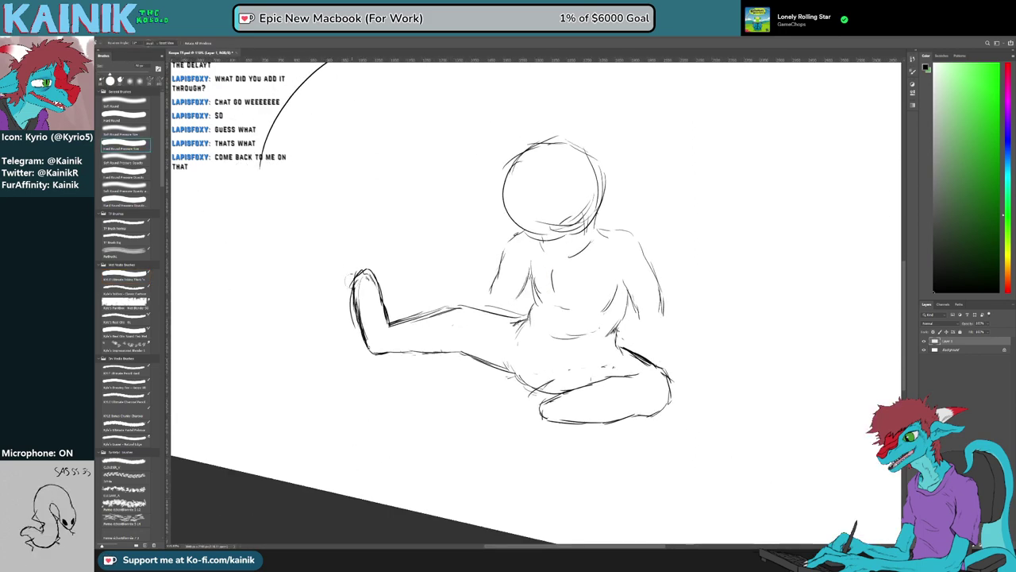
{"action": "left_click_drag", "start_coordinate": [355, 296], "coordinate": [363, 334]}
{"action": "key", "text": "b"}
{"action": "mouse_move", "coordinate": [355, 279]}
{"action": "left_mouse_down"}
{"action": "mouse_move", "coordinate": [370, 351]}
{"action": "mouse_move", "coordinate": [417, 418]}
{"action": "mouse_move", "coordinate": [389, 391]}
{"action": "left_mouse_up"}
{"action": "key", "text": "r"}
{"action": "key", "text": "b"}
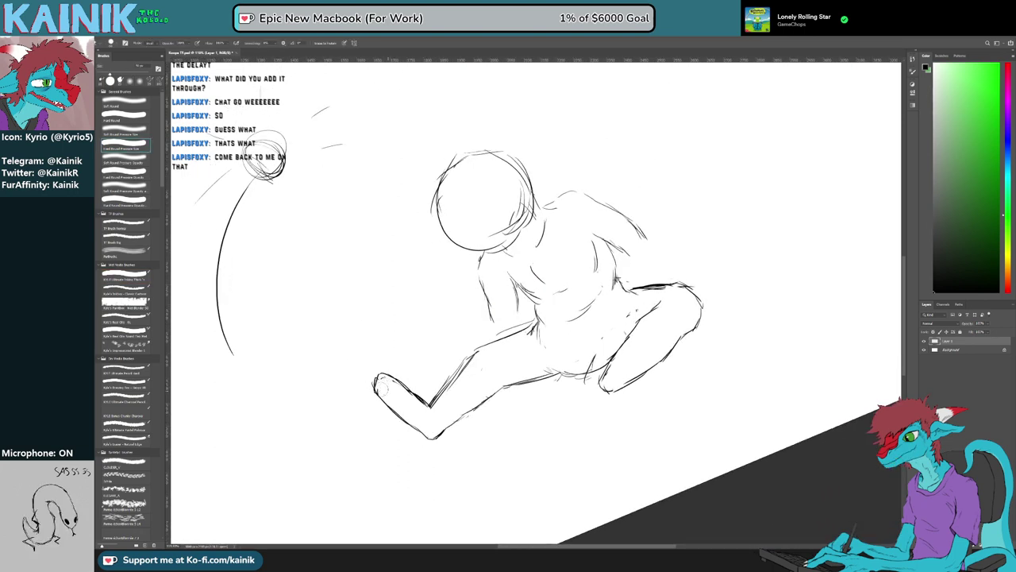
{"action": "key", "text": "r"}
{"action": "left_click_drag", "start_coordinate": [417, 428], "coordinate": [347, 433]}
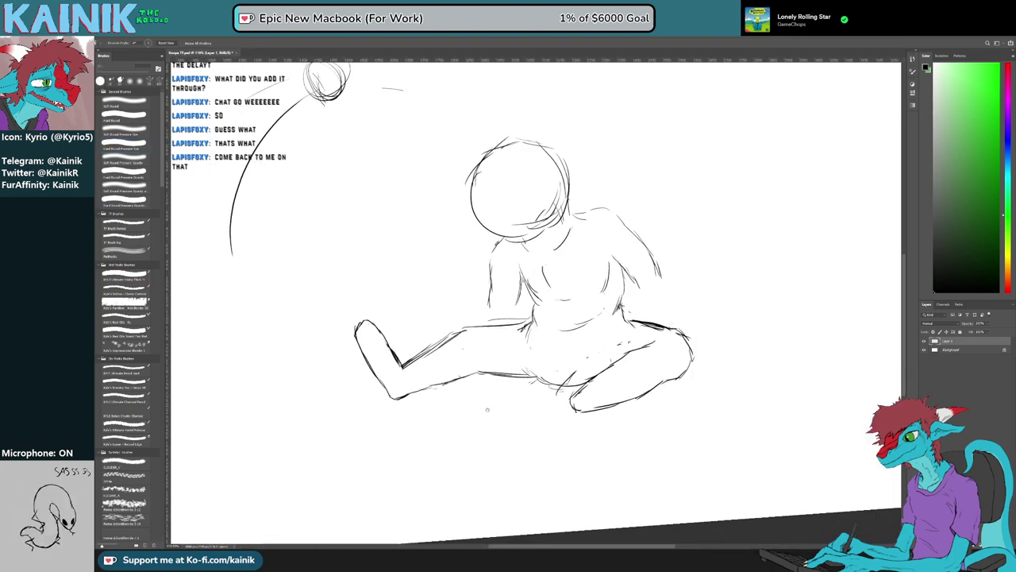
{"action": "key", "text": "space"}
{"action": "left_click_drag", "start_coordinate": [483, 408], "coordinate": [478, 440]}
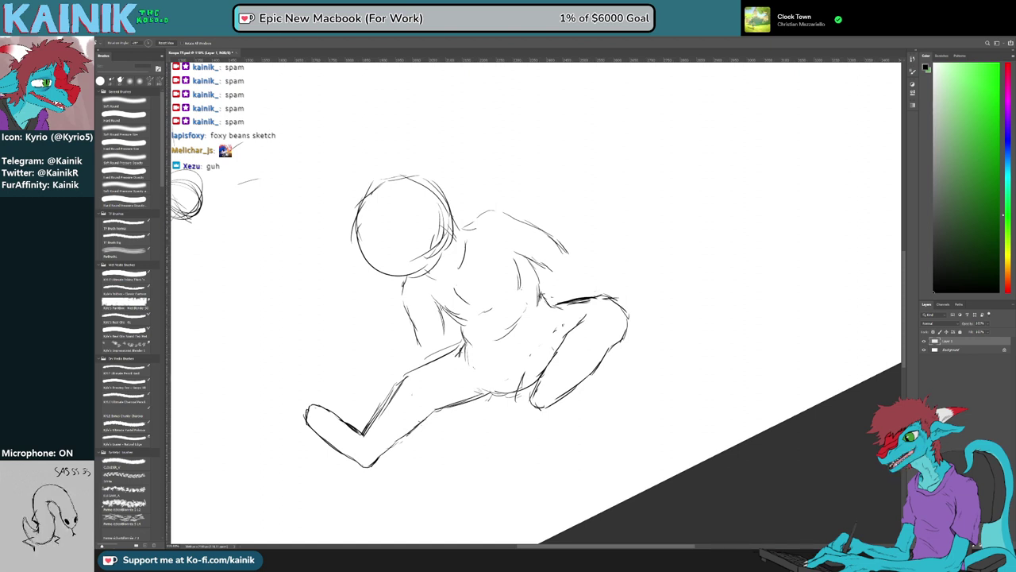
Sketch the left-hand forearm from the elbow along the outstretched leg, ending in a rough hand resting near the ankle
{"action": "scroll", "coordinate": [481, 386], "scroll_direction": "down", "scroll_amount": 4}
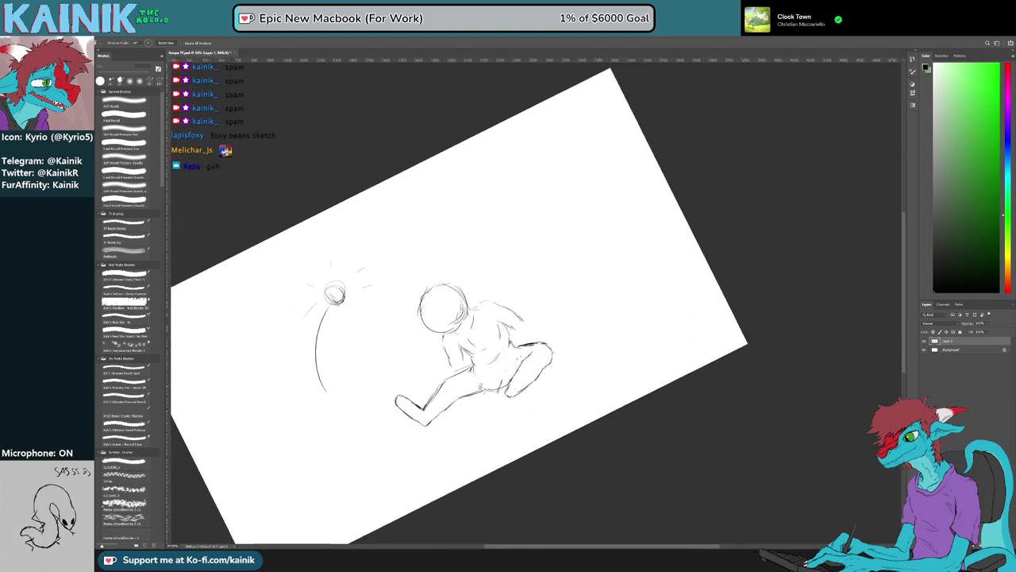
{"action": "left_click_drag", "start_coordinate": [663, 345], "coordinate": [651, 408]}
{"action": "left_click_drag", "start_coordinate": [342, 250], "coordinate": [445, 275]}
{"action": "scroll", "coordinate": [568, 310], "scroll_direction": "up", "scroll_amount": 6}
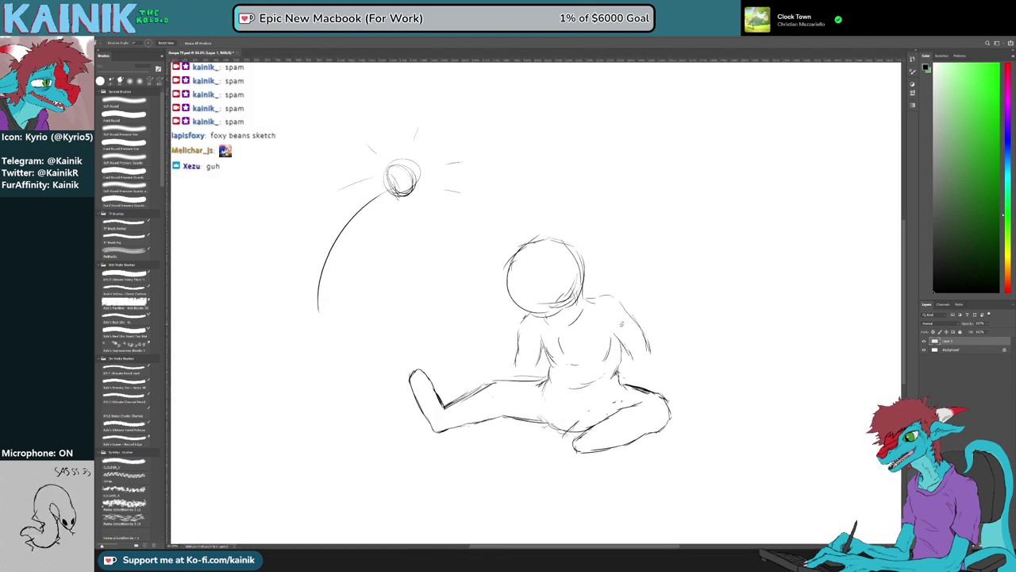
{"action": "left_click_drag", "start_coordinate": [623, 388], "coordinate": [612, 381]}
{"action": "scroll", "coordinate": [591, 413], "scroll_direction": "up", "scroll_amount": 2}
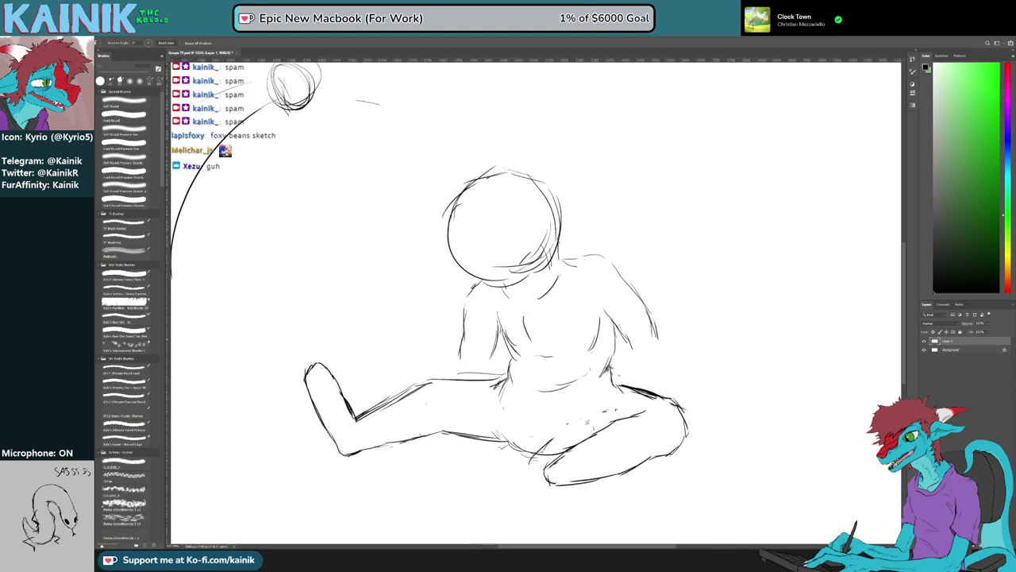
{"action": "key", "text": "b"}
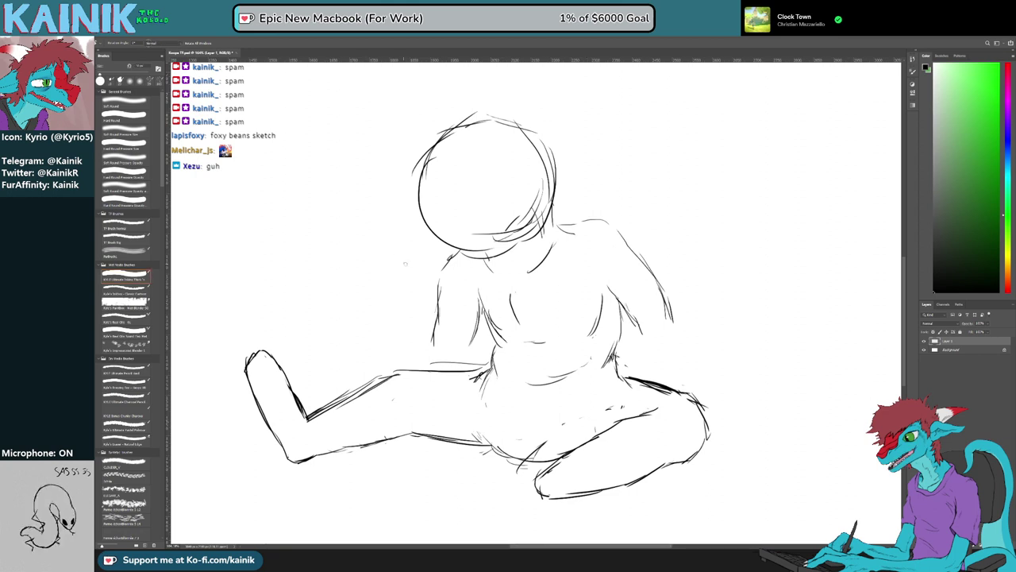
{"action": "left_click_drag", "start_coordinate": [432, 336], "coordinate": [431, 343]}
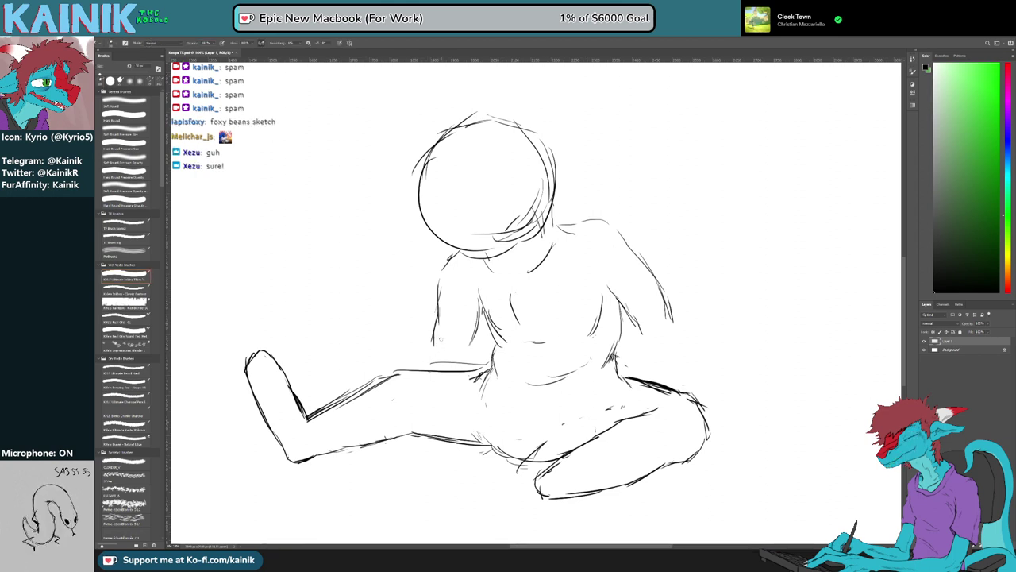
{"action": "left_click_drag", "start_coordinate": [413, 350], "coordinate": [357, 373]}
{"action": "key", "text": "e"}
{"action": "key", "text": "b"}
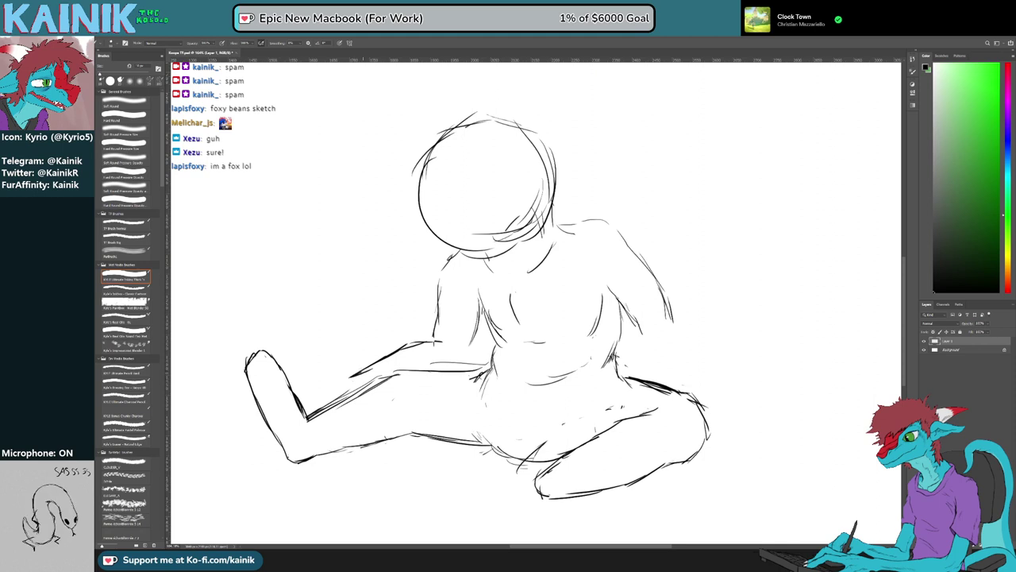
{"action": "mouse_move", "coordinate": [354, 376]}
{"action": "left_mouse_down"}
{"action": "mouse_move", "coordinate": [322, 384]}
{"action": "mouse_move", "coordinate": [304, 413]}
{"action": "mouse_move", "coordinate": [356, 401]}
{"action": "mouse_move", "coordinate": [405, 370]}
{"action": "mouse_move", "coordinate": [429, 374]}
{"action": "mouse_move", "coordinate": [472, 357]}
{"action": "mouse_move", "coordinate": [438, 365]}
{"action": "mouse_move", "coordinate": [397, 343]}
{"action": "mouse_move", "coordinate": [354, 374]}
{"action": "left_mouse_up"}
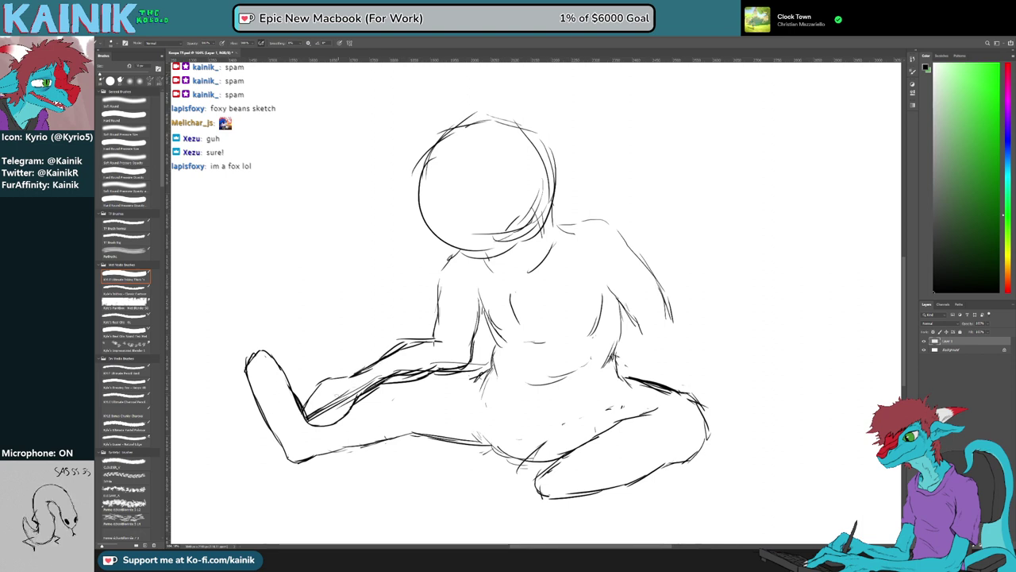
Erase the leg lines that overlap the left-hand forearm and hand
{"action": "key", "text": "x"}
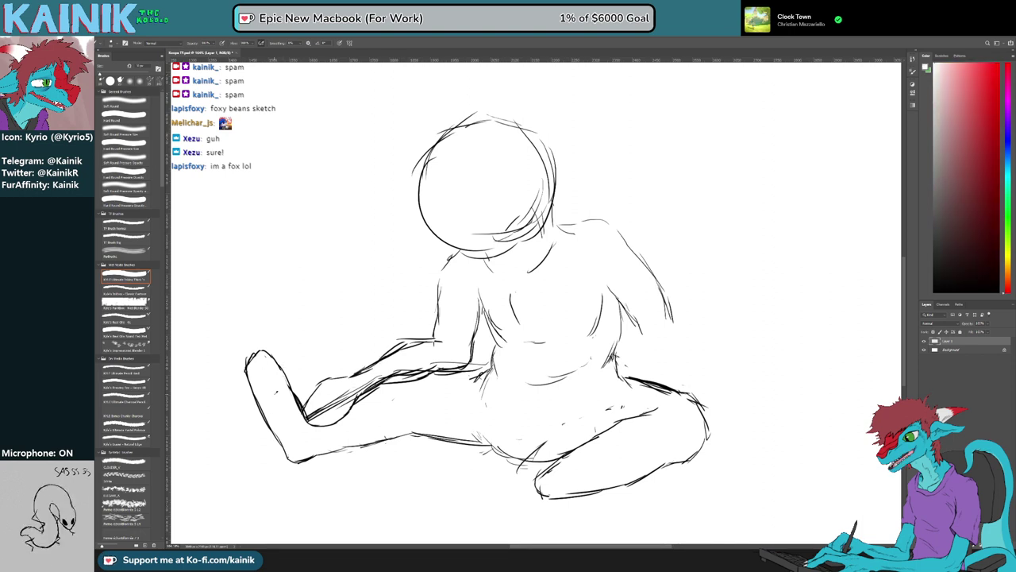
{"action": "scroll", "coordinate": [320, 375], "scroll_direction": "down", "scroll_amount": 2}
{"action": "scroll", "coordinate": [330, 387], "scroll_direction": "down", "scroll_amount": 1}
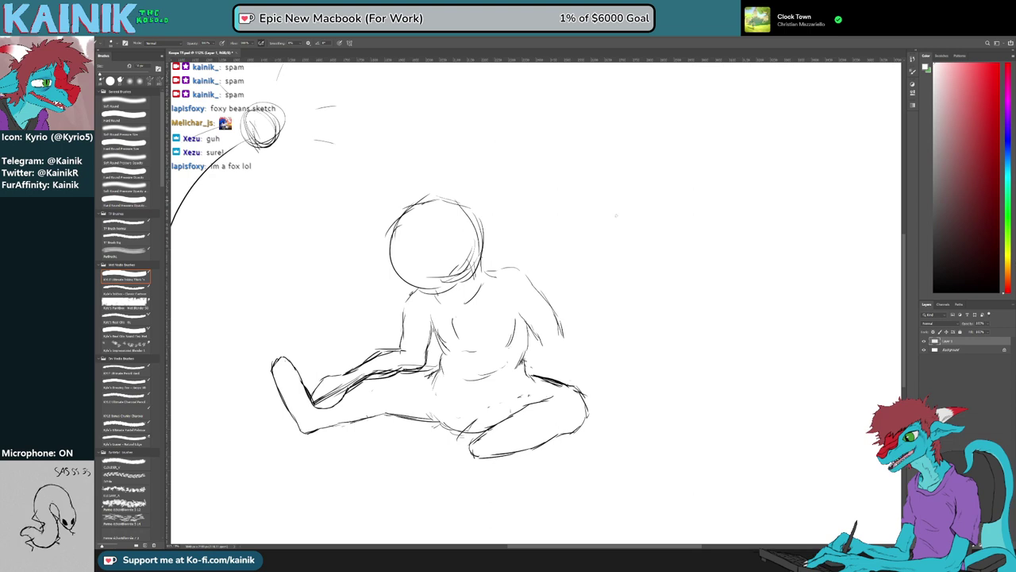
{"action": "scroll", "coordinate": [484, 381], "scroll_direction": "down", "scroll_amount": 1}
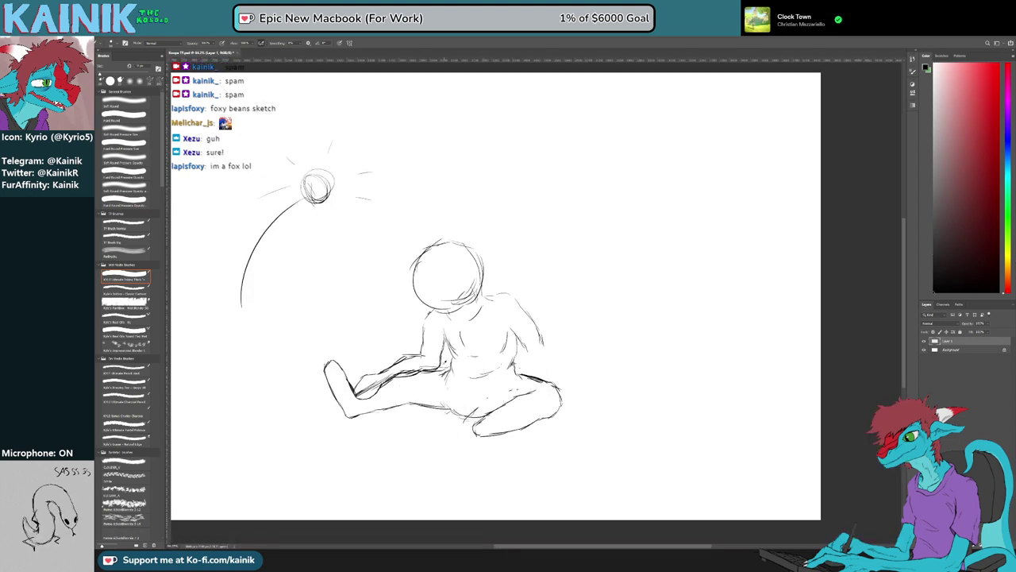
{"action": "scroll", "coordinate": [446, 374], "scroll_direction": "up", "scroll_amount": 1}
{"action": "key", "text": "e"}
{"action": "mouse_move", "coordinate": [327, 400]}
{"action": "left_mouse_down"}
{"action": "mouse_move", "coordinate": [397, 369]}
{"action": "mouse_move", "coordinate": [441, 366]}
{"action": "left_mouse_up"}
{"action": "key", "text": "b"}
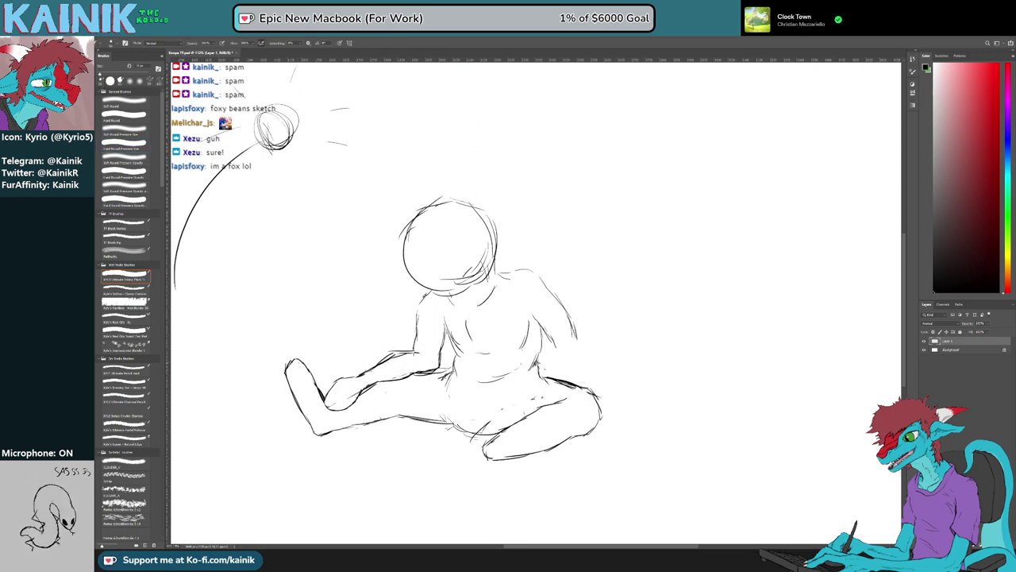
Erase the rough upper edge of the left-hand forearm and redraw it as one cleaner line up to the elbow
{"action": "key", "text": "e"}
{"action": "left_click_drag", "start_coordinate": [379, 364], "coordinate": [420, 344]}
{"action": "key", "text": "b"}
{"action": "key", "text": "e"}
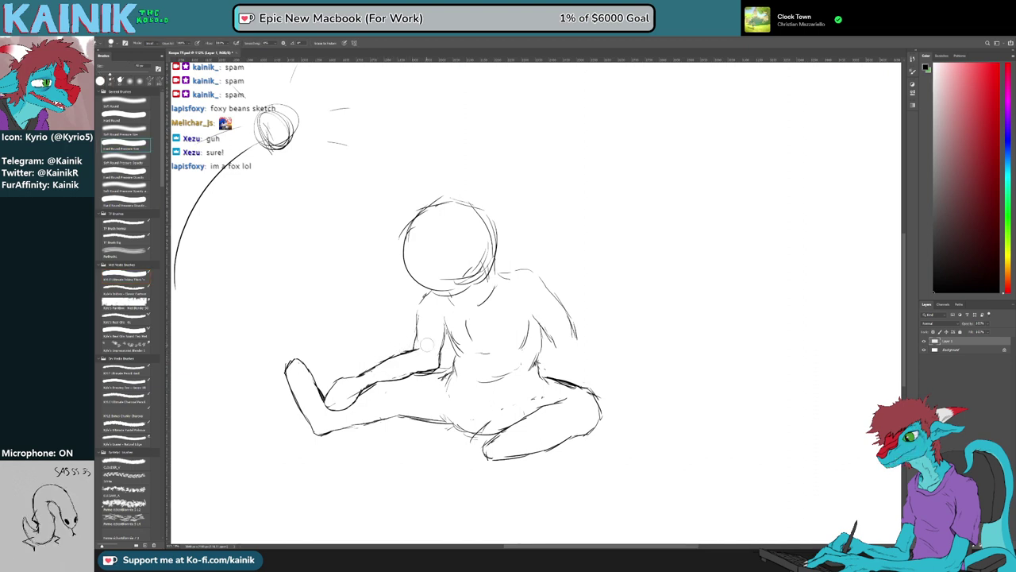
{"action": "key", "text": "b"}
{"action": "key", "text": "e"}
{"action": "key", "text": "b"}
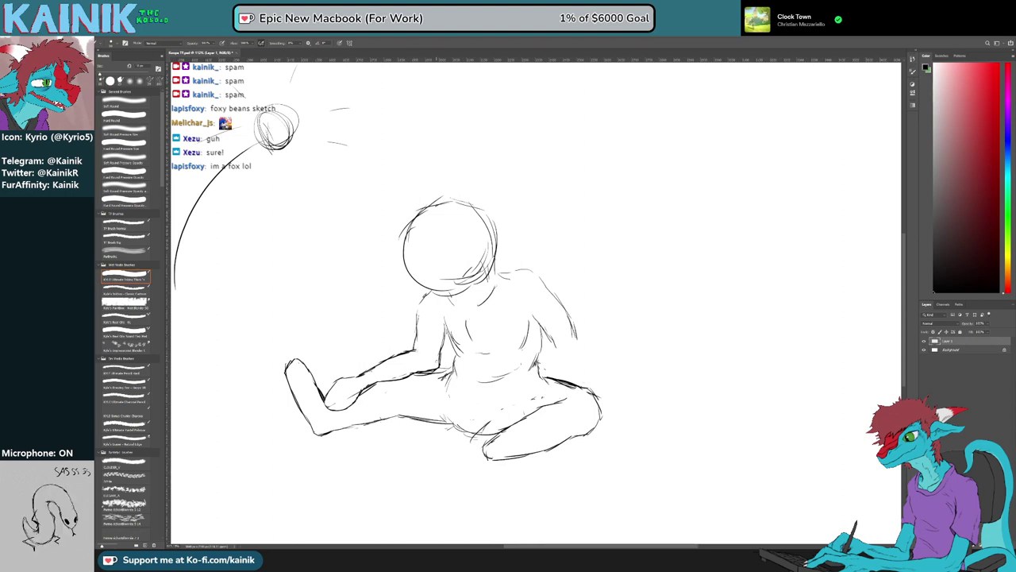
Refine the outline of the hand resting on the outstretched leg and clean up where it meets the ankle
{"action": "scroll", "coordinate": [436, 381], "scroll_direction": "down", "scroll_amount": 2}
{"action": "scroll", "coordinate": [434, 364], "scroll_direction": "up", "scroll_amount": 2}
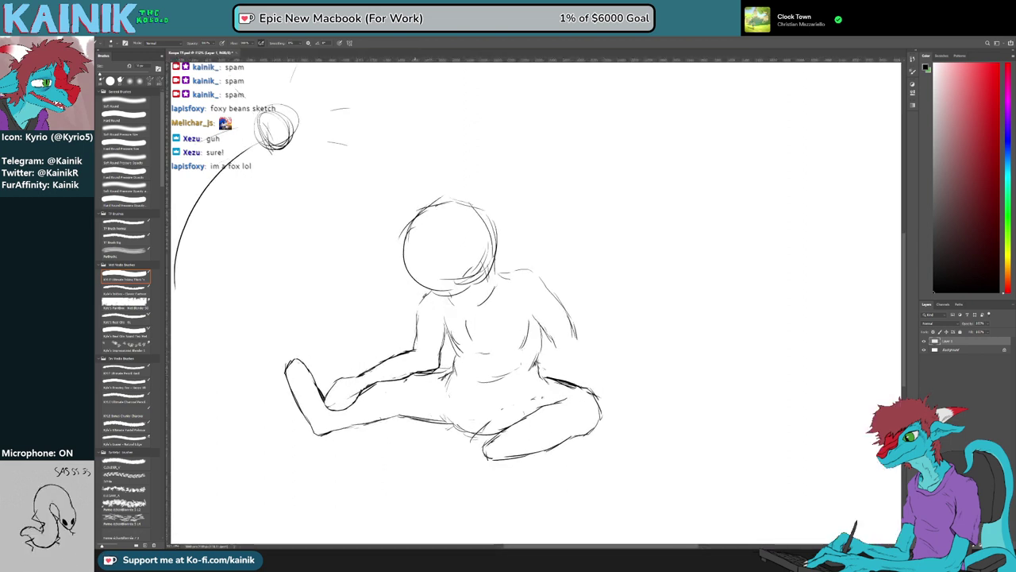
{"action": "scroll", "coordinate": [339, 429], "scroll_direction": "up", "scroll_amount": 4}
{"action": "key", "text": "e"}
{"action": "key", "text": "b"}
{"action": "left_click_drag", "start_coordinate": [334, 404], "coordinate": [370, 382]}
{"action": "key", "text": "e"}
{"action": "key", "text": "b"}
{"action": "key", "text": "e"}
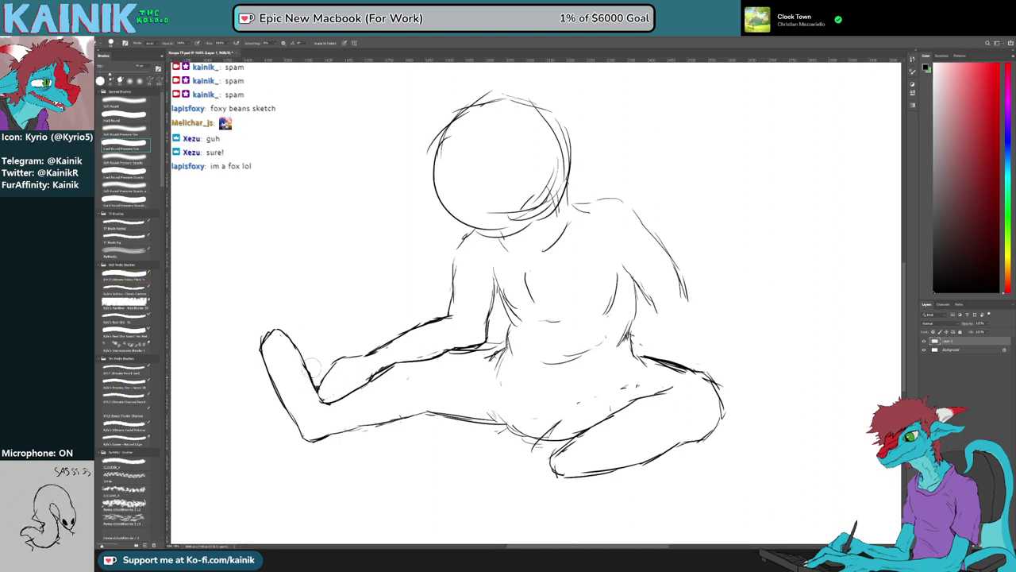
{"action": "key", "text": "b"}
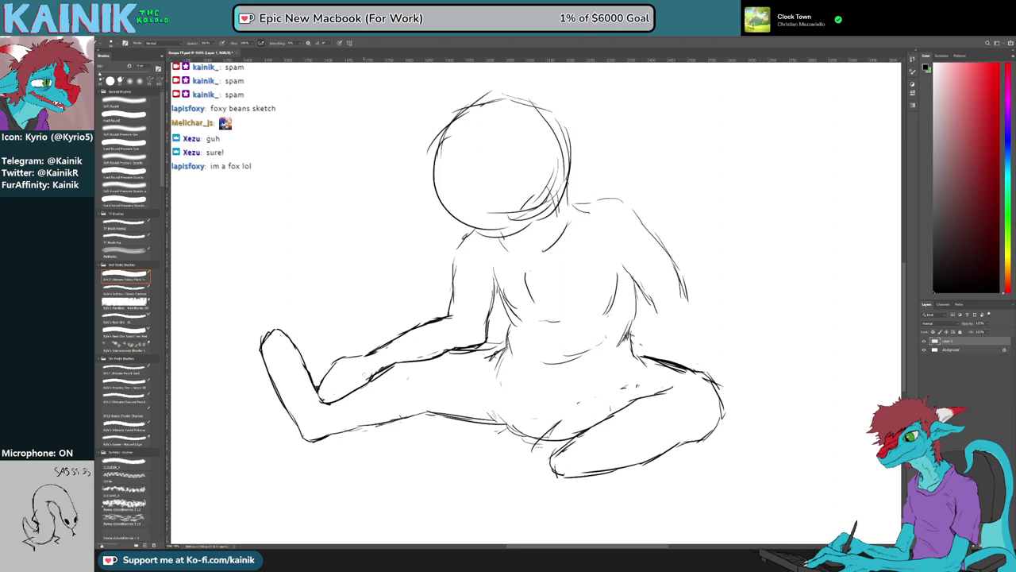
{"action": "scroll", "coordinate": [358, 369], "scroll_direction": "down", "scroll_amount": 1}
{"action": "scroll", "coordinate": [375, 387], "scroll_direction": "down", "scroll_amount": 1}
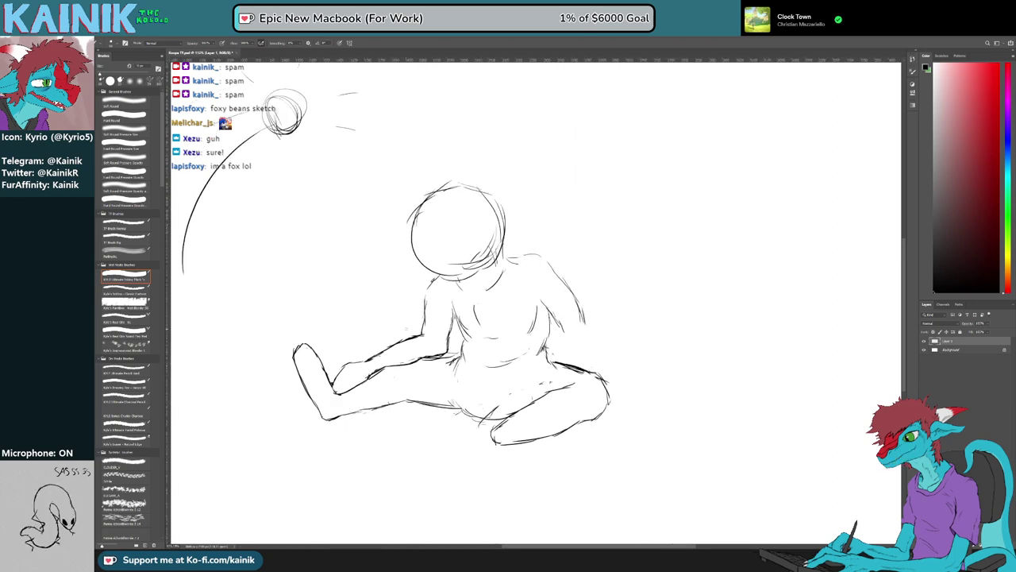
{"action": "key", "text": "e"}
{"action": "key", "text": "b"}
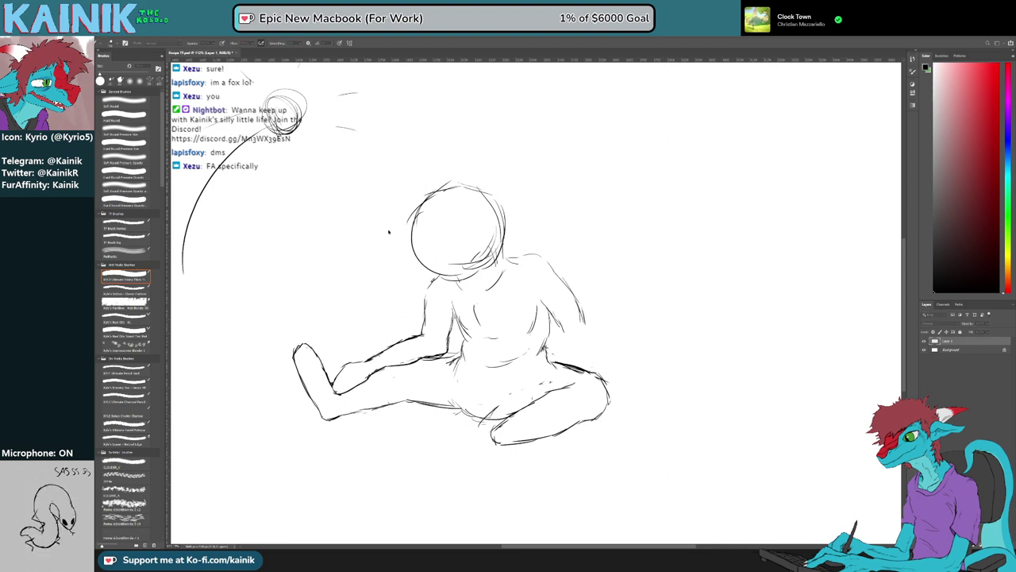
Create a new document, fill its background with white, and add an empty layer above it
{"action": "left_click", "coordinate": [645, 405]}
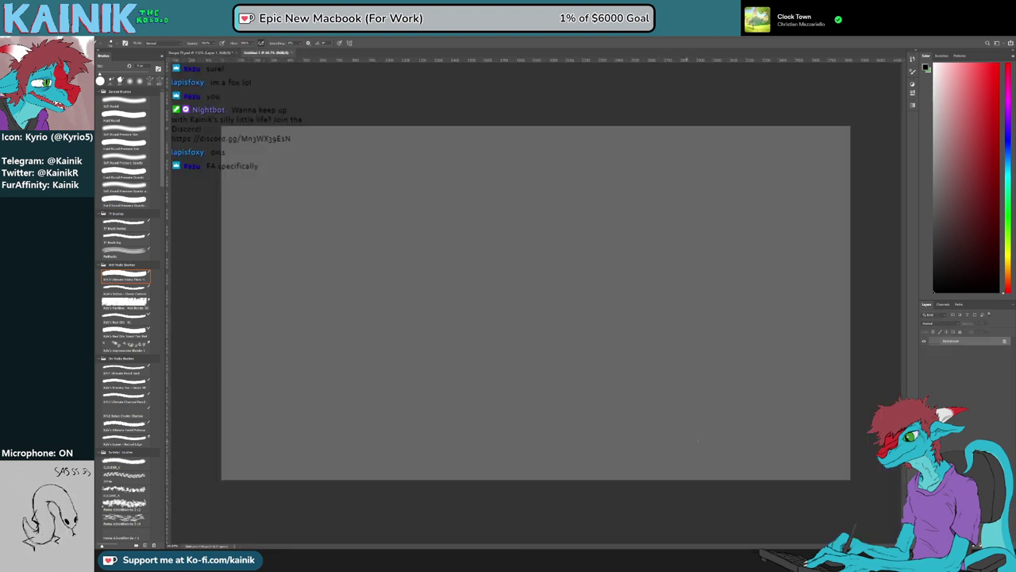
{"action": "key", "text": "g"}
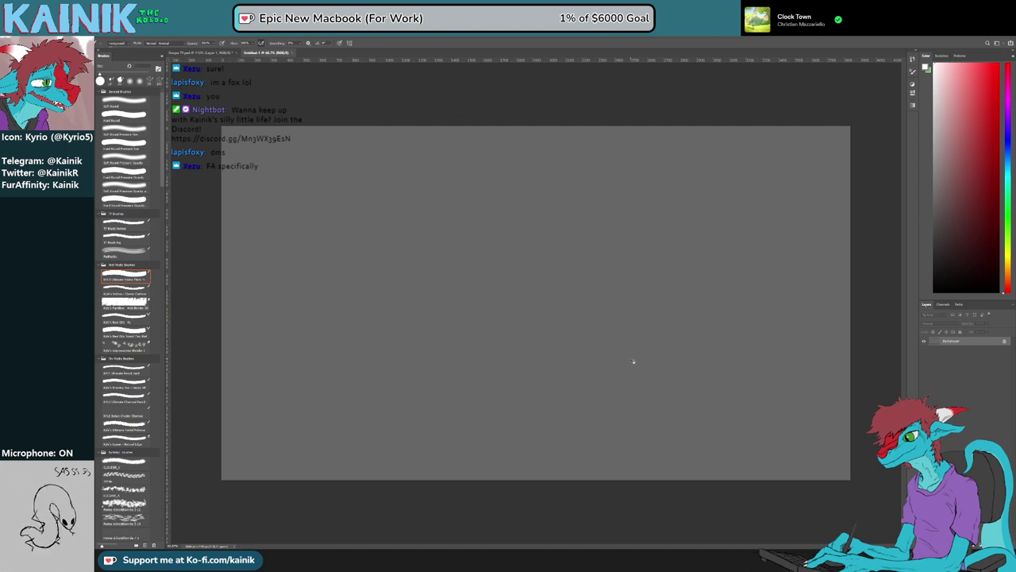
{"action": "left_click", "coordinate": [631, 358]}
{"action": "key", "text": "ctrl+alt+shift+n"}
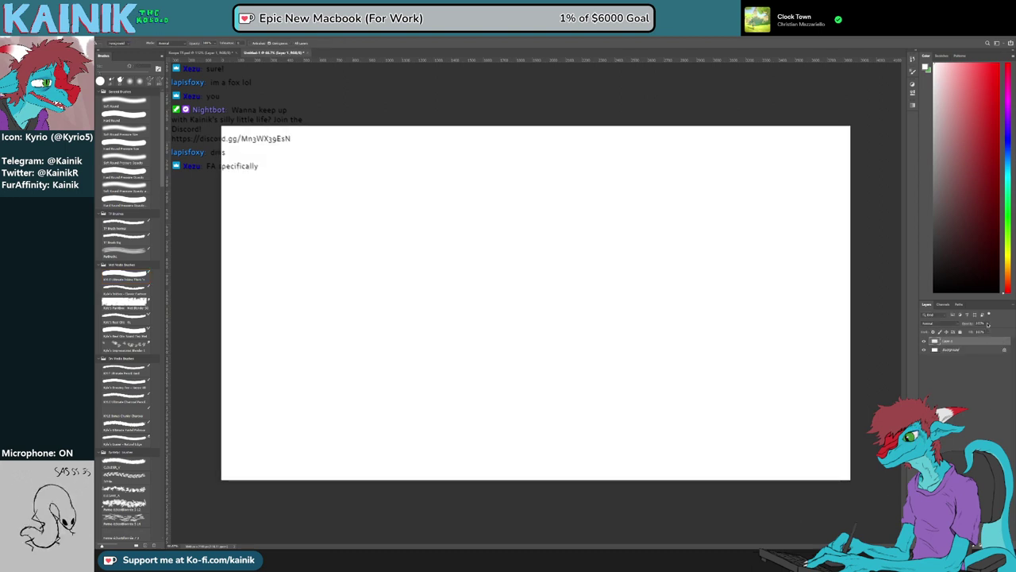
Set the drawing colour to black and prepare the inking brush with a size of 70
{"action": "left_click", "coordinate": [934, 292]}
{"action": "scroll", "coordinate": [424, 449], "scroll_direction": "up", "scroll_amount": 2}
{"action": "scroll", "coordinate": [423, 450], "scroll_direction": "down", "scroll_amount": 1}
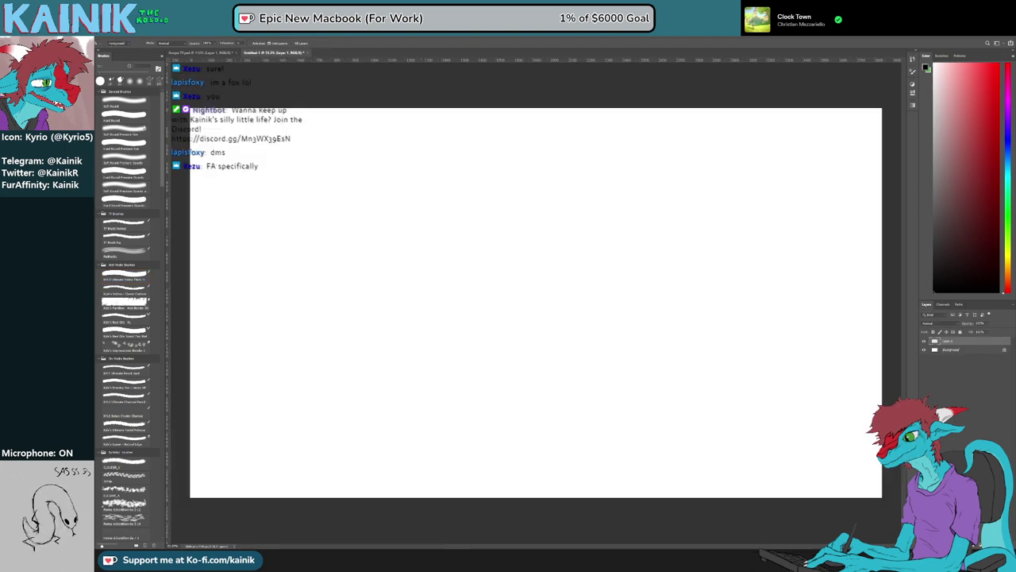
{"action": "left_click", "coordinate": [125, 277]}
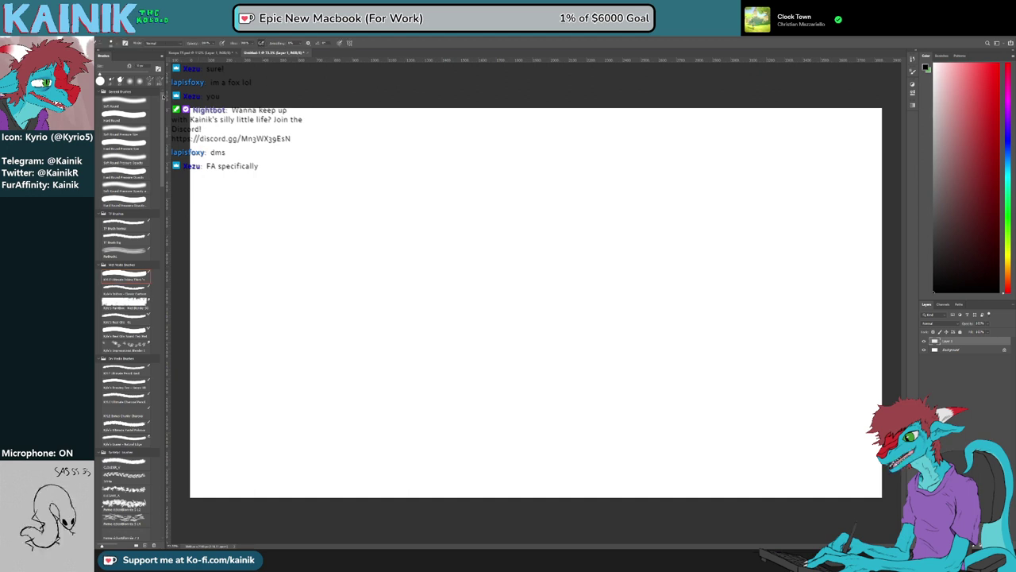
{"action": "left_click_drag", "start_coordinate": [139, 67], "coordinate": [116, 67]}
{"action": "type", "text": "70"}
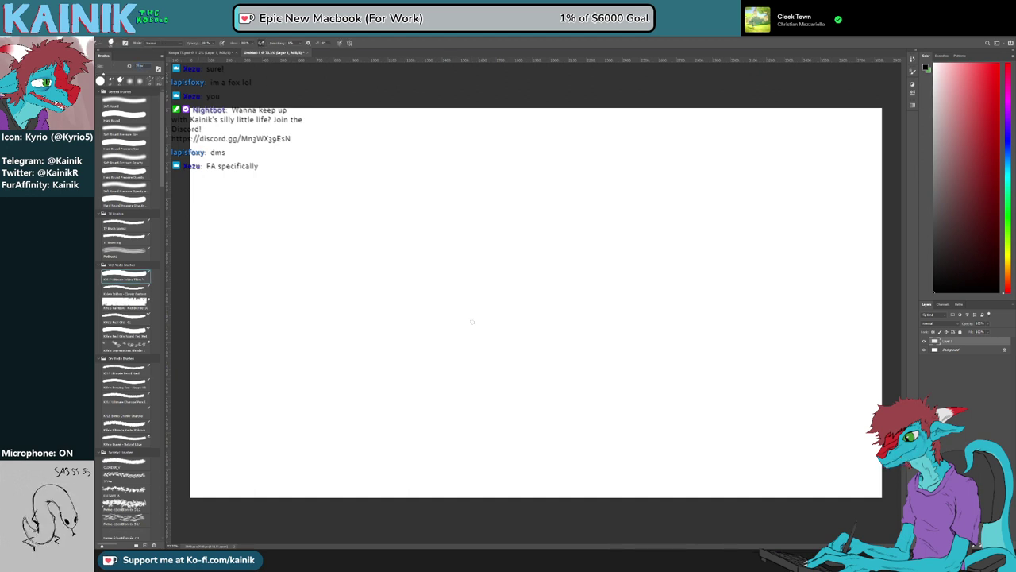
Sketch a new figure's round head near the canvas centre, with neck and shoulder strokes and a rounded chest below it
{"action": "mouse_move", "coordinate": [461, 296]}
{"action": "left_mouse_down"}
{"action": "mouse_move", "coordinate": [446, 244]}
{"action": "mouse_move", "coordinate": [456, 234]}
{"action": "mouse_move", "coordinate": [509, 240]}
{"action": "mouse_move", "coordinate": [474, 295]}
{"action": "left_mouse_up"}
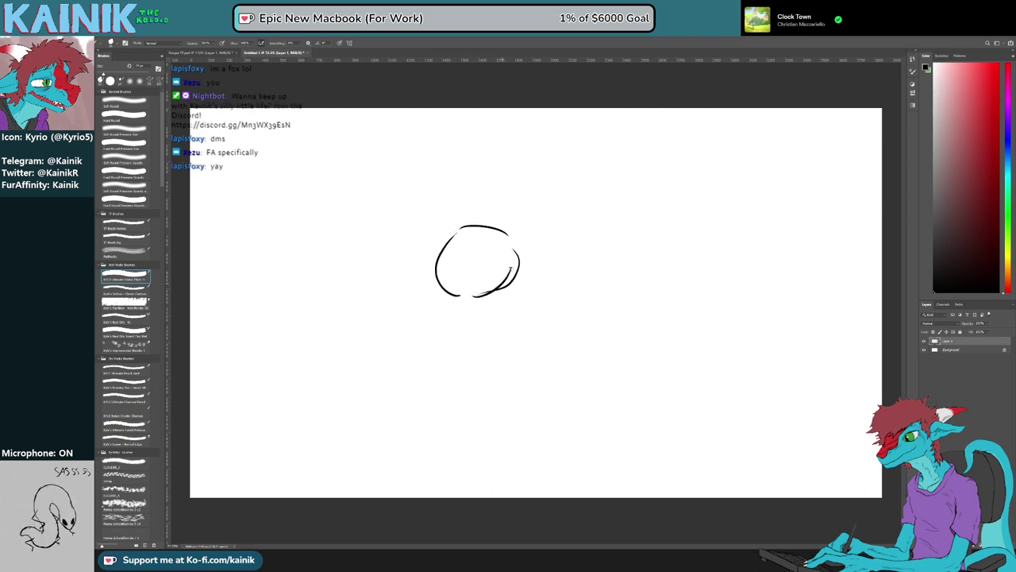
{"action": "mouse_move", "coordinate": [514, 267]}
{"action": "left_mouse_down"}
{"action": "mouse_move", "coordinate": [458, 288]}
{"action": "mouse_move", "coordinate": [497, 294]}
{"action": "mouse_move", "coordinate": [520, 318]}
{"action": "left_mouse_up"}
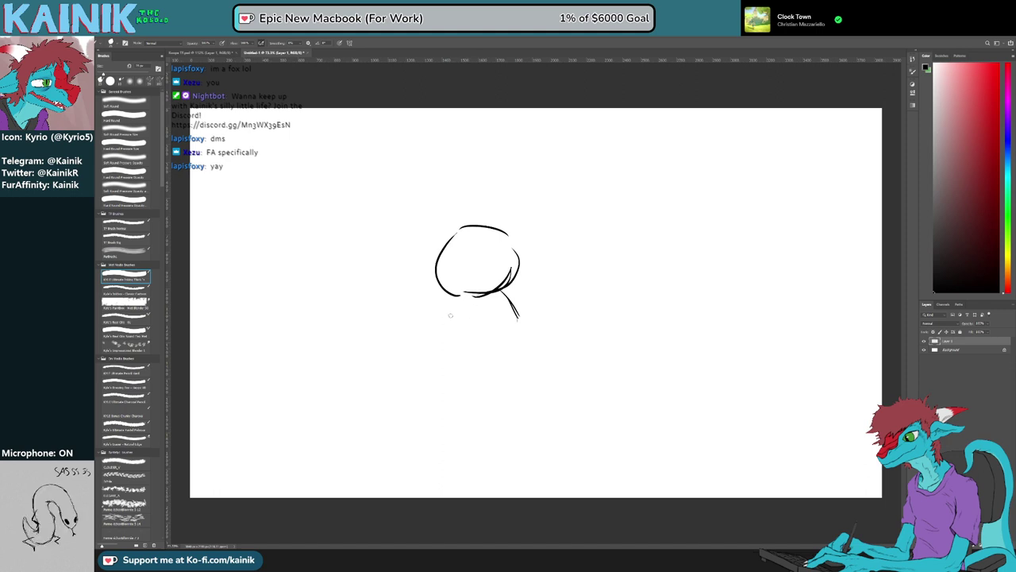
{"action": "left_click_drag", "start_coordinate": [452, 311], "coordinate": [436, 341]}
{"action": "mouse_move", "coordinate": [484, 304]}
{"action": "left_mouse_down"}
{"action": "mouse_move", "coordinate": [475, 331]}
{"action": "mouse_move", "coordinate": [507, 354]}
{"action": "mouse_move", "coordinate": [548, 314]}
{"action": "left_mouse_up"}
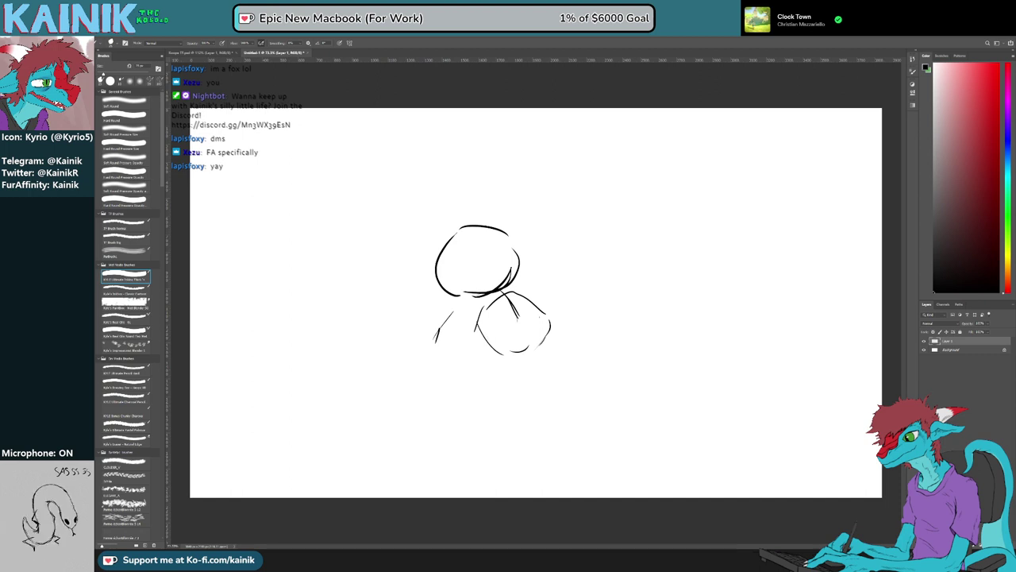
Shift the head and chest sketch higher on the canvas and rough in angular hips below the chest
{"action": "key", "text": "v"}
{"action": "left_click_drag", "start_coordinate": [493, 316], "coordinate": [484, 277]}
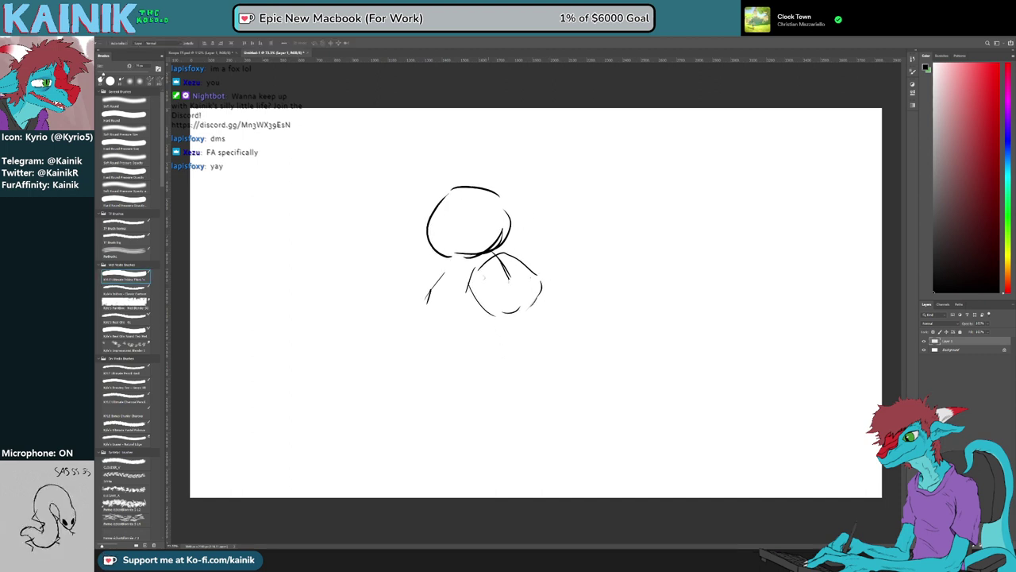
{"action": "key", "text": "b"}
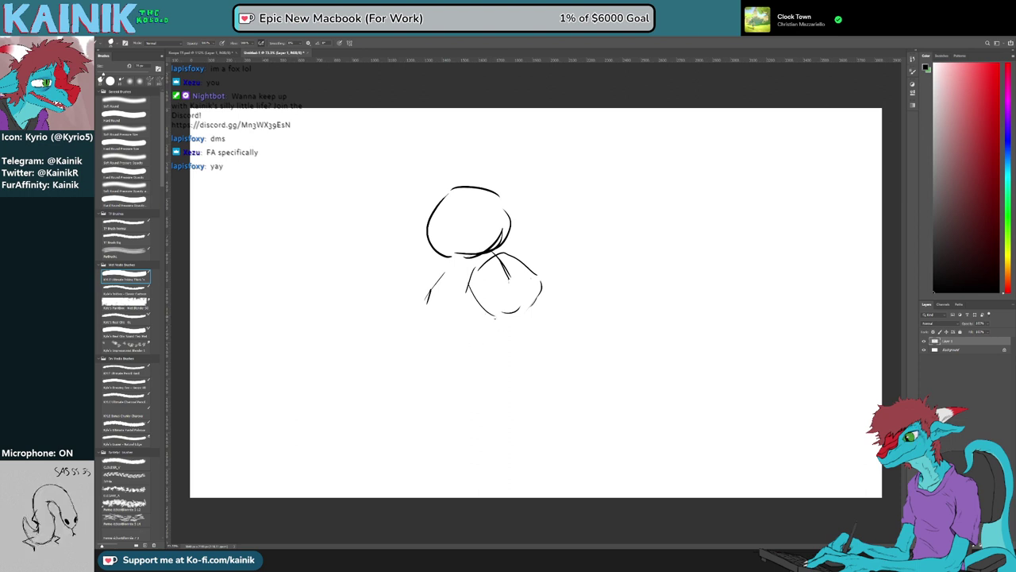
{"action": "mouse_move", "coordinate": [477, 324]}
{"action": "left_mouse_down"}
{"action": "mouse_move", "coordinate": [523, 298]}
{"action": "mouse_move", "coordinate": [550, 322]}
{"action": "left_mouse_up"}
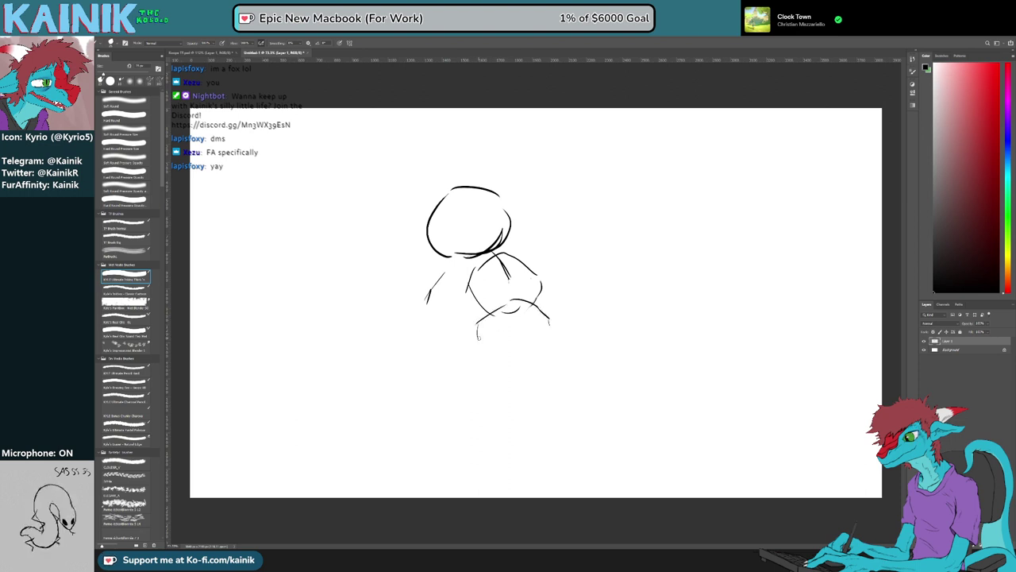
{"action": "left_click_drag", "start_coordinate": [479, 338], "coordinate": [507, 360]}
{"action": "left_click_drag", "start_coordinate": [508, 347], "coordinate": [534, 337]}
{"action": "left_click_drag", "start_coordinate": [527, 352], "coordinate": [550, 329]}
{"action": "key", "text": "e"}
{"action": "key", "text": "b"}
{"action": "mouse_move", "coordinate": [500, 308]}
{"action": "left_mouse_down"}
{"action": "mouse_move", "coordinate": [521, 301]}
{"action": "mouse_move", "coordinate": [479, 321]}
{"action": "mouse_move", "coordinate": [527, 354]}
{"action": "mouse_move", "coordinate": [540, 343]}
{"action": "left_mouse_up"}
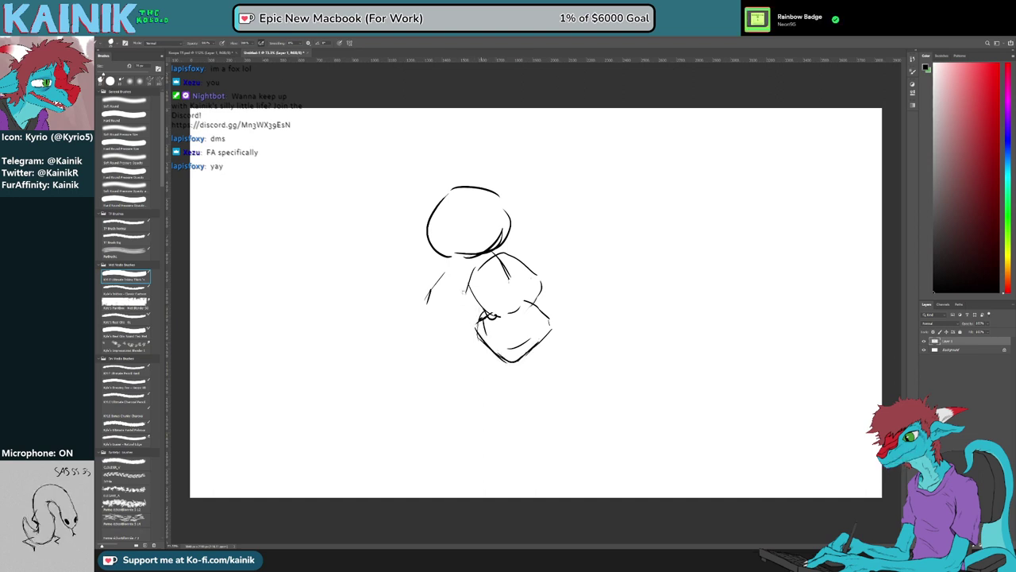
Sketch a raised bent leg reaching out from the hips on the side the head faces
{"action": "left_click_drag", "start_coordinate": [455, 283], "coordinate": [481, 310]}
{"action": "mouse_move", "coordinate": [414, 278]}
{"action": "left_mouse_down"}
{"action": "mouse_move", "coordinate": [447, 275]}
{"action": "mouse_move", "coordinate": [431, 336]}
{"action": "left_mouse_up"}
{"action": "mouse_move", "coordinate": [395, 270]}
{"action": "left_mouse_down"}
{"action": "mouse_move", "coordinate": [437, 356]}
{"action": "mouse_move", "coordinate": [463, 367]}
{"action": "left_mouse_up"}
{"action": "mouse_move", "coordinate": [459, 288]}
{"action": "left_mouse_down"}
{"action": "mouse_move", "coordinate": [398, 259]}
{"action": "mouse_move", "coordinate": [383, 314]}
{"action": "left_mouse_up"}
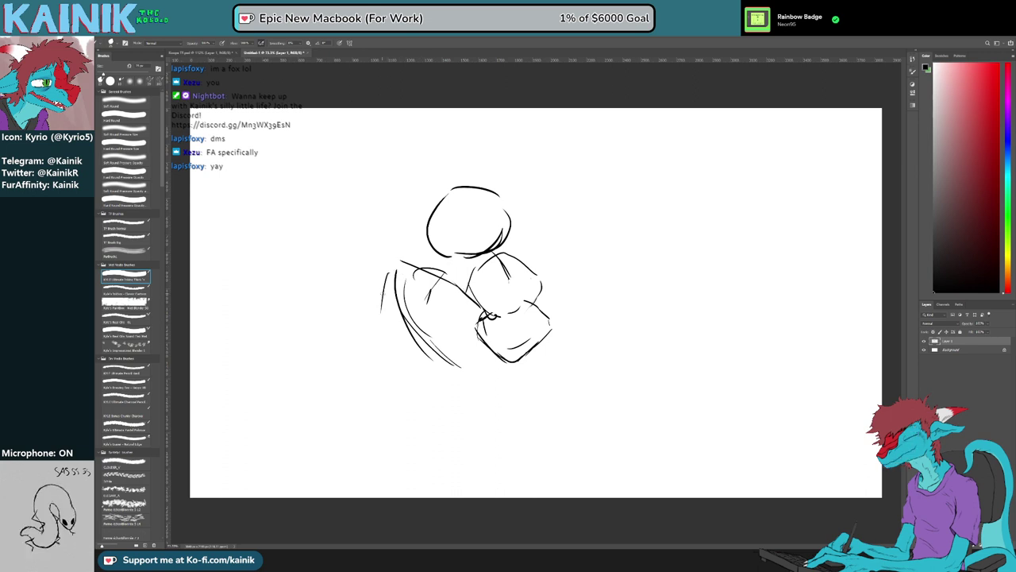
{"action": "left_click_drag", "start_coordinate": [396, 274], "coordinate": [403, 383]}
{"action": "left_click_drag", "start_coordinate": [406, 270], "coordinate": [464, 328]}
{"action": "mouse_move", "coordinate": [451, 294]}
{"action": "left_mouse_down"}
{"action": "mouse_move", "coordinate": [469, 357]}
{"action": "mouse_move", "coordinate": [462, 375]}
{"action": "left_mouse_up"}
Sketch the rounded thigh on the opposite side of the hips and reinforce the base of the hips
{"action": "left_click_drag", "start_coordinate": [526, 303], "coordinate": [593, 251]}
{"action": "mouse_move", "coordinate": [598, 251]}
{"action": "left_mouse_down"}
{"action": "mouse_move", "coordinate": [624, 294]}
{"action": "mouse_move", "coordinate": [595, 337]}
{"action": "left_mouse_up"}
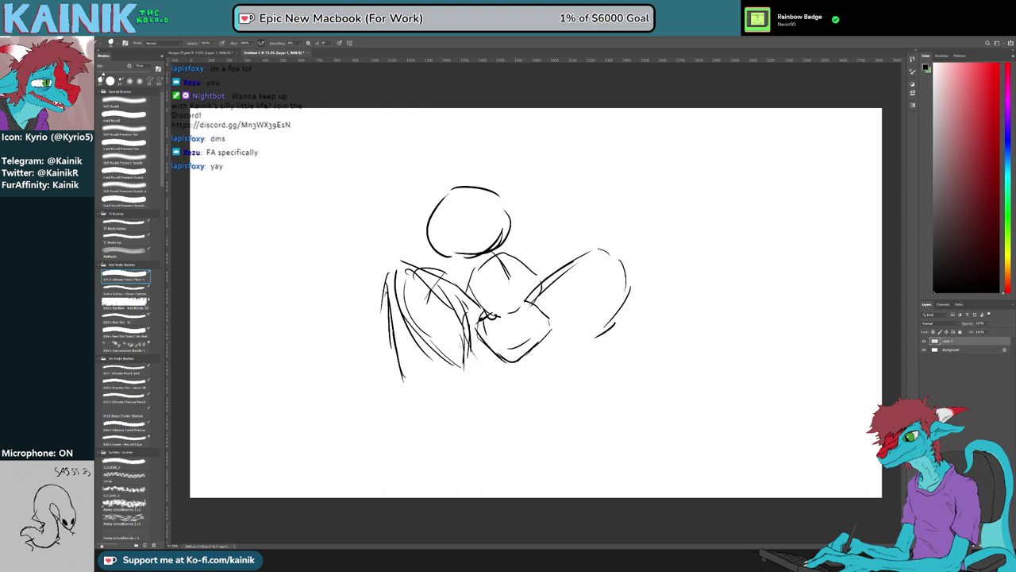
{"action": "mouse_move", "coordinate": [475, 343]}
{"action": "left_mouse_down"}
{"action": "mouse_move", "coordinate": [517, 372]}
{"action": "mouse_move", "coordinate": [553, 343]}
{"action": "left_mouse_up"}
{"action": "left_click_drag", "start_coordinate": [538, 363], "coordinate": [553, 346]}
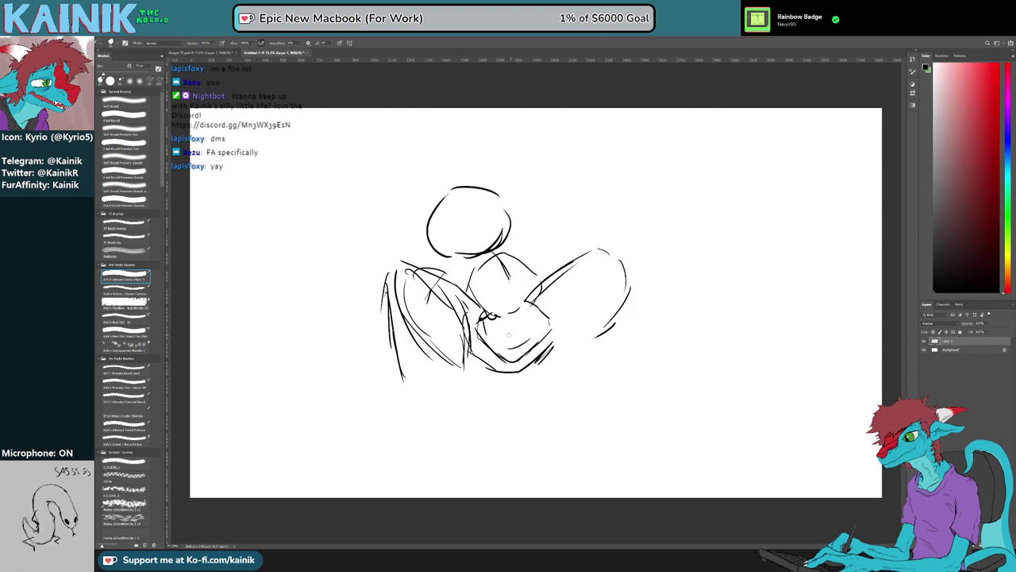
Sketch a large tail sweeping beneath the hips and curling up to a jagged, furry tip beside the rounded thigh
{"action": "mouse_move", "coordinate": [482, 352]}
{"action": "left_mouse_down"}
{"action": "mouse_move", "coordinate": [513, 332]}
{"action": "mouse_move", "coordinate": [486, 460]}
{"action": "left_mouse_up"}
{"action": "mouse_move", "coordinate": [478, 418]}
{"action": "left_mouse_down"}
{"action": "mouse_move", "coordinate": [628, 442]}
{"action": "mouse_move", "coordinate": [713, 381]}
{"action": "left_mouse_up"}
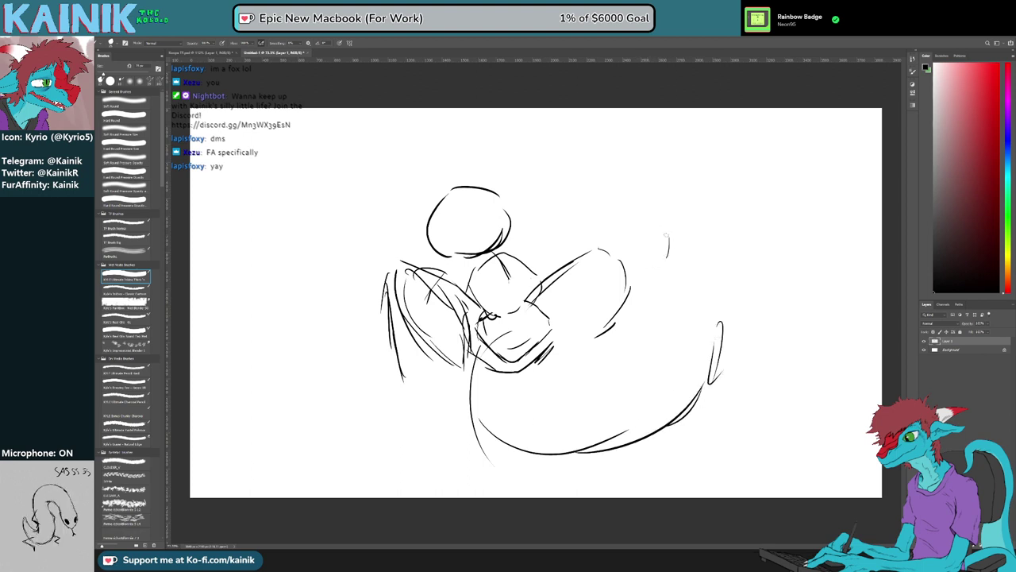
{"action": "left_click_drag", "start_coordinate": [665, 227], "coordinate": [709, 279]}
{"action": "mouse_move", "coordinate": [710, 243]}
{"action": "left_mouse_down"}
{"action": "mouse_move", "coordinate": [720, 305]}
{"action": "mouse_move", "coordinate": [704, 365]}
{"action": "left_mouse_up"}
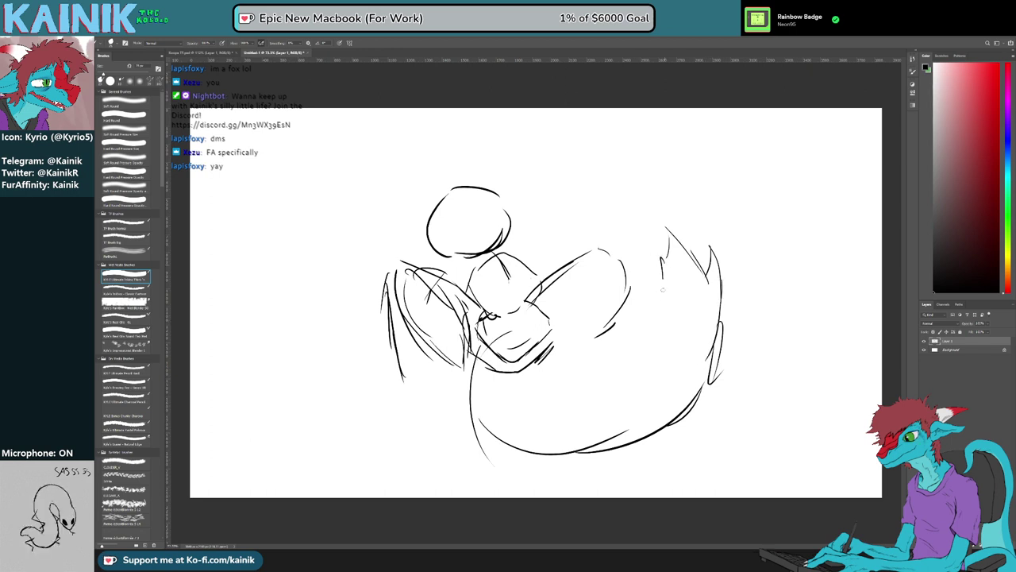
{"action": "mouse_move", "coordinate": [663, 289]}
{"action": "left_mouse_down"}
{"action": "mouse_move", "coordinate": [653, 312]}
{"action": "mouse_move", "coordinate": [609, 316]}
{"action": "left_mouse_up"}
{"action": "key", "text": "ctrl+z"}
{"action": "mouse_move", "coordinate": [710, 247]}
{"action": "left_mouse_down"}
{"action": "mouse_move", "coordinate": [704, 280]}
{"action": "mouse_move", "coordinate": [720, 313]}
{"action": "left_mouse_up"}
{"action": "left_click_drag", "start_coordinate": [718, 292], "coordinate": [721, 328]}
{"action": "left_click_drag", "start_coordinate": [626, 319], "coordinate": [590, 349]}
{"action": "mouse_move", "coordinate": [597, 345]}
{"action": "left_mouse_down"}
{"action": "mouse_move", "coordinate": [562, 363]}
{"action": "mouse_move", "coordinate": [537, 354]}
{"action": "mouse_move", "coordinate": [548, 356]}
{"action": "left_mouse_up"}
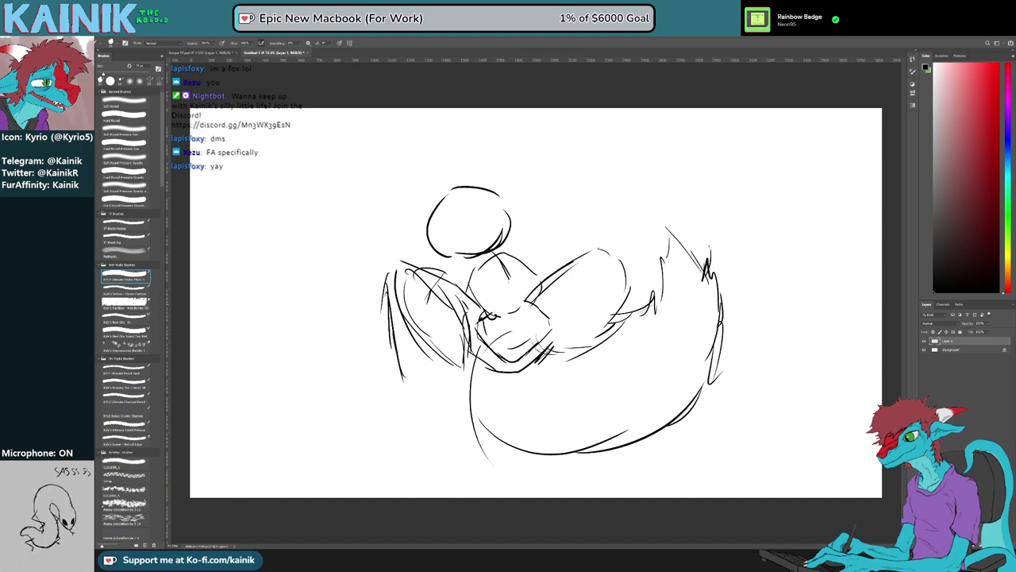
Rough in the large rounded foot shape extending outward from the raised bent leg
{"action": "left_click_drag", "start_coordinate": [397, 329], "coordinate": [407, 389]}
{"action": "left_click_drag", "start_coordinate": [365, 343], "coordinate": [407, 370]}
{"action": "left_click_drag", "start_coordinate": [322, 318], "coordinate": [422, 391]}
{"action": "mouse_move", "coordinate": [353, 331]}
{"action": "left_mouse_down"}
{"action": "mouse_move", "coordinate": [355, 280]}
{"action": "mouse_move", "coordinate": [287, 300]}
{"action": "mouse_move", "coordinate": [286, 349]}
{"action": "mouse_move", "coordinate": [326, 366]}
{"action": "mouse_move", "coordinate": [355, 408]}
{"action": "mouse_move", "coordinate": [419, 433]}
{"action": "left_mouse_up"}
{"action": "left_click_drag", "start_coordinate": [419, 432], "coordinate": [452, 408]}
{"action": "key", "text": "e"}
{"action": "left_click_drag", "start_coordinate": [316, 363], "coordinate": [427, 430]}
{"action": "key", "text": "b"}
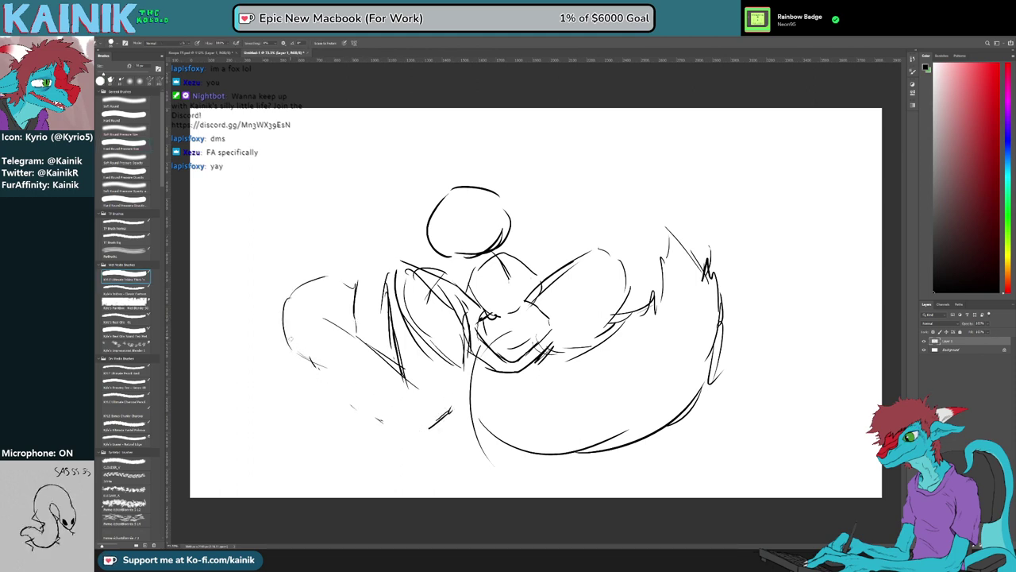
{"action": "left_click_drag", "start_coordinate": [284, 321], "coordinate": [303, 367]}
{"action": "mouse_move", "coordinate": [298, 361]}
{"action": "left_mouse_down"}
{"action": "mouse_move", "coordinate": [348, 388]}
{"action": "mouse_move", "coordinate": [394, 437]}
{"action": "left_mouse_up"}
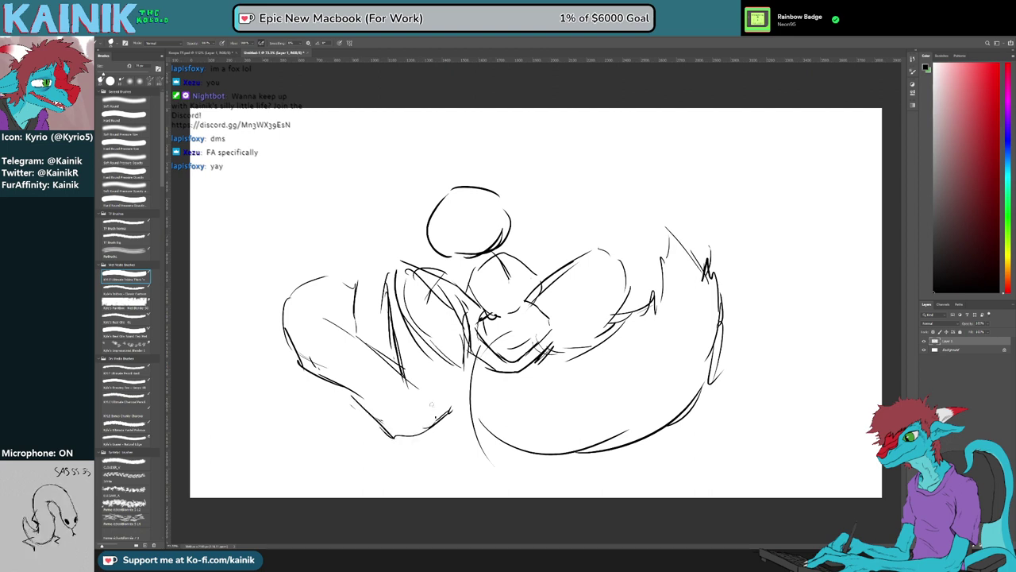
Refine the lower edge and heel of the large foot, and erase the extra construction lines inside the raised leg
{"action": "key", "text": "e"}
{"action": "mouse_move", "coordinate": [356, 400]}
{"action": "left_mouse_down"}
{"action": "mouse_move", "coordinate": [400, 434]}
{"action": "mouse_move", "coordinate": [415, 436]}
{"action": "mouse_move", "coordinate": [419, 423]}
{"action": "left_mouse_up"}
{"action": "key", "text": "b"}
{"action": "left_click_drag", "start_coordinate": [380, 409], "coordinate": [432, 426]}
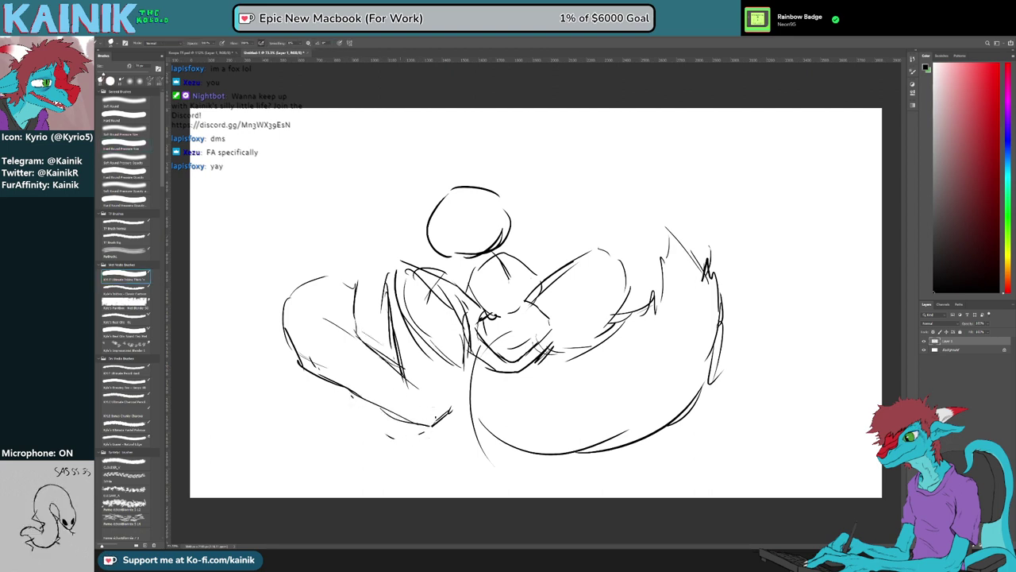
{"action": "left_click_drag", "start_coordinate": [397, 364], "coordinate": [443, 415]}
{"action": "mouse_move", "coordinate": [460, 371]}
{"action": "left_mouse_down"}
{"action": "mouse_move", "coordinate": [452, 416]}
{"action": "mouse_move", "coordinate": [457, 399]}
{"action": "mouse_move", "coordinate": [410, 382]}
{"action": "mouse_move", "coordinate": [426, 338]}
{"action": "mouse_move", "coordinate": [452, 385]}
{"action": "mouse_move", "coordinate": [410, 367]}
{"action": "left_mouse_up"}
{"action": "key", "text": "e"}
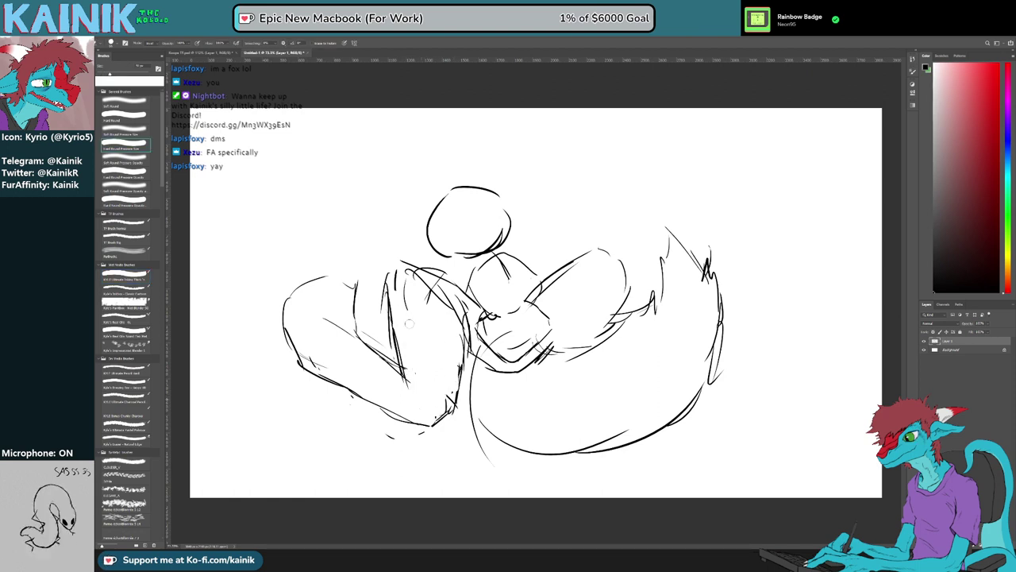
{"action": "key", "text": "b"}
{"action": "mouse_move", "coordinate": [363, 337]}
{"action": "left_mouse_down"}
{"action": "mouse_move", "coordinate": [429, 385]}
{"action": "mouse_move", "coordinate": [398, 365]}
{"action": "left_mouse_up"}
{"action": "left_click_drag", "start_coordinate": [400, 364], "coordinate": [424, 385]}
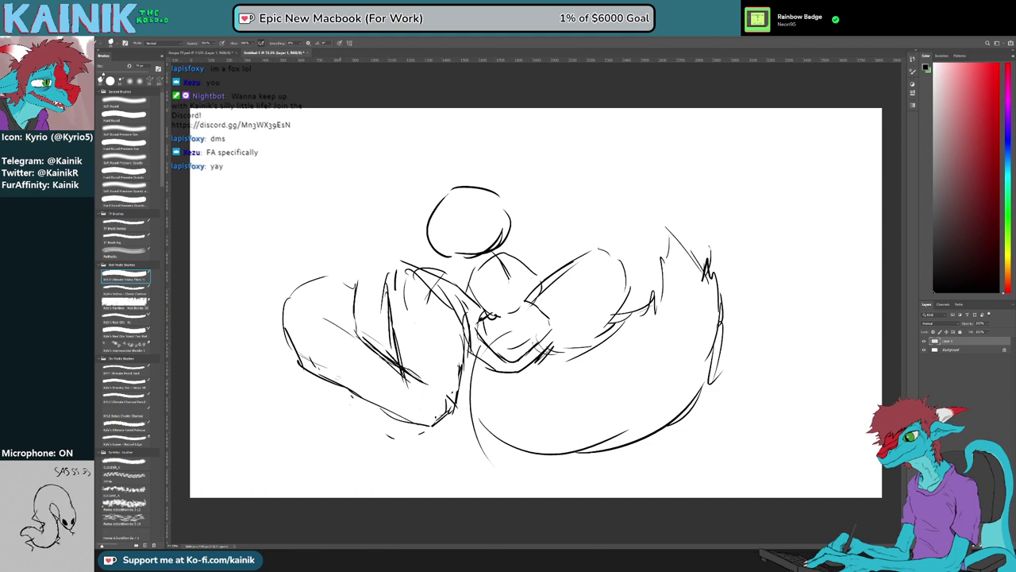
{"action": "mouse_move", "coordinate": [342, 387]}
{"action": "left_mouse_down"}
{"action": "mouse_move", "coordinate": [430, 450]}
{"action": "mouse_move", "coordinate": [459, 408]}
{"action": "mouse_move", "coordinate": [457, 367]}
{"action": "mouse_move", "coordinate": [455, 394]}
{"action": "left_mouse_up"}
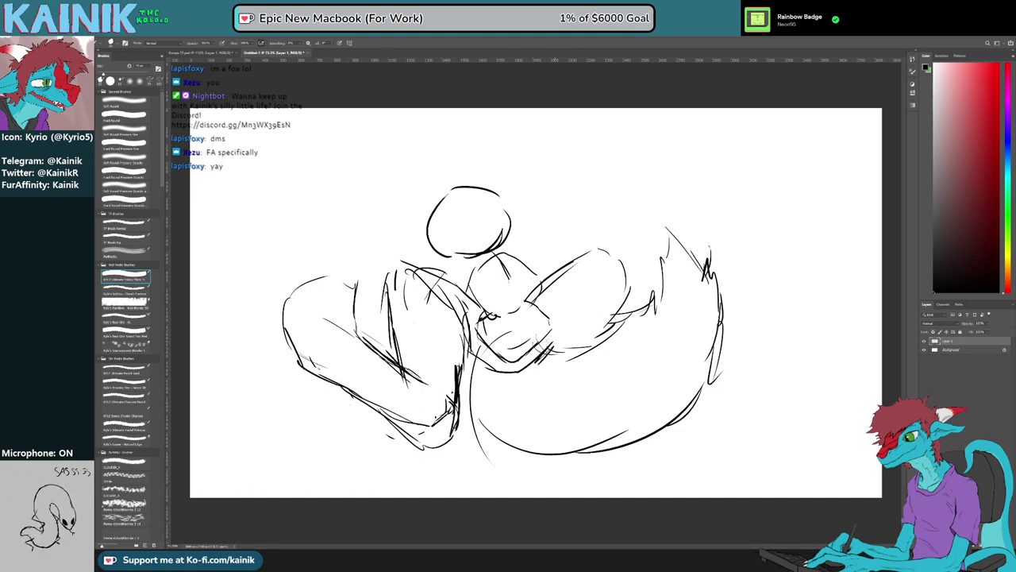
Sketch the other lower leg running from the hips across the tail to a foot, and erase overlapping lines at the foot
{"action": "left_click_drag", "start_coordinate": [551, 334], "coordinate": [659, 384]}
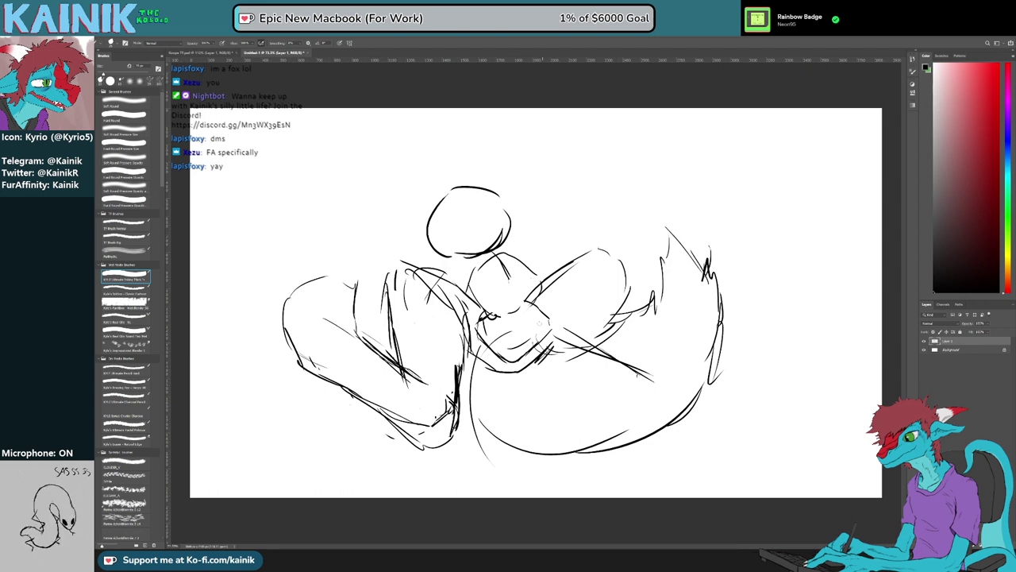
{"action": "left_click_drag", "start_coordinate": [526, 354], "coordinate": [607, 421]}
{"action": "mouse_move", "coordinate": [638, 379]}
{"action": "left_mouse_down"}
{"action": "mouse_move", "coordinate": [676, 438]}
{"action": "mouse_move", "coordinate": [663, 452]}
{"action": "left_mouse_up"}
{"action": "left_click_drag", "start_coordinate": [594, 424], "coordinate": [603, 450]}
{"action": "left_click_drag", "start_coordinate": [613, 452], "coordinate": [654, 465]}
{"action": "left_click_drag", "start_coordinate": [670, 407], "coordinate": [658, 462]}
{"action": "left_click_drag", "start_coordinate": [664, 421], "coordinate": [632, 460]}
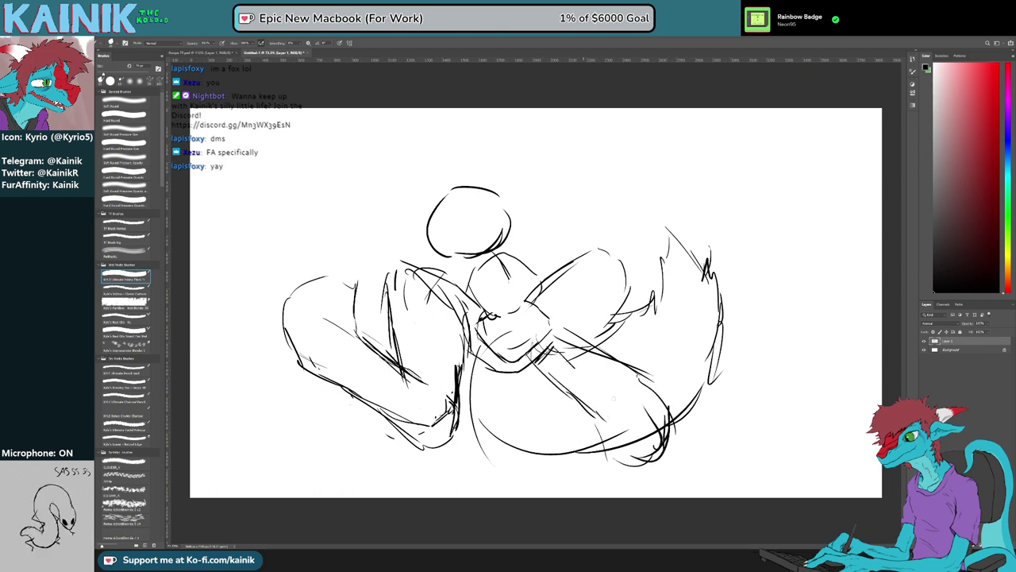
{"action": "left_click_drag", "start_coordinate": [575, 367], "coordinate": [619, 424]}
{"action": "mouse_move", "coordinate": [618, 389]}
{"action": "left_mouse_down"}
{"action": "mouse_move", "coordinate": [623, 453]}
{"action": "mouse_move", "coordinate": [635, 456]}
{"action": "mouse_move", "coordinate": [623, 400]}
{"action": "left_mouse_up"}
{"action": "key", "text": "e"}
{"action": "left_click_drag", "start_coordinate": [652, 443], "coordinate": [662, 456]}
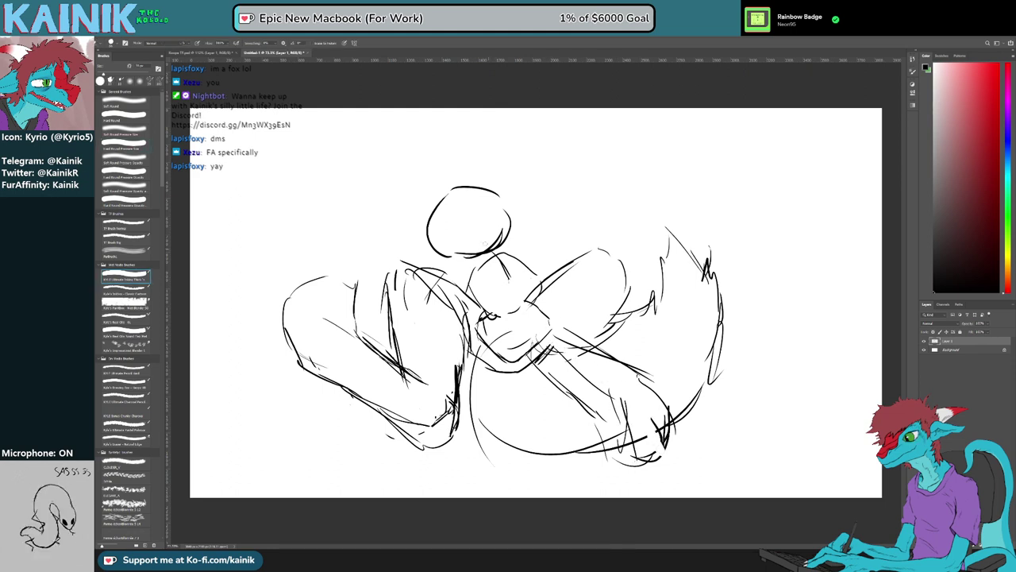
Draw the top of the muzzle and the mouth line inside the head circle, erasing the circle's overlapping edge
{"action": "key", "text": "b"}
{"action": "mouse_move", "coordinate": [428, 243]}
{"action": "left_mouse_down"}
{"action": "mouse_move", "coordinate": [435, 208]}
{"action": "mouse_move", "coordinate": [437, 238]}
{"action": "mouse_move", "coordinate": [453, 214]}
{"action": "mouse_move", "coordinate": [472, 212]}
{"action": "left_mouse_up"}
{"action": "key", "text": "b"}
{"action": "key", "text": "e"}
{"action": "key", "text": "e"}
{"action": "key", "text": "b"}
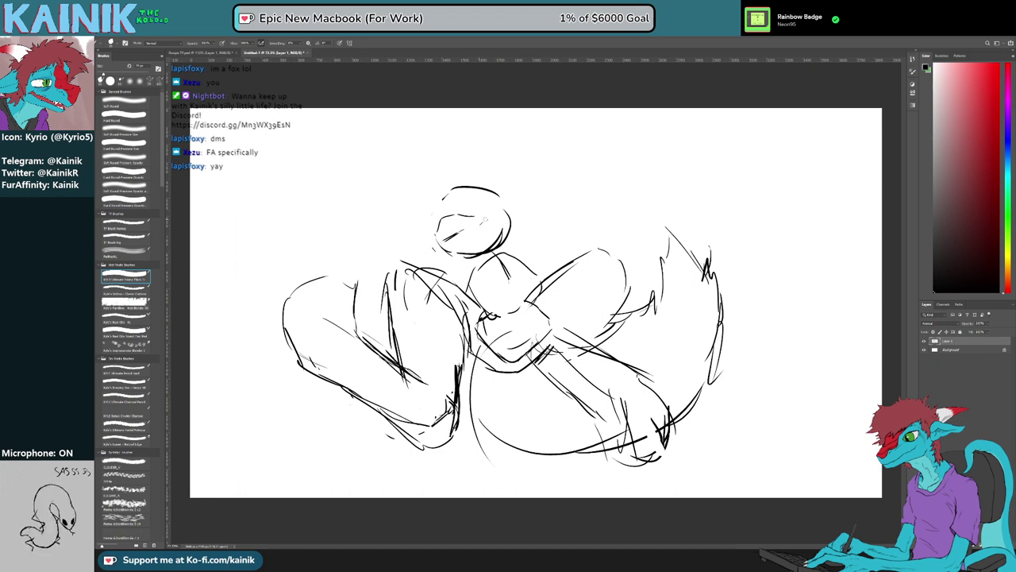
{"action": "key", "text": "e"}
{"action": "mouse_move", "coordinate": [459, 230]}
{"action": "left_mouse_down"}
{"action": "mouse_move", "coordinate": [444, 240]}
{"action": "mouse_move", "coordinate": [484, 220]}
{"action": "left_mouse_up"}
{"action": "key", "text": "b"}
{"action": "key", "text": "e"}
{"action": "key", "text": "b"}
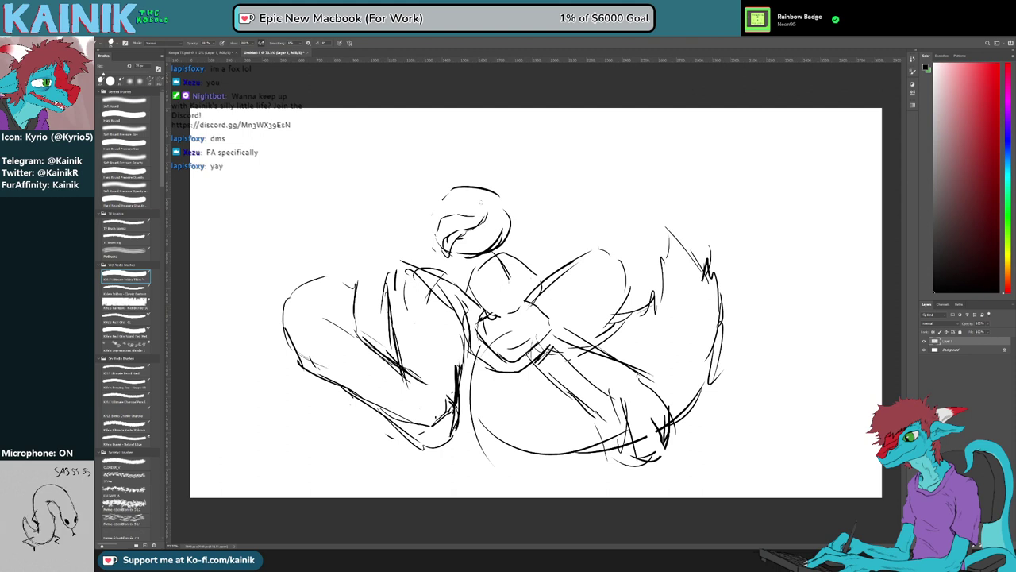
Add the nose at the tip of the muzzle and clean up the strokes around it
{"action": "key", "text": "e"}
{"action": "mouse_move", "coordinate": [467, 228]}
{"action": "left_mouse_down"}
{"action": "mouse_move", "coordinate": [487, 213]}
{"action": "mouse_move", "coordinate": [482, 226]}
{"action": "mouse_move", "coordinate": [442, 229]}
{"action": "left_mouse_up"}
{"action": "key", "text": "b"}
{"action": "key", "text": "e"}
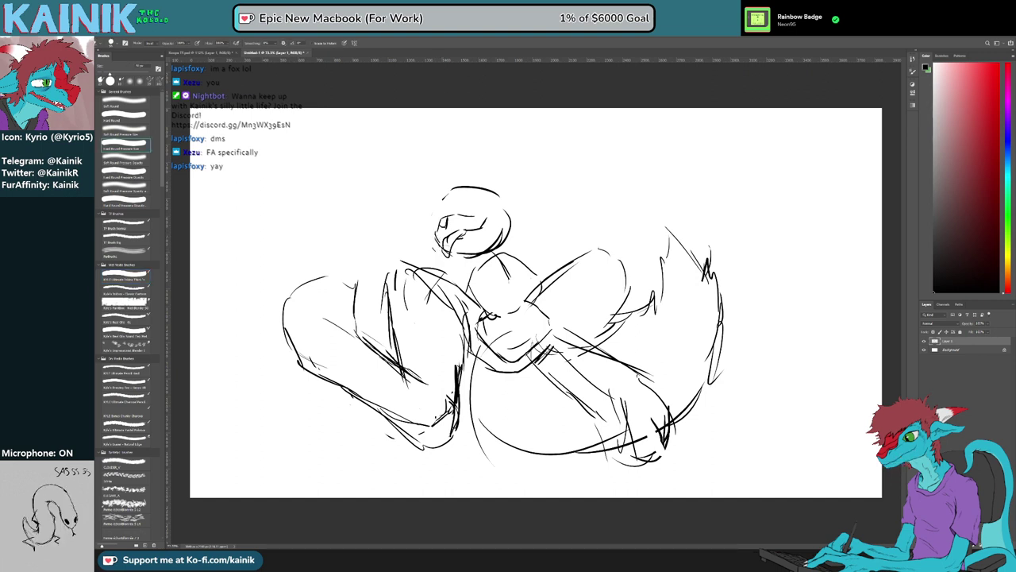
{"action": "key", "text": "b"}
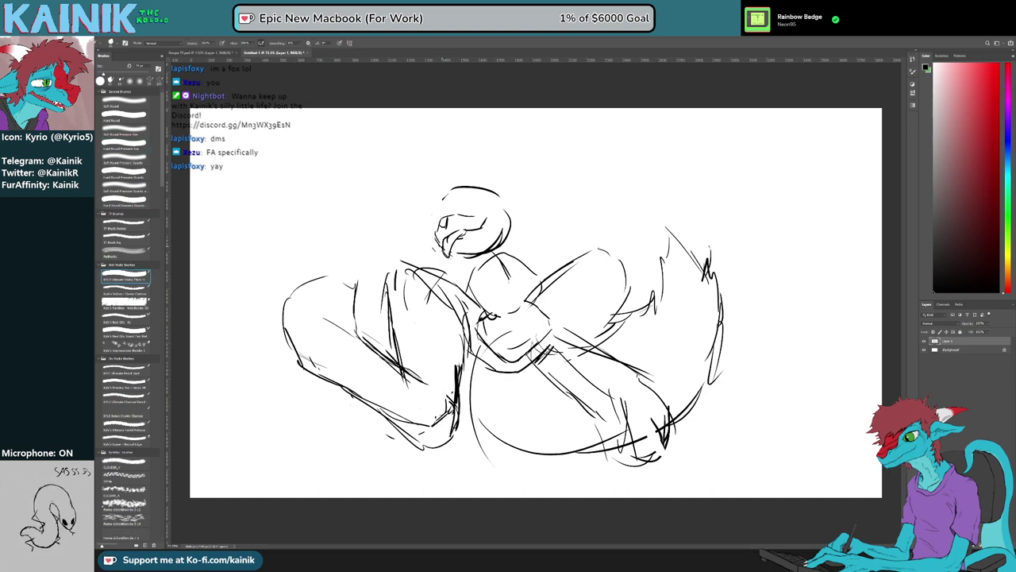
{"action": "key", "text": "e"}
{"action": "key", "text": "b"}
{"action": "key", "text": "e"}
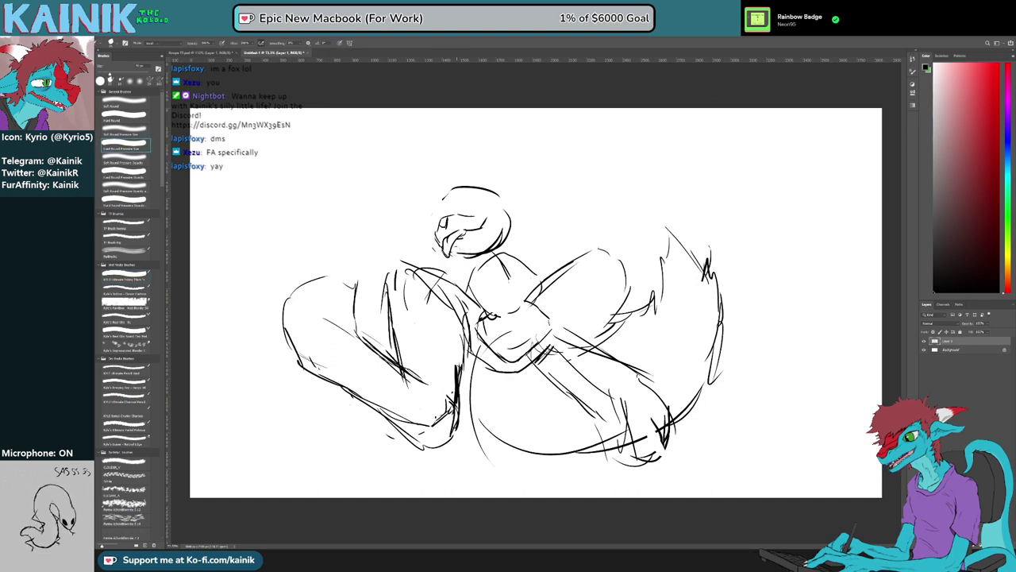
Redraw the lower jaw below the protruding tongue and replace the circle's bottom edge with a throat line
{"action": "mouse_move", "coordinate": [462, 256]}
{"action": "left_mouse_down"}
{"action": "mouse_move", "coordinate": [497, 240]}
{"action": "mouse_move", "coordinate": [495, 251]}
{"action": "mouse_move", "coordinate": [476, 251]}
{"action": "mouse_move", "coordinate": [484, 242]}
{"action": "mouse_move", "coordinate": [462, 254]}
{"action": "mouse_move", "coordinate": [494, 239]}
{"action": "mouse_move", "coordinate": [477, 257]}
{"action": "left_mouse_up"}
{"action": "key", "text": "b"}
{"action": "key", "text": "e"}
{"action": "key", "text": "b"}
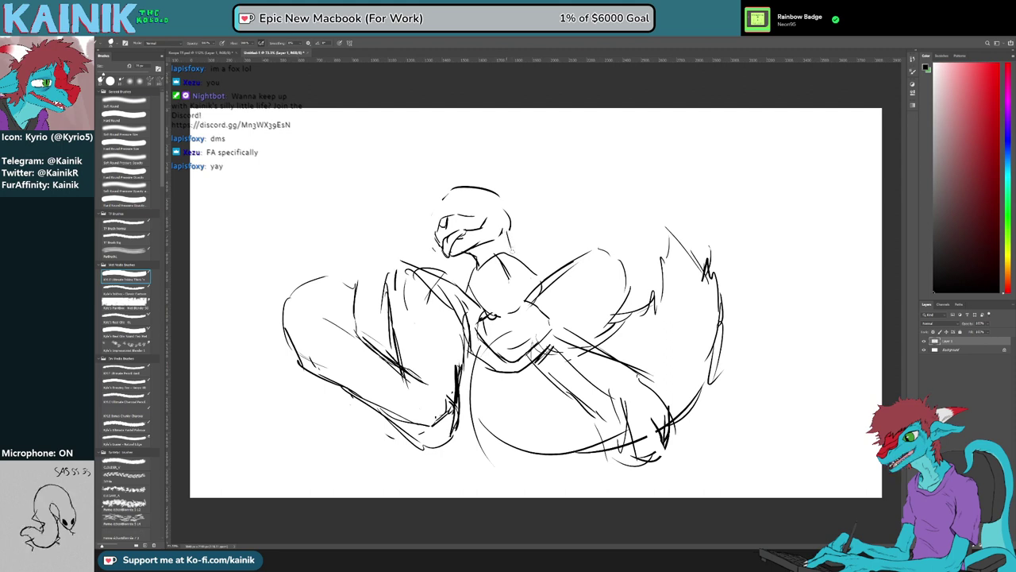
Draw the neck and shoulder contours down to the chest, erasing the old construction lines there
{"action": "key", "text": "e"}
{"action": "mouse_move", "coordinate": [505, 231]}
{"action": "left_mouse_down"}
{"action": "mouse_move", "coordinate": [518, 260]}
{"action": "mouse_move", "coordinate": [481, 268]}
{"action": "mouse_move", "coordinate": [543, 279]}
{"action": "left_mouse_up"}
{"action": "key", "text": "e"}
{"action": "key", "text": "b"}
{"action": "left_click_drag", "start_coordinate": [478, 265], "coordinate": [461, 289]}
{"action": "key", "text": "e"}
{"action": "left_click_drag", "start_coordinate": [527, 255], "coordinate": [540, 274]}
{"action": "key", "text": "b"}
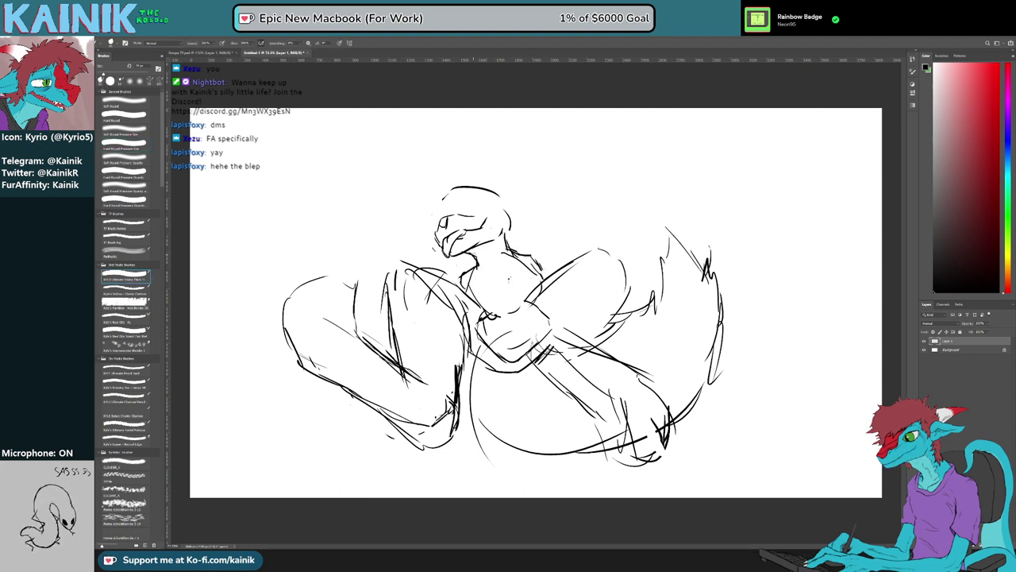
Add tufts of fur across the chest and along its side, erasing the smooth torso line beneath them
{"action": "scroll", "coordinate": [466, 263], "scroll_direction": "up", "scroll_amount": 2}
{"action": "mouse_move", "coordinate": [553, 315]}
{"action": "left_mouse_down"}
{"action": "mouse_move", "coordinate": [563, 348]}
{"action": "mouse_move", "coordinate": [553, 333]}
{"action": "left_mouse_up"}
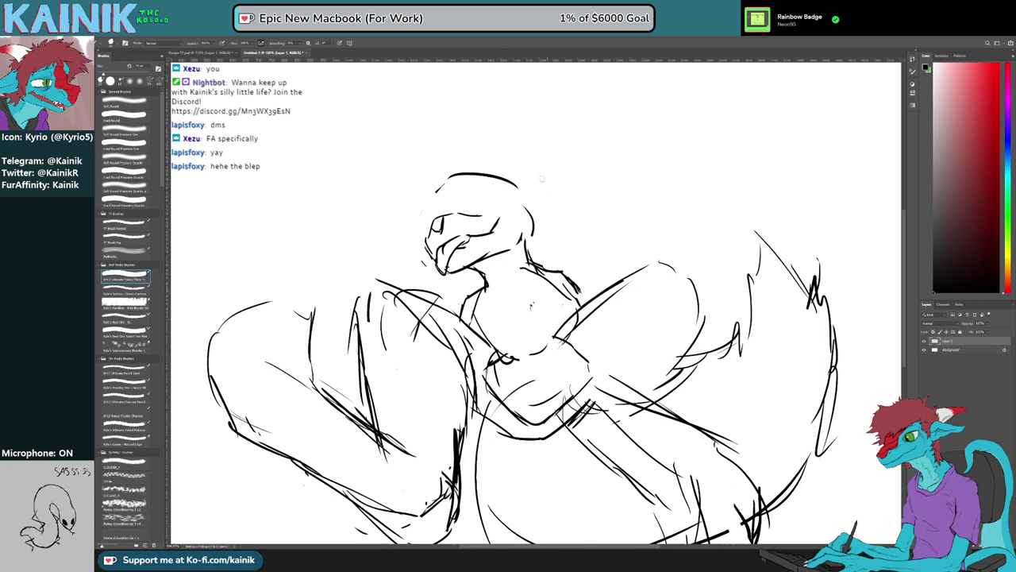
{"action": "key", "text": "e"}
{"action": "mouse_move", "coordinate": [530, 313]}
{"action": "left_mouse_down"}
{"action": "mouse_move", "coordinate": [488, 313]}
{"action": "mouse_move", "coordinate": [502, 314]}
{"action": "mouse_move", "coordinate": [506, 332]}
{"action": "mouse_move", "coordinate": [515, 323]}
{"action": "mouse_move", "coordinate": [519, 336]}
{"action": "mouse_move", "coordinate": [550, 316]}
{"action": "left_mouse_up"}
{"action": "key", "text": "b"}
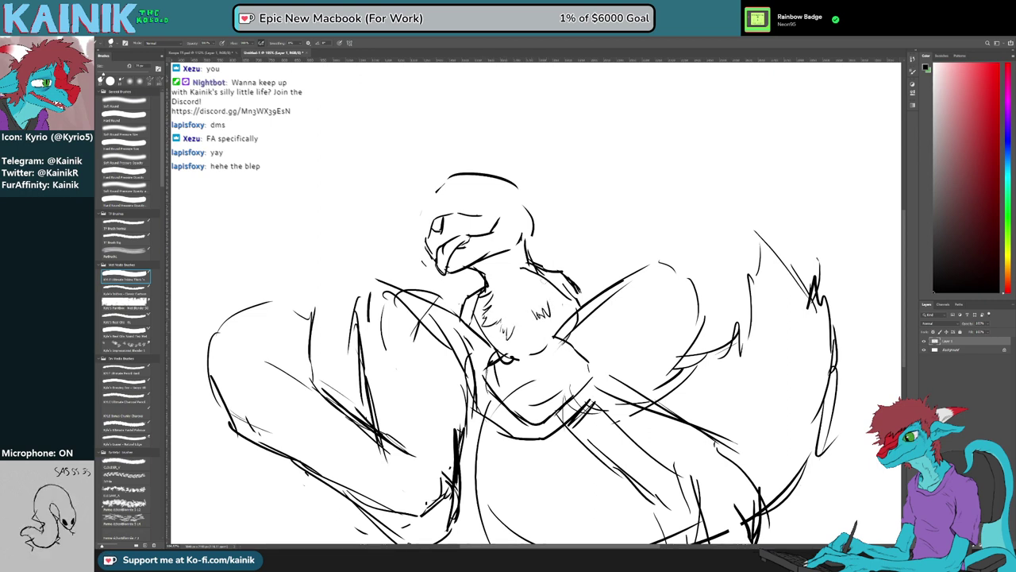
{"action": "key", "text": "e"}
{"action": "mouse_move", "coordinate": [475, 315]}
{"action": "left_mouse_down"}
{"action": "mouse_move", "coordinate": [502, 355]}
{"action": "mouse_move", "coordinate": [494, 365]}
{"action": "mouse_move", "coordinate": [507, 364]}
{"action": "mouse_move", "coordinate": [506, 348]}
{"action": "left_mouse_up"}
{"action": "key", "text": "b"}
{"action": "left_click_drag", "start_coordinate": [506, 349], "coordinate": [503, 357]}
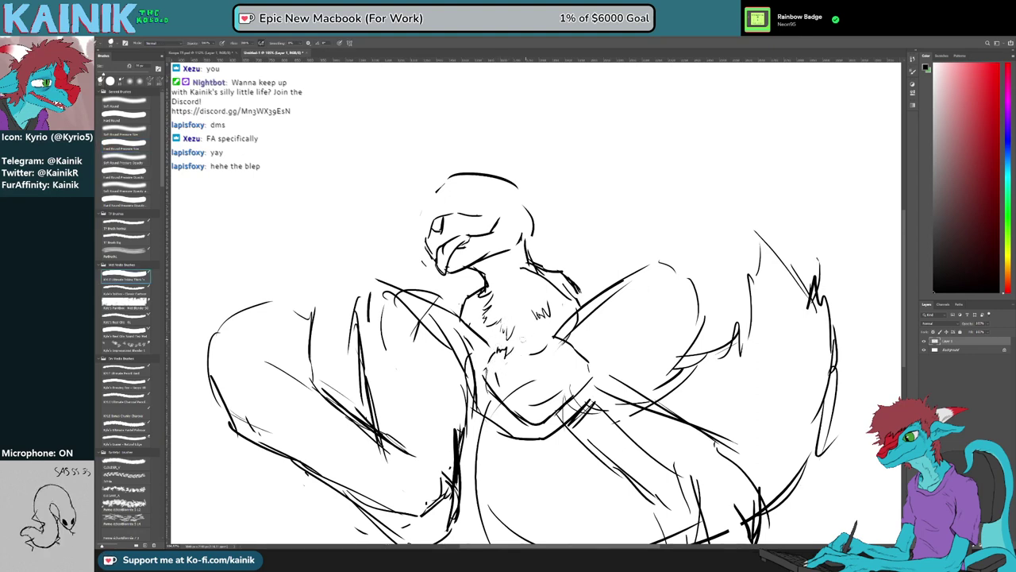
Add short fur strokes to the upper chest and along the throat
{"action": "left_click_drag", "start_coordinate": [506, 295], "coordinate": [518, 304]}
{"action": "mouse_move", "coordinate": [513, 296]}
{"action": "left_mouse_down"}
{"action": "mouse_move", "coordinate": [523, 303]}
{"action": "mouse_move", "coordinate": [483, 283]}
{"action": "left_mouse_up"}
{"action": "key", "text": "e"}
{"action": "key", "text": "b"}
{"action": "left_click_drag", "start_coordinate": [486, 275], "coordinate": [482, 285]}
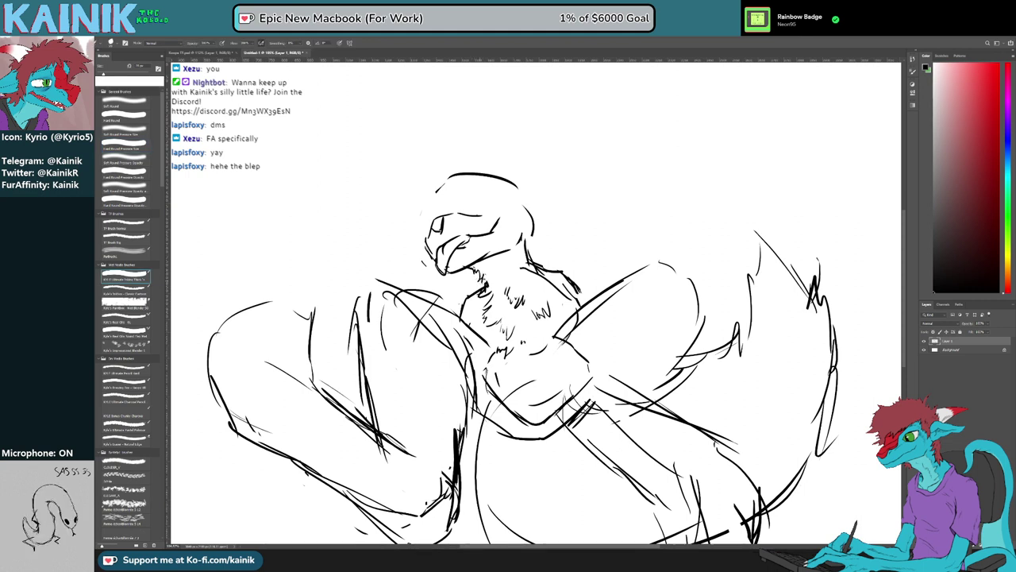
Draw a pointed ear with inner lines on the back of the head
{"action": "mouse_move", "coordinate": [486, 171]}
{"action": "left_mouse_down"}
{"action": "mouse_move", "coordinate": [547, 145]}
{"action": "mouse_move", "coordinate": [525, 208]}
{"action": "left_mouse_up"}
{"action": "left_click_drag", "start_coordinate": [544, 161], "coordinate": [524, 184]}
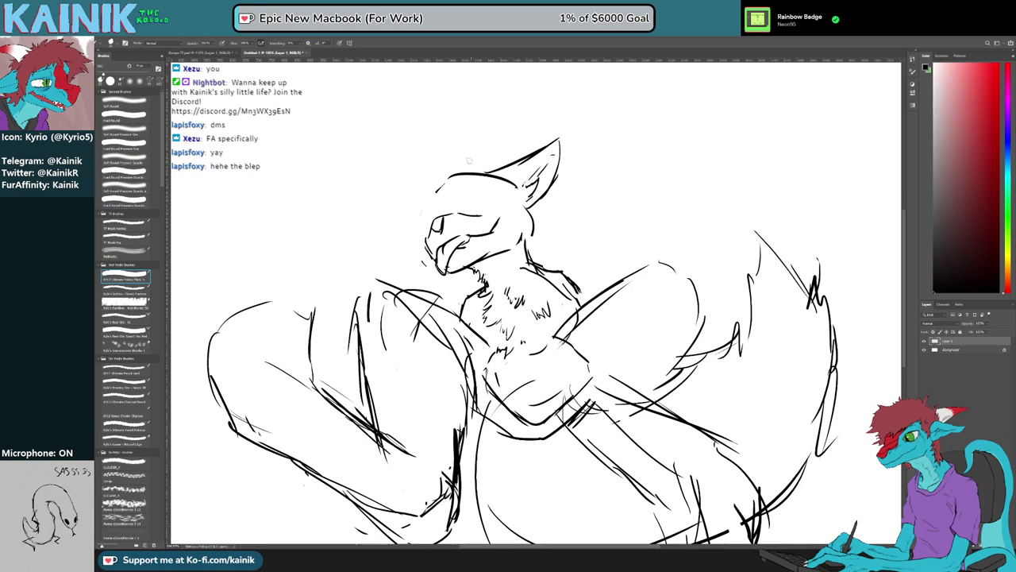
{"action": "left_click_drag", "start_coordinate": [434, 201], "coordinate": [362, 193]}
{"action": "key", "text": "ctrl+z"}
{"action": "mouse_move", "coordinate": [441, 192]}
{"action": "left_mouse_down"}
{"action": "mouse_move", "coordinate": [392, 181]}
{"action": "mouse_move", "coordinate": [408, 161]}
{"action": "mouse_move", "coordinate": [427, 215]}
{"action": "mouse_move", "coordinate": [499, 195]}
{"action": "mouse_move", "coordinate": [481, 202]}
{"action": "mouse_move", "coordinate": [494, 176]}
{"action": "mouse_move", "coordinate": [504, 177]}
{"action": "mouse_move", "coordinate": [487, 207]}
{"action": "mouse_move", "coordinate": [501, 193]}
{"action": "mouse_move", "coordinate": [495, 199]}
{"action": "left_mouse_up"}
{"action": "key", "text": "ctrl+z"}
{"action": "key", "text": "ctrl+z"}
{"action": "key", "text": "ctrl+z"}
Draw the far ear, the forehead contour and a narrowed eye, erasing the old top of the head circle
{"action": "key", "text": "e"}
{"action": "key", "text": "b"}
{"action": "key", "text": "e"}
{"action": "key", "text": "b"}
{"action": "key", "text": "e"}
{"action": "key", "text": "b"}
{"action": "key", "text": "e"}
{"action": "key", "text": "b"}
{"action": "key", "text": "e"}
{"action": "key", "text": "b"}
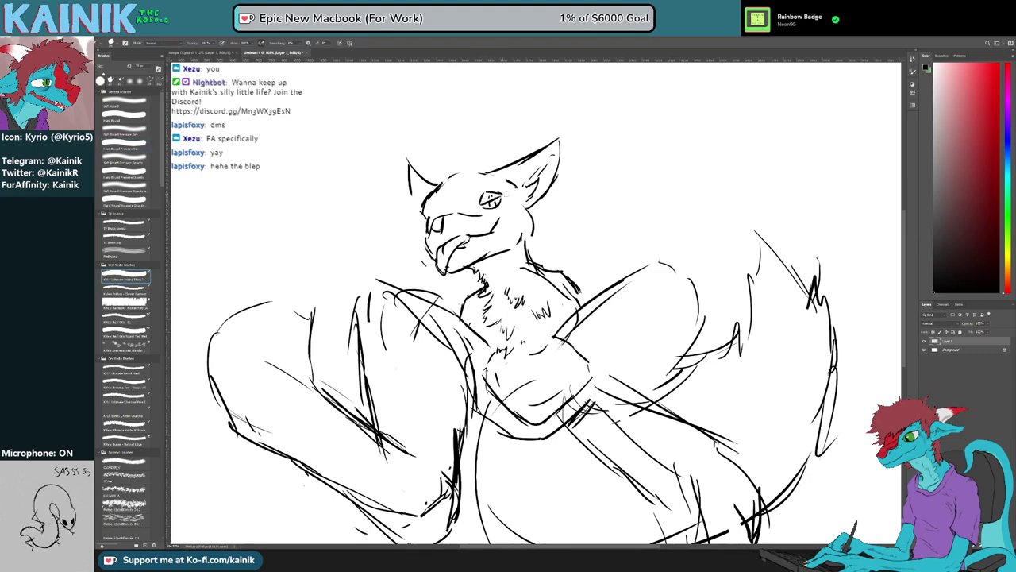
{"action": "key", "text": "e"}
{"action": "key", "text": "b"}
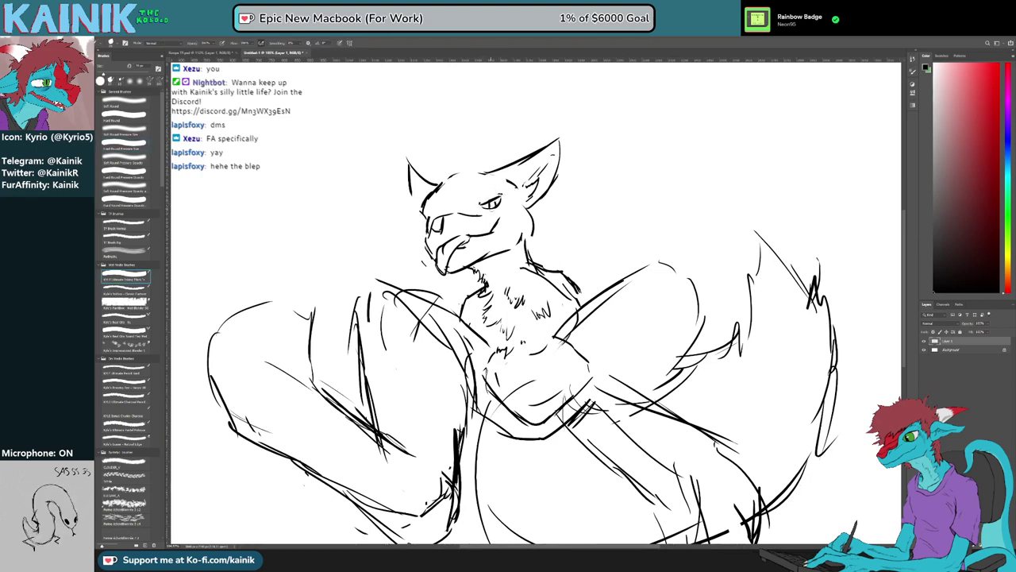
Clean up the bridge of the muzzle and redraw the eye with a half-closed lid and slit pupil
{"action": "key", "text": "e"}
{"action": "left_click_drag", "start_coordinate": [424, 216], "coordinate": [424, 231]}
{"action": "key", "text": "b"}
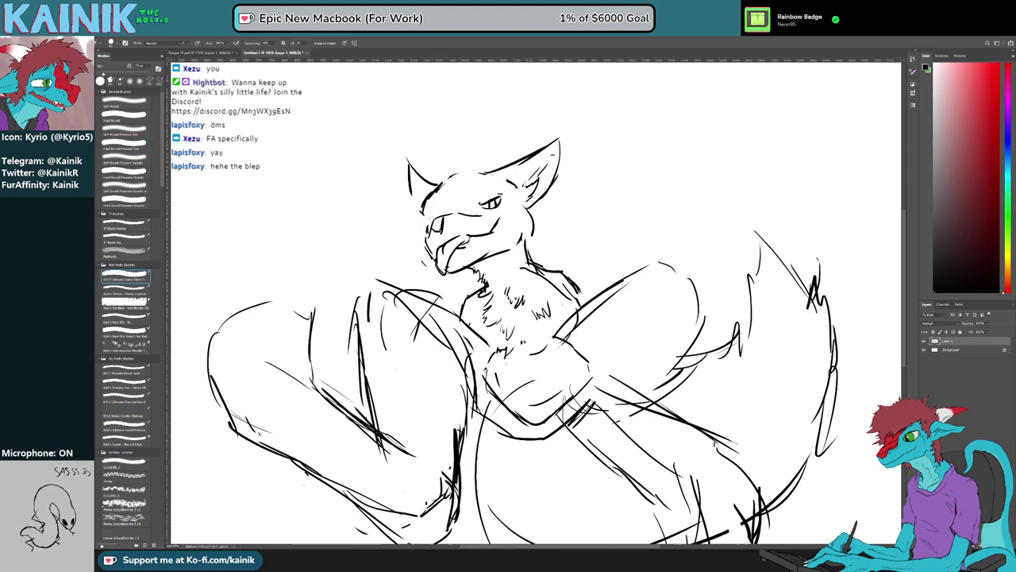
{"action": "key", "text": "e"}
{"action": "mouse_move", "coordinate": [481, 205]}
{"action": "left_mouse_down"}
{"action": "mouse_move", "coordinate": [505, 207]}
{"action": "mouse_move", "coordinate": [501, 192]}
{"action": "mouse_move", "coordinate": [498, 209]}
{"action": "left_mouse_up"}
{"action": "key", "text": "b"}
{"action": "key", "text": "e"}
{"action": "key", "text": "b"}
{"action": "key", "text": "e"}
{"action": "key", "text": "b"}
{"action": "key", "text": "e"}
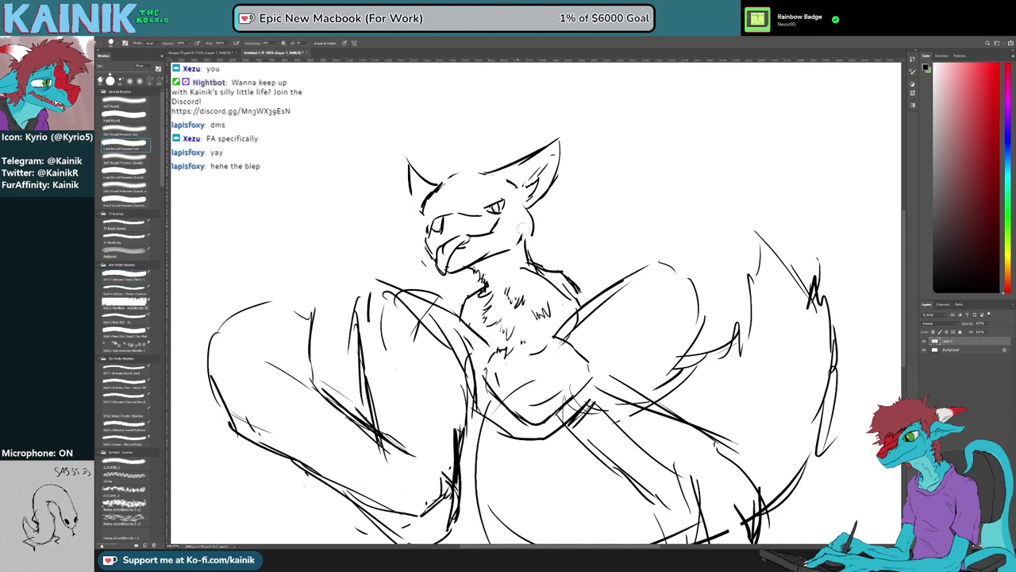
Add jagged fur strokes down the back of the cheek, below the near ear
{"action": "key", "text": "b"}
{"action": "mouse_move", "coordinate": [525, 220]}
{"action": "left_mouse_down"}
{"action": "mouse_move", "coordinate": [530, 235]}
{"action": "mouse_move", "coordinate": [516, 257]}
{"action": "left_mouse_up"}
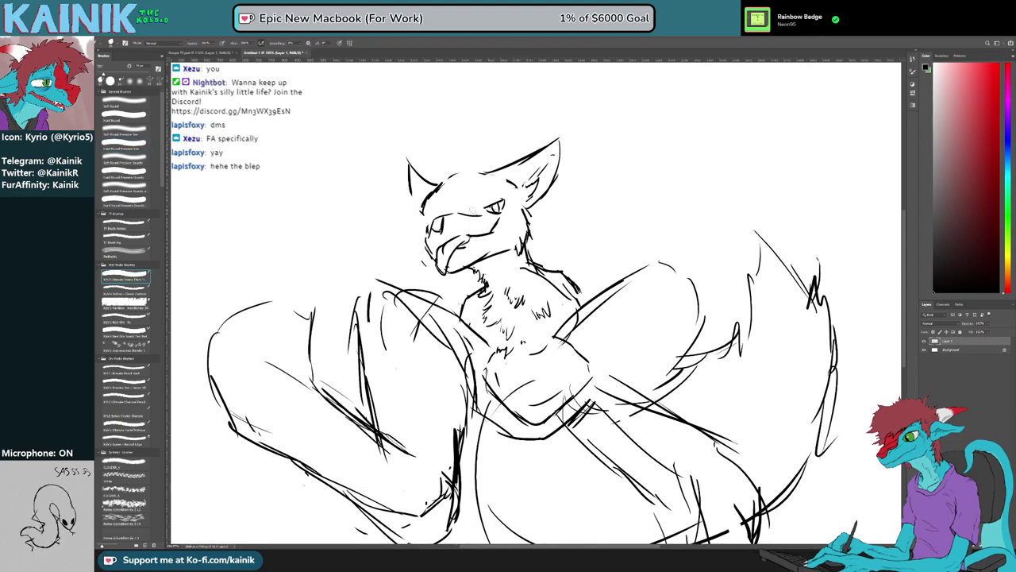
Erase the forehead contour between the ears and sketch the far eye's ridge beside the muzzle
{"action": "key", "text": "e"}
{"action": "mouse_move", "coordinate": [424, 208]}
{"action": "left_mouse_down"}
{"action": "mouse_move", "coordinate": [434, 193]}
{"action": "mouse_move", "coordinate": [423, 221]}
{"action": "left_mouse_up"}
{"action": "key", "text": "b"}
{"action": "key", "text": "e"}
{"action": "key", "text": "b"}
{"action": "key", "text": "e"}
{"action": "key", "text": "b"}
{"action": "left_click_drag", "start_coordinate": [434, 217], "coordinate": [429, 227]}
{"action": "key", "text": "e"}
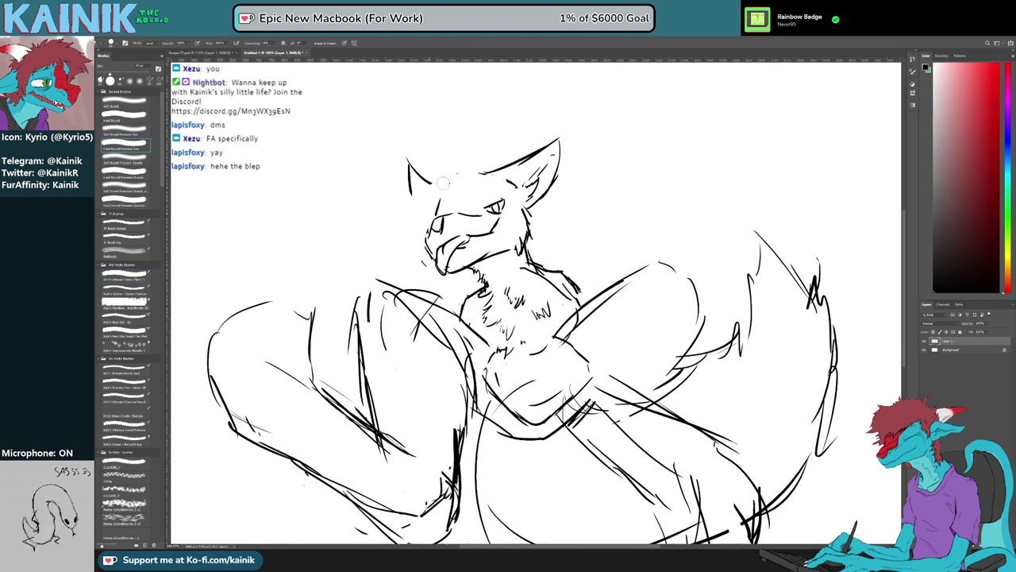
{"action": "mouse_move", "coordinate": [480, 172]}
{"action": "left_mouse_down"}
{"action": "mouse_move", "coordinate": [444, 182]}
{"action": "mouse_move", "coordinate": [425, 208]}
{"action": "left_mouse_up"}
{"action": "key", "text": "b"}
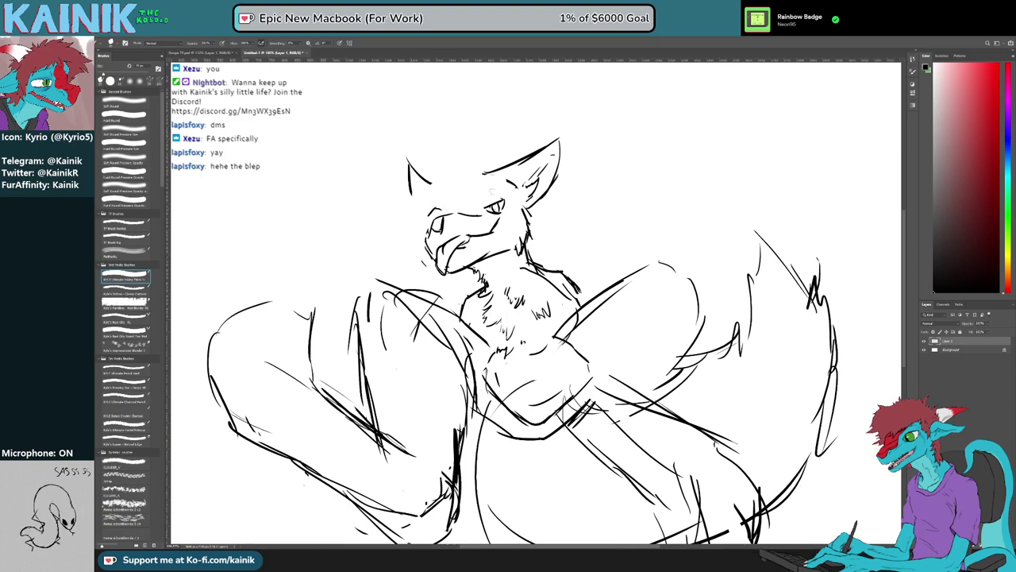
Erase the near eye, redraw it as an angular outline and restore the forehead contour between the ears
{"action": "key", "text": "e"}
{"action": "mouse_move", "coordinate": [484, 199]}
{"action": "left_mouse_down"}
{"action": "mouse_move", "coordinate": [494, 213]}
{"action": "mouse_move", "coordinate": [510, 198]}
{"action": "mouse_move", "coordinate": [474, 203]}
{"action": "mouse_move", "coordinate": [490, 198]}
{"action": "mouse_move", "coordinate": [476, 211]}
{"action": "left_mouse_up"}
{"action": "key", "text": "b"}
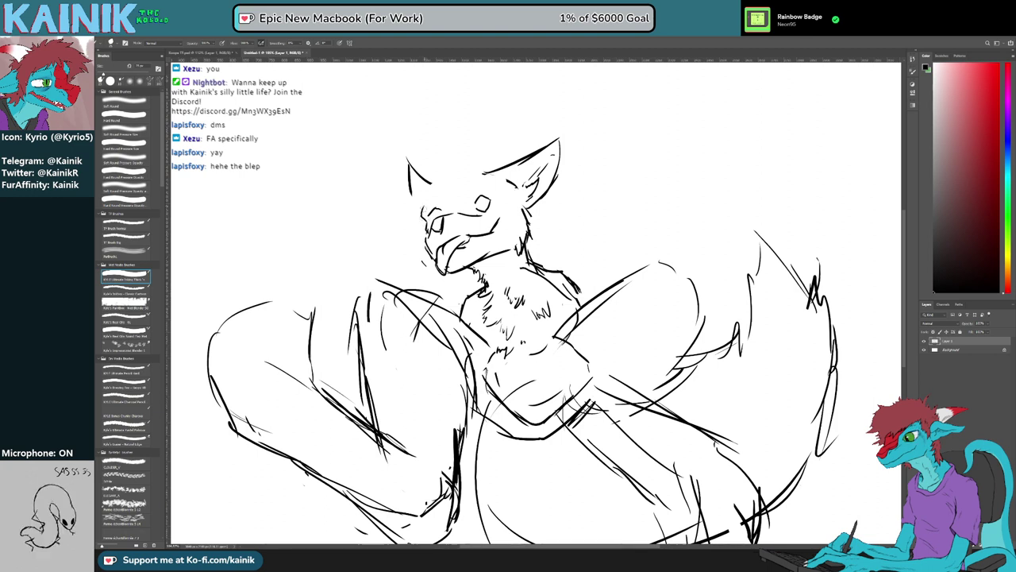
{"action": "mouse_move", "coordinate": [427, 199]}
{"action": "left_mouse_down"}
{"action": "mouse_move", "coordinate": [494, 178]}
{"action": "mouse_move", "coordinate": [511, 189]}
{"action": "mouse_move", "coordinate": [486, 213]}
{"action": "mouse_move", "coordinate": [481, 198]}
{"action": "mouse_move", "coordinate": [481, 215]}
{"action": "mouse_move", "coordinate": [469, 209]}
{"action": "mouse_move", "coordinate": [490, 206]}
{"action": "left_mouse_up"}
{"action": "key", "text": "e"}
{"action": "key", "text": "e"}
{"action": "key", "text": "b"}
{"action": "key", "text": "e"}
{"action": "key", "text": "b"}
{"action": "left_click_drag", "start_coordinate": [473, 206], "coordinate": [489, 209]}
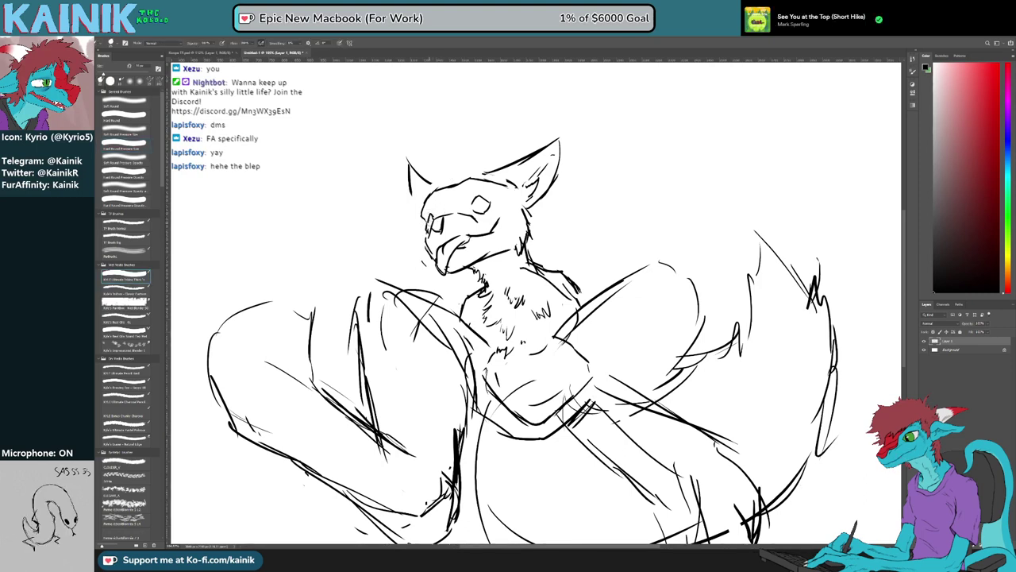
Add a pupil and a drooping lid to the near eye and trim its upper outline for a half-closed look
{"action": "mouse_move", "coordinate": [474, 210]}
{"action": "left_mouse_down"}
{"action": "mouse_move", "coordinate": [490, 200]}
{"action": "mouse_move", "coordinate": [483, 211]}
{"action": "left_mouse_up"}
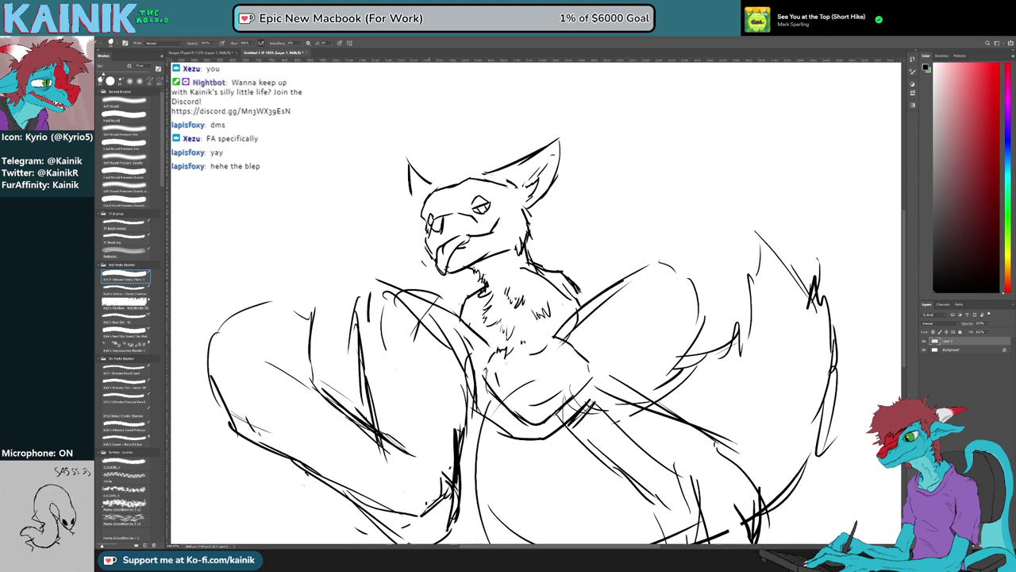
{"action": "key", "text": "ctrl+z"}
{"action": "key", "text": "e"}
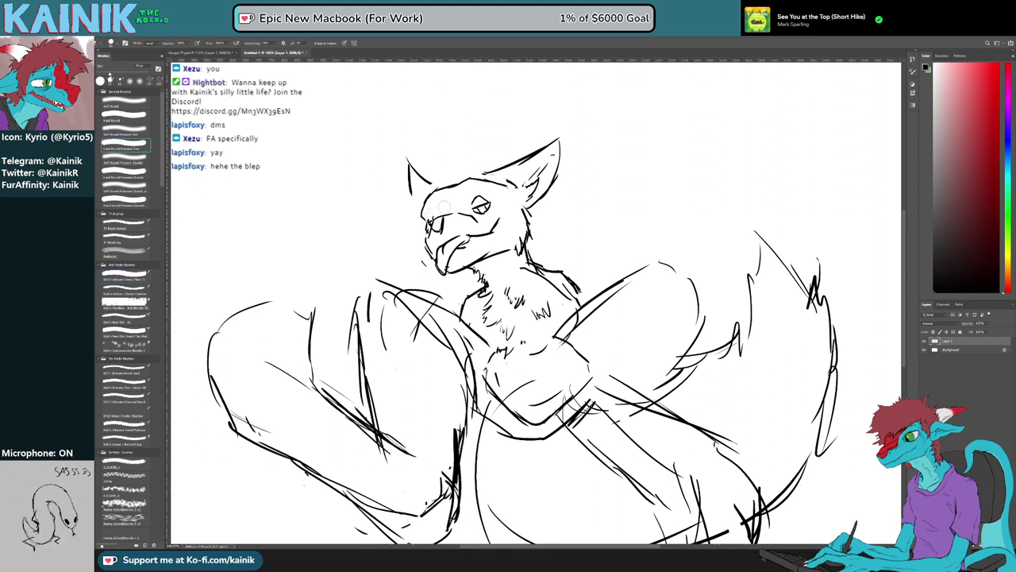
{"action": "key", "text": "b"}
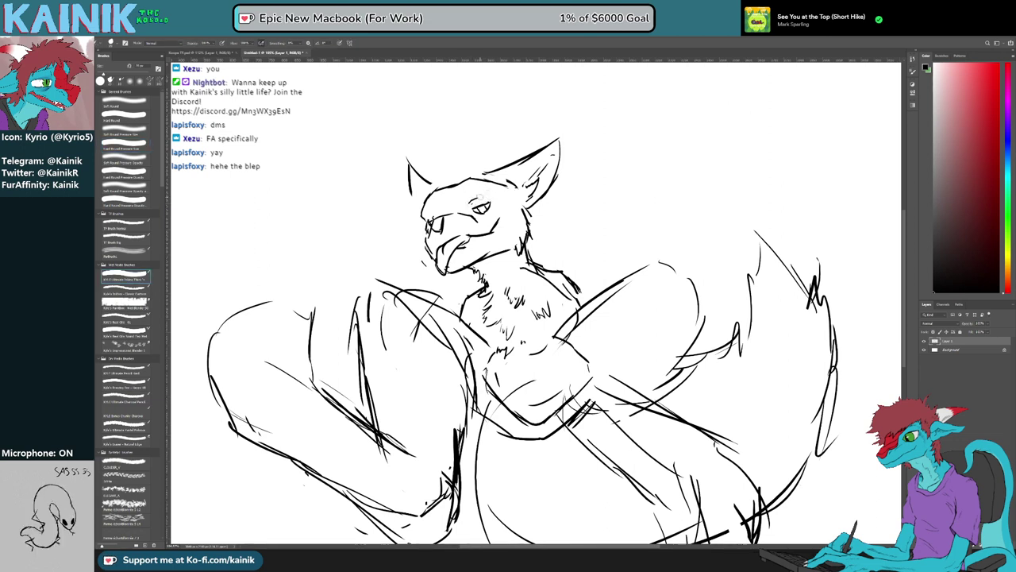
Replace the smooth top of the head with ragged fur tufts and add a short brow stroke above the far eye
{"action": "key", "text": "e"}
{"action": "left_click_drag", "start_coordinate": [431, 192], "coordinate": [485, 179]}
{"action": "key", "text": "b"}
{"action": "mouse_move", "coordinate": [458, 169]}
{"action": "left_mouse_down"}
{"action": "mouse_move", "coordinate": [467, 183]}
{"action": "mouse_move", "coordinate": [433, 168]}
{"action": "mouse_move", "coordinate": [423, 210]}
{"action": "mouse_move", "coordinate": [447, 204]}
{"action": "mouse_move", "coordinate": [482, 170]}
{"action": "left_mouse_up"}
{"action": "key", "text": "ctrl+z"}
{"action": "key", "text": "e"}
{"action": "key", "text": "b"}
{"action": "key", "text": "e"}
{"action": "key", "text": "b"}
{"action": "left_click_drag", "start_coordinate": [479, 169], "coordinate": [499, 182]}
{"action": "key", "text": "e"}
{"action": "mouse_move", "coordinate": [477, 264]}
{"action": "left_mouse_down"}
{"action": "mouse_move", "coordinate": [454, 272]}
{"action": "mouse_move", "coordinate": [479, 259]}
{"action": "left_mouse_up"}
{"action": "key", "text": "b"}
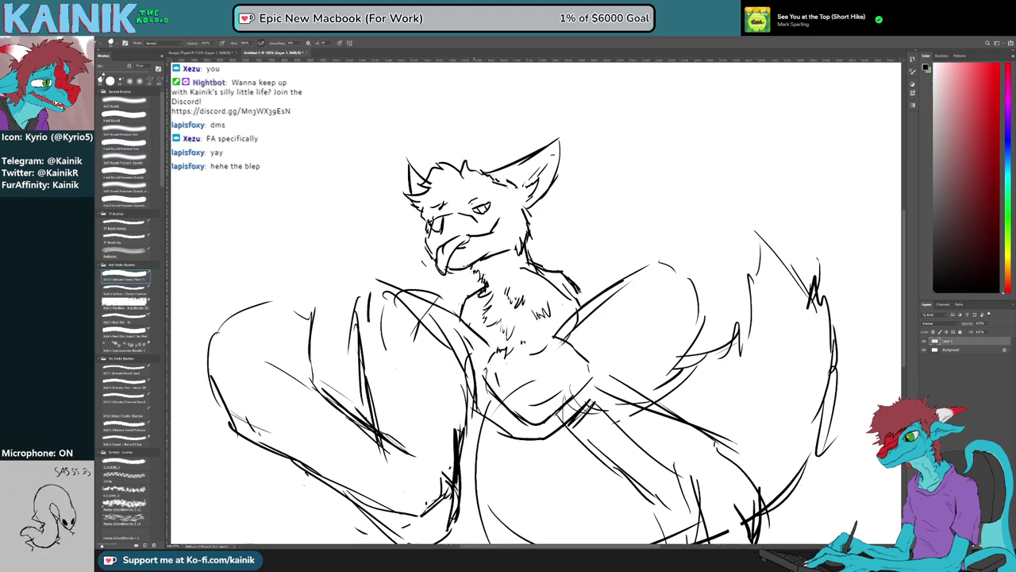
Draw a hand with curled fingers and an outstretched finger over the raised knee beside the tail
{"action": "mouse_move", "coordinate": [651, 237]}
{"action": "left_mouse_down"}
{"action": "mouse_move", "coordinate": [700, 266]}
{"action": "mouse_move", "coordinate": [670, 299]}
{"action": "mouse_move", "coordinate": [649, 285]}
{"action": "mouse_move", "coordinate": [622, 311]}
{"action": "mouse_move", "coordinate": [673, 297]}
{"action": "mouse_move", "coordinate": [661, 311]}
{"action": "left_mouse_up"}
{"action": "mouse_move", "coordinate": [651, 256]}
{"action": "left_mouse_down"}
{"action": "mouse_move", "coordinate": [647, 286]}
{"action": "mouse_move", "coordinate": [632, 264]}
{"action": "left_mouse_up"}
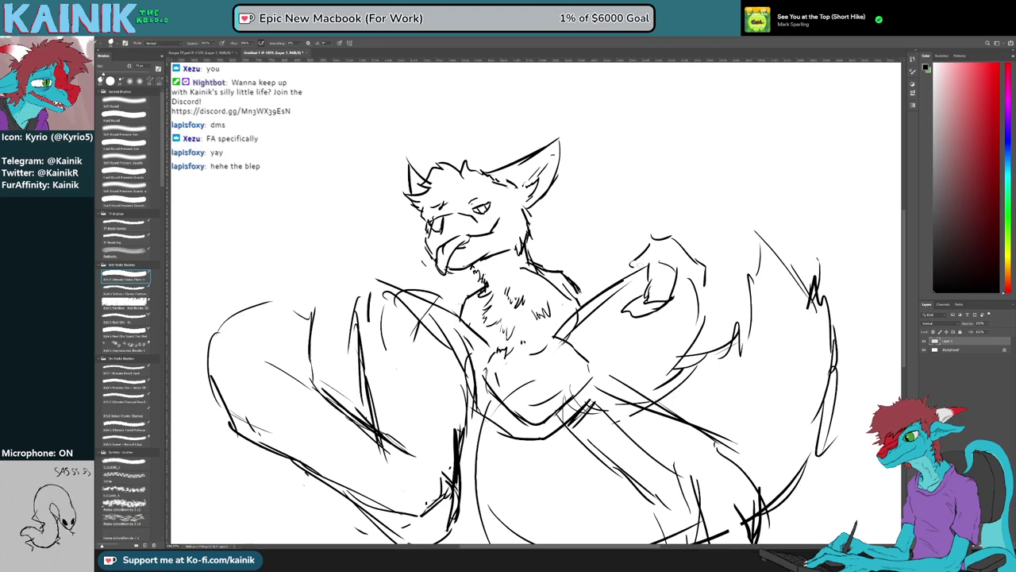
{"action": "mouse_move", "coordinate": [702, 269]}
{"action": "left_mouse_down"}
{"action": "mouse_move", "coordinate": [697, 304]}
{"action": "mouse_move", "coordinate": [674, 321]}
{"action": "mouse_move", "coordinate": [696, 320]}
{"action": "left_mouse_up"}
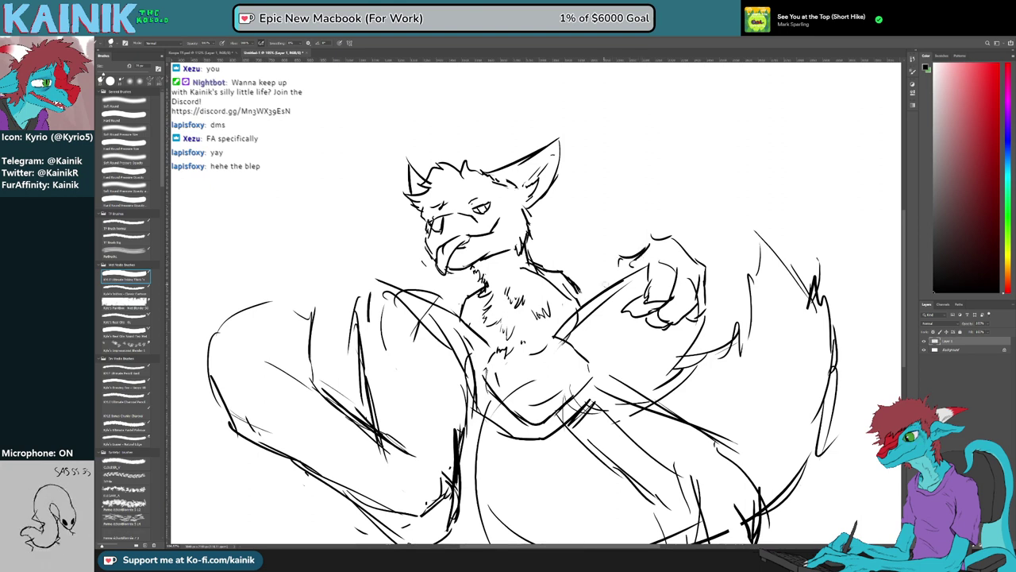
{"action": "key", "text": "e"}
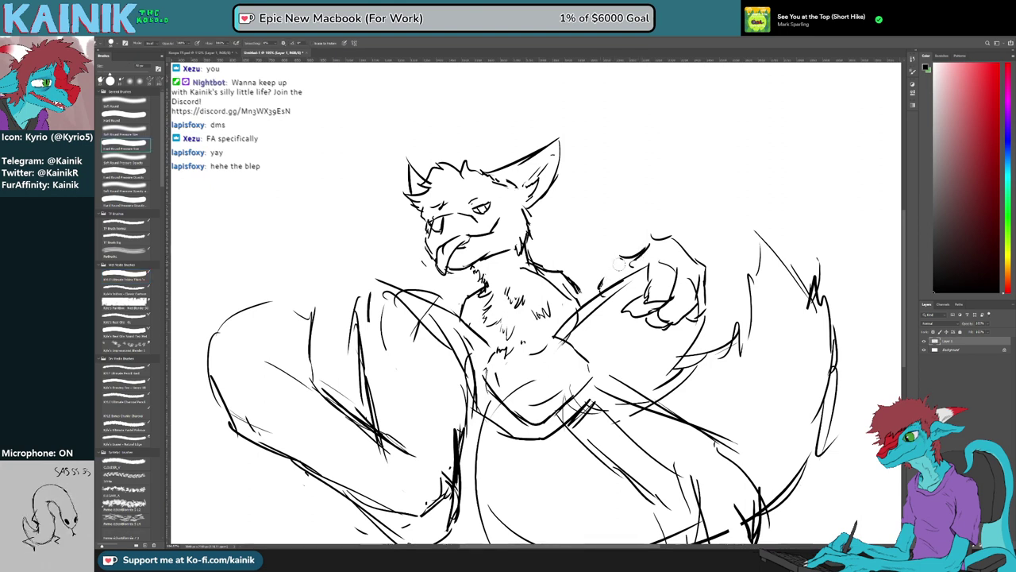
{"action": "key", "text": "b"}
{"action": "left_click_drag", "start_coordinate": [602, 270], "coordinate": [629, 256]}
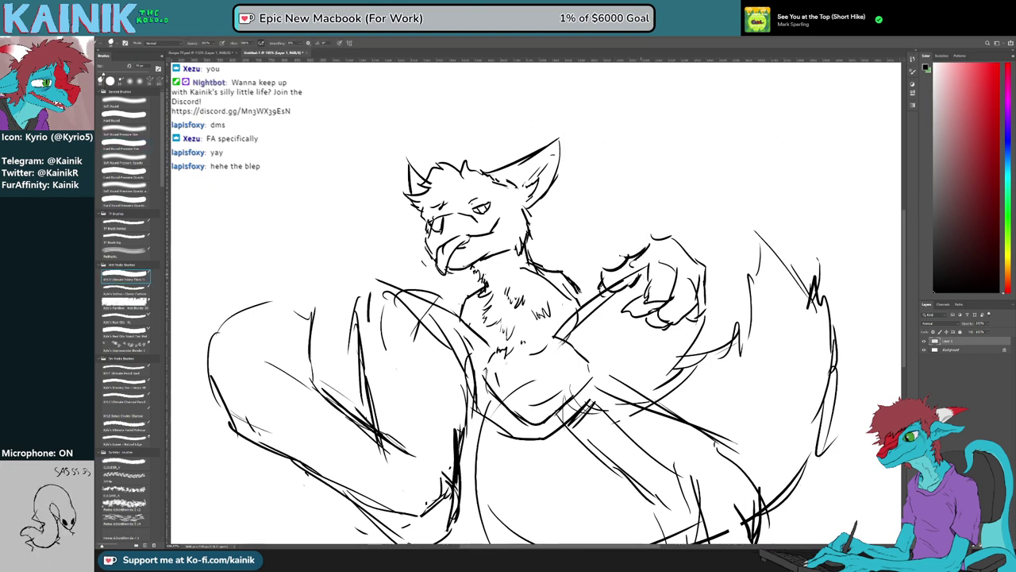
Erase the overlapping knee lines inside the hand and refine the contours of the curled fingers
{"action": "key", "text": "e"}
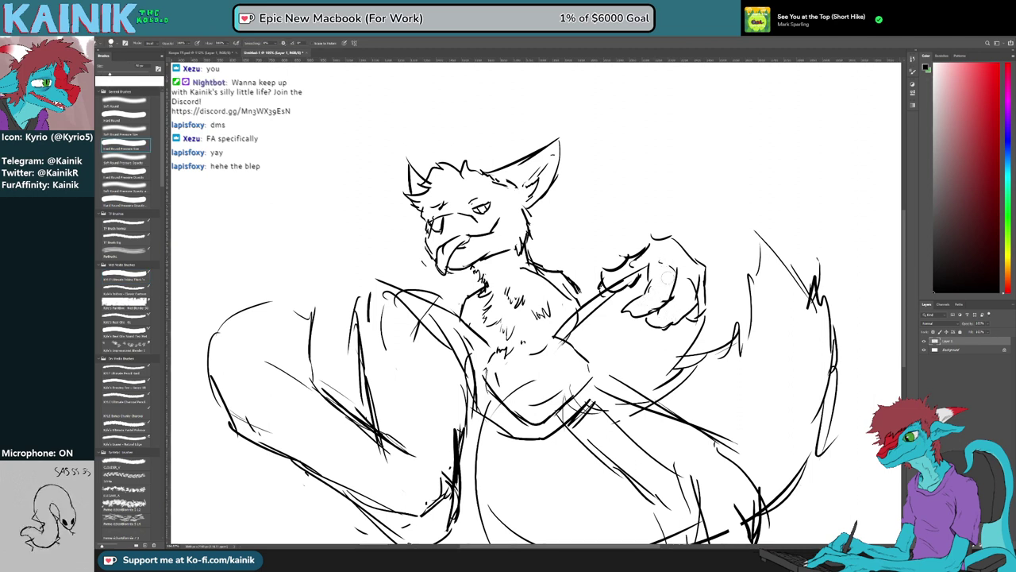
{"action": "left_click_drag", "start_coordinate": [640, 271], "coordinate": [614, 287]}
{"action": "left_click_drag", "start_coordinate": [641, 253], "coordinate": [633, 259]}
{"action": "left_click_drag", "start_coordinate": [634, 299], "coordinate": [629, 314]}
{"action": "key", "text": "b"}
{"action": "key", "text": "e"}
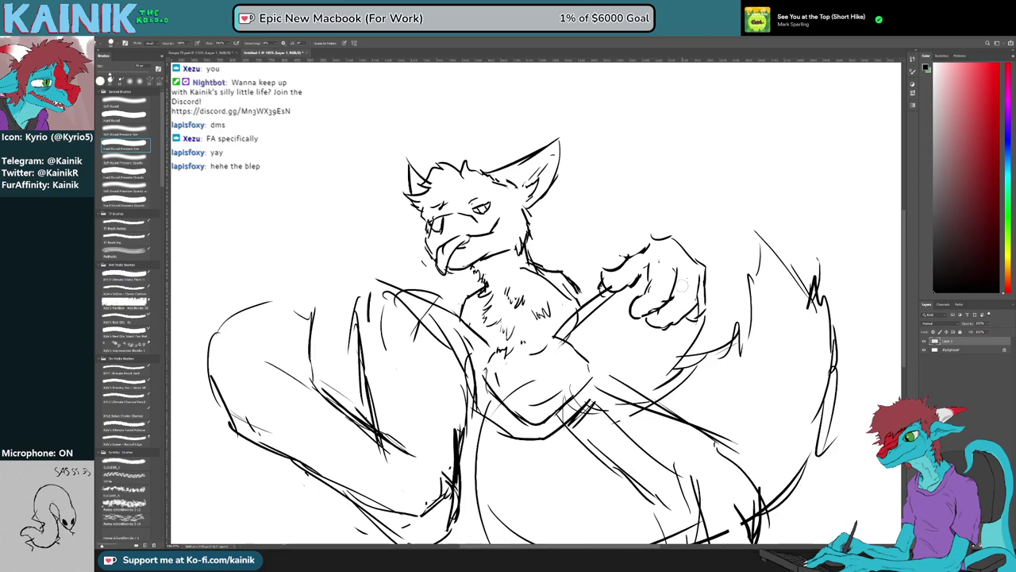
Draw a large rounded sole pad at the end of the raised foot and clean up the lines around it
{"action": "left_click_drag", "start_coordinate": [516, 341], "coordinate": [577, 273]}
{"action": "key", "text": "b"}
{"action": "left_click_drag", "start_coordinate": [273, 299], "coordinate": [290, 347]}
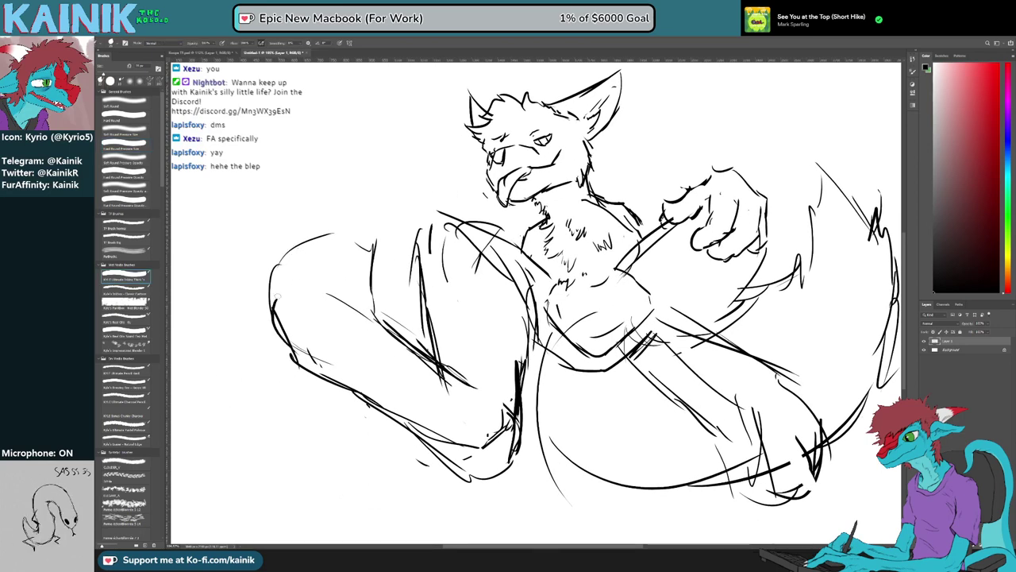
{"action": "mouse_move", "coordinate": [283, 279]}
{"action": "left_mouse_down"}
{"action": "mouse_move", "coordinate": [302, 274]}
{"action": "mouse_move", "coordinate": [345, 316]}
{"action": "mouse_move", "coordinate": [340, 338]}
{"action": "left_mouse_up"}
{"action": "key", "text": "e"}
{"action": "mouse_move", "coordinate": [282, 298]}
{"action": "left_mouse_down"}
{"action": "mouse_move", "coordinate": [303, 274]}
{"action": "mouse_move", "coordinate": [310, 285]}
{"action": "mouse_move", "coordinate": [297, 299]}
{"action": "mouse_move", "coordinate": [318, 296]}
{"action": "left_mouse_up"}
{"action": "key", "text": "b"}
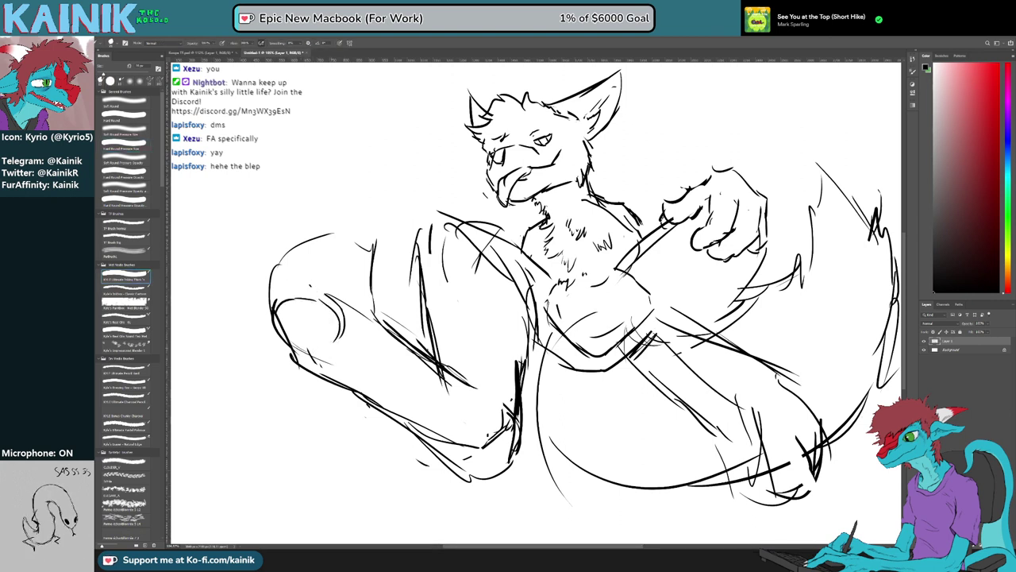
{"action": "mouse_move", "coordinate": [305, 348]}
{"action": "left_mouse_down"}
{"action": "mouse_move", "coordinate": [340, 336]}
{"action": "mouse_move", "coordinate": [310, 343]}
{"action": "mouse_move", "coordinate": [329, 344]}
{"action": "mouse_move", "coordinate": [300, 362]}
{"action": "left_mouse_up"}
{"action": "key", "text": "e"}
{"action": "key", "text": "b"}
{"action": "left_click_drag", "start_coordinate": [268, 318], "coordinate": [281, 346]}
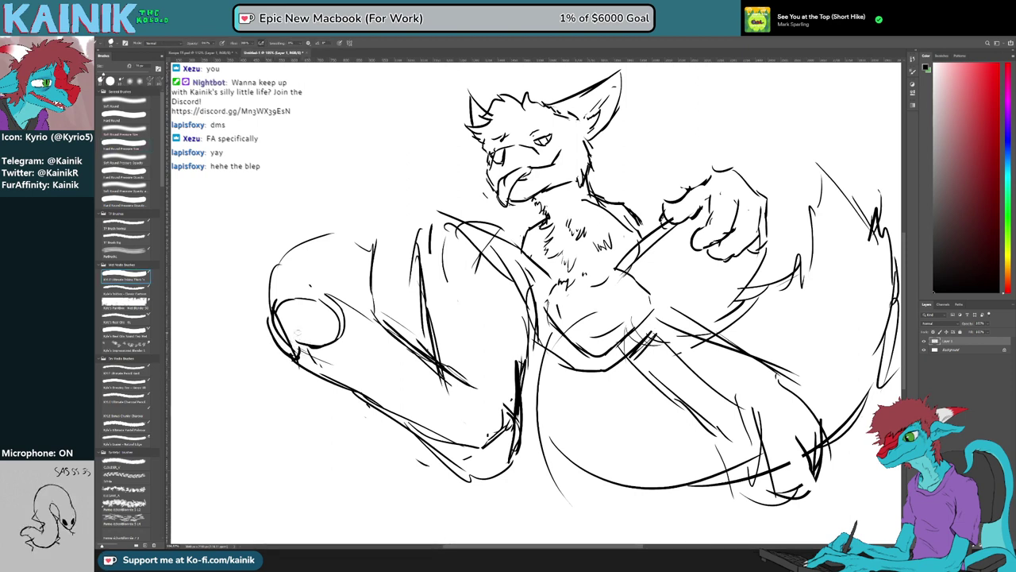
{"action": "key", "text": "e"}
{"action": "mouse_move", "coordinate": [280, 311]}
{"action": "left_mouse_down"}
{"action": "mouse_move", "coordinate": [287, 342]}
{"action": "mouse_move", "coordinate": [330, 366]}
{"action": "mouse_move", "coordinate": [323, 250]}
{"action": "mouse_move", "coordinate": [310, 272]}
{"action": "mouse_move", "coordinate": [337, 302]}
{"action": "left_mouse_up"}
Add jagged fur along the underside of the raised foot and erase the rough leg lines around it
{"action": "key", "text": "r"}
{"action": "key", "text": "b"}
{"action": "mouse_move", "coordinate": [295, 248]}
{"action": "left_mouse_down"}
{"action": "mouse_move", "coordinate": [312, 261]}
{"action": "mouse_move", "coordinate": [312, 298]}
{"action": "mouse_move", "coordinate": [339, 319]}
{"action": "left_mouse_up"}
{"action": "key", "text": "r"}
{"action": "left_click_drag", "start_coordinate": [370, 431], "coordinate": [398, 461]}
{"action": "key", "text": "e"}
{"action": "mouse_move", "coordinate": [349, 347]}
{"action": "left_mouse_down"}
{"action": "mouse_move", "coordinate": [418, 412]}
{"action": "mouse_move", "coordinate": [482, 404]}
{"action": "mouse_move", "coordinate": [497, 367]}
{"action": "mouse_move", "coordinate": [486, 420]}
{"action": "mouse_move", "coordinate": [491, 380]}
{"action": "mouse_move", "coordinate": [514, 339]}
{"action": "left_mouse_up"}
{"action": "key", "text": "b"}
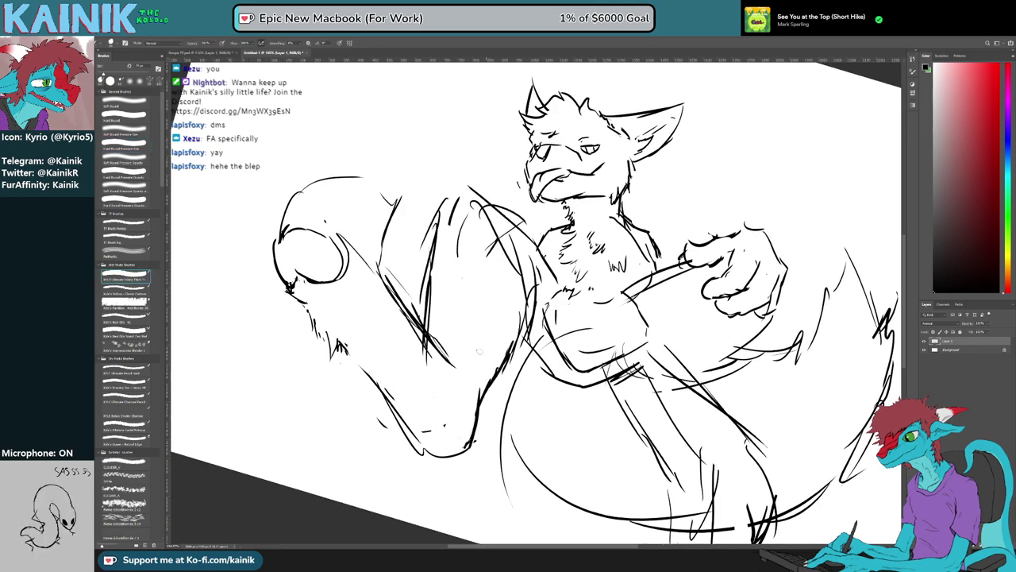
Add a short crease near the heel of the raised leg and erase stray construction lines around the thigh and knee
{"action": "left_click_drag", "start_coordinate": [480, 370], "coordinate": [460, 402]}
{"action": "key", "text": "e"}
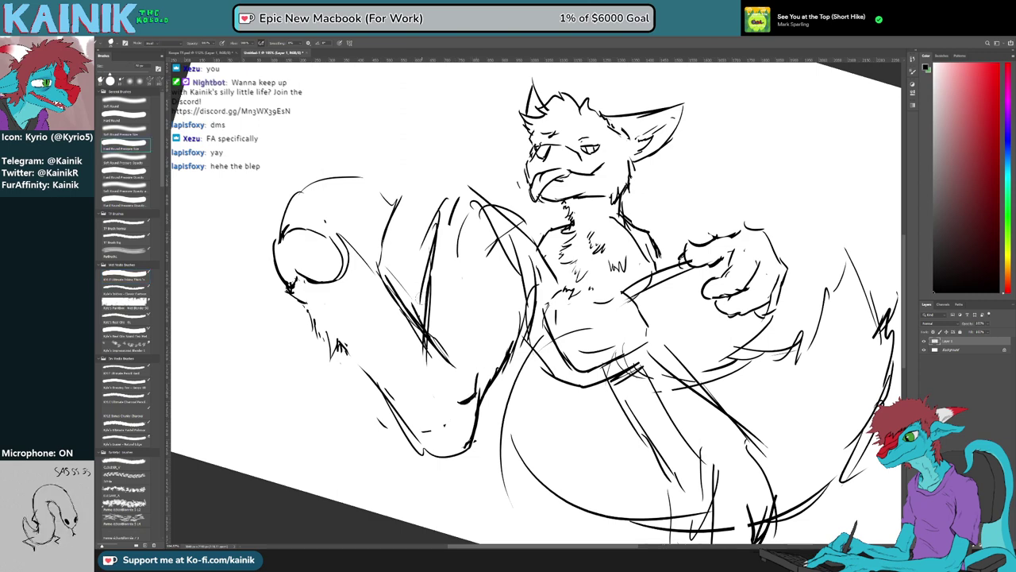
{"action": "mouse_move", "coordinate": [421, 256]}
{"action": "left_mouse_down"}
{"action": "mouse_move", "coordinate": [442, 208]}
{"action": "mouse_move", "coordinate": [456, 255]}
{"action": "left_mouse_up"}
{"action": "mouse_move", "coordinate": [456, 255]}
{"action": "left_mouse_down"}
{"action": "mouse_move", "coordinate": [472, 210]}
{"action": "mouse_move", "coordinate": [520, 262]}
{"action": "mouse_move", "coordinate": [530, 301]}
{"action": "left_mouse_up"}
{"action": "left_click_drag", "start_coordinate": [432, 305], "coordinate": [439, 321]}
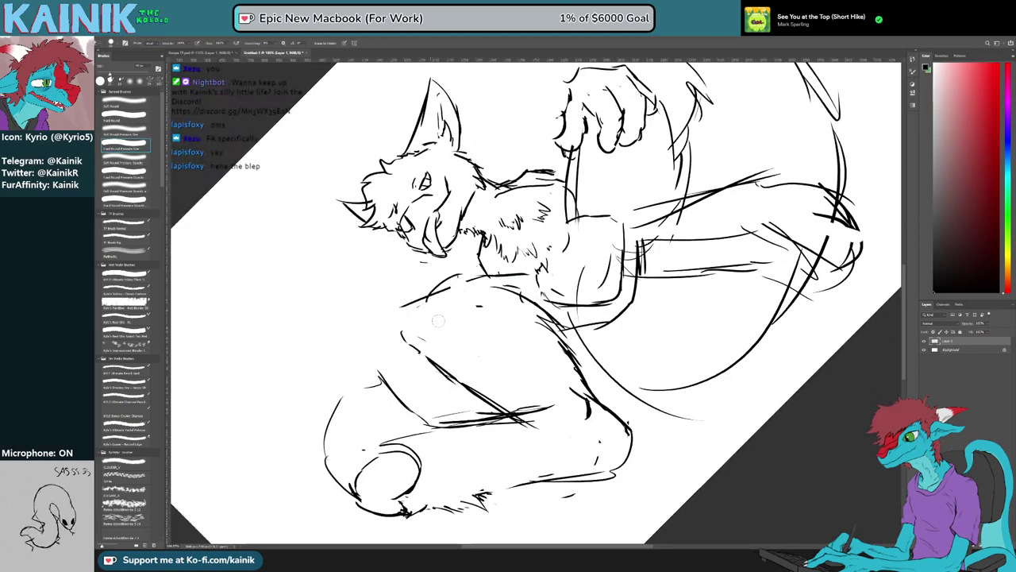
{"action": "left_click", "coordinate": [479, 303]}
Draw the first toe of the raised foot with an oval pad and a pointed claw
{"action": "key", "text": "r"}
{"action": "mouse_move", "coordinate": [361, 397]}
{"action": "left_mouse_down"}
{"action": "mouse_move", "coordinate": [351, 222]}
{"action": "mouse_move", "coordinate": [329, 237]}
{"action": "left_mouse_up"}
{"action": "key", "text": "b"}
{"action": "mouse_move", "coordinate": [358, 197]}
{"action": "left_mouse_down"}
{"action": "mouse_move", "coordinate": [389, 201]}
{"action": "mouse_move", "coordinate": [375, 256]}
{"action": "mouse_move", "coordinate": [365, 223]}
{"action": "mouse_move", "coordinate": [344, 245]}
{"action": "left_mouse_up"}
{"action": "key", "text": "e"}
{"action": "key", "text": "b"}
{"action": "left_click_drag", "start_coordinate": [376, 201], "coordinate": [388, 205]}
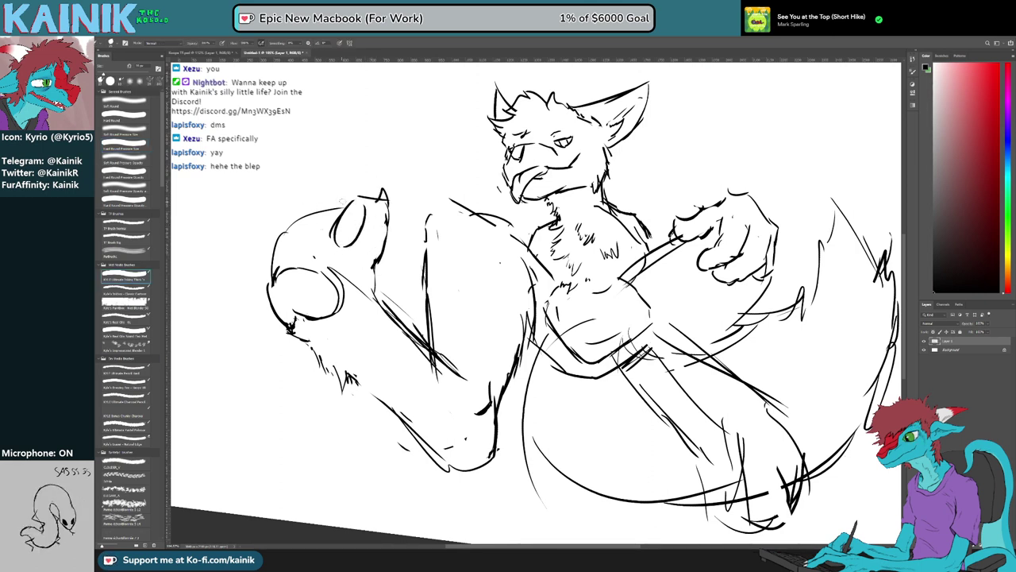
Draw a second, taller toe with an oval pad beside the first one on the raised foot
{"action": "mouse_move", "coordinate": [348, 188]}
{"action": "left_mouse_down"}
{"action": "mouse_move", "coordinate": [324, 170]}
{"action": "mouse_move", "coordinate": [300, 230]}
{"action": "left_mouse_up"}
{"action": "mouse_move", "coordinate": [340, 199]}
{"action": "left_mouse_down"}
{"action": "mouse_move", "coordinate": [351, 186]}
{"action": "mouse_move", "coordinate": [308, 228]}
{"action": "left_mouse_up"}
{"action": "key", "text": "e"}
{"action": "key", "text": "b"}
{"action": "left_click_drag", "start_coordinate": [335, 186], "coordinate": [317, 237]}
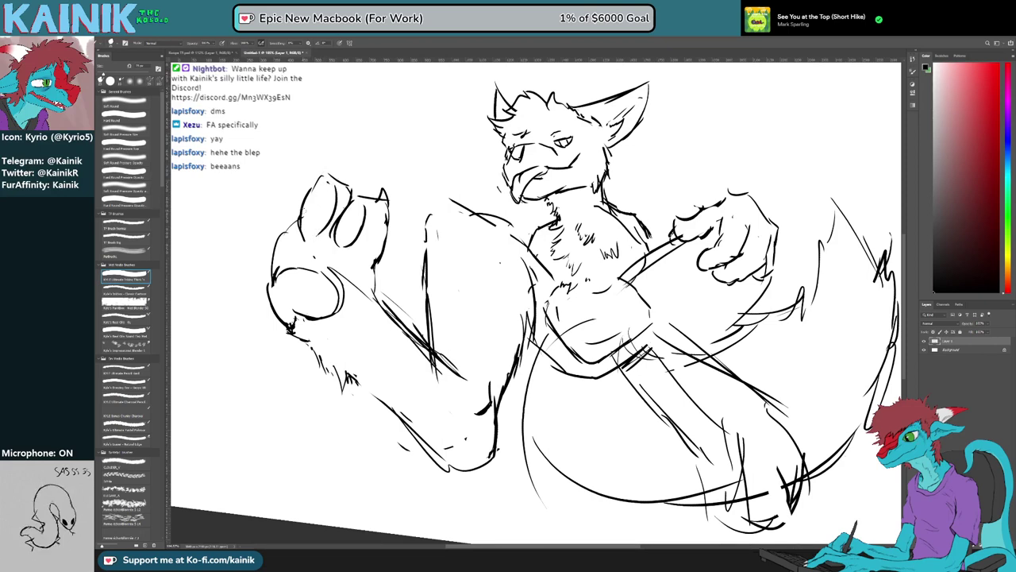
{"action": "mouse_move", "coordinate": [318, 183]}
{"action": "left_mouse_down"}
{"action": "mouse_move", "coordinate": [300, 212]}
{"action": "mouse_move", "coordinate": [304, 241]}
{"action": "left_mouse_up"}
Close the second toe's pad, erase the old foot contour and draw a third toe with its own pad
{"action": "key", "text": "e"}
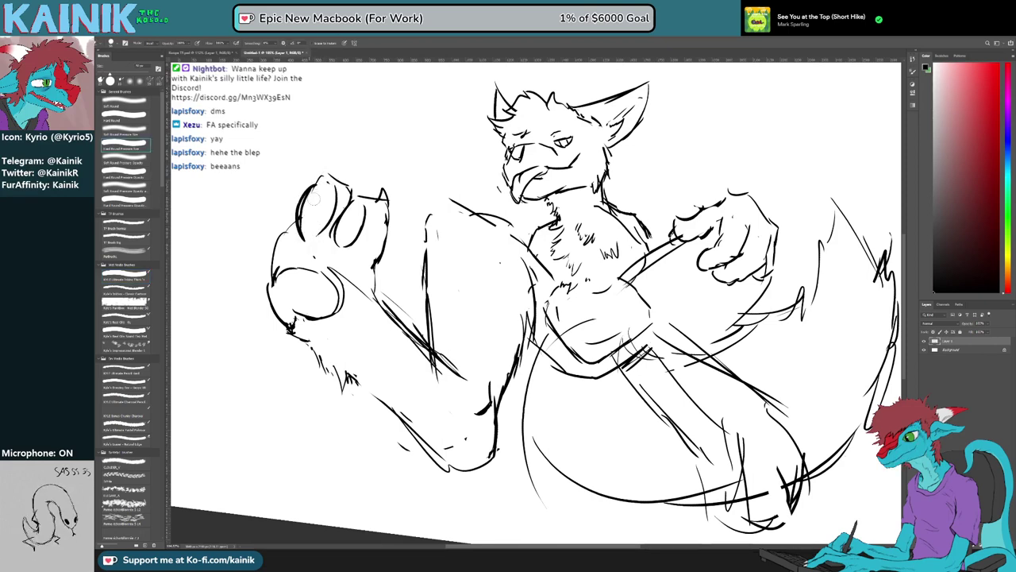
{"action": "mouse_move", "coordinate": [313, 198]}
{"action": "left_mouse_down"}
{"action": "mouse_move", "coordinate": [304, 212]}
{"action": "mouse_move", "coordinate": [329, 212]}
{"action": "mouse_move", "coordinate": [319, 233]}
{"action": "mouse_move", "coordinate": [322, 225]}
{"action": "mouse_move", "coordinate": [309, 240]}
{"action": "mouse_move", "coordinate": [297, 236]}
{"action": "mouse_move", "coordinate": [301, 248]}
{"action": "mouse_move", "coordinate": [286, 236]}
{"action": "mouse_move", "coordinate": [275, 252]}
{"action": "left_mouse_up"}
{"action": "key", "text": "b"}
{"action": "key", "text": "e"}
{"action": "key", "text": "b"}
{"action": "key", "text": "e"}
{"action": "key", "text": "b"}
{"action": "mouse_move", "coordinate": [305, 188]}
{"action": "left_mouse_down"}
{"action": "mouse_move", "coordinate": [275, 190]}
{"action": "mouse_move", "coordinate": [274, 265]}
{"action": "left_mouse_up"}
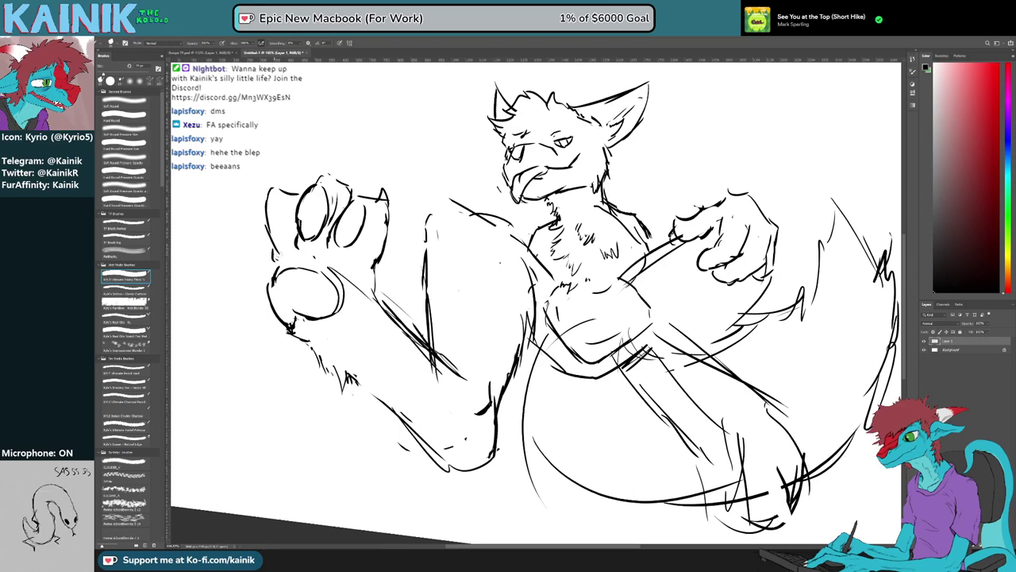
{"action": "mouse_move", "coordinate": [276, 202]}
{"action": "left_mouse_down"}
{"action": "mouse_move", "coordinate": [287, 231]}
{"action": "mouse_move", "coordinate": [259, 224]}
{"action": "mouse_move", "coordinate": [271, 231]}
{"action": "left_mouse_up"}
Add small pointed claws to the tips of the second and third toes
{"action": "key", "text": "e"}
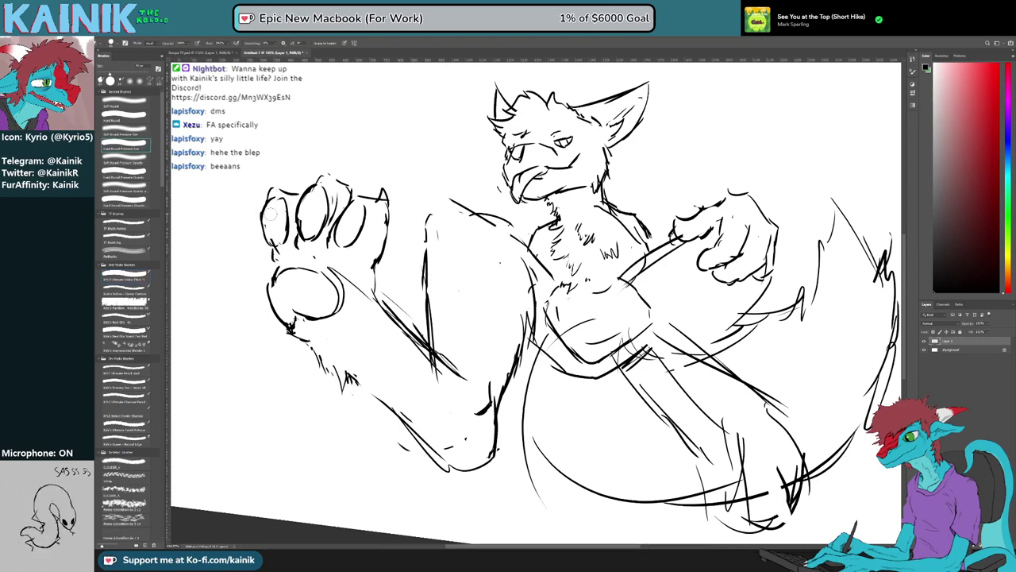
{"action": "key", "text": "b"}
{"action": "left_click_drag", "start_coordinate": [281, 187], "coordinate": [345, 189]}
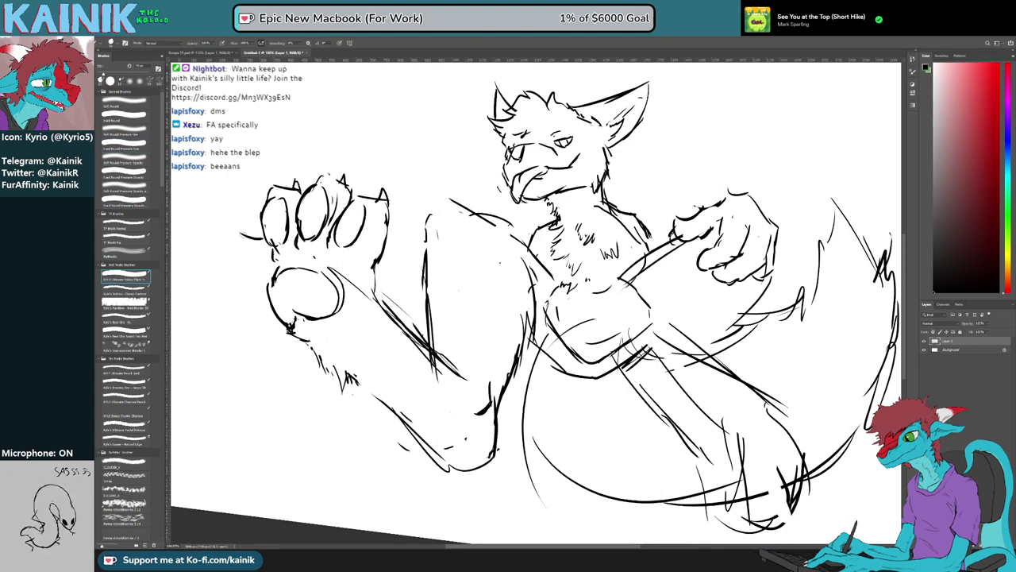
Draw a smaller outer toe with an oval pad beside the sole pad and tidy its outline
{"action": "left_click_drag", "start_coordinate": [241, 267], "coordinate": [268, 294]}
{"action": "left_click_drag", "start_coordinate": [240, 243], "coordinate": [267, 281]}
{"action": "key", "text": "ctrl+z"}
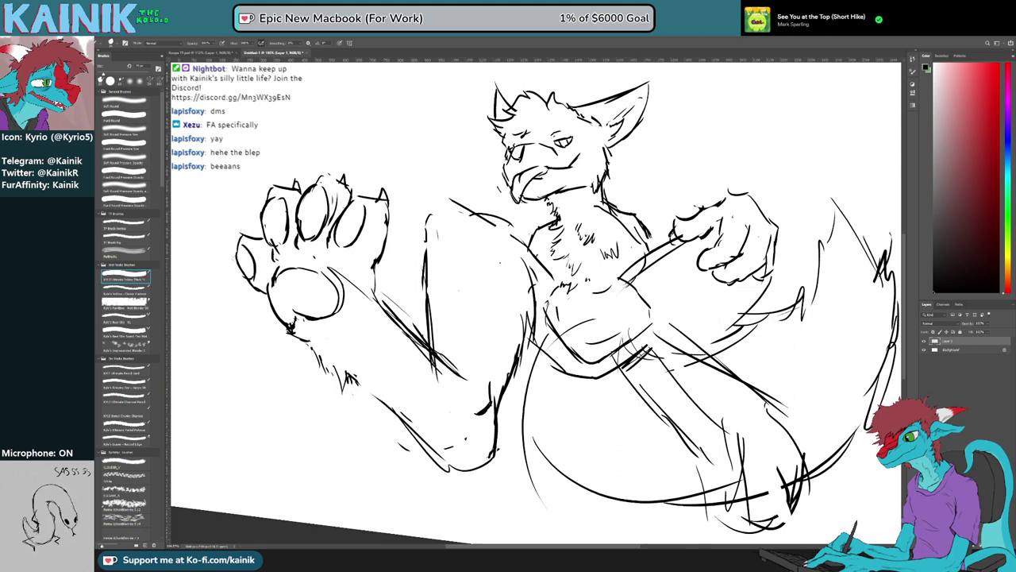
{"action": "key", "text": "e"}
{"action": "left_click_drag", "start_coordinate": [233, 247], "coordinate": [243, 273]}
{"action": "key", "text": "b"}
{"action": "key", "text": "e"}
{"action": "key", "text": "b"}
Add rows of short fur strokes across the lower thigh of the raised leg, above the heel
{"action": "key", "text": "r"}
{"action": "mouse_move", "coordinate": [434, 341]}
{"action": "left_mouse_down"}
{"action": "mouse_move", "coordinate": [438, 350]}
{"action": "mouse_move", "coordinate": [364, 348]}
{"action": "left_mouse_up"}
{"action": "key", "text": "b"}
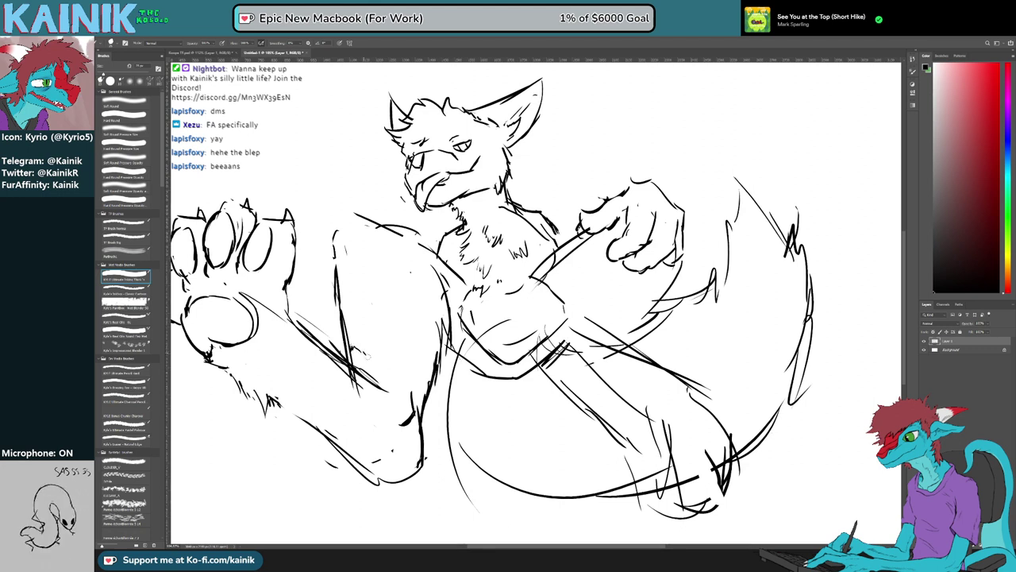
{"action": "left_click_drag", "start_coordinate": [367, 354], "coordinate": [410, 376]}
{"action": "left_click_drag", "start_coordinate": [415, 382], "coordinate": [424, 391]}
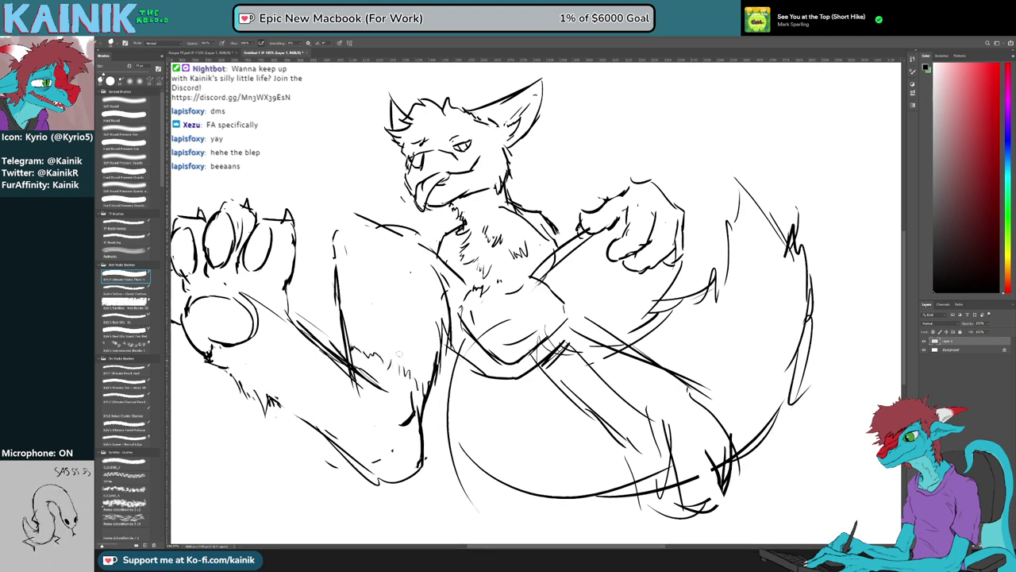
{"action": "mouse_move", "coordinate": [347, 342]}
{"action": "left_mouse_down"}
{"action": "mouse_move", "coordinate": [355, 334]}
{"action": "mouse_move", "coordinate": [407, 351]}
{"action": "mouse_move", "coordinate": [412, 366]}
{"action": "left_mouse_up"}
{"action": "left_click_drag", "start_coordinate": [412, 366], "coordinate": [428, 378]}
Add fur beside and beneath the sole pad and join the foot's underside contour to the heel
{"action": "left_click_drag", "start_coordinate": [346, 400], "coordinate": [401, 344]}
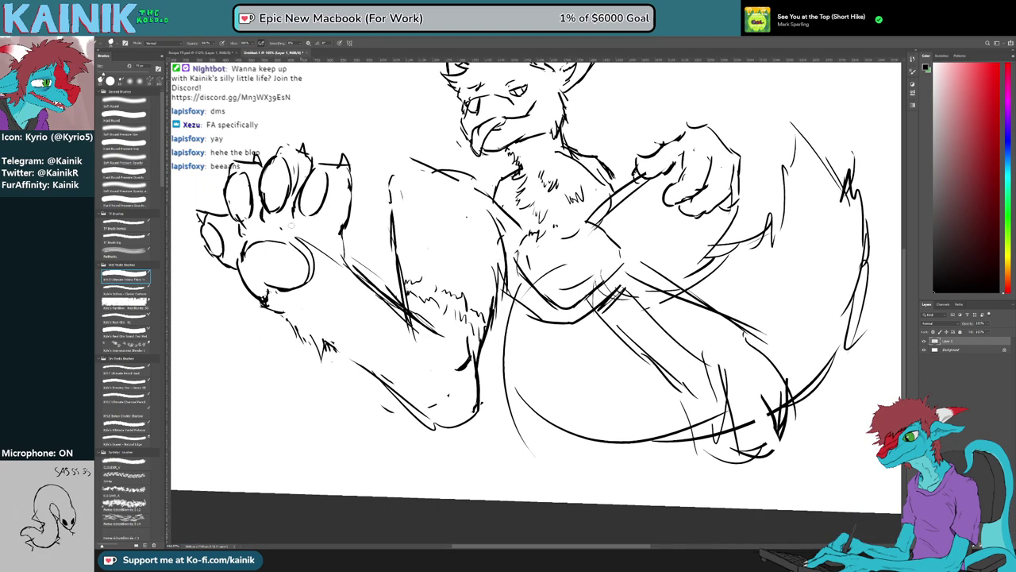
{"action": "mouse_move", "coordinate": [318, 249]}
{"action": "left_mouse_down"}
{"action": "mouse_move", "coordinate": [326, 263]}
{"action": "mouse_move", "coordinate": [344, 257]}
{"action": "left_mouse_up"}
{"action": "key", "text": "e"}
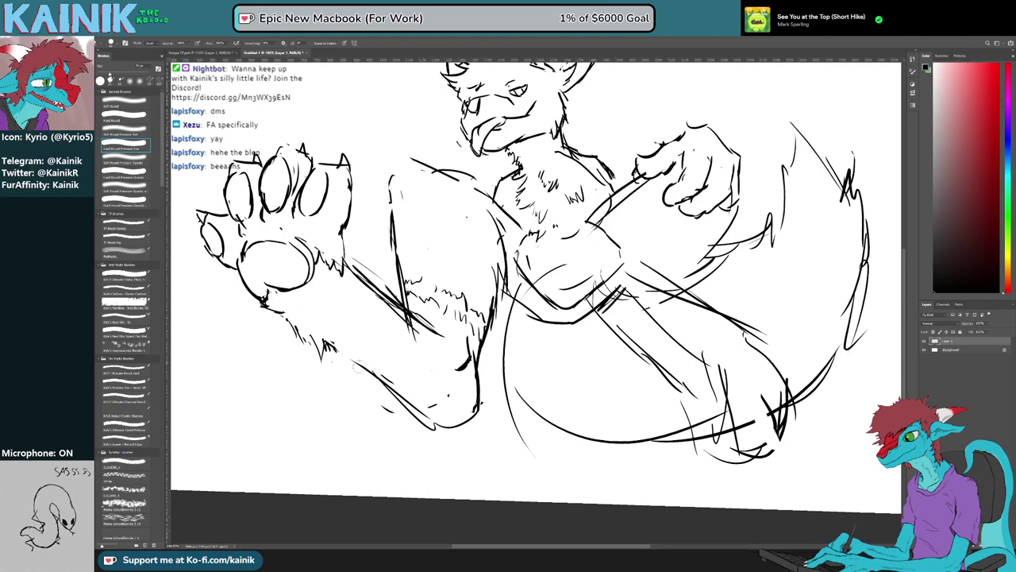
{"action": "key", "text": "b"}
{"action": "left_click_drag", "start_coordinate": [334, 347], "coordinate": [360, 365]}
{"action": "key", "text": "e"}
{"action": "left_click", "coordinate": [432, 407]}
{"action": "key", "text": "b"}
{"action": "left_click_drag", "start_coordinate": [344, 273], "coordinate": [349, 289]}
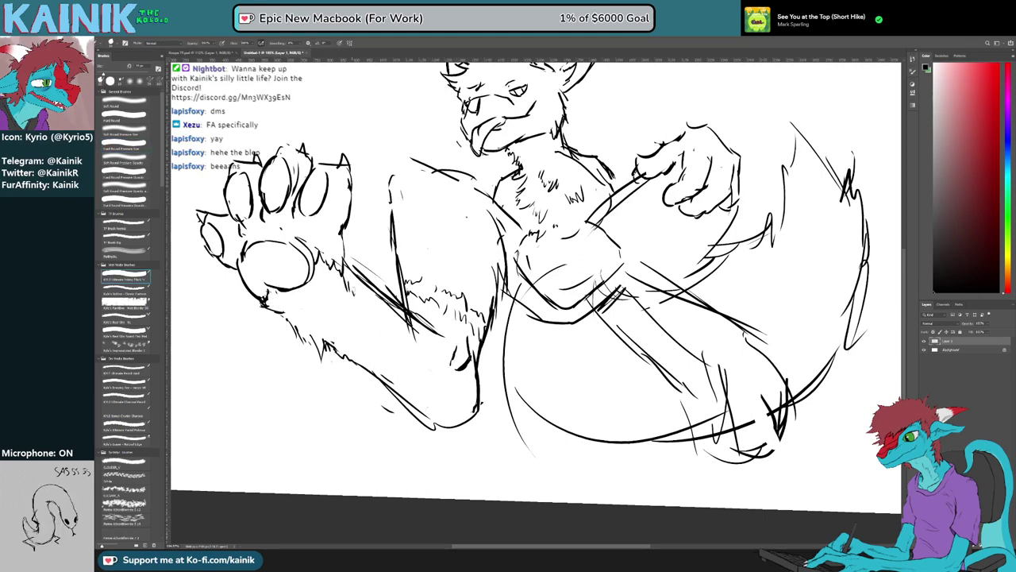
Redraw the top contour of the bent knee beside the raised foot
{"action": "left_click_drag", "start_coordinate": [384, 323], "coordinate": [302, 439]}
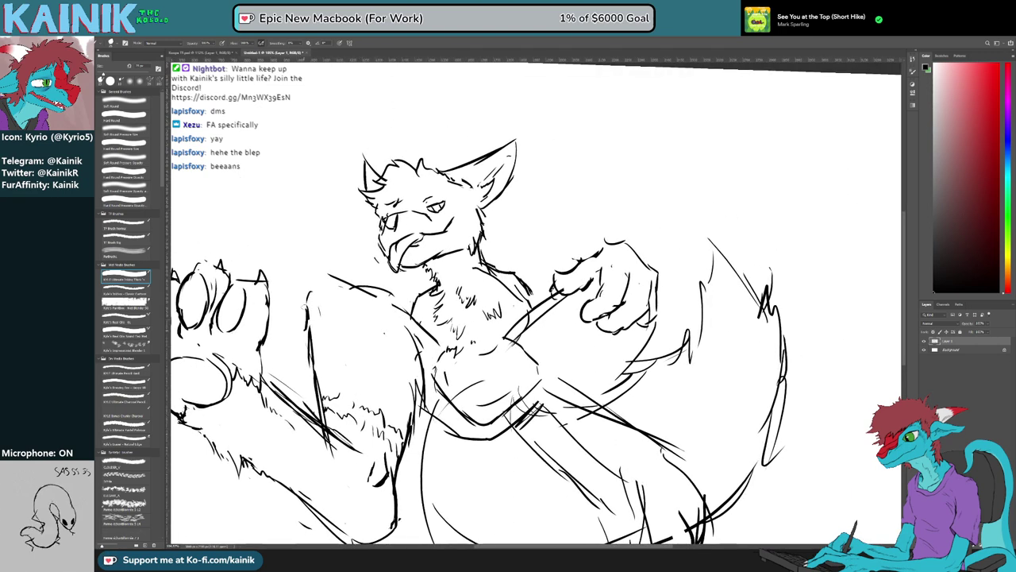
{"action": "mouse_move", "coordinate": [307, 309]}
{"action": "left_mouse_down"}
{"action": "mouse_move", "coordinate": [338, 281]}
{"action": "mouse_move", "coordinate": [365, 299]}
{"action": "left_mouse_up"}
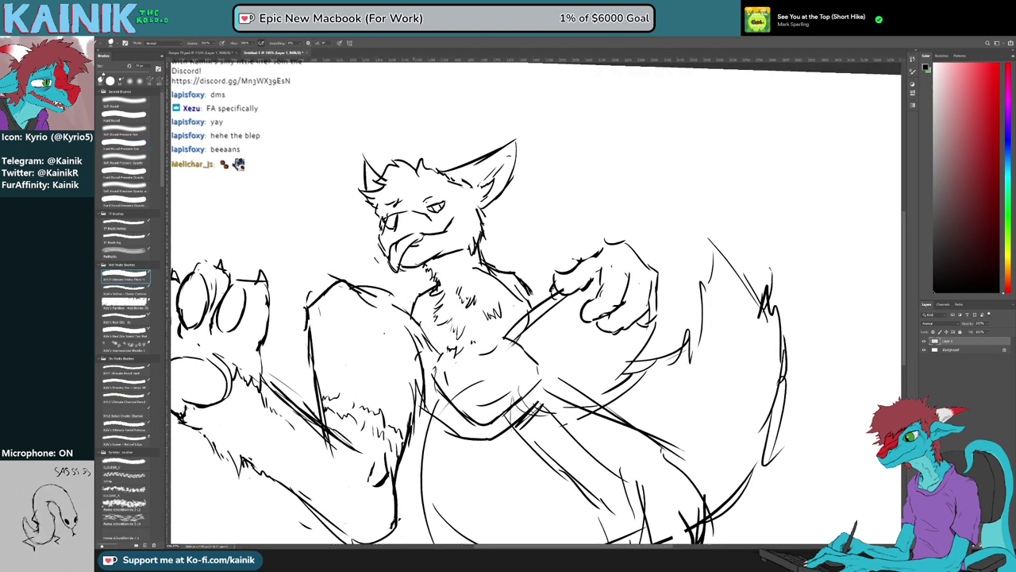
Erase the rough waist and lower belly guidelines, then draw a bold contour up the leg beneath the curled hand
{"action": "key", "text": "e"}
{"action": "mouse_move", "coordinate": [436, 368]}
{"action": "left_mouse_down"}
{"action": "mouse_move", "coordinate": [436, 386]}
{"action": "mouse_move", "coordinate": [462, 413]}
{"action": "mouse_move", "coordinate": [445, 398]}
{"action": "left_mouse_up"}
{"action": "mouse_move", "coordinate": [465, 458]}
{"action": "left_mouse_down"}
{"action": "mouse_move", "coordinate": [488, 387]}
{"action": "mouse_move", "coordinate": [495, 438]}
{"action": "mouse_move", "coordinate": [473, 393]}
{"action": "left_mouse_up"}
{"action": "mouse_move", "coordinate": [569, 452]}
{"action": "left_mouse_down"}
{"action": "mouse_move", "coordinate": [544, 421]}
{"action": "mouse_move", "coordinate": [536, 374]}
{"action": "left_mouse_up"}
{"action": "mouse_move", "coordinate": [486, 319]}
{"action": "left_mouse_down"}
{"action": "mouse_move", "coordinate": [475, 359]}
{"action": "mouse_move", "coordinate": [502, 318]}
{"action": "mouse_move", "coordinate": [473, 330]}
{"action": "mouse_move", "coordinate": [468, 347]}
{"action": "left_mouse_up"}
{"action": "key", "text": "b"}
{"action": "mouse_move", "coordinate": [478, 344]}
{"action": "left_mouse_down"}
{"action": "mouse_move", "coordinate": [507, 373]}
{"action": "mouse_move", "coordinate": [499, 367]}
{"action": "left_mouse_up"}
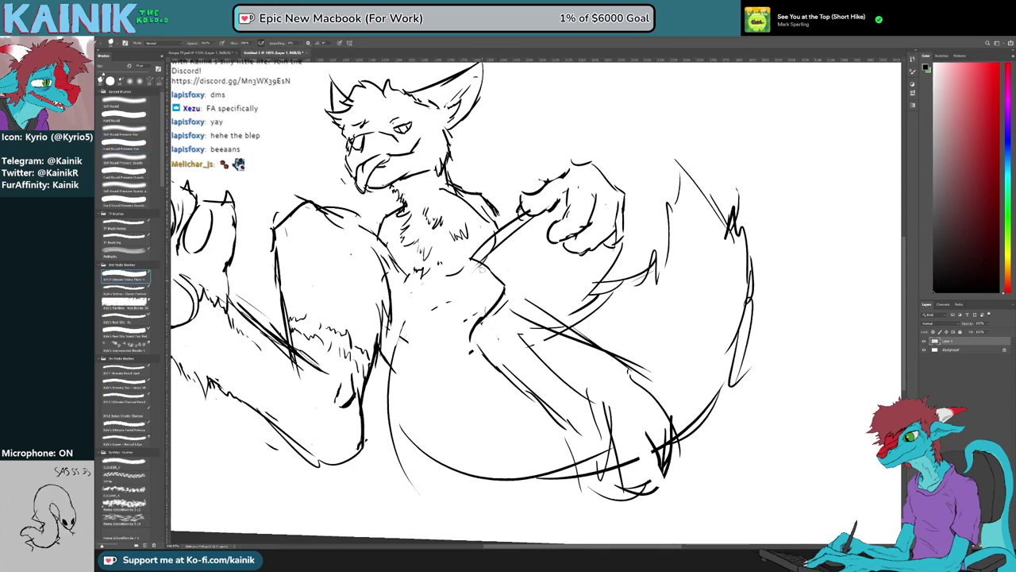
{"action": "left_click_drag", "start_coordinate": [492, 311], "coordinate": [509, 277]}
{"action": "left_click_drag", "start_coordinate": [534, 229], "coordinate": [503, 284]}
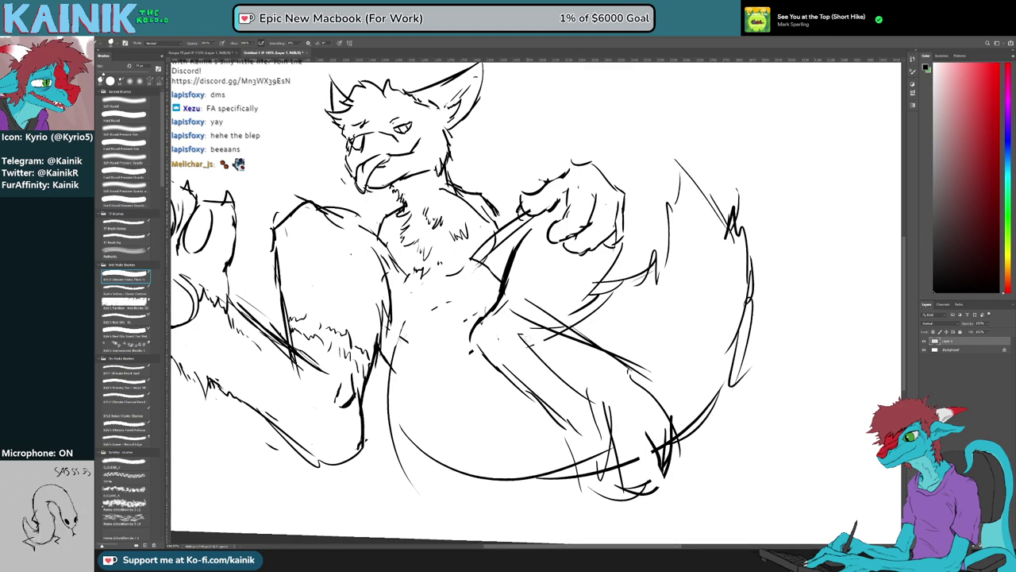
Erase the overlapping construction strokes where the bent leg beneath the curled hand meets its lower section
{"action": "key", "text": "r"}
{"action": "left_click_drag", "start_coordinate": [476, 509], "coordinate": [749, 354]}
{"action": "left_click_drag", "start_coordinate": [621, 255], "coordinate": [576, 323]}
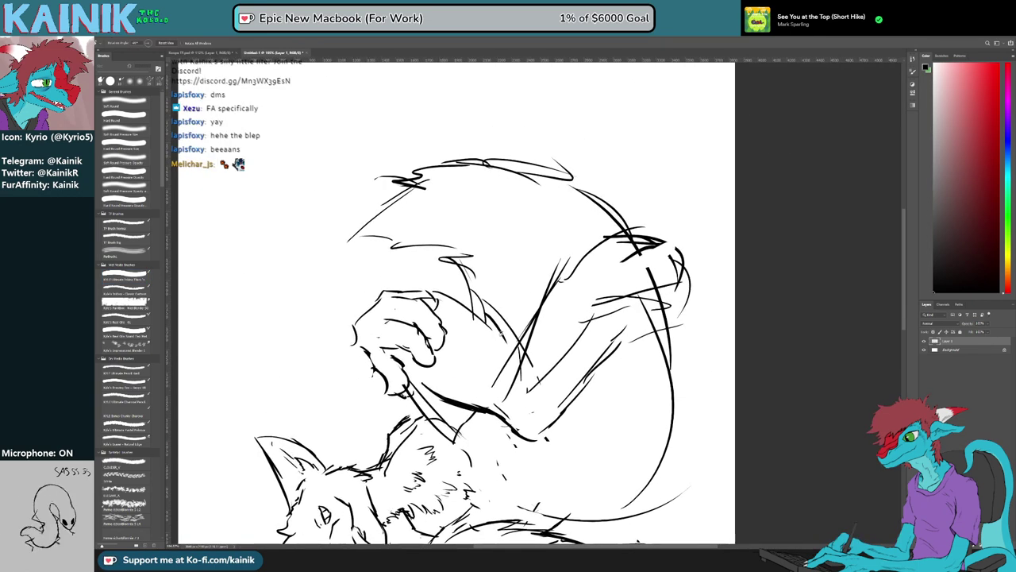
{"action": "key", "text": "e"}
{"action": "mouse_move", "coordinate": [499, 384]}
{"action": "left_mouse_down"}
{"action": "mouse_move", "coordinate": [526, 354]}
{"action": "mouse_move", "coordinate": [509, 397]}
{"action": "left_mouse_up"}
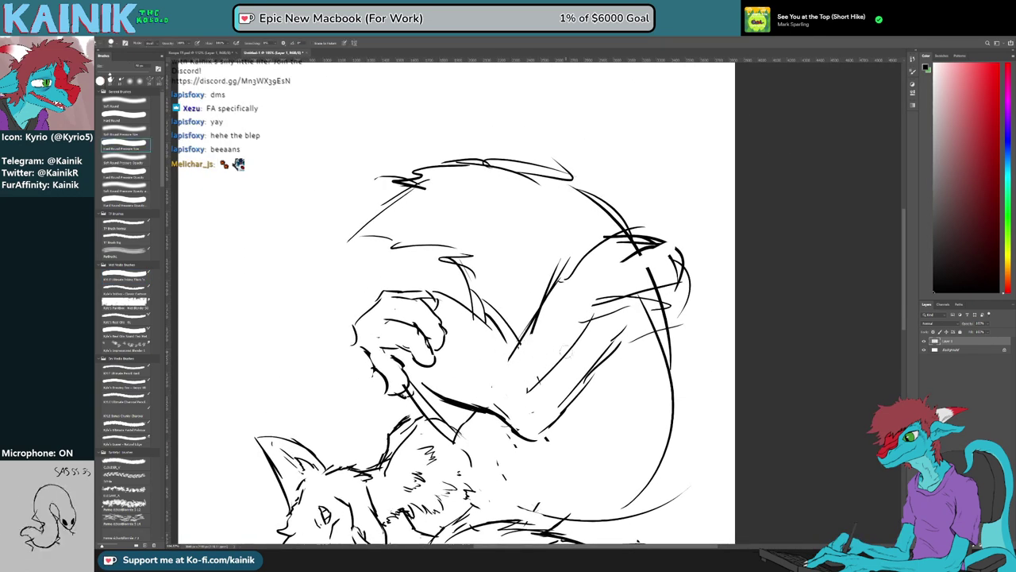
{"action": "left_click", "coordinate": [125, 279]}
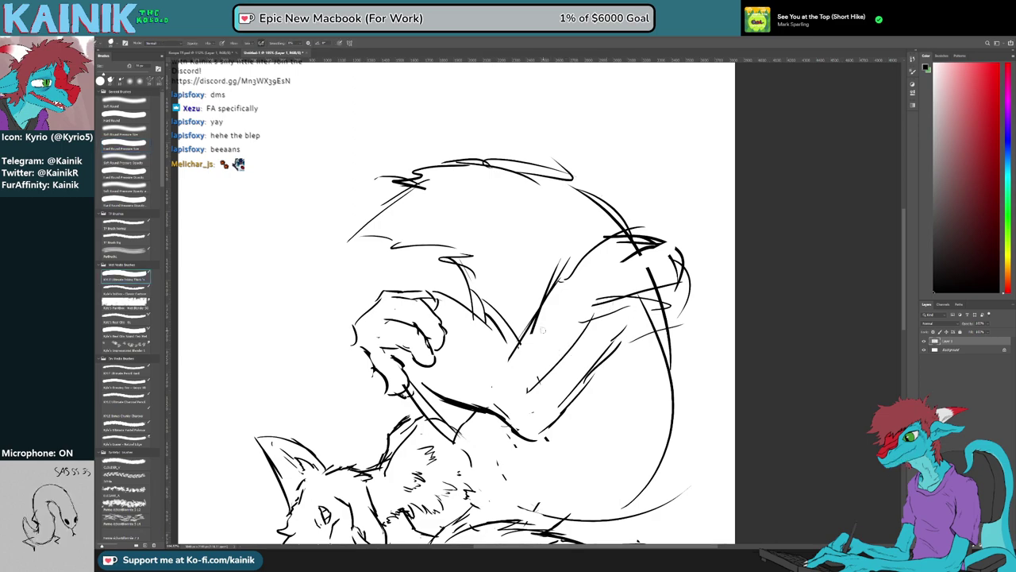
Redraw the underside of that leg's foot with curved ankle contours and a heavier sole stroke
{"action": "key", "text": "r"}
{"action": "mouse_move", "coordinate": [536, 366]}
{"action": "left_mouse_down"}
{"action": "mouse_move", "coordinate": [475, 349]}
{"action": "mouse_move", "coordinate": [462, 279]}
{"action": "mouse_move", "coordinate": [432, 312]}
{"action": "mouse_move", "coordinate": [443, 342]}
{"action": "left_mouse_up"}
{"action": "key", "text": "e"}
{"action": "key", "text": "b"}
{"action": "left_click_drag", "start_coordinate": [407, 256], "coordinate": [469, 363]}
{"action": "mouse_move", "coordinate": [454, 332]}
{"action": "left_mouse_down"}
{"action": "mouse_move", "coordinate": [483, 379]}
{"action": "mouse_move", "coordinate": [521, 284]}
{"action": "mouse_move", "coordinate": [488, 294]}
{"action": "mouse_move", "coordinate": [561, 336]}
{"action": "mouse_move", "coordinate": [461, 230]}
{"action": "mouse_move", "coordinate": [477, 285]}
{"action": "left_mouse_up"}
{"action": "key", "text": "e"}
{"action": "key", "text": "b"}
{"action": "key", "text": "r"}
{"action": "key", "text": "b"}
{"action": "key", "text": "r"}
{"action": "key", "text": "b"}
{"action": "key", "text": "r"}
{"action": "mouse_move", "coordinate": [480, 244]}
{"action": "left_mouse_down"}
{"action": "mouse_move", "coordinate": [456, 359]}
{"action": "mouse_move", "coordinate": [470, 380]}
{"action": "left_mouse_up"}
{"action": "key", "text": "b"}
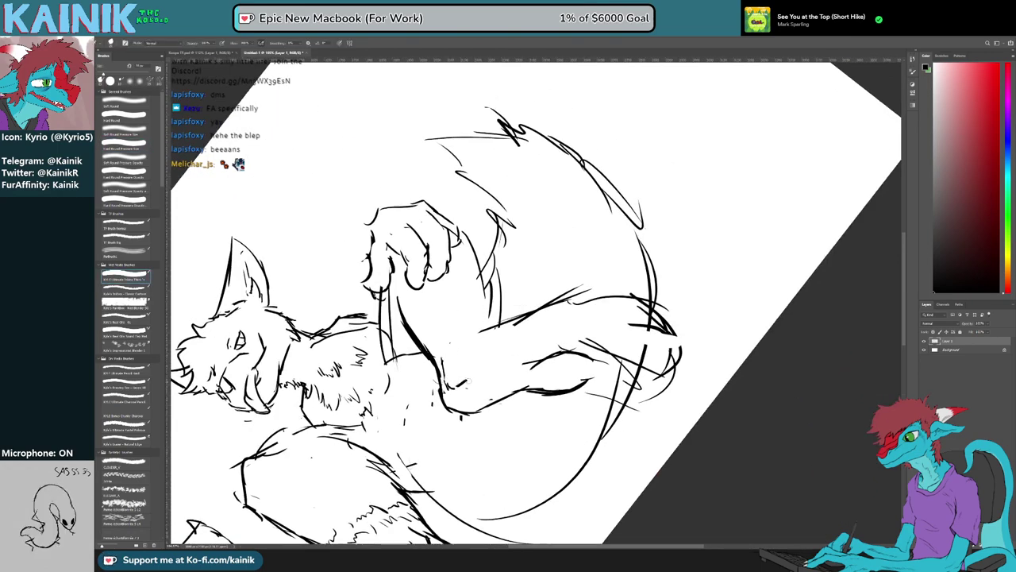
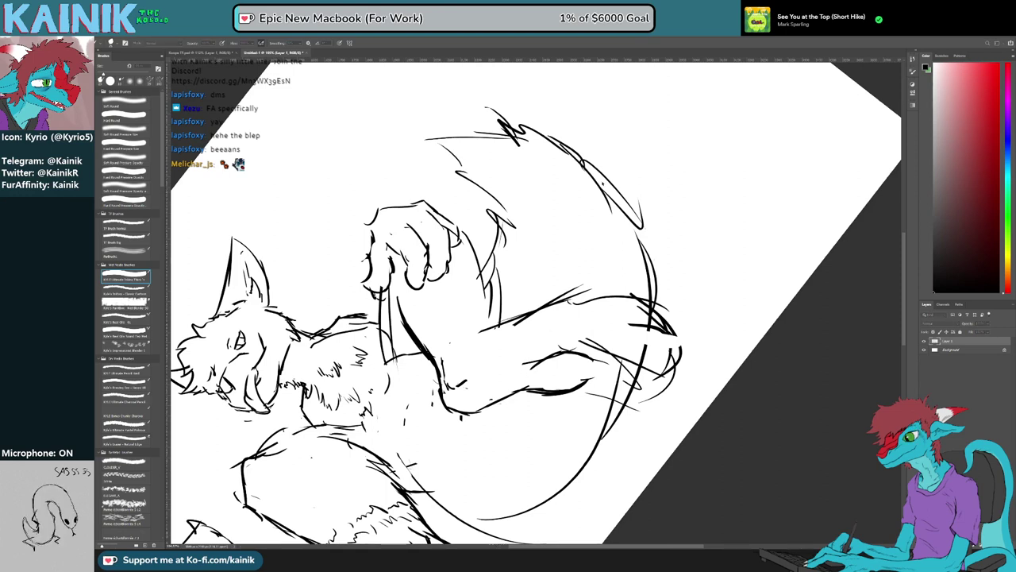
Erase the smooth corner at that leg's heel and redraw it with short fur tufts
{"action": "key", "text": "r"}
{"action": "mouse_move", "coordinate": [429, 429]}
{"action": "left_mouse_down"}
{"action": "mouse_move", "coordinate": [703, 417]}
{"action": "mouse_move", "coordinate": [401, 424]}
{"action": "mouse_move", "coordinate": [417, 441]}
{"action": "left_mouse_up"}
{"action": "left_click_drag", "start_coordinate": [584, 165], "coordinate": [699, 312]}
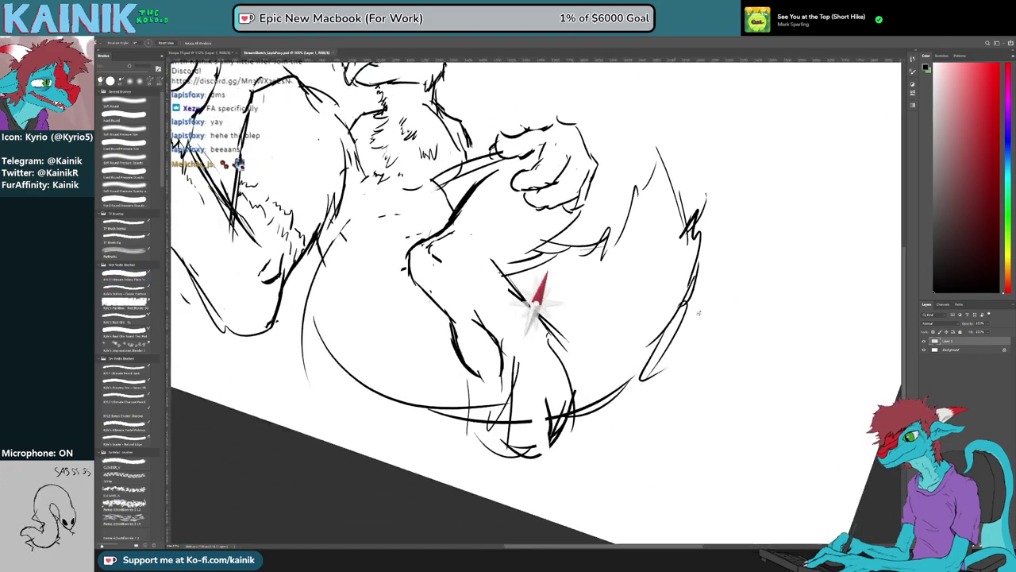
{"action": "key", "text": "b"}
{"action": "key", "text": "e"}
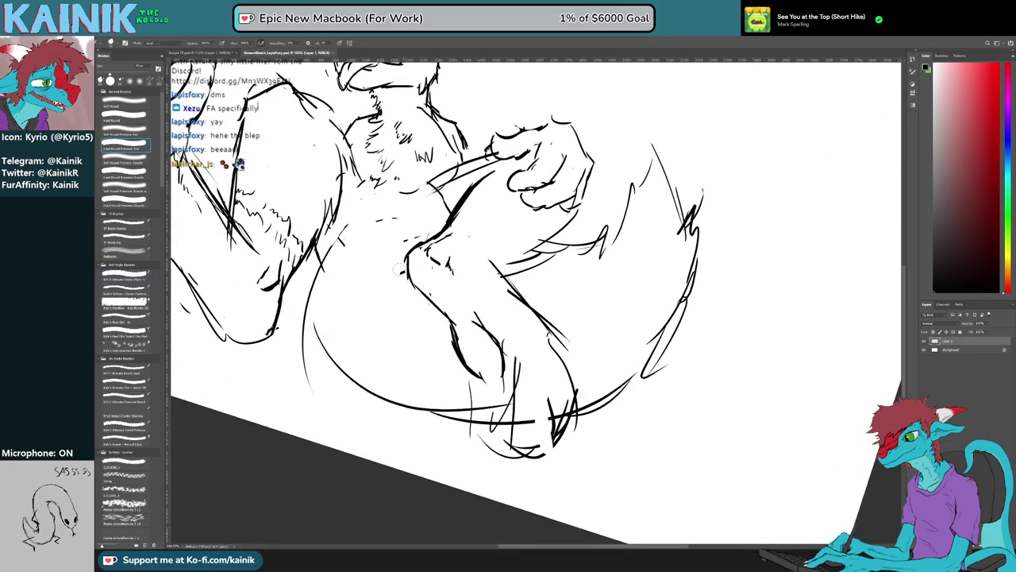
{"action": "mouse_move", "coordinate": [403, 278]}
{"action": "left_mouse_down"}
{"action": "mouse_move", "coordinate": [404, 250]}
{"action": "mouse_move", "coordinate": [420, 304]}
{"action": "mouse_move", "coordinate": [402, 325]}
{"action": "mouse_move", "coordinate": [395, 319]}
{"action": "left_mouse_up"}
{"action": "key", "text": "r"}
{"action": "key", "text": "e"}
{"action": "key", "text": "b"}
{"action": "left_click_drag", "start_coordinate": [403, 314], "coordinate": [412, 339]}
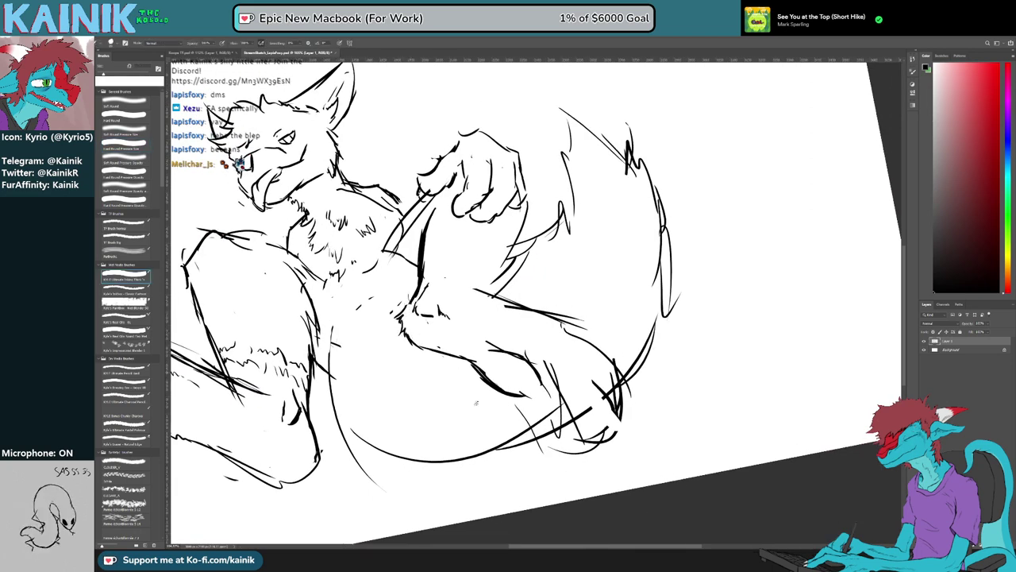
Rework the leg contour beneath the hand with fur, erase the extra forearm line, and darken the leg's outer edge
{"action": "key", "text": "r"}
{"action": "key", "text": "e"}
{"action": "mouse_move", "coordinate": [425, 278]}
{"action": "left_mouse_down"}
{"action": "mouse_move", "coordinate": [445, 211]}
{"action": "mouse_move", "coordinate": [427, 258]}
{"action": "mouse_move", "coordinate": [408, 220]}
{"action": "left_mouse_up"}
{"action": "key", "text": "e"}
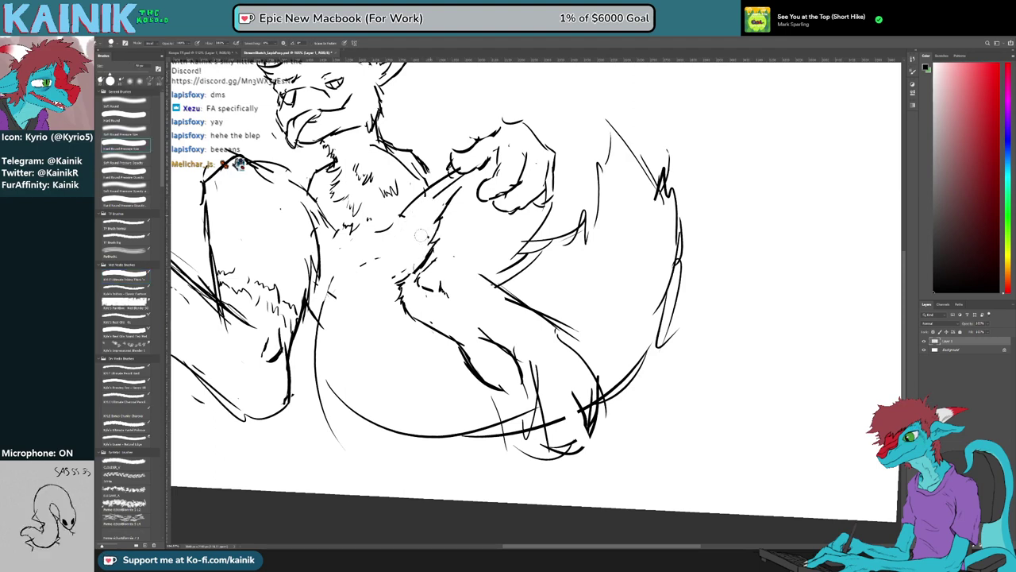
{"action": "left_click_drag", "start_coordinate": [446, 190], "coordinate": [432, 200]}
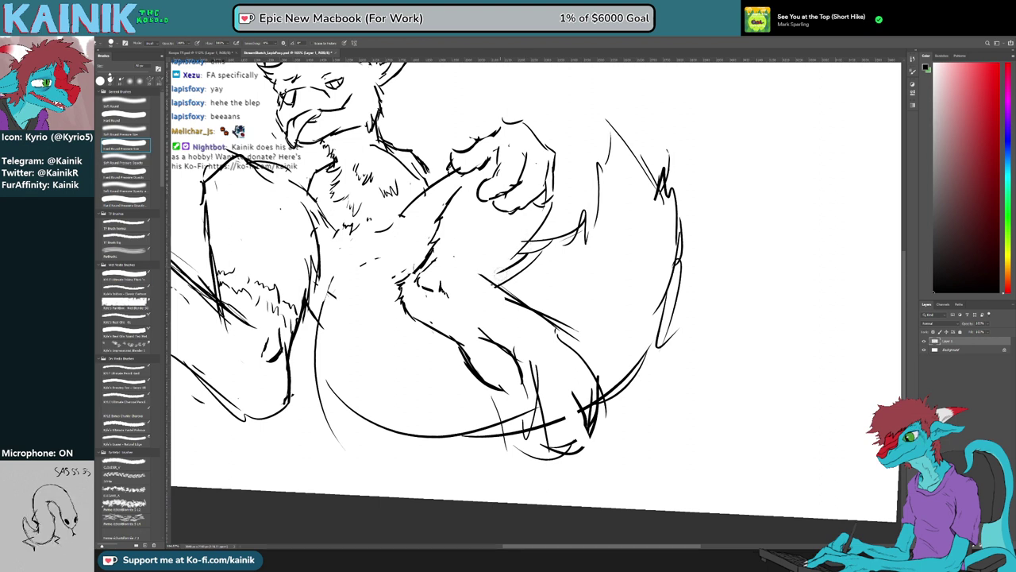
{"action": "key", "text": "b"}
{"action": "mouse_move", "coordinate": [519, 252]}
{"action": "left_mouse_down"}
{"action": "mouse_move", "coordinate": [494, 281]}
{"action": "mouse_move", "coordinate": [551, 197]}
{"action": "left_mouse_up"}
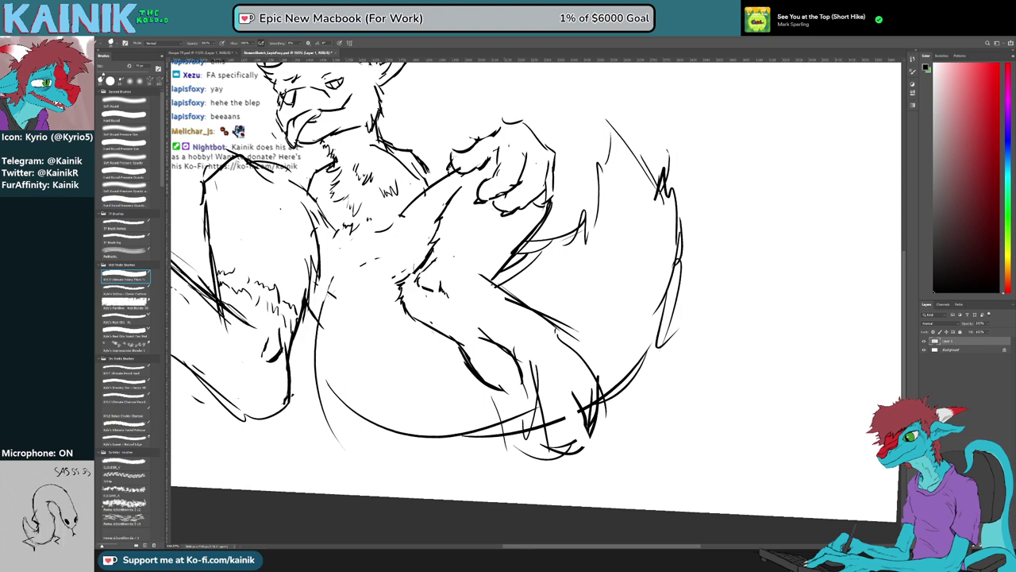
Break up the top contour of the raised leg's bent knee with fur tufts
{"action": "left_click_drag", "start_coordinate": [415, 192], "coordinate": [493, 251]}
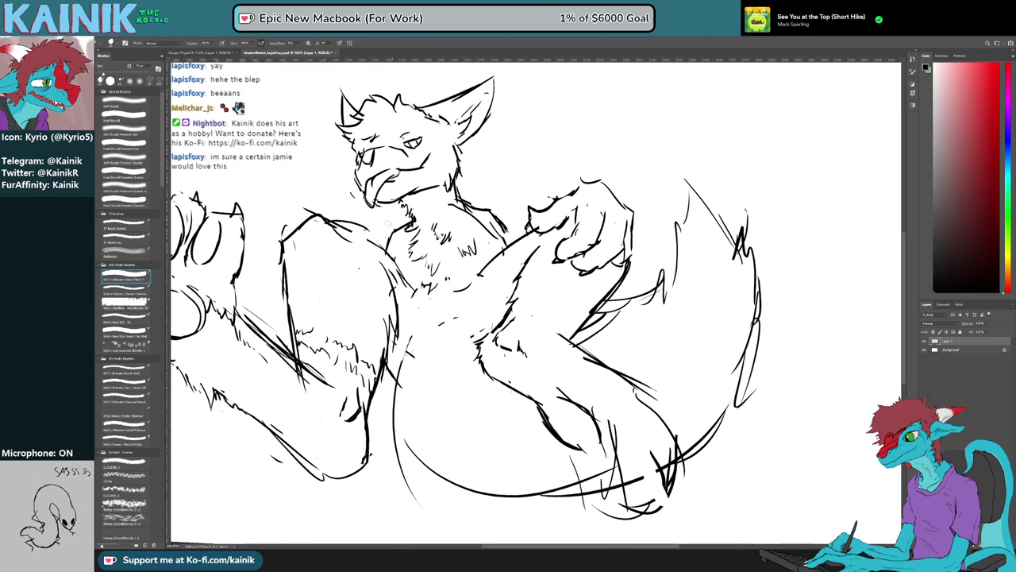
{"action": "key", "text": "e"}
{"action": "left_click_drag", "start_coordinate": [354, 228], "coordinate": [337, 210]}
{"action": "key", "text": "b"}
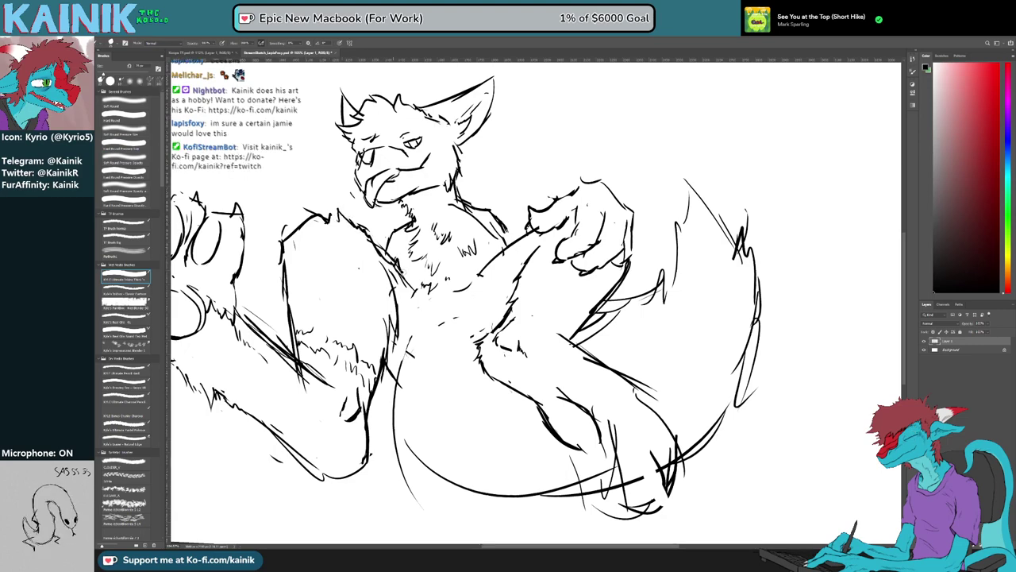
{"action": "mouse_move", "coordinate": [397, 269]}
{"action": "left_mouse_down"}
{"action": "mouse_move", "coordinate": [417, 290]}
{"action": "mouse_move", "coordinate": [402, 266]}
{"action": "left_mouse_up"}
Erase both eyes and the muzzle's bridge line from the head
{"action": "mouse_move", "coordinate": [449, 177]}
{"action": "left_mouse_down"}
{"action": "mouse_move", "coordinate": [466, 246]}
{"action": "mouse_move", "coordinate": [524, 223]}
{"action": "left_mouse_up"}
{"action": "left_click_drag", "start_coordinate": [456, 182], "coordinate": [524, 212]}
{"action": "key", "text": "e"}
{"action": "left_click_drag", "start_coordinate": [474, 223], "coordinate": [446, 217]}
{"action": "mouse_move", "coordinate": [350, 235]}
{"action": "left_mouse_down"}
{"action": "mouse_move", "coordinate": [360, 299]}
{"action": "mouse_move", "coordinate": [359, 238]}
{"action": "mouse_move", "coordinate": [373, 265]}
{"action": "mouse_move", "coordinate": [432, 270]}
{"action": "left_mouse_up"}
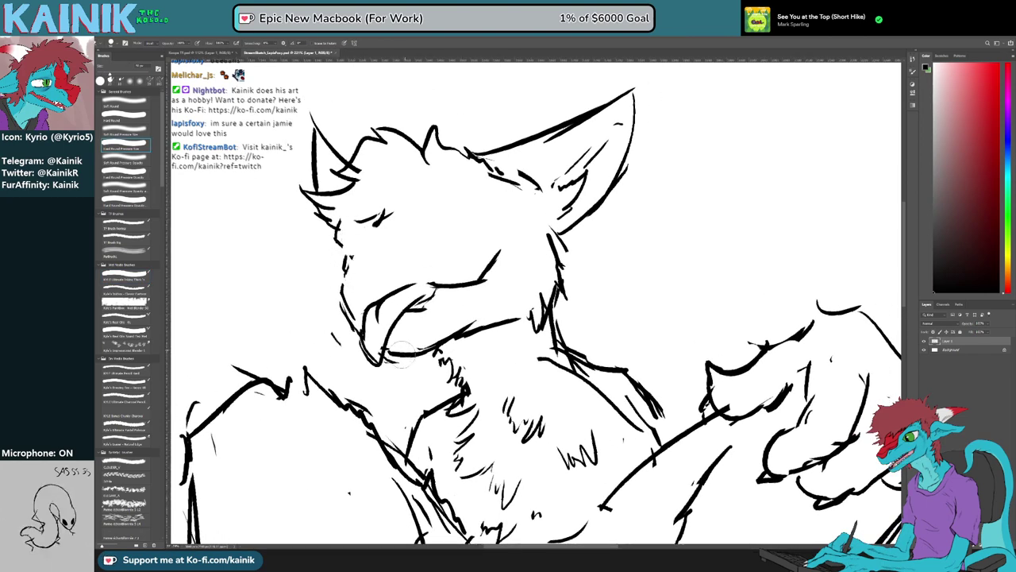
Redraw the lower jaw line and muzzle bridge, and replace the old brow marks with fur along the face's far edge
{"action": "mouse_move", "coordinate": [403, 339]}
{"action": "left_mouse_down"}
{"action": "mouse_move", "coordinate": [488, 310]}
{"action": "mouse_move", "coordinate": [494, 328]}
{"action": "left_mouse_up"}
{"action": "key", "text": "b"}
{"action": "left_click_drag", "start_coordinate": [389, 359], "coordinate": [533, 324]}
{"action": "left_click_drag", "start_coordinate": [343, 283], "coordinate": [424, 246]}
{"action": "key", "text": "e"}
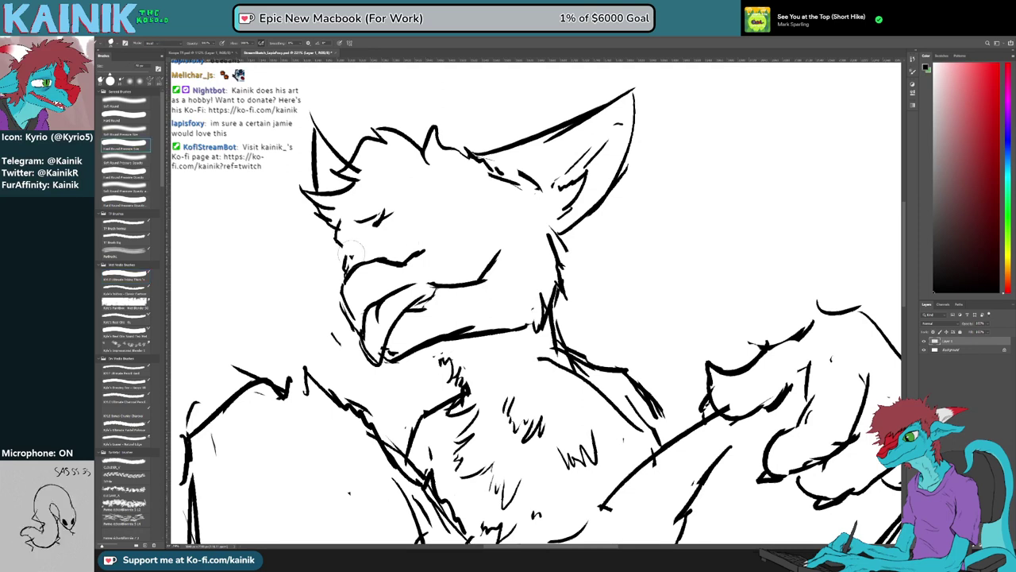
{"action": "mouse_move", "coordinate": [391, 212]}
{"action": "left_mouse_down"}
{"action": "mouse_move", "coordinate": [358, 216]}
{"action": "mouse_move", "coordinate": [335, 249]}
{"action": "mouse_move", "coordinate": [336, 231]}
{"action": "mouse_move", "coordinate": [333, 266]}
{"action": "left_mouse_up"}
{"action": "key", "text": "b"}
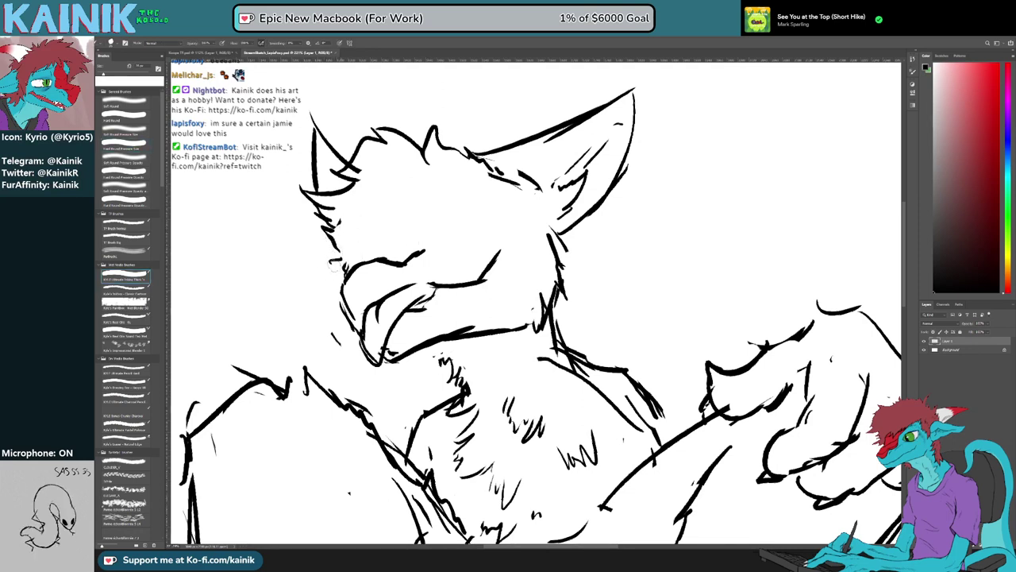
Draw a half-closed near eye with a slit pupil and broken upper lid crease, plus a matching far eye
{"action": "mouse_move", "coordinate": [438, 233]}
{"action": "left_mouse_down"}
{"action": "mouse_move", "coordinate": [499, 208]}
{"action": "mouse_move", "coordinate": [508, 237]}
{"action": "left_mouse_up"}
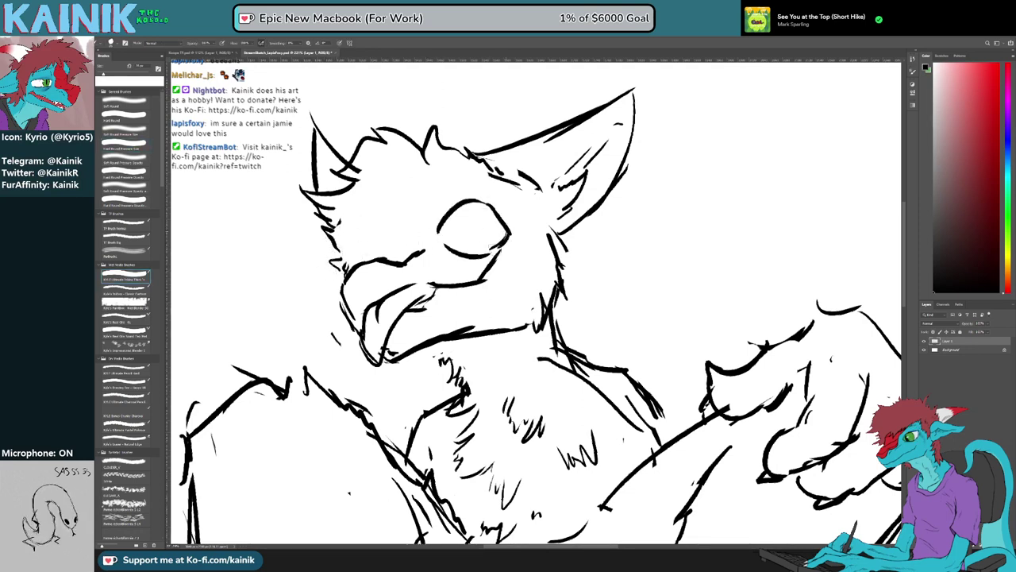
{"action": "mouse_move", "coordinate": [438, 233]}
{"action": "left_mouse_down"}
{"action": "mouse_move", "coordinate": [506, 229]}
{"action": "mouse_move", "coordinate": [463, 253]}
{"action": "mouse_move", "coordinate": [481, 254]}
{"action": "left_mouse_up"}
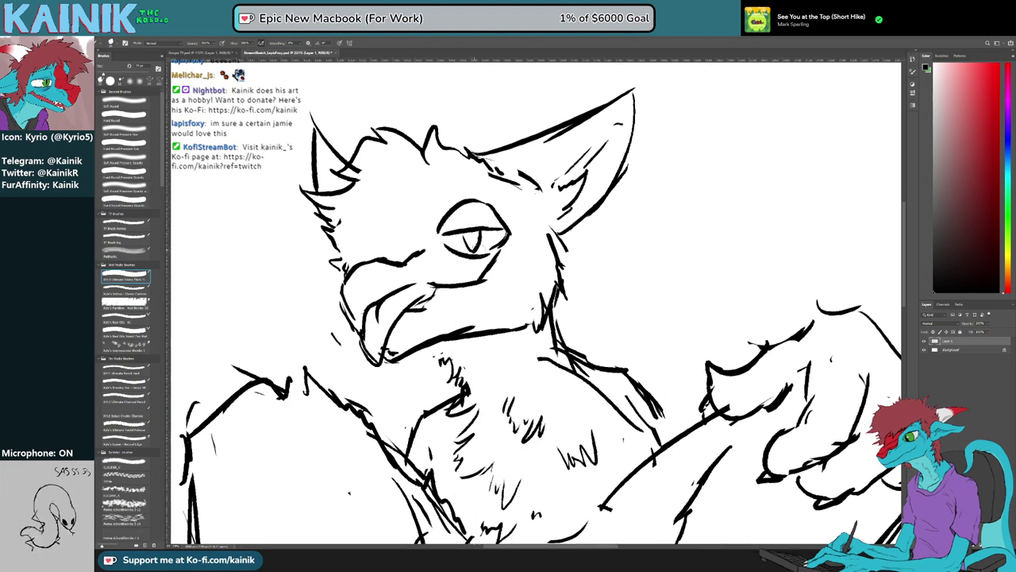
{"action": "key", "text": "e"}
{"action": "mouse_move", "coordinate": [467, 204]}
{"action": "left_mouse_down"}
{"action": "mouse_move", "coordinate": [442, 211]}
{"action": "mouse_move", "coordinate": [481, 199]}
{"action": "mouse_move", "coordinate": [457, 209]}
{"action": "mouse_move", "coordinate": [493, 211]}
{"action": "left_mouse_up"}
{"action": "key", "text": "b"}
{"action": "mouse_move", "coordinate": [353, 278]}
{"action": "left_mouse_down"}
{"action": "mouse_move", "coordinate": [381, 275]}
{"action": "mouse_move", "coordinate": [372, 290]}
{"action": "left_mouse_up"}
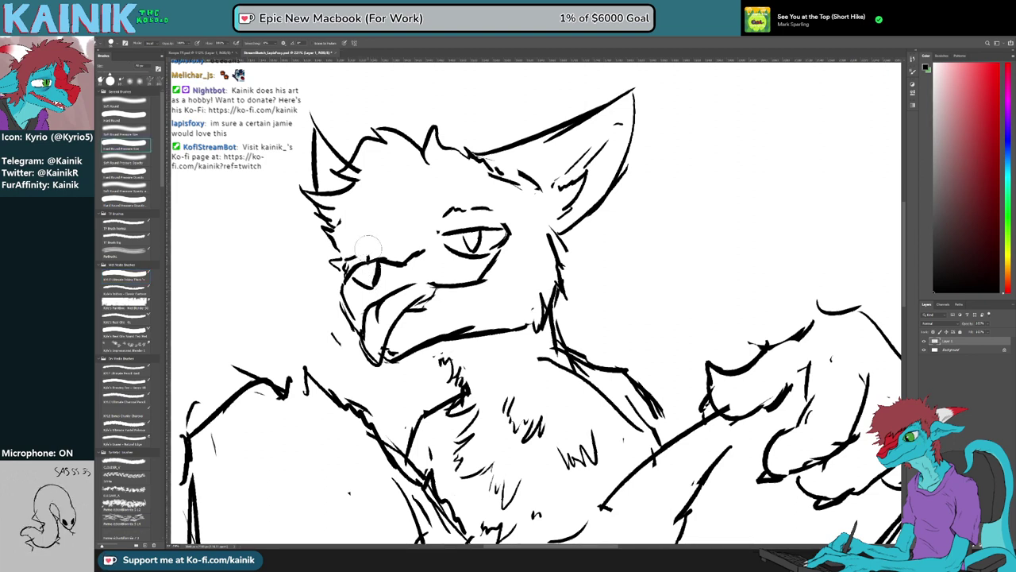
Add short fur strokes above the far eye and up the brow, and finish the mouth corner with a small cheek stroke
{"action": "left_click_drag", "start_coordinate": [353, 253], "coordinate": [351, 262]}
{"action": "key", "text": "e"}
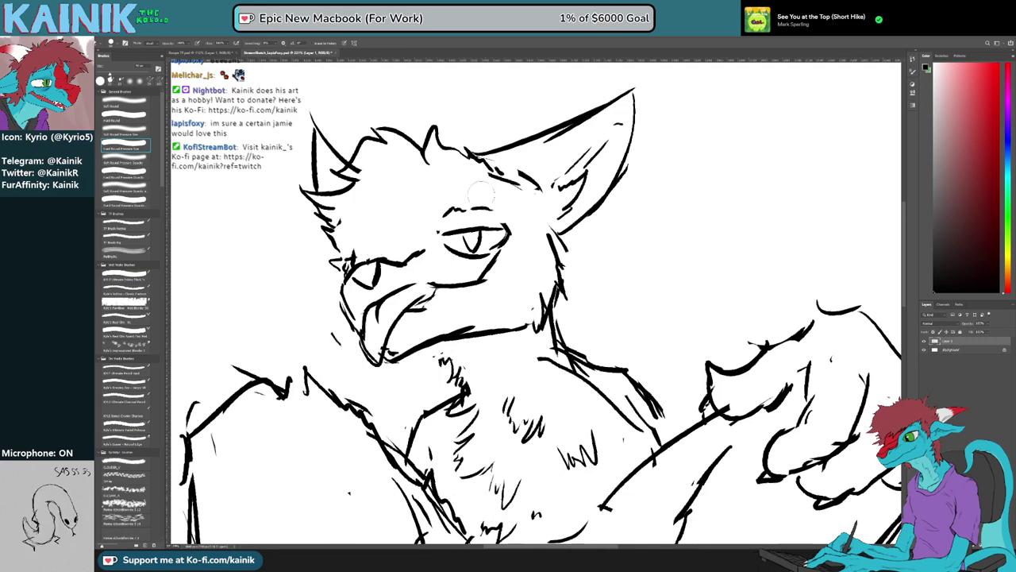
{"action": "key", "text": "b"}
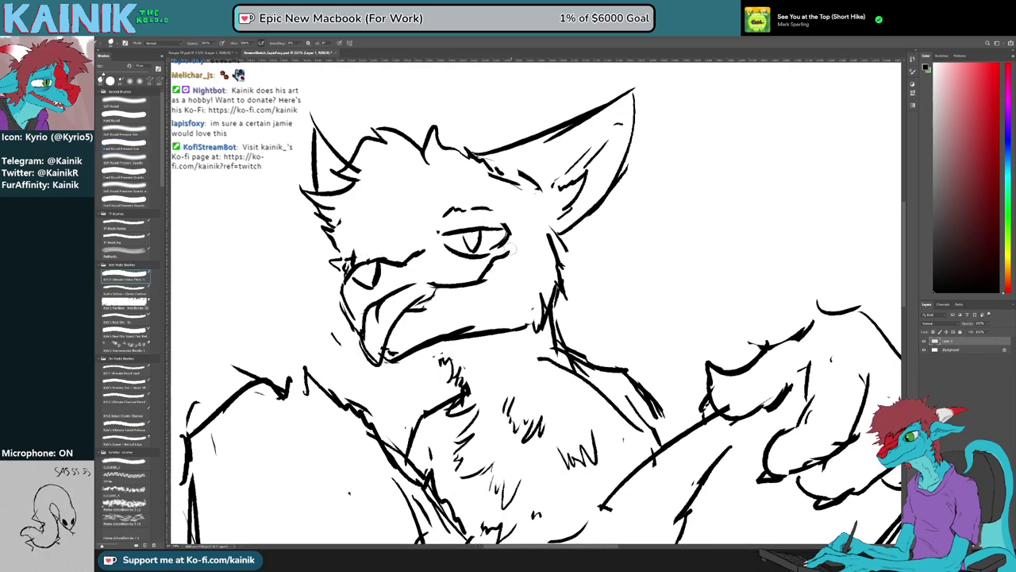
{"action": "key", "text": "e"}
{"action": "key", "text": "b"}
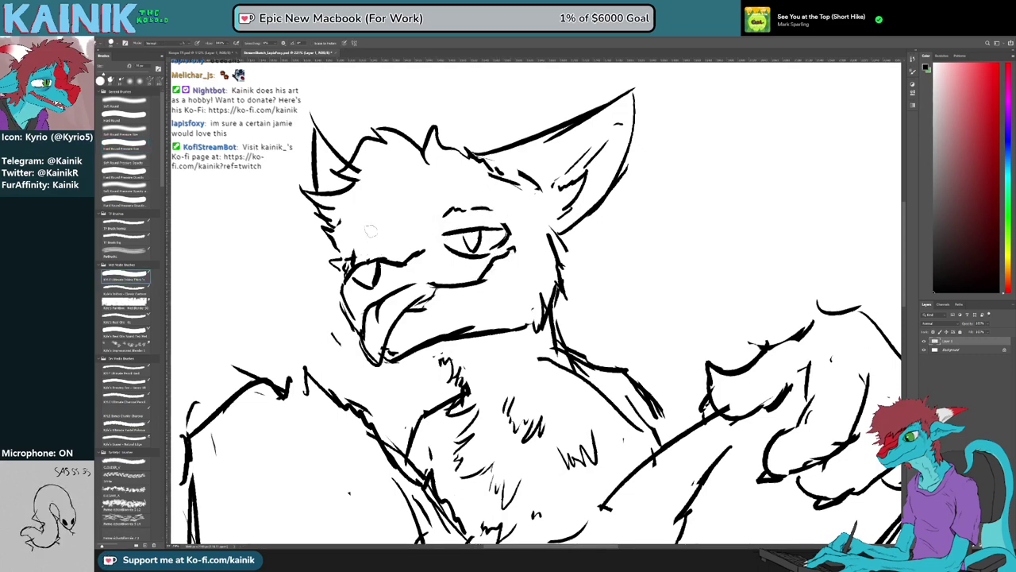
{"action": "mouse_move", "coordinate": [365, 253]}
{"action": "left_mouse_down"}
{"action": "mouse_move", "coordinate": [427, 224]}
{"action": "mouse_move", "coordinate": [452, 189]}
{"action": "left_mouse_up"}
Replace the rear jaw and cheek contour with jagged fur and extend the neck fur up to the chin
{"action": "key", "text": "e"}
{"action": "mouse_move", "coordinate": [545, 303]}
{"action": "left_mouse_down"}
{"action": "mouse_move", "coordinate": [513, 323]}
{"action": "mouse_move", "coordinate": [559, 276]}
{"action": "left_mouse_up"}
{"action": "key", "text": "b"}
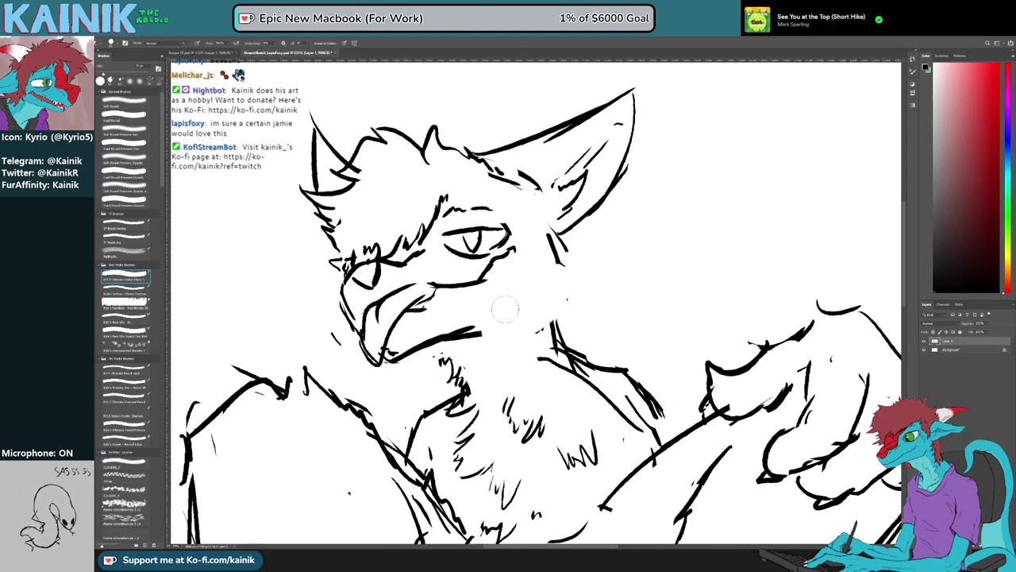
{"action": "mouse_move", "coordinate": [459, 330]}
{"action": "left_mouse_down"}
{"action": "mouse_move", "coordinate": [512, 313]}
{"action": "mouse_move", "coordinate": [564, 260]}
{"action": "left_mouse_up"}
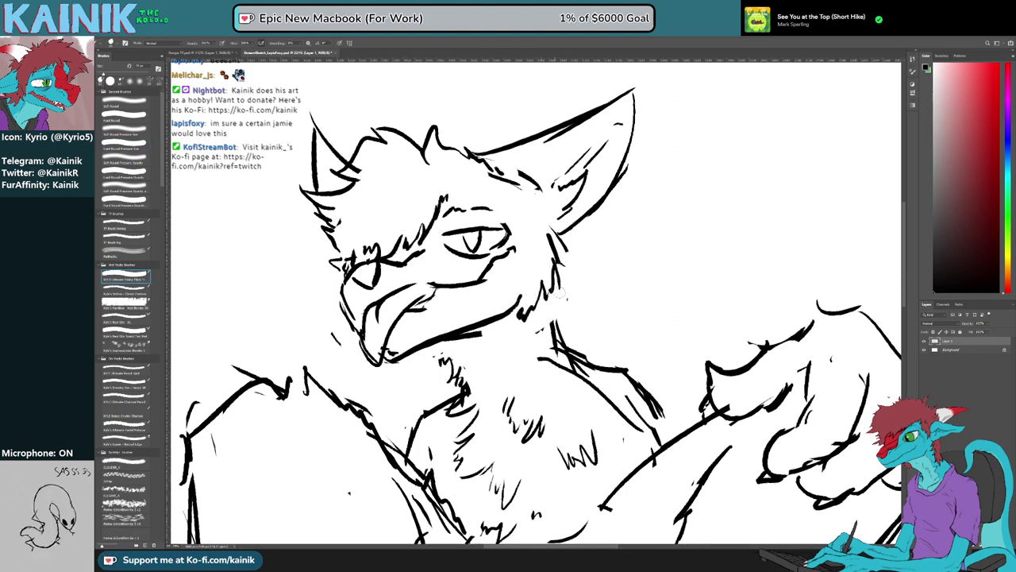
{"action": "mouse_move", "coordinate": [425, 350]}
{"action": "left_mouse_down"}
{"action": "mouse_move", "coordinate": [439, 362]}
{"action": "mouse_move", "coordinate": [517, 292]}
{"action": "left_mouse_up"}
{"action": "key", "text": "e"}
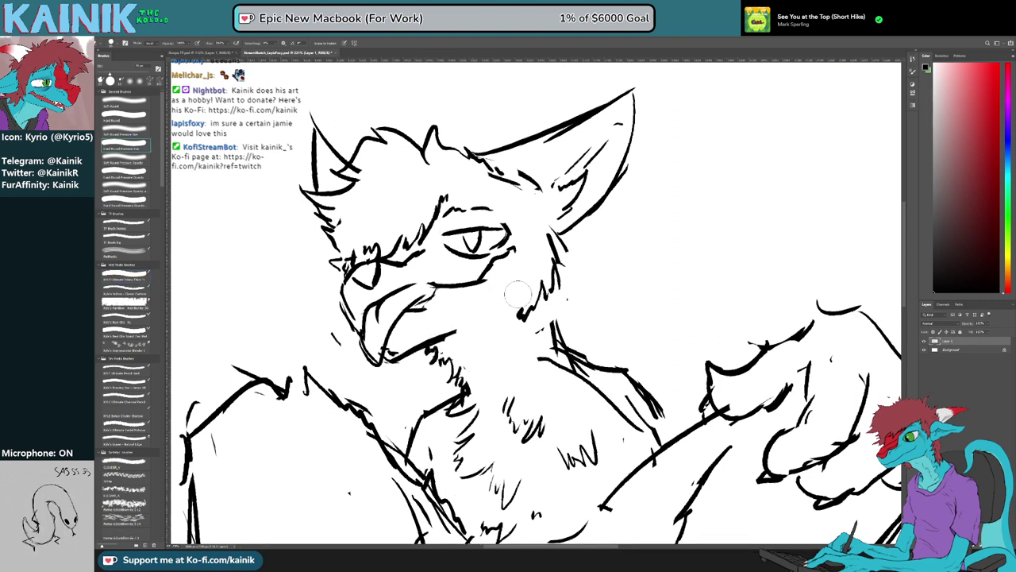
Refine the jaw's underside with short fur strokes and add tufts where the cheek meets the neck
{"action": "key", "text": "b"}
{"action": "left_click_drag", "start_coordinate": [460, 340], "coordinate": [491, 322]}
{"action": "key", "text": "e"}
{"action": "left_click_drag", "start_coordinate": [394, 361], "coordinate": [427, 344]}
{"action": "key", "text": "b"}
{"action": "key", "text": "e"}
{"action": "key", "text": "b"}
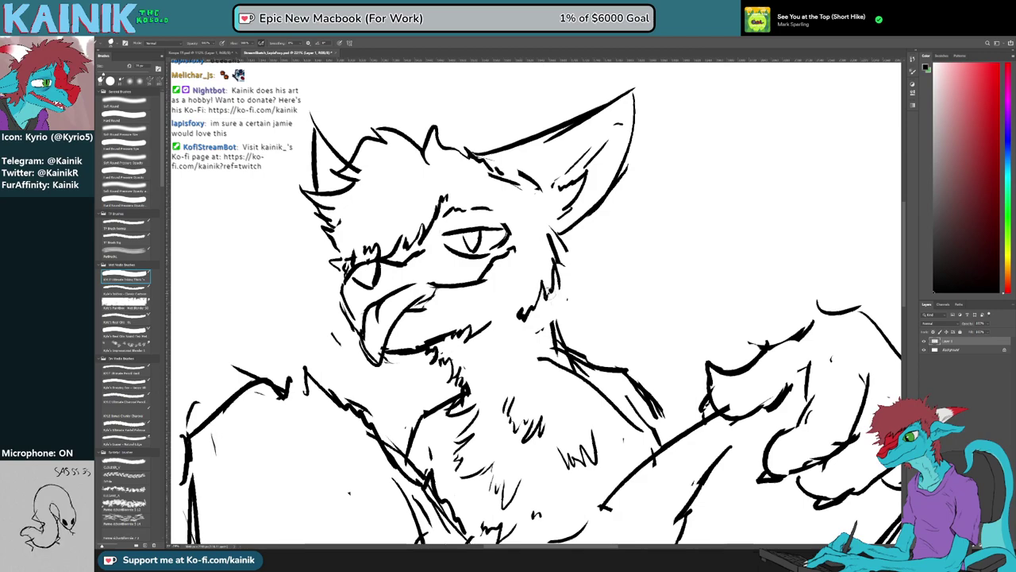
{"action": "left_click_drag", "start_coordinate": [556, 290], "coordinate": [547, 314]}
{"action": "left_click_drag", "start_coordinate": [556, 304], "coordinate": [548, 331]}
Add fur strokes to the neck below the cheek and draw the upper contour of the arm with the curled hand
{"action": "scroll", "coordinate": [563, 202], "scroll_direction": "down", "scroll_amount": 8}
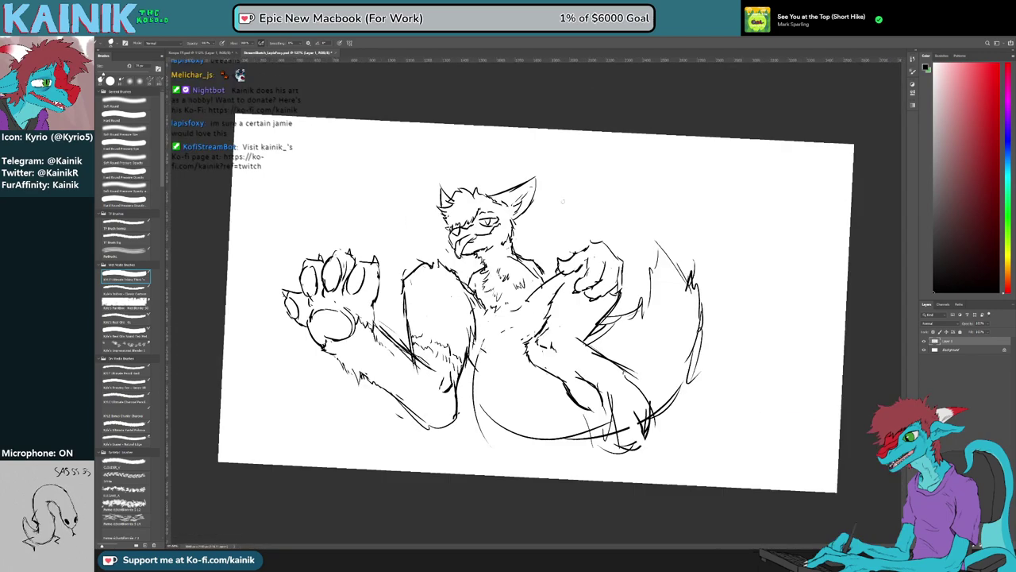
{"action": "scroll", "coordinate": [547, 242], "scroll_direction": "up", "scroll_amount": 3}
{"action": "key", "text": "r"}
{"action": "left_click_drag", "start_coordinate": [423, 295], "coordinate": [421, 301]}
{"action": "scroll", "coordinate": [422, 302], "scroll_direction": "up", "scroll_amount": 5}
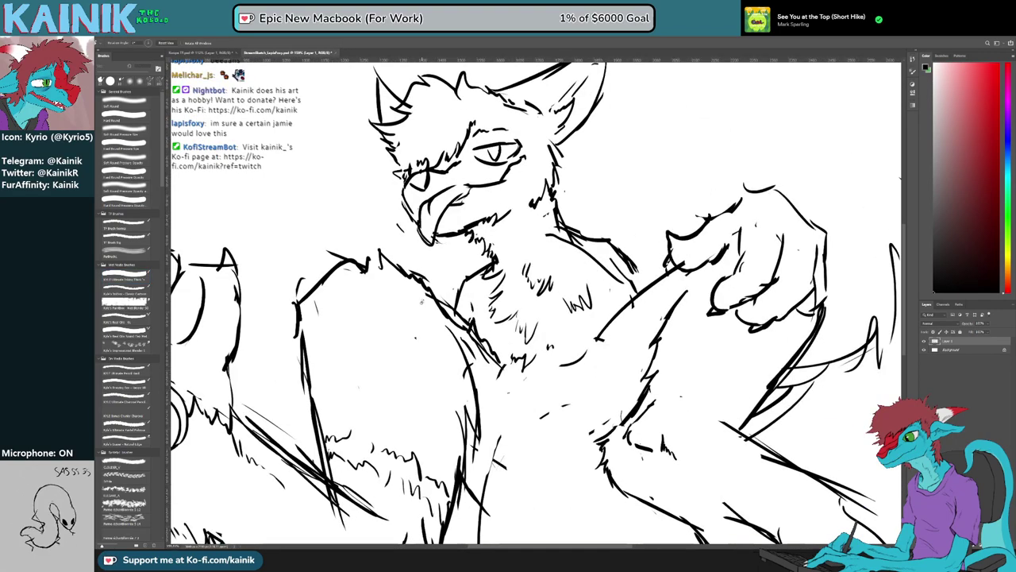
{"action": "key", "text": "b"}
{"action": "left_click_drag", "start_coordinate": [531, 207], "coordinate": [547, 231]}
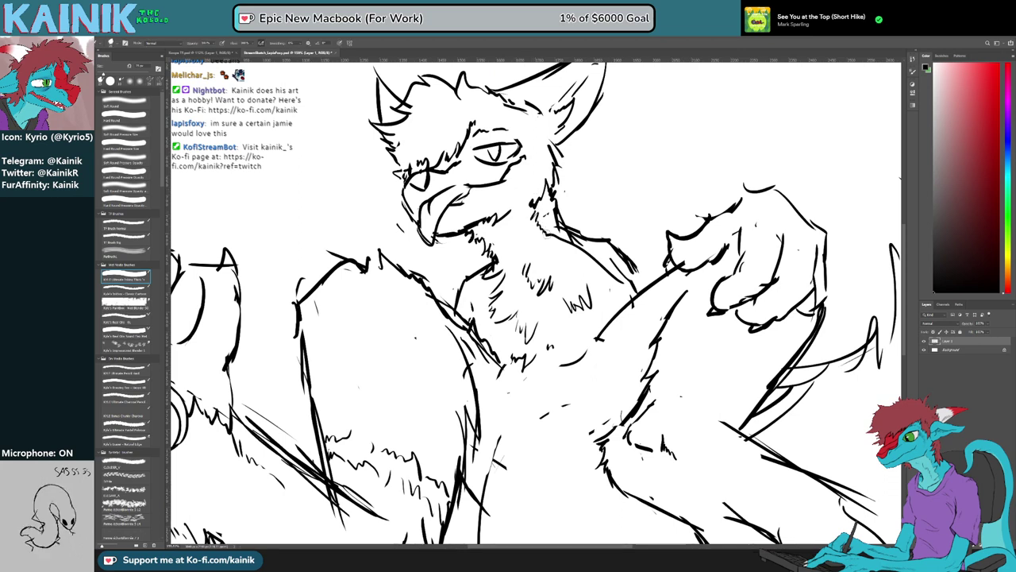
{"action": "mouse_move", "coordinate": [517, 166]}
{"action": "left_mouse_down"}
{"action": "mouse_move", "coordinate": [510, 172]}
{"action": "mouse_move", "coordinate": [523, 169]}
{"action": "mouse_move", "coordinate": [529, 184]}
{"action": "left_mouse_up"}
{"action": "left_click_drag", "start_coordinate": [716, 194], "coordinate": [601, 170]}
{"action": "left_click_drag", "start_coordinate": [556, 230], "coordinate": [510, 279]}
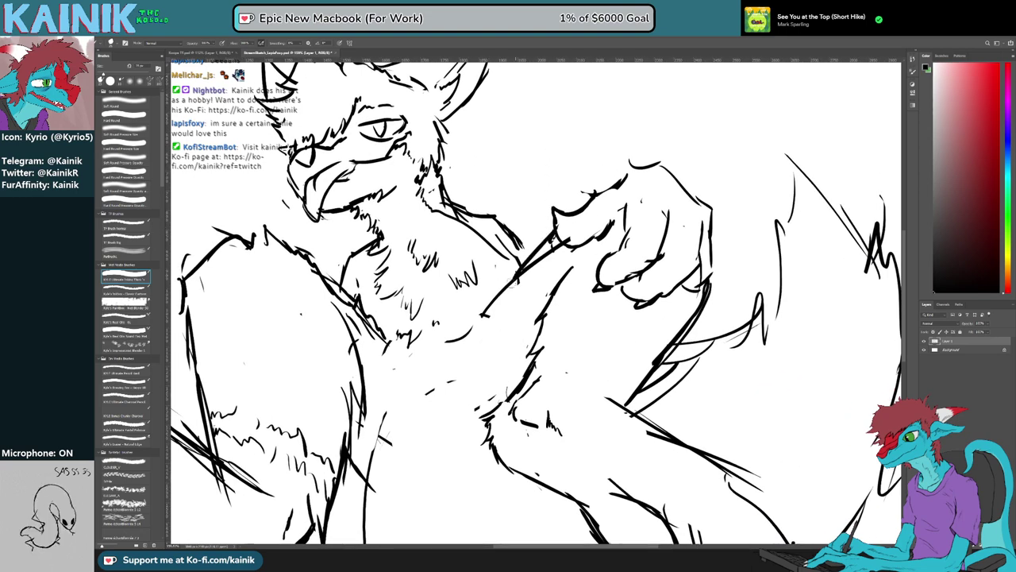
{"action": "left_click_drag", "start_coordinate": [847, 430], "coordinate": [733, 281]}
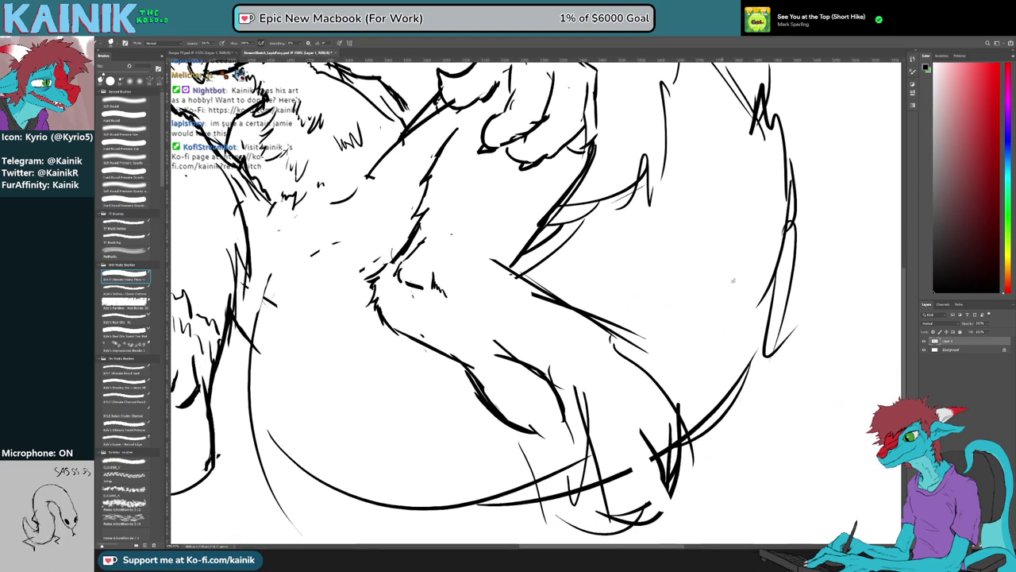
{"action": "key", "text": "r"}
{"action": "left_click_drag", "start_coordinate": [474, 467], "coordinate": [626, 525]}
{"action": "scroll", "coordinate": [713, 294], "scroll_direction": "down", "scroll_amount": 4}
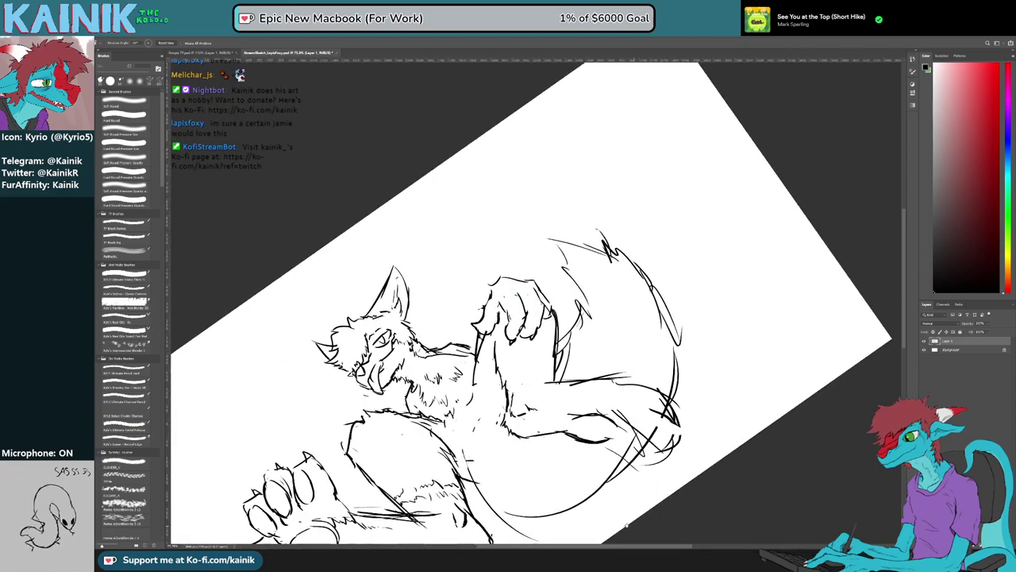
{"action": "left_click_drag", "start_coordinate": [576, 488], "coordinate": [513, 349]}
{"action": "left_click_drag", "start_coordinate": [444, 310], "coordinate": [429, 201]}
{"action": "key", "text": "b"}
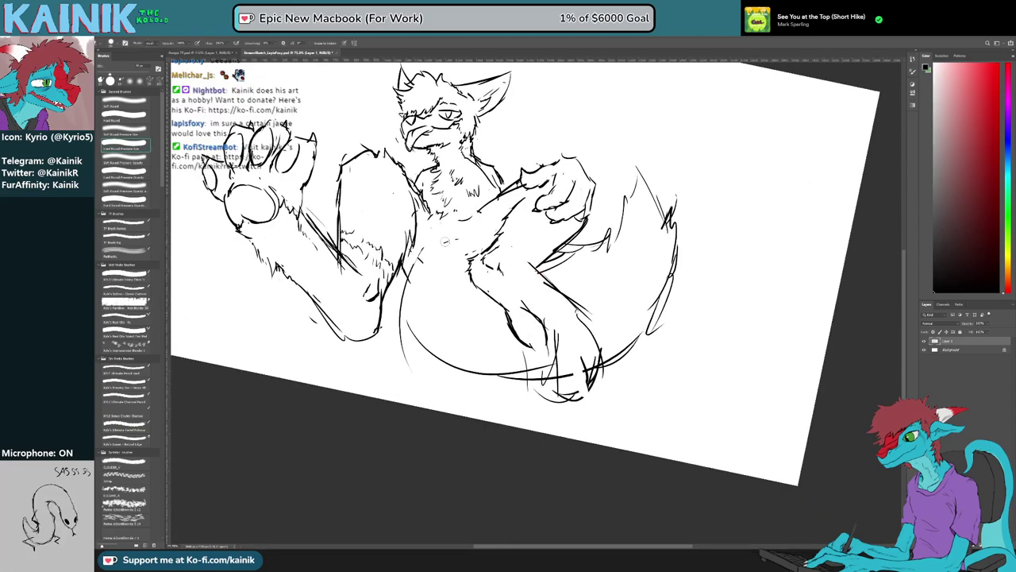
Replace the smooth tail contour beneath the raised leg's thigh with jagged fur strokes
{"action": "key", "text": "b"}
{"action": "key", "text": "e"}
{"action": "left_click_drag", "start_coordinate": [417, 261], "coordinate": [405, 360]}
{"action": "key", "text": "b"}
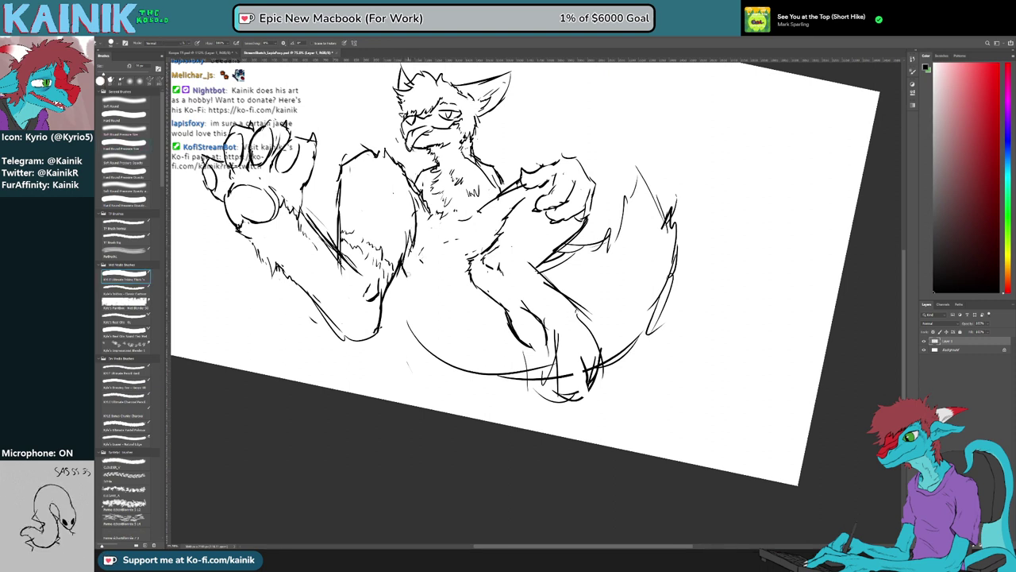
{"action": "left_click_drag", "start_coordinate": [408, 288], "coordinate": [399, 333]}
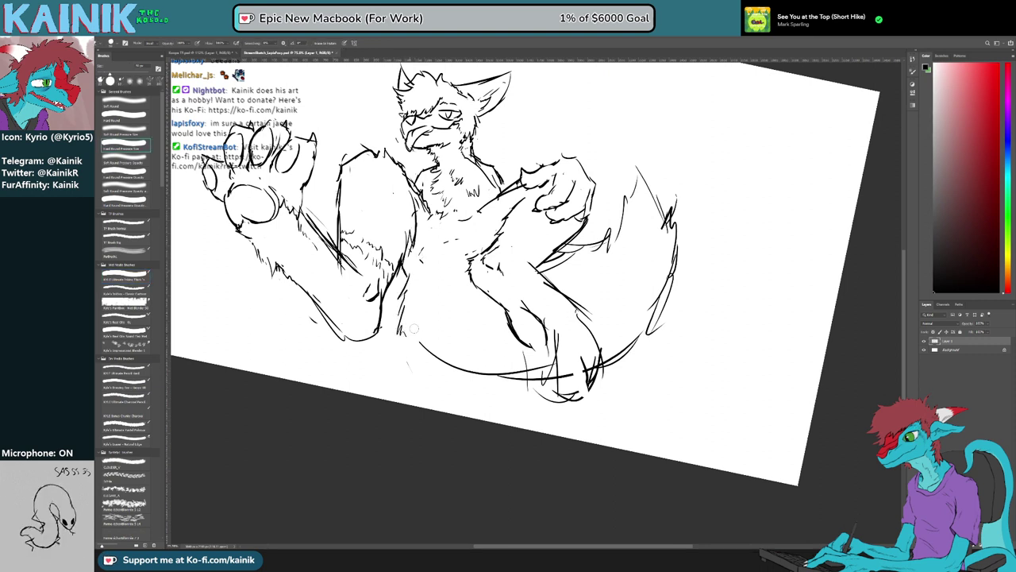
Erase the overlapping lines along the raised leg's shin and clean up its underside near the heel
{"action": "key", "text": "e"}
{"action": "mouse_move", "coordinate": [309, 228]}
{"action": "left_mouse_down"}
{"action": "mouse_move", "coordinate": [359, 273]}
{"action": "mouse_move", "coordinate": [342, 271]}
{"action": "left_mouse_up"}
{"action": "key", "text": "b"}
{"action": "key", "text": "e"}
{"action": "mouse_move", "coordinate": [343, 340]}
{"action": "left_mouse_down"}
{"action": "mouse_move", "coordinate": [322, 313]}
{"action": "mouse_move", "coordinate": [343, 335]}
{"action": "left_mouse_up"}
{"action": "key", "text": "b"}
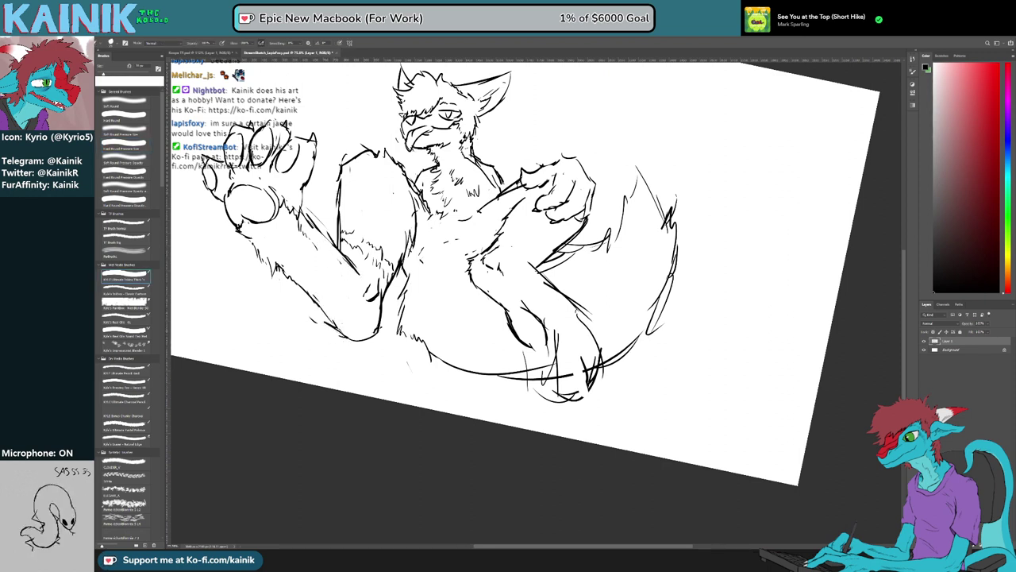
Add jagged fur tufts along the tail's lower edge and blend them into the long bottom curve
{"action": "mouse_move", "coordinate": [405, 331]}
{"action": "left_mouse_down"}
{"action": "mouse_move", "coordinate": [474, 379]}
{"action": "mouse_move", "coordinate": [454, 356]}
{"action": "left_mouse_up"}
{"action": "key", "text": "e"}
{"action": "key", "text": "b"}
{"action": "key", "text": "r"}
{"action": "key", "text": "e"}
{"action": "left_click_drag", "start_coordinate": [403, 289], "coordinate": [411, 323]}
{"action": "key", "text": "b"}
{"action": "key", "text": "r"}
{"action": "left_click_drag", "start_coordinate": [403, 372], "coordinate": [450, 423]}
Erase the stray marks on the belly and add short fur strokes at the bottom of the chest
{"action": "key", "text": "space"}
{"action": "left_click_drag", "start_coordinate": [374, 234], "coordinate": [436, 303]}
{"action": "key", "text": "e"}
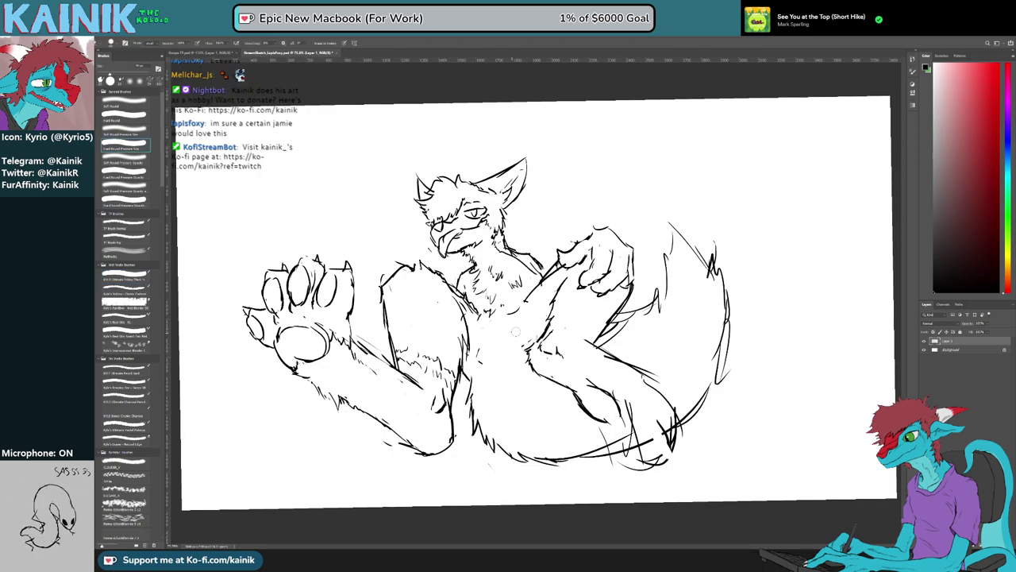
{"action": "key", "text": "b"}
{"action": "mouse_move", "coordinate": [482, 360]}
{"action": "left_mouse_down"}
{"action": "mouse_move", "coordinate": [486, 373]}
{"action": "mouse_move", "coordinate": [484, 362]}
{"action": "mouse_move", "coordinate": [478, 368]}
{"action": "mouse_move", "coordinate": [504, 355]}
{"action": "left_mouse_up"}
{"action": "key", "text": "e"}
{"action": "key", "text": "b"}
{"action": "key", "text": "e"}
{"action": "key", "text": "b"}
{"action": "key", "text": "e"}
{"action": "key", "text": "b"}
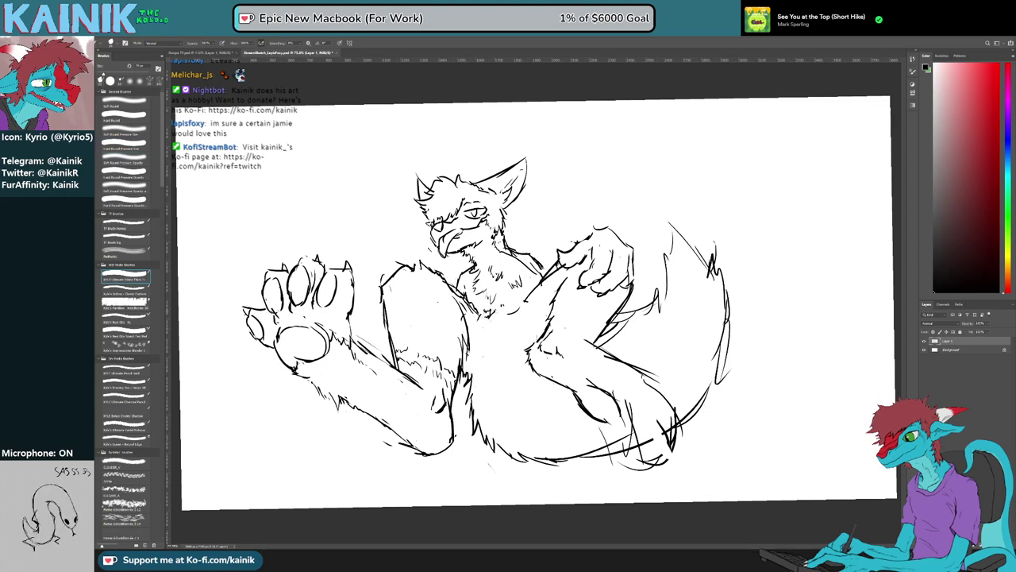
{"action": "key", "text": "e"}
{"action": "key", "text": "b"}
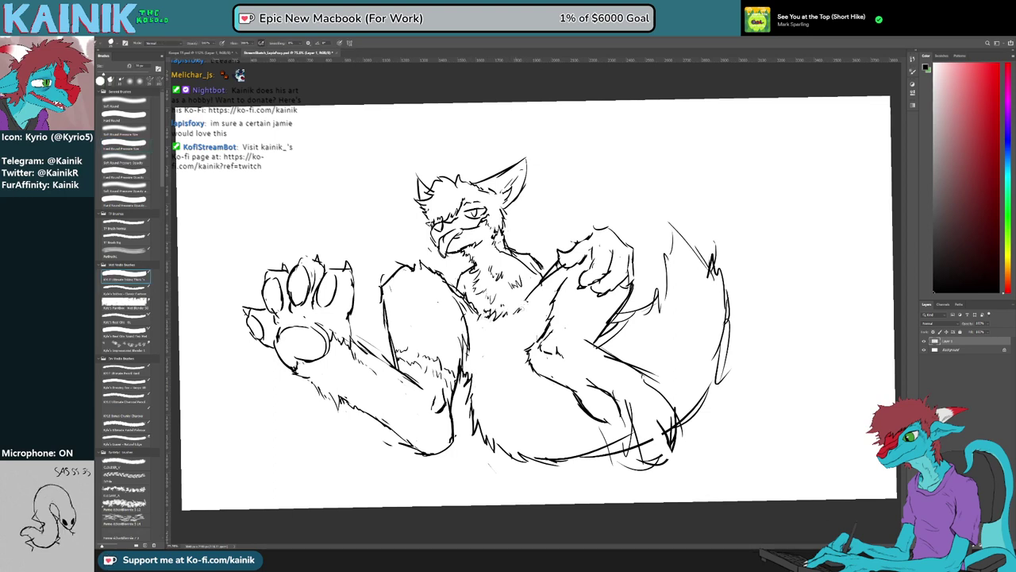
Replace the long line between the chest and the curled hand with a shorter furry contour
{"action": "key", "text": "e"}
{"action": "key", "text": "b"}
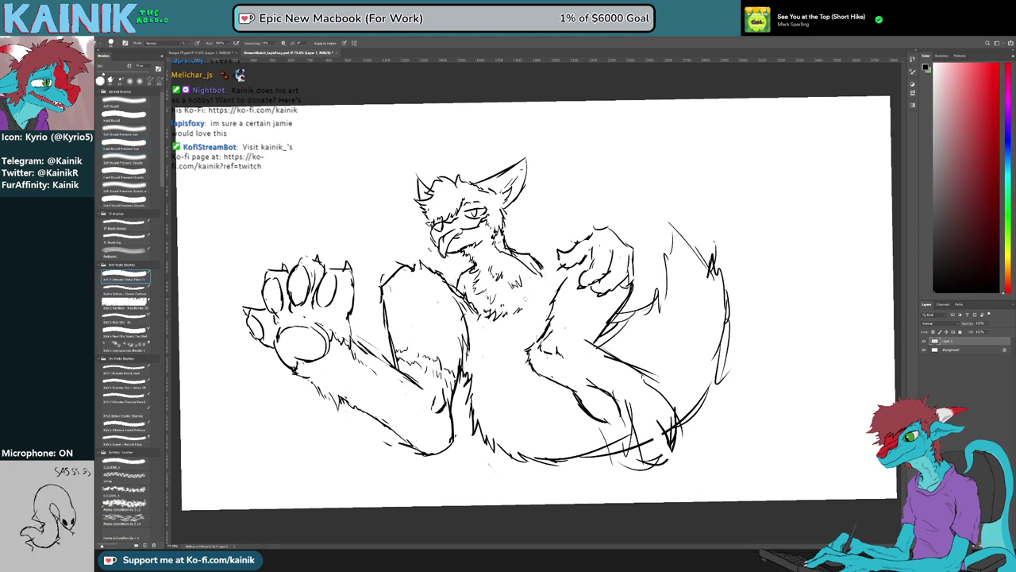
{"action": "key", "text": "e"}
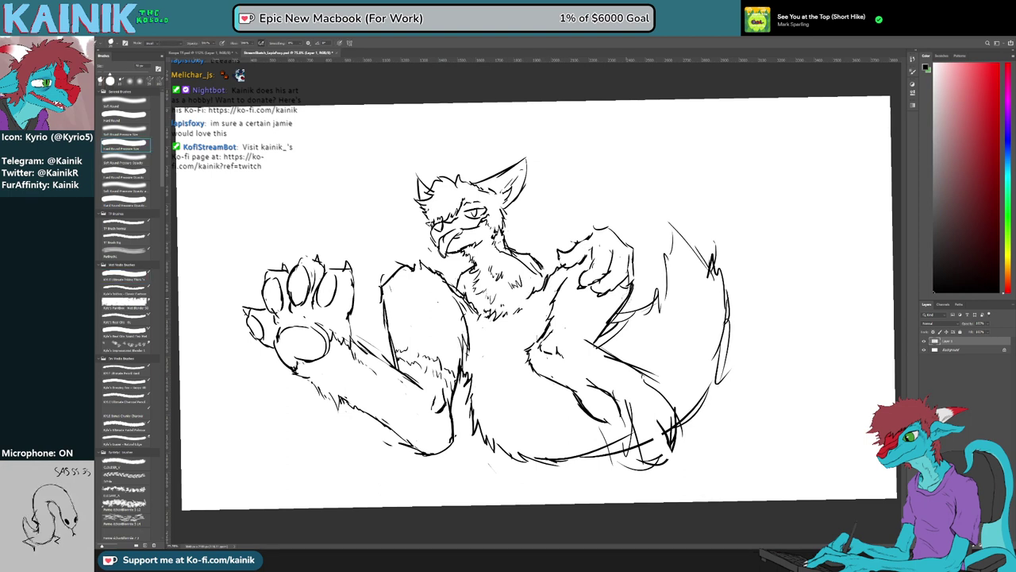
Erase the straight contour below the curled hand and redraw that limb's underside with furry strokes
{"action": "mouse_move", "coordinate": [631, 292]}
{"action": "left_mouse_down"}
{"action": "mouse_move", "coordinate": [599, 338]}
{"action": "mouse_move", "coordinate": [630, 301]}
{"action": "left_mouse_up"}
{"action": "key", "text": "b"}
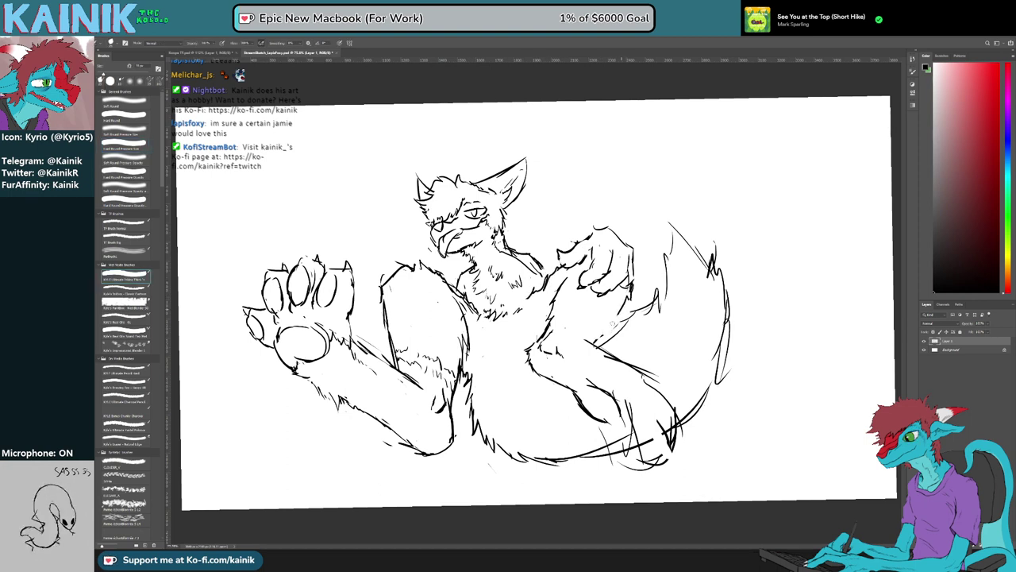
{"action": "key", "text": "r"}
{"action": "mouse_move", "coordinate": [635, 365]}
{"action": "left_mouse_down"}
{"action": "mouse_move", "coordinate": [653, 299]}
{"action": "mouse_move", "coordinate": [681, 302]}
{"action": "left_mouse_up"}
{"action": "key", "text": "e"}
{"action": "key", "text": "b"}
{"action": "mouse_move", "coordinate": [597, 318]}
{"action": "left_mouse_down"}
{"action": "mouse_move", "coordinate": [671, 304]}
{"action": "mouse_move", "coordinate": [641, 371]}
{"action": "mouse_move", "coordinate": [653, 443]}
{"action": "mouse_move", "coordinate": [675, 414]}
{"action": "mouse_move", "coordinate": [687, 433]}
{"action": "mouse_move", "coordinate": [629, 450]}
{"action": "left_mouse_up"}
Erase the rough foot scribbles on the lowered leg and clear the tail lines that cross it
{"action": "key", "text": "r"}
{"action": "key", "text": "e"}
{"action": "key", "text": "r"}
{"action": "mouse_move", "coordinate": [689, 407]}
{"action": "left_mouse_down"}
{"action": "mouse_move", "coordinate": [755, 301]}
{"action": "mouse_move", "coordinate": [703, 181]}
{"action": "mouse_move", "coordinate": [606, 236]}
{"action": "left_mouse_up"}
{"action": "key", "text": "space"}
{"action": "key", "text": "e"}
{"action": "left_click_drag", "start_coordinate": [527, 322], "coordinate": [572, 302]}
{"action": "key", "text": "b"}
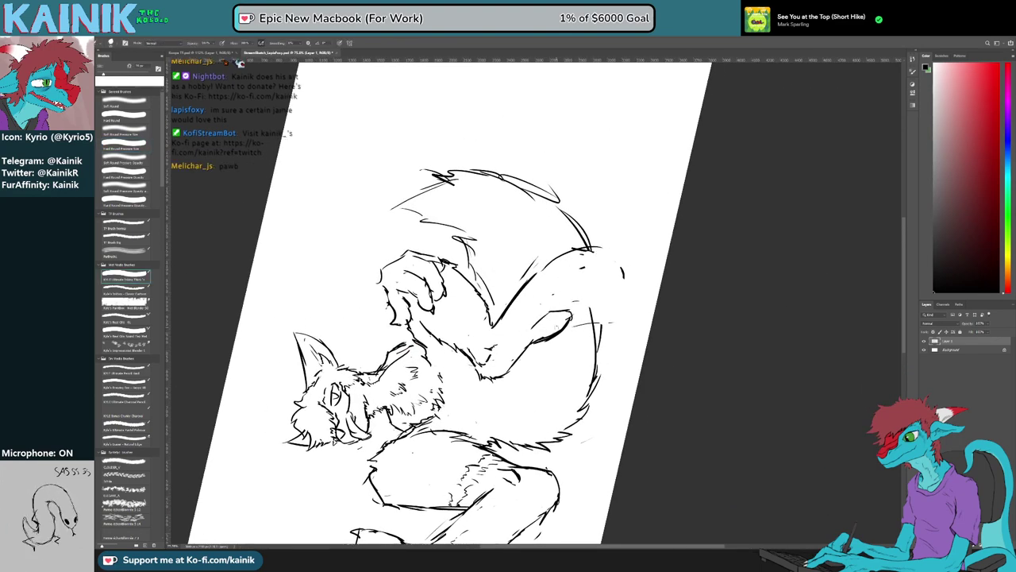
Redraw the lowered leg's upper contour and close it with a rounded first toe
{"action": "key", "text": "b"}
{"action": "key", "text": "e"}
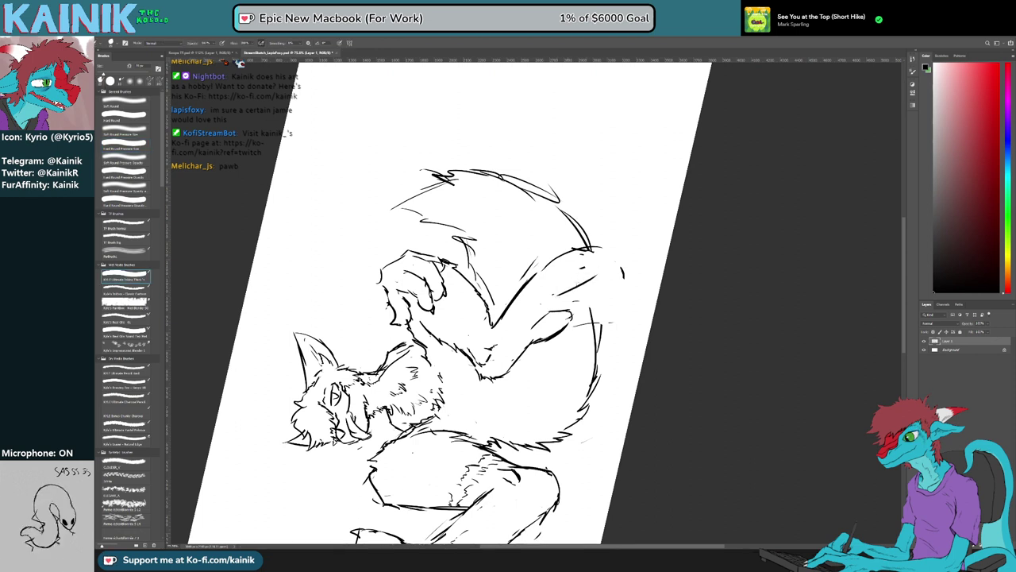
{"action": "key", "text": "b"}
{"action": "key", "text": "e"}
{"action": "key", "text": "b"}
{"action": "left_click_drag", "start_coordinate": [541, 269], "coordinate": [572, 248]}
{"action": "key", "text": "b"}
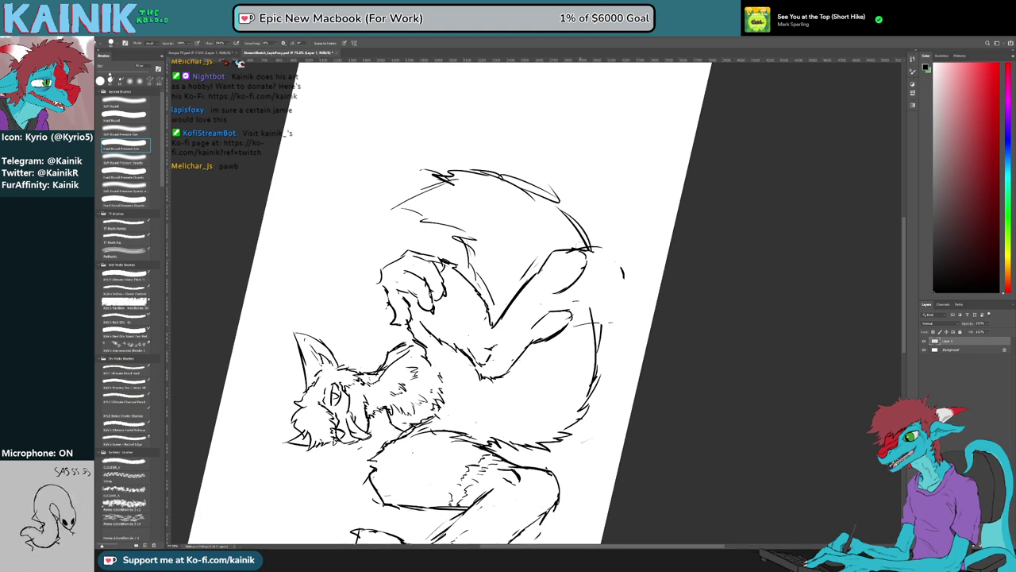
Erase the stray mark beside the lowered foot and draw its middle toes
{"action": "left_click_drag", "start_coordinate": [622, 275], "coordinate": [608, 266]}
{"action": "key", "text": "b"}
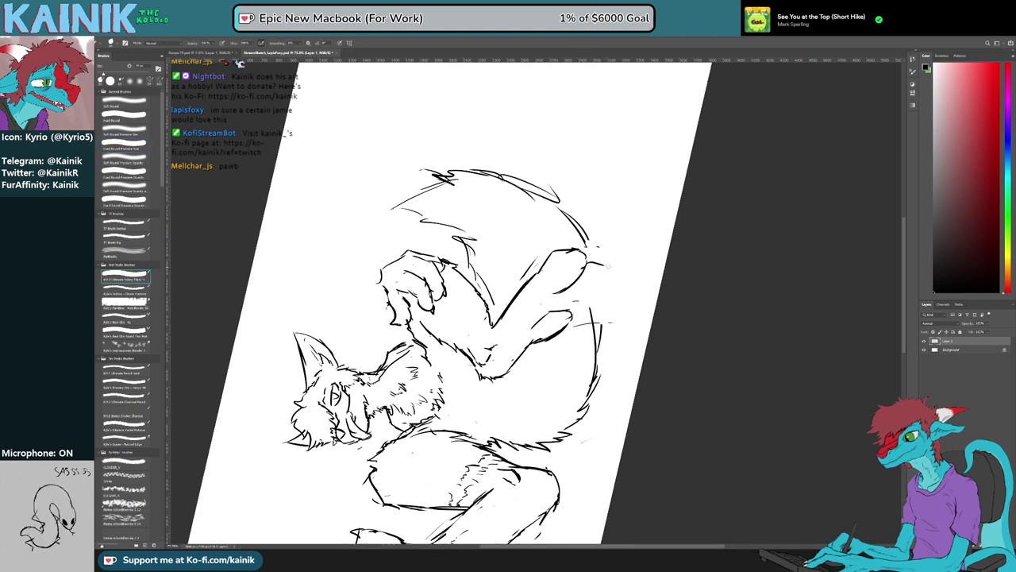
{"action": "mouse_move", "coordinate": [573, 300]}
{"action": "left_mouse_down"}
{"action": "mouse_move", "coordinate": [598, 301]}
{"action": "mouse_move", "coordinate": [538, 341]}
{"action": "mouse_move", "coordinate": [534, 333]}
{"action": "left_mouse_up"}
{"action": "key", "text": "r"}
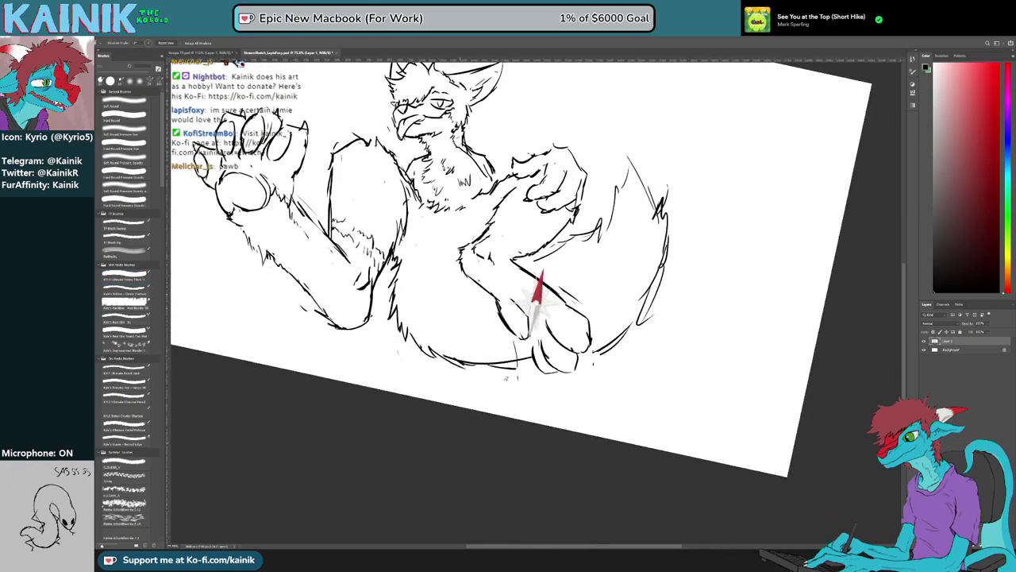
{"action": "key", "text": "e"}
{"action": "key", "text": "b"}
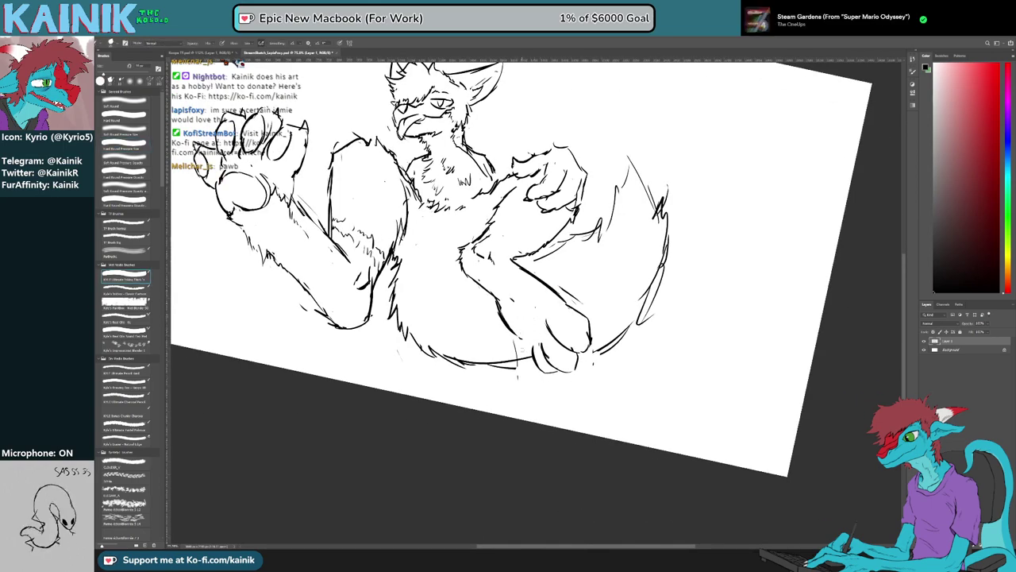
{"action": "mouse_move", "coordinate": [516, 345]}
{"action": "left_mouse_down"}
{"action": "mouse_move", "coordinate": [508, 362]}
{"action": "mouse_move", "coordinate": [587, 355]}
{"action": "mouse_move", "coordinate": [571, 211]}
{"action": "mouse_move", "coordinate": [516, 216]}
{"action": "left_mouse_up"}
Draw the outer toe of the lowered foot and trim the tail line around it
{"action": "key", "text": "r"}
{"action": "key", "text": "e"}
{"action": "key", "text": "b"}
{"action": "key", "text": "r"}
{"action": "key", "text": "e"}
{"action": "mouse_move", "coordinate": [558, 242]}
{"action": "left_mouse_down"}
{"action": "mouse_move", "coordinate": [569, 248]}
{"action": "mouse_move", "coordinate": [565, 263]}
{"action": "mouse_move", "coordinate": [550, 234]}
{"action": "mouse_move", "coordinate": [548, 246]}
{"action": "mouse_move", "coordinate": [553, 233]}
{"action": "mouse_move", "coordinate": [598, 289]}
{"action": "mouse_move", "coordinate": [512, 363]}
{"action": "mouse_move", "coordinate": [594, 355]}
{"action": "mouse_move", "coordinate": [524, 364]}
{"action": "mouse_move", "coordinate": [571, 235]}
{"action": "left_mouse_up"}
{"action": "key", "text": "b"}
{"action": "key", "text": "e"}
{"action": "key", "text": "b"}
Refine the toe shapes and the lower contour of the lowered foot with alternating erasing and brush strokes
{"action": "key", "text": "r"}
{"action": "key", "text": "e"}
{"action": "key", "text": "b"}
{"action": "key", "text": "r"}
{"action": "key", "text": "e"}
{"action": "left_click", "coordinate": [124, 277]}
{"action": "key", "text": "r"}
{"action": "key", "text": "b"}
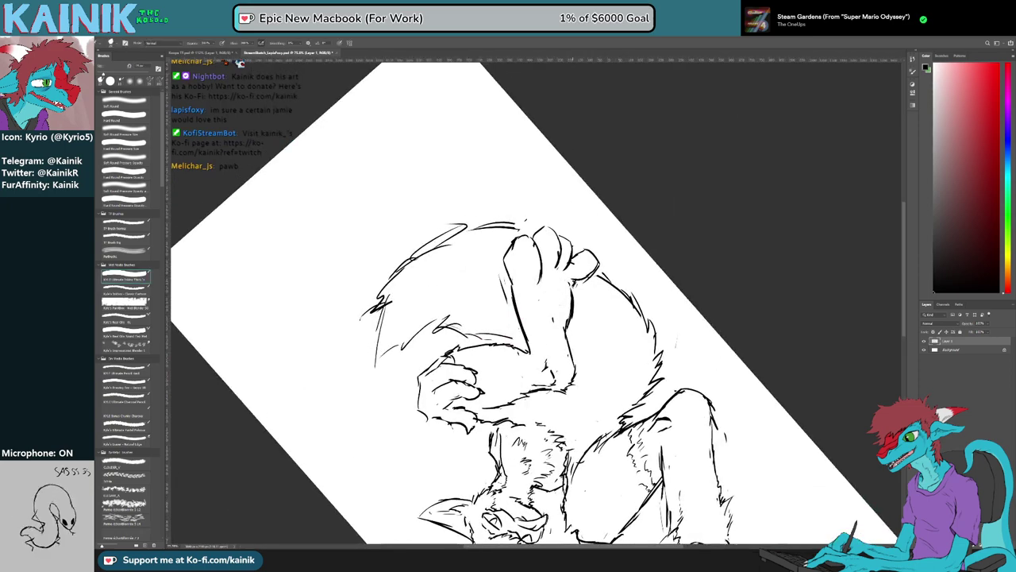
Clean up the leftover sketch marks around the lowered leg and foot
{"action": "key", "text": "r"}
{"action": "left_click_drag", "start_coordinate": [632, 326], "coordinate": [452, 353]}
{"action": "key", "text": "e"}
{"action": "left_click_drag", "start_coordinate": [514, 367], "coordinate": [564, 410]}
{"action": "key", "text": "r"}
{"action": "key", "text": "Escape"}
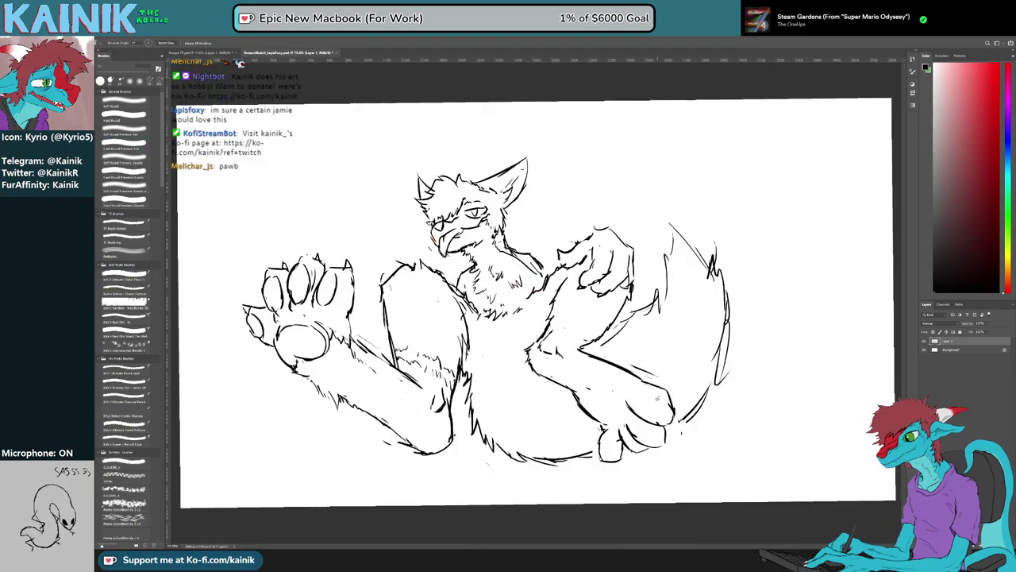
Draw the large oval main pad on the sole of the lowered foot
{"action": "mouse_move", "coordinate": [658, 399]}
{"action": "left_mouse_down"}
{"action": "mouse_move", "coordinate": [646, 246]}
{"action": "mouse_move", "coordinate": [561, 268]}
{"action": "left_mouse_up"}
{"action": "key", "text": "b"}
{"action": "mouse_move", "coordinate": [537, 335]}
{"action": "left_mouse_down"}
{"action": "mouse_move", "coordinate": [543, 320]}
{"action": "mouse_move", "coordinate": [534, 331]}
{"action": "mouse_move", "coordinate": [578, 320]}
{"action": "left_mouse_up"}
{"action": "key", "text": "e"}
{"action": "key", "text": "b"}
{"action": "key", "text": "r"}
{"action": "mouse_move", "coordinate": [560, 354]}
{"action": "left_mouse_down"}
{"action": "mouse_move", "coordinate": [589, 326]}
{"action": "mouse_move", "coordinate": [578, 296]}
{"action": "mouse_move", "coordinate": [569, 319]}
{"action": "mouse_move", "coordinate": [579, 292]}
{"action": "left_mouse_up"}
{"action": "key", "text": "e"}
{"action": "key", "text": "b"}
Refine the main pad's outline and reshape the neighbouring toes of the lowered foot
{"action": "key", "text": "r"}
{"action": "mouse_move", "coordinate": [617, 351]}
{"action": "left_mouse_down"}
{"action": "mouse_move", "coordinate": [435, 322]}
{"action": "mouse_move", "coordinate": [441, 340]}
{"action": "left_mouse_up"}
{"action": "key", "text": "b"}
{"action": "mouse_move", "coordinate": [513, 341]}
{"action": "left_mouse_down"}
{"action": "mouse_move", "coordinate": [518, 349]}
{"action": "mouse_move", "coordinate": [604, 343]}
{"action": "mouse_move", "coordinate": [611, 324]}
{"action": "left_mouse_up"}
{"action": "key", "text": "r"}
{"action": "key", "text": "e"}
{"action": "mouse_move", "coordinate": [512, 310]}
{"action": "left_mouse_down"}
{"action": "mouse_move", "coordinate": [541, 276]}
{"action": "mouse_move", "coordinate": [512, 310]}
{"action": "mouse_move", "coordinate": [531, 280]}
{"action": "left_mouse_up"}
{"action": "key", "text": "b"}
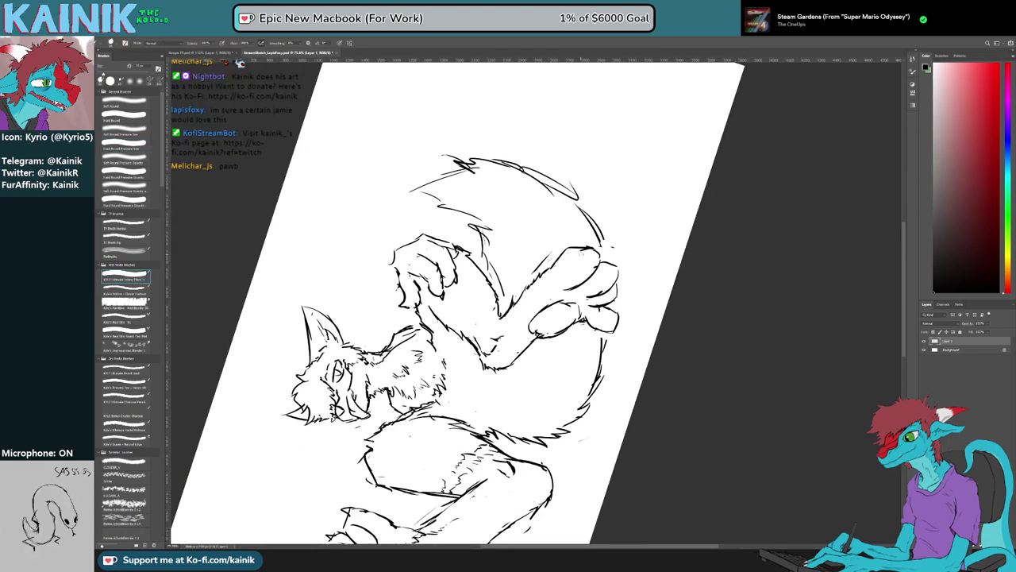
Draw oval toe pads and small pointed claws on the toes of the lowered foot
{"action": "left_click_drag", "start_coordinate": [594, 258], "coordinate": [567, 286]}
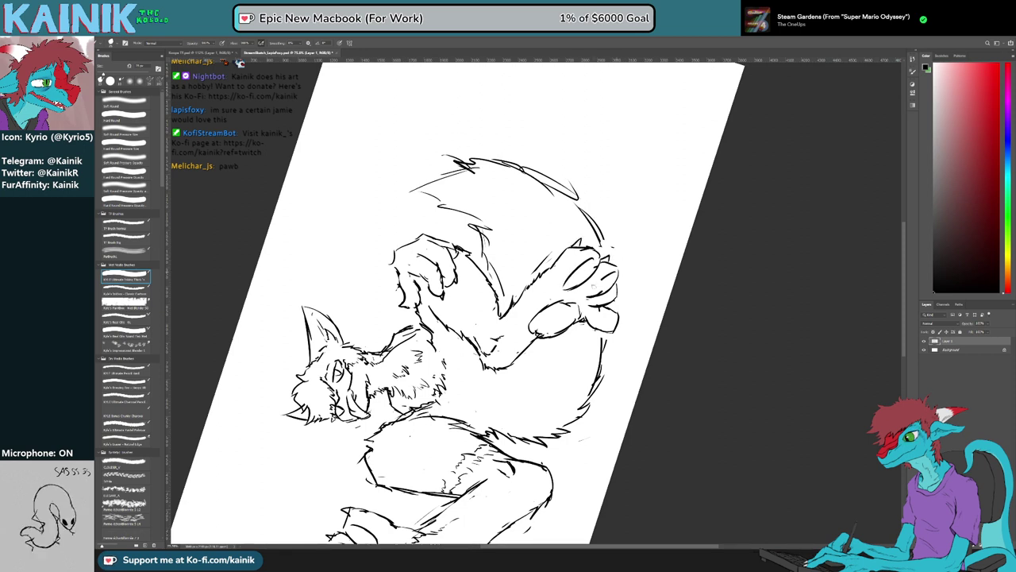
{"action": "key", "text": "e"}
{"action": "mouse_move", "coordinate": [599, 281]}
{"action": "left_mouse_down"}
{"action": "mouse_move", "coordinate": [589, 297]}
{"action": "mouse_move", "coordinate": [610, 301]}
{"action": "mouse_move", "coordinate": [623, 284]}
{"action": "left_mouse_up"}
{"action": "key", "text": "b"}
{"action": "key", "text": "r"}
{"action": "mouse_move", "coordinate": [673, 306]}
{"action": "left_mouse_down"}
{"action": "mouse_move", "coordinate": [667, 264]}
{"action": "mouse_move", "coordinate": [618, 196]}
{"action": "left_mouse_up"}
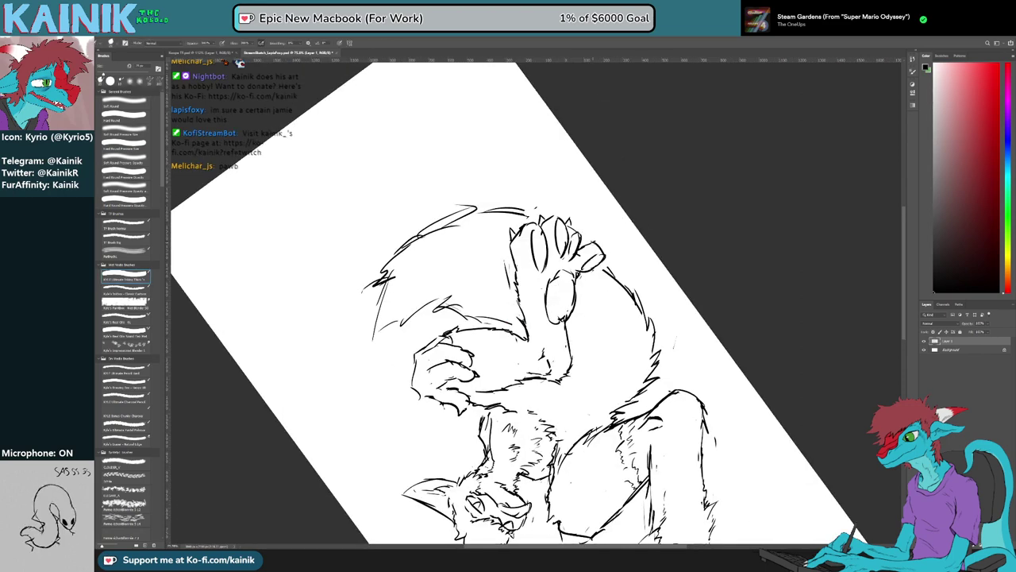
Add fur strokes along the underside of the limb below the curled hand and rework the adjoining inner tail edge
{"action": "key", "text": "r"}
{"action": "left_click_drag", "start_coordinate": [660, 274], "coordinate": [515, 397]}
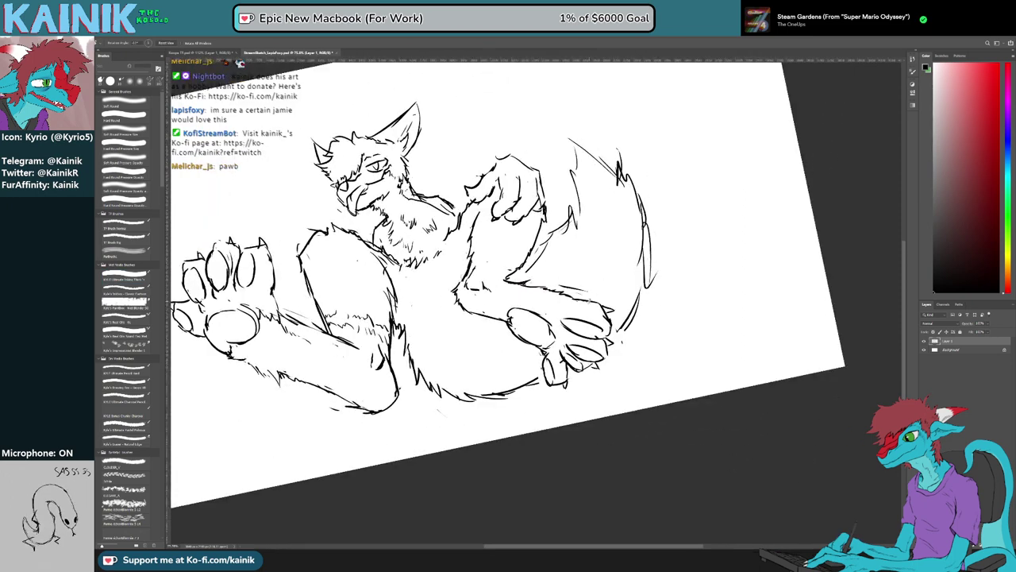
{"action": "key", "text": "e"}
{"action": "key", "text": "b"}
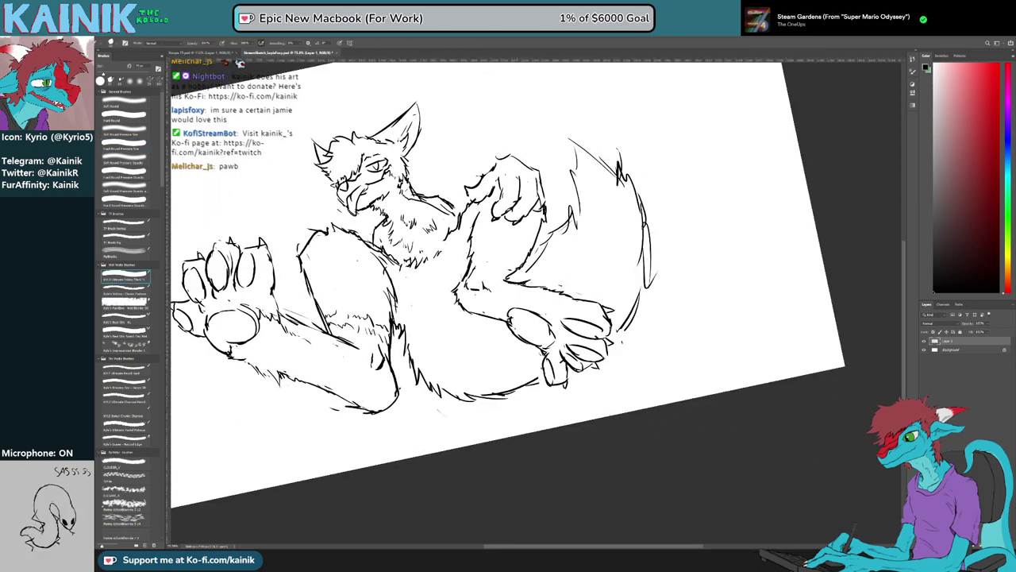
{"action": "key", "text": "e"}
{"action": "left_click_drag", "start_coordinate": [560, 230], "coordinate": [540, 259]}
{"action": "mouse_move", "coordinate": [568, 210]}
{"action": "left_mouse_down"}
{"action": "mouse_move", "coordinate": [570, 229]}
{"action": "mouse_move", "coordinate": [547, 253]}
{"action": "left_mouse_up"}
{"action": "key", "text": "b"}
{"action": "mouse_move", "coordinate": [558, 238]}
{"action": "left_mouse_down"}
{"action": "mouse_move", "coordinate": [553, 247]}
{"action": "mouse_move", "coordinate": [579, 233]}
{"action": "left_mouse_up"}
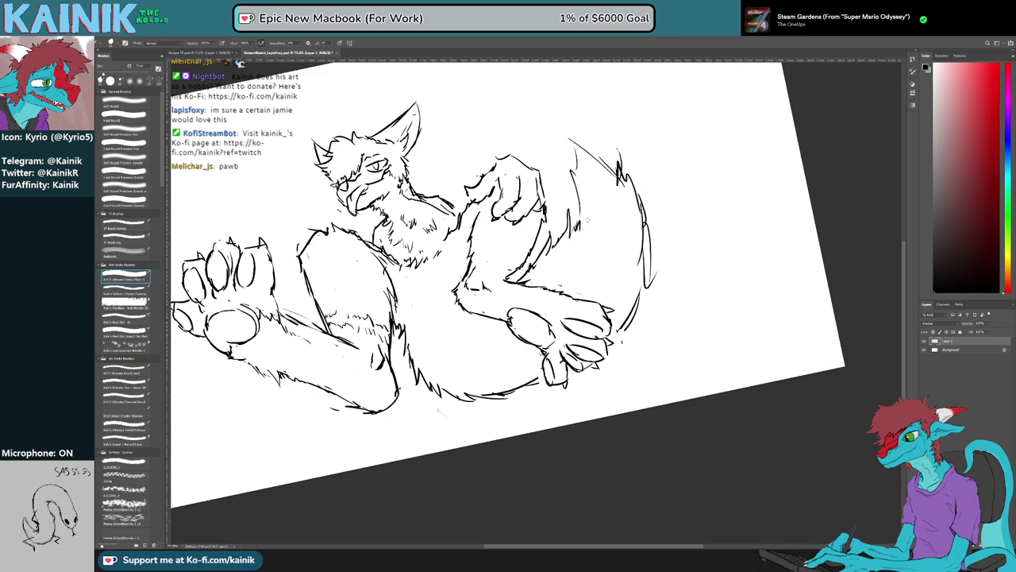
Redraw the tail's inner edge with jagged fur tufts leading up to the tip
{"action": "key", "text": "r"}
{"action": "mouse_move", "coordinate": [641, 229]}
{"action": "left_mouse_down"}
{"action": "mouse_move", "coordinate": [664, 238]}
{"action": "mouse_move", "coordinate": [669, 281]}
{"action": "left_mouse_up"}
{"action": "key", "text": "e"}
{"action": "mouse_move", "coordinate": [577, 268]}
{"action": "left_mouse_down"}
{"action": "mouse_move", "coordinate": [602, 212]}
{"action": "mouse_move", "coordinate": [586, 255]}
{"action": "mouse_move", "coordinate": [587, 224]}
{"action": "mouse_move", "coordinate": [595, 237]}
{"action": "left_mouse_up"}
{"action": "key", "text": "b"}
{"action": "left_click_drag", "start_coordinate": [595, 236], "coordinate": [598, 212]}
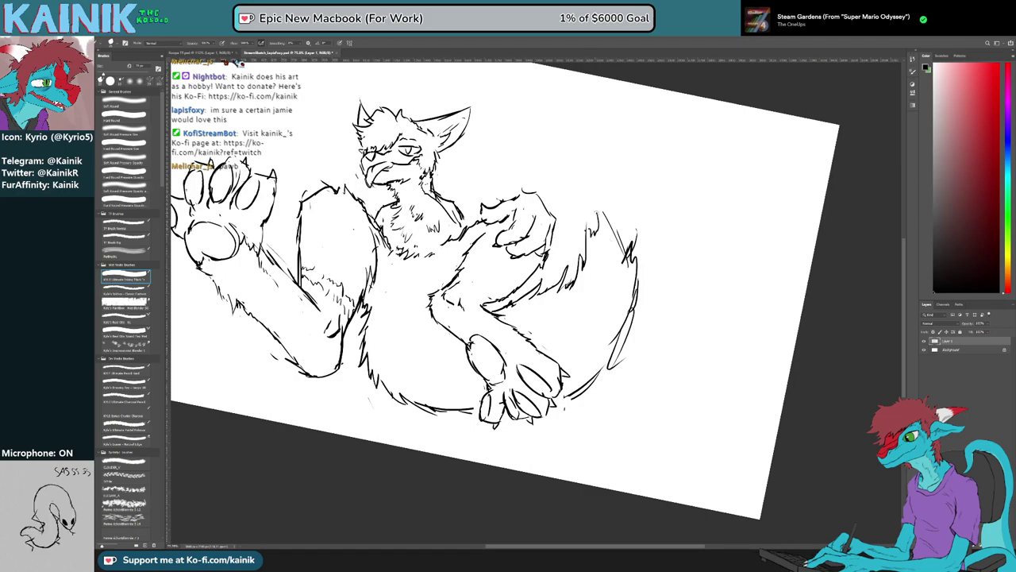
Shape the tail tip into a furry point and erase the rough lines beside it
{"action": "key", "text": "r"}
{"action": "mouse_move", "coordinate": [674, 242]}
{"action": "left_mouse_down"}
{"action": "mouse_move", "coordinate": [495, 166]}
{"action": "mouse_move", "coordinate": [458, 181]}
{"action": "left_mouse_up"}
{"action": "key", "text": "e"}
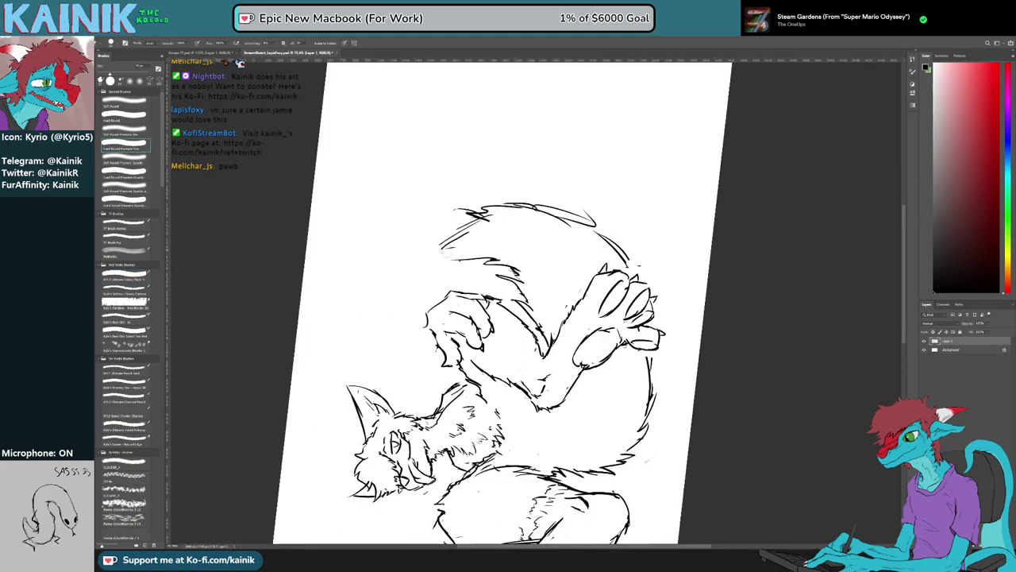
{"action": "key", "text": "r"}
{"action": "mouse_move", "coordinate": [452, 256]}
{"action": "left_mouse_down"}
{"action": "mouse_move", "coordinate": [516, 224]}
{"action": "mouse_move", "coordinate": [604, 267]}
{"action": "left_mouse_up"}
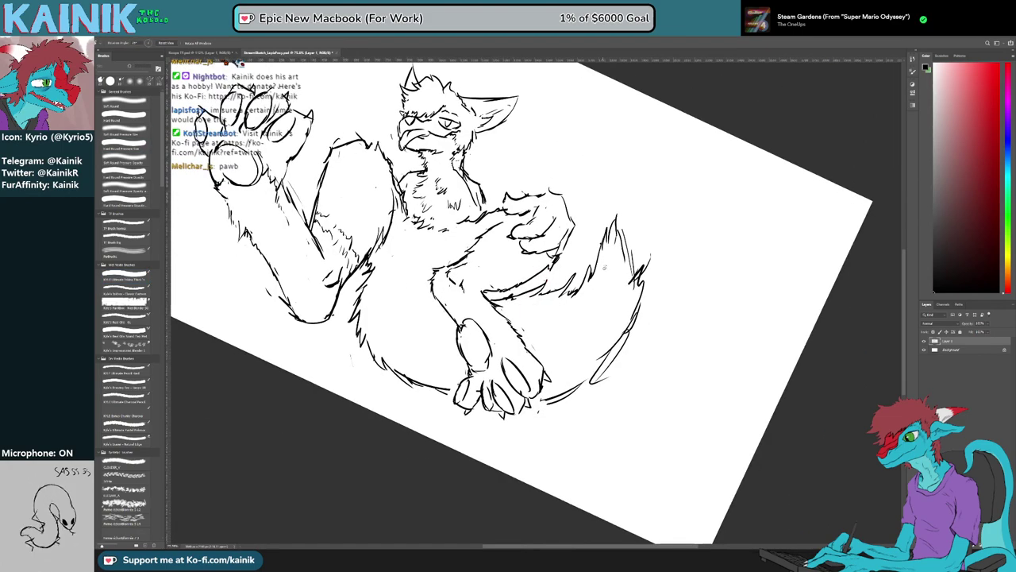
{"action": "key", "text": "e"}
{"action": "mouse_move", "coordinate": [623, 232]}
{"action": "left_mouse_down"}
{"action": "mouse_move", "coordinate": [628, 278]}
{"action": "mouse_move", "coordinate": [641, 274]}
{"action": "mouse_move", "coordinate": [633, 247]}
{"action": "left_mouse_up"}
Add pointed fur tufts from the tail tip down to its outer edge
{"action": "key", "text": "b"}
{"action": "key", "text": "r"}
{"action": "left_click_drag", "start_coordinate": [671, 283], "coordinate": [662, 249]}
{"action": "key", "text": "e"}
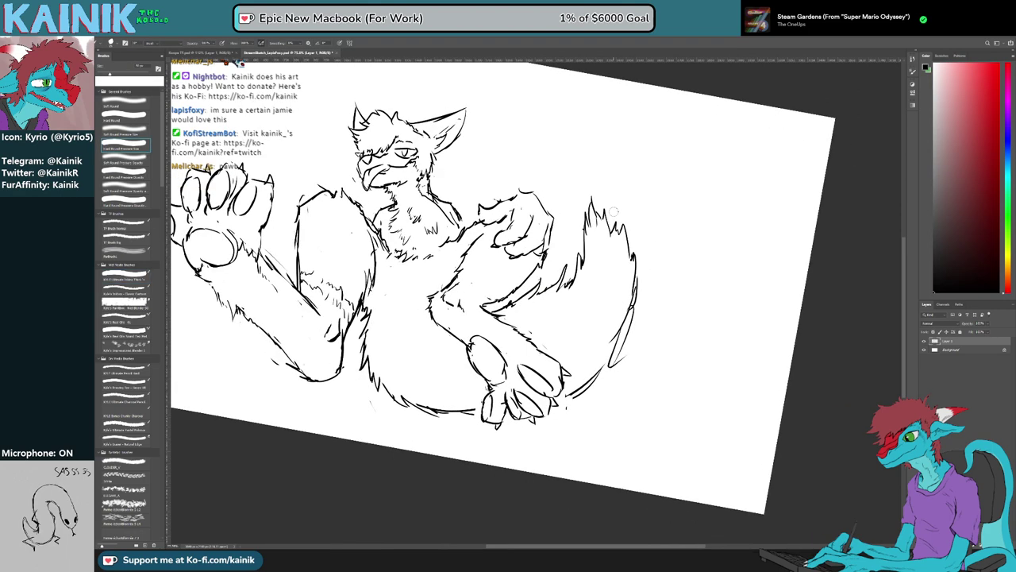
{"action": "mouse_move", "coordinate": [620, 223]}
{"action": "left_mouse_down"}
{"action": "mouse_move", "coordinate": [627, 249]}
{"action": "mouse_move", "coordinate": [616, 236]}
{"action": "left_mouse_up"}
{"action": "key", "text": "b"}
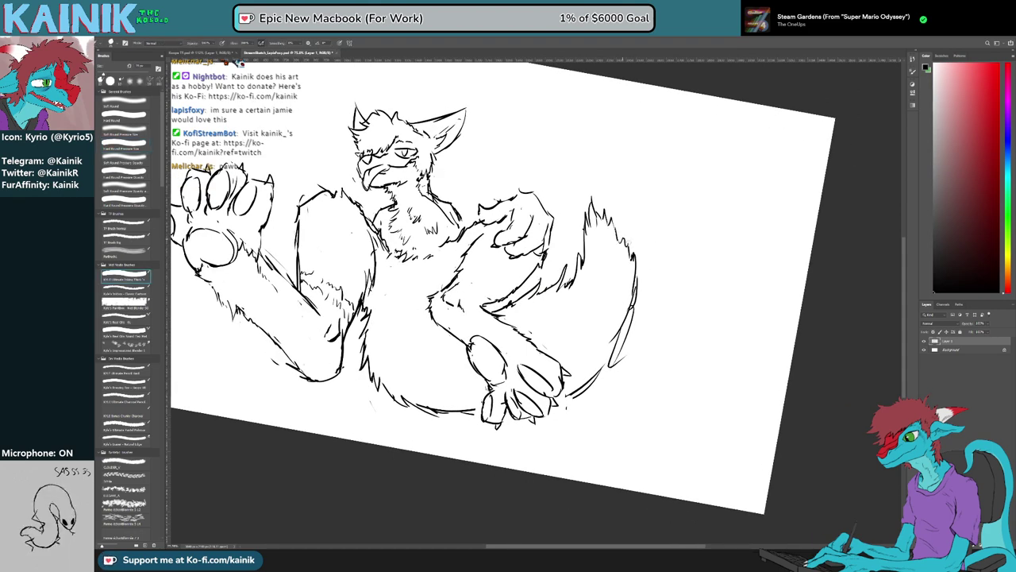
Erase the tail's sketchy outer edge and redraw it as a wider curve with a sharper tip
{"action": "key", "text": "e"}
{"action": "left_click_drag", "start_coordinate": [636, 274], "coordinate": [611, 365]}
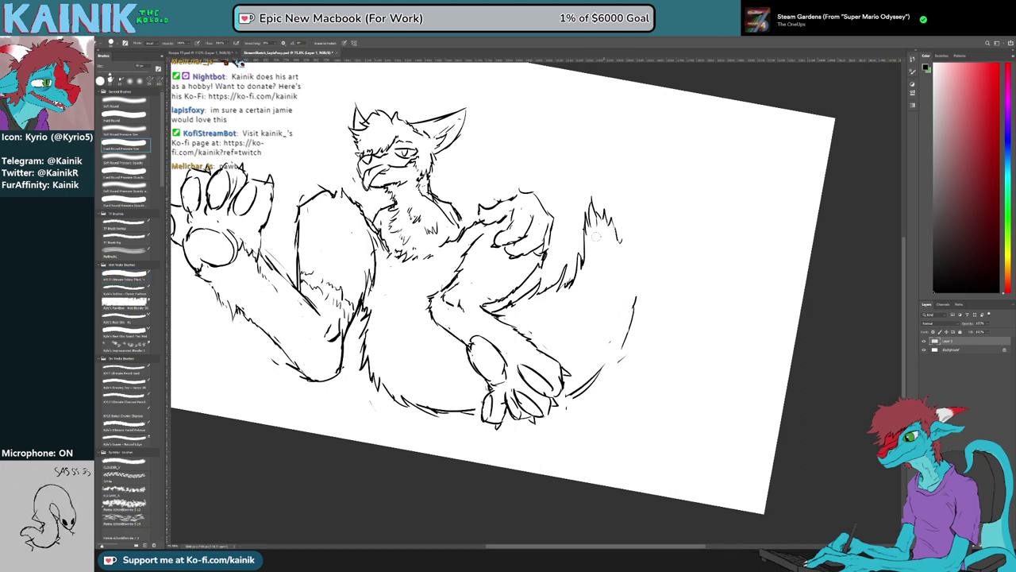
{"action": "mouse_move", "coordinate": [596, 236]}
{"action": "left_mouse_down"}
{"action": "mouse_move", "coordinate": [613, 216]}
{"action": "mouse_move", "coordinate": [612, 236]}
{"action": "mouse_move", "coordinate": [648, 295]}
{"action": "mouse_move", "coordinate": [624, 349]}
{"action": "left_mouse_up"}
{"action": "key", "text": "b"}
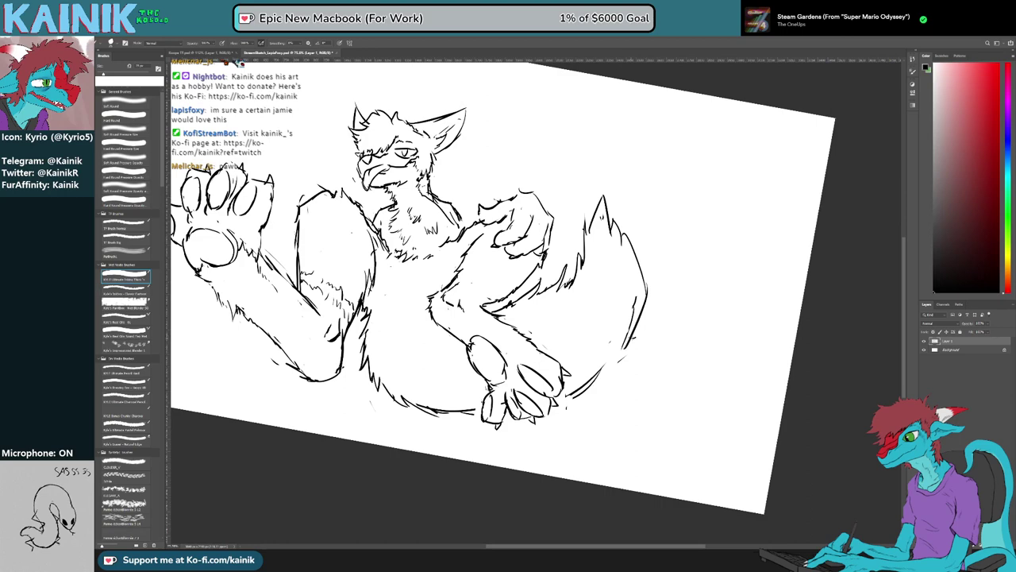
Add a fur tuft to the tail's outer edge and extend the contour down to the lowered foot
{"action": "key", "text": "e"}
{"action": "mouse_move", "coordinate": [635, 296]}
{"action": "left_mouse_down"}
{"action": "mouse_move", "coordinate": [626, 347]}
{"action": "mouse_move", "coordinate": [652, 318]}
{"action": "left_mouse_up"}
{"action": "key", "text": "r"}
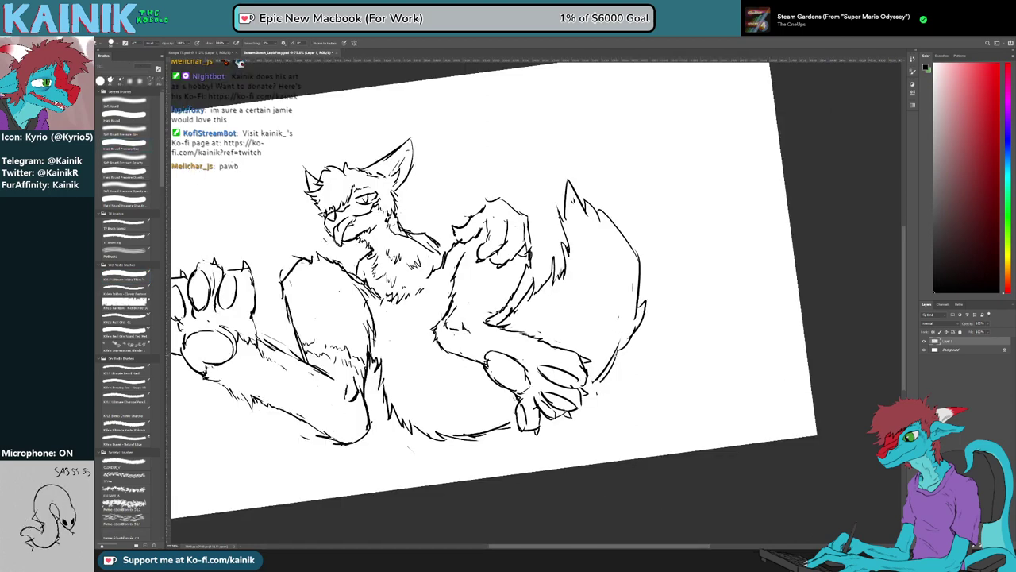
{"action": "key", "text": "b"}
{"action": "left_click_drag", "start_coordinate": [589, 391], "coordinate": [597, 385]}
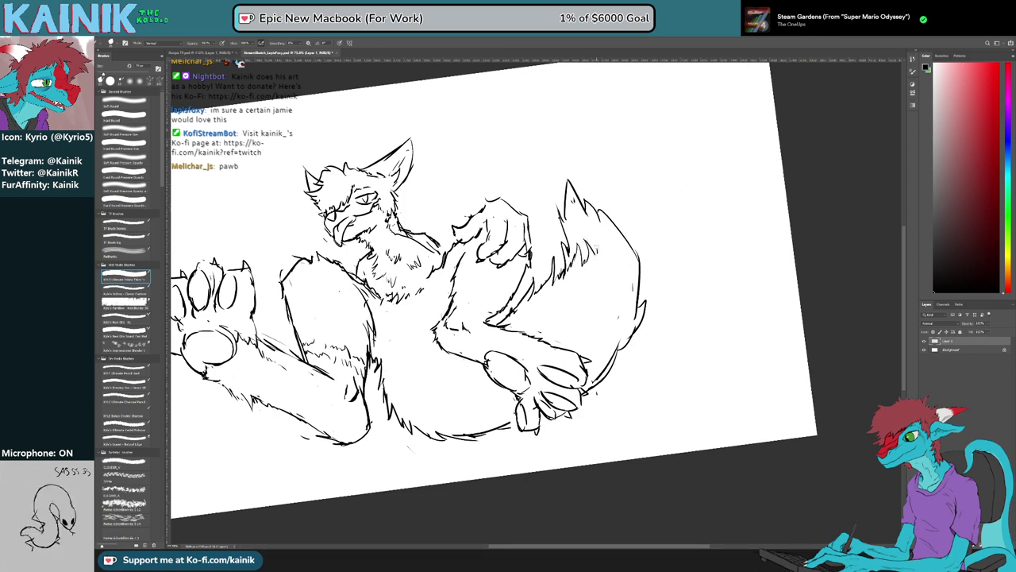
Draw jagged rows of fur across the upper tail to mark off the tip's colour band
{"action": "left_click_drag", "start_coordinate": [615, 238], "coordinate": [622, 250]}
{"action": "left_click_drag", "start_coordinate": [574, 277], "coordinate": [573, 288]}
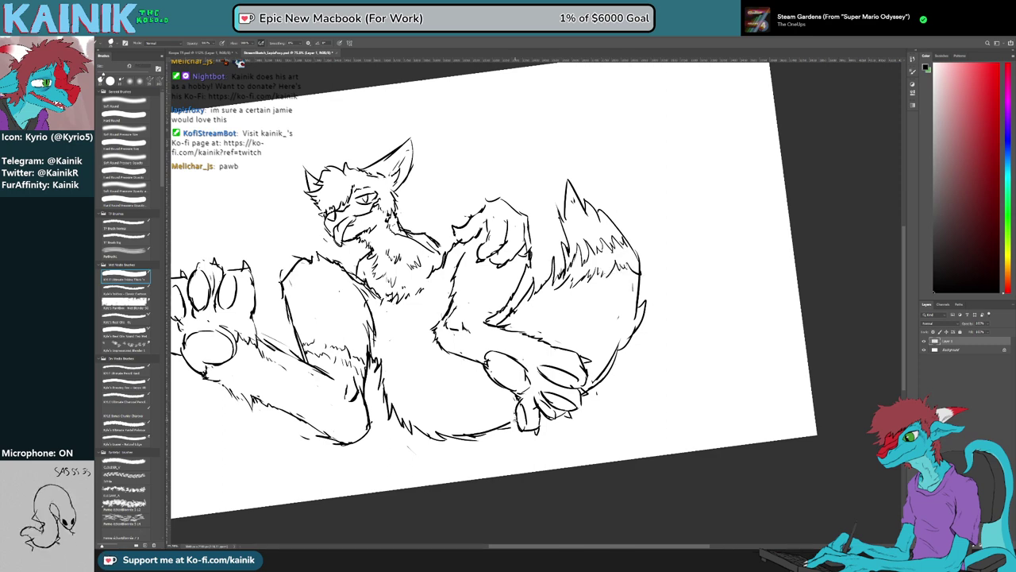
Refine the contour of the lowered leg around the ankle and foot with short strokes
{"action": "key", "text": "r"}
{"action": "left_click_drag", "start_coordinate": [520, 420], "coordinate": [615, 338]}
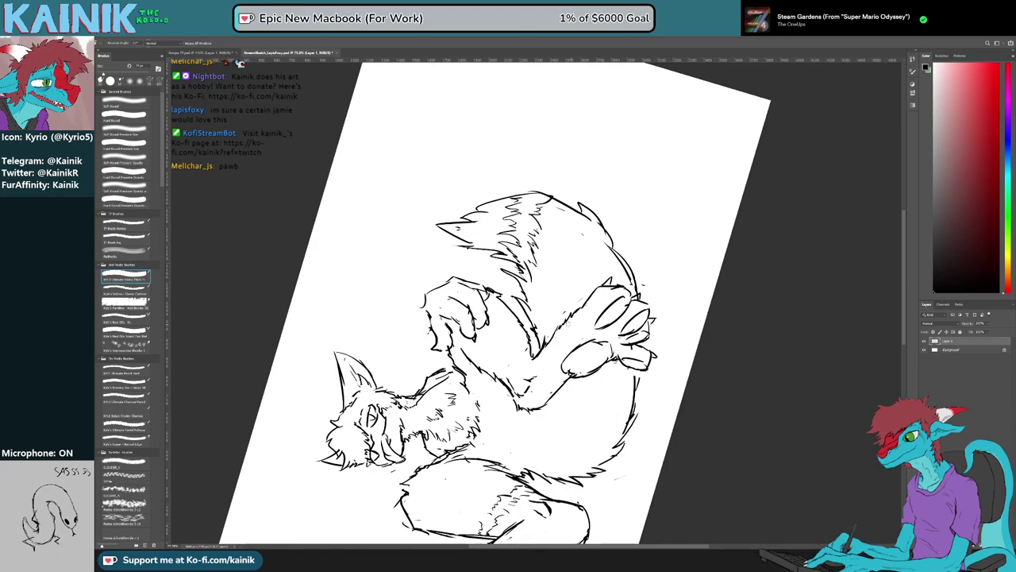
{"action": "key", "text": "b"}
{"action": "left_click_drag", "start_coordinate": [589, 327], "coordinate": [516, 384]}
{"action": "key", "text": "r"}
{"action": "key", "text": "b"}
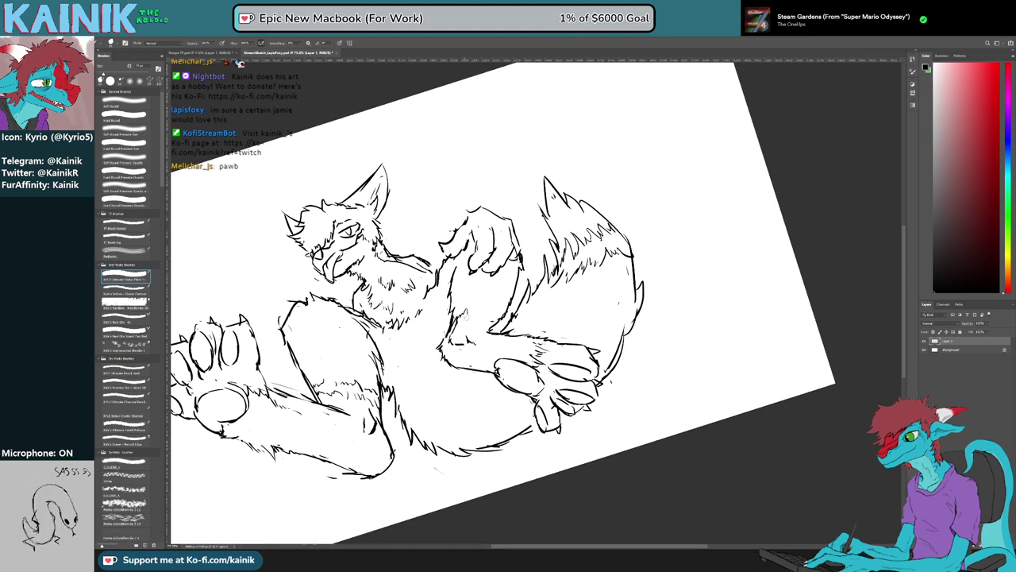
Draw a jagged band of fur across the lower part of the raised limb and add fur strokes on the curled hand
{"action": "left_click_drag", "start_coordinate": [470, 321], "coordinate": [488, 308]}
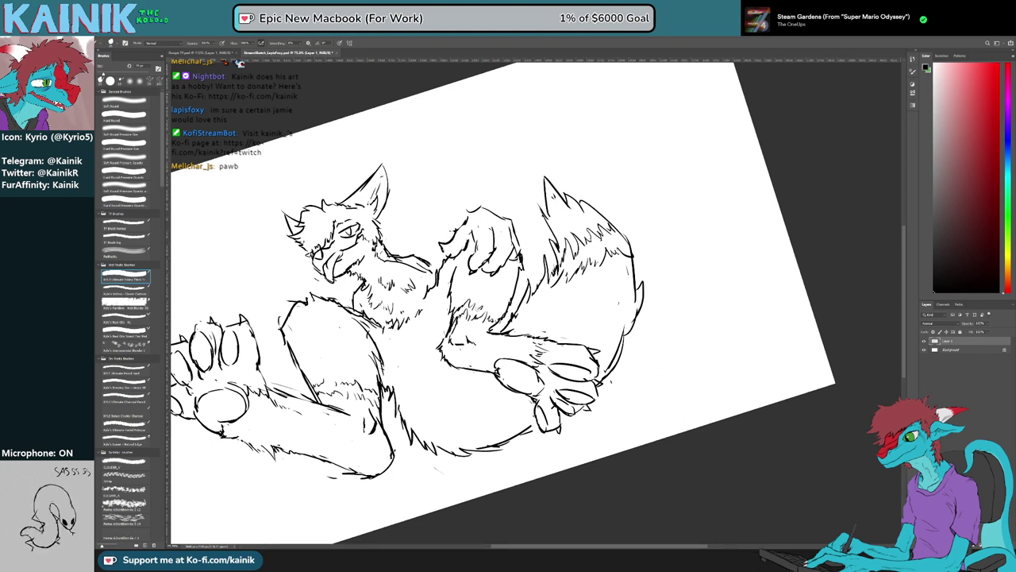
{"action": "left_click_drag", "start_coordinate": [491, 286], "coordinate": [511, 320]}
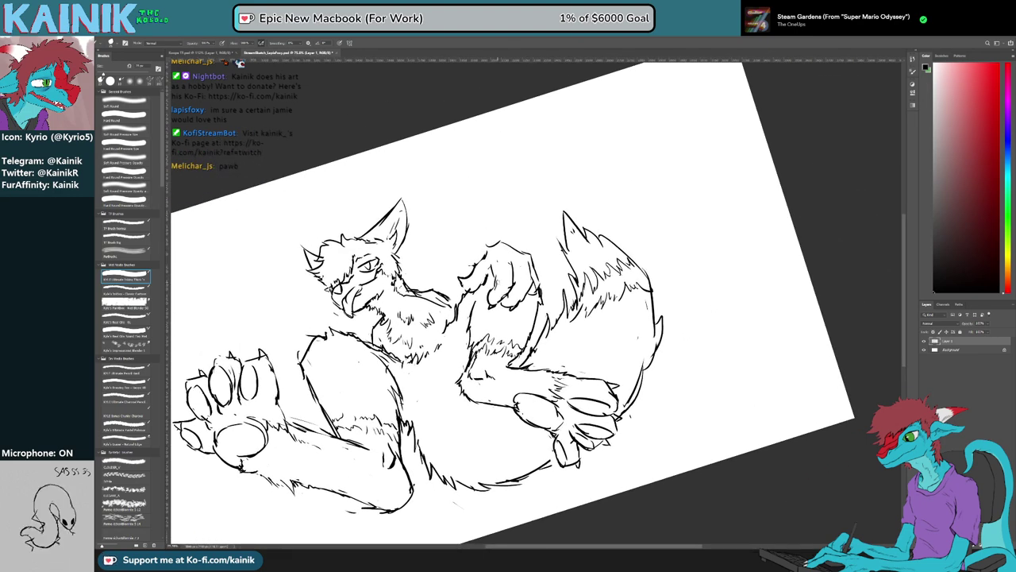
{"action": "left_click_drag", "start_coordinate": [502, 285], "coordinate": [517, 292]}
{"action": "key", "text": "e"}
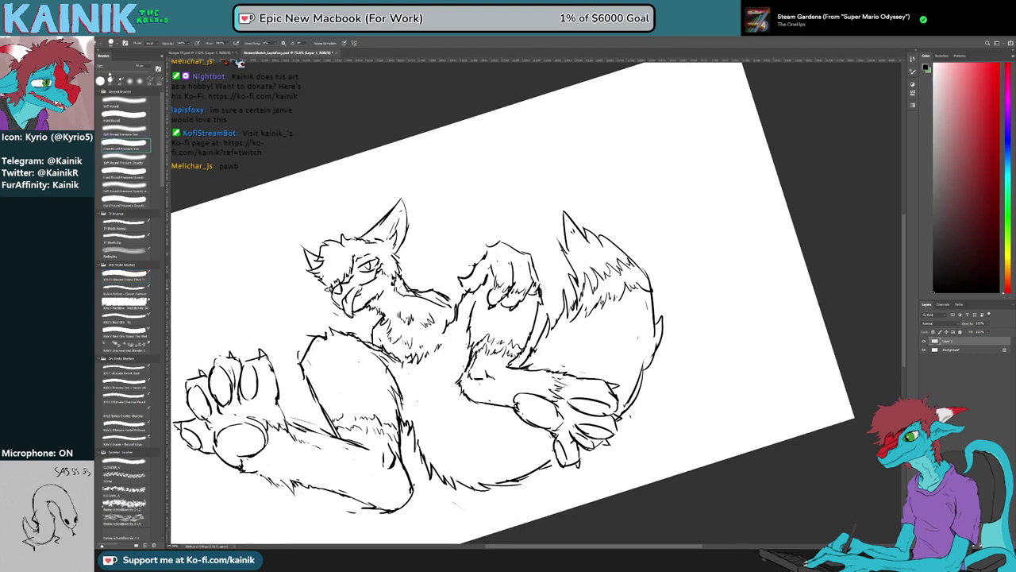
{"action": "key", "text": "b"}
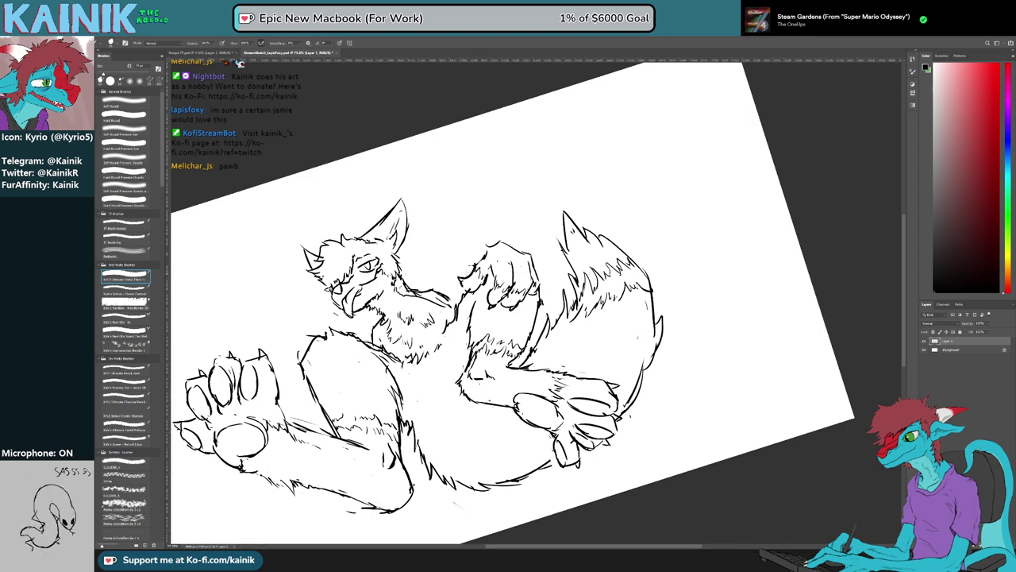
Level the canvas rotation, add fur strokes inside the bent thigh and redraw the far shoulder with fur tufts
{"action": "key", "text": "r"}
{"action": "left_click_drag", "start_coordinate": [617, 223], "coordinate": [628, 269]}
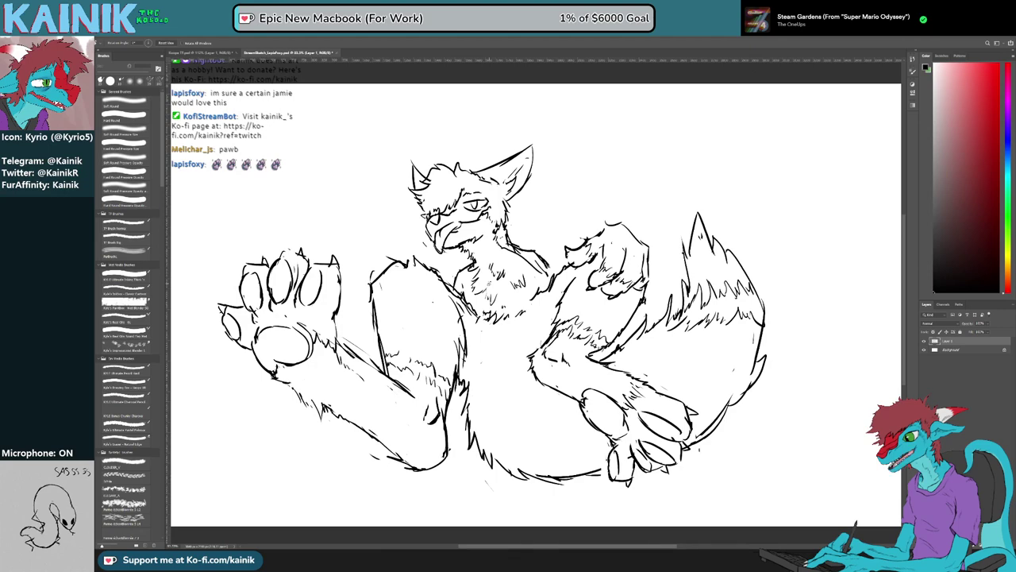
{"action": "key", "text": "b"}
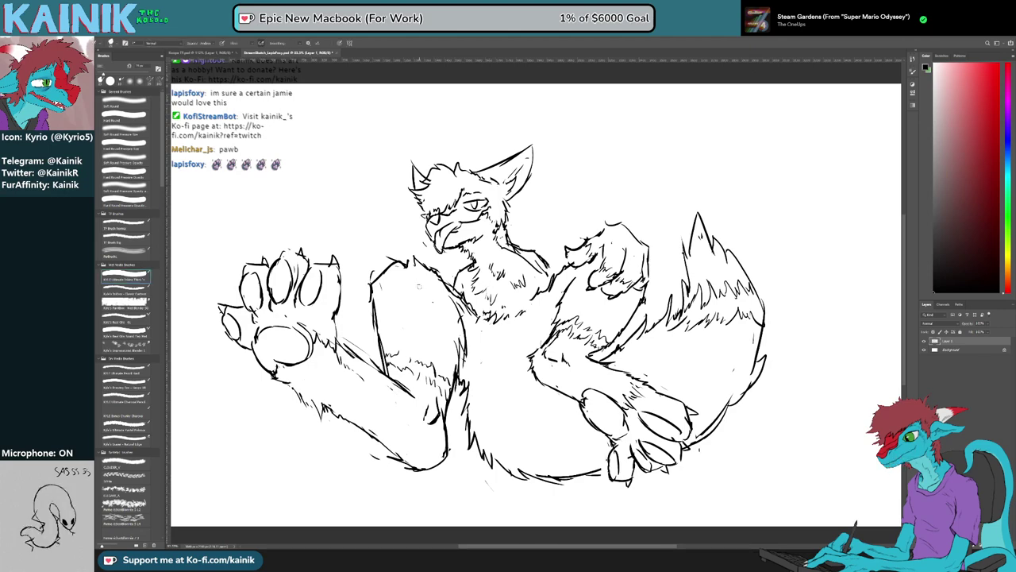
{"action": "left_click_drag", "start_coordinate": [421, 284], "coordinate": [426, 299]}
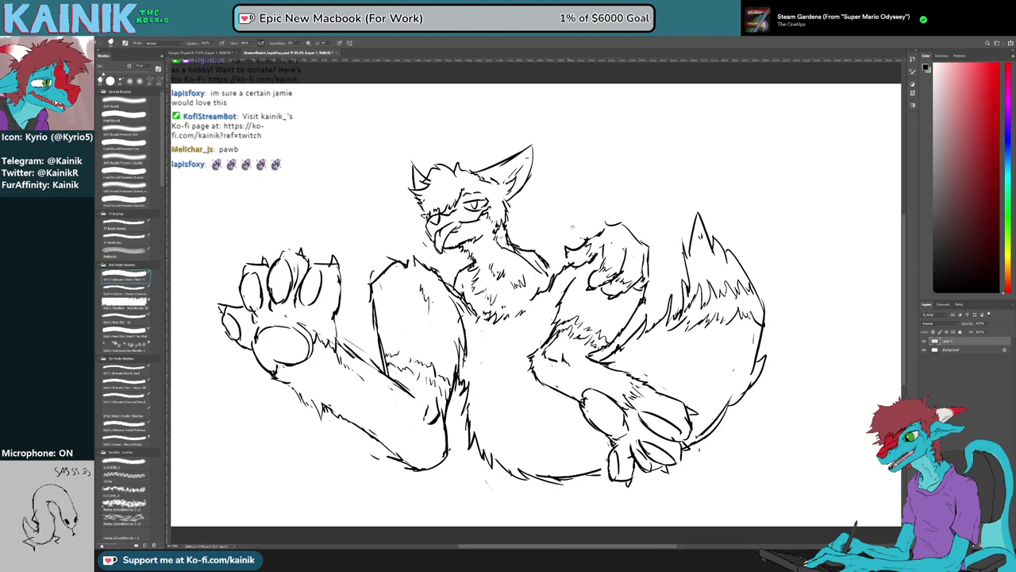
{"action": "left_click_drag", "start_coordinate": [572, 227], "coordinate": [553, 252]}
{"action": "left_click_drag", "start_coordinate": [530, 289], "coordinate": [536, 302]}
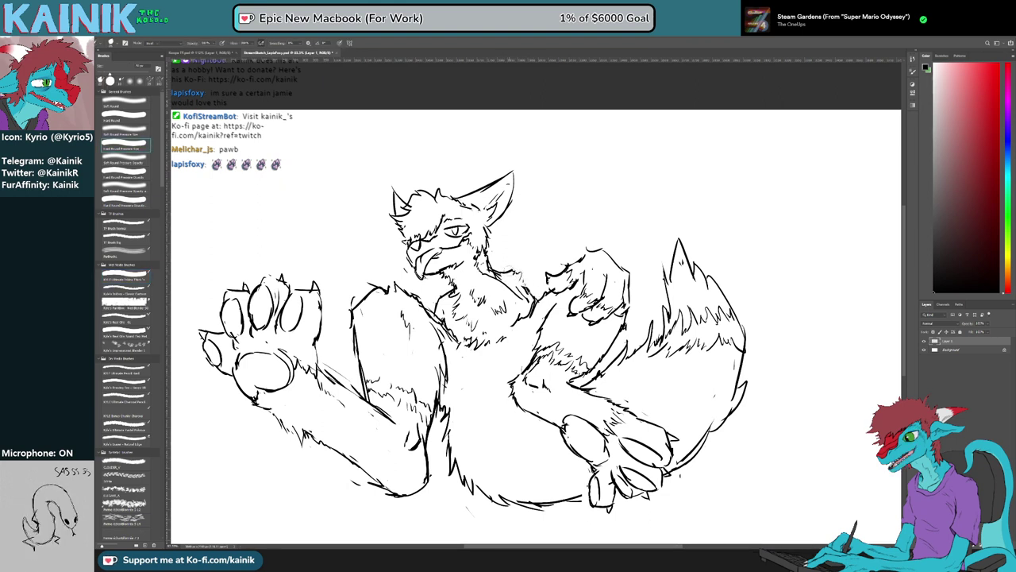
{"action": "left_click_drag", "start_coordinate": [511, 274], "coordinate": [522, 270]}
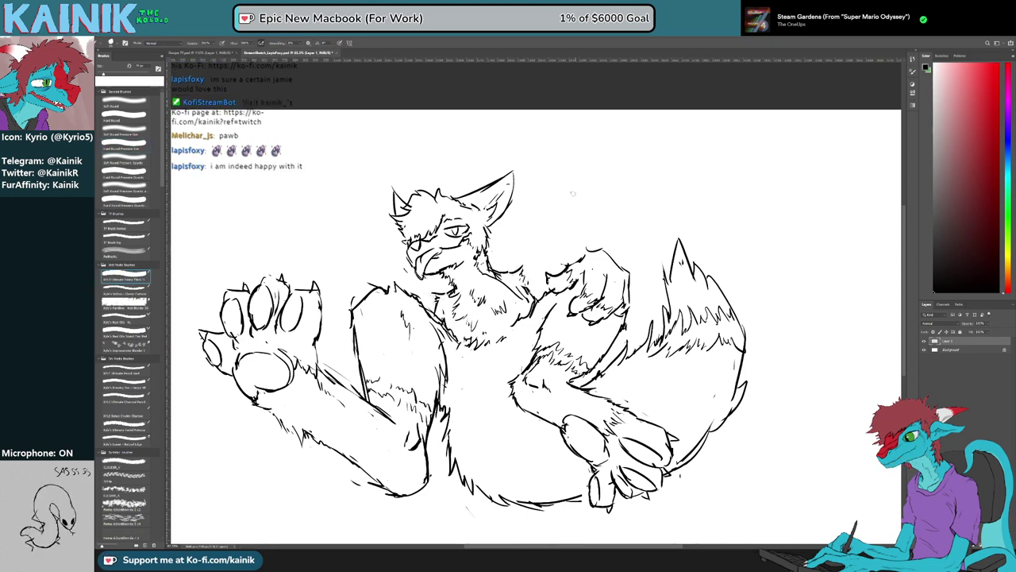
Sign the drawing with the artist's name and the year 2023 in the empty space beside the ear
{"action": "mouse_move", "coordinate": [562, 189]}
{"action": "left_mouse_down"}
{"action": "mouse_move", "coordinate": [549, 210]}
{"action": "mouse_move", "coordinate": [601, 190]}
{"action": "left_mouse_up"}
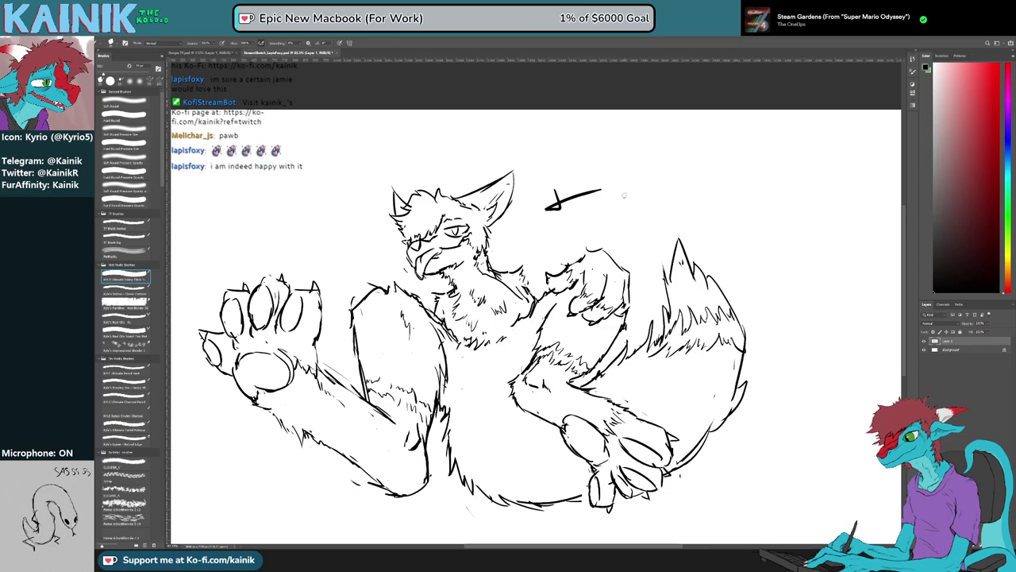
{"action": "scroll", "coordinate": [624, 195], "scroll_direction": "up", "scroll_amount": 2}
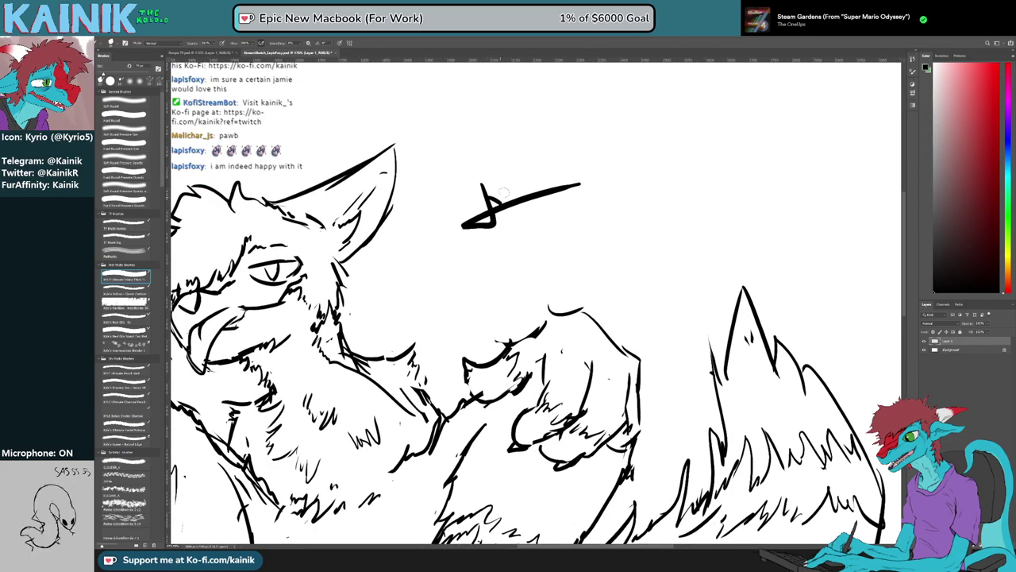
{"action": "mouse_move", "coordinate": [491, 181]}
{"action": "left_mouse_down"}
{"action": "mouse_move", "coordinate": [492, 205]}
{"action": "mouse_move", "coordinate": [513, 201]}
{"action": "mouse_move", "coordinate": [499, 204]}
{"action": "left_mouse_up"}
{"action": "key", "text": "ctrl+z"}
{"action": "key", "text": "ctrl+z"}
{"action": "key", "text": "ctrl+z"}
{"action": "left_click_drag", "start_coordinate": [500, 202], "coordinate": [511, 196]}
{"action": "mouse_move", "coordinate": [519, 185]}
{"action": "left_mouse_down"}
{"action": "mouse_move", "coordinate": [520, 200]}
{"action": "mouse_move", "coordinate": [532, 183]}
{"action": "mouse_move", "coordinate": [542, 196]}
{"action": "mouse_move", "coordinate": [562, 192]}
{"action": "left_mouse_up"}
{"action": "mouse_move", "coordinate": [502, 216]}
{"action": "left_mouse_down"}
{"action": "mouse_move", "coordinate": [515, 230]}
{"action": "mouse_move", "coordinate": [525, 214]}
{"action": "mouse_move", "coordinate": [510, 214]}
{"action": "mouse_move", "coordinate": [521, 230]}
{"action": "mouse_move", "coordinate": [524, 213]}
{"action": "mouse_move", "coordinate": [550, 223]}
{"action": "mouse_move", "coordinate": [559, 203]}
{"action": "mouse_move", "coordinate": [544, 221]}
{"action": "left_mouse_up"}
{"action": "key", "text": "ctrl+z"}
{"action": "key", "text": "ctrl+z"}
{"action": "scroll", "coordinate": [565, 170], "scroll_direction": "down", "scroll_amount": 9}
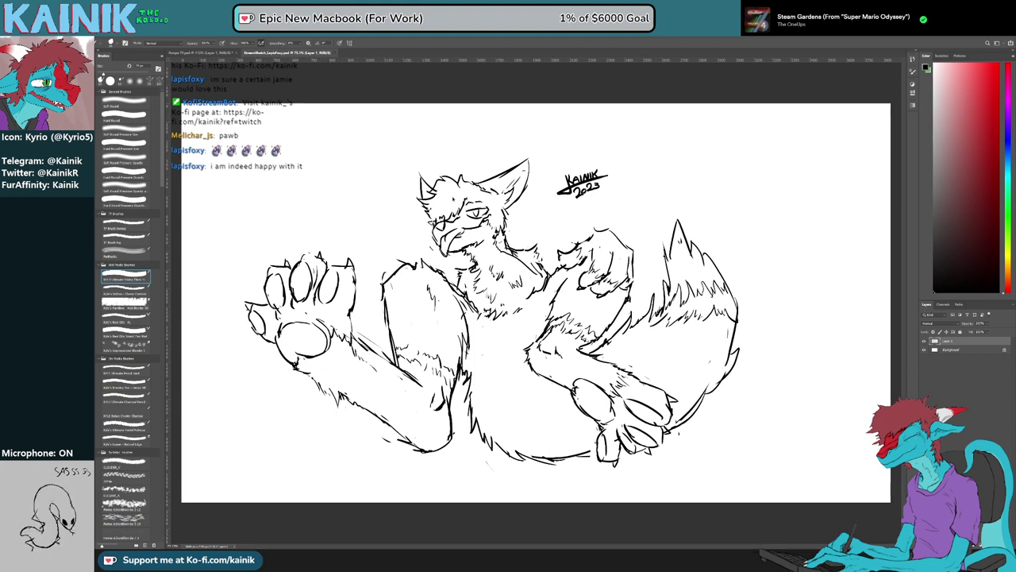
Close the finished fox sketch to return to the seated figure drawing, and reduce the brush size
{"action": "left_click", "coordinate": [333, 52]}
{"action": "scroll", "coordinate": [317, 231], "scroll_direction": "up", "scroll_amount": 1}
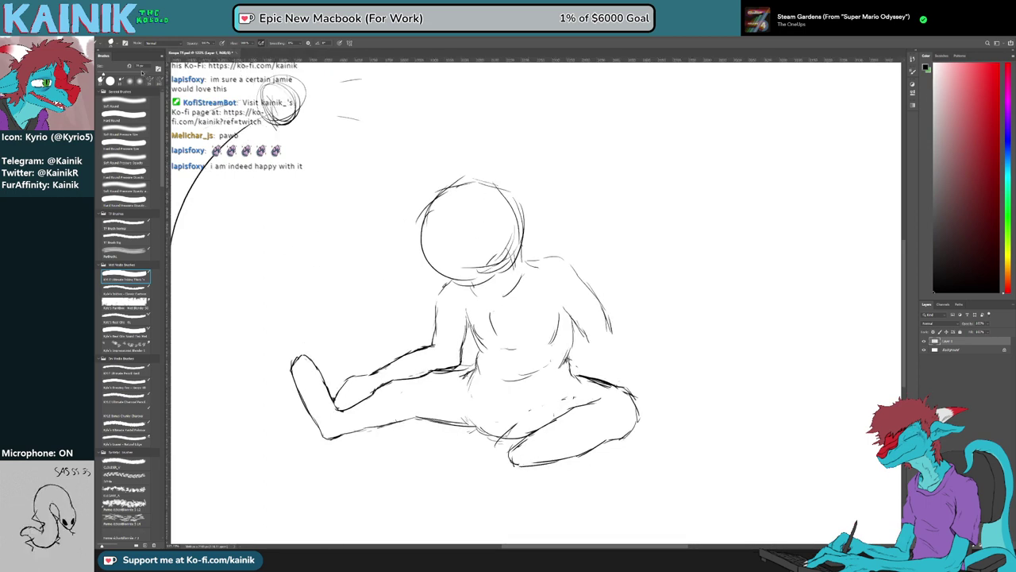
{"action": "left_click_drag", "start_coordinate": [146, 67], "coordinate": [123, 67]}
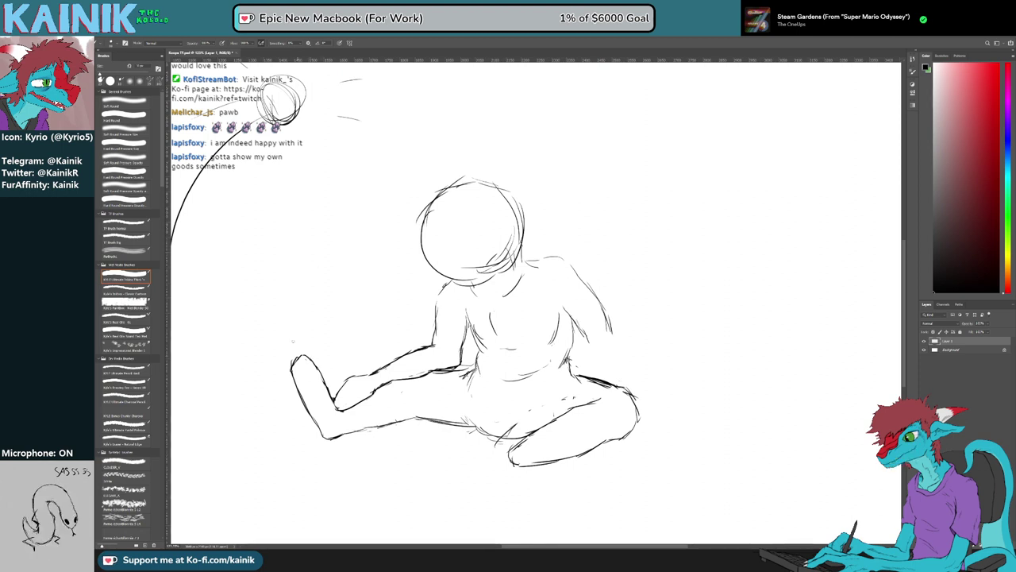
Erase the sole outline of the outstretched foot and start redrawing its front with a curled toe
{"action": "mouse_move", "coordinate": [278, 354]}
{"action": "left_mouse_down"}
{"action": "mouse_move", "coordinate": [298, 353]}
{"action": "mouse_move", "coordinate": [280, 374]}
{"action": "mouse_move", "coordinate": [302, 388]}
{"action": "mouse_move", "coordinate": [285, 383]}
{"action": "mouse_move", "coordinate": [297, 359]}
{"action": "mouse_move", "coordinate": [276, 352]}
{"action": "mouse_move", "coordinate": [291, 354]}
{"action": "mouse_move", "coordinate": [269, 378]}
{"action": "mouse_move", "coordinate": [303, 373]}
{"action": "mouse_move", "coordinate": [293, 378]}
{"action": "mouse_move", "coordinate": [309, 412]}
{"action": "mouse_move", "coordinate": [300, 393]}
{"action": "mouse_move", "coordinate": [300, 405]}
{"action": "left_mouse_up"}
{"action": "key", "text": "e"}
{"action": "key", "text": "b"}
{"action": "key", "text": "e"}
{"action": "key", "text": "b"}
{"action": "key", "text": "e"}
{"action": "key", "text": "b"}
{"action": "key", "text": "e"}
{"action": "key", "text": "b"}
{"action": "key", "text": "b"}
{"action": "key", "text": "e"}
{"action": "key", "text": "b"}
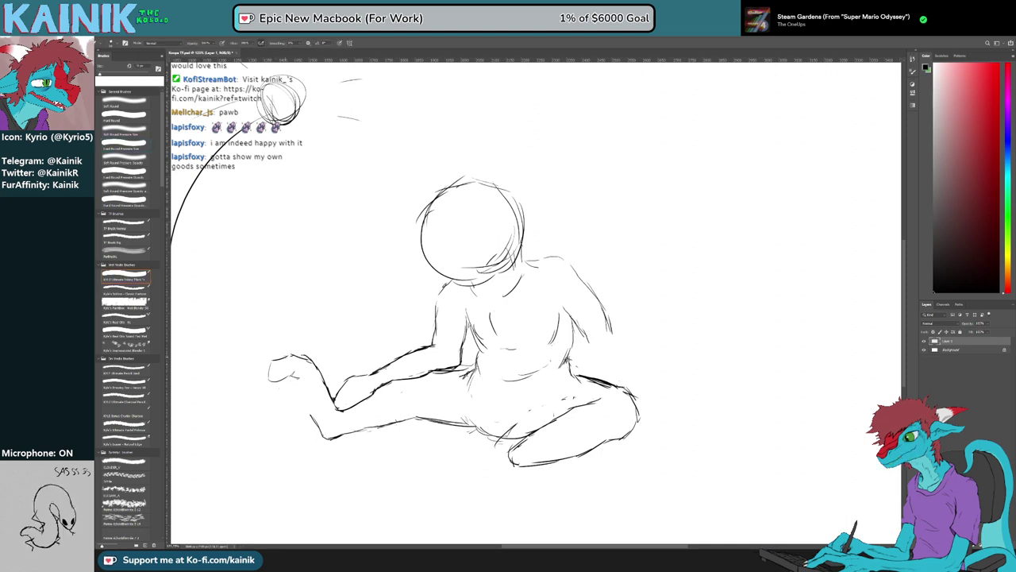
Redraw the sole edge and sketch small rounded toes at the foot's tip, erasing overlapping lines
{"action": "key", "text": "e"}
{"action": "mouse_move", "coordinate": [268, 349]}
{"action": "left_mouse_down"}
{"action": "mouse_move", "coordinate": [283, 356]}
{"action": "mouse_move", "coordinate": [259, 352]}
{"action": "mouse_move", "coordinate": [268, 350]}
{"action": "left_mouse_up"}
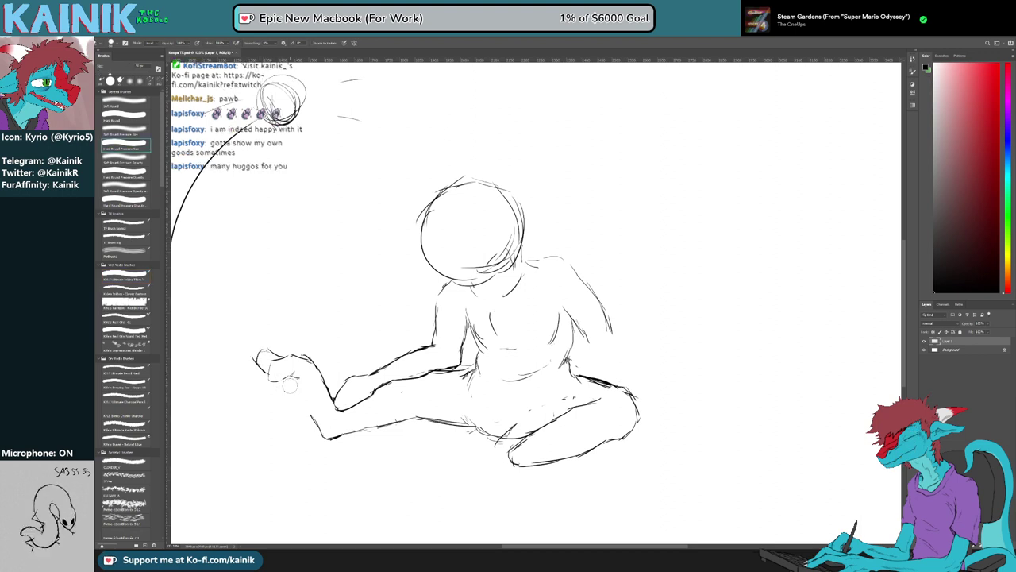
{"action": "left_click_drag", "start_coordinate": [286, 382], "coordinate": [300, 397]}
{"action": "key", "text": "e"}
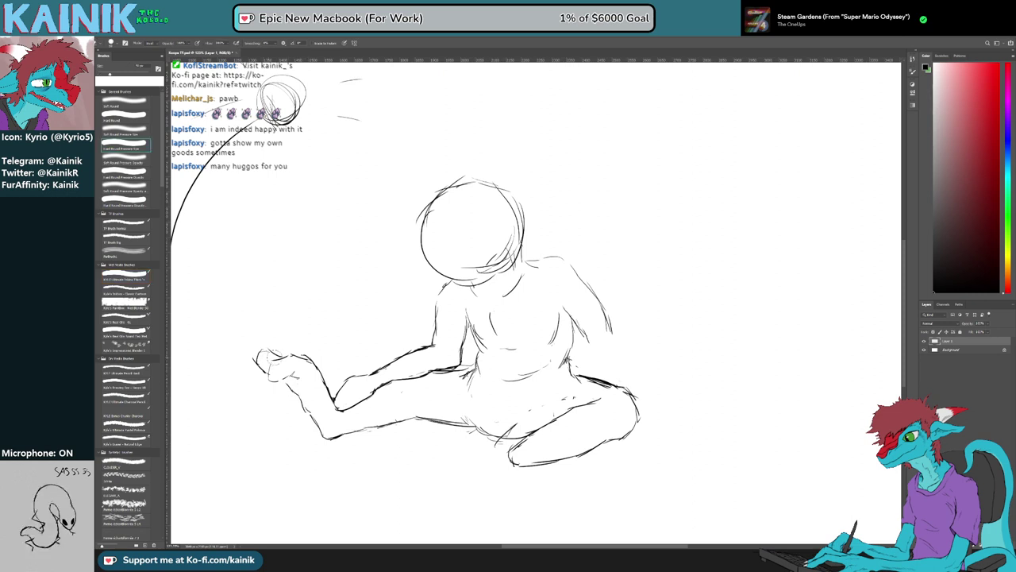
{"action": "mouse_move", "coordinate": [281, 353]}
{"action": "left_mouse_down"}
{"action": "mouse_move", "coordinate": [256, 366]}
{"action": "mouse_move", "coordinate": [256, 380]}
{"action": "left_mouse_up"}
{"action": "key", "text": "b"}
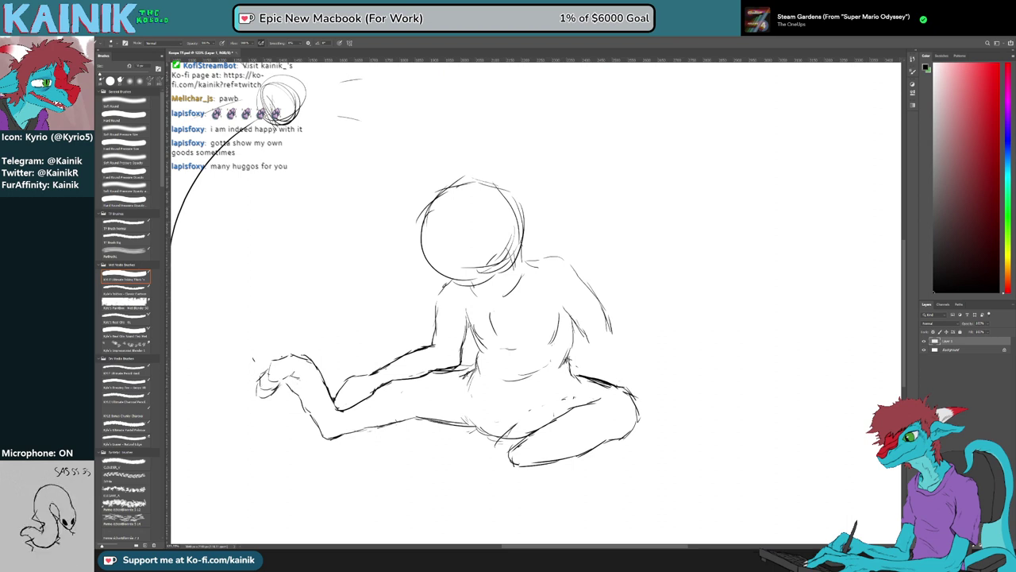
{"action": "key", "text": "e"}
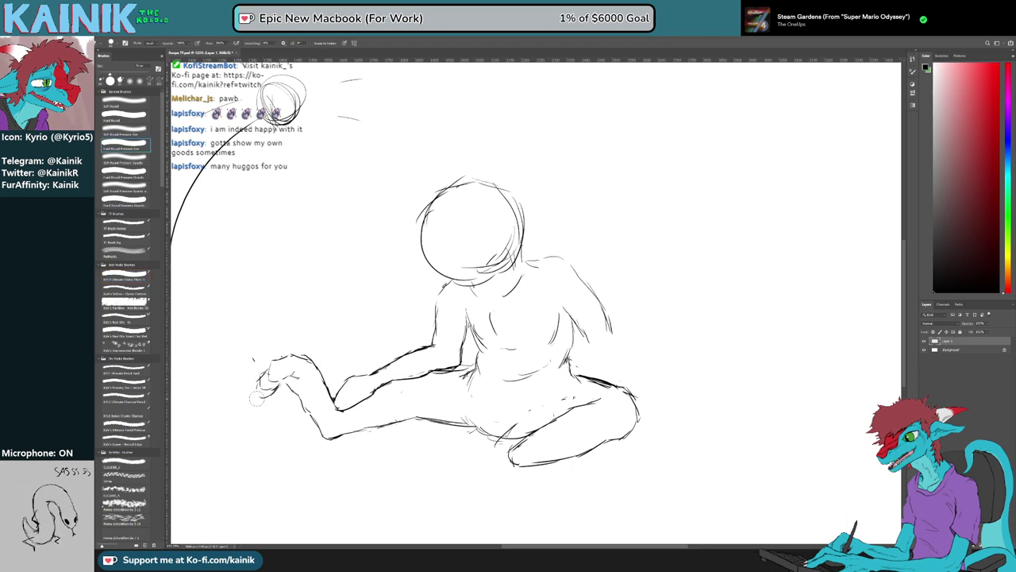
{"action": "mouse_move", "coordinate": [259, 398]}
{"action": "left_mouse_down"}
{"action": "mouse_move", "coordinate": [280, 389]}
{"action": "mouse_move", "coordinate": [284, 397]}
{"action": "left_mouse_up"}
{"action": "key", "text": "b"}
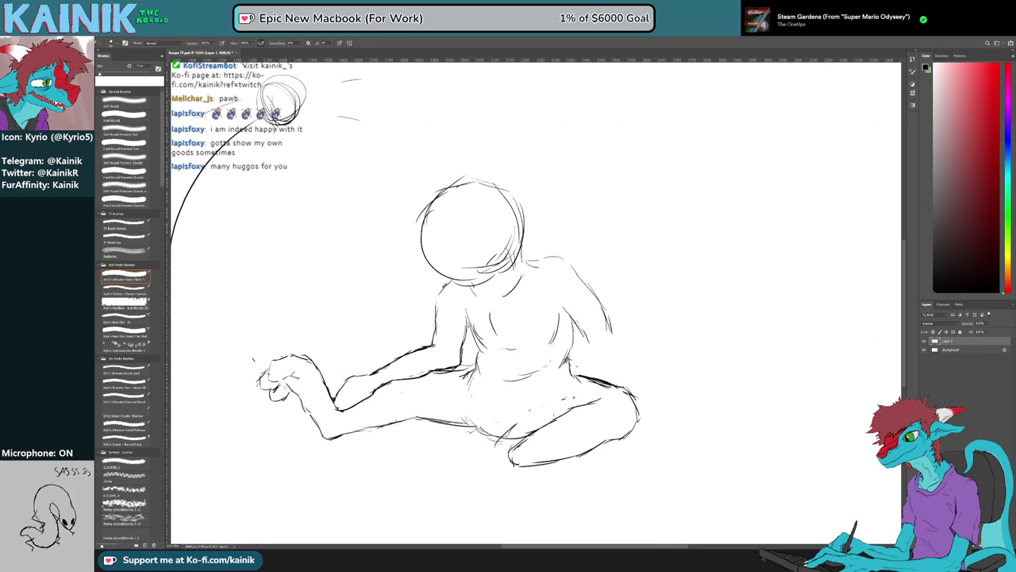
Add contour strokes along the sole and inner foot, and an arched line above the instep
{"action": "key", "text": "e"}
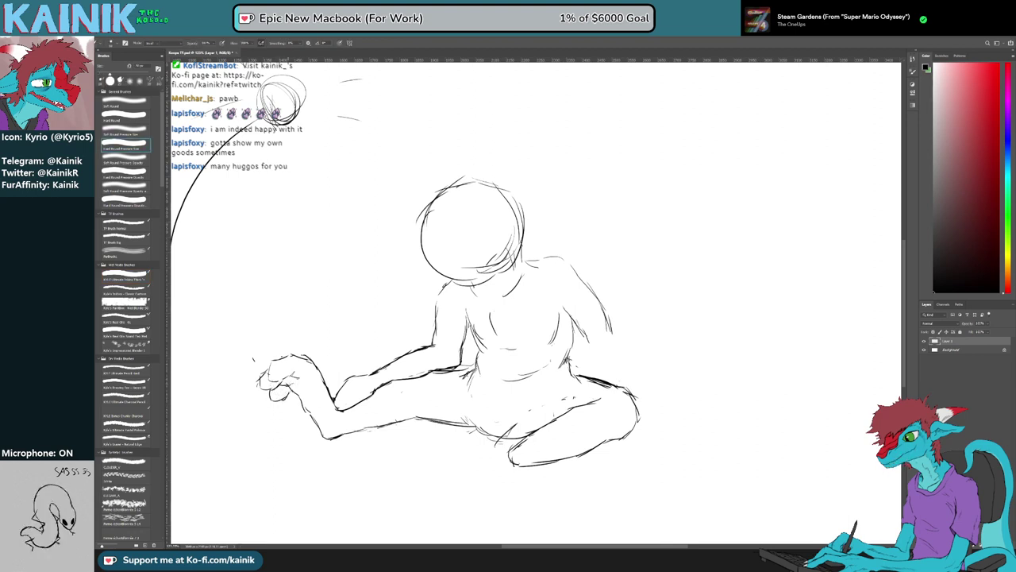
{"action": "left_click_drag", "start_coordinate": [299, 375], "coordinate": [293, 384]}
{"action": "key", "text": "b"}
{"action": "left_click_drag", "start_coordinate": [289, 386], "coordinate": [291, 398]}
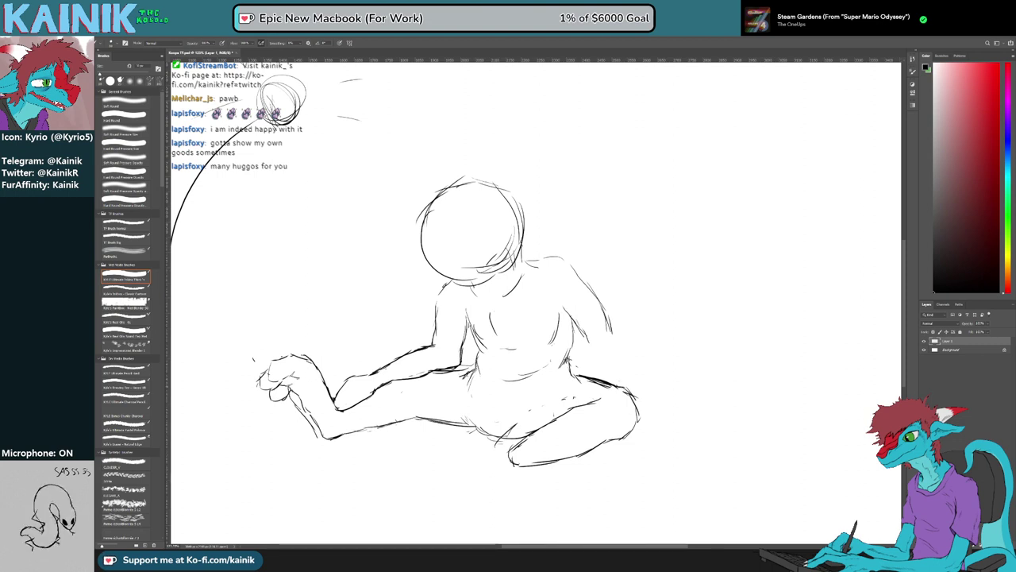
{"action": "left_click_drag", "start_coordinate": [290, 380], "coordinate": [320, 396]}
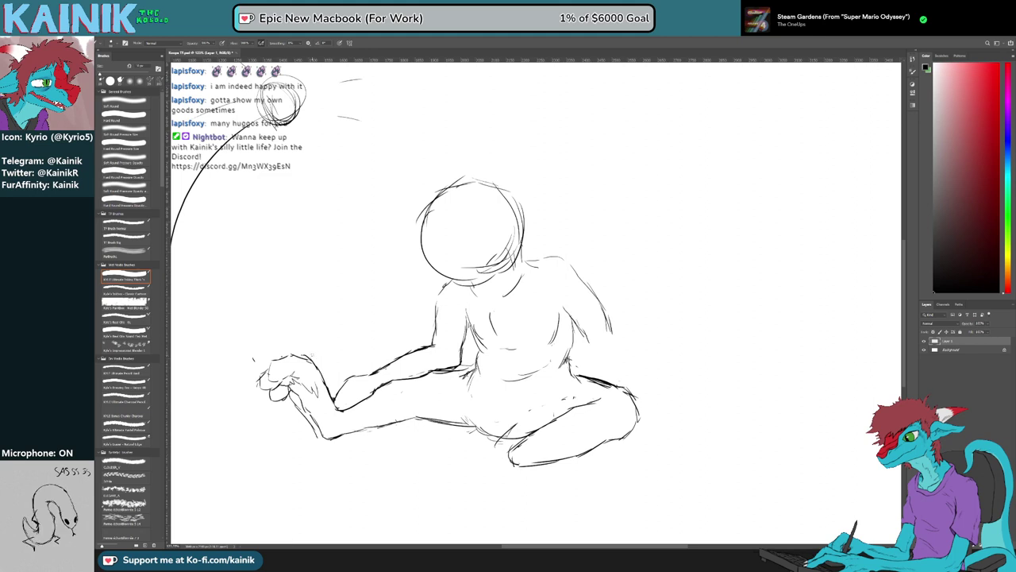
{"action": "mouse_move", "coordinate": [319, 354]}
{"action": "left_mouse_down"}
{"action": "mouse_move", "coordinate": [328, 381]}
{"action": "mouse_move", "coordinate": [315, 355]}
{"action": "left_mouse_up"}
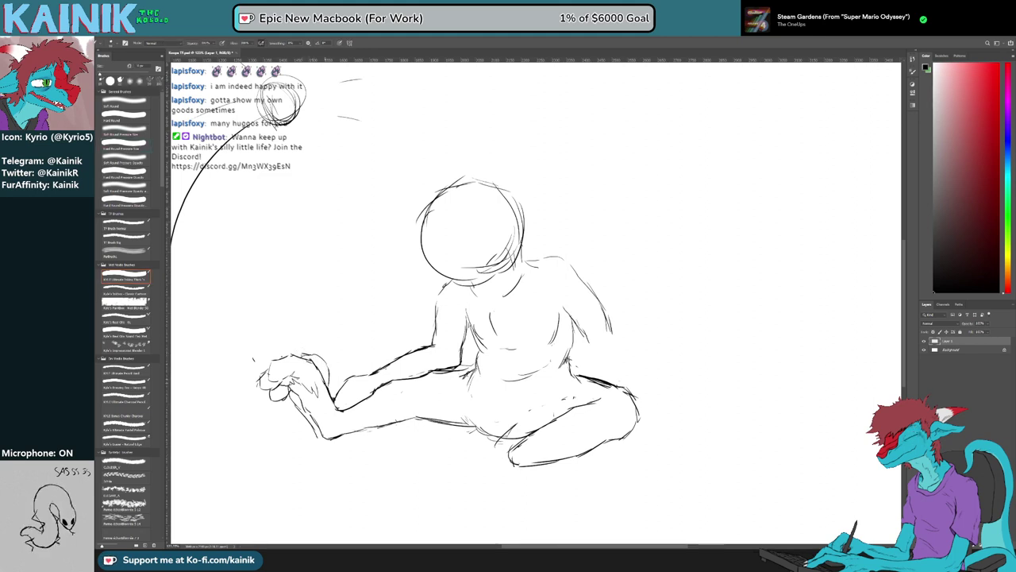
Erase the stray marks around the toes and redraw their outer contour more cleanly
{"action": "key", "text": "e"}
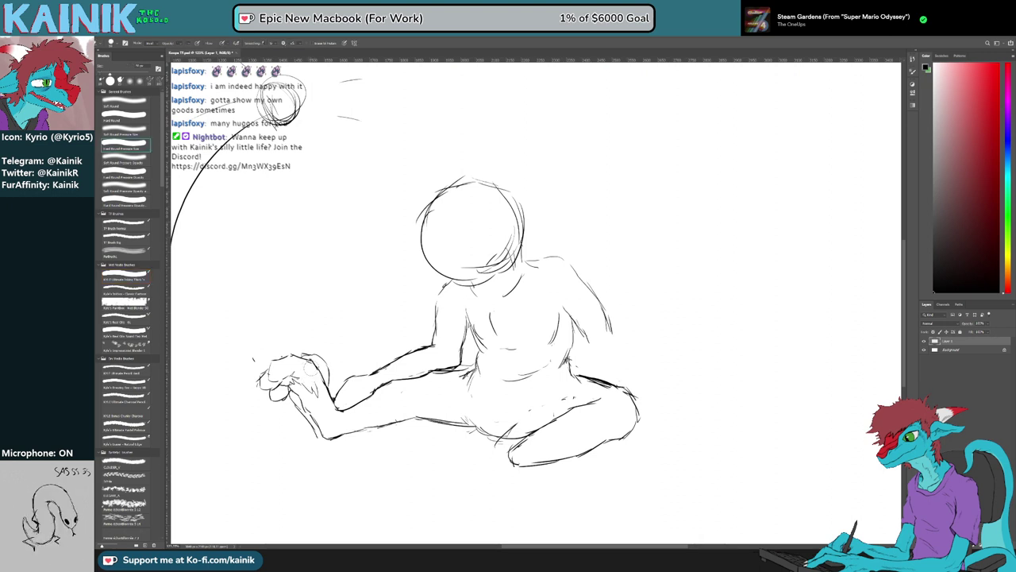
{"action": "mouse_move", "coordinate": [259, 355]}
{"action": "left_mouse_down"}
{"action": "mouse_move", "coordinate": [256, 382]}
{"action": "mouse_move", "coordinate": [268, 375]}
{"action": "left_mouse_up"}
{"action": "key", "text": "b"}
{"action": "key", "text": "e"}
{"action": "key", "text": "b"}
{"action": "key", "text": "e"}
{"action": "key", "text": "b"}
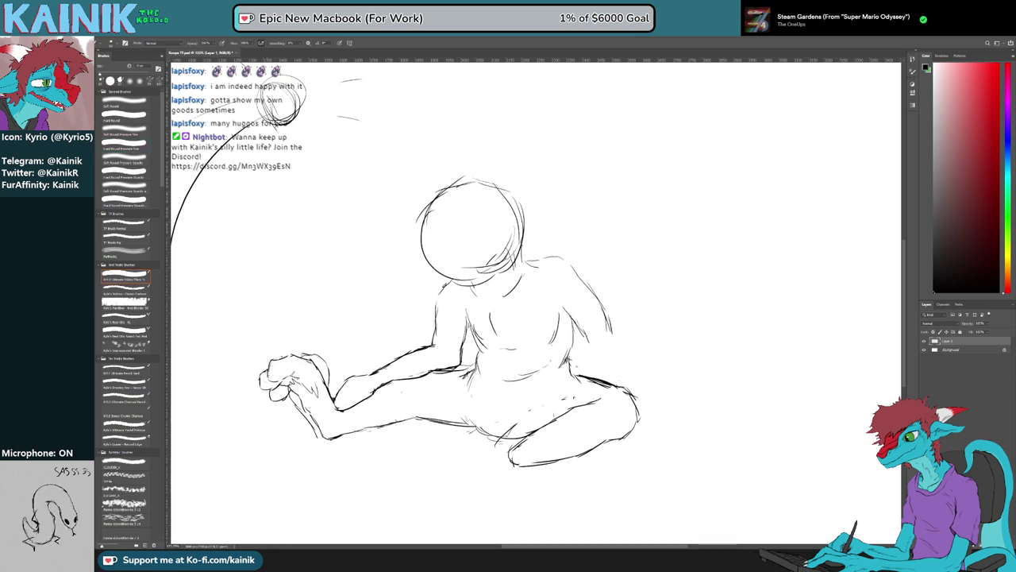
Refine the heel and draw a short stepped edge across the ankle of the outstretched leg
{"action": "key", "text": "e"}
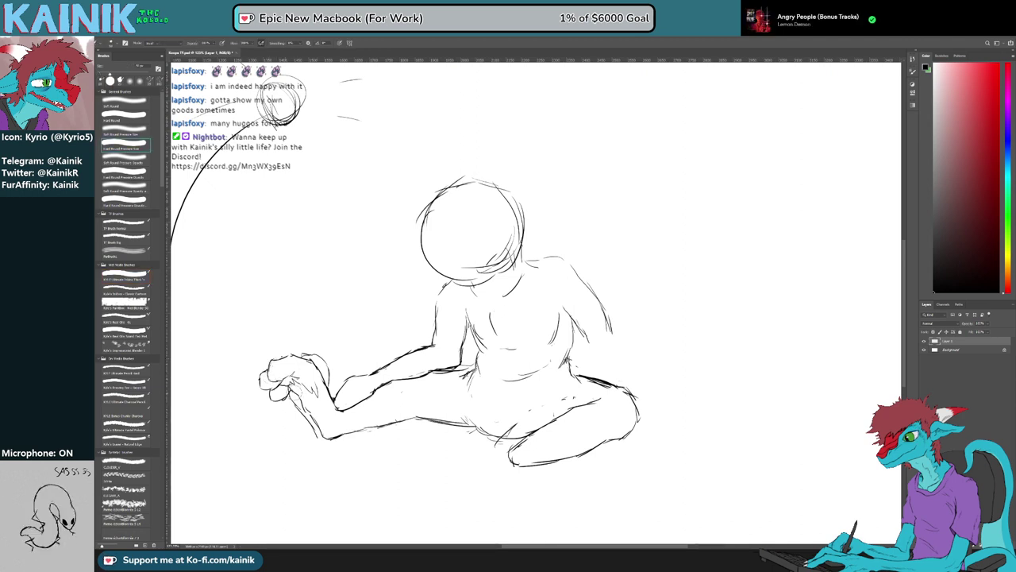
{"action": "mouse_move", "coordinate": [305, 408]}
{"action": "left_mouse_down"}
{"action": "mouse_move", "coordinate": [293, 394]}
{"action": "mouse_move", "coordinate": [381, 508]}
{"action": "left_mouse_up"}
{"action": "key", "text": "b"}
{"action": "key", "text": "e"}
{"action": "key", "text": "b"}
{"action": "key", "text": "e"}
{"action": "key", "text": "b"}
{"action": "key", "text": "r"}
{"action": "key", "text": "b"}
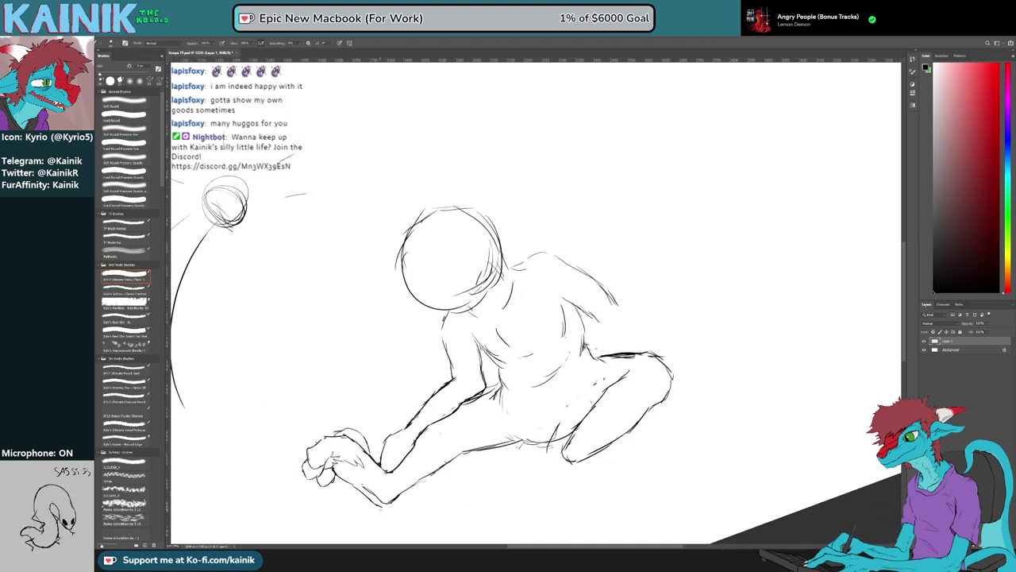
{"action": "left_click_drag", "start_coordinate": [404, 468], "coordinate": [415, 463]}
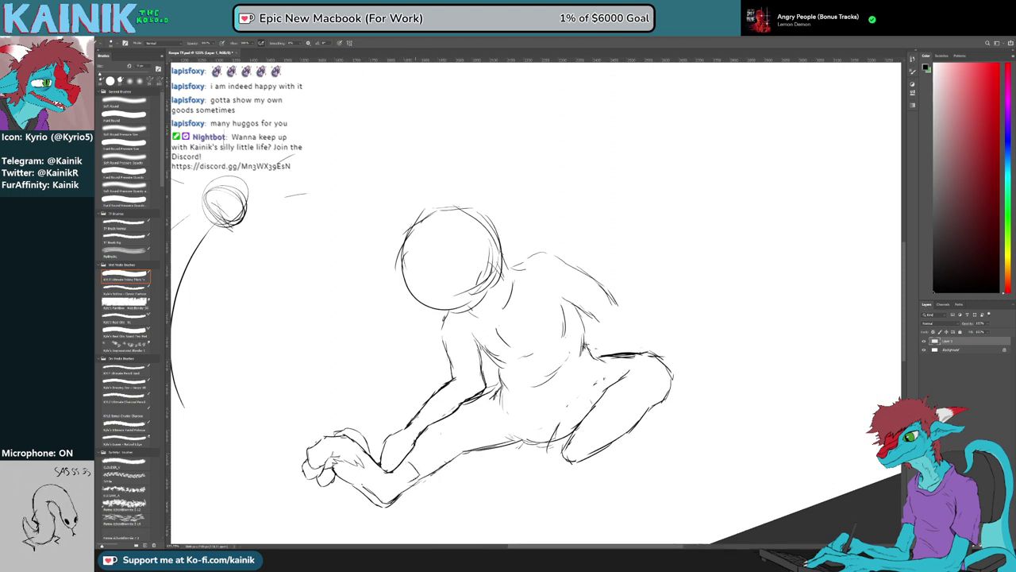
{"action": "key", "text": "e"}
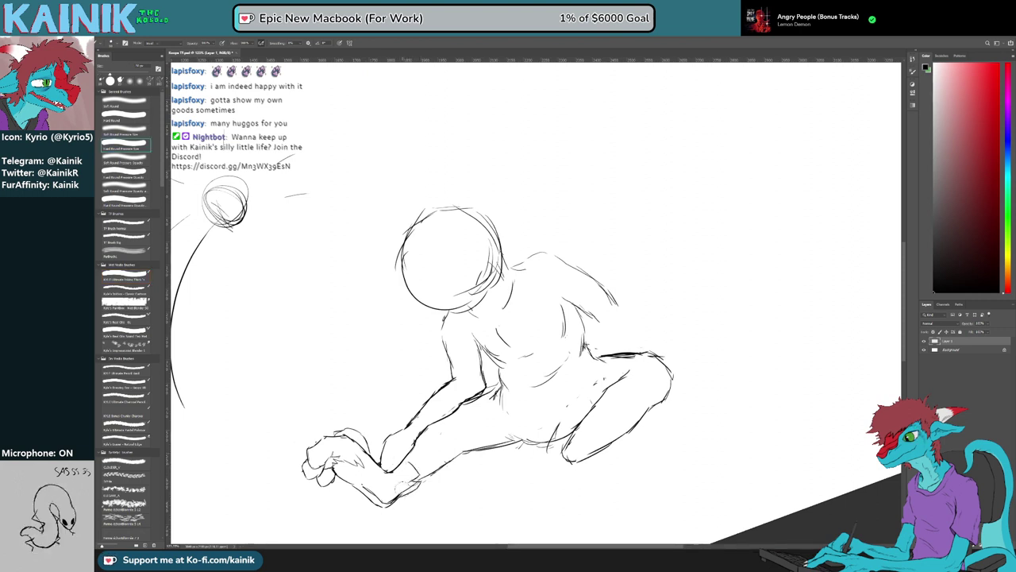
{"action": "key", "text": "r"}
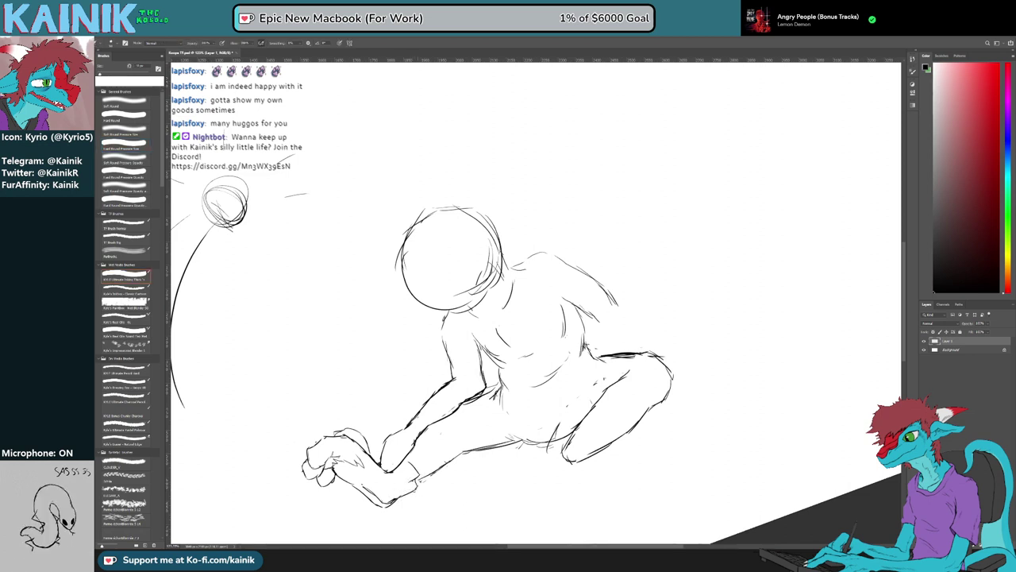
Clean up the ankle edge and erase the lines overlapping the hand that grips the outstretched foot
{"action": "mouse_move", "coordinate": [412, 485]}
{"action": "left_mouse_down"}
{"action": "mouse_move", "coordinate": [361, 512]}
{"action": "mouse_move", "coordinate": [338, 490]}
{"action": "left_mouse_up"}
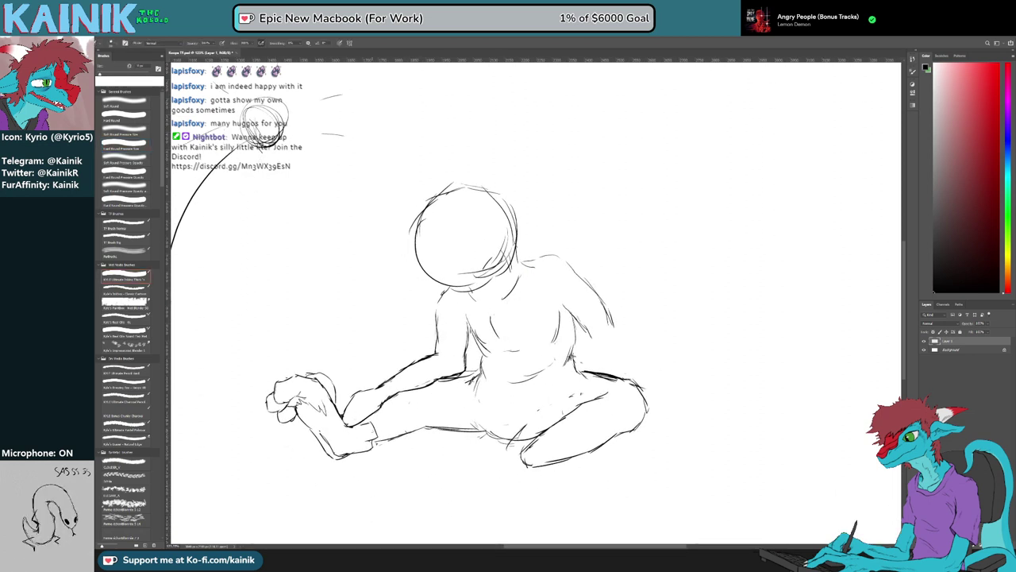
{"action": "mouse_move", "coordinate": [378, 442]}
{"action": "left_mouse_down"}
{"action": "mouse_move", "coordinate": [336, 467]}
{"action": "mouse_move", "coordinate": [330, 461]}
{"action": "left_mouse_up"}
{"action": "key", "text": "b"}
{"action": "key", "text": "r"}
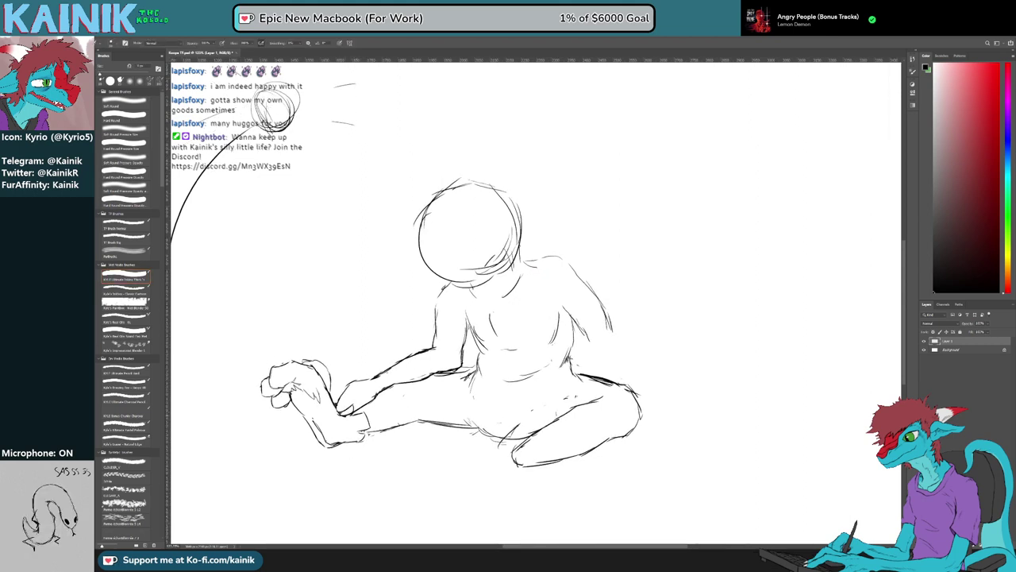
{"action": "key", "text": "e"}
{"action": "mouse_move", "coordinate": [351, 411]}
{"action": "left_mouse_down"}
{"action": "mouse_move", "coordinate": [368, 416]}
{"action": "mouse_move", "coordinate": [359, 424]}
{"action": "left_mouse_up"}
{"action": "key", "text": "b"}
{"action": "key", "text": "e"}
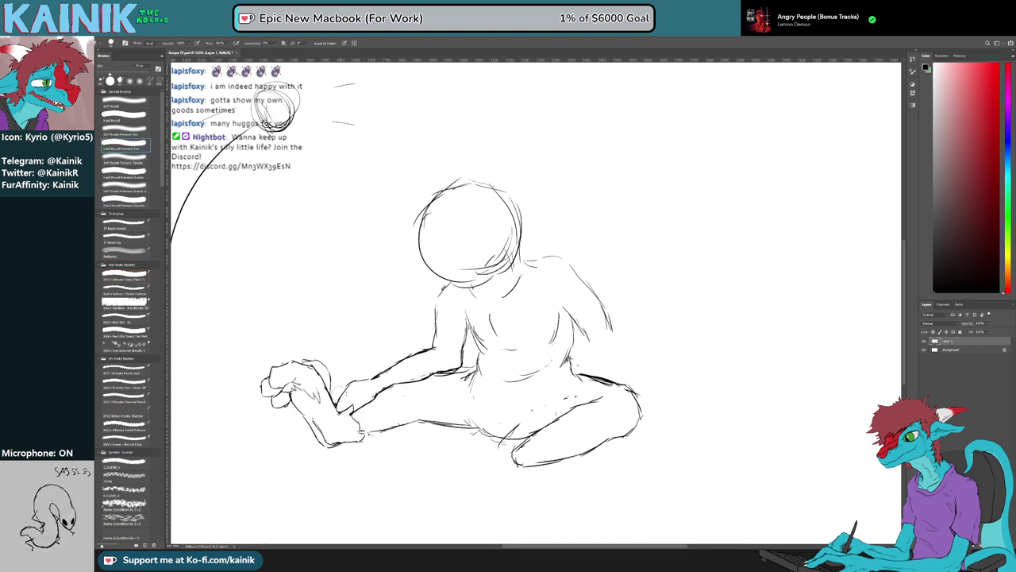
{"action": "key", "text": "b"}
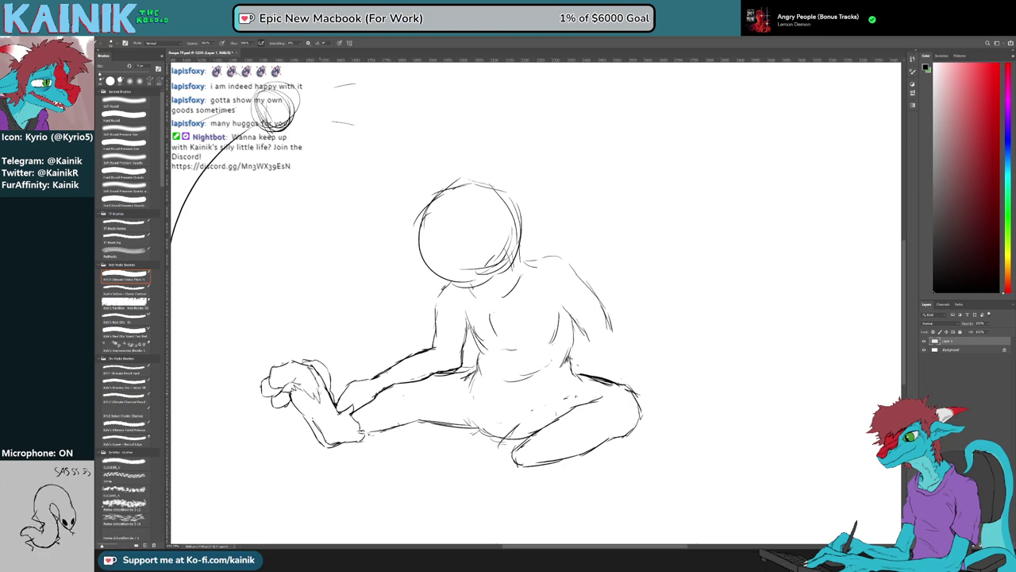
Erase the overlapping marks inside the heel of the outstretched foot and tidy the line of its sole
{"action": "key", "text": "e"}
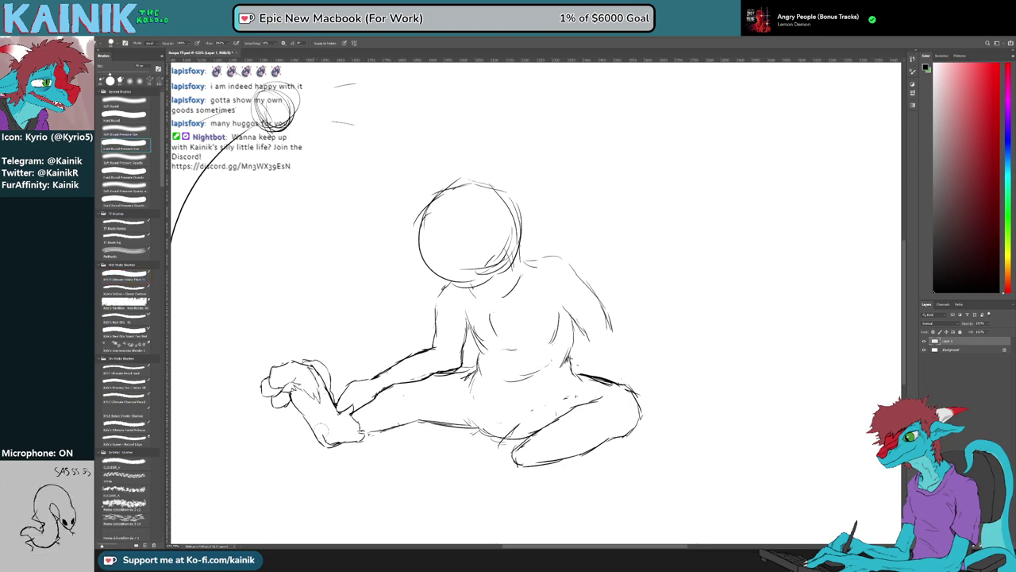
{"action": "key", "text": "r"}
{"action": "mouse_move", "coordinate": [335, 437]}
{"action": "left_mouse_down"}
{"action": "mouse_move", "coordinate": [476, 501]}
{"action": "mouse_move", "coordinate": [405, 395]}
{"action": "mouse_move", "coordinate": [398, 348]}
{"action": "left_mouse_up"}
{"action": "key", "text": "space"}
{"action": "key", "text": "r"}
{"action": "key", "text": "b"}
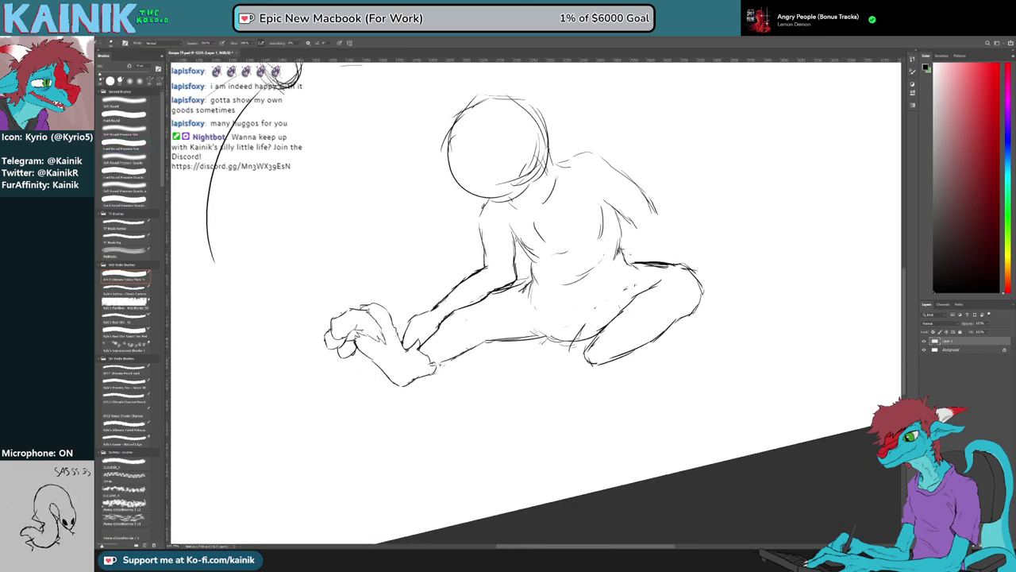
{"action": "key", "text": "r"}
{"action": "left_click_drag", "start_coordinate": [394, 410], "coordinate": [360, 376]}
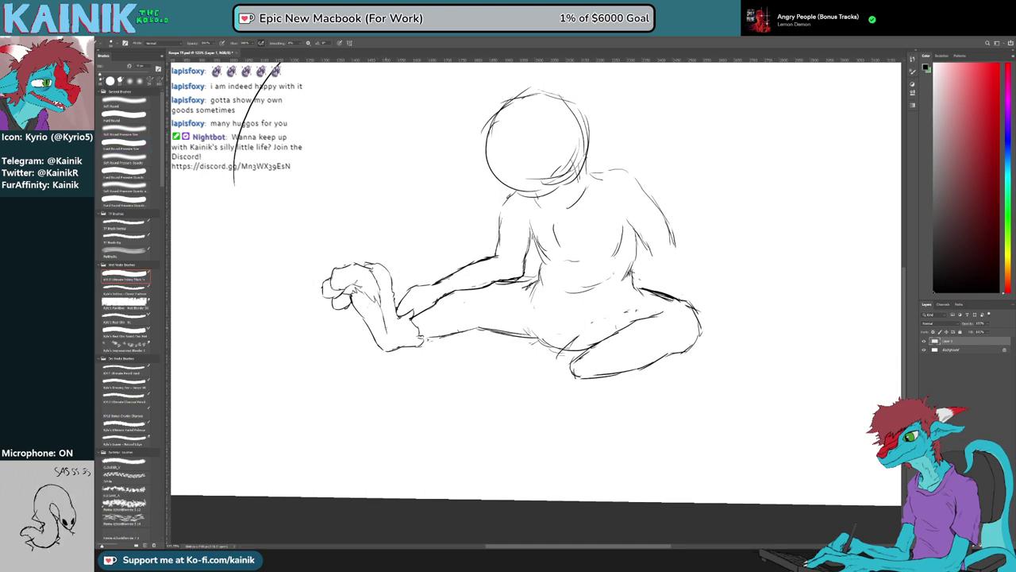
Clean up the lower leg line where it meets the ankle of the outstretched foot
{"action": "key", "text": "r"}
{"action": "left_click_drag", "start_coordinate": [435, 388], "coordinate": [537, 375]}
{"action": "key", "text": "space"}
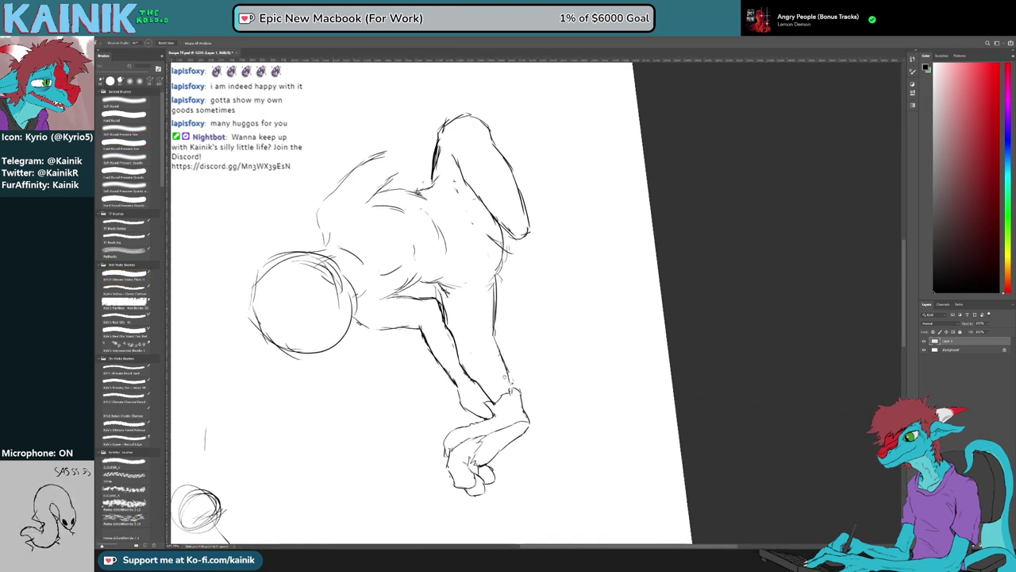
{"action": "key", "text": "e"}
{"action": "key", "text": "b"}
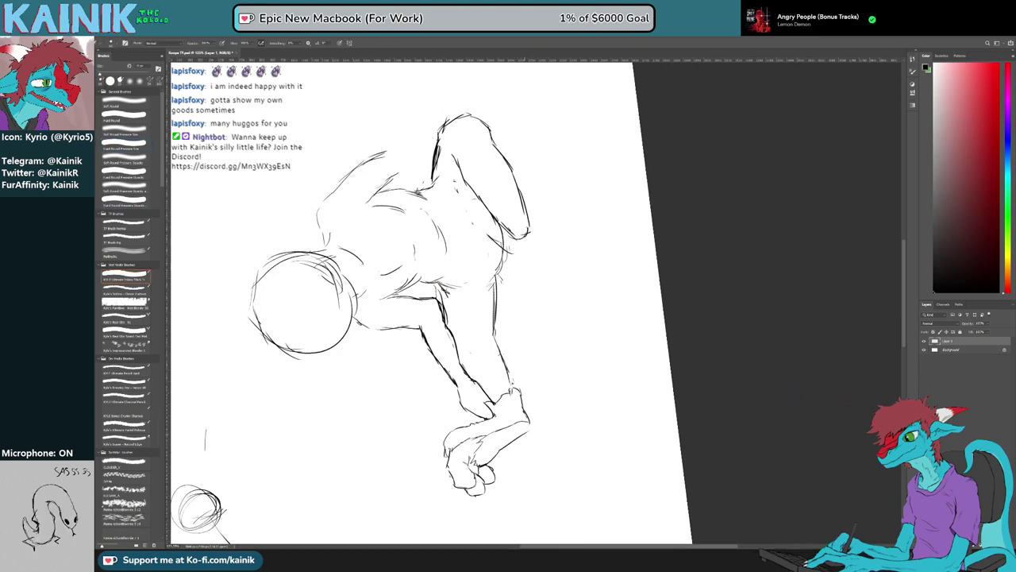
Erase the ankle edge beside the gripping hand and redraw it as a cleaner contour
{"action": "key", "text": "r"}
{"action": "mouse_move", "coordinate": [528, 492]}
{"action": "left_mouse_down"}
{"action": "mouse_move", "coordinate": [445, 482]}
{"action": "mouse_move", "coordinate": [357, 386]}
{"action": "left_mouse_up"}
{"action": "key", "text": "e"}
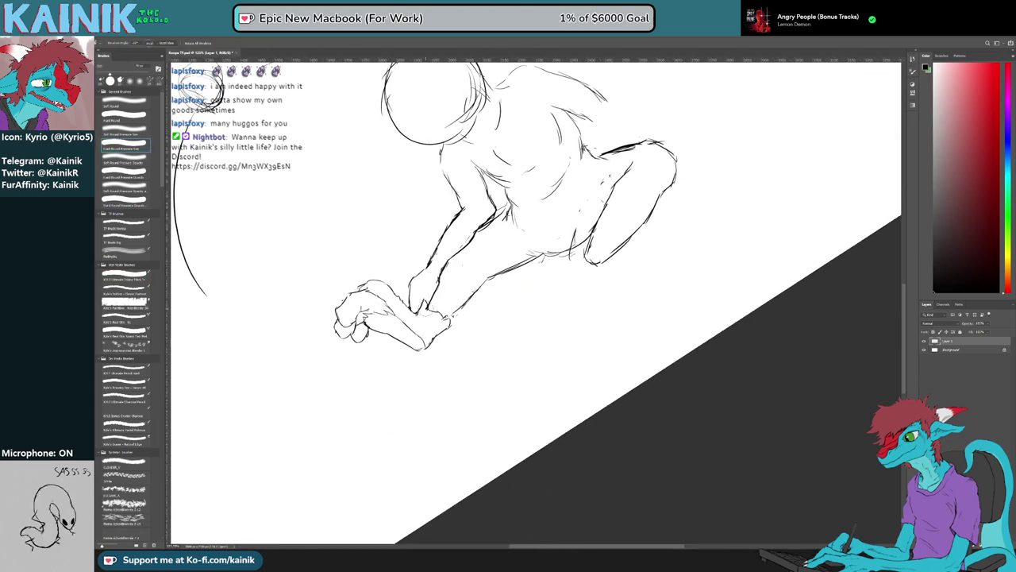
{"action": "left_click_drag", "start_coordinate": [482, 286], "coordinate": [435, 312]}
{"action": "key", "text": "b"}
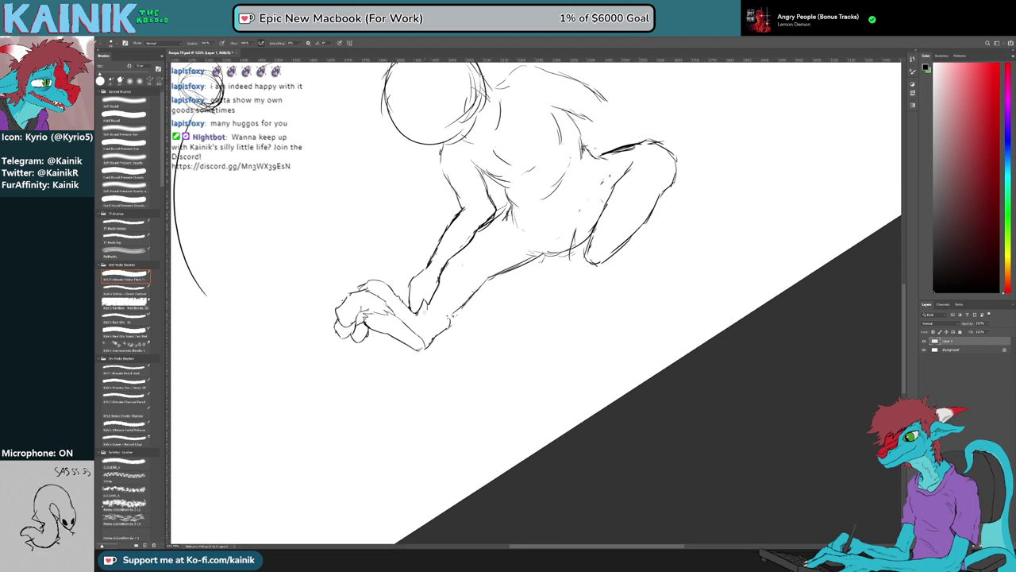
{"action": "mouse_move", "coordinate": [427, 315]}
{"action": "left_mouse_down"}
{"action": "mouse_move", "coordinate": [441, 311]}
{"action": "mouse_move", "coordinate": [439, 336]}
{"action": "mouse_move", "coordinate": [503, 390]}
{"action": "left_mouse_up"}
{"action": "key", "text": "e"}
{"action": "key", "text": "r"}
{"action": "key", "text": "e"}
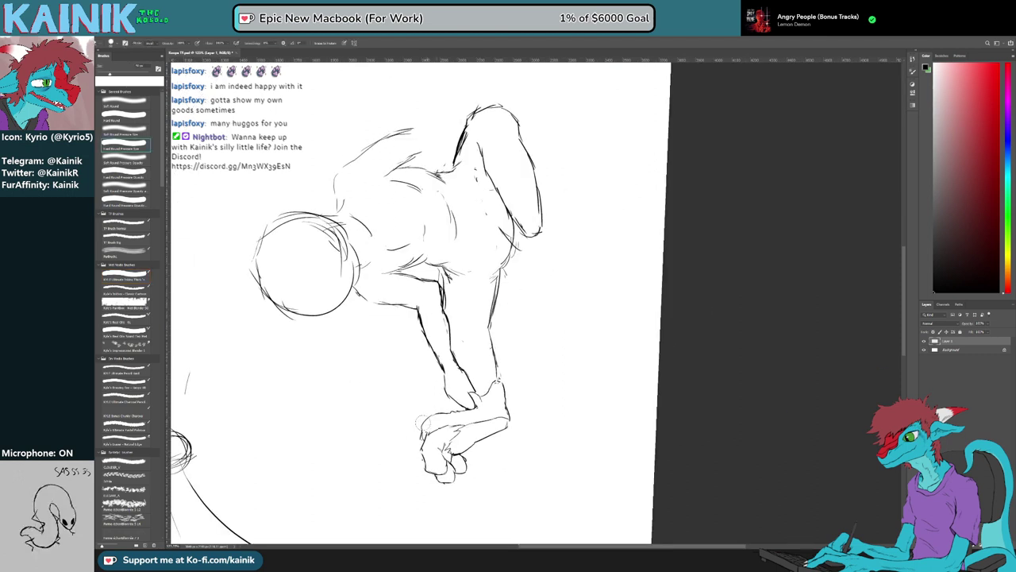
Erase the upper contour above the toes and redraw it as a raised arch with a short inner stroke
{"action": "left_click", "coordinate": [125, 275]}
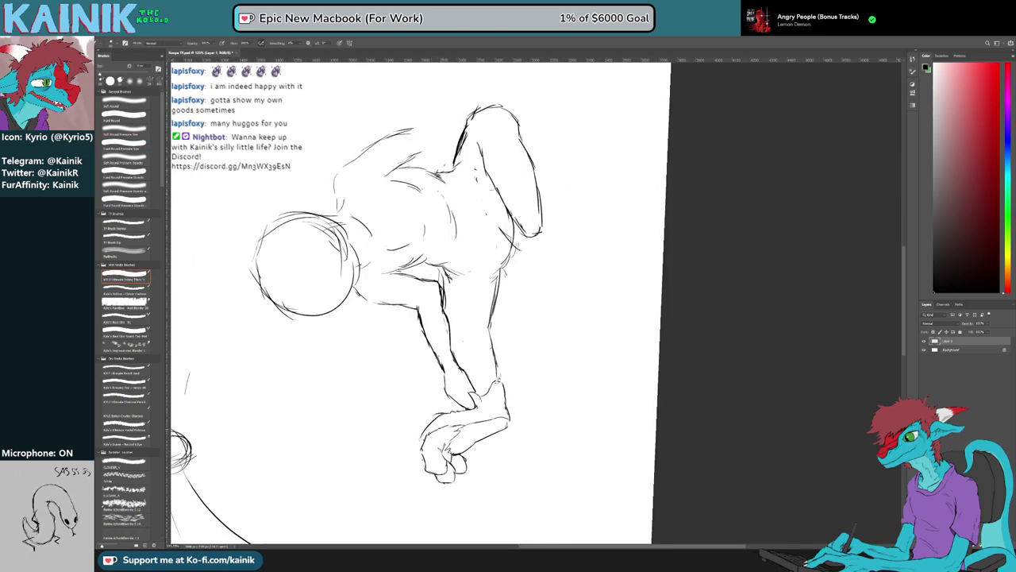
{"action": "key", "text": "e"}
{"action": "mouse_move", "coordinate": [439, 415]}
{"action": "left_mouse_down"}
{"action": "mouse_move", "coordinate": [426, 430]}
{"action": "mouse_move", "coordinate": [413, 423]}
{"action": "mouse_move", "coordinate": [411, 439]}
{"action": "mouse_move", "coordinate": [327, 294]}
{"action": "left_mouse_up"}
{"action": "key", "text": "b"}
{"action": "key", "text": "r"}
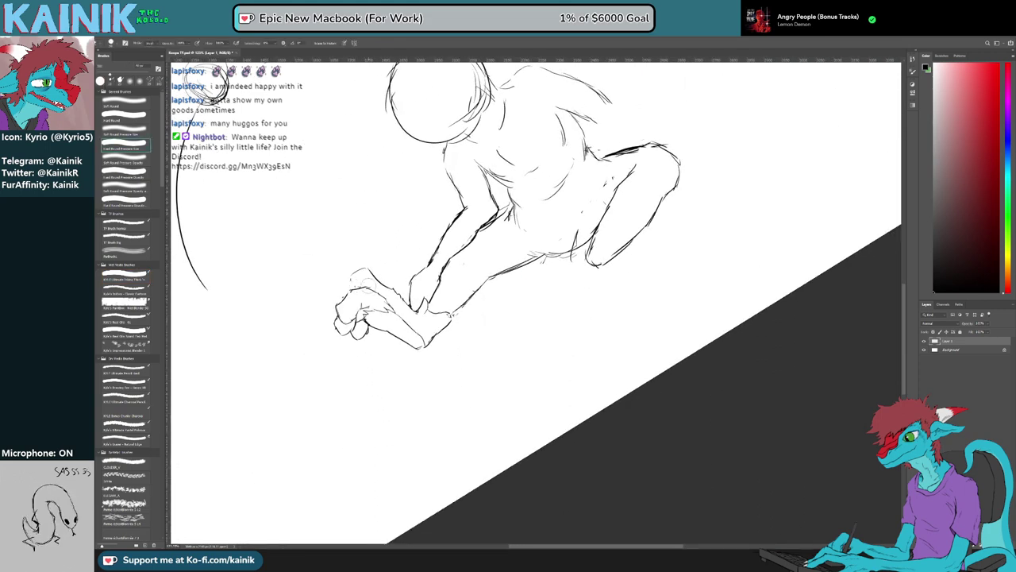
{"action": "key", "text": "e"}
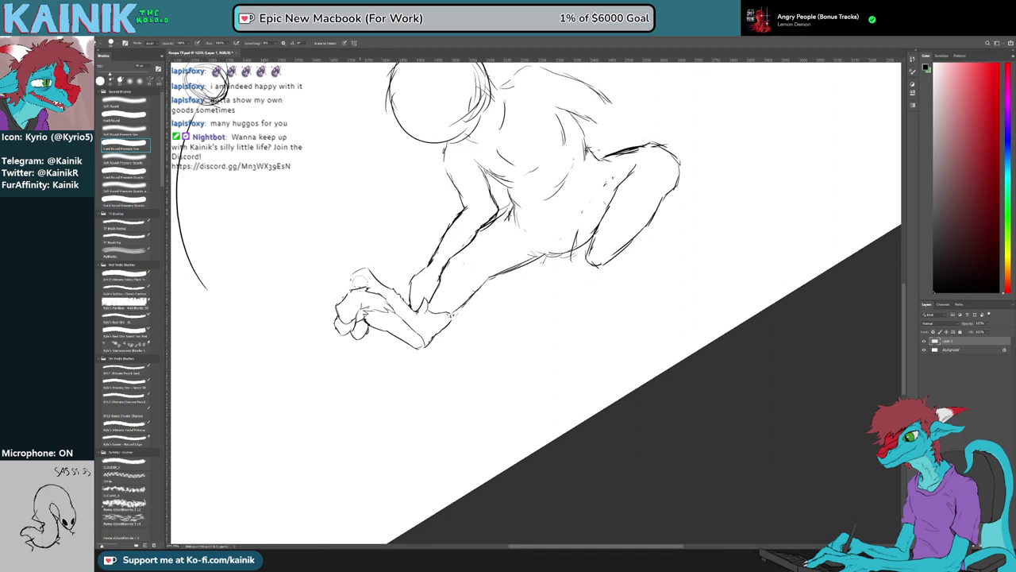
{"action": "key", "text": "b"}
{"action": "left_click_drag", "start_coordinate": [355, 273], "coordinate": [348, 288]}
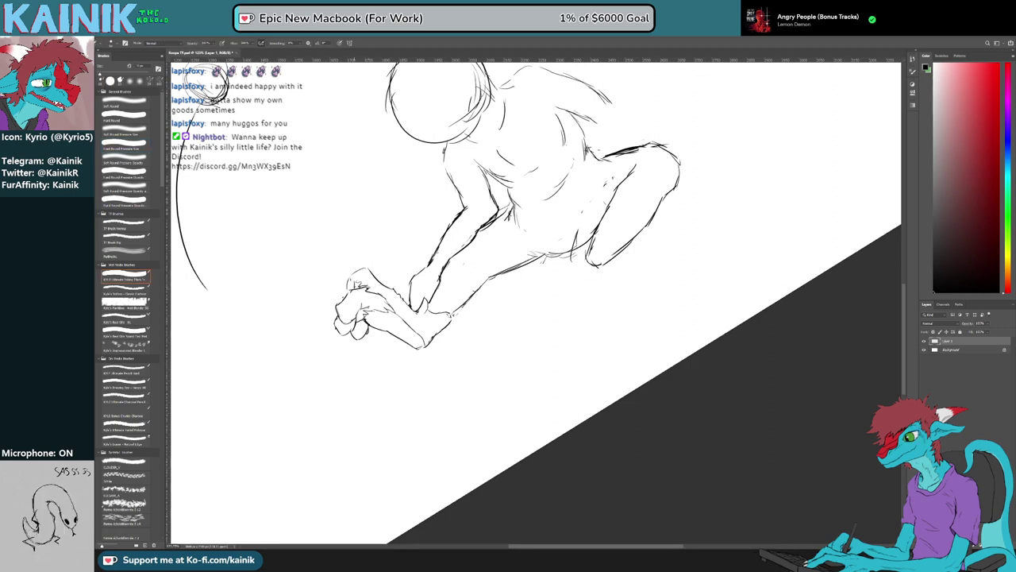
Refine the rear toe outline of the outstretched foot by erasing loose ends and joining it to the instep
{"action": "key", "text": "r"}
{"action": "left_click_drag", "start_coordinate": [331, 353], "coordinate": [326, 310]}
{"action": "key", "text": "e"}
{"action": "mouse_move", "coordinate": [360, 249]}
{"action": "left_mouse_down"}
{"action": "mouse_move", "coordinate": [383, 243]}
{"action": "mouse_move", "coordinate": [458, 476]}
{"action": "left_mouse_up"}
{"action": "key", "text": "b"}
{"action": "key", "text": "e"}
{"action": "key", "text": "b"}
{"action": "key", "text": "r"}
{"action": "key", "text": "e"}
{"action": "left_click_drag", "start_coordinate": [464, 432], "coordinate": [458, 435]}
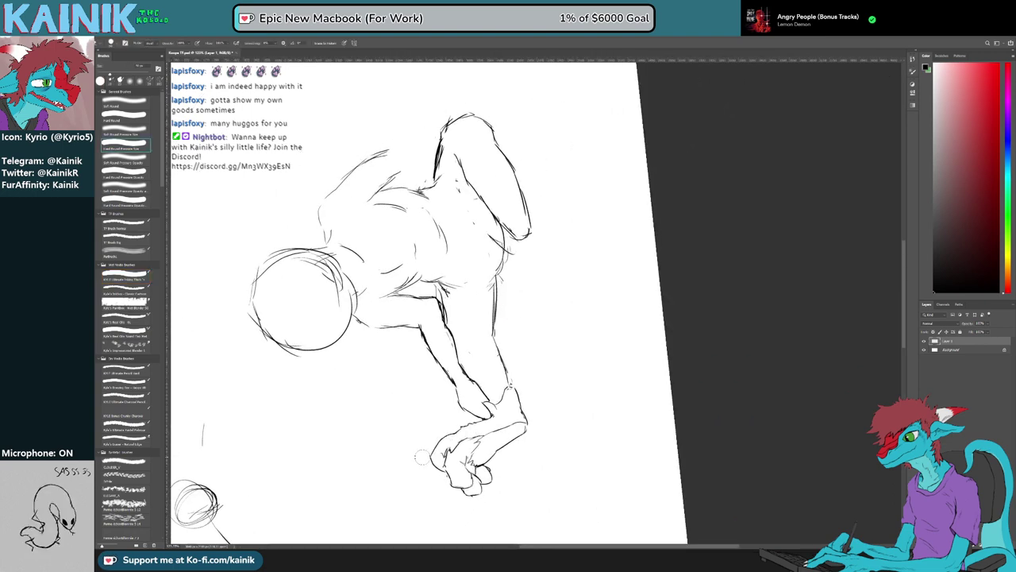
{"action": "key", "text": "b"}
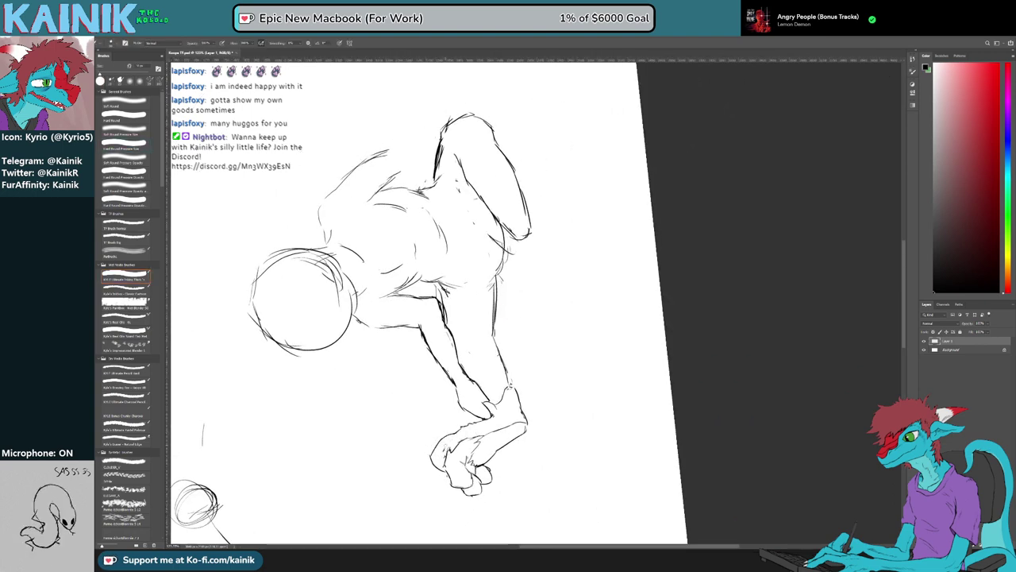
Sketch a curved shirt neckline across the upper chest below the head, undoing the stray stroke
{"action": "key", "text": "r"}
{"action": "left_click_drag", "start_coordinate": [436, 467], "coordinate": [320, 342]}
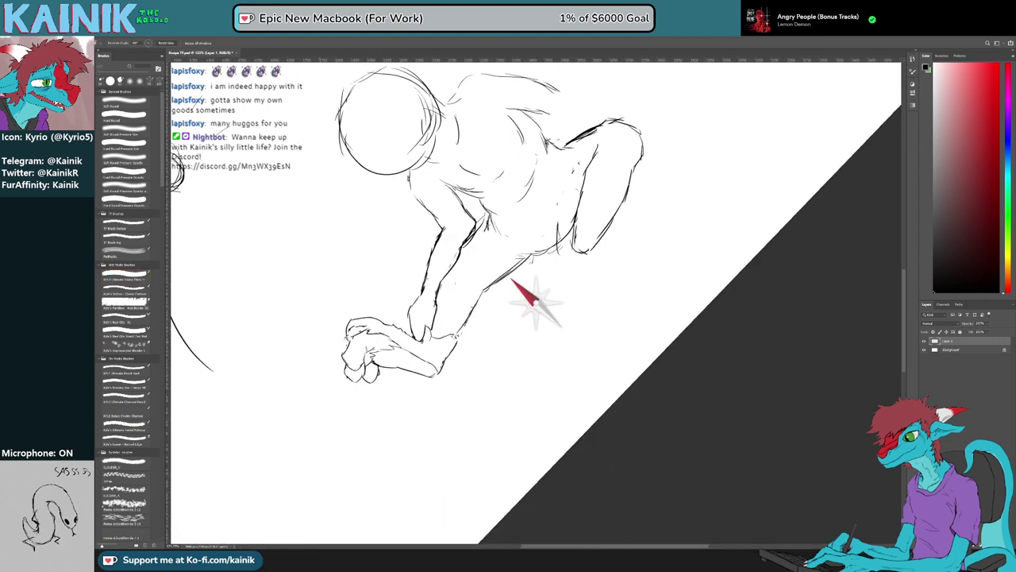
{"action": "left_click_drag", "start_coordinate": [474, 357], "coordinate": [363, 431]}
{"action": "left_click_drag", "start_coordinate": [412, 387], "coordinate": [416, 456]}
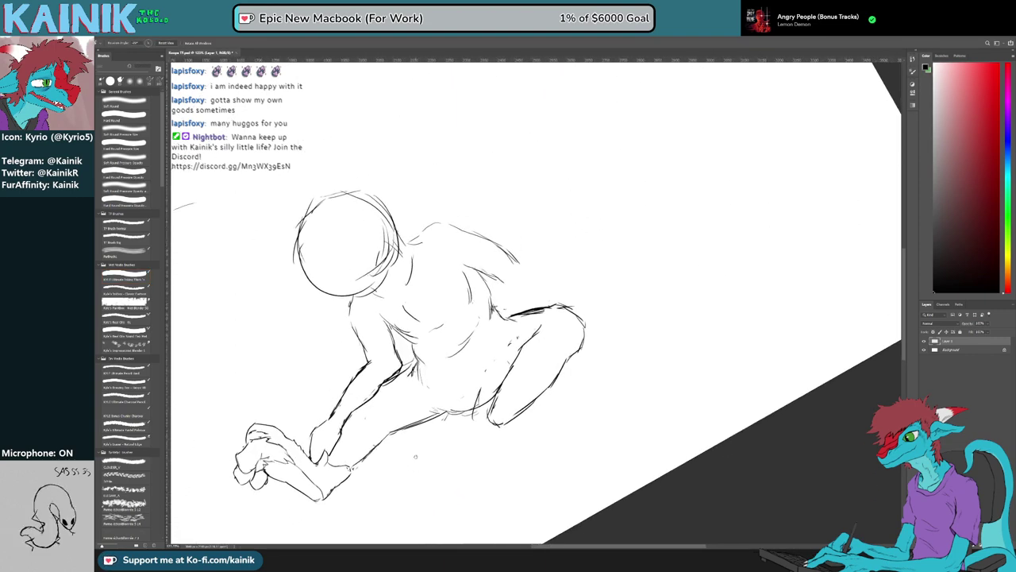
{"action": "left_click_drag", "start_coordinate": [553, 440], "coordinate": [479, 429]}
{"action": "left_click_drag", "start_coordinate": [457, 343], "coordinate": [444, 420]}
{"action": "key", "text": "b"}
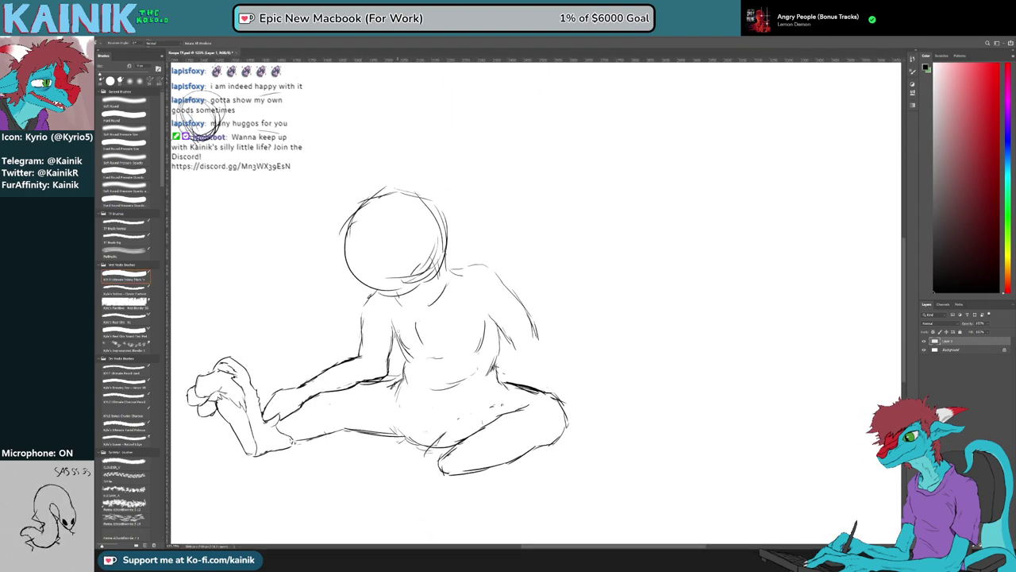
{"action": "left_click_drag", "start_coordinate": [393, 328], "coordinate": [435, 358]}
{"action": "key", "text": "ctrl+z"}
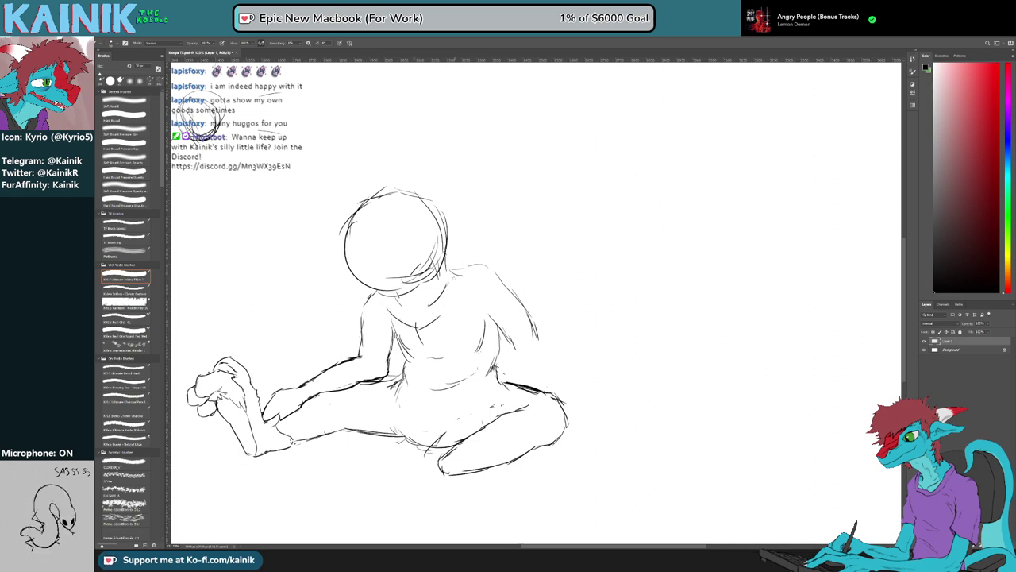
Extend the neckline to the shoulder with a small collar fold and sketch a sleeve cuff around the reaching arm's elbow
{"action": "key", "text": "e"}
{"action": "key", "text": "b"}
{"action": "left_click_drag", "start_coordinate": [453, 284], "coordinate": [448, 304]}
{"action": "left_click_drag", "start_coordinate": [447, 262], "coordinate": [468, 271]}
Erase the inner arm line above the cuff and redraw the sleeve edges with wrinkled contours
{"action": "key", "text": "e"}
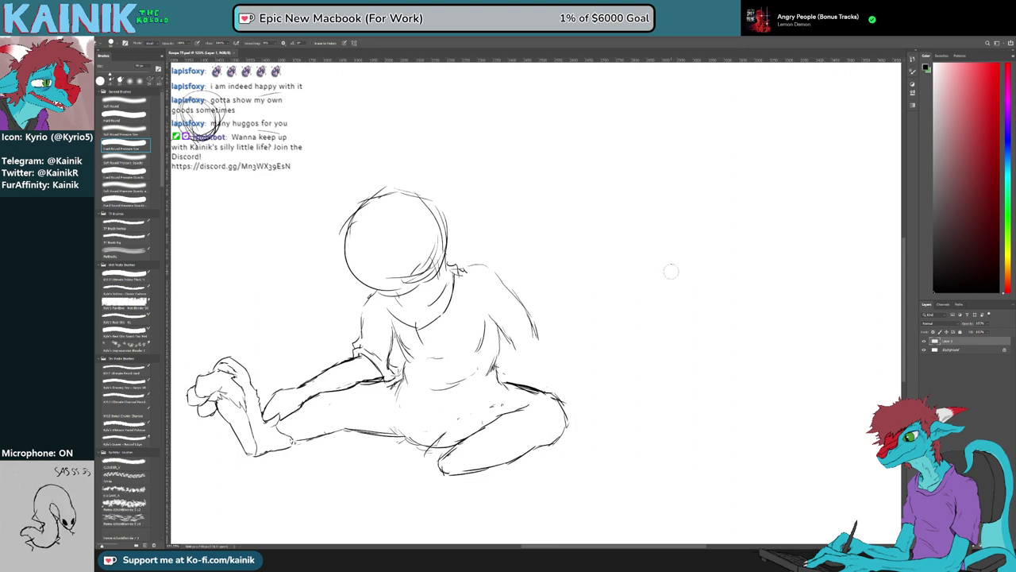
{"action": "left_click_drag", "start_coordinate": [386, 355], "coordinate": [394, 366]}
{"action": "key", "text": "b"}
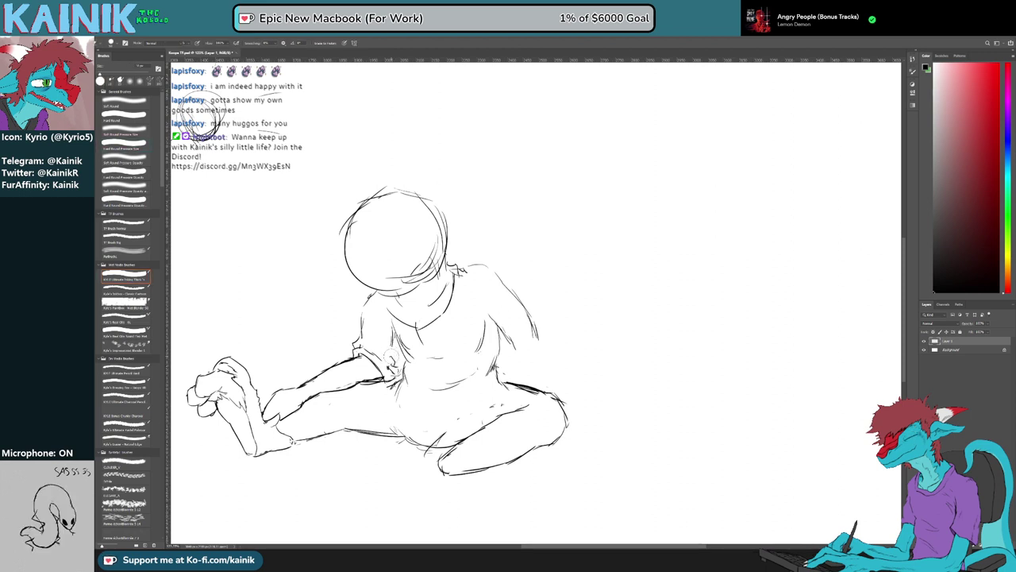
{"action": "key", "text": "e"}
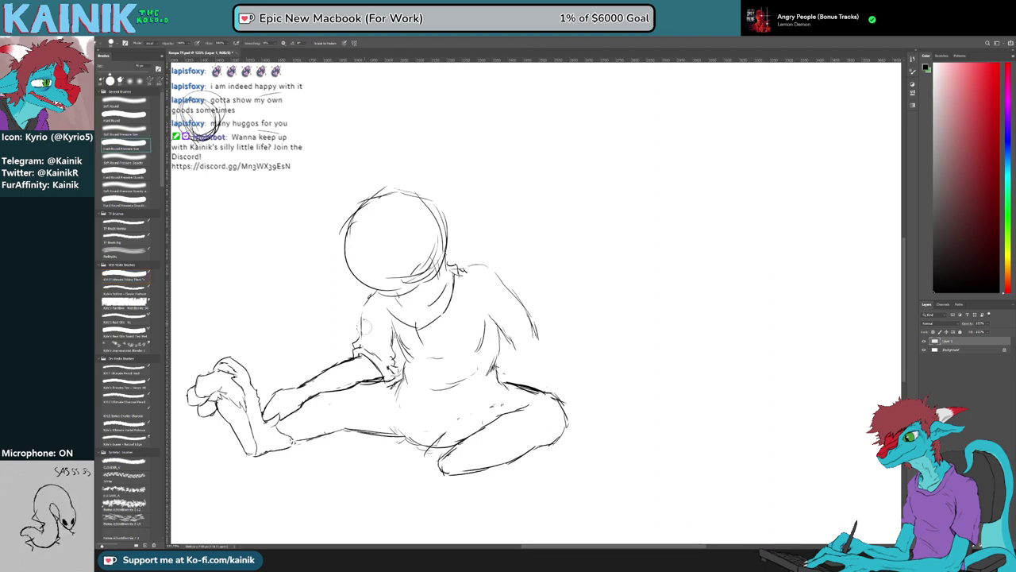
{"action": "key", "text": "b"}
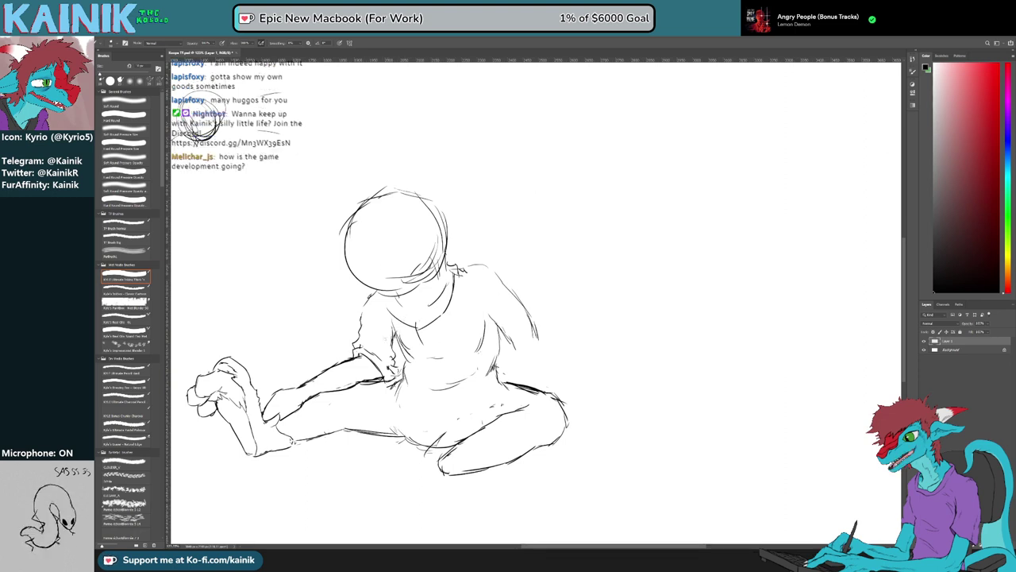
Erase the old arm lines near the armpit and tidy the inner contour of the sleeve
{"action": "key", "text": "e"}
{"action": "left_click_drag", "start_coordinate": [393, 324], "coordinate": [389, 336]}
{"action": "key", "text": "b"}
{"action": "key", "text": "e"}
{"action": "key", "text": "b"}
{"action": "key", "text": "b"}
Clean up the underside of the sleeve cuff and redraw its scalloped edge beside the torso
{"action": "scroll", "coordinate": [392, 349], "scroll_direction": "up", "scroll_amount": 1}
{"action": "key", "text": "e"}
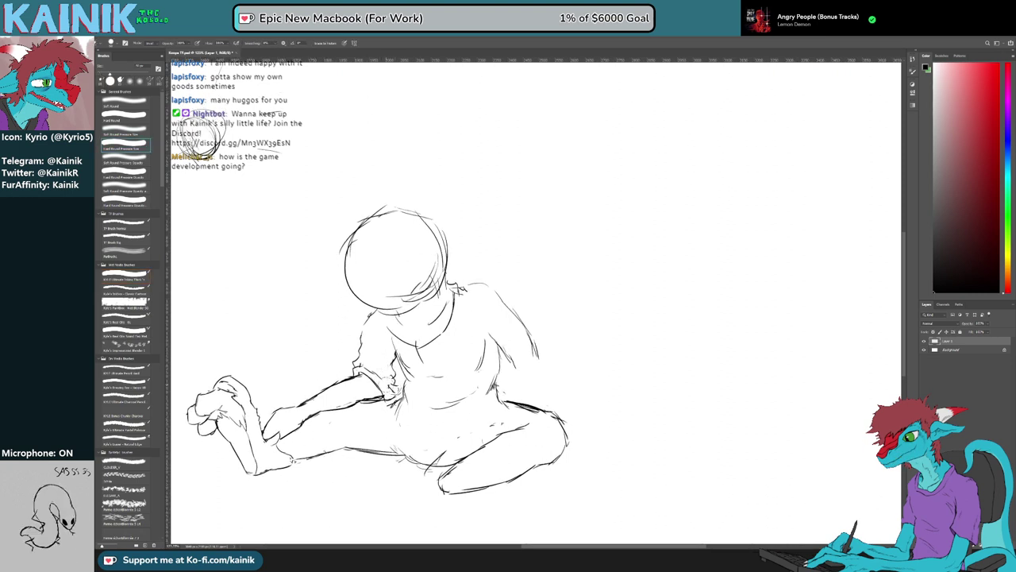
{"action": "left_click_drag", "start_coordinate": [391, 389], "coordinate": [396, 395]}
{"action": "key", "text": "b"}
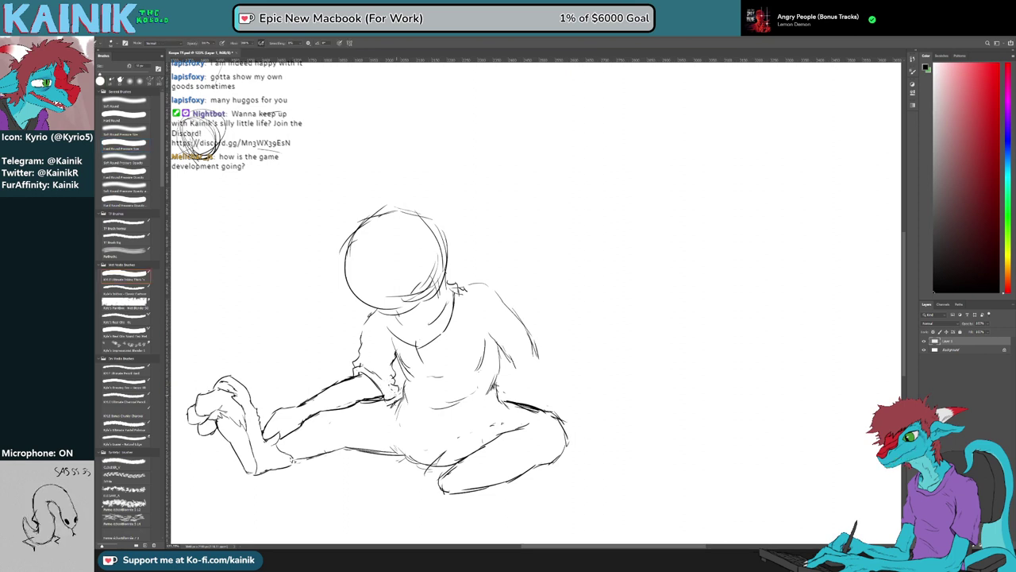
{"action": "key", "text": "e"}
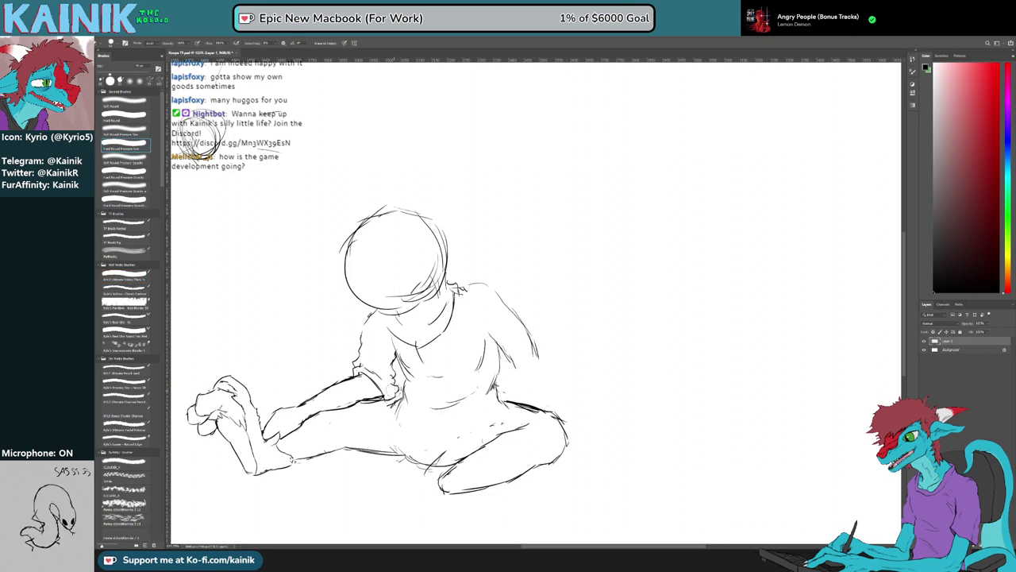
{"action": "key", "text": "b"}
{"action": "mouse_move", "coordinate": [388, 396]}
{"action": "left_mouse_down"}
{"action": "mouse_move", "coordinate": [400, 398]}
{"action": "mouse_move", "coordinate": [406, 374]}
{"action": "left_mouse_up"}
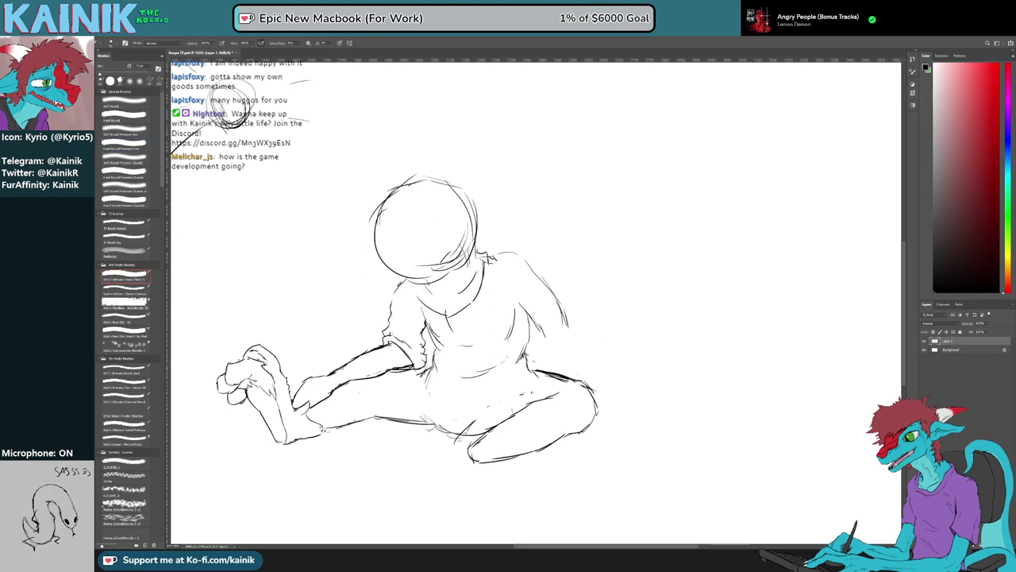
{"action": "left_click_drag", "start_coordinate": [415, 350], "coordinate": [433, 364]}
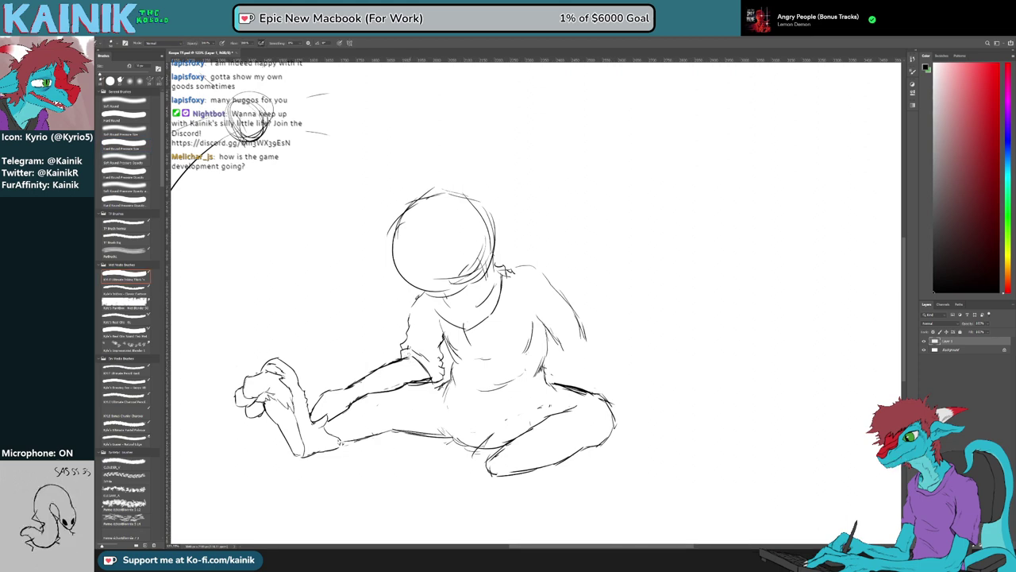
Refine the shirt's side contour between the sleeve cuff and the waist with short fold strokes
{"action": "key", "text": "r"}
{"action": "mouse_move", "coordinate": [416, 324]}
{"action": "left_mouse_down"}
{"action": "mouse_move", "coordinate": [443, 380]}
{"action": "mouse_move", "coordinate": [415, 376]}
{"action": "mouse_move", "coordinate": [388, 331]}
{"action": "left_mouse_up"}
{"action": "key", "text": "e"}
{"action": "key", "text": "r"}
{"action": "key", "text": "b"}
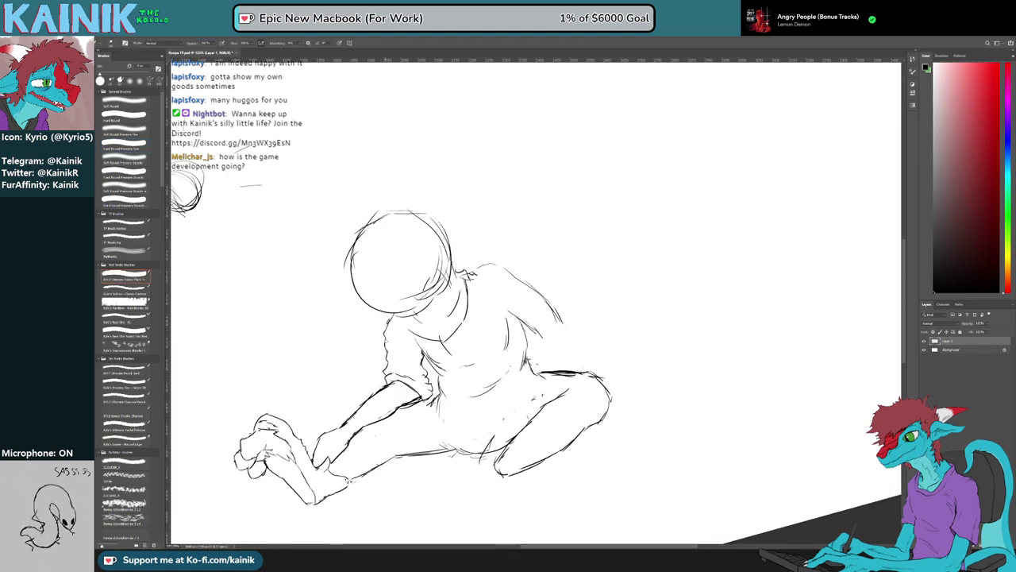
{"action": "left_click_drag", "start_coordinate": [447, 372], "coordinate": [428, 386]}
{"action": "key", "text": "r"}
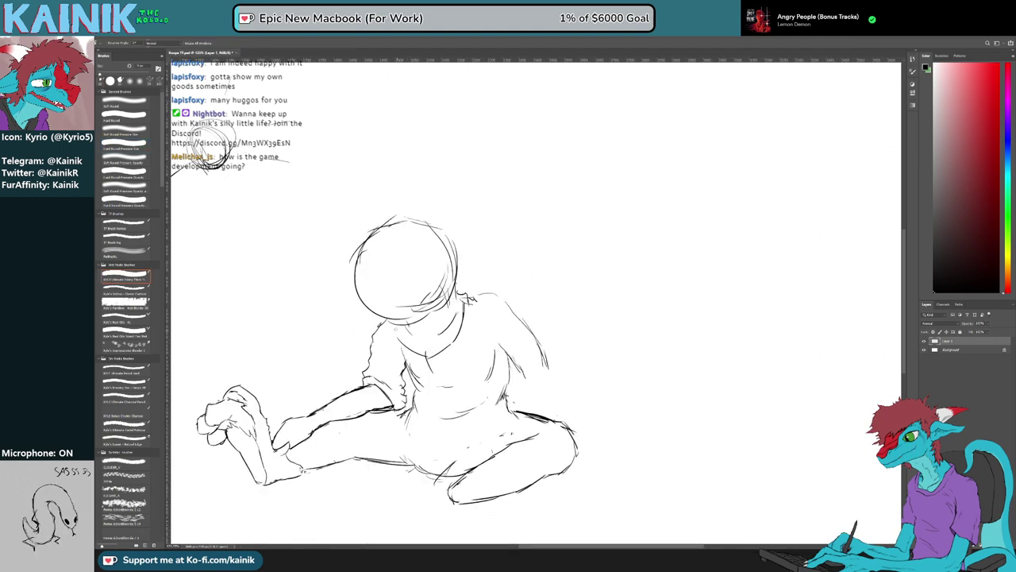
{"action": "key", "text": "b"}
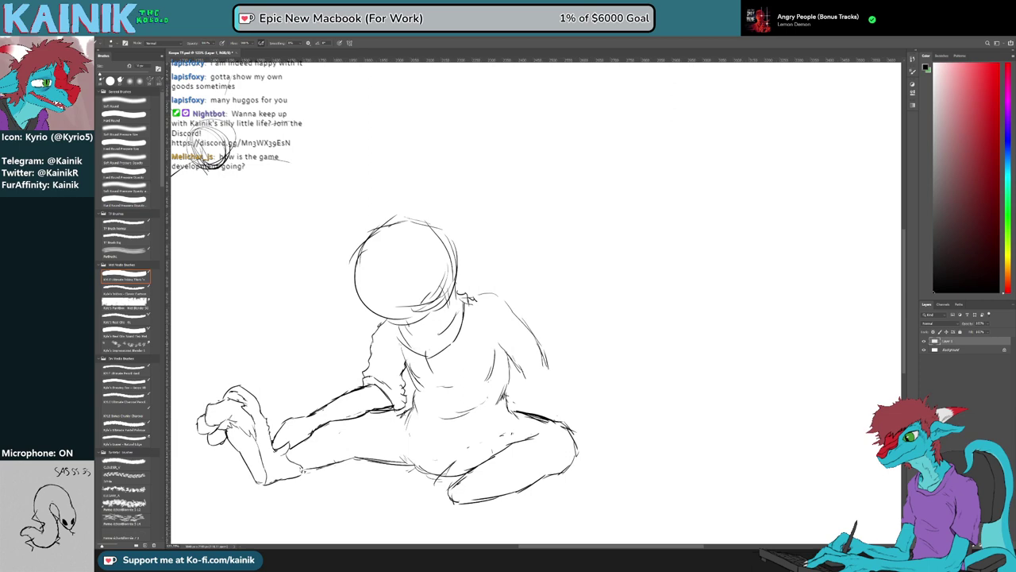
Erase the lower part of the neckline and try a new stroke for its curve
{"action": "key", "text": "e"}
{"action": "left_click_drag", "start_coordinate": [404, 341], "coordinate": [456, 347]}
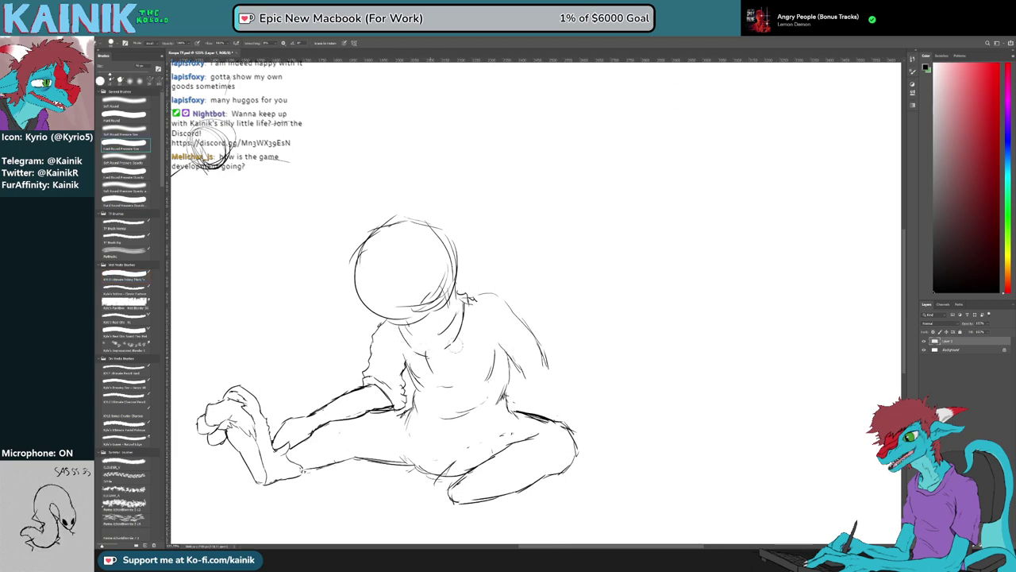
{"action": "key", "text": "r"}
{"action": "mouse_move", "coordinate": [591, 385]}
{"action": "left_mouse_down"}
{"action": "mouse_move", "coordinate": [465, 426]}
{"action": "mouse_move", "coordinate": [451, 421]}
{"action": "left_mouse_up"}
{"action": "key", "text": "b"}
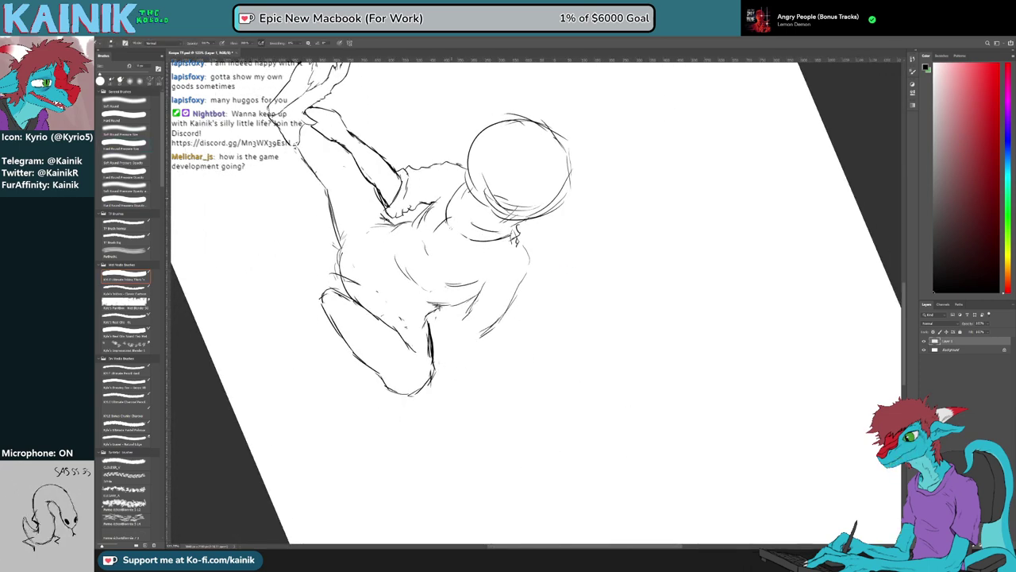
{"action": "left_click_drag", "start_coordinate": [446, 218], "coordinate": [470, 241]}
{"action": "key", "text": "r"}
{"action": "left_click_drag", "start_coordinate": [469, 397], "coordinate": [584, 408]}
{"action": "key", "text": "ctrl+z"}
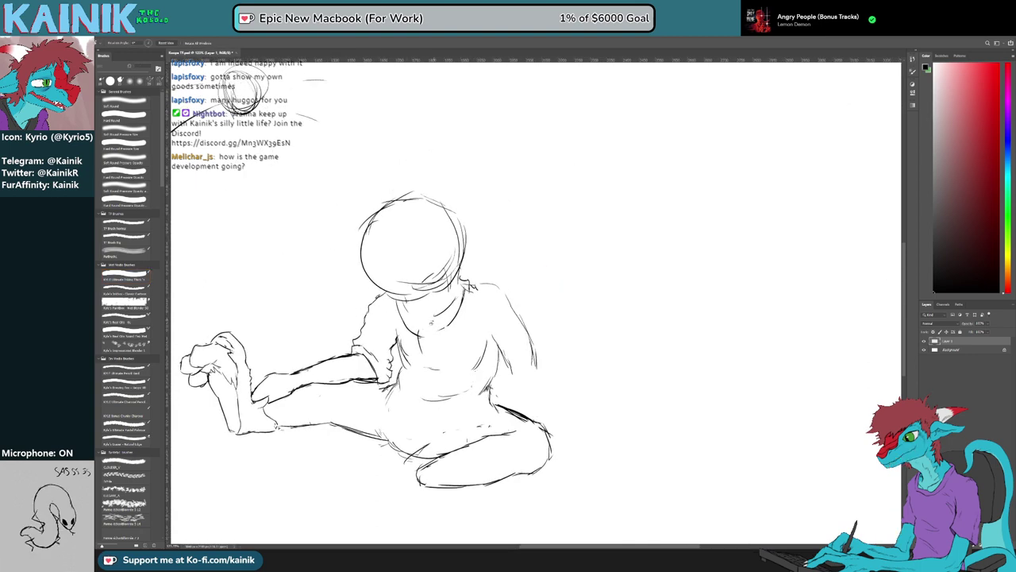
Redraw the neckline as a deep scooped curve rising to the shoulder and clean up the collar fold
{"action": "key", "text": "b"}
{"action": "mouse_move", "coordinate": [419, 334]}
{"action": "left_mouse_down"}
{"action": "mouse_move", "coordinate": [447, 325]}
{"action": "mouse_move", "coordinate": [460, 296]}
{"action": "mouse_move", "coordinate": [452, 312]}
{"action": "mouse_move", "coordinate": [481, 295]}
{"action": "left_mouse_up"}
{"action": "key", "text": "e"}
{"action": "key", "text": "b"}
{"action": "key", "text": "e"}
{"action": "key", "text": "b"}
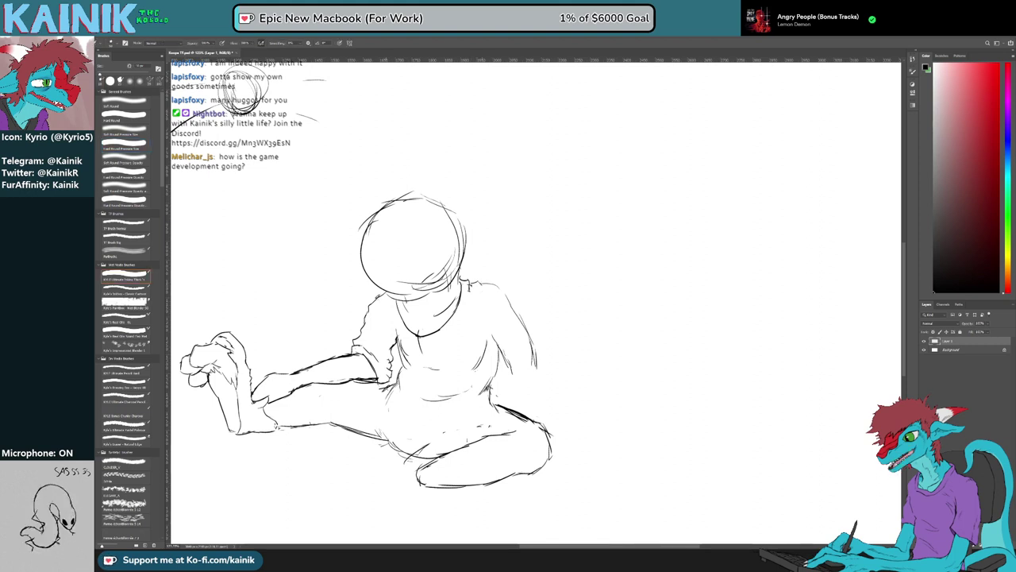
Clean up the shirt sleeve's outline and rework the shirt's side line beside the scalloped cuff
{"action": "key", "text": "e"}
{"action": "left_click_drag", "start_coordinate": [367, 302], "coordinate": [384, 294]}
{"action": "key", "text": "b"}
{"action": "key", "text": "e"}
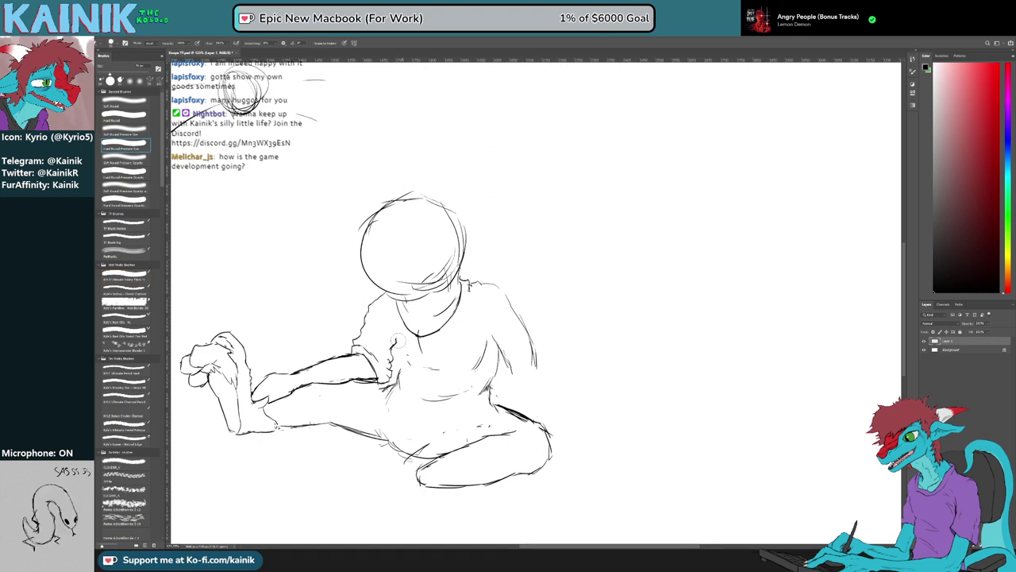
{"action": "key", "text": "b"}
{"action": "mouse_move", "coordinate": [399, 359]}
{"action": "left_mouse_down"}
{"action": "mouse_move", "coordinate": [396, 394]}
{"action": "mouse_move", "coordinate": [404, 387]}
{"action": "mouse_move", "coordinate": [392, 384]}
{"action": "mouse_move", "coordinate": [403, 400]}
{"action": "left_mouse_up"}
{"action": "key", "text": "e"}
{"action": "key", "text": "b"}
{"action": "key", "text": "e"}
{"action": "key", "text": "b"}
Add short radiating fold strokes on the shirt where the sleeve cuff meets the torso
{"action": "key", "text": "r"}
{"action": "left_click_drag", "start_coordinate": [475, 453], "coordinate": [420, 416]}
{"action": "key", "text": "e"}
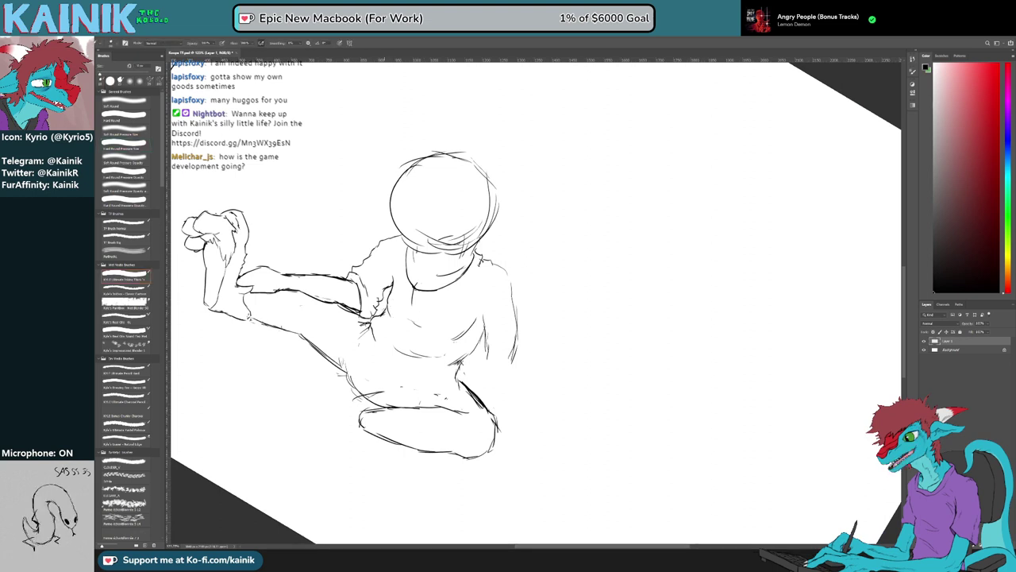
{"action": "key", "text": "b"}
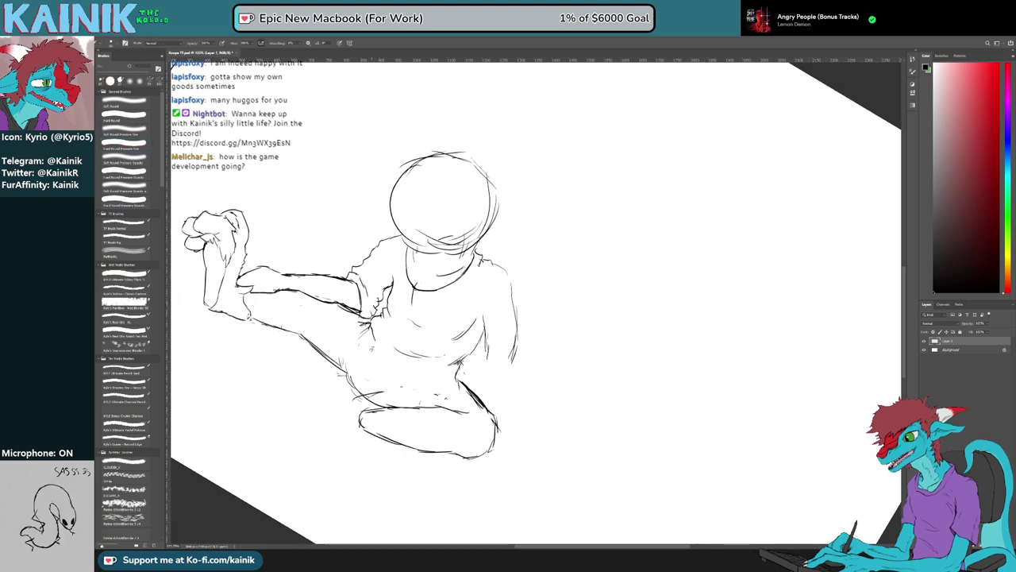
{"action": "key", "text": "r"}
{"action": "left_click_drag", "start_coordinate": [414, 316], "coordinate": [425, 356]}
Sketch a small collarbone mark inside the neckline and tidy the neck lines beneath the head
{"action": "key", "text": "e"}
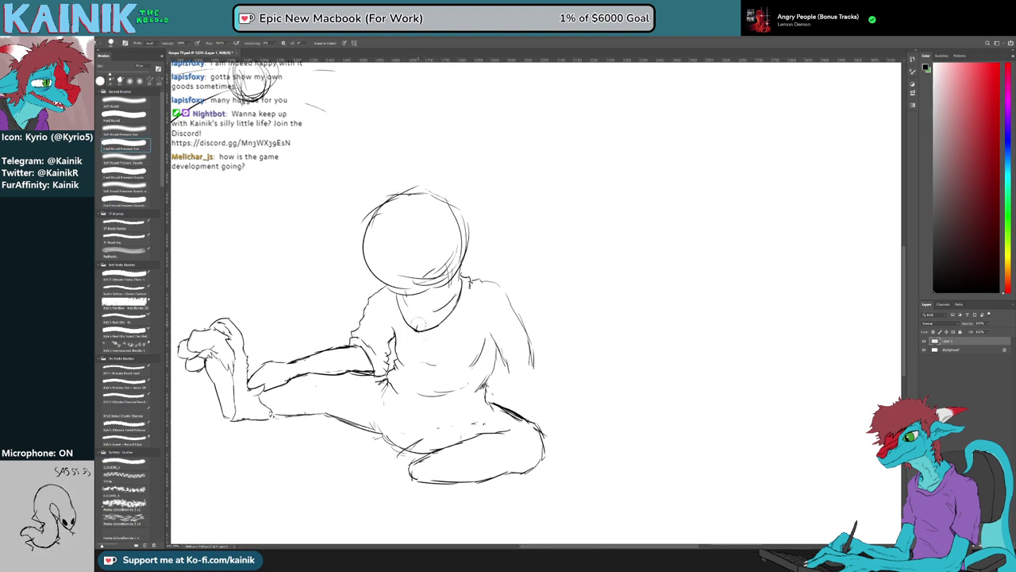
{"action": "key", "text": "b"}
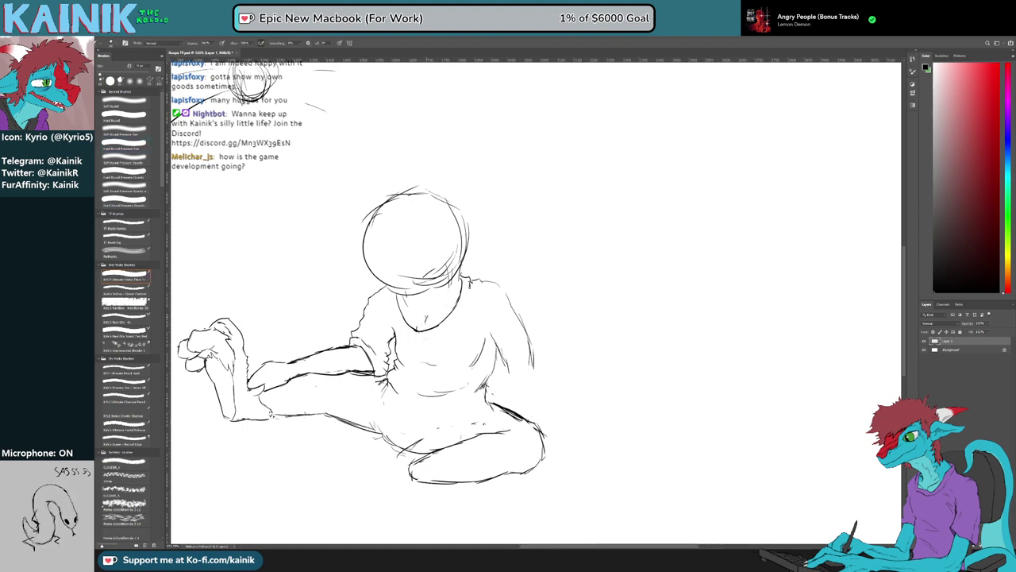
{"action": "key", "text": "e"}
{"action": "left_click_drag", "start_coordinate": [420, 322], "coordinate": [409, 300]}
{"action": "key", "text": "b"}
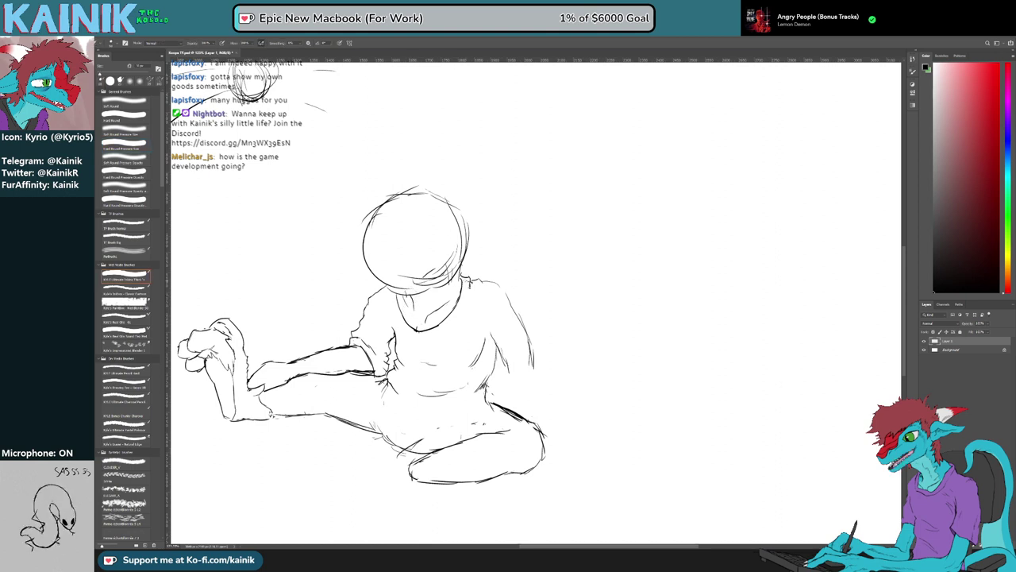
{"action": "key", "text": "e"}
{"action": "left_click_drag", "start_coordinate": [458, 275], "coordinate": [461, 265]}
{"action": "key", "text": "b"}
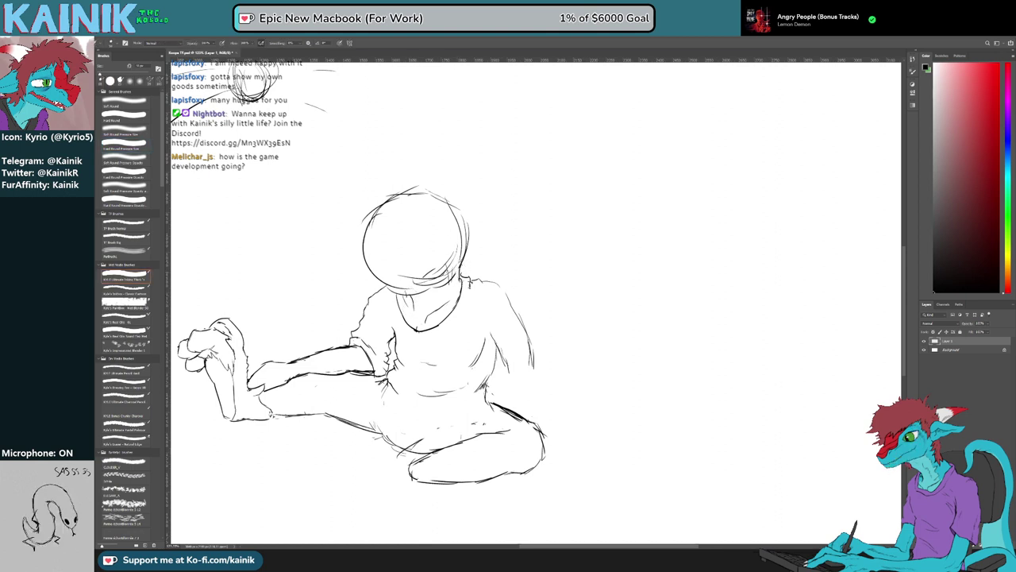
Erase the rough neck stroke inside the collar and draw short, clean collarbone lines above the scoop
{"action": "key", "text": "e"}
{"action": "left_click_drag", "start_coordinate": [400, 299], "coordinate": [404, 315]}
{"action": "key", "text": "b"}
{"action": "key", "text": "e"}
{"action": "left_click_drag", "start_coordinate": [408, 297], "coordinate": [414, 308]}
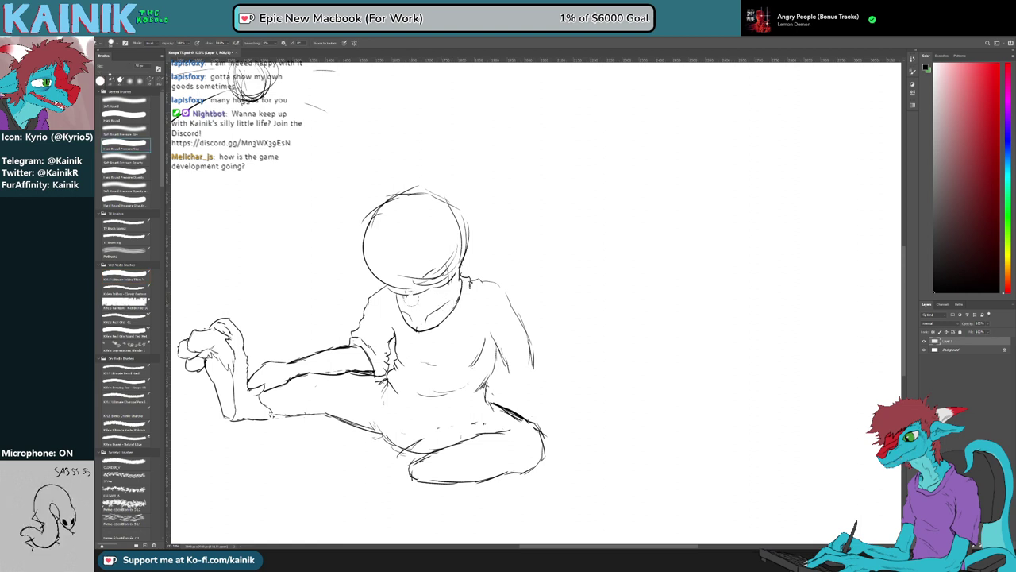
{"action": "key", "text": "b"}
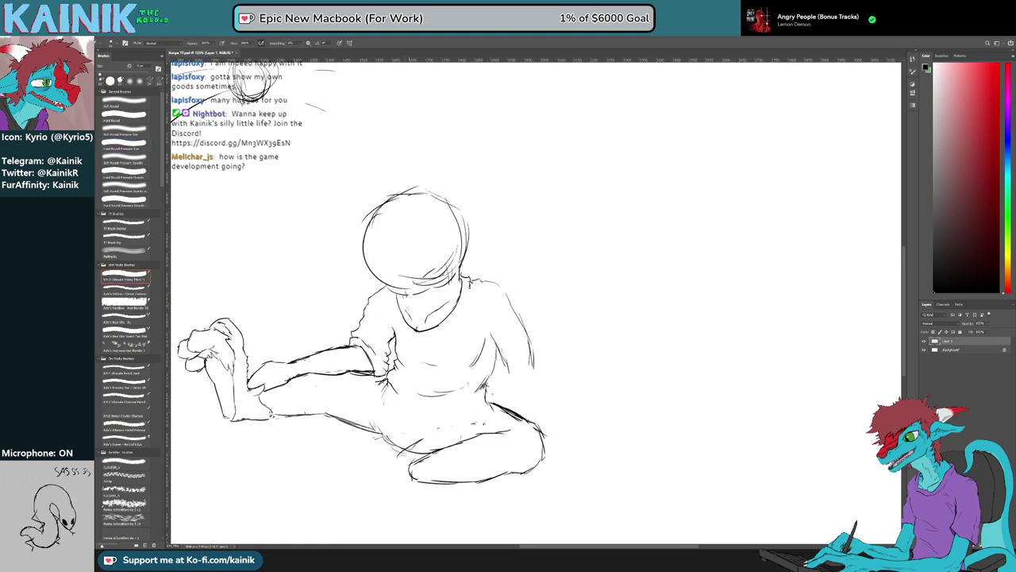
{"action": "key", "text": "e"}
{"action": "key", "text": "b"}
{"action": "key", "text": "e"}
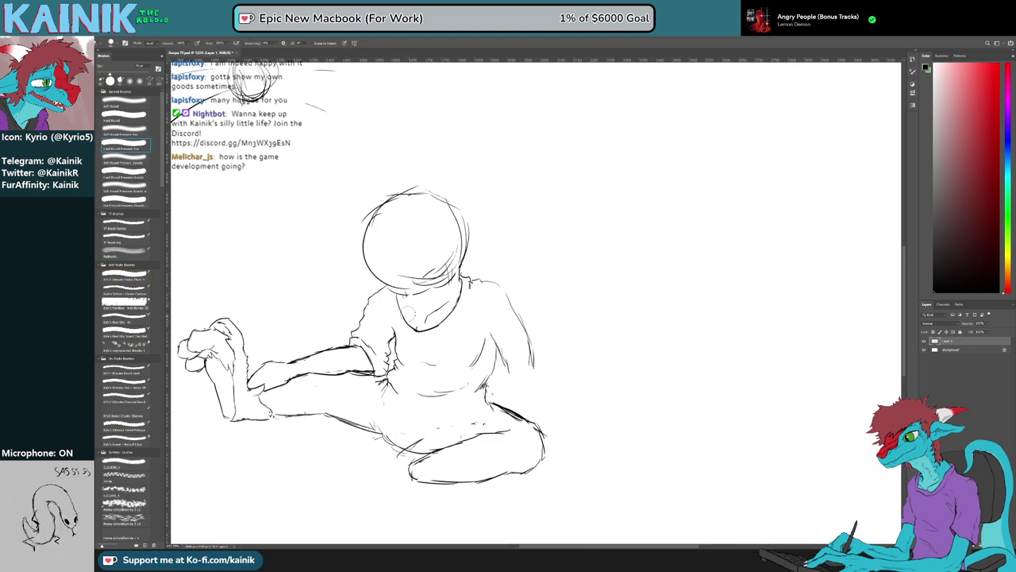
{"action": "left_click_drag", "start_coordinate": [414, 319], "coordinate": [417, 323]}
{"action": "key", "text": "b"}
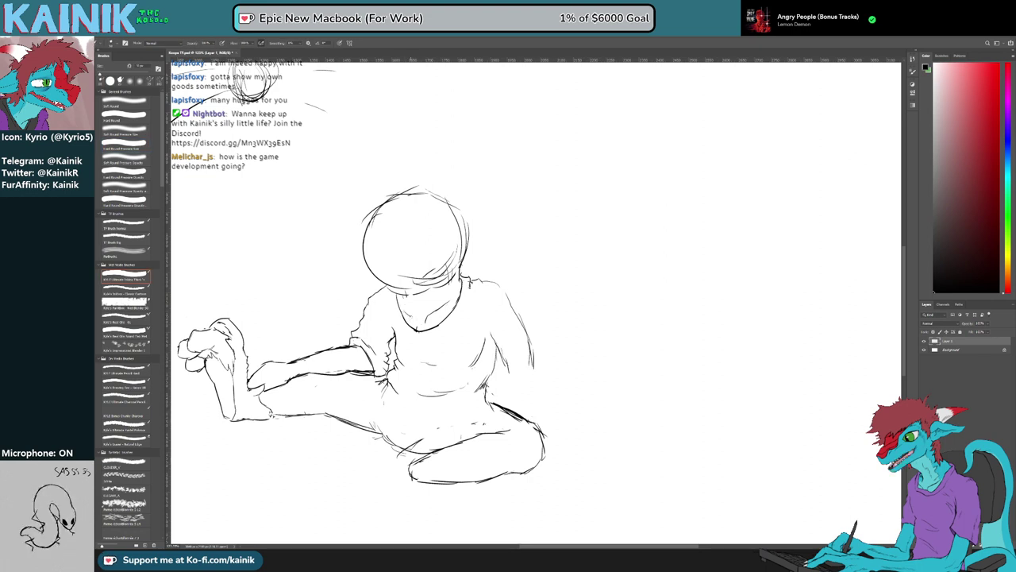
Erase stray marks around the collar and the scribbled construction lines along the head's lower edge
{"action": "key", "text": "e"}
{"action": "left_click_drag", "start_coordinate": [402, 302], "coordinate": [412, 302]}
{"action": "mouse_move", "coordinate": [419, 329]}
{"action": "left_mouse_down"}
{"action": "mouse_move", "coordinate": [433, 325]}
{"action": "mouse_move", "coordinate": [408, 340]}
{"action": "left_mouse_up"}
{"action": "key", "text": "r"}
{"action": "left_click_drag", "start_coordinate": [447, 512], "coordinate": [338, 415]}
{"action": "key", "text": "e"}
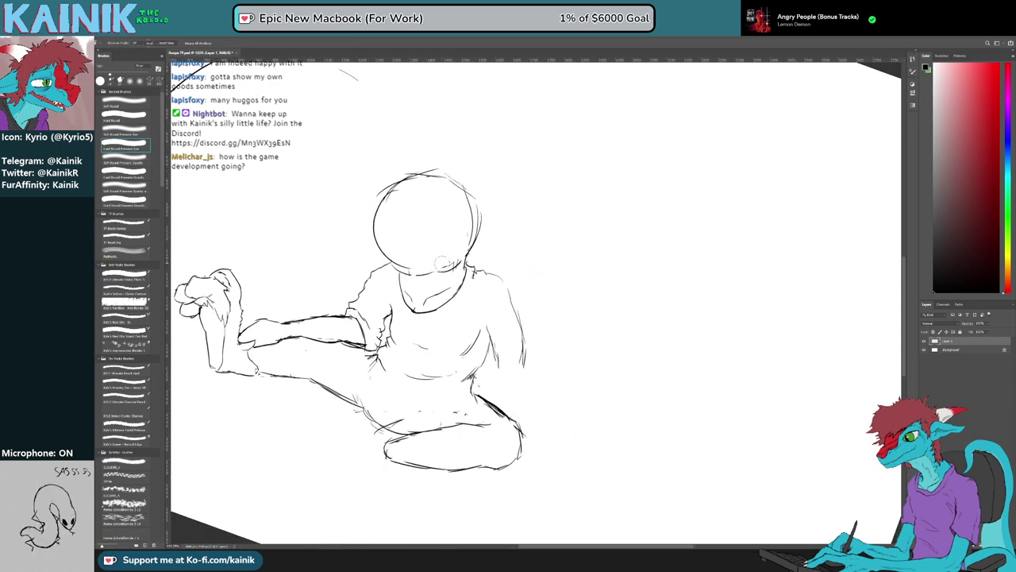
{"action": "left_click_drag", "start_coordinate": [431, 266], "coordinate": [452, 262]}
Draw a short neck line under the head and trim the strokes on the neck's other side
{"action": "key", "text": "r"}
{"action": "left_click_drag", "start_coordinate": [413, 349], "coordinate": [423, 371]}
{"action": "key", "text": "b"}
{"action": "left_click_drag", "start_coordinate": [406, 298], "coordinate": [409, 307]}
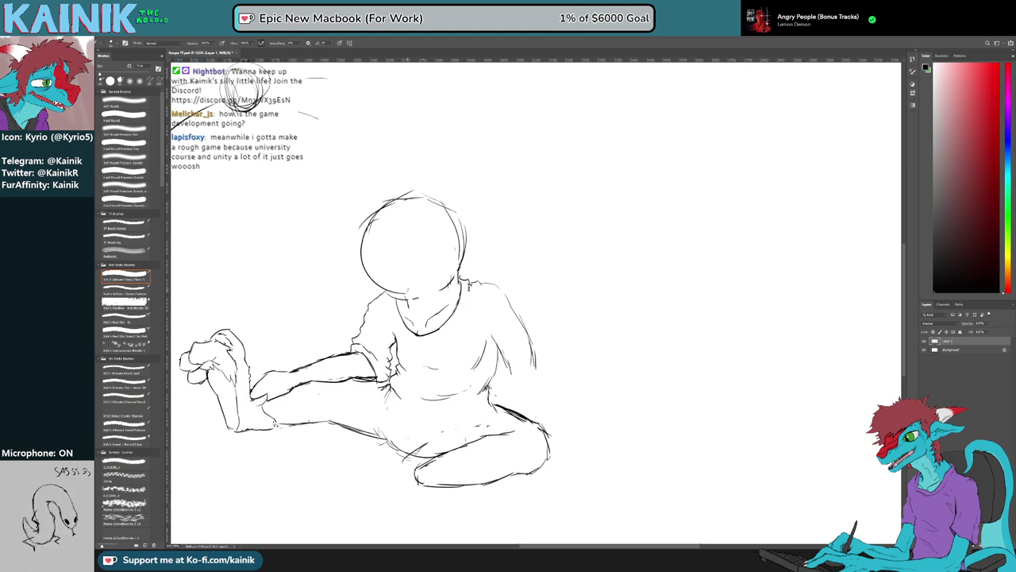
{"action": "key", "text": "e"}
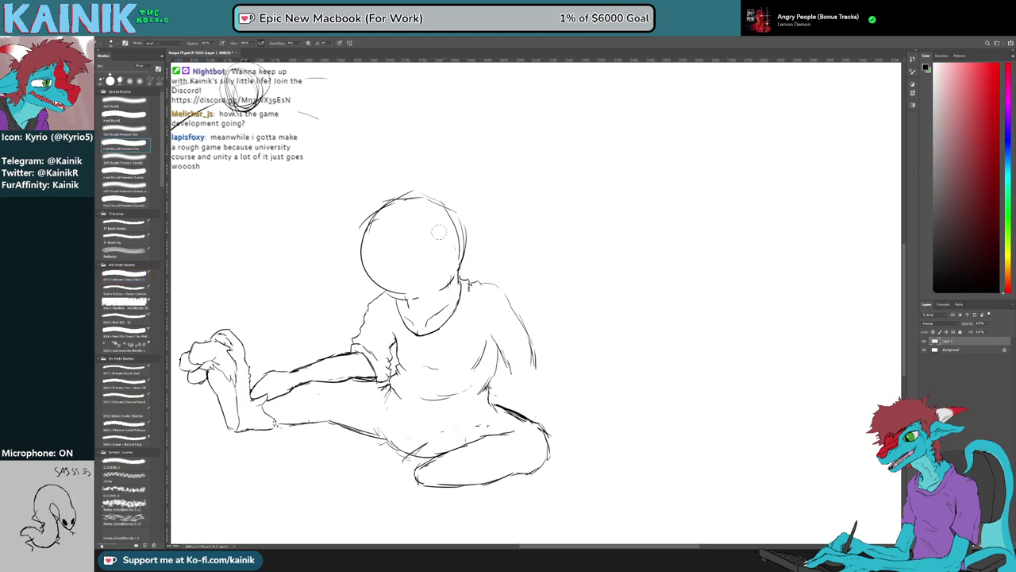
{"action": "left_click_drag", "start_coordinate": [449, 272], "coordinate": [445, 306]}
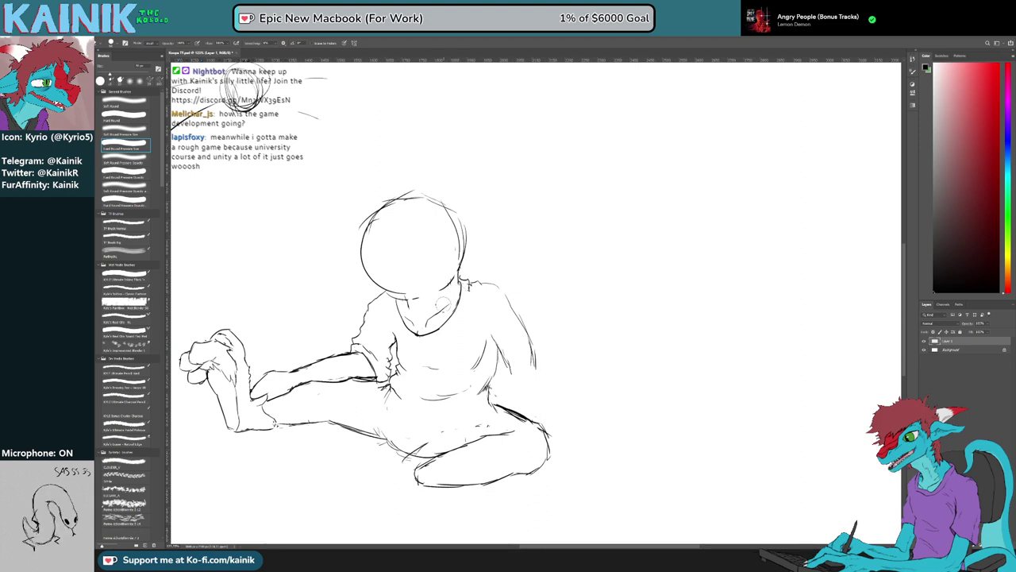
Erase the heavy line on the outstretched forearm's underside near the cuff and redraw that contour
{"action": "key", "text": "space"}
{"action": "left_click_drag", "start_coordinate": [296, 449], "coordinate": [448, 478]}
{"action": "key", "text": "r"}
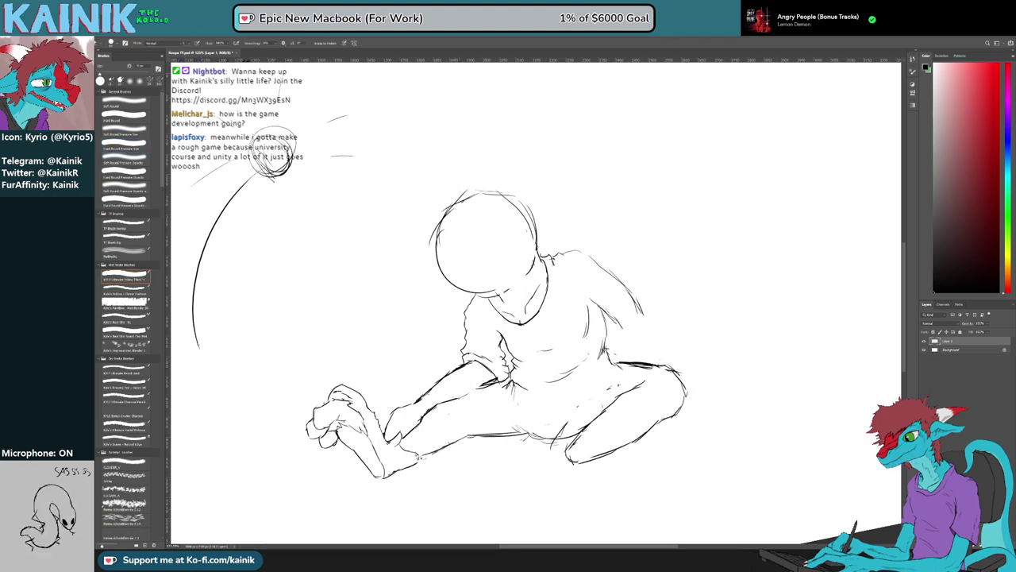
{"action": "key", "text": "b"}
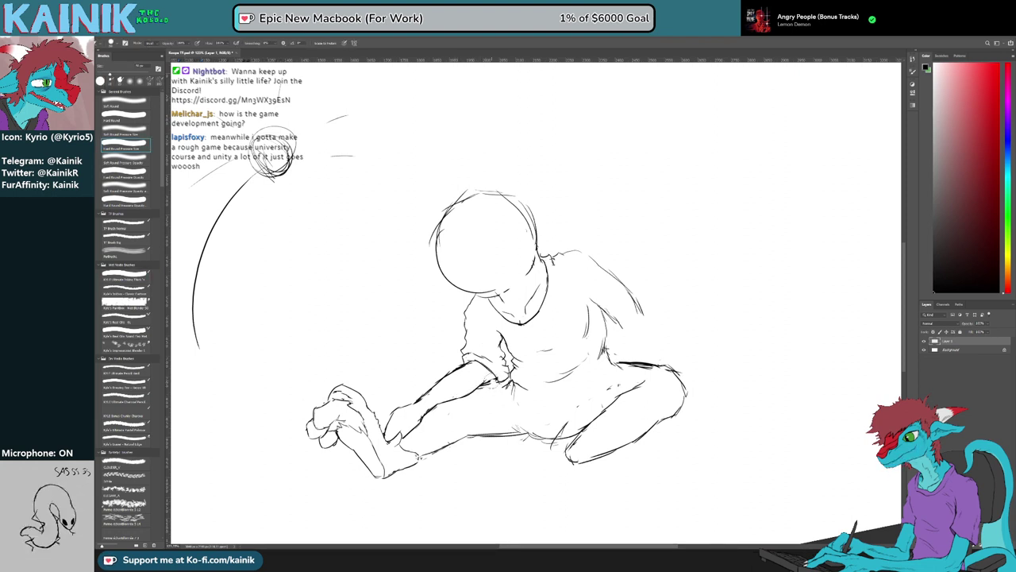
{"action": "key", "text": "r"}
{"action": "left_click_drag", "start_coordinate": [441, 397], "coordinate": [413, 254]}
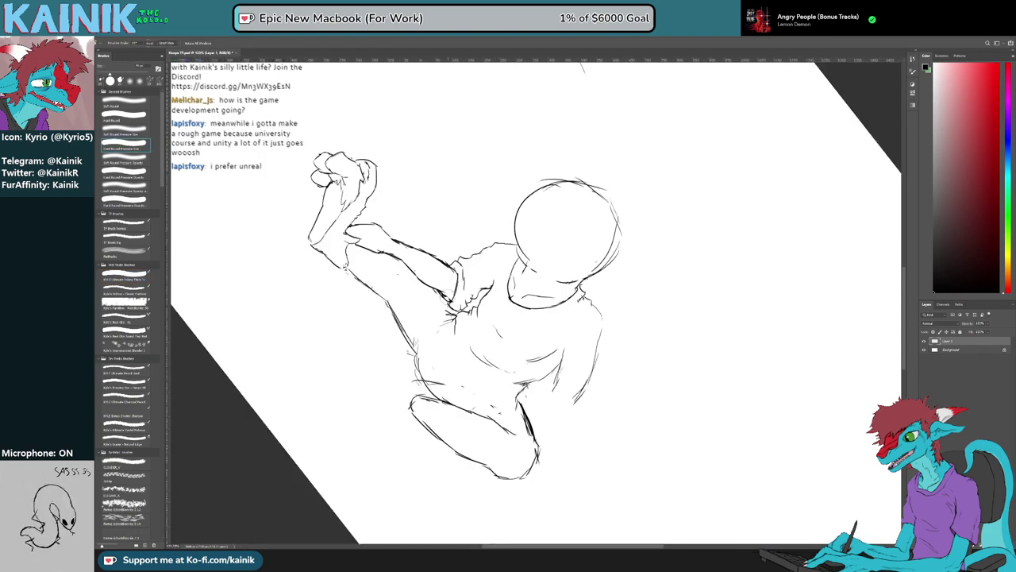
{"action": "key", "text": "e"}
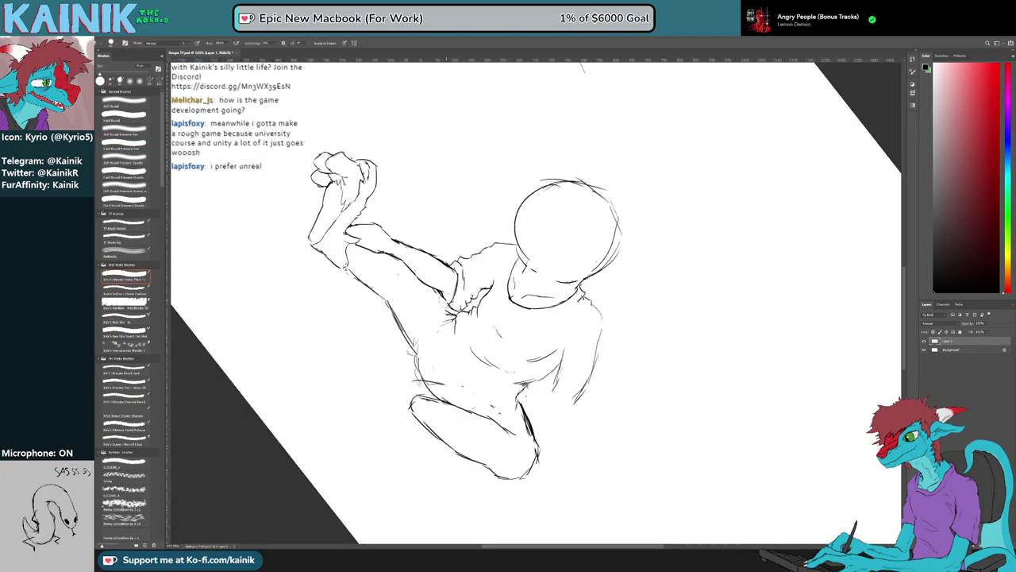
{"action": "key", "text": "r"}
{"action": "mouse_move", "coordinate": [446, 294]}
{"action": "left_mouse_down"}
{"action": "mouse_move", "coordinate": [458, 347]}
{"action": "mouse_move", "coordinate": [503, 386]}
{"action": "left_mouse_up"}
{"action": "key", "text": "e"}
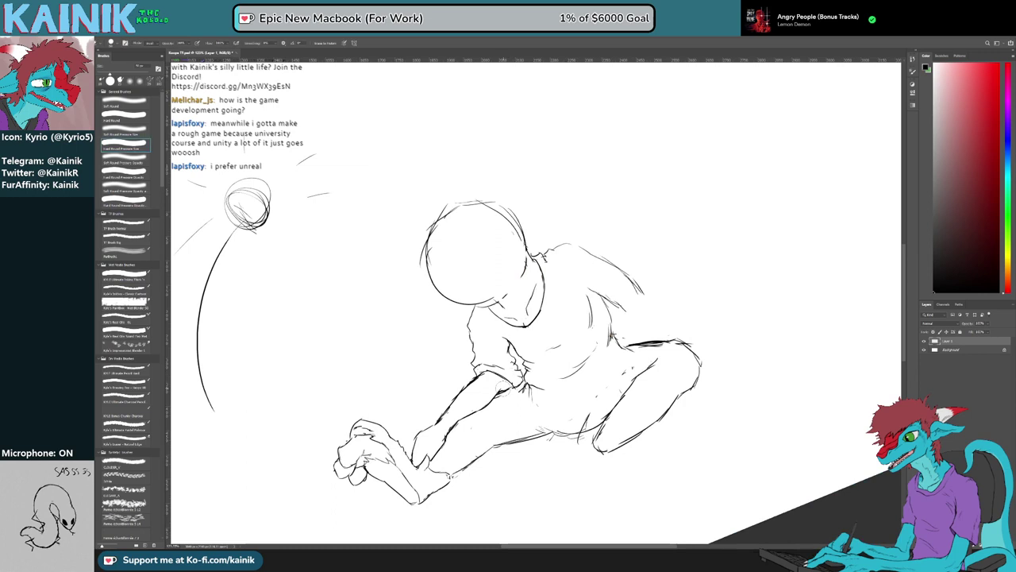
Refine the forearm's lower contour between the sleeve cuff and the hand, cleaning up overlapping lines
{"action": "key", "text": "b"}
{"action": "key", "text": "e"}
{"action": "key", "text": "b"}
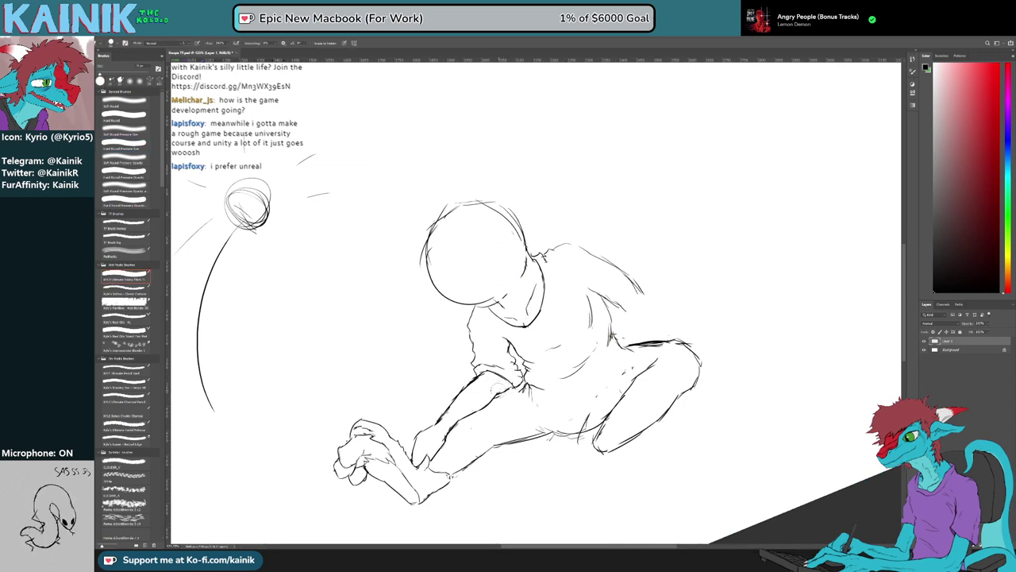
{"action": "key", "text": "r"}
{"action": "left_click_drag", "start_coordinate": [508, 424], "coordinate": [496, 421]}
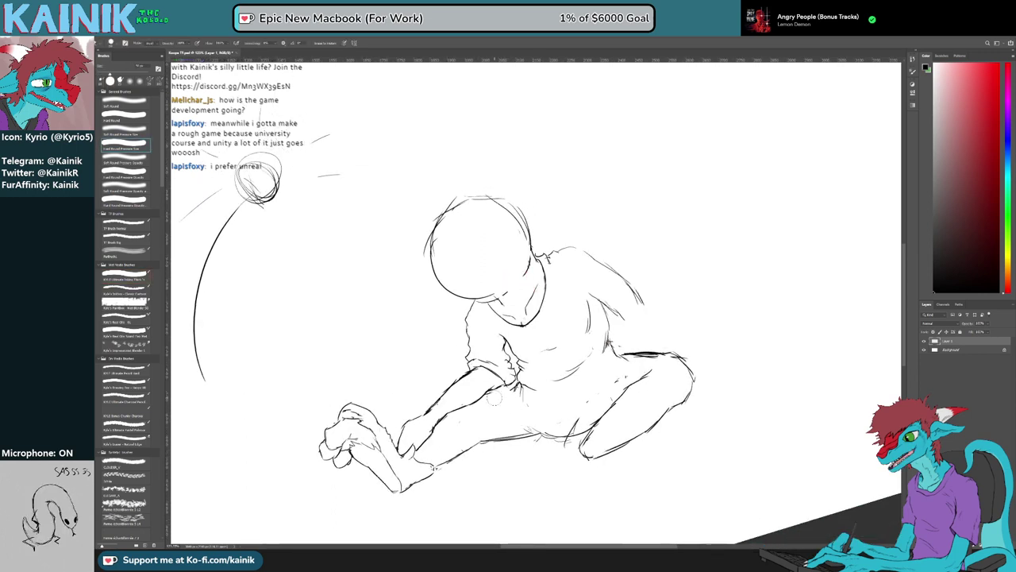
{"action": "key", "text": "e"}
{"action": "key", "text": "r"}
{"action": "left_click_drag", "start_coordinate": [523, 454], "coordinate": [501, 450]}
{"action": "key", "text": "b"}
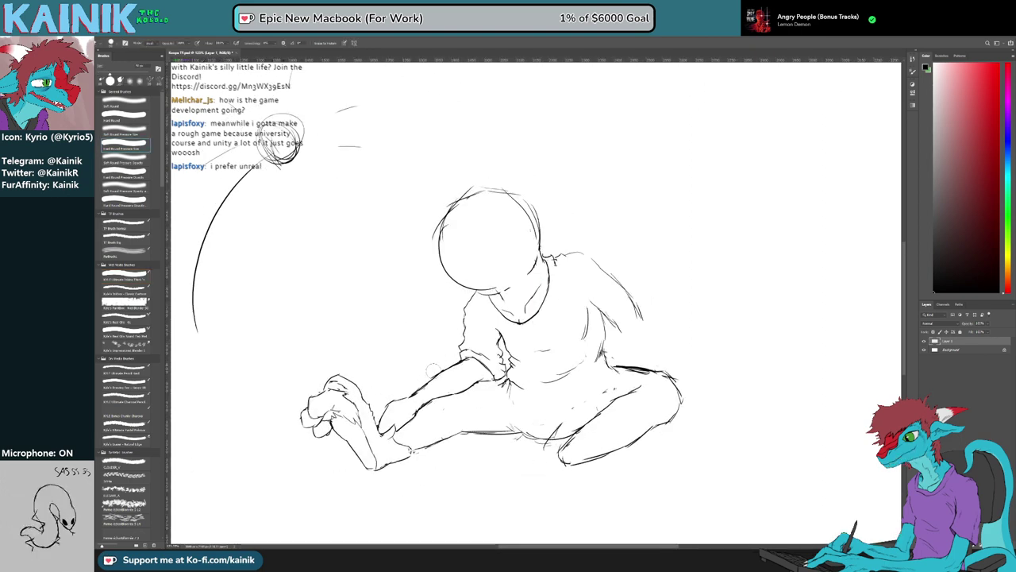
Clean up the forearm's upper contour near the wrist with small erasures and strokes
{"action": "key", "text": "b"}
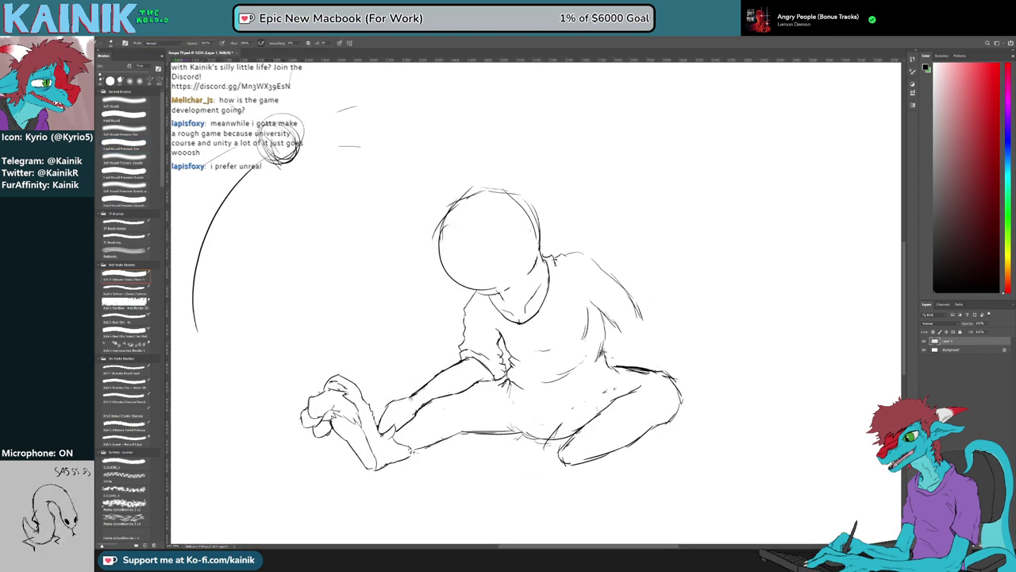
{"action": "mouse_move", "coordinate": [429, 421]}
{"action": "left_mouse_down"}
{"action": "mouse_move", "coordinate": [468, 382]}
{"action": "mouse_move", "coordinate": [423, 369]}
{"action": "left_mouse_up"}
{"action": "key", "text": "e"}
{"action": "key", "text": "b"}
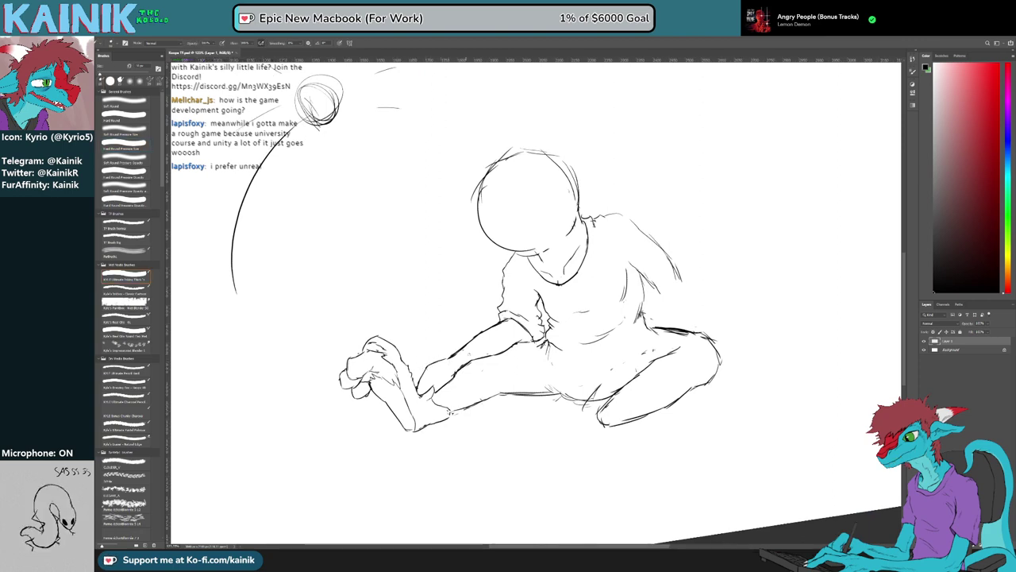
{"action": "key", "text": "r"}
{"action": "mouse_move", "coordinate": [451, 462]}
{"action": "left_mouse_down"}
{"action": "mouse_move", "coordinate": [379, 404]}
{"action": "mouse_move", "coordinate": [476, 482]}
{"action": "left_mouse_up"}
{"action": "key", "text": "b"}
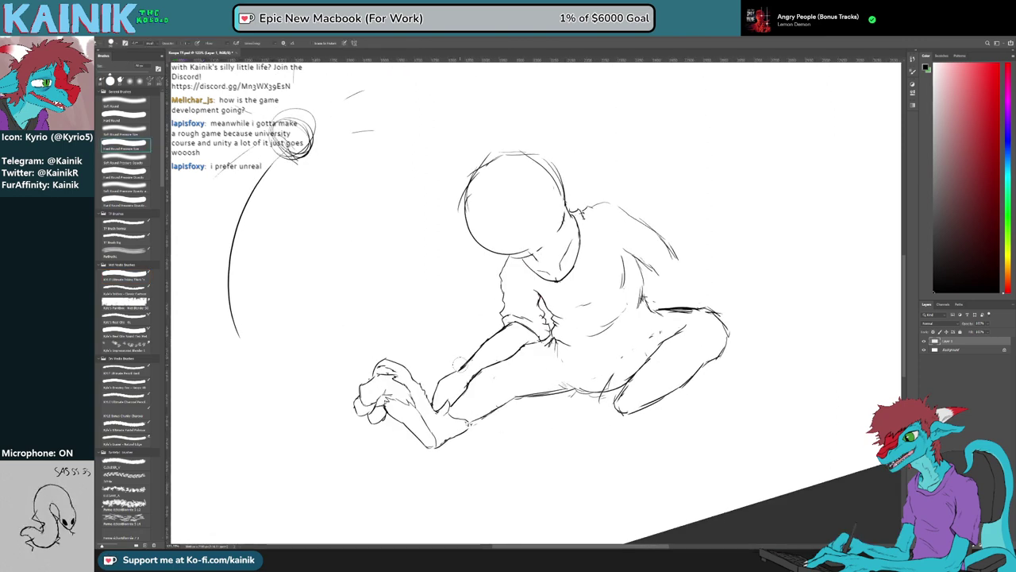
Redraw the forearm's upper contour as a smooth line from the cuff to the wrist
{"action": "mouse_move", "coordinate": [476, 362]}
{"action": "left_mouse_down"}
{"action": "mouse_move", "coordinate": [469, 370]}
{"action": "mouse_move", "coordinate": [505, 430]}
{"action": "mouse_move", "coordinate": [403, 399]}
{"action": "mouse_move", "coordinate": [381, 298]}
{"action": "left_mouse_up"}
{"action": "key", "text": "b"}
{"action": "key", "text": "r"}
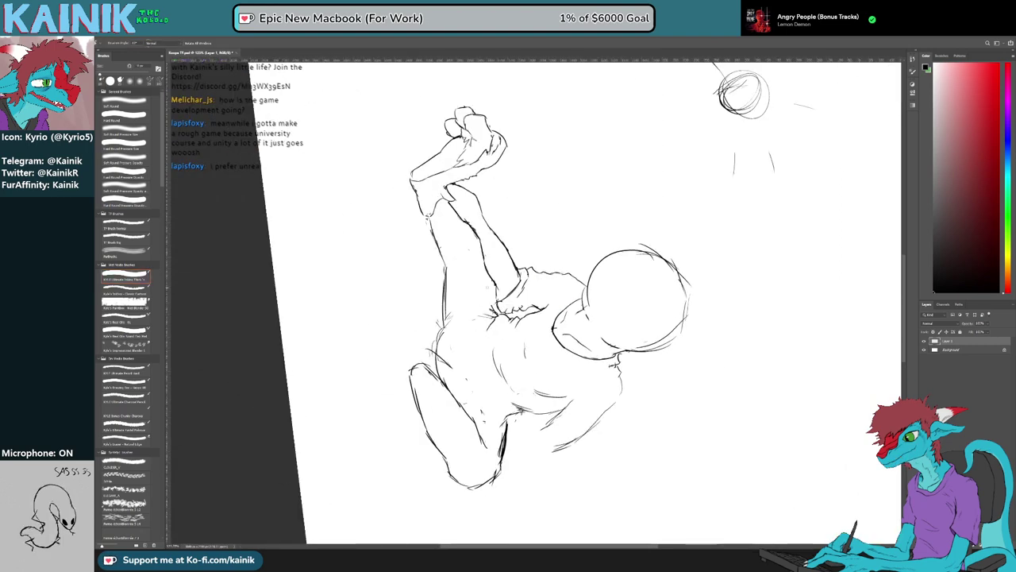
{"action": "key", "text": "b"}
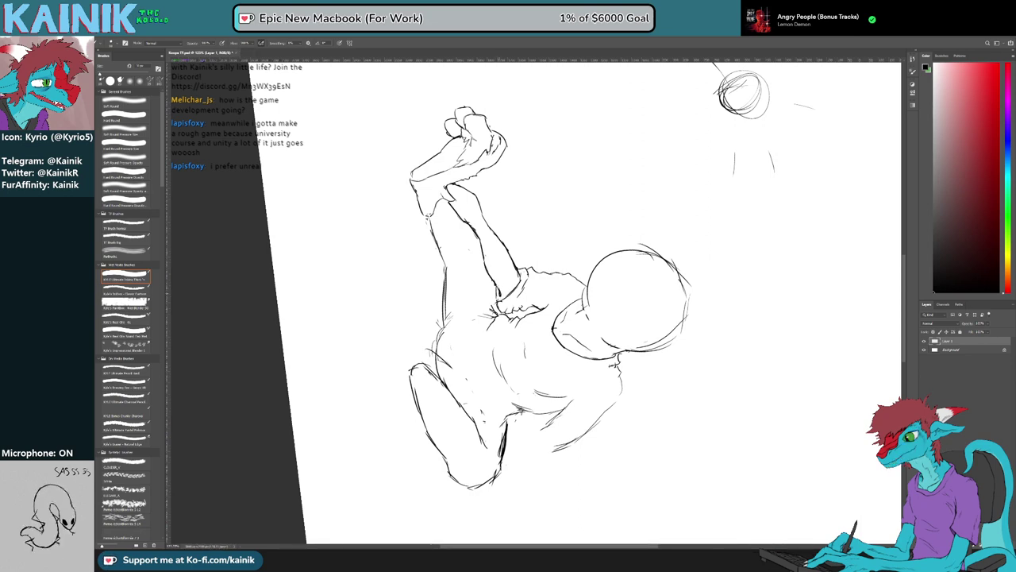
{"action": "key", "text": "r"}
{"action": "left_click_drag", "start_coordinate": [410, 427], "coordinate": [699, 410]}
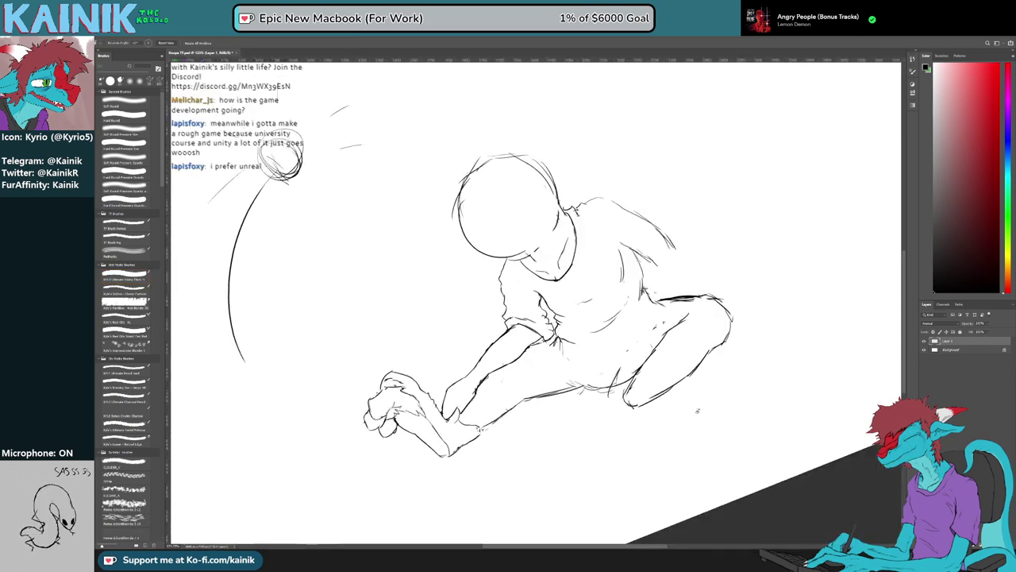
Clean up the sole's contour just below the toes on the outstretched foot
{"action": "key", "text": "e"}
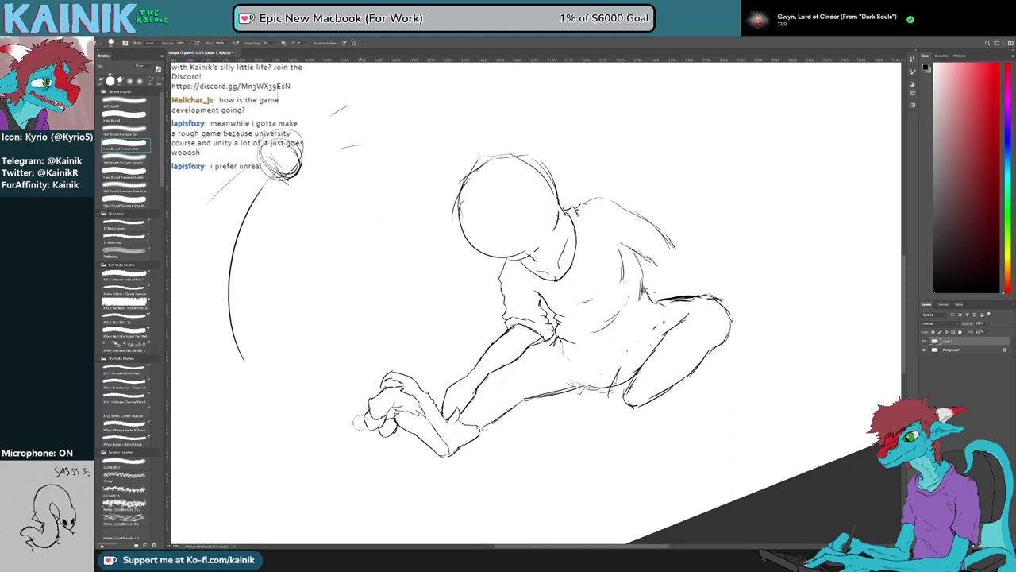
{"action": "left_click_drag", "start_coordinate": [361, 423], "coordinate": [349, 394]}
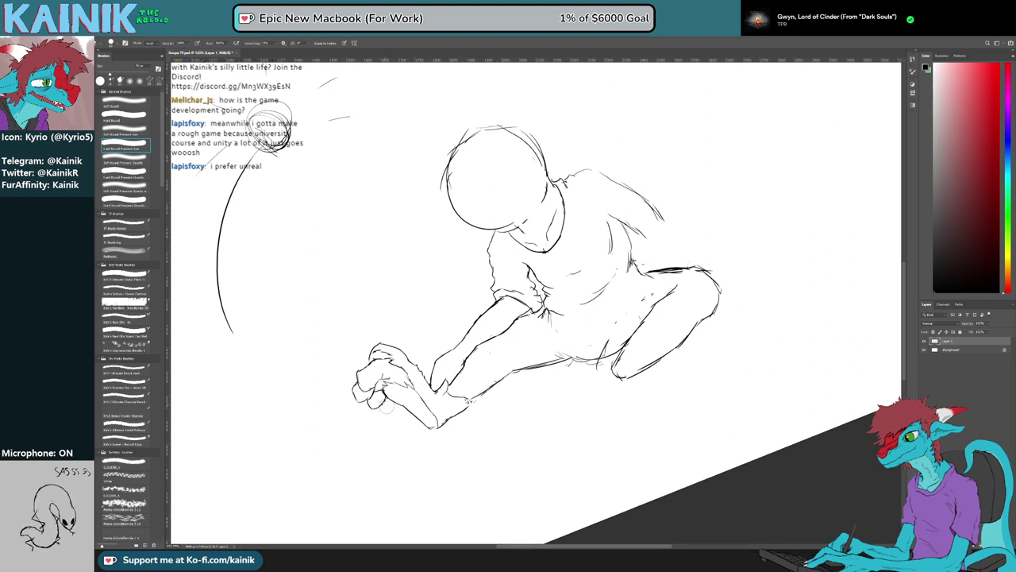
{"action": "scroll", "coordinate": [406, 433], "scroll_direction": "up", "scroll_amount": 2}
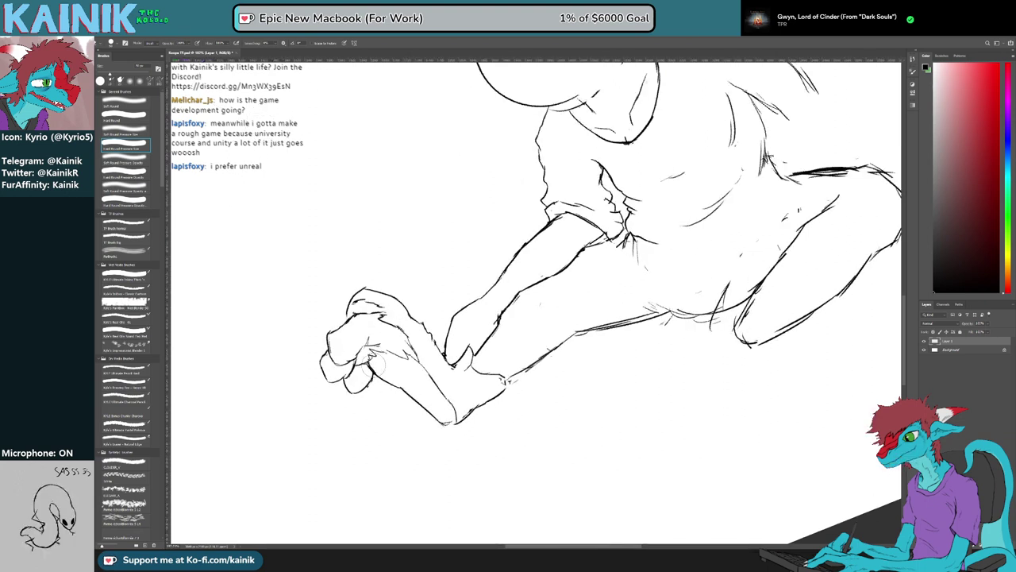
{"action": "key", "text": "r"}
{"action": "left_click_drag", "start_coordinate": [417, 422], "coordinate": [369, 320]}
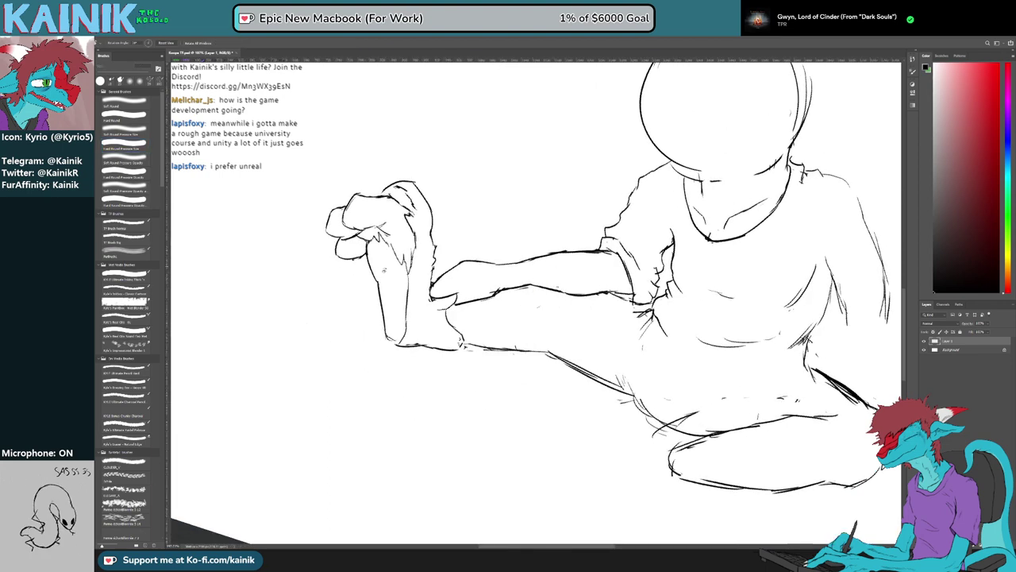
{"action": "key", "text": "b"}
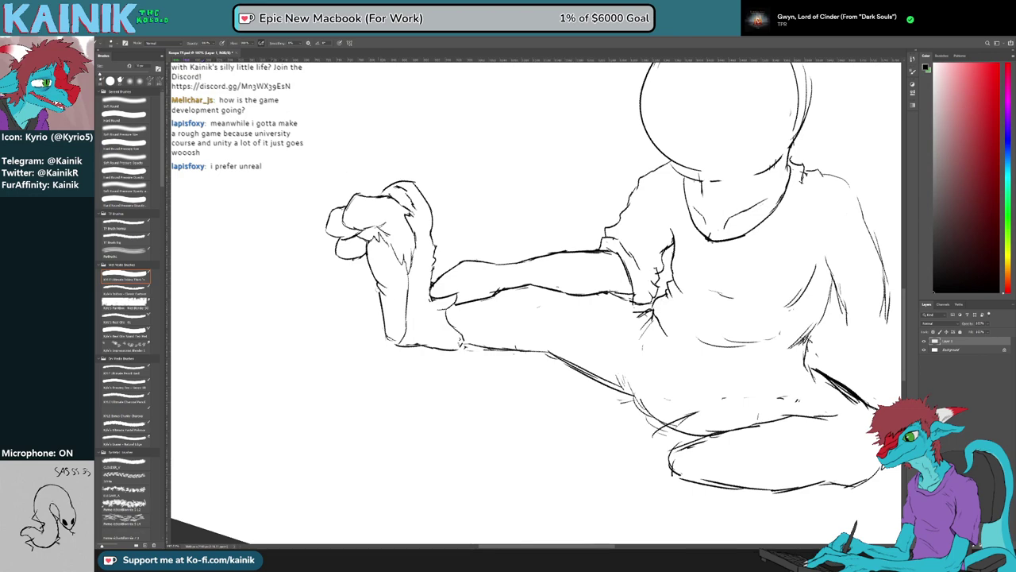
Erase the pointed heel corner of the outstretched foot and redraw the heel as a rounded curve
{"action": "key", "text": "r"}
{"action": "left_click_drag", "start_coordinate": [386, 301], "coordinate": [404, 373]}
{"action": "key", "text": "e"}
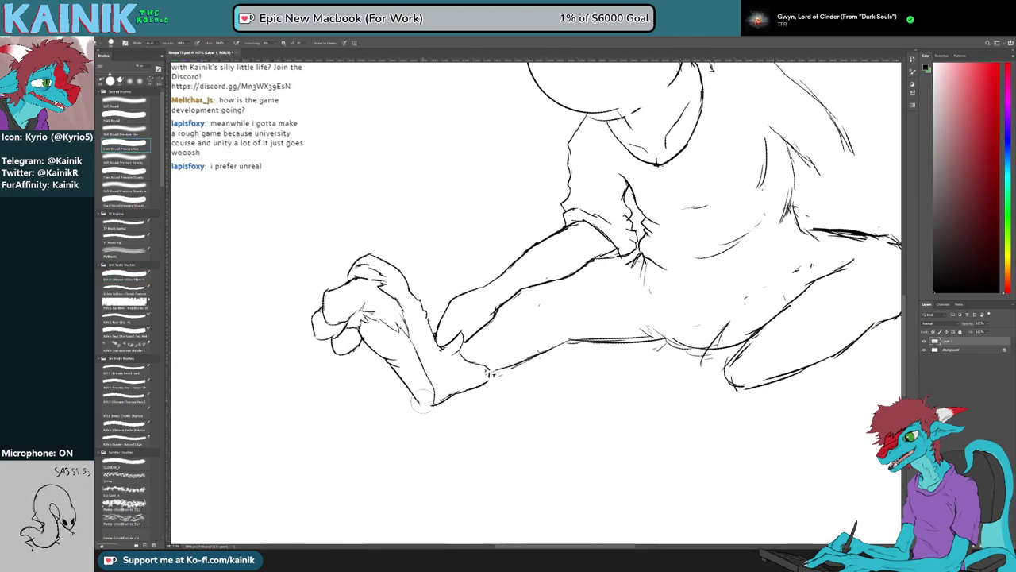
{"action": "left_click_drag", "start_coordinate": [456, 450], "coordinate": [389, 373]}
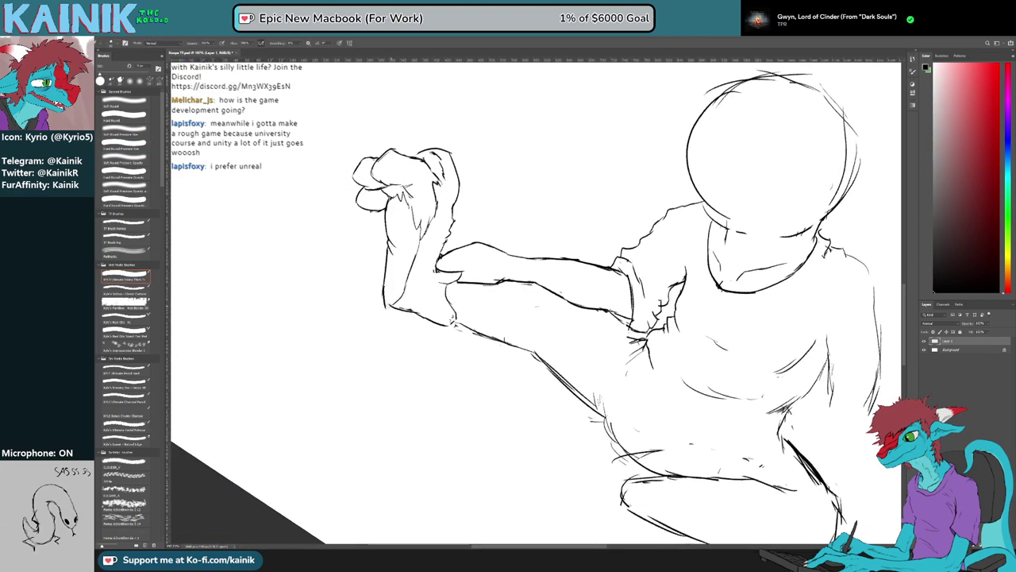
{"action": "left_click_drag", "start_coordinate": [385, 279], "coordinate": [389, 310]}
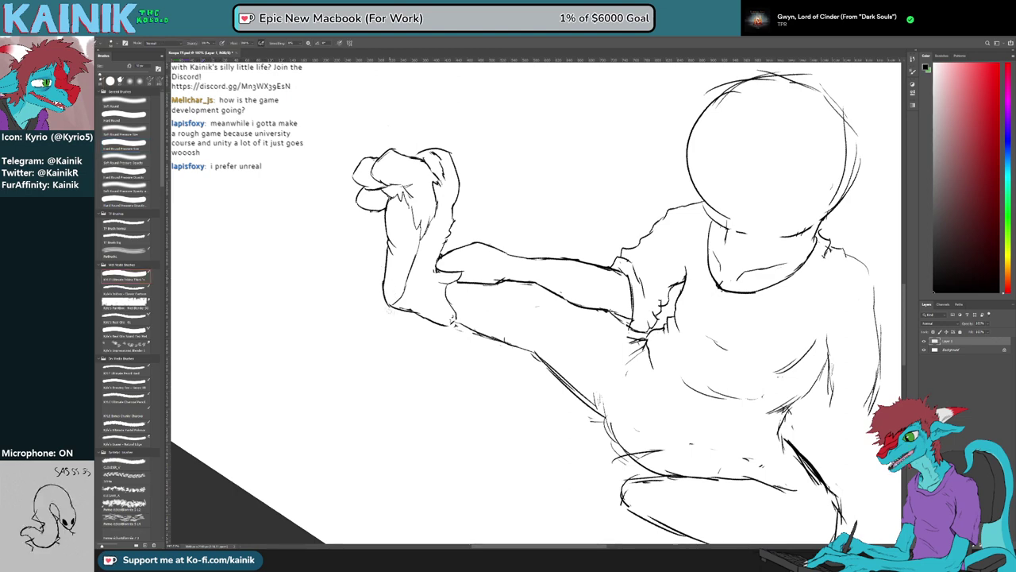
{"action": "key", "text": "ctrl+z"}
{"action": "mouse_move", "coordinate": [373, 330]}
{"action": "left_mouse_down"}
{"action": "mouse_move", "coordinate": [378, 411]}
{"action": "mouse_move", "coordinate": [674, 443]}
{"action": "mouse_move", "coordinate": [550, 414]}
{"action": "left_mouse_up"}
{"action": "left_click_drag", "start_coordinate": [585, 445], "coordinate": [644, 461]}
Refine the outstretched foot's instep and sole contours with small erasures and strokes
{"action": "key", "text": "e"}
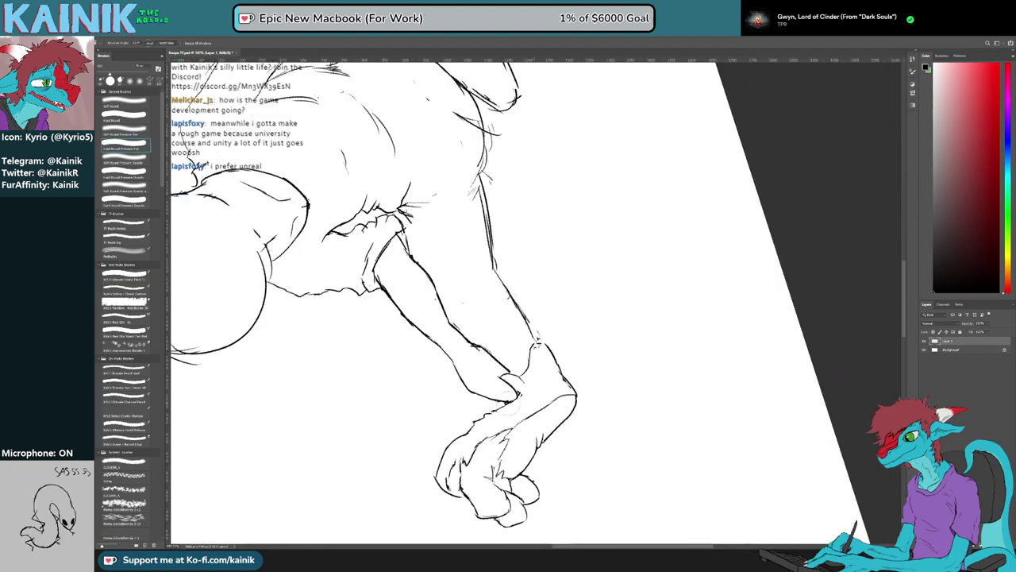
{"action": "key", "text": "b"}
{"action": "key", "text": "r"}
{"action": "mouse_move", "coordinate": [492, 408]}
{"action": "left_mouse_down"}
{"action": "mouse_move", "coordinate": [446, 375]}
{"action": "mouse_move", "coordinate": [438, 232]}
{"action": "mouse_move", "coordinate": [442, 259]}
{"action": "left_mouse_up"}
{"action": "key", "text": "e"}
{"action": "key", "text": "b"}
{"action": "key", "text": "e"}
{"action": "scroll", "coordinate": [443, 260], "scroll_direction": "up", "scroll_amount": 3}
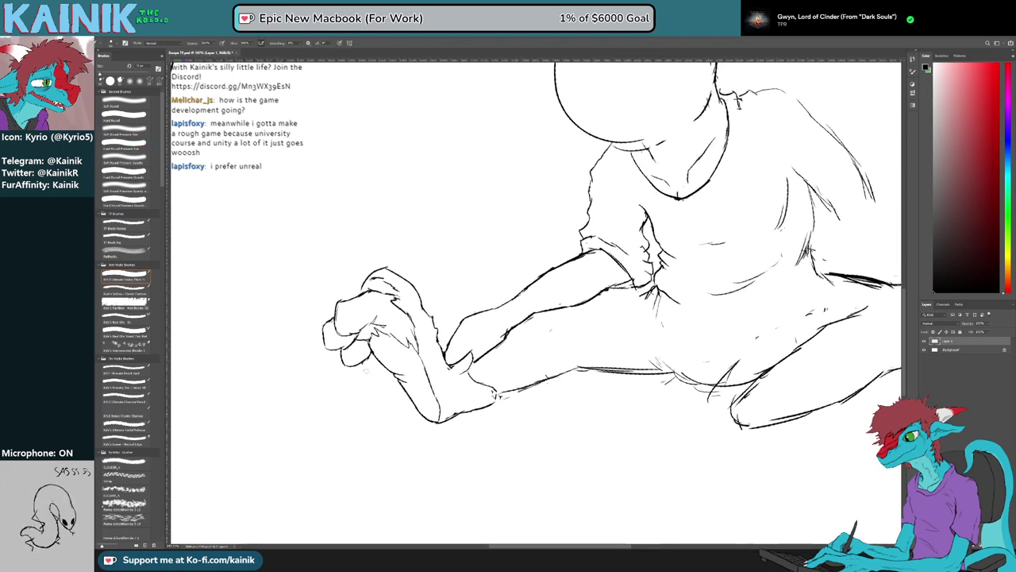
Erase rough lines around the toes of the outstretched foot and redraw the front toe's edge
{"action": "key", "text": "e"}
{"action": "mouse_move", "coordinate": [365, 367]}
{"action": "left_mouse_down"}
{"action": "mouse_move", "coordinate": [352, 383]}
{"action": "mouse_move", "coordinate": [383, 374]}
{"action": "mouse_move", "coordinate": [354, 359]}
{"action": "left_mouse_up"}
{"action": "key", "text": "b"}
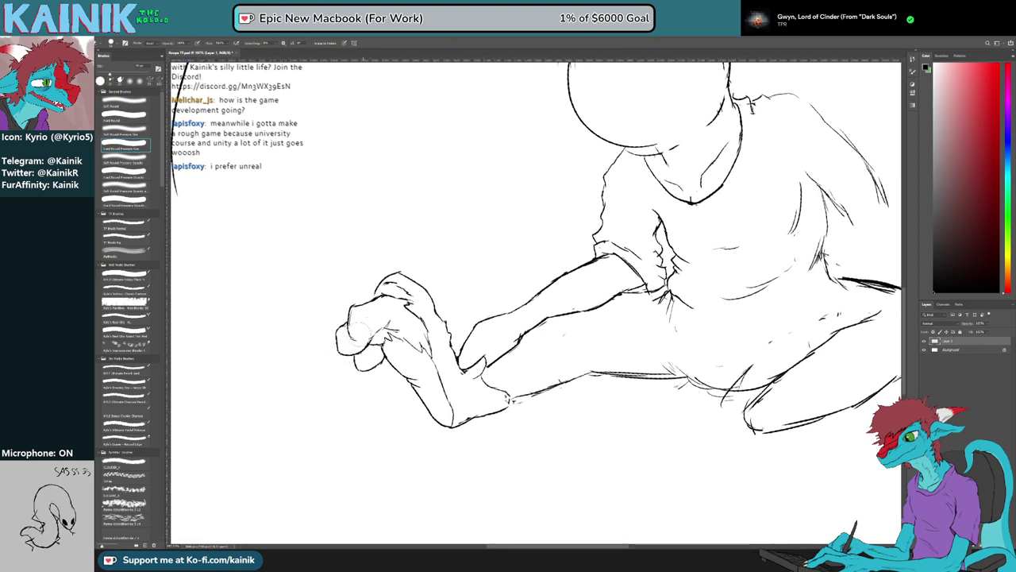
{"action": "left_click_drag", "start_coordinate": [348, 339], "coordinate": [350, 343]}
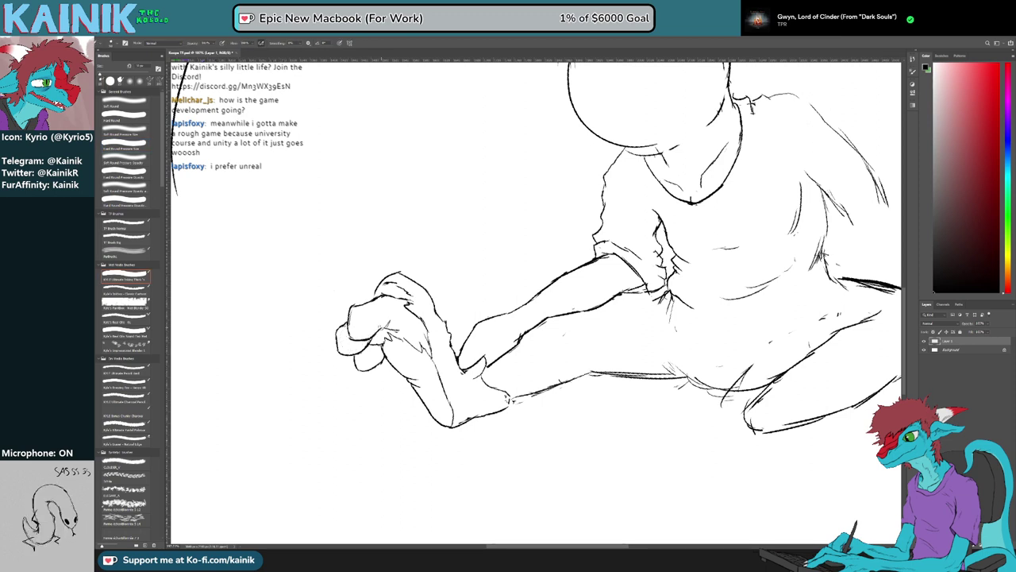
{"action": "key", "text": "e"}
{"action": "key", "text": "b"}
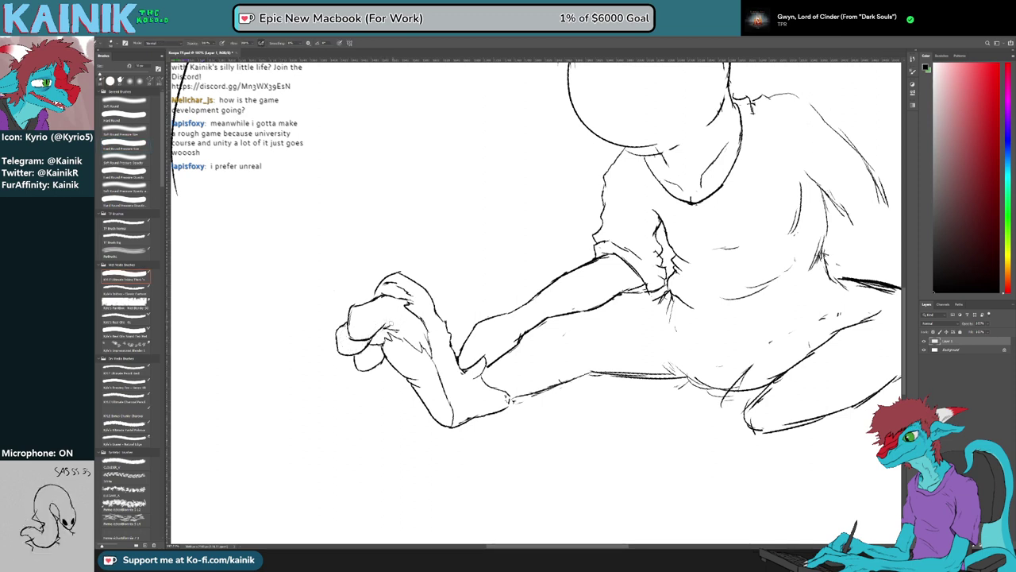
Touch up the front toe's outline with alternating small erasures and strokes
{"action": "key", "text": "e"}
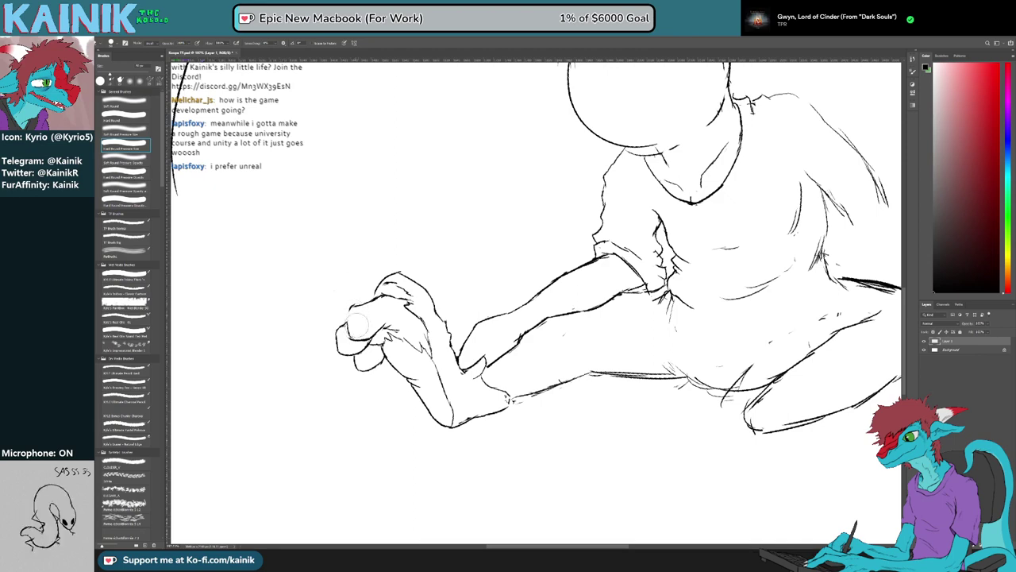
{"action": "mouse_move", "coordinate": [358, 325]}
{"action": "left_mouse_down"}
{"action": "mouse_move", "coordinate": [350, 352]}
{"action": "mouse_move", "coordinate": [207, 418]}
{"action": "left_mouse_up"}
{"action": "key", "text": "b"}
{"action": "key", "text": "ctrl+z"}
{"action": "key", "text": "e"}
{"action": "key", "text": "b"}
{"action": "key", "text": "e"}
{"action": "key", "text": "b"}
{"action": "key", "text": "e"}
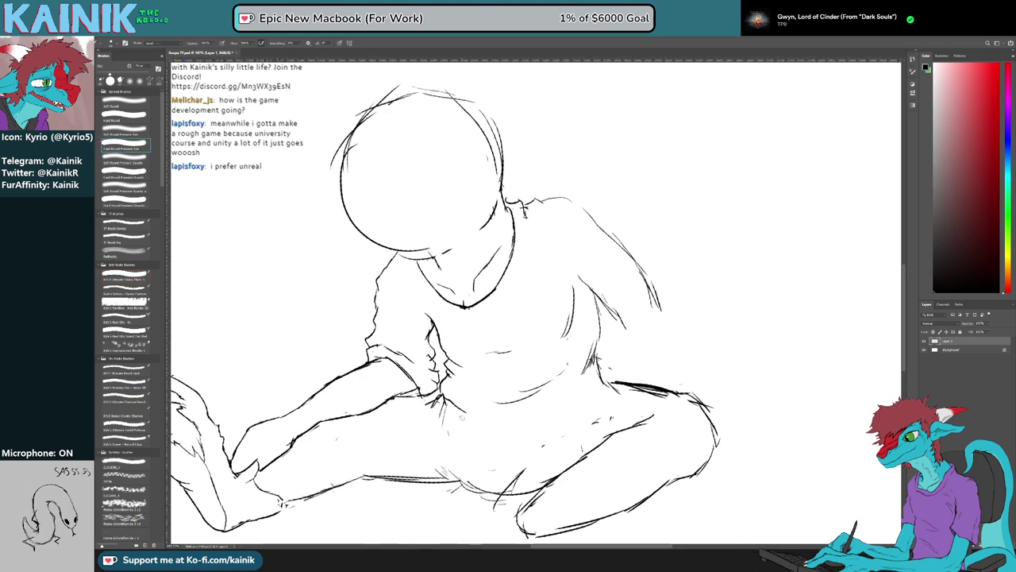
Draw the shirt's curved hem across the waist from the sleeve to the hip and erase the rough side line
{"action": "mouse_move", "coordinate": [444, 420]}
{"action": "left_mouse_down"}
{"action": "mouse_move", "coordinate": [452, 427]}
{"action": "mouse_move", "coordinate": [395, 379]}
{"action": "mouse_move", "coordinate": [503, 366]}
{"action": "mouse_move", "coordinate": [554, 330]}
{"action": "mouse_move", "coordinate": [556, 343]}
{"action": "mouse_move", "coordinate": [543, 317]}
{"action": "left_mouse_up"}
{"action": "key", "text": "b"}
{"action": "key", "text": "e"}
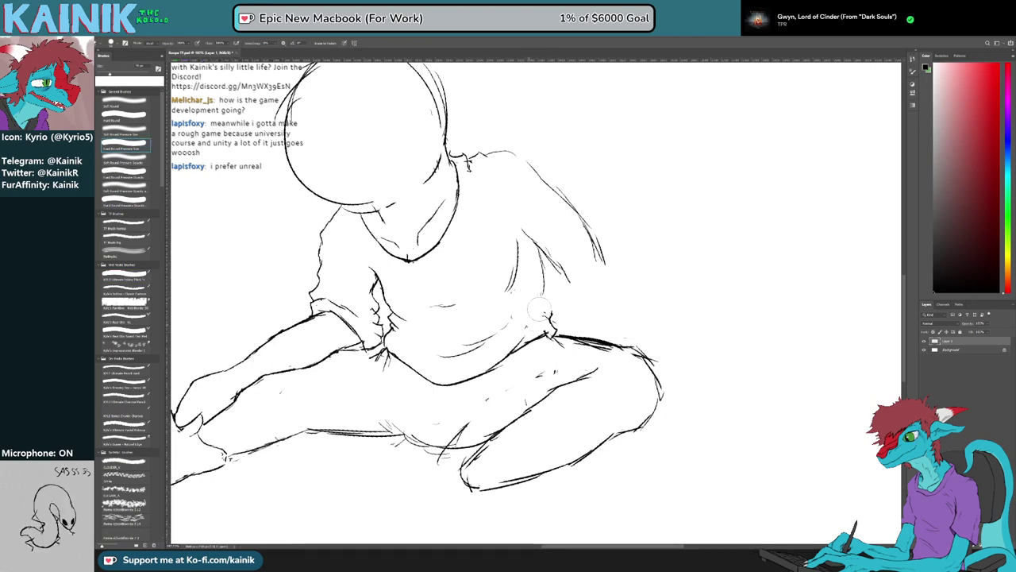
Redraw the shirt's side down to the hip, adding bunched wrinkles above the hem
{"action": "key", "text": "b"}
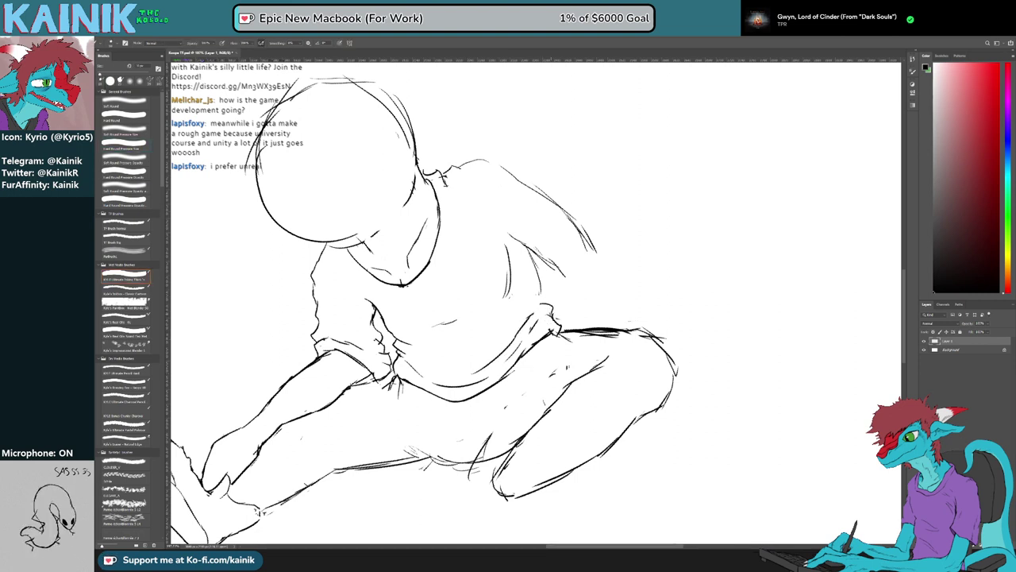
{"action": "key", "text": "e"}
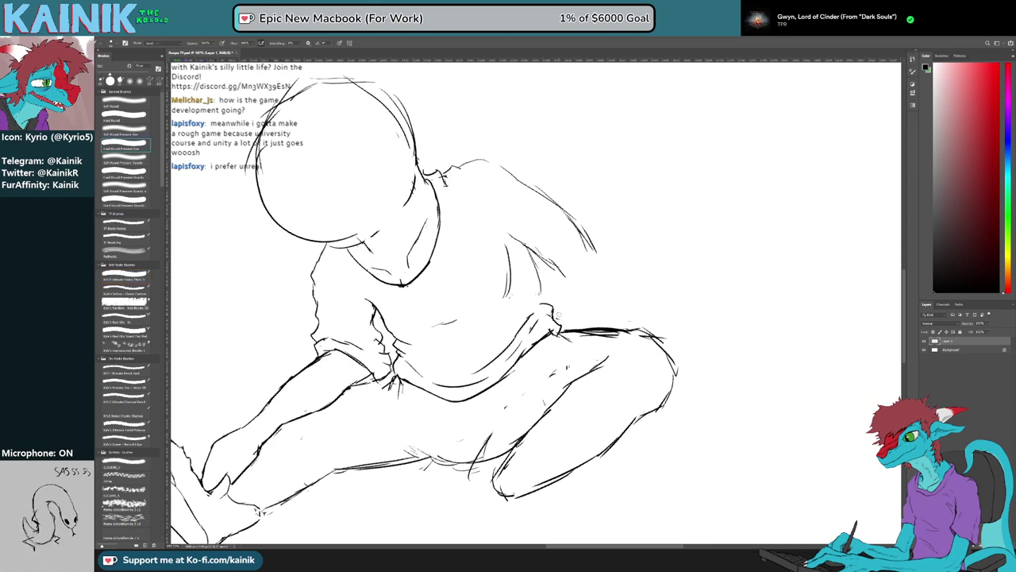
{"action": "key", "text": "b"}
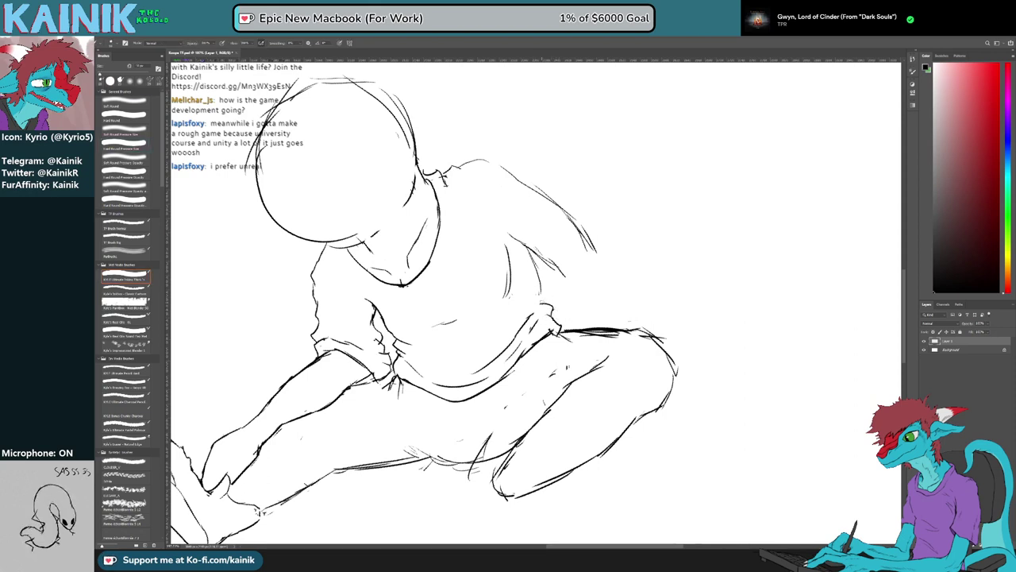
{"action": "key", "text": "e"}
{"action": "key", "text": "b"}
{"action": "mouse_move", "coordinate": [538, 278]}
{"action": "left_mouse_down"}
{"action": "mouse_move", "coordinate": [536, 305]}
{"action": "mouse_move", "coordinate": [583, 326]}
{"action": "left_mouse_up"}
{"action": "key", "text": "e"}
{"action": "key", "text": "b"}
{"action": "key", "text": "r"}
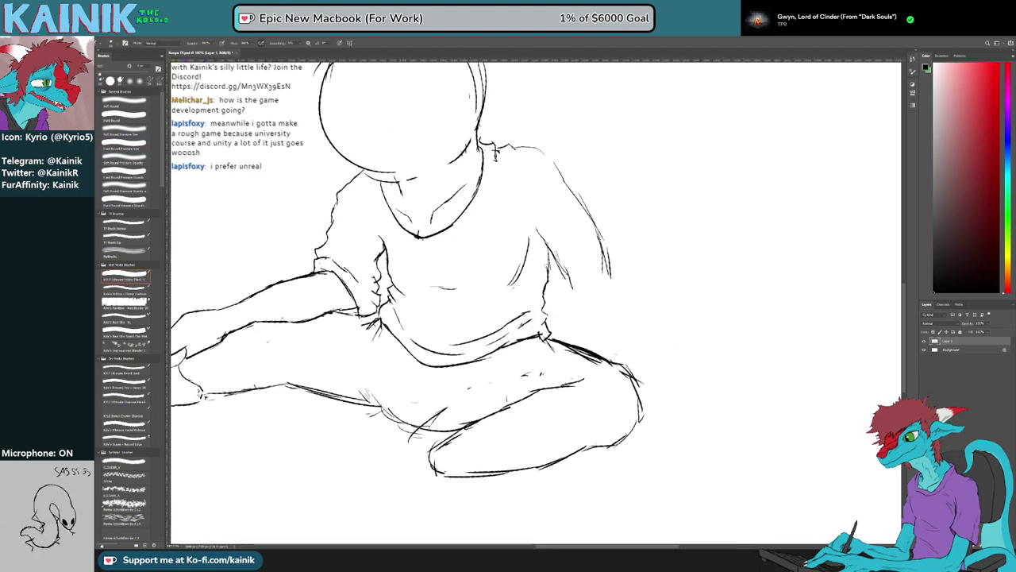
Replace the rough torso lines with long curved shirt folds sweeping across the chest and belly
{"action": "key", "text": "e"}
{"action": "key", "text": "b"}
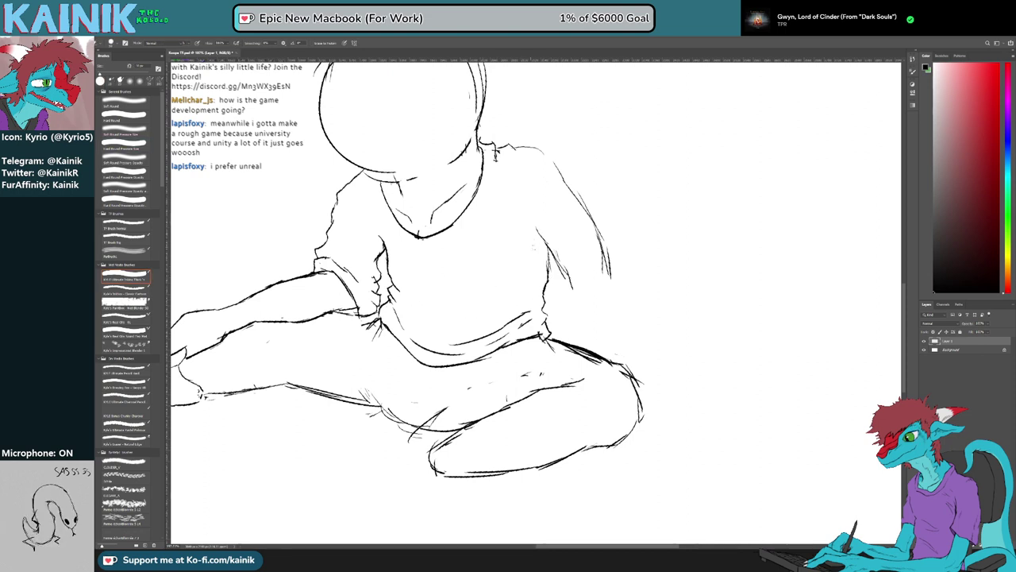
{"action": "left_click_drag", "start_coordinate": [457, 292], "coordinate": [508, 232]}
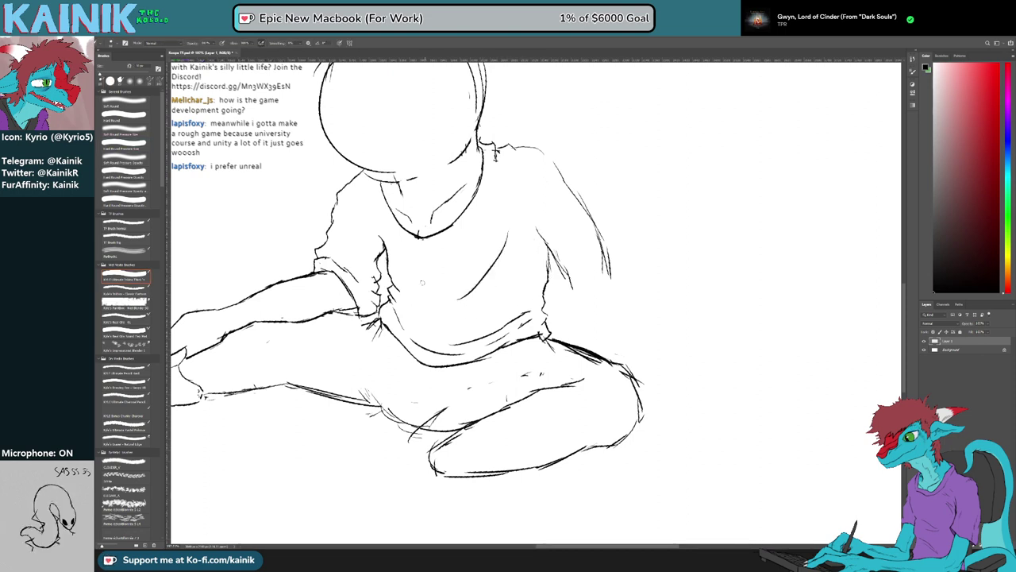
{"action": "mouse_move", "coordinate": [418, 284]}
{"action": "left_mouse_down"}
{"action": "mouse_move", "coordinate": [474, 270]}
{"action": "mouse_move", "coordinate": [485, 245]}
{"action": "left_mouse_up"}
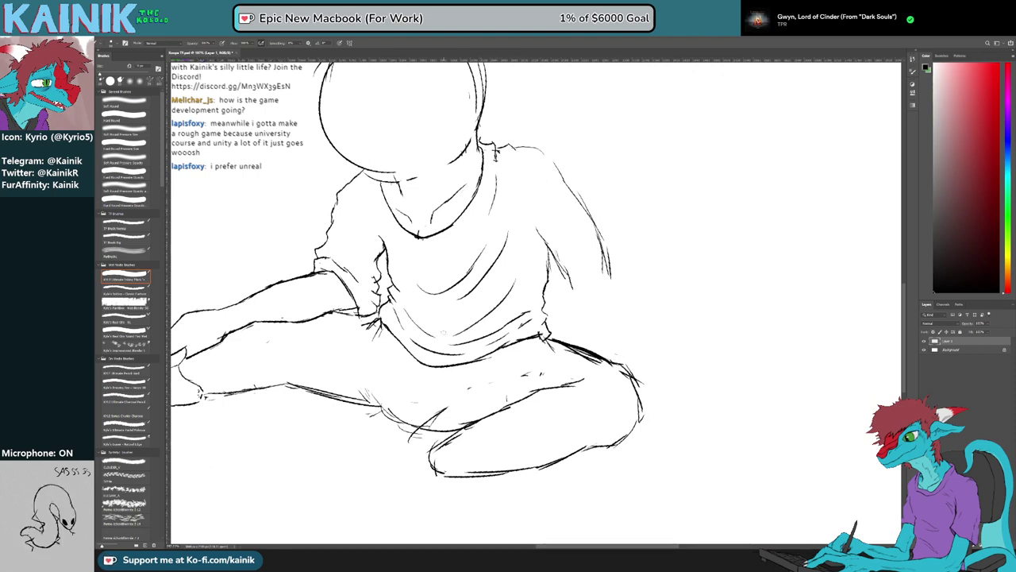
{"action": "left_click_drag", "start_coordinate": [418, 275], "coordinate": [442, 338]}
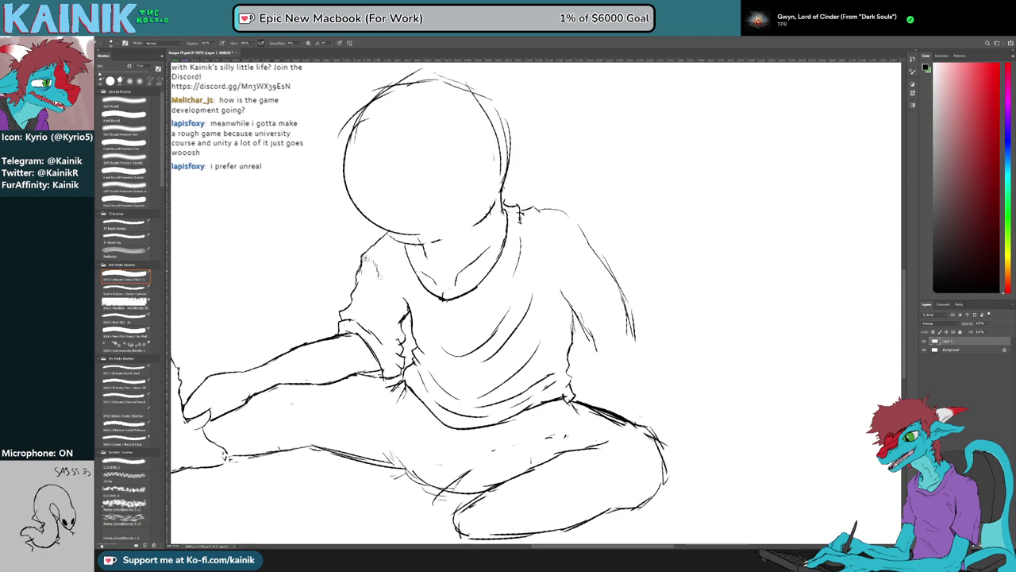
Add short fold strokes on the upper sleeve near the shoulder and tidy the sleeve's wrinkles
{"action": "left_click_drag", "start_coordinate": [429, 262], "coordinate": [465, 243]}
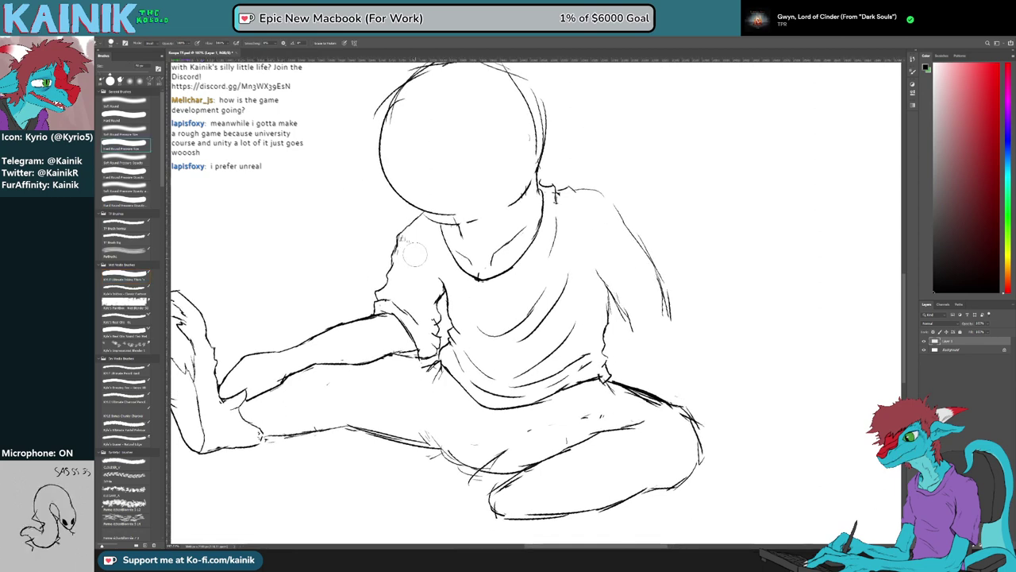
{"action": "left_click_drag", "start_coordinate": [403, 344], "coordinate": [442, 354]}
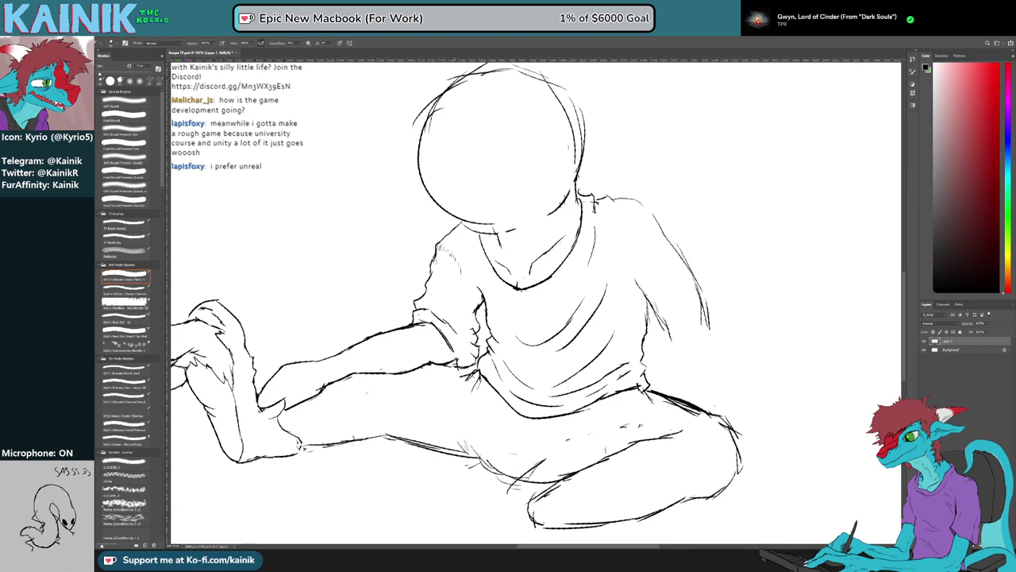
{"action": "key", "text": "r"}
{"action": "mouse_move", "coordinate": [451, 369]}
{"action": "left_mouse_down"}
{"action": "mouse_move", "coordinate": [478, 394]}
{"action": "mouse_move", "coordinate": [436, 410]}
{"action": "mouse_move", "coordinate": [467, 365]}
{"action": "left_mouse_up"}
{"action": "key", "text": "e"}
{"action": "key", "text": "b"}
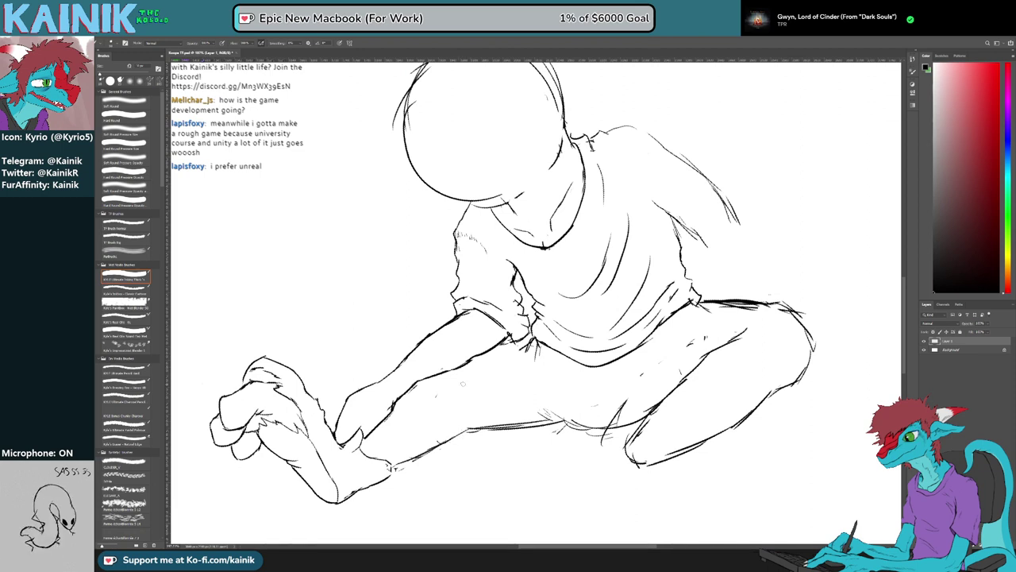
Draw a curved trouser-leg opening around the outstretched leg below the knee
{"action": "left_click_drag", "start_coordinate": [460, 368], "coordinate": [484, 425]}
{"action": "key", "text": "ctrl+z"}
{"action": "mouse_move", "coordinate": [453, 371]}
{"action": "left_mouse_down"}
{"action": "mouse_move", "coordinate": [467, 424]}
{"action": "mouse_move", "coordinate": [441, 451]}
{"action": "mouse_move", "coordinate": [466, 442]}
{"action": "mouse_move", "coordinate": [464, 432]}
{"action": "mouse_move", "coordinate": [381, 338]}
{"action": "mouse_move", "coordinate": [413, 354]}
{"action": "left_mouse_up"}
{"action": "key", "text": "e"}
{"action": "key", "text": "b"}
Refine the trouser-leg opening by extending its curve beneath the calf and removing the extra parallel line
{"action": "key", "text": "r"}
{"action": "key", "text": "e"}
{"action": "key", "text": "b"}
{"action": "mouse_move", "coordinate": [437, 304]}
{"action": "left_mouse_down"}
{"action": "mouse_move", "coordinate": [416, 331]}
{"action": "mouse_move", "coordinate": [392, 330]}
{"action": "mouse_move", "coordinate": [392, 467]}
{"action": "left_mouse_up"}
{"action": "key", "text": "e"}
{"action": "key", "text": "b"}
{"action": "key", "text": "r"}
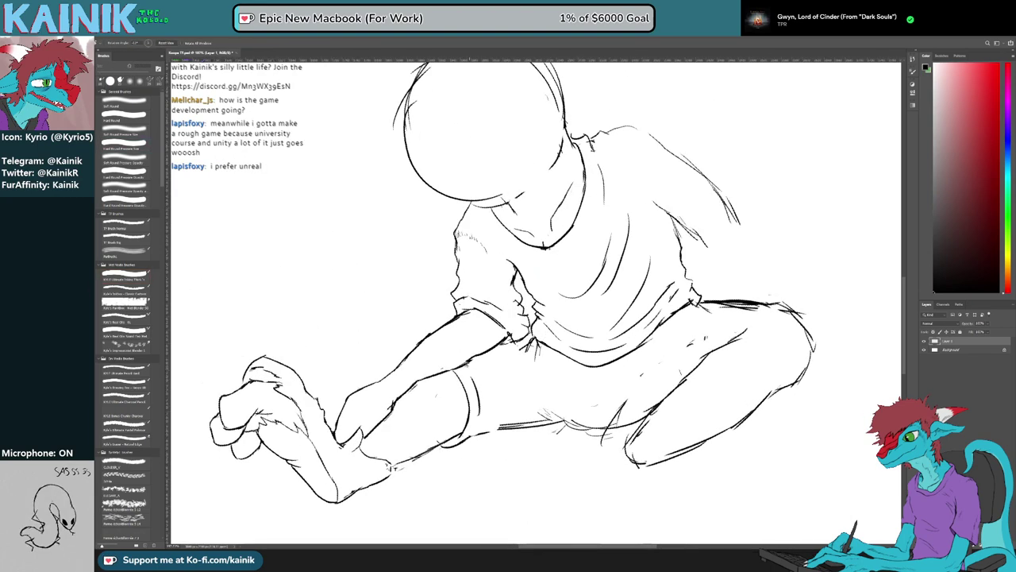
{"action": "key", "text": "b"}
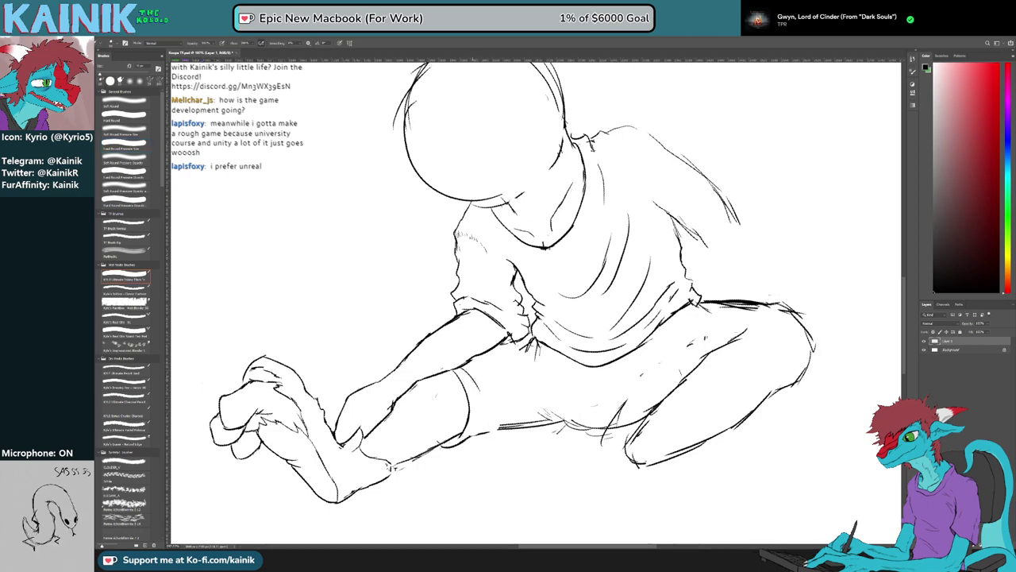
Redraw the underside of the outstretched thigh as a cleaner line joining the trouser-leg opening
{"action": "left_click_drag", "start_coordinate": [480, 438], "coordinate": [519, 424]}
{"action": "key", "text": "r"}
{"action": "mouse_move", "coordinate": [528, 461]}
{"action": "left_mouse_down"}
{"action": "mouse_move", "coordinate": [447, 445]}
{"action": "mouse_move", "coordinate": [375, 318]}
{"action": "mouse_move", "coordinate": [421, 291]}
{"action": "mouse_move", "coordinate": [508, 452]}
{"action": "mouse_move", "coordinate": [468, 454]}
{"action": "left_mouse_up"}
{"action": "key", "text": "e"}
{"action": "left_click", "coordinate": [124, 276]}
{"action": "key", "text": "r"}
Erase the stray mark on the outstretched shin and add short detail strokes there
{"action": "key", "text": "e"}
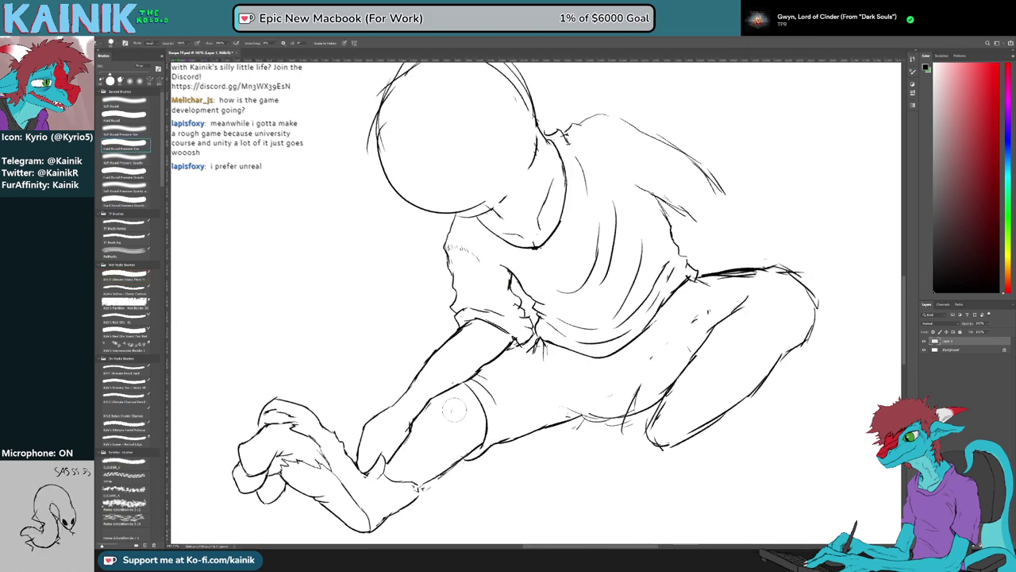
{"action": "key", "text": "b"}
{"action": "left_click_drag", "start_coordinate": [457, 406], "coordinate": [452, 414]}
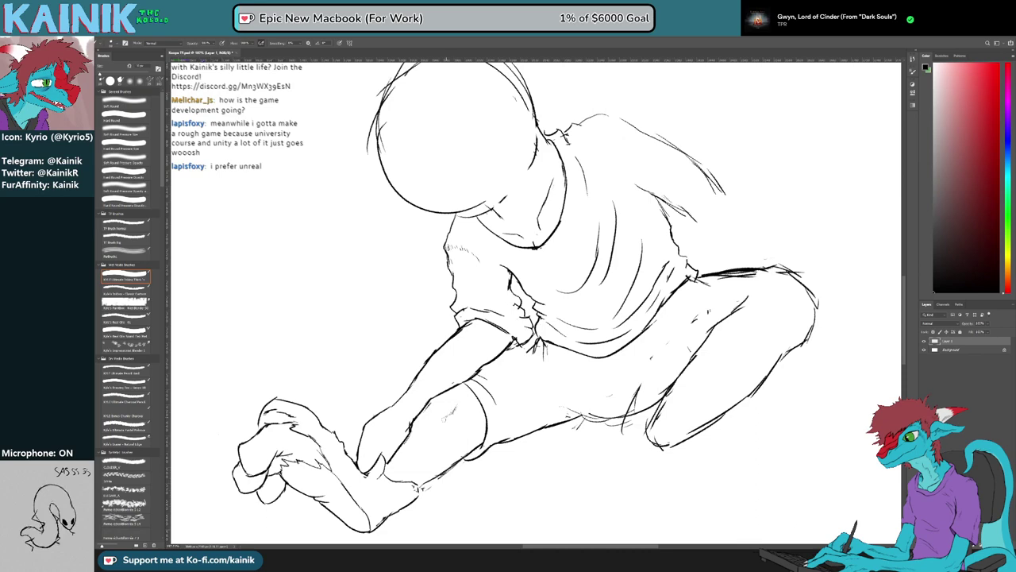
Clean up the calf's lower contour between the ankle and the trouser-leg opening
{"action": "key", "text": "e"}
{"action": "mouse_move", "coordinate": [435, 490]}
{"action": "left_mouse_down"}
{"action": "mouse_move", "coordinate": [459, 426]}
{"action": "mouse_move", "coordinate": [479, 443]}
{"action": "mouse_move", "coordinate": [421, 415]}
{"action": "mouse_move", "coordinate": [474, 440]}
{"action": "left_mouse_up"}
{"action": "key", "text": "b"}
{"action": "key", "text": "r"}
{"action": "key", "text": "e"}
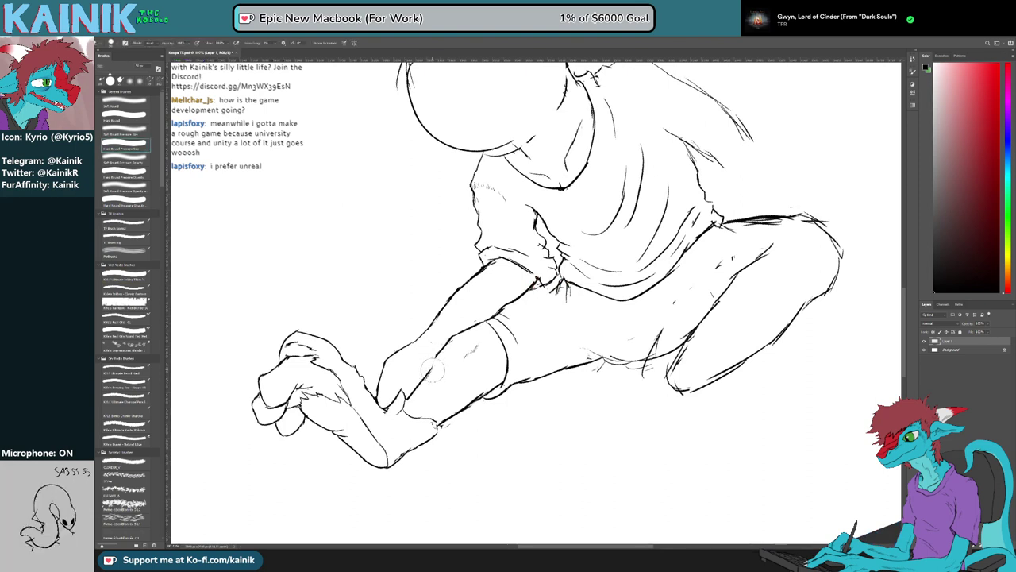
Sketch a thumb on the hand reaching for the foot and erase the overlapping lines around its base
{"action": "key", "text": "b"}
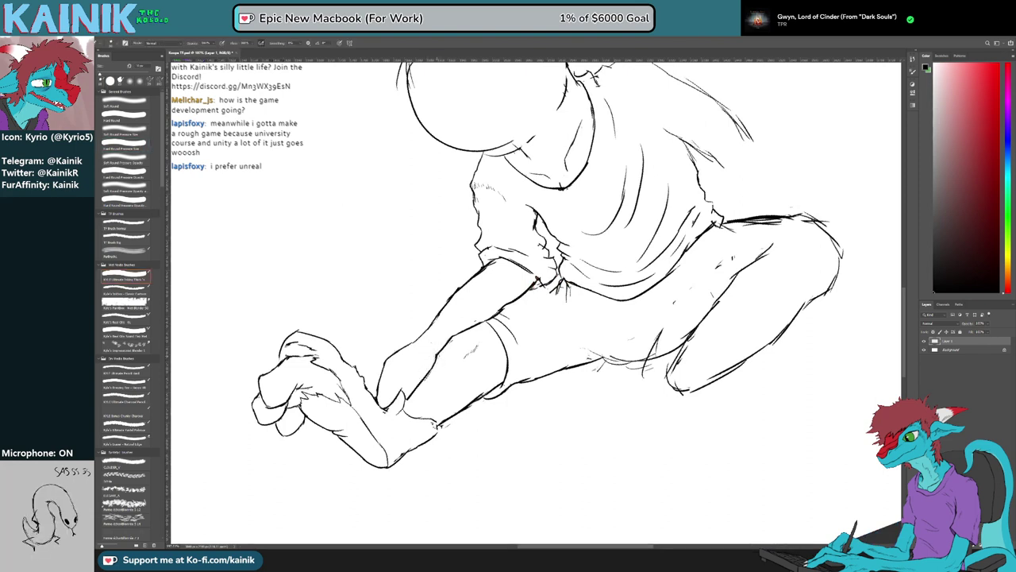
{"action": "mouse_move", "coordinate": [454, 382]}
{"action": "left_mouse_down"}
{"action": "mouse_move", "coordinate": [436, 398]}
{"action": "mouse_move", "coordinate": [433, 387]}
{"action": "left_mouse_up"}
{"action": "key", "text": "e"}
{"action": "key", "text": "b"}
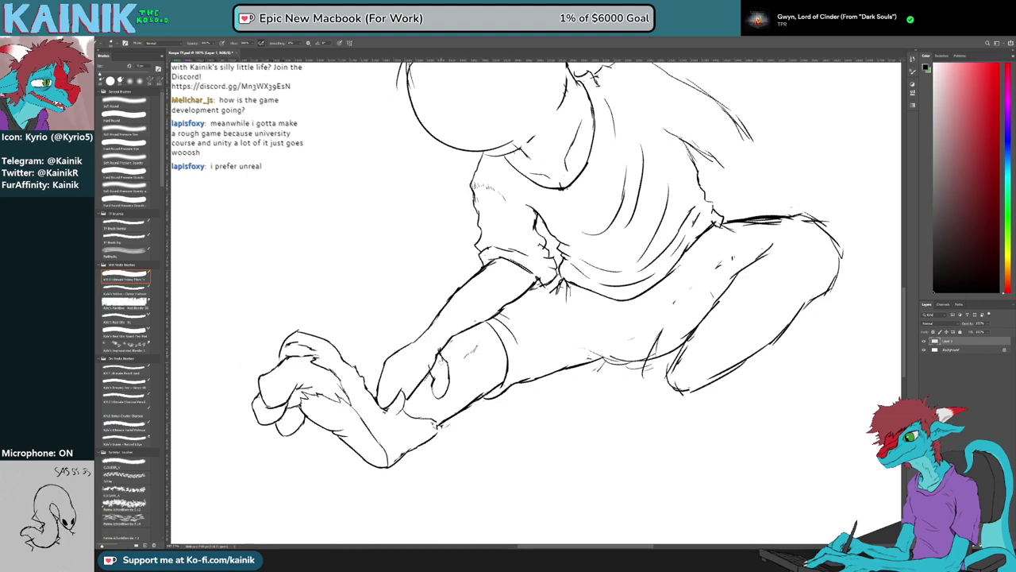
{"action": "key", "text": "e"}
{"action": "left_click_drag", "start_coordinate": [437, 357], "coordinate": [433, 376]}
{"action": "key", "text": "b"}
{"action": "key", "text": "e"}
Return to the recovered version of the seated figure sketch
{"action": "key", "text": "super+d"}
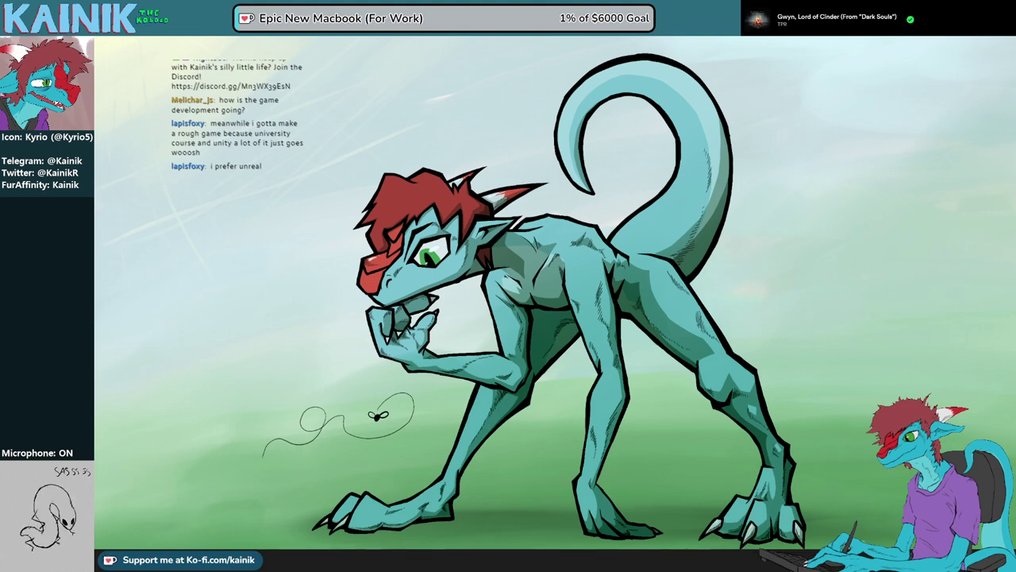
{"action": "key", "text": "ctrl+w"}
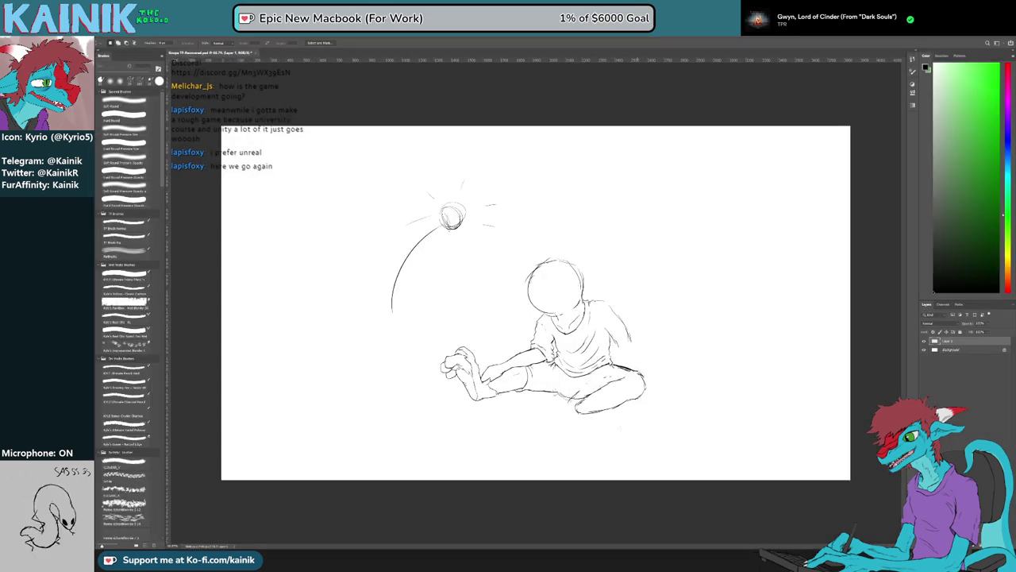
{"action": "scroll", "coordinate": [578, 387], "scroll_direction": "up", "scroll_amount": 4}
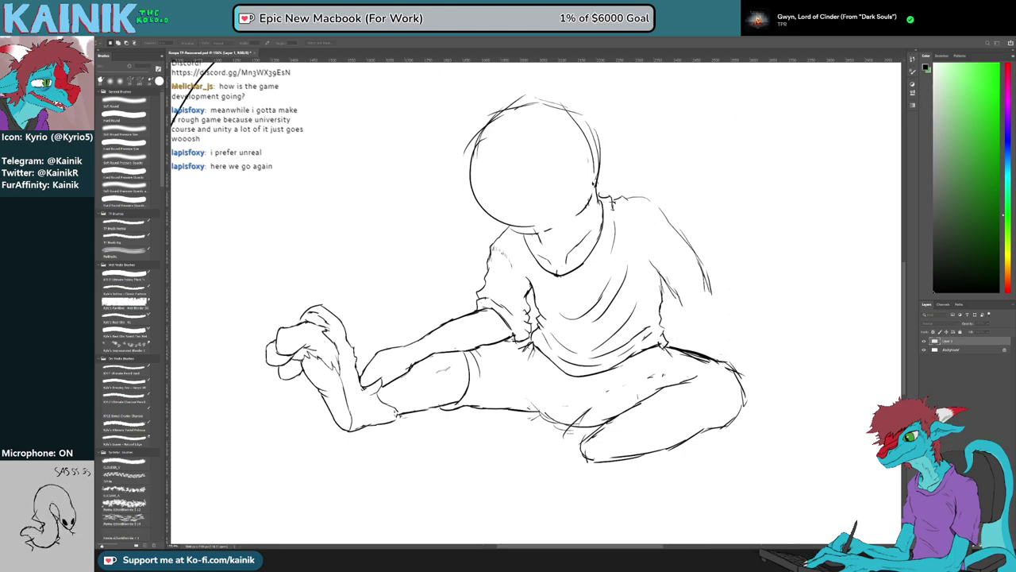
Darken the underside of the outstretched lower leg and join it to the ankle and the knee
{"action": "key", "text": "l"}
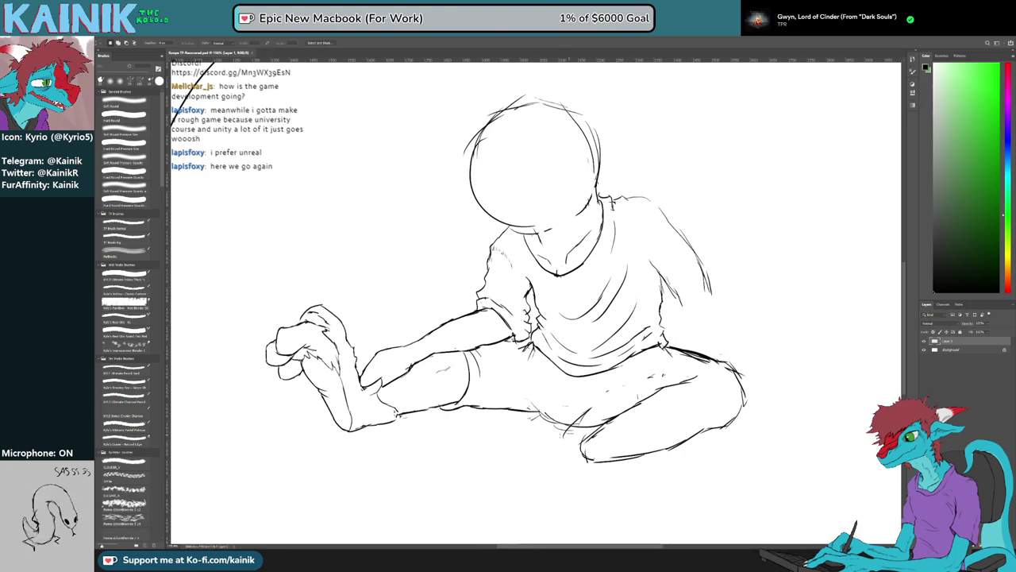
{"action": "scroll", "coordinate": [381, 385], "scroll_direction": "up", "scroll_amount": 5}
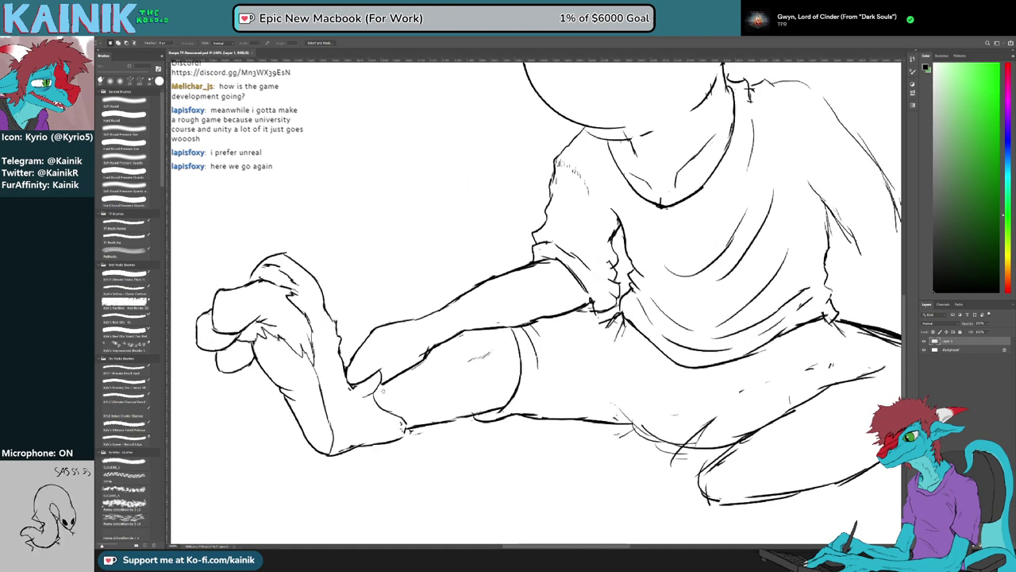
{"action": "mouse_move", "coordinate": [416, 442]}
{"action": "left_mouse_down"}
{"action": "mouse_move", "coordinate": [419, 412]}
{"action": "mouse_move", "coordinate": [476, 484]}
{"action": "left_mouse_up"}
{"action": "key", "text": "e"}
{"action": "key", "text": "r"}
{"action": "key", "text": "b"}
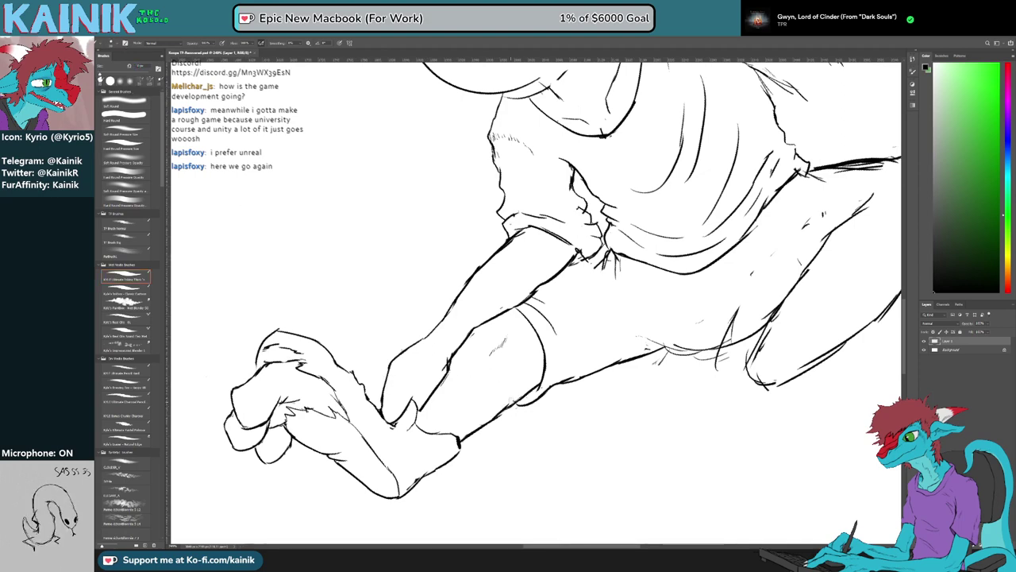
{"action": "left_click_drag", "start_coordinate": [549, 388], "coordinate": [518, 391]}
Erase the ragged lower corner of the sleeve cuff on the reaching arm and redraw it with a clean edge
{"action": "left_click_drag", "start_coordinate": [577, 269], "coordinate": [450, 297]}
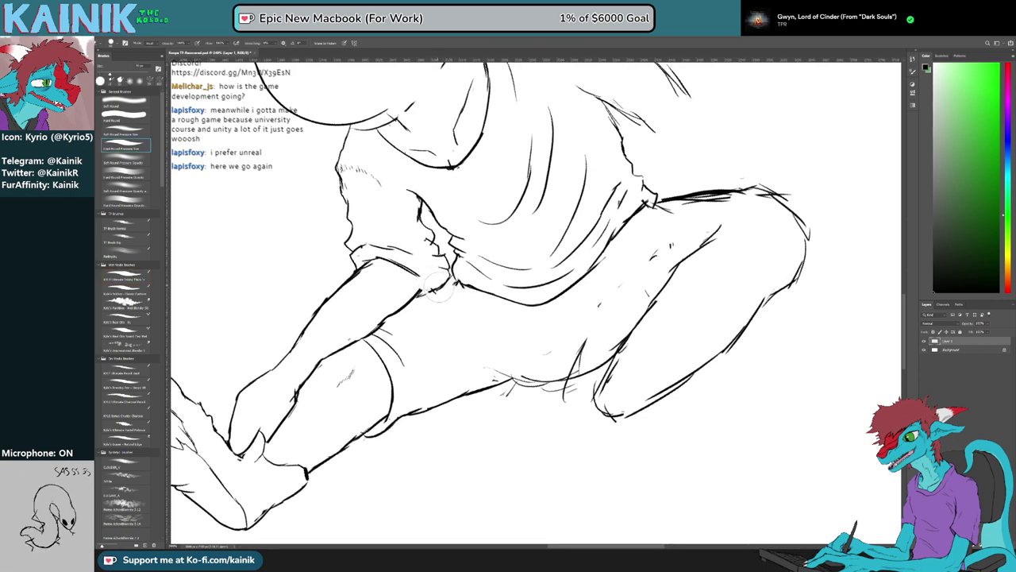
{"action": "key", "text": "b"}
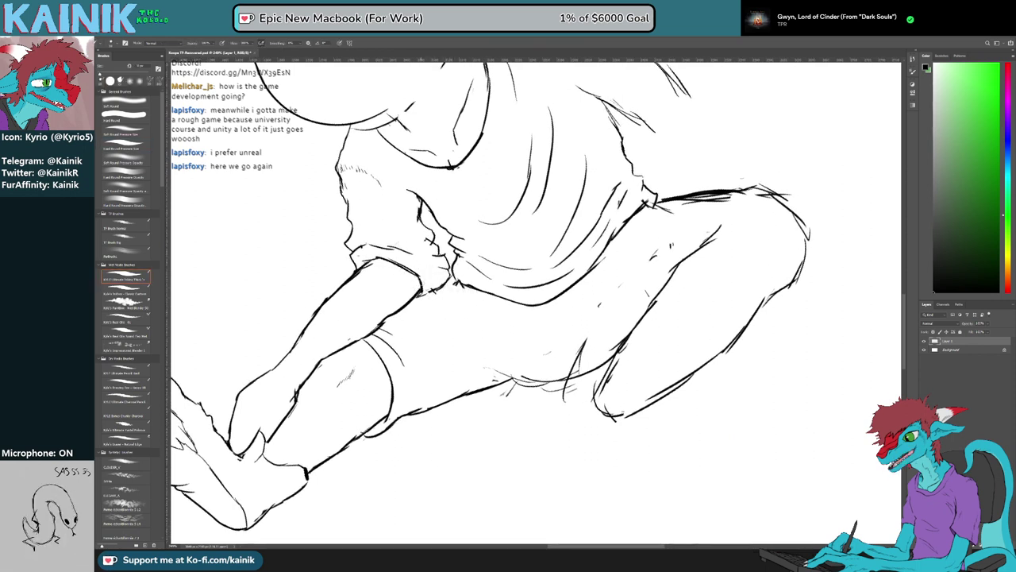
{"action": "key", "text": "e"}
{"action": "left_click_drag", "start_coordinate": [441, 294], "coordinate": [433, 297]}
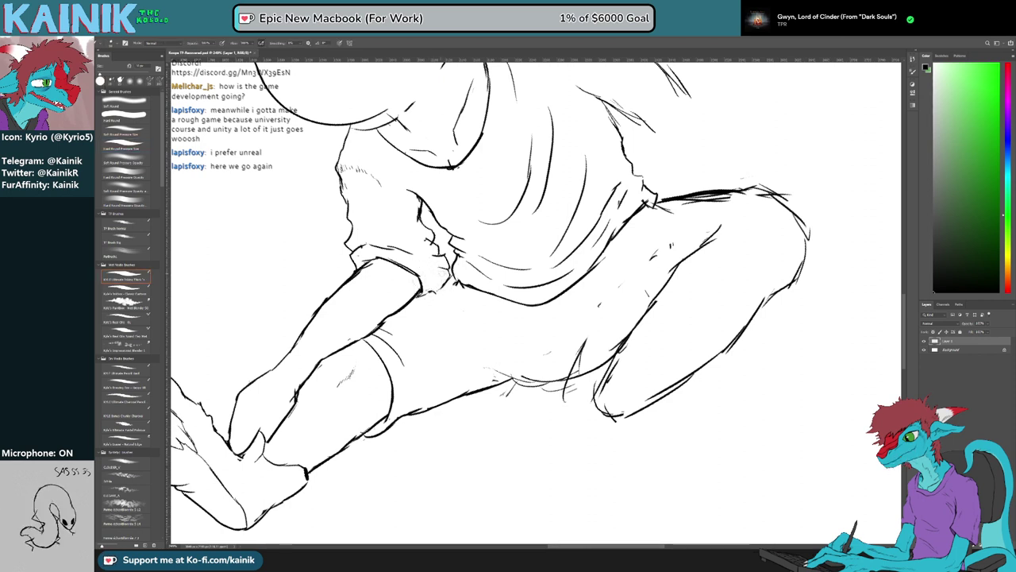
{"action": "key", "text": "b"}
{"action": "mouse_move", "coordinate": [443, 258]}
{"action": "left_mouse_down"}
{"action": "mouse_move", "coordinate": [449, 278]}
{"action": "mouse_move", "coordinate": [435, 285]}
{"action": "left_mouse_up"}
{"action": "key", "text": "e"}
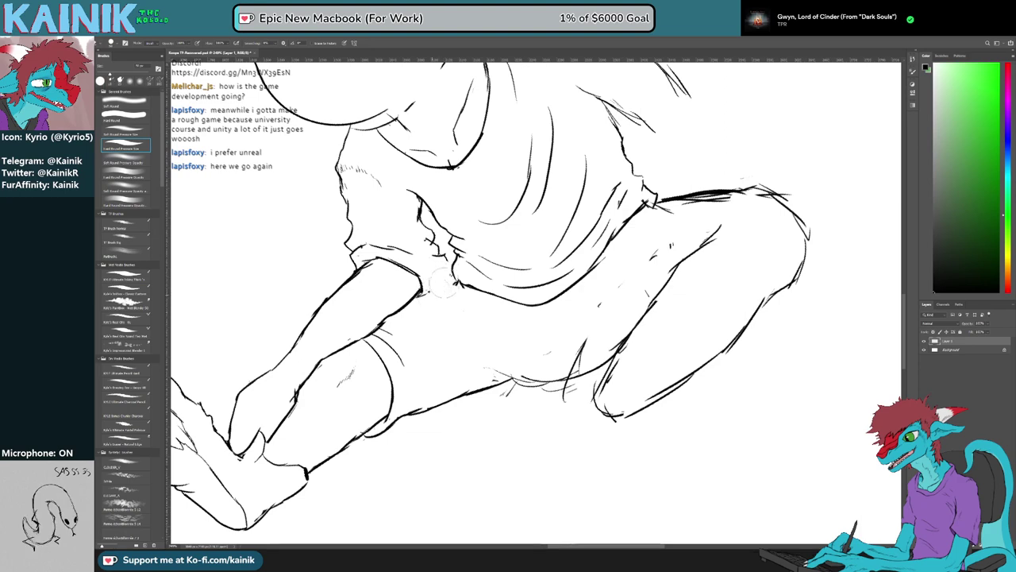
{"action": "key", "text": "period"}
{"action": "left_click_drag", "start_coordinate": [444, 280], "coordinate": [422, 296]}
{"action": "left_click_drag", "start_coordinate": [445, 257], "coordinate": [446, 279]}
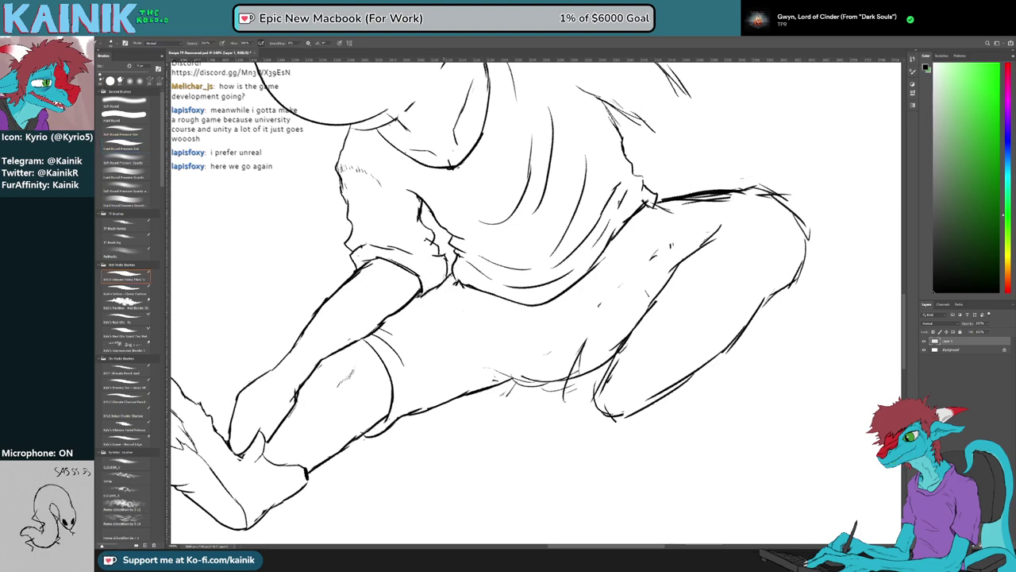
Erase the stray construction marks inside the thigh of the bent leg and the rough curve between the two legs
{"action": "left_click_drag", "start_coordinate": [539, 278], "coordinate": [541, 307]}
{"action": "key", "text": "e"}
{"action": "left_click", "coordinate": [601, 332]}
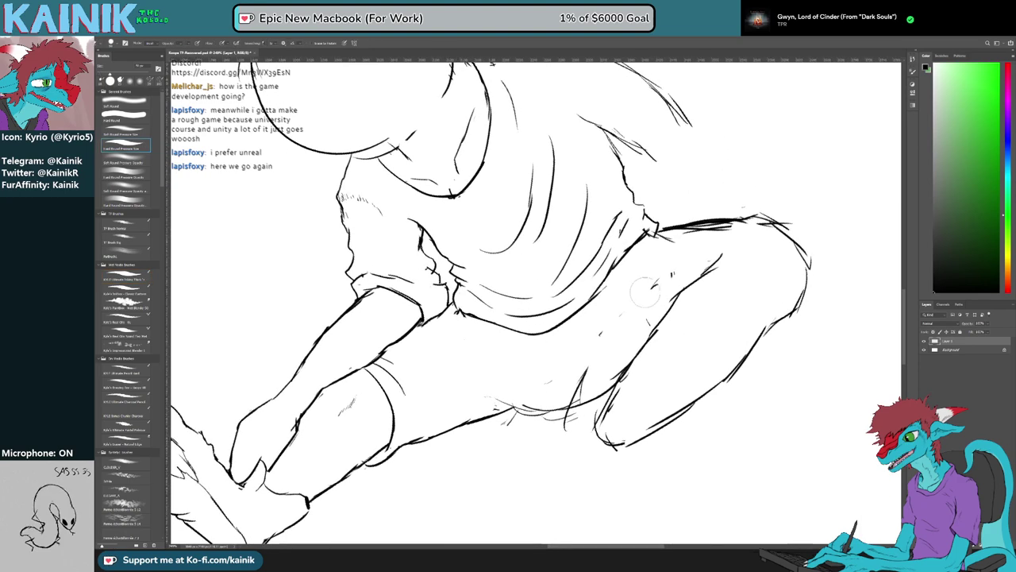
{"action": "mouse_move", "coordinate": [644, 291]}
{"action": "left_mouse_down"}
{"action": "mouse_move", "coordinate": [663, 278]}
{"action": "mouse_move", "coordinate": [548, 312]}
{"action": "left_mouse_up"}
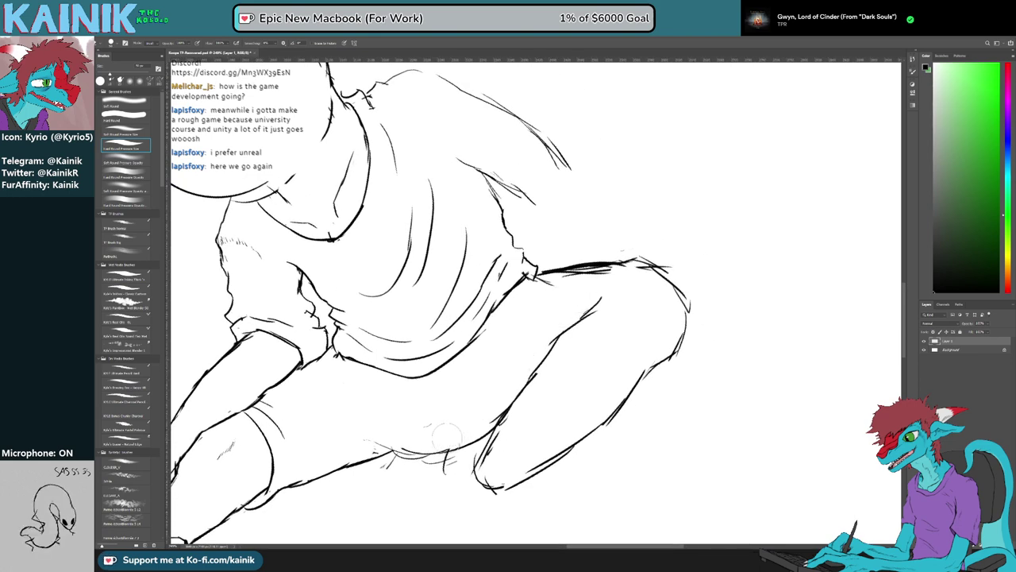
{"action": "left_click_drag", "start_coordinate": [449, 464], "coordinate": [463, 389]}
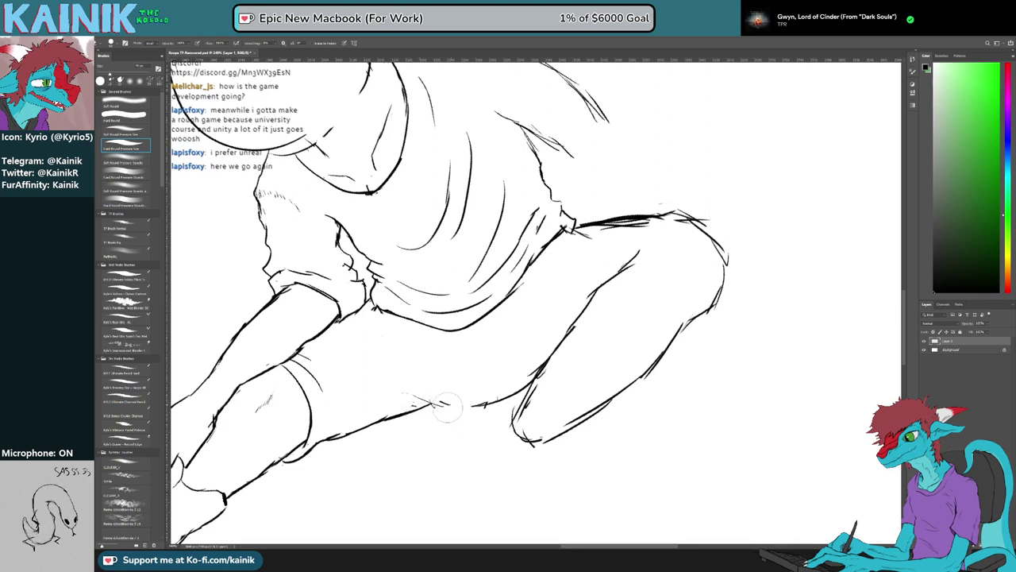
Draw the outline of the thumb hanging from the wrist over the shin, undoing the strokes that miss
{"action": "key", "text": "b"}
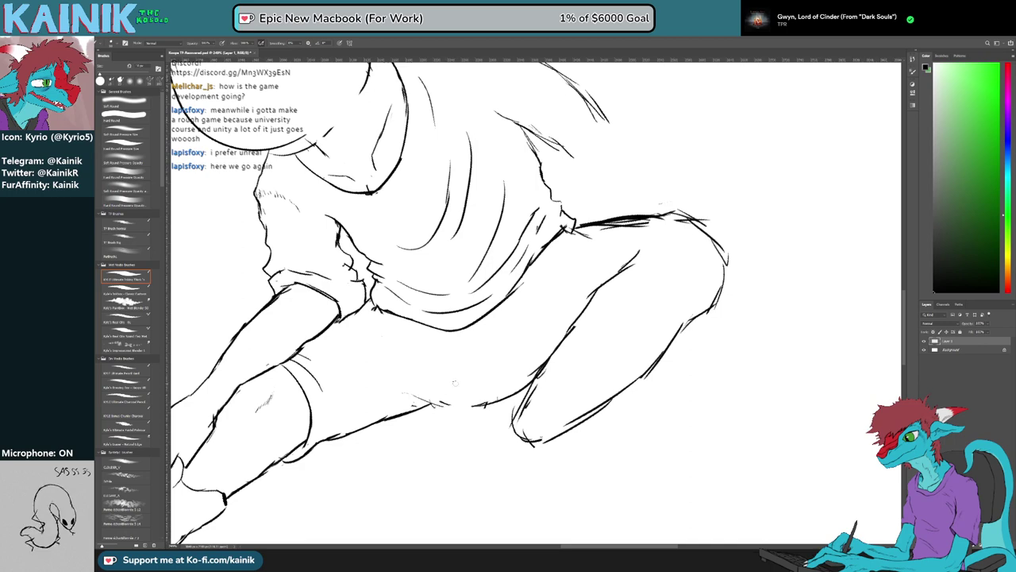
{"action": "mouse_move", "coordinate": [359, 401]}
{"action": "left_mouse_down"}
{"action": "mouse_move", "coordinate": [476, 342]}
{"action": "mouse_move", "coordinate": [466, 394]}
{"action": "left_mouse_up"}
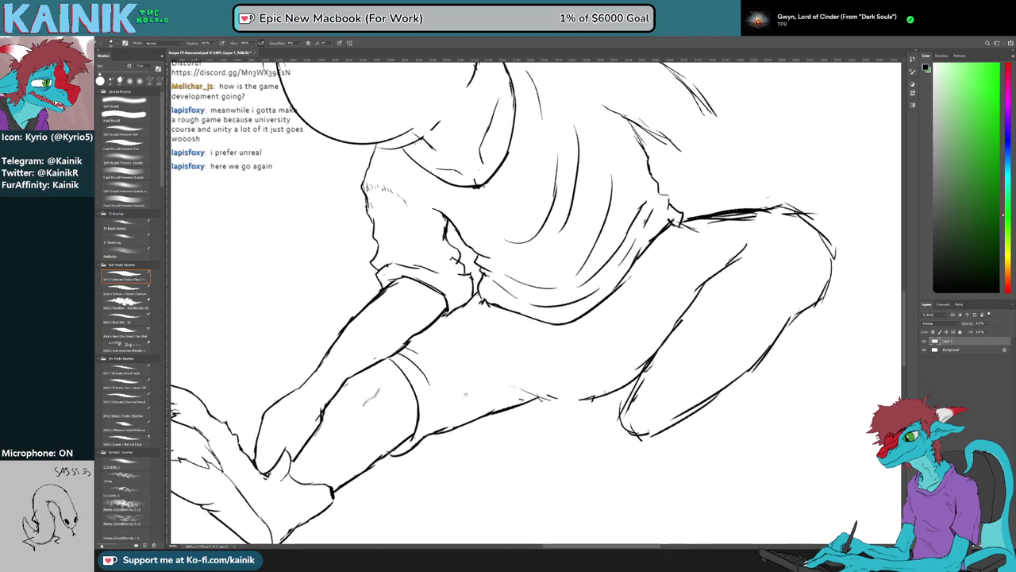
{"action": "key", "text": "r"}
{"action": "left_click_drag", "start_coordinate": [311, 401], "coordinate": [372, 306]}
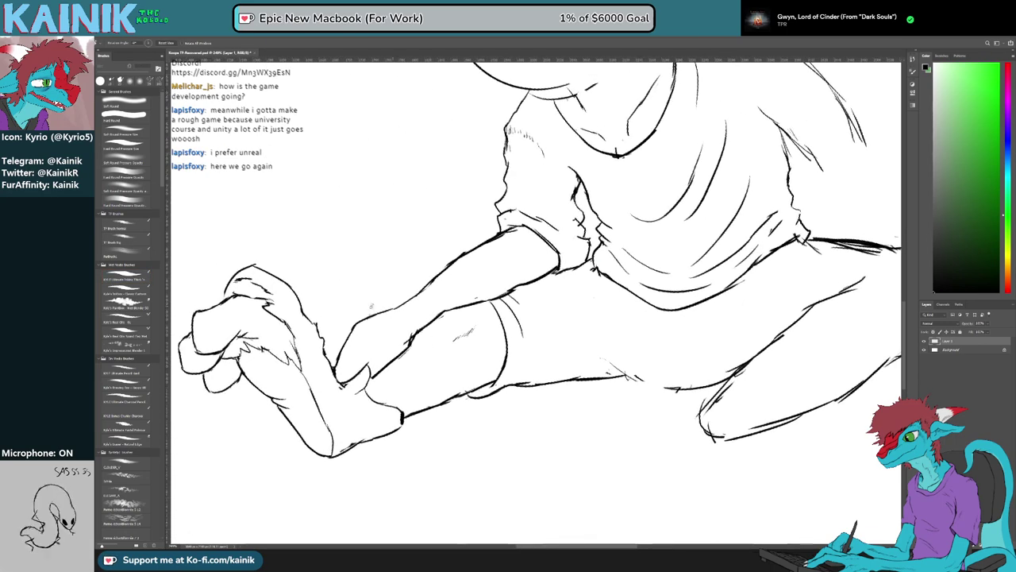
{"action": "key", "text": "b"}
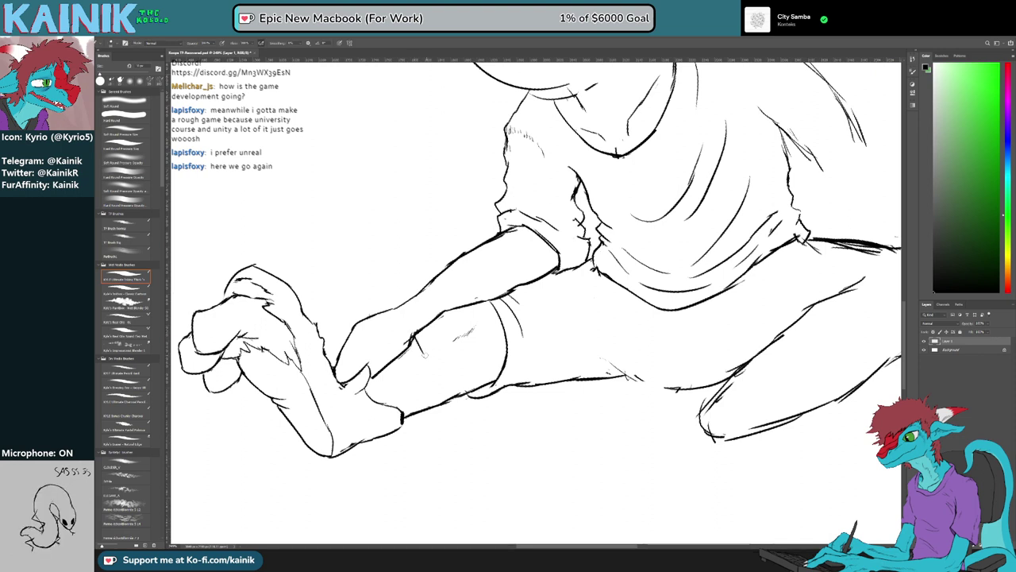
{"action": "key", "text": "ctrl+z"}
{"action": "left_click_drag", "start_coordinate": [414, 325], "coordinate": [427, 341]}
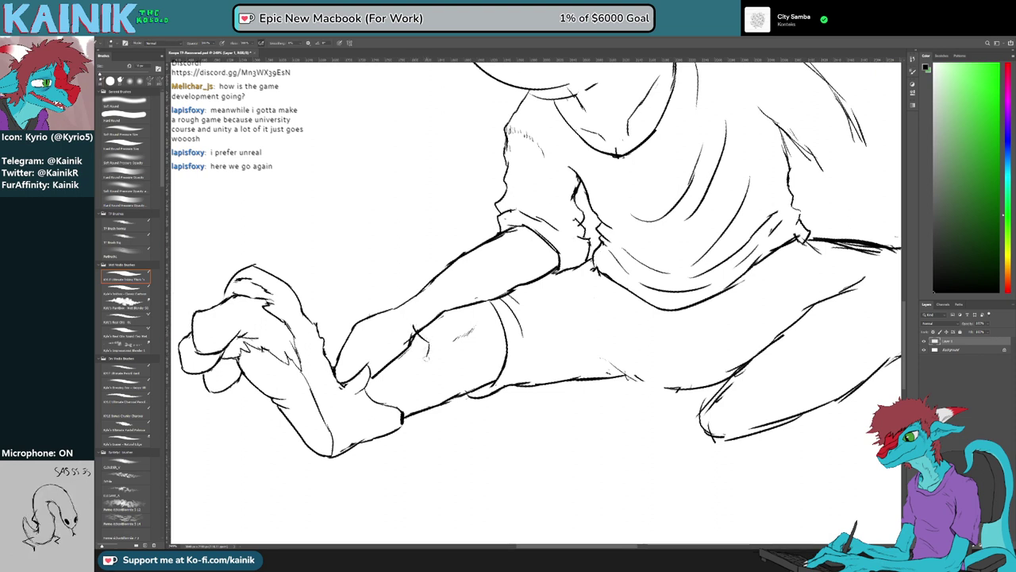
{"action": "left_click_drag", "start_coordinate": [413, 391], "coordinate": [433, 377]}
{"action": "key", "text": "ctrl+z"}
{"action": "key", "text": "ctrl+z"}
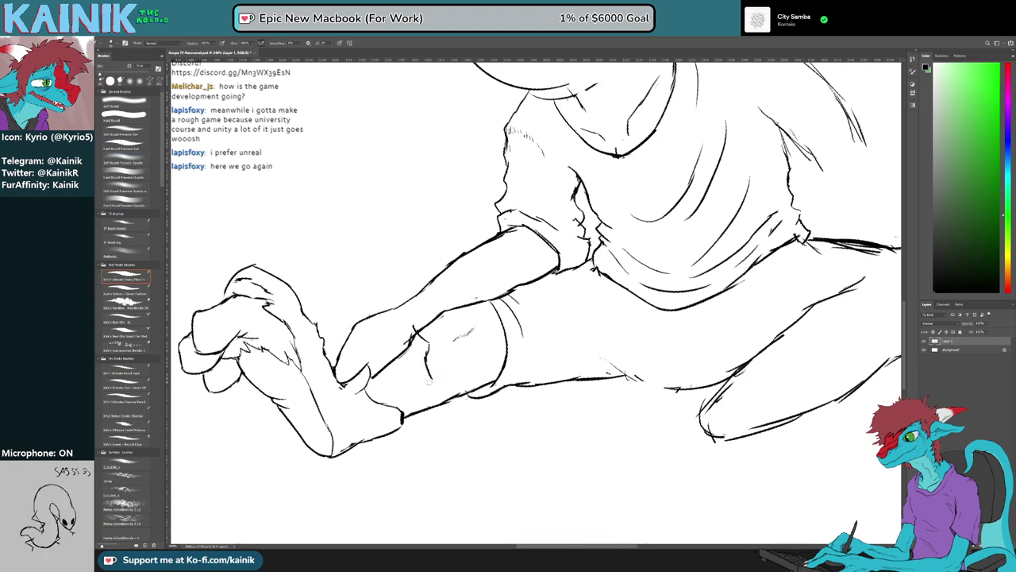
Erase the old palm line behind the thumb, then complete the thumb's inner edge and the finger lines
{"action": "key", "text": "e"}
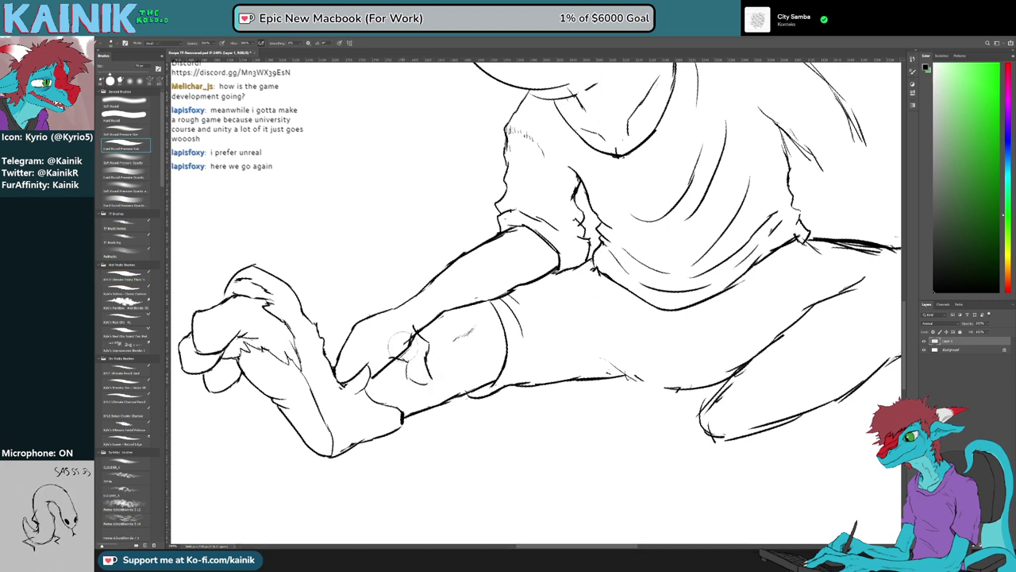
{"action": "left_click_drag", "start_coordinate": [407, 341], "coordinate": [403, 347]}
{"action": "key", "text": "b"}
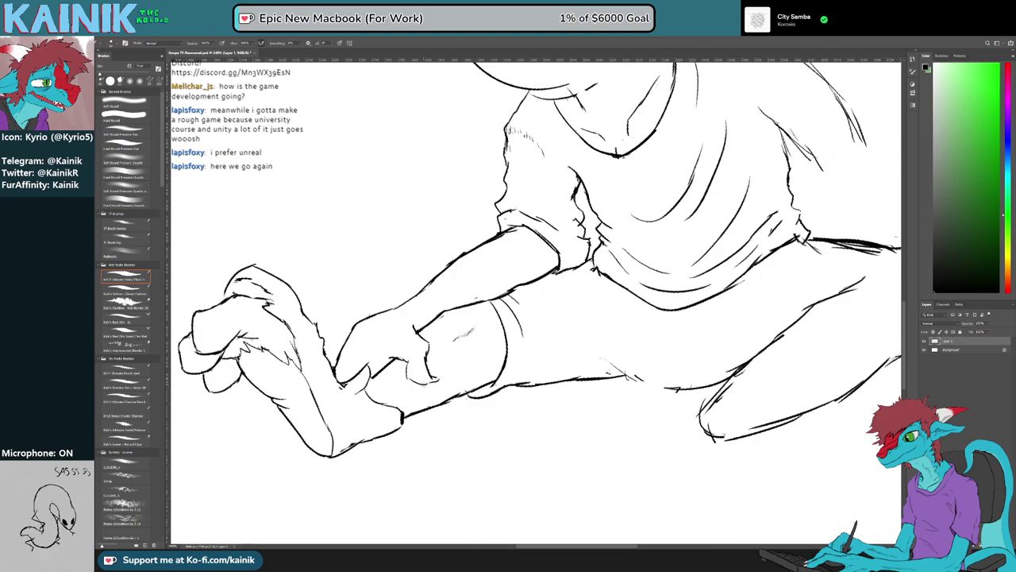
{"action": "key", "text": "r"}
{"action": "mouse_move", "coordinate": [414, 395]}
{"action": "left_mouse_down"}
{"action": "mouse_move", "coordinate": [515, 453]}
{"action": "mouse_move", "coordinate": [396, 363]}
{"action": "mouse_move", "coordinate": [423, 359]}
{"action": "left_mouse_up"}
{"action": "key", "text": "e"}
{"action": "key", "text": "b"}
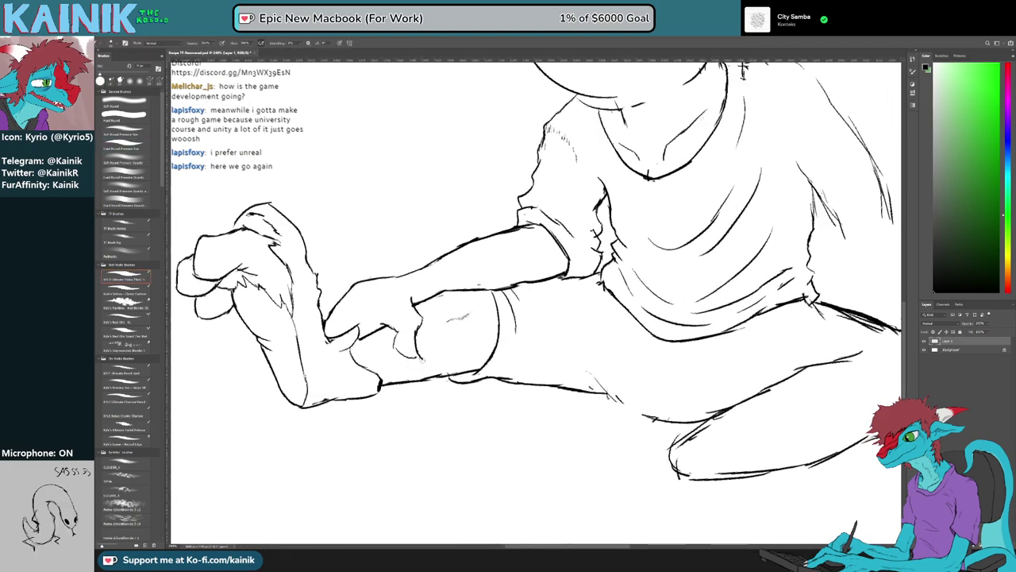
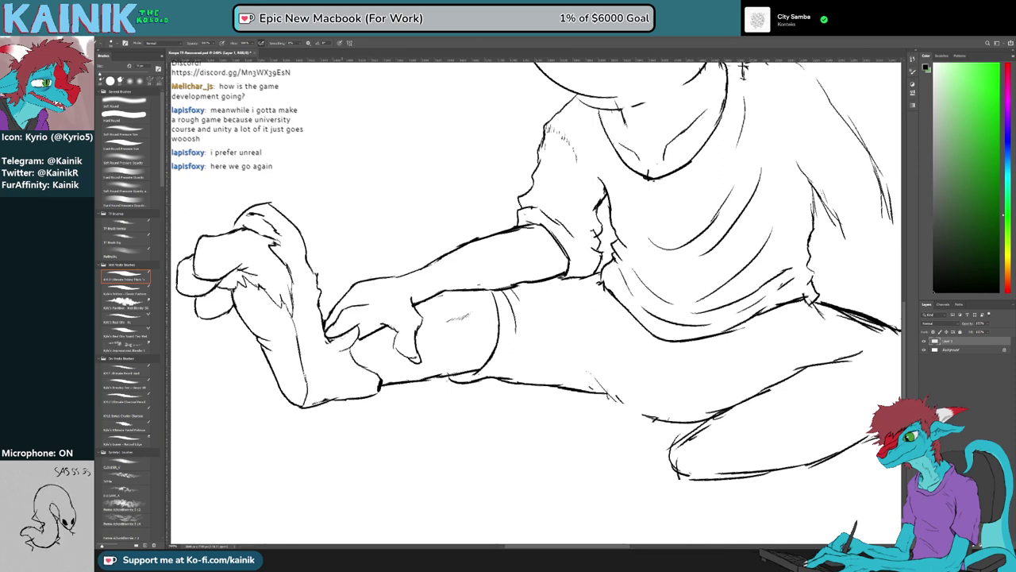
Erase the smooth back-of-hand contour between wrist and fingers and redraw it with knuckle bumps
{"action": "key", "text": "e"}
{"action": "left_click_drag", "start_coordinate": [348, 294], "coordinate": [399, 277]}
{"action": "key", "text": "b"}
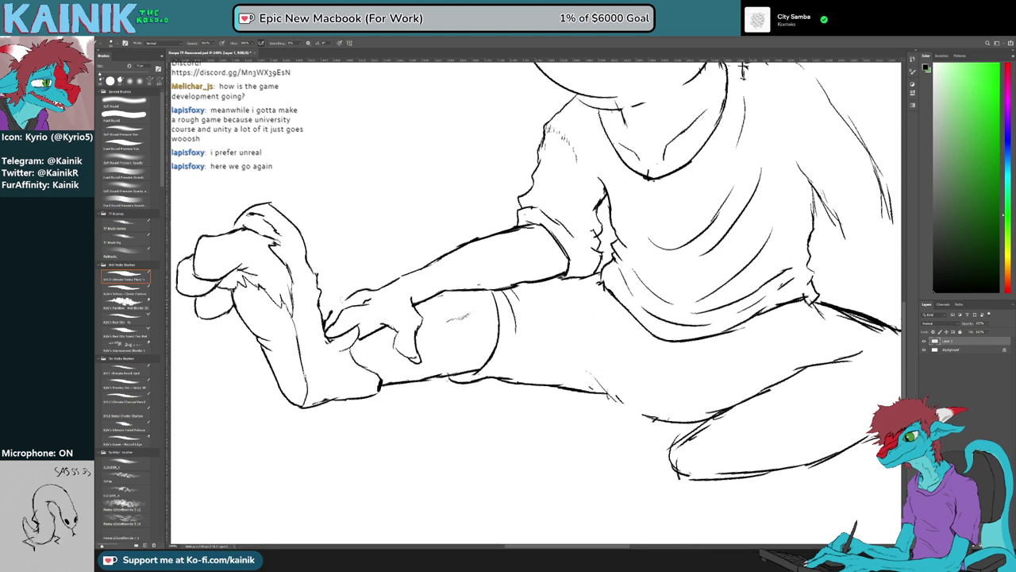
{"action": "key", "text": "e"}
{"action": "left_click_drag", "start_coordinate": [343, 297], "coordinate": [373, 280]}
{"action": "key", "text": "b"}
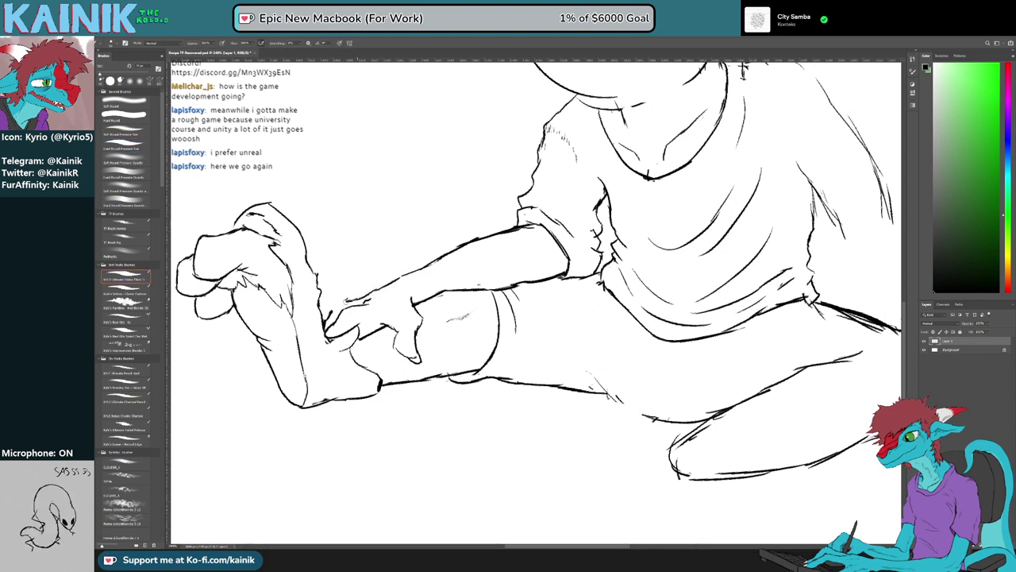
{"action": "key", "text": "e"}
{"action": "key", "text": "b"}
{"action": "key", "text": "e"}
{"action": "left_click_drag", "start_coordinate": [348, 297], "coordinate": [334, 310]}
{"action": "key", "text": "b"}
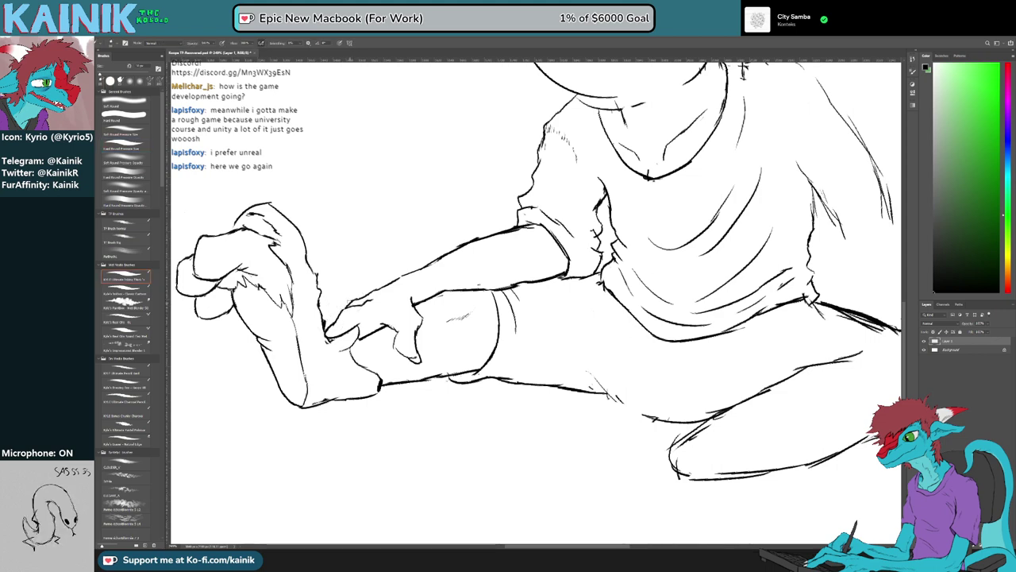
Clean up the fingertips against the foot and redraw the lines separating the fingers
{"action": "key", "text": "r"}
{"action": "mouse_move", "coordinate": [397, 424]}
{"action": "left_mouse_down"}
{"action": "mouse_move", "coordinate": [463, 472]}
{"action": "mouse_move", "coordinate": [309, 420]}
{"action": "left_mouse_up"}
{"action": "key", "text": "b"}
{"action": "key", "text": "r"}
{"action": "key", "text": "e"}
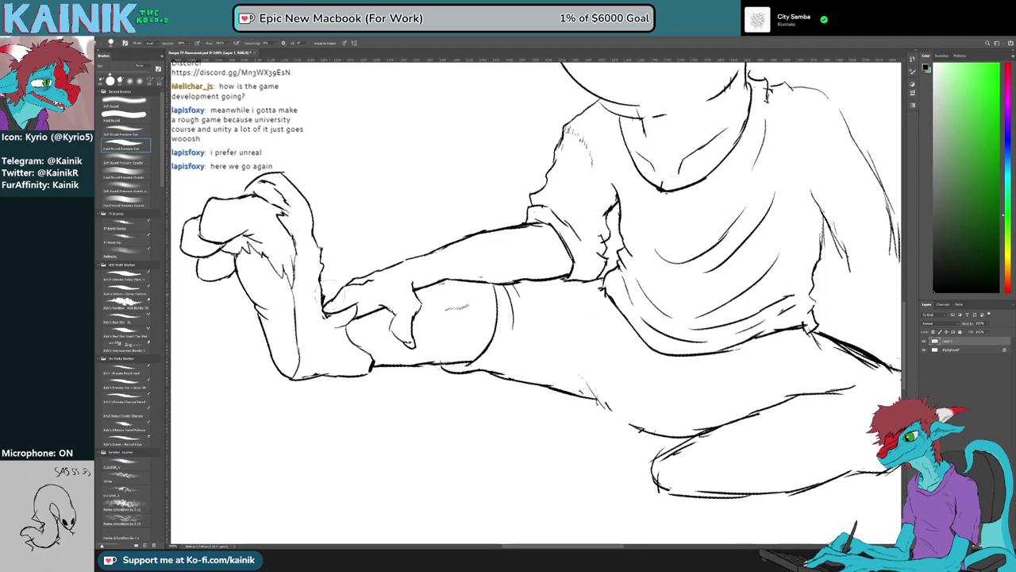
{"action": "mouse_move", "coordinate": [327, 304]}
{"action": "left_mouse_down"}
{"action": "mouse_move", "coordinate": [336, 297]}
{"action": "mouse_move", "coordinate": [325, 308]}
{"action": "left_mouse_up"}
{"action": "key", "text": "b"}
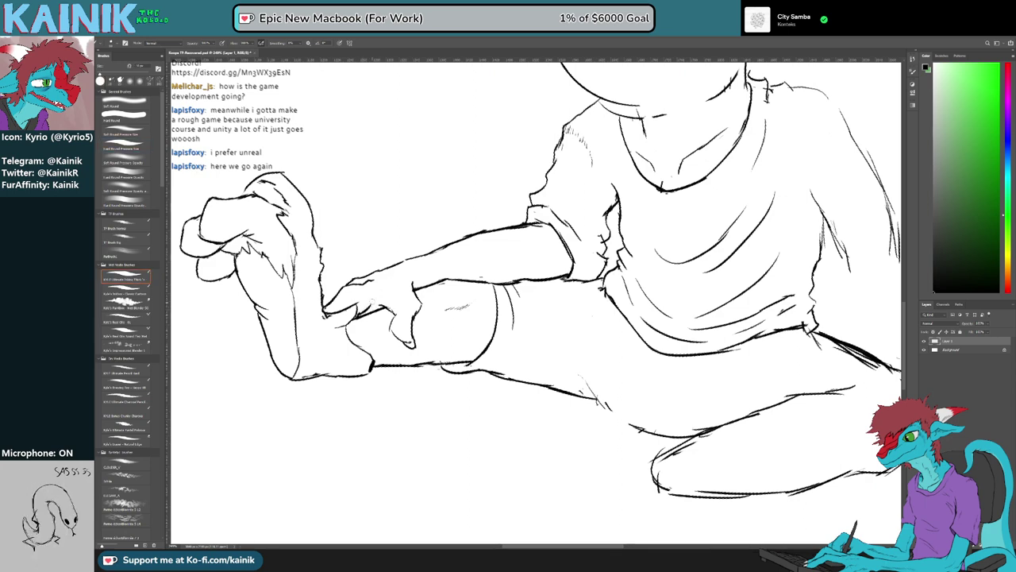
Erase the upper forearm contour between the wrist and mid-forearm and start redrawing it from the wrist
{"action": "key", "text": "r"}
{"action": "left_click_drag", "start_coordinate": [400, 370], "coordinate": [418, 472]}
{"action": "key", "text": "space"}
{"action": "left_click_drag", "start_coordinate": [441, 349], "coordinate": [354, 308]}
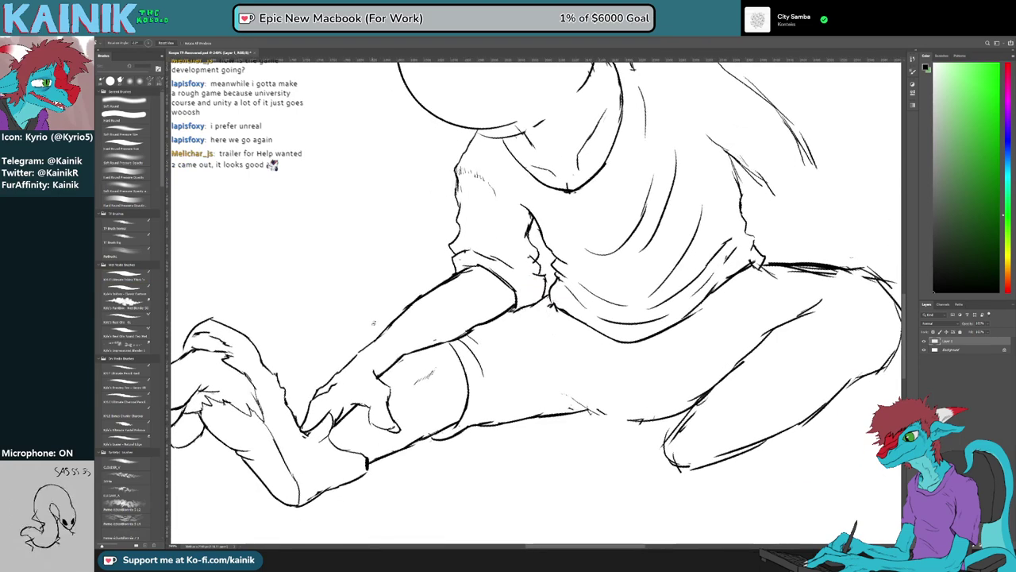
{"action": "key", "text": "b"}
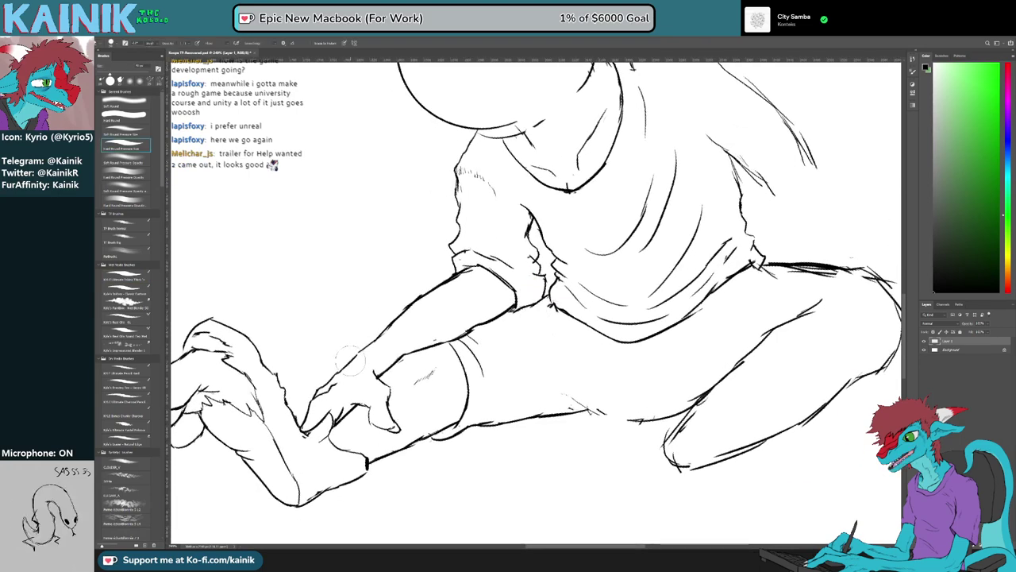
{"action": "left_click_drag", "start_coordinate": [350, 360], "coordinate": [402, 309]}
{"action": "key", "text": "b"}
{"action": "left_click_drag", "start_coordinate": [339, 373], "coordinate": [372, 346]}
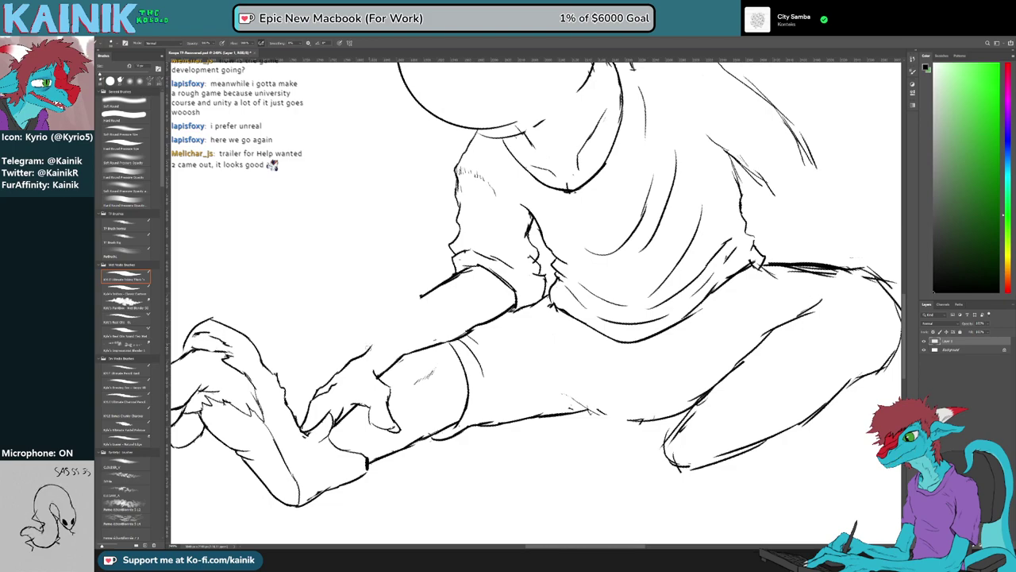
Complete the upper forearm contour from the wrist up to the rolled sleeve and save the drawing
{"action": "key", "text": "r"}
{"action": "mouse_move", "coordinate": [532, 365]}
{"action": "left_mouse_down"}
{"action": "mouse_move", "coordinate": [484, 267]}
{"action": "mouse_move", "coordinate": [394, 373]}
{"action": "left_mouse_up"}
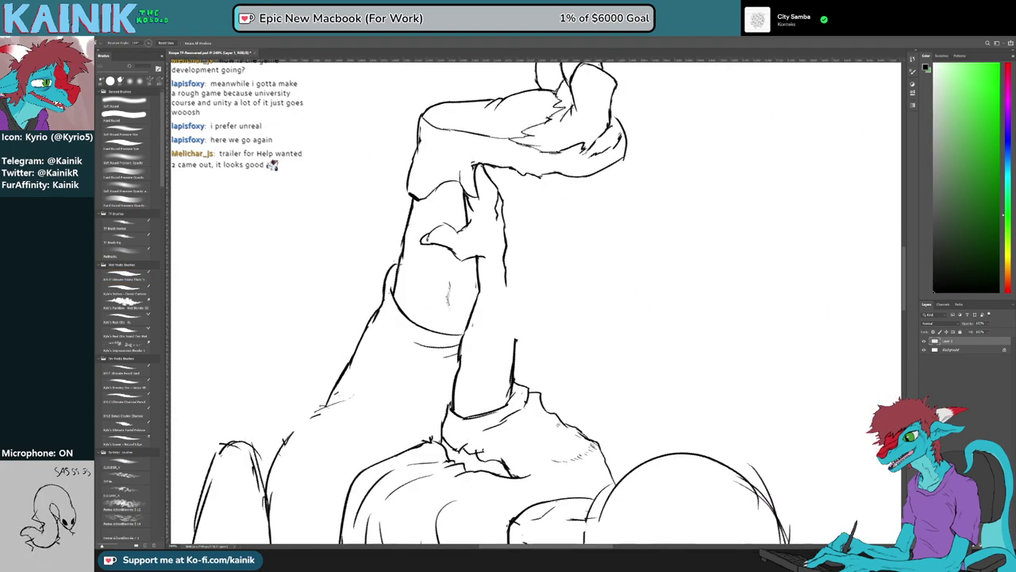
{"action": "mouse_move", "coordinate": [468, 328]}
{"action": "left_mouse_down"}
{"action": "mouse_move", "coordinate": [488, 259]}
{"action": "mouse_move", "coordinate": [556, 317]}
{"action": "mouse_move", "coordinate": [523, 257]}
{"action": "mouse_move", "coordinate": [543, 255]}
{"action": "left_mouse_up"}
{"action": "key", "text": "e"}
{"action": "left_click_drag", "start_coordinate": [606, 272], "coordinate": [576, 306]}
{"action": "key", "text": "b"}
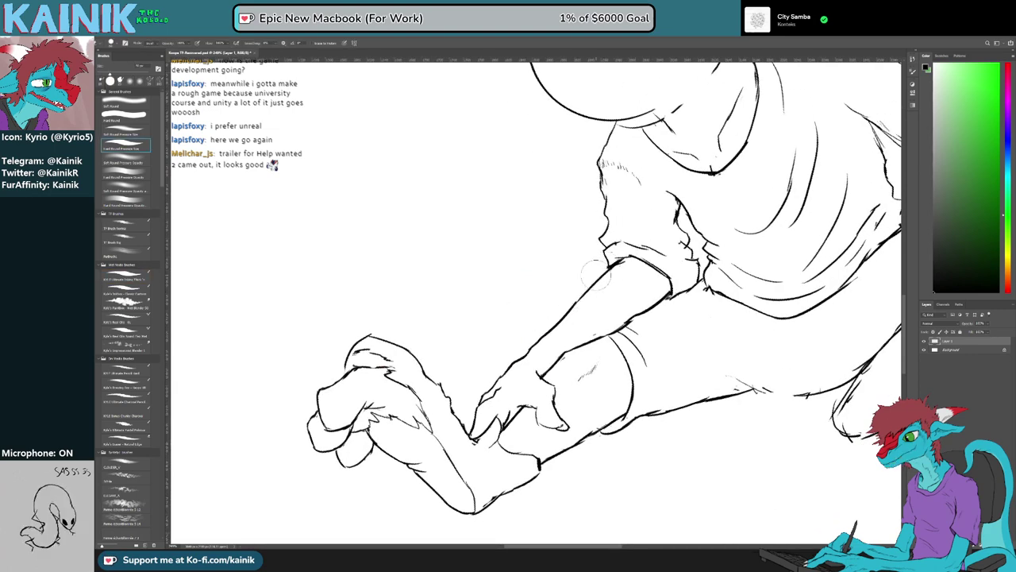
{"action": "left_click_drag", "start_coordinate": [615, 302], "coordinate": [520, 339]}
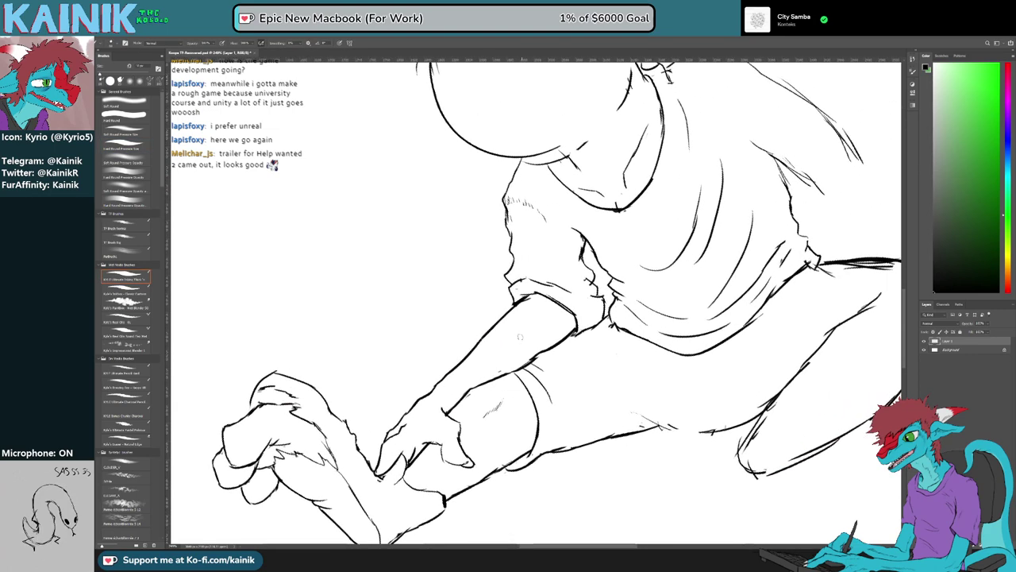
{"action": "key", "text": "ctrl+s"}
Redraw the top line of the outstretched thigh between the forearm's underside and the shirt hem
{"action": "key", "text": "e"}
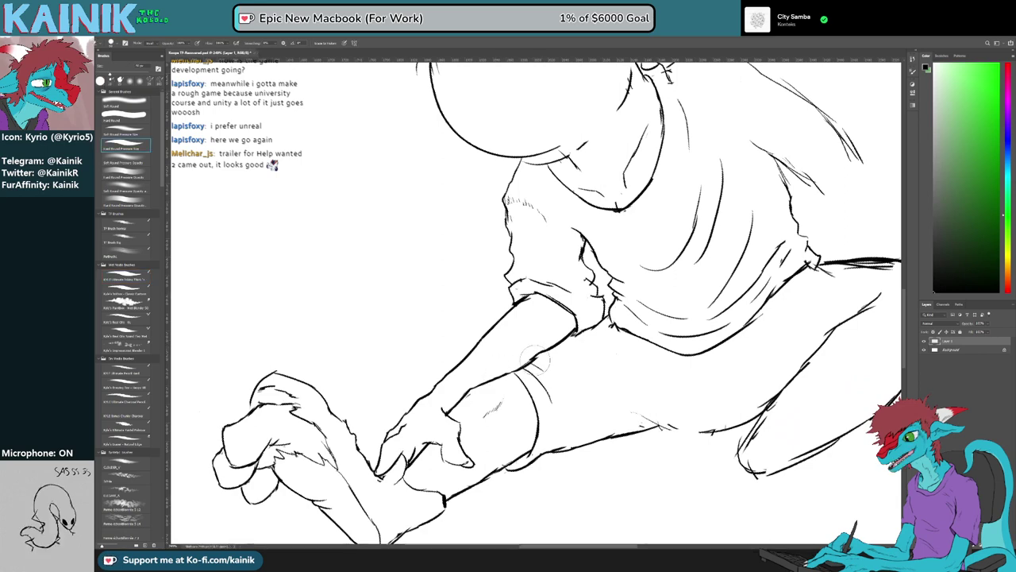
{"action": "key", "text": "b"}
{"action": "key", "text": "r"}
{"action": "mouse_move", "coordinate": [575, 393]}
{"action": "left_mouse_down"}
{"action": "mouse_move", "coordinate": [474, 331]}
{"action": "mouse_move", "coordinate": [541, 359]}
{"action": "mouse_move", "coordinate": [571, 345]}
{"action": "left_mouse_up"}
{"action": "key", "text": "ctrl+z"}
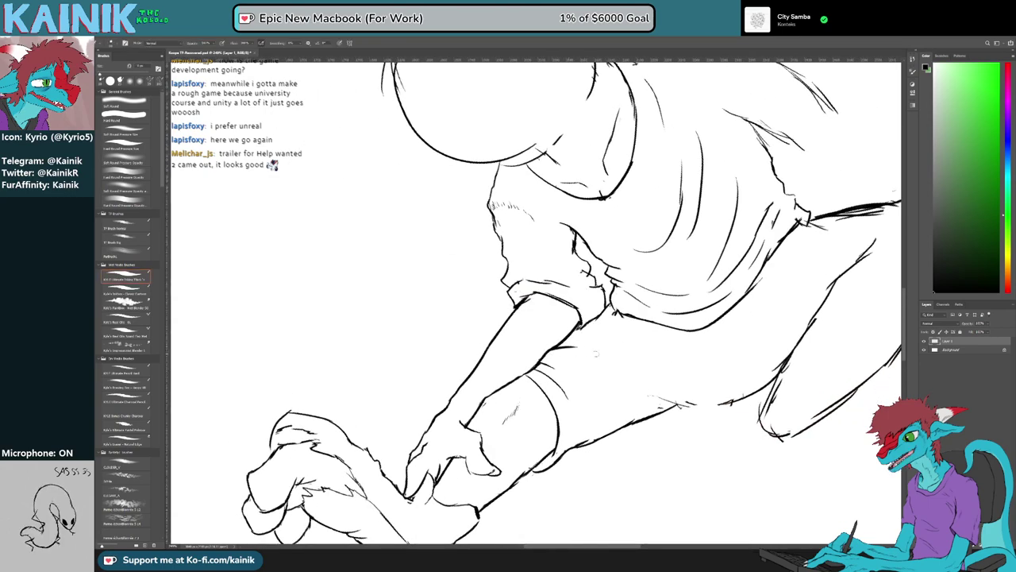
{"action": "key", "text": "r"}
{"action": "left_click_drag", "start_coordinate": [643, 433], "coordinate": [603, 461]}
{"action": "key", "text": "b"}
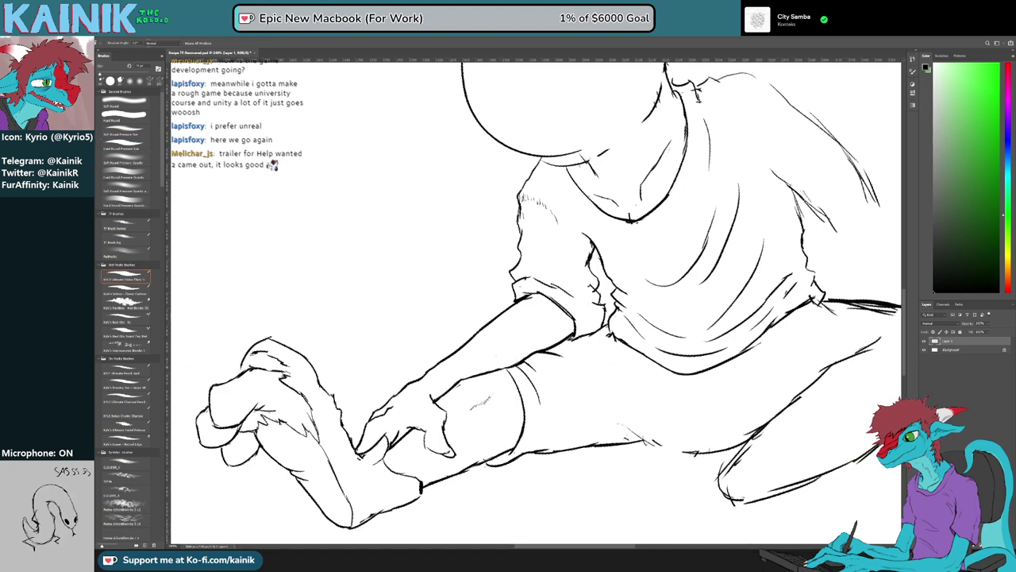
{"action": "left_click_drag", "start_coordinate": [500, 369], "coordinate": [512, 368]}
Erase stray marks around the forearm and clean up its lower contour where it crosses the knee
{"action": "key", "text": "r"}
{"action": "mouse_move", "coordinate": [605, 452]}
{"action": "left_mouse_down"}
{"action": "mouse_move", "coordinate": [637, 434]}
{"action": "mouse_move", "coordinate": [546, 356]}
{"action": "left_mouse_up"}
{"action": "key", "text": "b"}
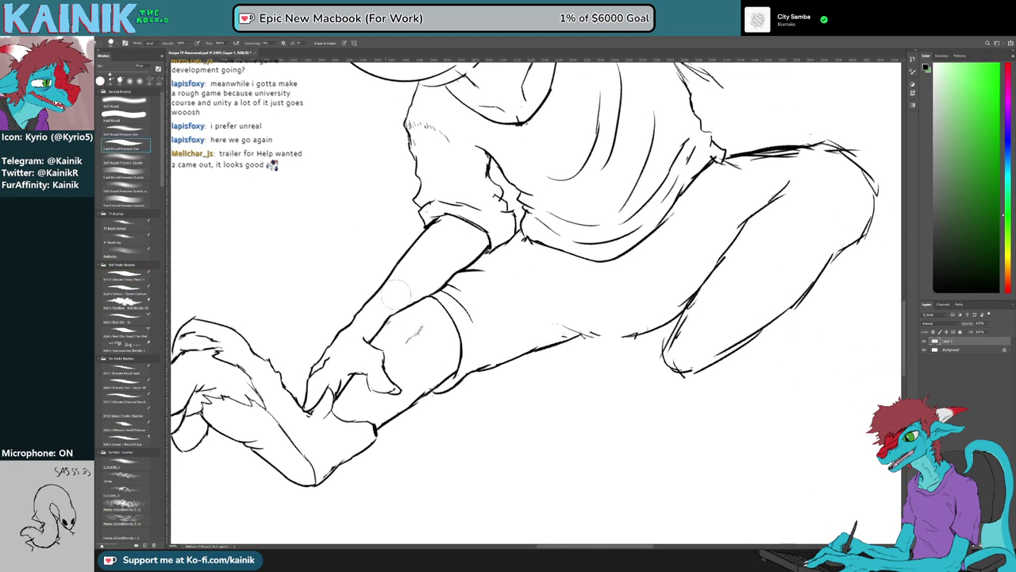
{"action": "left_click_drag", "start_coordinate": [431, 316], "coordinate": [475, 251]}
{"action": "left_click_drag", "start_coordinate": [411, 318], "coordinate": [432, 235]}
{"action": "key", "text": "b"}
Erase the thick angular corner where the heel meets the lower leg and redraw it as a rounded curve
{"action": "key", "text": "r"}
{"action": "key", "text": "b"}
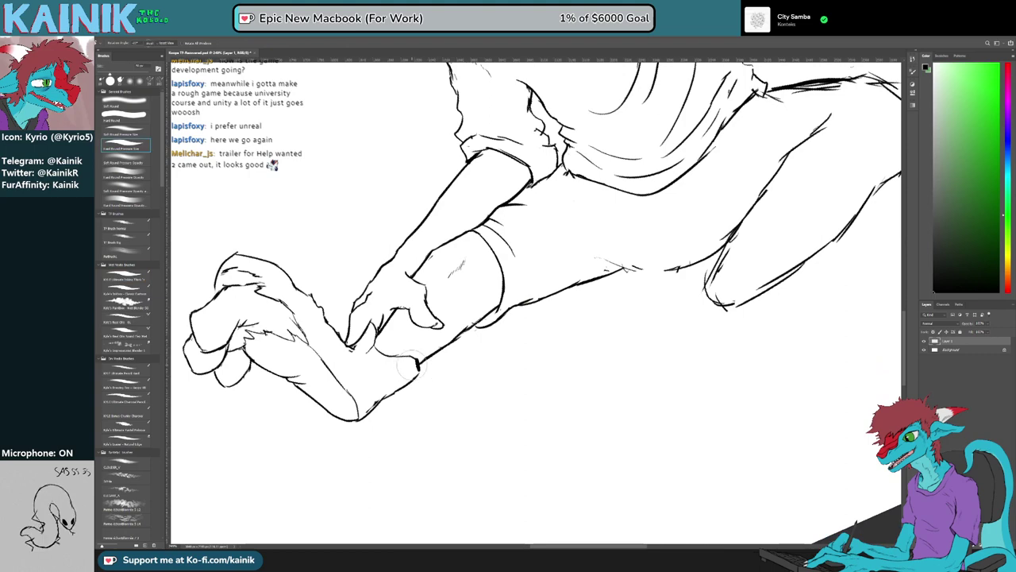
{"action": "key", "text": "b"}
{"action": "left_click_drag", "start_coordinate": [409, 404], "coordinate": [472, 367]}
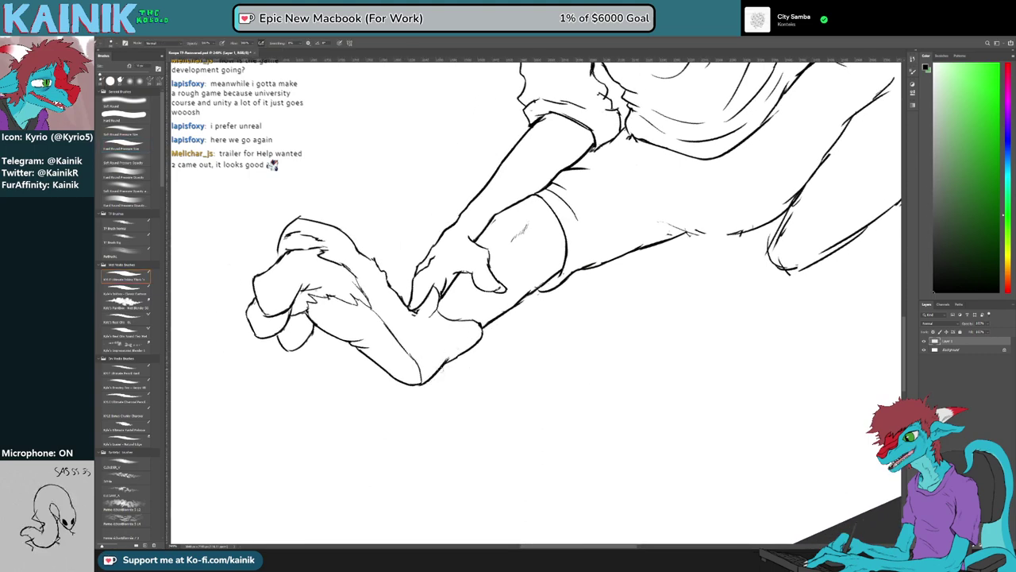
Erase the bumpy contour along the top of the raised foot, between fingertips and toes, and redraw it
{"action": "key", "text": "r"}
{"action": "mouse_move", "coordinate": [421, 404]}
{"action": "left_mouse_down"}
{"action": "mouse_move", "coordinate": [479, 445]}
{"action": "mouse_move", "coordinate": [553, 460]}
{"action": "left_mouse_up"}
{"action": "key", "text": "e"}
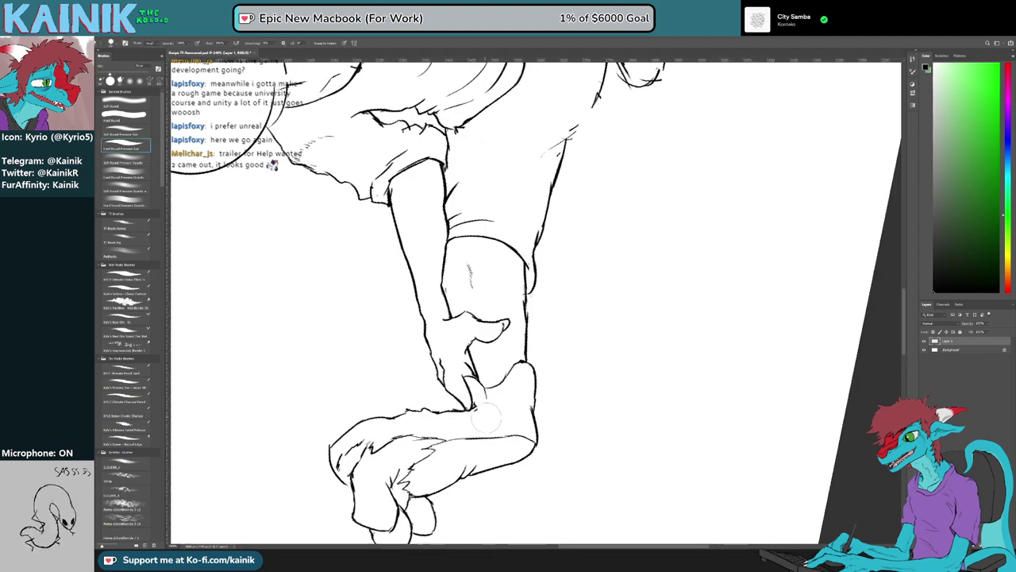
{"action": "key", "text": "r"}
{"action": "mouse_move", "coordinate": [486, 417]}
{"action": "left_mouse_down"}
{"action": "mouse_move", "coordinate": [440, 379]}
{"action": "mouse_move", "coordinate": [423, 246]}
{"action": "mouse_move", "coordinate": [411, 294]}
{"action": "mouse_move", "coordinate": [421, 338]}
{"action": "mouse_move", "coordinate": [563, 427]}
{"action": "mouse_move", "coordinate": [629, 412]}
{"action": "mouse_move", "coordinate": [576, 343]}
{"action": "left_mouse_up"}
{"action": "key", "text": "e"}
{"action": "key", "text": "b"}
{"action": "key", "text": "r"}
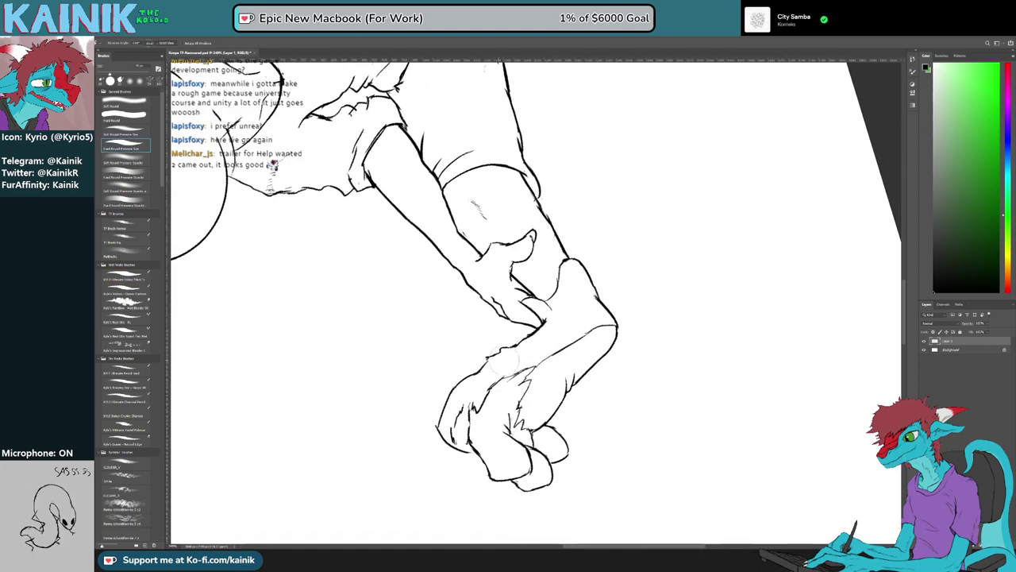
{"action": "key", "text": "b"}
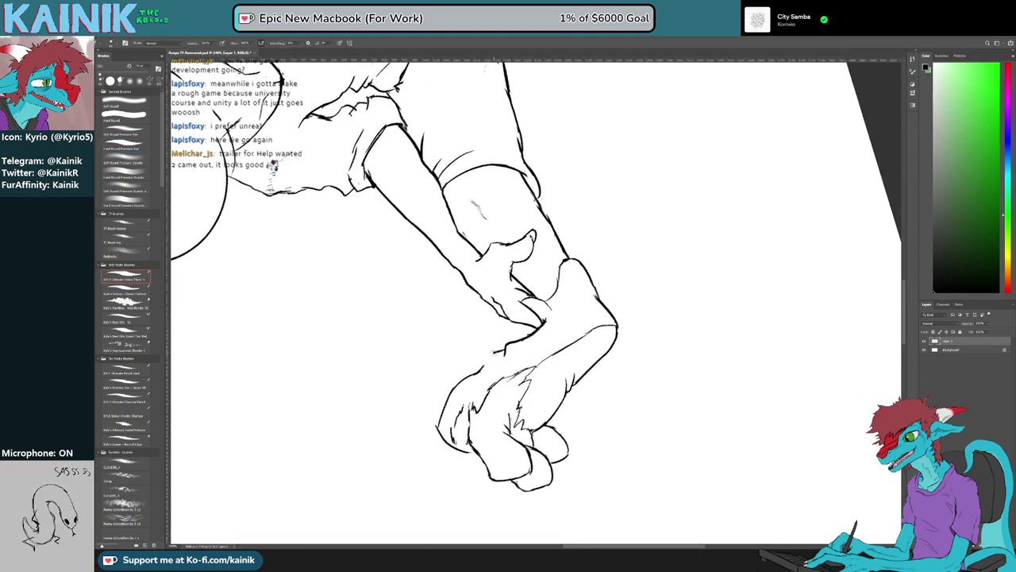
{"action": "left_click_drag", "start_coordinate": [482, 369], "coordinate": [498, 359]}
Draw the outline of the fingertip gripping the raised foot beside the ankle
{"action": "key", "text": "r"}
{"action": "mouse_move", "coordinate": [630, 393]}
{"action": "left_mouse_down"}
{"action": "mouse_move", "coordinate": [453, 358]}
{"action": "mouse_move", "coordinate": [360, 438]}
{"action": "left_mouse_up"}
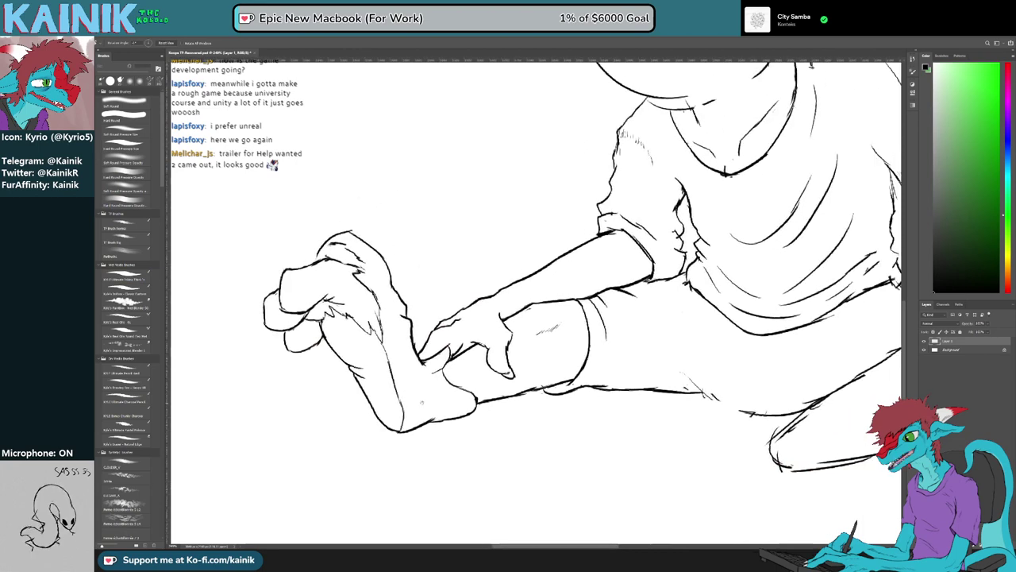
{"action": "left_click_drag", "start_coordinate": [468, 462], "coordinate": [439, 447]}
{"action": "key", "text": "b"}
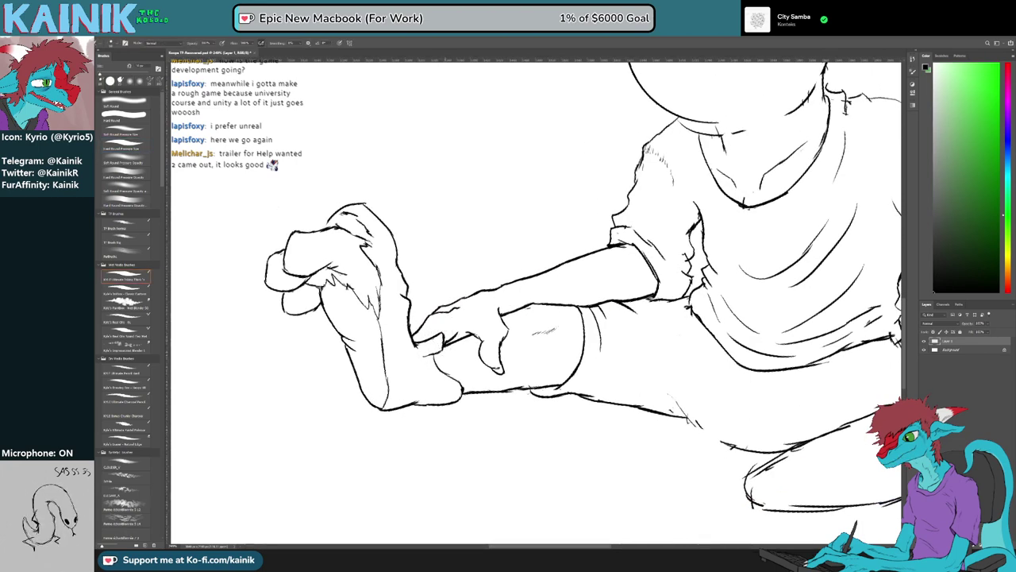
{"action": "key", "text": "r"}
{"action": "left_click_drag", "start_coordinate": [424, 389], "coordinate": [511, 438]}
{"action": "key", "text": "b"}
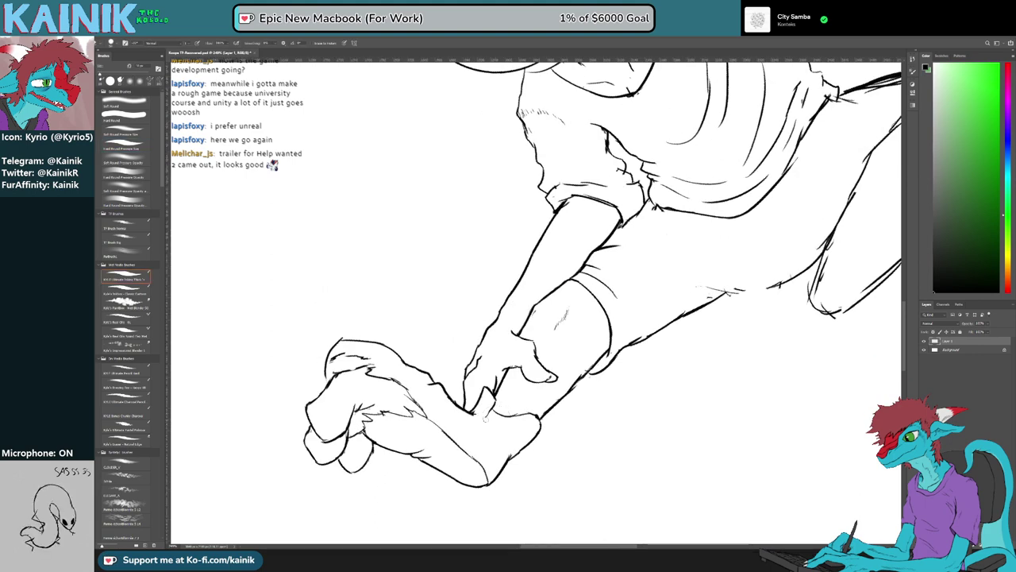
Round off the gripping fingertip and redraw the ankle line running from it down to the heel
{"action": "key", "text": "r"}
{"action": "left_click_drag", "start_coordinate": [474, 416], "coordinate": [468, 389]}
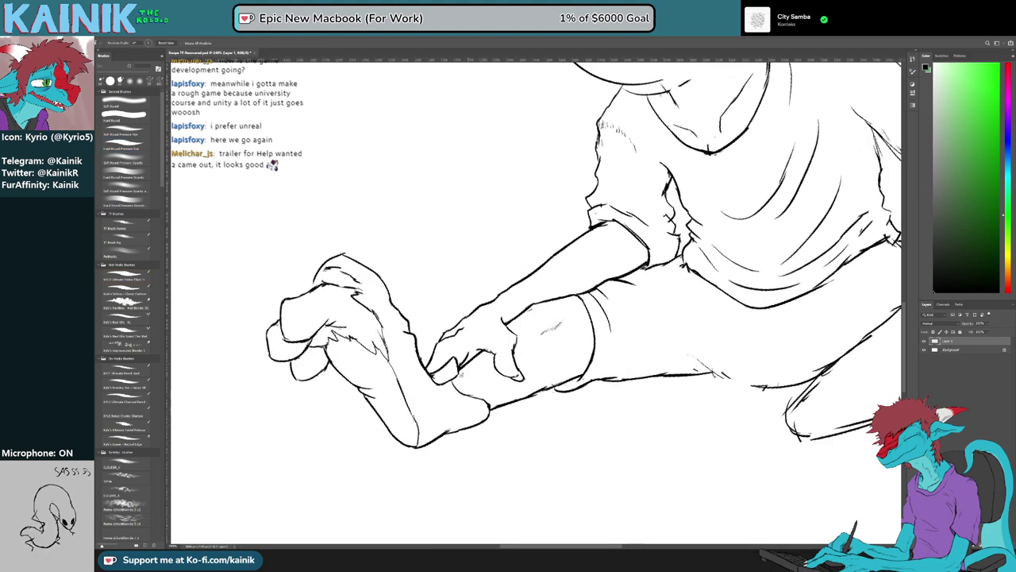
{"action": "key", "text": "b"}
{"action": "key", "text": "b"}
{"action": "key", "text": "r"}
{"action": "left_click_drag", "start_coordinate": [500, 469], "coordinate": [471, 463]}
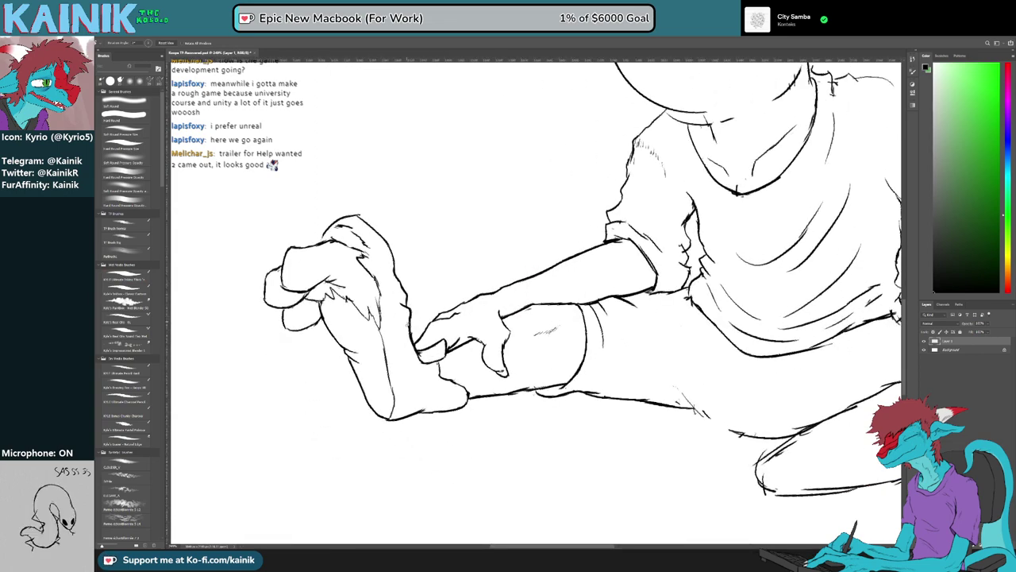
Sketch a curved outer edge and a rounded first toe at the end of the folded leg's shin
{"action": "mouse_move", "coordinate": [607, 417]}
{"action": "left_mouse_down"}
{"action": "mouse_move", "coordinate": [567, 445]}
{"action": "mouse_move", "coordinate": [363, 407]}
{"action": "mouse_move", "coordinate": [413, 462]}
{"action": "left_mouse_up"}
{"action": "left_click_drag", "start_coordinate": [591, 440], "coordinate": [508, 343]}
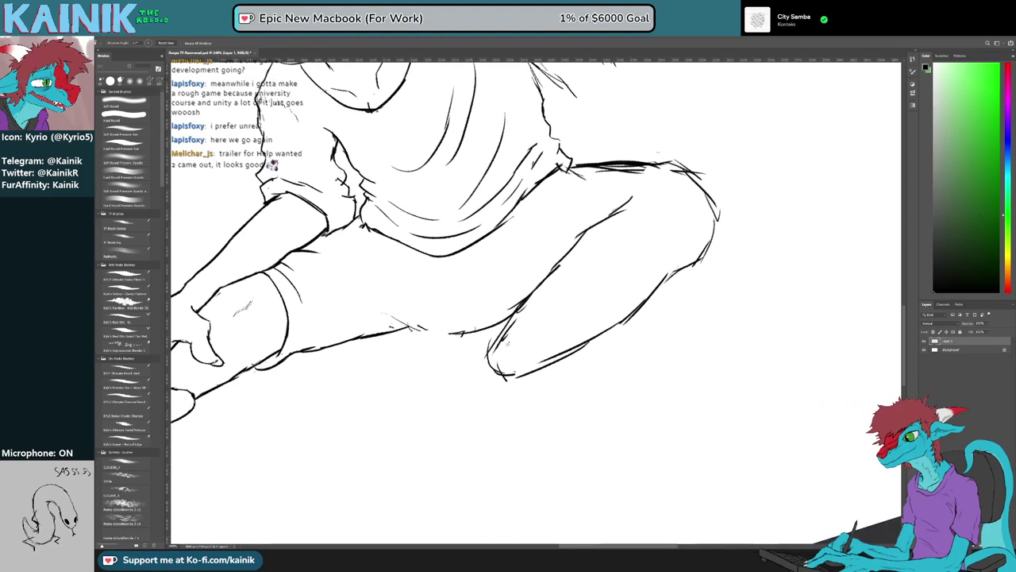
{"action": "key", "text": "b"}
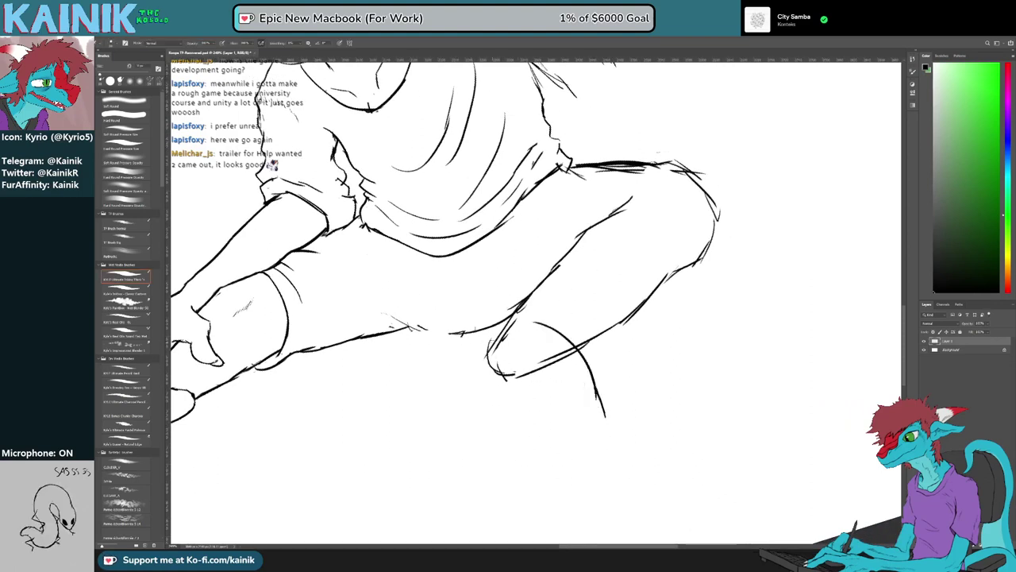
{"action": "left_click_drag", "start_coordinate": [497, 375], "coordinate": [537, 389]}
{"action": "key", "text": "e"}
{"action": "key", "text": "b"}
{"action": "mouse_move", "coordinate": [517, 340]}
{"action": "left_mouse_down"}
{"action": "mouse_move", "coordinate": [501, 370]}
{"action": "mouse_move", "coordinate": [506, 360]}
{"action": "mouse_move", "coordinate": [541, 389]}
{"action": "left_mouse_up"}
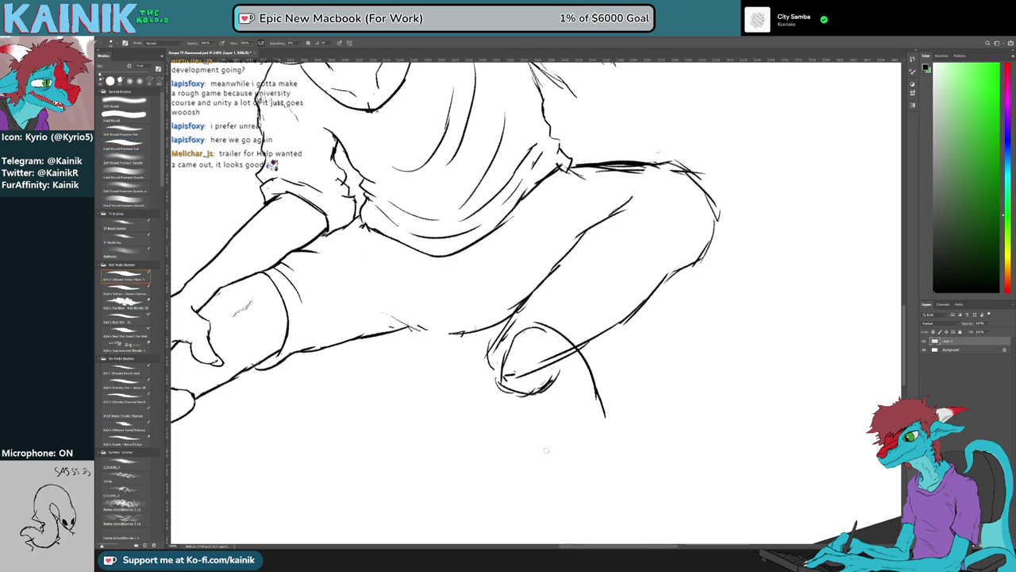
Extend the folded leg's foot with a middle and a lower toe and continue its outer edge around them
{"action": "key", "text": "r"}
{"action": "left_click_drag", "start_coordinate": [546, 450], "coordinate": [615, 429]}
{"action": "mouse_move", "coordinate": [632, 384]}
{"action": "left_mouse_down"}
{"action": "mouse_move", "coordinate": [616, 403]}
{"action": "mouse_move", "coordinate": [651, 412]}
{"action": "left_mouse_up"}
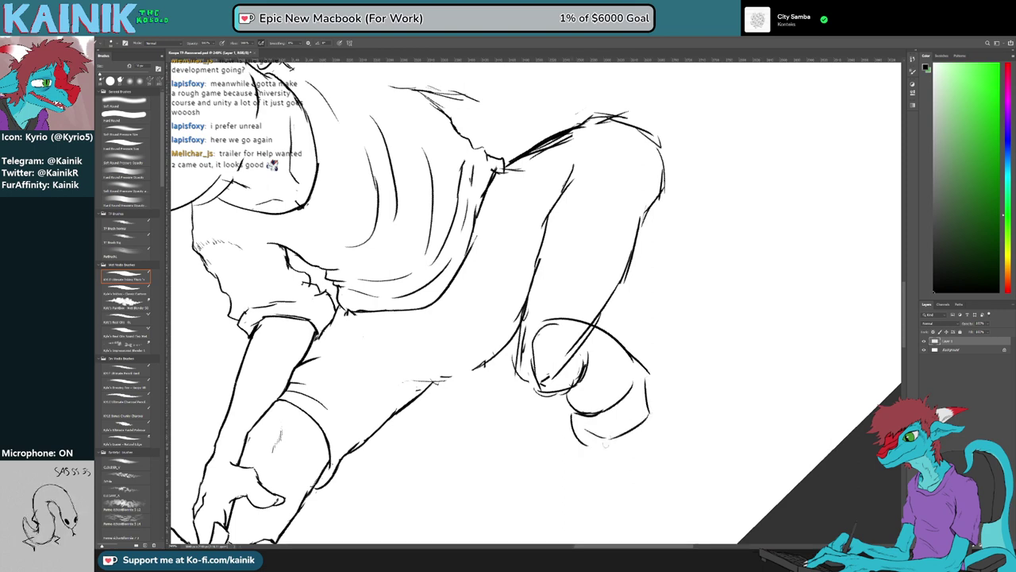
{"action": "key", "text": "r"}
{"action": "mouse_move", "coordinate": [605, 444]}
{"action": "left_mouse_down"}
{"action": "mouse_move", "coordinate": [465, 444]}
{"action": "mouse_move", "coordinate": [462, 398]}
{"action": "left_mouse_up"}
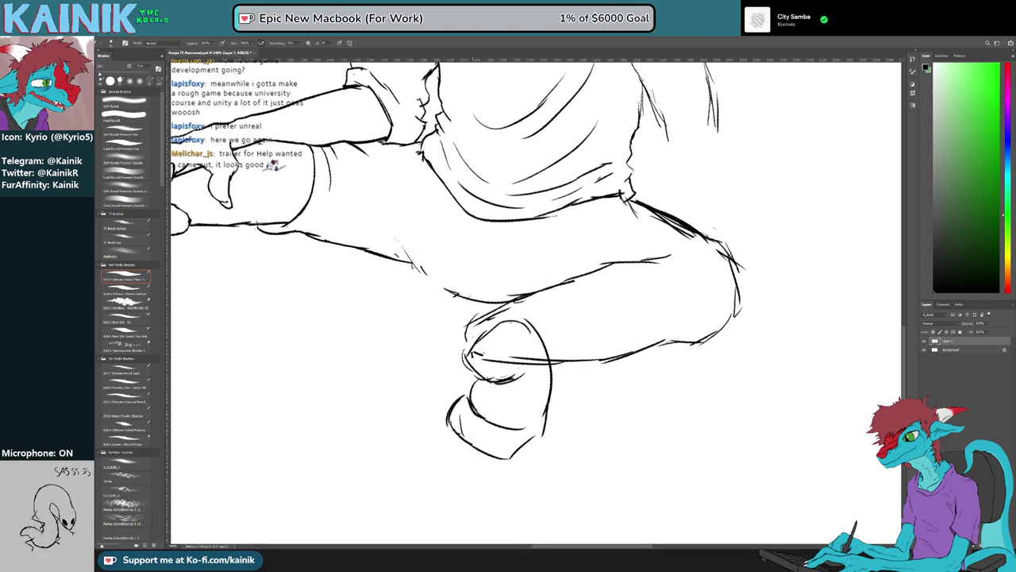
Erase the long outer edge of the folded leg's foot and redraw it closer around the middle and lower toes
{"action": "key", "text": "r"}
{"action": "left_click_drag", "start_coordinate": [516, 445], "coordinate": [567, 442]}
{"action": "key", "text": "e"}
{"action": "mouse_move", "coordinate": [589, 392]}
{"action": "left_mouse_down"}
{"action": "mouse_move", "coordinate": [594, 424]}
{"action": "mouse_move", "coordinate": [557, 461]}
{"action": "left_mouse_up"}
{"action": "key", "text": "b"}
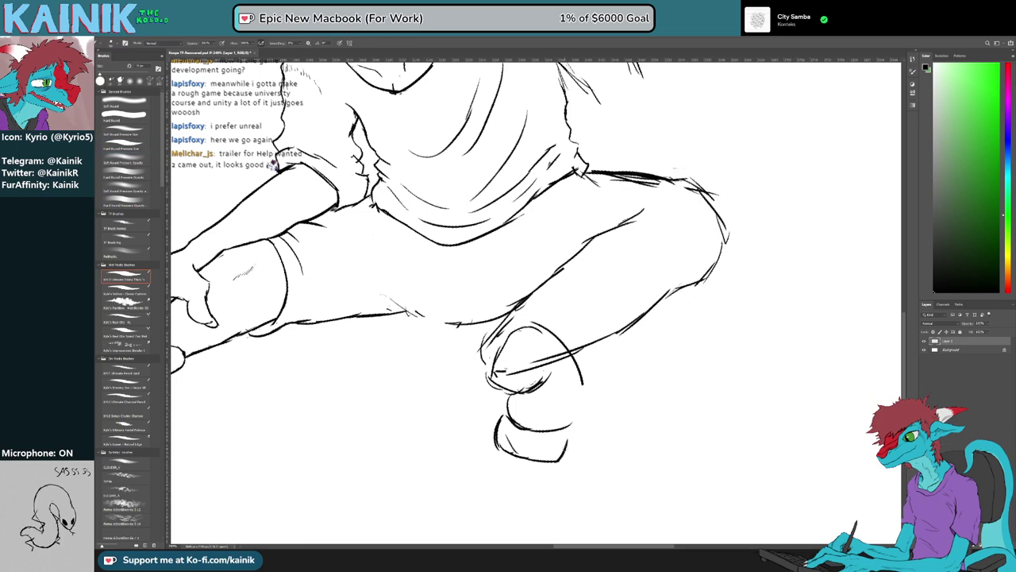
{"action": "key", "text": "b"}
{"action": "left_click_drag", "start_coordinate": [576, 363], "coordinate": [587, 386]}
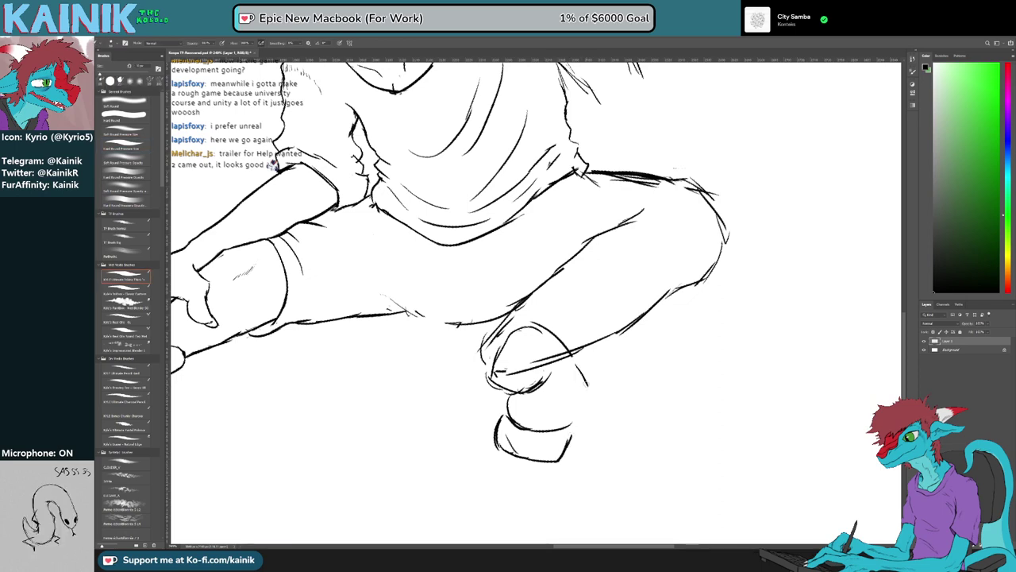
{"action": "left_click_drag", "start_coordinate": [574, 422], "coordinate": [567, 440]}
Erase the shin line crossing the folded leg's foot and refine the line separating the first and middle toes
{"action": "key", "text": "r"}
{"action": "mouse_move", "coordinate": [599, 395]}
{"action": "left_mouse_down"}
{"action": "mouse_move", "coordinate": [646, 329]}
{"action": "mouse_move", "coordinate": [649, 302]}
{"action": "mouse_move", "coordinate": [585, 336]}
{"action": "mouse_move", "coordinate": [575, 365]}
{"action": "left_mouse_up"}
{"action": "key", "text": "e"}
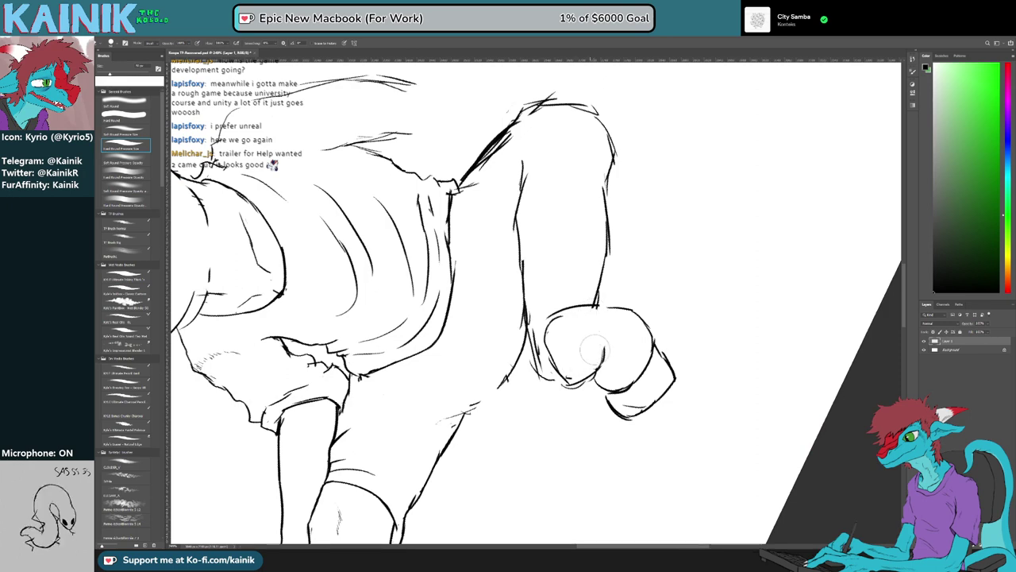
{"action": "key", "text": "b"}
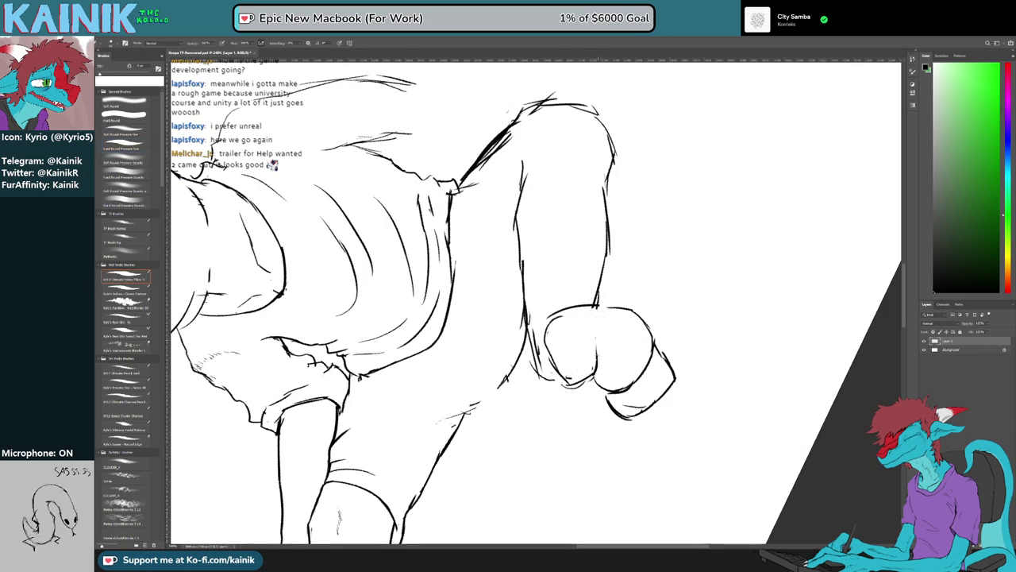
{"action": "key", "text": "r"}
{"action": "left_click_drag", "start_coordinate": [594, 429], "coordinate": [470, 426]}
{"action": "key", "text": "e"}
{"action": "mouse_move", "coordinate": [528, 384]}
{"action": "left_mouse_down"}
{"action": "mouse_move", "coordinate": [555, 361]}
{"action": "mouse_move", "coordinate": [538, 381]}
{"action": "mouse_move", "coordinate": [555, 371]}
{"action": "left_mouse_up"}
{"action": "key", "text": "b"}
{"action": "key", "text": "e"}
{"action": "key", "text": "b"}
{"action": "key", "text": "e"}
{"action": "key", "text": "b"}
Erase the rough lower edge of the middle toe and redraw the curve separating it from the lower toe
{"action": "key", "text": "r"}
{"action": "left_click_drag", "start_coordinate": [526, 403], "coordinate": [703, 333]}
{"action": "key", "text": "e"}
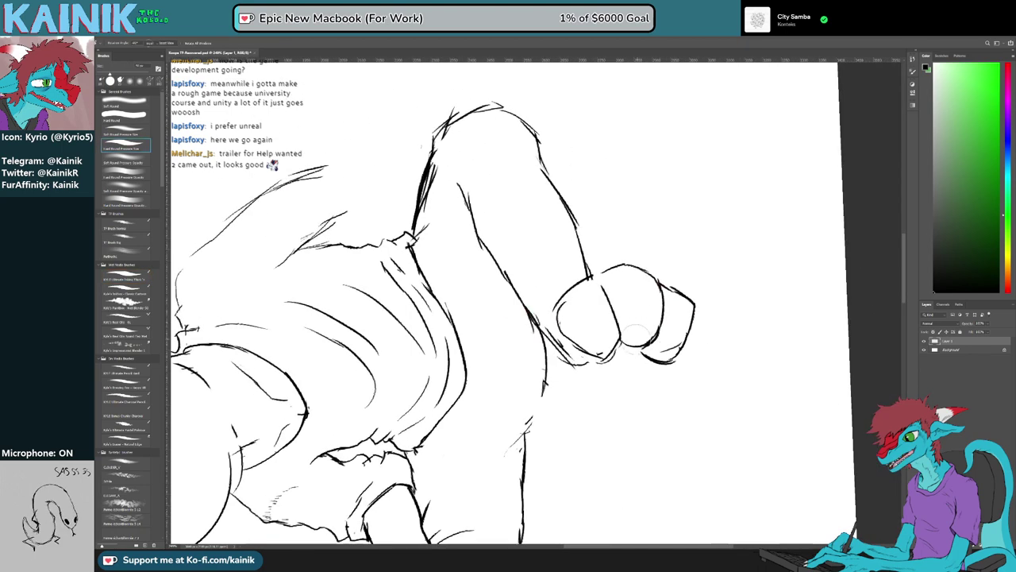
{"action": "mouse_move", "coordinate": [641, 334]}
{"action": "left_mouse_down"}
{"action": "mouse_move", "coordinate": [629, 342]}
{"action": "mouse_move", "coordinate": [651, 338]}
{"action": "mouse_move", "coordinate": [644, 344]}
{"action": "left_mouse_up"}
{"action": "key", "text": "b"}
{"action": "key", "text": "r"}
{"action": "left_click_drag", "start_coordinate": [656, 402], "coordinate": [511, 457]}
{"action": "mouse_move", "coordinate": [512, 456]}
{"action": "left_mouse_down"}
{"action": "mouse_move", "coordinate": [419, 412]}
{"action": "mouse_move", "coordinate": [416, 400]}
{"action": "left_mouse_up"}
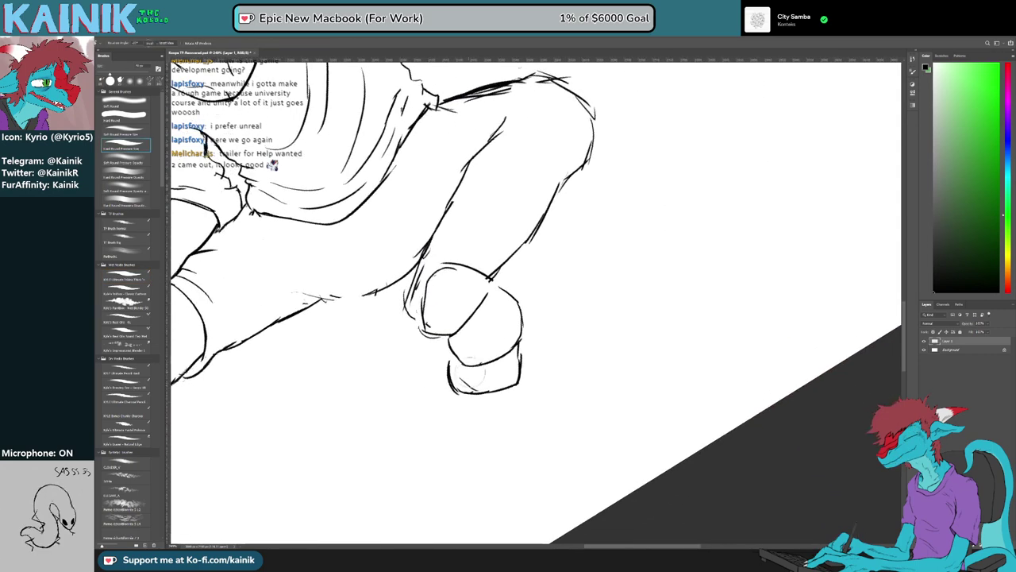
{"action": "key", "text": "e"}
{"action": "key", "text": "b"}
{"action": "mouse_move", "coordinate": [453, 351]}
{"action": "left_mouse_down"}
{"action": "mouse_move", "coordinate": [450, 375]}
{"action": "mouse_move", "coordinate": [530, 433]}
{"action": "left_mouse_up"}
Remove the loose strokes inside the lower toe and redraw its outline as a clean blunt shape
{"action": "key", "text": "r"}
{"action": "key", "text": "e"}
{"action": "mouse_move", "coordinate": [509, 401]}
{"action": "left_mouse_down"}
{"action": "mouse_move", "coordinate": [509, 415]}
{"action": "mouse_move", "coordinate": [517, 410]}
{"action": "left_mouse_up"}
{"action": "key", "text": "b"}
{"action": "key", "text": "r"}
{"action": "left_click_drag", "start_coordinate": [521, 455], "coordinate": [445, 389]}
{"action": "key", "text": "e"}
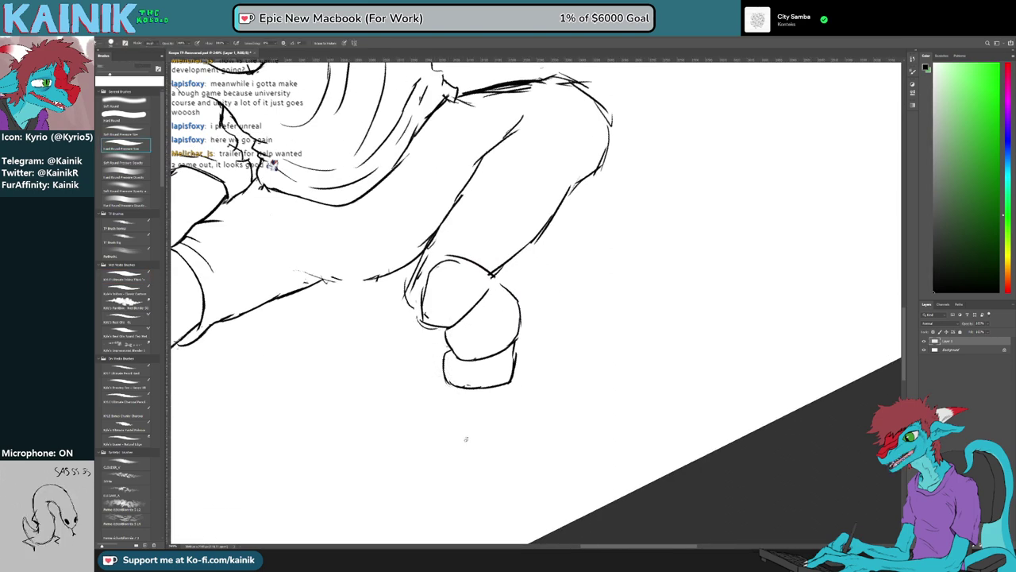
Erase the rough part of the folded leg's foot outline near the shin and touch up the middle toe's outer curve
{"action": "left_click_drag", "start_coordinate": [466, 439], "coordinate": [378, 263]}
{"action": "key", "text": "e"}
{"action": "left_click_drag", "start_coordinate": [437, 245], "coordinate": [440, 283]}
{"action": "key", "text": "b"}
{"action": "mouse_move", "coordinate": [508, 302]}
{"action": "left_mouse_down"}
{"action": "mouse_move", "coordinate": [526, 283]}
{"action": "mouse_move", "coordinate": [565, 389]}
{"action": "left_mouse_up"}
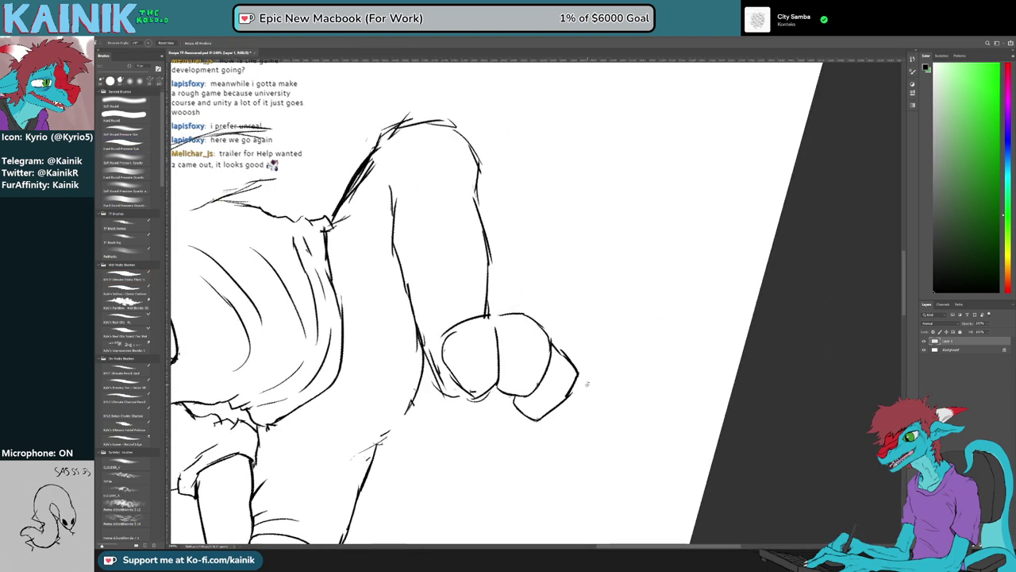
{"action": "key", "text": "e"}
{"action": "key", "text": "b"}
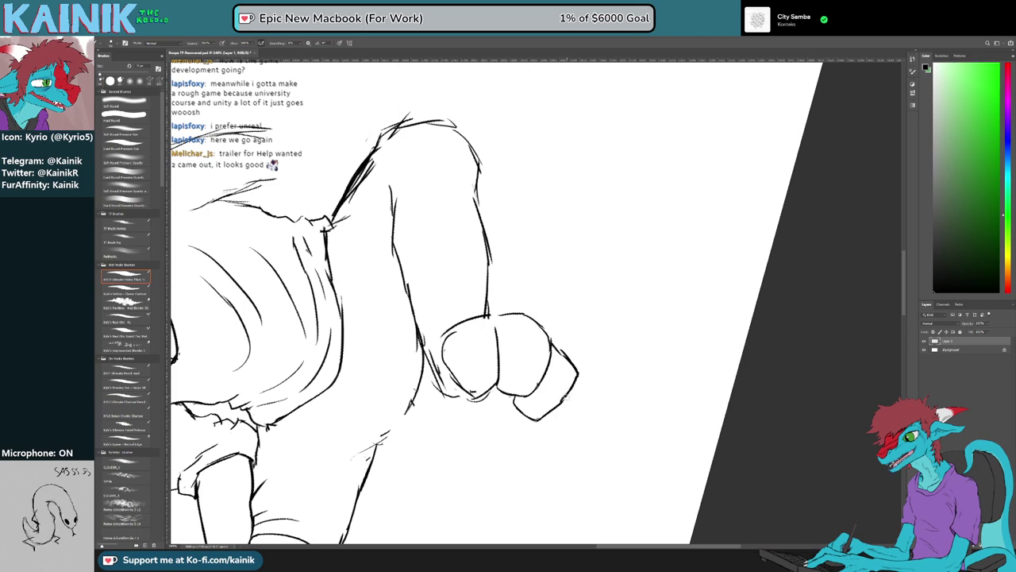
Erase the outer side of the lower toe and redraw it as a straighter, cleaner edge
{"action": "mouse_move", "coordinate": [568, 401]}
{"action": "left_mouse_down"}
{"action": "mouse_move", "coordinate": [465, 295]}
{"action": "mouse_move", "coordinate": [500, 317]}
{"action": "left_mouse_up"}
{"action": "key", "text": "e"}
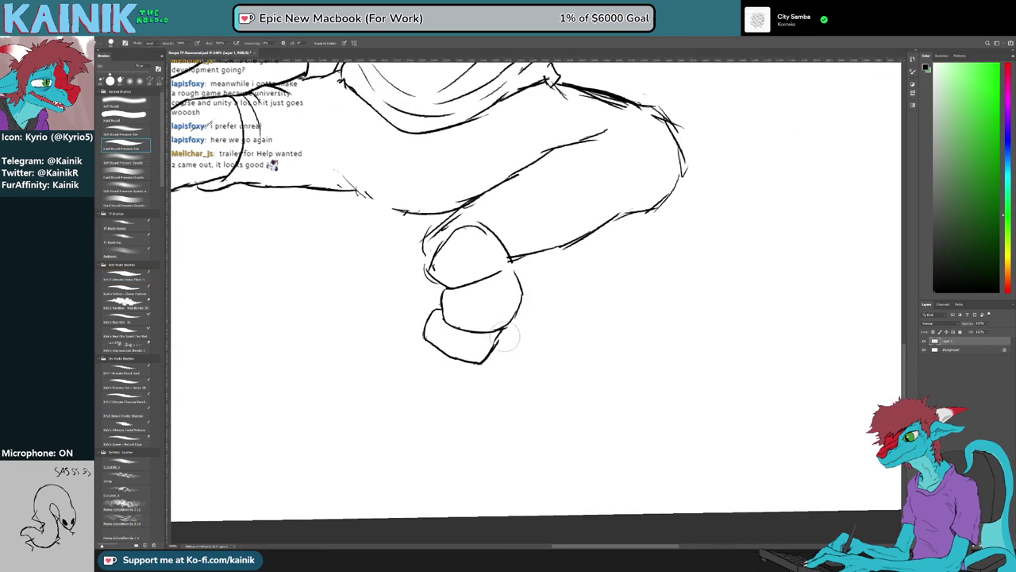
{"action": "key", "text": "b"}
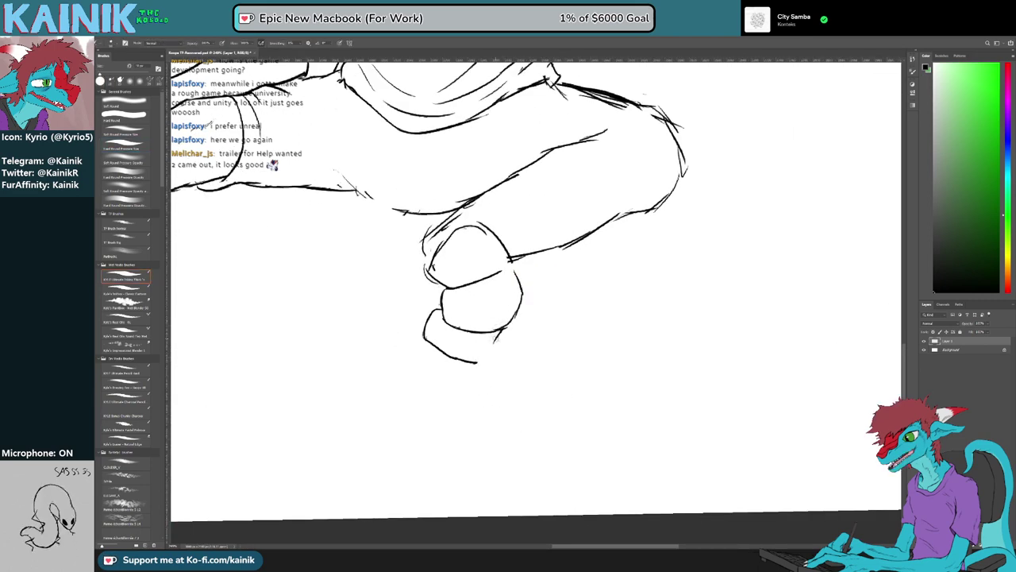
{"action": "mouse_move", "coordinate": [470, 372]}
{"action": "left_mouse_down"}
{"action": "mouse_move", "coordinate": [517, 360]}
{"action": "mouse_move", "coordinate": [514, 386]}
{"action": "mouse_move", "coordinate": [606, 411]}
{"action": "mouse_move", "coordinate": [531, 413]}
{"action": "mouse_move", "coordinate": [542, 442]}
{"action": "mouse_move", "coordinate": [456, 385]}
{"action": "left_mouse_up"}
{"action": "key", "text": "b"}
{"action": "key", "text": "r"}
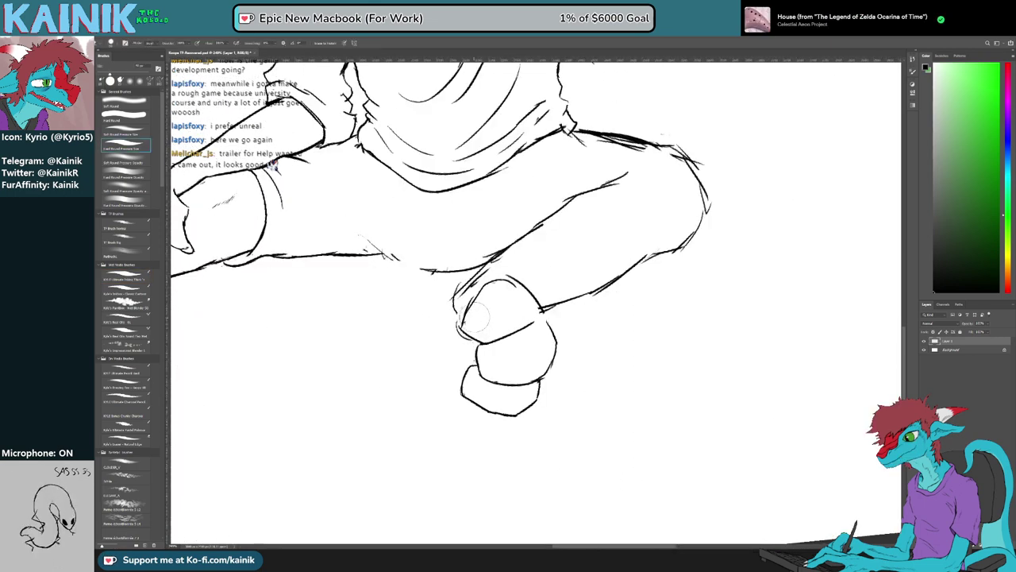
Clean the doubled strokes around the first toe's tip and redraw it as a single rounded curve
{"action": "key", "text": "b"}
{"action": "mouse_move", "coordinate": [457, 329]}
{"action": "left_mouse_down"}
{"action": "mouse_move", "coordinate": [462, 321]}
{"action": "mouse_move", "coordinate": [471, 339]}
{"action": "left_mouse_up"}
{"action": "key", "text": "b"}
{"action": "key", "text": "r"}
{"action": "mouse_move", "coordinate": [449, 381]}
{"action": "left_mouse_down"}
{"action": "mouse_move", "coordinate": [483, 425]}
{"action": "mouse_move", "coordinate": [568, 450]}
{"action": "mouse_move", "coordinate": [448, 443]}
{"action": "left_mouse_up"}
{"action": "key", "text": "b"}
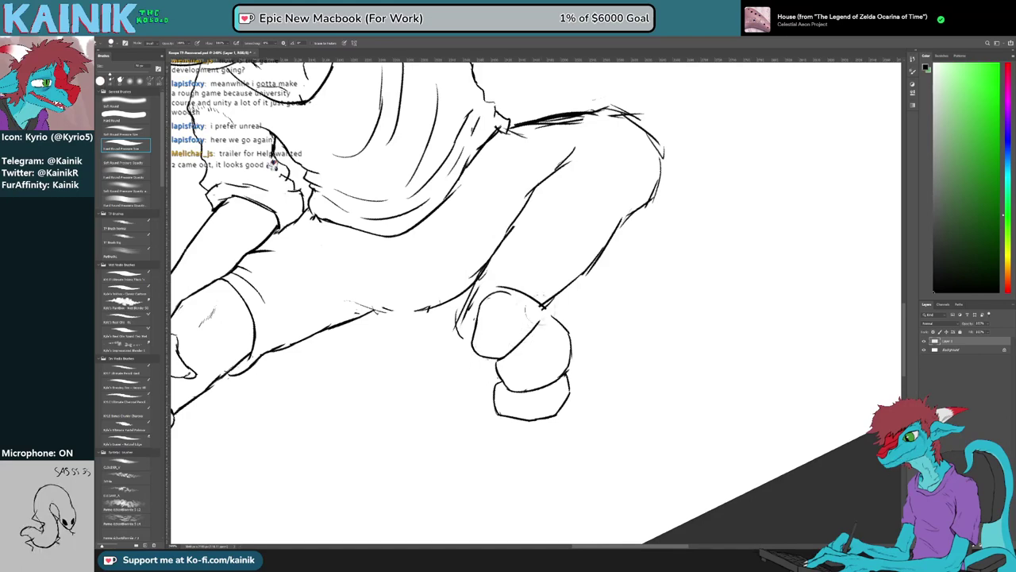
Erase the junction between the shin, first toe and middle toe and redraw the lines meeting there
{"action": "key", "text": "b"}
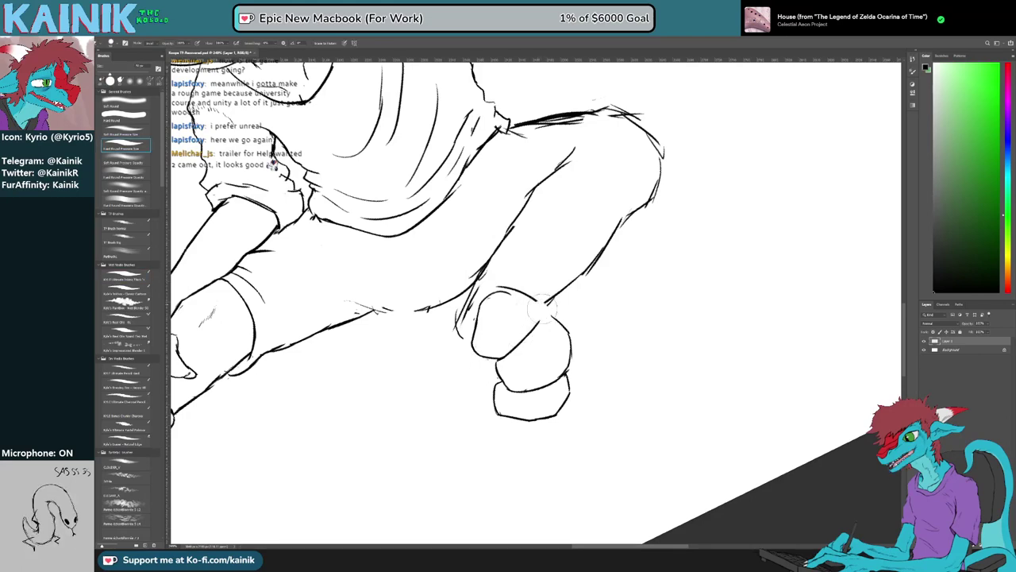
{"action": "key", "text": "r"}
{"action": "left_click_drag", "start_coordinate": [573, 361], "coordinate": [520, 311]}
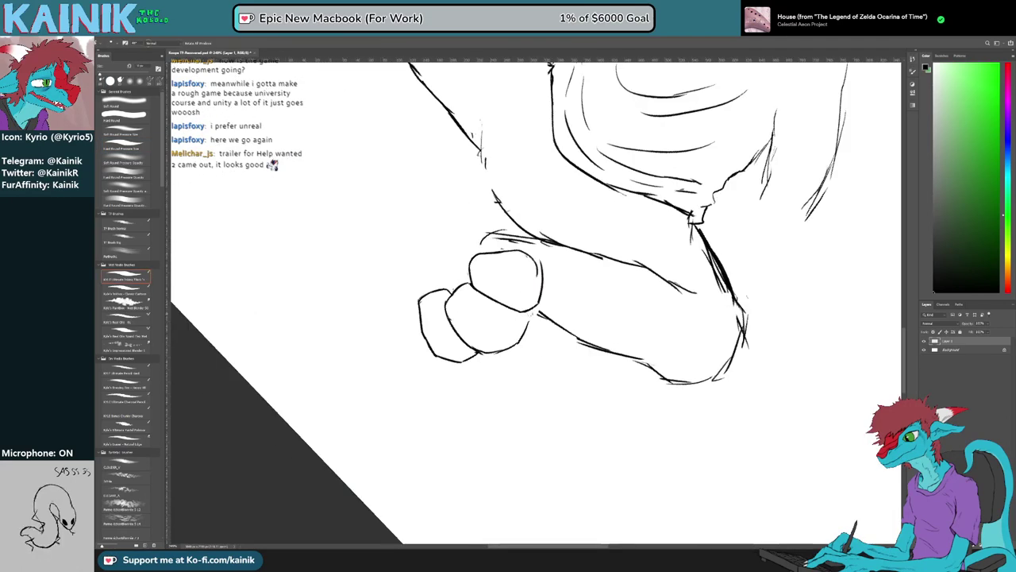
{"action": "key", "text": "r"}
{"action": "mouse_move", "coordinate": [530, 366]}
{"action": "left_mouse_down"}
{"action": "mouse_move", "coordinate": [569, 375]}
{"action": "mouse_move", "coordinate": [537, 291]}
{"action": "mouse_move", "coordinate": [517, 291]}
{"action": "mouse_move", "coordinate": [587, 270]}
{"action": "left_mouse_up"}
{"action": "key", "text": "b"}
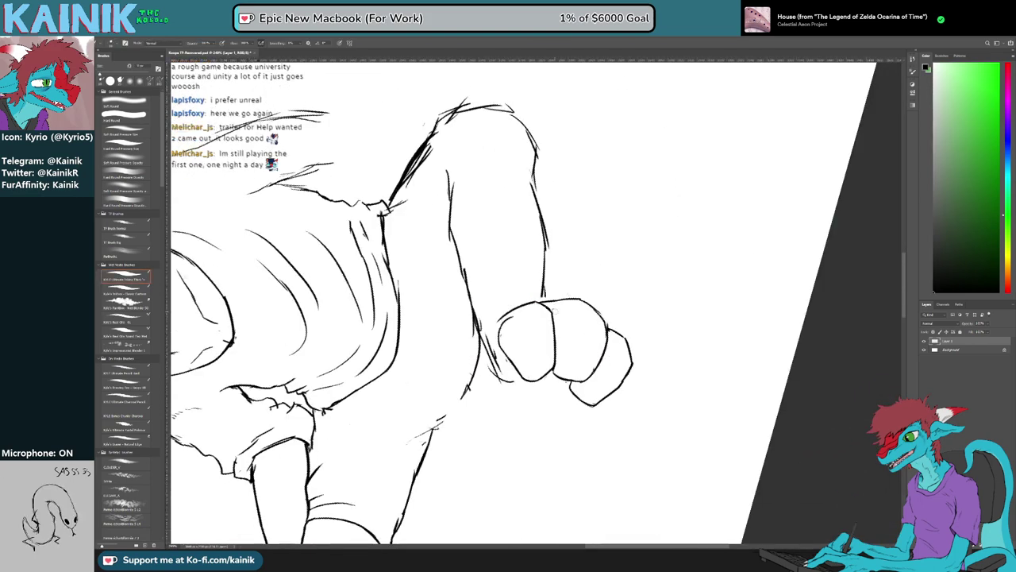
Erase the lower part of the folded leg's inner shin line and redraw it in one line down to the foot
{"action": "key", "text": "r"}
{"action": "left_click_drag", "start_coordinate": [545, 437], "coordinate": [446, 399]}
{"action": "left_click_drag", "start_coordinate": [519, 273], "coordinate": [529, 308]}
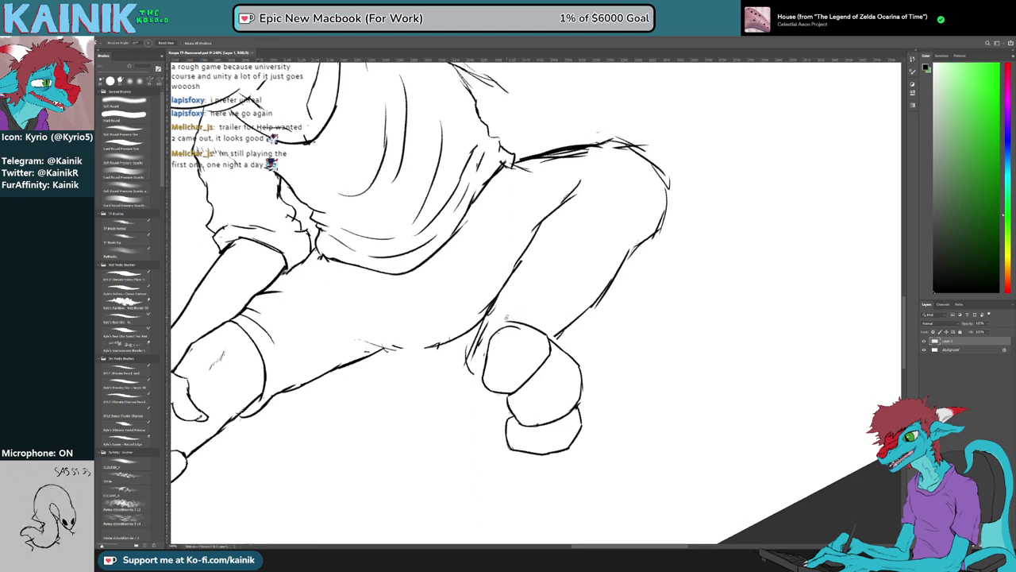
{"action": "left_click_drag", "start_coordinate": [506, 317], "coordinate": [555, 314]}
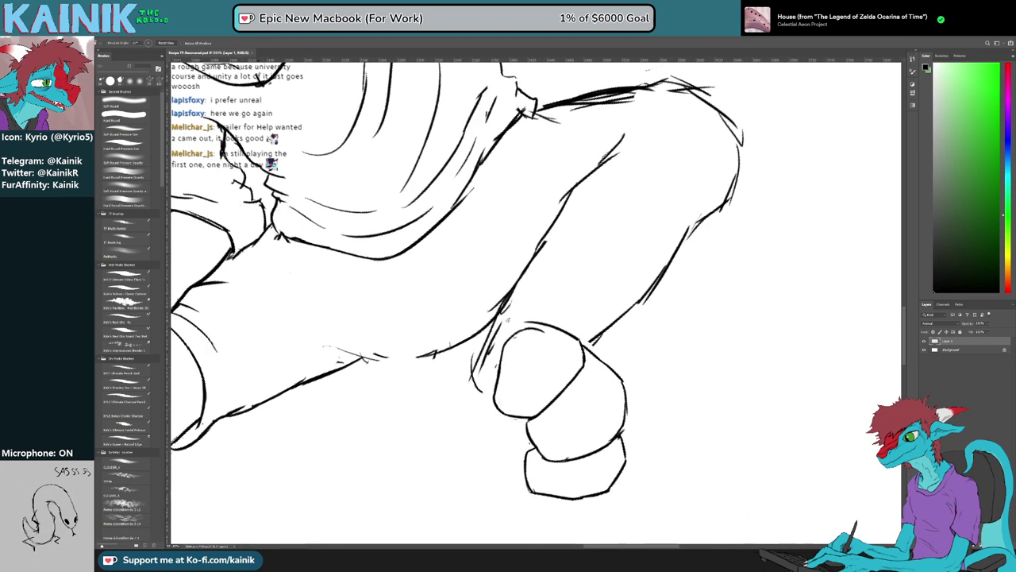
{"action": "key", "text": "e"}
{"action": "left_click_drag", "start_coordinate": [546, 260], "coordinate": [496, 309]}
{"action": "key", "text": "b"}
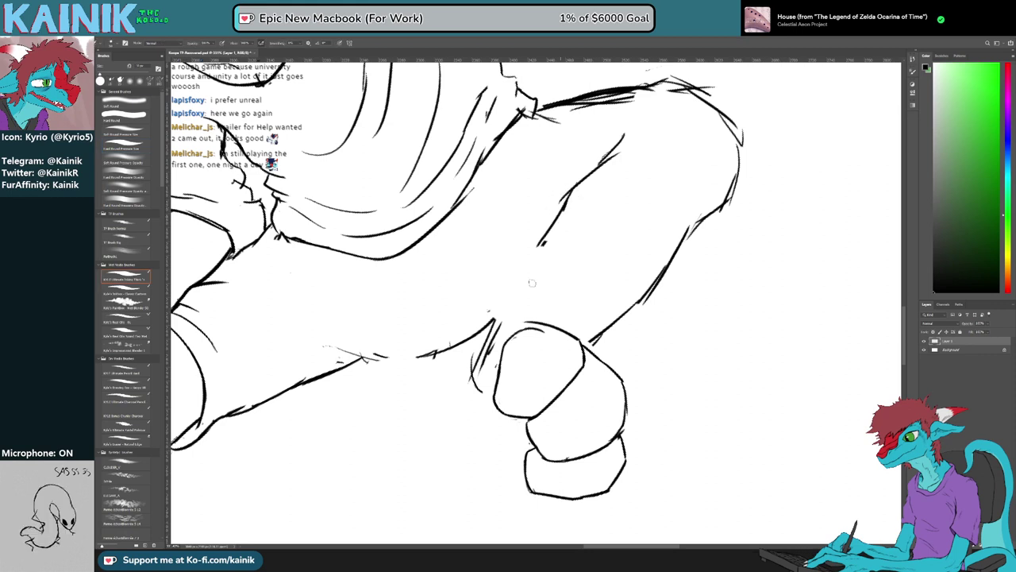
{"action": "mouse_move", "coordinate": [541, 262]}
{"action": "left_mouse_down"}
{"action": "mouse_move", "coordinate": [478, 370]}
{"action": "mouse_move", "coordinate": [494, 349]}
{"action": "left_mouse_up"}
{"action": "key", "text": "e"}
{"action": "key", "text": "b"}
{"action": "mouse_move", "coordinate": [511, 311]}
{"action": "left_mouse_down"}
{"action": "mouse_move", "coordinate": [480, 340]}
{"action": "mouse_move", "coordinate": [487, 395]}
{"action": "left_mouse_up"}
Erase the loose strokes beside the first toe and continue the shin line as a short edge behind it
{"action": "key", "text": "r"}
{"action": "left_click_drag", "start_coordinate": [503, 452], "coordinate": [411, 385]}
{"action": "key", "text": "e"}
{"action": "left_click_drag", "start_coordinate": [442, 317], "coordinate": [436, 328]}
{"action": "key", "text": "b"}
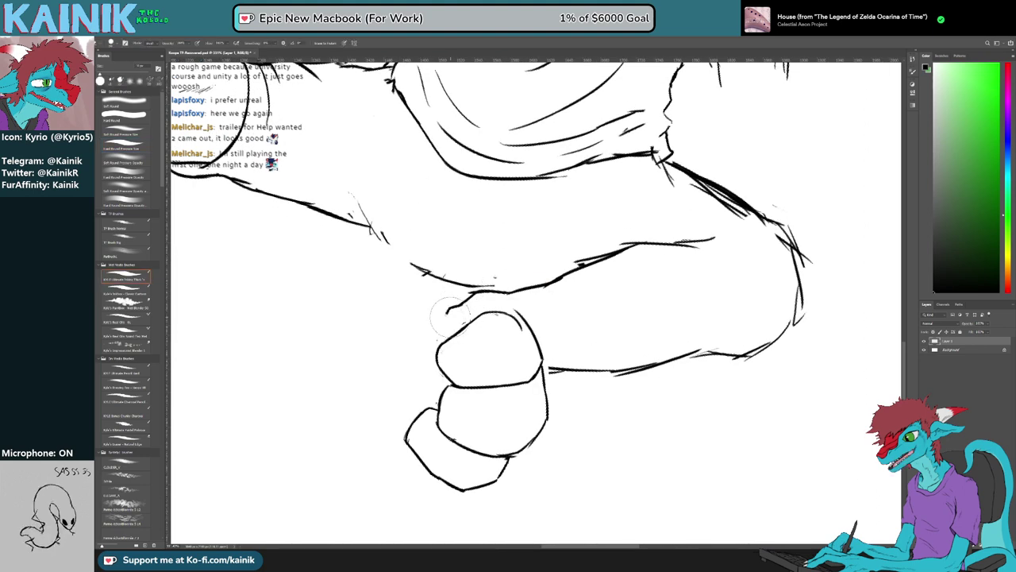
{"action": "key", "text": "r"}
{"action": "mouse_move", "coordinate": [371, 375]}
{"action": "left_mouse_down"}
{"action": "mouse_move", "coordinate": [386, 401]}
{"action": "mouse_move", "coordinate": [576, 456]}
{"action": "left_mouse_up"}
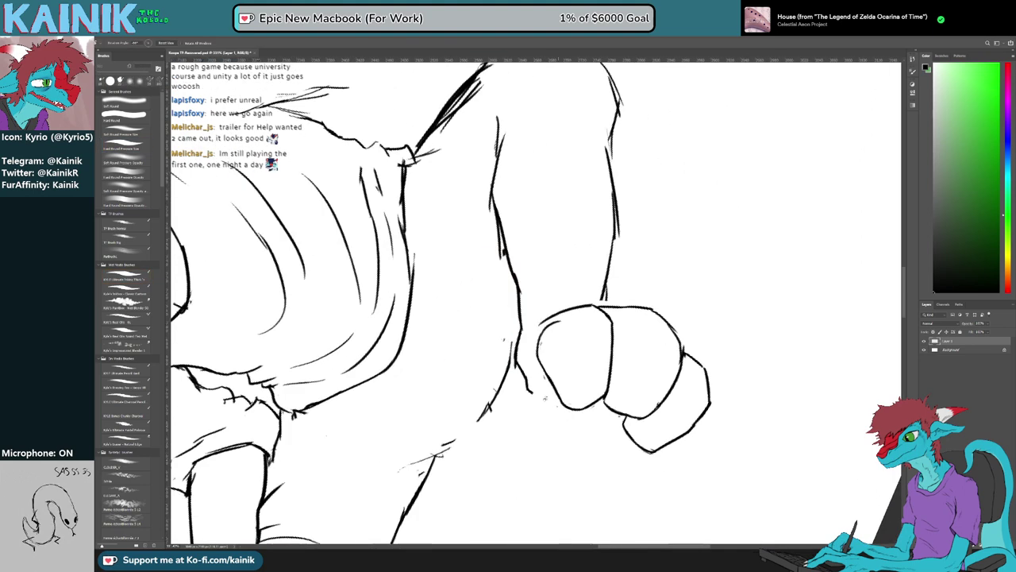
Erase the short edge behind the first toe and trim the end of the thigh line beside it
{"action": "key", "text": "e"}
{"action": "left_click_drag", "start_coordinate": [517, 341], "coordinate": [520, 346]}
{"action": "left_click_drag", "start_coordinate": [527, 381], "coordinate": [520, 375]}
{"action": "key", "text": "b"}
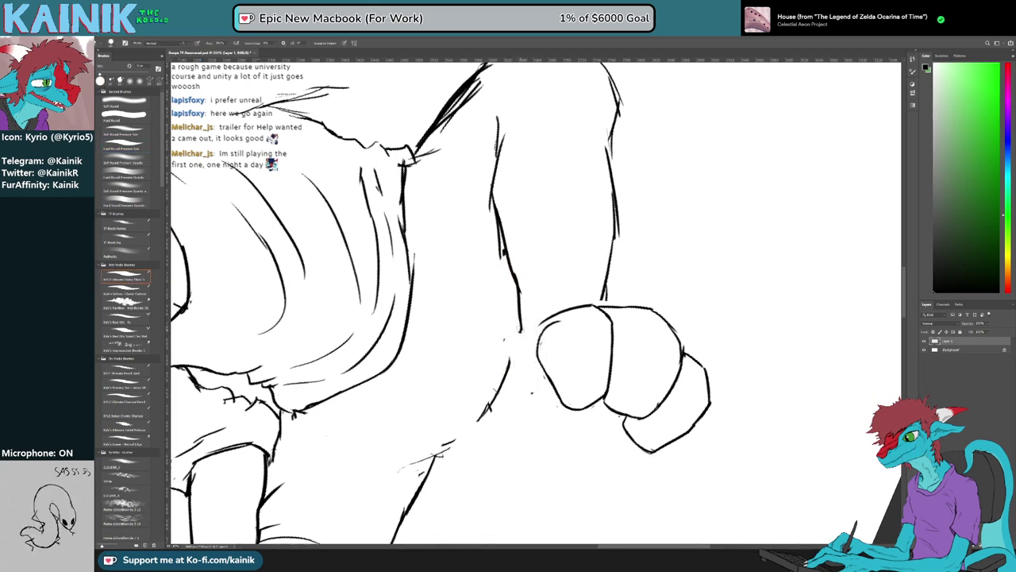
{"action": "key", "text": "b"}
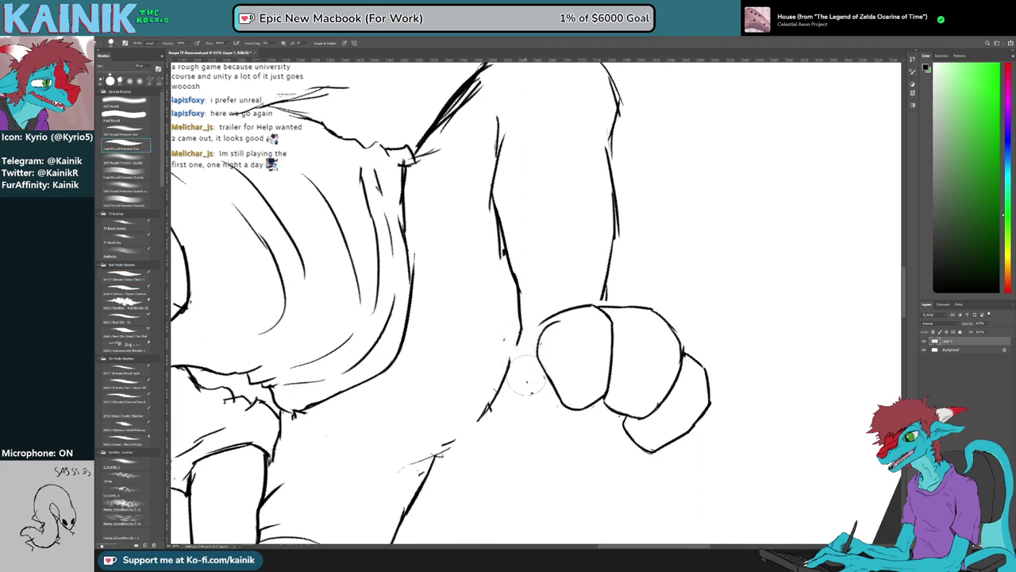
{"action": "left_click_drag", "start_coordinate": [516, 319], "coordinate": [500, 364]}
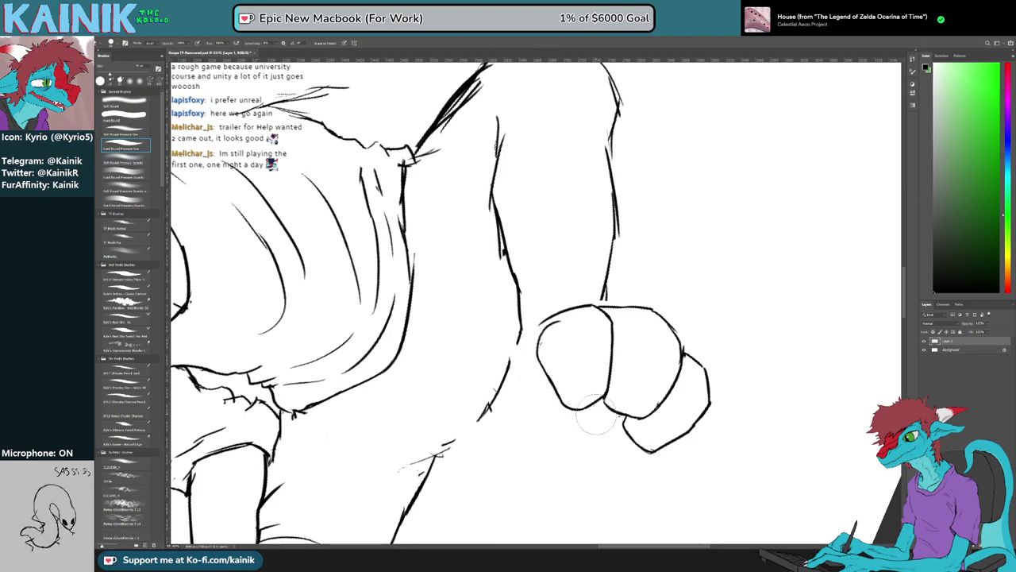
Strengthen the curve dividing the middle and lower toes and clean up the lines around it
{"action": "key", "text": "r"}
{"action": "left_click_drag", "start_coordinate": [601, 449], "coordinate": [478, 304]}
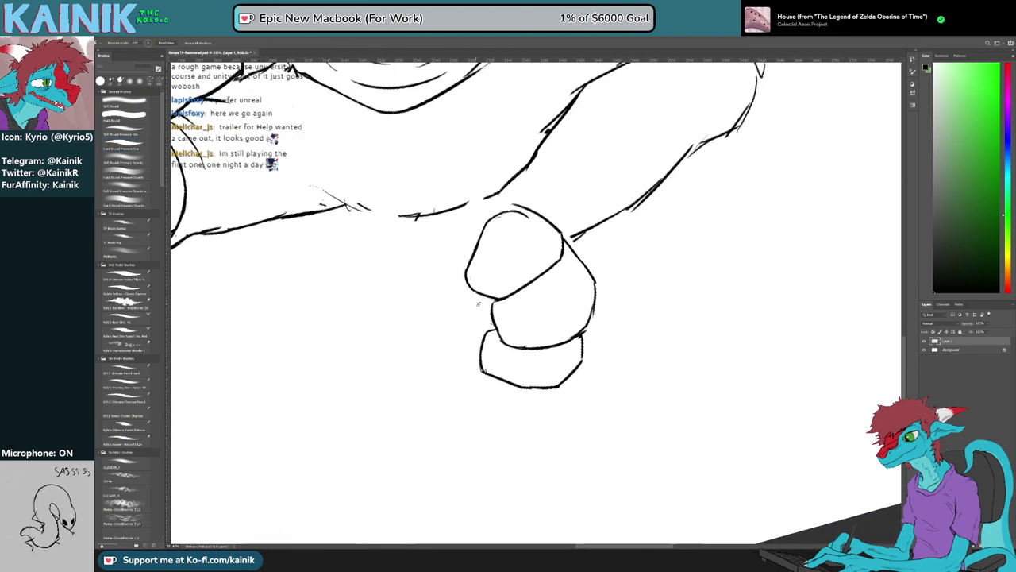
{"action": "key", "text": "r"}
{"action": "left_click_drag", "start_coordinate": [555, 401], "coordinate": [445, 345]}
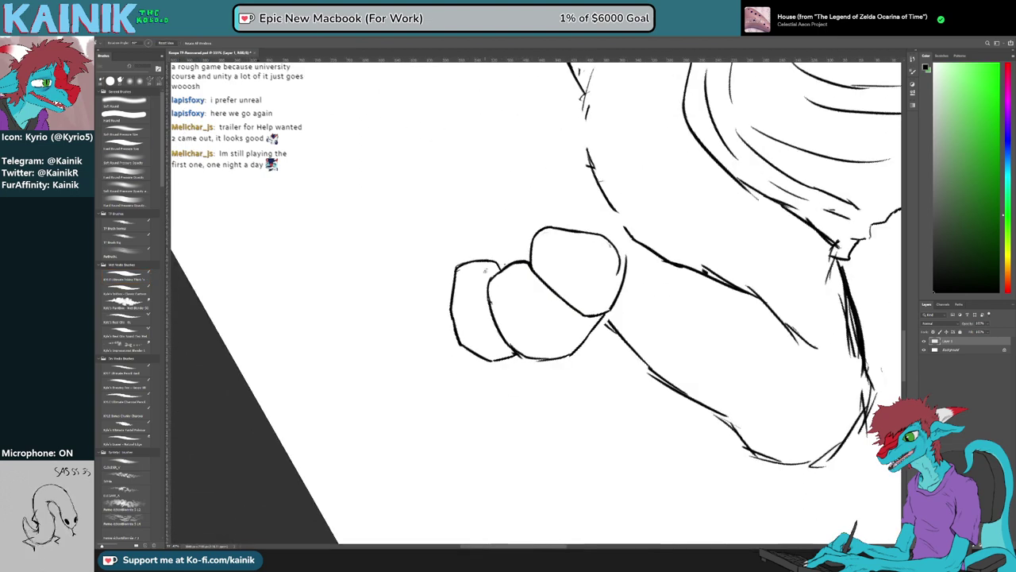
{"action": "key", "text": "e"}
{"action": "mouse_move", "coordinate": [500, 328]}
{"action": "left_mouse_down"}
{"action": "mouse_move", "coordinate": [491, 292]}
{"action": "mouse_move", "coordinate": [511, 357]}
{"action": "left_mouse_up"}
{"action": "key", "text": "b"}
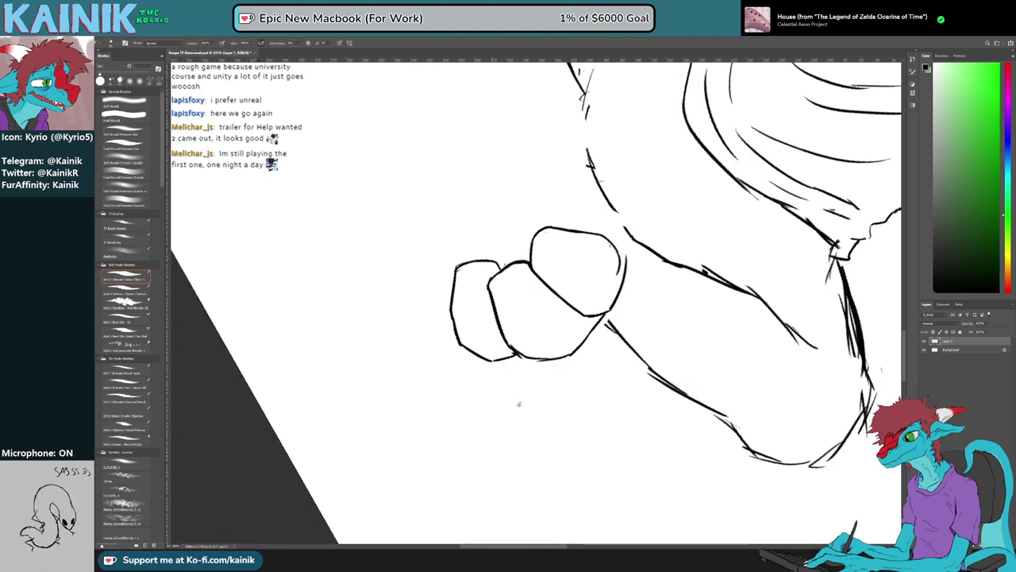
{"action": "key", "text": "r"}
{"action": "left_click_drag", "start_coordinate": [518, 404], "coordinate": [504, 313]}
{"action": "mouse_move", "coordinate": [554, 351]}
{"action": "left_mouse_down"}
{"action": "mouse_move", "coordinate": [565, 342]}
{"action": "mouse_move", "coordinate": [540, 352]}
{"action": "mouse_move", "coordinate": [570, 400]}
{"action": "mouse_move", "coordinate": [477, 387]}
{"action": "left_mouse_up"}
{"action": "key", "text": "b"}
{"action": "key", "text": "space"}
{"action": "key", "text": "r"}
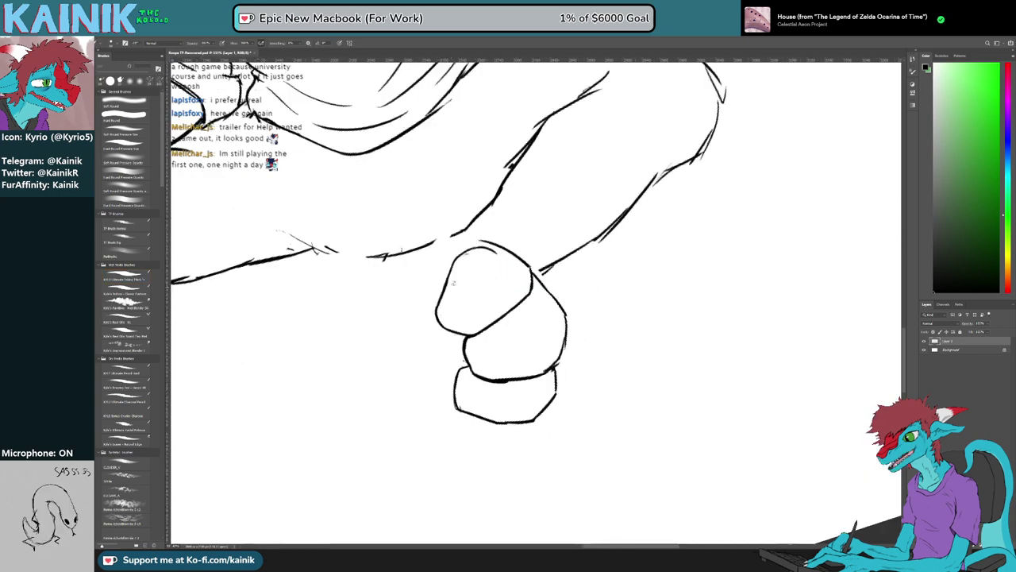
Erase the first toe's upper corner and redraw its top edge with a heavier line reaching toward the shin
{"action": "key", "text": "e"}
{"action": "mouse_move", "coordinate": [472, 265]}
{"action": "left_mouse_down"}
{"action": "mouse_move", "coordinate": [491, 258]}
{"action": "mouse_move", "coordinate": [488, 237]}
{"action": "mouse_move", "coordinate": [456, 423]}
{"action": "left_mouse_up"}
{"action": "key", "text": "b"}
{"action": "key", "text": "r"}
{"action": "key", "text": "b"}
{"action": "mouse_move", "coordinate": [475, 303]}
{"action": "left_mouse_down"}
{"action": "mouse_move", "coordinate": [442, 339]}
{"action": "mouse_move", "coordinate": [483, 310]}
{"action": "left_mouse_up"}
{"action": "key", "text": "e"}
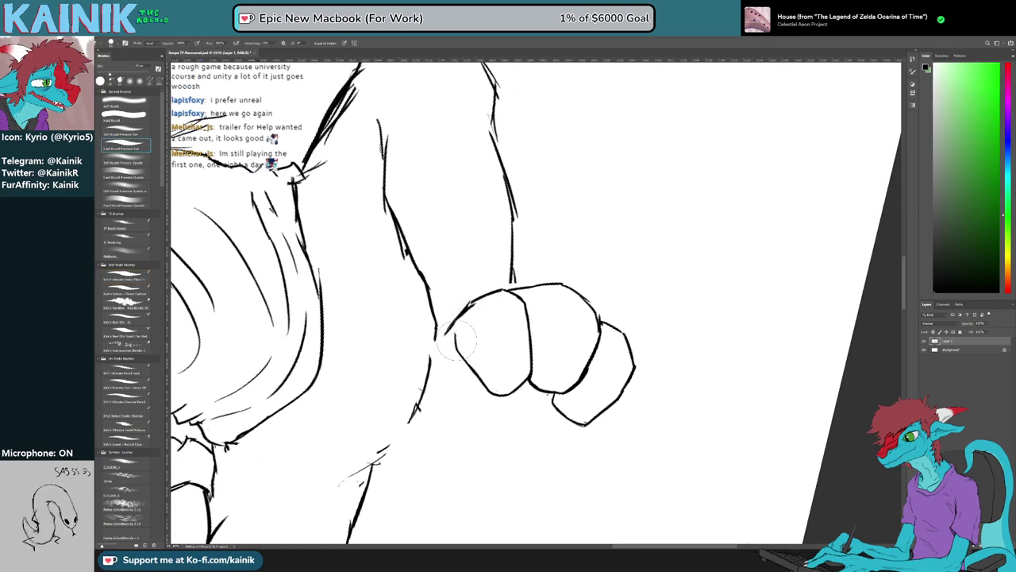
{"action": "key", "text": "e"}
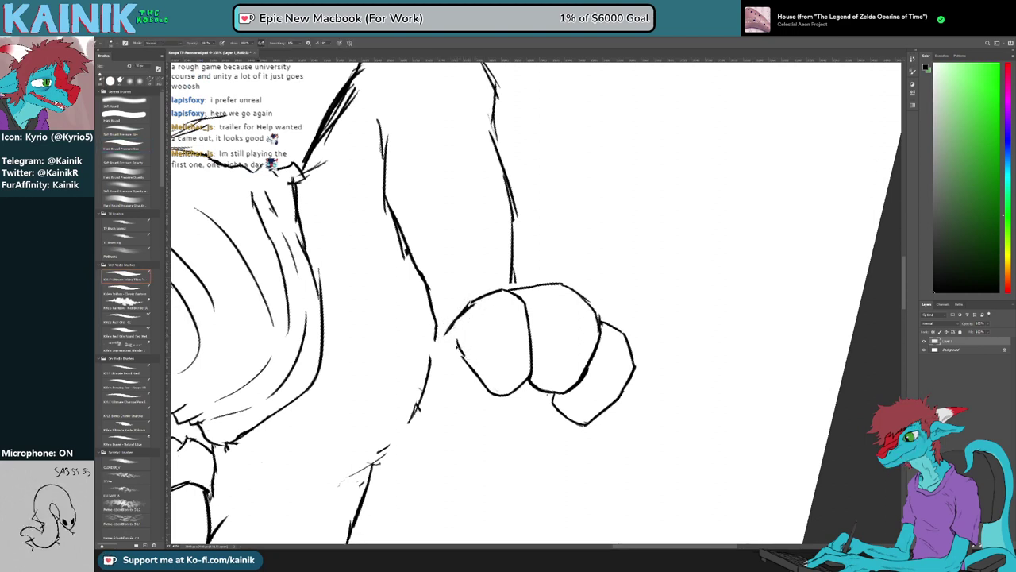
Add a small curved crease at the first toe and start the foot's back edge from the end of the shin line
{"action": "key", "text": "r"}
{"action": "left_click_drag", "start_coordinate": [477, 361], "coordinate": [398, 352]}
{"action": "left_click_drag", "start_coordinate": [444, 285], "coordinate": [438, 305]}
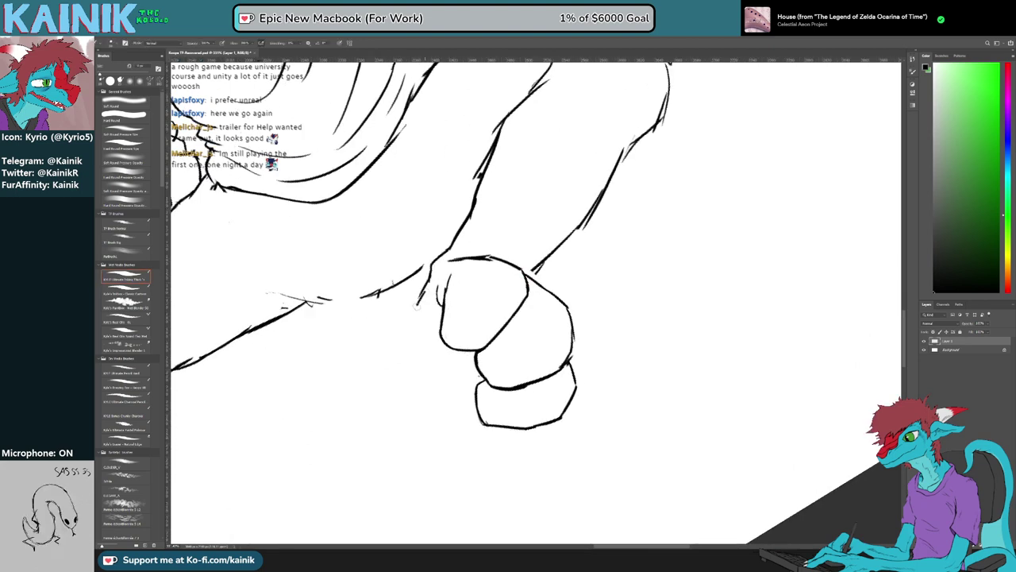
{"action": "mouse_move", "coordinate": [434, 329]}
{"action": "left_mouse_down"}
{"action": "mouse_move", "coordinate": [447, 347]}
{"action": "mouse_move", "coordinate": [443, 301]}
{"action": "mouse_move", "coordinate": [445, 355]}
{"action": "left_mouse_up"}
{"action": "key", "text": "r"}
Draw the foot's back edge behind the first toe and a short sole edge behind the middle toe
{"action": "key", "text": "r"}
{"action": "mouse_move", "coordinate": [436, 389]}
{"action": "left_mouse_down"}
{"action": "mouse_move", "coordinate": [503, 440]}
{"action": "mouse_move", "coordinate": [686, 401]}
{"action": "left_mouse_up"}
{"action": "key", "text": "e"}
{"action": "mouse_move", "coordinate": [589, 390]}
{"action": "left_mouse_down"}
{"action": "mouse_move", "coordinate": [569, 405]}
{"action": "mouse_move", "coordinate": [590, 375]}
{"action": "mouse_move", "coordinate": [431, 384]}
{"action": "mouse_move", "coordinate": [458, 316]}
{"action": "left_mouse_up"}
{"action": "key", "text": "b"}
{"action": "key", "text": "r"}
{"action": "key", "text": "b"}
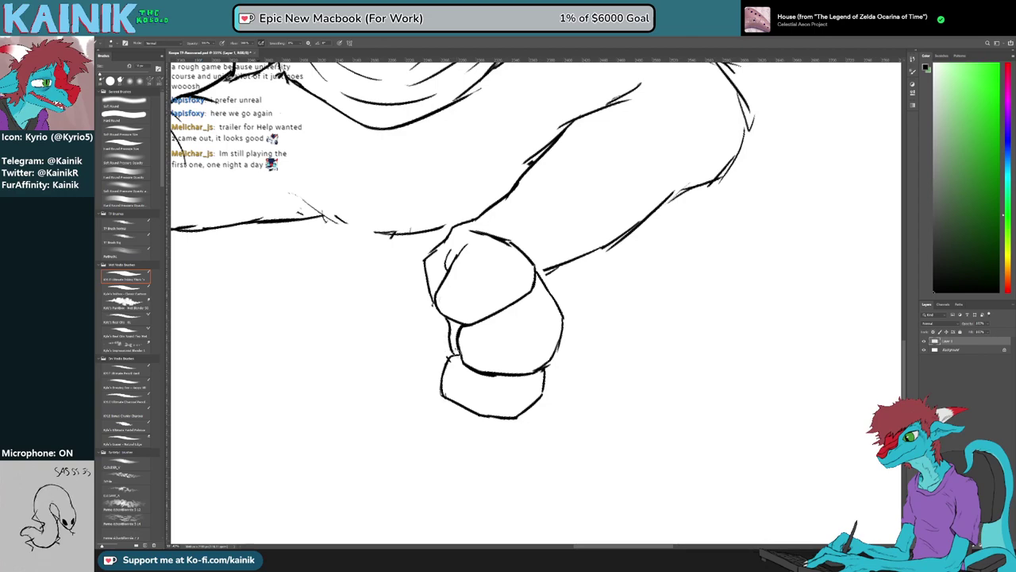
Refine the short sole edge behind the middle toe so it joins the first toe to the lower toe
{"action": "key", "text": "r"}
{"action": "mouse_move", "coordinate": [436, 409]}
{"action": "left_mouse_down"}
{"action": "mouse_move", "coordinate": [508, 397]}
{"action": "mouse_move", "coordinate": [556, 415]}
{"action": "mouse_move", "coordinate": [541, 402]}
{"action": "left_mouse_up"}
{"action": "key", "text": "b"}
{"action": "key", "text": "r"}
{"action": "left_click_drag", "start_coordinate": [548, 439], "coordinate": [404, 290]}
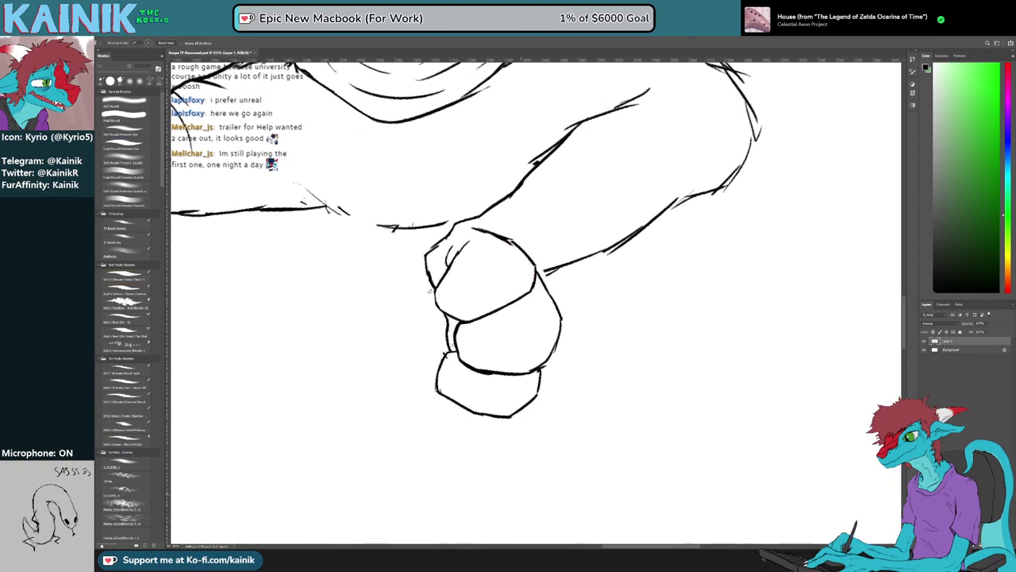
{"action": "key", "text": "e"}
{"action": "key", "text": "b"}
{"action": "left_click_drag", "start_coordinate": [436, 325], "coordinate": [452, 337]}
{"action": "key", "text": "r"}
{"action": "mouse_move", "coordinate": [420, 282]}
{"action": "left_mouse_down"}
{"action": "mouse_move", "coordinate": [466, 398]}
{"action": "mouse_move", "coordinate": [527, 421]}
{"action": "mouse_move", "coordinate": [513, 427]}
{"action": "mouse_move", "coordinate": [528, 409]}
{"action": "mouse_move", "coordinate": [427, 343]}
{"action": "mouse_move", "coordinate": [419, 284]}
{"action": "left_mouse_up"}
Erase the angular back edge behind the first toe and redraw it as a rounder bulge below the shin line
{"action": "key", "text": "e"}
{"action": "key", "text": "b"}
{"action": "key", "text": "e"}
{"action": "key", "text": "b"}
{"action": "key", "text": "r"}
{"action": "key", "text": "e"}
{"action": "mouse_move", "coordinate": [442, 230]}
{"action": "left_mouse_down"}
{"action": "mouse_move", "coordinate": [454, 226]}
{"action": "mouse_move", "coordinate": [408, 280]}
{"action": "left_mouse_up"}
{"action": "key", "text": "b"}
{"action": "key", "text": "r"}
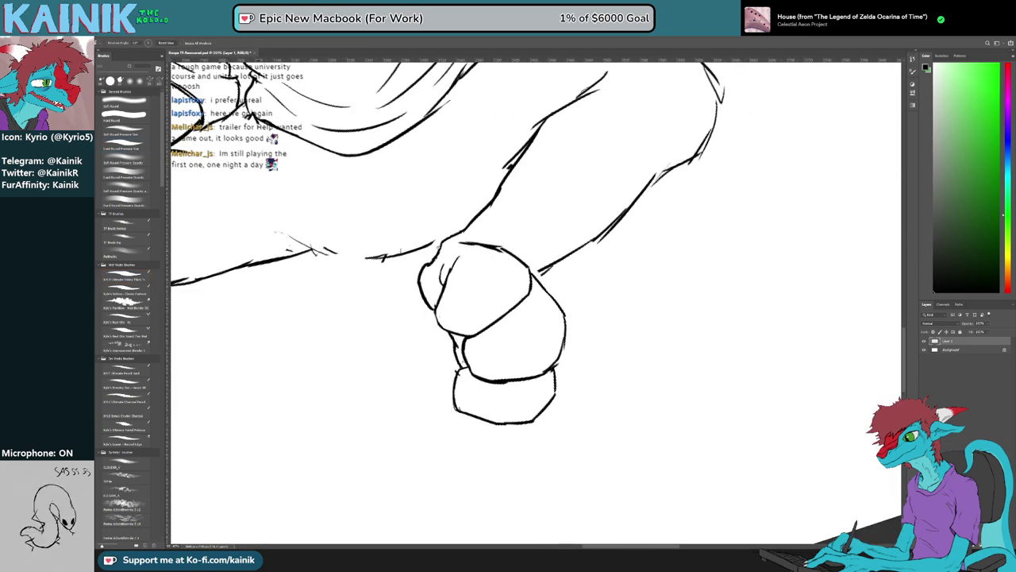
Replace the crease inside the first toe with a heavier stroke and refine the toe's top line near the shin
{"action": "key", "text": "b"}
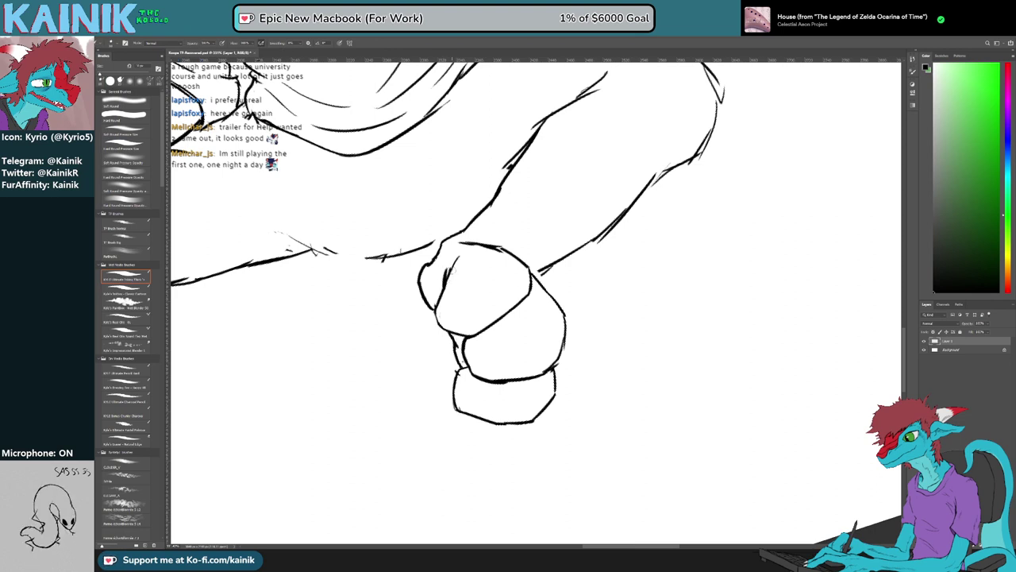
{"action": "key", "text": "e"}
{"action": "left_click_drag", "start_coordinate": [453, 251], "coordinate": [467, 251]}
{"action": "key", "text": "b"}
Draw small pointed claws under the tips of the first and middle toes and erase the lines crossing them
{"action": "key", "text": "r"}
{"action": "mouse_move", "coordinate": [414, 367]}
{"action": "left_mouse_down"}
{"action": "mouse_move", "coordinate": [417, 410]}
{"action": "mouse_move", "coordinate": [499, 390]}
{"action": "left_mouse_up"}
{"action": "key", "text": "b"}
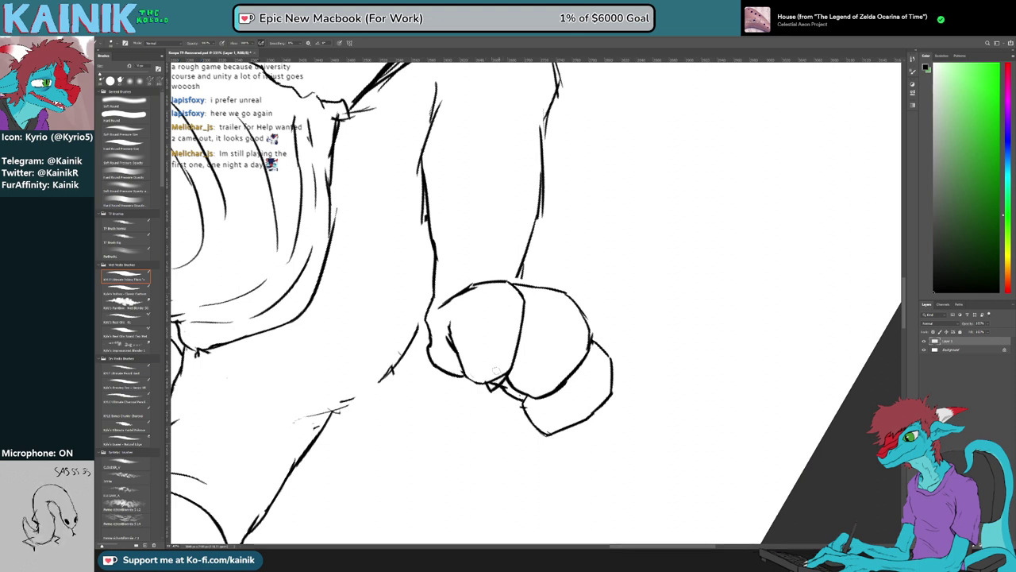
{"action": "key", "text": "e"}
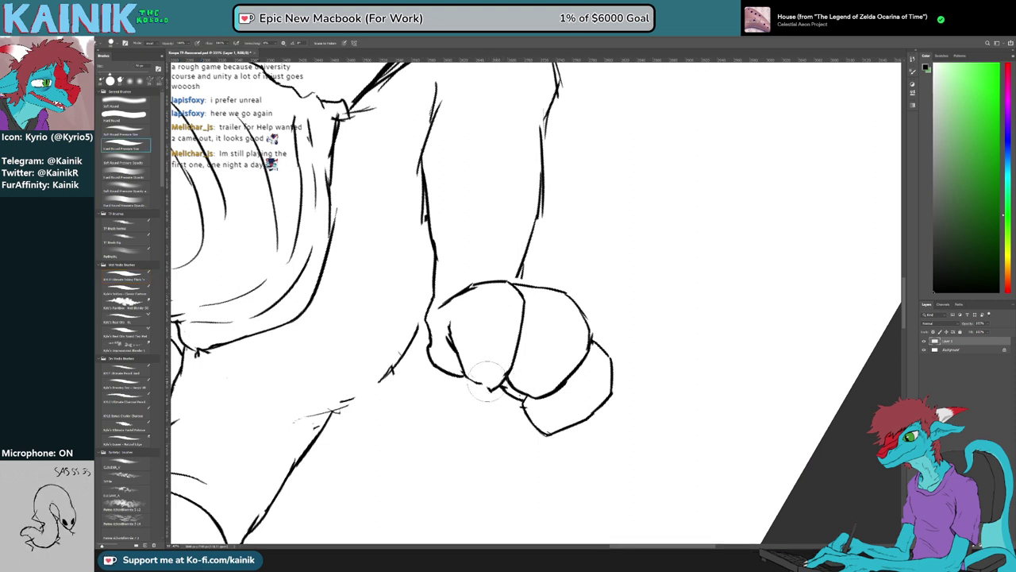
{"action": "key", "text": "b"}
{"action": "left_click_drag", "start_coordinate": [478, 382], "coordinate": [486, 386]}
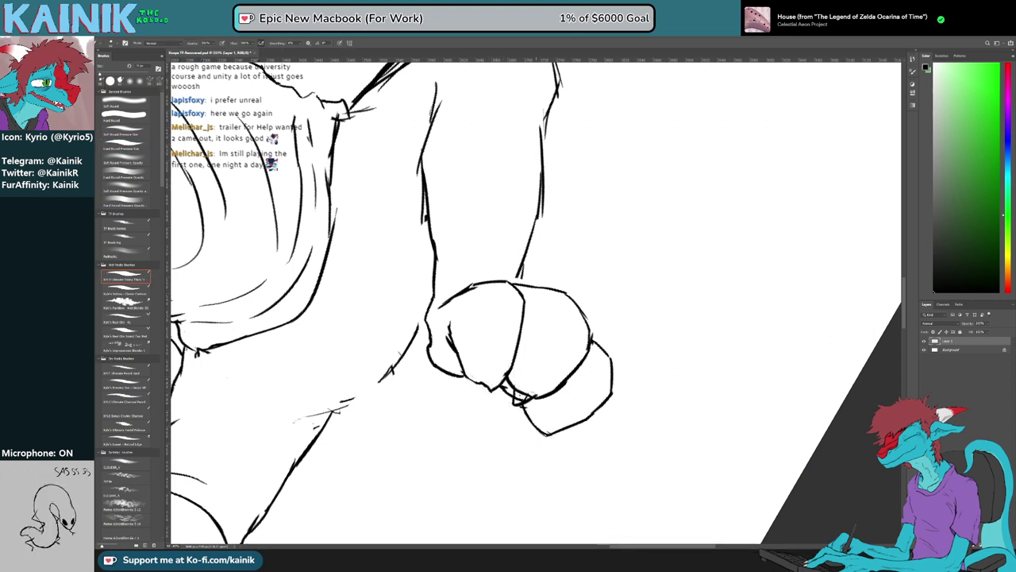
{"action": "key", "text": "e"}
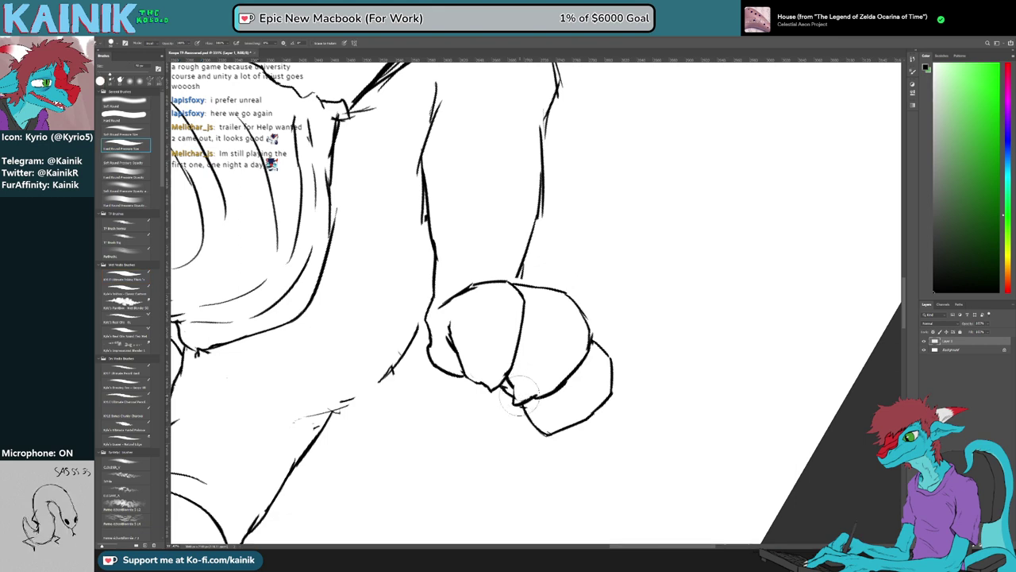
{"action": "key", "text": "b"}
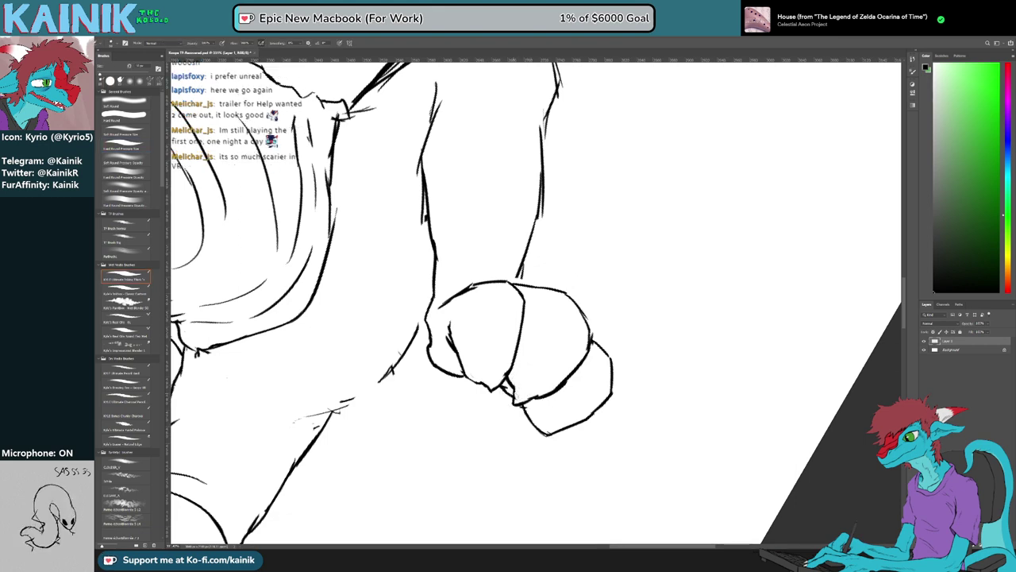
Add a pointed claw to the lower toe's tip and clean the lines between the first and middle toes' claws
{"action": "key", "text": "r"}
{"action": "mouse_move", "coordinate": [515, 395]}
{"action": "left_mouse_down"}
{"action": "mouse_move", "coordinate": [468, 373]}
{"action": "mouse_move", "coordinate": [421, 327]}
{"action": "mouse_move", "coordinate": [415, 355]}
{"action": "mouse_move", "coordinate": [637, 450]}
{"action": "mouse_move", "coordinate": [642, 413]}
{"action": "left_mouse_up"}
{"action": "key", "text": "e"}
{"action": "key", "text": "r"}
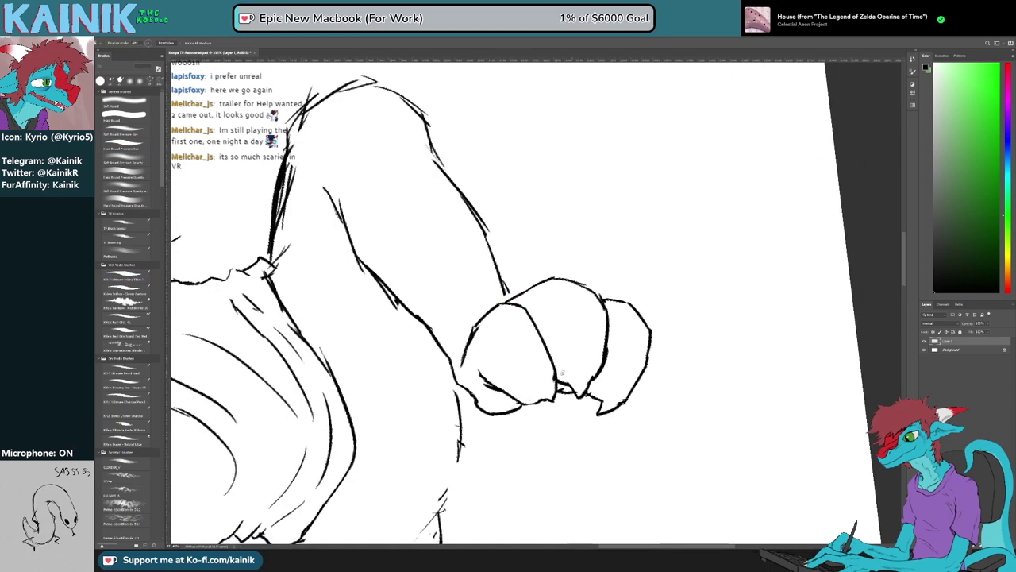
{"action": "key", "text": "b"}
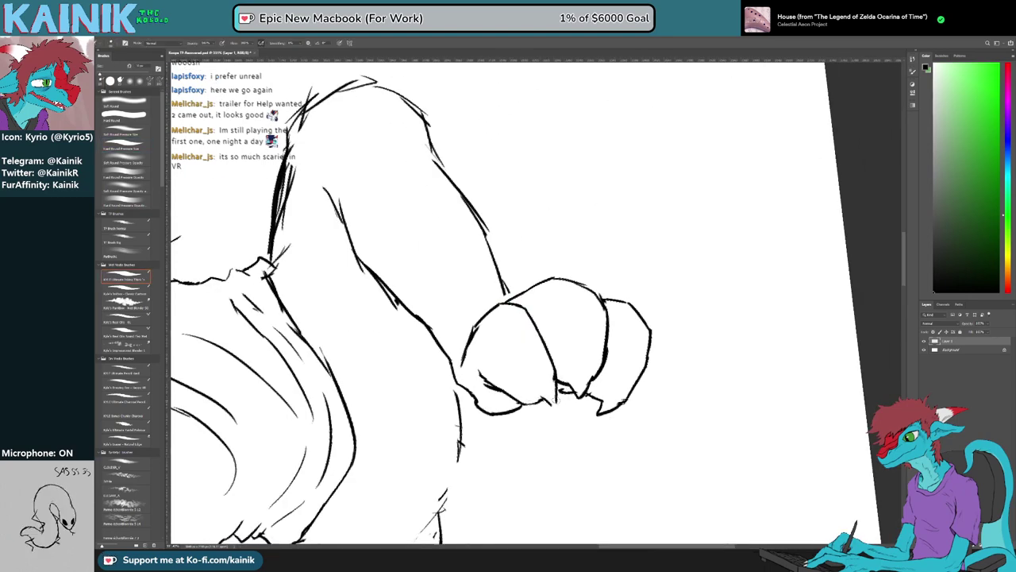
Erase the overlapping line ends along the shin's outer edge and redraw it as a cleaner line toward the knee
{"action": "key", "text": "r"}
{"action": "left_click_drag", "start_coordinate": [588, 464], "coordinate": [411, 352]}
{"action": "key", "text": "space"}
{"action": "left_click_drag", "start_coordinate": [477, 222], "coordinate": [479, 310]}
{"action": "key", "text": "b"}
{"action": "mouse_move", "coordinate": [536, 358]}
{"action": "left_mouse_down"}
{"action": "mouse_move", "coordinate": [604, 320]}
{"action": "mouse_move", "coordinate": [464, 406]}
{"action": "mouse_move", "coordinate": [585, 325]}
{"action": "mouse_move", "coordinate": [368, 283]}
{"action": "mouse_move", "coordinate": [370, 273]}
{"action": "left_mouse_up"}
{"action": "key", "text": "e"}
{"action": "key", "text": "b"}
{"action": "key", "text": "r"}
{"action": "key", "text": "e"}
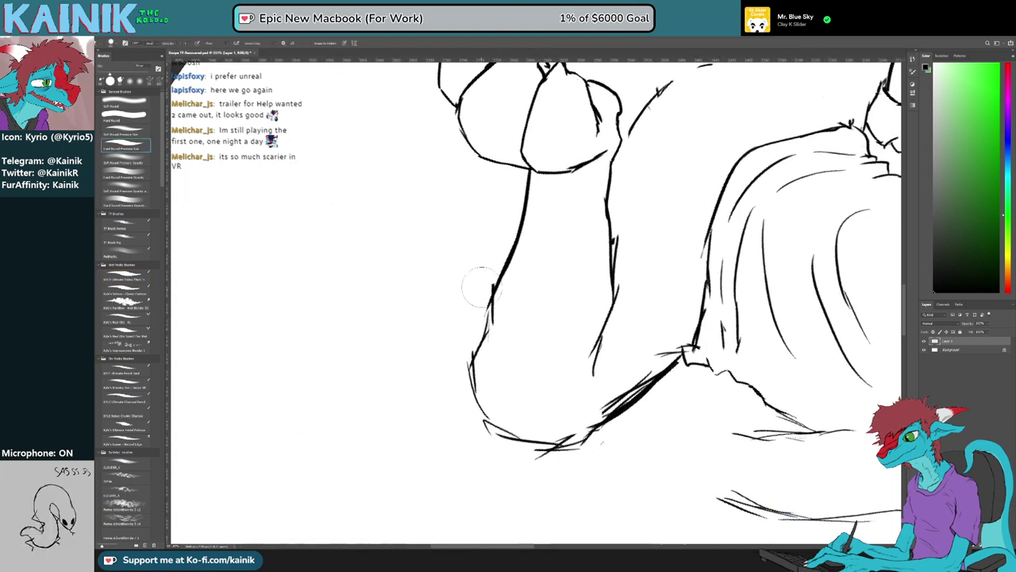
{"action": "left_click_drag", "start_coordinate": [483, 294], "coordinate": [486, 328]}
{"action": "key", "text": "b"}
{"action": "left_click_drag", "start_coordinate": [493, 294], "coordinate": [490, 309]}
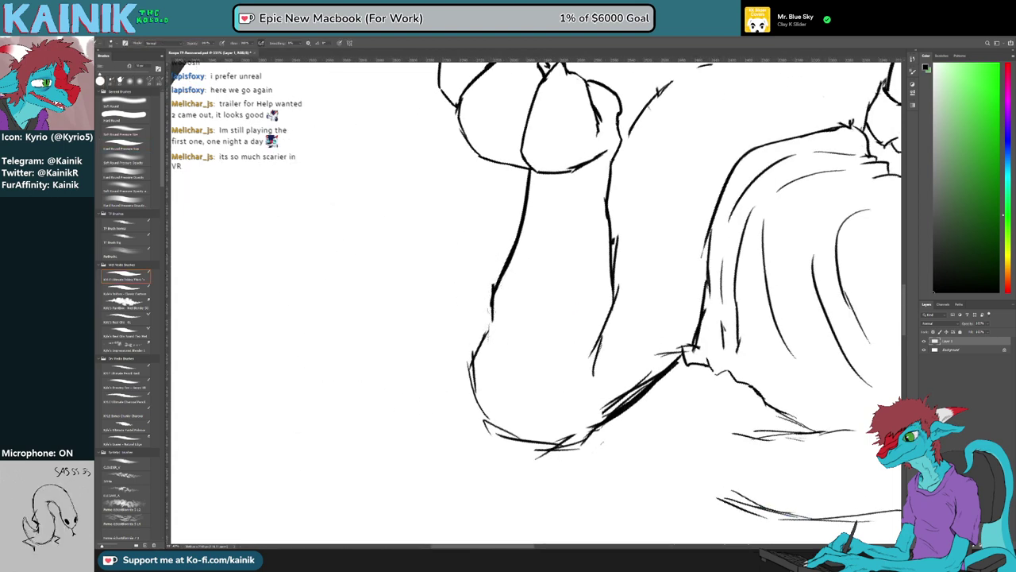
{"action": "key", "text": "r"}
{"action": "left_click_drag", "start_coordinate": [489, 372], "coordinate": [459, 335]}
{"action": "key", "text": "e"}
{"action": "left_click_drag", "start_coordinate": [455, 299], "coordinate": [445, 333]}
{"action": "key", "text": "b"}
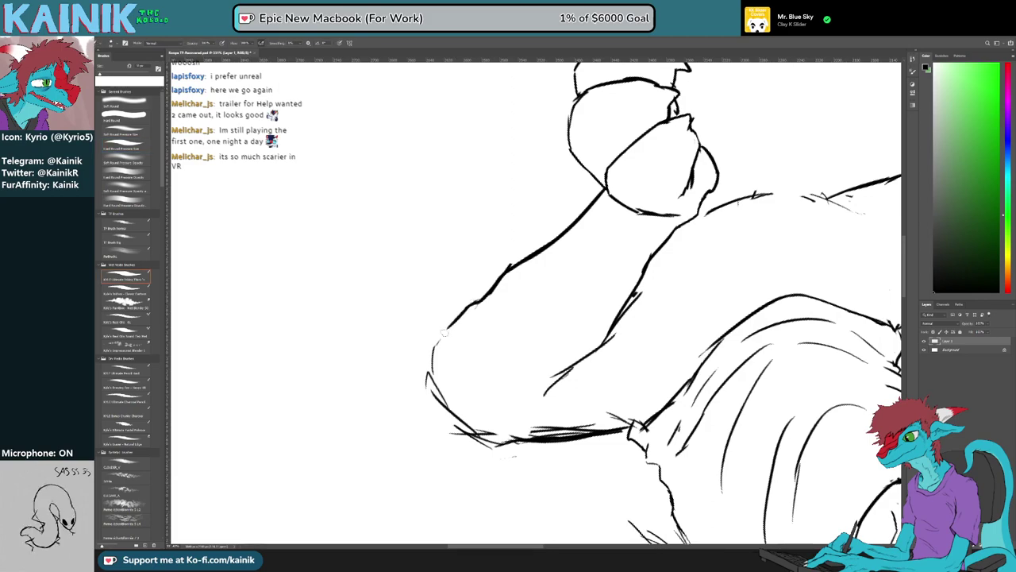
Strengthen the inner and outer lines of the upper arm and sketch the forearm's top curve beside the shirt hem
{"action": "key", "text": "r"}
{"action": "mouse_move", "coordinate": [475, 424]}
{"action": "left_mouse_down"}
{"action": "mouse_move", "coordinate": [706, 347]}
{"action": "mouse_move", "coordinate": [665, 226]}
{"action": "left_mouse_up"}
{"action": "key", "text": "e"}
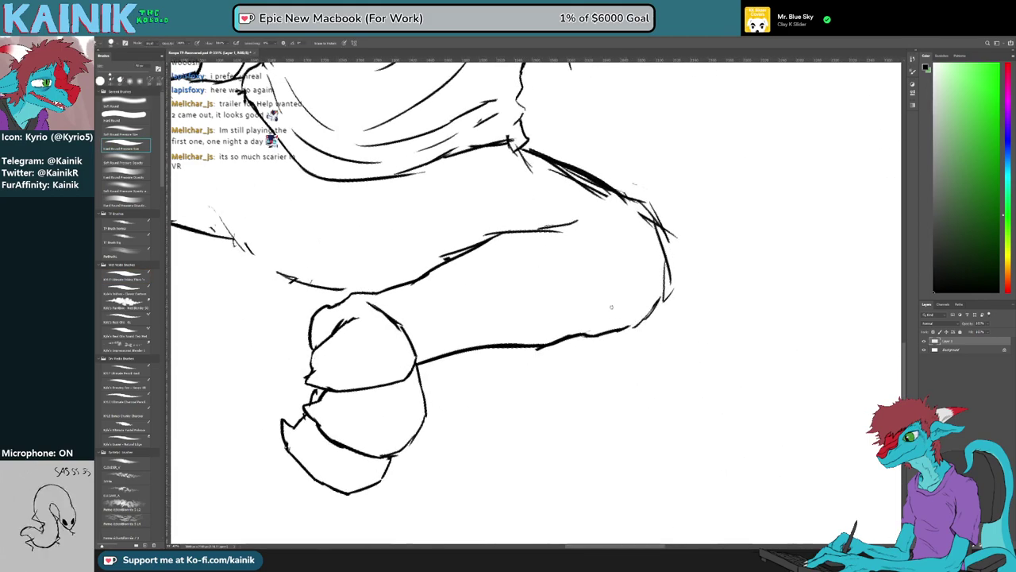
{"action": "left_click_drag", "start_coordinate": [553, 307], "coordinate": [744, 460]}
{"action": "key", "text": "r"}
{"action": "left_click_drag", "start_coordinate": [538, 415], "coordinate": [675, 361]}
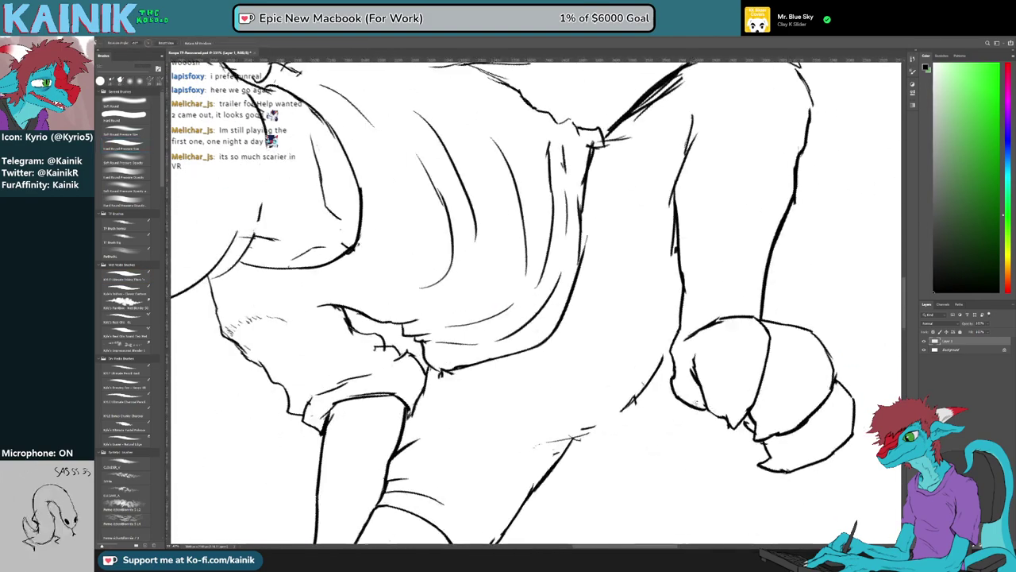
{"action": "key", "text": "e"}
{"action": "key", "text": "r"}
{"action": "mouse_move", "coordinate": [722, 324]}
{"action": "left_mouse_down"}
{"action": "mouse_move", "coordinate": [711, 325]}
{"action": "mouse_move", "coordinate": [650, 466]}
{"action": "left_mouse_up"}
{"action": "mouse_move", "coordinate": [550, 285]}
{"action": "left_mouse_down"}
{"action": "mouse_move", "coordinate": [613, 330]}
{"action": "mouse_move", "coordinate": [732, 312]}
{"action": "mouse_move", "coordinate": [590, 258]}
{"action": "left_mouse_up"}
{"action": "key", "text": "b"}
{"action": "left_click_drag", "start_coordinate": [547, 173], "coordinate": [594, 233]}
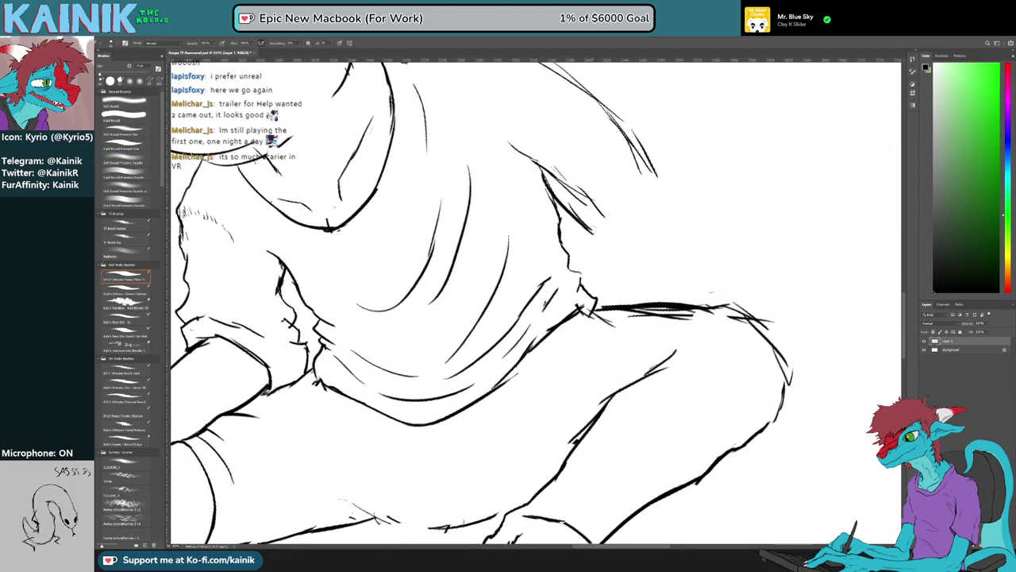
{"action": "left_click_drag", "start_coordinate": [600, 106], "coordinate": [658, 188]}
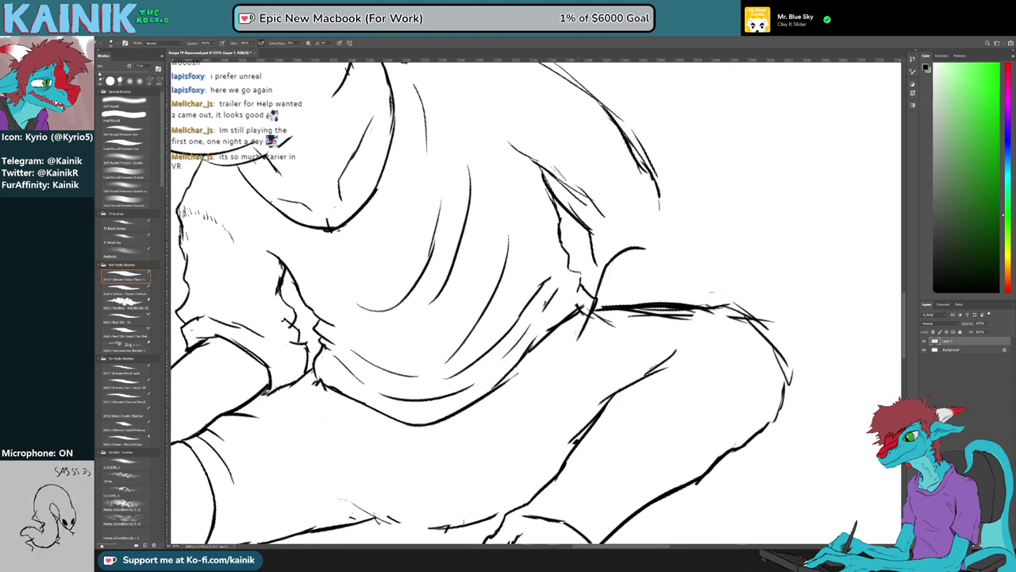
Extend the forearm line from the shirt hem down to the shin and erase the rough end of the shin's upper line
{"action": "mouse_move", "coordinate": [566, 416]}
{"action": "left_mouse_down"}
{"action": "mouse_move", "coordinate": [467, 437]}
{"action": "mouse_move", "coordinate": [472, 464]}
{"action": "left_mouse_up"}
{"action": "key", "text": "e"}
{"action": "key", "text": "b"}
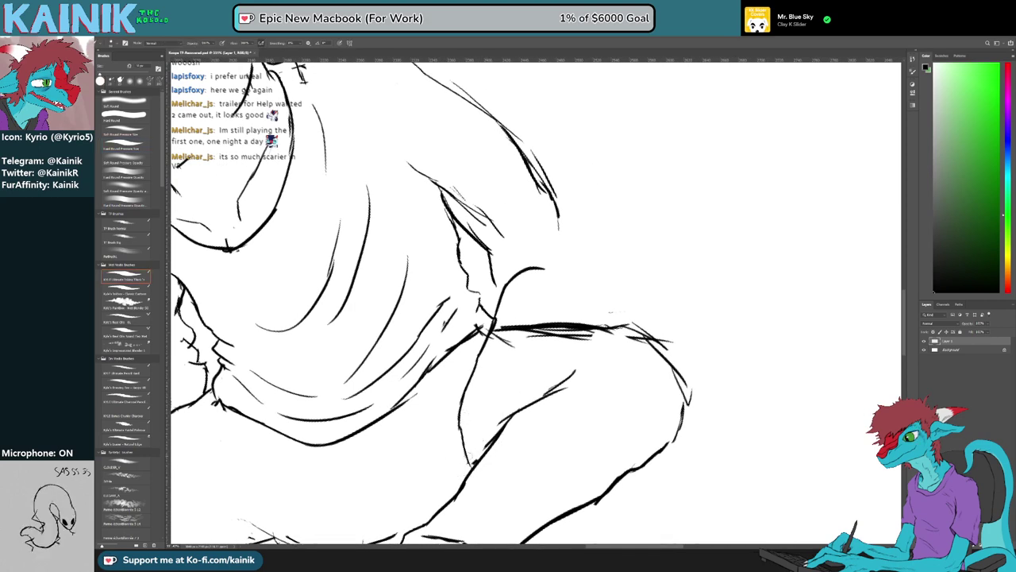
{"action": "key", "text": "ctrl+z"}
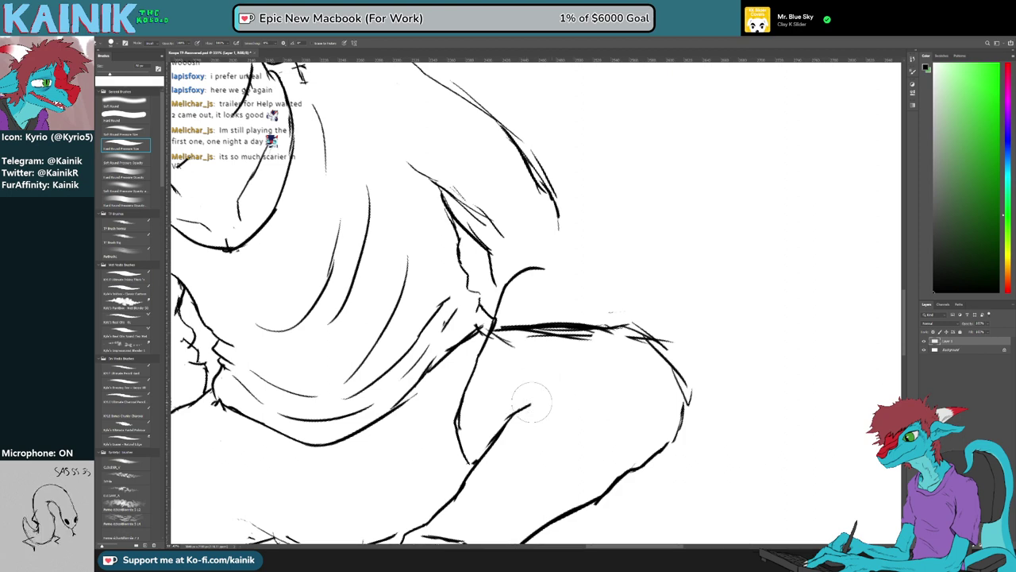
{"action": "key", "text": "1"}
Redraw the end of the shin's upper line so it curves over the top of the knee, replacing the crossed sketch lines
{"action": "key", "text": "r"}
{"action": "left_click_drag", "start_coordinate": [612, 409], "coordinate": [544, 430]}
{"action": "key", "text": "space"}
{"action": "left_click_drag", "start_coordinate": [543, 429], "coordinate": [541, 342]}
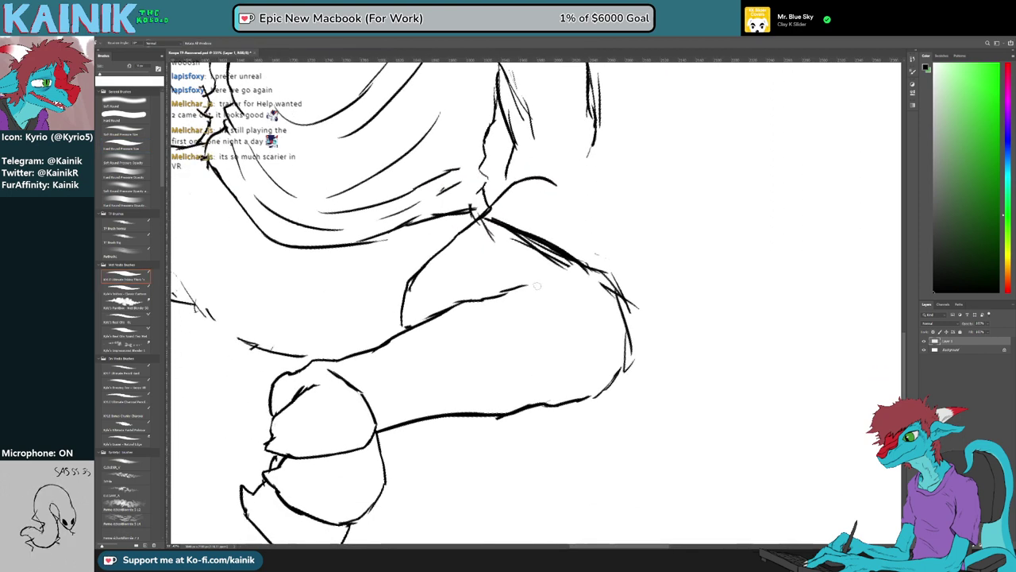
{"action": "mouse_move", "coordinate": [522, 284]}
{"action": "left_mouse_down"}
{"action": "mouse_move", "coordinate": [611, 276]}
{"action": "mouse_move", "coordinate": [625, 327]}
{"action": "mouse_move", "coordinate": [580, 194]}
{"action": "left_mouse_up"}
{"action": "key", "text": "r"}
{"action": "key", "text": "e"}
{"action": "mouse_move", "coordinate": [546, 239]}
{"action": "left_mouse_down"}
{"action": "mouse_move", "coordinate": [560, 236]}
{"action": "mouse_move", "coordinate": [536, 302]}
{"action": "left_mouse_up"}
{"action": "key", "text": "r"}
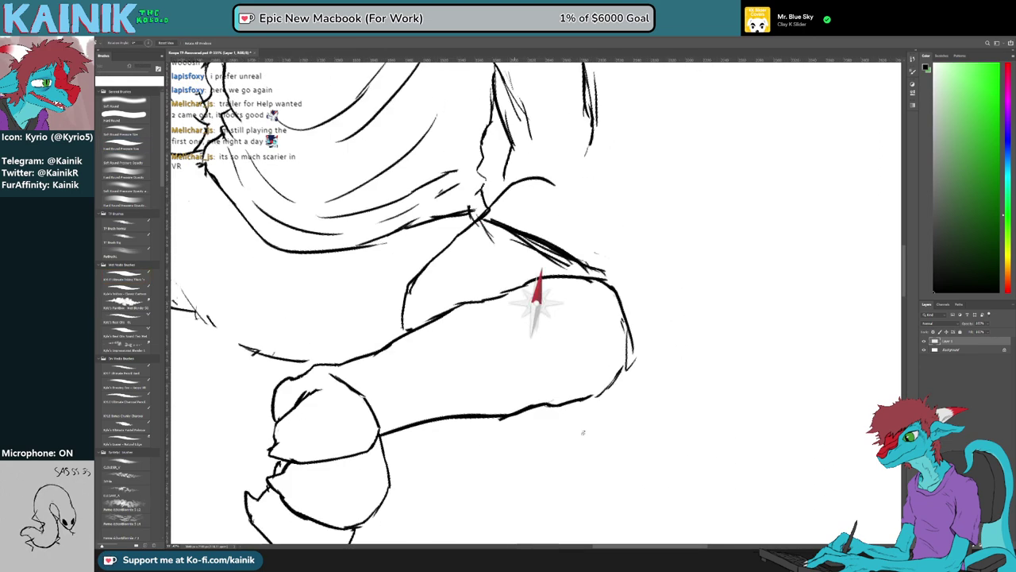
Round the knee's outer edge and join it to the shin's lower line
{"action": "left_click_drag", "start_coordinate": [584, 433], "coordinate": [567, 437]}
{"action": "key", "text": "e"}
{"action": "mouse_move", "coordinate": [608, 340]}
{"action": "left_mouse_down"}
{"action": "mouse_move", "coordinate": [598, 365]}
{"action": "mouse_move", "coordinate": [609, 388]}
{"action": "mouse_move", "coordinate": [586, 403]}
{"action": "left_mouse_up"}
{"action": "key", "text": "b"}
{"action": "key", "text": "r"}
{"action": "left_click_drag", "start_coordinate": [651, 451], "coordinate": [703, 384]}
{"action": "key", "text": "e"}
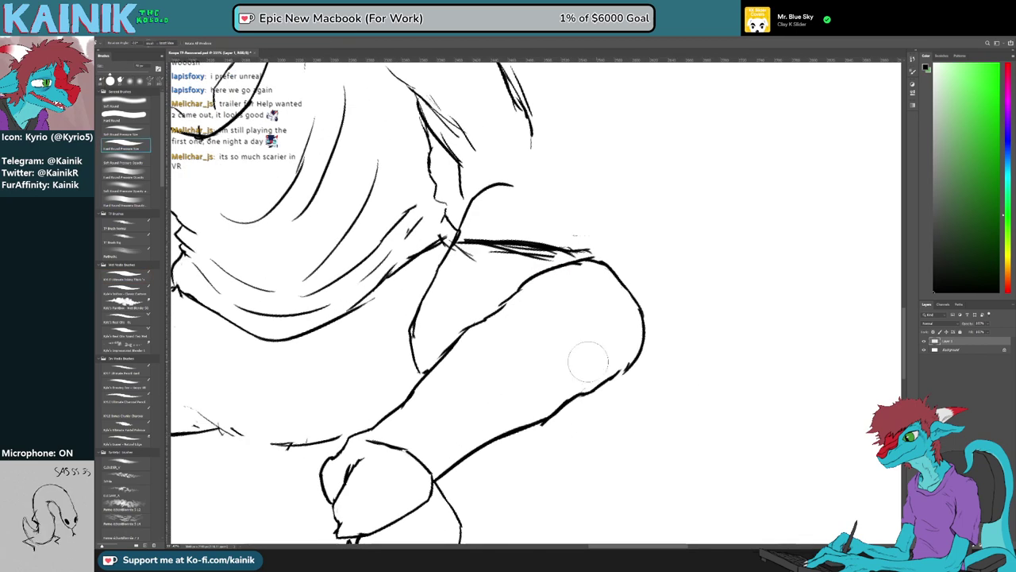
{"action": "key", "text": "b"}
{"action": "left_click_drag", "start_coordinate": [624, 368], "coordinate": [589, 390]}
Erase the outer side of the knee and redraw it as a firmer contour running into the shin
{"action": "key", "text": "r"}
{"action": "mouse_move", "coordinate": [688, 400]}
{"action": "left_mouse_down"}
{"action": "mouse_move", "coordinate": [712, 345]}
{"action": "mouse_move", "coordinate": [716, 278]}
{"action": "left_mouse_up"}
{"action": "key", "text": "e"}
{"action": "left_click_drag", "start_coordinate": [648, 283], "coordinate": [643, 308]}
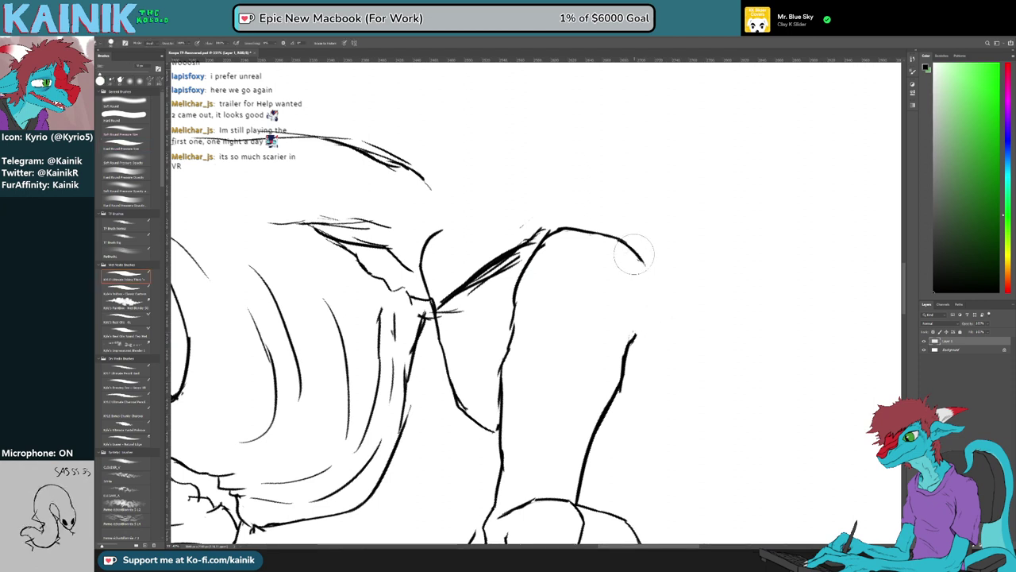
{"action": "mouse_move", "coordinate": [633, 254]}
{"action": "left_mouse_down"}
{"action": "mouse_move", "coordinate": [653, 293]}
{"action": "mouse_move", "coordinate": [627, 355]}
{"action": "mouse_move", "coordinate": [659, 313]}
{"action": "mouse_move", "coordinate": [622, 364]}
{"action": "left_mouse_up"}
{"action": "key", "text": "e"}
{"action": "key", "text": "b"}
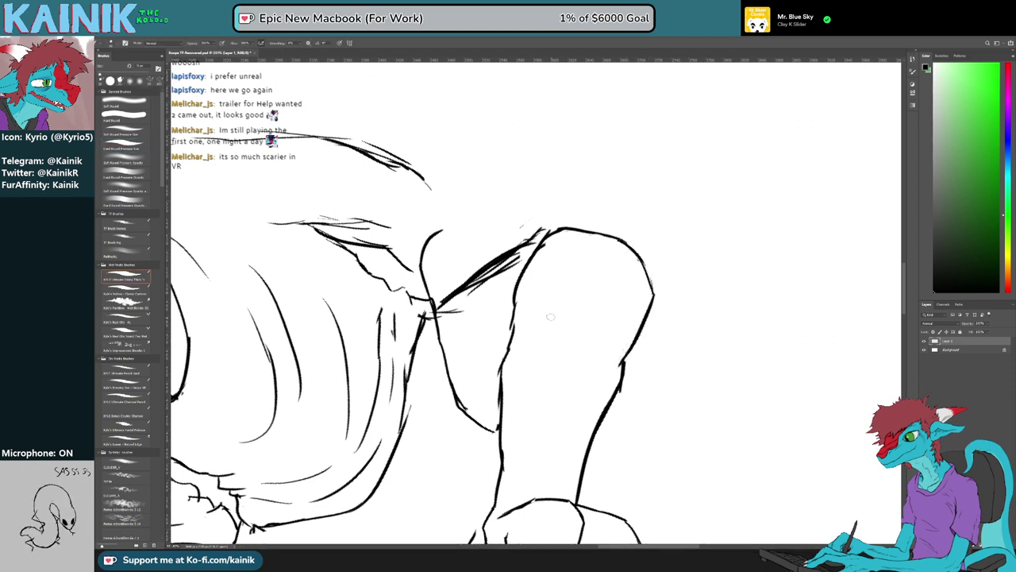
Add two patches of short hatching strokes inside the shin to suggest its form
{"action": "left_click_drag", "start_coordinate": [547, 308], "coordinate": [548, 327]}
{"action": "key", "text": "r"}
{"action": "mouse_move", "coordinate": [540, 416]}
{"action": "left_mouse_down"}
{"action": "mouse_move", "coordinate": [647, 300]}
{"action": "mouse_move", "coordinate": [585, 360]}
{"action": "mouse_move", "coordinate": [576, 409]}
{"action": "mouse_move", "coordinate": [575, 298]}
{"action": "left_mouse_up"}
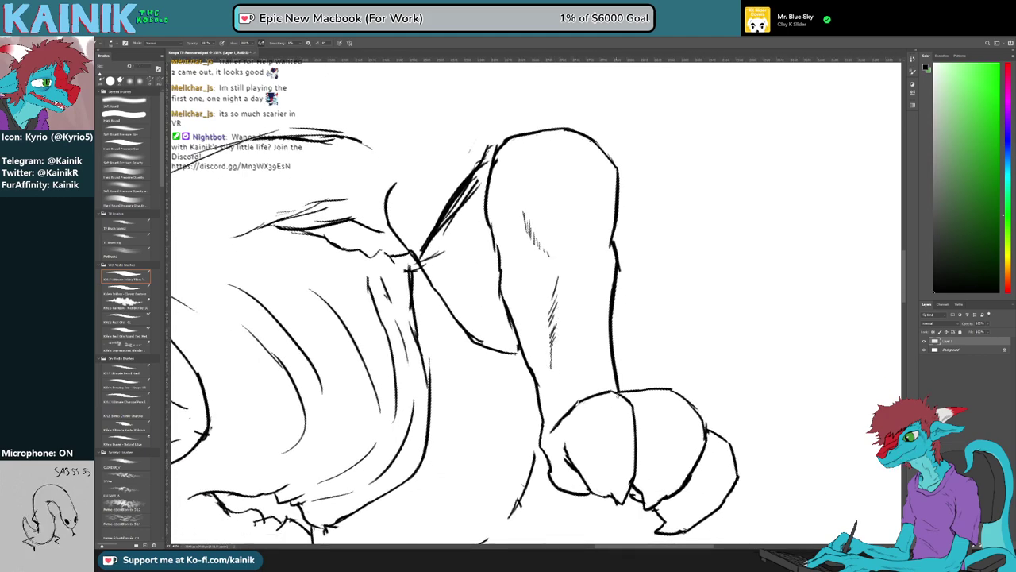
Clean the shin's upper edge between the knee and the forearm and redraw it as a smoother curve
{"action": "key", "text": "r"}
{"action": "left_click_drag", "start_coordinate": [615, 390], "coordinate": [506, 384]}
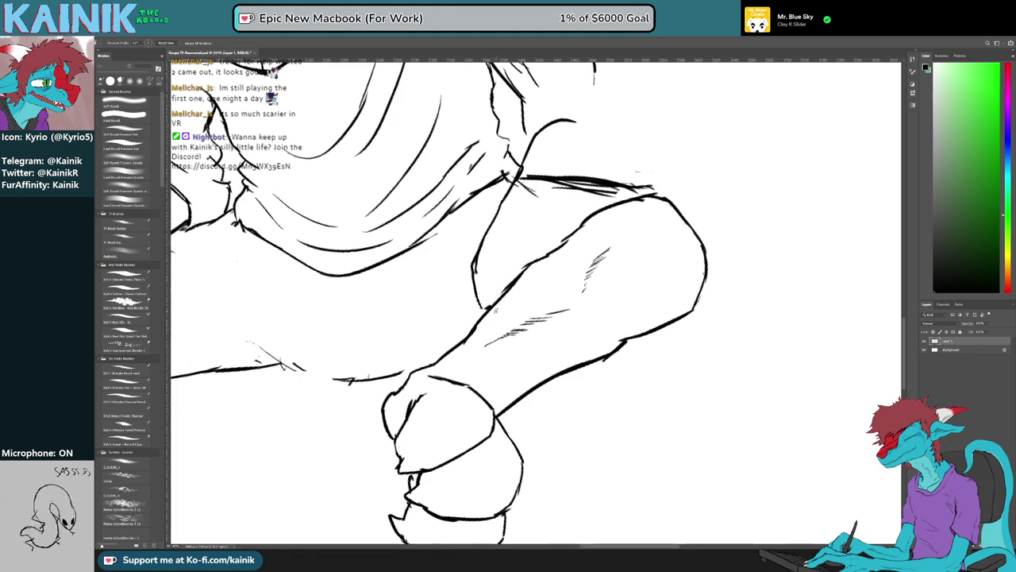
{"action": "key", "text": "e"}
{"action": "mouse_move", "coordinate": [550, 258]}
{"action": "left_mouse_down"}
{"action": "mouse_move", "coordinate": [518, 285]}
{"action": "mouse_move", "coordinate": [526, 264]}
{"action": "mouse_move", "coordinate": [570, 235]}
{"action": "left_mouse_up"}
{"action": "key", "text": "b"}
{"action": "key", "text": "r"}
{"action": "left_click_drag", "start_coordinate": [470, 306], "coordinate": [480, 338]}
{"action": "left_click_drag", "start_coordinate": [532, 302], "coordinate": [508, 282]}
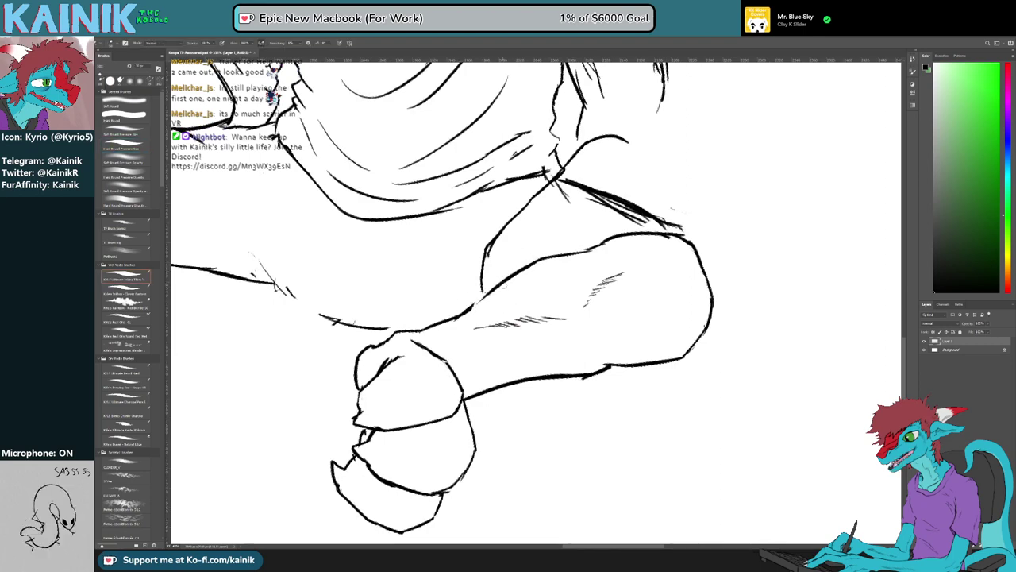
Thin out the shin's outer edge between the knee and the toes and redraw it with an even line
{"action": "key", "text": "r"}
{"action": "mouse_move", "coordinate": [459, 326]}
{"action": "left_mouse_down"}
{"action": "mouse_move", "coordinate": [516, 313]}
{"action": "mouse_move", "coordinate": [574, 320]}
{"action": "left_mouse_up"}
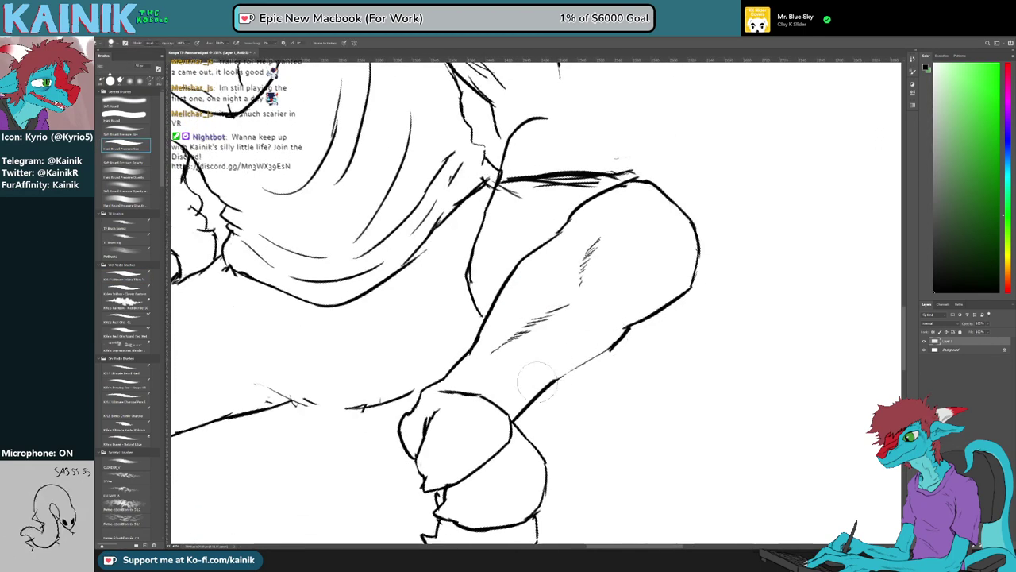
{"action": "key", "text": "r"}
{"action": "left_click_drag", "start_coordinate": [580, 373], "coordinate": [711, 393]}
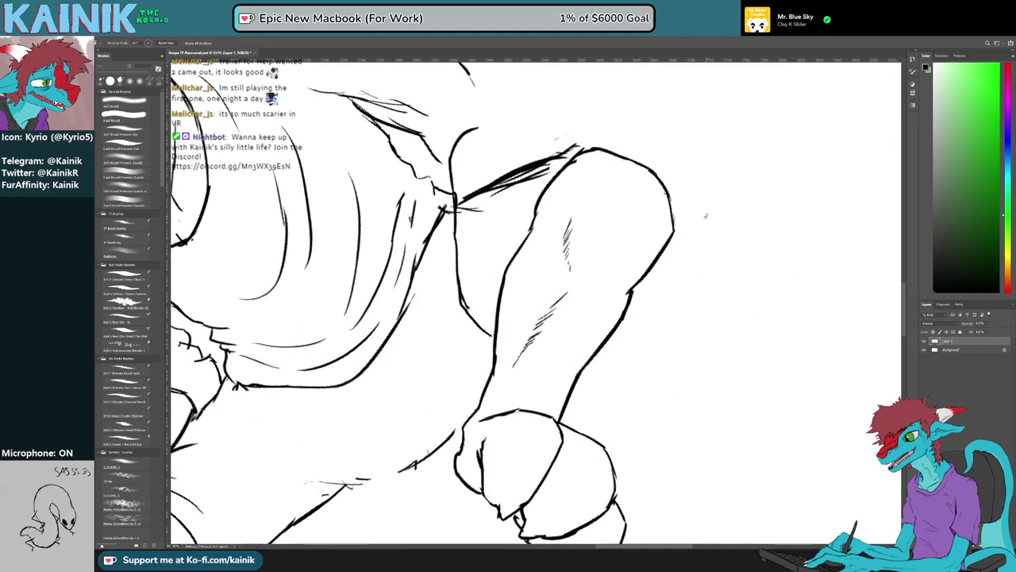
{"action": "mouse_move", "coordinate": [706, 216]}
{"action": "left_mouse_down"}
{"action": "mouse_move", "coordinate": [708, 311]}
{"action": "mouse_move", "coordinate": [497, 320]}
{"action": "mouse_move", "coordinate": [514, 327]}
{"action": "mouse_move", "coordinate": [502, 347]}
{"action": "left_mouse_up"}
Erase the shin's inner edge near the ankle and redraw it curving into the first toe
{"action": "key", "text": "e"}
{"action": "key", "text": "b"}
{"action": "left_click_drag", "start_coordinate": [394, 335], "coordinate": [521, 327]}
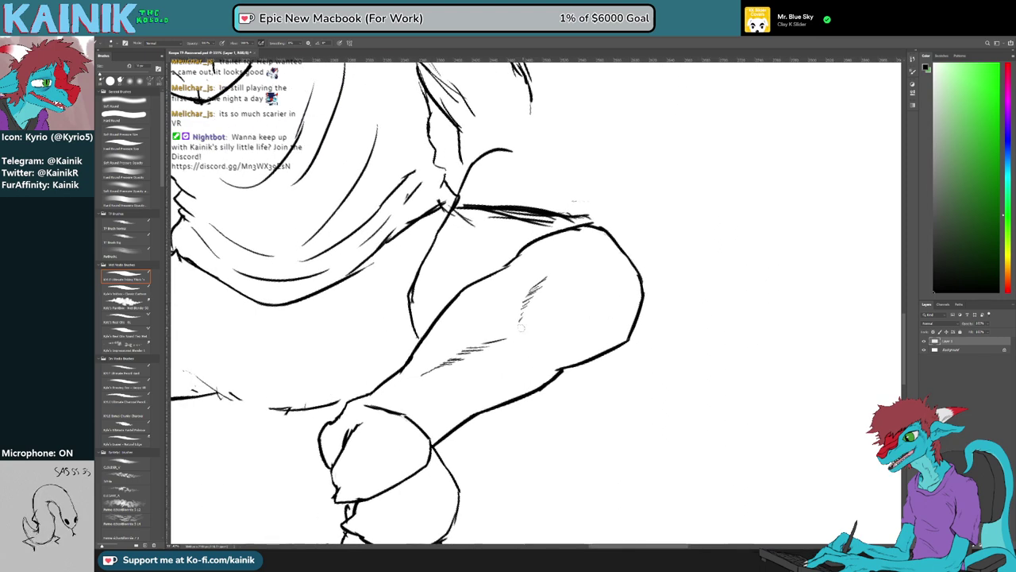
{"action": "left_click_drag", "start_coordinate": [408, 430], "coordinate": [469, 443]}
{"action": "left_click_drag", "start_coordinate": [470, 442], "coordinate": [503, 340]}
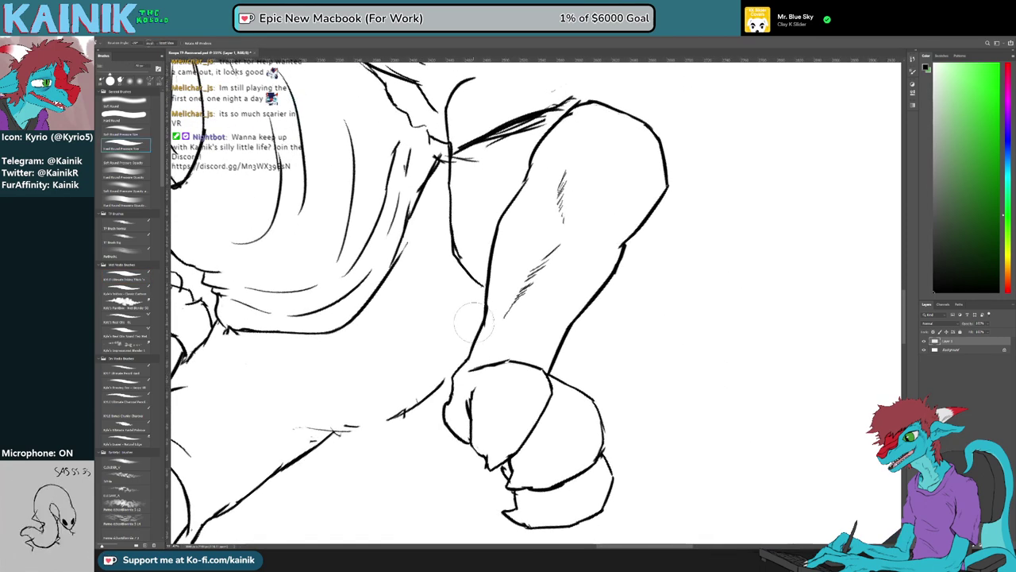
{"action": "key", "text": "b"}
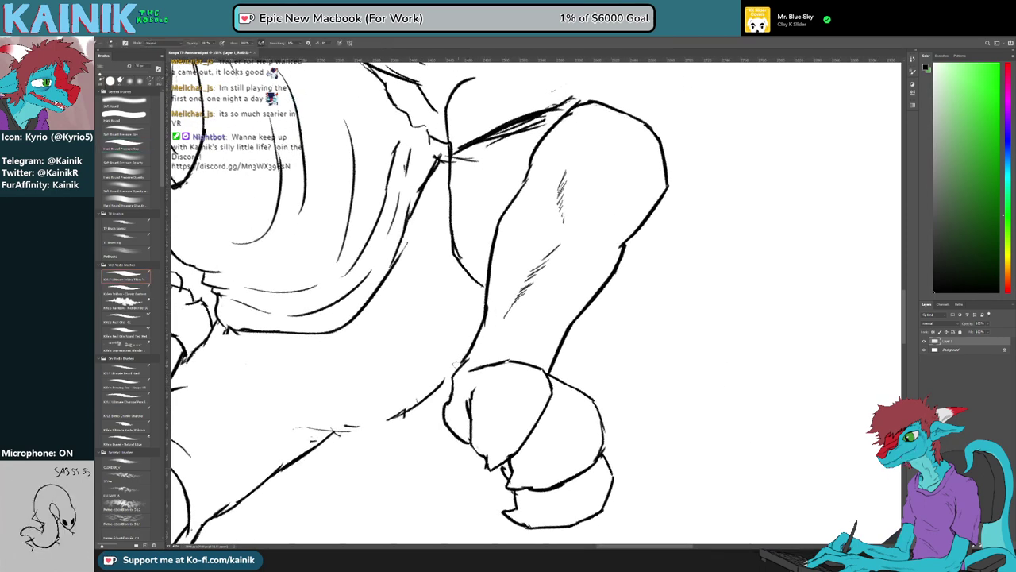
{"action": "mouse_move", "coordinate": [486, 305]}
{"action": "left_mouse_down"}
{"action": "mouse_move", "coordinate": [466, 359]}
{"action": "mouse_move", "coordinate": [446, 339]}
{"action": "mouse_move", "coordinate": [461, 392]}
{"action": "mouse_move", "coordinate": [451, 371]}
{"action": "left_mouse_up"}
Refine the outer contours of the middle and lower toes by erasing rough edges and redrawing them
{"action": "key", "text": "r"}
{"action": "key", "text": "b"}
{"action": "mouse_move", "coordinate": [437, 447]}
{"action": "left_mouse_down"}
{"action": "mouse_move", "coordinate": [416, 396]}
{"action": "mouse_move", "coordinate": [543, 344]}
{"action": "left_mouse_up"}
{"action": "key", "text": "r"}
{"action": "key", "text": "r"}
{"action": "mouse_move", "coordinate": [605, 333]}
{"action": "left_mouse_down"}
{"action": "mouse_move", "coordinate": [581, 364]}
{"action": "mouse_move", "coordinate": [516, 379]}
{"action": "left_mouse_up"}
{"action": "key", "text": "e"}
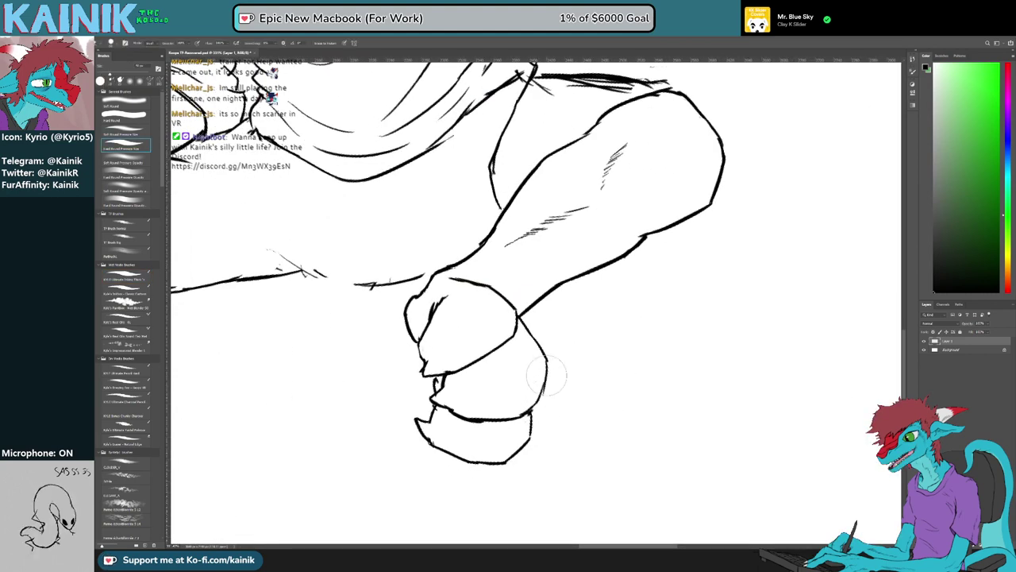
{"action": "key", "text": "b"}
{"action": "key", "text": "r"}
{"action": "mouse_move", "coordinate": [520, 416]}
{"action": "left_mouse_down"}
{"action": "mouse_move", "coordinate": [563, 415]}
{"action": "mouse_move", "coordinate": [502, 423]}
{"action": "mouse_move", "coordinate": [590, 421]}
{"action": "mouse_move", "coordinate": [499, 427]}
{"action": "mouse_move", "coordinate": [434, 361]}
{"action": "mouse_move", "coordinate": [436, 439]}
{"action": "left_mouse_up"}
{"action": "key", "text": "b"}
{"action": "key", "text": "r"}
Tidy the lines around the toes' claws and erase stray marks outside the middle toe
{"action": "key", "text": "e"}
{"action": "key", "text": "r"}
{"action": "key", "text": "b"}
{"action": "key", "text": "r"}
{"action": "key", "text": "e"}
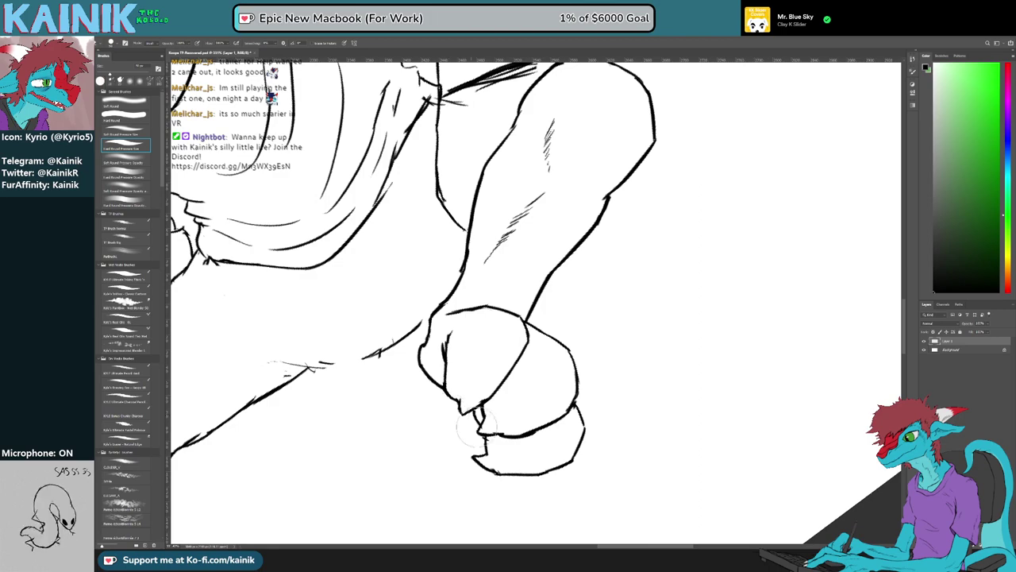
{"action": "key", "text": "r"}
{"action": "mouse_move", "coordinate": [477, 476]}
{"action": "left_mouse_down"}
{"action": "mouse_move", "coordinate": [624, 499]}
{"action": "mouse_move", "coordinate": [502, 493]}
{"action": "left_mouse_up"}
{"action": "left_click_drag", "start_coordinate": [540, 472], "coordinate": [513, 410]}
{"action": "key", "text": "e"}
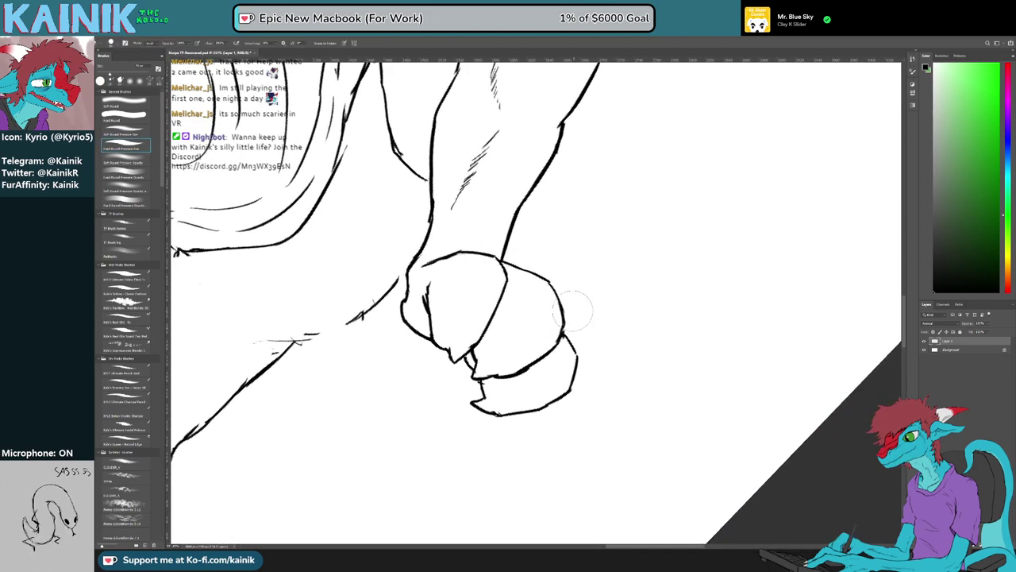
{"action": "left_click_drag", "start_coordinate": [555, 245], "coordinate": [567, 347]}
Erase the curve at the top of the forearm and redraw it starting from the inner sleeve line
{"action": "mouse_move", "coordinate": [530, 184]}
{"action": "left_mouse_down"}
{"action": "mouse_move", "coordinate": [569, 329]}
{"action": "mouse_move", "coordinate": [554, 300]}
{"action": "left_mouse_up"}
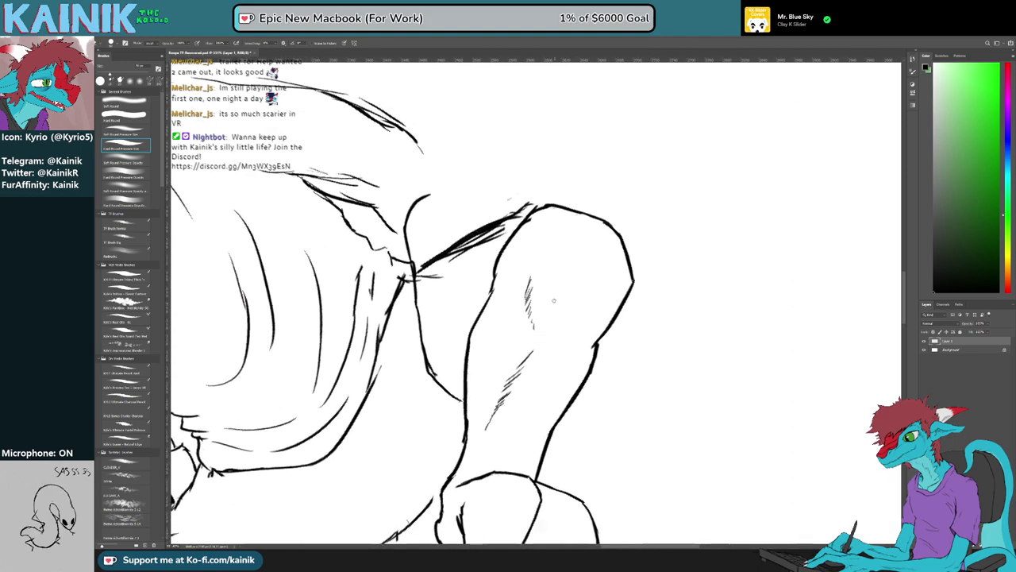
{"action": "key", "text": "r"}
{"action": "left_click_drag", "start_coordinate": [679, 364], "coordinate": [582, 450]}
{"action": "left_click_drag", "start_coordinate": [572, 261], "coordinate": [551, 363]}
{"action": "key", "text": "b"}
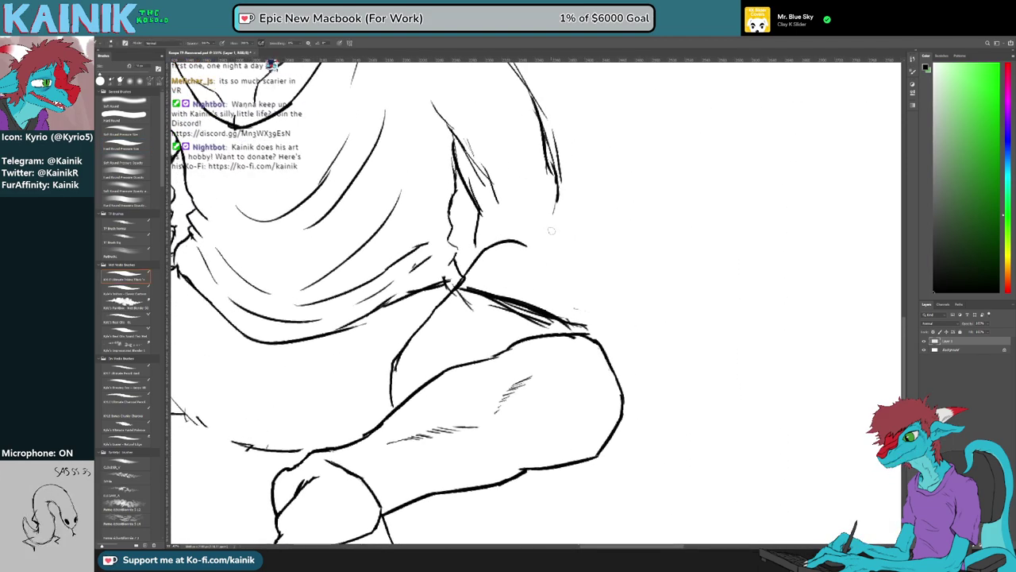
{"action": "key", "text": "e"}
{"action": "left_click_drag", "start_coordinate": [480, 258], "coordinate": [529, 235]}
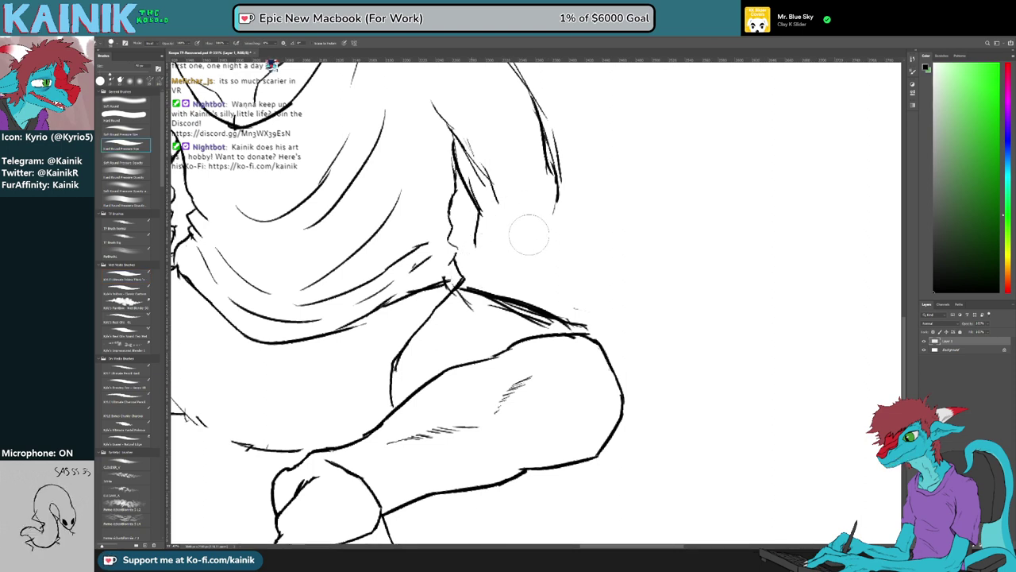
{"action": "key", "text": "b"}
{"action": "left_click_drag", "start_coordinate": [462, 281], "coordinate": [488, 236]}
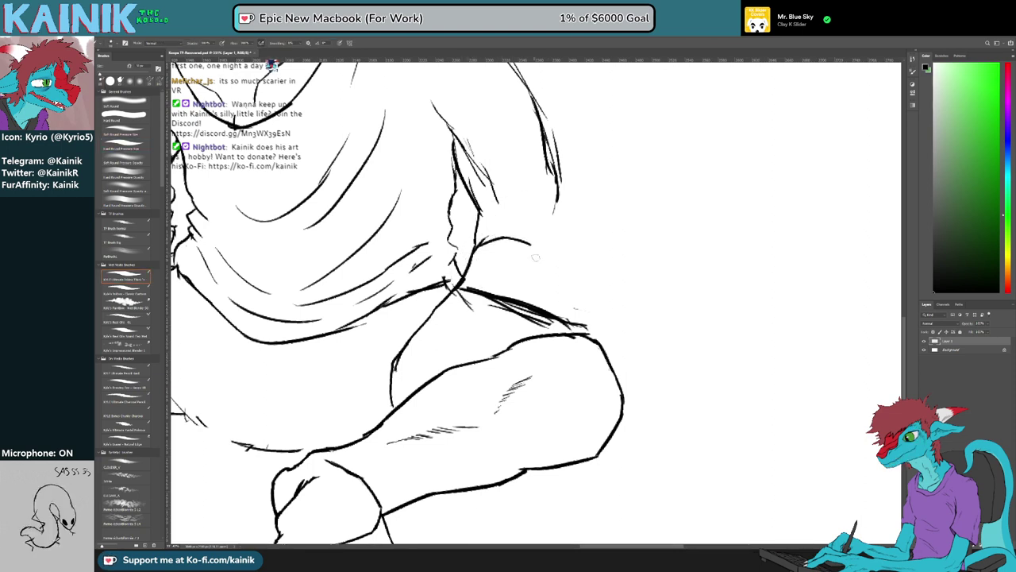
Extend the arm's outer line down past the elbow to meet the top of the thigh beside the knee
{"action": "left_click_drag", "start_coordinate": [555, 179], "coordinate": [558, 226]}
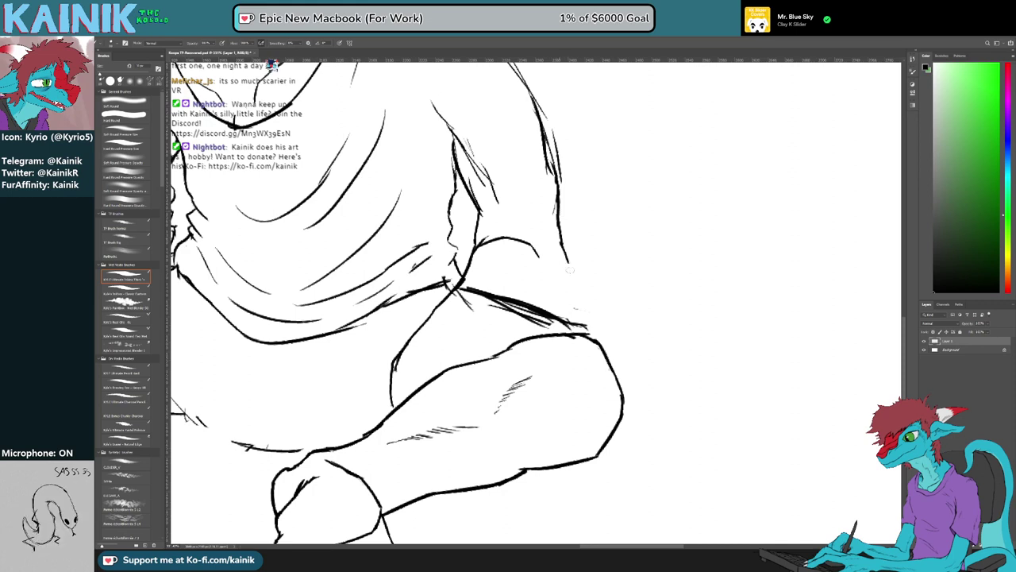
{"action": "key", "text": "e"}
{"action": "mouse_move", "coordinate": [567, 261]}
{"action": "left_mouse_down"}
{"action": "mouse_move", "coordinate": [562, 241]}
{"action": "mouse_move", "coordinate": [560, 291]}
{"action": "mouse_move", "coordinate": [537, 319]}
{"action": "left_mouse_up"}
{"action": "key", "text": "b"}
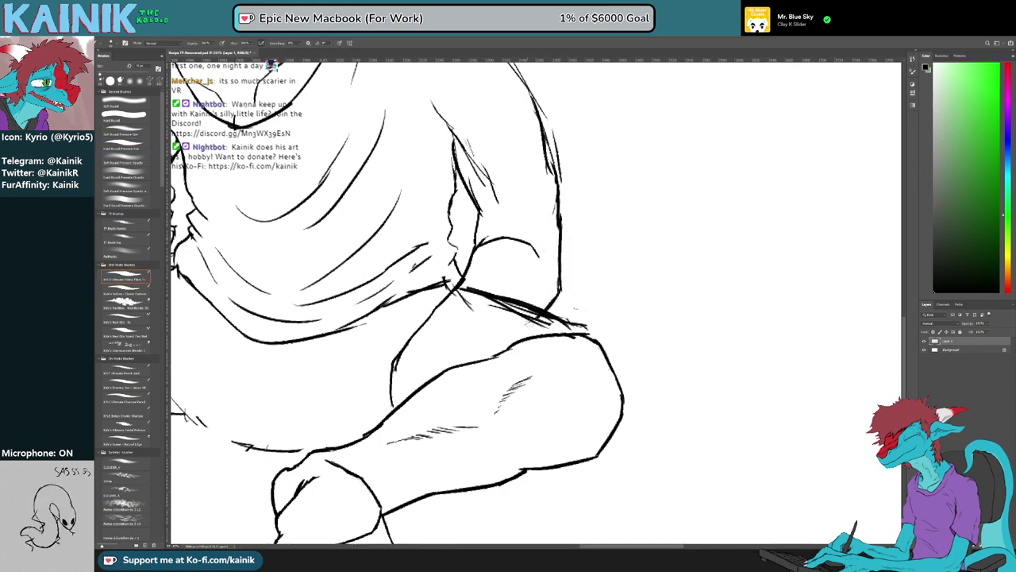
Erase the scribbled thigh line crossing the forearm and draw the forearm's lower edge from the elbow toward the shin
{"action": "key", "text": "e"}
{"action": "left_click_drag", "start_coordinate": [498, 333], "coordinate": [470, 361]}
{"action": "key", "text": "b"}
{"action": "key", "text": "e"}
{"action": "mouse_move", "coordinate": [471, 299]}
{"action": "left_mouse_down"}
{"action": "mouse_move", "coordinate": [480, 289]}
{"action": "mouse_move", "coordinate": [503, 302]}
{"action": "mouse_move", "coordinate": [543, 300]}
{"action": "left_mouse_up"}
{"action": "key", "text": "b"}
{"action": "mouse_move", "coordinate": [494, 344]}
{"action": "left_mouse_down"}
{"action": "mouse_move", "coordinate": [566, 291]}
{"action": "mouse_move", "coordinate": [546, 311]}
{"action": "left_mouse_up"}
{"action": "key", "text": "e"}
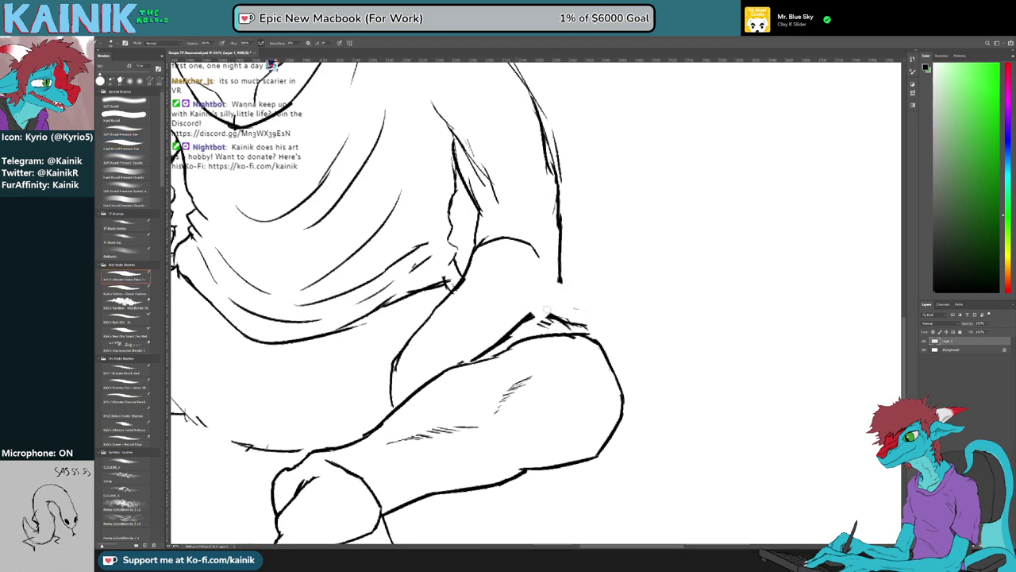
Thin the forearm's heavy lower edge and clean up where it meets the shin's upper line
{"action": "key", "text": "e"}
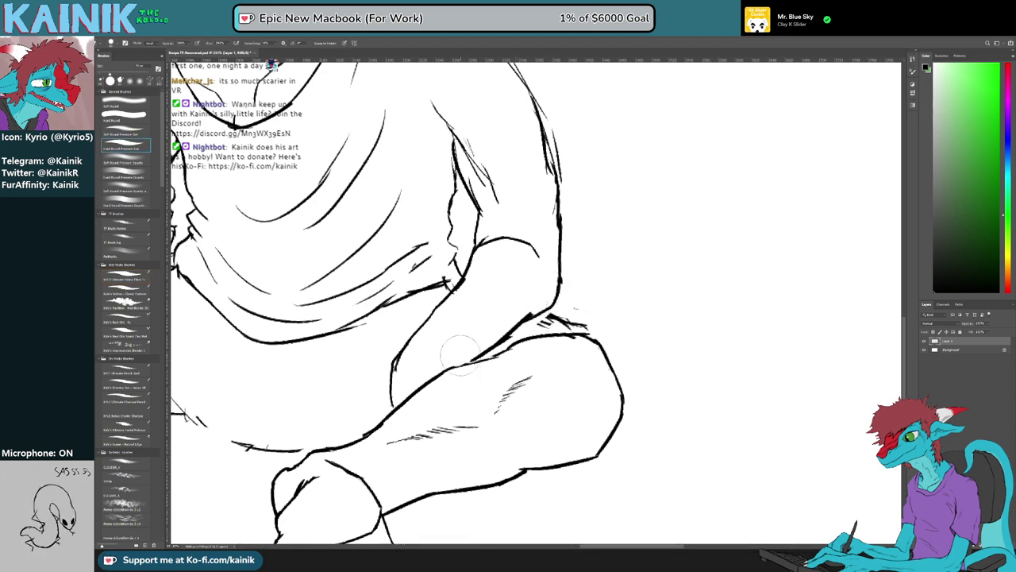
{"action": "left_click_drag", "start_coordinate": [459, 353], "coordinate": [524, 321]}
{"action": "key", "text": "b"}
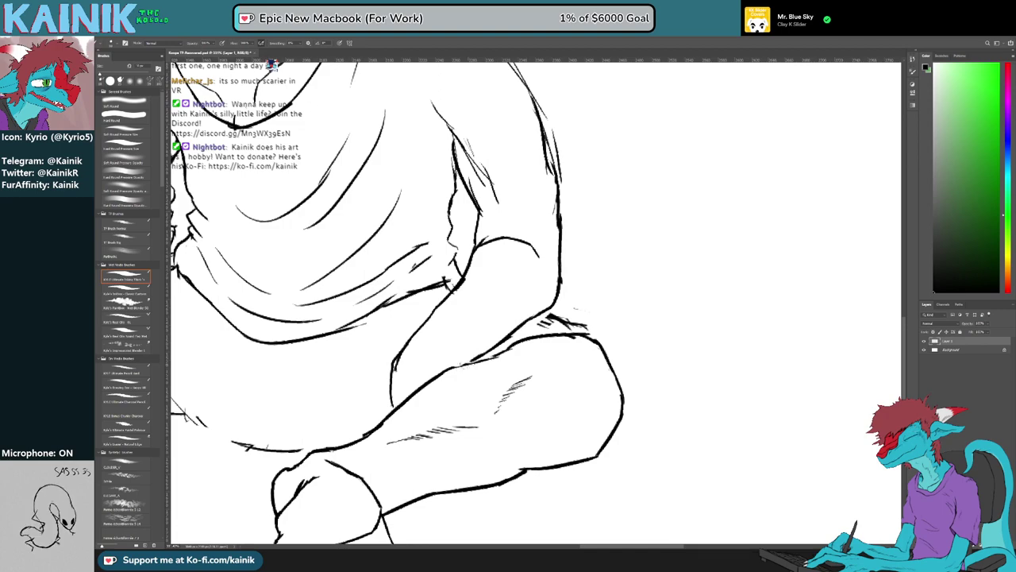
{"action": "left_click_drag", "start_coordinate": [452, 372], "coordinate": [527, 344]}
{"action": "key", "text": "r"}
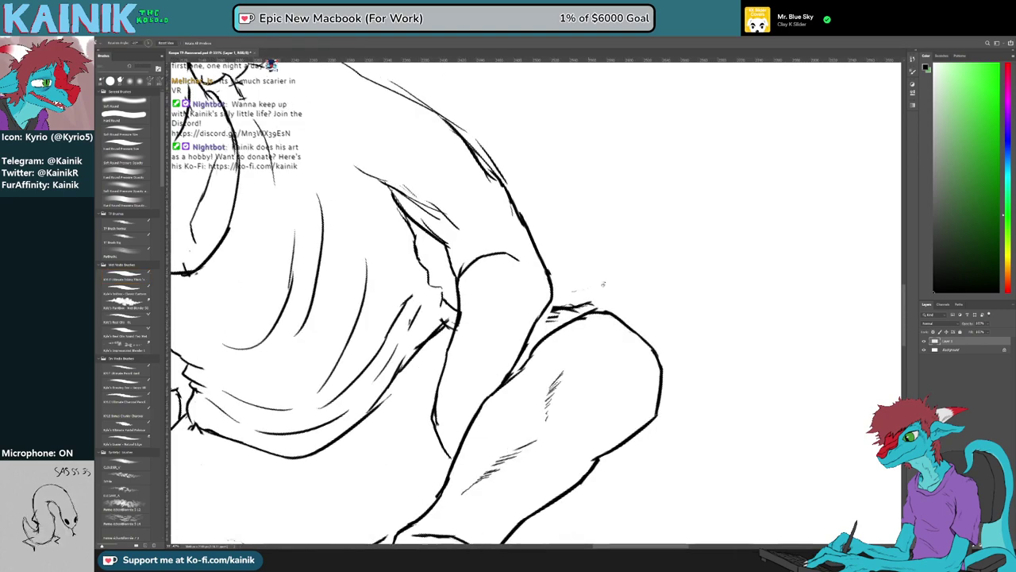
Draw a second outline around the outside of the folded knee, from the elbow to the knee's far edge
{"action": "mouse_move", "coordinate": [603, 283]}
{"action": "left_mouse_down"}
{"action": "mouse_move", "coordinate": [534, 294]}
{"action": "mouse_move", "coordinate": [520, 334]}
{"action": "mouse_move", "coordinate": [567, 456]}
{"action": "mouse_move", "coordinate": [580, 455]}
{"action": "left_mouse_up"}
{"action": "key", "text": "r"}
{"action": "key", "text": "b"}
{"action": "left_click_drag", "start_coordinate": [443, 435], "coordinate": [517, 427]}
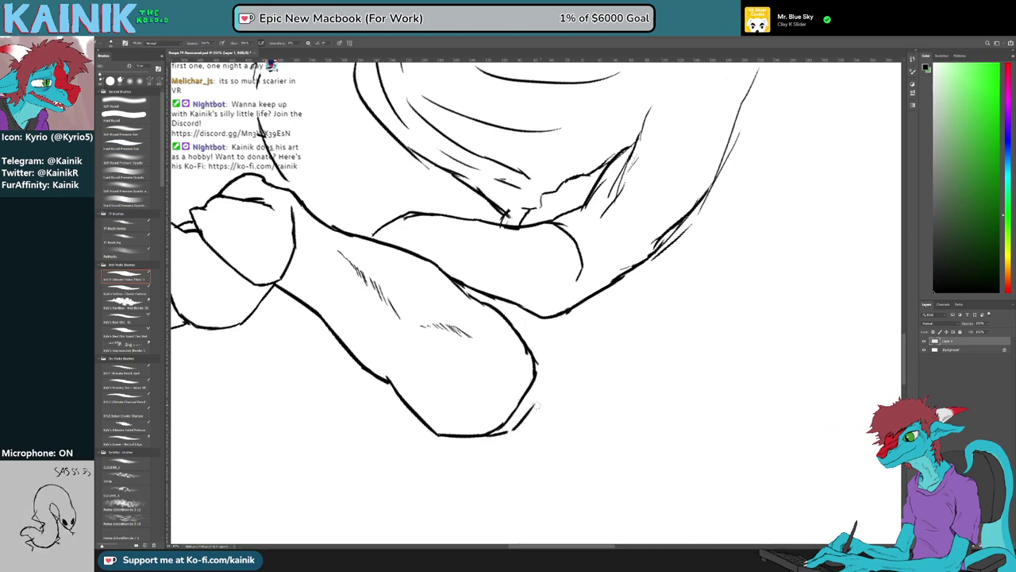
{"action": "left_click_drag", "start_coordinate": [550, 355], "coordinate": [630, 338]}
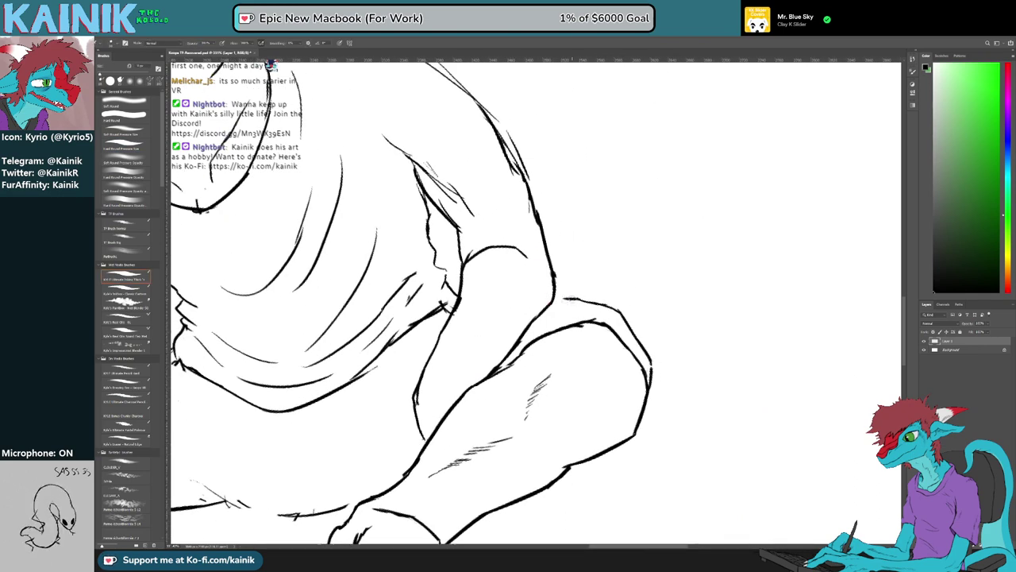
{"action": "key", "text": "r"}
{"action": "left_click_drag", "start_coordinate": [548, 358], "coordinate": [520, 371]}
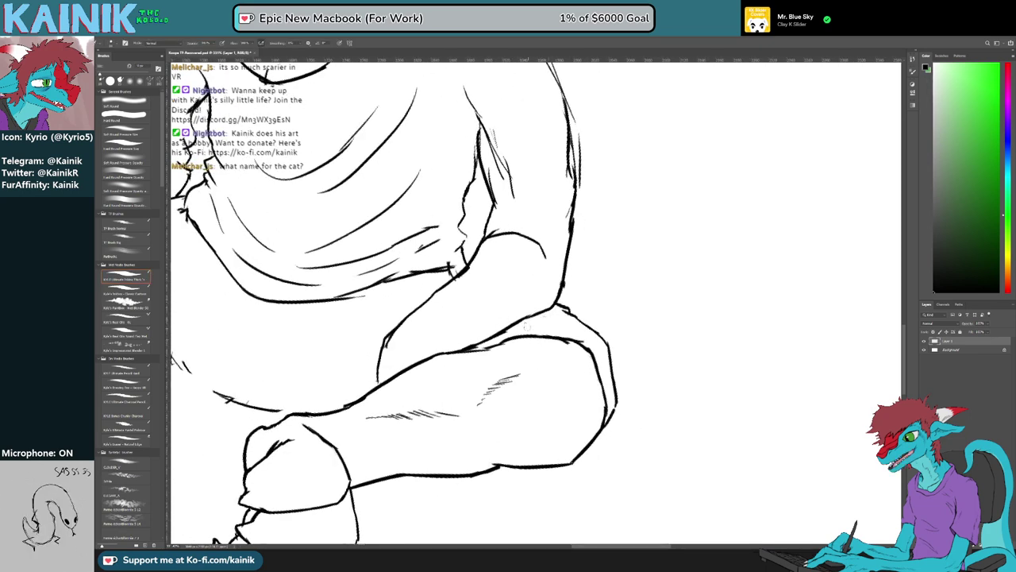
Join the outer thigh line to the elbow and darken it along the top of the knee
{"action": "key", "text": "space"}
{"action": "mouse_move", "coordinate": [524, 330]}
{"action": "left_mouse_down"}
{"action": "mouse_move", "coordinate": [591, 353]}
{"action": "mouse_move", "coordinate": [576, 320]}
{"action": "mouse_move", "coordinate": [520, 277]}
{"action": "left_mouse_up"}
{"action": "key", "text": "e"}
{"action": "key", "text": "r"}
{"action": "key", "text": "b"}
{"action": "key", "text": "space"}
{"action": "key", "text": "r"}
{"action": "left_click_drag", "start_coordinate": [465, 415], "coordinate": [512, 433]}
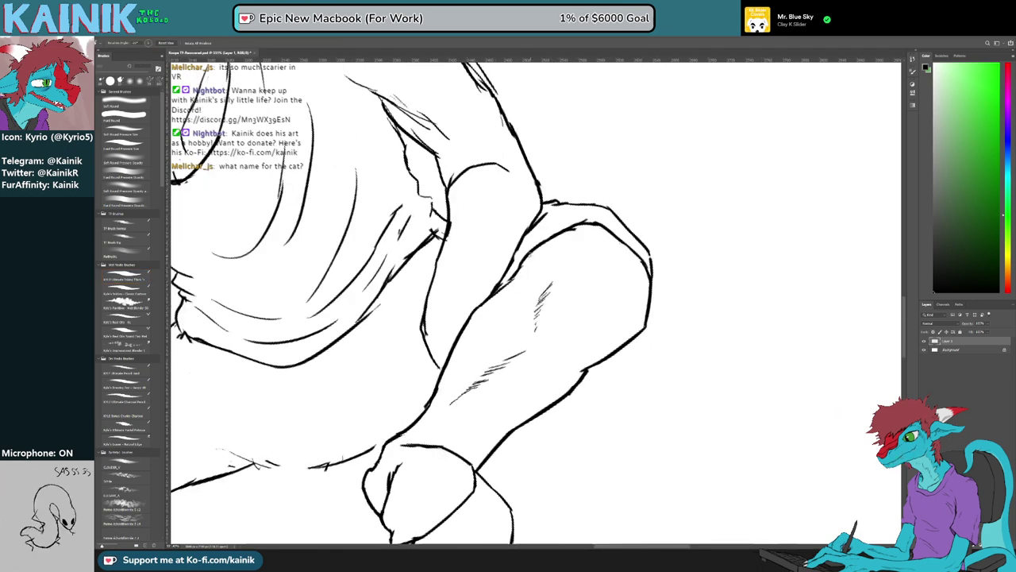
{"action": "key", "text": "b"}
{"action": "mouse_move", "coordinate": [515, 276]}
{"action": "left_mouse_down"}
{"action": "mouse_move", "coordinate": [465, 353]}
{"action": "mouse_move", "coordinate": [497, 393]}
{"action": "left_mouse_up"}
Clean up the gap between the knee's inner and outer outlines and smooth the inner curve
{"action": "key", "text": "space"}
{"action": "key", "text": "r"}
{"action": "key", "text": "e"}
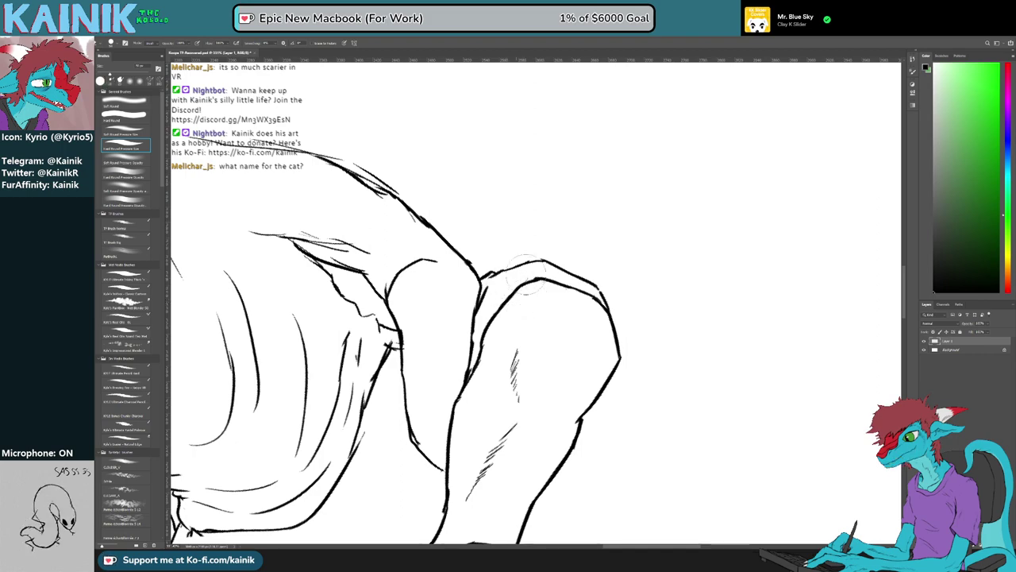
{"action": "left_click_drag", "start_coordinate": [527, 274], "coordinate": [597, 223]}
{"action": "key", "text": "r"}
{"action": "left_click_drag", "start_coordinate": [632, 282], "coordinate": [610, 403]}
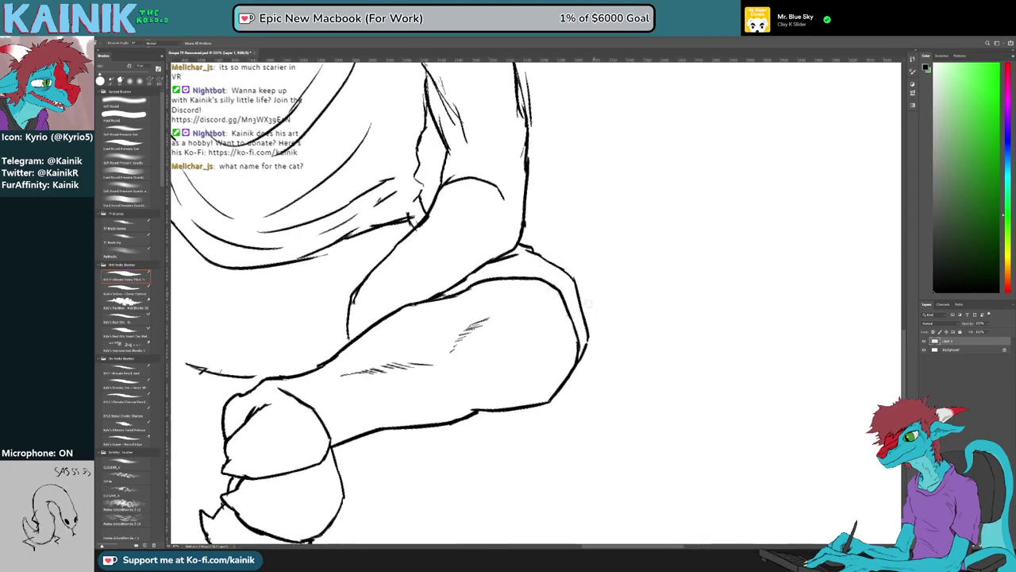
{"action": "mouse_move", "coordinate": [588, 303]}
{"action": "left_mouse_down"}
{"action": "mouse_move", "coordinate": [522, 177]}
{"action": "mouse_move", "coordinate": [487, 262]}
{"action": "mouse_move", "coordinate": [490, 309]}
{"action": "mouse_move", "coordinate": [471, 295]}
{"action": "mouse_move", "coordinate": [493, 279]}
{"action": "left_mouse_up"}
{"action": "key", "text": "b"}
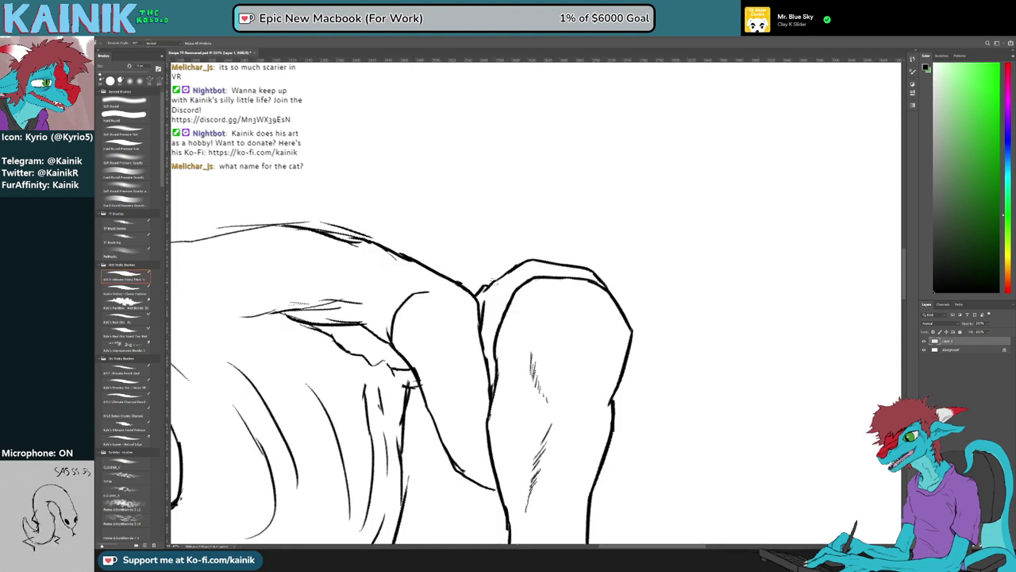
{"action": "left_click_drag", "start_coordinate": [657, 369], "coordinate": [617, 250]}
{"action": "key", "text": "r"}
{"action": "left_click_drag", "start_coordinate": [505, 289], "coordinate": [584, 288]}
{"action": "key", "text": "b"}
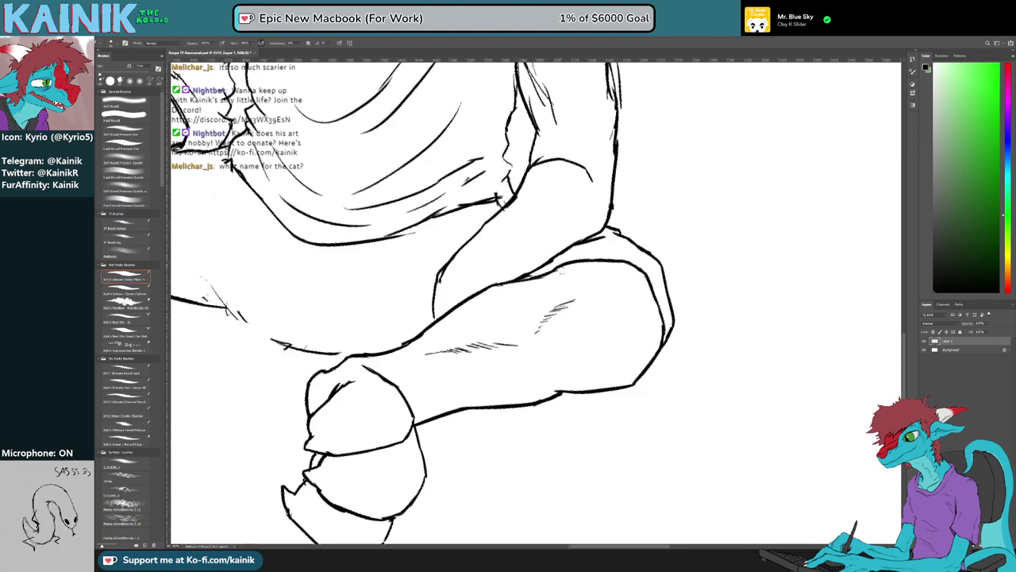
Erase the junction of forearm and sleeve, then redraw the forearm's upper edge curving over and down to the elbow
{"action": "left_click", "coordinate": [125, 148]}
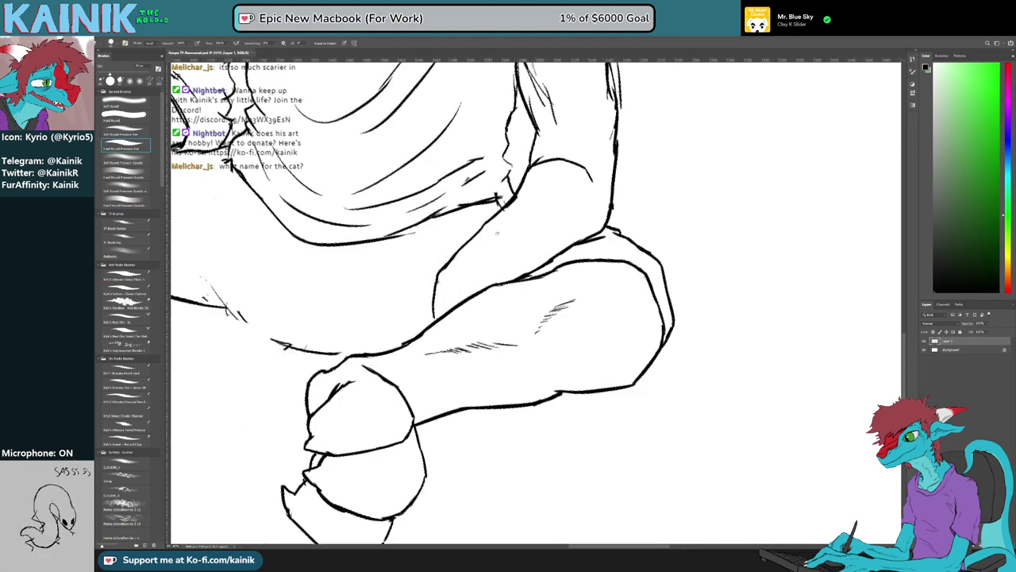
{"action": "left_click_drag", "start_coordinate": [497, 233], "coordinate": [461, 316]}
{"action": "mouse_move", "coordinate": [503, 261]}
{"action": "left_mouse_down"}
{"action": "mouse_move", "coordinate": [477, 304]}
{"action": "mouse_move", "coordinate": [472, 287]}
{"action": "left_mouse_up"}
{"action": "key", "text": "b"}
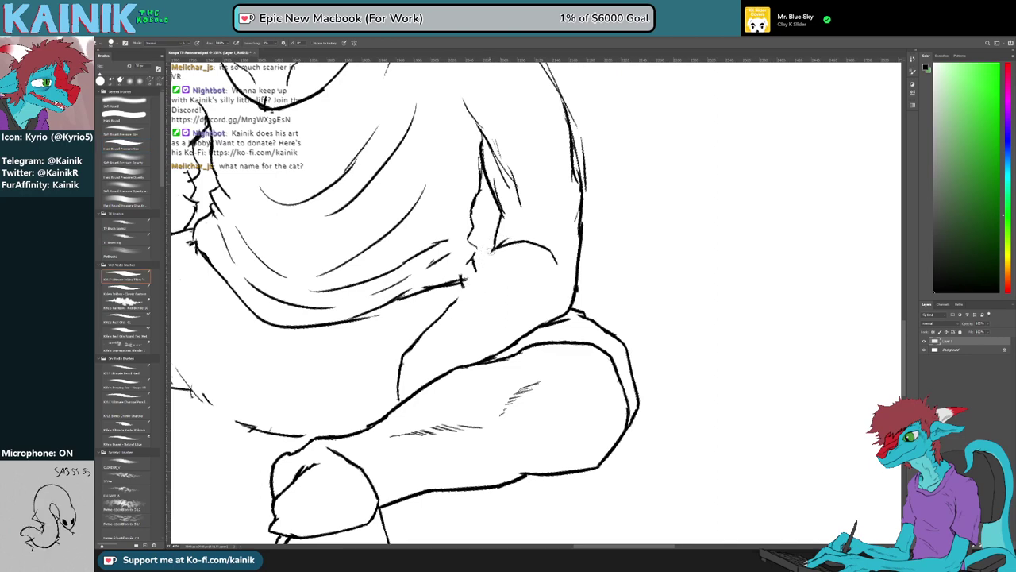
{"action": "mouse_move", "coordinate": [548, 240]}
{"action": "left_mouse_down"}
{"action": "mouse_move", "coordinate": [543, 273]}
{"action": "mouse_move", "coordinate": [566, 331]}
{"action": "left_mouse_up"}
{"action": "key", "text": "ctrl+z"}
{"action": "left_click_drag", "start_coordinate": [548, 288], "coordinate": [561, 333]}
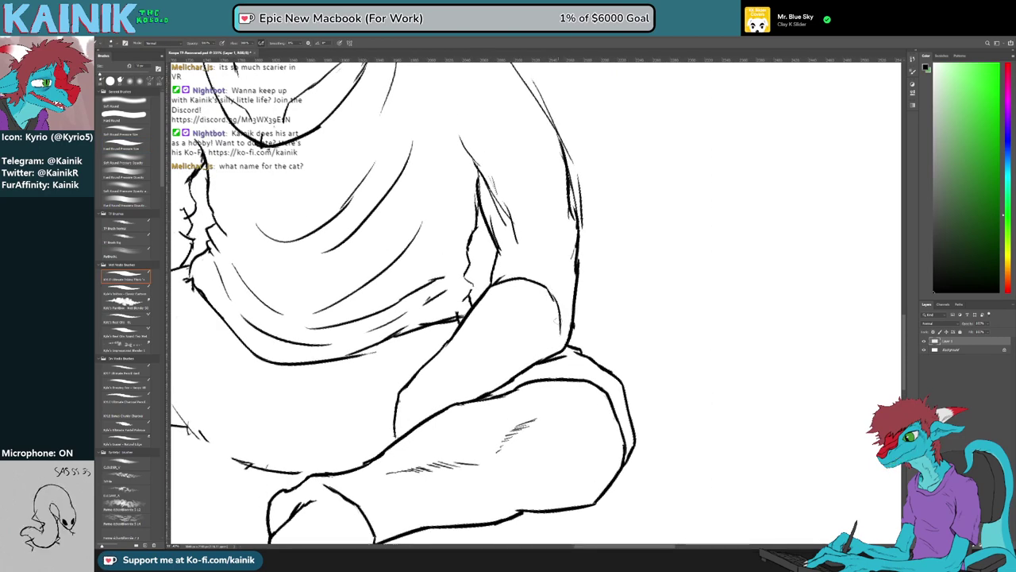
Erase the arm's outer line at the elbow and redraw it as a sleeve edge bulging around the forearm
{"action": "mouse_move", "coordinate": [549, 293]}
{"action": "left_mouse_down"}
{"action": "mouse_move", "coordinate": [568, 343]}
{"action": "mouse_move", "coordinate": [582, 339]}
{"action": "left_mouse_up"}
{"action": "key", "text": "e"}
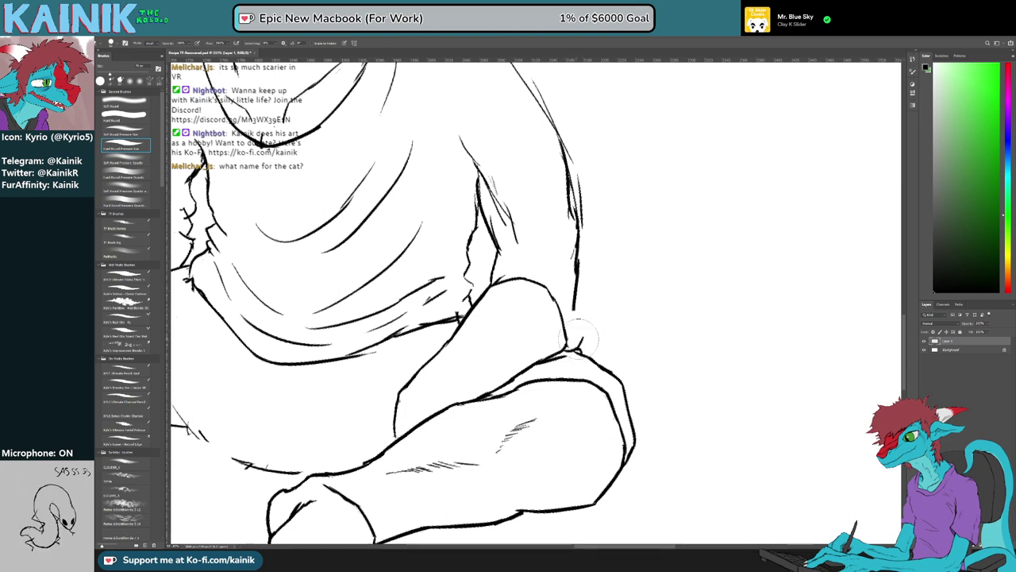
{"action": "key", "text": "b"}
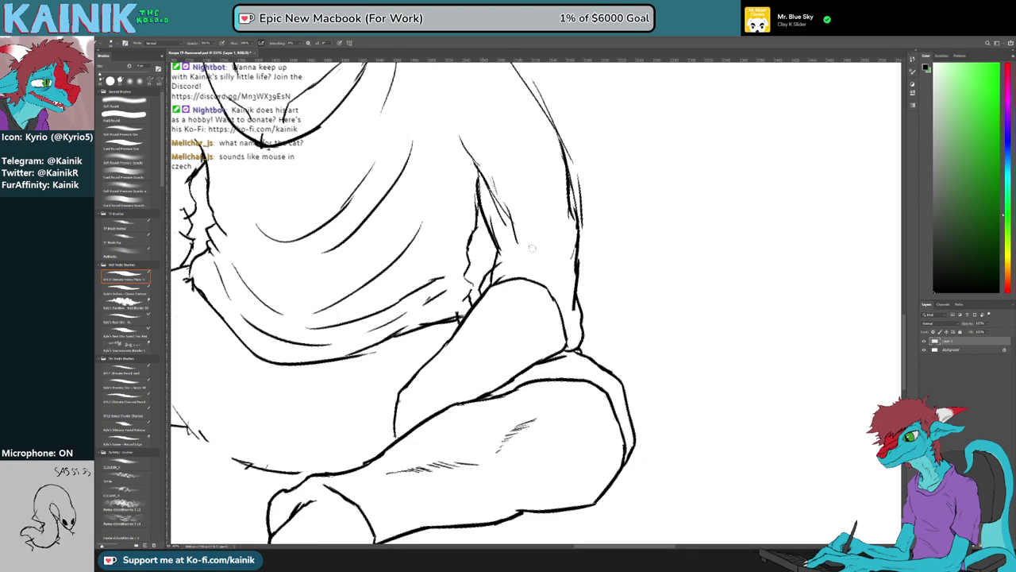
Connect the inner sleeve line to the top of the forearm with a short hem stroke and tidy the joint
{"action": "key", "text": "e"}
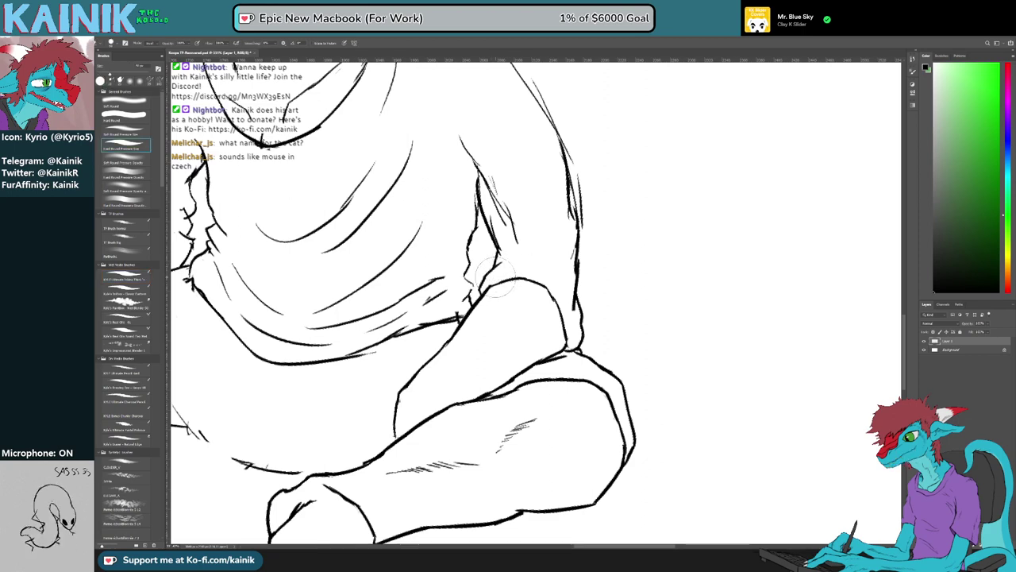
{"action": "key", "text": "r"}
{"action": "mouse_move", "coordinate": [556, 314]}
{"action": "left_mouse_down"}
{"action": "mouse_move", "coordinate": [512, 159]}
{"action": "mouse_move", "coordinate": [430, 202]}
{"action": "left_mouse_up"}
{"action": "key", "text": "b"}
{"action": "key", "text": "r"}
{"action": "left_click_drag", "start_coordinate": [605, 327], "coordinate": [493, 362]}
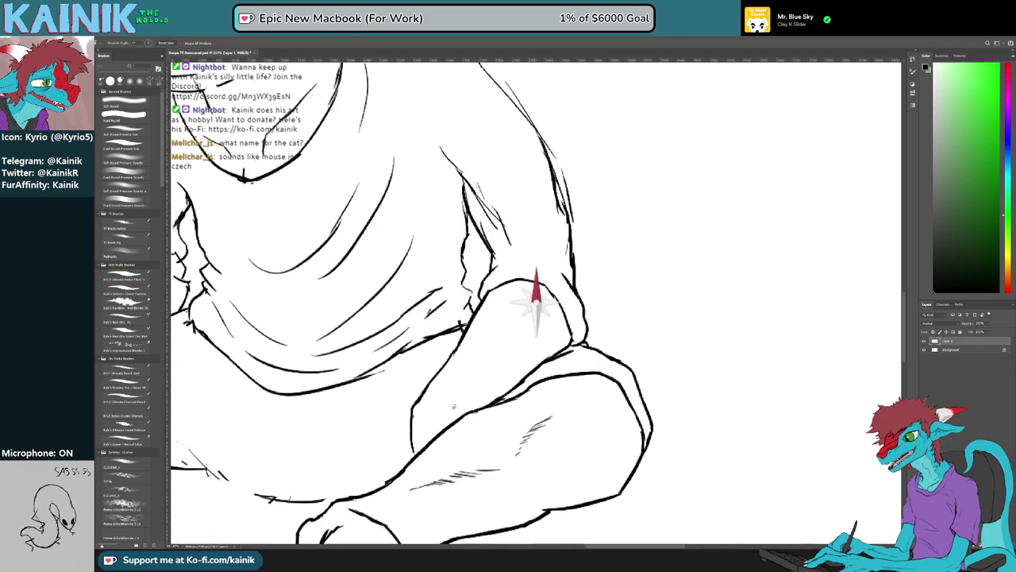
Erase the loose fold strokes inside the upper arm and redraw the sleeve's inner edge at the armpit
{"action": "key", "text": "e"}
{"action": "mouse_move", "coordinate": [503, 238]}
{"action": "left_mouse_down"}
{"action": "mouse_move", "coordinate": [479, 196]}
{"action": "mouse_move", "coordinate": [510, 297]}
{"action": "mouse_move", "coordinate": [513, 285]}
{"action": "mouse_move", "coordinate": [466, 233]}
{"action": "left_mouse_up"}
{"action": "key", "text": "space"}
{"action": "key", "text": "r"}
{"action": "mouse_move", "coordinate": [678, 302]}
{"action": "left_mouse_down"}
{"action": "mouse_move", "coordinate": [674, 263]}
{"action": "mouse_move", "coordinate": [553, 162]}
{"action": "left_mouse_up"}
{"action": "key", "text": "b"}
{"action": "left_click_drag", "start_coordinate": [518, 358], "coordinate": [486, 379]}
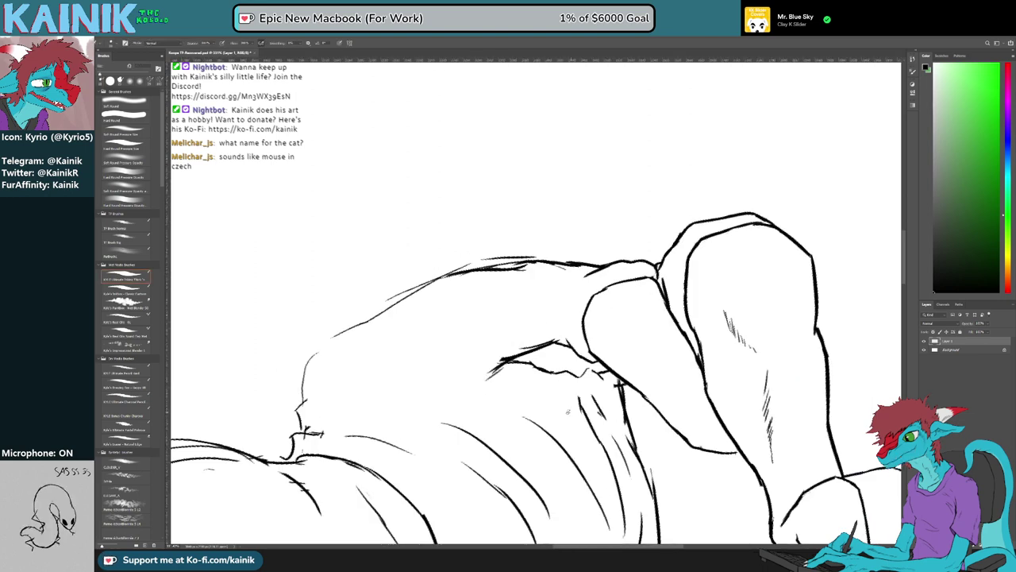
Erase the doubled outer sleeve line above the elbow and redraw it with small fabric folds
{"action": "key", "text": "r"}
{"action": "left_click_drag", "start_coordinate": [548, 183], "coordinate": [641, 359]}
{"action": "key", "text": "e"}
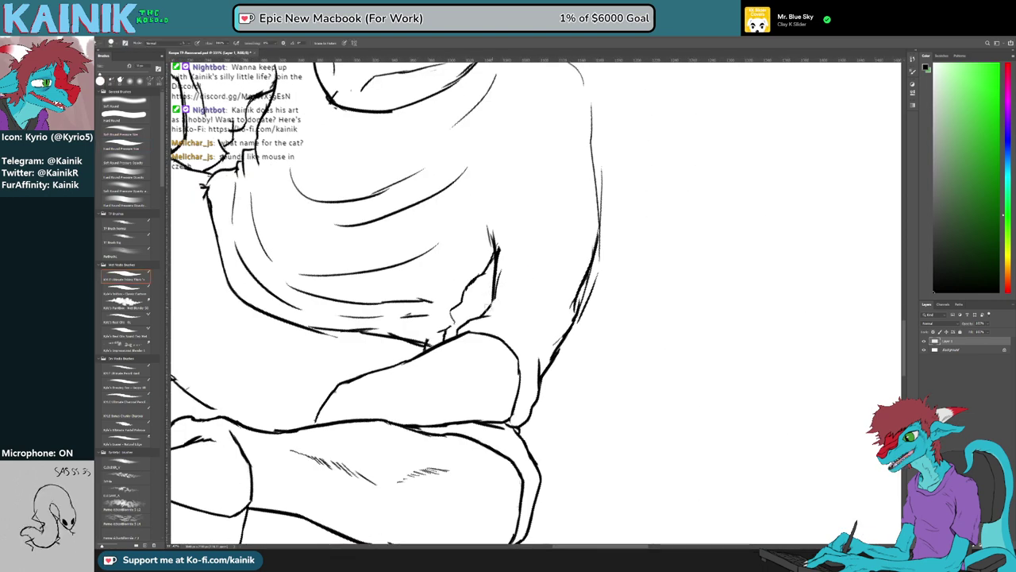
{"action": "mouse_move", "coordinate": [499, 303]}
{"action": "left_mouse_down"}
{"action": "mouse_move", "coordinate": [525, 347]}
{"action": "mouse_move", "coordinate": [522, 374]}
{"action": "mouse_move", "coordinate": [506, 375]}
{"action": "mouse_move", "coordinate": [565, 298]}
{"action": "mouse_move", "coordinate": [572, 350]}
{"action": "left_mouse_up"}
{"action": "key", "text": "e"}
{"action": "key", "text": "b"}
{"action": "key", "text": "e"}
{"action": "key", "text": "b"}
{"action": "left_click_drag", "start_coordinate": [574, 297], "coordinate": [568, 339]}
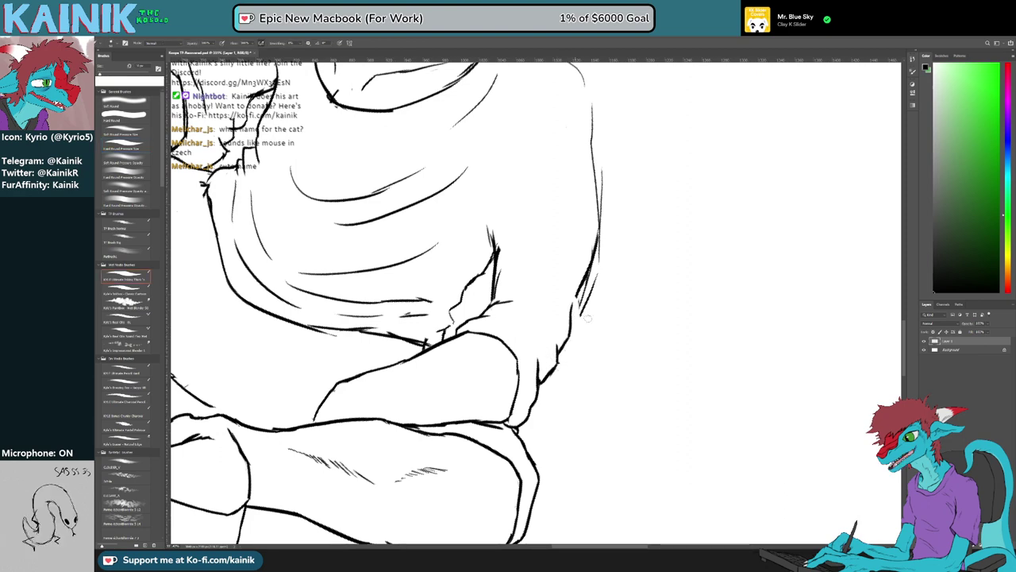
Erase the sketchy middle part of the upper arm's outer line and bridge it with one heavy stroke
{"action": "key", "text": "r"}
{"action": "mouse_move", "coordinate": [645, 292]}
{"action": "left_mouse_down"}
{"action": "mouse_move", "coordinate": [639, 254]}
{"action": "mouse_move", "coordinate": [577, 344]}
{"action": "mouse_move", "coordinate": [584, 349]}
{"action": "left_mouse_up"}
{"action": "key", "text": "e"}
{"action": "key", "text": "r"}
{"action": "left_click_drag", "start_coordinate": [605, 305], "coordinate": [411, 230]}
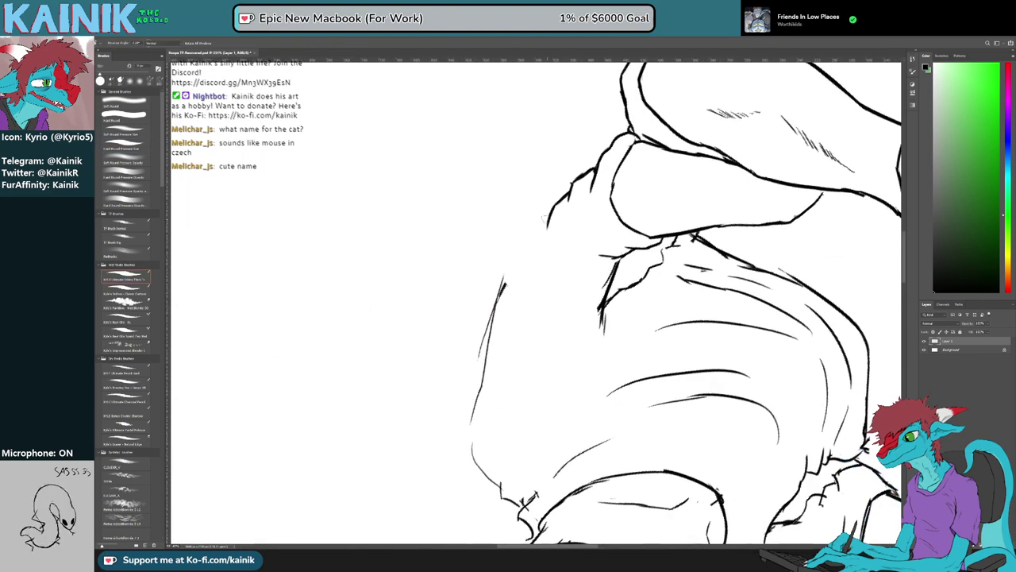
{"action": "key", "text": "b"}
{"action": "left_click_drag", "start_coordinate": [548, 220], "coordinate": [506, 289]}
{"action": "key", "text": "ctrl+z"}
{"action": "left_click_drag", "start_coordinate": [549, 220], "coordinate": [483, 308]}
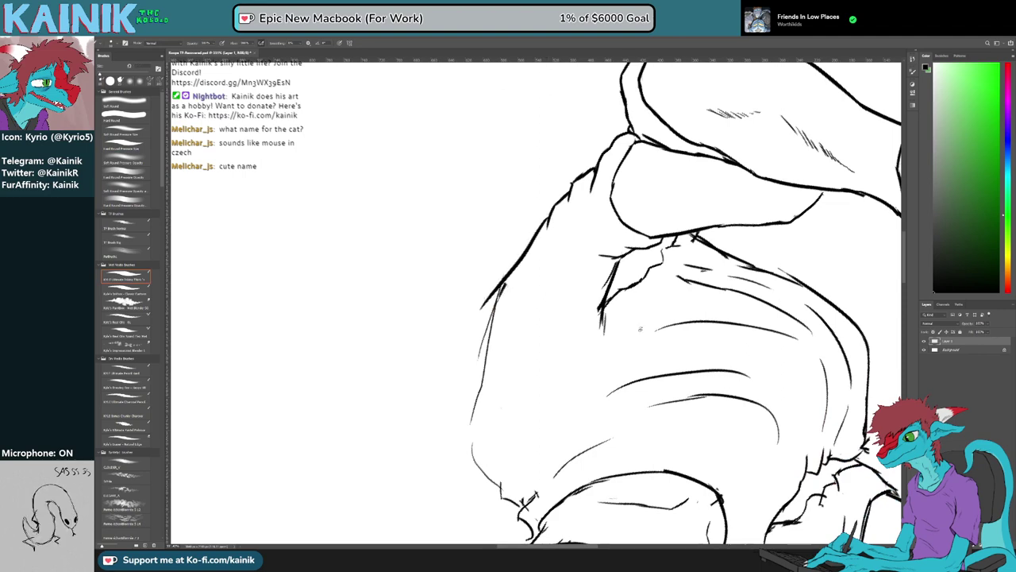
Remove the thin leftover sketch line on the upper arm and extend the heavy sleeve outline up toward the shoulder
{"action": "key", "text": "r"}
{"action": "left_click_drag", "start_coordinate": [641, 329], "coordinate": [600, 390]}
{"action": "key", "text": "e"}
{"action": "mouse_move", "coordinate": [516, 284]}
{"action": "left_mouse_down"}
{"action": "mouse_move", "coordinate": [454, 323]}
{"action": "mouse_move", "coordinate": [452, 383]}
{"action": "left_mouse_up"}
{"action": "key", "text": "b"}
{"action": "key", "text": "r"}
{"action": "left_click_drag", "start_coordinate": [445, 340], "coordinate": [420, 403]}
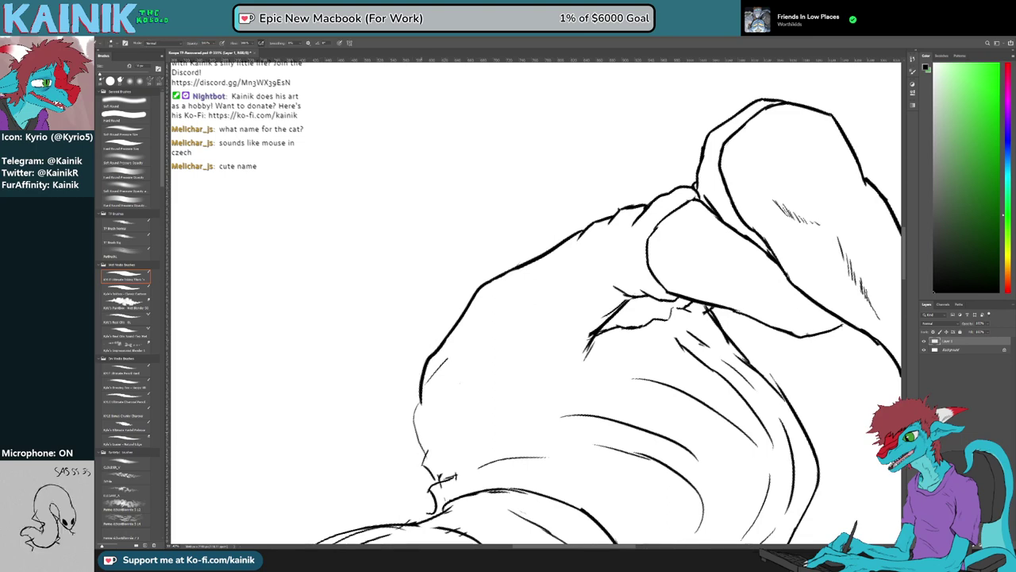
Ink the shoulder line as a clean heavy contour running up to the fold beside the neck
{"action": "key", "text": "r"}
{"action": "mouse_move", "coordinate": [425, 362]}
{"action": "left_mouse_down"}
{"action": "mouse_move", "coordinate": [425, 263]}
{"action": "mouse_move", "coordinate": [527, 180]}
{"action": "mouse_move", "coordinate": [546, 271]}
{"action": "mouse_move", "coordinate": [520, 291]}
{"action": "mouse_move", "coordinate": [501, 263]}
{"action": "mouse_move", "coordinate": [442, 313]}
{"action": "mouse_move", "coordinate": [470, 314]}
{"action": "mouse_move", "coordinate": [495, 276]}
{"action": "mouse_move", "coordinate": [487, 242]}
{"action": "mouse_move", "coordinate": [492, 260]}
{"action": "mouse_move", "coordinate": [437, 307]}
{"action": "mouse_move", "coordinate": [454, 295]}
{"action": "left_mouse_up"}
{"action": "key", "text": "e"}
{"action": "key", "text": "r"}
{"action": "key", "text": "e"}
{"action": "key", "text": "b"}
{"action": "key", "text": "e"}
{"action": "key", "text": "r"}
{"action": "key", "text": "b"}
{"action": "key", "text": "r"}
{"action": "key", "text": "e"}
{"action": "key", "text": "b"}
{"action": "key", "text": "e"}
{"action": "key", "text": "b"}
{"action": "key", "text": "r"}
{"action": "left_click_drag", "start_coordinate": [590, 322], "coordinate": [536, 383]}
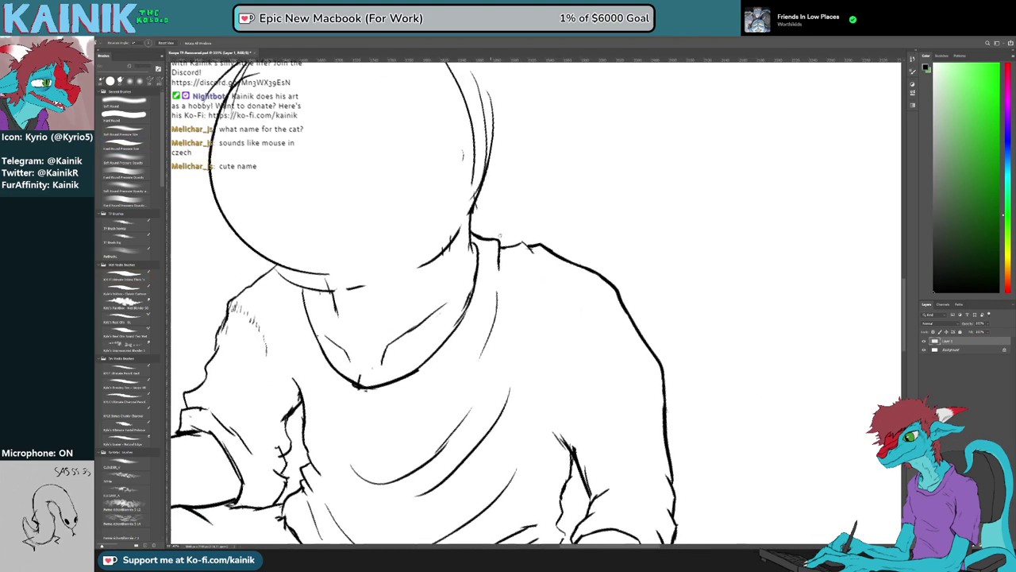
Erase the doubled neckline edge beneath the heavily inked shoulder and redraw it as one bold collar curve
{"action": "key", "text": "space"}
{"action": "left_click_drag", "start_coordinate": [500, 235], "coordinate": [548, 216]}
{"action": "key", "text": "e"}
{"action": "mouse_move", "coordinate": [507, 272]}
{"action": "left_mouse_down"}
{"action": "mouse_move", "coordinate": [511, 286]}
{"action": "mouse_move", "coordinate": [492, 301]}
{"action": "left_mouse_up"}
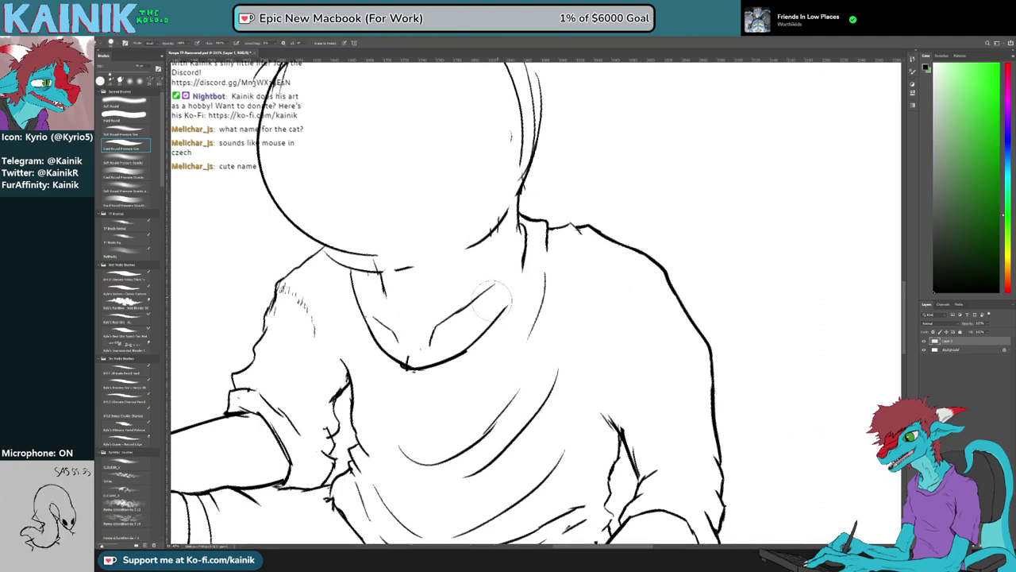
{"action": "key", "text": "b"}
{"action": "left_click_drag", "start_coordinate": [524, 253], "coordinate": [506, 310]}
{"action": "left_click_drag", "start_coordinate": [521, 277], "coordinate": [480, 337]}
{"action": "key", "text": "r"}
{"action": "mouse_move", "coordinate": [464, 411]}
{"action": "left_mouse_down"}
{"action": "mouse_move", "coordinate": [613, 415]}
{"action": "mouse_move", "coordinate": [674, 315]}
{"action": "left_mouse_up"}
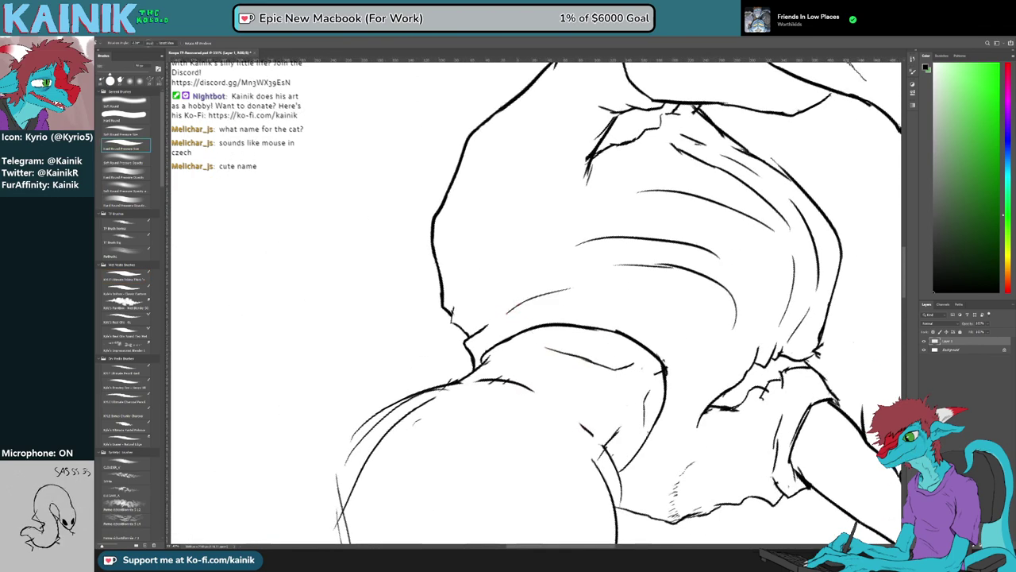
Erase the doubled lines beneath the chin where the head meets the neck and the far shoulder
{"action": "key", "text": "b"}
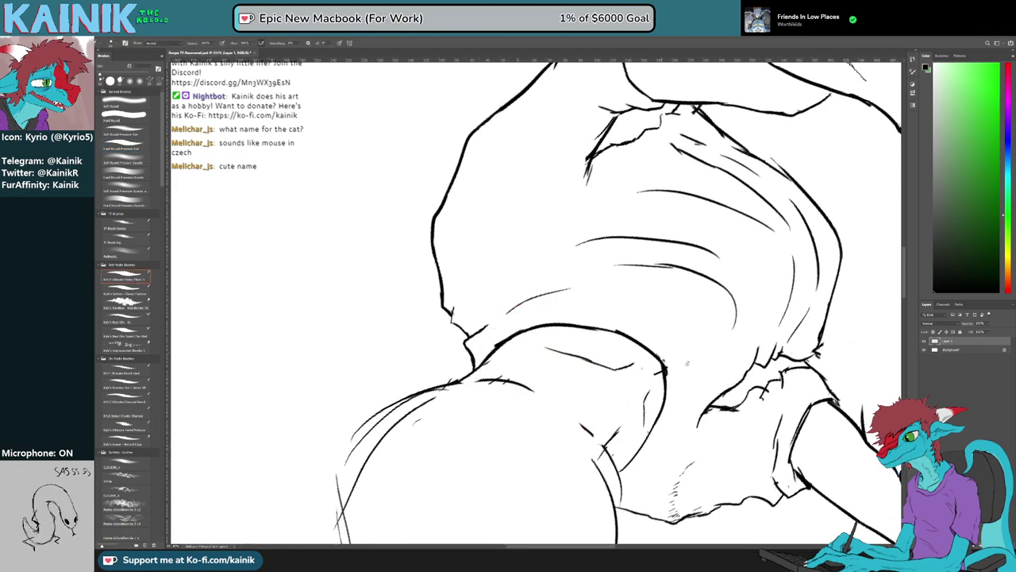
{"action": "key", "text": "r"}
{"action": "key", "text": "Escape"}
{"action": "key", "text": "e"}
{"action": "mouse_move", "coordinate": [508, 236]}
{"action": "left_mouse_down"}
{"action": "mouse_move", "coordinate": [510, 251]}
{"action": "mouse_move", "coordinate": [548, 267]}
{"action": "left_mouse_up"}
{"action": "key", "text": "b"}
{"action": "key", "text": "e"}
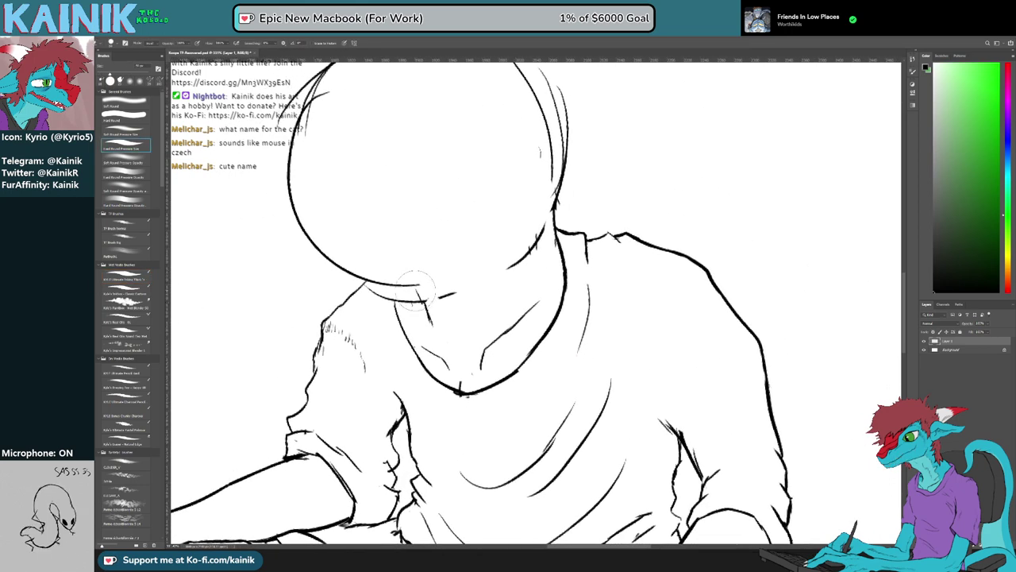
{"action": "left_click_drag", "start_coordinate": [382, 292], "coordinate": [473, 279]}
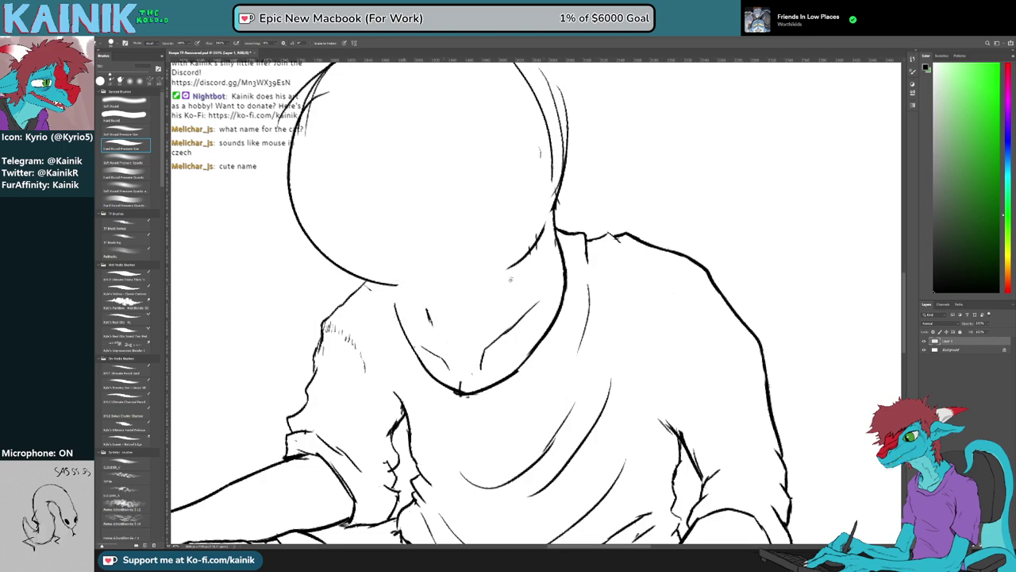
Redraw the lower curve of the head circle as a heavy chin line above the collar
{"action": "key", "text": "r"}
{"action": "mouse_move", "coordinate": [644, 327]}
{"action": "left_mouse_down"}
{"action": "mouse_move", "coordinate": [532, 439]}
{"action": "mouse_move", "coordinate": [496, 433]}
{"action": "left_mouse_up"}
{"action": "left_click_drag", "start_coordinate": [540, 254], "coordinate": [489, 330]}
{"action": "key", "text": "b"}
{"action": "mouse_move", "coordinate": [505, 210]}
{"action": "left_mouse_down"}
{"action": "mouse_move", "coordinate": [504, 329]}
{"action": "mouse_move", "coordinate": [534, 374]}
{"action": "mouse_move", "coordinate": [612, 320]}
{"action": "mouse_move", "coordinate": [596, 307]}
{"action": "mouse_move", "coordinate": [524, 302]}
{"action": "mouse_move", "coordinate": [505, 372]}
{"action": "left_mouse_up"}
{"action": "key", "text": "r"}
{"action": "key", "text": "e"}
{"action": "key", "text": "r"}
{"action": "key", "text": "r"}
{"action": "mouse_move", "coordinate": [541, 259]}
{"action": "left_mouse_down"}
{"action": "mouse_move", "coordinate": [489, 310]}
{"action": "mouse_move", "coordinate": [498, 272]}
{"action": "left_mouse_up"}
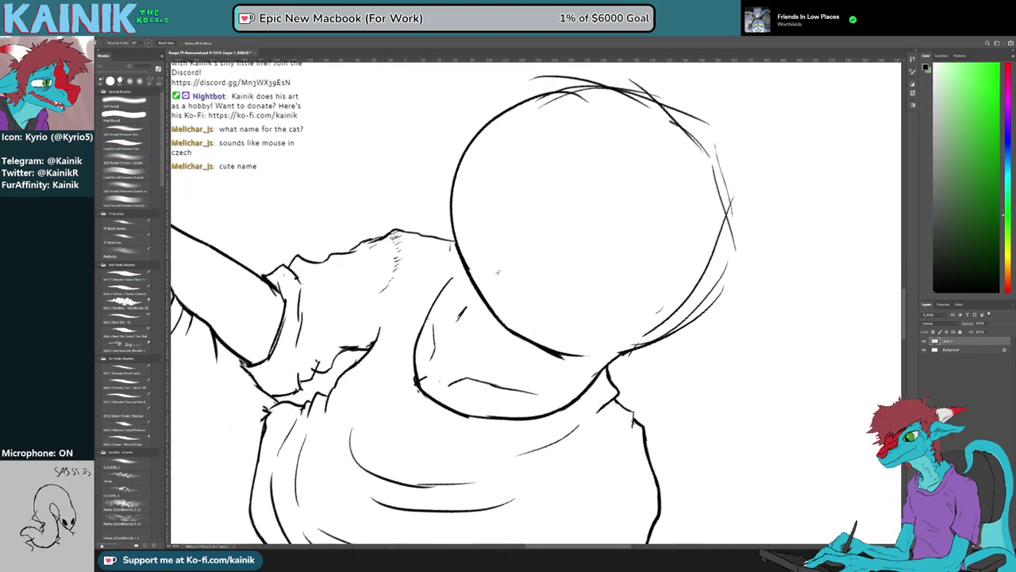
Clean up the line between the head and the collar and thicken the short neck stroke
{"action": "key", "text": "r"}
{"action": "mouse_move", "coordinate": [470, 216]}
{"action": "left_mouse_down"}
{"action": "mouse_move", "coordinate": [477, 286]}
{"action": "mouse_move", "coordinate": [450, 354]}
{"action": "mouse_move", "coordinate": [434, 313]}
{"action": "left_mouse_up"}
{"action": "key", "text": "r"}
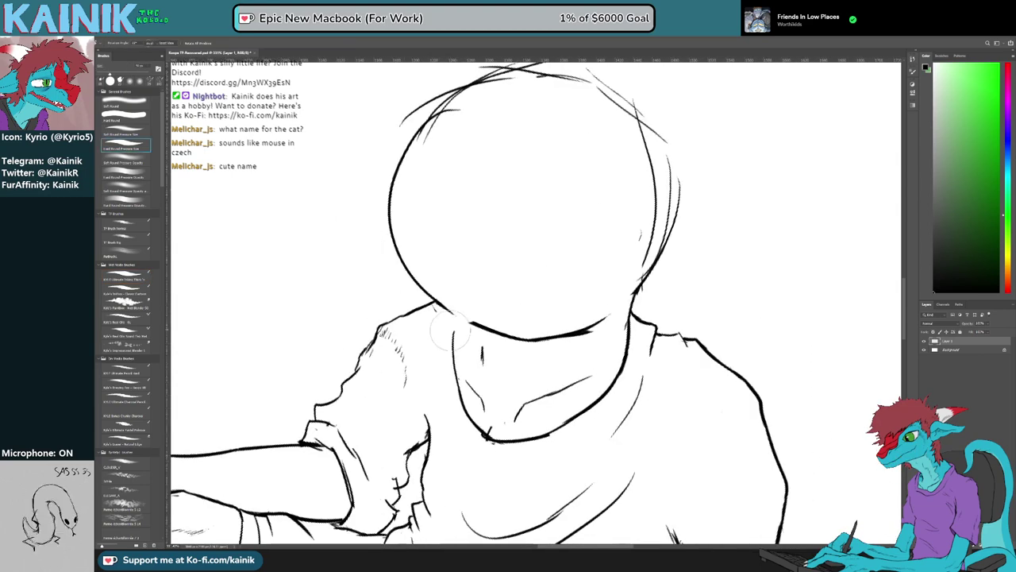
{"action": "key", "text": "e"}
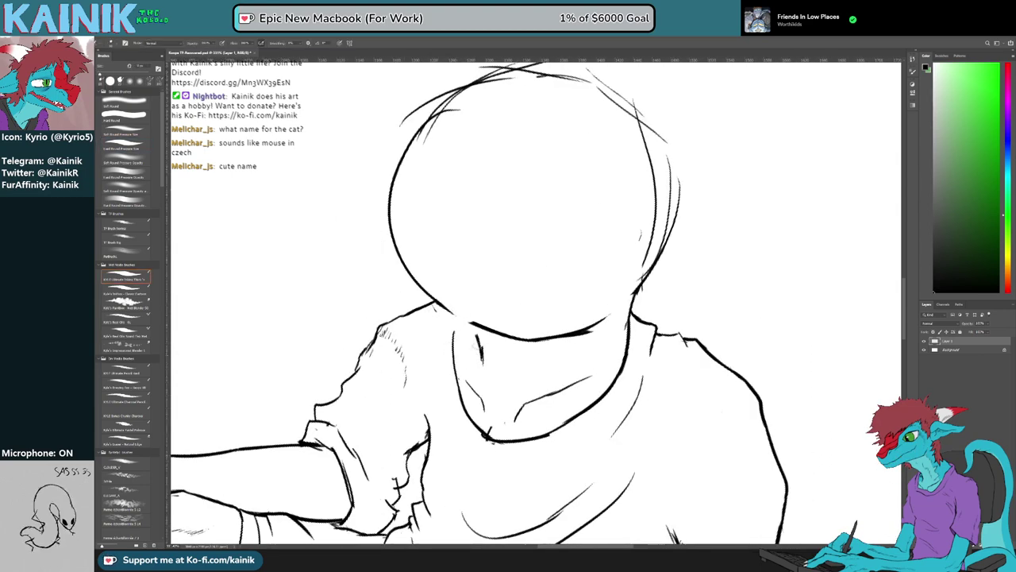
Draw the muzzle's rounded front curve outside the head circle and a bold bridge line running back across the head
{"action": "scroll", "coordinate": [540, 295], "scroll_direction": "down", "scroll_amount": 6}
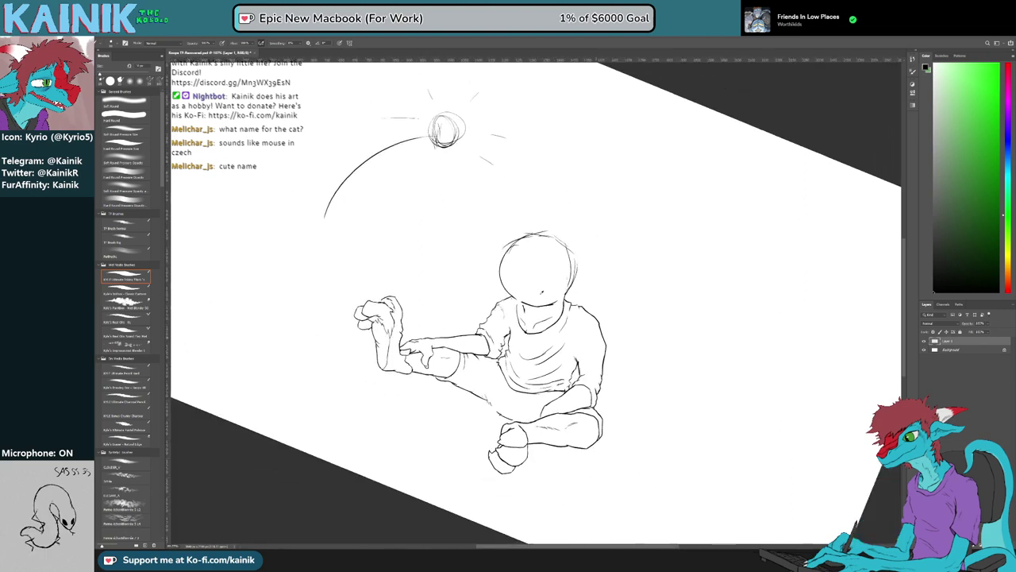
{"action": "key", "text": "r"}
{"action": "left_click_drag", "start_coordinate": [627, 366], "coordinate": [657, 334]}
{"action": "scroll", "coordinate": [517, 268], "scroll_direction": "up", "scroll_amount": 6}
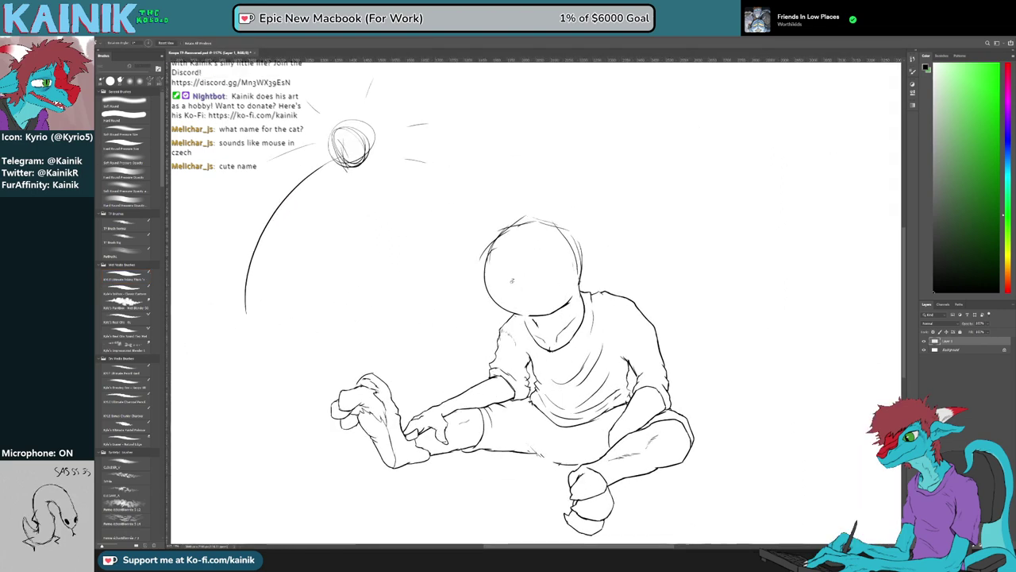
{"action": "key", "text": "b"}
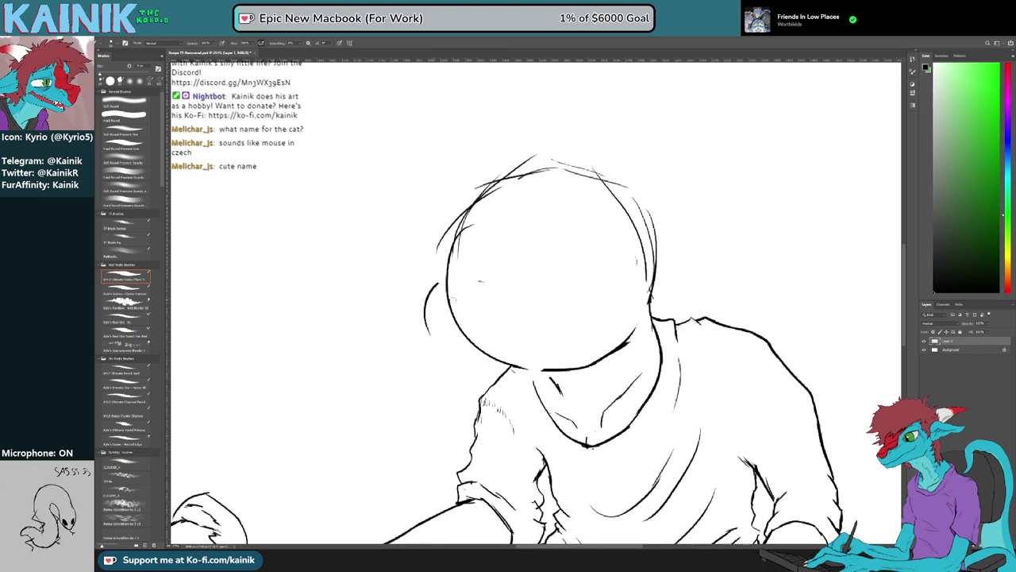
{"action": "left_click_drag", "start_coordinate": [437, 283], "coordinate": [524, 283]}
{"action": "key", "text": "ctrl+z"}
{"action": "key", "text": "e"}
{"action": "key", "text": "b"}
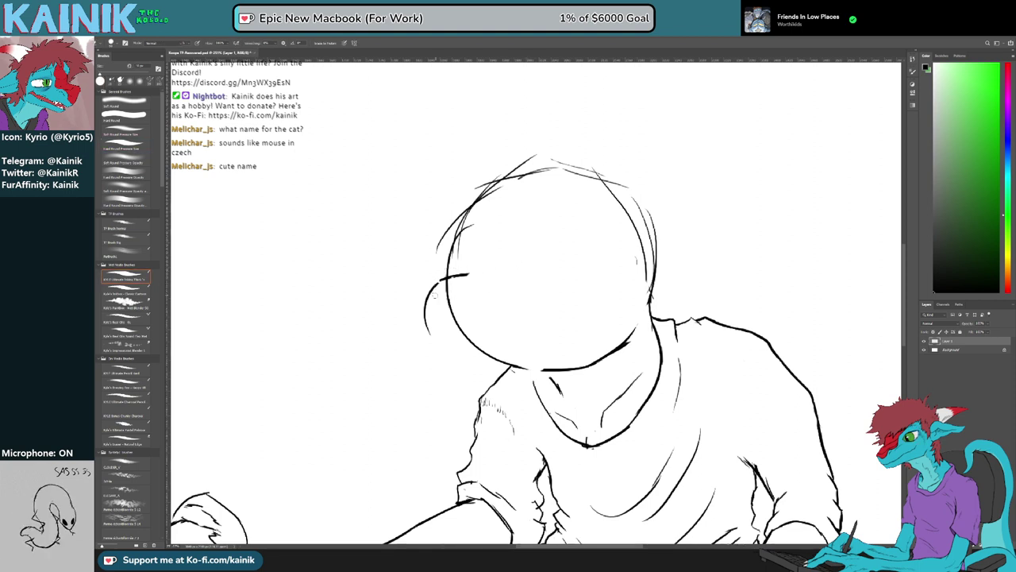
{"action": "left_click_drag", "start_coordinate": [449, 276], "coordinate": [535, 272]}
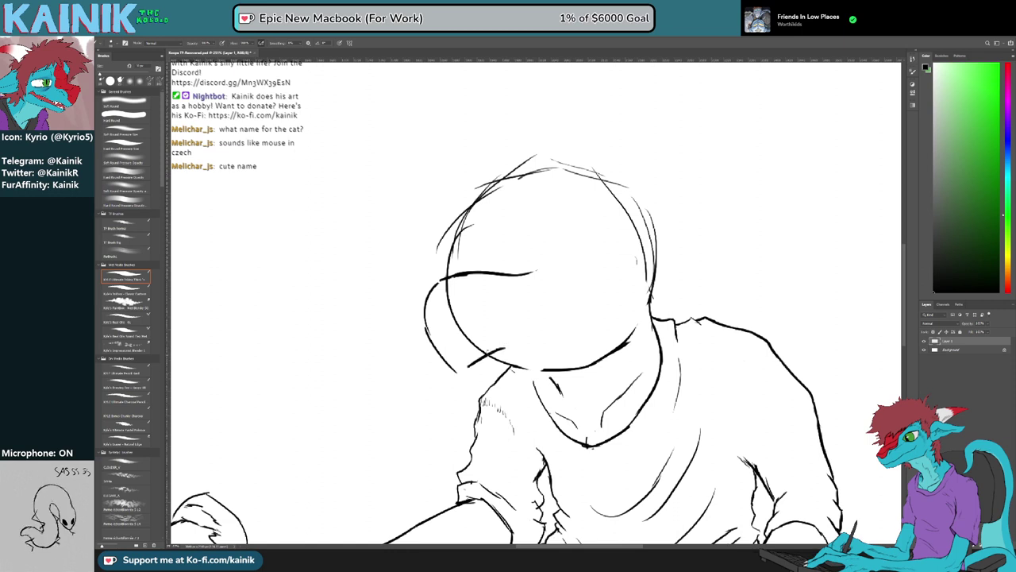
Extend the muzzle's mouth line back toward the chin and erase the head circle's arc around it
{"action": "left_click_drag", "start_coordinate": [522, 353], "coordinate": [540, 365]}
{"action": "key", "text": "e"}
{"action": "mouse_move", "coordinate": [472, 365]}
{"action": "left_mouse_down"}
{"action": "mouse_move", "coordinate": [500, 351]}
{"action": "mouse_move", "coordinate": [530, 358]}
{"action": "mouse_move", "coordinate": [522, 380]}
{"action": "left_mouse_up"}
{"action": "key", "text": "b"}
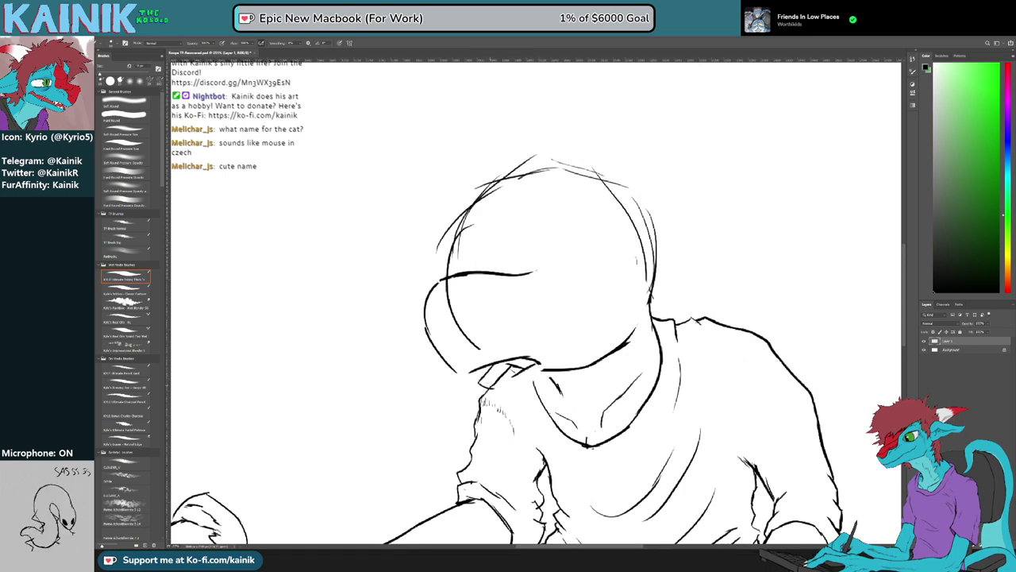
Draw a slim lower jaw beneath the mouth line and join it to the heavy chin line
{"action": "key", "text": "r"}
{"action": "mouse_move", "coordinate": [576, 372]}
{"action": "left_mouse_down"}
{"action": "mouse_move", "coordinate": [488, 366]}
{"action": "mouse_move", "coordinate": [472, 349]}
{"action": "mouse_move", "coordinate": [503, 399]}
{"action": "left_mouse_up"}
{"action": "key", "text": "e"}
{"action": "key", "text": "b"}
{"action": "key", "text": "r"}
{"action": "mouse_move", "coordinate": [514, 394]}
{"action": "left_mouse_down"}
{"action": "mouse_move", "coordinate": [555, 392]}
{"action": "mouse_move", "coordinate": [607, 358]}
{"action": "mouse_move", "coordinate": [579, 381]}
{"action": "mouse_move", "coordinate": [465, 367]}
{"action": "mouse_move", "coordinate": [512, 325]}
{"action": "left_mouse_up"}
{"action": "key", "text": "r"}
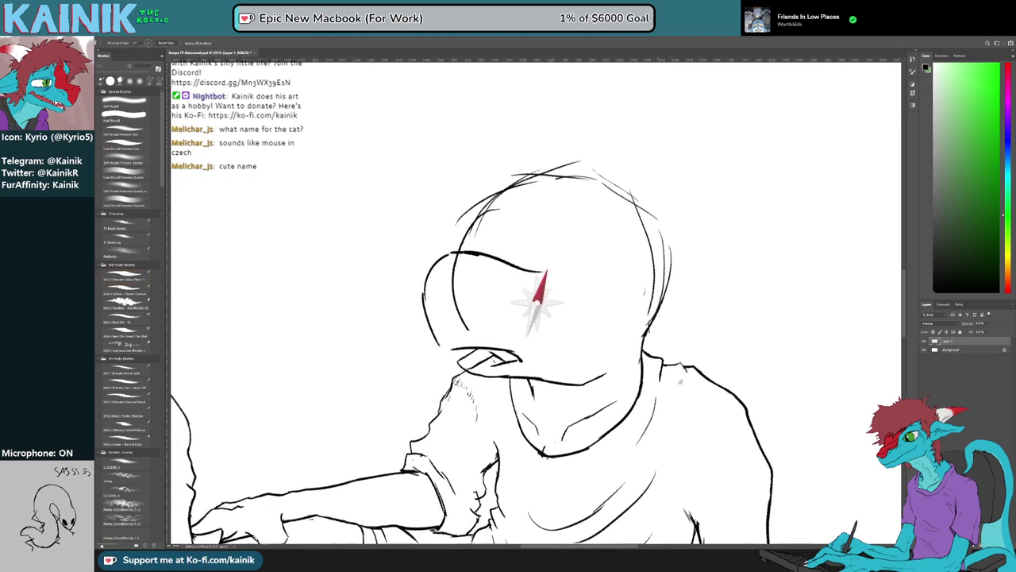
Erase the head circle's arc inside the muzzle and the stray shoulder lines crossing the open mouth
{"action": "left_click_drag", "start_coordinate": [681, 382], "coordinate": [684, 374]}
{"action": "key", "text": "e"}
{"action": "left_click_drag", "start_coordinate": [464, 327], "coordinate": [451, 275]}
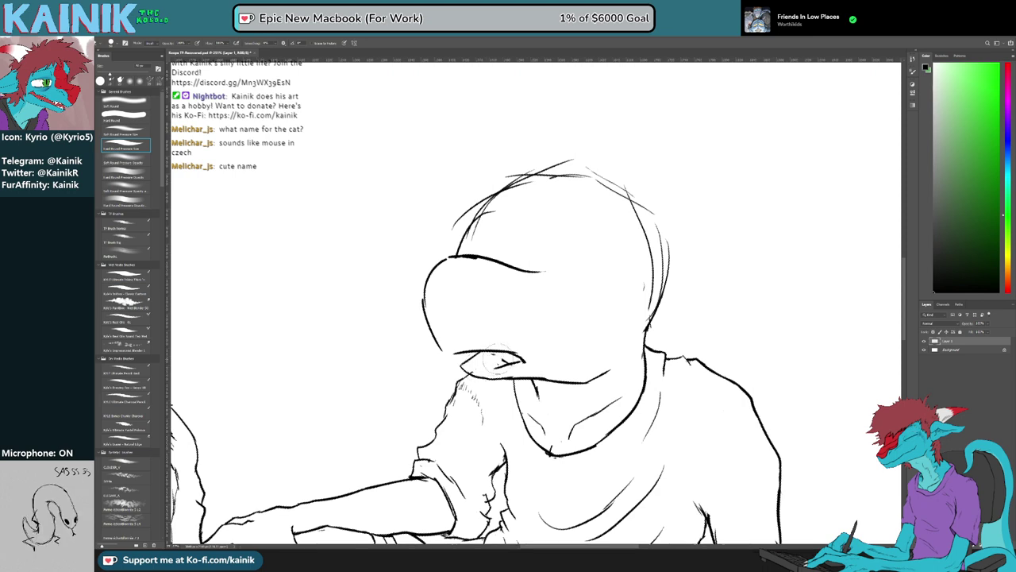
{"action": "key", "text": "r"}
{"action": "mouse_move", "coordinate": [470, 368]}
{"action": "left_mouse_down"}
{"action": "mouse_move", "coordinate": [525, 395]}
{"action": "mouse_move", "coordinate": [508, 395]}
{"action": "left_mouse_up"}
{"action": "key", "text": "r"}
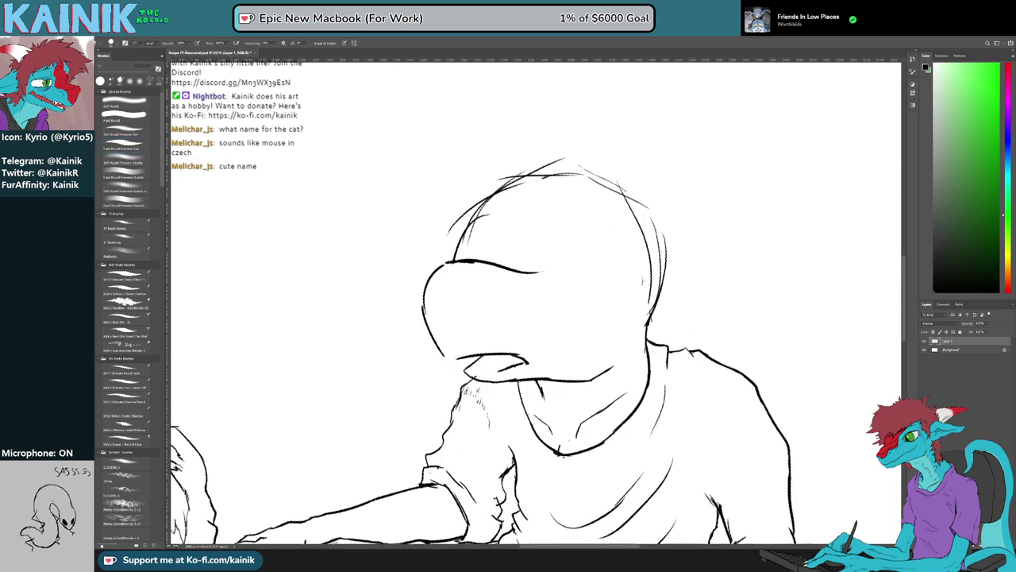
Extend the muzzle's front line down toward the tip of the mouth line
{"action": "key", "text": "b"}
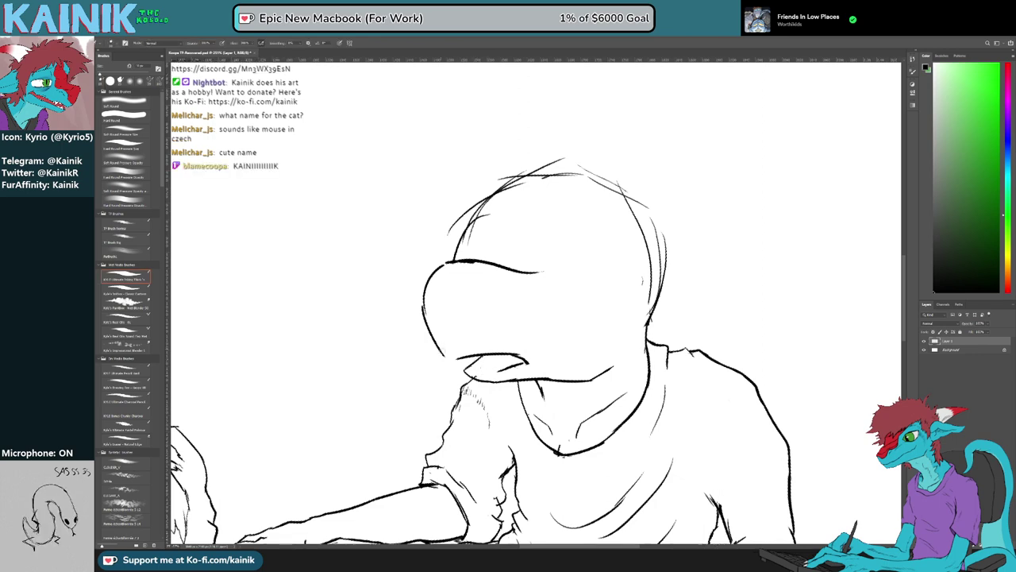
{"action": "left_click_drag", "start_coordinate": [442, 388], "coordinate": [424, 352]}
{"action": "key", "text": "r"}
{"action": "left_click_drag", "start_coordinate": [397, 308], "coordinate": [415, 236]}
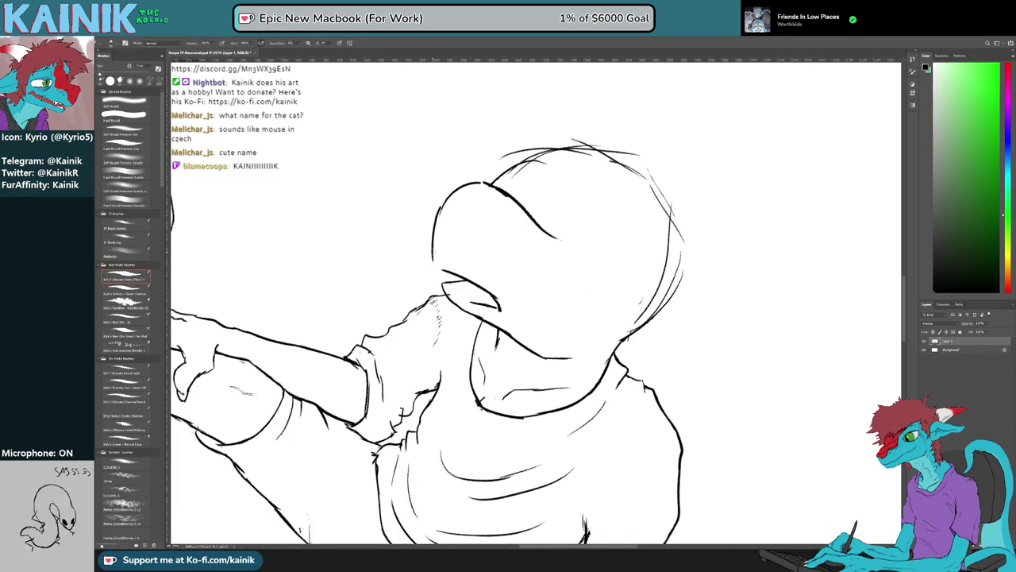
{"action": "left_click_drag", "start_coordinate": [425, 277], "coordinate": [425, 325]}
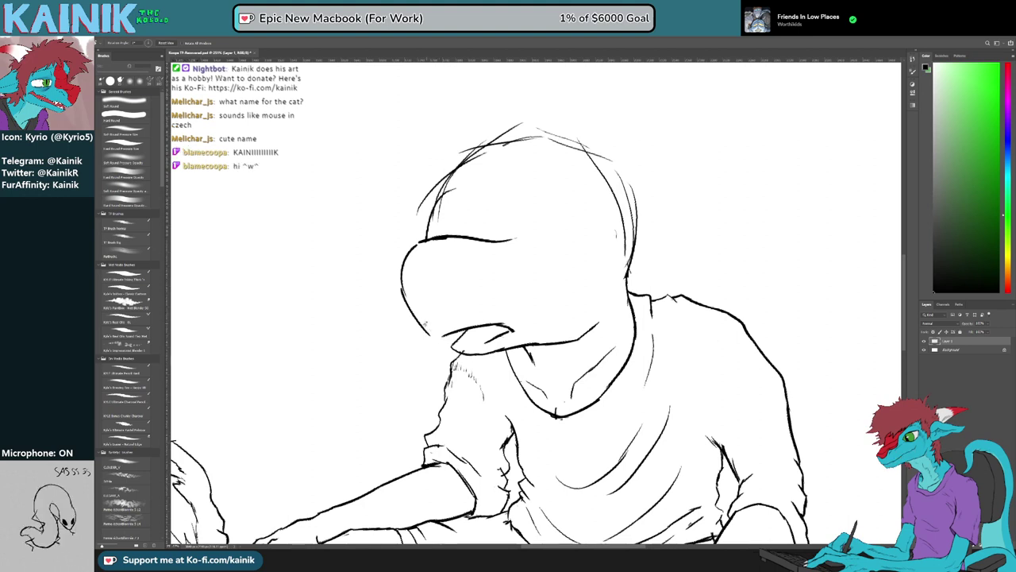
{"action": "key", "text": "b"}
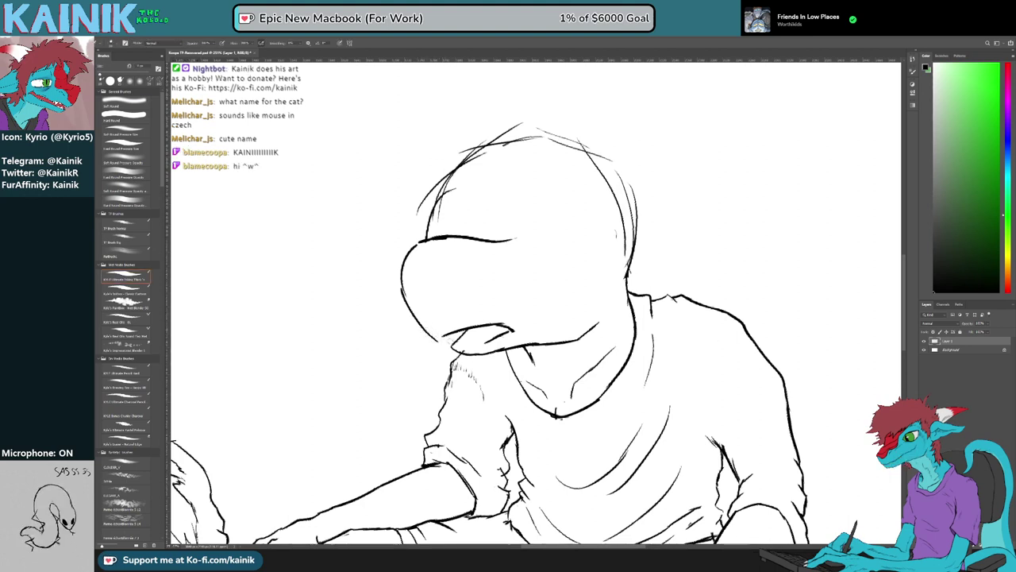
Clean up the upper lip's tip where the muzzle's front line meets the mouth line
{"action": "key", "text": "r"}
{"action": "left_click_drag", "start_coordinate": [501, 383], "coordinate": [537, 391]}
{"action": "key", "text": "e"}
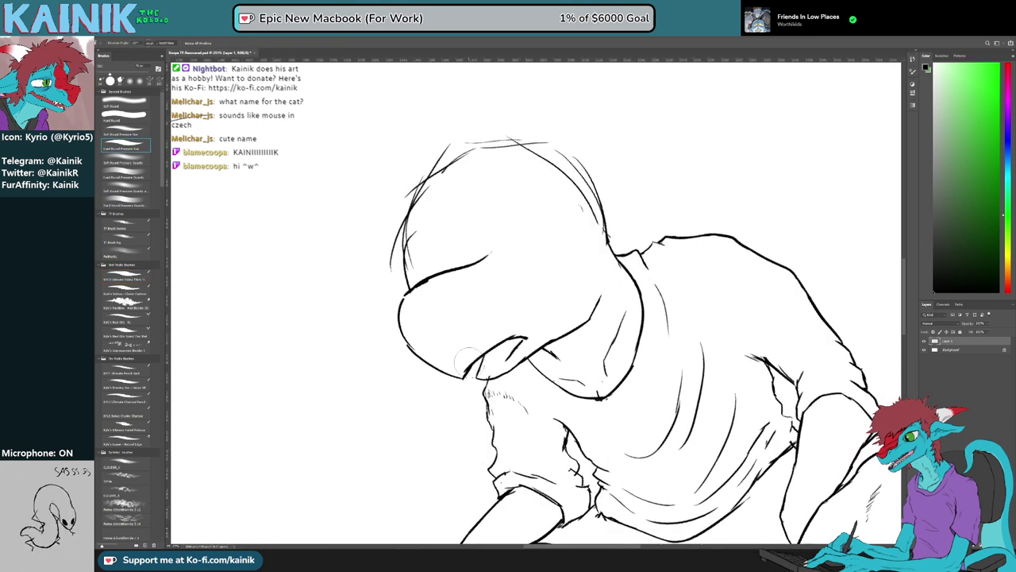
{"action": "left_click_drag", "start_coordinate": [464, 368], "coordinate": [478, 353]}
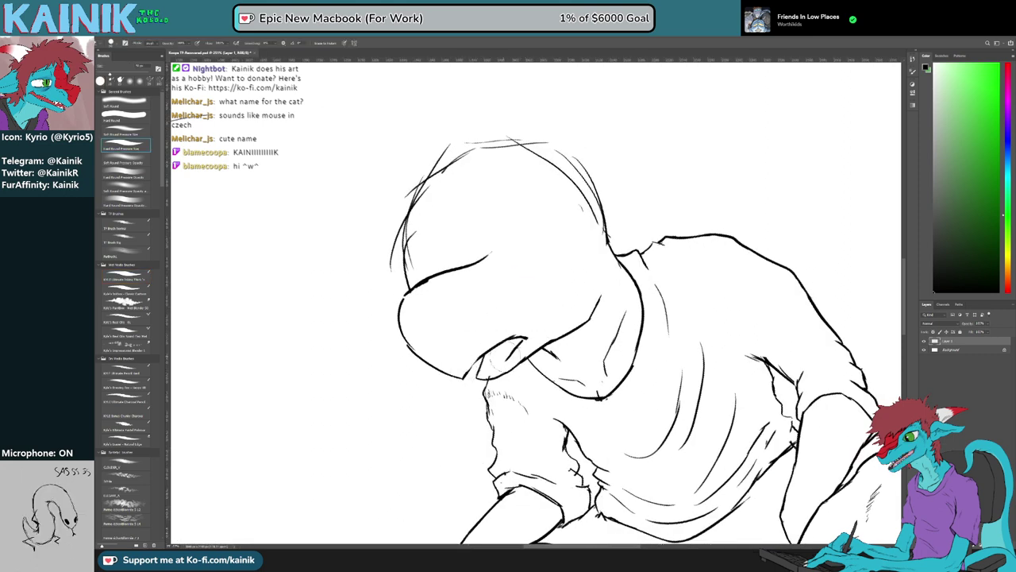
{"action": "key", "text": "b"}
{"action": "key", "text": "ctrl+z"}
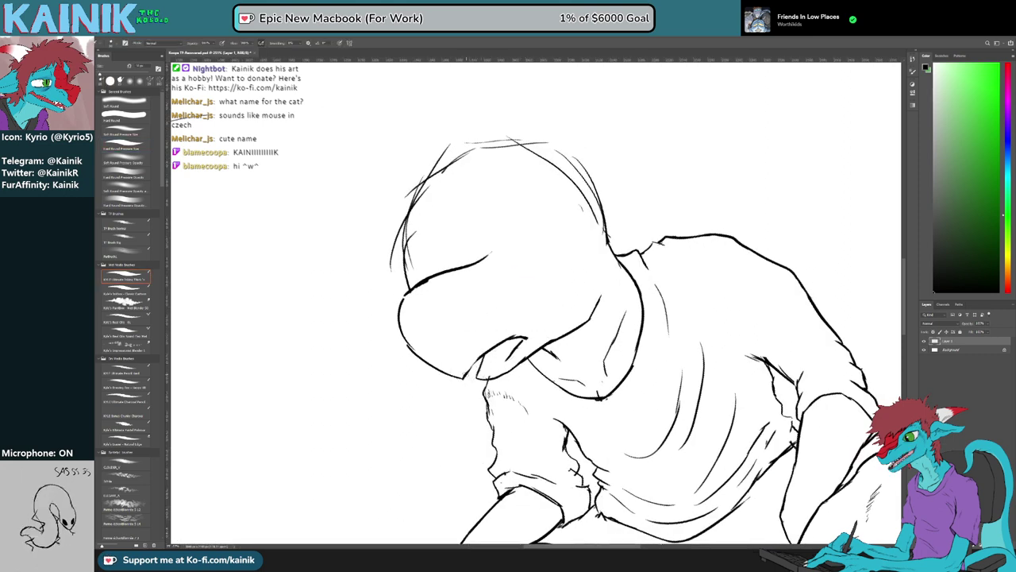
Erase the muzzle's upper front curve and redraw it as one bold rounded line flowing into the bridge
{"action": "key", "text": "r"}
{"action": "left_click_drag", "start_coordinate": [443, 327], "coordinate": [430, 241]}
{"action": "key", "text": "b"}
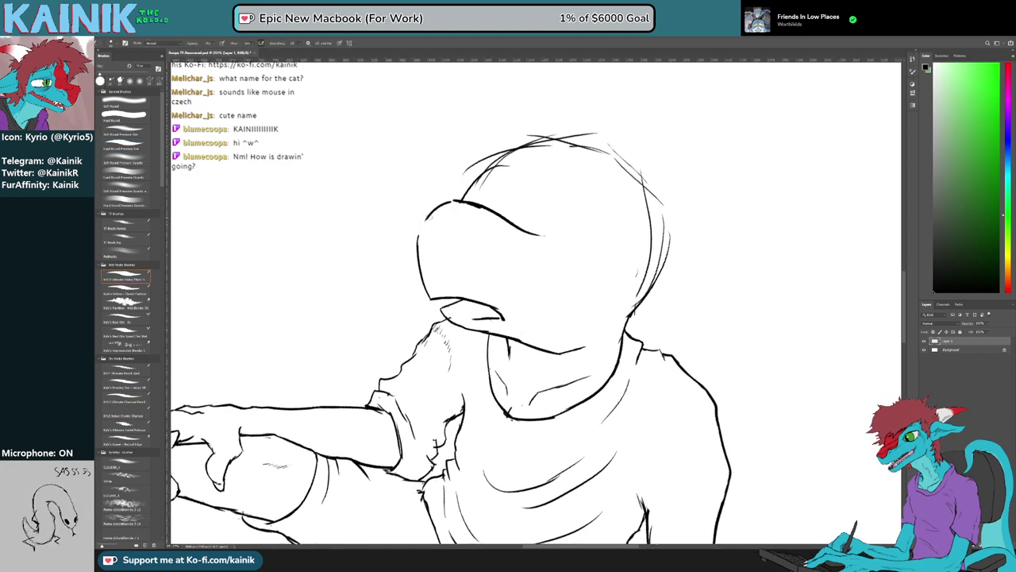
{"action": "key", "text": "r"}
{"action": "left_click_drag", "start_coordinate": [451, 212], "coordinate": [420, 259]}
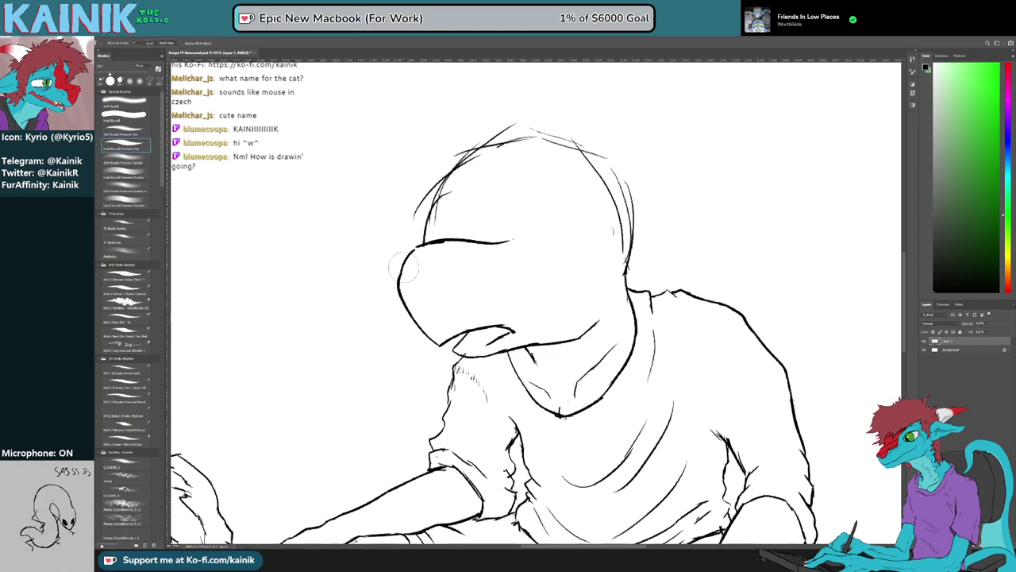
{"action": "key", "text": "b"}
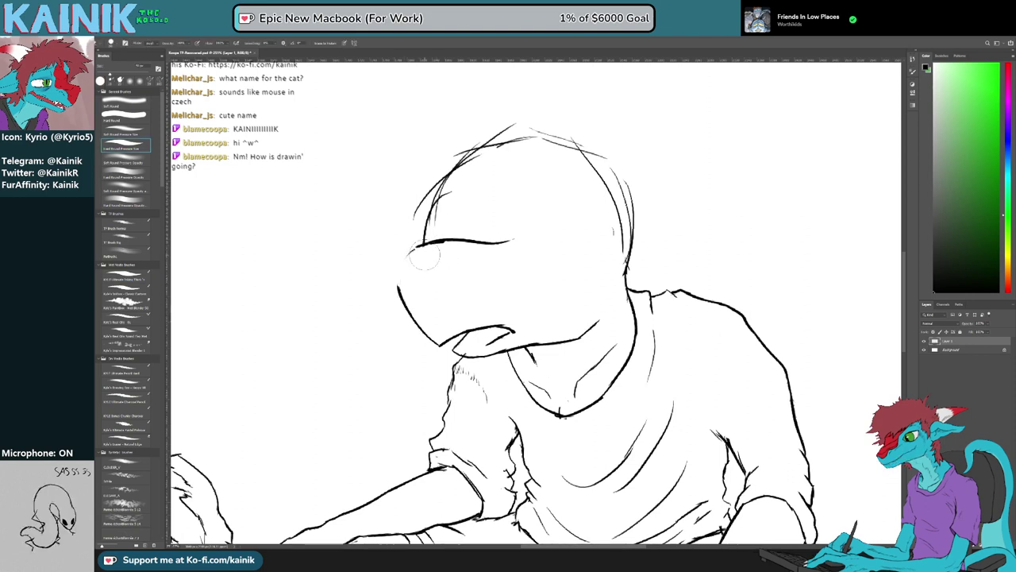
{"action": "key", "text": "ctrl+z"}
{"action": "key", "text": "b"}
{"action": "left_click_drag", "start_coordinate": [409, 249], "coordinate": [403, 283]}
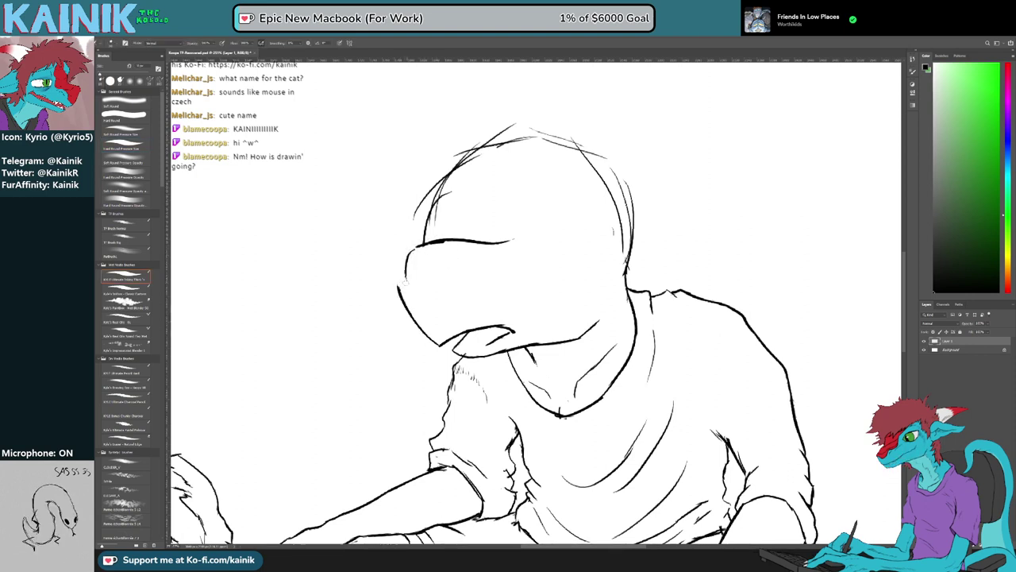
{"action": "key", "text": "ctrl+z"}
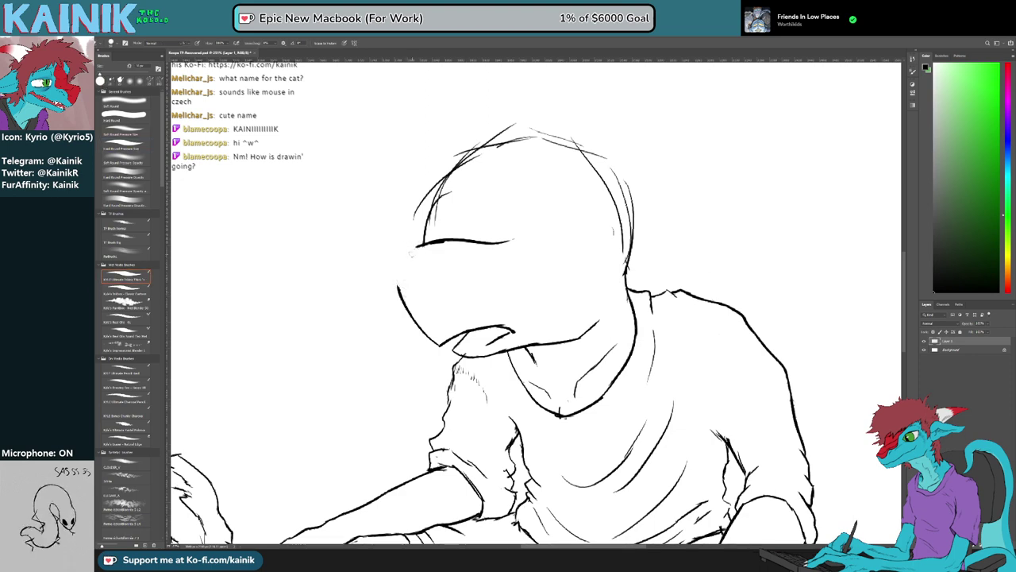
{"action": "left_click_drag", "start_coordinate": [418, 245], "coordinate": [400, 295]}
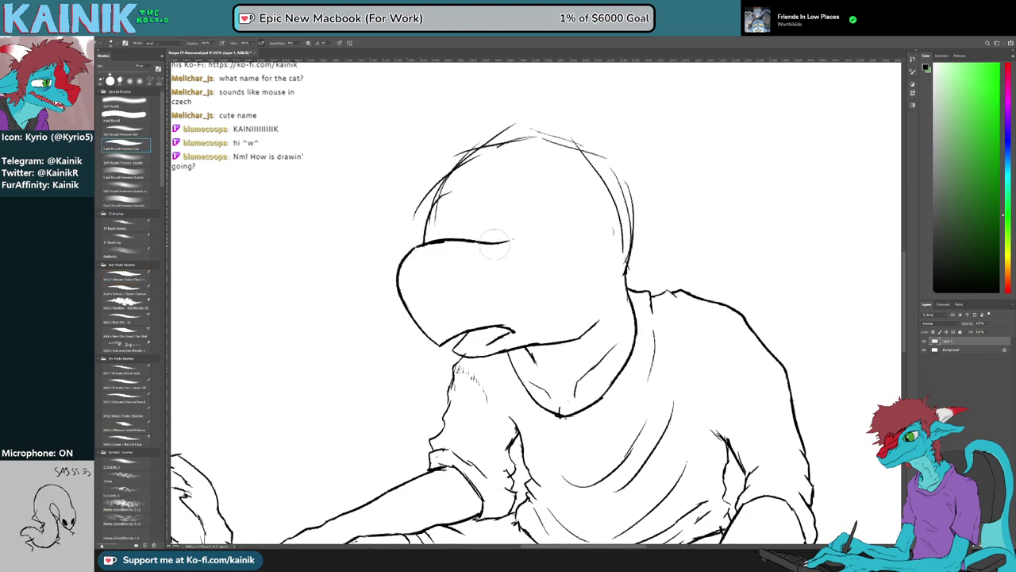
Shorten the muzzle's bridge line and bend its inner end slightly downward
{"action": "key", "text": "r"}
{"action": "mouse_move", "coordinate": [494, 246]}
{"action": "left_mouse_down"}
{"action": "mouse_move", "coordinate": [470, 297]}
{"action": "mouse_move", "coordinate": [432, 324]}
{"action": "mouse_move", "coordinate": [424, 347]}
{"action": "left_mouse_up"}
{"action": "key", "text": "b"}
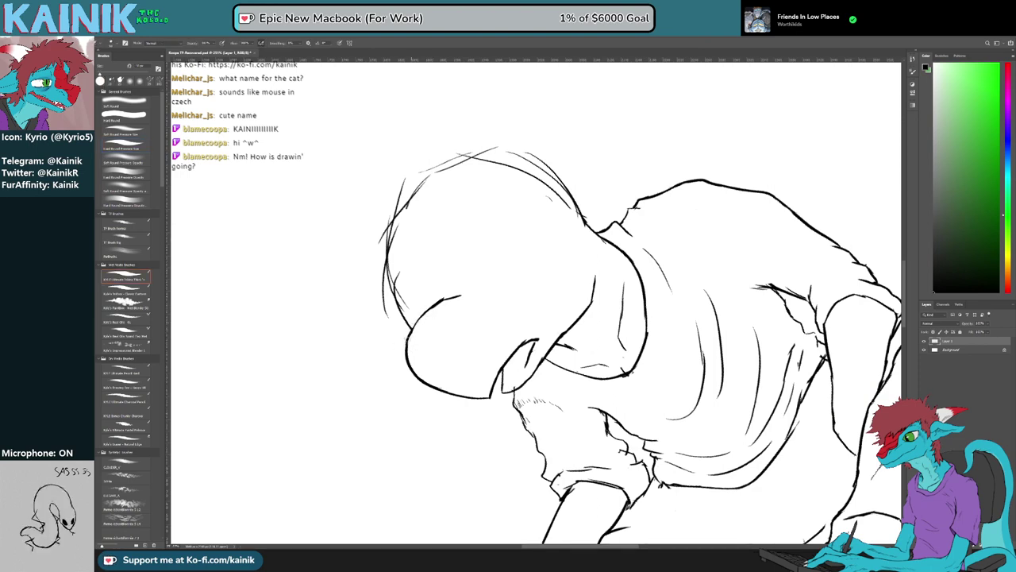
{"action": "key", "text": "r"}
{"action": "mouse_move", "coordinate": [497, 435]}
{"action": "left_mouse_down"}
{"action": "mouse_move", "coordinate": [402, 339]}
{"action": "mouse_move", "coordinate": [429, 392]}
{"action": "left_mouse_up"}
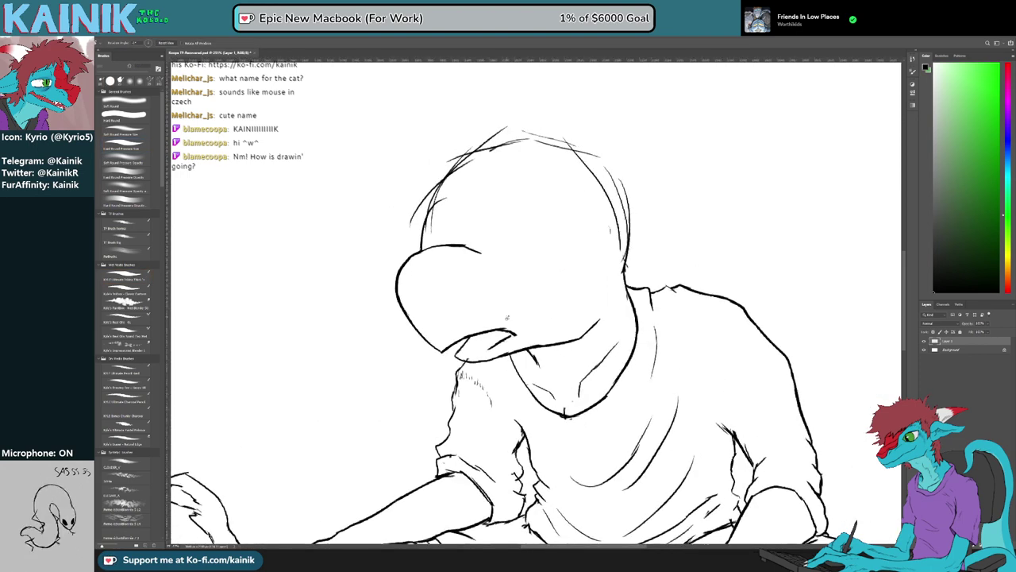
{"action": "key", "text": "b"}
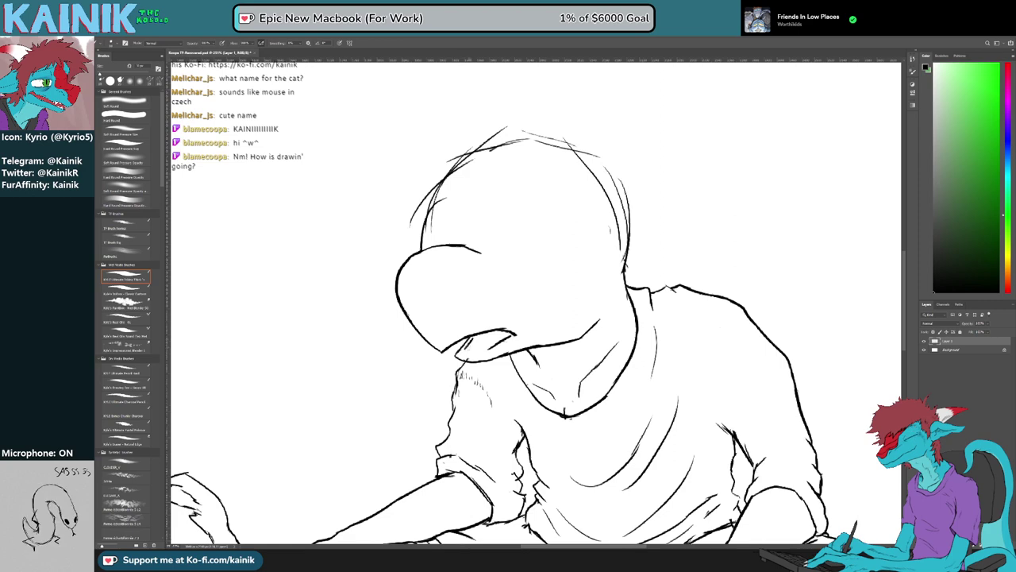
Clean up the rough strokes inside the mouth and redraw its opening as a narrow, closed shape above the lower jaw
{"action": "key", "text": "e"}
{"action": "mouse_move", "coordinate": [491, 345]}
{"action": "left_mouse_down"}
{"action": "mouse_move", "coordinate": [474, 356]}
{"action": "mouse_move", "coordinate": [513, 357]}
{"action": "mouse_move", "coordinate": [455, 371]}
{"action": "left_mouse_up"}
{"action": "key", "text": "b"}
{"action": "key", "text": "ctrl+z"}
{"action": "key", "text": "r"}
{"action": "key", "text": "e"}
{"action": "key", "text": "b"}
{"action": "key", "text": "r"}
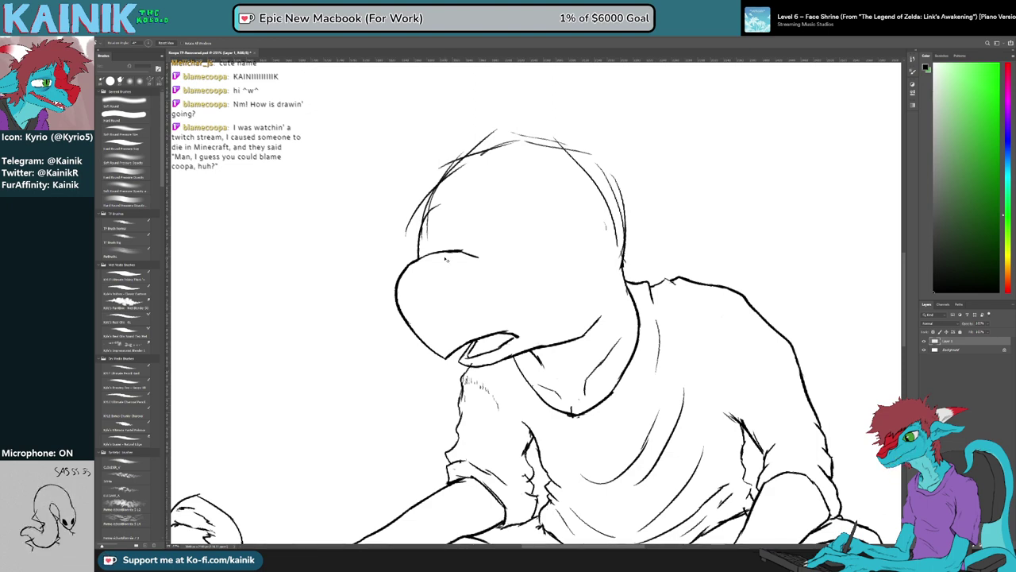
Trim the overshooting line at the mouth corner
{"action": "left_click_drag", "start_coordinate": [486, 292], "coordinate": [511, 254]}
{"action": "key", "text": "e"}
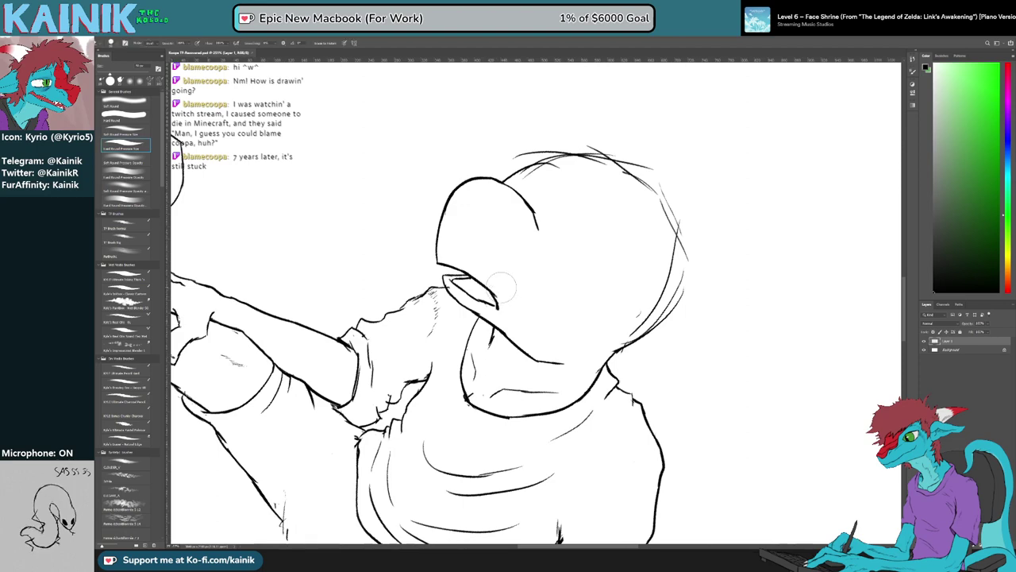
{"action": "left_click_drag", "start_coordinate": [503, 294], "coordinate": [506, 315]}
{"action": "key", "text": "b"}
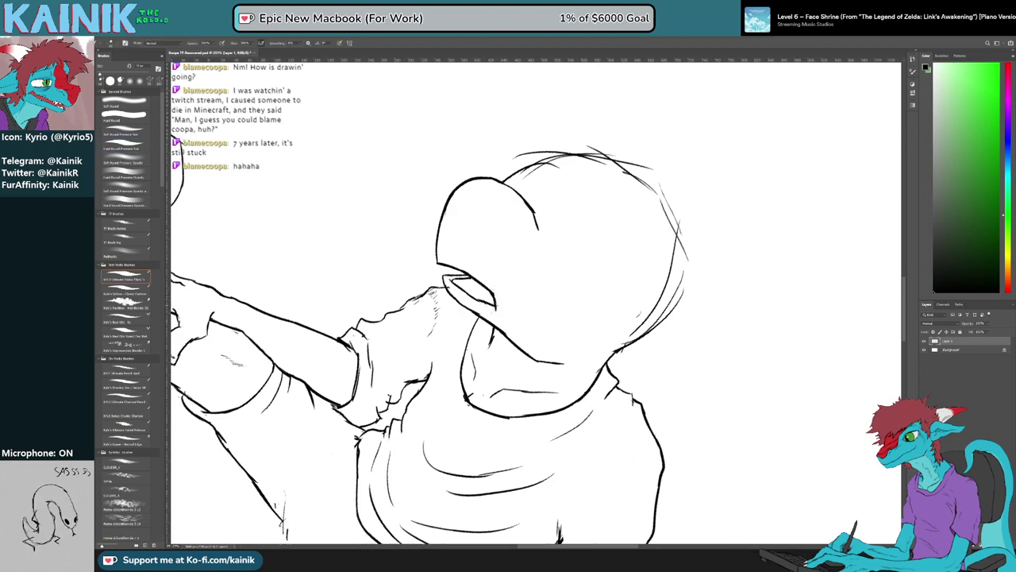
{"action": "key", "text": "r"}
{"action": "left_click_drag", "start_coordinate": [463, 387], "coordinate": [556, 384]}
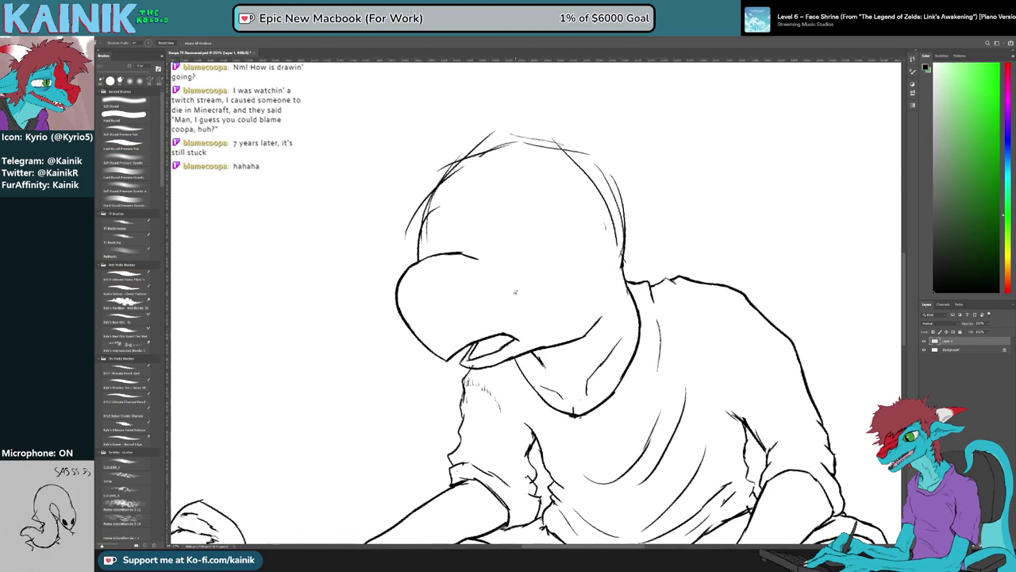
{"action": "key", "text": "b"}
{"action": "key", "text": "e"}
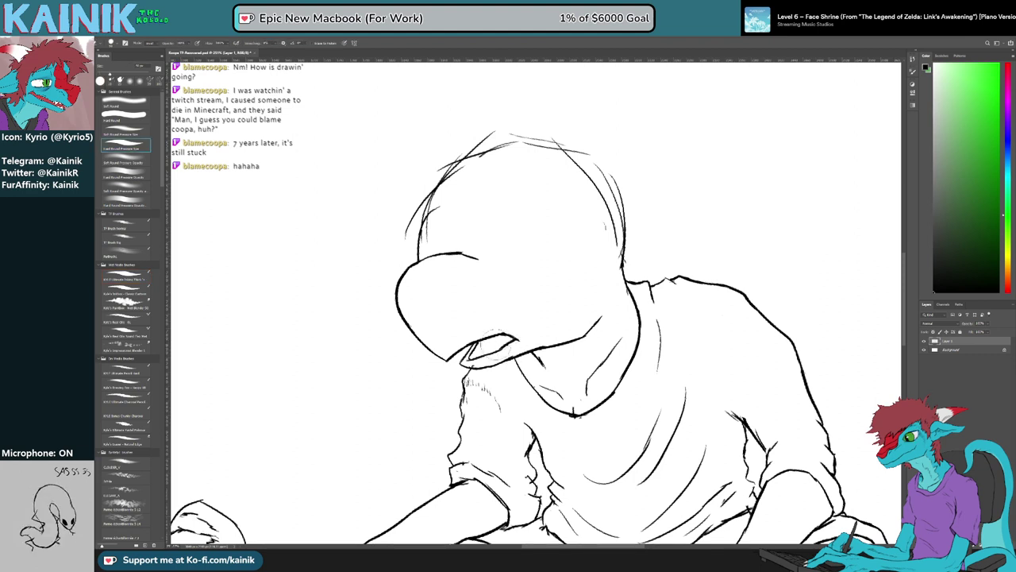
{"action": "key", "text": "b"}
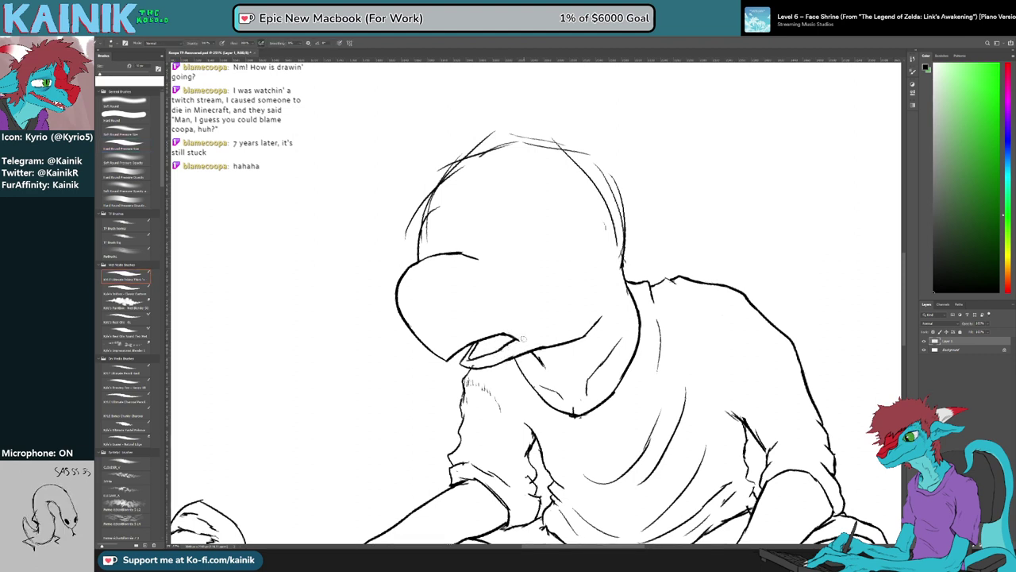
{"action": "key", "text": "ctrl+z"}
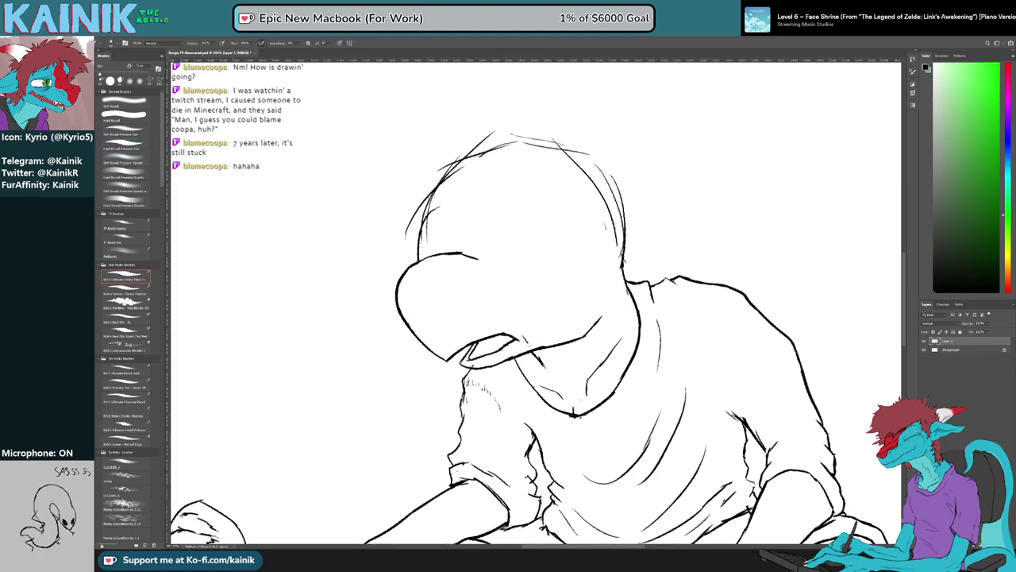
Clean up the strokes at the lower jaw's front tip and around the mouth opening
{"action": "key", "text": "r"}
{"action": "left_click_drag", "start_coordinate": [509, 423], "coordinate": [442, 336]}
{"action": "key", "text": "e"}
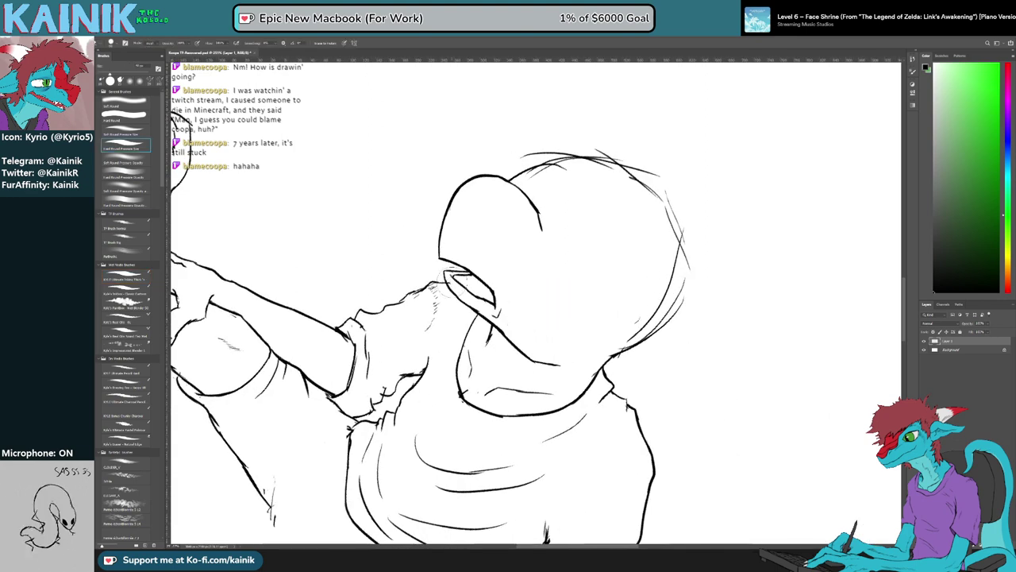
{"action": "key", "text": "b"}
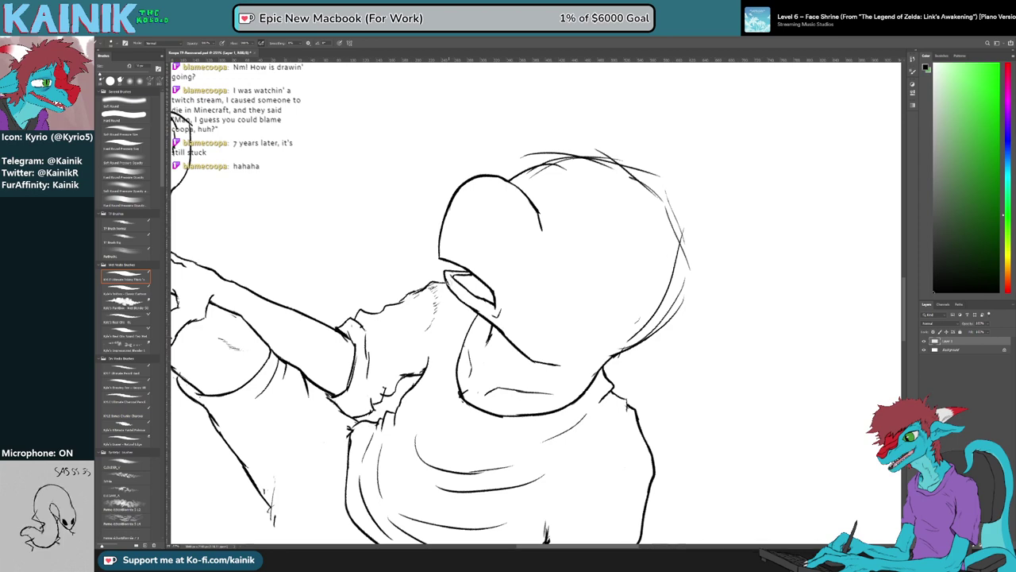
{"action": "key", "text": "r"}
{"action": "left_click_drag", "start_coordinate": [482, 377], "coordinate": [469, 294]}
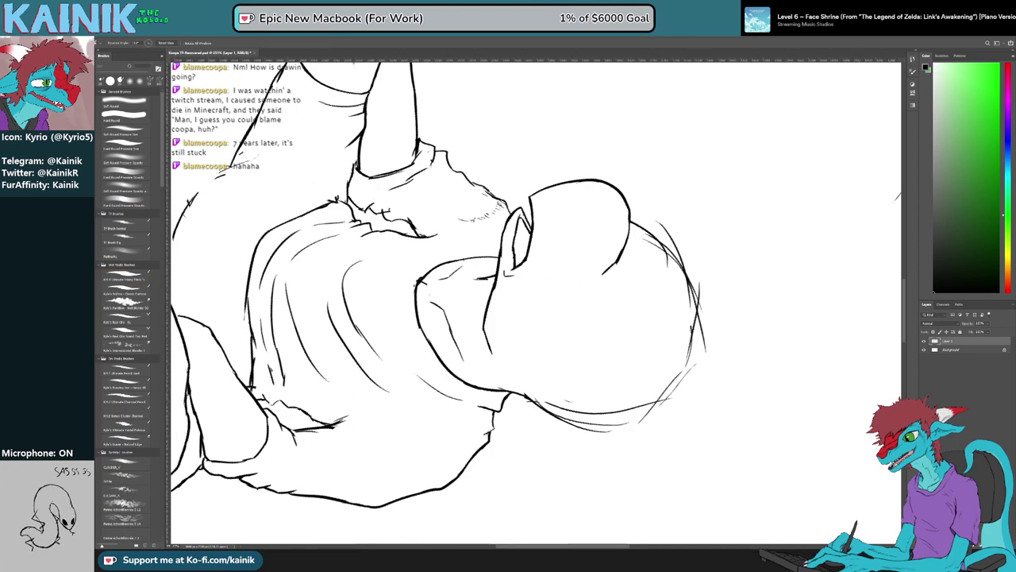
{"action": "key", "text": "e"}
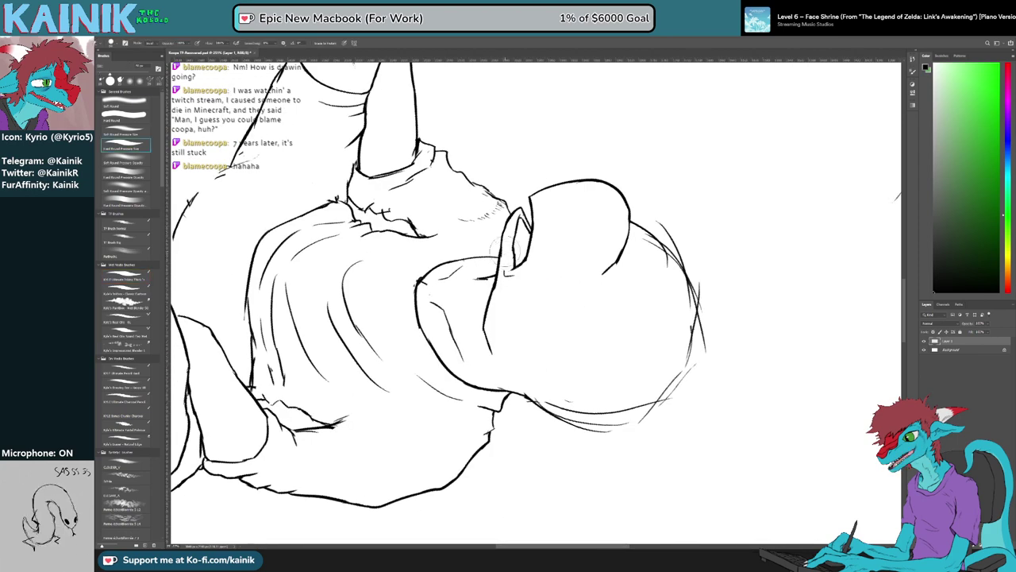
{"action": "key", "text": "b"}
Redraw the jaw's underside as a smoother, bolder line running back from the mouth and curving up into the cheek
{"action": "key", "text": "r"}
{"action": "left_click_drag", "start_coordinate": [524, 372], "coordinate": [591, 295]}
{"action": "key", "text": "e"}
{"action": "key", "text": "b"}
{"action": "mouse_move", "coordinate": [562, 343]}
{"action": "left_mouse_down"}
{"action": "mouse_move", "coordinate": [598, 322]}
{"action": "mouse_move", "coordinate": [462, 308]}
{"action": "mouse_move", "coordinate": [638, 403]}
{"action": "mouse_move", "coordinate": [656, 333]}
{"action": "left_mouse_up"}
{"action": "key", "text": "r"}
{"action": "key", "text": "r"}
{"action": "key", "text": "e"}
{"action": "left_click_drag", "start_coordinate": [556, 207], "coordinate": [561, 249]}
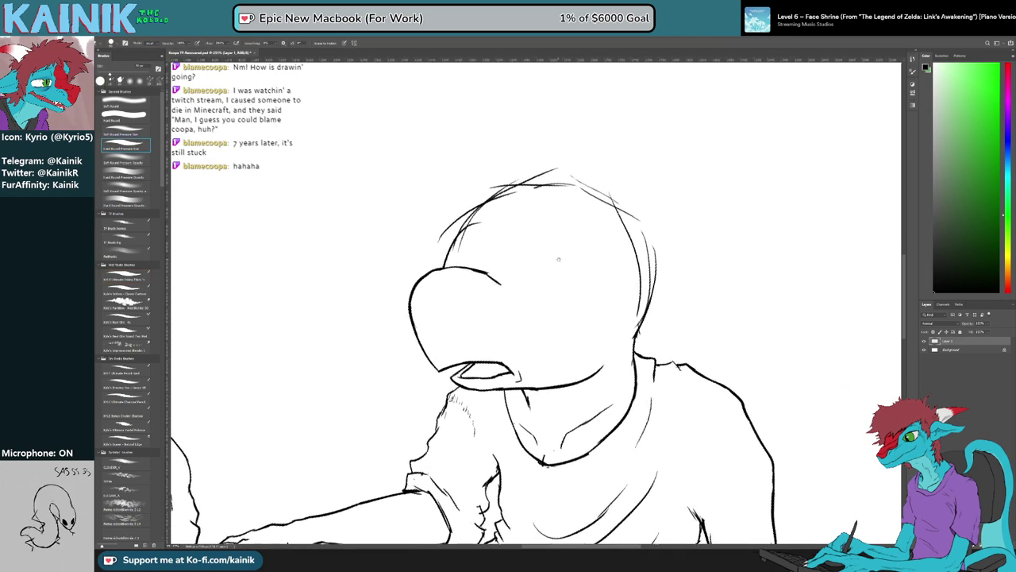
Erase the muzzle's lower front line between its rounded upper bulge and the upper lip
{"action": "key", "text": "b"}
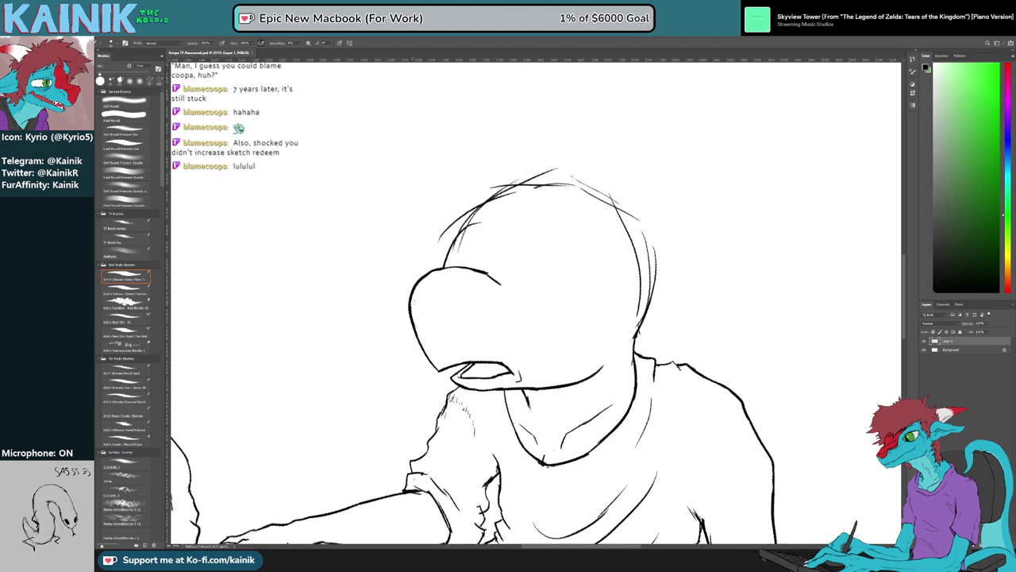
{"action": "key", "text": "e"}
{"action": "left_click_drag", "start_coordinate": [406, 327], "coordinate": [427, 366]}
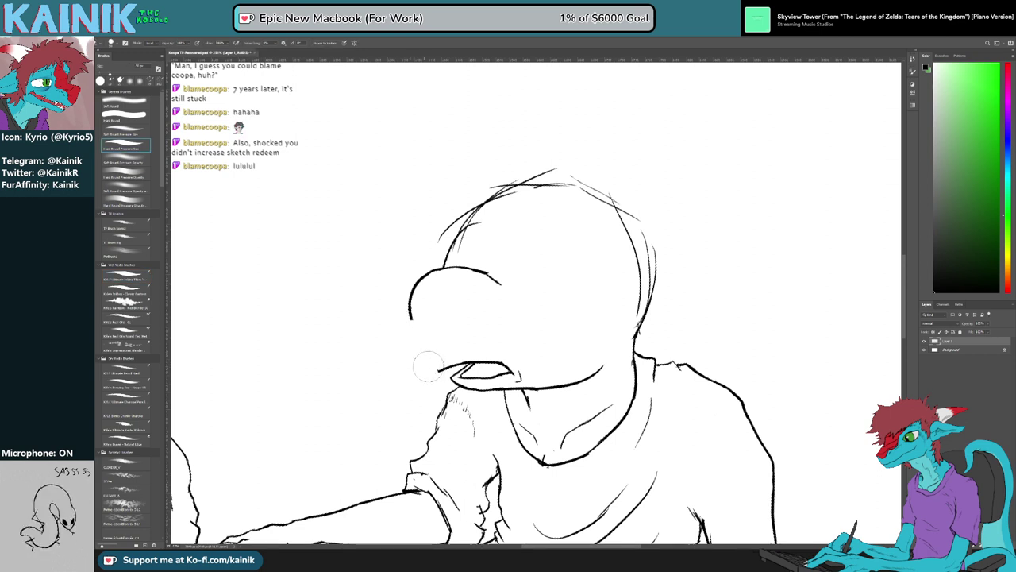
{"action": "key", "text": "b"}
{"action": "key", "text": "ctrl+z"}
{"action": "key", "text": "b"}
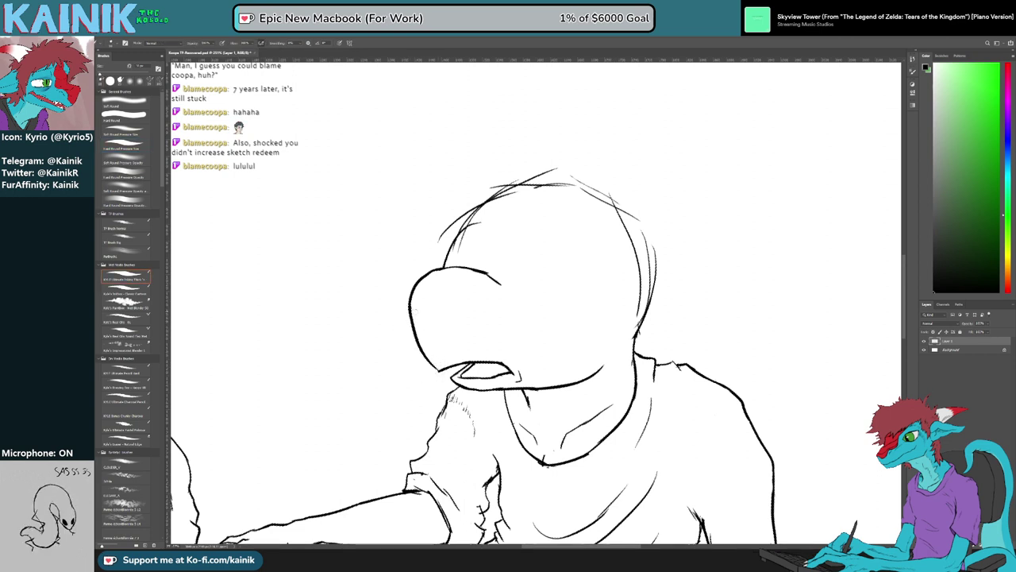
{"action": "left_click_drag", "start_coordinate": [412, 316], "coordinate": [437, 368]}
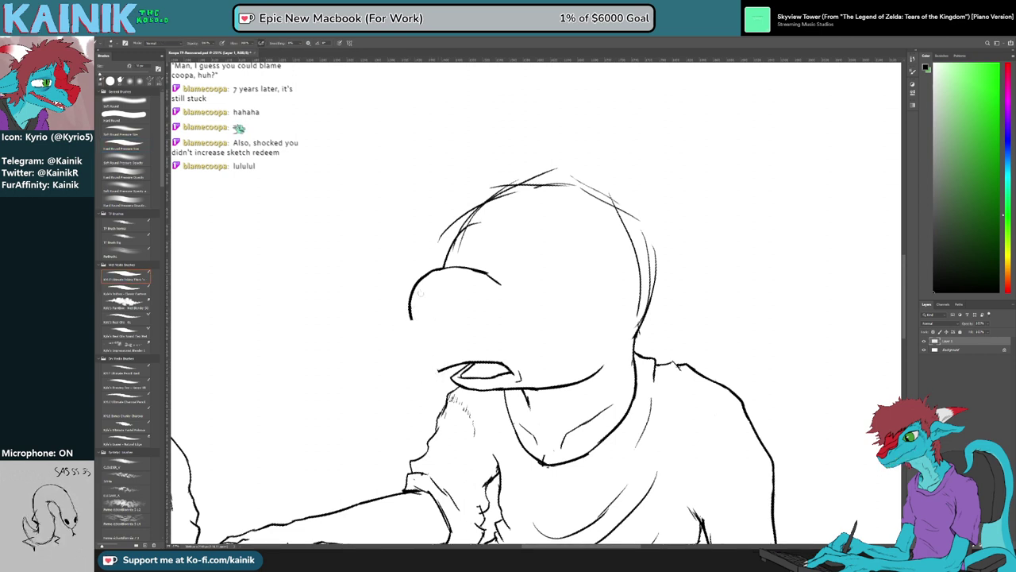
Redraw the muzzle's lower front as a fuller bold curve reaching slightly past the upper lip
{"action": "key", "text": "e"}
{"action": "mouse_move", "coordinate": [416, 325]}
{"action": "left_mouse_down"}
{"action": "mouse_move", "coordinate": [410, 314]}
{"action": "mouse_move", "coordinate": [439, 376]}
{"action": "left_mouse_up"}
{"action": "key", "text": "b"}
{"action": "key", "text": "e"}
{"action": "key", "text": "b"}
{"action": "key", "text": "ctrl+z"}
{"action": "left_click_drag", "start_coordinate": [408, 292], "coordinate": [439, 386]}
Trim the overshooting stroke at the muzzle's lower tip into a sharp, beak-like point
{"action": "key", "text": "r"}
{"action": "left_click_drag", "start_coordinate": [406, 342], "coordinate": [437, 394]}
{"action": "key", "text": "e"}
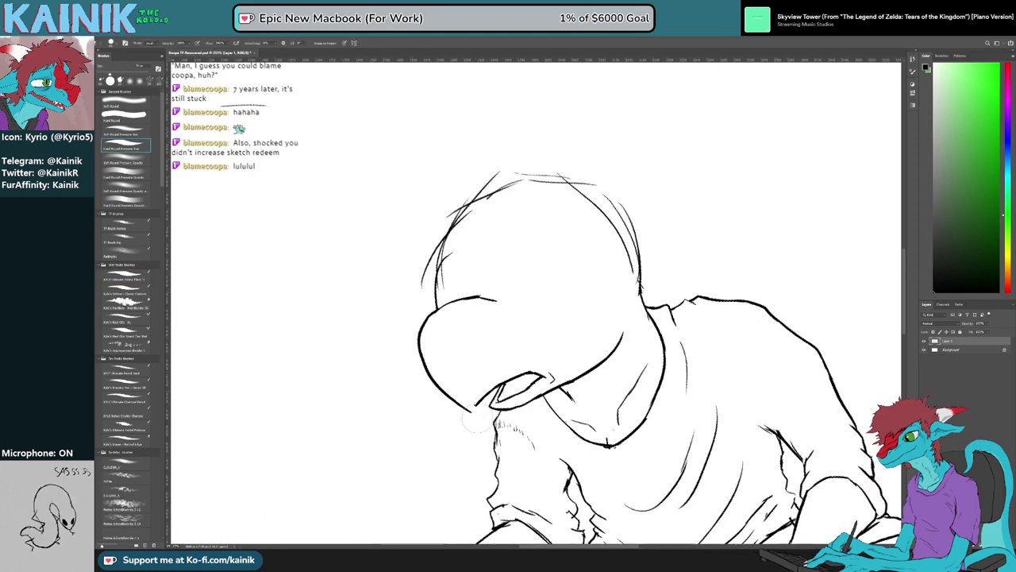
{"action": "left_click_drag", "start_coordinate": [473, 427], "coordinate": [470, 414]}
{"action": "key", "text": "r"}
{"action": "mouse_move", "coordinate": [467, 429]}
{"action": "left_mouse_down"}
{"action": "mouse_move", "coordinate": [446, 431]}
{"action": "mouse_move", "coordinate": [509, 187]}
{"action": "left_mouse_up"}
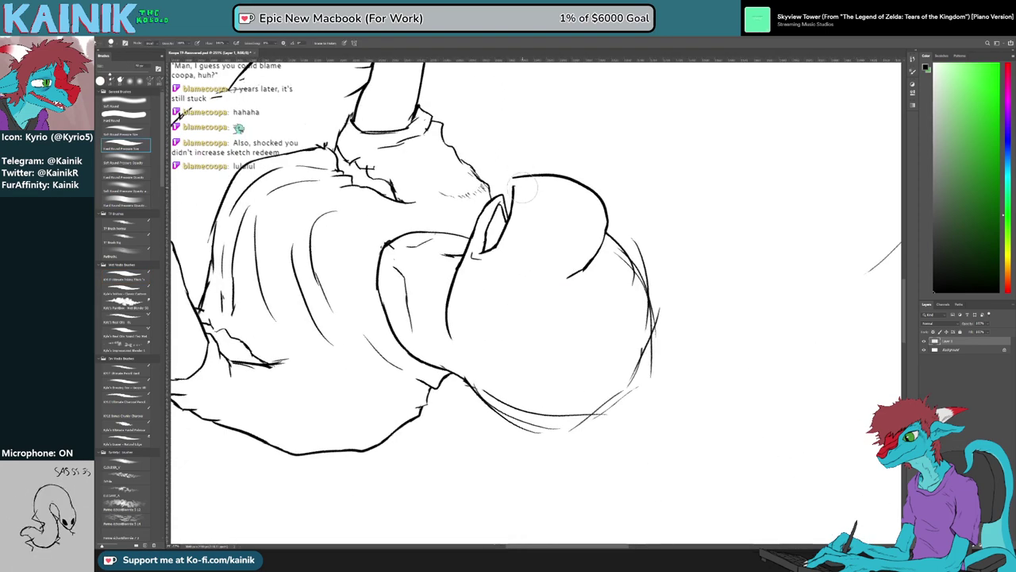
{"action": "key", "text": "b"}
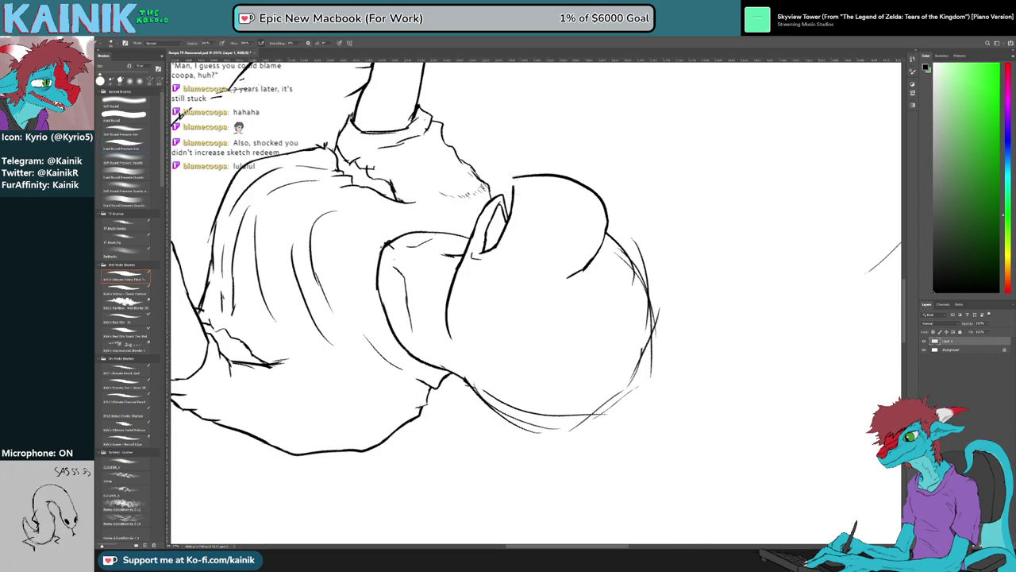
Close the corner where the muzzle's front meets the upper lip and add a short nostril stroke on its side
{"action": "key", "text": "r"}
{"action": "mouse_move", "coordinate": [513, 184]}
{"action": "left_mouse_down"}
{"action": "mouse_move", "coordinate": [433, 232]}
{"action": "mouse_move", "coordinate": [541, 441]}
{"action": "mouse_move", "coordinate": [467, 334]}
{"action": "mouse_move", "coordinate": [489, 469]}
{"action": "mouse_move", "coordinate": [512, 467]}
{"action": "left_mouse_up"}
{"action": "key", "text": "e"}
{"action": "key", "text": "r"}
{"action": "key", "text": "e"}
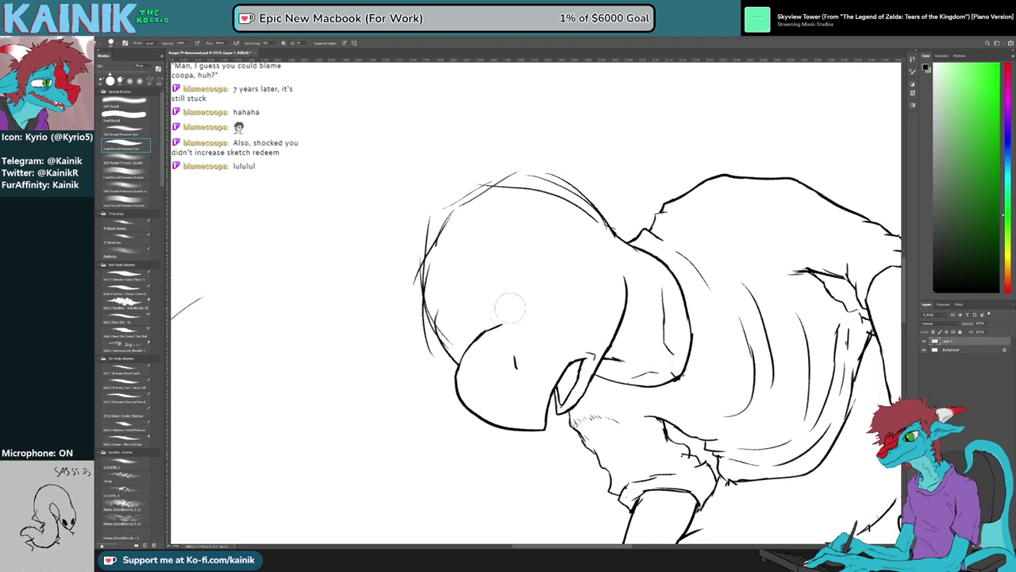
{"action": "key", "text": "b"}
{"action": "key", "text": "Escape"}
{"action": "key", "text": "e"}
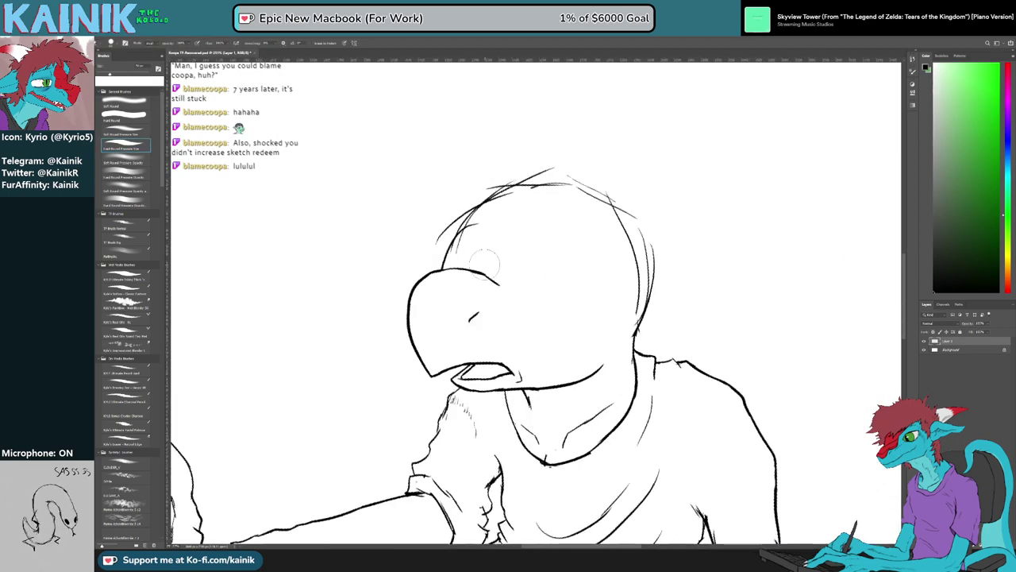
Try to rework the inner end of the muzzle's bridge line, then undo the stroke
{"action": "key", "text": "r"}
{"action": "mouse_move", "coordinate": [422, 346]}
{"action": "left_mouse_down"}
{"action": "mouse_move", "coordinate": [445, 396]}
{"action": "mouse_move", "coordinate": [511, 430]}
{"action": "left_mouse_up"}
{"action": "key", "text": "b"}
{"action": "left_click_drag", "start_coordinate": [482, 361], "coordinate": [474, 386]}
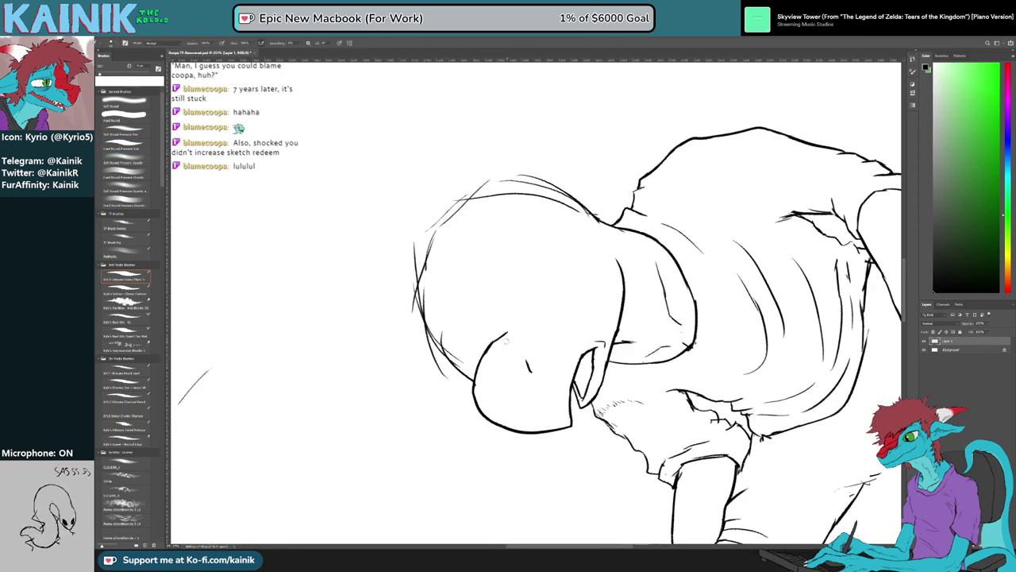
{"action": "key", "text": "ctrl+z"}
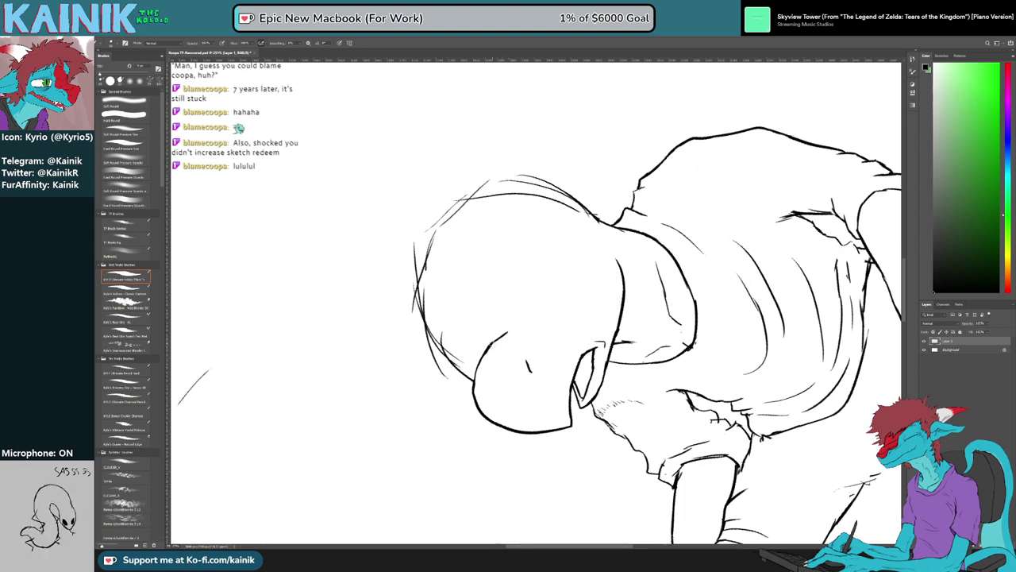
{"action": "key", "text": "e"}
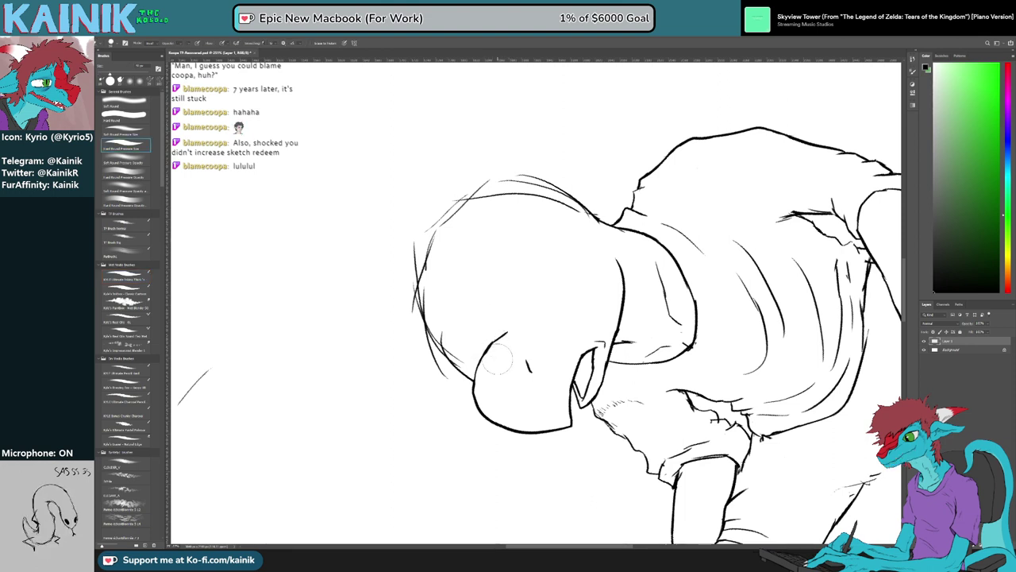
{"action": "key", "text": "b"}
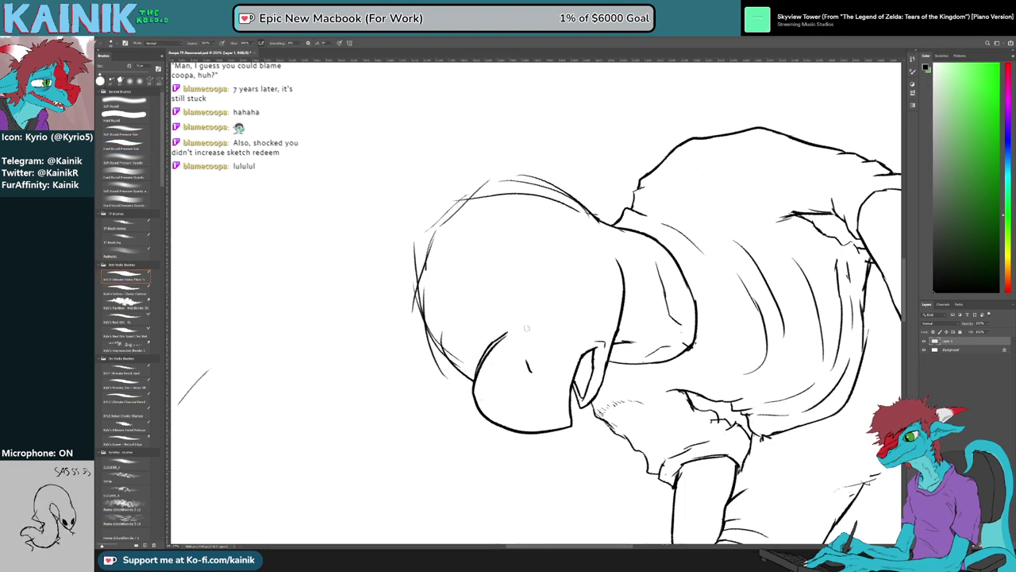
{"action": "key", "text": "ctrl+z"}
Thicken the muzzle's bridge line and bend its inner end smoothly down toward the face
{"action": "key", "text": "r"}
{"action": "mouse_move", "coordinate": [449, 443]}
{"action": "left_mouse_down"}
{"action": "mouse_move", "coordinate": [405, 402]}
{"action": "mouse_move", "coordinate": [412, 413]}
{"action": "mouse_move", "coordinate": [418, 380]}
{"action": "left_mouse_up"}
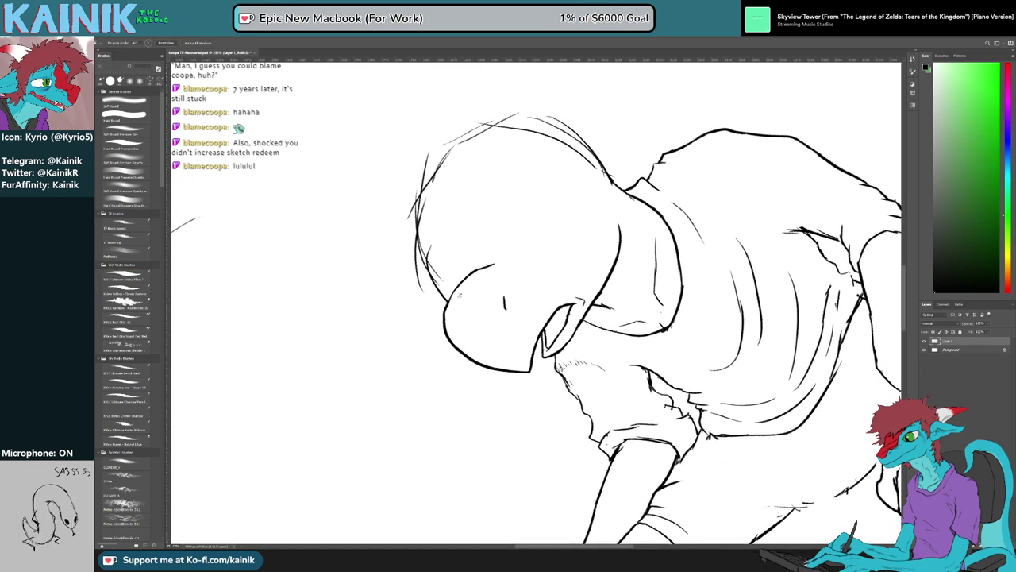
{"action": "key", "text": "b"}
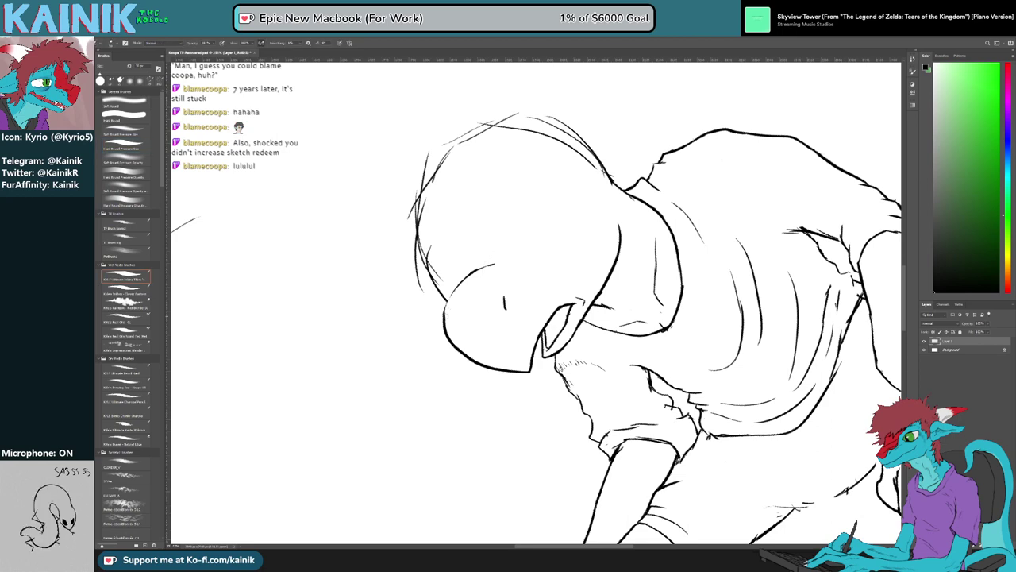
{"action": "key", "text": "r"}
{"action": "mouse_move", "coordinate": [584, 429]}
{"action": "left_mouse_down"}
{"action": "mouse_move", "coordinate": [420, 371]}
{"action": "mouse_move", "coordinate": [409, 349]}
{"action": "left_mouse_up"}
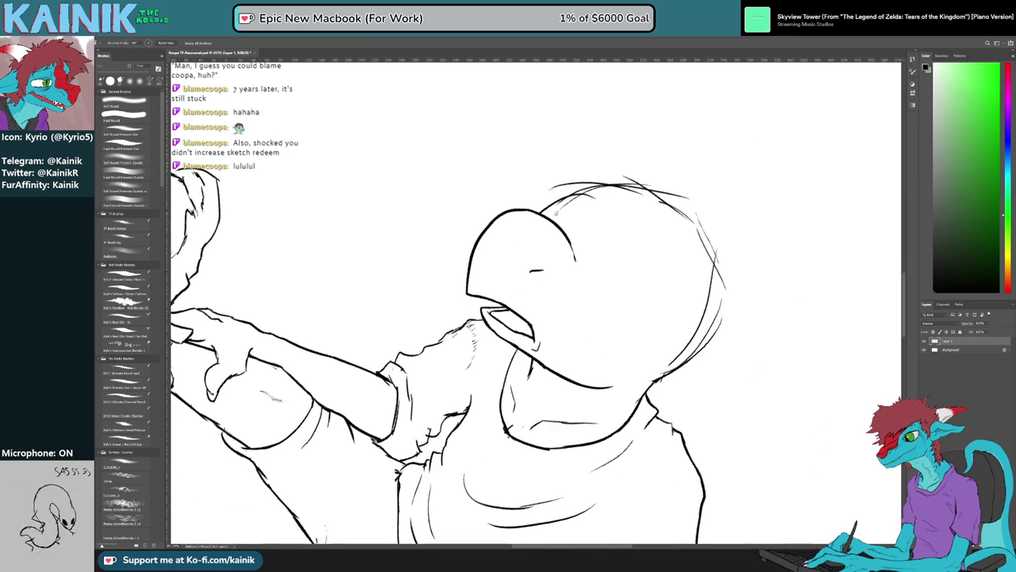
{"action": "key", "text": "b"}
{"action": "left_click_drag", "start_coordinate": [567, 238], "coordinate": [578, 264]}
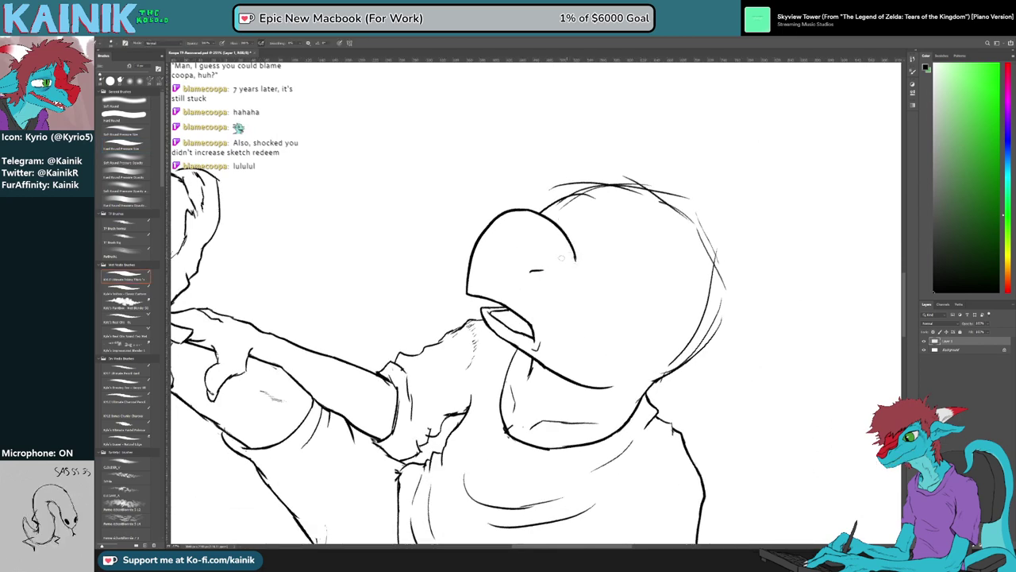
{"action": "key", "text": "r"}
{"action": "mouse_move", "coordinate": [397, 337]}
{"action": "left_mouse_down"}
{"action": "mouse_move", "coordinate": [444, 414]}
{"action": "mouse_move", "coordinate": [477, 434]}
{"action": "left_mouse_up"}
{"action": "key", "text": "b"}
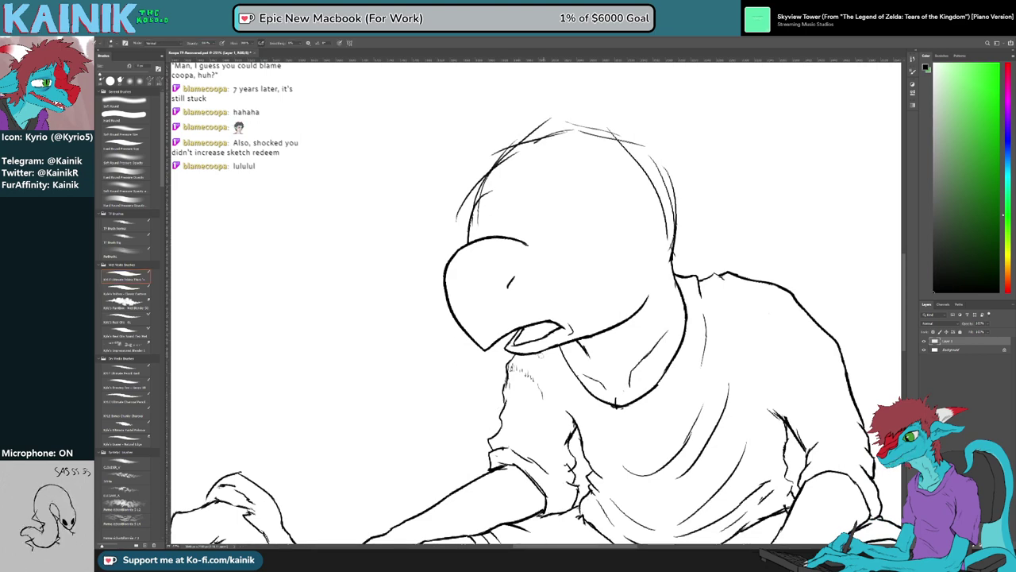
Erase the overlapping rough sketch strokes along the forehead and the front of the crown
{"action": "left_click_drag", "start_coordinate": [542, 356], "coordinate": [502, 453]}
{"action": "key", "text": "r"}
{"action": "left_click_drag", "start_coordinate": [404, 298], "coordinate": [410, 261]}
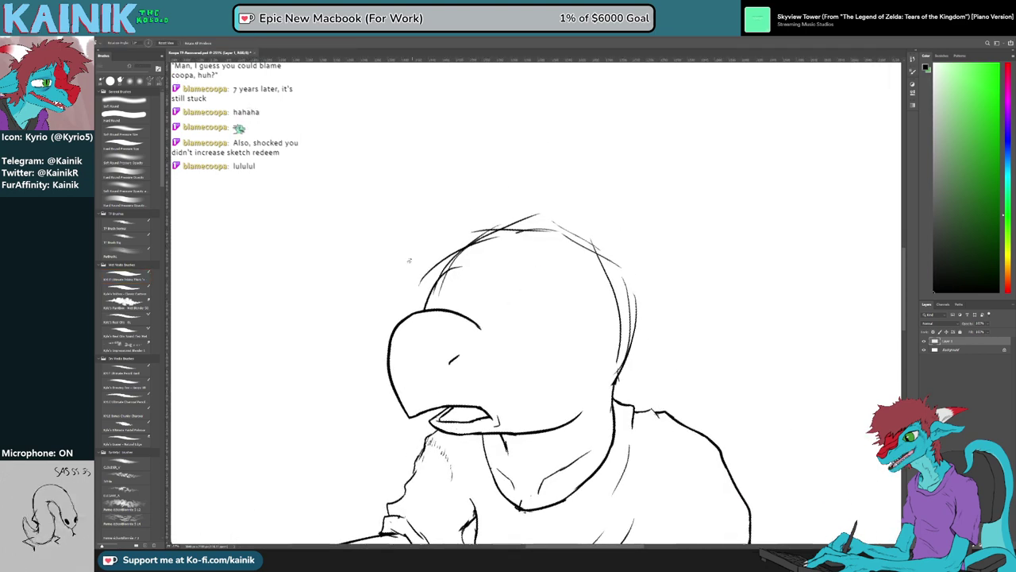
{"action": "key", "text": "e"}
{"action": "mouse_move", "coordinate": [446, 292]}
{"action": "left_mouse_down"}
{"action": "mouse_move", "coordinate": [466, 266]}
{"action": "mouse_move", "coordinate": [449, 285]}
{"action": "mouse_move", "coordinate": [432, 259]}
{"action": "left_mouse_up"}
{"action": "left_click_drag", "start_coordinate": [478, 222], "coordinate": [528, 214]}
{"action": "left_click_drag", "start_coordinate": [446, 284], "coordinate": [451, 270]}
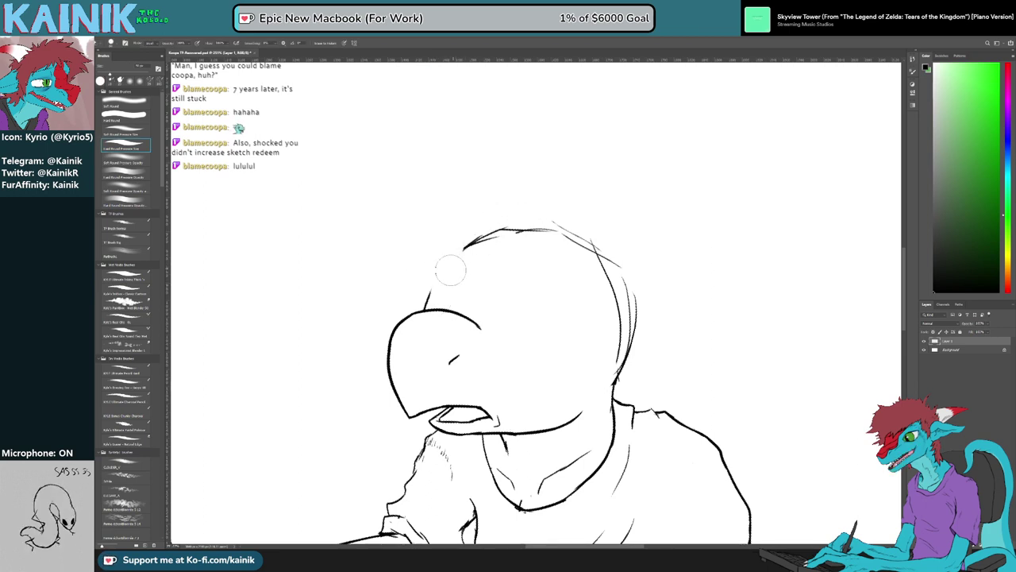
Draw the forehead as one bold curve rising from the muzzle's bridge and erase the remaining rough crown strokes
{"action": "key", "text": "b"}
{"action": "mouse_move", "coordinate": [426, 309]}
{"action": "left_mouse_down"}
{"action": "mouse_move", "coordinate": [443, 270]}
{"action": "mouse_move", "coordinate": [426, 306]}
{"action": "left_mouse_up"}
{"action": "key", "text": "e"}
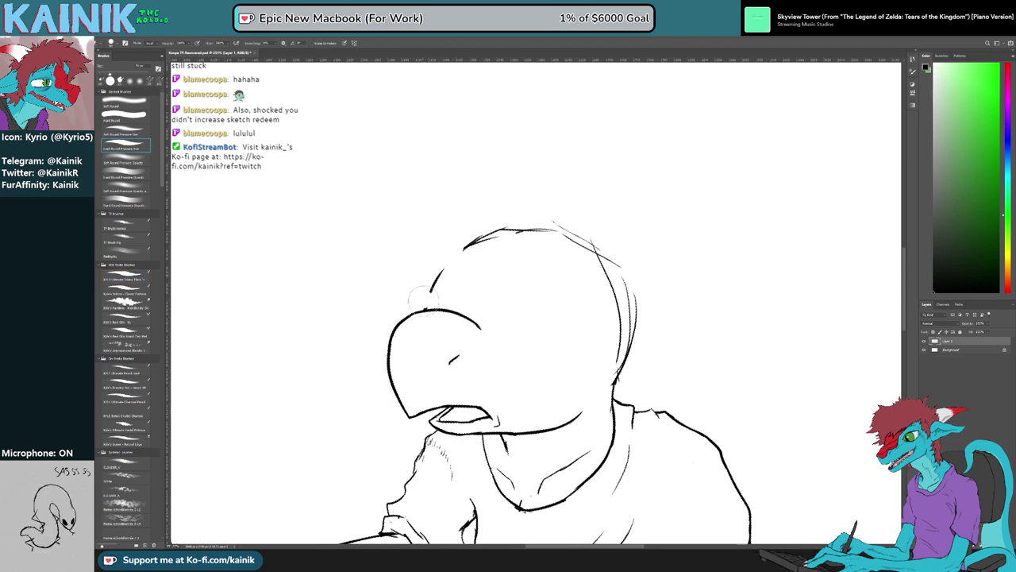
{"action": "mouse_move", "coordinate": [441, 267]}
{"action": "left_mouse_down"}
{"action": "mouse_move", "coordinate": [427, 307]}
{"action": "mouse_move", "coordinate": [478, 233]}
{"action": "mouse_move", "coordinate": [553, 220]}
{"action": "mouse_move", "coordinate": [611, 228]}
{"action": "left_mouse_up"}
{"action": "key", "text": "b"}
{"action": "key", "text": "e"}
{"action": "key", "text": "b"}
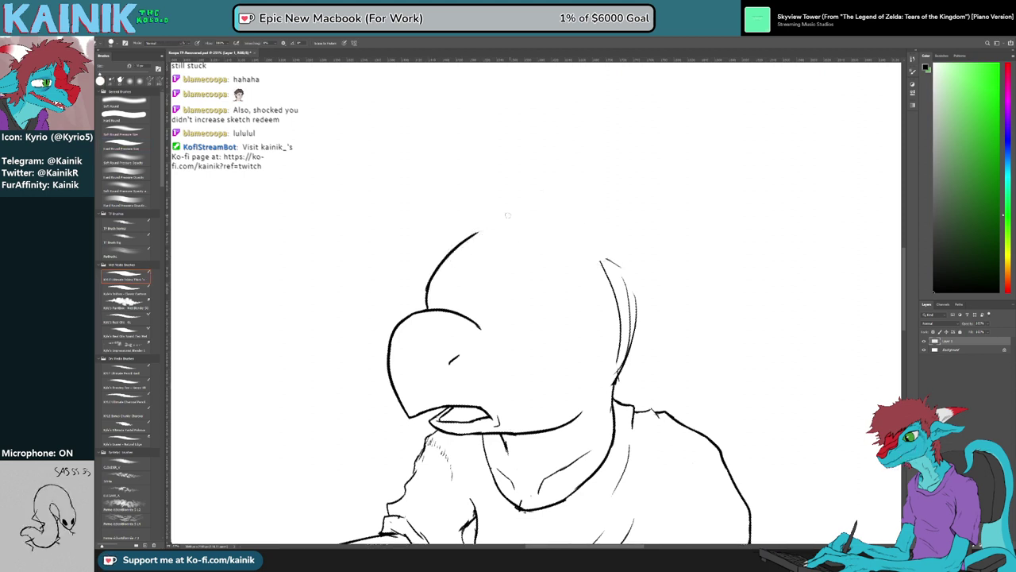
{"action": "left_click_drag", "start_coordinate": [493, 232], "coordinate": [570, 212]}
{"action": "key", "text": "ctrl+z"}
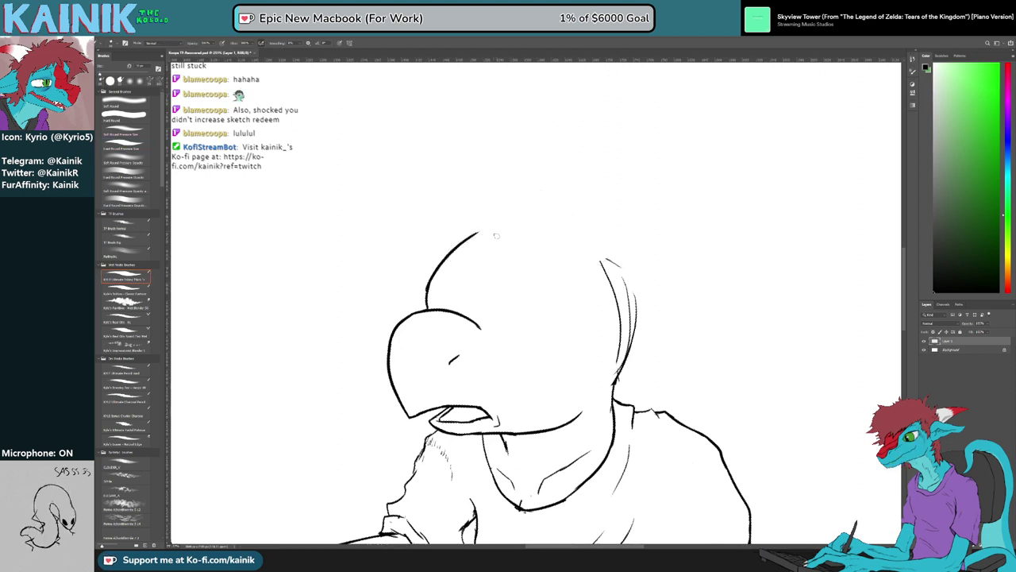
{"action": "left_click_drag", "start_coordinate": [497, 234], "coordinate": [575, 240]}
{"action": "key", "text": "ctrl+z"}
Draw the crown from the forehead backward and replace the rough back-of-head strokes with a clean curve down to the neck
{"action": "mouse_move", "coordinate": [479, 232]}
{"action": "left_mouse_down"}
{"action": "mouse_move", "coordinate": [568, 239]}
{"action": "mouse_move", "coordinate": [601, 258]}
{"action": "mouse_move", "coordinate": [616, 368]}
{"action": "left_mouse_up"}
{"action": "key", "text": "e"}
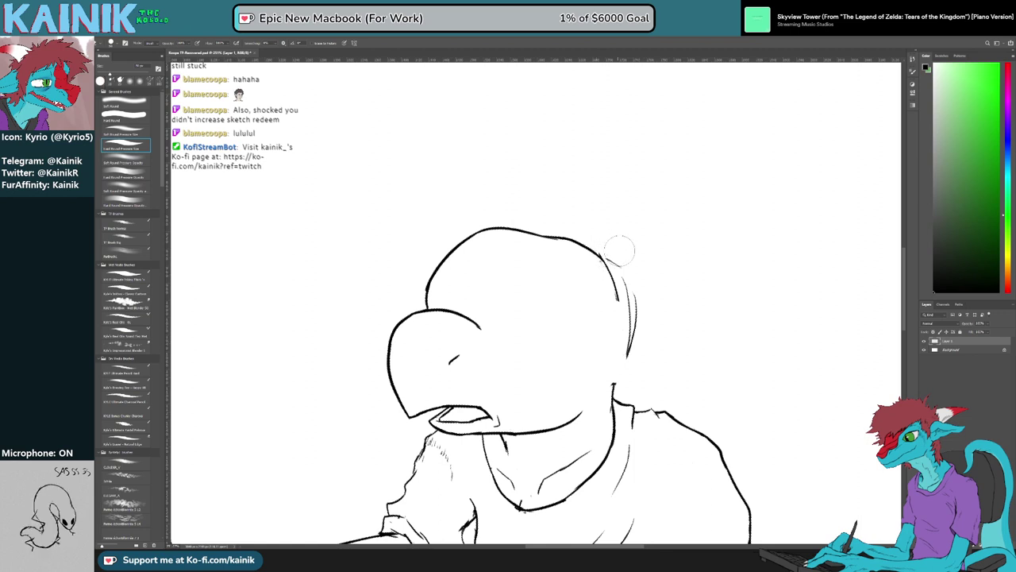
{"action": "left_click_drag", "start_coordinate": [605, 283], "coordinate": [627, 332]}
{"action": "mouse_move", "coordinate": [595, 257]}
{"action": "left_mouse_down"}
{"action": "mouse_move", "coordinate": [559, 236]}
{"action": "mouse_move", "coordinate": [605, 284]}
{"action": "mouse_move", "coordinate": [624, 328]}
{"action": "mouse_move", "coordinate": [624, 369]}
{"action": "left_mouse_up"}
{"action": "key", "text": "b"}
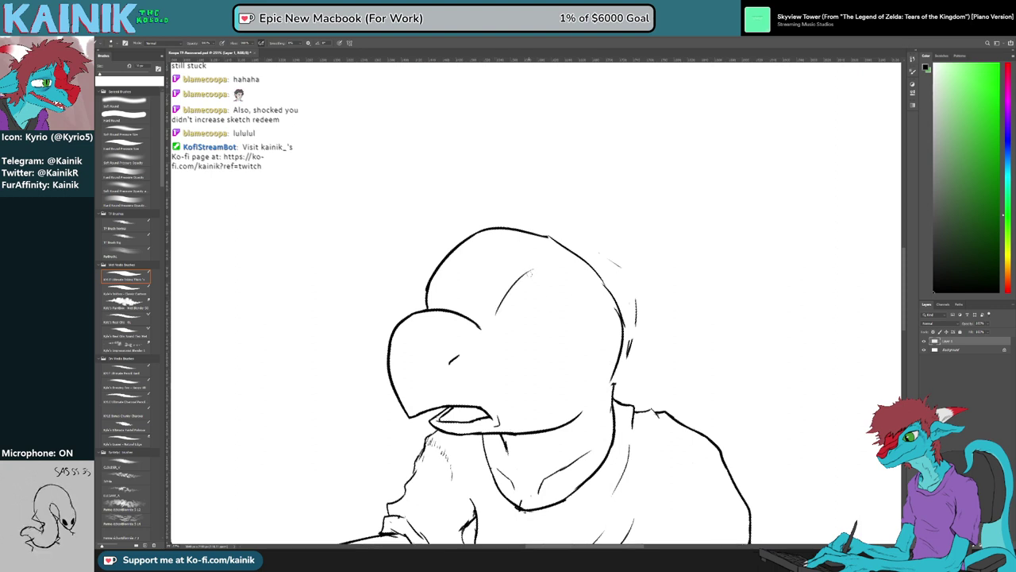
Sketch the eye behind the muzzle's bridge with an arched upper outline and a shallow curved lower line
{"action": "left_click_drag", "start_coordinate": [582, 309], "coordinate": [586, 324]}
{"action": "key", "text": "e"}
{"action": "mouse_move", "coordinate": [498, 317]}
{"action": "left_mouse_down"}
{"action": "mouse_move", "coordinate": [549, 305]}
{"action": "mouse_move", "coordinate": [588, 332]}
{"action": "left_mouse_up"}
{"action": "key", "text": "b"}
{"action": "left_click_drag", "start_coordinate": [502, 338], "coordinate": [581, 333]}
{"action": "key", "text": "e"}
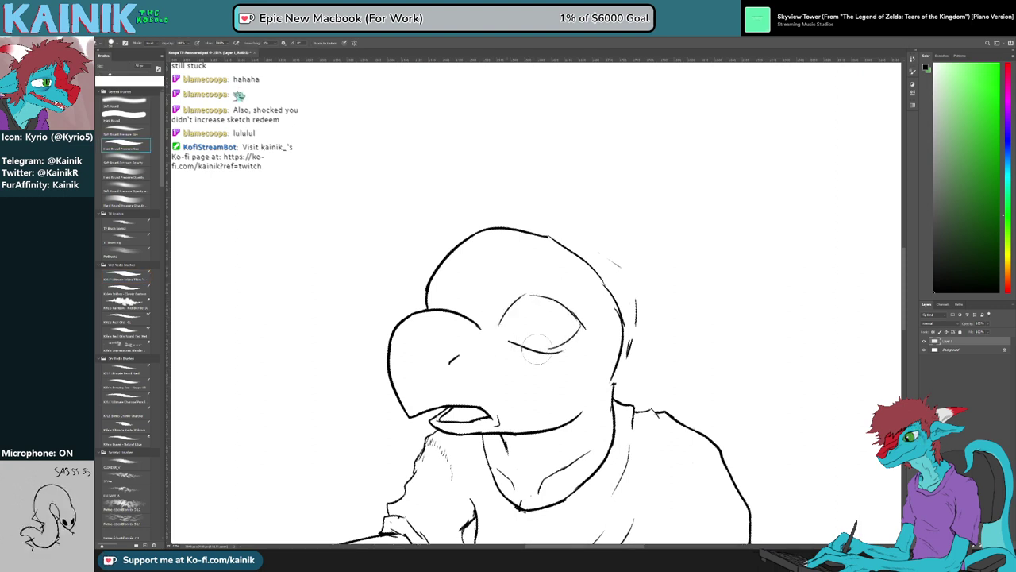
Redraw the eye's lower edge higher and add a drooping upper lid line with an iris beneath it
{"action": "left_click_drag", "start_coordinate": [511, 346], "coordinate": [573, 337]}
{"action": "key", "text": "b"}
{"action": "left_click_drag", "start_coordinate": [500, 338], "coordinate": [572, 326]}
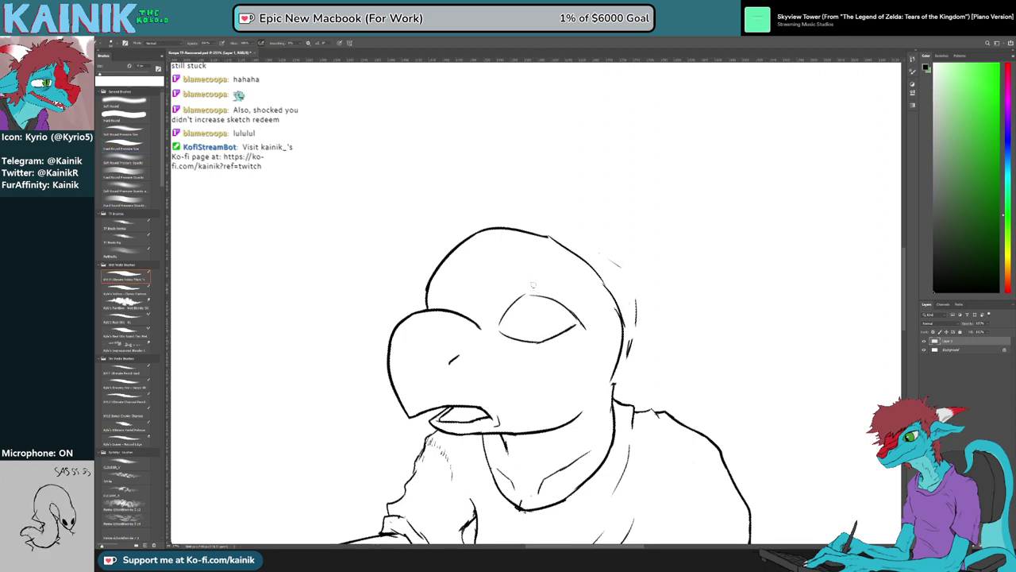
{"action": "left_click_drag", "start_coordinate": [496, 326], "coordinate": [543, 316]}
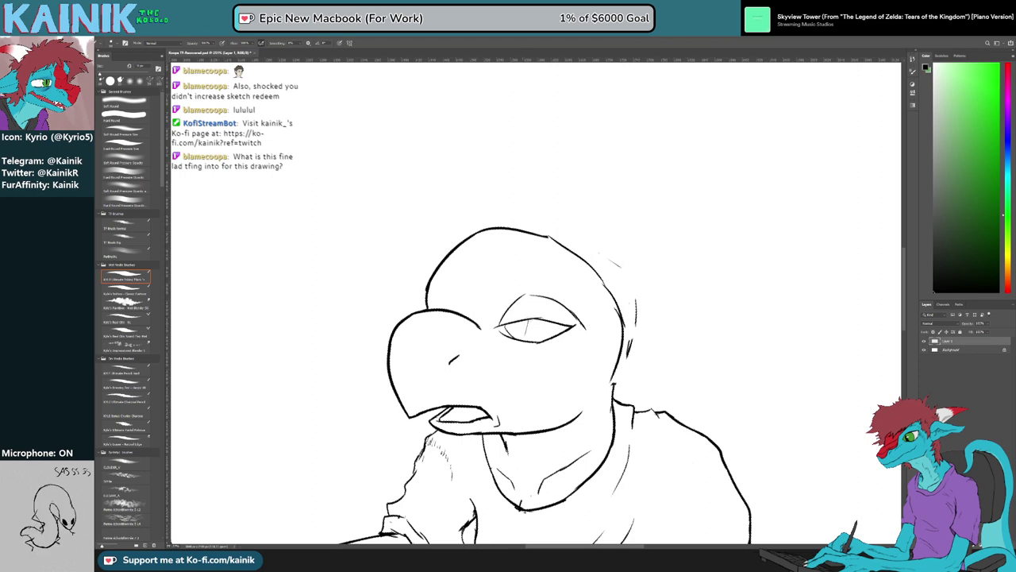
Erase the arched outline above the eye and draw a curved brow line rising from behind the muzzle's bridge
{"action": "key", "text": "e"}
{"action": "mouse_move", "coordinate": [510, 306]}
{"action": "left_mouse_down"}
{"action": "mouse_move", "coordinate": [529, 289]}
{"action": "mouse_move", "coordinate": [568, 307]}
{"action": "left_mouse_up"}
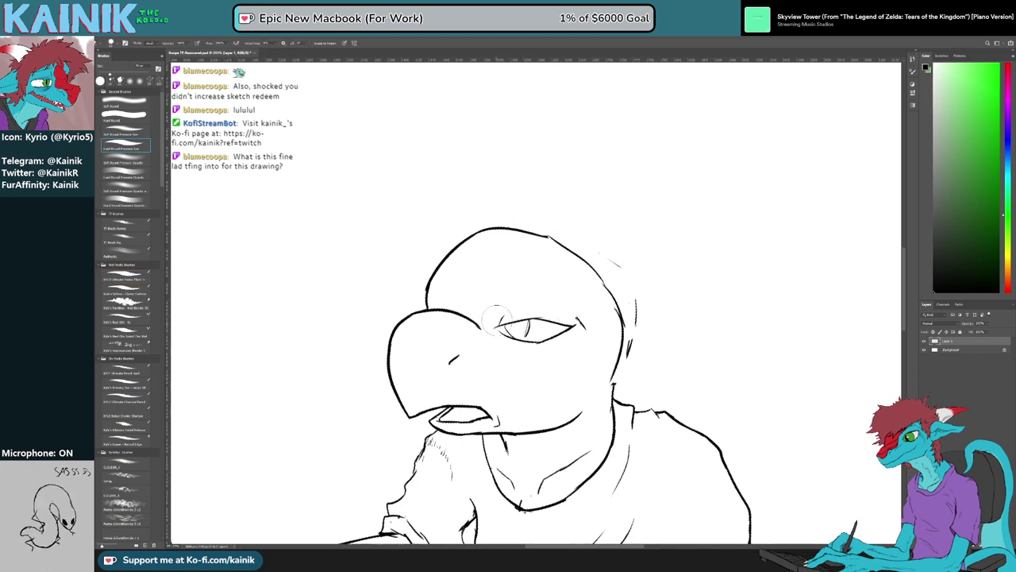
{"action": "key", "text": "b"}
{"action": "left_click_drag", "start_coordinate": [501, 271], "coordinate": [491, 318]}
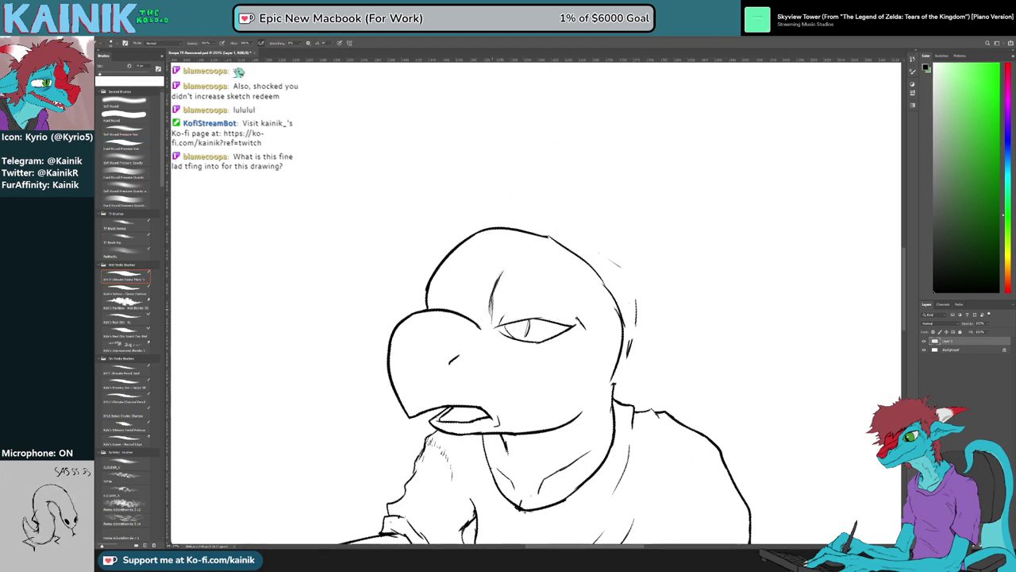
{"action": "key", "text": "e"}
{"action": "left_click_drag", "start_coordinate": [586, 322], "coordinate": [590, 326]}
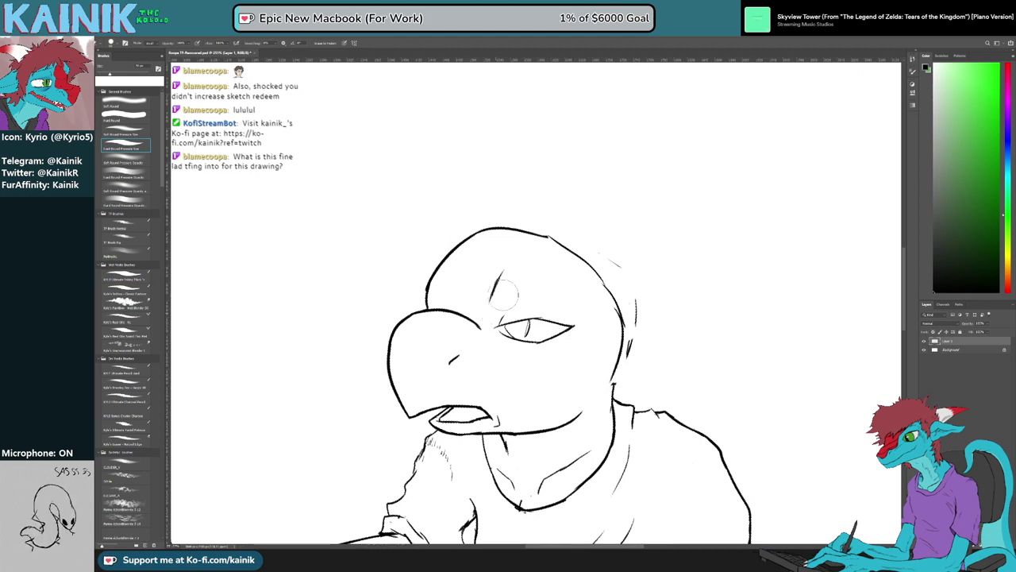
{"action": "key", "text": "b"}
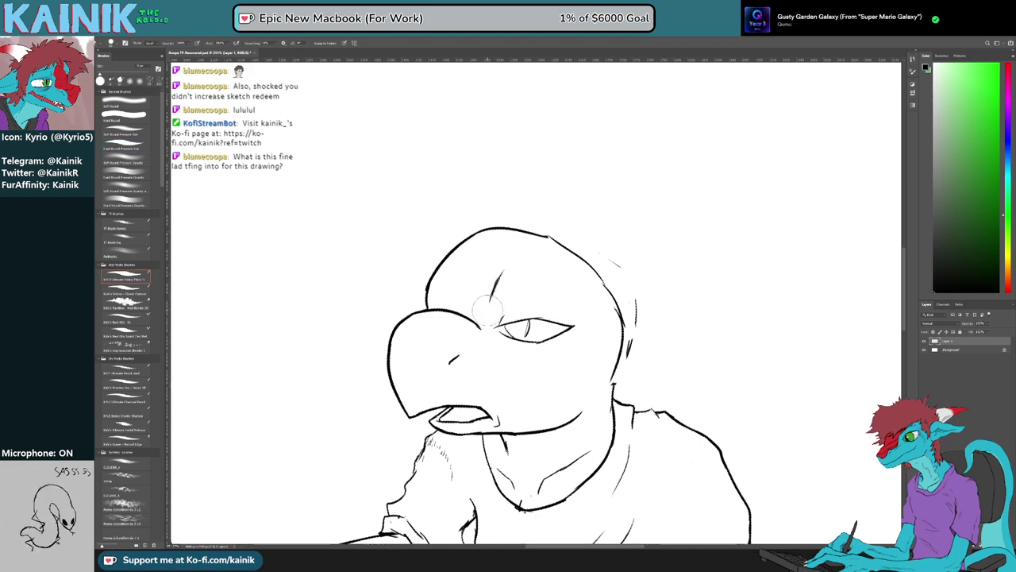
{"action": "key", "text": "b"}
{"action": "left_click_drag", "start_coordinate": [491, 318], "coordinate": [489, 328]}
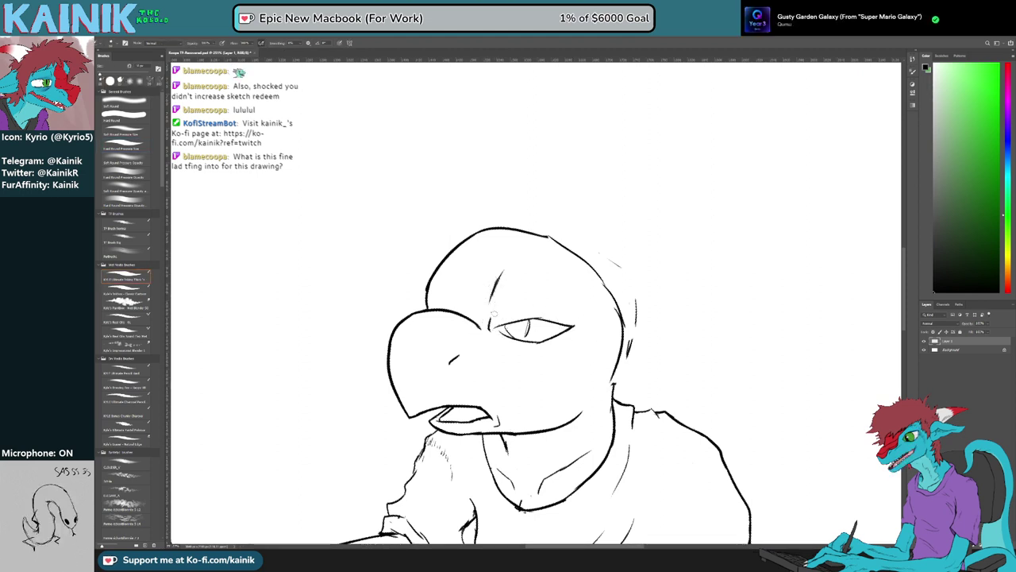
{"action": "key", "text": "e"}
{"action": "mouse_move", "coordinate": [500, 275]}
{"action": "left_mouse_down"}
{"action": "mouse_move", "coordinate": [492, 299]}
{"action": "mouse_move", "coordinate": [501, 276]}
{"action": "left_mouse_up"}
{"action": "key", "text": "b"}
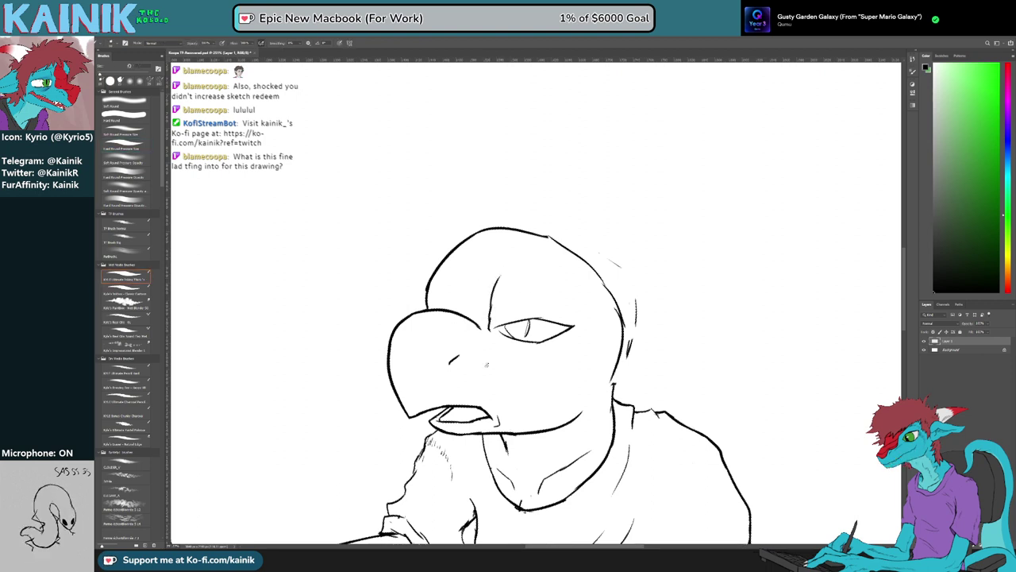
Thicken the eye's upper and lower outlines into a narrow, bold almond shape
{"action": "key", "text": "r"}
{"action": "left_click_drag", "start_coordinate": [525, 343], "coordinate": [563, 333]}
{"action": "key", "text": "b"}
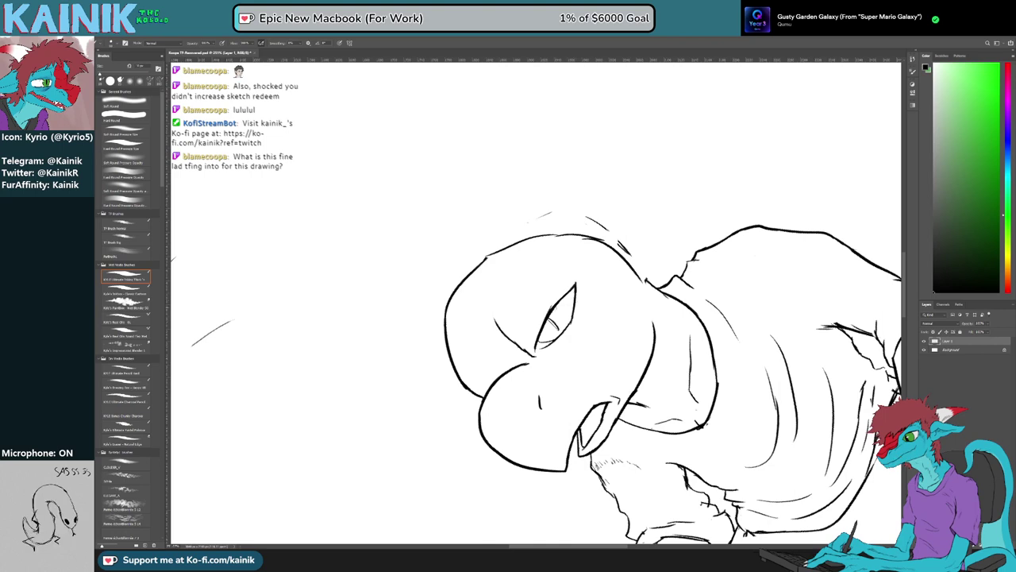
{"action": "key", "text": "r"}
{"action": "left_click_drag", "start_coordinate": [632, 292], "coordinate": [503, 363]}
{"action": "key", "text": "e"}
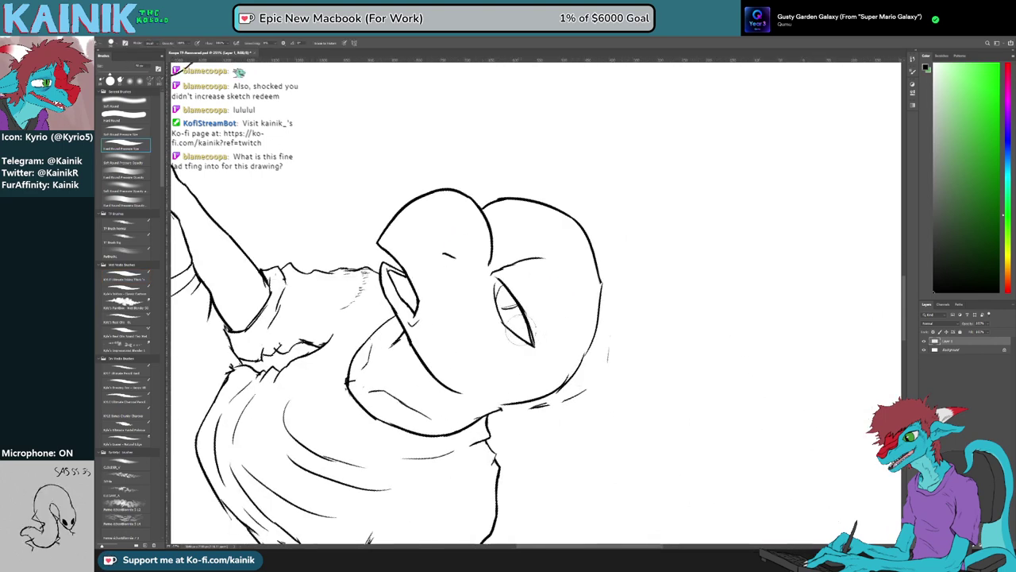
{"action": "key", "text": "r"}
{"action": "mouse_move", "coordinate": [515, 328]}
{"action": "left_mouse_down"}
{"action": "mouse_move", "coordinate": [635, 359]}
{"action": "mouse_move", "coordinate": [642, 341]}
{"action": "left_mouse_up"}
{"action": "key", "text": "b"}
{"action": "left_click_drag", "start_coordinate": [550, 346], "coordinate": [578, 297]}
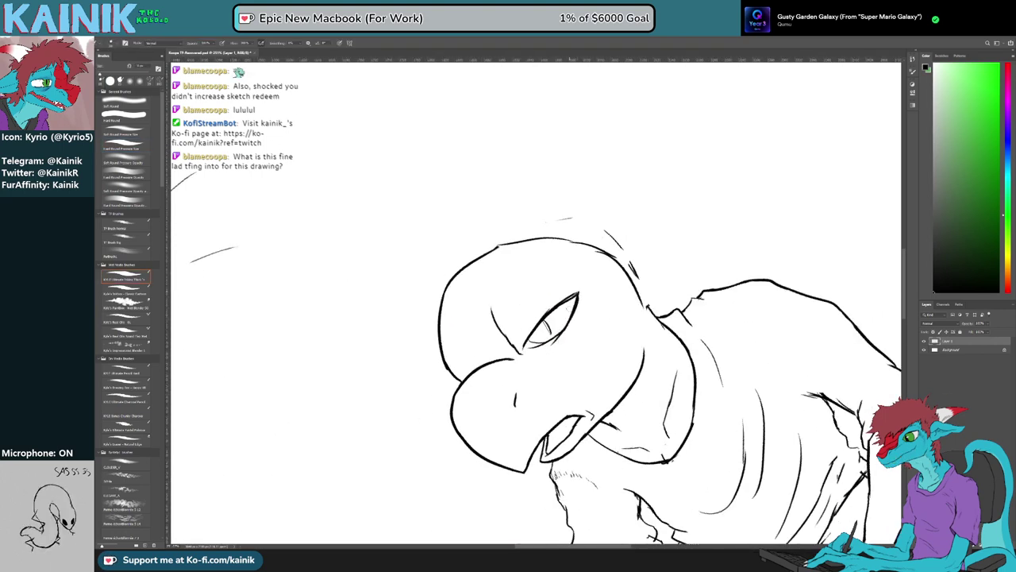
{"action": "key", "text": "ctrl+z"}
{"action": "key", "text": "r"}
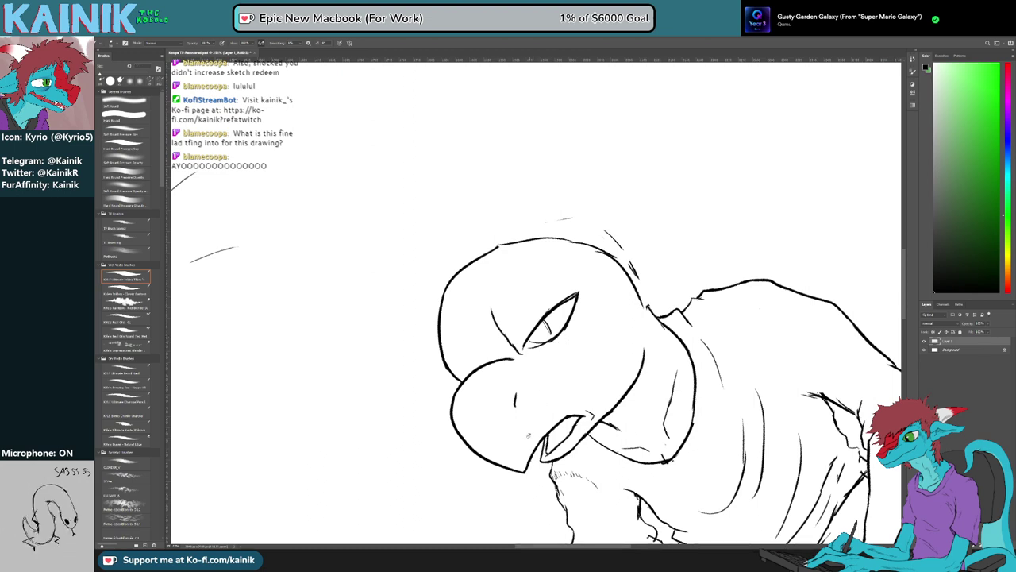
{"action": "left_click_drag", "start_coordinate": [563, 357], "coordinate": [582, 343]}
{"action": "key", "text": "e"}
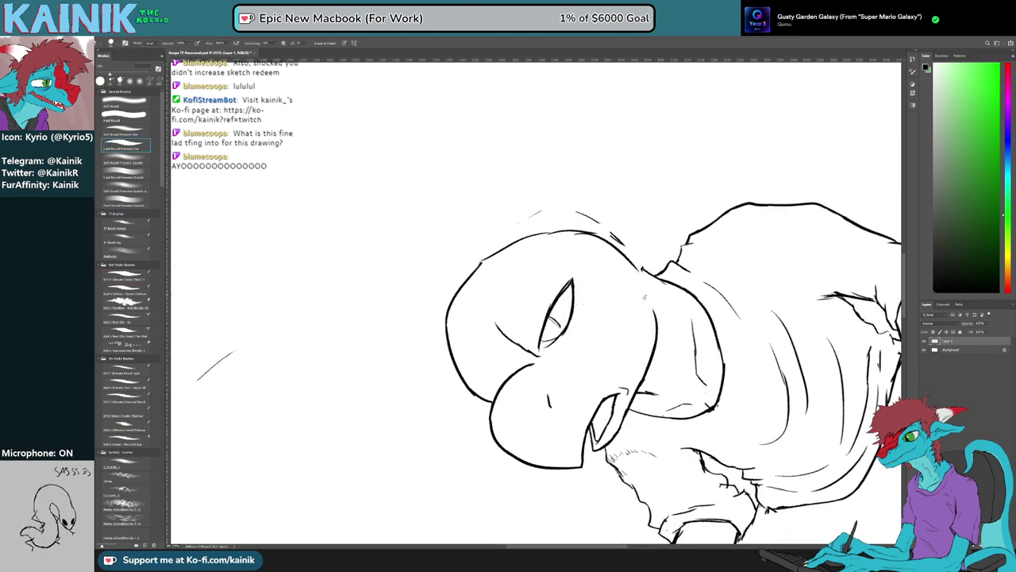
Replace the brow line in front of the eye with one cleaner, continuous curve up the forehead
{"action": "key", "text": "r"}
{"action": "left_click_drag", "start_coordinate": [645, 297], "coordinate": [589, 397]}
{"action": "key", "text": "e"}
{"action": "left_click_drag", "start_coordinate": [489, 322], "coordinate": [510, 257]}
{"action": "key", "text": "b"}
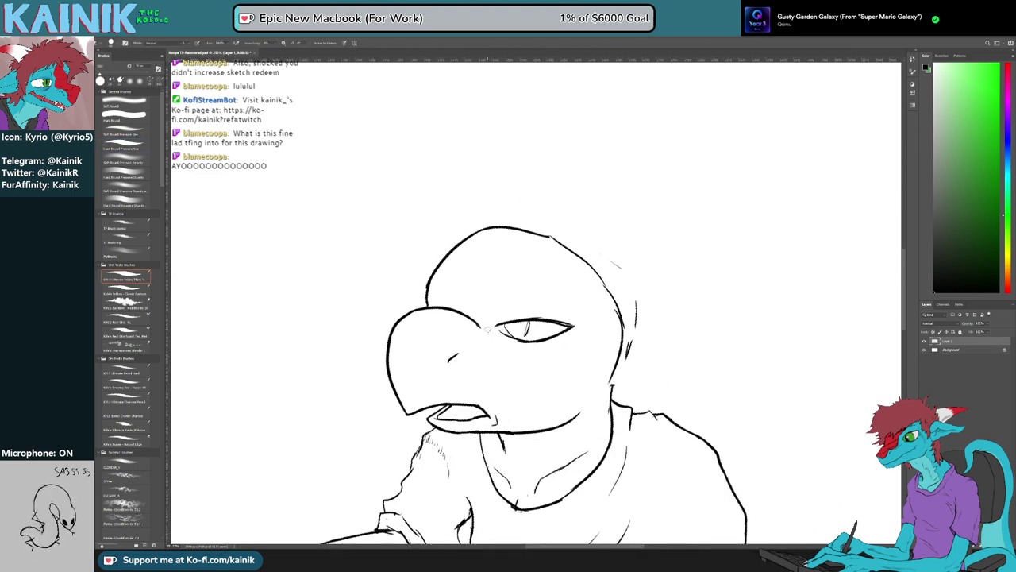
{"action": "left_click_drag", "start_coordinate": [487, 328], "coordinate": [500, 268]}
{"action": "key", "text": "e"}
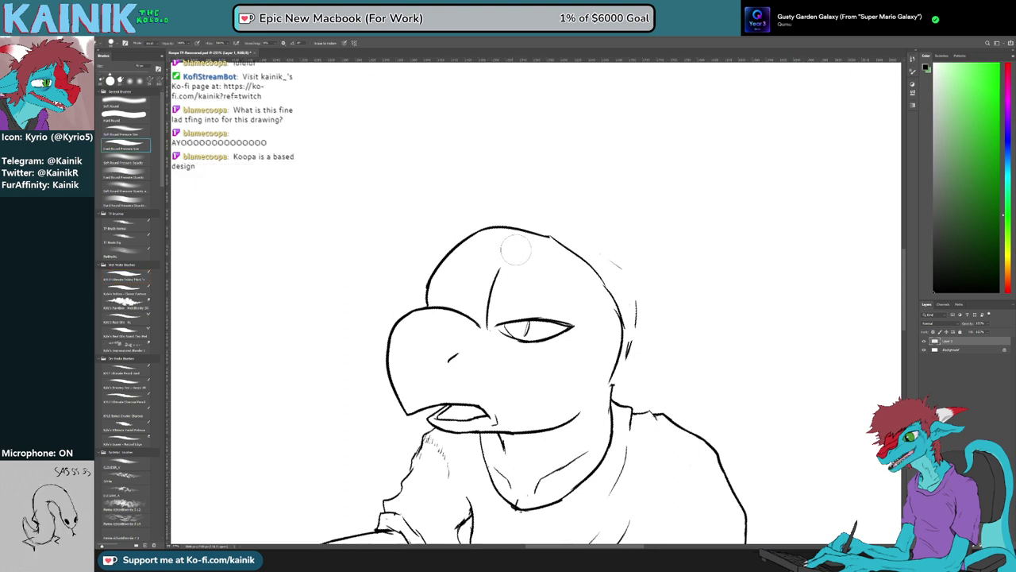
Add a small hook at the base of the brow line, turning toward the eye's inner corner
{"action": "key", "text": "r"}
{"action": "left_click_drag", "start_coordinate": [627, 278], "coordinate": [629, 323]}
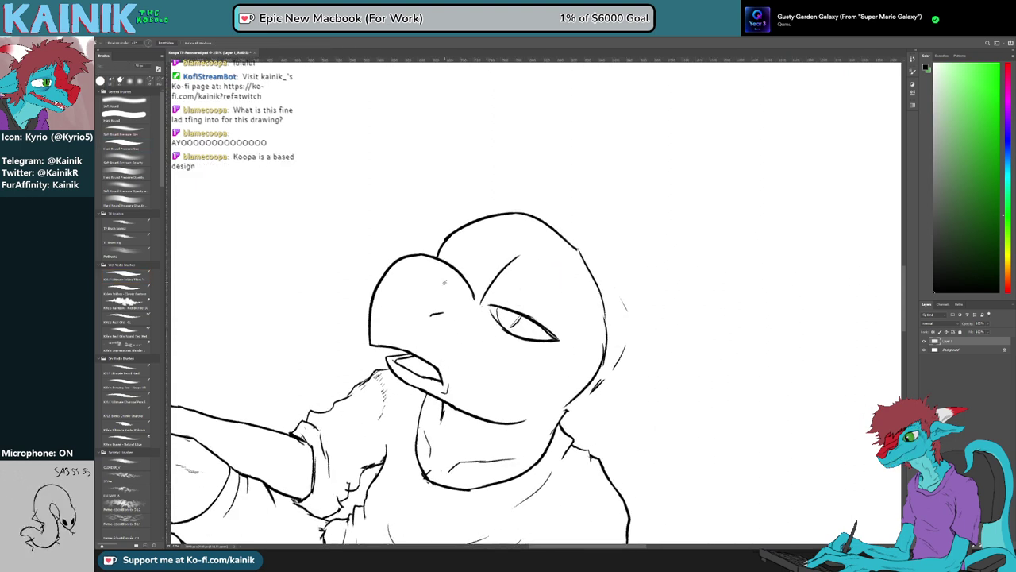
{"action": "key", "text": "b"}
{"action": "left_click_drag", "start_coordinate": [480, 302], "coordinate": [486, 308]}
{"action": "key", "text": "r"}
{"action": "mouse_move", "coordinate": [588, 322]}
{"action": "left_mouse_down"}
{"action": "mouse_move", "coordinate": [588, 285]}
{"action": "mouse_move", "coordinate": [572, 262]}
{"action": "left_mouse_up"}
{"action": "key", "text": "r"}
{"action": "key", "text": "b"}
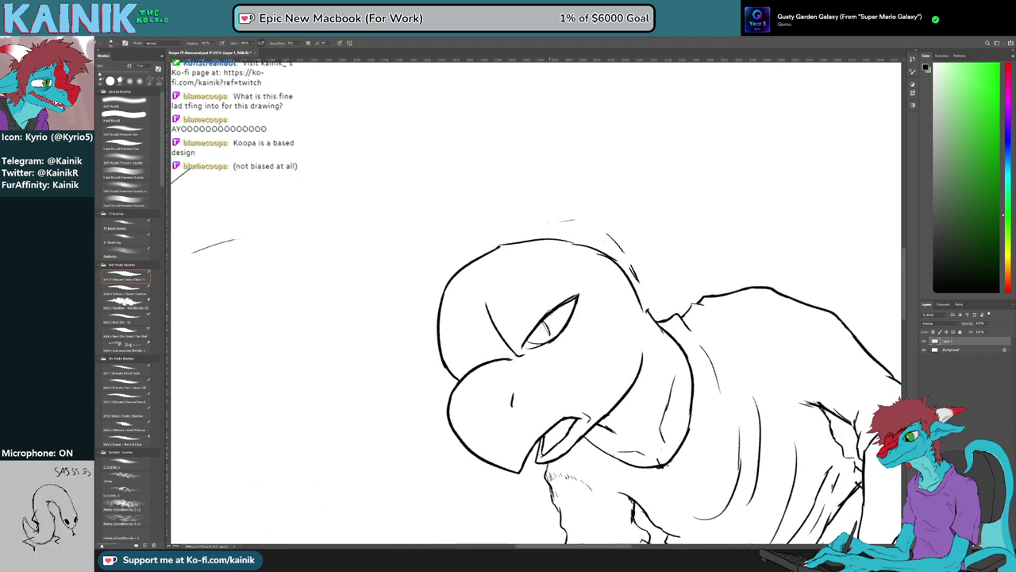
Thicken the upper eyelid toward its outer corner and clean up its edge
{"action": "left_click_drag", "start_coordinate": [560, 306], "coordinate": [579, 294]}
{"action": "key", "text": "r"}
{"action": "left_click_drag", "start_coordinate": [605, 303], "coordinate": [575, 328]}
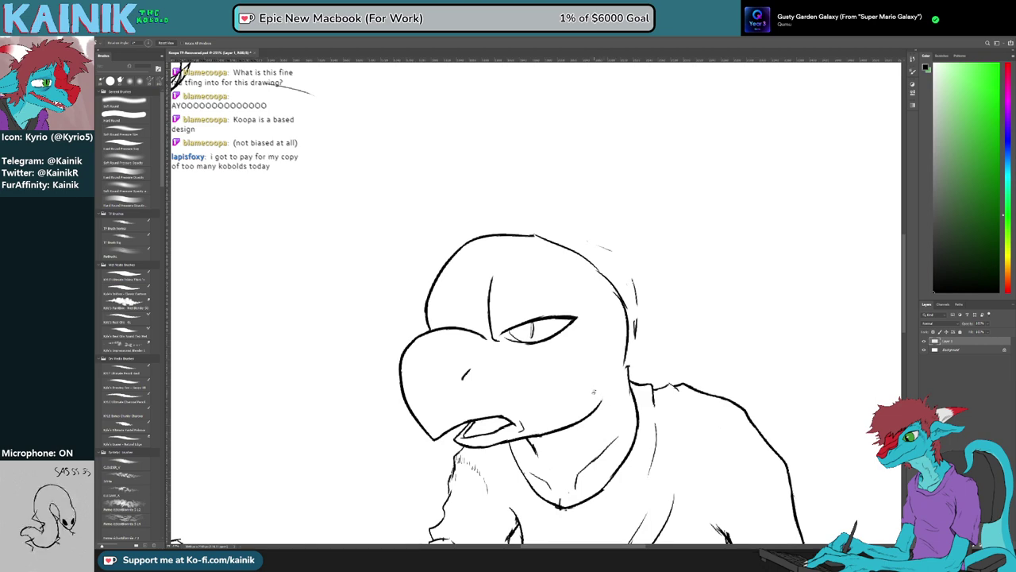
{"action": "mouse_move", "coordinate": [599, 393]}
{"action": "left_mouse_down"}
{"action": "mouse_move", "coordinate": [632, 391]}
{"action": "mouse_move", "coordinate": [611, 409]}
{"action": "left_mouse_up"}
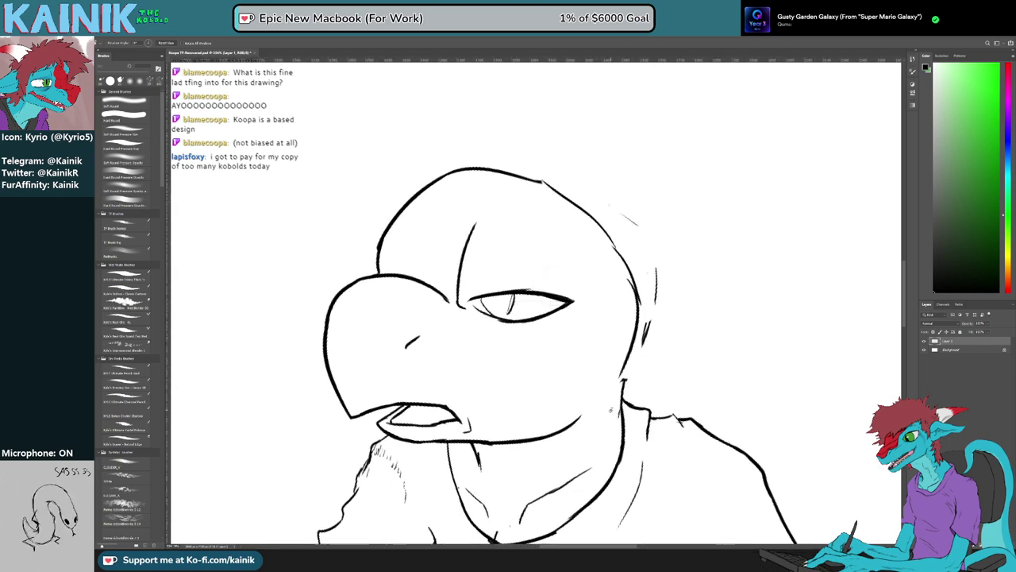
{"action": "mouse_move", "coordinate": [601, 260]}
{"action": "left_mouse_down"}
{"action": "mouse_move", "coordinate": [580, 238]}
{"action": "mouse_move", "coordinate": [548, 236]}
{"action": "left_mouse_up"}
{"action": "key", "text": "e"}
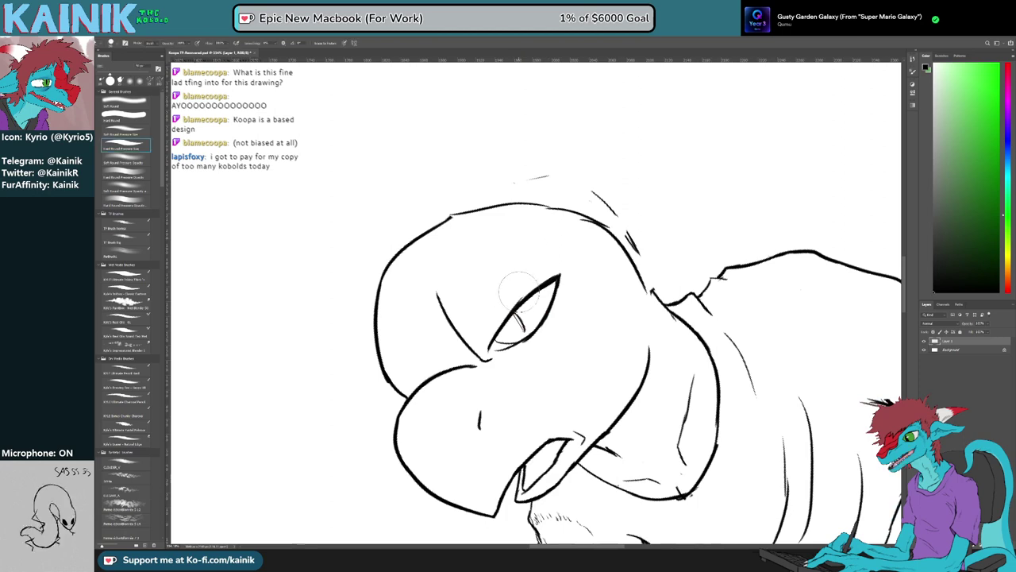
{"action": "key", "text": "r"}
{"action": "mouse_move", "coordinate": [491, 294]}
{"action": "left_mouse_down"}
{"action": "mouse_move", "coordinate": [526, 256]}
{"action": "mouse_move", "coordinate": [486, 314]}
{"action": "left_mouse_up"}
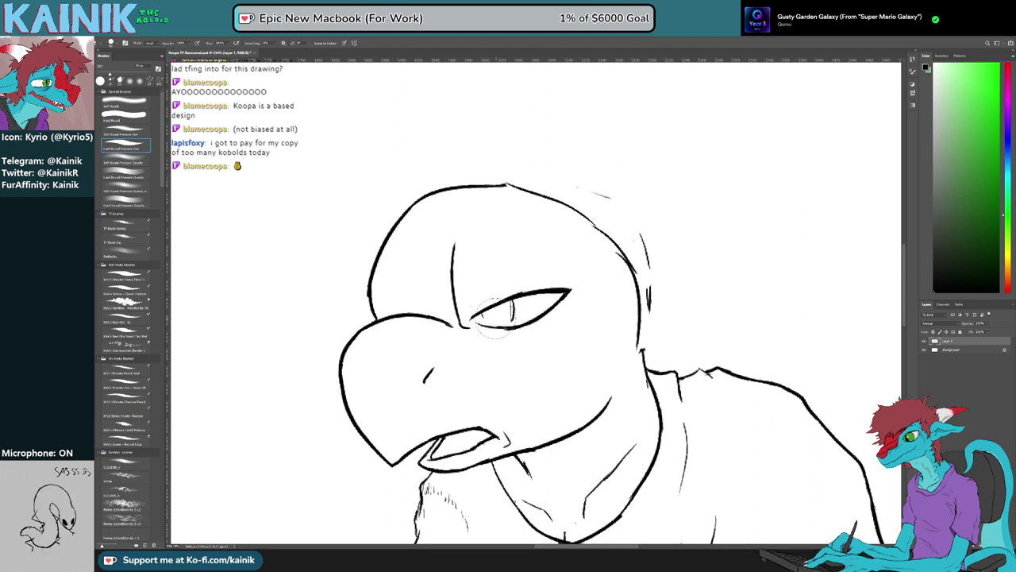
Redraw the iris with a bold, near-vertical line and a short curved edge at the eye's inner corner
{"action": "key", "text": "r"}
{"action": "left_click_drag", "start_coordinate": [526, 349], "coordinate": [514, 345]}
{"action": "key", "text": "b"}
{"action": "mouse_move", "coordinate": [479, 300]}
{"action": "left_mouse_down"}
{"action": "mouse_move", "coordinate": [484, 315]}
{"action": "mouse_move", "coordinate": [511, 311]}
{"action": "mouse_move", "coordinate": [649, 407]}
{"action": "left_mouse_up"}
{"action": "key", "text": "e"}
{"action": "key", "text": "b"}
Erase the iris lines and draw a small half-round iris tucked under the upper lid at the inner corner
{"action": "scroll", "coordinate": [649, 406], "scroll_direction": "down", "scroll_amount": 3}
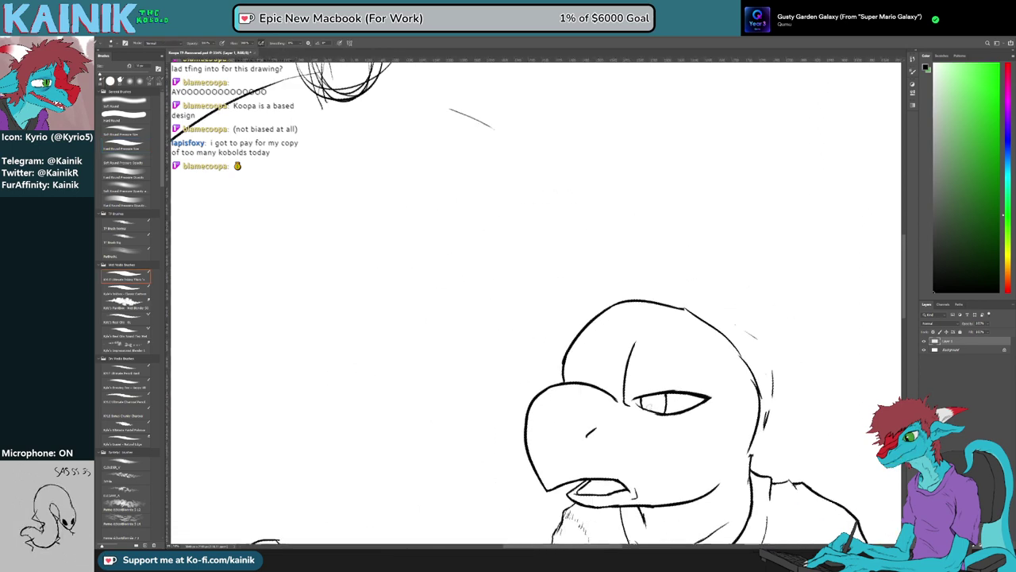
{"action": "scroll", "coordinate": [650, 406], "scroll_direction": "down", "scroll_amount": 10}
{"action": "scroll", "coordinate": [649, 407], "scroll_direction": "up", "scroll_amount": 3}
{"action": "key", "text": "r"}
{"action": "left_click_drag", "start_coordinate": [745, 428], "coordinate": [769, 375]}
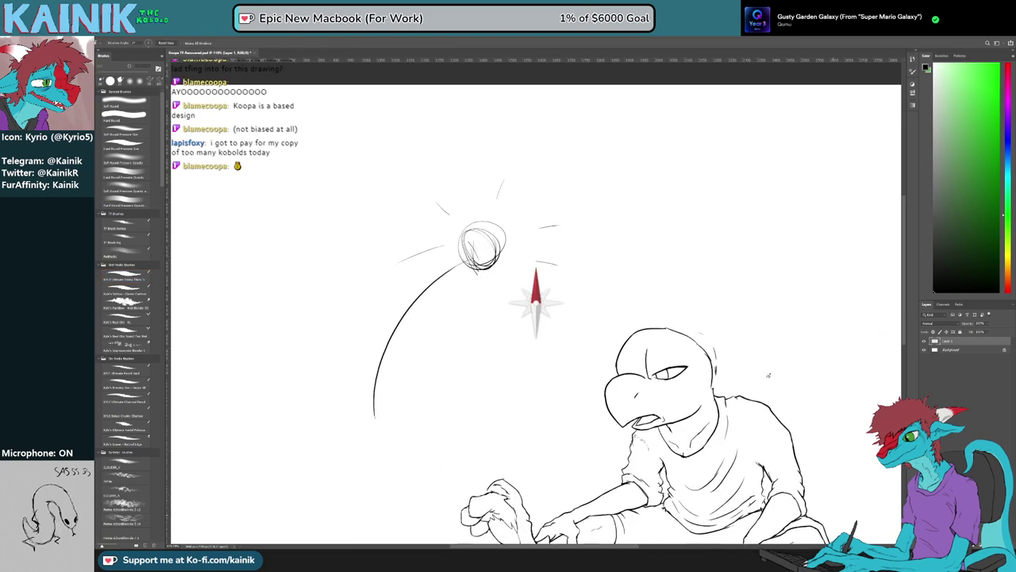
{"action": "scroll", "coordinate": [768, 375], "scroll_direction": "up", "scroll_amount": 3}
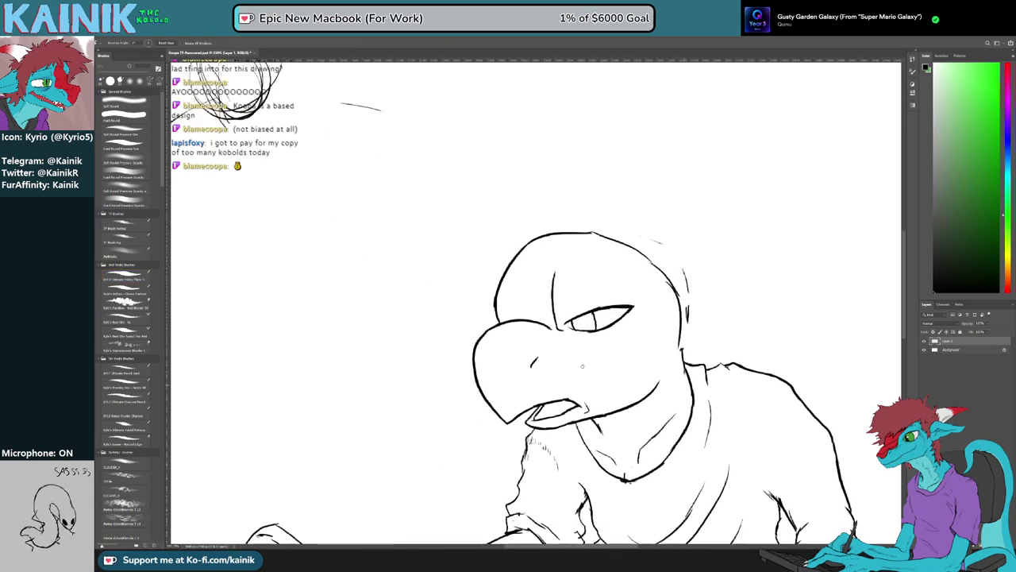
{"action": "scroll", "coordinate": [582, 366], "scroll_direction": "up", "scroll_amount": 4}
{"action": "key", "text": "e"}
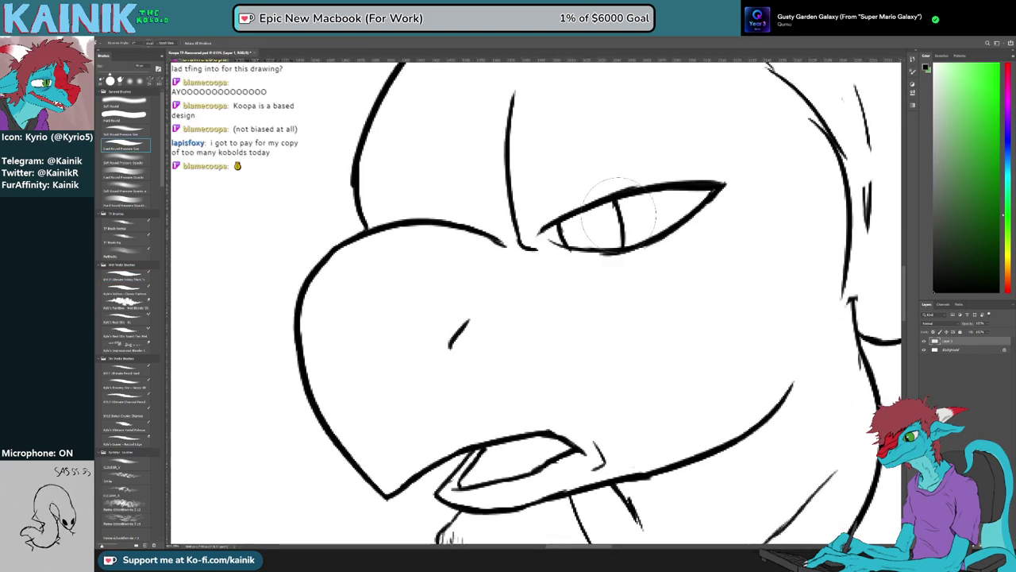
{"action": "left_click_drag", "start_coordinate": [618, 204], "coordinate": [624, 240]}
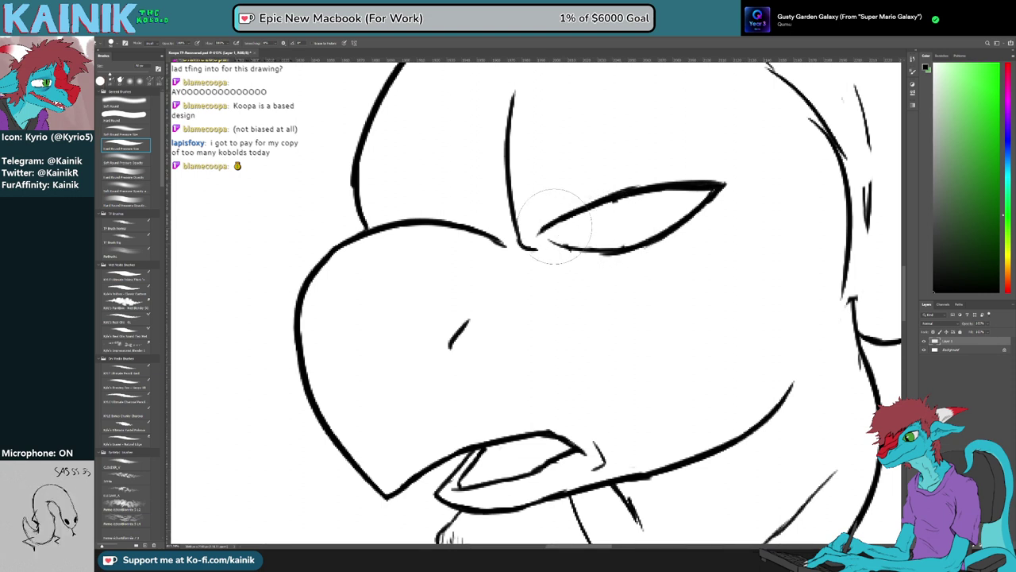
{"action": "key", "text": "b"}
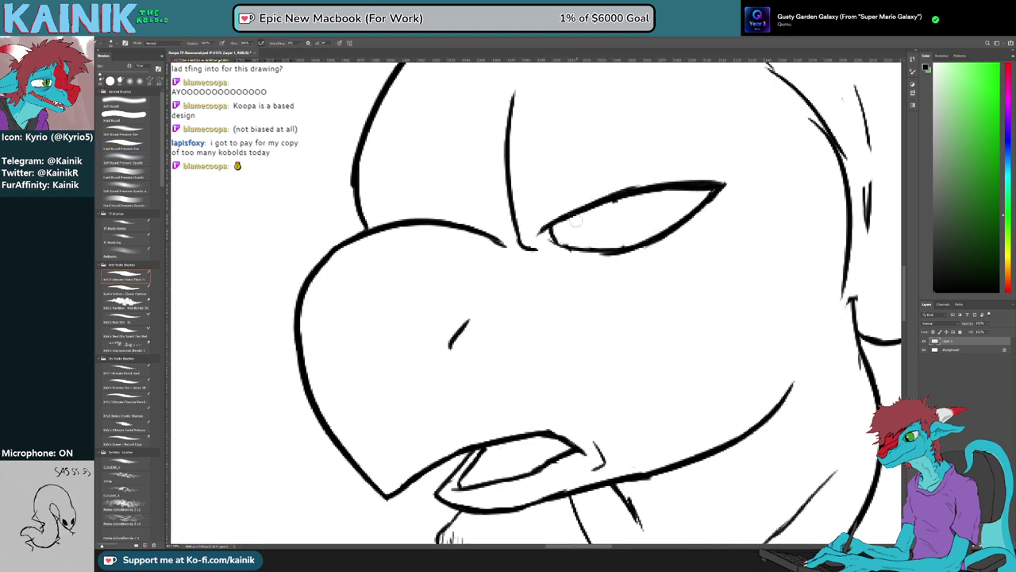
{"action": "mouse_move", "coordinate": [575, 221]}
{"action": "left_mouse_down"}
{"action": "mouse_move", "coordinate": [559, 238]}
{"action": "mouse_move", "coordinate": [584, 227]}
{"action": "left_mouse_up"}
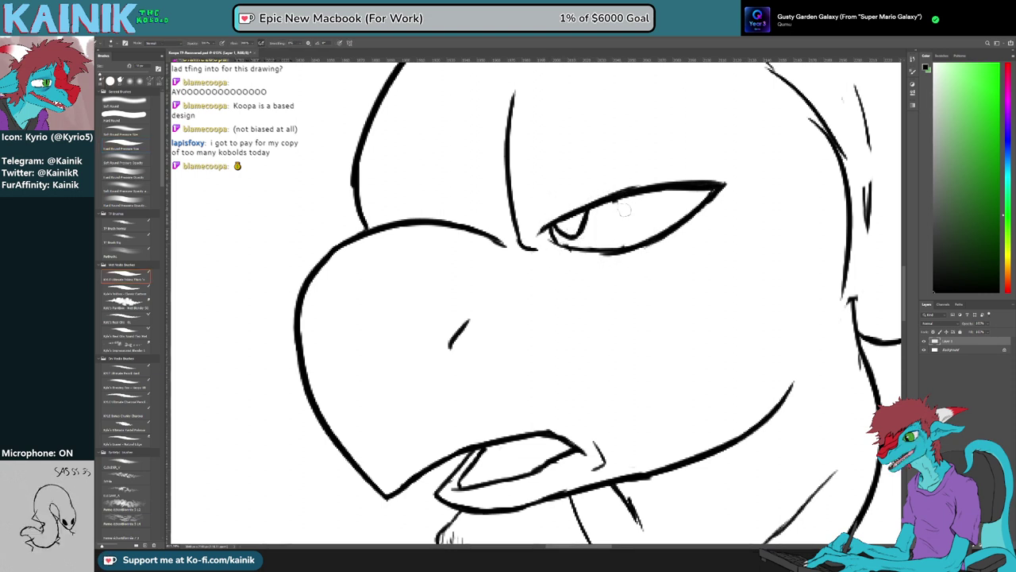
{"action": "key", "text": "e"}
{"action": "left_click_drag", "start_coordinate": [607, 223], "coordinate": [613, 322]}
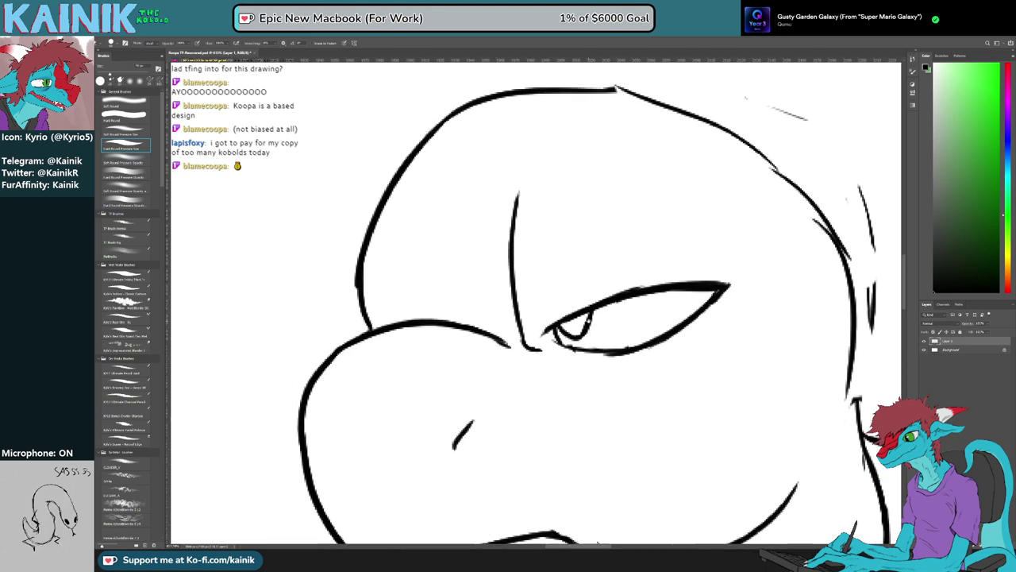
Draw a short crease above the eye's outer corner and hatch a curved shadow behind the eye
{"action": "key", "text": "b"}
{"action": "mouse_move", "coordinate": [712, 205]}
{"action": "left_mouse_down"}
{"action": "mouse_move", "coordinate": [743, 287]}
{"action": "mouse_move", "coordinate": [759, 291]}
{"action": "mouse_move", "coordinate": [755, 303]}
{"action": "mouse_move", "coordinate": [772, 293]}
{"action": "mouse_move", "coordinate": [774, 312]}
{"action": "mouse_move", "coordinate": [784, 308]}
{"action": "mouse_move", "coordinate": [774, 341]}
{"action": "left_mouse_up"}
{"action": "left_click_drag", "start_coordinate": [746, 372], "coordinate": [545, 278]}
{"action": "left_click_drag", "start_coordinate": [575, 238], "coordinate": [566, 253]}
{"action": "mouse_move", "coordinate": [577, 248]}
{"action": "left_mouse_down"}
{"action": "mouse_move", "coordinate": [570, 262]}
{"action": "mouse_move", "coordinate": [587, 327]}
{"action": "left_mouse_up"}
Erase the lower back-of-head outline and redraw it with an outward bulge behind the eye
{"action": "key", "text": "e"}
{"action": "mouse_move", "coordinate": [591, 216]}
{"action": "left_mouse_down"}
{"action": "mouse_move", "coordinate": [608, 223]}
{"action": "mouse_move", "coordinate": [631, 310]}
{"action": "left_mouse_up"}
{"action": "key", "text": "b"}
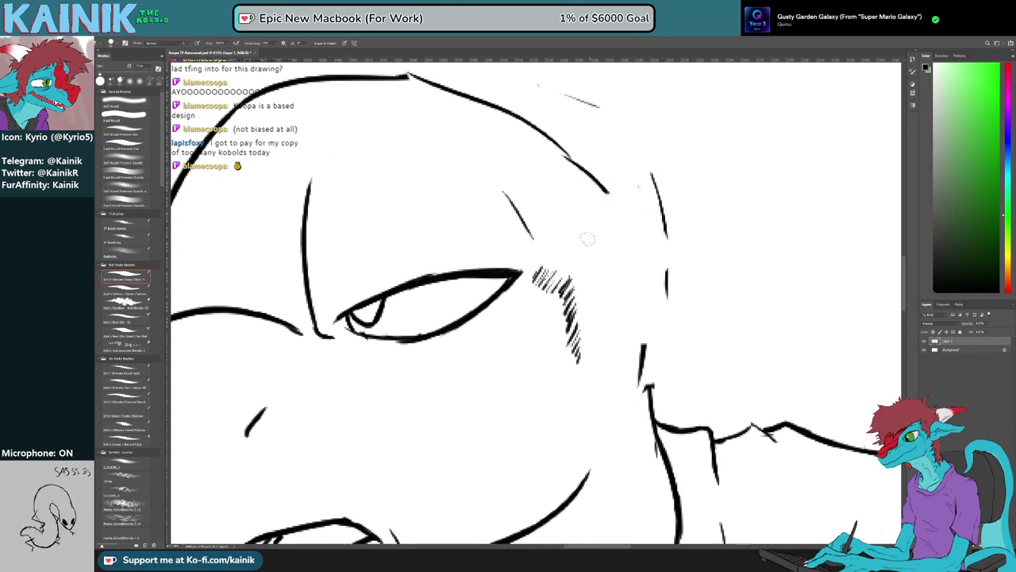
{"action": "left_click_drag", "start_coordinate": [588, 235], "coordinate": [643, 299]}
{"action": "left_click_drag", "start_coordinate": [619, 254], "coordinate": [644, 354]}
{"action": "mouse_move", "coordinate": [591, 187]}
{"action": "left_mouse_down"}
{"action": "mouse_move", "coordinate": [663, 258]}
{"action": "mouse_move", "coordinate": [626, 193]}
{"action": "mouse_move", "coordinate": [490, 118]}
{"action": "mouse_move", "coordinate": [404, 251]}
{"action": "left_mouse_up"}
{"action": "key", "text": "e"}
{"action": "key", "text": "r"}
{"action": "key", "text": "b"}
{"action": "key", "text": "r"}
{"action": "left_click_drag", "start_coordinate": [655, 238], "coordinate": [582, 390]}
{"action": "scroll", "coordinate": [633, 312], "scroll_direction": "down", "scroll_amount": 7}
{"action": "left_click_drag", "start_coordinate": [691, 340], "coordinate": [696, 318]}
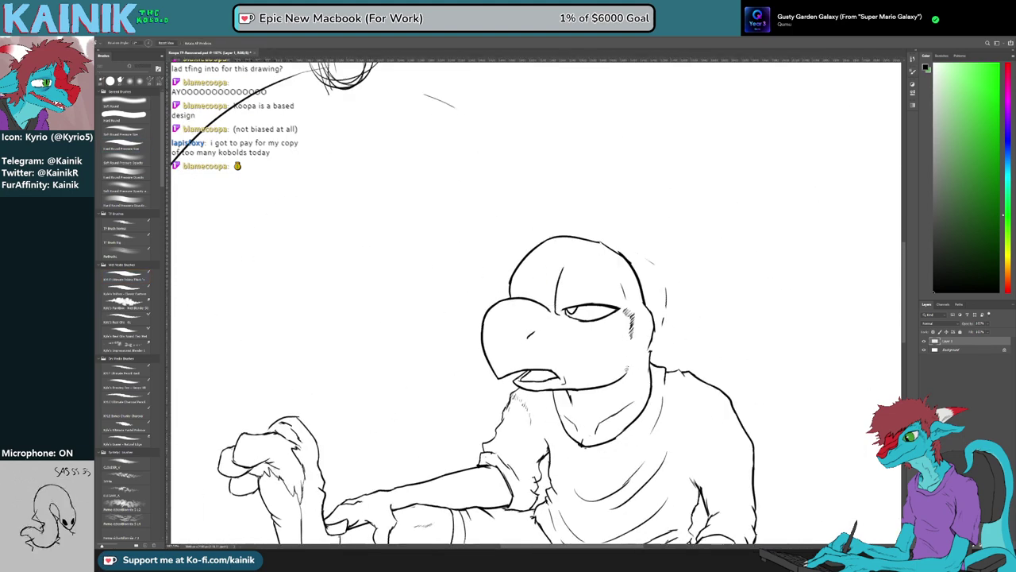
Connect the back-of-head outline to the collar and add hatching on the neck behind the jaw
{"action": "scroll", "coordinate": [622, 372], "scroll_direction": "up", "scroll_amount": 3}
{"action": "left_click_drag", "start_coordinate": [622, 372], "coordinate": [620, 430]}
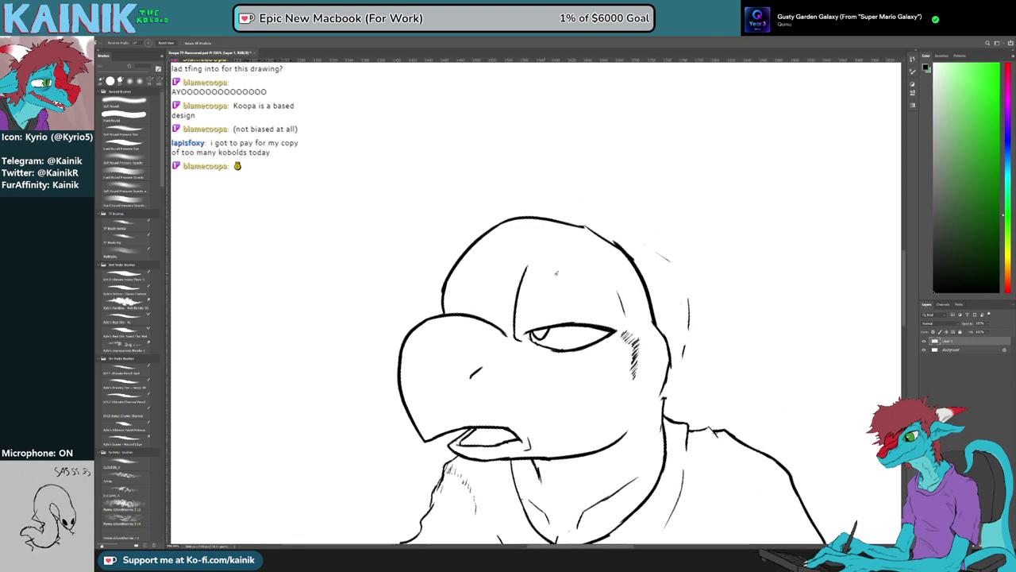
{"action": "mouse_move", "coordinate": [628, 359]}
{"action": "left_mouse_down"}
{"action": "mouse_move", "coordinate": [558, 274]}
{"action": "mouse_move", "coordinate": [588, 354]}
{"action": "mouse_move", "coordinate": [593, 343]}
{"action": "mouse_move", "coordinate": [576, 328]}
{"action": "left_mouse_up"}
{"action": "key", "text": "b"}
{"action": "key", "text": "b"}
{"action": "left_click_drag", "start_coordinate": [589, 318], "coordinate": [570, 350]}
{"action": "left_click_drag", "start_coordinate": [553, 276], "coordinate": [551, 335]}
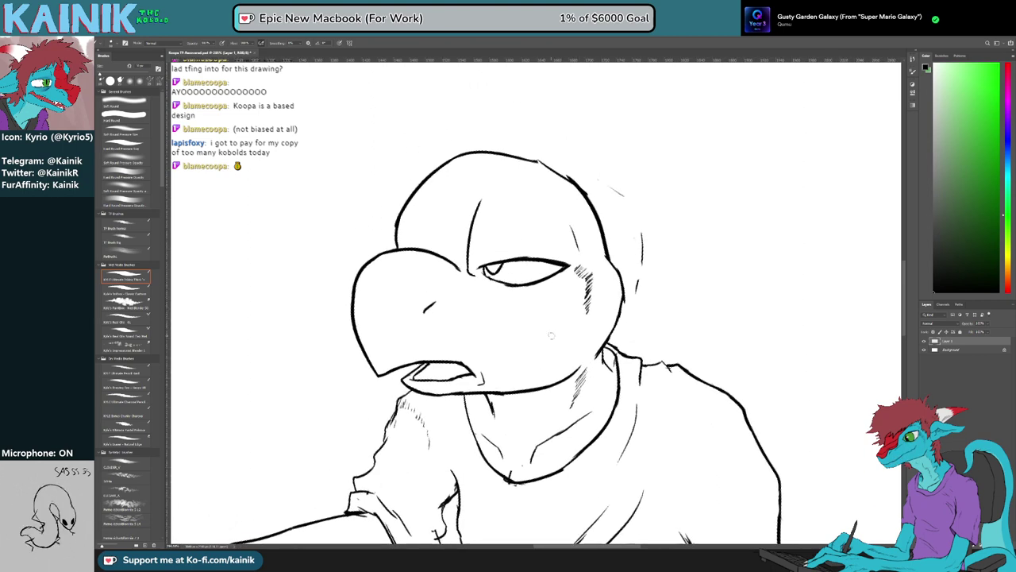
Draw short crease strokes beneath the eye's inner corner
{"action": "key", "text": "r"}
{"action": "left_click_drag", "start_coordinate": [528, 378], "coordinate": [599, 346]}
{"action": "left_click_drag", "start_coordinate": [512, 316], "coordinate": [500, 329]}
{"action": "left_click_drag", "start_coordinate": [507, 321], "coordinate": [497, 331]}
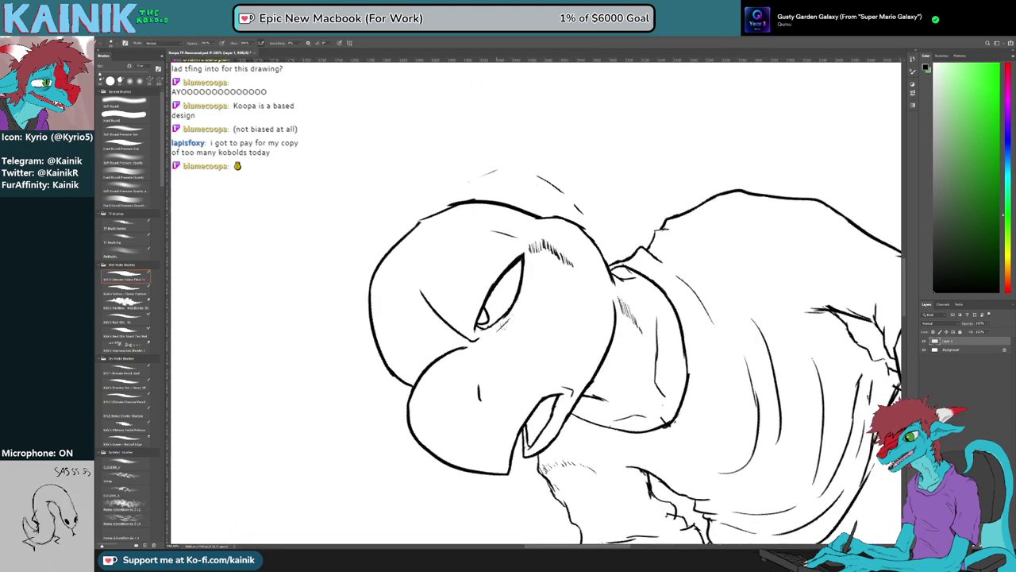
{"action": "key", "text": "r"}
{"action": "left_click_drag", "start_coordinate": [605, 325], "coordinate": [555, 375]}
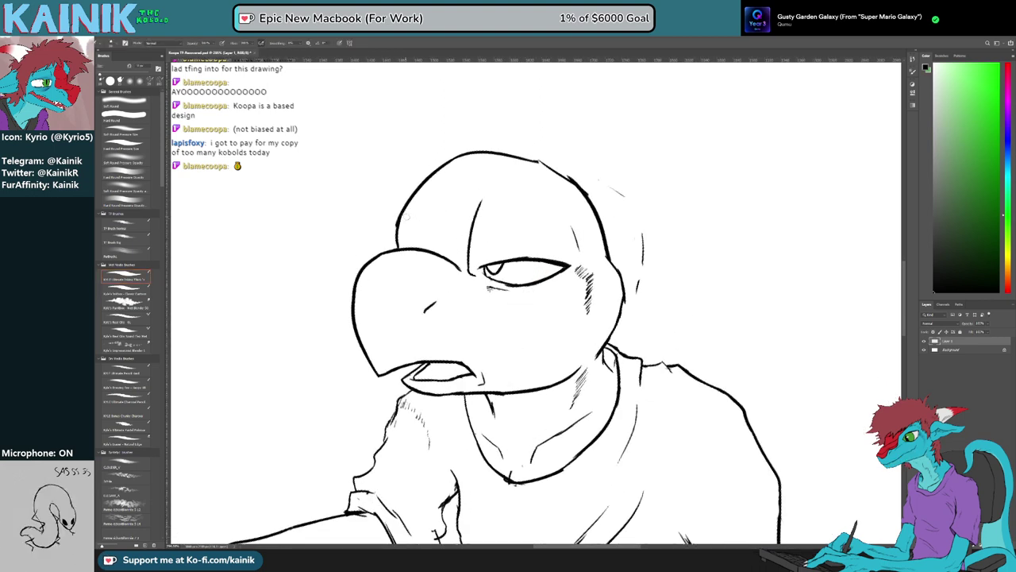
Sketch the far eye's brow and lid creases on the forehead above the muzzle and trim their ends
{"action": "left_click_drag", "start_coordinate": [454, 219], "coordinate": [461, 260]}
{"action": "key", "text": "e"}
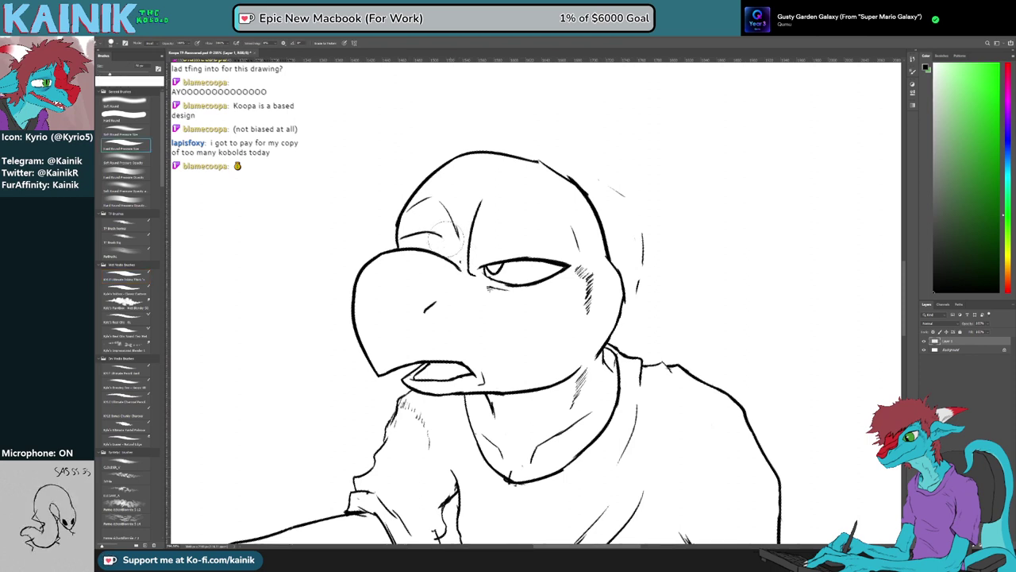
{"action": "key", "text": "b"}
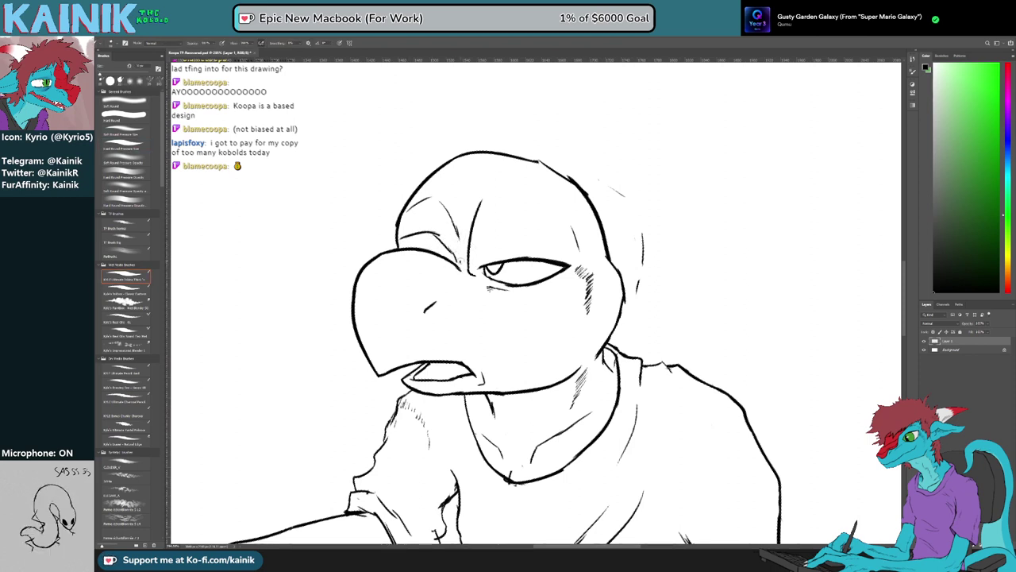
Erase the inner vertical brow crease above the far eye and trim the neighbouring crease ends
{"action": "key", "text": "e"}
{"action": "mouse_move", "coordinate": [463, 245]}
{"action": "left_mouse_down"}
{"action": "mouse_move", "coordinate": [447, 218]}
{"action": "mouse_move", "coordinate": [463, 257]}
{"action": "left_mouse_up"}
{"action": "key", "text": "b"}
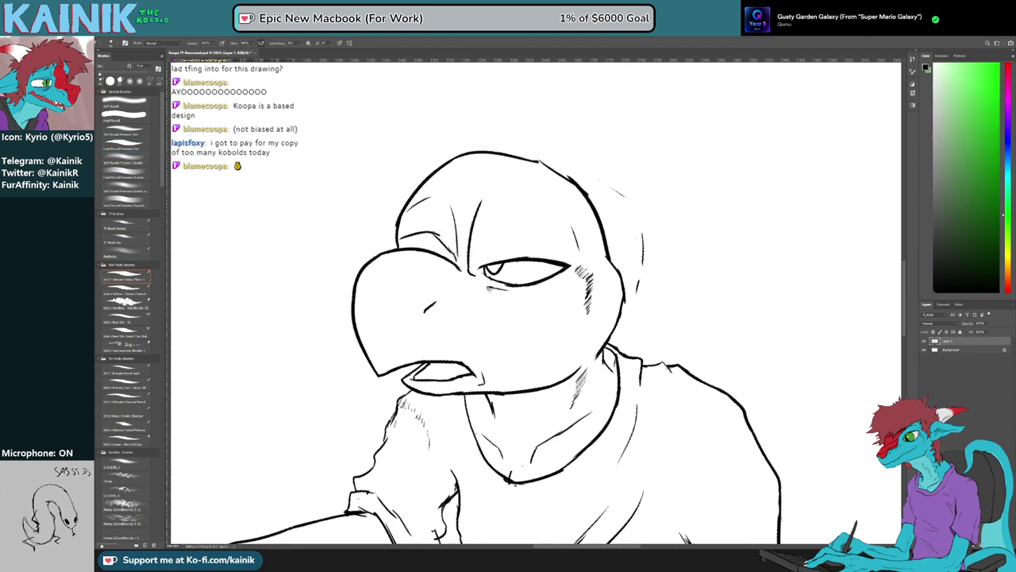
{"action": "key", "text": "e"}
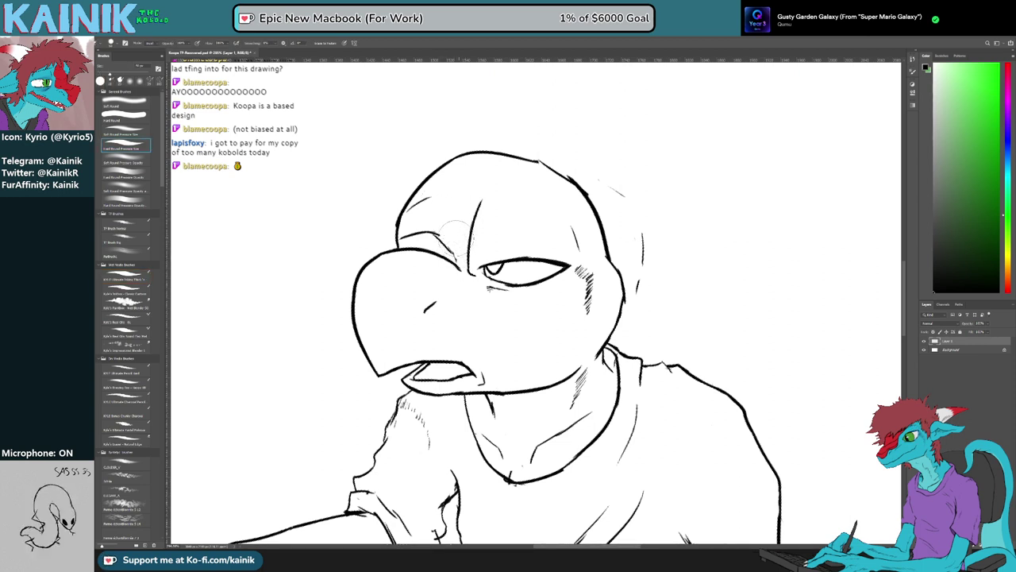
Erase the domed top of the head and redraw it as two rounded brow bumps meeting above the brow crease
{"action": "key", "text": "b"}
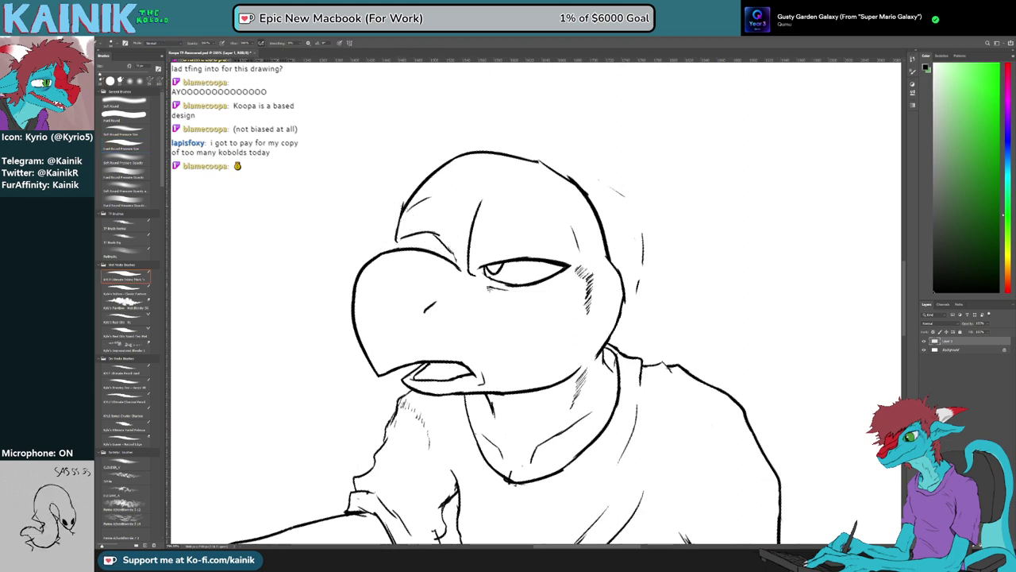
{"action": "key", "text": "ctrl+z"}
{"action": "key", "text": "e"}
{"action": "mouse_move", "coordinate": [447, 171]}
{"action": "left_mouse_down"}
{"action": "mouse_move", "coordinate": [544, 167]}
{"action": "mouse_move", "coordinate": [572, 204]}
{"action": "left_mouse_up"}
{"action": "key", "text": "b"}
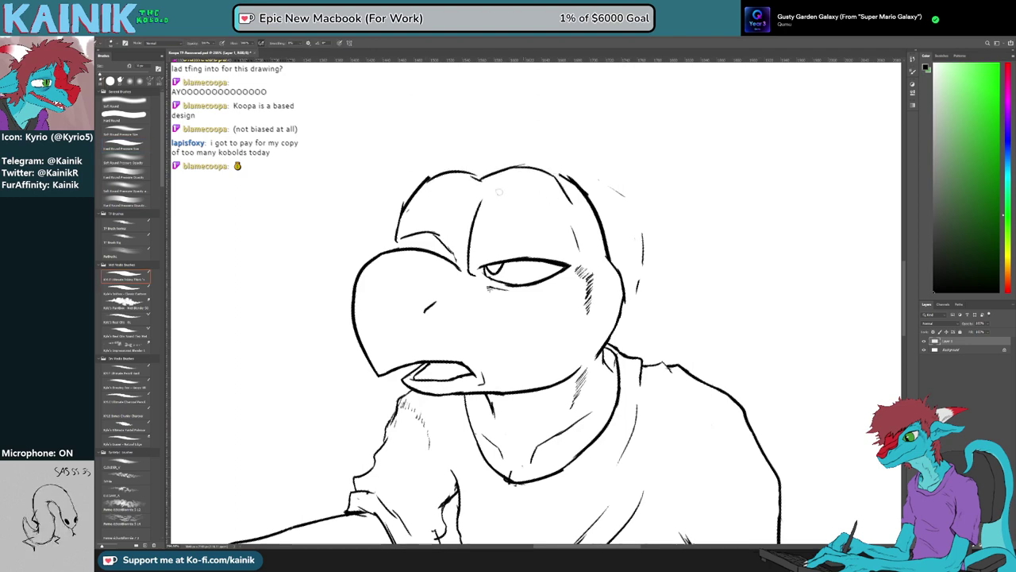
Erase the near brow bump's rear end and redraw it as a smooth curve joining the back-of-head outline
{"action": "key", "text": "e"}
{"action": "left_click_drag", "start_coordinate": [564, 170], "coordinate": [601, 226]}
{"action": "key", "text": "b"}
{"action": "mouse_move", "coordinate": [566, 197]}
{"action": "left_mouse_down"}
{"action": "mouse_move", "coordinate": [589, 235]}
{"action": "mouse_move", "coordinate": [508, 187]}
{"action": "mouse_move", "coordinate": [453, 227]}
{"action": "left_mouse_up"}
{"action": "key", "text": "r"}
{"action": "key", "text": "e"}
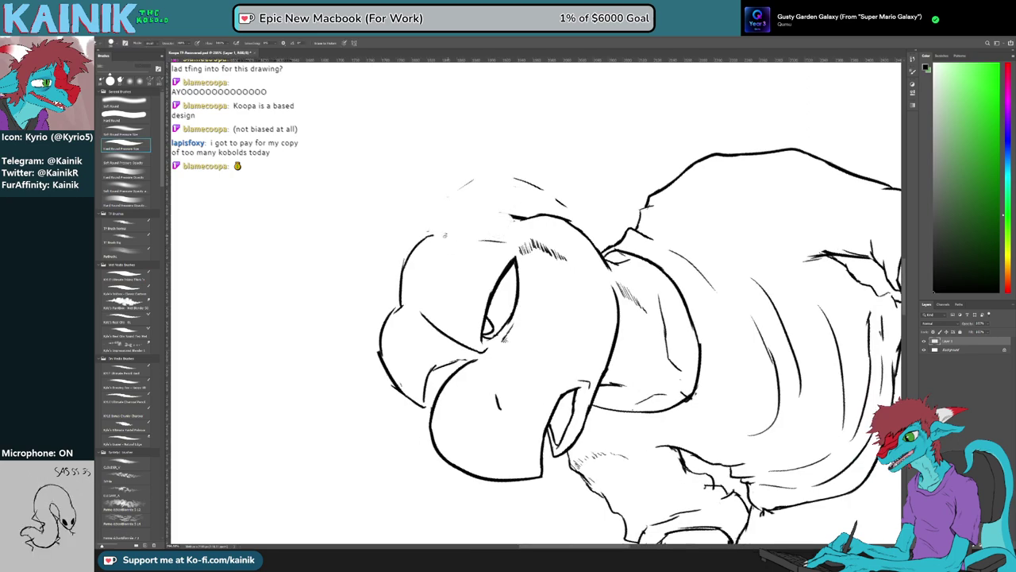
{"action": "key", "text": "r"}
{"action": "mouse_move", "coordinate": [537, 216]}
{"action": "left_mouse_down"}
{"action": "mouse_move", "coordinate": [484, 238]}
{"action": "mouse_move", "coordinate": [419, 291]}
{"action": "mouse_move", "coordinate": [405, 333]}
{"action": "mouse_move", "coordinate": [430, 267]}
{"action": "mouse_move", "coordinate": [405, 282]}
{"action": "left_mouse_up"}
{"action": "key", "text": "b"}
{"action": "key", "text": "r"}
{"action": "key", "text": "b"}
{"action": "key", "text": "r"}
Refine the far brow bump's outline from the notch between the bumps down to the muzzle, cleaning off stray line ends
{"action": "key", "text": "e"}
{"action": "key", "text": "r"}
{"action": "mouse_move", "coordinate": [398, 376]}
{"action": "left_mouse_down"}
{"action": "mouse_move", "coordinate": [382, 276]}
{"action": "mouse_move", "coordinate": [439, 181]}
{"action": "mouse_move", "coordinate": [441, 239]}
{"action": "mouse_move", "coordinate": [422, 304]}
{"action": "left_mouse_up"}
{"action": "key", "text": "e"}
{"action": "key", "text": "b"}
{"action": "left_click_drag", "start_coordinate": [472, 251], "coordinate": [456, 286]}
{"action": "key", "text": "r"}
{"action": "mouse_move", "coordinate": [468, 334]}
{"action": "left_mouse_down"}
{"action": "mouse_move", "coordinate": [457, 282]}
{"action": "mouse_move", "coordinate": [446, 305]}
{"action": "left_mouse_up"}
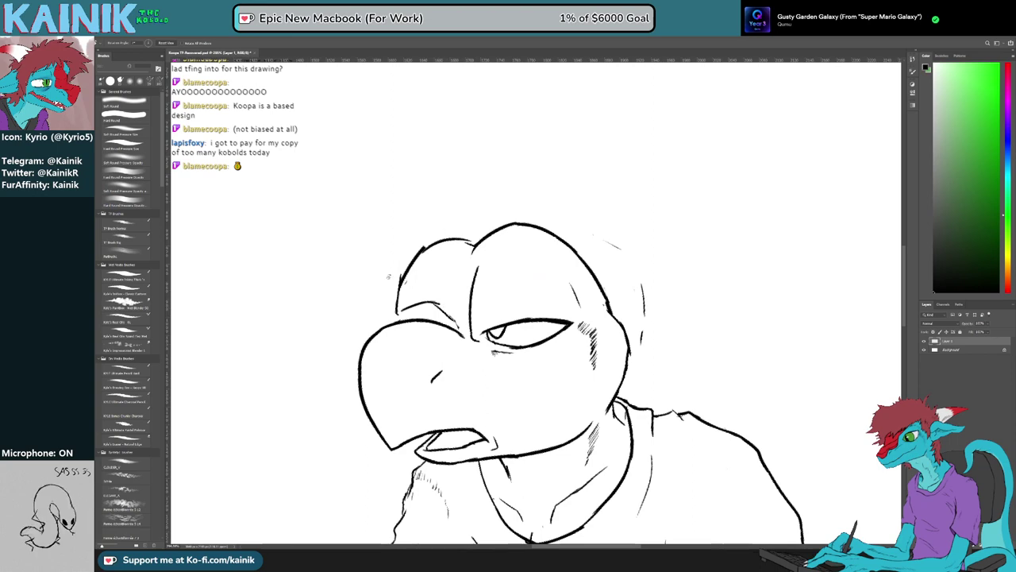
{"action": "left_click_drag", "start_coordinate": [389, 277], "coordinate": [416, 391]}
{"action": "key", "text": "e"}
{"action": "mouse_move", "coordinate": [449, 323]}
{"action": "left_mouse_down"}
{"action": "mouse_move", "coordinate": [464, 311]}
{"action": "mouse_move", "coordinate": [437, 329]}
{"action": "left_mouse_up"}
{"action": "key", "text": "b"}
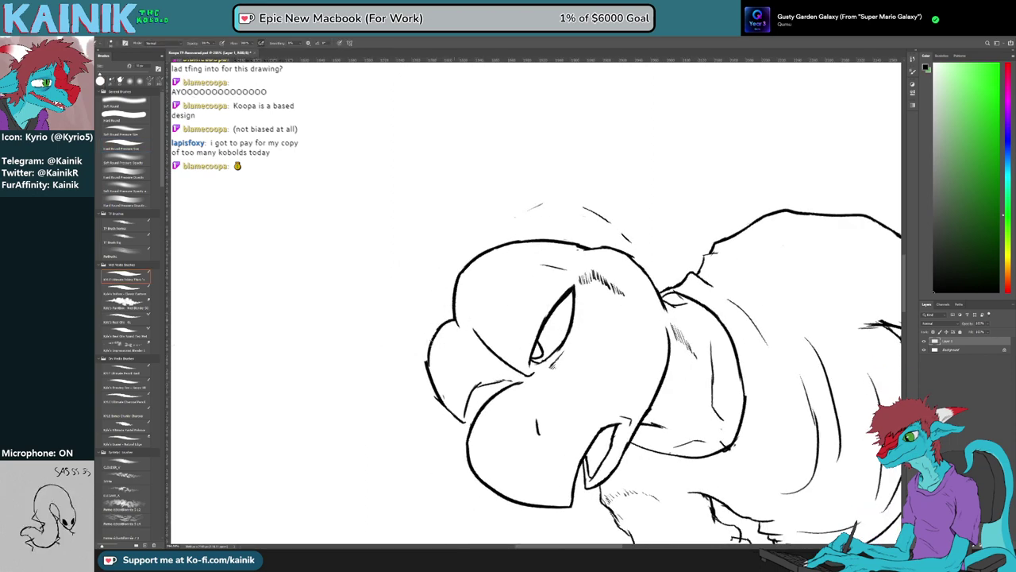
{"action": "key", "text": "r"}
{"action": "mouse_move", "coordinate": [447, 382]}
{"action": "left_mouse_down"}
{"action": "mouse_move", "coordinate": [430, 278]}
{"action": "mouse_move", "coordinate": [455, 313]}
{"action": "left_mouse_up"}
{"action": "key", "text": "e"}
{"action": "key", "text": "b"}
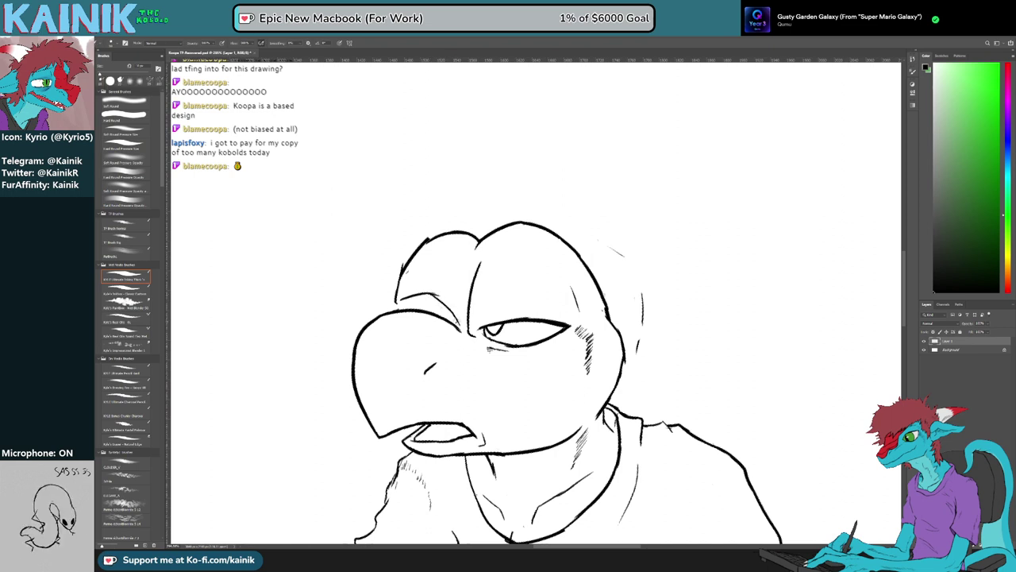
Try to redraw the far eye's lid as a thin curve from the brow outline to the inner end of the muzzle
{"action": "key", "text": "e"}
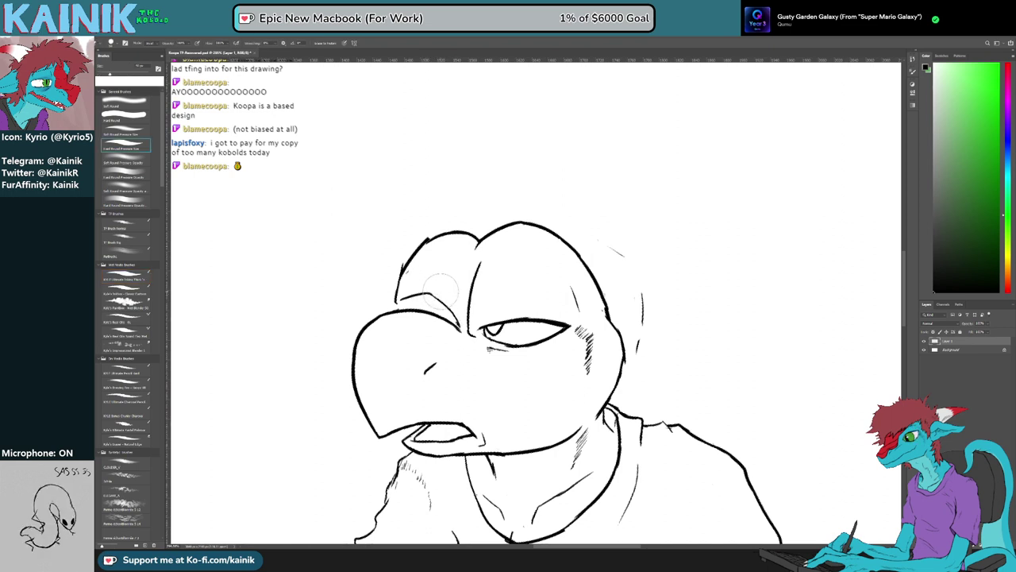
{"action": "key", "text": "b"}
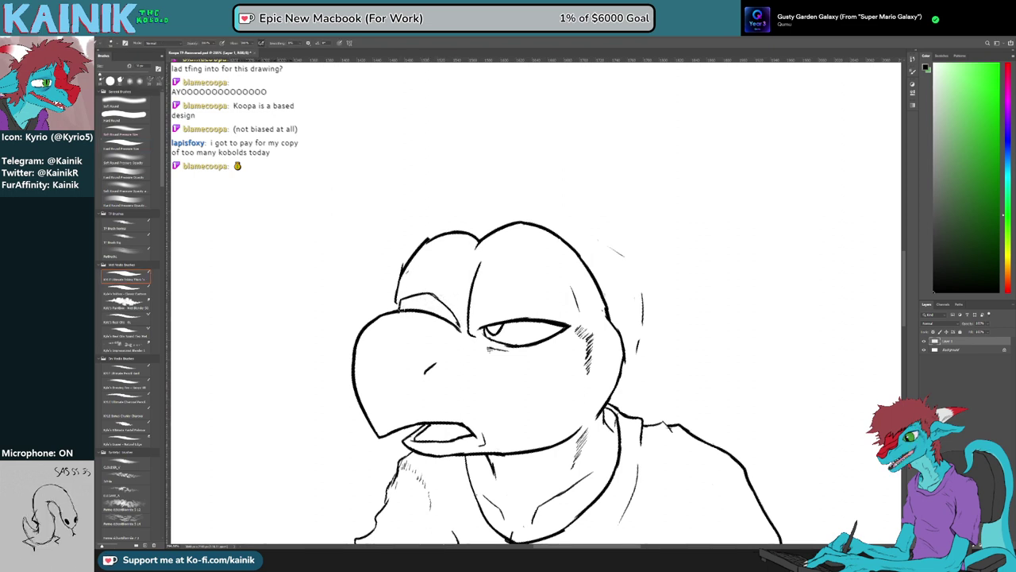
{"action": "key", "text": "ctrl+z"}
{"action": "left_click_drag", "start_coordinate": [403, 299], "coordinate": [399, 310]}
{"action": "key", "text": "r"}
{"action": "left_click_drag", "start_coordinate": [409, 299], "coordinate": [449, 213]}
{"action": "key", "text": "e"}
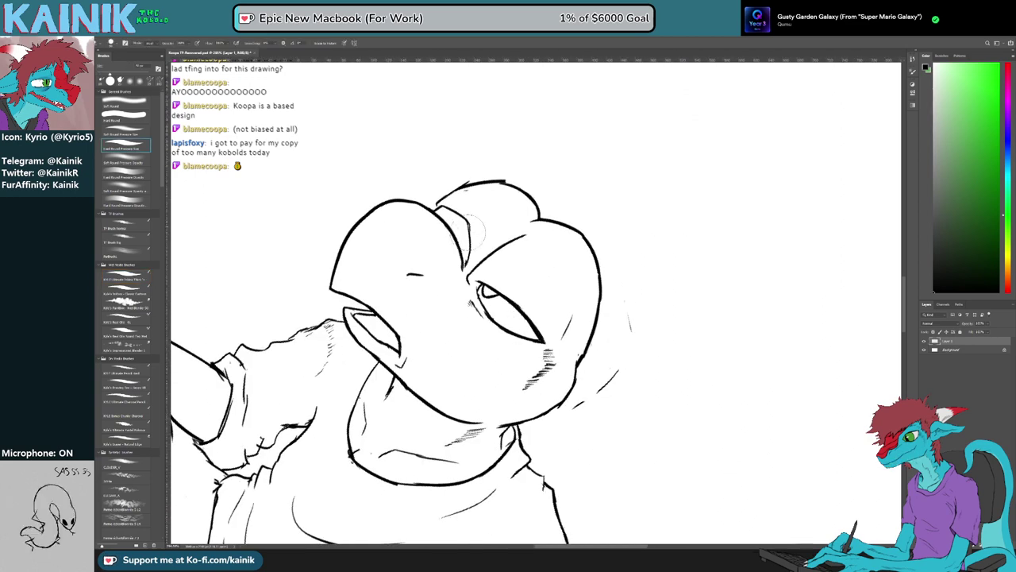
{"action": "mouse_move", "coordinate": [470, 254]}
{"action": "left_mouse_down"}
{"action": "mouse_move", "coordinate": [466, 219]}
{"action": "mouse_move", "coordinate": [465, 269]}
{"action": "left_mouse_up"}
{"action": "key", "text": "b"}
{"action": "key", "text": "ctrl+z"}
{"action": "key", "text": "e"}
{"action": "key", "text": "b"}
{"action": "key", "text": "ctrl+Tab"}
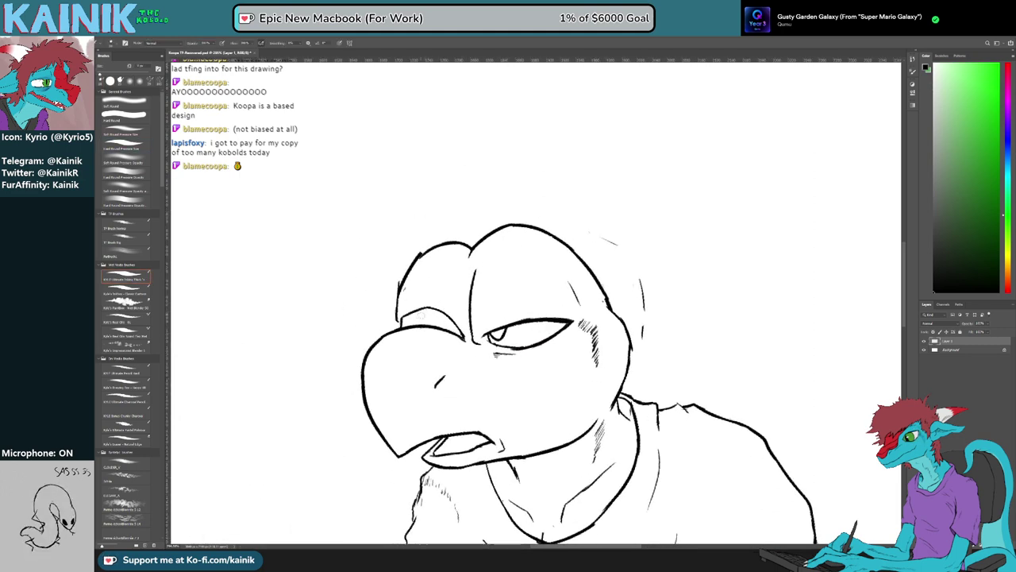
Replace the far eye's curved lid with a flatter, angular lid line and sketch pupil lines beneath it
{"action": "mouse_move", "coordinate": [425, 311]}
{"action": "left_mouse_down"}
{"action": "mouse_move", "coordinate": [437, 328]}
{"action": "mouse_move", "coordinate": [451, 243]}
{"action": "mouse_move", "coordinate": [467, 238]}
{"action": "mouse_move", "coordinate": [467, 259]}
{"action": "mouse_move", "coordinate": [438, 211]}
{"action": "left_mouse_up"}
{"action": "key", "text": "ctrl+z"}
{"action": "key", "text": "r"}
{"action": "key", "text": "e"}
{"action": "left_click", "coordinate": [125, 278]}
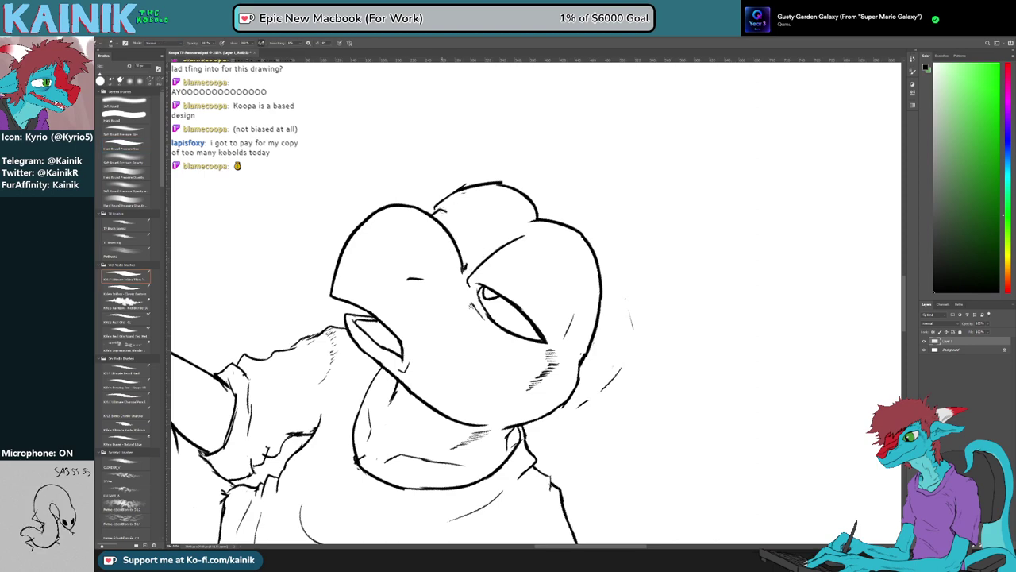
{"action": "key", "text": "r"}
{"action": "left_click_drag", "start_coordinate": [424, 272], "coordinate": [441, 367]}
{"action": "mouse_move", "coordinate": [422, 328]}
{"action": "left_mouse_down"}
{"action": "mouse_move", "coordinate": [476, 348]}
{"action": "mouse_move", "coordinate": [427, 376]}
{"action": "left_mouse_up"}
{"action": "key", "text": "b"}
{"action": "mouse_move", "coordinate": [462, 347]}
{"action": "left_mouse_down"}
{"action": "mouse_move", "coordinate": [488, 366]}
{"action": "mouse_move", "coordinate": [443, 284]}
{"action": "left_mouse_up"}
{"action": "key", "text": "r"}
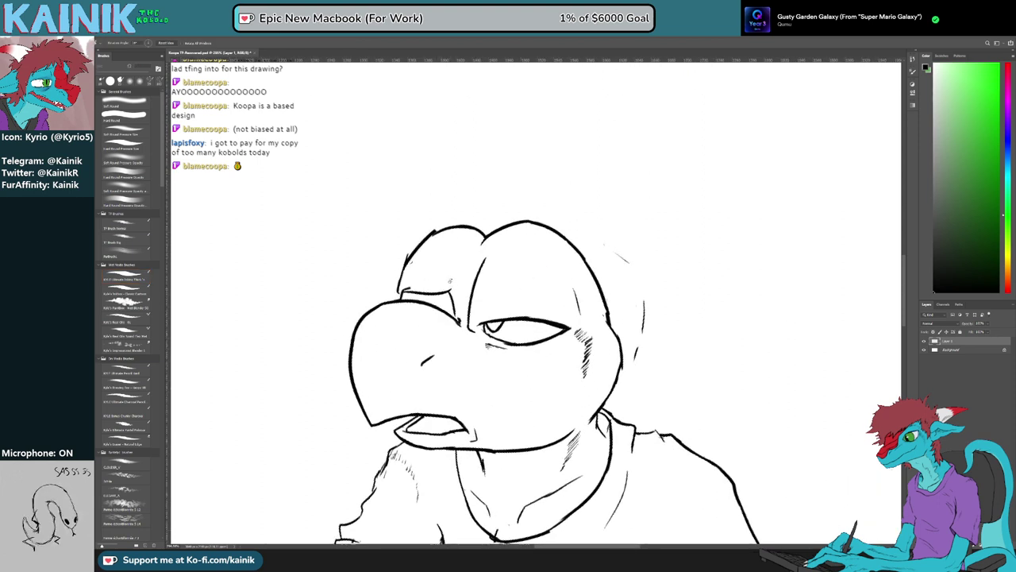
{"action": "left_click_drag", "start_coordinate": [407, 288], "coordinate": [450, 284]}
{"action": "key", "text": "b"}
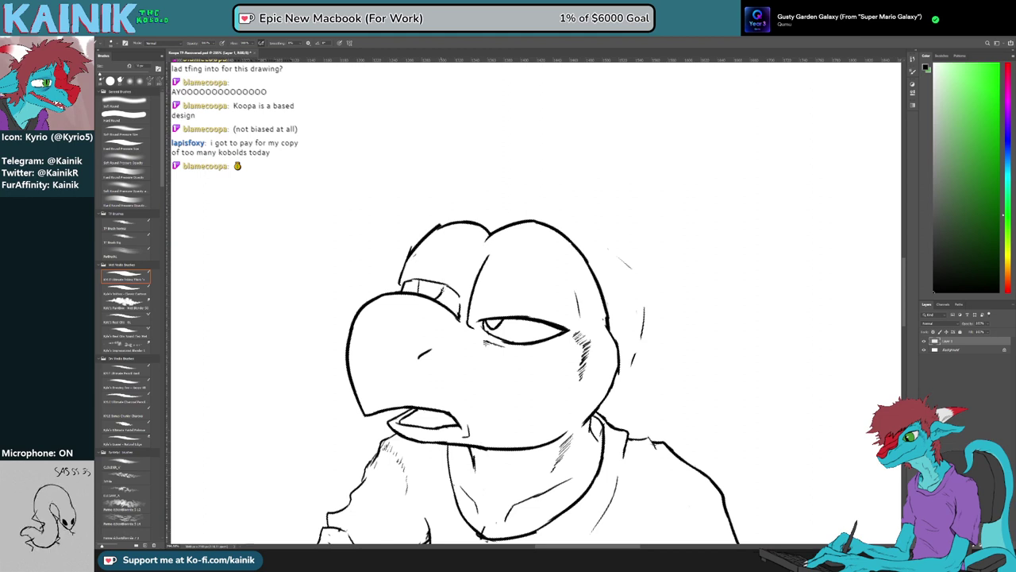
{"action": "left_click_drag", "start_coordinate": [436, 282], "coordinate": [436, 299]}
Erase most of the far eye's angular lid and try a new lid line closer to the muzzle
{"action": "key", "text": "r"}
{"action": "mouse_move", "coordinate": [413, 301]}
{"action": "left_mouse_down"}
{"action": "mouse_move", "coordinate": [433, 367]}
{"action": "mouse_move", "coordinate": [482, 236]}
{"action": "left_mouse_up"}
{"action": "key", "text": "e"}
{"action": "key", "text": "r"}
{"action": "key", "text": "b"}
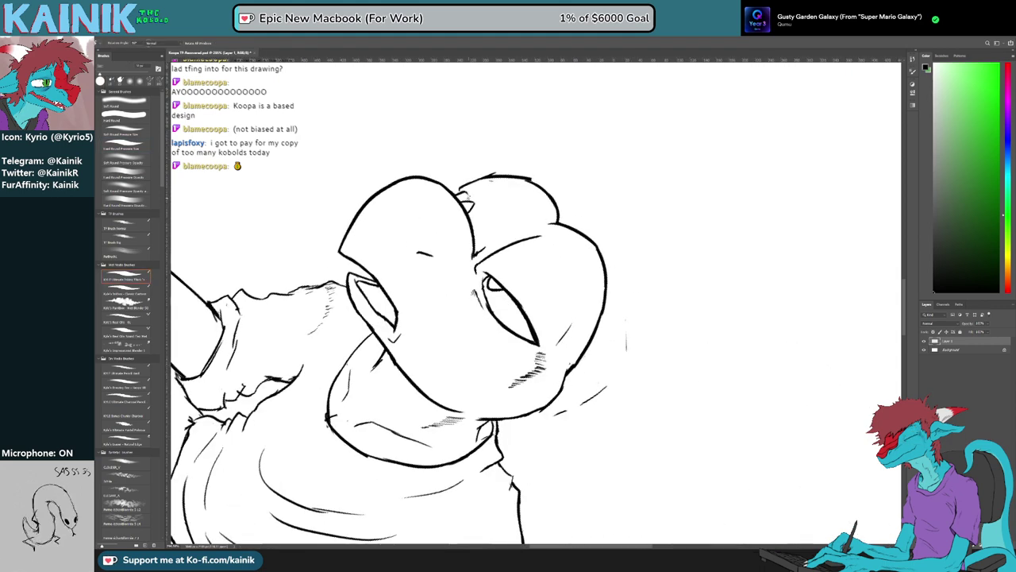
{"action": "left_click_drag", "start_coordinate": [466, 193], "coordinate": [474, 216]}
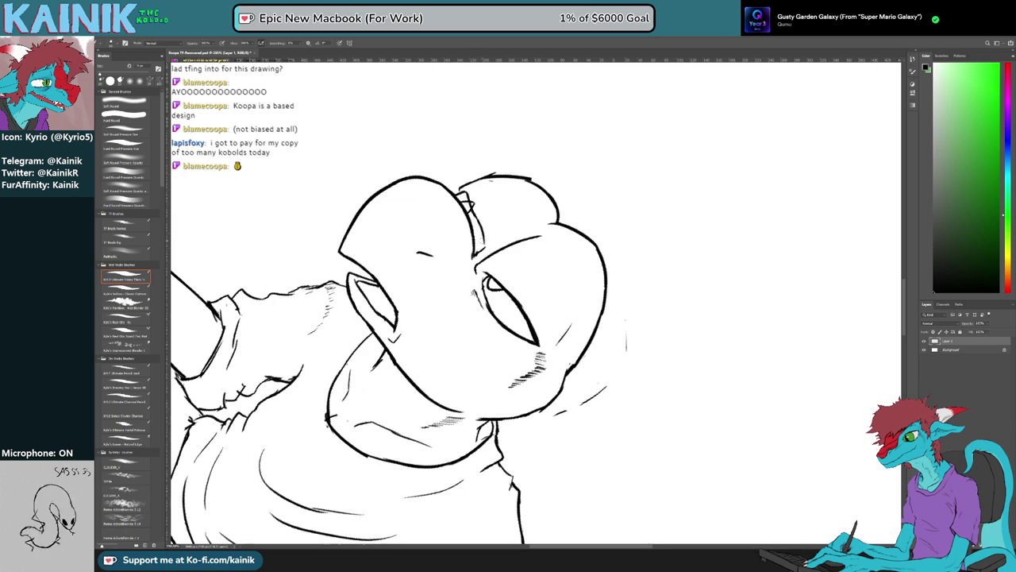
Erase the far eye's lid and pupil lines completely, leaving the far brow bump empty above the muzzle
{"action": "key", "text": "e"}
{"action": "key", "text": "r"}
{"action": "mouse_move", "coordinate": [483, 202]}
{"action": "left_mouse_down"}
{"action": "mouse_move", "coordinate": [419, 292]}
{"action": "mouse_move", "coordinate": [449, 303]}
{"action": "mouse_move", "coordinate": [425, 291]}
{"action": "mouse_move", "coordinate": [420, 333]}
{"action": "left_mouse_up"}
{"action": "key", "text": "b"}
{"action": "key", "text": "e"}
{"action": "key", "text": "r"}
{"action": "key", "text": "b"}
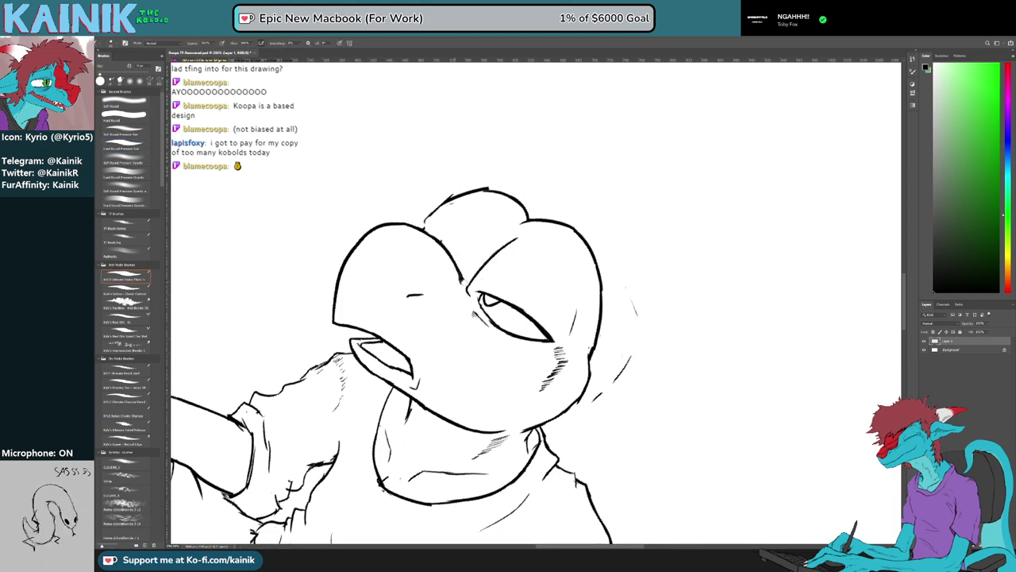
Redraw the far brow bump's front outline so it meets the muzzle cleanly, and erase the rough outer edge
{"action": "key", "text": "r"}
{"action": "left_click_drag", "start_coordinate": [467, 230], "coordinate": [436, 323]}
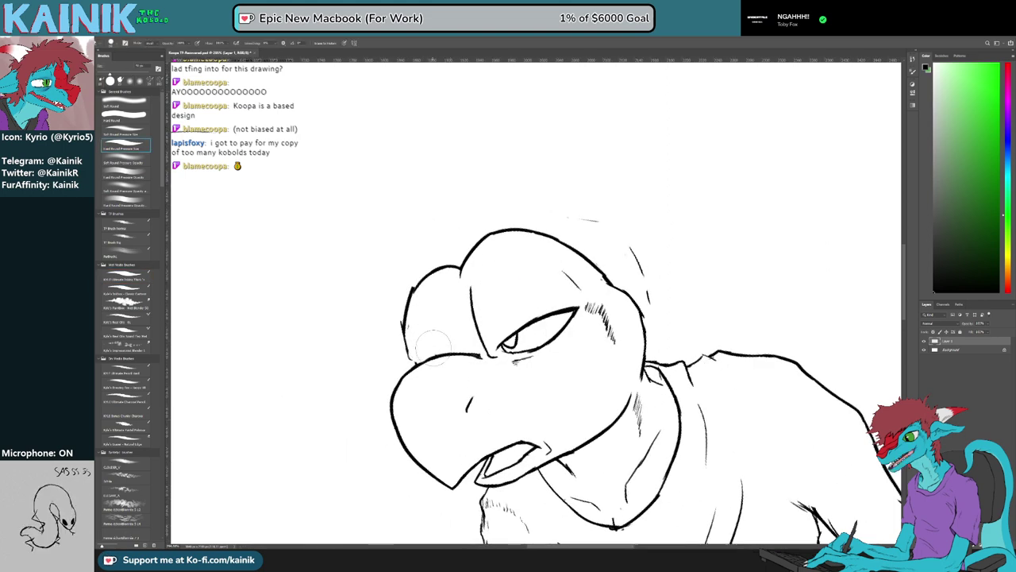
{"action": "key", "text": "r"}
{"action": "mouse_move", "coordinate": [430, 343]}
{"action": "left_mouse_down"}
{"action": "mouse_move", "coordinate": [414, 294]}
{"action": "mouse_move", "coordinate": [403, 281]}
{"action": "mouse_move", "coordinate": [399, 291]}
{"action": "left_mouse_up"}
{"action": "key", "text": "b"}
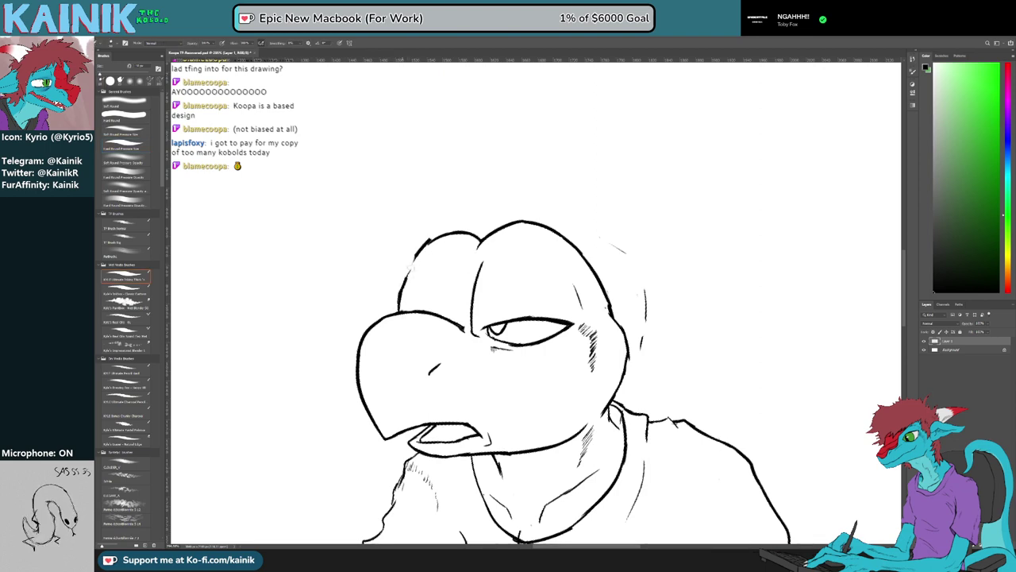
{"action": "key", "text": "r"}
{"action": "mouse_move", "coordinate": [558, 252]}
{"action": "left_mouse_down"}
{"action": "mouse_move", "coordinate": [590, 309]}
{"action": "mouse_move", "coordinate": [539, 248]}
{"action": "left_mouse_up"}
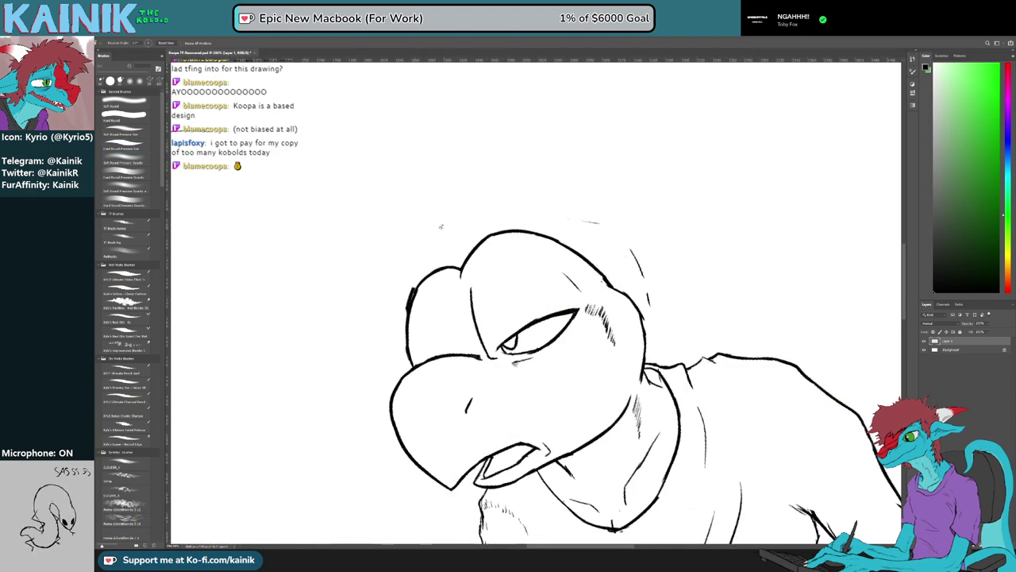
{"action": "key", "text": "e"}
{"action": "mouse_move", "coordinate": [405, 282]}
{"action": "left_mouse_down"}
{"action": "mouse_move", "coordinate": [394, 303]}
{"action": "mouse_move", "coordinate": [367, 273]}
{"action": "left_mouse_up"}
{"action": "key", "text": "r"}
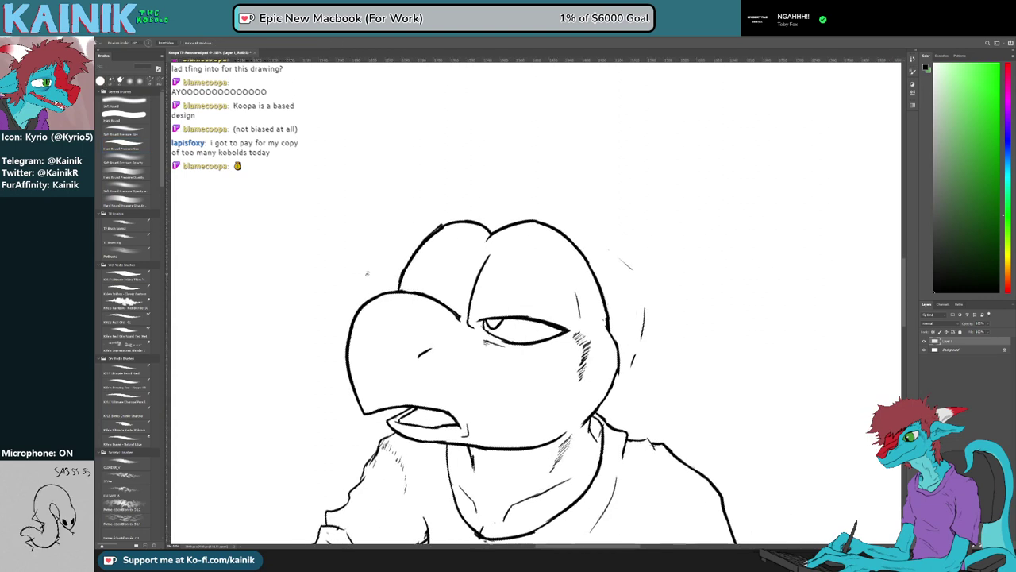
Add a short upward tick at the muzzle line's inner end beside the brow crease and clean around it
{"action": "key", "text": "b"}
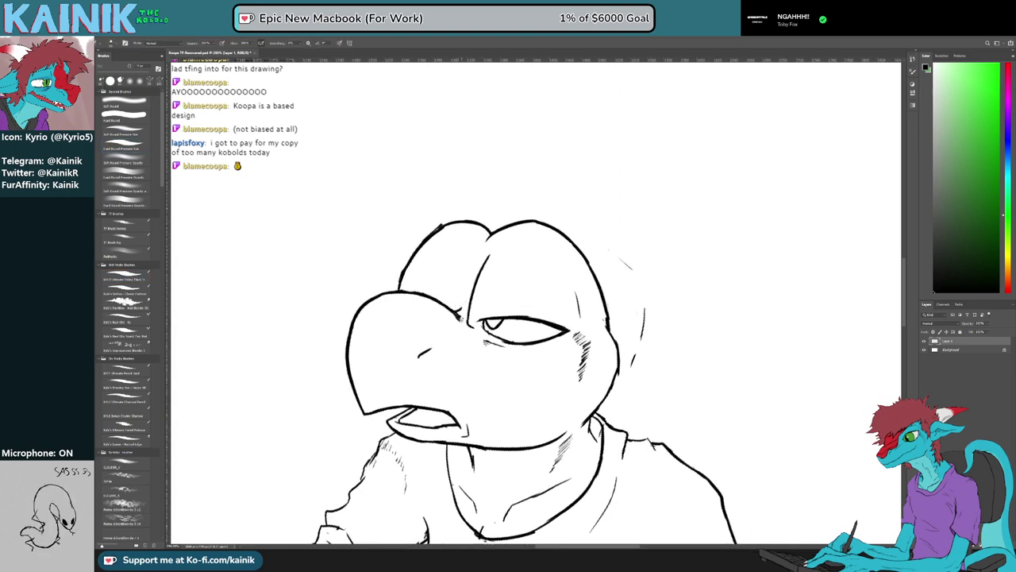
{"action": "key", "text": "e"}
{"action": "key", "text": "r"}
{"action": "left_click_drag", "start_coordinate": [425, 343], "coordinate": [466, 269]}
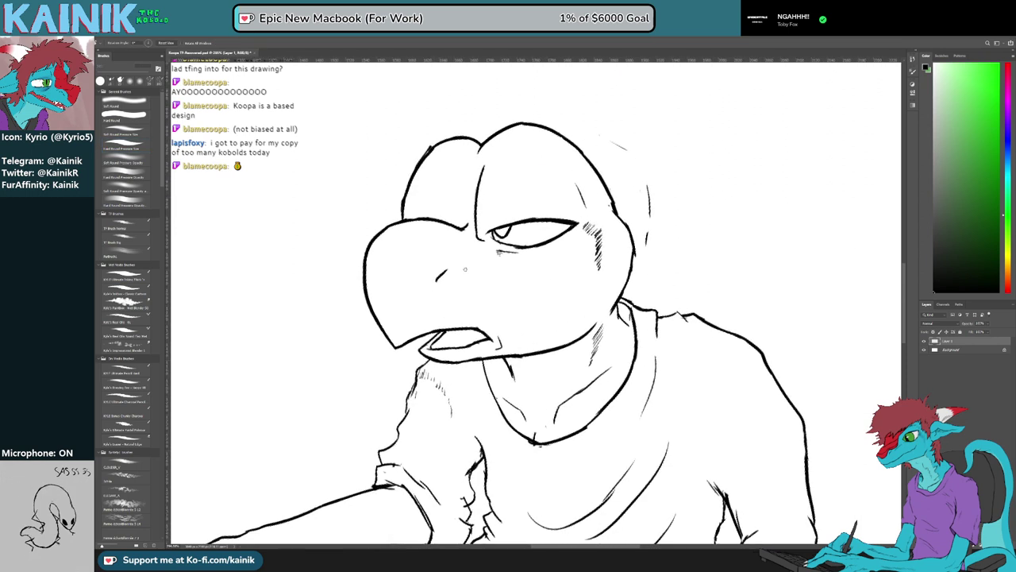
Add light hatching on the far brow bump beside the brow crease and on the muzzle below the eye's inner corner
{"action": "key", "text": "b"}
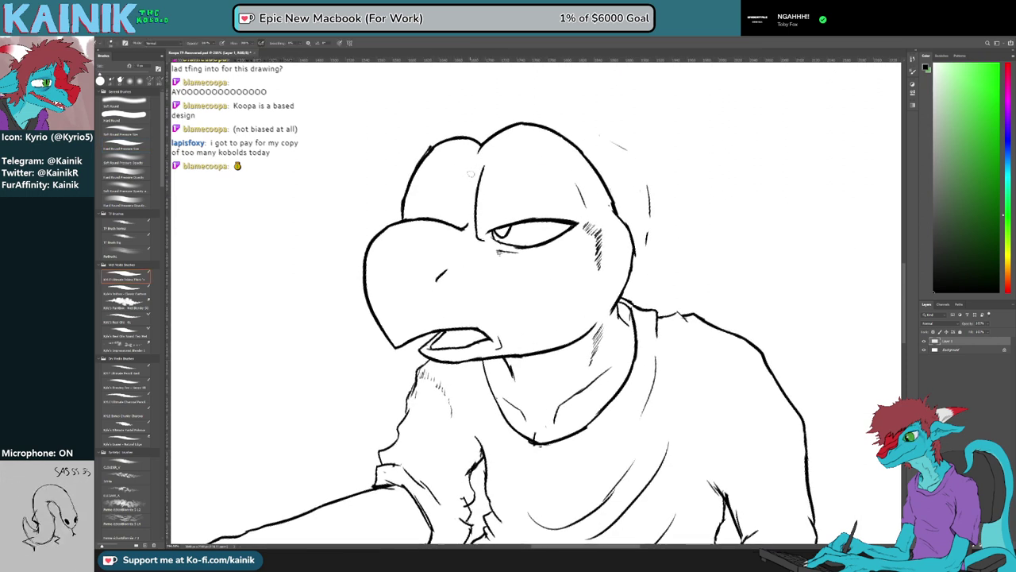
{"action": "left_click_drag", "start_coordinate": [475, 170], "coordinate": [459, 266]}
{"action": "key", "text": "space"}
{"action": "key", "text": "e"}
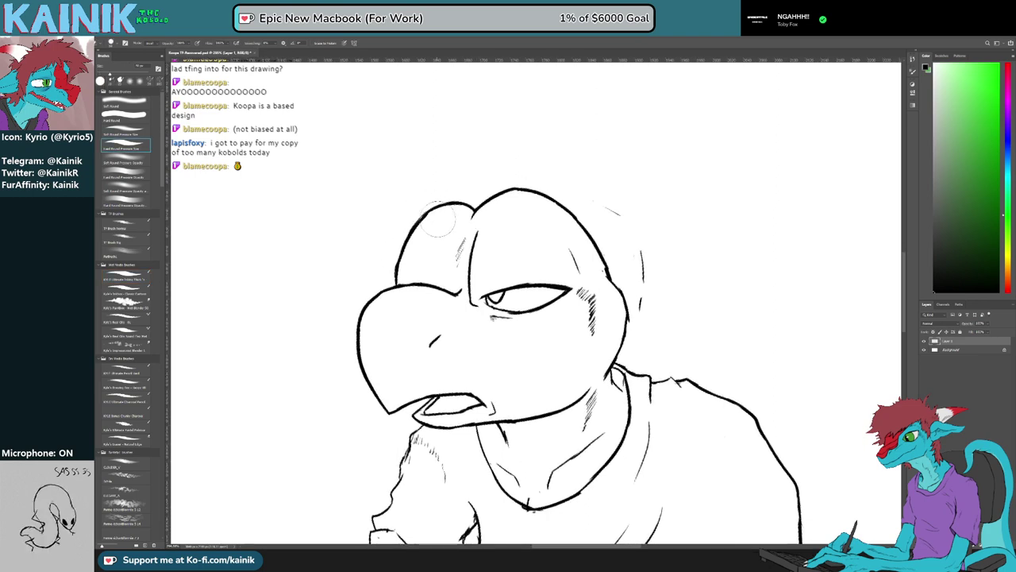
{"action": "key", "text": "space"}
{"action": "left_click_drag", "start_coordinate": [456, 323], "coordinate": [447, 264]}
{"action": "key", "text": "b"}
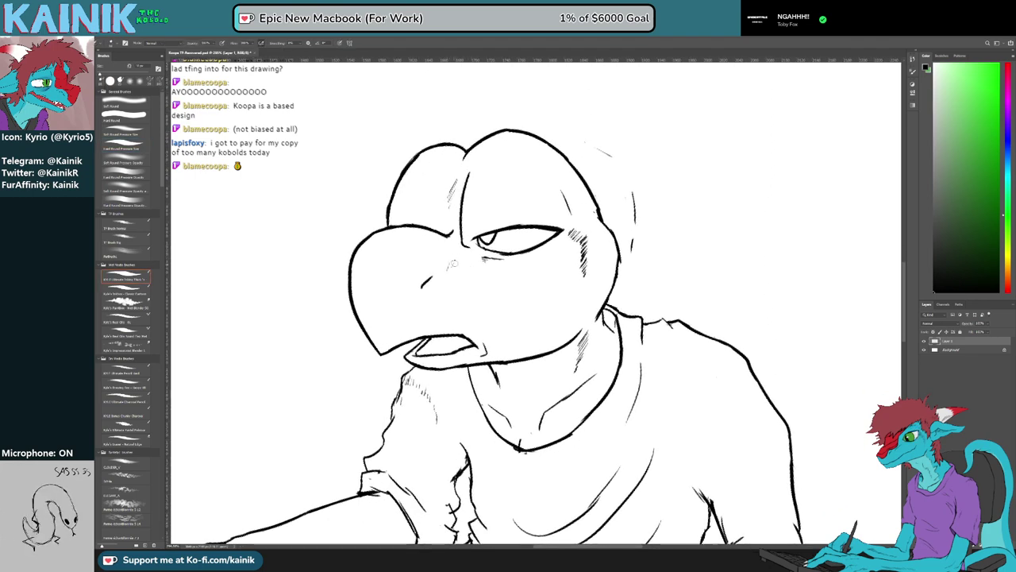
Draw an inner line at the front of the open mouth and a thin crease beneath the eye's outer corner
{"action": "scroll", "coordinate": [465, 262], "scroll_direction": "down", "scroll_amount": 3}
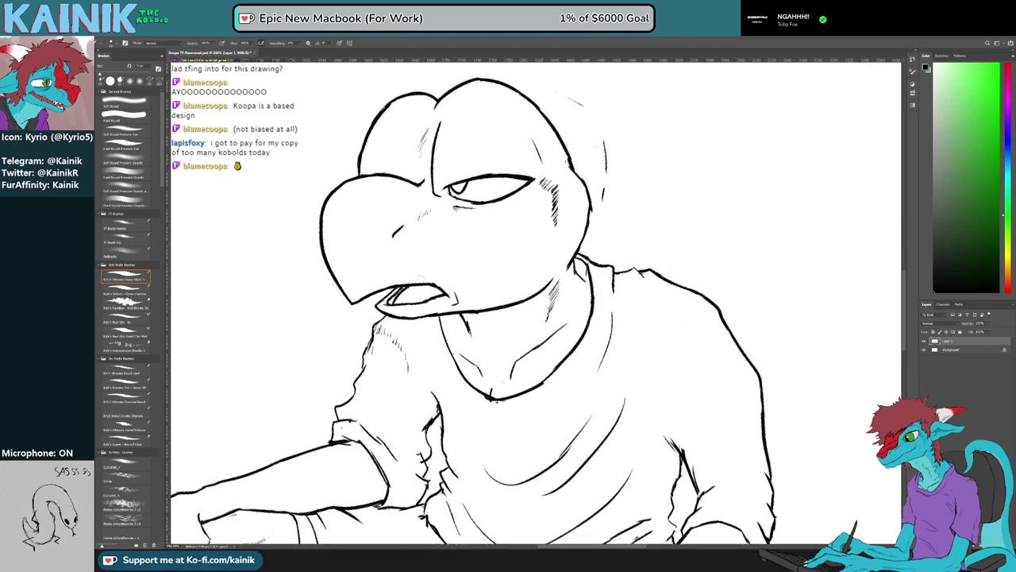
{"action": "left_click_drag", "start_coordinate": [422, 257], "coordinate": [449, 282]}
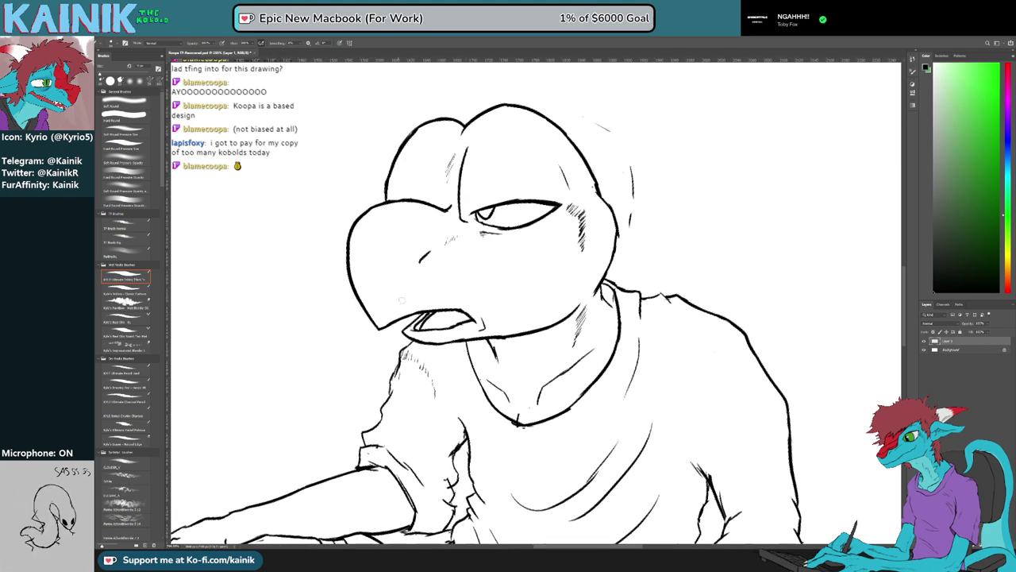
{"action": "scroll", "coordinate": [403, 299], "scroll_direction": "up", "scroll_amount": 3}
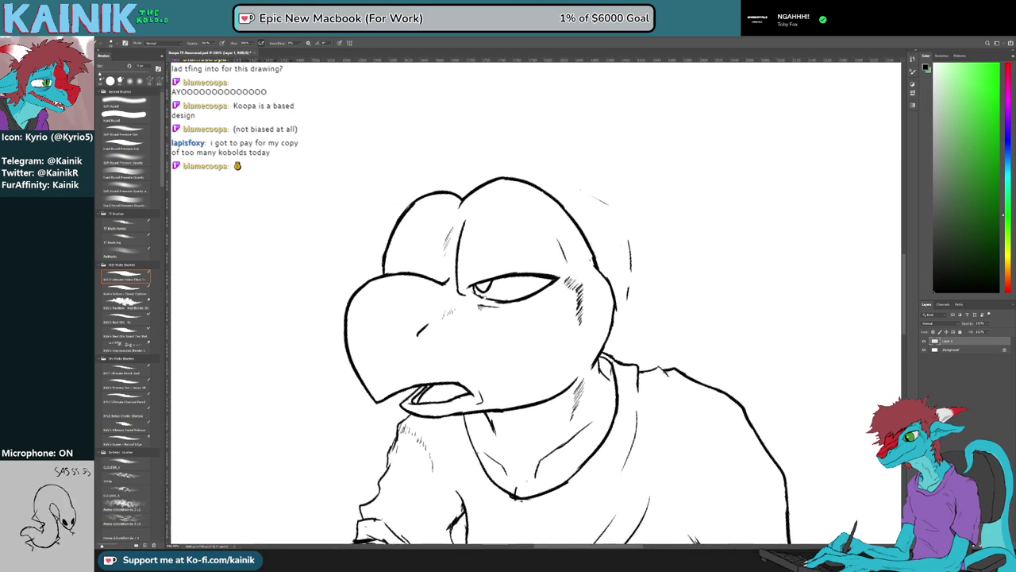
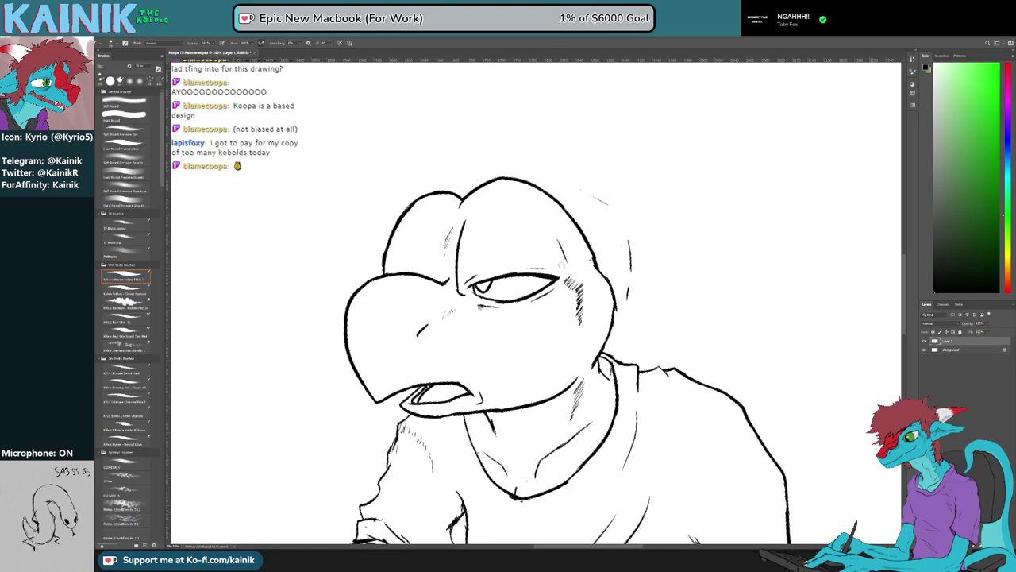
{"action": "scroll", "coordinate": [512, 253], "scroll_direction": "up", "scroll_amount": 2}
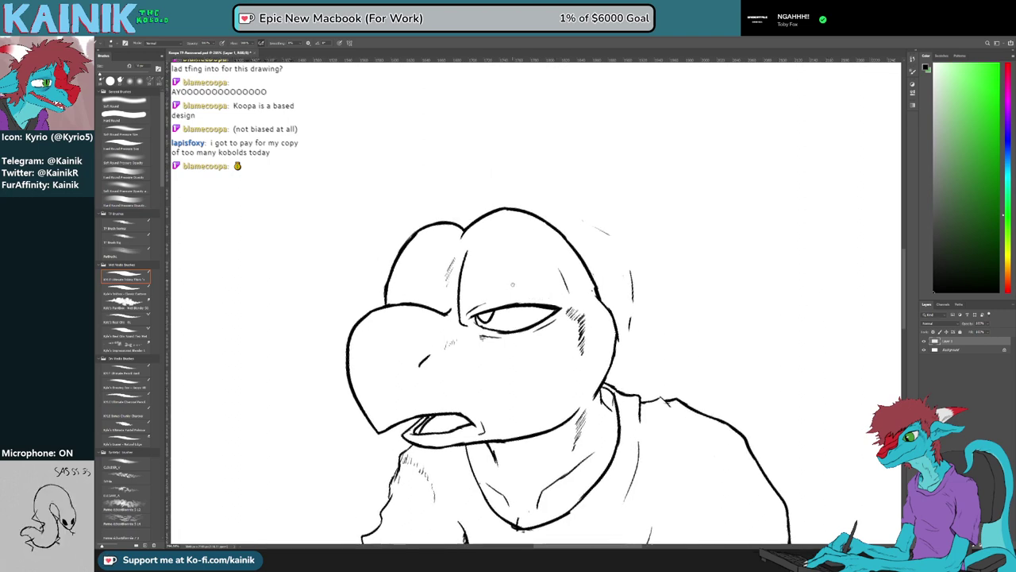
Examine the whole seated figure, including its proportions, shirt, arms, legs and feet
{"action": "scroll", "coordinate": [596, 291], "scroll_direction": "down", "scroll_amount": 5}
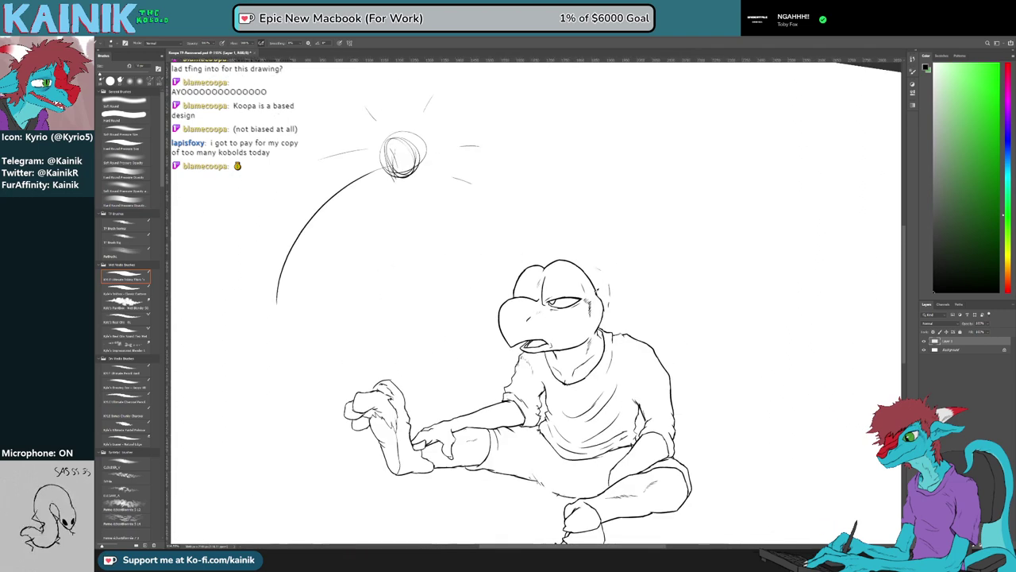
{"action": "key", "text": "r"}
{"action": "left_click_drag", "start_coordinate": [687, 381], "coordinate": [694, 359]}
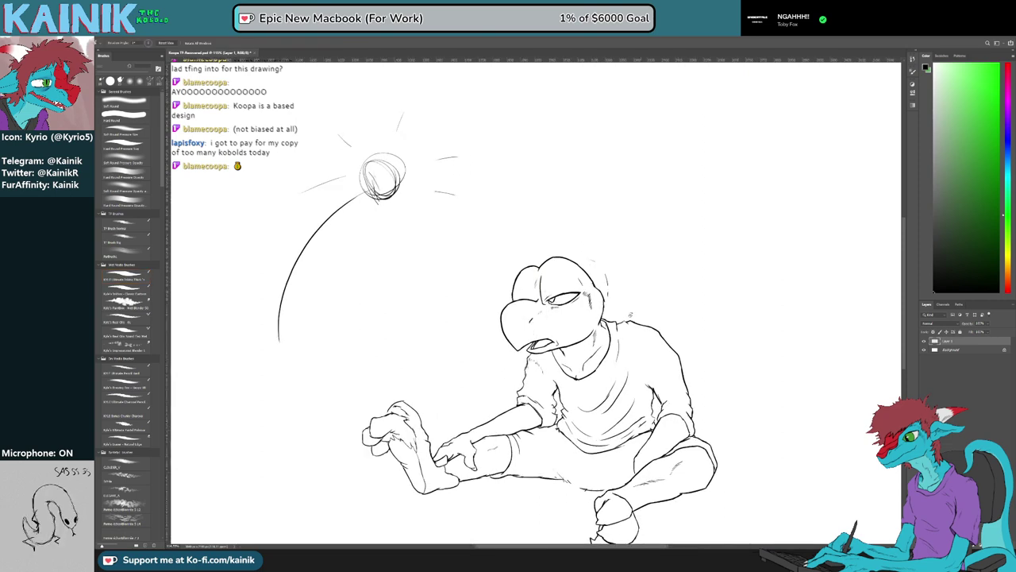
{"action": "scroll", "coordinate": [497, 241], "scroll_direction": "up", "scroll_amount": 3}
{"action": "left_click_drag", "start_coordinate": [447, 220], "coordinate": [395, 230]}
{"action": "scroll", "coordinate": [422, 267], "scroll_direction": "up", "scroll_amount": 1}
{"action": "scroll", "coordinate": [422, 267], "scroll_direction": "down", "scroll_amount": 4}
{"action": "scroll", "coordinate": [520, 488], "scroll_direction": "up", "scroll_amount": 4}
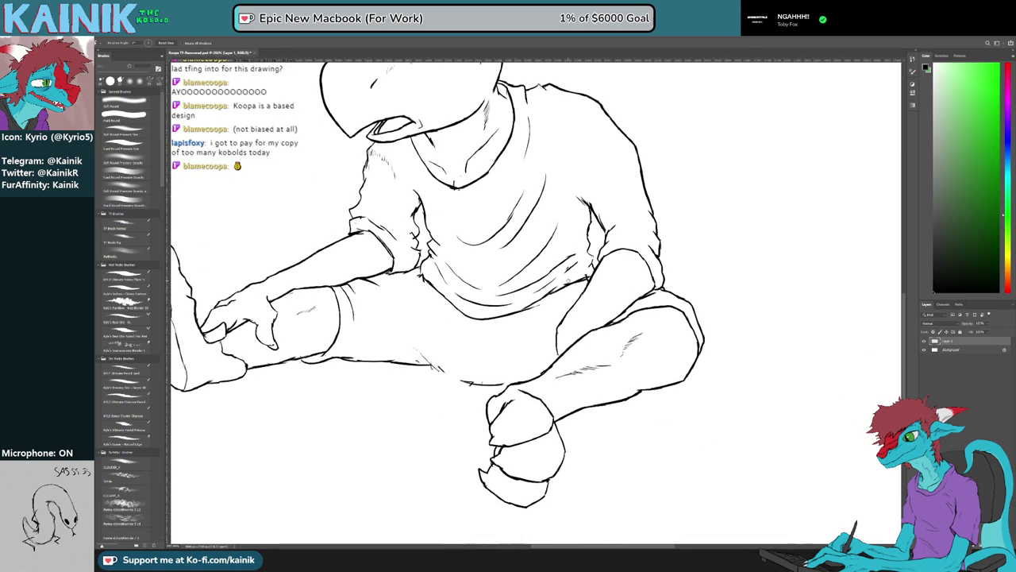
Try to sketch a pointed tuft with a curved underside beneath the outstretched leg's thigh, beside the crossed foot
{"action": "key", "text": "b"}
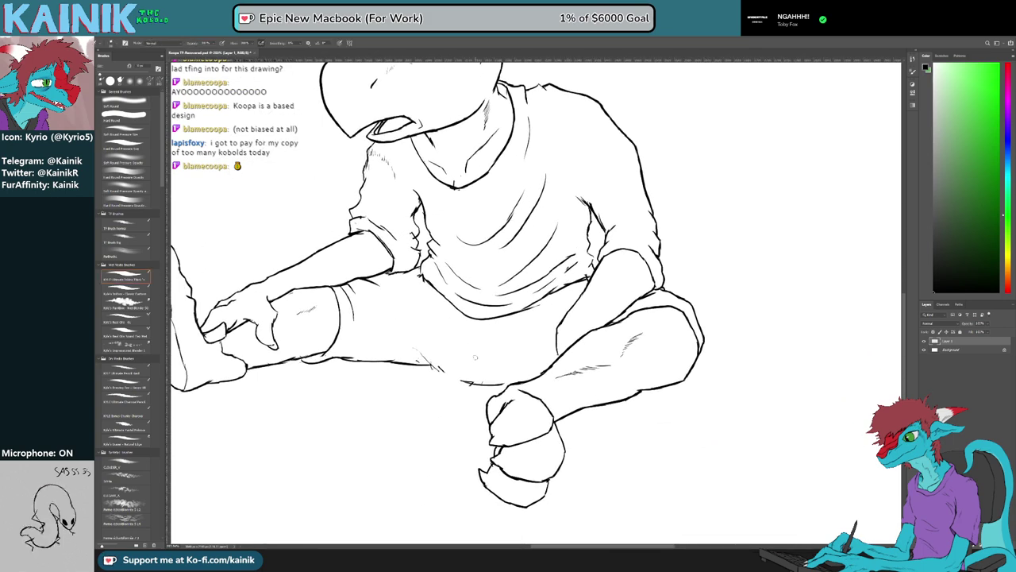
{"action": "mouse_move", "coordinate": [458, 357]}
{"action": "left_mouse_down"}
{"action": "mouse_move", "coordinate": [443, 385]}
{"action": "mouse_move", "coordinate": [469, 374]}
{"action": "mouse_move", "coordinate": [421, 380]}
{"action": "mouse_move", "coordinate": [434, 360]}
{"action": "mouse_move", "coordinate": [417, 388]}
{"action": "mouse_move", "coordinate": [444, 362]}
{"action": "mouse_move", "coordinate": [397, 386]}
{"action": "mouse_move", "coordinate": [463, 380]}
{"action": "left_mouse_up"}
{"action": "key", "text": "e"}
{"action": "key", "text": "b"}
{"action": "key", "text": "e"}
{"action": "key", "text": "b"}
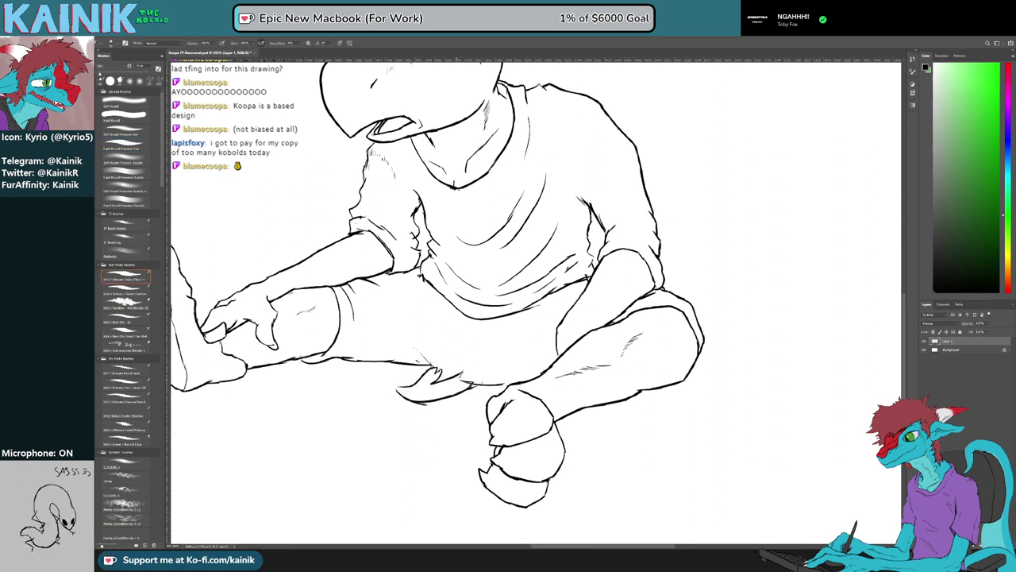
Try a curved inner-thigh crease above the tuft on the outstretched leg and trim the strokes around it
{"action": "key", "text": "r"}
{"action": "left_click_drag", "start_coordinate": [402, 399], "coordinate": [456, 446]}
{"action": "key", "text": "e"}
{"action": "left_click_drag", "start_coordinate": [474, 395], "coordinate": [469, 412]}
{"action": "key", "text": "b"}
{"action": "mouse_move", "coordinate": [437, 370]}
{"action": "left_mouse_down"}
{"action": "mouse_move", "coordinate": [537, 301]}
{"action": "mouse_move", "coordinate": [420, 360]}
{"action": "left_mouse_up"}
{"action": "key", "text": "ctrl+z"}
{"action": "key", "text": "r"}
{"action": "key", "text": "e"}
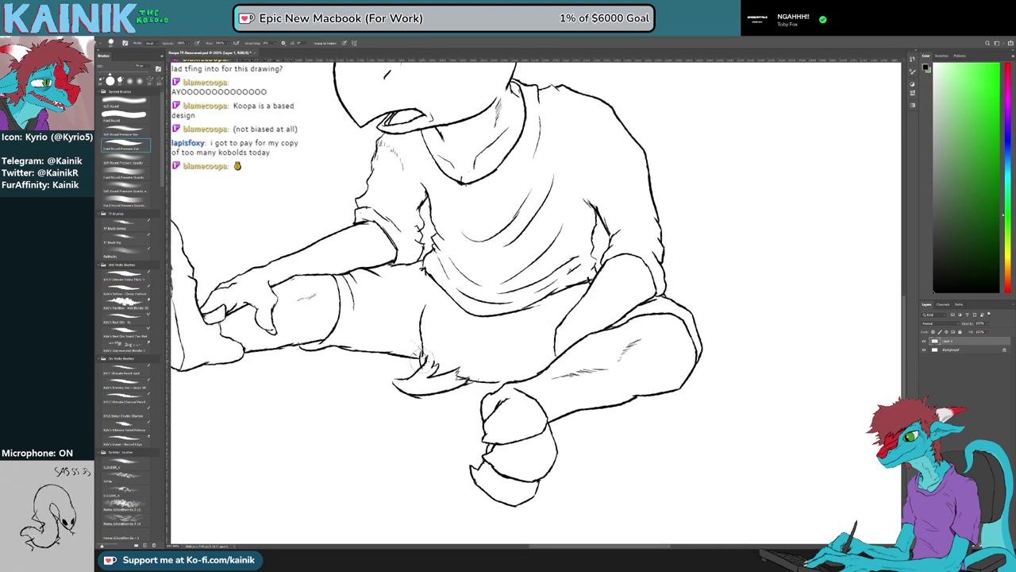
Replace the tuft with a smooth curved seat contour running from the inner thigh to the folded leg's ankle
{"action": "key", "text": "b"}
{"action": "mouse_move", "coordinate": [377, 367]}
{"action": "left_mouse_down"}
{"action": "mouse_move", "coordinate": [377, 421]}
{"action": "mouse_move", "coordinate": [425, 469]}
{"action": "mouse_move", "coordinate": [520, 411]}
{"action": "mouse_move", "coordinate": [538, 449]}
{"action": "mouse_move", "coordinate": [569, 457]}
{"action": "mouse_move", "coordinate": [539, 505]}
{"action": "left_mouse_up"}
{"action": "key", "text": "r"}
{"action": "key", "text": "r"}
{"action": "mouse_move", "coordinate": [522, 461]}
{"action": "left_mouse_down"}
{"action": "mouse_move", "coordinate": [419, 361]}
{"action": "mouse_move", "coordinate": [410, 399]}
{"action": "mouse_move", "coordinate": [434, 441]}
{"action": "mouse_move", "coordinate": [521, 455]}
{"action": "left_mouse_up"}
{"action": "key", "text": "b"}
{"action": "key", "text": "r"}
{"action": "key", "text": "e"}
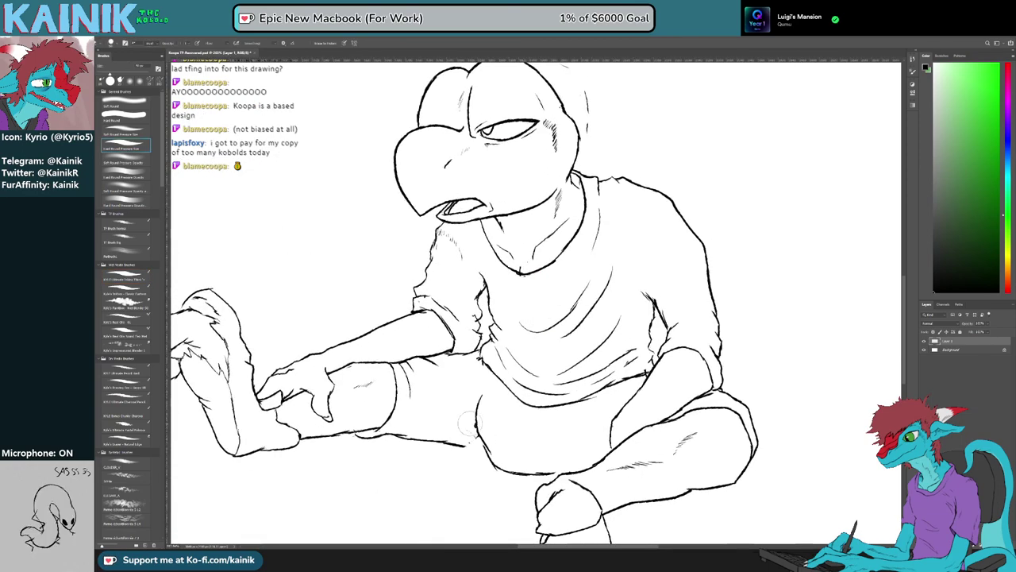
Refine the curved seat contour and clean up the open end of the outstretched thigh's underside line
{"action": "mouse_move", "coordinate": [477, 421]}
{"action": "left_mouse_down"}
{"action": "mouse_move", "coordinate": [491, 465]}
{"action": "mouse_move", "coordinate": [423, 426]}
{"action": "left_mouse_up"}
{"action": "key", "text": "r"}
{"action": "key", "text": "b"}
{"action": "mouse_move", "coordinate": [435, 373]}
{"action": "left_mouse_down"}
{"action": "mouse_move", "coordinate": [429, 410]}
{"action": "mouse_move", "coordinate": [398, 351]}
{"action": "mouse_move", "coordinate": [389, 390]}
{"action": "left_mouse_up"}
{"action": "key", "text": "r"}
{"action": "key", "text": "e"}
{"action": "key", "text": "b"}
{"action": "mouse_move", "coordinate": [390, 355]}
{"action": "left_mouse_down"}
{"action": "mouse_move", "coordinate": [414, 455]}
{"action": "mouse_move", "coordinate": [647, 459]}
{"action": "mouse_move", "coordinate": [681, 429]}
{"action": "left_mouse_up"}
{"action": "key", "text": "r"}
{"action": "key", "text": "b"}
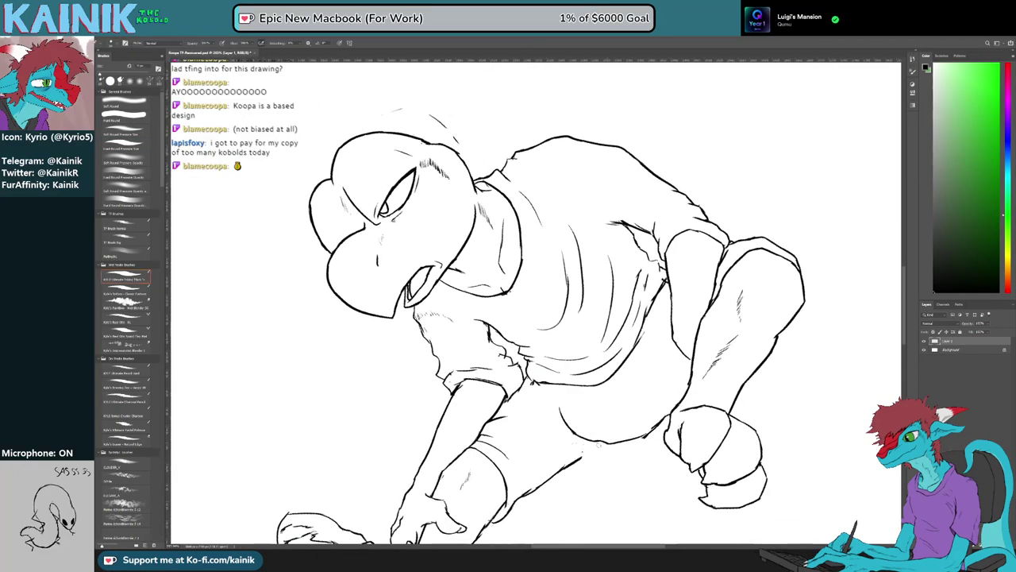
Extend the outstretched thigh's underside line into the seat contour and erase the stray marks around the junction
{"action": "left_click_drag", "start_coordinate": [596, 433], "coordinate": [575, 343]}
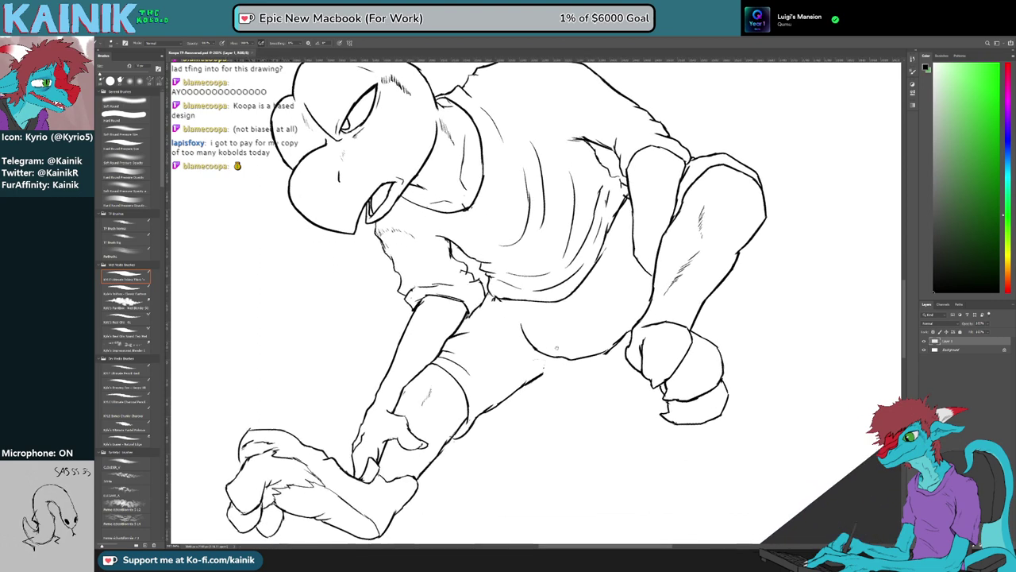
{"action": "key", "text": "r"}
{"action": "left_click_drag", "start_coordinate": [548, 407], "coordinate": [612, 408]}
{"action": "key", "text": "b"}
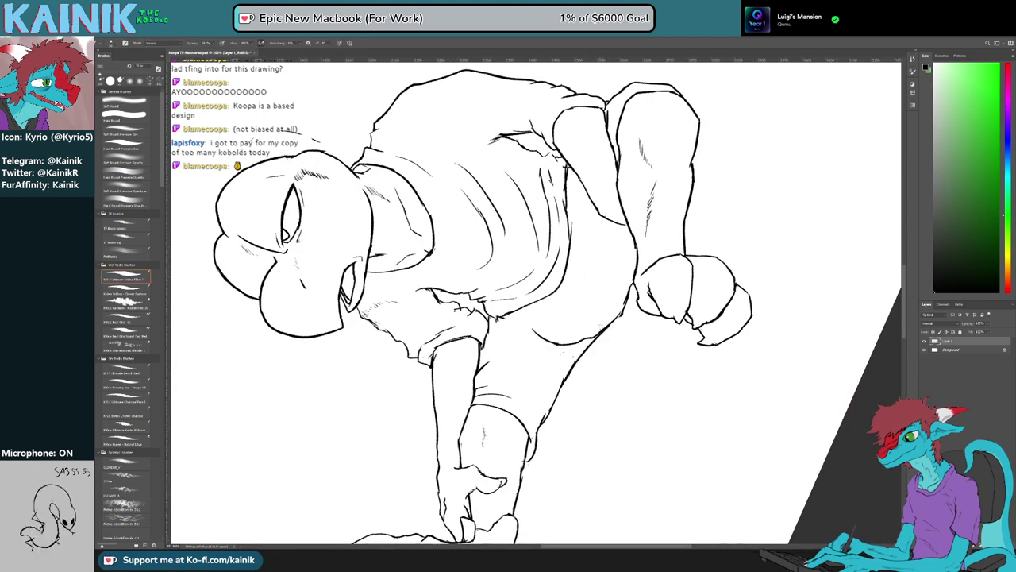
{"action": "key", "text": "e"}
{"action": "mouse_move", "coordinate": [588, 339]}
{"action": "left_mouse_down"}
{"action": "mouse_move", "coordinate": [577, 341]}
{"action": "mouse_move", "coordinate": [597, 322]}
{"action": "left_mouse_up"}
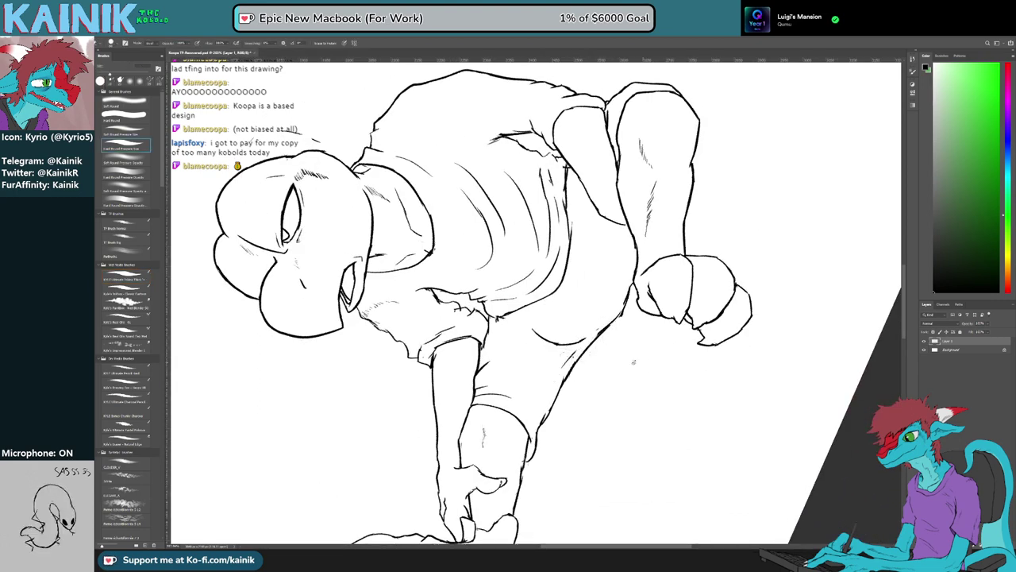
Erase the leftover curve across the inner thigh and draw a short crease below the shirt hem in its place
{"action": "key", "text": "r"}
{"action": "mouse_move", "coordinate": [624, 367]}
{"action": "left_mouse_down"}
{"action": "mouse_move", "coordinate": [468, 335]}
{"action": "mouse_move", "coordinate": [483, 345]}
{"action": "left_mouse_up"}
{"action": "key", "text": "b"}
{"action": "key", "text": "e"}
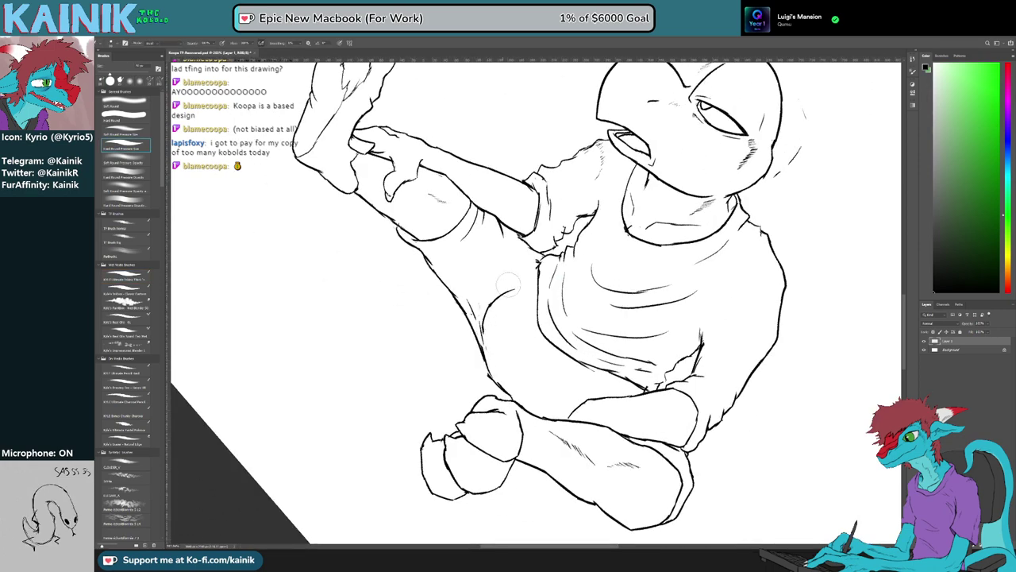
{"action": "mouse_move", "coordinate": [515, 289]}
{"action": "left_mouse_down"}
{"action": "mouse_move", "coordinate": [483, 325]}
{"action": "mouse_move", "coordinate": [496, 348]}
{"action": "left_mouse_up"}
{"action": "key", "text": "r"}
{"action": "key", "text": "b"}
{"action": "left_click_drag", "start_coordinate": [516, 276], "coordinate": [512, 311]}
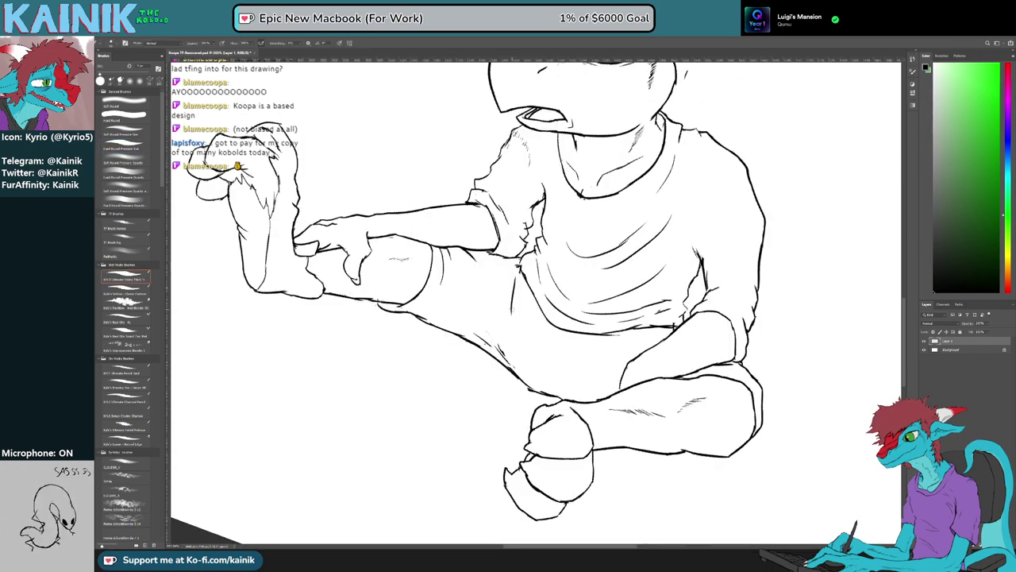
Build up the fabric creases on the outstretched thigh below the shirt hem with heavier, longer strokes
{"action": "key", "text": "r"}
{"action": "left_click_drag", "start_coordinate": [479, 387], "coordinate": [529, 421]}
{"action": "left_click_drag", "start_coordinate": [504, 313], "coordinate": [506, 399]}
{"action": "key", "text": "b"}
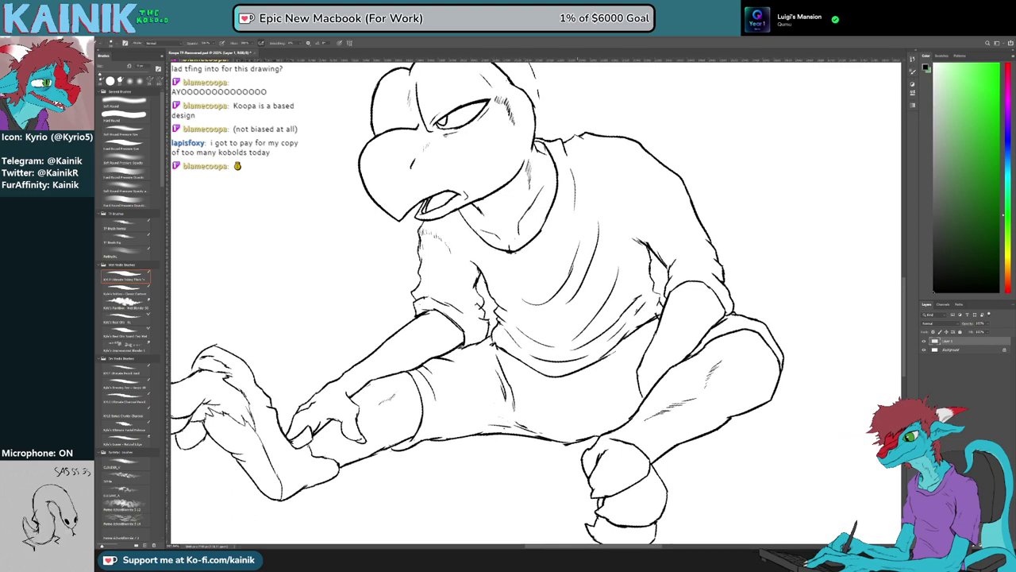
{"action": "mouse_move", "coordinate": [632, 334]}
{"action": "left_mouse_down"}
{"action": "mouse_move", "coordinate": [597, 370]}
{"action": "mouse_move", "coordinate": [543, 381]}
{"action": "left_mouse_up"}
{"action": "key", "text": "r"}
{"action": "key", "text": "b"}
{"action": "left_click_drag", "start_coordinate": [493, 342], "coordinate": [505, 366]}
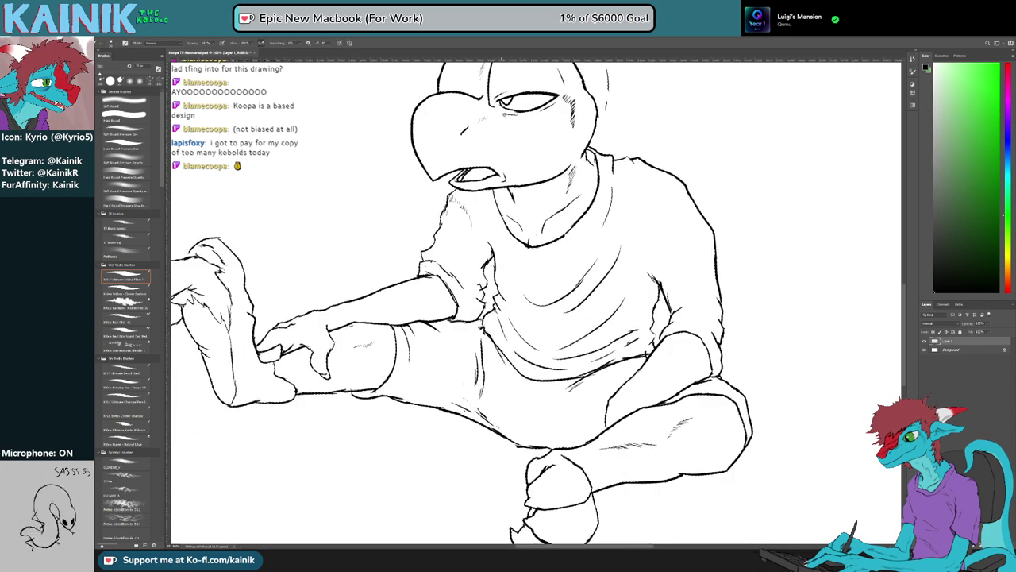
Add short crease strokes beneath the shirt hem beside the folded leg and touch up the shorts' underside
{"action": "key", "text": "r"}
{"action": "left_click_drag", "start_coordinate": [509, 414], "coordinate": [583, 409]}
{"action": "key", "text": "b"}
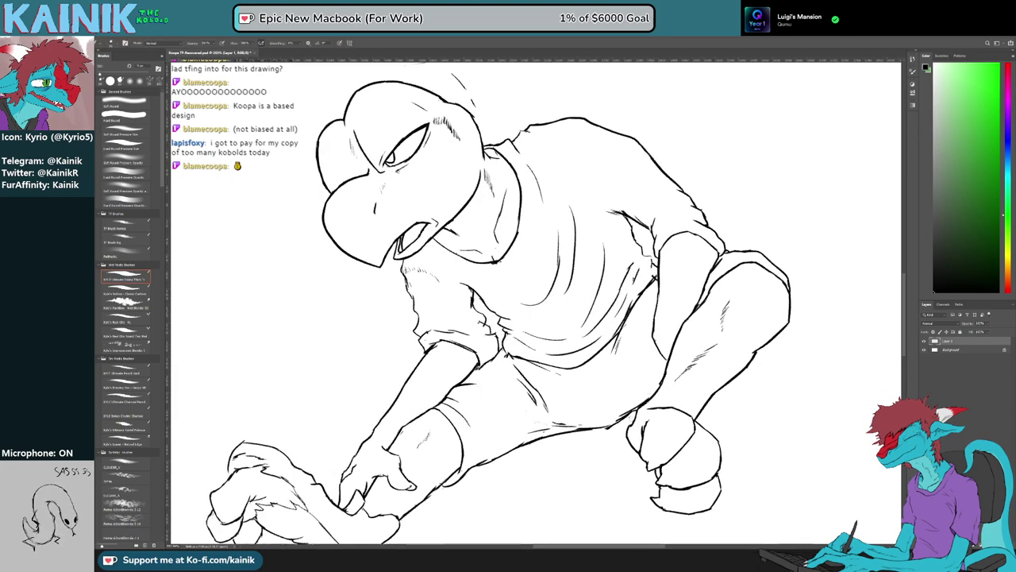
{"action": "key", "text": "r"}
{"action": "mouse_move", "coordinate": [754, 317]}
{"action": "left_mouse_down"}
{"action": "mouse_move", "coordinate": [745, 366]}
{"action": "mouse_move", "coordinate": [759, 339]}
{"action": "mouse_move", "coordinate": [651, 306]}
{"action": "mouse_move", "coordinate": [657, 316]}
{"action": "left_mouse_up"}
{"action": "key", "text": "space"}
{"action": "key", "text": "e"}
{"action": "key", "text": "b"}
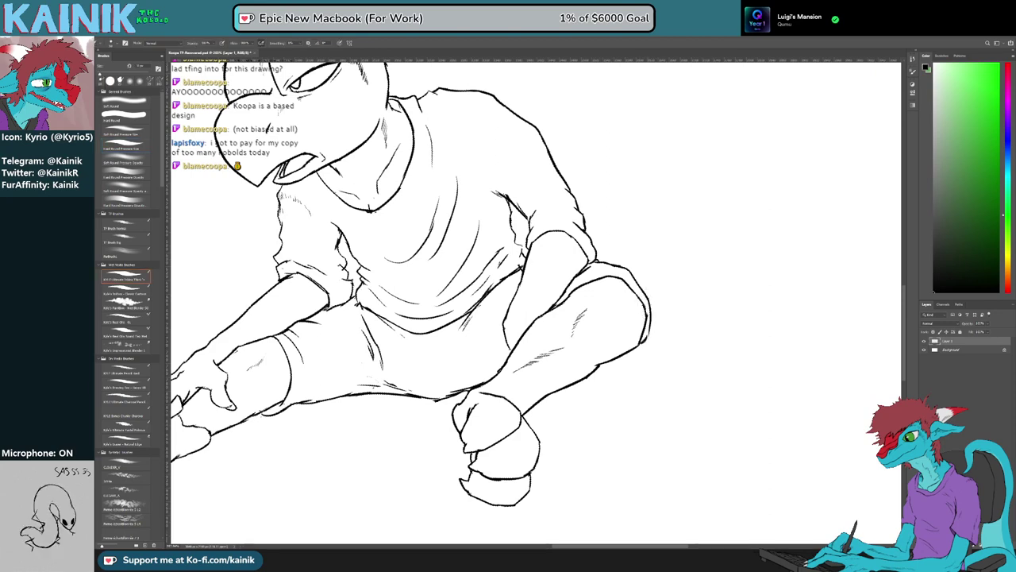
Clean around the folded leg's upper contour and add light hatching on the resting forearm where it meets the leg
{"action": "key", "text": "r"}
{"action": "left_click_drag", "start_coordinate": [705, 380], "coordinate": [721, 316]}
{"action": "key", "text": "space"}
{"action": "left_click_drag", "start_coordinate": [645, 426], "coordinate": [501, 409]}
{"action": "left_click_drag", "start_coordinate": [482, 338], "coordinate": [518, 337]}
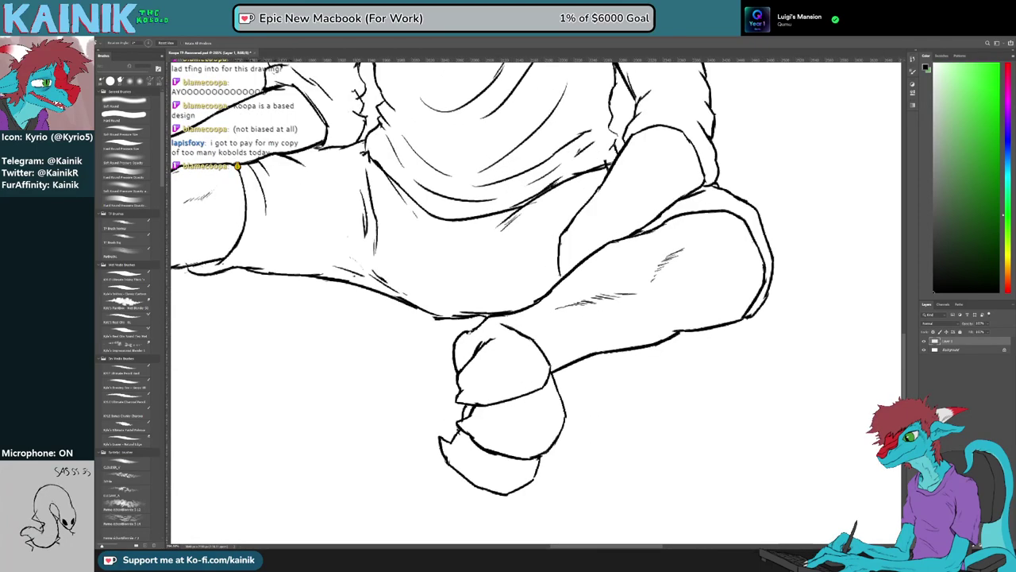
{"action": "mouse_move", "coordinate": [518, 295]}
{"action": "left_mouse_down"}
{"action": "mouse_move", "coordinate": [488, 329]}
{"action": "mouse_move", "coordinate": [494, 339]}
{"action": "left_mouse_up"}
{"action": "key", "text": "e"}
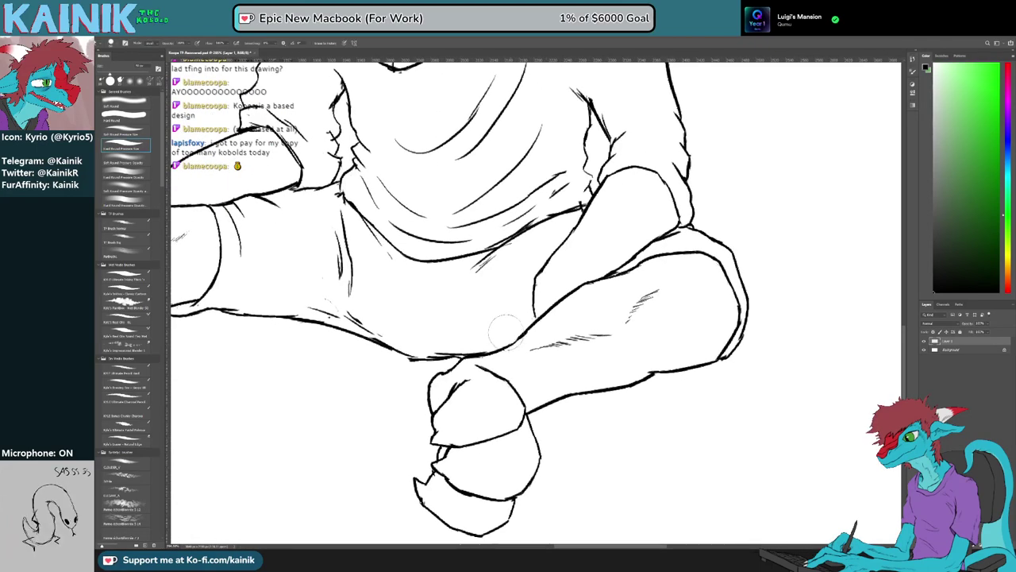
{"action": "key", "text": "b"}
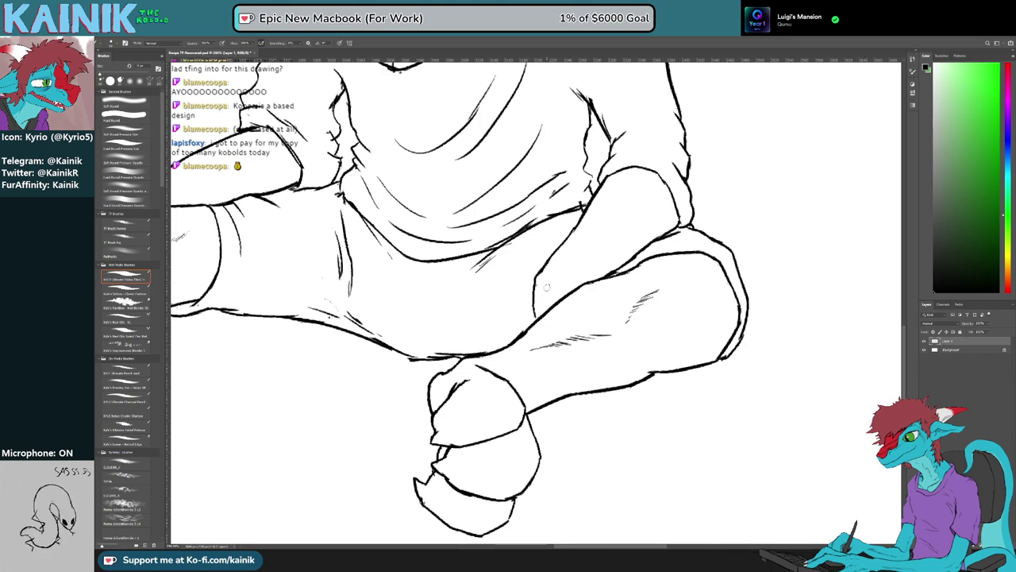
{"action": "left_click_drag", "start_coordinate": [547, 290], "coordinate": [498, 319]}
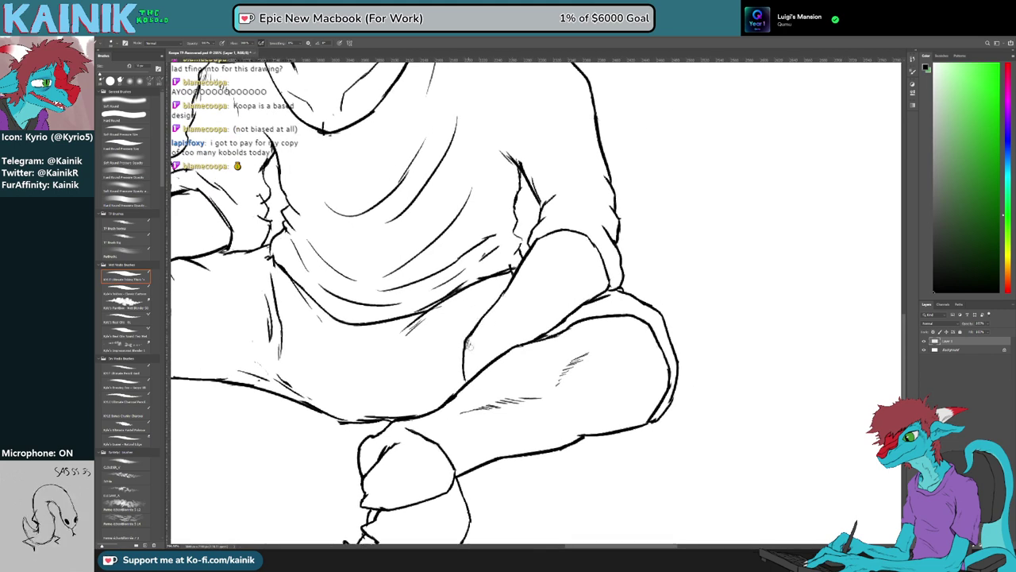
{"action": "left_click_drag", "start_coordinate": [470, 343], "coordinate": [483, 345]}
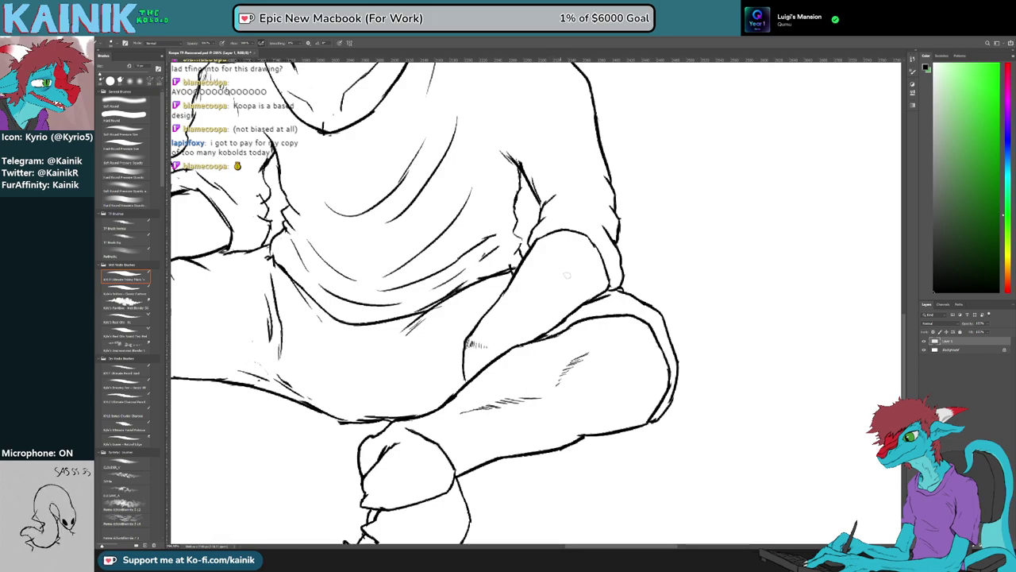
Hatch the outer side of the resting forearm below the rolled sleeve, clearing the stray mark beside it
{"action": "mouse_move", "coordinate": [588, 258]}
{"action": "left_mouse_down"}
{"action": "mouse_move", "coordinate": [589, 279]}
{"action": "mouse_move", "coordinate": [520, 281]}
{"action": "mouse_move", "coordinate": [510, 292]}
{"action": "mouse_move", "coordinate": [540, 277]}
{"action": "left_mouse_up"}
{"action": "key", "text": "r"}
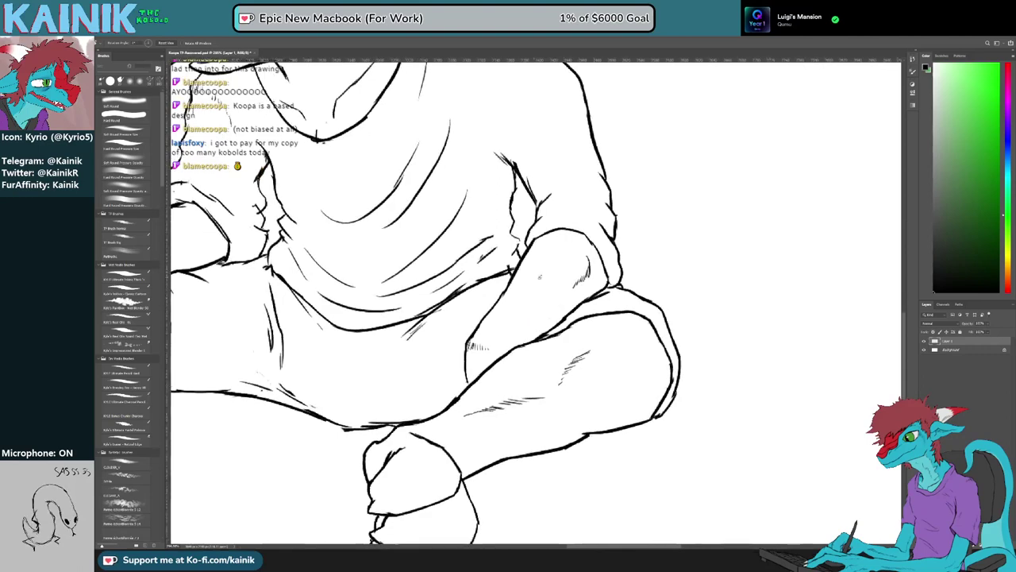
{"action": "key", "text": "b"}
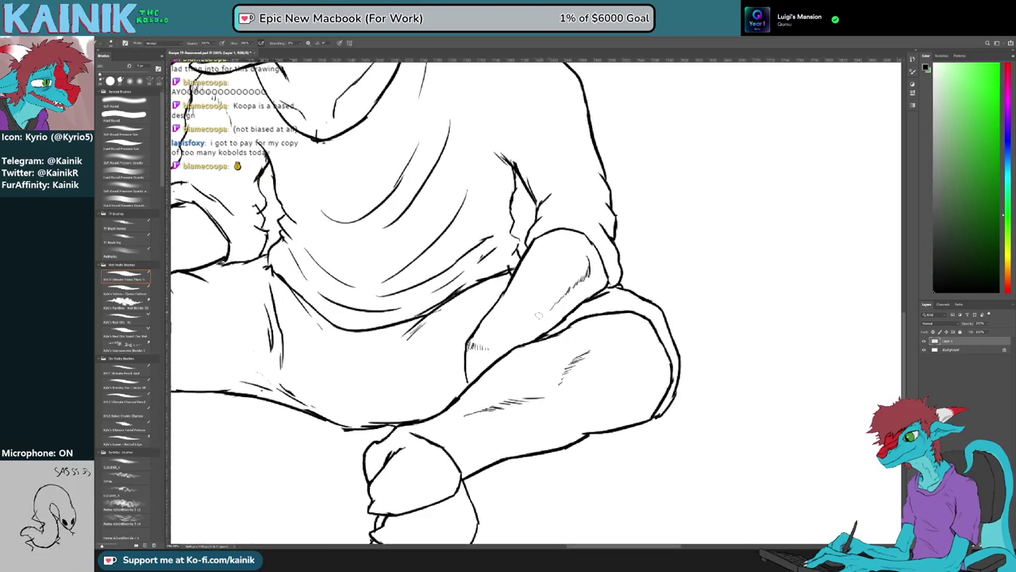
{"action": "mouse_move", "coordinate": [490, 321]}
{"action": "left_mouse_down"}
{"action": "mouse_move", "coordinate": [534, 302]}
{"action": "mouse_move", "coordinate": [511, 363]}
{"action": "left_mouse_up"}
{"action": "key", "text": "e"}
{"action": "key", "text": "b"}
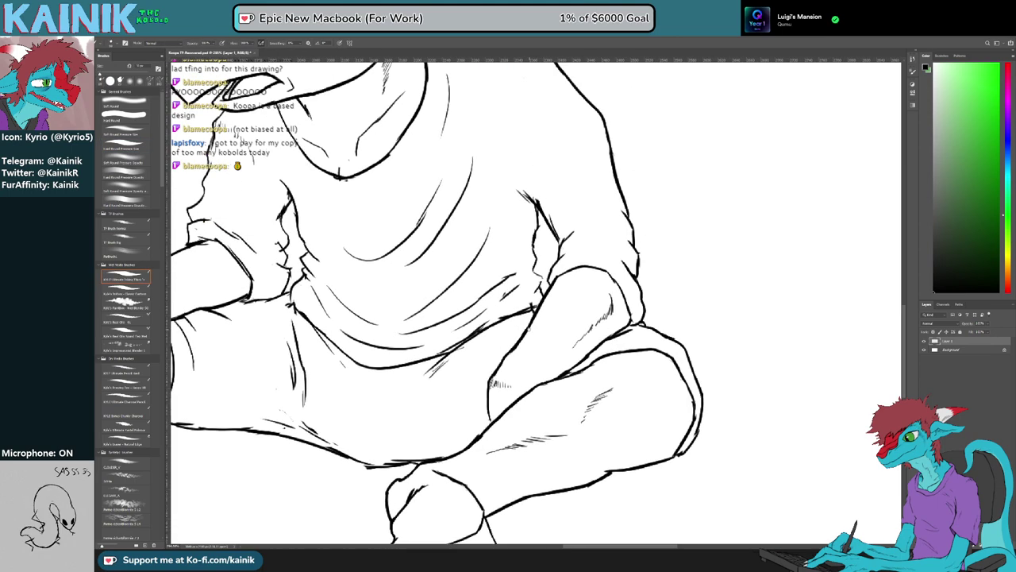
Clean up the shirt collar's lower edge and draw a fold curve following the collar on the reaching arm's side
{"action": "mouse_move", "coordinate": [522, 227]}
{"action": "left_mouse_down"}
{"action": "mouse_move", "coordinate": [500, 266]}
{"action": "mouse_move", "coordinate": [596, 278]}
{"action": "mouse_move", "coordinate": [659, 347]}
{"action": "mouse_move", "coordinate": [663, 306]}
{"action": "left_mouse_up"}
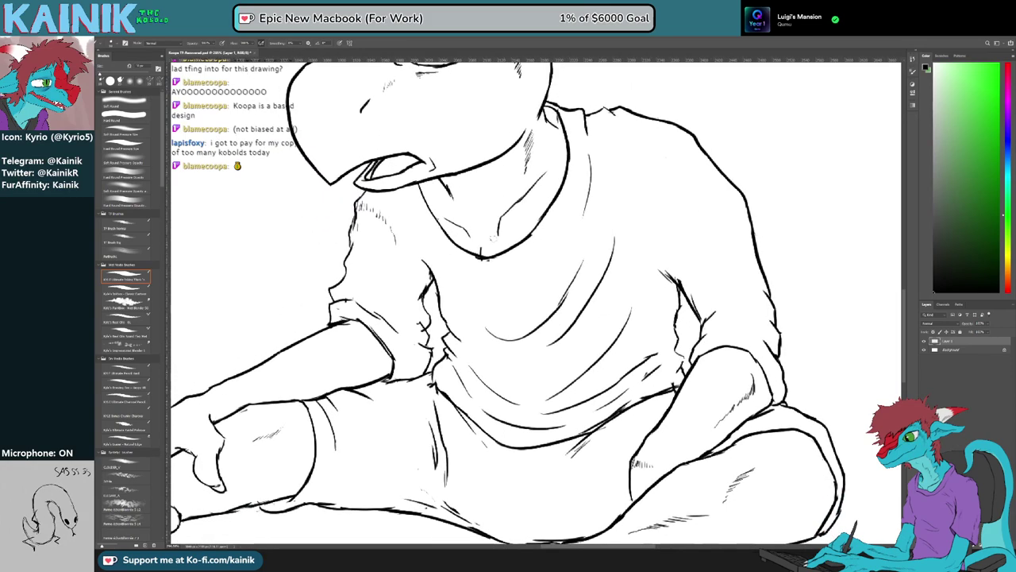
{"action": "key", "text": "e"}
{"action": "mouse_move", "coordinate": [474, 271]}
{"action": "left_mouse_down"}
{"action": "mouse_move", "coordinate": [490, 274]}
{"action": "mouse_move", "coordinate": [520, 251]}
{"action": "left_mouse_up"}
{"action": "key", "text": "r"}
{"action": "key", "text": "b"}
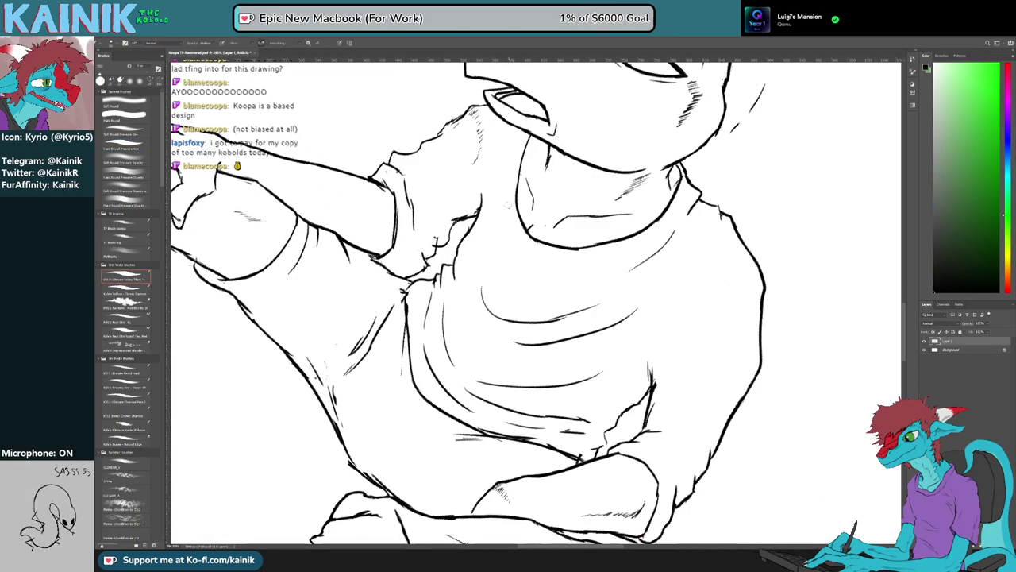
{"action": "left_click_drag", "start_coordinate": [501, 185], "coordinate": [497, 216]}
{"action": "left_click_drag", "start_coordinate": [506, 231], "coordinate": [529, 259]}
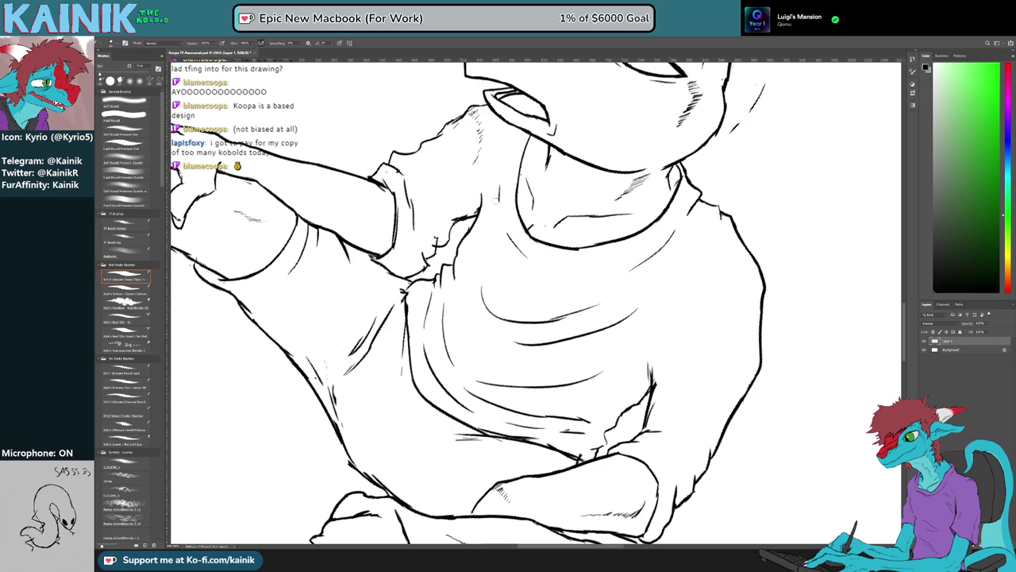
{"action": "key", "text": "e"}
{"action": "left_click_drag", "start_coordinate": [498, 201], "coordinate": [499, 187]}
{"action": "key", "text": "b"}
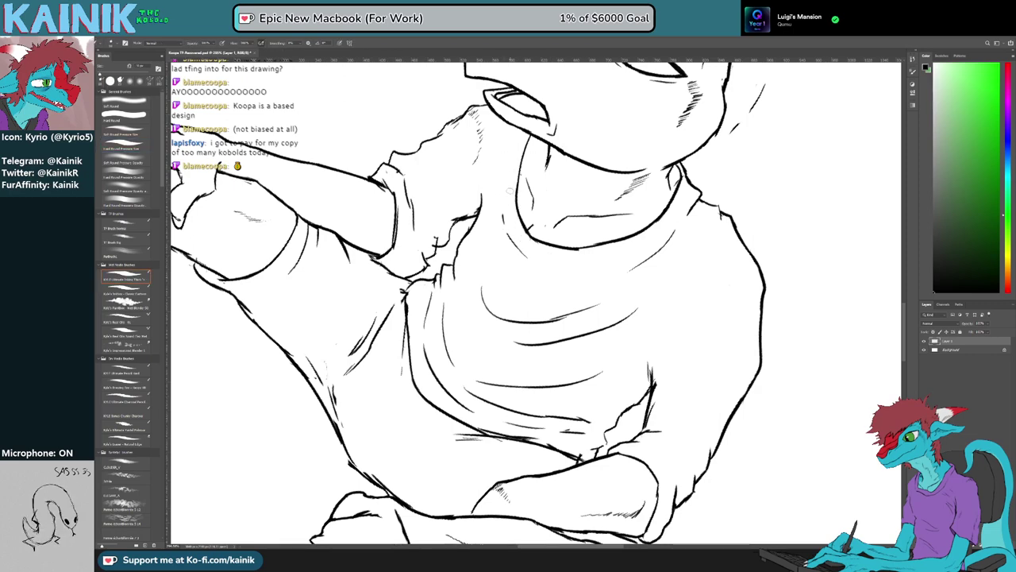
{"action": "mouse_move", "coordinate": [503, 228]}
{"action": "left_mouse_down"}
{"action": "mouse_move", "coordinate": [500, 179]}
{"action": "mouse_move", "coordinate": [559, 222]}
{"action": "left_mouse_up"}
Erase and rework the armpit crease where the reaching arm's sleeve meets the shirt
{"action": "key", "text": "r"}
{"action": "mouse_move", "coordinate": [559, 221]}
{"action": "left_mouse_down"}
{"action": "mouse_move", "coordinate": [538, 215]}
{"action": "mouse_move", "coordinate": [489, 230]}
{"action": "mouse_move", "coordinate": [469, 254]}
{"action": "left_mouse_up"}
{"action": "key", "text": "e"}
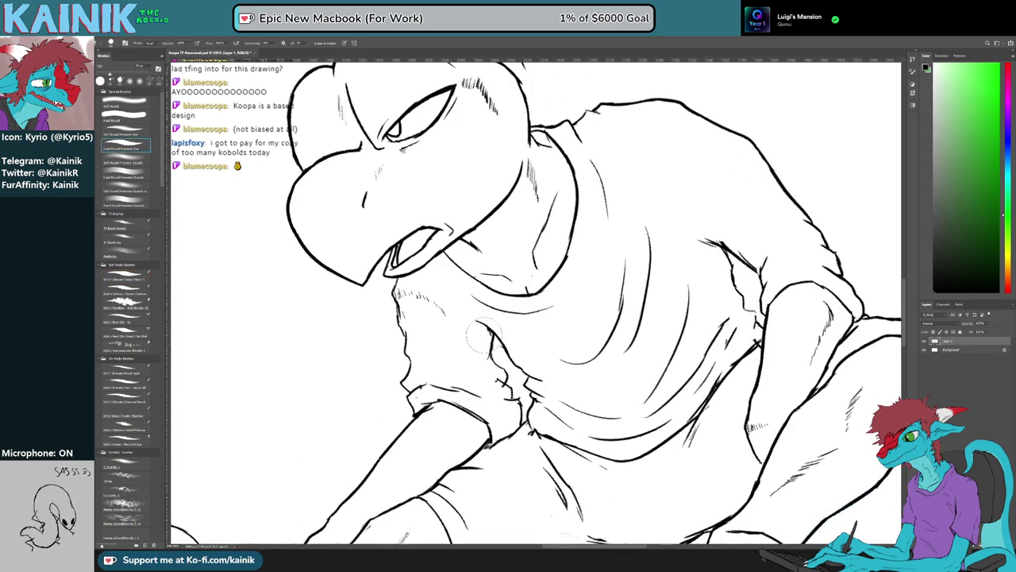
{"action": "mouse_move", "coordinate": [484, 335]}
{"action": "left_mouse_down"}
{"action": "mouse_move", "coordinate": [493, 401]}
{"action": "mouse_move", "coordinate": [482, 416]}
{"action": "mouse_move", "coordinate": [530, 349]}
{"action": "mouse_move", "coordinate": [562, 343]}
{"action": "left_mouse_up"}
{"action": "key", "text": "b"}
{"action": "key", "text": "e"}
{"action": "key", "text": "b"}
Clean up the strokes inside the rolled cuff of the reaching arm's sleeve
{"action": "key", "text": "r"}
{"action": "key", "text": "e"}
{"action": "mouse_move", "coordinate": [518, 397]}
{"action": "left_mouse_down"}
{"action": "mouse_move", "coordinate": [521, 382]}
{"action": "mouse_move", "coordinate": [549, 374]}
{"action": "mouse_move", "coordinate": [385, 331]}
{"action": "left_mouse_up"}
{"action": "key", "text": "b"}
{"action": "key", "text": "r"}
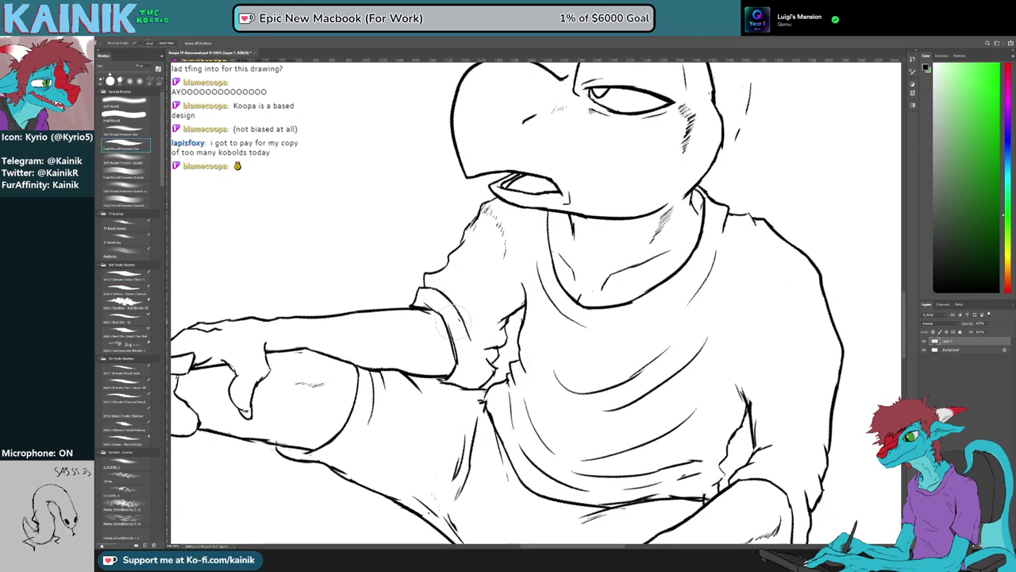
{"action": "key", "text": "b"}
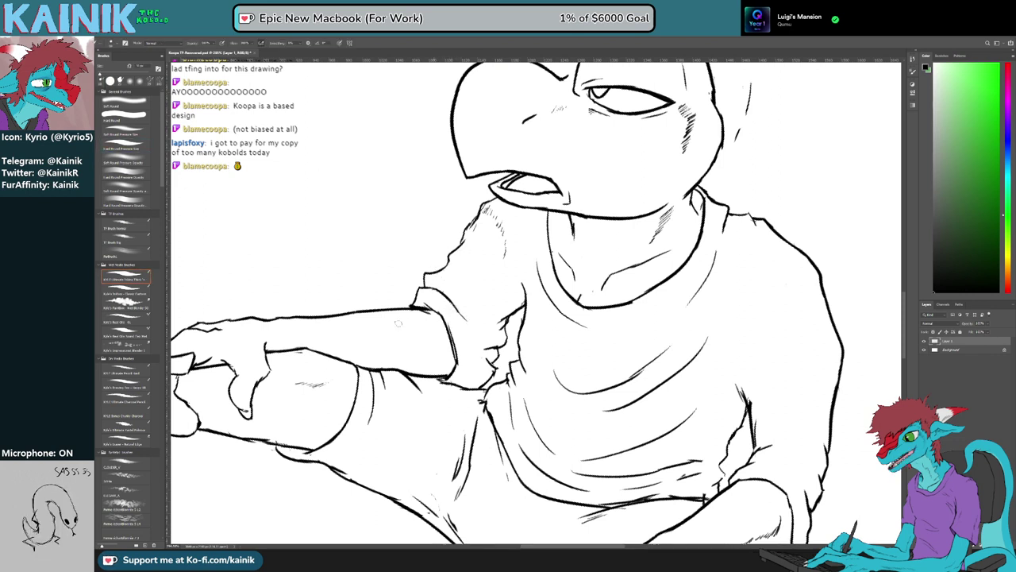
Erase the doubled line at the outer corner of the reaching arm's cuff and redraw the cuff edge
{"action": "key", "text": "r"}
{"action": "mouse_move", "coordinate": [398, 323]}
{"action": "left_mouse_down"}
{"action": "mouse_move", "coordinate": [461, 413]}
{"action": "mouse_move", "coordinate": [421, 359]}
{"action": "mouse_move", "coordinate": [500, 372]}
{"action": "mouse_move", "coordinate": [612, 309]}
{"action": "left_mouse_up"}
{"action": "key", "text": "b"}
{"action": "key", "text": "r"}
{"action": "key", "text": "b"}
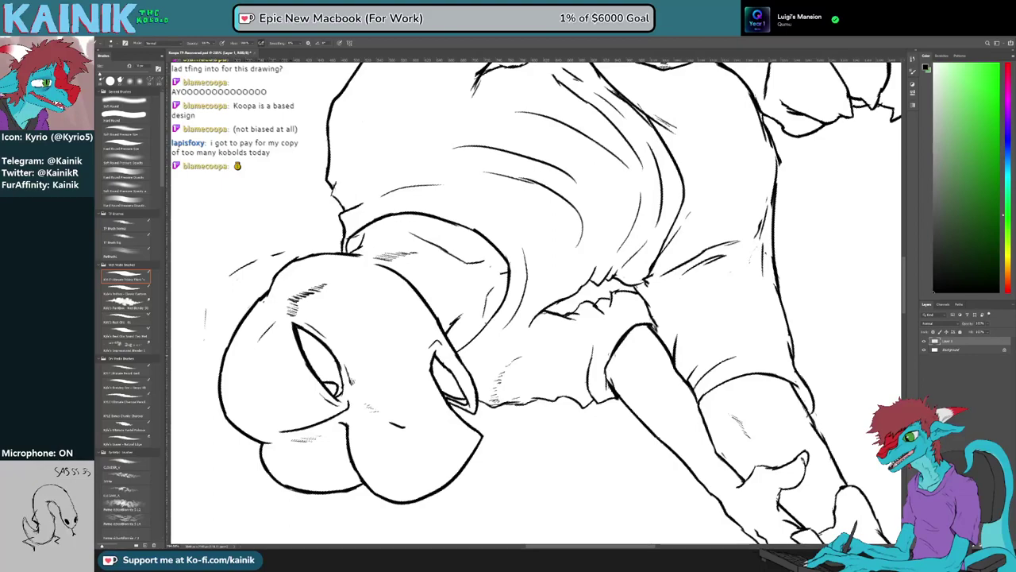
{"action": "left_click_drag", "start_coordinate": [826, 397], "coordinate": [190, 325]}
{"action": "key", "text": "e"}
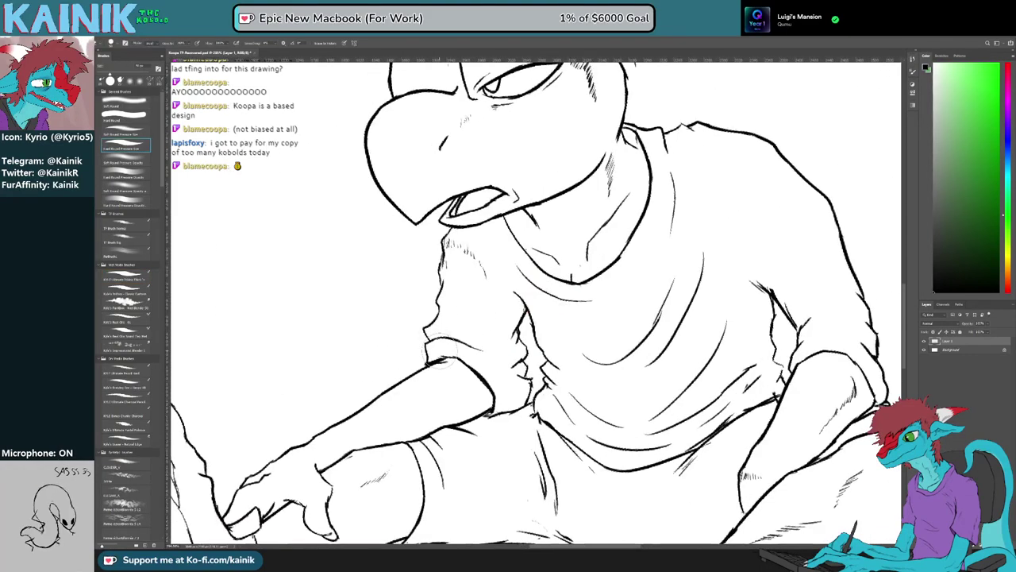
{"action": "left_click_drag", "start_coordinate": [441, 366], "coordinate": [429, 366]}
{"action": "key", "text": "b"}
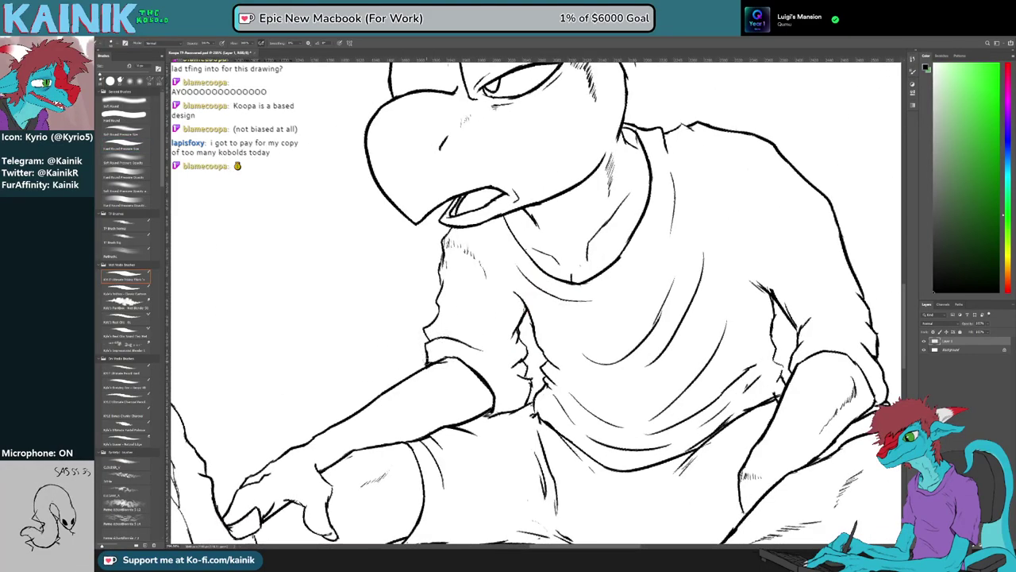
{"action": "left_click_drag", "start_coordinate": [445, 358], "coordinate": [465, 362]}
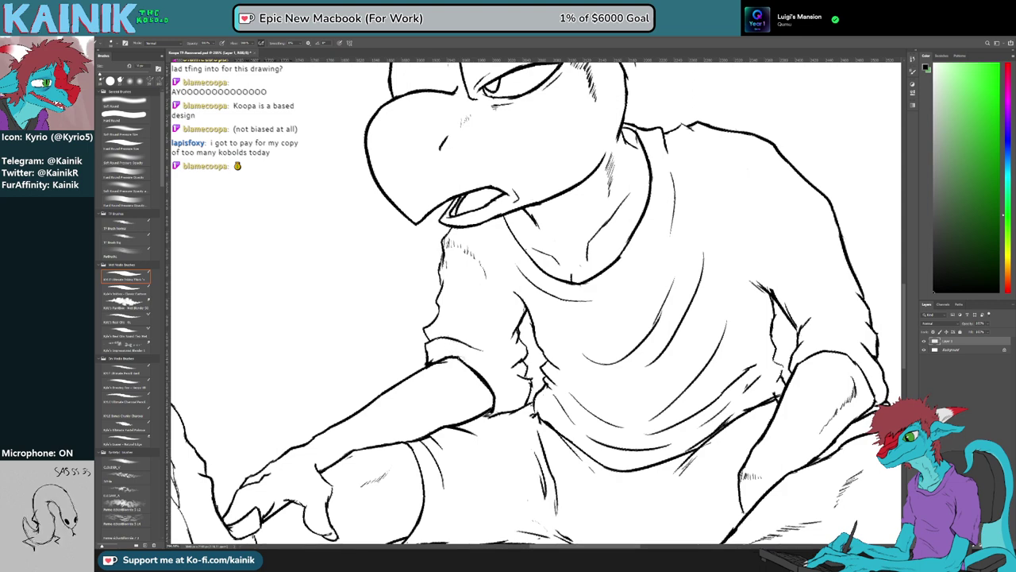
Add a patch of hatching on the shirt at the top of the resting arm's shoulder
{"action": "mouse_move", "coordinate": [574, 322]}
{"action": "left_mouse_down"}
{"action": "mouse_move", "coordinate": [557, 393]}
{"action": "mouse_move", "coordinate": [456, 433]}
{"action": "mouse_move", "coordinate": [538, 455]}
{"action": "left_mouse_up"}
{"action": "key", "text": "r"}
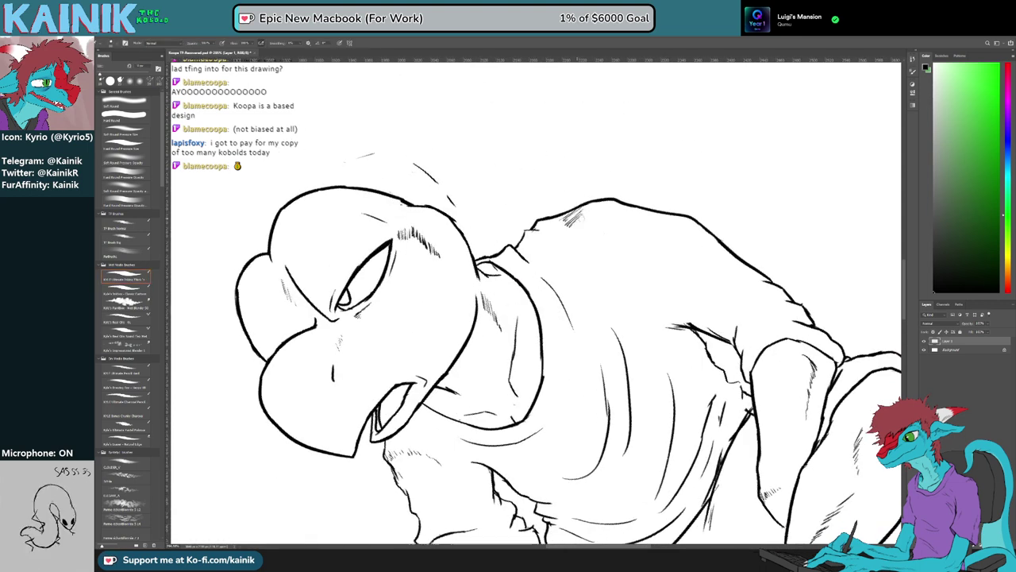
{"action": "left_click_drag", "start_coordinate": [574, 230], "coordinate": [587, 238]}
{"action": "key", "text": "Escape"}
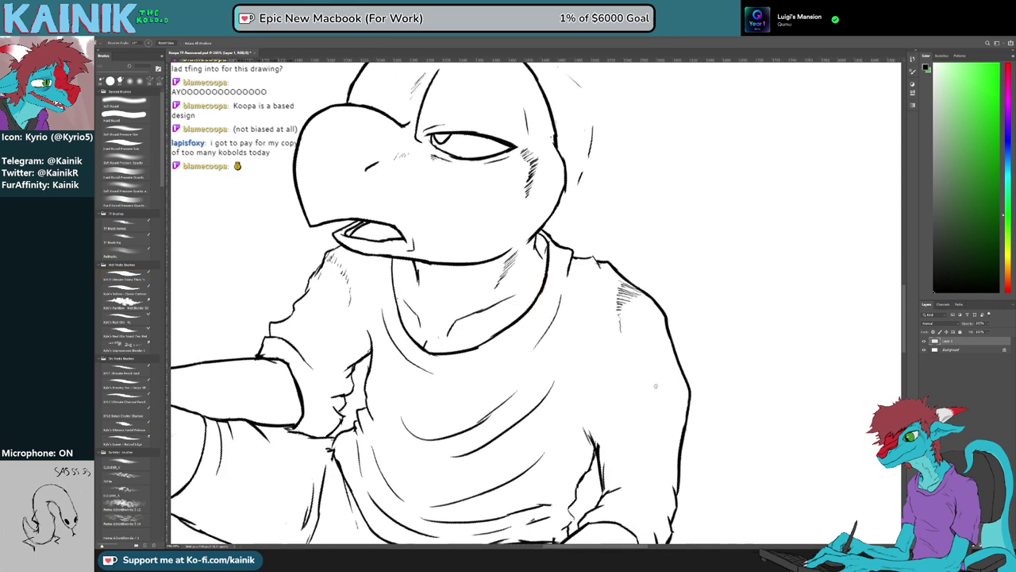
Erase the stray marks beside the back of the head
{"action": "left_click_drag", "start_coordinate": [658, 386], "coordinate": [657, 460]}
{"action": "key", "text": "e"}
{"action": "left_click_drag", "start_coordinate": [596, 190], "coordinate": [587, 236]}
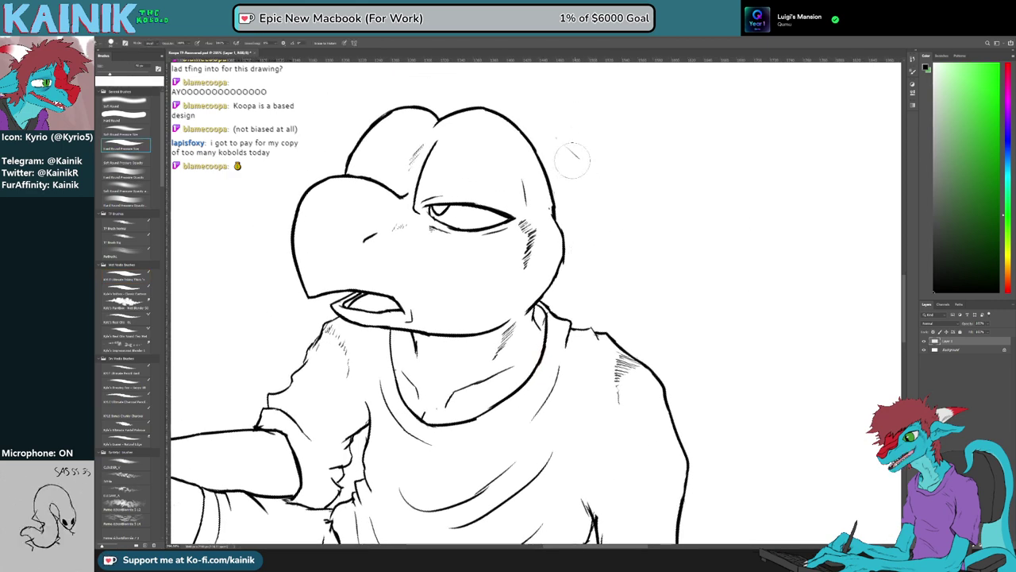
{"action": "left_click_drag", "start_coordinate": [574, 159], "coordinate": [568, 150]}
{"action": "key", "text": "b"}
Erase the rounded tip of the raised foot's first toe and redraw it with a pointed claw
{"action": "left_click_drag", "start_coordinate": [476, 397], "coordinate": [497, 333]}
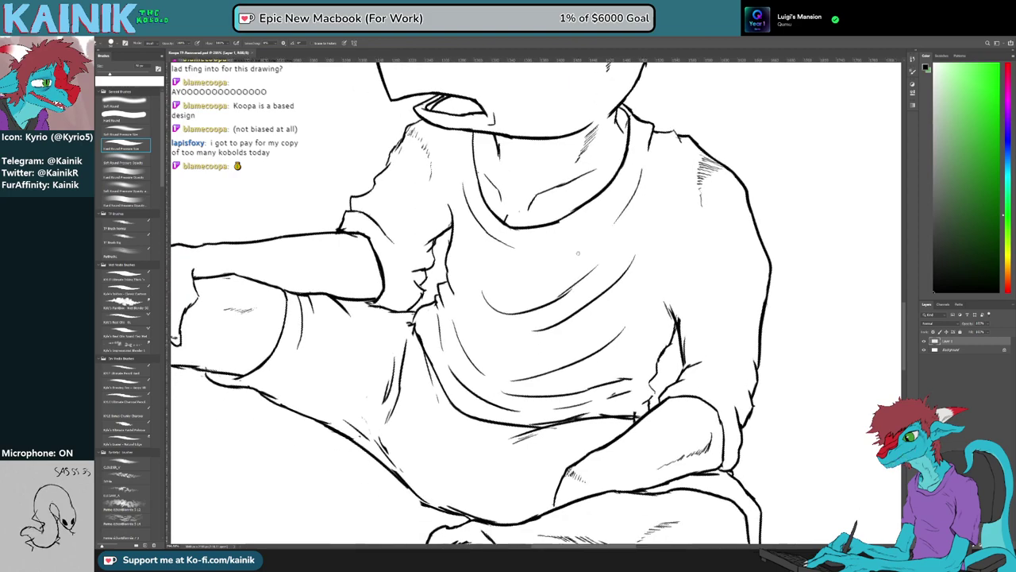
{"action": "left_click_drag", "start_coordinate": [445, 461], "coordinate": [512, 389]}
{"action": "key", "text": "r"}
{"action": "left_click_drag", "start_coordinate": [405, 389], "coordinate": [331, 352]}
{"action": "key", "text": "e"}
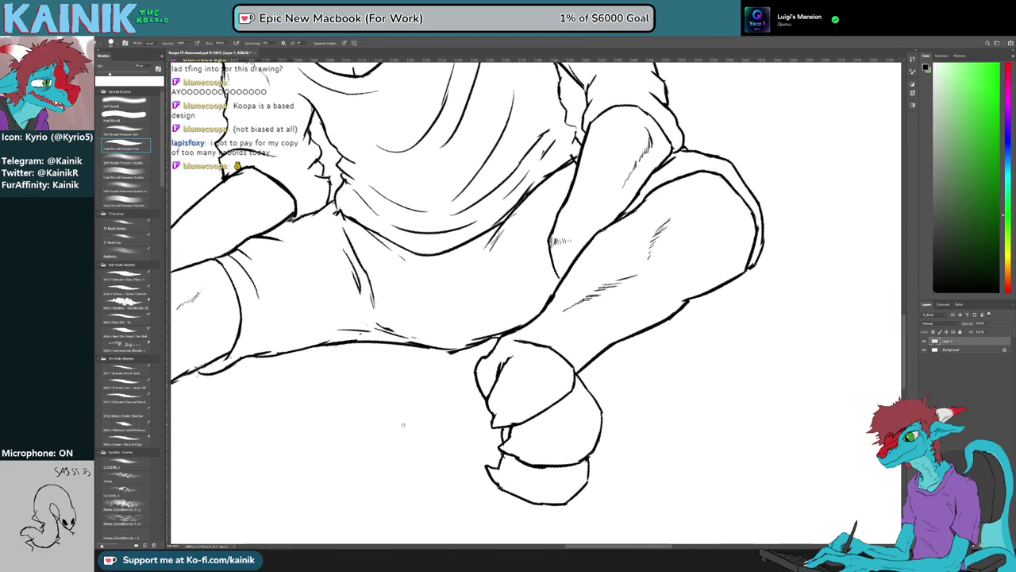
{"action": "mouse_move", "coordinate": [421, 421]}
{"action": "left_mouse_down"}
{"action": "mouse_move", "coordinate": [670, 377]}
{"action": "mouse_move", "coordinate": [776, 381]}
{"action": "left_mouse_up"}
{"action": "left_click_drag", "start_coordinate": [381, 373], "coordinate": [580, 393]}
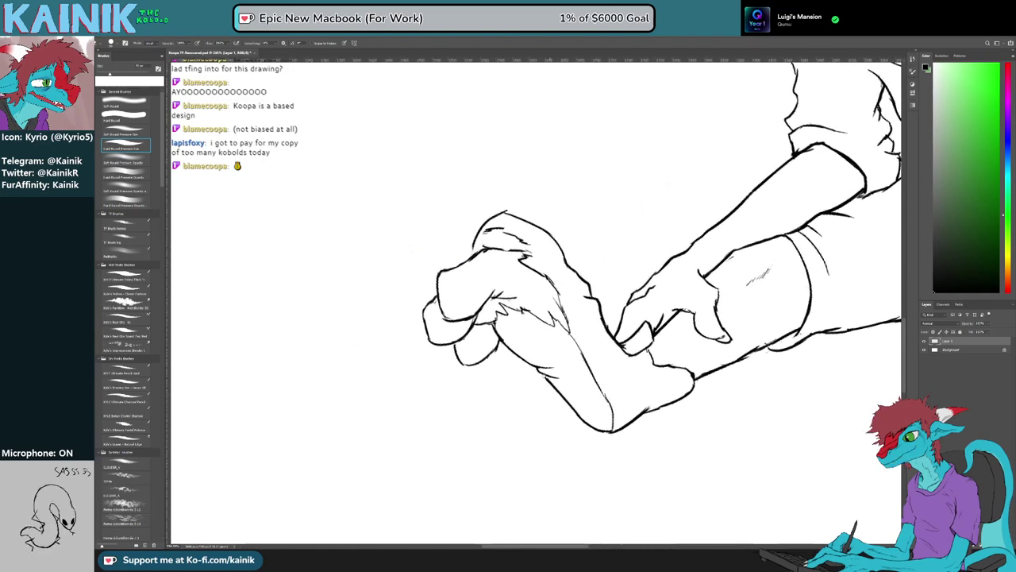
{"action": "key", "text": "r"}
{"action": "left_click_drag", "start_coordinate": [366, 372], "coordinate": [396, 419]}
{"action": "key", "text": "b"}
{"action": "mouse_move", "coordinate": [443, 307]}
{"action": "left_mouse_down"}
{"action": "mouse_move", "coordinate": [421, 319]}
{"action": "mouse_move", "coordinate": [438, 319]}
{"action": "left_mouse_up"}
{"action": "key", "text": "e"}
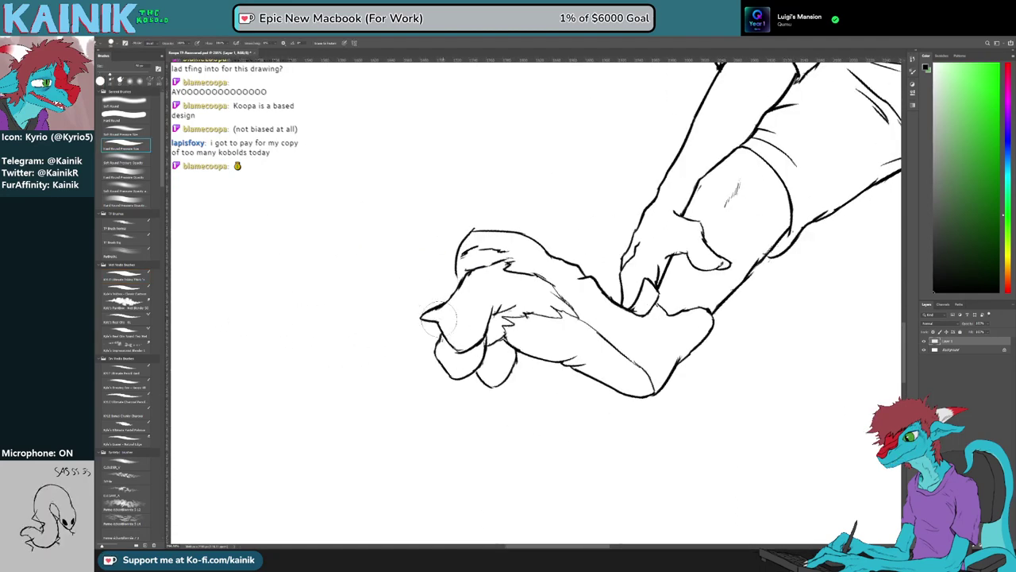
{"action": "key", "text": "b"}
{"action": "key", "text": "e"}
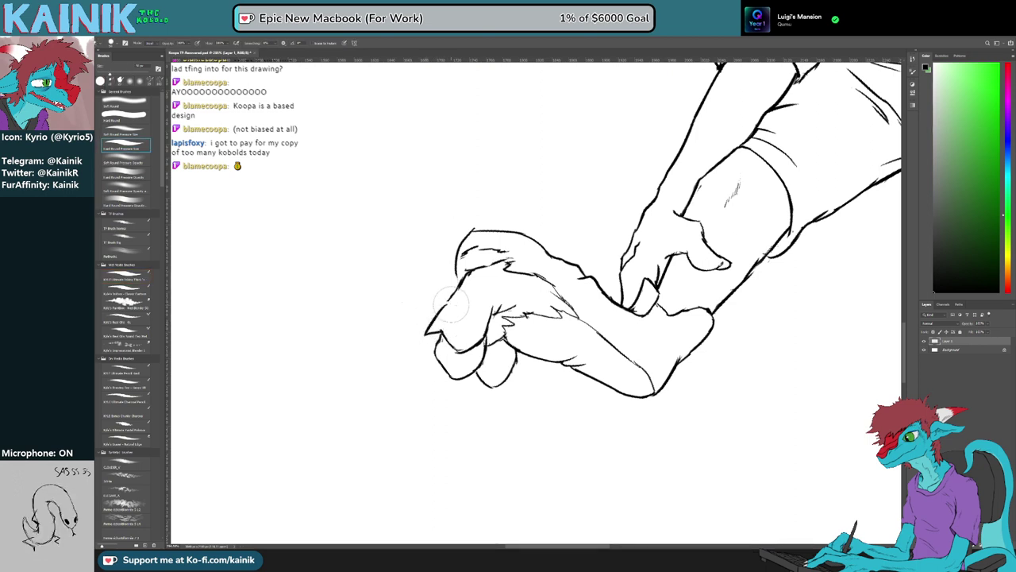
Add pointed claws to the second and third toes of the raised foot
{"action": "key", "text": "b"}
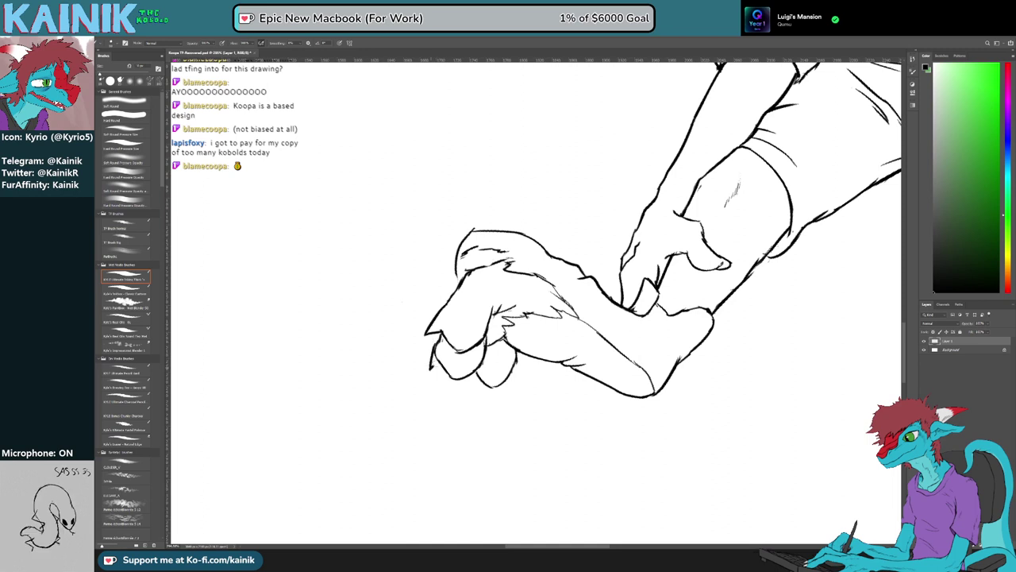
{"action": "key", "text": "e"}
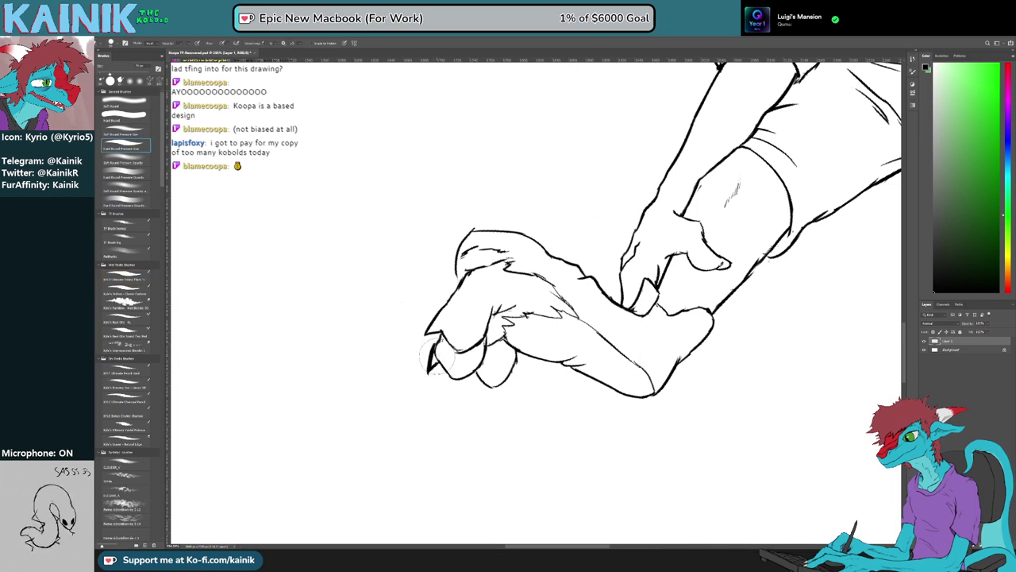
{"action": "mouse_move", "coordinate": [438, 352]}
{"action": "left_mouse_down"}
{"action": "mouse_move", "coordinate": [430, 373]}
{"action": "mouse_move", "coordinate": [420, 319]}
{"action": "left_mouse_up"}
{"action": "key", "text": "b"}
{"action": "key", "text": "r"}
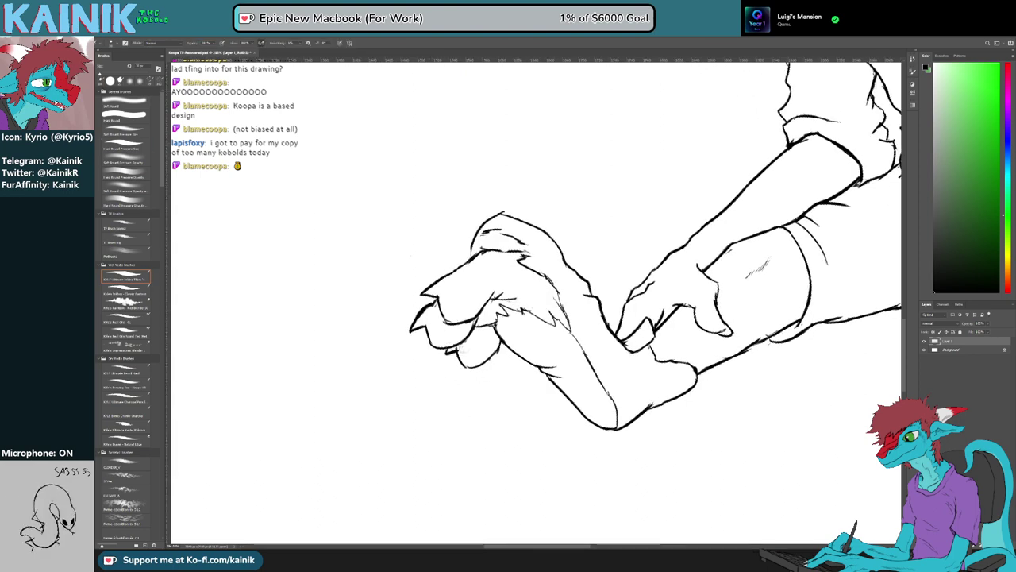
Erase the rough lines between the raised foot's toes and redraw the toe contours cleanly
{"action": "left_click_drag", "start_coordinate": [494, 375], "coordinate": [413, 265]}
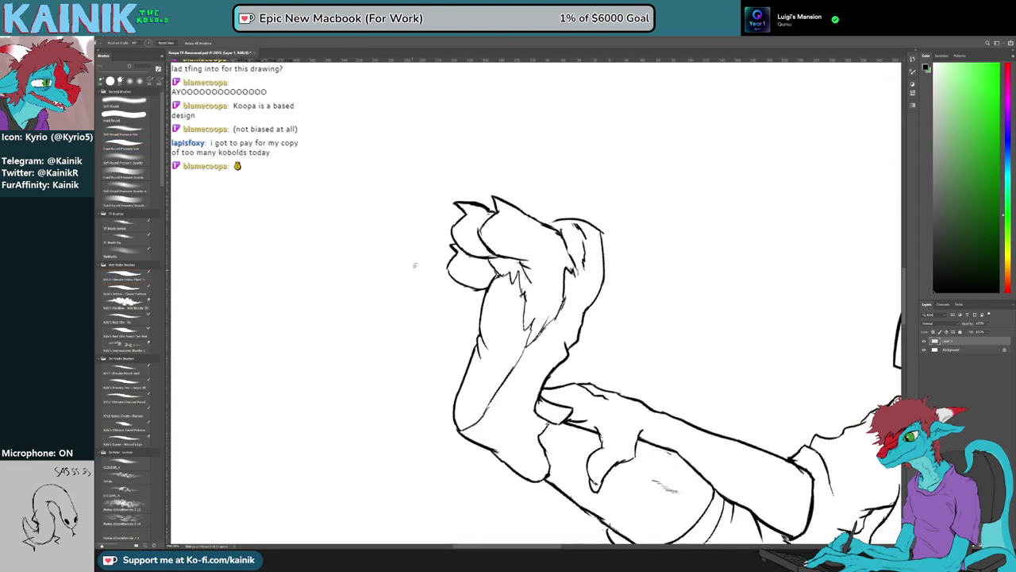
{"action": "key", "text": "r"}
{"action": "mouse_move", "coordinate": [450, 368]}
{"action": "left_mouse_down"}
{"action": "mouse_move", "coordinate": [428, 288]}
{"action": "mouse_move", "coordinate": [438, 260]}
{"action": "mouse_move", "coordinate": [506, 404]}
{"action": "mouse_move", "coordinate": [519, 407]}
{"action": "left_mouse_up"}
{"action": "key", "text": "b"}
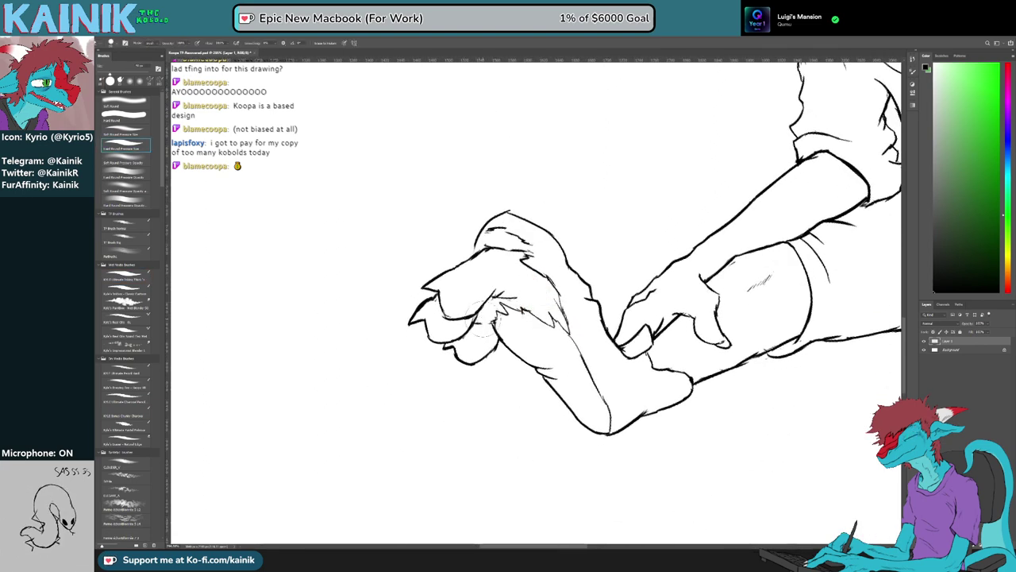
{"action": "mouse_move", "coordinate": [474, 322]}
{"action": "left_mouse_down"}
{"action": "mouse_move", "coordinate": [495, 320]}
{"action": "mouse_move", "coordinate": [501, 354]}
{"action": "left_mouse_up"}
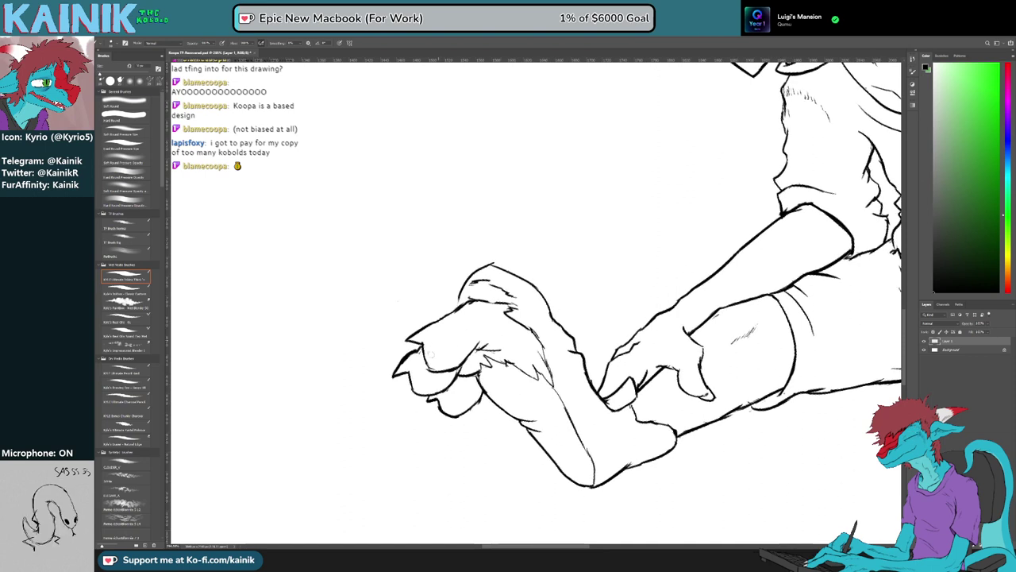
{"action": "key", "text": "e"}
{"action": "key", "text": "b"}
{"action": "left_click_drag", "start_coordinate": [424, 356], "coordinate": [473, 393]}
{"action": "key", "text": "e"}
{"action": "key", "text": "r"}
{"action": "key", "text": "e"}
{"action": "mouse_move", "coordinate": [473, 346]}
{"action": "left_mouse_down"}
{"action": "mouse_move", "coordinate": [469, 352]}
{"action": "mouse_move", "coordinate": [465, 335]}
{"action": "mouse_move", "coordinate": [443, 365]}
{"action": "left_mouse_up"}
{"action": "key", "text": "b"}
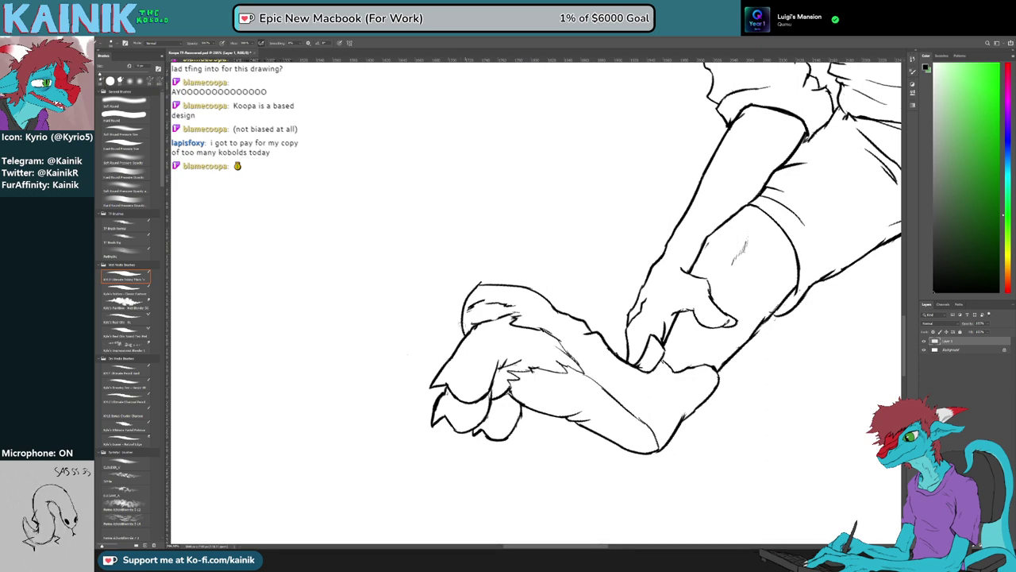
Redraw the fur edge across the raised foot's sole with bolder, jagged tufts
{"action": "mouse_move", "coordinate": [489, 323]}
{"action": "left_mouse_down"}
{"action": "mouse_move", "coordinate": [503, 316]}
{"action": "mouse_move", "coordinate": [502, 330]}
{"action": "mouse_move", "coordinate": [460, 274]}
{"action": "left_mouse_up"}
{"action": "key", "text": "r"}
{"action": "key", "text": "b"}
{"action": "left_click_drag", "start_coordinate": [474, 359], "coordinate": [494, 336]}
{"action": "key", "text": "e"}
{"action": "key", "text": "b"}
{"action": "mouse_move", "coordinate": [500, 333]}
{"action": "left_mouse_down"}
{"action": "mouse_move", "coordinate": [509, 312]}
{"action": "mouse_move", "coordinate": [476, 327]}
{"action": "left_mouse_up"}
{"action": "key", "text": "e"}
{"action": "key", "text": "b"}
{"action": "key", "text": "r"}
{"action": "key", "text": "e"}
{"action": "key", "text": "b"}
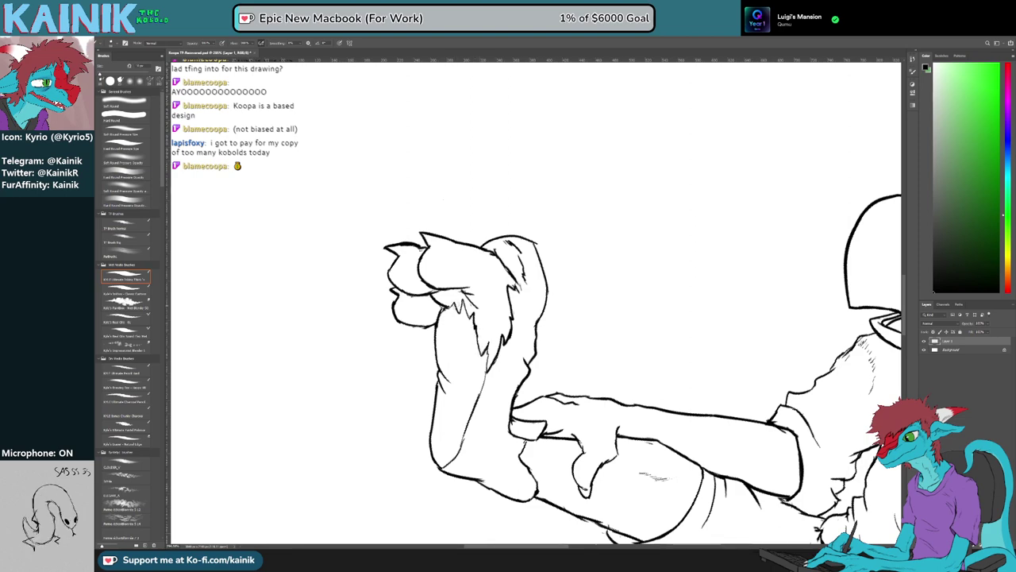
Erase and redraw the inner line of the fur band behind the raised foot's toes
{"action": "key", "text": "r"}
{"action": "left_click_drag", "start_coordinate": [415, 359], "coordinate": [453, 407]}
{"action": "key", "text": "e"}
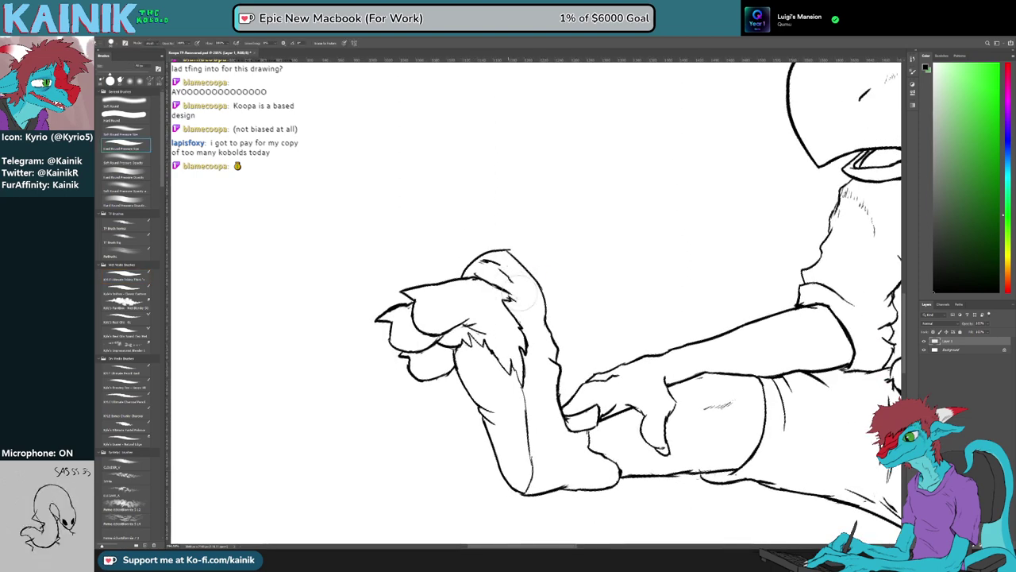
{"action": "mouse_move", "coordinate": [514, 278]}
{"action": "left_mouse_down"}
{"action": "mouse_move", "coordinate": [489, 268]}
{"action": "mouse_move", "coordinate": [516, 299]}
{"action": "left_mouse_up"}
{"action": "key", "text": "b"}
{"action": "key", "text": "r"}
{"action": "left_click_drag", "start_coordinate": [420, 317], "coordinate": [468, 395]}
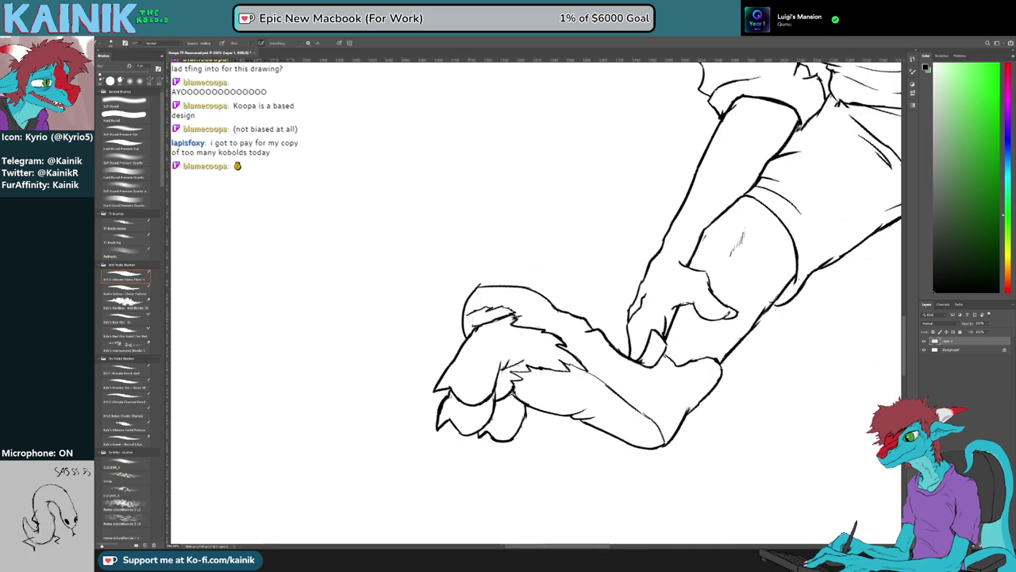
Add jagged fur tufts to the band behind the toes where it meets the raised foot's outline
{"action": "key", "text": "e"}
{"action": "mouse_move", "coordinate": [468, 324]}
{"action": "left_mouse_down"}
{"action": "mouse_move", "coordinate": [462, 342]}
{"action": "mouse_move", "coordinate": [480, 234]}
{"action": "mouse_move", "coordinate": [510, 217]}
{"action": "left_mouse_up"}
{"action": "key", "text": "b"}
{"action": "key", "text": "r"}
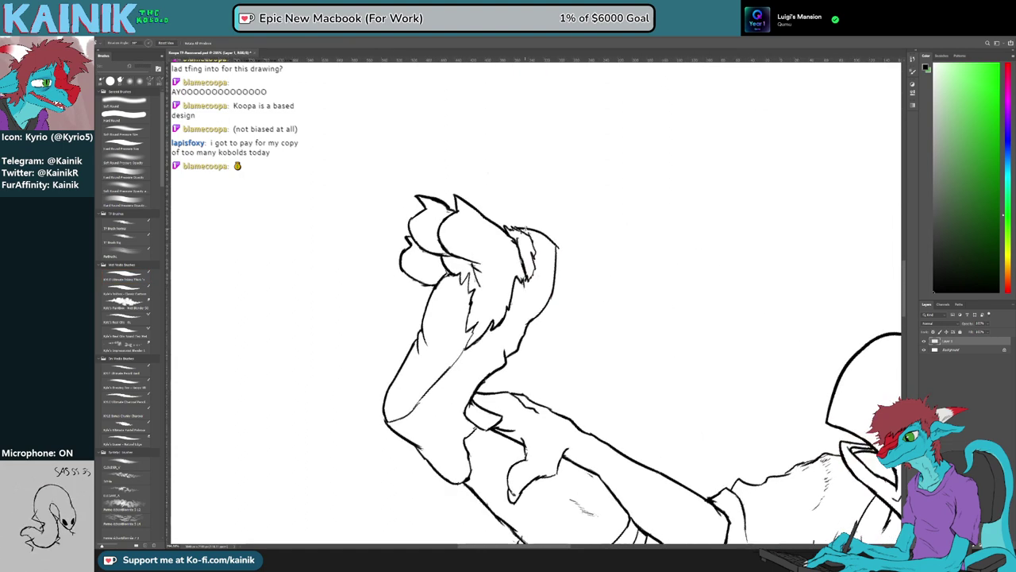
{"action": "key", "text": "e"}
{"action": "key", "text": "b"}
{"action": "mouse_move", "coordinate": [561, 241]}
{"action": "left_mouse_down"}
{"action": "mouse_move", "coordinate": [556, 285]}
{"action": "mouse_move", "coordinate": [413, 268]}
{"action": "mouse_move", "coordinate": [411, 279]}
{"action": "left_mouse_up"}
{"action": "key", "text": "r"}
{"action": "key", "text": "e"}
{"action": "left_click", "coordinate": [125, 277]}
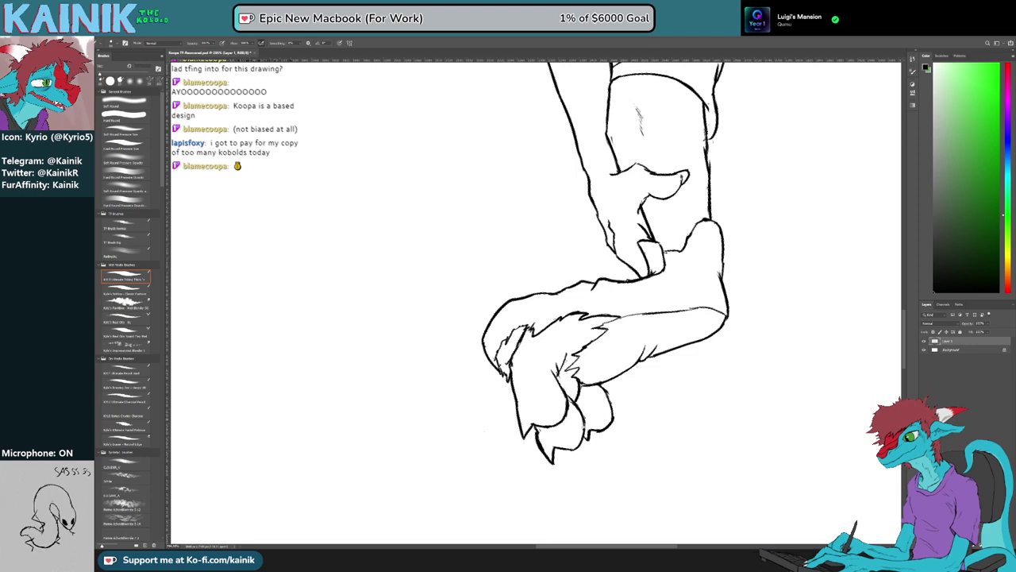
Clean up the contours around the reaching hand's fingertips and the heel of the raised foot
{"action": "key", "text": "r"}
{"action": "left_click_drag", "start_coordinate": [664, 379], "coordinate": [428, 406]}
{"action": "left_click_drag", "start_coordinate": [695, 431], "coordinate": [617, 334]}
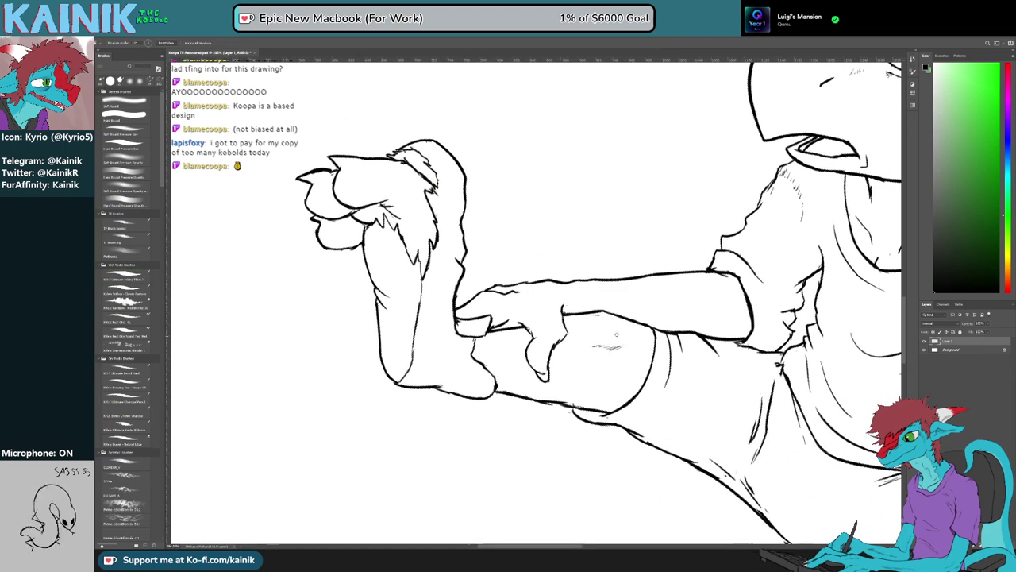
{"action": "key", "text": "b"}
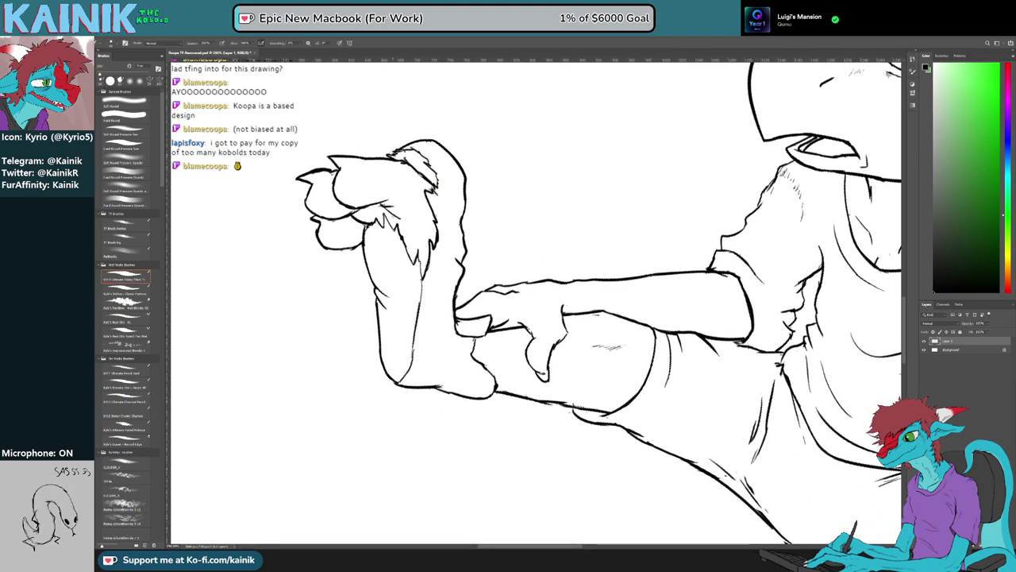
{"action": "left_click_drag", "start_coordinate": [545, 317], "coordinate": [492, 317]}
{"action": "key", "text": "r"}
{"action": "mouse_move", "coordinate": [435, 335]}
{"action": "left_mouse_down"}
{"action": "mouse_move", "coordinate": [456, 372]}
{"action": "mouse_move", "coordinate": [451, 398]}
{"action": "left_mouse_up"}
{"action": "key", "text": "e"}
{"action": "key", "text": "e"}
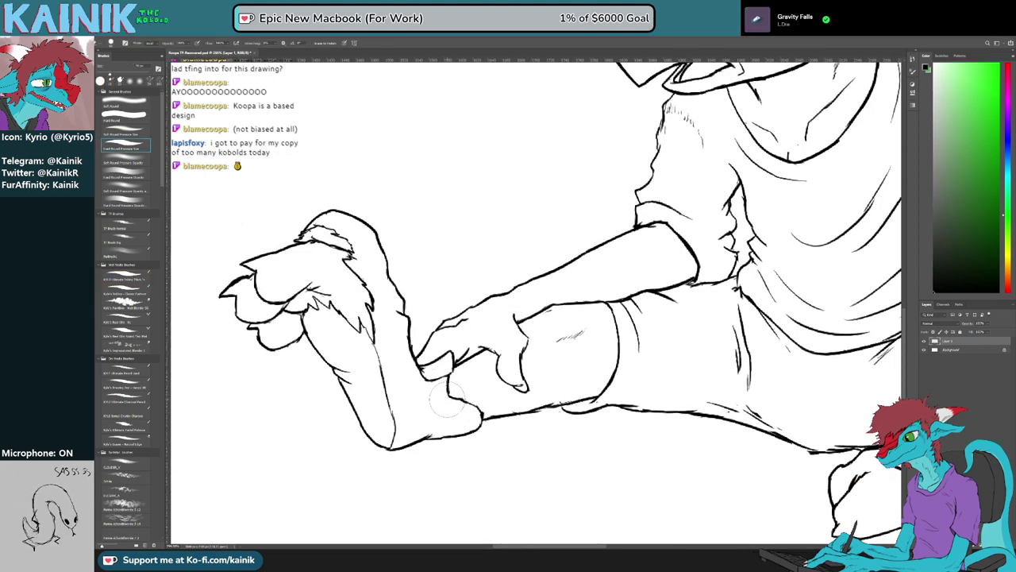
{"action": "key", "text": "b"}
{"action": "key", "text": "r"}
{"action": "mouse_move", "coordinate": [445, 409]}
{"action": "left_mouse_down"}
{"action": "mouse_move", "coordinate": [492, 451]}
{"action": "mouse_move", "coordinate": [619, 449]}
{"action": "mouse_move", "coordinate": [571, 432]}
{"action": "mouse_move", "coordinate": [490, 436]}
{"action": "left_mouse_up"}
Hatch shading on the reaching hand's thumb base and fingers and along the underside of its forearm
{"action": "key", "text": "b"}
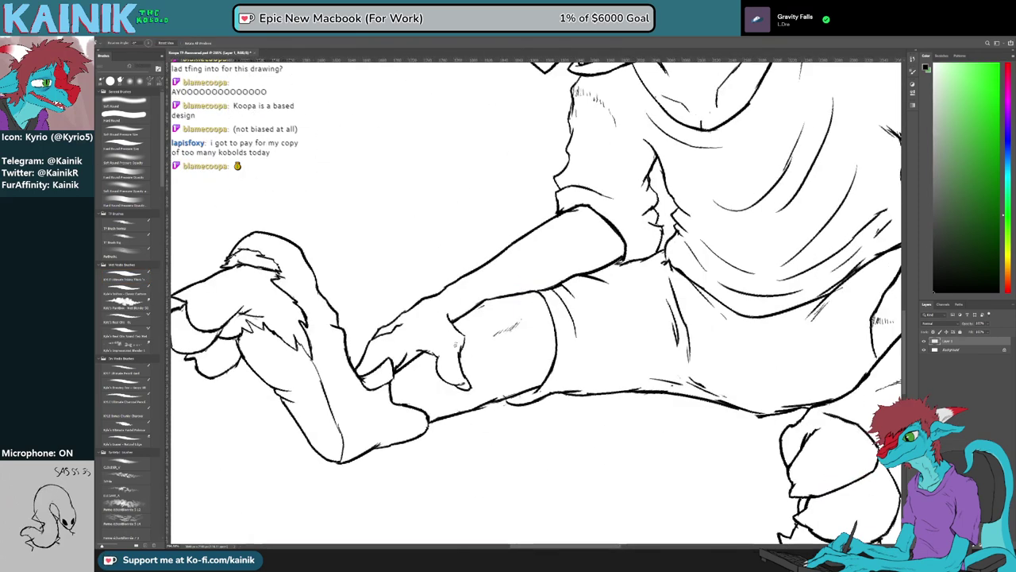
{"action": "key", "text": "b"}
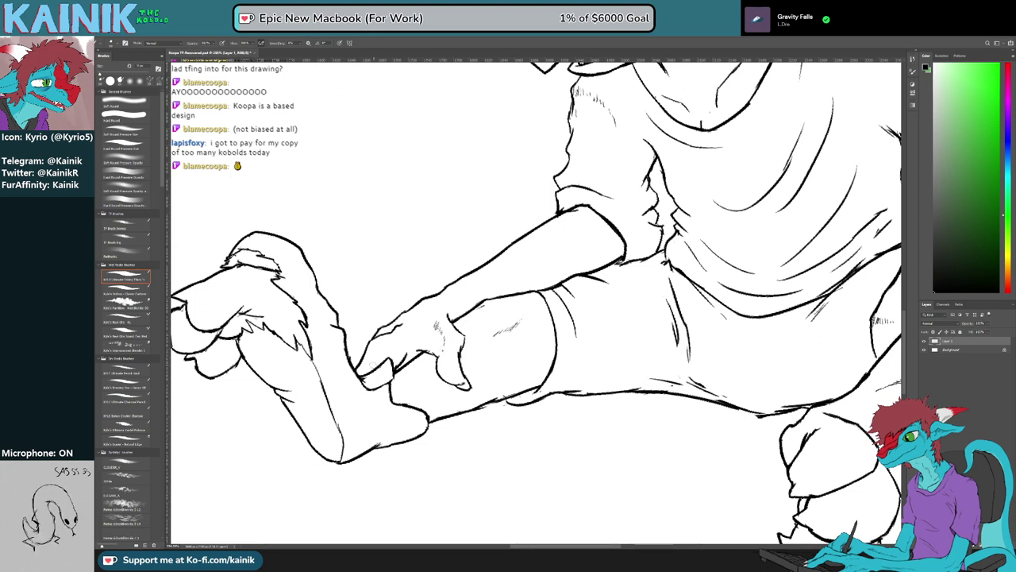
{"action": "mouse_move", "coordinate": [379, 357]}
{"action": "left_mouse_down"}
{"action": "mouse_move", "coordinate": [374, 365]}
{"action": "mouse_move", "coordinate": [399, 342]}
{"action": "mouse_move", "coordinate": [368, 345]}
{"action": "left_mouse_up"}
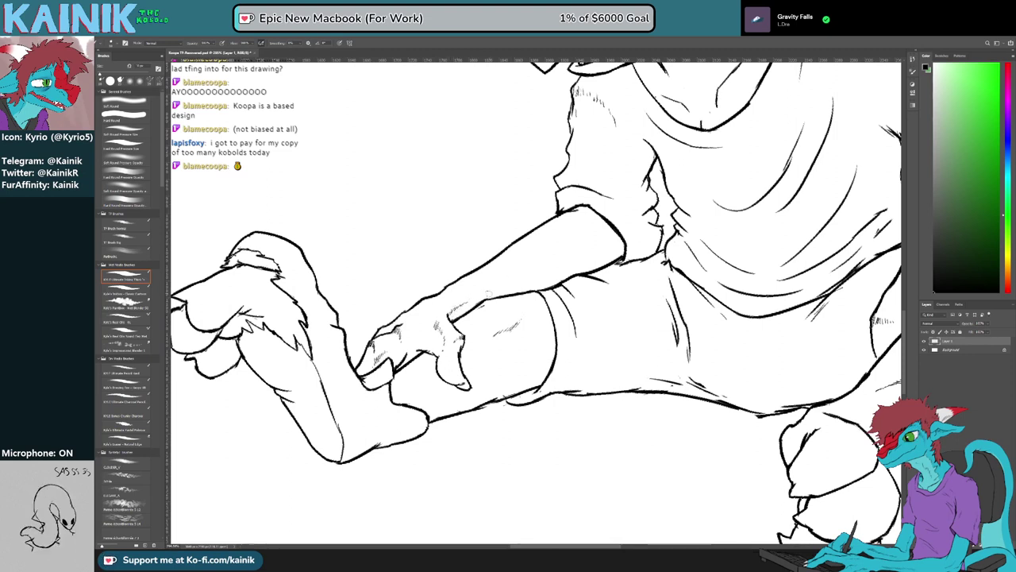
{"action": "mouse_move", "coordinate": [497, 290]}
{"action": "left_mouse_down"}
{"action": "mouse_move", "coordinate": [561, 259]}
{"action": "mouse_move", "coordinate": [547, 316]}
{"action": "left_mouse_up"}
Clean up the line where the reaching forearm emerges from the rolled sleeve cuff
{"action": "key", "text": "e"}
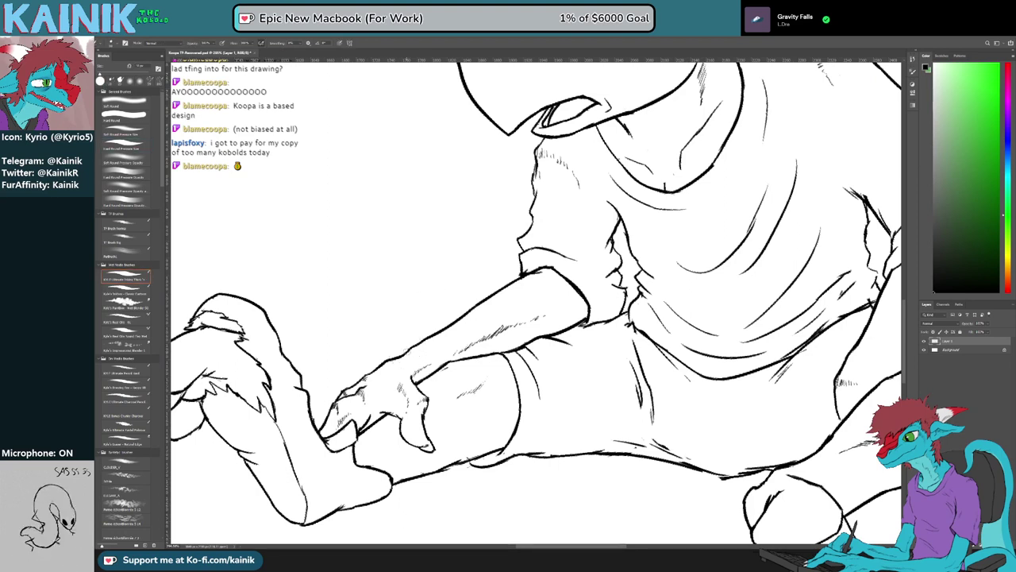
{"action": "key", "text": "e"}
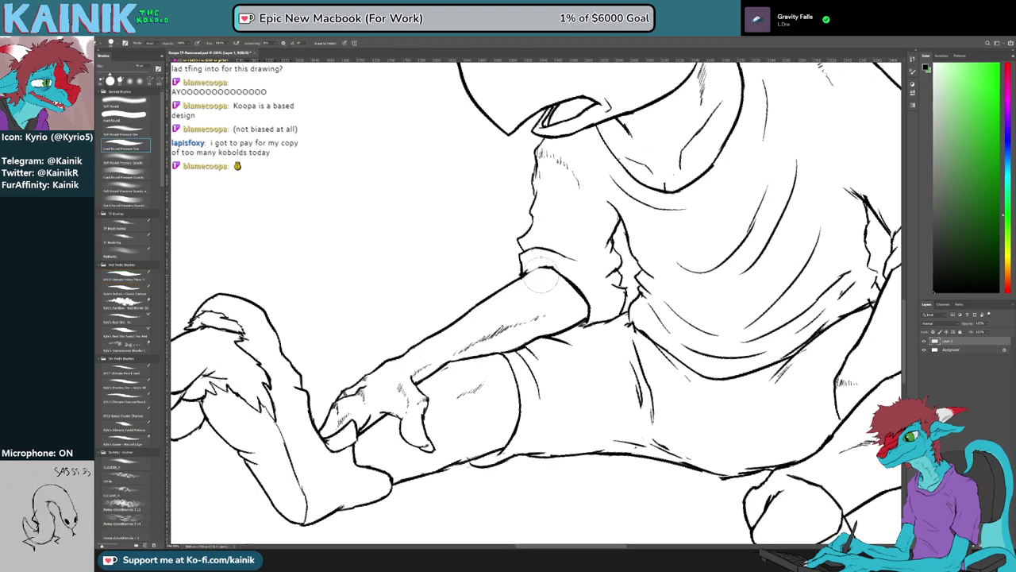
{"action": "key", "text": "r"}
{"action": "mouse_move", "coordinate": [554, 256]}
{"action": "left_mouse_down"}
{"action": "mouse_move", "coordinate": [577, 292]}
{"action": "mouse_move", "coordinate": [575, 309]}
{"action": "left_mouse_up"}
{"action": "key", "text": "b"}
Add a small patch of dense hatching on the reaching forearm just below the sleeve cuff
{"action": "key", "text": "r"}
{"action": "mouse_move", "coordinate": [565, 377]}
{"action": "left_mouse_down"}
{"action": "mouse_move", "coordinate": [627, 298]}
{"action": "mouse_move", "coordinate": [637, 223]}
{"action": "mouse_move", "coordinate": [582, 182]}
{"action": "left_mouse_up"}
{"action": "key", "text": "b"}
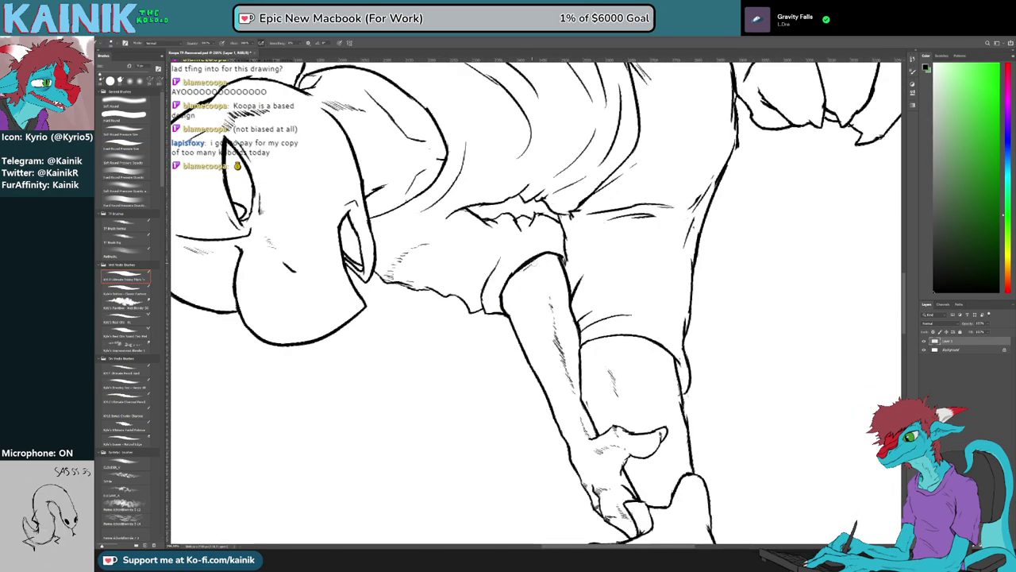
{"action": "left_click_drag", "start_coordinate": [533, 260], "coordinate": [528, 274]}
{"action": "left_click_drag", "start_coordinate": [533, 268], "coordinate": [532, 287]}
Hatch shading near the claw of the lowered foot's first toe and beside the toe's base
{"action": "key", "text": "r"}
{"action": "left_click_drag", "start_coordinate": [642, 355], "coordinate": [493, 438]}
{"action": "left_click_drag", "start_coordinate": [570, 429], "coordinate": [488, 361]}
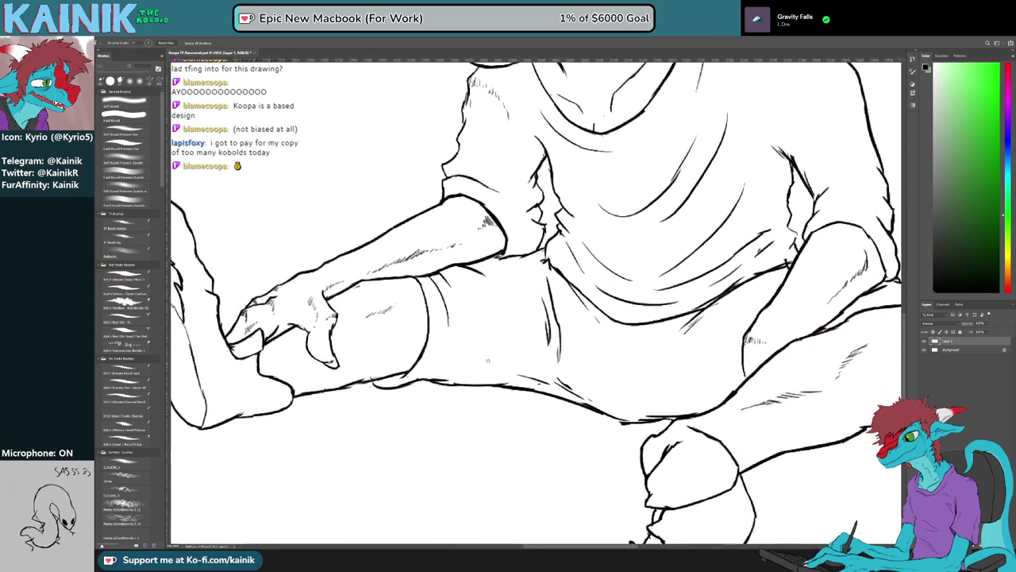
{"action": "left_click_drag", "start_coordinate": [607, 319], "coordinate": [421, 301]}
{"action": "left_click_drag", "start_coordinate": [671, 307], "coordinate": [650, 185]}
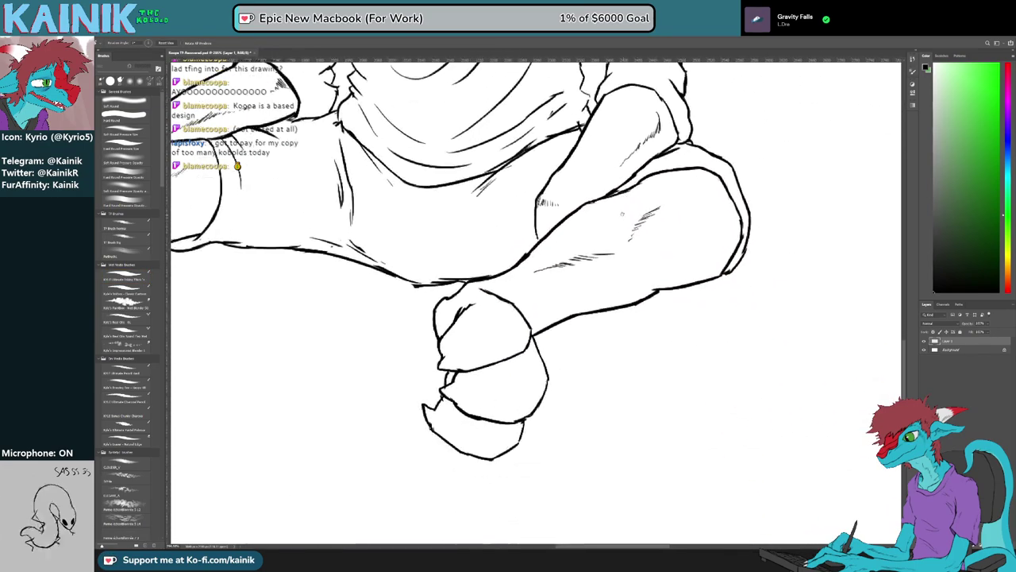
{"action": "left_click_drag", "start_coordinate": [402, 401], "coordinate": [553, 468]}
{"action": "key", "text": "b"}
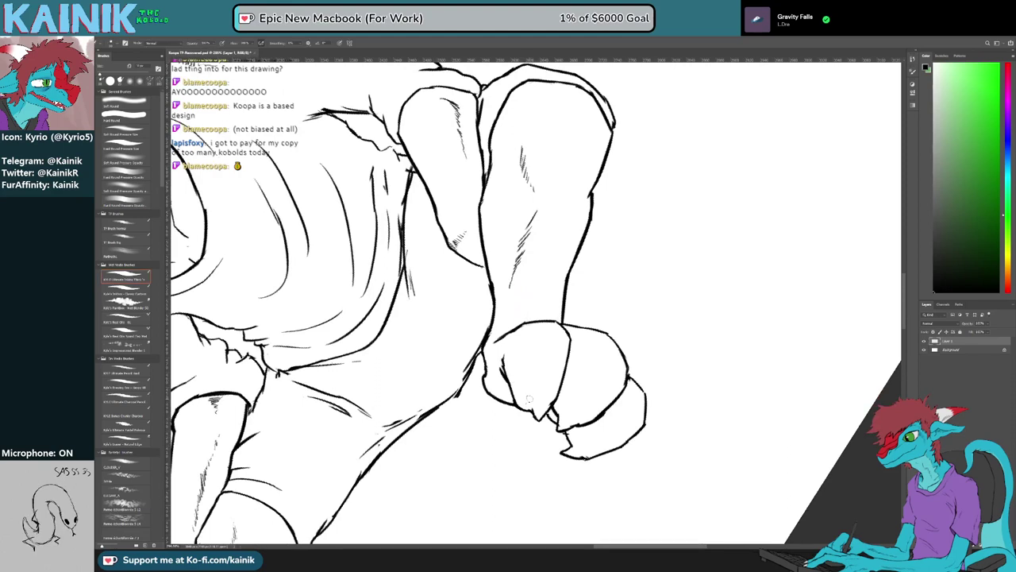
{"action": "mouse_move", "coordinate": [527, 394]}
{"action": "left_mouse_down"}
{"action": "mouse_move", "coordinate": [522, 404]}
{"action": "mouse_move", "coordinate": [516, 389]}
{"action": "left_mouse_up"}
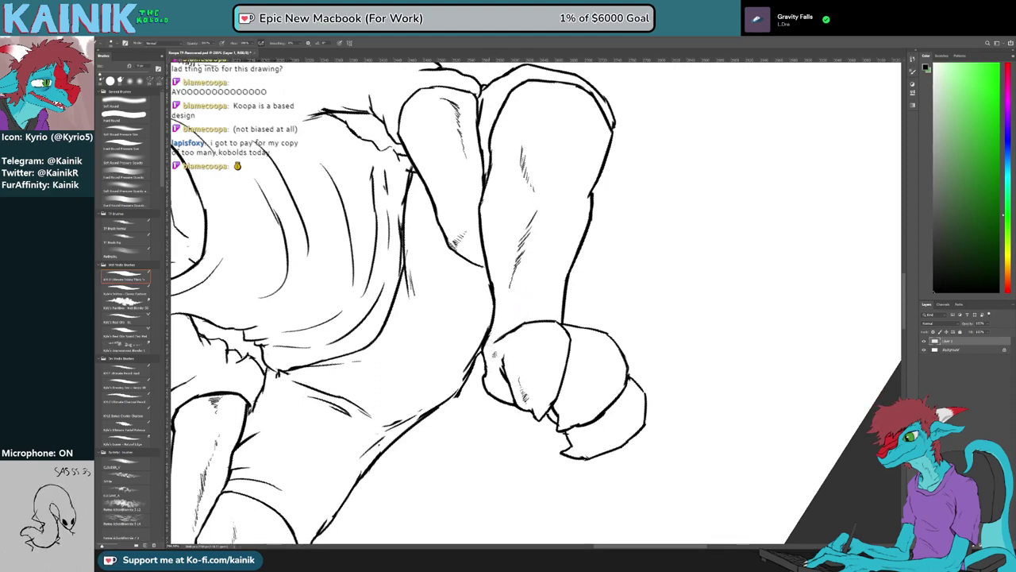
{"action": "left_click_drag", "start_coordinate": [497, 329], "coordinate": [484, 370]}
Hatch shading on the lowered foot's second toe where it emerges from under the first
{"action": "key", "text": "e"}
{"action": "key", "text": "b"}
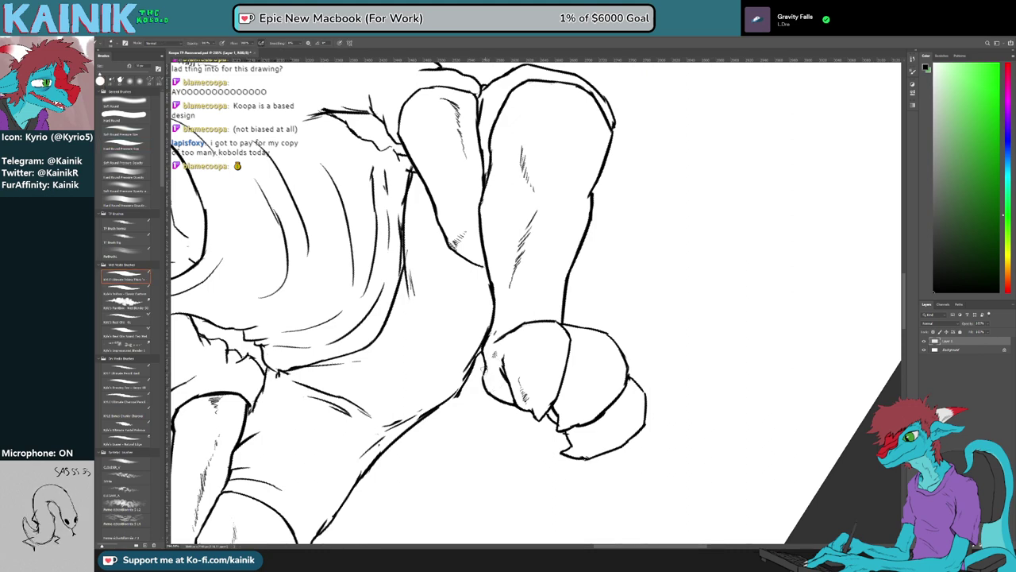
{"action": "key", "text": "r"}
{"action": "mouse_move", "coordinate": [591, 369]}
{"action": "left_mouse_down"}
{"action": "mouse_move", "coordinate": [512, 387]}
{"action": "mouse_move", "coordinate": [548, 390]}
{"action": "mouse_move", "coordinate": [506, 410]}
{"action": "left_mouse_up"}
{"action": "key", "text": "b"}
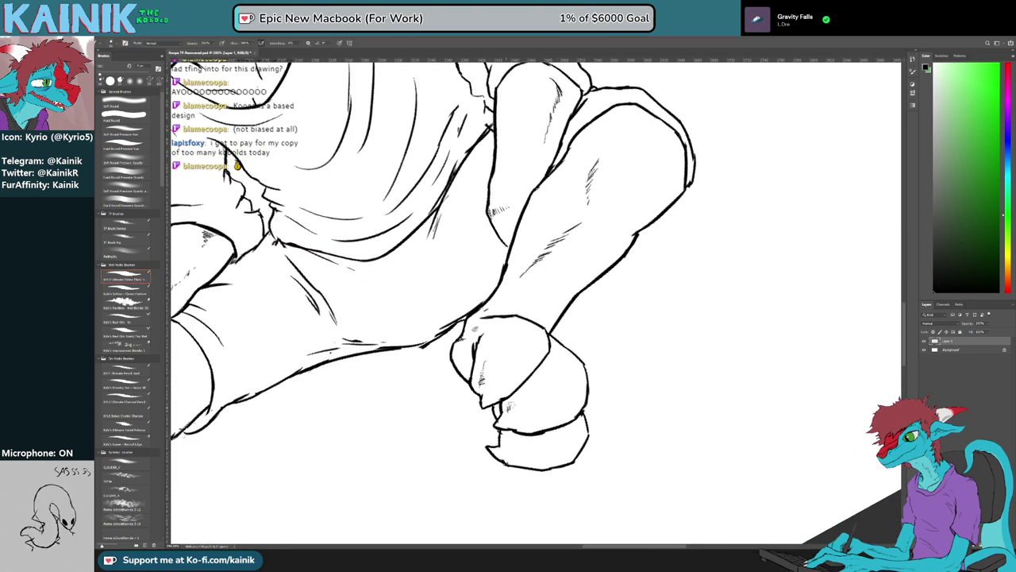
{"action": "key", "text": "r"}
{"action": "mouse_move", "coordinate": [651, 393]}
{"action": "left_mouse_down"}
{"action": "mouse_move", "coordinate": [653, 279]}
{"action": "mouse_move", "coordinate": [642, 426]}
{"action": "left_mouse_up"}
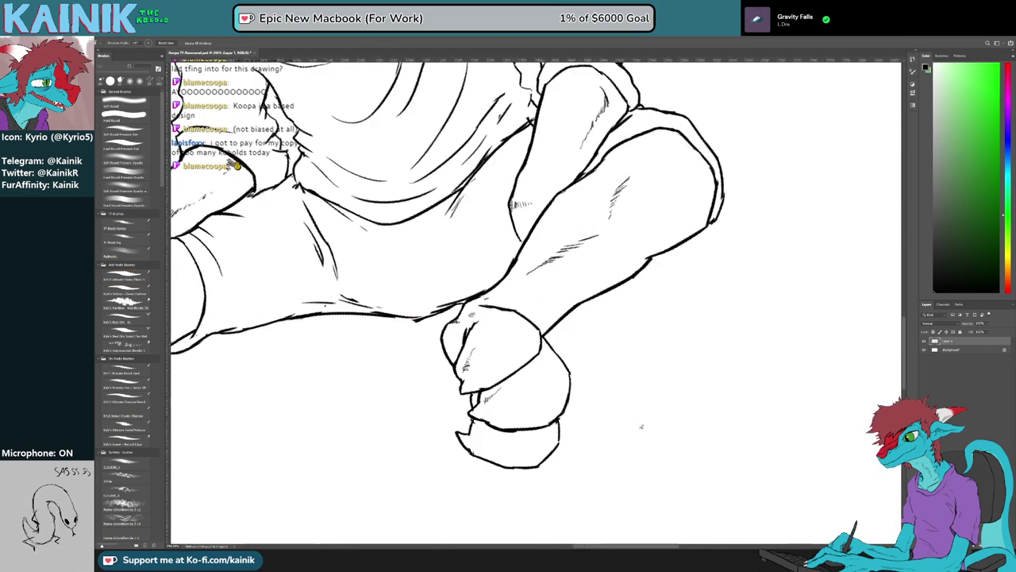
{"action": "key", "text": "b"}
{"action": "left_click_drag", "start_coordinate": [478, 427], "coordinate": [481, 433]}
Hatch shading near the claw of the lowered foot's third toe
{"action": "key", "text": "r"}
{"action": "mouse_move", "coordinate": [572, 446]}
{"action": "left_mouse_down"}
{"action": "mouse_move", "coordinate": [749, 386]}
{"action": "mouse_move", "coordinate": [739, 270]}
{"action": "left_mouse_up"}
{"action": "key", "text": "e"}
{"action": "key", "text": "r"}
{"action": "left_click_drag", "start_coordinate": [651, 445], "coordinate": [717, 345]}
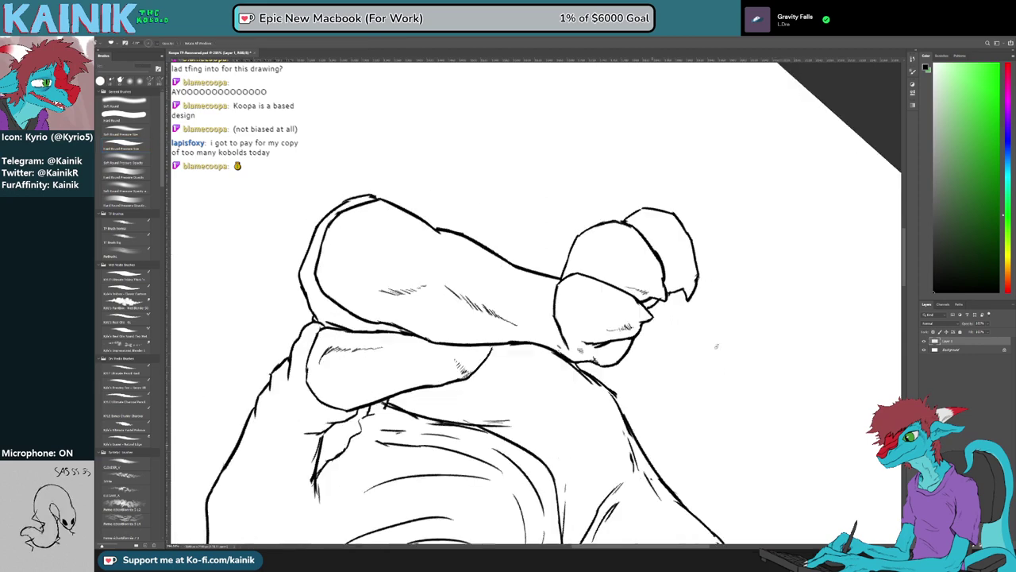
{"action": "key", "text": "b"}
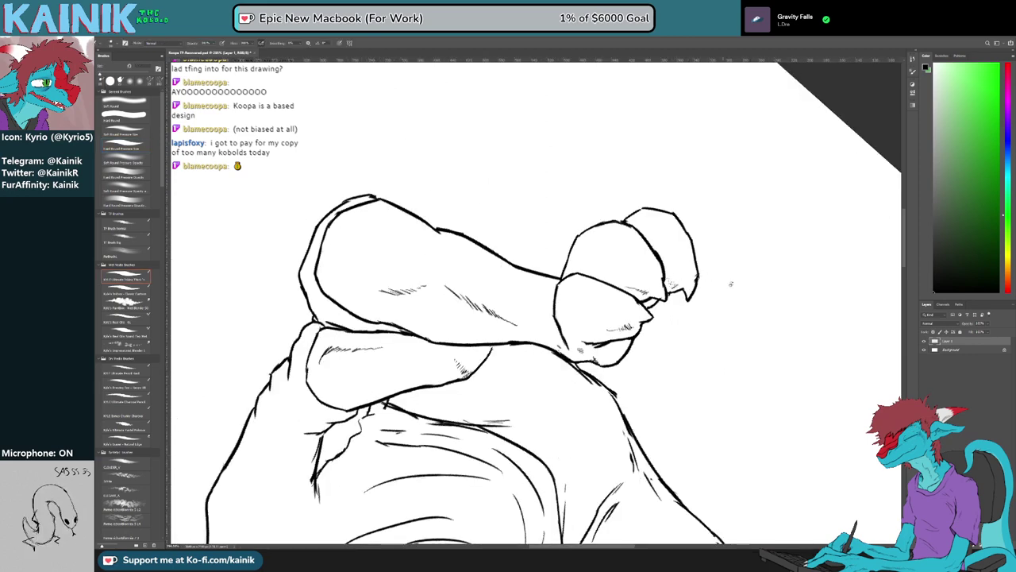
{"action": "key", "text": "r"}
{"action": "left_click_drag", "start_coordinate": [731, 283], "coordinate": [710, 199]}
{"action": "key", "text": "b"}
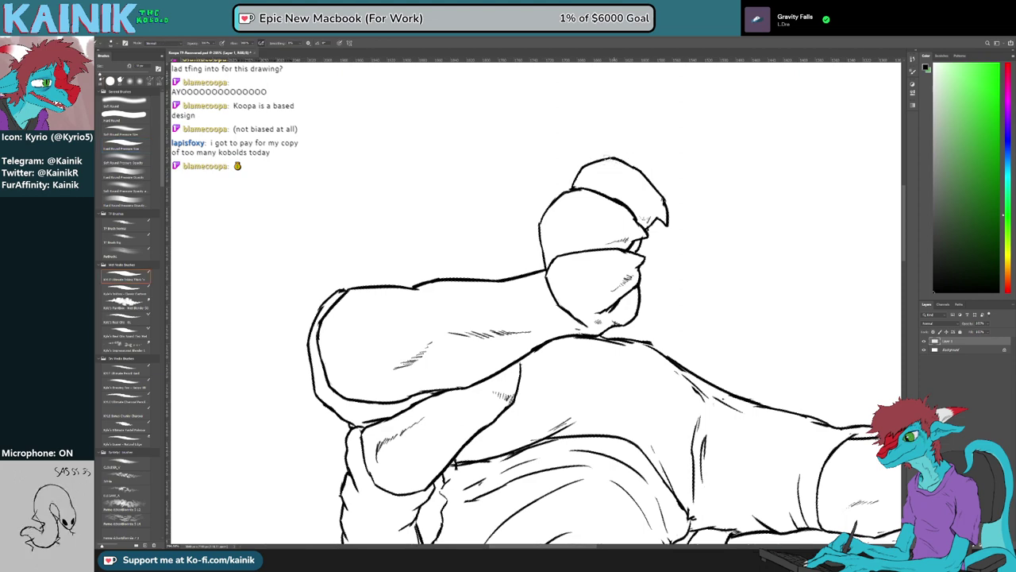
Refine the toe outlines on the folded leg's foot with short brush strokes
{"action": "key", "text": "r"}
{"action": "mouse_move", "coordinate": [692, 169]}
{"action": "left_mouse_down"}
{"action": "mouse_move", "coordinate": [742, 214]}
{"action": "mouse_move", "coordinate": [694, 170]}
{"action": "left_mouse_up"}
{"action": "key", "text": "e"}
{"action": "key", "text": "b"}
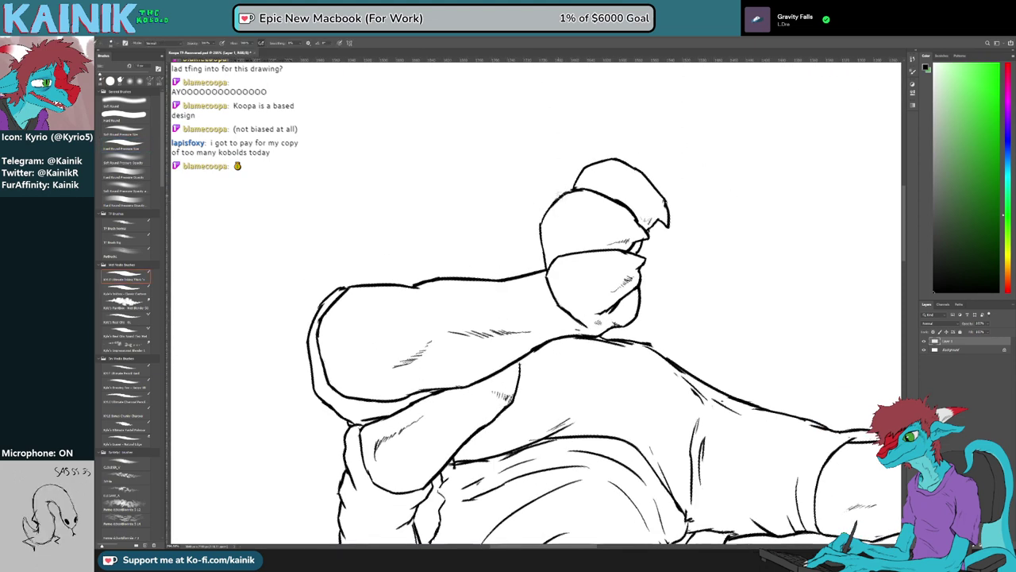
{"action": "left_click_drag", "start_coordinate": [558, 195], "coordinate": [547, 212]}
{"action": "key", "text": "r"}
{"action": "left_click_drag", "start_coordinate": [606, 199], "coordinate": [648, 247]}
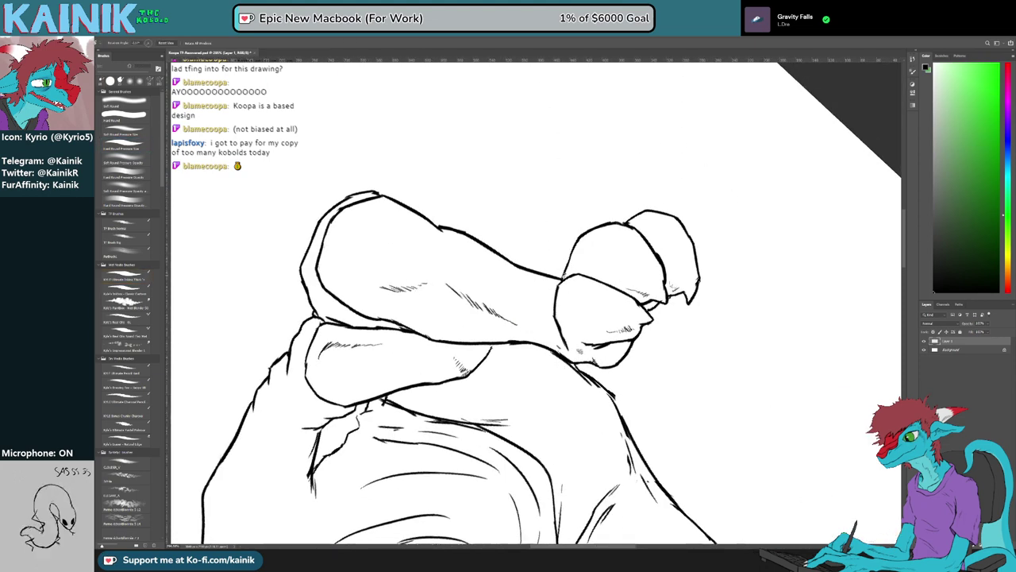
{"action": "key", "text": "b"}
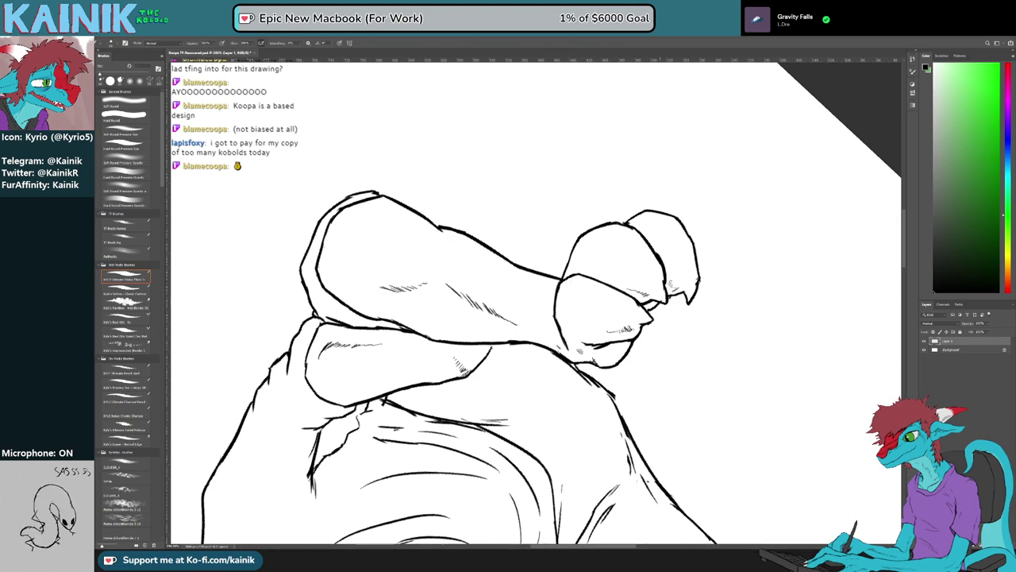
Clean up the line work where the first toe meets the ankle of the folded leg
{"action": "key", "text": "r"}
{"action": "left_click_drag", "start_coordinate": [666, 286], "coordinate": [651, 488]}
{"action": "key", "text": "e"}
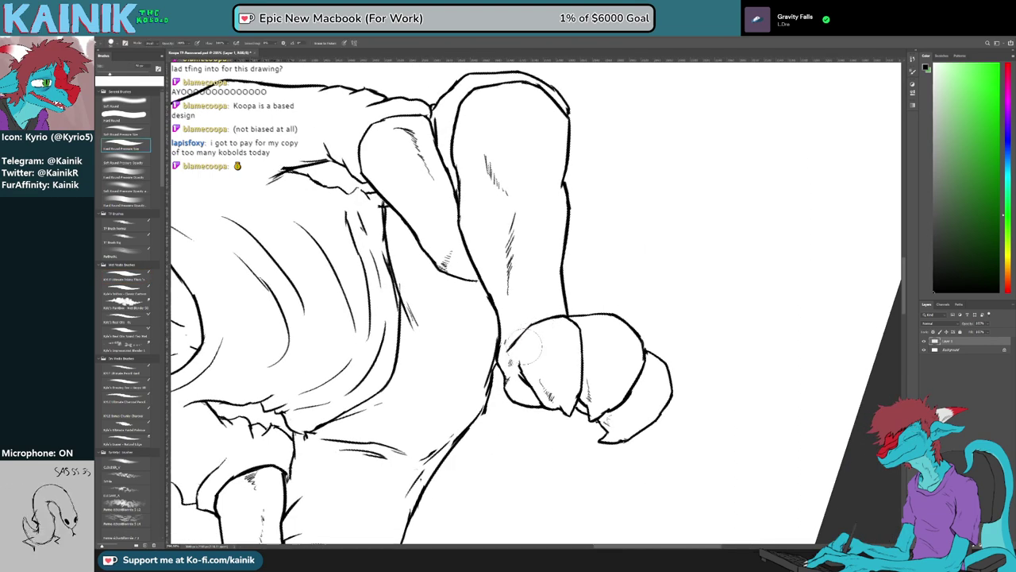
{"action": "key", "text": "b"}
{"action": "key", "text": "e"}
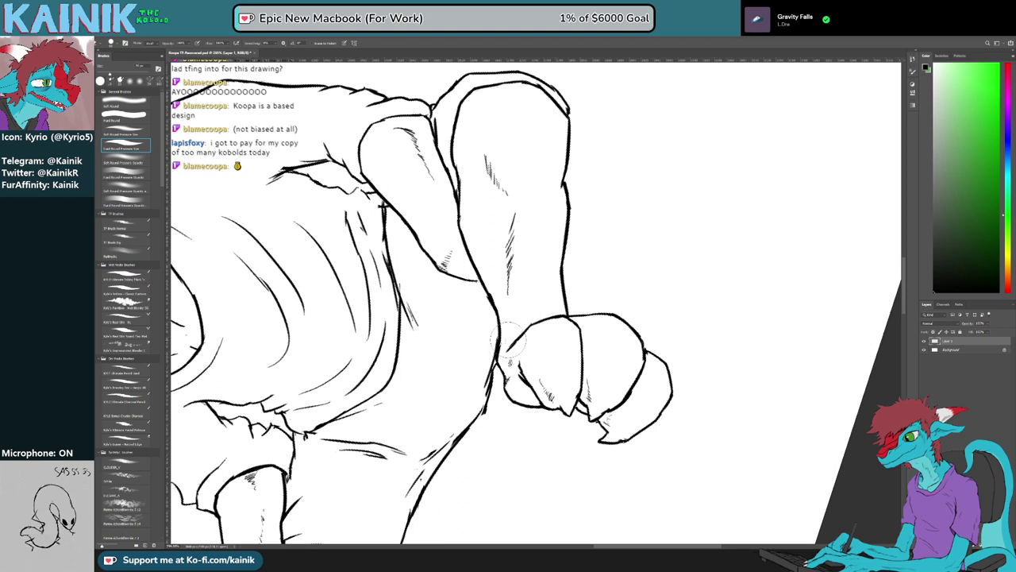
{"action": "key", "text": "b"}
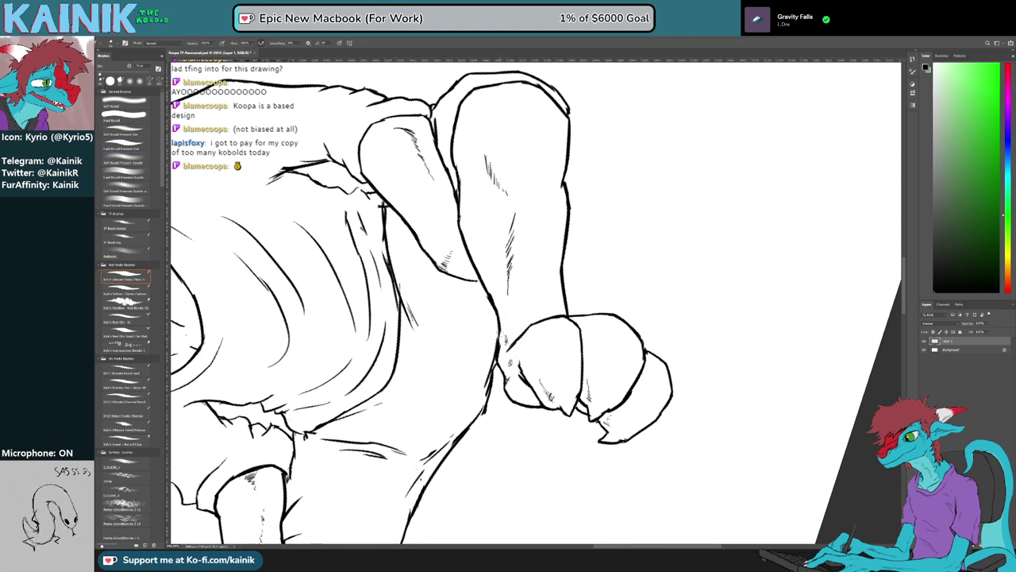
Erase and redraw the shin line of the folded leg between the forearm and the ankle
{"action": "key", "text": "r"}
{"action": "left_click_drag", "start_coordinate": [741, 313], "coordinate": [702, 428]}
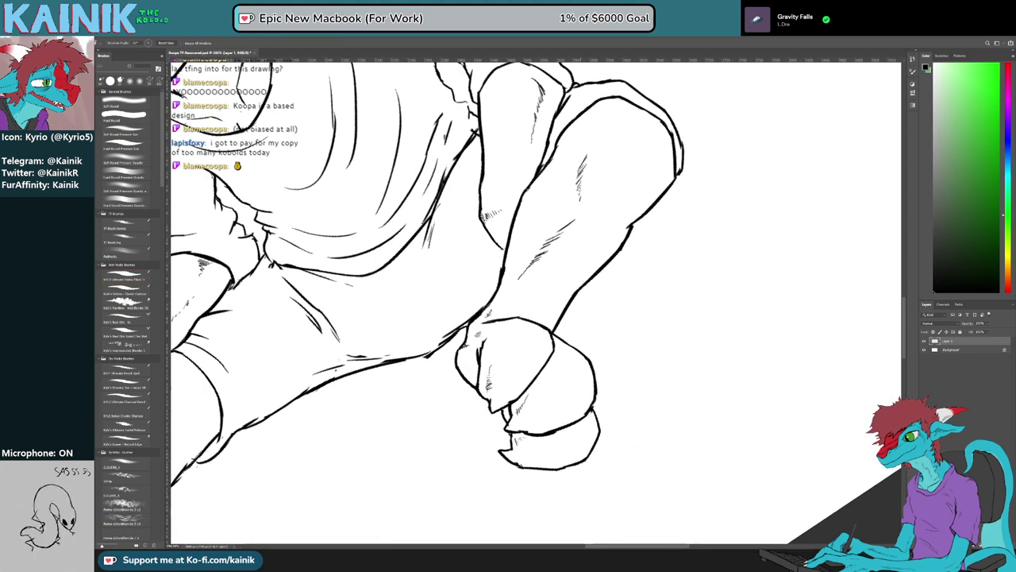
{"action": "left_click_drag", "start_coordinate": [540, 223], "coordinate": [517, 303]}
{"action": "key", "text": "e"}
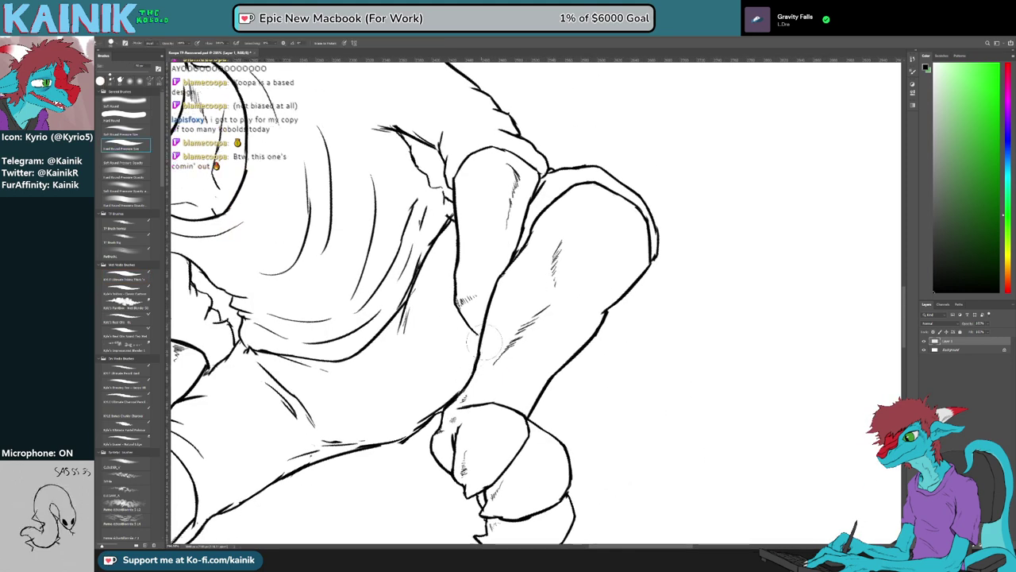
{"action": "key", "text": "b"}
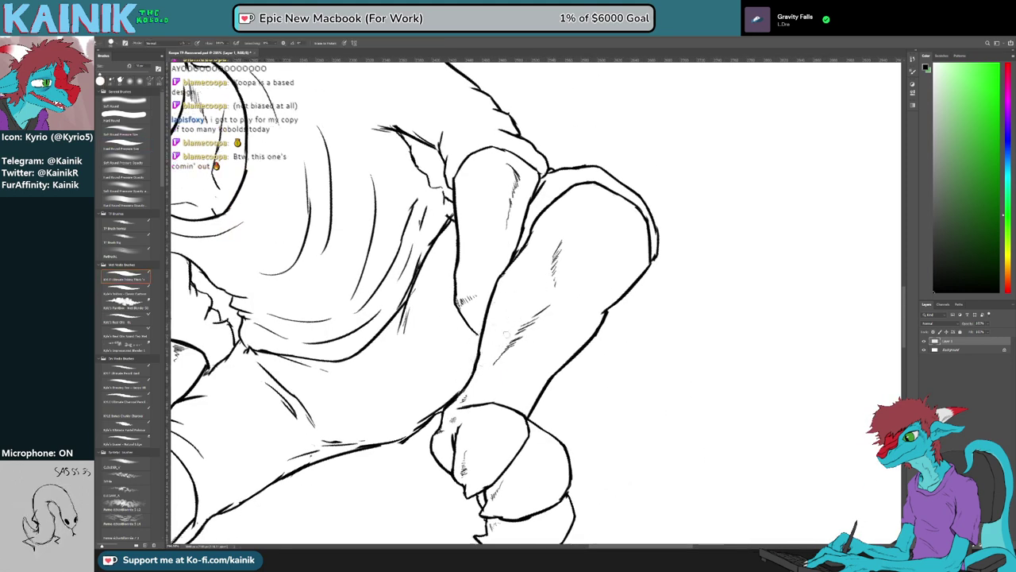
{"action": "left_click_drag", "start_coordinate": [497, 343], "coordinate": [480, 395]}
Add short thickening strokes to the outer contour of the folded lower leg below the knee
{"action": "key", "text": "r"}
{"action": "mouse_move", "coordinate": [613, 441]}
{"action": "left_mouse_down"}
{"action": "mouse_move", "coordinate": [671, 397]}
{"action": "mouse_move", "coordinate": [673, 339]}
{"action": "left_mouse_up"}
{"action": "key", "text": "b"}
{"action": "left_click_drag", "start_coordinate": [617, 311], "coordinate": [610, 323]}
{"action": "left_click_drag", "start_coordinate": [617, 316], "coordinate": [609, 328]}
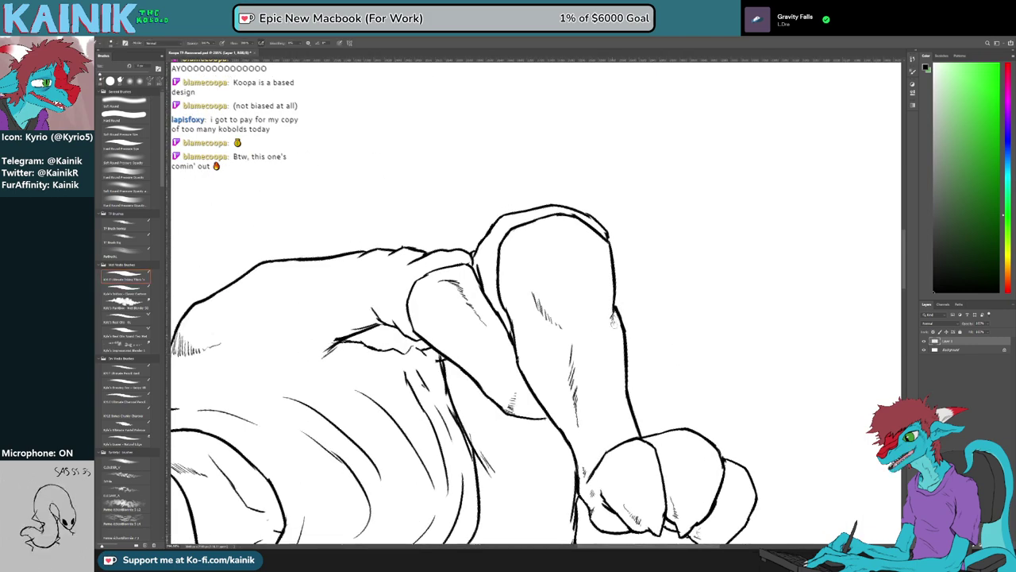
{"action": "key", "text": "r"}
{"action": "mouse_move", "coordinate": [692, 338]}
{"action": "left_mouse_down"}
{"action": "mouse_move", "coordinate": [598, 447]}
{"action": "mouse_move", "coordinate": [466, 445]}
{"action": "left_mouse_up"}
{"action": "key", "text": "b"}
{"action": "left_click_drag", "start_coordinate": [422, 281], "coordinate": [418, 289]}
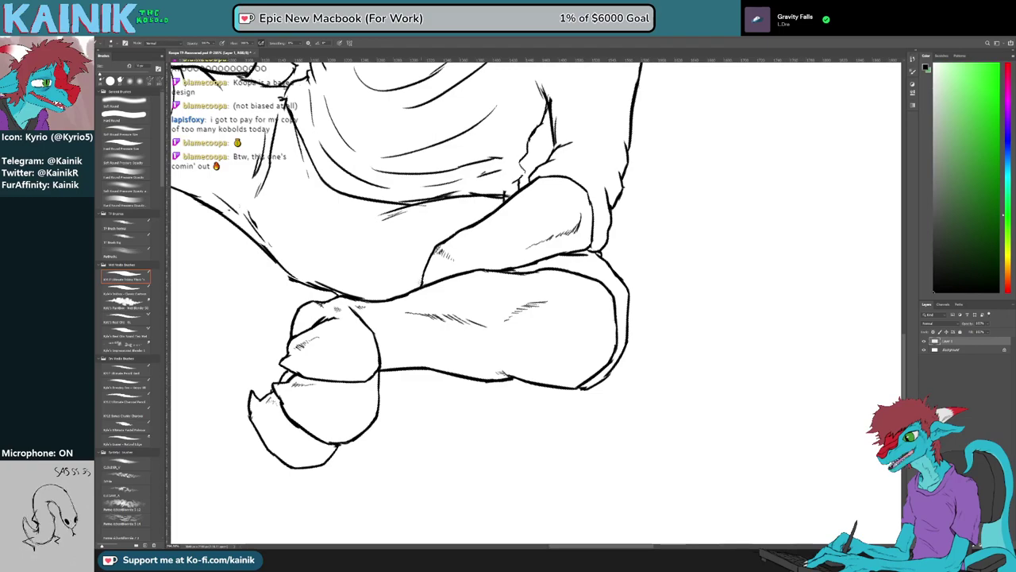
Tidy the thigh's underside line where it meets the toes of the folded leg
{"action": "mouse_move", "coordinate": [451, 329]}
{"action": "left_mouse_down"}
{"action": "mouse_move", "coordinate": [547, 434]}
{"action": "mouse_move", "coordinate": [600, 450]}
{"action": "mouse_move", "coordinate": [692, 326]}
{"action": "left_mouse_up"}
{"action": "key", "text": "r"}
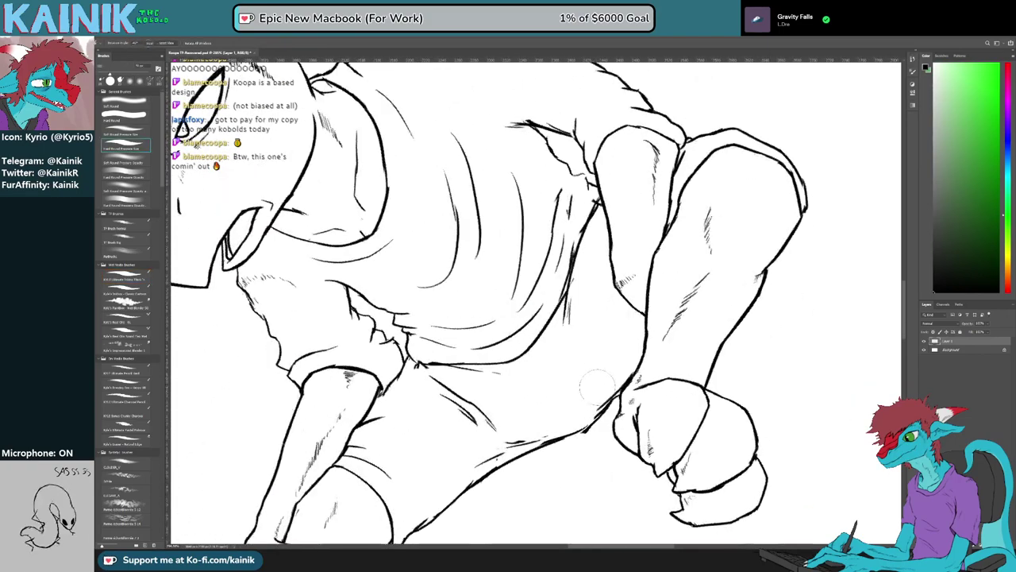
{"action": "key", "text": "e"}
{"action": "mouse_move", "coordinate": [598, 388]}
{"action": "left_mouse_down"}
{"action": "mouse_move", "coordinate": [584, 413]}
{"action": "mouse_move", "coordinate": [612, 387]}
{"action": "mouse_move", "coordinate": [594, 399]}
{"action": "left_mouse_up"}
{"action": "key", "text": "r"}
{"action": "key", "text": "e"}
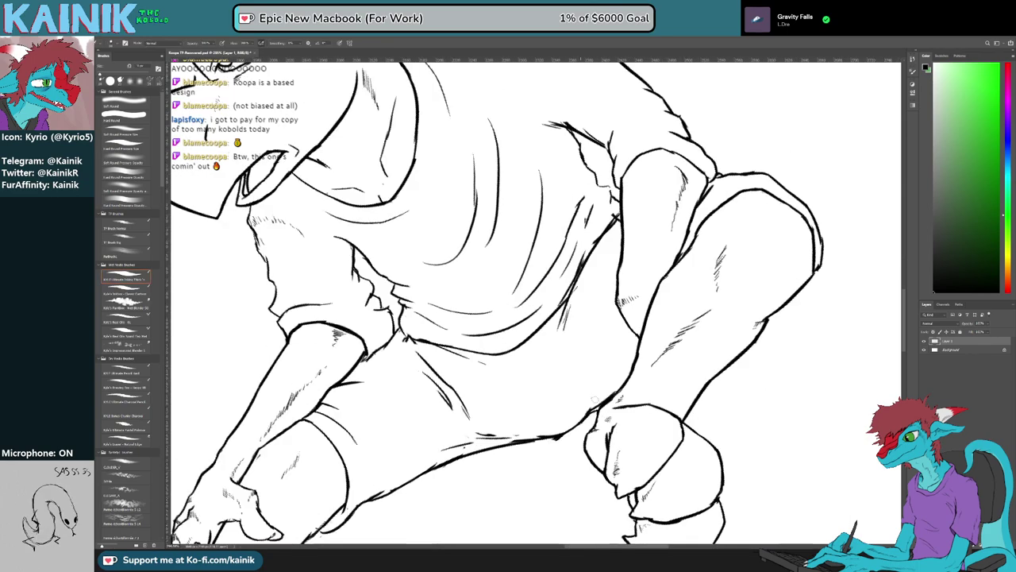
{"action": "key", "text": "r"}
{"action": "mouse_move", "coordinate": [698, 413]}
{"action": "left_mouse_down"}
{"action": "mouse_move", "coordinate": [549, 444]}
{"action": "mouse_move", "coordinate": [382, 272]}
{"action": "left_mouse_up"}
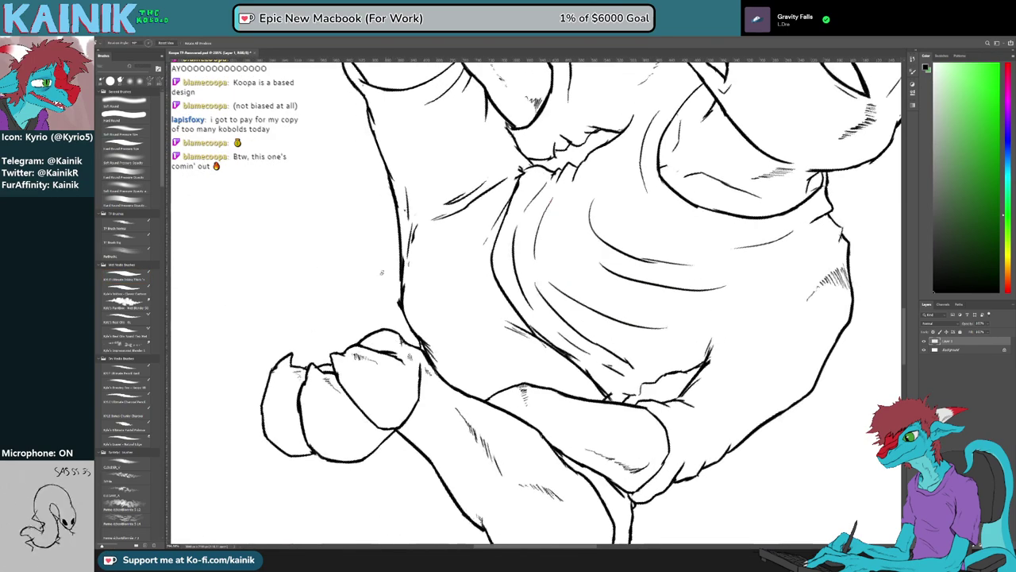
Erase rough edges along the underside of the thighs and touch up the contour with the brush
{"action": "key", "text": "e"}
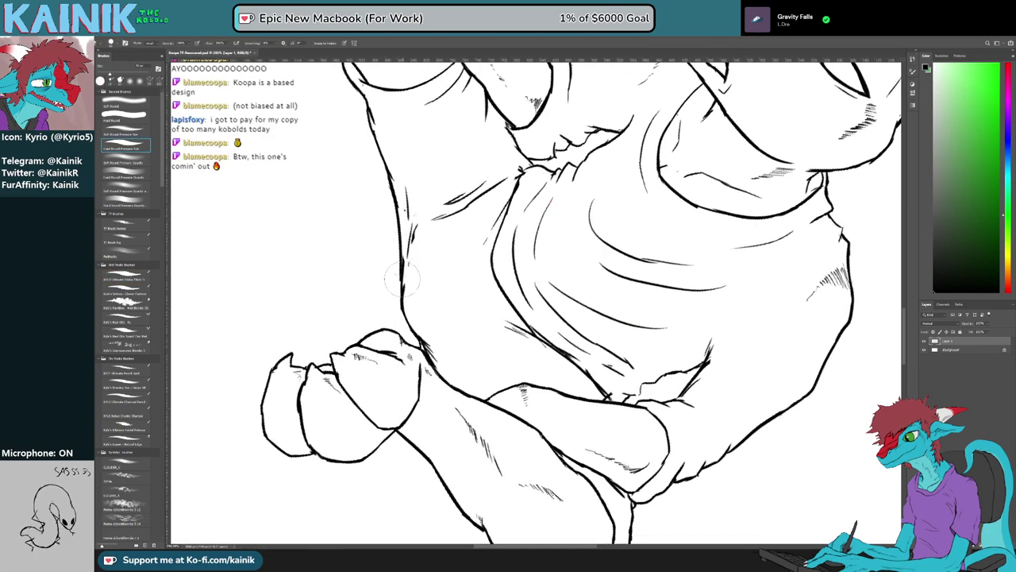
{"action": "key", "text": "b"}
{"action": "key", "text": "r"}
{"action": "mouse_move", "coordinate": [403, 240]}
{"action": "left_mouse_down"}
{"action": "mouse_move", "coordinate": [399, 311]}
{"action": "mouse_move", "coordinate": [573, 425]}
{"action": "mouse_move", "coordinate": [383, 426]}
{"action": "left_mouse_up"}
{"action": "key", "text": "e"}
{"action": "key", "text": "period"}
{"action": "key", "text": "r"}
{"action": "left_click_drag", "start_coordinate": [469, 311], "coordinate": [474, 433]}
{"action": "key", "text": "b"}
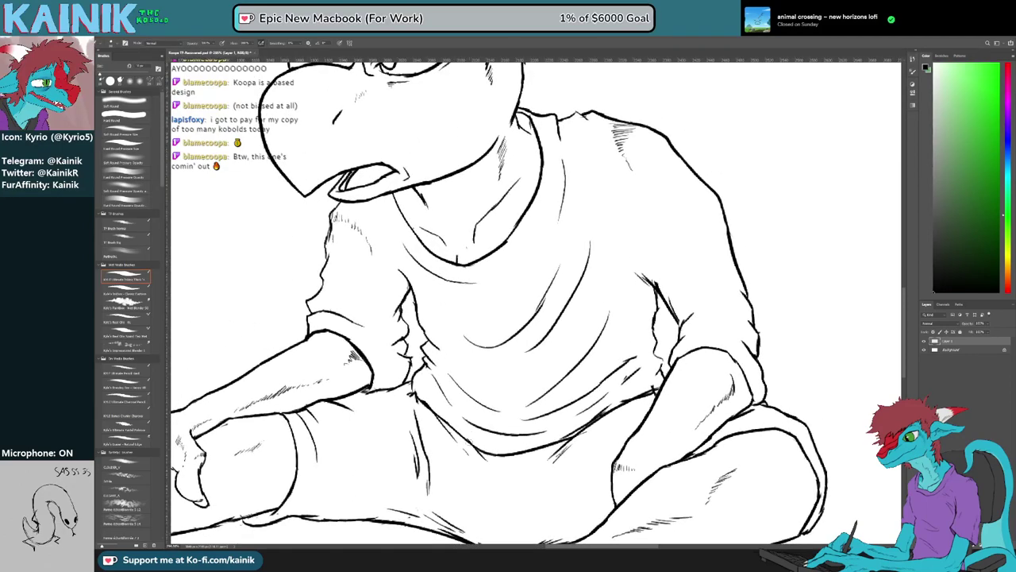
{"action": "left_click_drag", "start_coordinate": [423, 127], "coordinate": [518, 374]}
{"action": "scroll", "coordinate": [519, 373], "scroll_direction": "up", "scroll_amount": 1}
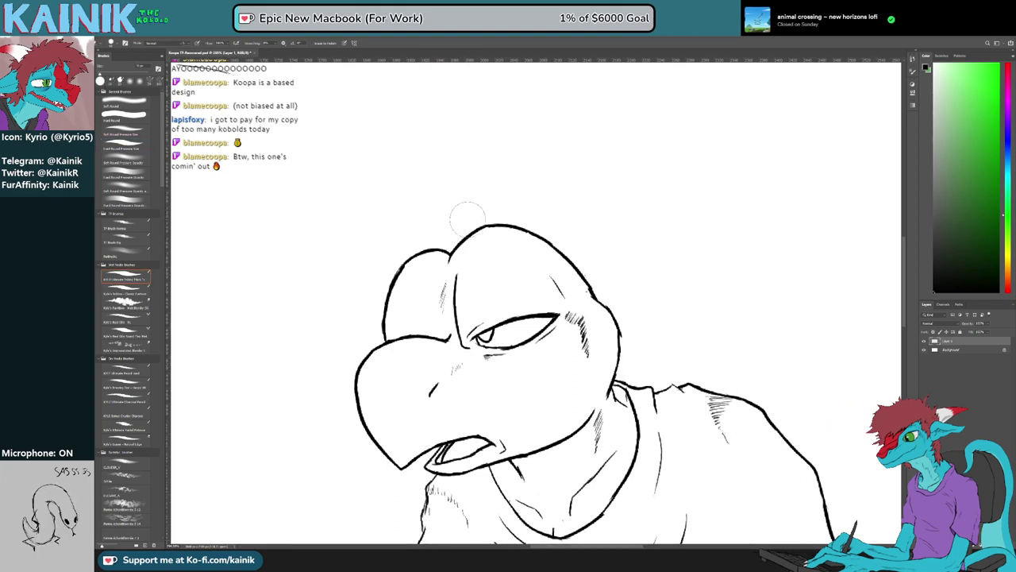
{"action": "key", "text": "ctrl+z"}
{"action": "key", "text": "b"}
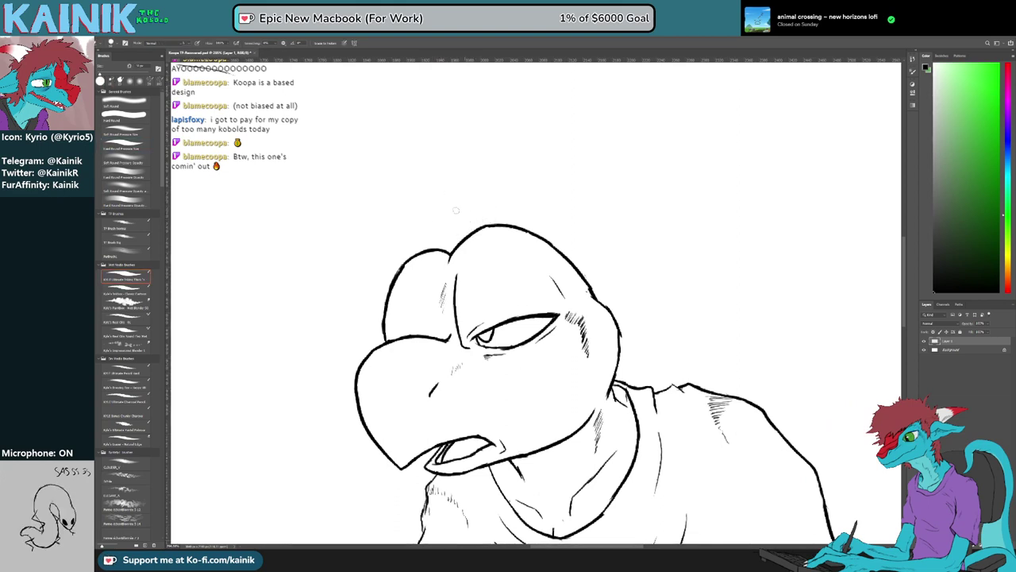
{"action": "key", "text": "r"}
{"action": "mouse_move", "coordinate": [586, 191]}
{"action": "left_mouse_down"}
{"action": "mouse_move", "coordinate": [460, 226]}
{"action": "mouse_move", "coordinate": [473, 252]}
{"action": "left_mouse_up"}
{"action": "left_click_drag", "start_coordinate": [449, 255], "coordinate": [403, 288]}
{"action": "key", "text": "ctrl+z"}
Draw the curved hair outline around the back of the character's head, ending in small pointed tufts
{"action": "key", "text": "r"}
{"action": "left_click_drag", "start_coordinate": [557, 203], "coordinate": [486, 214]}
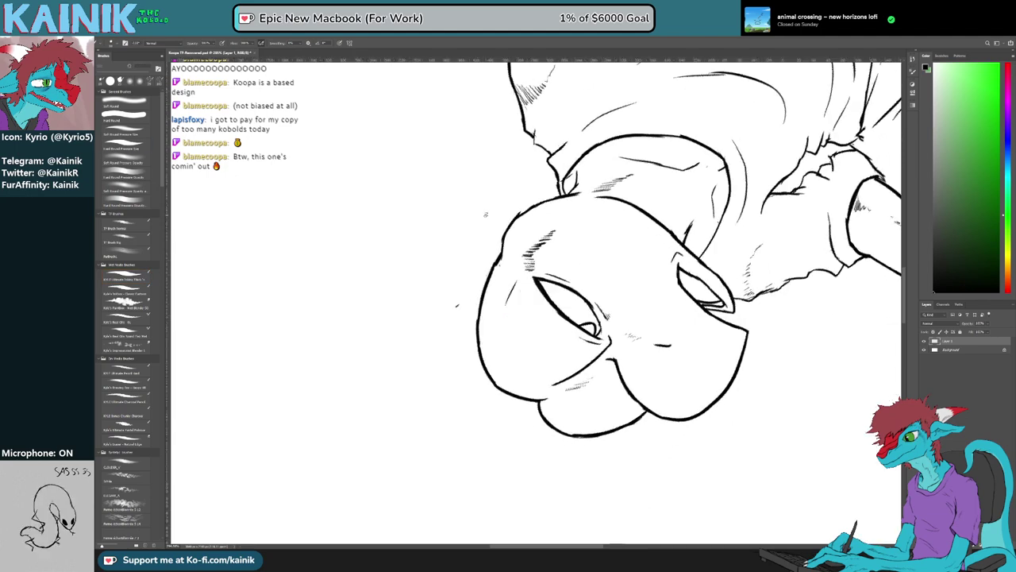
{"action": "mouse_move", "coordinate": [486, 278]}
{"action": "left_mouse_down"}
{"action": "mouse_move", "coordinate": [436, 355]}
{"action": "mouse_move", "coordinate": [472, 424]}
{"action": "left_mouse_up"}
{"action": "key", "text": "ctrl+z"}
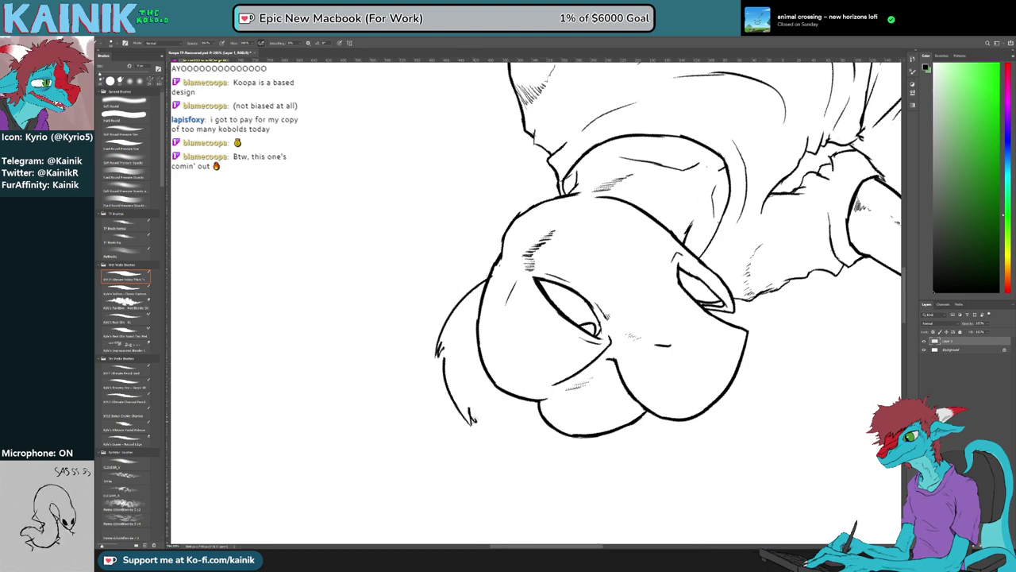
Extend the hair outline over the crown toward the forehead
{"action": "key", "text": "r"}
{"action": "mouse_move", "coordinate": [524, 483]}
{"action": "left_mouse_down"}
{"action": "mouse_move", "coordinate": [375, 428]}
{"action": "mouse_move", "coordinate": [381, 326]}
{"action": "left_mouse_up"}
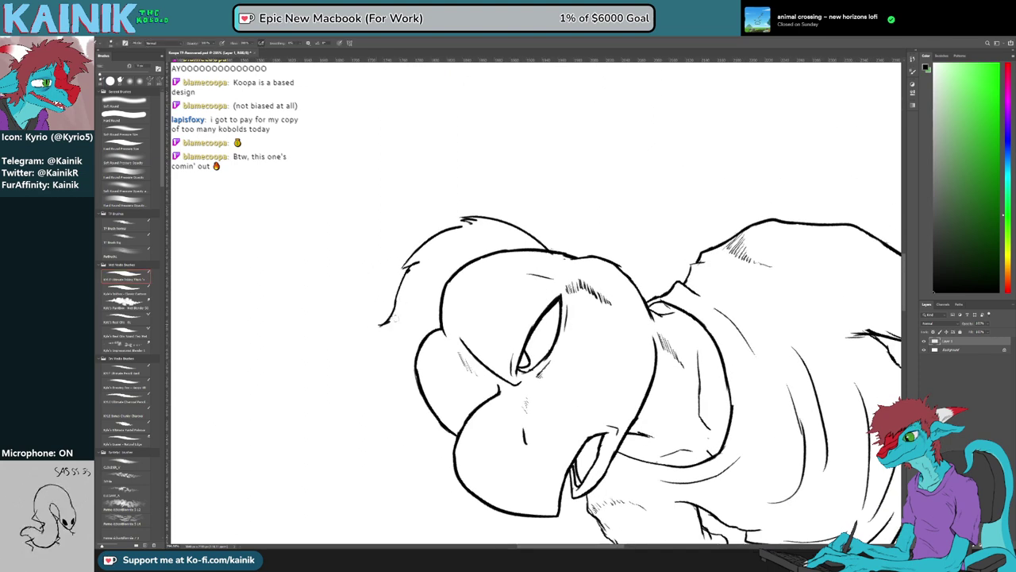
{"action": "key", "text": "r"}
{"action": "mouse_move", "coordinate": [434, 455]}
{"action": "left_mouse_down"}
{"action": "mouse_move", "coordinate": [354, 356]}
{"action": "mouse_move", "coordinate": [356, 276]}
{"action": "left_mouse_up"}
{"action": "key", "text": "ctrl+z"}
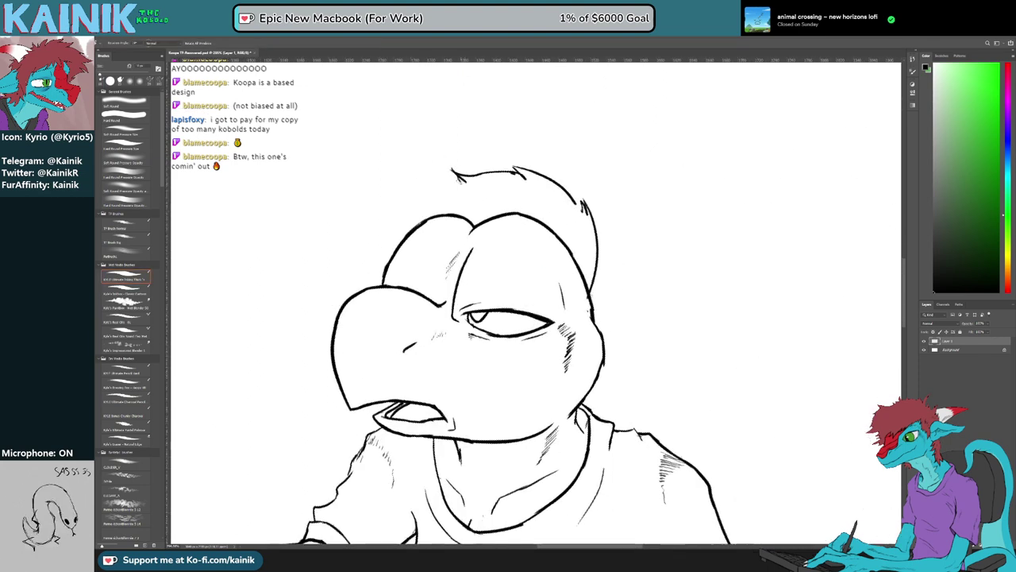
Draw jagged hair spikes at the front of the head above the brow
{"action": "left_click_drag", "start_coordinate": [463, 181], "coordinate": [434, 157]}
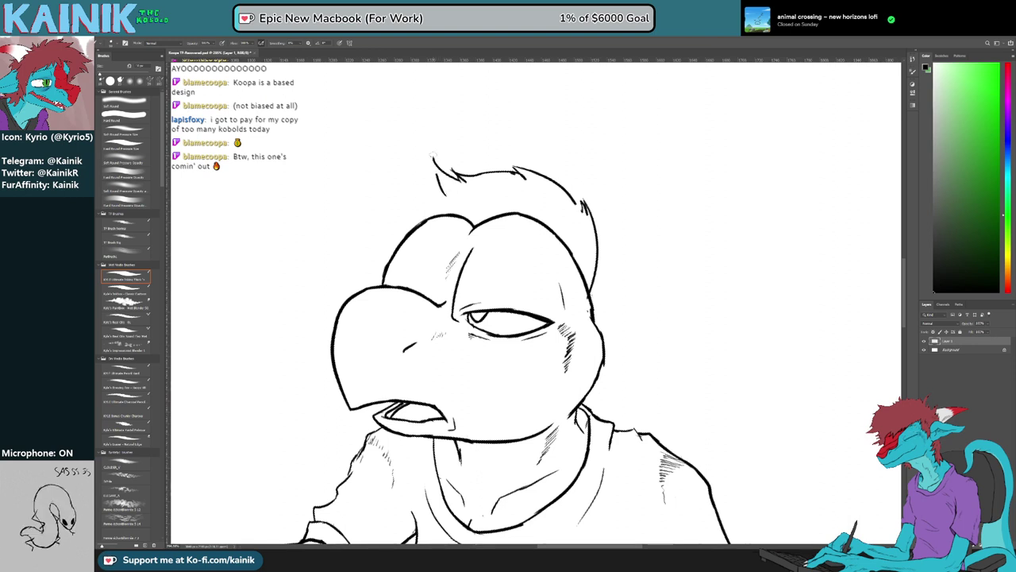
{"action": "left_click_drag", "start_coordinate": [445, 262], "coordinate": [451, 312]}
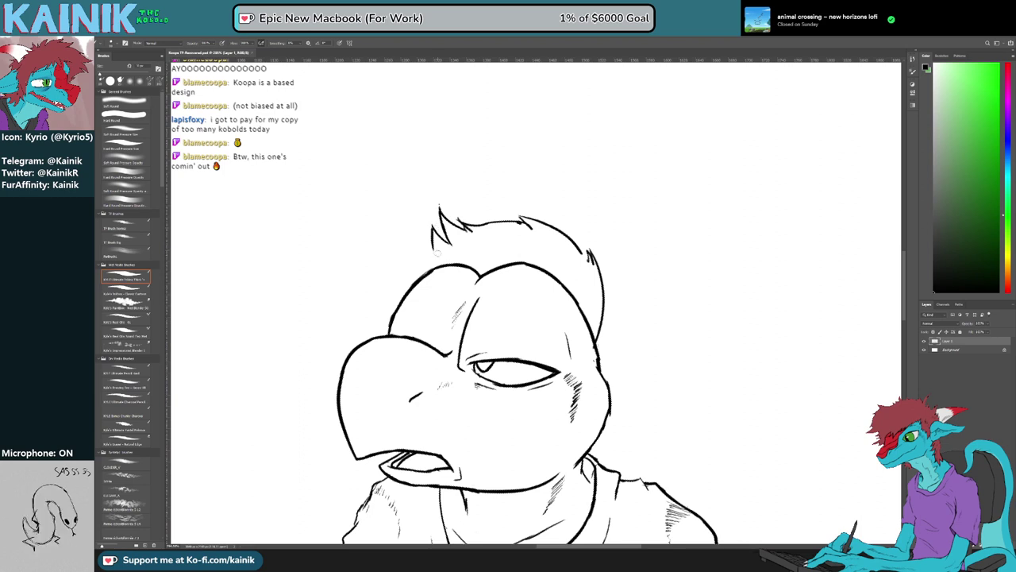
{"action": "left_click_drag", "start_coordinate": [434, 238], "coordinate": [426, 265]}
{"action": "mouse_move", "coordinate": [438, 229]}
{"action": "left_mouse_down"}
{"action": "mouse_move", "coordinate": [424, 266]}
{"action": "mouse_move", "coordinate": [423, 224]}
{"action": "mouse_move", "coordinate": [423, 275]}
{"action": "left_mouse_up"}
{"action": "key", "text": "ctrl+z"}
{"action": "key", "text": "ctrl+z"}
Add spiky tufts to the hair at the back of the head, running down to the skull outline
{"action": "key", "text": "r"}
{"action": "mouse_move", "coordinate": [612, 328]}
{"action": "left_mouse_down"}
{"action": "mouse_move", "coordinate": [613, 278]}
{"action": "mouse_move", "coordinate": [600, 349]}
{"action": "left_mouse_up"}
{"action": "key", "text": "e"}
{"action": "key", "text": "b"}
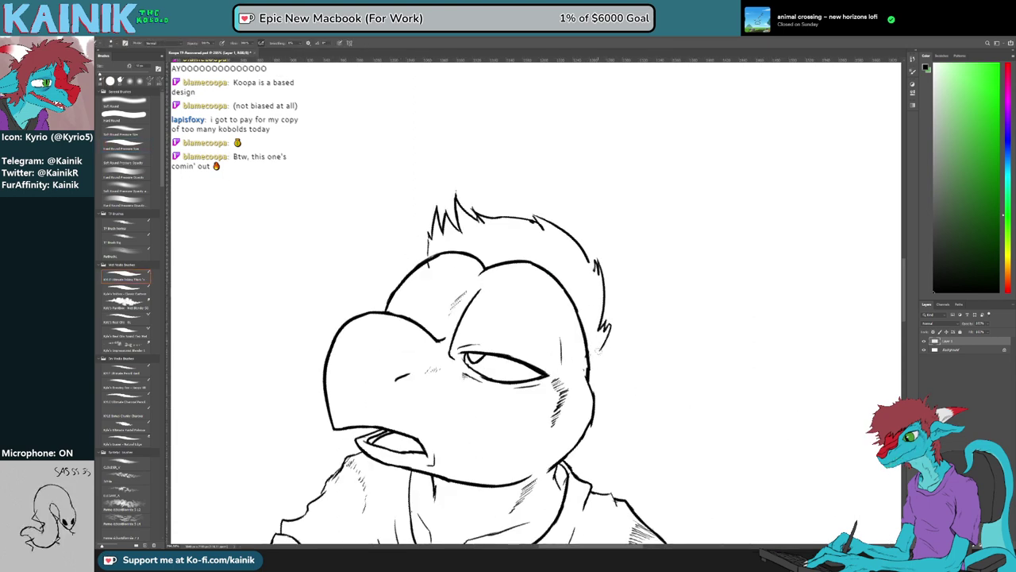
{"action": "key", "text": "r"}
{"action": "left_click_drag", "start_coordinate": [660, 389], "coordinate": [680, 350]}
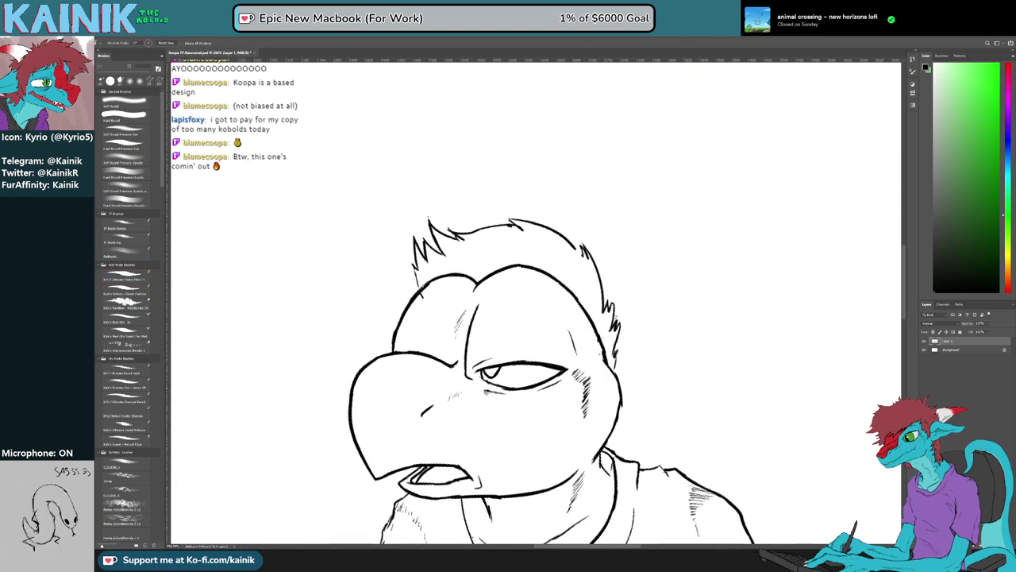
Draw a pointed lock of hair over the far brow and erase the skull outline behind it
{"action": "key", "text": "b"}
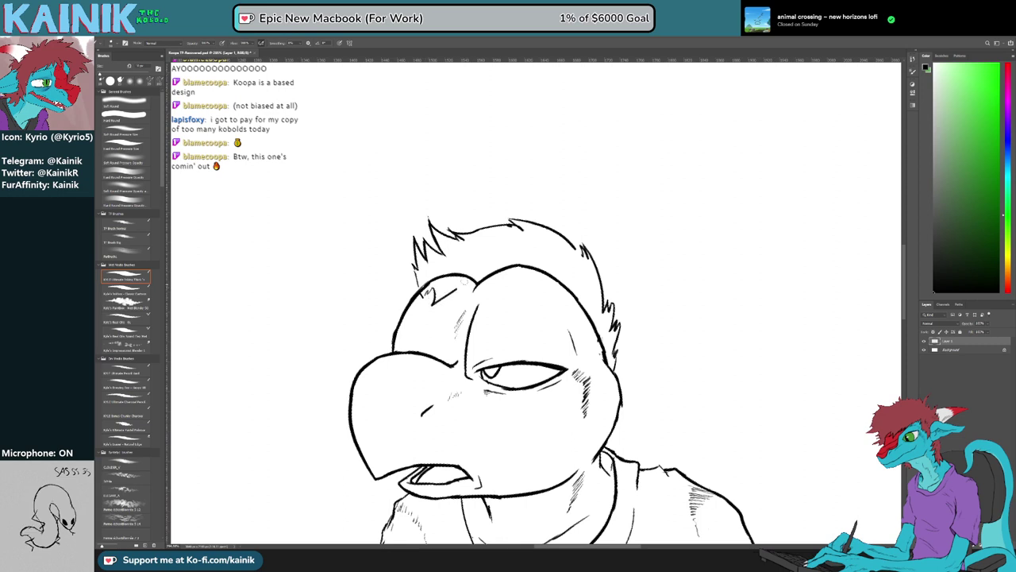
{"action": "mouse_move", "coordinate": [464, 284]}
{"action": "left_mouse_down"}
{"action": "mouse_move", "coordinate": [472, 286]}
{"action": "mouse_move", "coordinate": [451, 295]}
{"action": "mouse_move", "coordinate": [435, 288]}
{"action": "mouse_move", "coordinate": [434, 325]}
{"action": "mouse_move", "coordinate": [443, 324]}
{"action": "mouse_move", "coordinate": [461, 306]}
{"action": "mouse_move", "coordinate": [465, 272]}
{"action": "mouse_move", "coordinate": [431, 283]}
{"action": "mouse_move", "coordinate": [405, 309]}
{"action": "left_mouse_up"}
{"action": "key", "text": "e"}
{"action": "key", "text": "b"}
{"action": "key", "text": "e"}
{"action": "key", "text": "b"}
{"action": "key", "text": "e"}
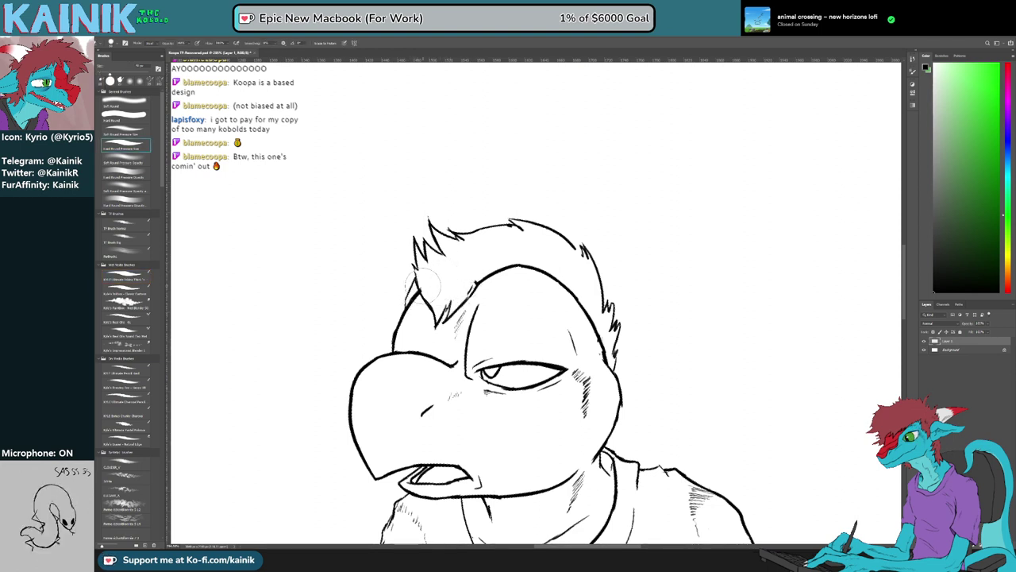
{"action": "key", "text": "b"}
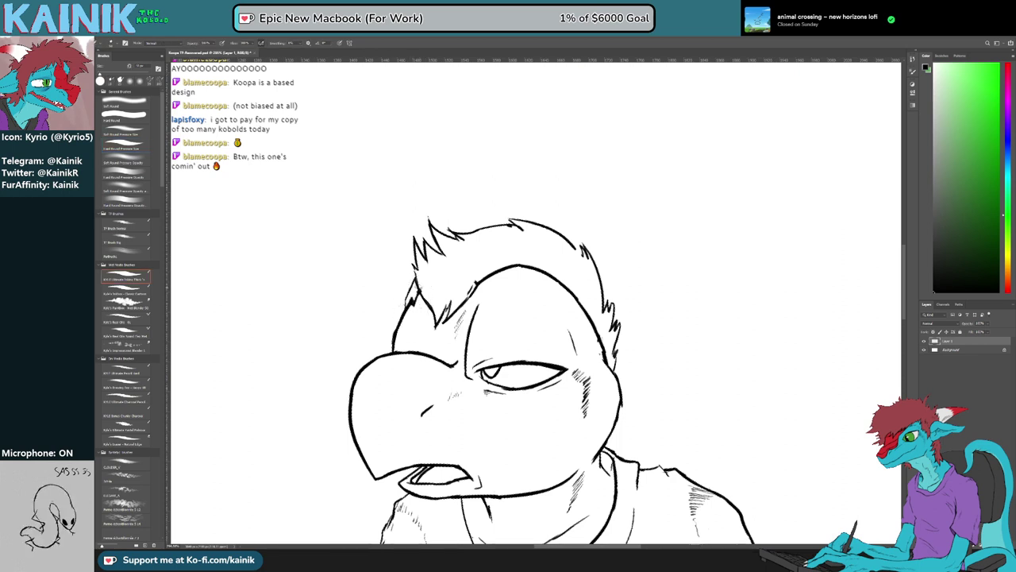
{"action": "key", "text": "e"}
Draw a jagged hairline across the forehead to the temple and erase the old skull contour above it
{"action": "key", "text": "r"}
{"action": "left_click_drag", "start_coordinate": [589, 222], "coordinate": [533, 191]}
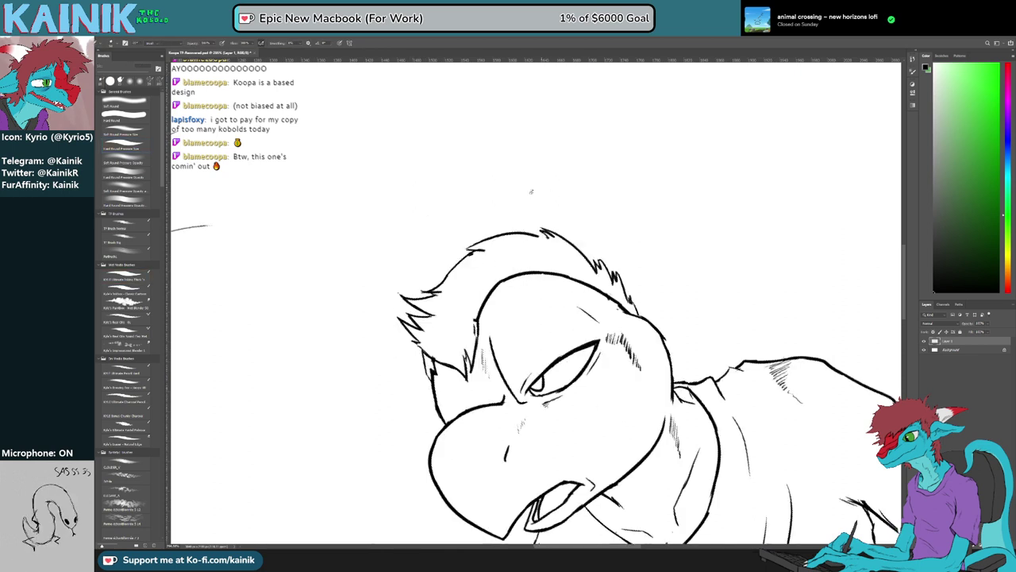
{"action": "key", "text": "e"}
{"action": "key", "text": "b"}
{"action": "left_click_drag", "start_coordinate": [487, 287], "coordinate": [569, 279]}
{"action": "key", "text": "r"}
{"action": "left_click_drag", "start_coordinate": [568, 278], "coordinate": [588, 342]}
{"action": "key", "text": "e"}
{"action": "key", "text": "b"}
{"action": "key", "text": "r"}
{"action": "mouse_move", "coordinate": [634, 282]}
{"action": "left_mouse_down"}
{"action": "mouse_move", "coordinate": [632, 249]}
{"action": "mouse_move", "coordinate": [607, 224]}
{"action": "left_mouse_up"}
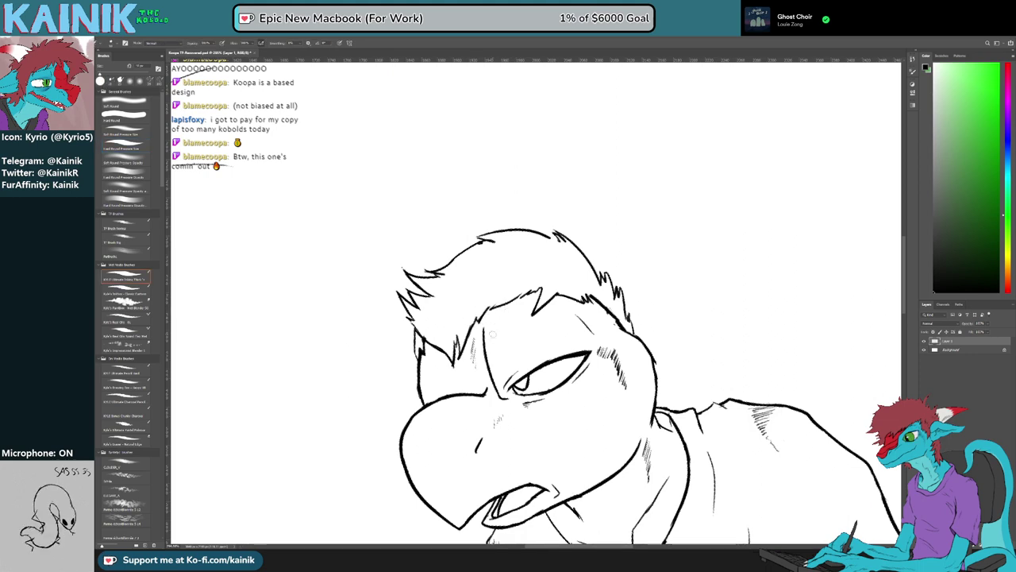
Clean up the hairline from the forehead to the temple with alternating brush and eraser touches
{"action": "mouse_move", "coordinate": [477, 322]}
{"action": "left_mouse_down"}
{"action": "mouse_move", "coordinate": [644, 365]}
{"action": "mouse_move", "coordinate": [627, 329]}
{"action": "mouse_move", "coordinate": [632, 392]}
{"action": "mouse_move", "coordinate": [633, 356]}
{"action": "left_mouse_up"}
{"action": "key", "text": "e"}
{"action": "key", "text": "b"}
{"action": "key", "text": "e"}
{"action": "key", "text": "b"}
{"action": "key", "text": "e"}
Examine the line art of the whole sitting figure, followed by the head and upper body up close
{"action": "scroll", "coordinate": [474, 120], "scroll_direction": "down", "scroll_amount": 5}
{"action": "scroll", "coordinate": [467, 112], "scroll_direction": "down", "scroll_amount": 1}
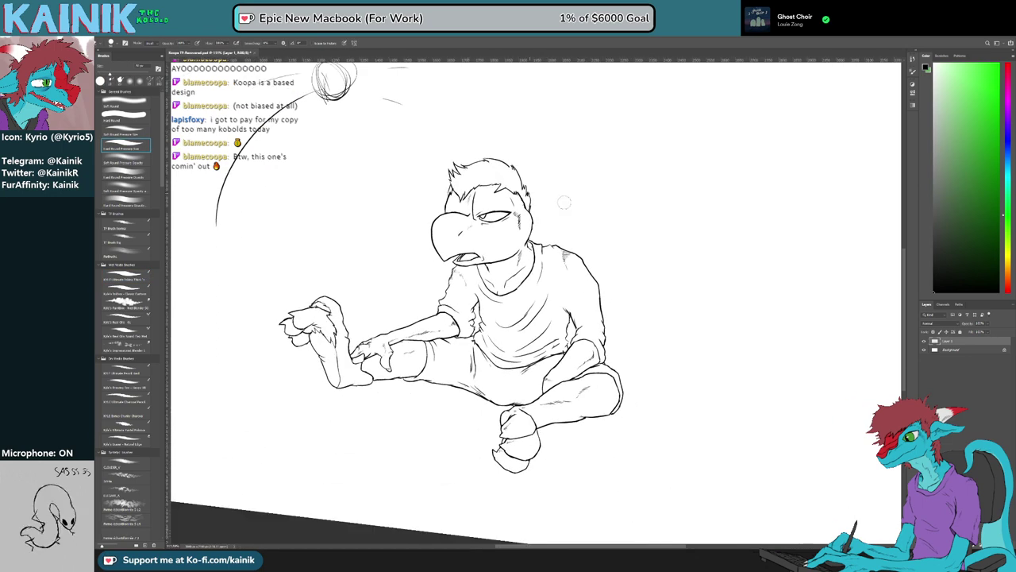
{"action": "key", "text": "r"}
{"action": "left_click_drag", "start_coordinate": [705, 242], "coordinate": [710, 213]}
{"action": "scroll", "coordinate": [468, 242], "scroll_direction": "up", "scroll_amount": 1}
{"action": "left_click_drag", "start_coordinate": [274, 79], "coordinate": [296, 131]}
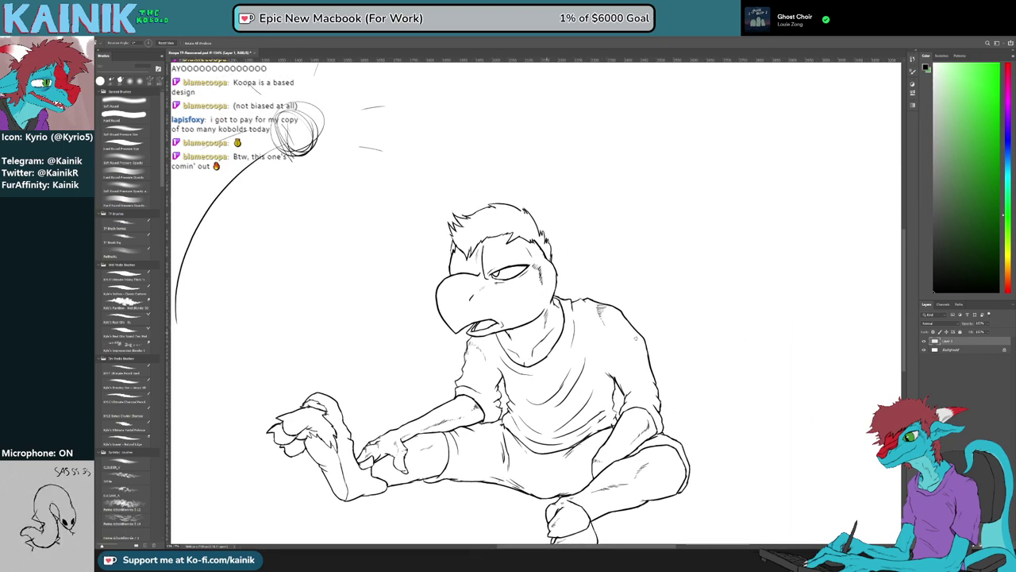
{"action": "scroll", "coordinate": [658, 342], "scroll_direction": "up", "scroll_amount": 2}
{"action": "scroll", "coordinate": [683, 379], "scroll_direction": "up", "scroll_amount": 5}
{"action": "left_click_drag", "start_coordinate": [667, 393], "coordinate": [658, 375]}
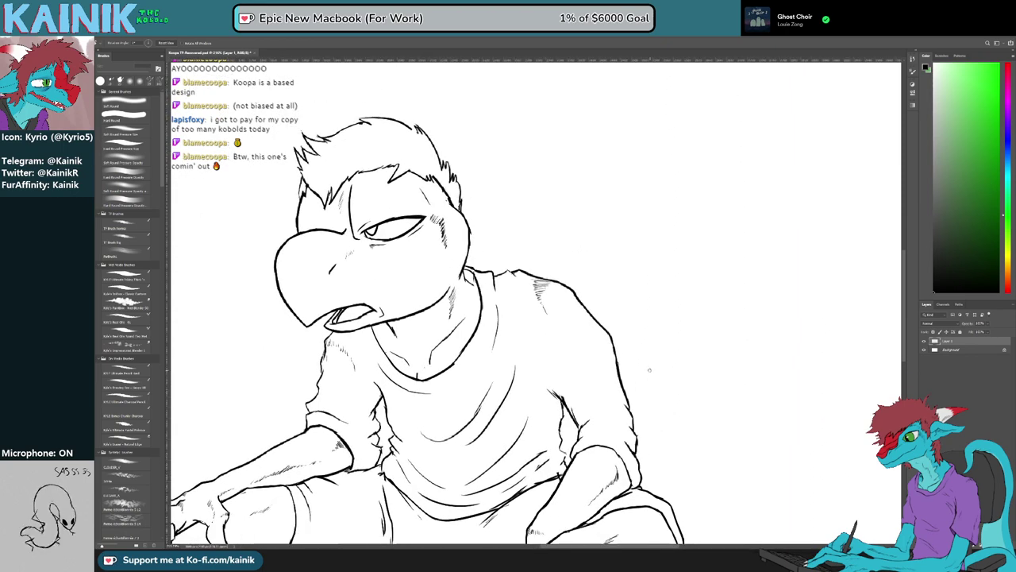
{"action": "key", "text": "l"}
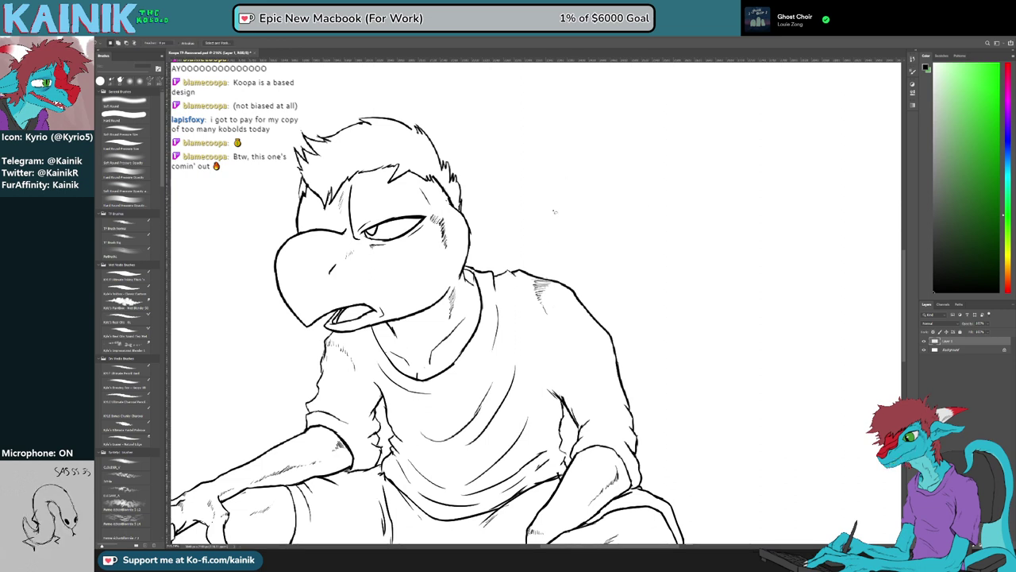
Select the near shoulder contour, shift it inward toward the neck, and erase the stray line at the collar
{"action": "mouse_move", "coordinate": [518, 291]}
{"action": "left_mouse_down"}
{"action": "mouse_move", "coordinate": [612, 266]}
{"action": "mouse_move", "coordinate": [635, 386]}
{"action": "mouse_move", "coordinate": [561, 361]}
{"action": "mouse_move", "coordinate": [584, 347]}
{"action": "mouse_move", "coordinate": [576, 350]}
{"action": "left_mouse_up"}
{"action": "key", "text": "ctrl+t"}
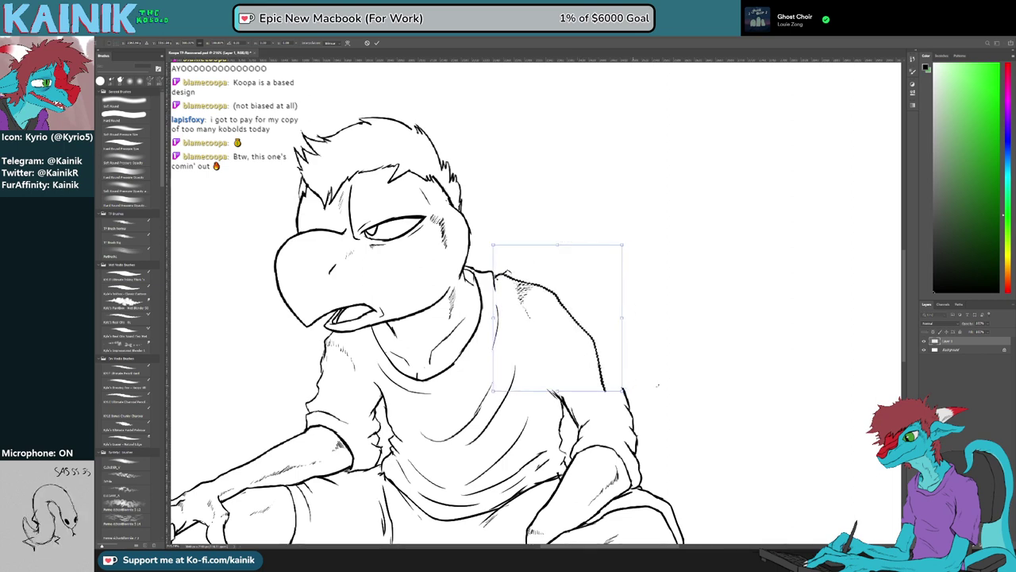
{"action": "key", "text": "Return"}
{"action": "key", "text": "ctrl+d"}
{"action": "key", "text": "e"}
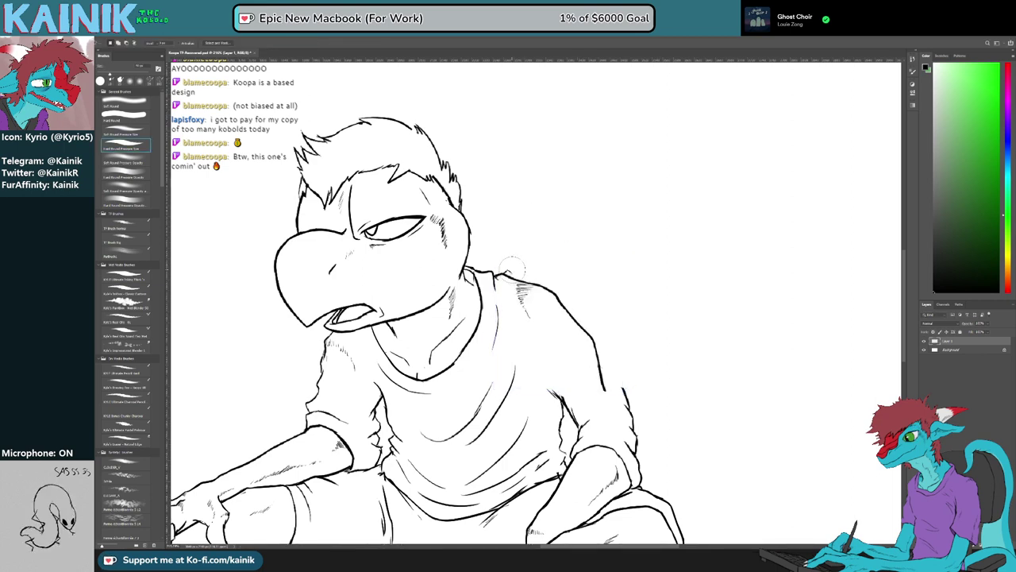
{"action": "left_click_drag", "start_coordinate": [517, 265], "coordinate": [513, 267]}
Redraw the outer sleeve line to join the moved shoulder contour to the lower sleeve, and save the file
{"action": "key", "text": "r"}
{"action": "mouse_move", "coordinate": [671, 316]}
{"action": "left_mouse_down"}
{"action": "mouse_move", "coordinate": [654, 386]}
{"action": "mouse_move", "coordinate": [638, 397]}
{"action": "left_mouse_up"}
{"action": "left_click_drag", "start_coordinate": [547, 389], "coordinate": [536, 411]}
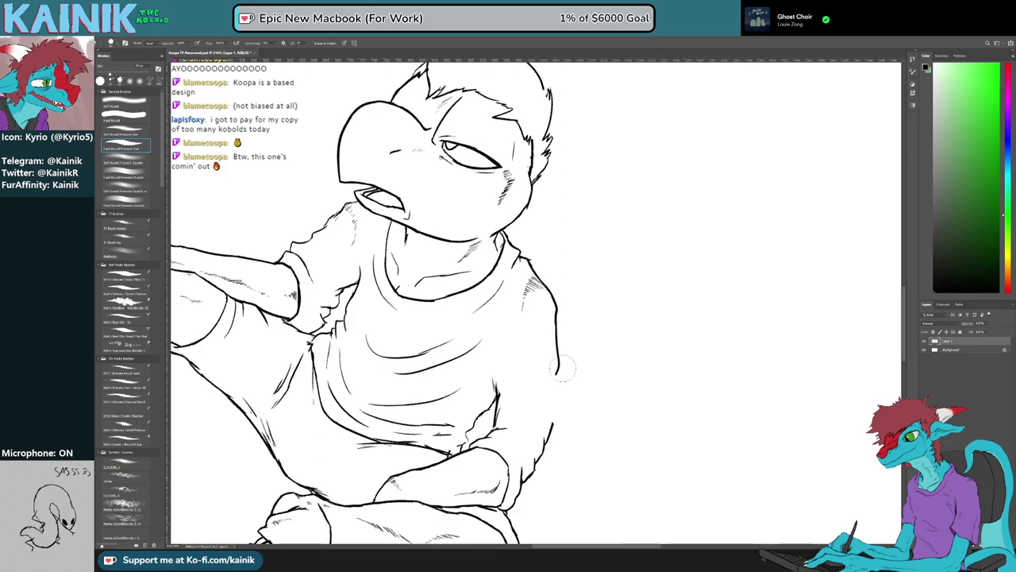
{"action": "key", "text": "b"}
{"action": "left_click_drag", "start_coordinate": [559, 366], "coordinate": [555, 403]}
{"action": "key", "text": "r"}
{"action": "left_click_drag", "start_coordinate": [605, 371], "coordinate": [656, 298]}
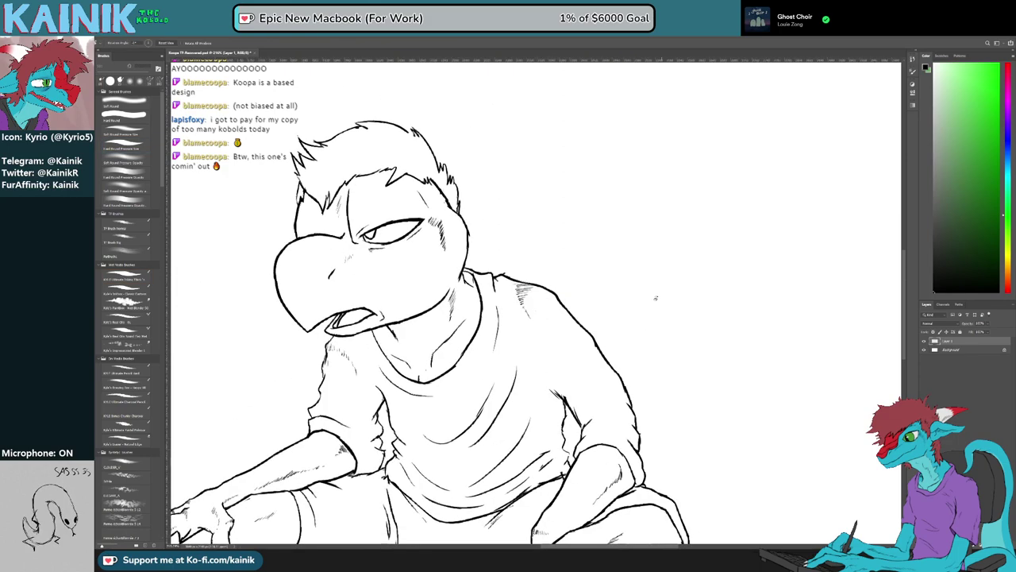
{"action": "left_click_drag", "start_coordinate": [652, 348], "coordinate": [689, 341]}
{"action": "key", "text": "ctrl+s"}
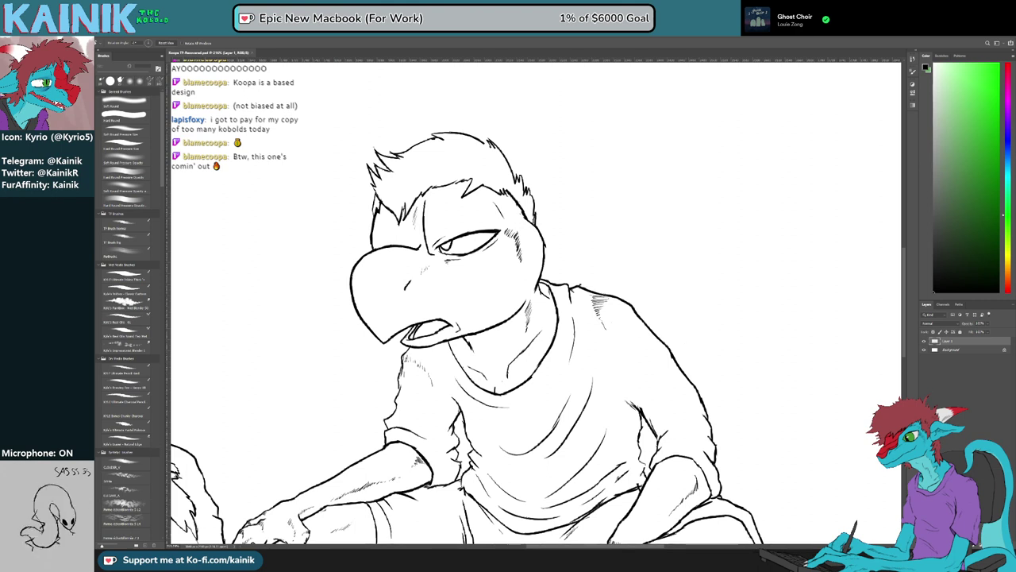
Select the far shoulder and upper sleeve lines below the beak and shift them slightly inward toward the neck
{"action": "key", "text": "l"}
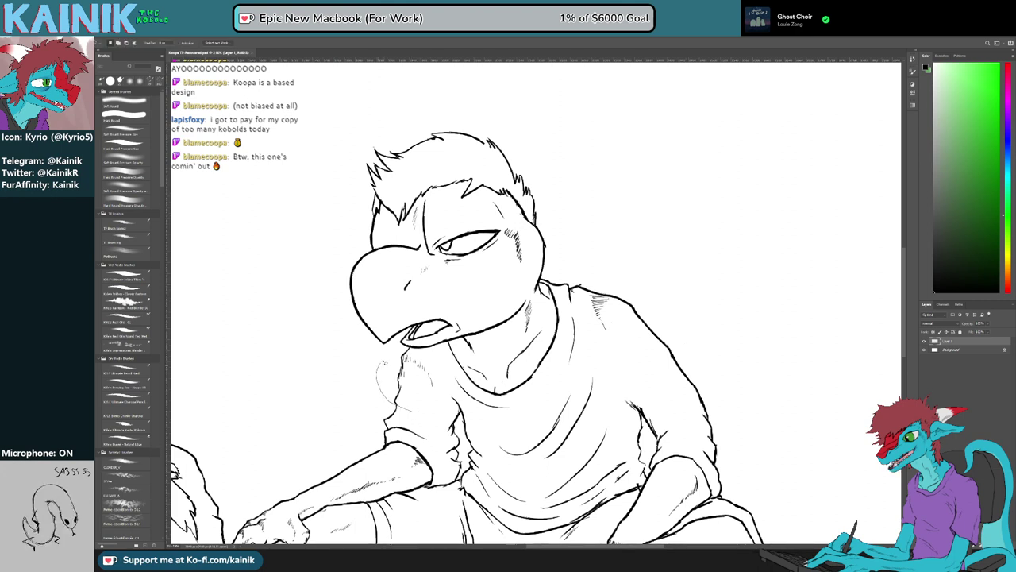
{"action": "mouse_move", "coordinate": [382, 365]}
{"action": "left_mouse_down"}
{"action": "mouse_move", "coordinate": [406, 351]}
{"action": "mouse_move", "coordinate": [438, 394]}
{"action": "left_mouse_up"}
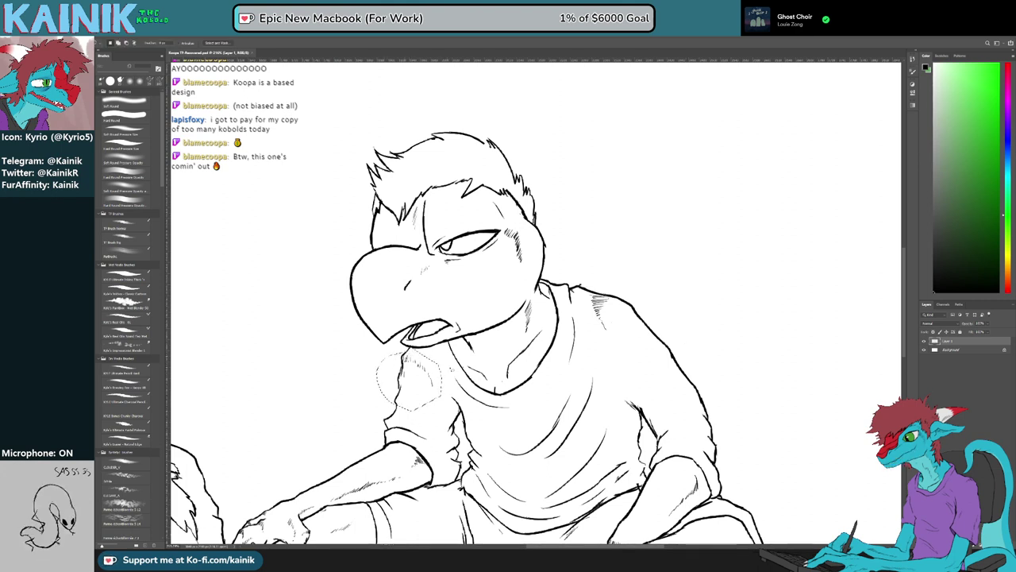
{"action": "key", "text": "ctrl+t"}
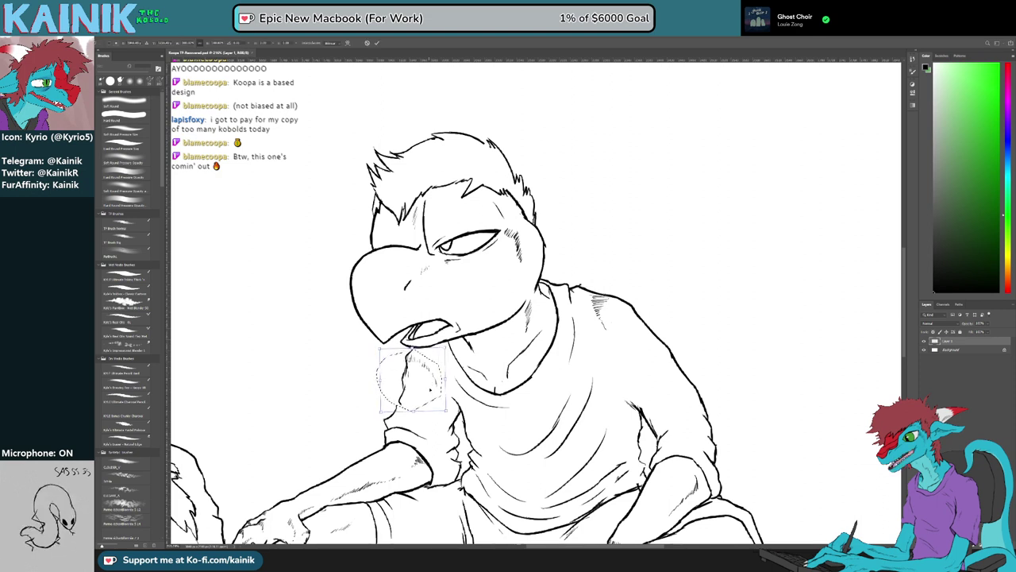
{"action": "left_click_drag", "start_coordinate": [431, 389], "coordinate": [429, 390]}
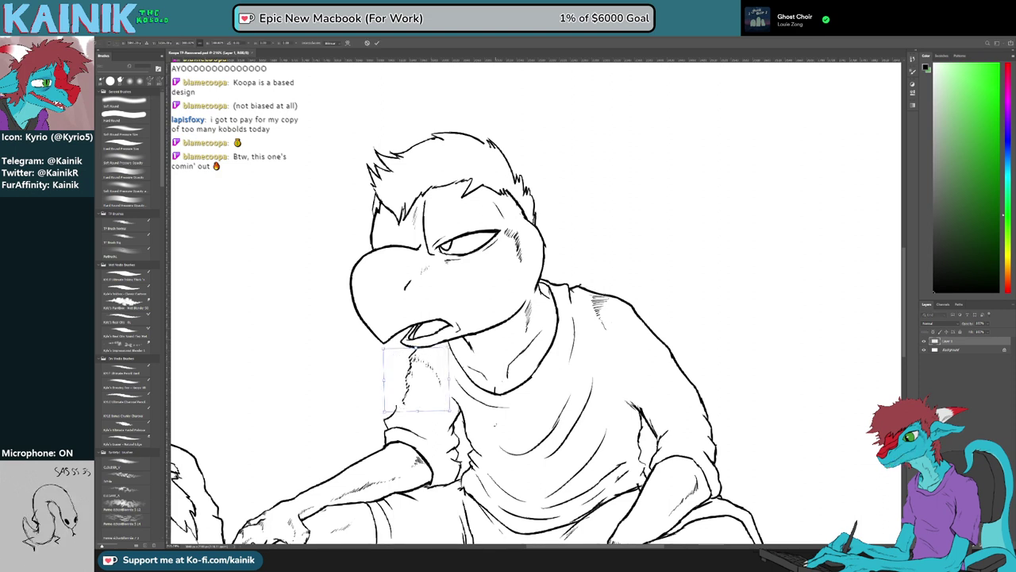
{"action": "key", "text": "Return"}
{"action": "key", "text": "ctrl+d"}
Redraw the outer line of the far sleeve to connect the moved shoulder with the cuff
{"action": "key", "text": "b"}
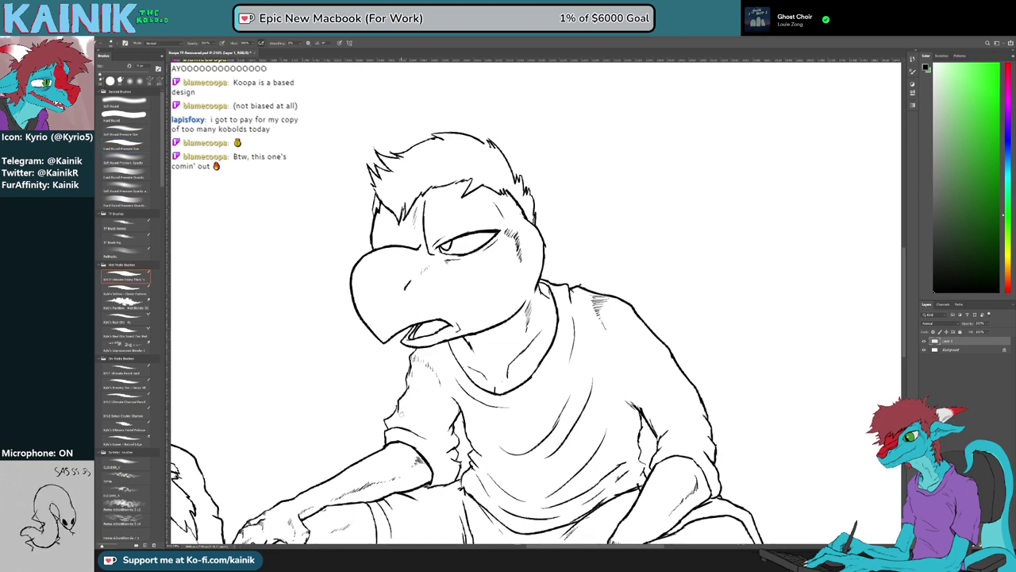
{"action": "scroll", "coordinate": [401, 413], "scroll_direction": "up", "scroll_amount": 3}
{"action": "left_click_drag", "start_coordinate": [401, 413], "coordinate": [409, 368]}
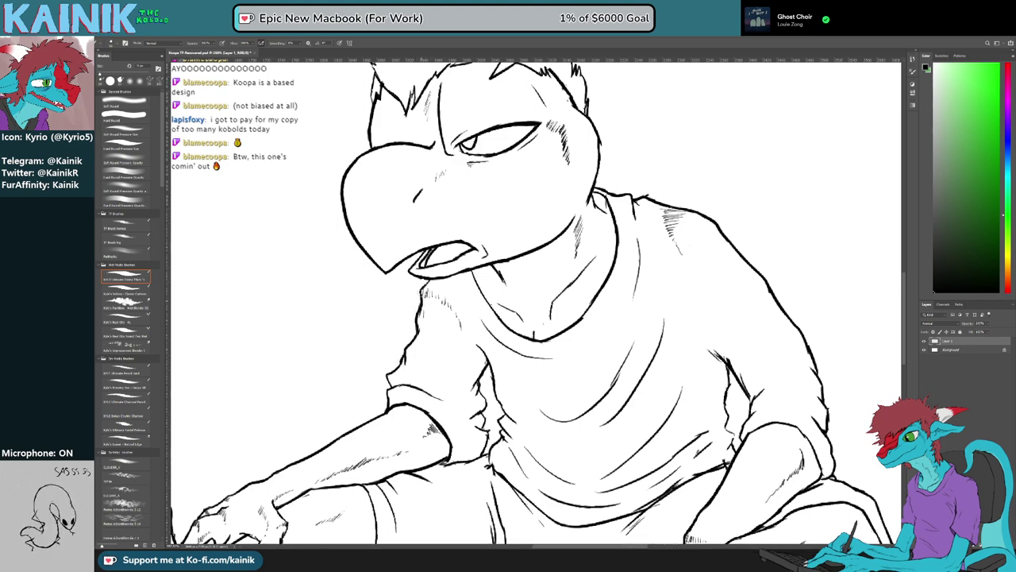
Refine the neck and collarbone lines inside the collar and add short hatching strokes there
{"action": "left_click_drag", "start_coordinate": [551, 250], "coordinate": [457, 270]}
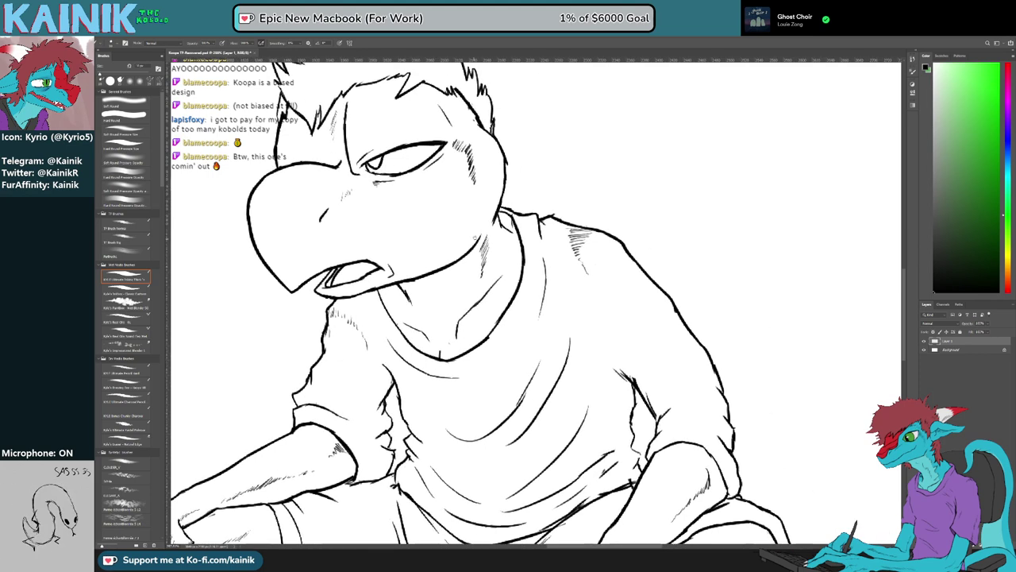
{"action": "key", "text": "e"}
{"action": "mouse_move", "coordinate": [406, 306]}
{"action": "left_mouse_down"}
{"action": "mouse_move", "coordinate": [419, 295]}
{"action": "mouse_move", "coordinate": [409, 305]}
{"action": "left_mouse_up"}
{"action": "key", "text": "b"}
{"action": "key", "text": "e"}
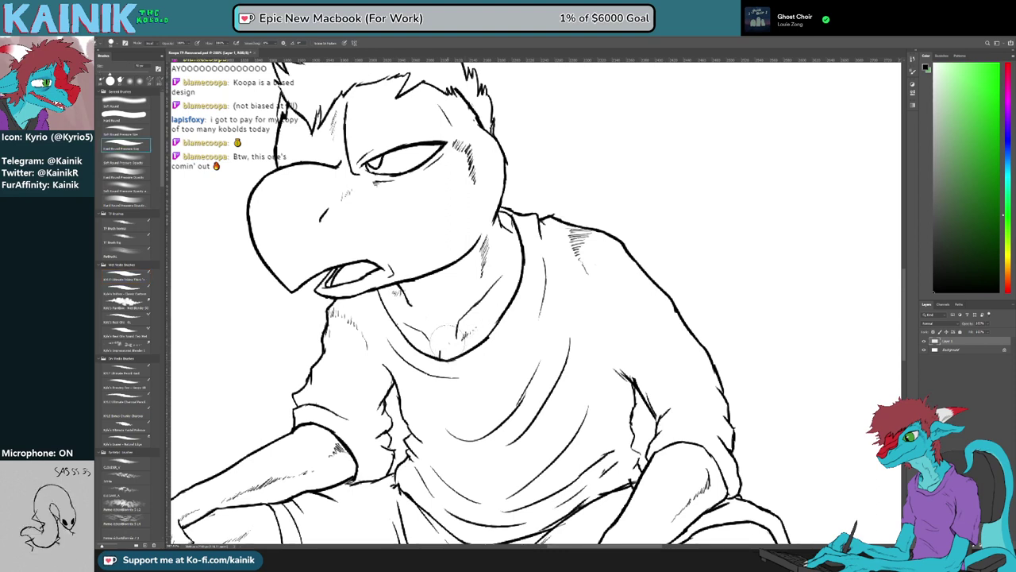
{"action": "key", "text": "b"}
{"action": "key", "text": "e"}
{"action": "key", "text": "b"}
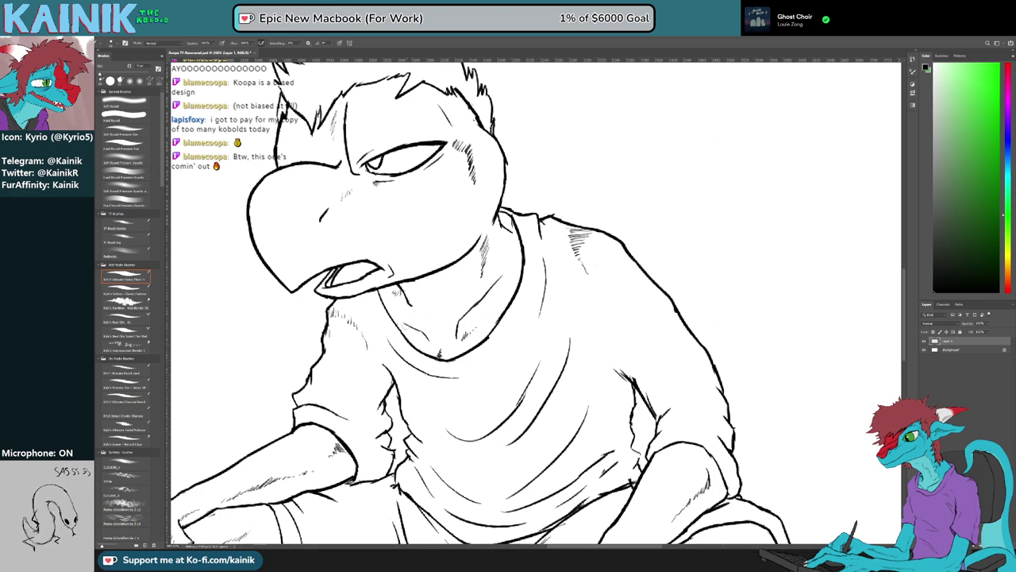
{"action": "left_click_drag", "start_coordinate": [416, 337], "coordinate": [424, 342]}
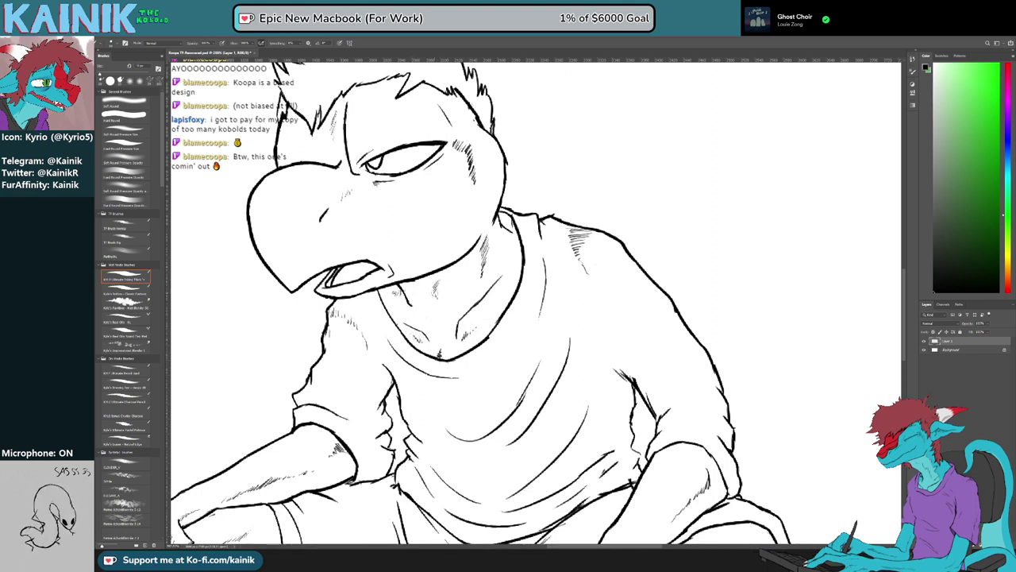
Erase the inner strokes of the pointed hair lock over the brow and touch up the hair edge at the far temple
{"action": "mouse_move", "coordinate": [450, 268]}
{"action": "left_mouse_down"}
{"action": "mouse_move", "coordinate": [486, 375]}
{"action": "mouse_move", "coordinate": [530, 453]}
{"action": "left_mouse_up"}
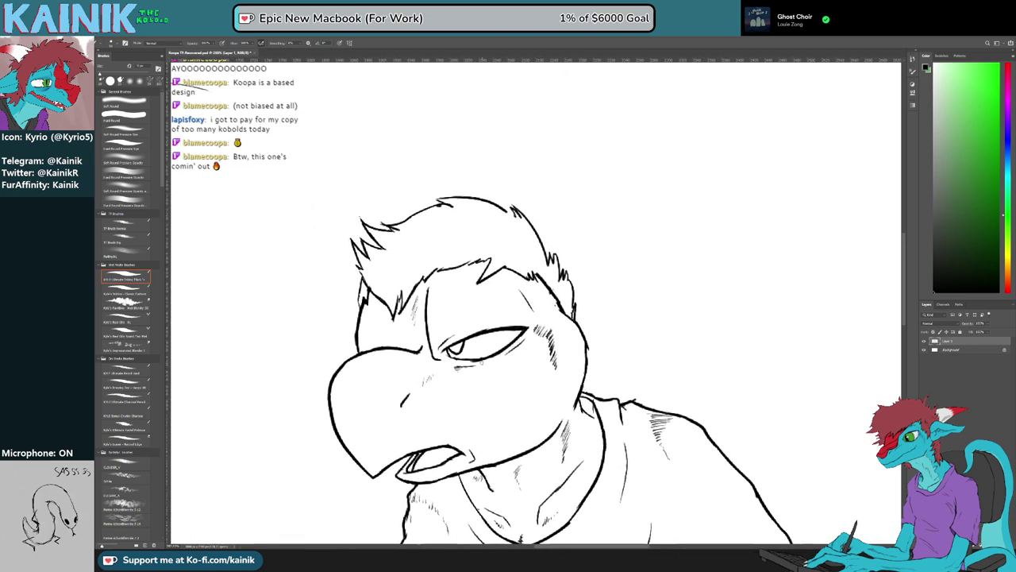
{"action": "key", "text": "e"}
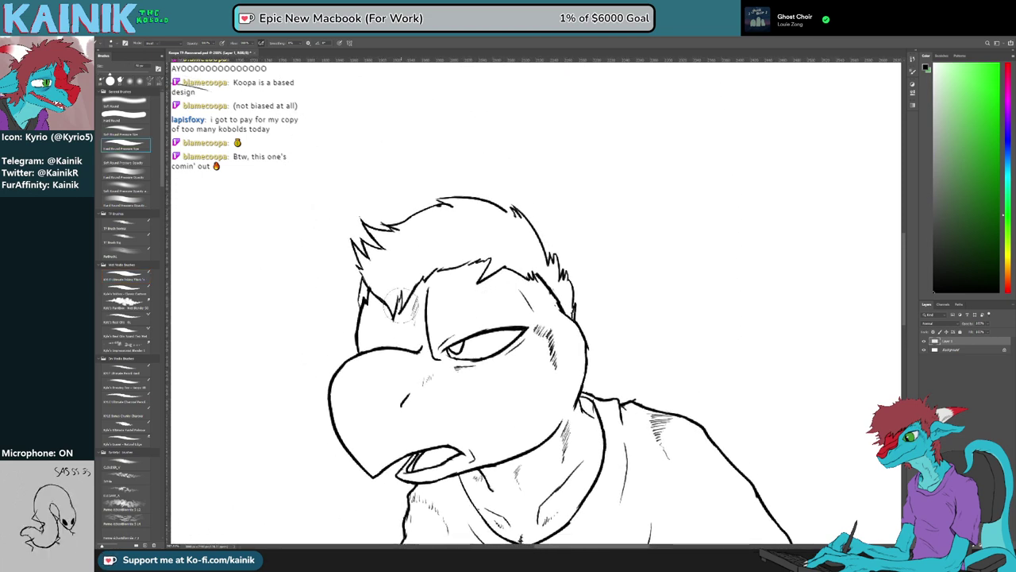
{"action": "mouse_move", "coordinate": [396, 312]}
{"action": "left_mouse_down"}
{"action": "mouse_move", "coordinate": [390, 319]}
{"action": "mouse_move", "coordinate": [405, 306]}
{"action": "mouse_move", "coordinate": [393, 320]}
{"action": "mouse_move", "coordinate": [399, 315]}
{"action": "left_mouse_up"}
{"action": "key", "text": "b"}
{"action": "key", "text": "e"}
{"action": "key", "text": "b"}
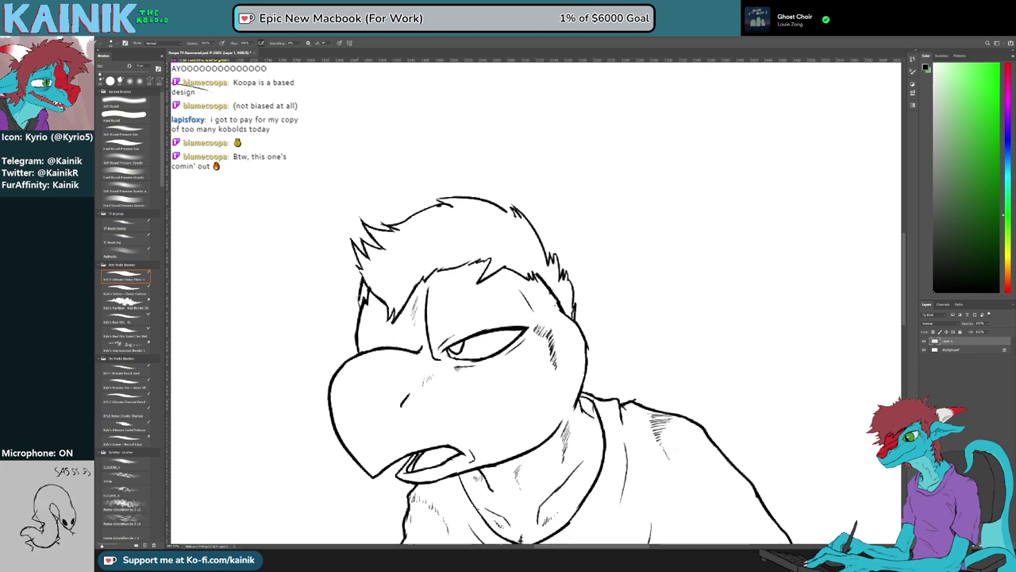
{"action": "left_click_drag", "start_coordinate": [359, 307], "coordinate": [362, 295]}
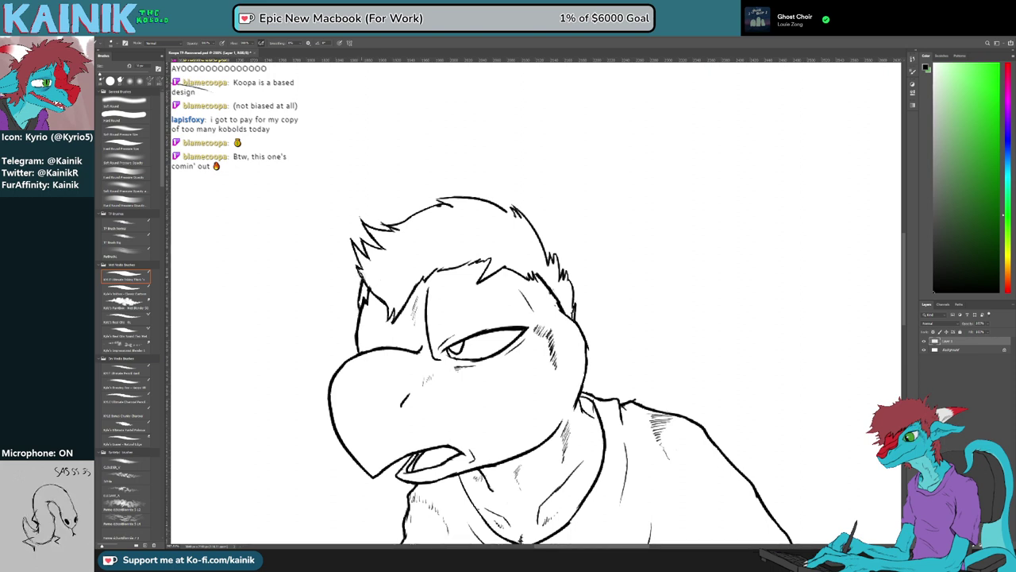
Erase the hairline segment above the brow crease and redraw it with a bolder jagged stroke
{"action": "key", "text": "e"}
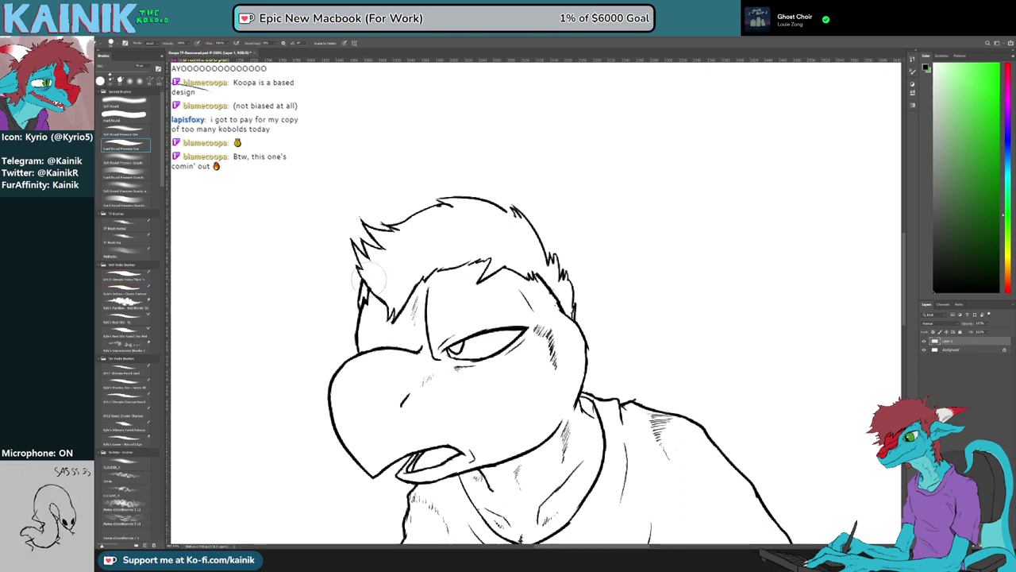
{"action": "key", "text": "b"}
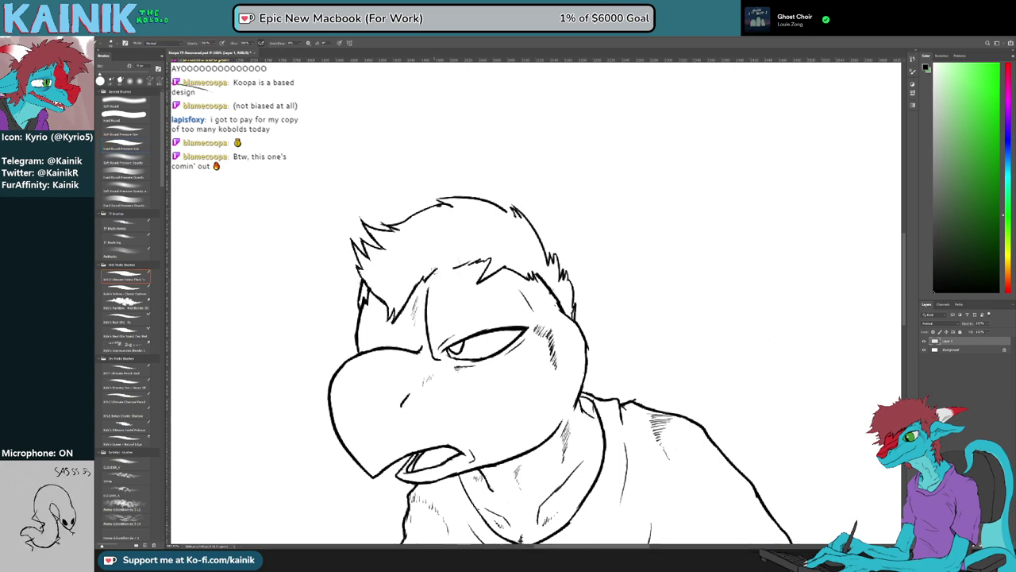
{"action": "left_click_drag", "start_coordinate": [431, 281], "coordinate": [439, 268]}
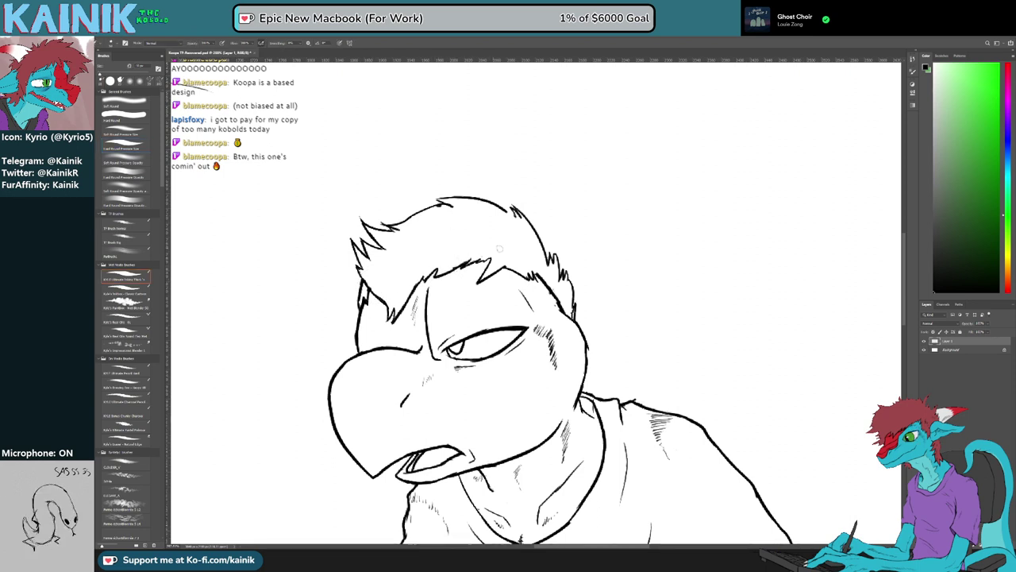
Rework the jagged hairline where it runs from the forehead down to the near temple
{"action": "left_click_drag", "start_coordinate": [683, 307], "coordinate": [585, 349]}
{"action": "key", "text": "r"}
{"action": "key", "text": "b"}
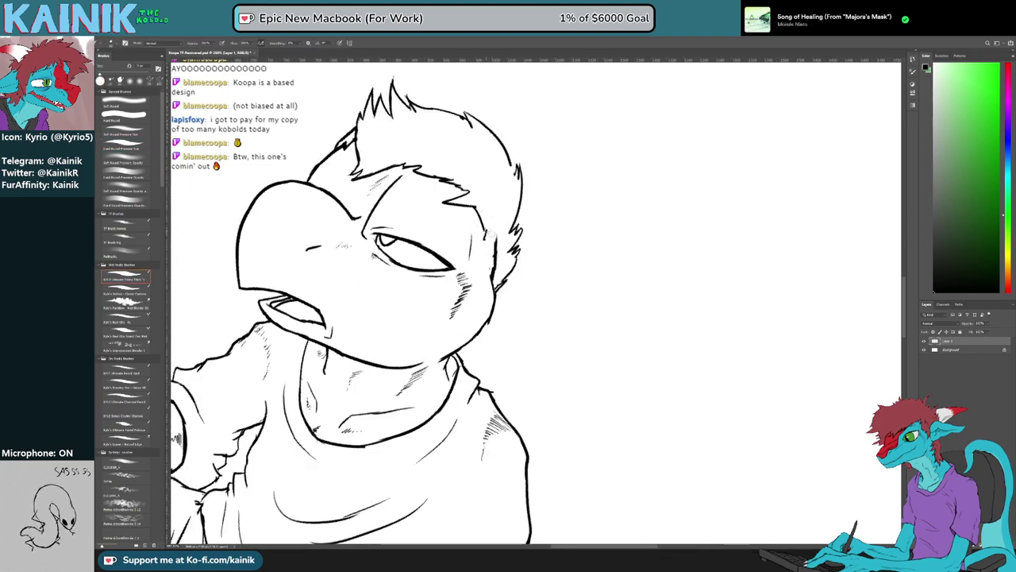
{"action": "key", "text": "r"}
{"action": "mouse_move", "coordinate": [559, 208]}
{"action": "left_mouse_down"}
{"action": "mouse_move", "coordinate": [545, 182]}
{"action": "mouse_move", "coordinate": [529, 180]}
{"action": "left_mouse_up"}
{"action": "key", "text": "b"}
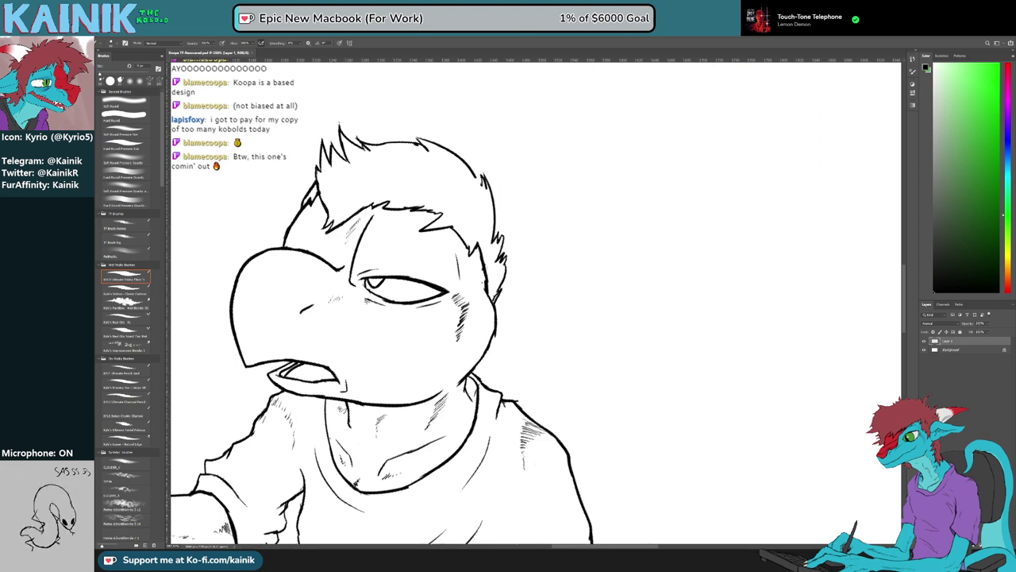
Examine the line art of the whole sitting figure, followed by the torso and crossed legs up close
{"action": "key", "text": "ctrl+minus"}
{"action": "key", "text": "ctrl+minus"}
{"action": "key", "text": "r"}
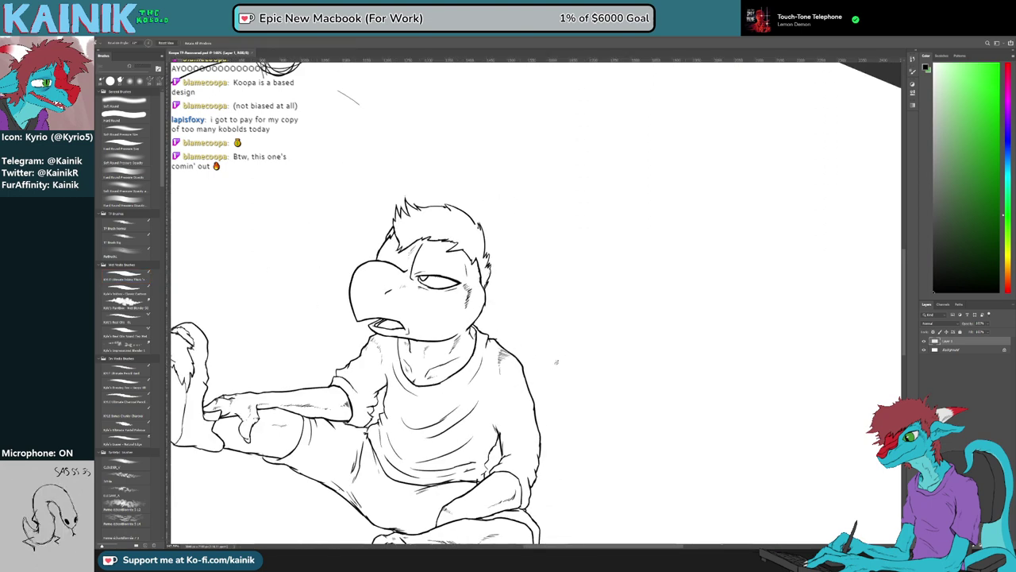
{"action": "left_click_drag", "start_coordinate": [583, 327], "coordinate": [609, 293]}
{"action": "scroll", "coordinate": [606, 292], "scroll_direction": "down", "scroll_amount": 2}
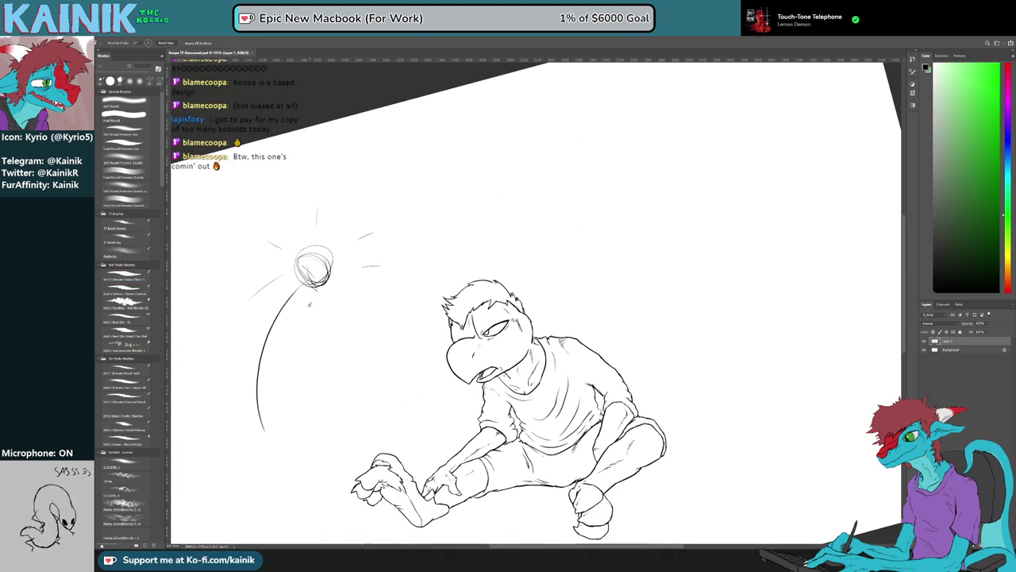
{"action": "scroll", "coordinate": [309, 305], "scroll_direction": "up", "scroll_amount": 2}
{"action": "mouse_move", "coordinate": [635, 329]}
{"action": "left_mouse_down"}
{"action": "mouse_move", "coordinate": [644, 352]}
{"action": "mouse_move", "coordinate": [641, 344]}
{"action": "left_mouse_up"}
{"action": "scroll", "coordinate": [367, 314], "scroll_direction": "down", "scroll_amount": 2}
{"action": "scroll", "coordinate": [457, 433], "scroll_direction": "up", "scroll_amount": 4}
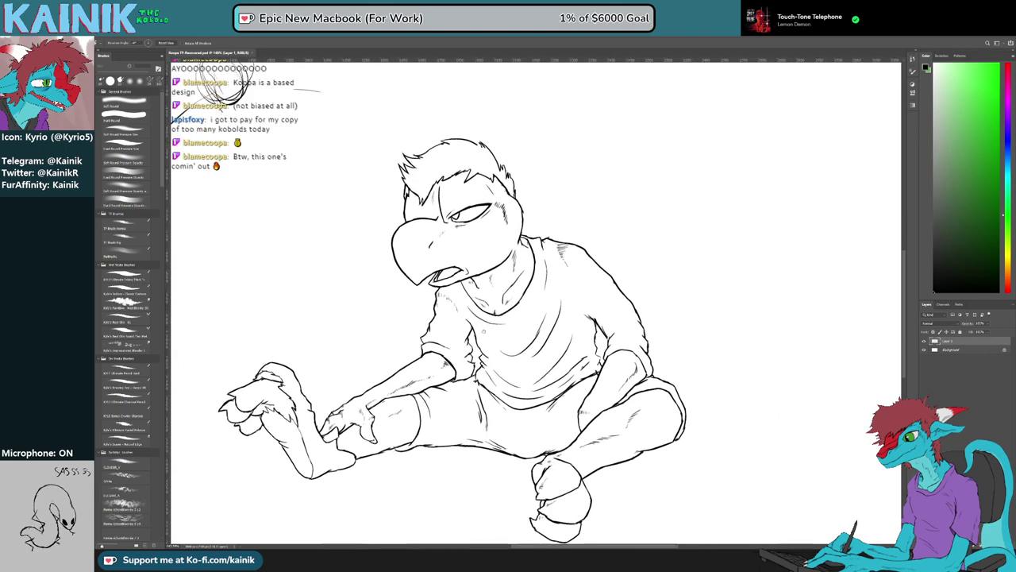
{"action": "scroll", "coordinate": [444, 429], "scroll_direction": "up", "scroll_amount": 1}
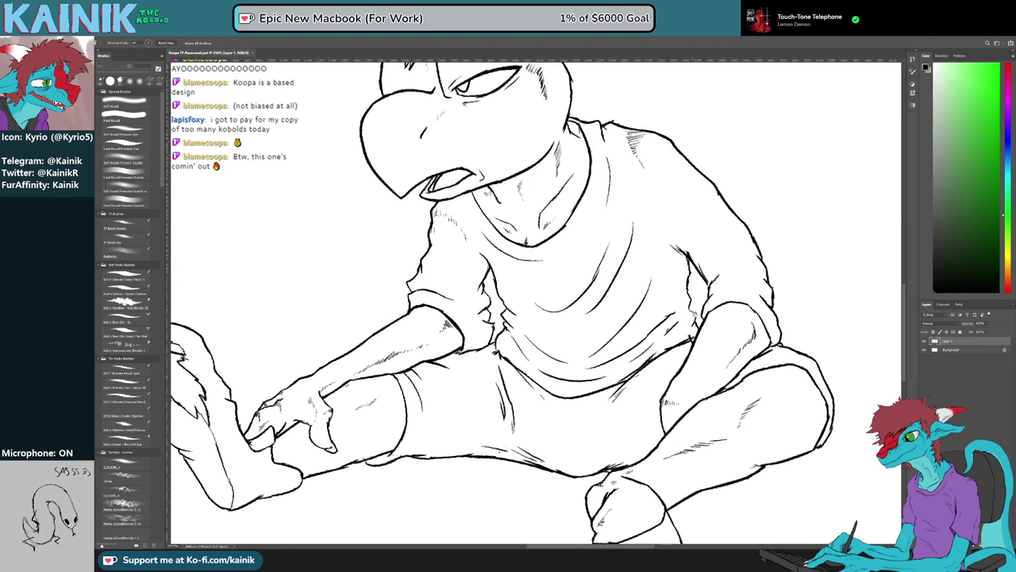
Rework the shirt's lower hem and the fold lines beside the near elbow with alternating eraser and brush strokes
{"action": "key", "text": "e"}
{"action": "key", "text": "b"}
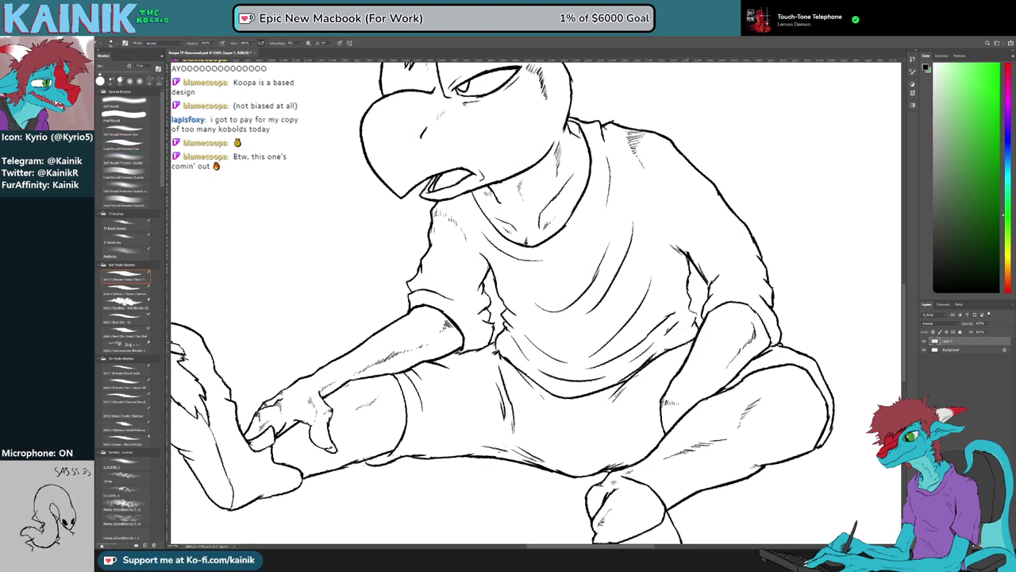
{"action": "key", "text": "e"}
{"action": "key", "text": "e"}
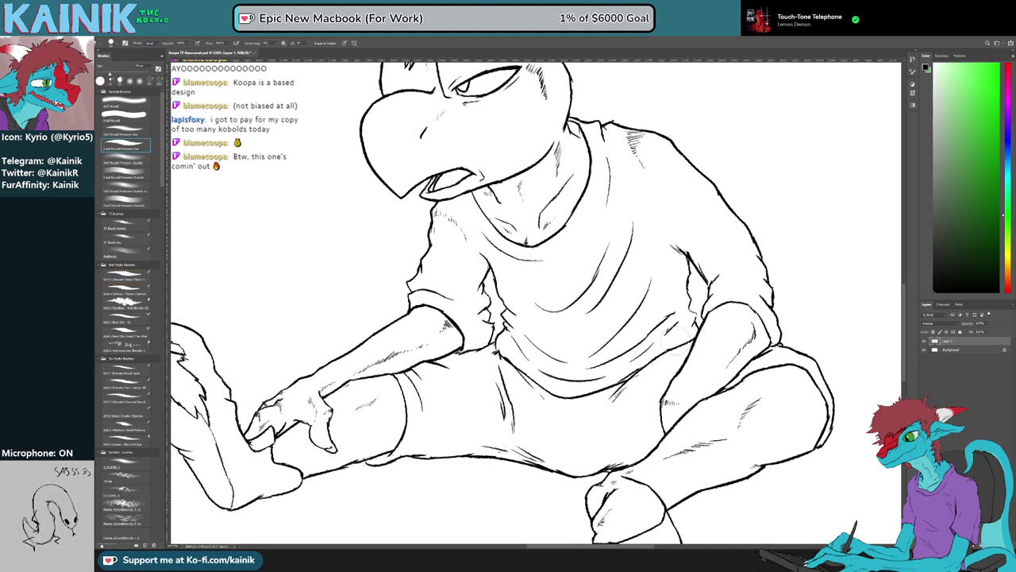
{"action": "key", "text": "b"}
{"action": "left_click_drag", "start_coordinate": [672, 345], "coordinate": [636, 374]}
{"action": "key", "text": "e"}
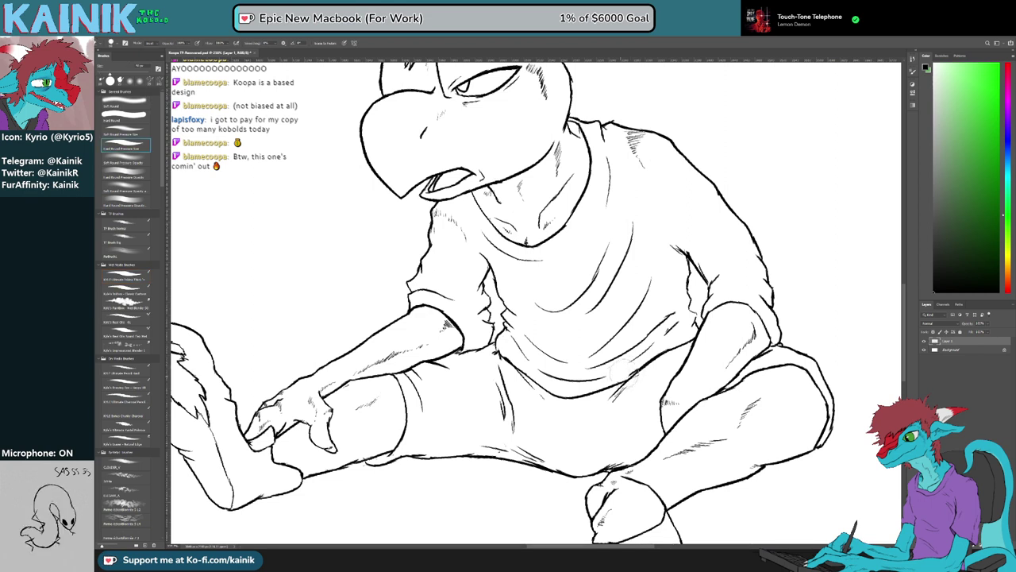
{"action": "key", "text": "b"}
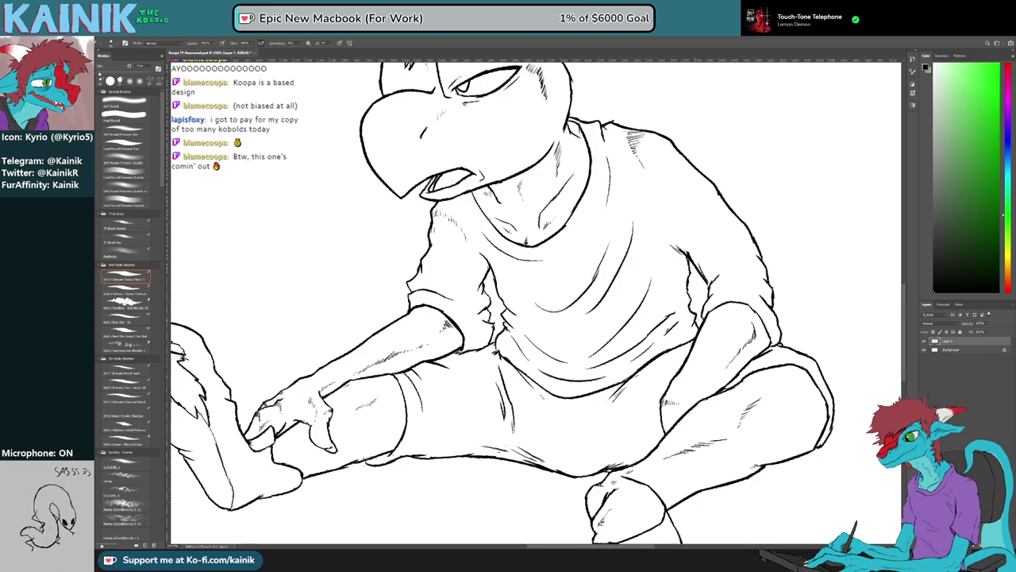
Clean up the sleeve fold lines around the near armpit with alternating eraser and brush touches
{"action": "key", "text": "r"}
{"action": "left_click_drag", "start_coordinate": [710, 262], "coordinate": [576, 133]}
{"action": "mouse_move", "coordinate": [525, 153]}
{"action": "left_mouse_down"}
{"action": "mouse_move", "coordinate": [461, 267]}
{"action": "mouse_move", "coordinate": [451, 312]}
{"action": "mouse_move", "coordinate": [475, 291]}
{"action": "mouse_move", "coordinate": [463, 322]}
{"action": "left_mouse_up"}
{"action": "key", "text": "e"}
{"action": "key", "text": "b"}
{"action": "key", "text": "e"}
{"action": "key", "text": "b"}
{"action": "key", "text": "e"}
{"action": "key", "text": "b"}
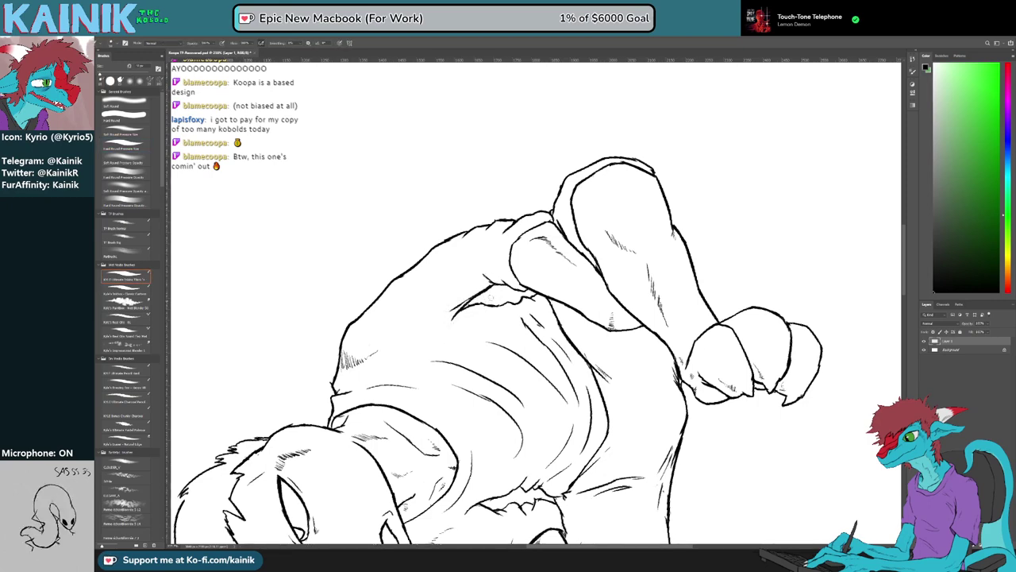
Thin out the dense creases at the near armpit and tidy the shirt folds next to the bent arm
{"action": "key", "text": "r"}
{"action": "mouse_move", "coordinate": [543, 359]}
{"action": "left_mouse_down"}
{"action": "mouse_move", "coordinate": [478, 320]}
{"action": "mouse_move", "coordinate": [477, 299]}
{"action": "left_mouse_up"}
{"action": "key", "text": "e"}
{"action": "mouse_move", "coordinate": [547, 215]}
{"action": "left_mouse_down"}
{"action": "mouse_move", "coordinate": [556, 234]}
{"action": "mouse_move", "coordinate": [552, 208]}
{"action": "mouse_move", "coordinate": [451, 249]}
{"action": "left_mouse_up"}
{"action": "key", "text": "e"}
{"action": "key", "text": "r"}
{"action": "key", "text": "e"}
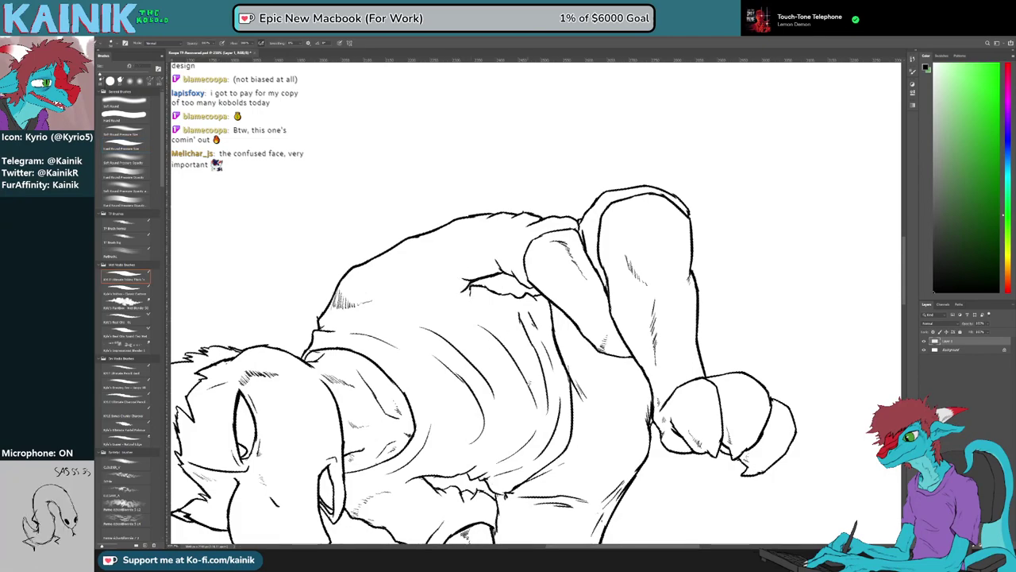
{"action": "key", "text": "r"}
{"action": "left_click_drag", "start_coordinate": [529, 382], "coordinate": [448, 306]}
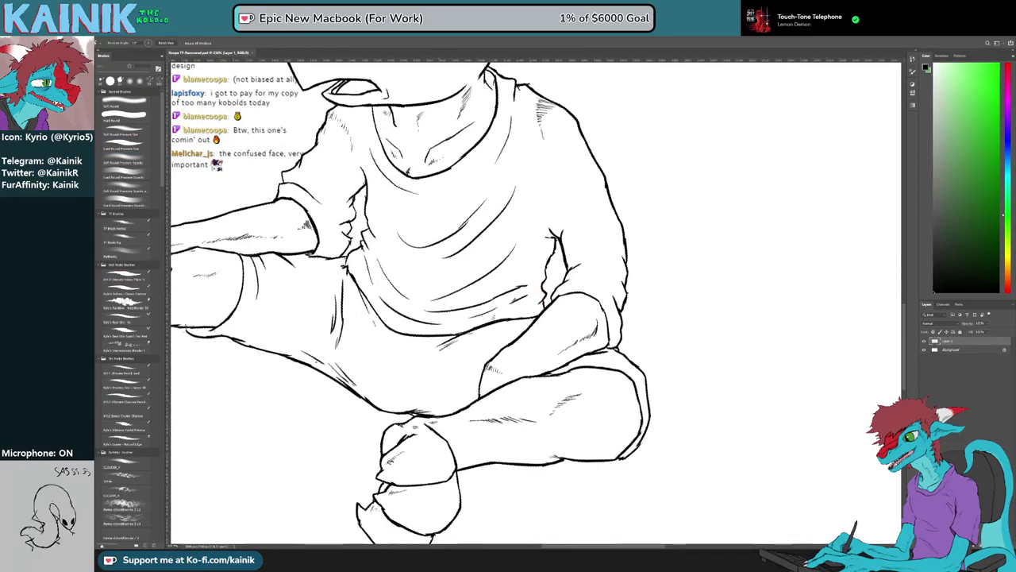
Rework the creases on the inner side of the outstretched arm's sleeve with alternating brush and eraser touches
{"action": "mouse_move", "coordinate": [507, 335]}
{"action": "left_mouse_down"}
{"action": "mouse_move", "coordinate": [619, 383]}
{"action": "mouse_move", "coordinate": [599, 426]}
{"action": "left_mouse_up"}
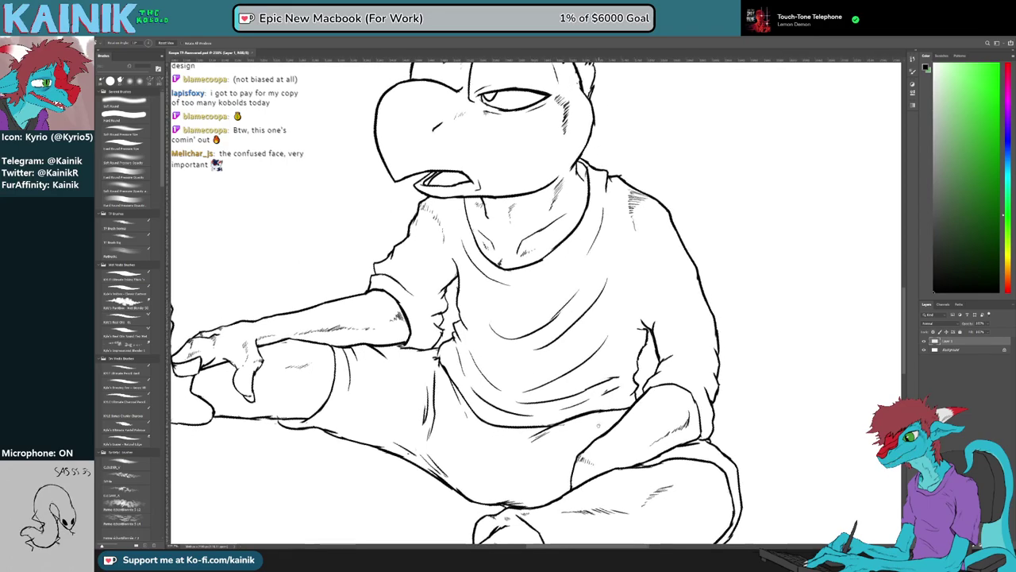
{"action": "left_click_drag", "start_coordinate": [753, 381], "coordinate": [769, 311]}
{"action": "left_click_drag", "start_coordinate": [662, 286], "coordinate": [665, 336]}
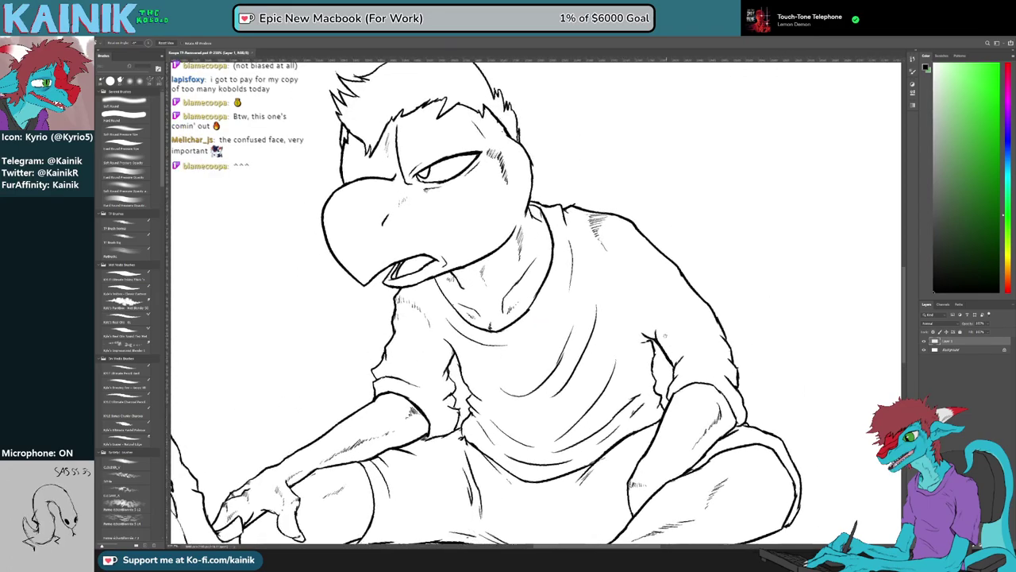
{"action": "mouse_move", "coordinate": [503, 474]}
{"action": "left_mouse_down"}
{"action": "mouse_move", "coordinate": [433, 448]}
{"action": "mouse_move", "coordinate": [399, 458]}
{"action": "left_mouse_up"}
{"action": "key", "text": "b"}
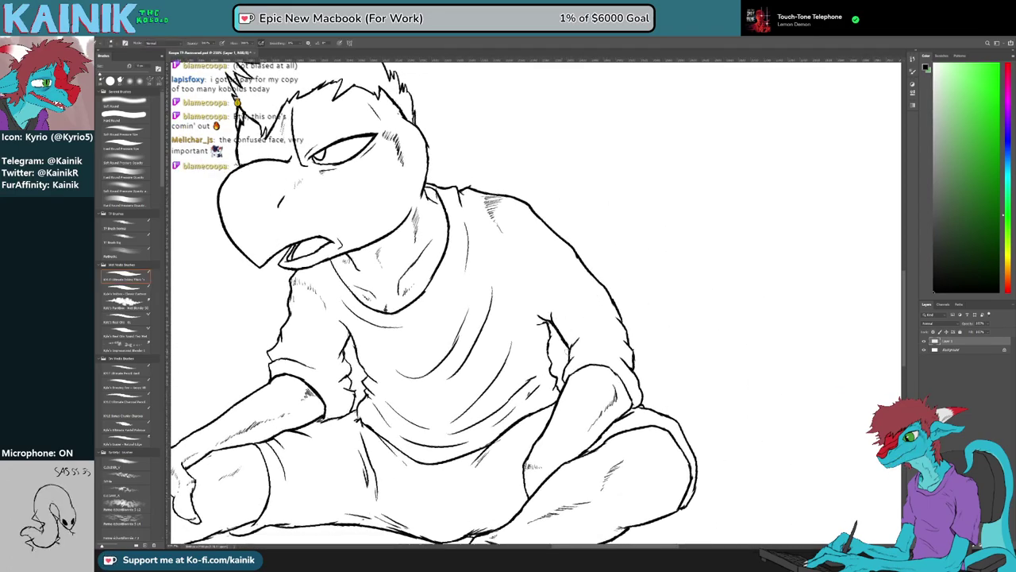
{"action": "left_click_drag", "start_coordinate": [476, 302], "coordinate": [579, 362]}
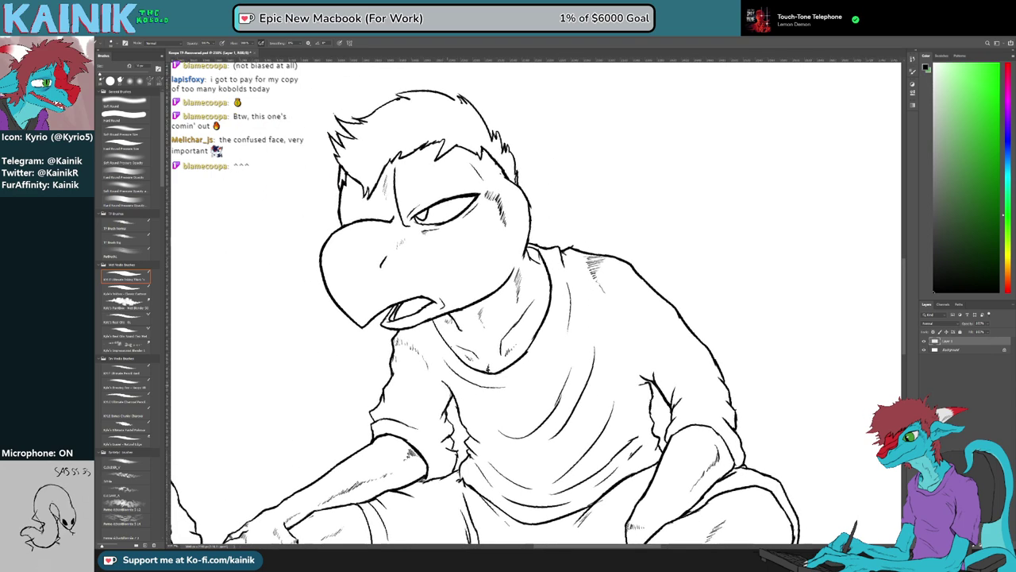
{"action": "left_click_drag", "start_coordinate": [453, 445], "coordinate": [453, 452]}
{"action": "key", "text": "e"}
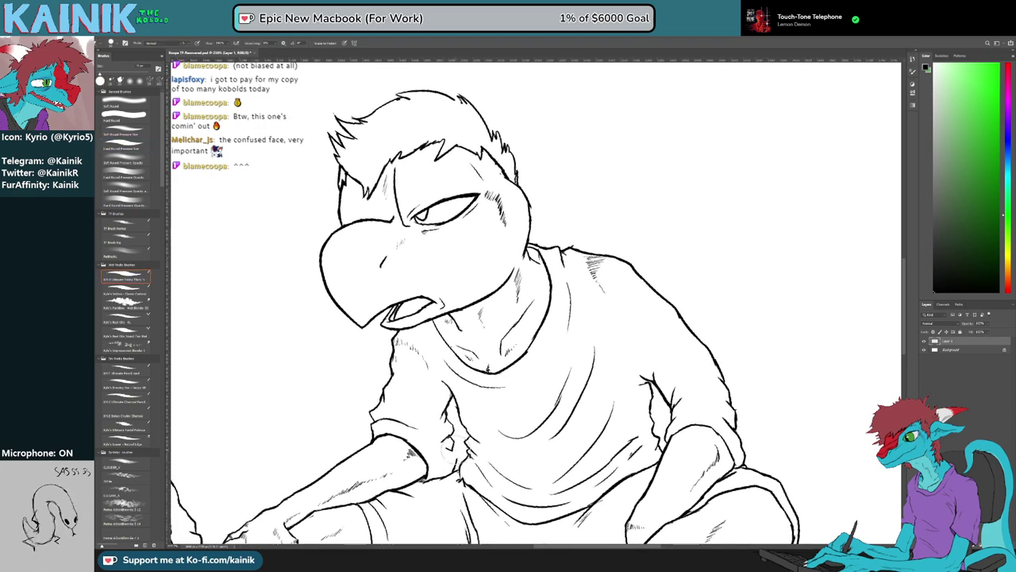
{"action": "key", "text": "b"}
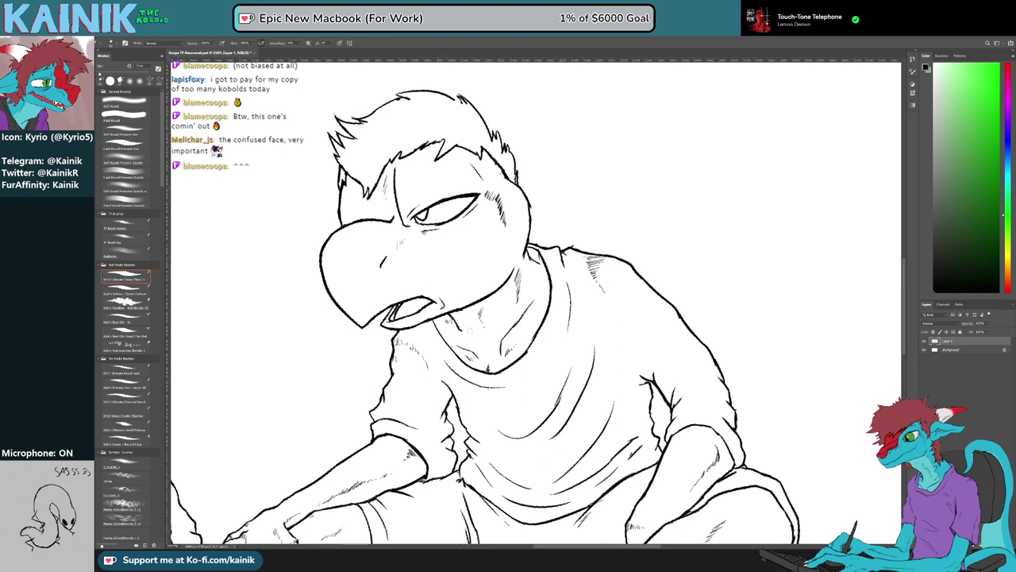
Clean up the underside of the extended leg where the shorts' cuff meets the thigh, erasing and redrawing the line
{"action": "key", "text": "e"}
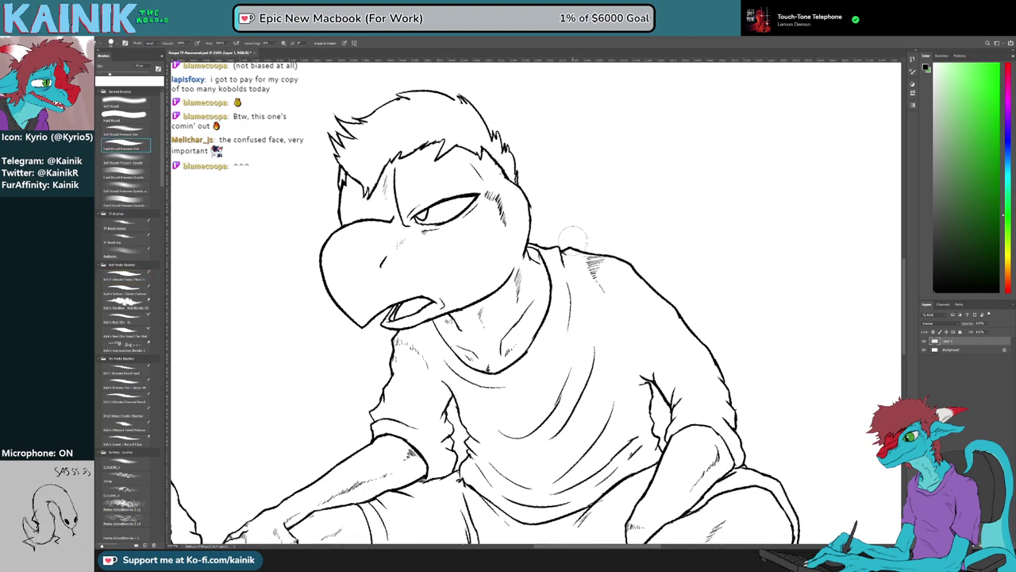
{"action": "left_click_drag", "start_coordinate": [572, 312], "coordinate": [536, 199]}
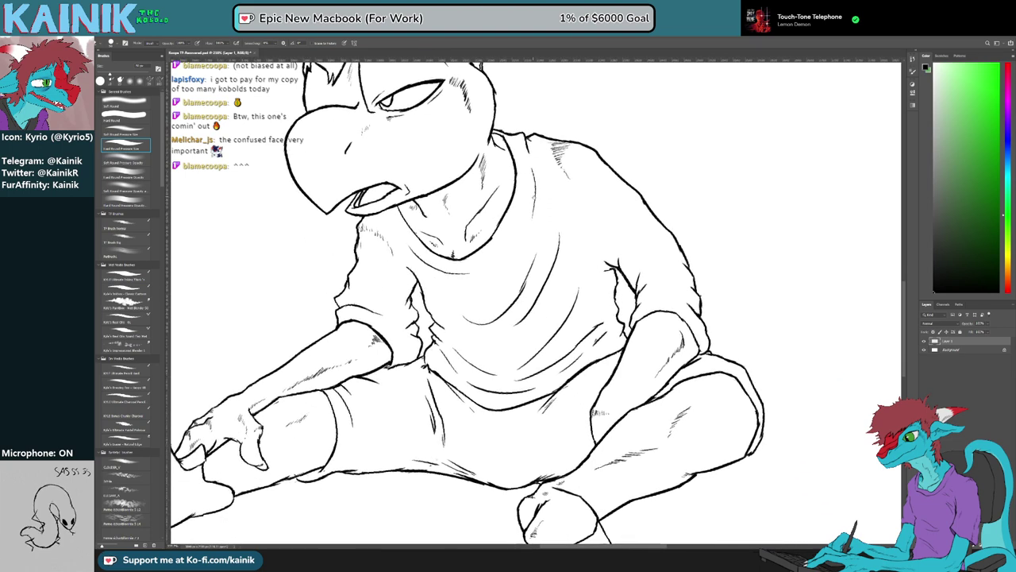
{"action": "key", "text": "b"}
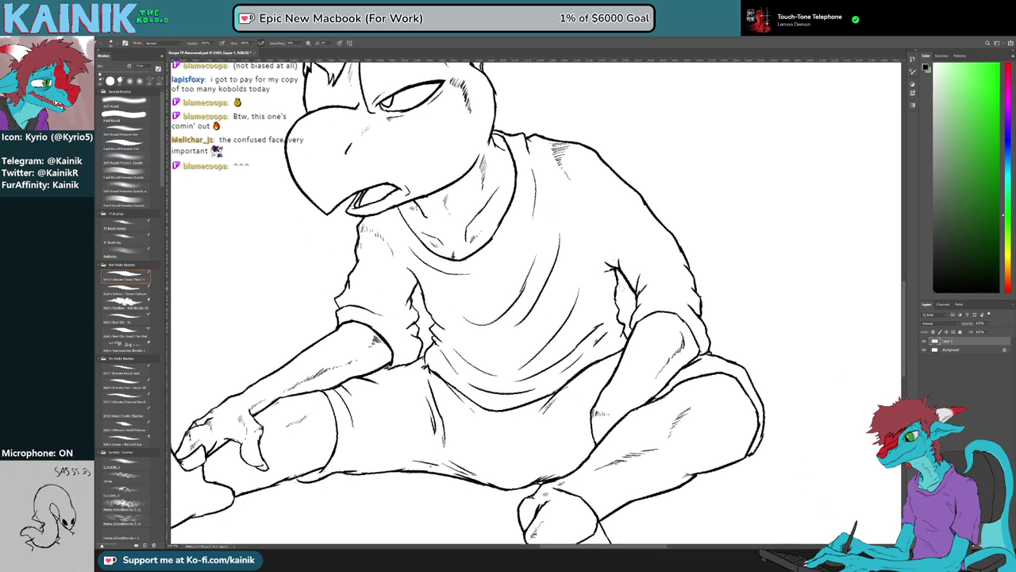
{"action": "left_click_drag", "start_coordinate": [542, 365], "coordinate": [609, 293]}
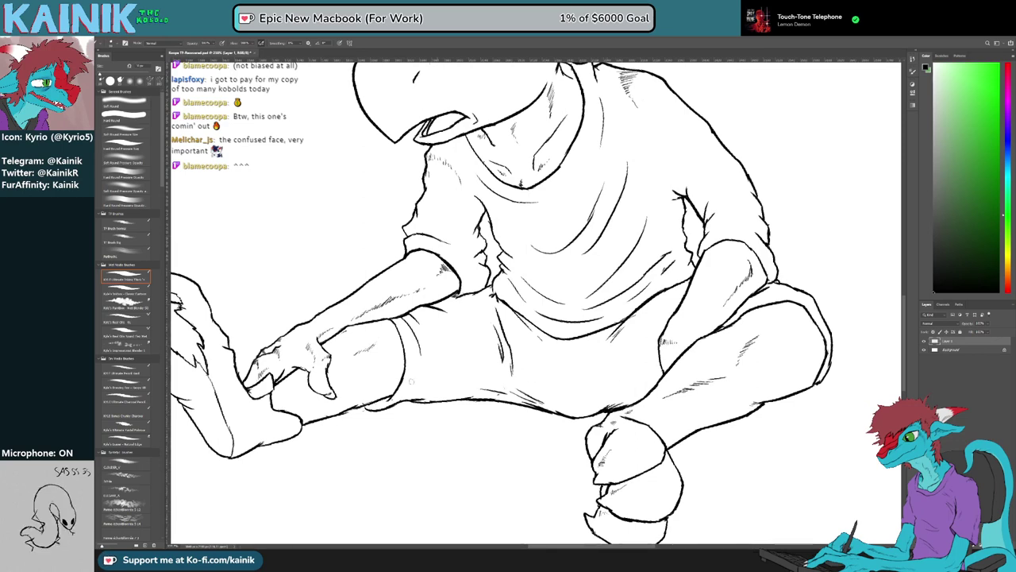
{"action": "left_click_drag", "start_coordinate": [411, 381], "coordinate": [541, 370]}
{"action": "key", "text": "r"}
{"action": "left_click_drag", "start_coordinate": [557, 448], "coordinate": [681, 377]}
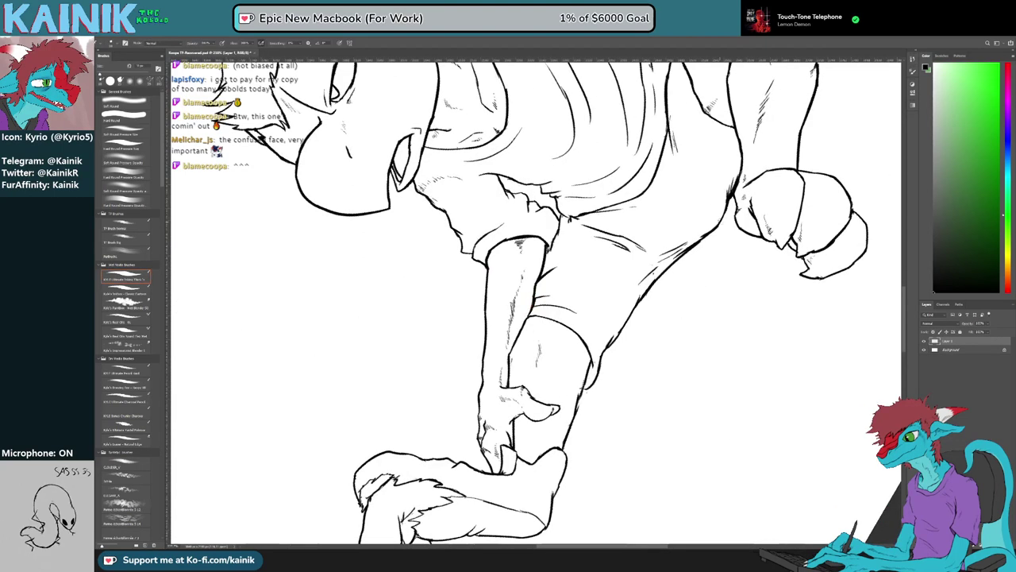
{"action": "key", "text": "r"}
{"action": "mouse_move", "coordinate": [719, 305]}
{"action": "left_mouse_down"}
{"action": "mouse_move", "coordinate": [691, 392]}
{"action": "mouse_move", "coordinate": [694, 383]}
{"action": "left_mouse_up"}
{"action": "key", "text": "e"}
{"action": "left_click_drag", "start_coordinate": [655, 308], "coordinate": [641, 313]}
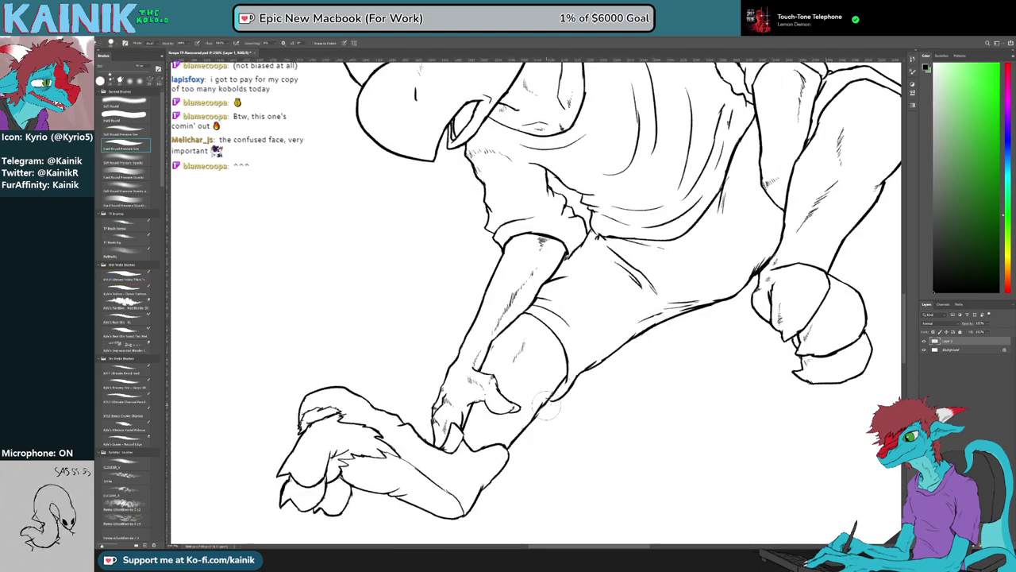
{"action": "key", "text": "b"}
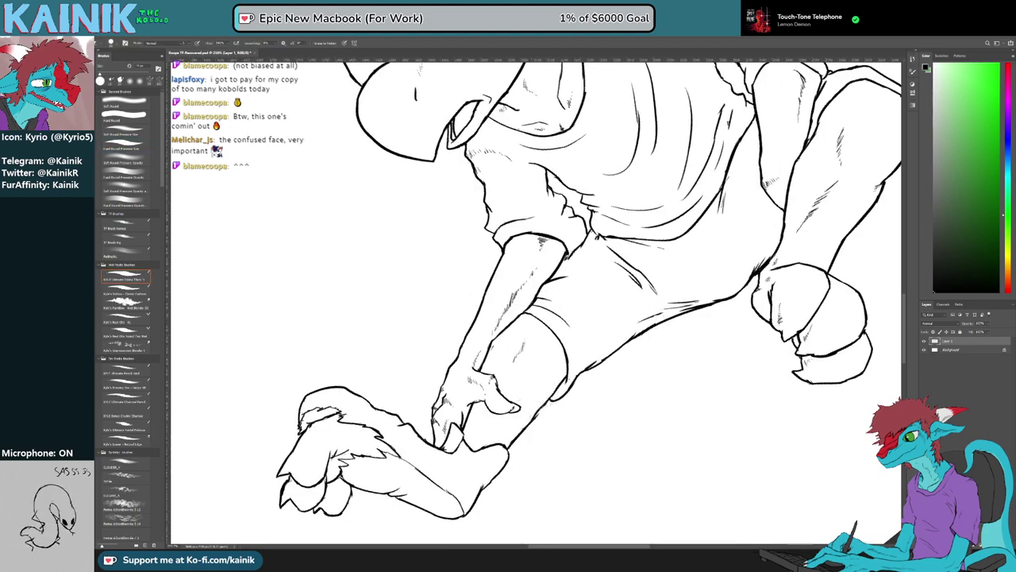
{"action": "key", "text": "e"}
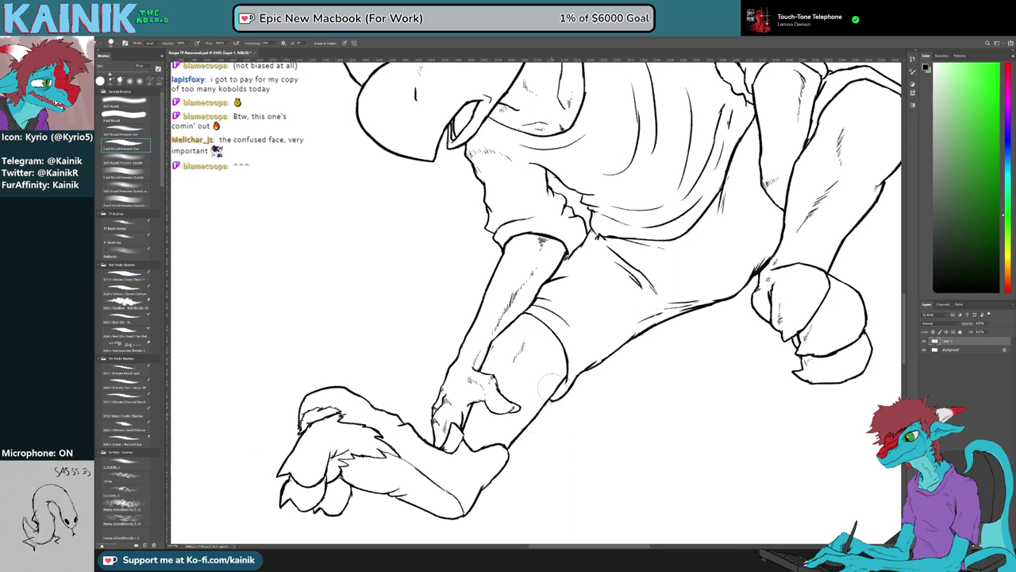
{"action": "key", "text": "b"}
Add short shading hatches to the extended leg beneath the resting hand and beside its thumb
{"action": "key", "text": "r"}
{"action": "left_click_drag", "start_coordinate": [534, 373], "coordinate": [472, 318]}
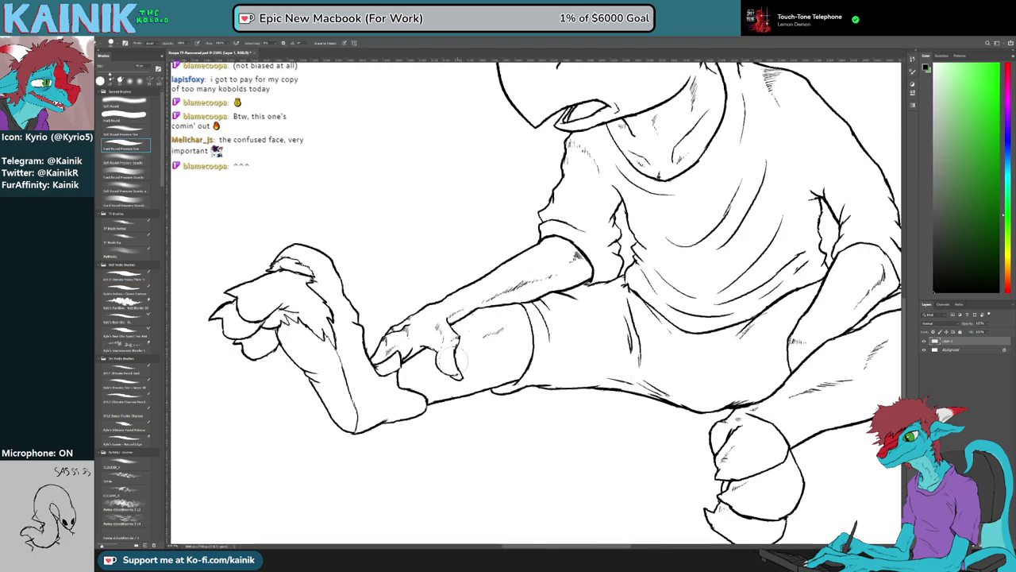
{"action": "key", "text": "b"}
{"action": "left_click_drag", "start_coordinate": [420, 383], "coordinate": [427, 393]}
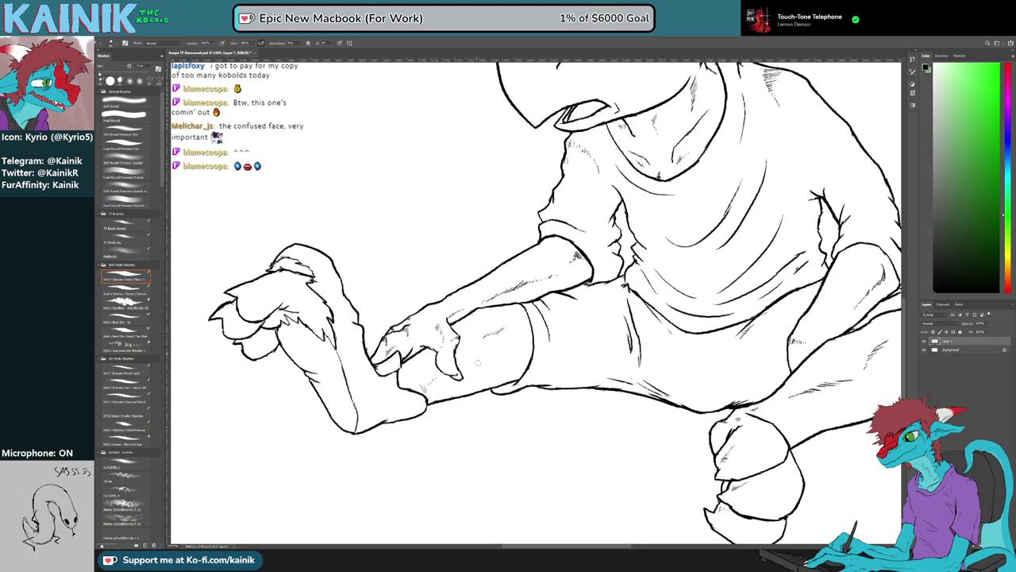
{"action": "mouse_move", "coordinate": [459, 364]}
{"action": "left_mouse_down"}
{"action": "mouse_move", "coordinate": [467, 354]}
{"action": "mouse_move", "coordinate": [493, 383]}
{"action": "left_mouse_up"}
{"action": "key", "text": "e"}
{"action": "key", "text": "b"}
{"action": "key", "text": "r"}
{"action": "key", "text": "b"}
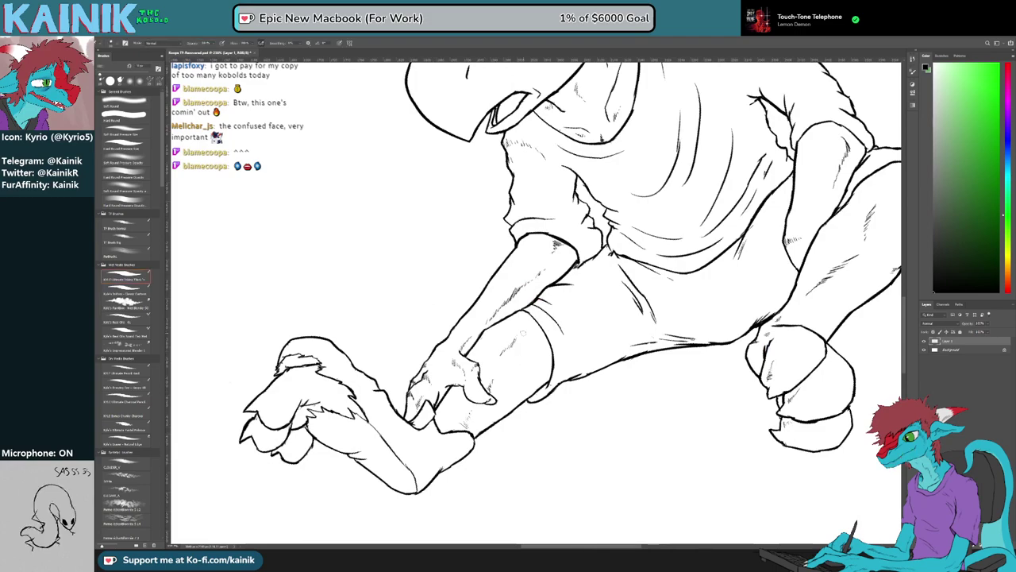
Simplify the sleeve folds just above the outstretched arm's elbow with eraser and brush touches
{"action": "key", "text": "r"}
{"action": "left_click_drag", "start_coordinate": [521, 264], "coordinate": [545, 263]}
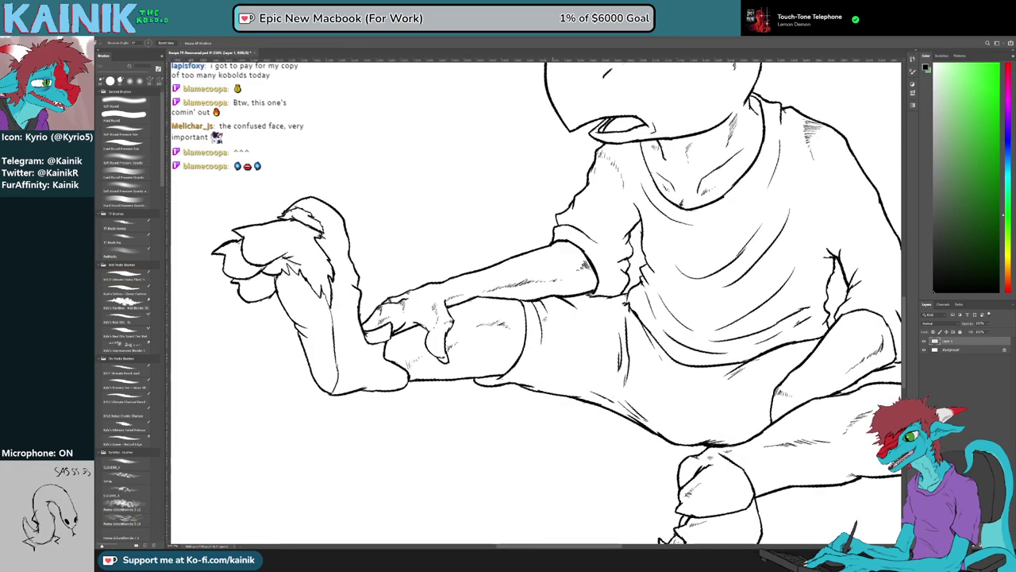
{"action": "key", "text": "space"}
{"action": "left_click_drag", "start_coordinate": [597, 322], "coordinate": [599, 360]}
{"action": "key", "text": "r"}
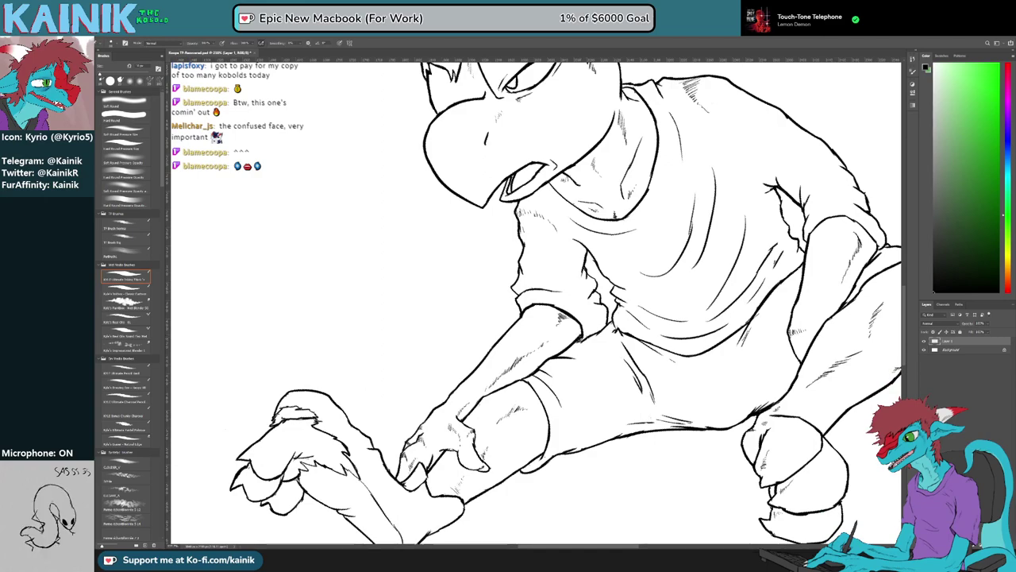
{"action": "key", "text": "r"}
{"action": "left_click_drag", "start_coordinate": [602, 335], "coordinate": [595, 359]}
{"action": "key", "text": "space"}
{"action": "key", "text": "r"}
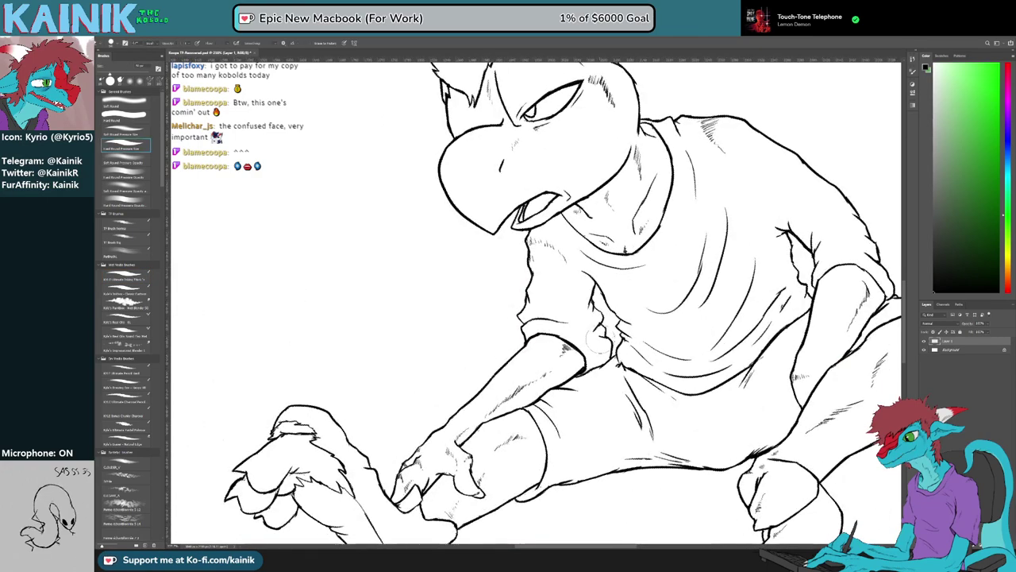
{"action": "key", "text": "b"}
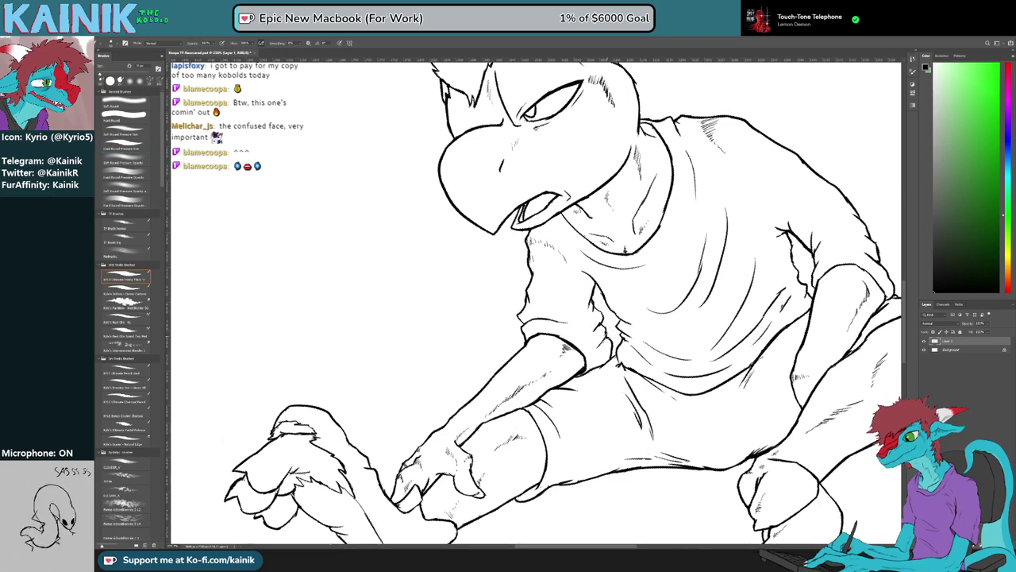
Add a small patch of hatching to the sleeve of the outstretched arm
{"action": "key", "text": "r"}
{"action": "left_click_drag", "start_coordinate": [609, 334], "coordinate": [628, 366]}
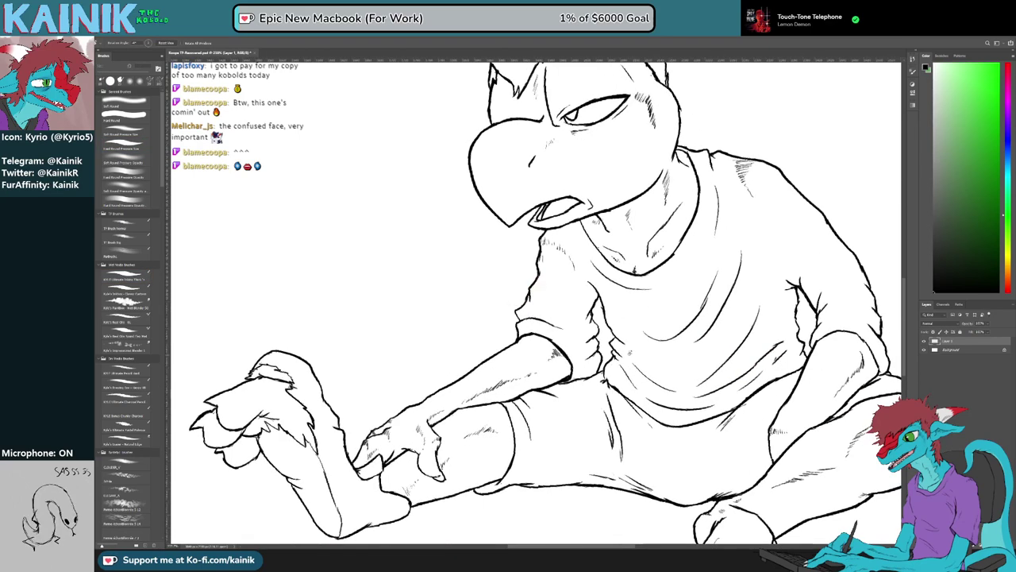
{"action": "left_click_drag", "start_coordinate": [572, 255], "coordinate": [521, 355]}
{"action": "left_click_drag", "start_coordinate": [604, 262], "coordinate": [615, 313]}
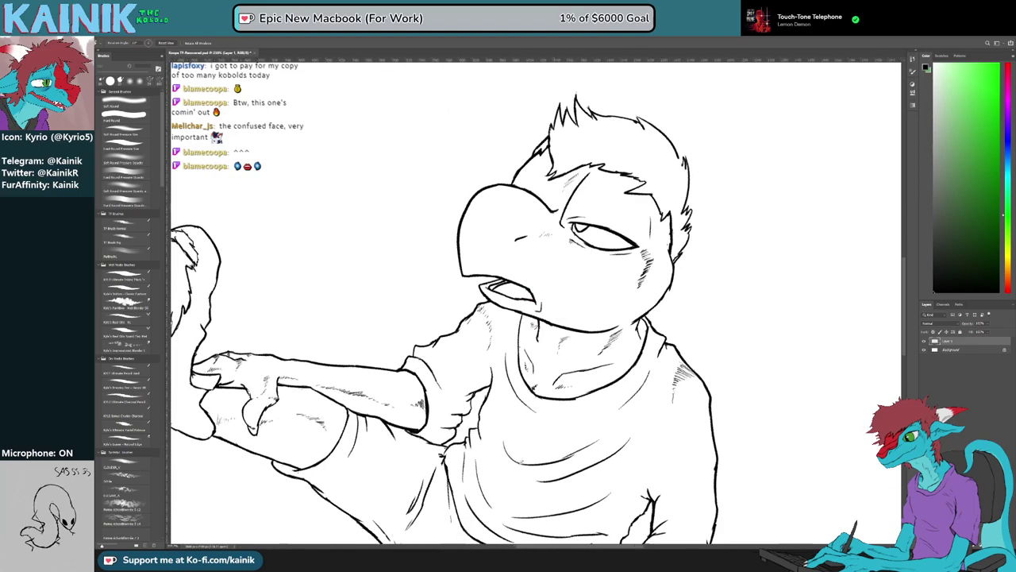
{"action": "key", "text": "b"}
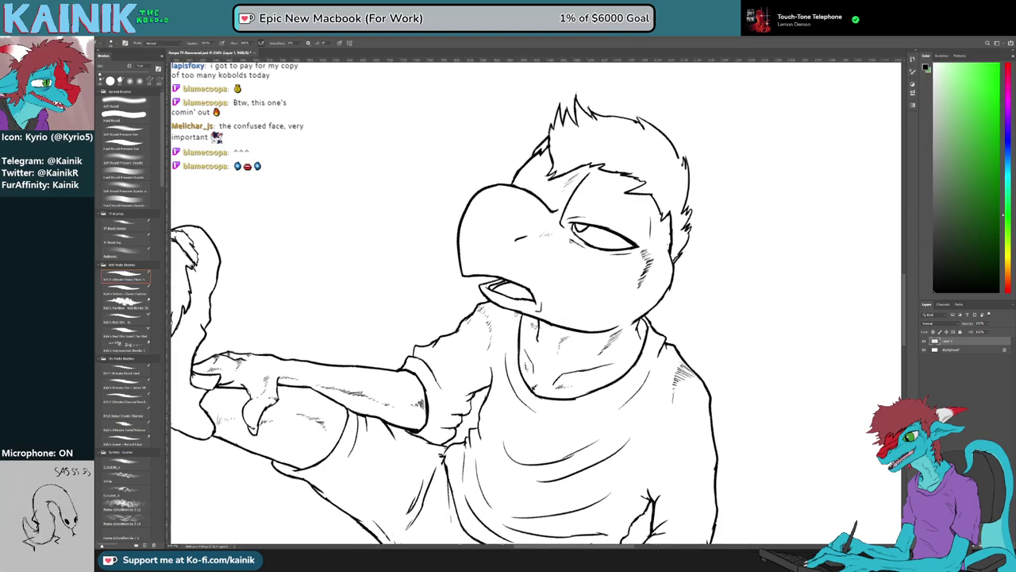
{"action": "left_click_drag", "start_coordinate": [536, 270], "coordinate": [539, 336]}
{"action": "key", "text": "r"}
{"action": "left_click_drag", "start_coordinate": [674, 334], "coordinate": [676, 279]}
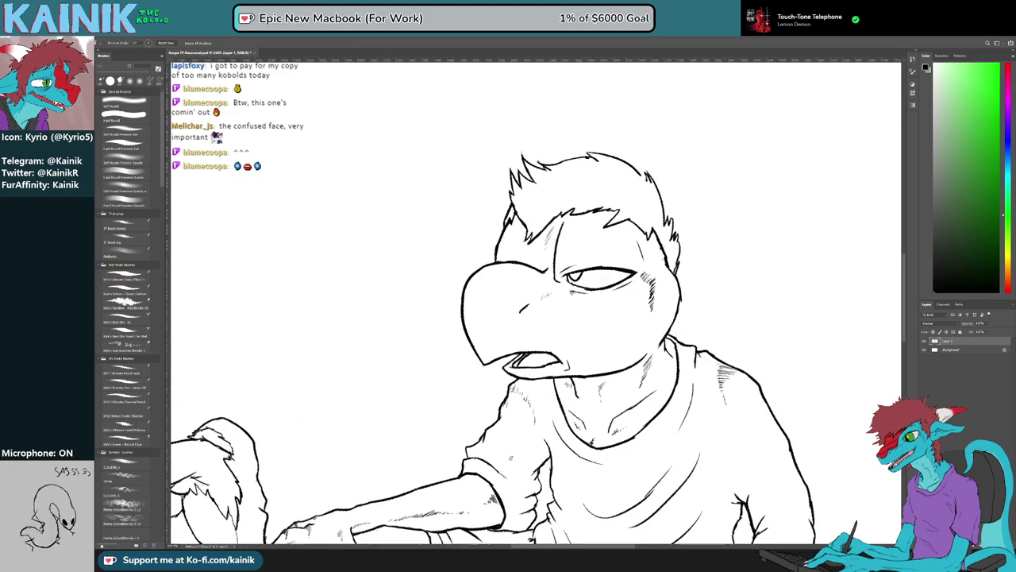
Retouch the outline of the smallest toe on the raised foot
{"action": "left_click_drag", "start_coordinate": [261, 443], "coordinate": [585, 307]}
{"action": "left_click_drag", "start_coordinate": [488, 426], "coordinate": [290, 450]}
{"action": "scroll", "coordinate": [497, 441], "scroll_direction": "up", "scroll_amount": 4}
{"action": "left_click_drag", "start_coordinate": [534, 413], "coordinate": [436, 346]}
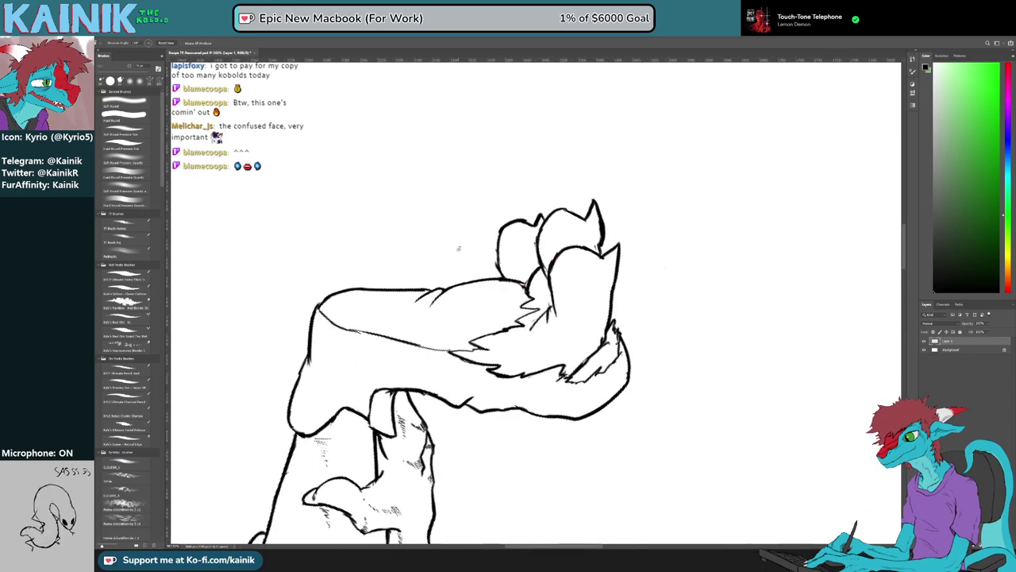
{"action": "key", "text": "e"}
{"action": "key", "text": "b"}
{"action": "left_click_drag", "start_coordinate": [497, 231], "coordinate": [507, 279]}
Clean up the lines between the claws of the large and middle toes on the raised foot
{"action": "key", "text": "r"}
{"action": "mouse_move", "coordinate": [320, 486]}
{"action": "left_mouse_down"}
{"action": "mouse_move", "coordinate": [746, 470]}
{"action": "mouse_move", "coordinate": [755, 457]}
{"action": "left_mouse_up"}
{"action": "key", "text": "e"}
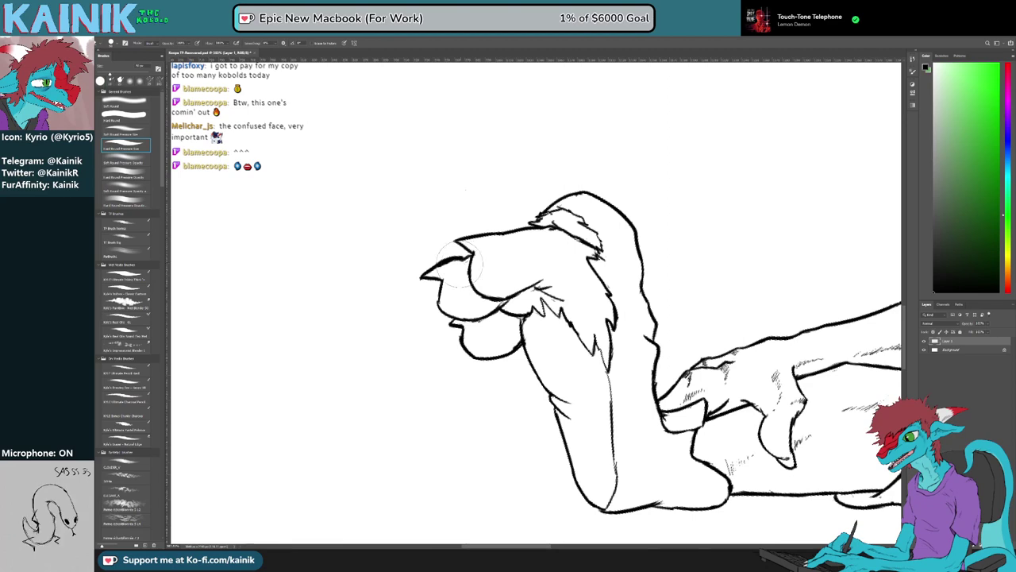
{"action": "left_click_drag", "start_coordinate": [446, 262], "coordinate": [429, 308]}
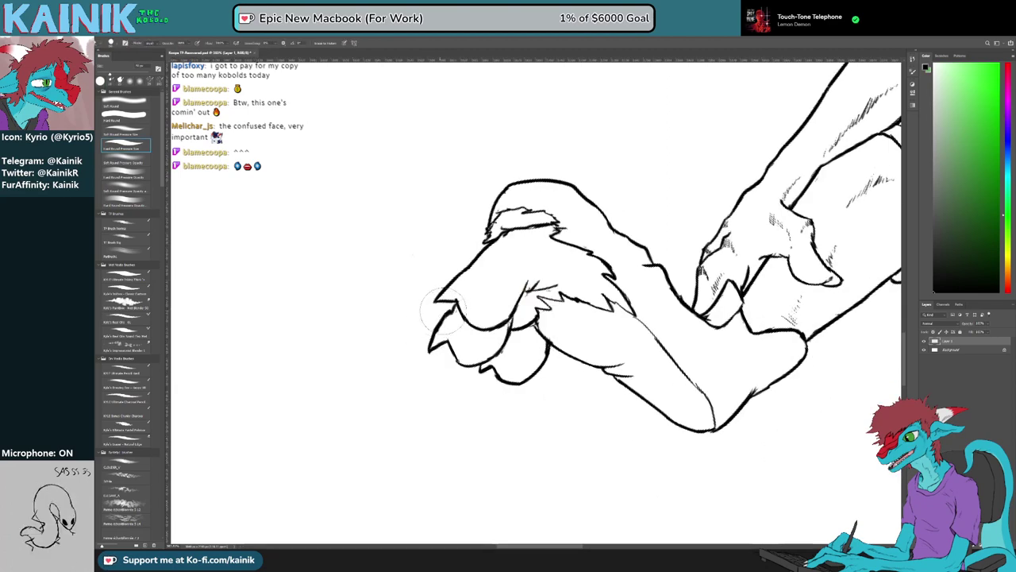
{"action": "key", "text": "b"}
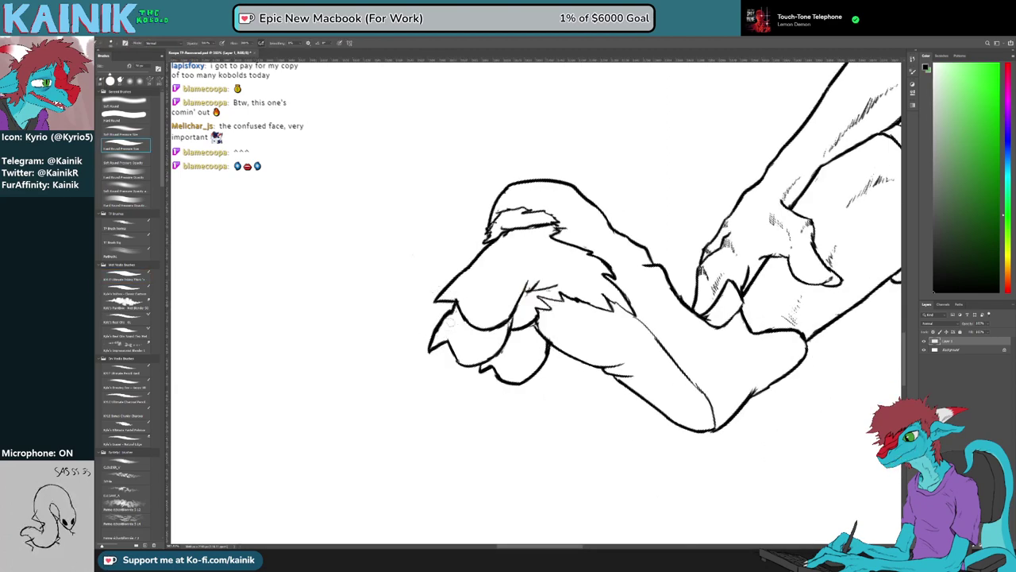
{"action": "key", "text": "e"}
{"action": "key", "text": "r"}
{"action": "mouse_move", "coordinate": [446, 406]}
{"action": "left_mouse_down"}
{"action": "mouse_move", "coordinate": [409, 357]}
{"action": "mouse_move", "coordinate": [468, 313]}
{"action": "left_mouse_up"}
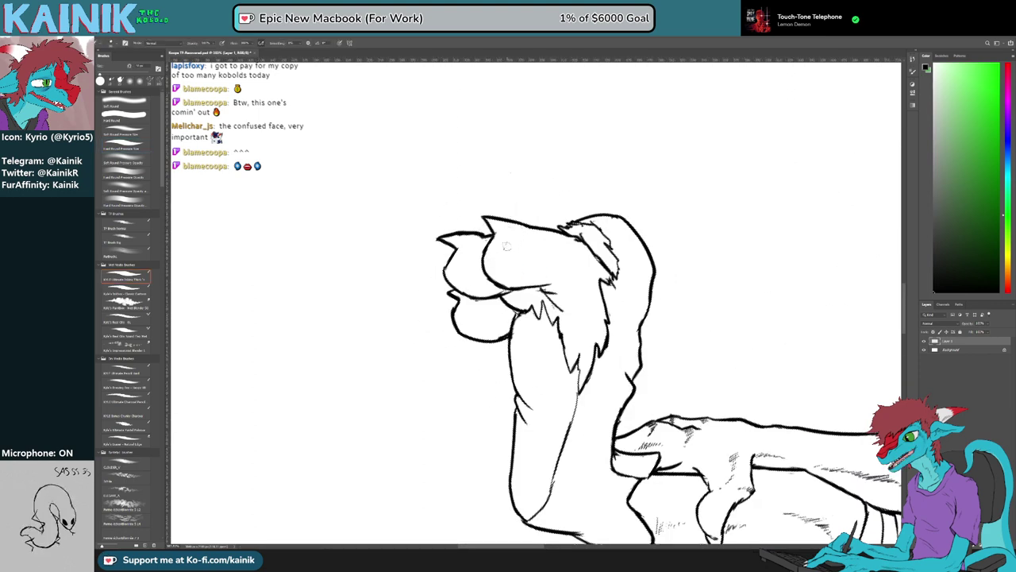
{"action": "left_click_drag", "start_coordinate": [506, 243], "coordinate": [520, 253]}
{"action": "key", "text": "r"}
{"action": "left_click_drag", "start_coordinate": [493, 305], "coordinate": [506, 329]}
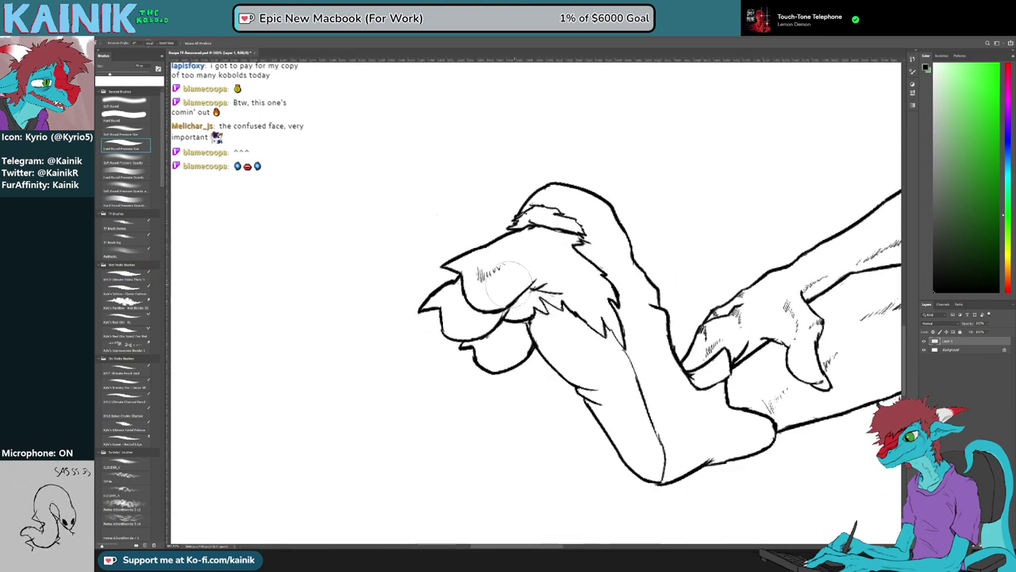
{"action": "key", "text": "e"}
{"action": "left_click_drag", "start_coordinate": [500, 267], "coordinate": [484, 274]}
Add short shading hatches to the raised foot, behind the large toe and along the fur edge
{"action": "key", "text": "b"}
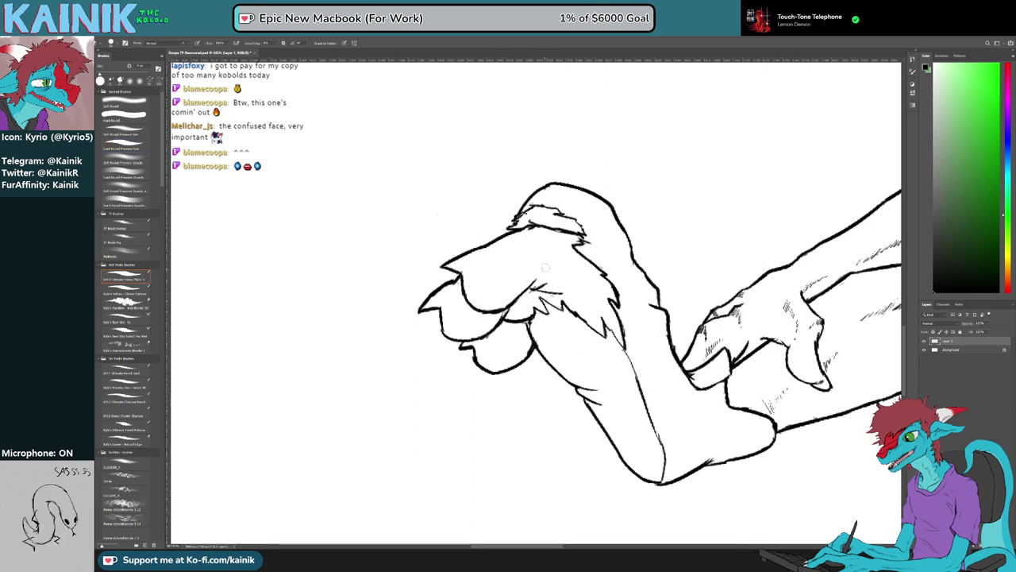
{"action": "mouse_move", "coordinate": [525, 274]}
{"action": "left_mouse_down"}
{"action": "mouse_move", "coordinate": [537, 263]}
{"action": "mouse_move", "coordinate": [554, 281]}
{"action": "left_mouse_up"}
{"action": "key", "text": "e"}
{"action": "key", "text": "b"}
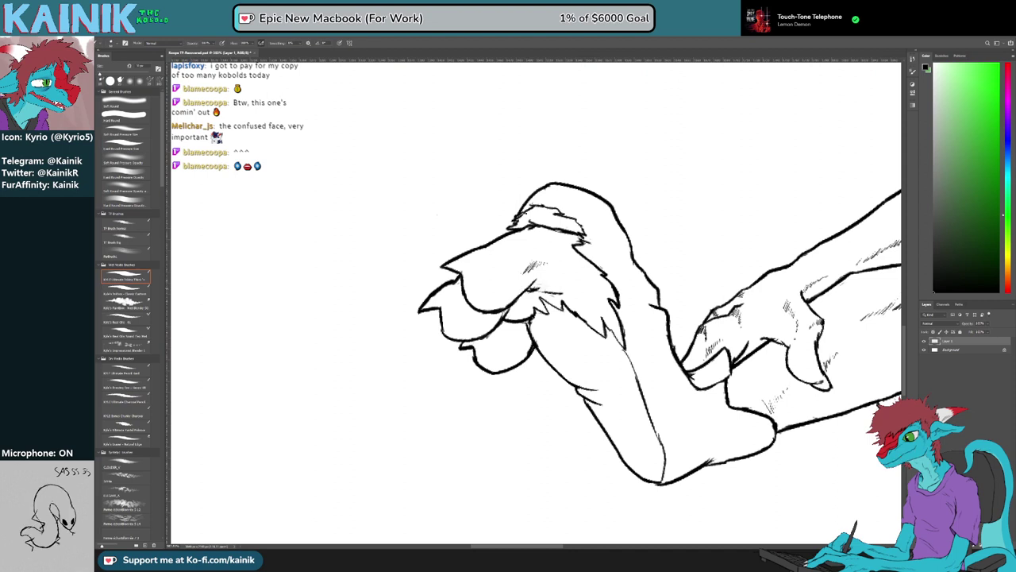
{"action": "left_click_drag", "start_coordinate": [559, 267], "coordinate": [593, 291]}
{"action": "mouse_move", "coordinate": [487, 259]}
{"action": "left_mouse_down"}
{"action": "mouse_move", "coordinate": [490, 266]}
{"action": "mouse_move", "coordinate": [509, 212]}
{"action": "left_mouse_up"}
{"action": "key", "text": "r"}
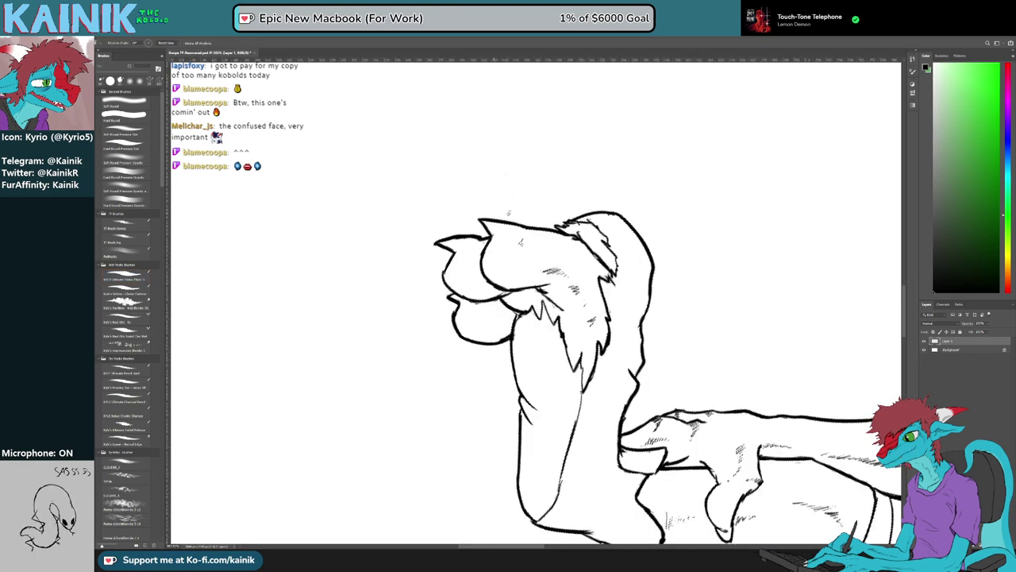
{"action": "key", "text": "b"}
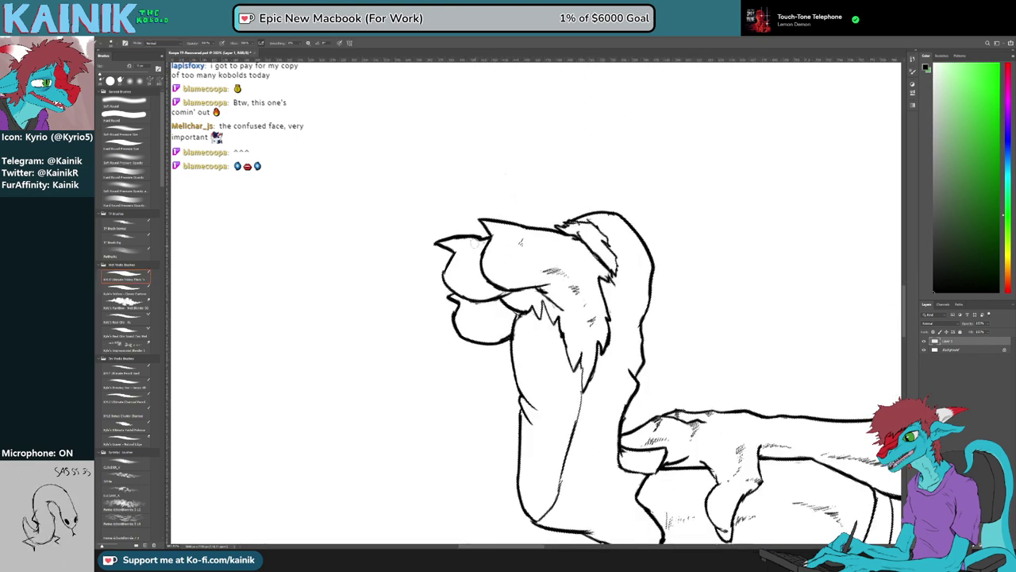
Touch up the middle toe's outline on the raised foot and add a few short hatches near its claw
{"action": "key", "text": "e"}
{"action": "key", "text": "b"}
{"action": "left_click_drag", "start_coordinate": [453, 247], "coordinate": [443, 283]}
{"action": "key", "text": "e"}
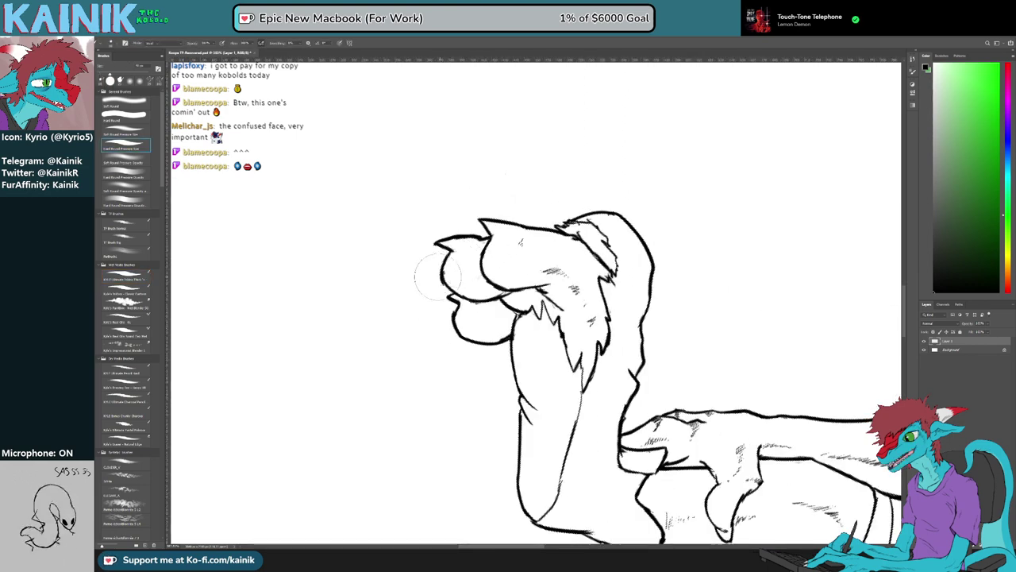
{"action": "key", "text": "b"}
{"action": "left_click_drag", "start_coordinate": [468, 251], "coordinate": [466, 255]}
{"action": "left_click_drag", "start_coordinate": [472, 251], "coordinate": [469, 255]}
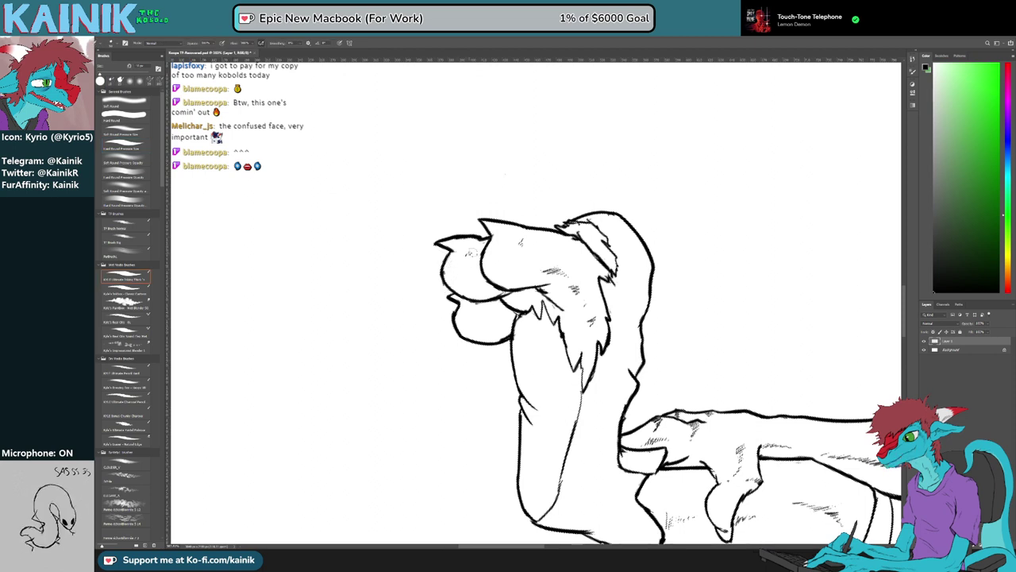
Add a few short shading hatches to the smallest toe on the raised foot
{"action": "key", "text": "r"}
{"action": "left_click_drag", "start_coordinate": [479, 416], "coordinate": [417, 342]}
{"action": "key", "text": "e"}
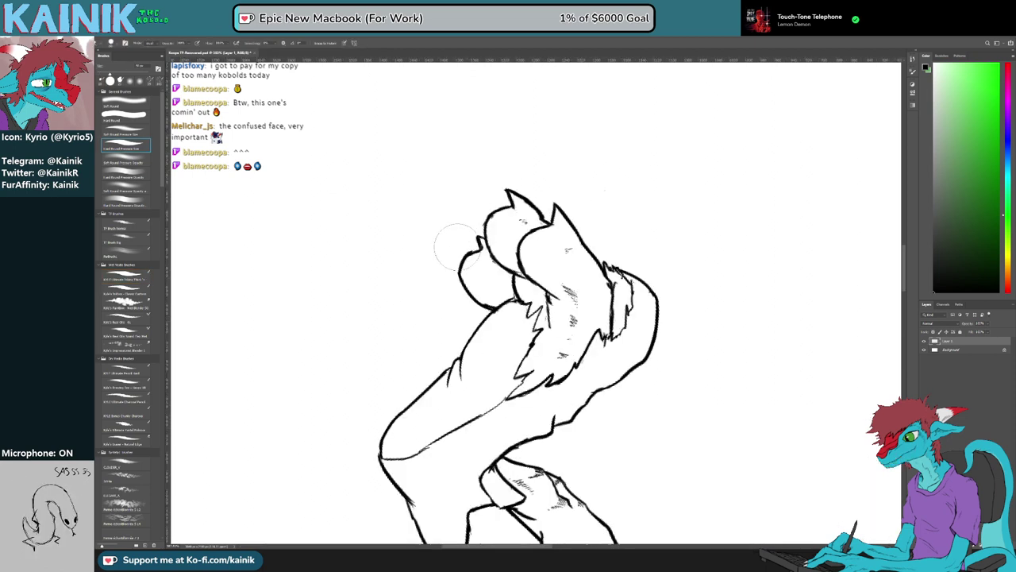
{"action": "key", "text": "b"}
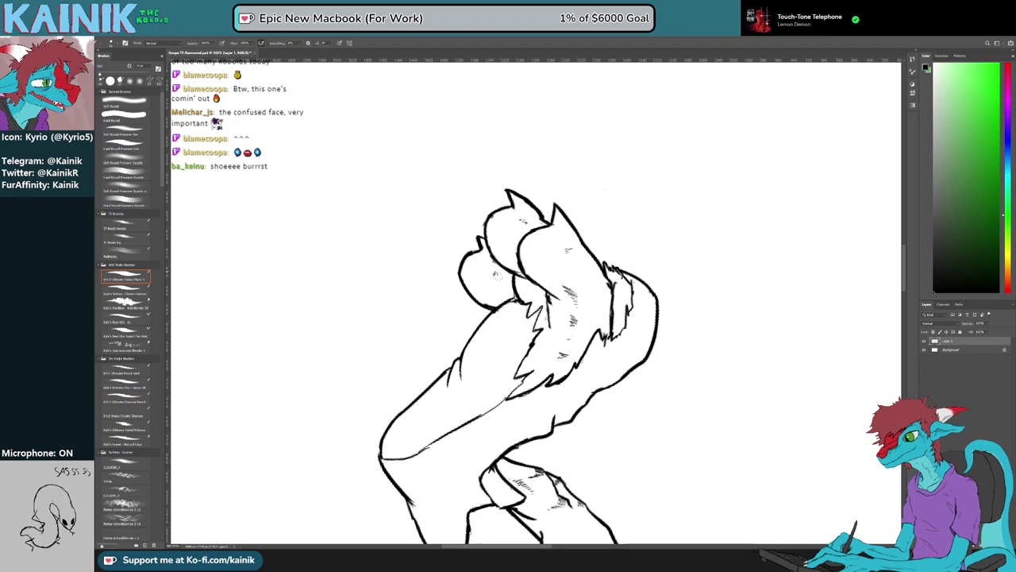
{"action": "key", "text": "r"}
{"action": "left_click_drag", "start_coordinate": [493, 378], "coordinate": [523, 388]}
{"action": "key", "text": "b"}
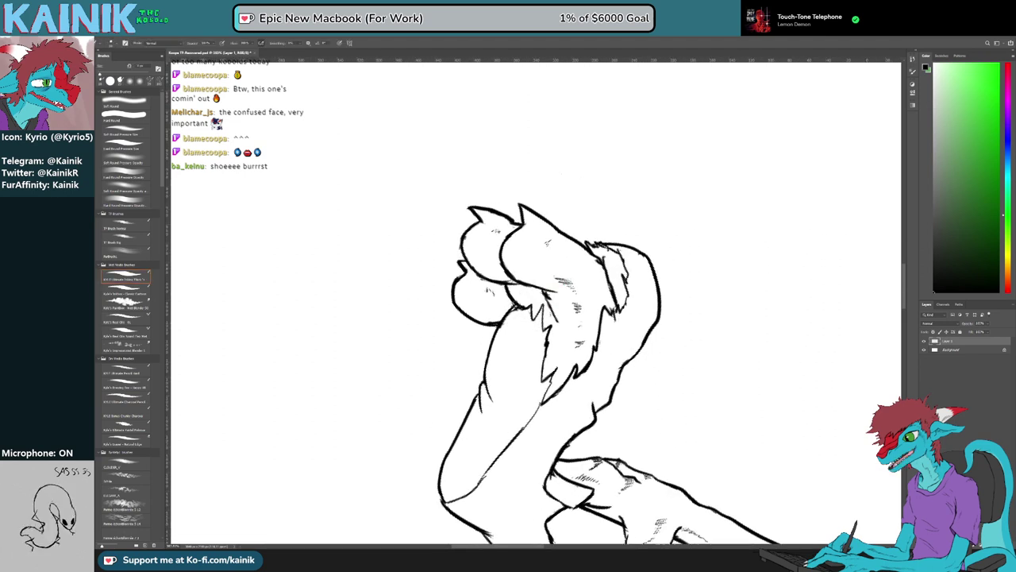
Refine the small hatch marks on the smallest toe of the raised foot, next to the fur
{"action": "key", "text": "b"}
{"action": "key", "text": "e"}
{"action": "key", "text": "b"}
{"action": "mouse_move", "coordinate": [519, 308]}
{"action": "left_mouse_down"}
{"action": "mouse_move", "coordinate": [512, 314]}
{"action": "mouse_move", "coordinate": [523, 302]}
{"action": "left_mouse_up"}
{"action": "key", "text": "r"}
{"action": "left_click_drag", "start_coordinate": [454, 325], "coordinate": [499, 385]}
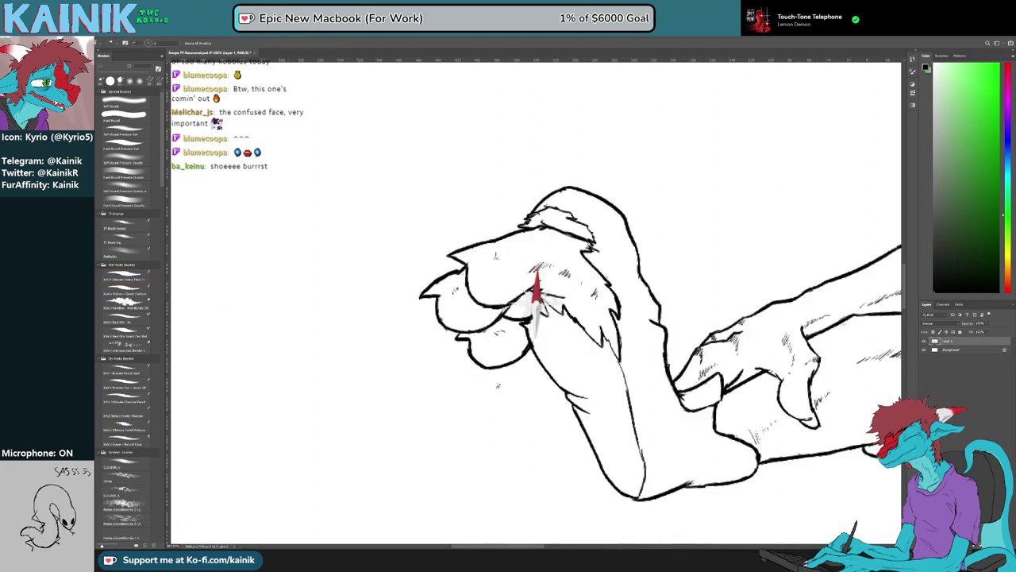
{"action": "key", "text": "e"}
{"action": "key", "text": "b"}
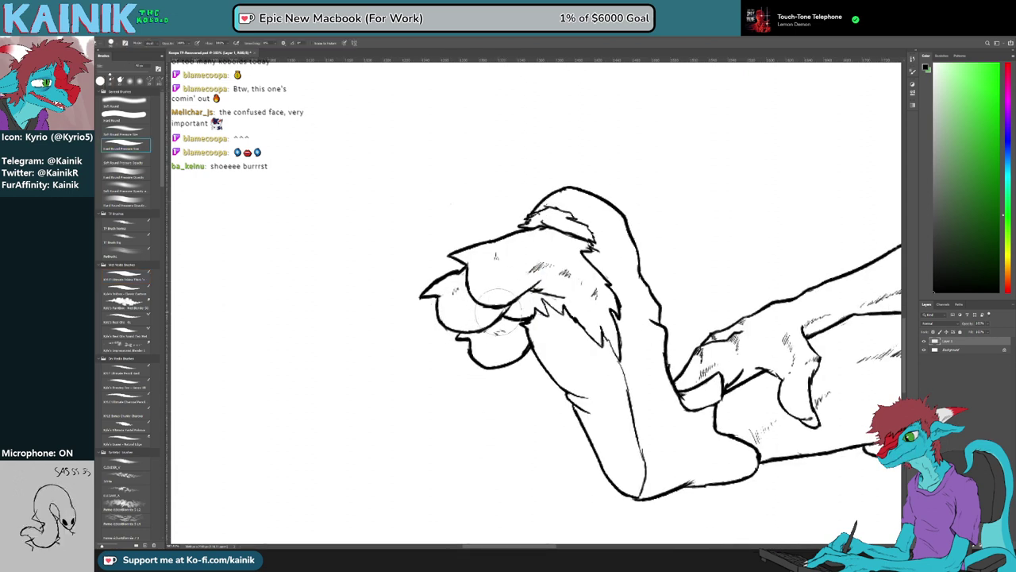
{"action": "key", "text": "b"}
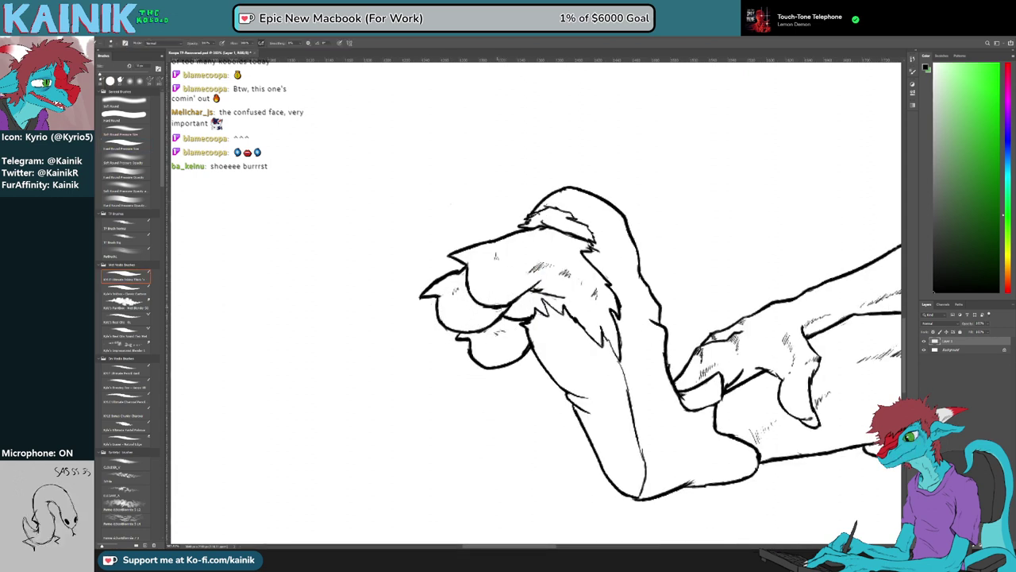
Touch up the fur tufts beneath the toes of the raised foot
{"action": "key", "text": "r"}
{"action": "left_click_drag", "start_coordinate": [603, 214], "coordinate": [646, 291]}
{"action": "key", "text": "e"}
{"action": "key", "text": "b"}
{"action": "left_click_drag", "start_coordinate": [550, 299], "coordinate": [561, 322]}
{"action": "key", "text": "r"}
{"action": "left_click_drag", "start_coordinate": [630, 377], "coordinate": [645, 296]}
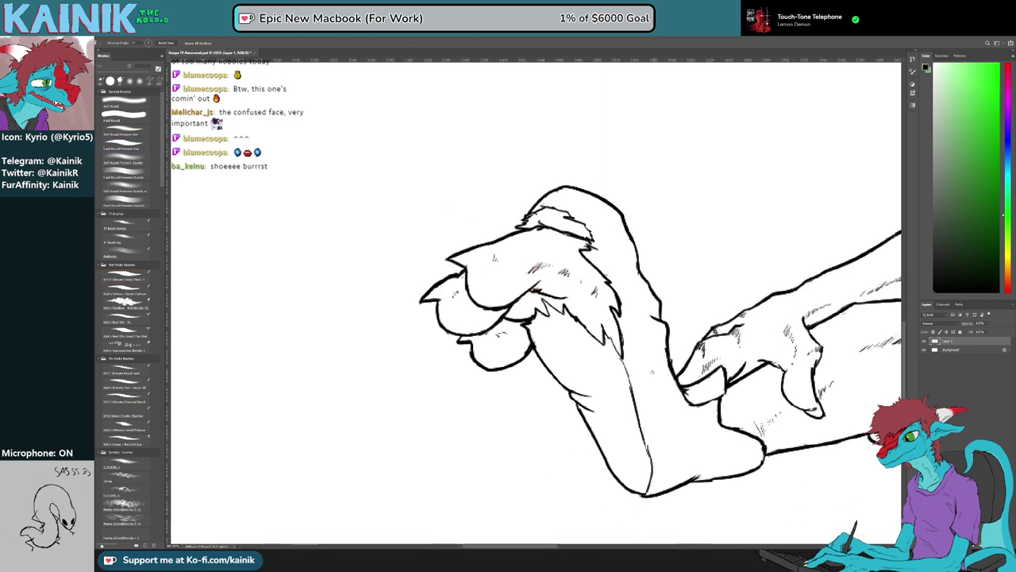
Add diagonal shading hatches to the lower part of the raised leg, below the fur and near the bend
{"action": "mouse_move", "coordinate": [651, 368]}
{"action": "left_mouse_down"}
{"action": "mouse_move", "coordinate": [584, 386]}
{"action": "mouse_move", "coordinate": [565, 380]}
{"action": "left_mouse_up"}
{"action": "key", "text": "b"}
{"action": "left_click_drag", "start_coordinate": [578, 366], "coordinate": [567, 384]}
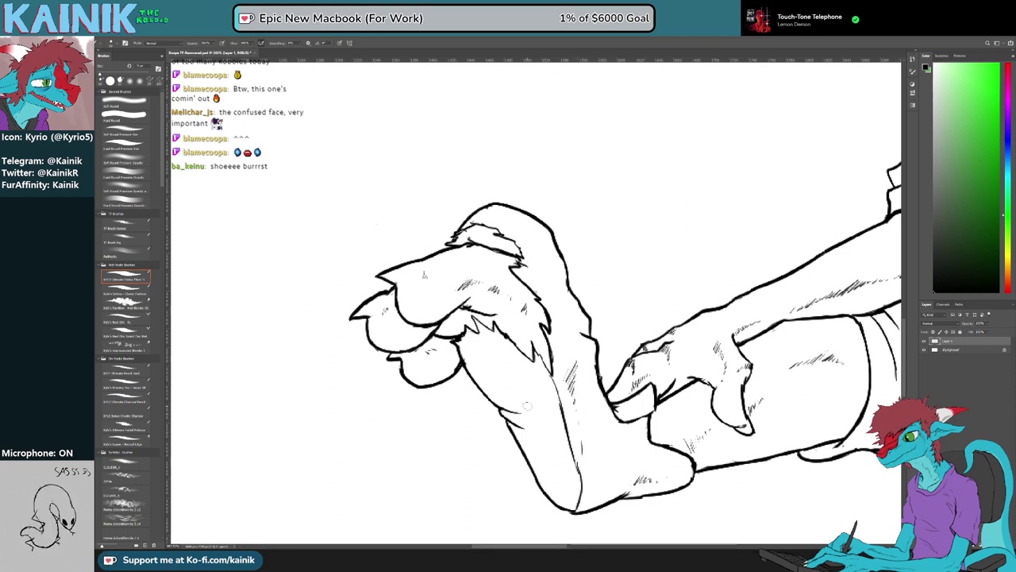
{"action": "left_click_drag", "start_coordinate": [538, 395], "coordinate": [541, 419]}
{"action": "key", "text": "e"}
{"action": "key", "text": "b"}
Retouch the raised foot's back outline and erase the stray line beside the fur band
{"action": "left_click_drag", "start_coordinate": [593, 337], "coordinate": [586, 411]}
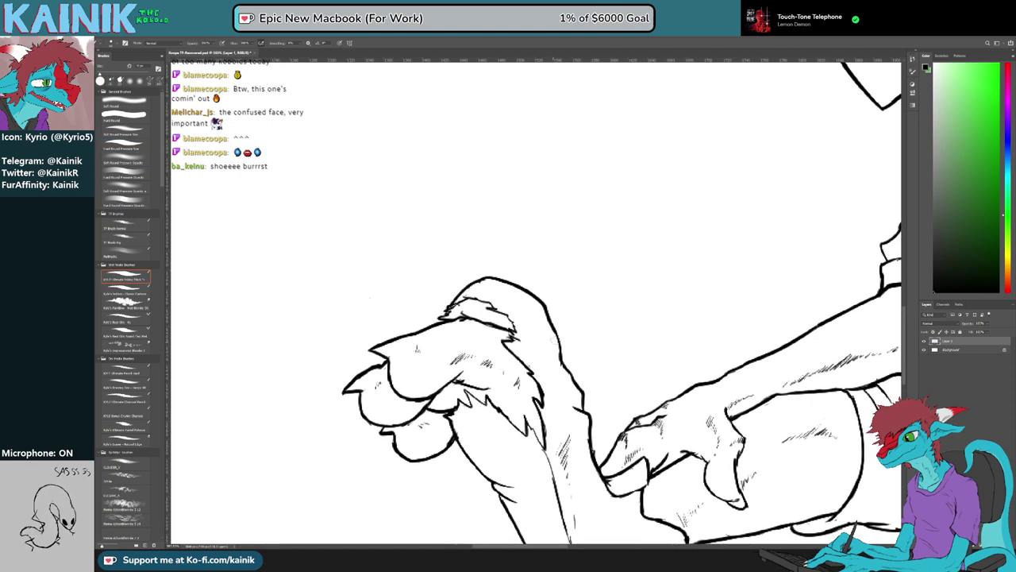
{"action": "left_click_drag", "start_coordinate": [554, 329], "coordinate": [562, 366]}
{"action": "key", "text": "e"}
{"action": "left_click_drag", "start_coordinate": [510, 335], "coordinate": [519, 341]}
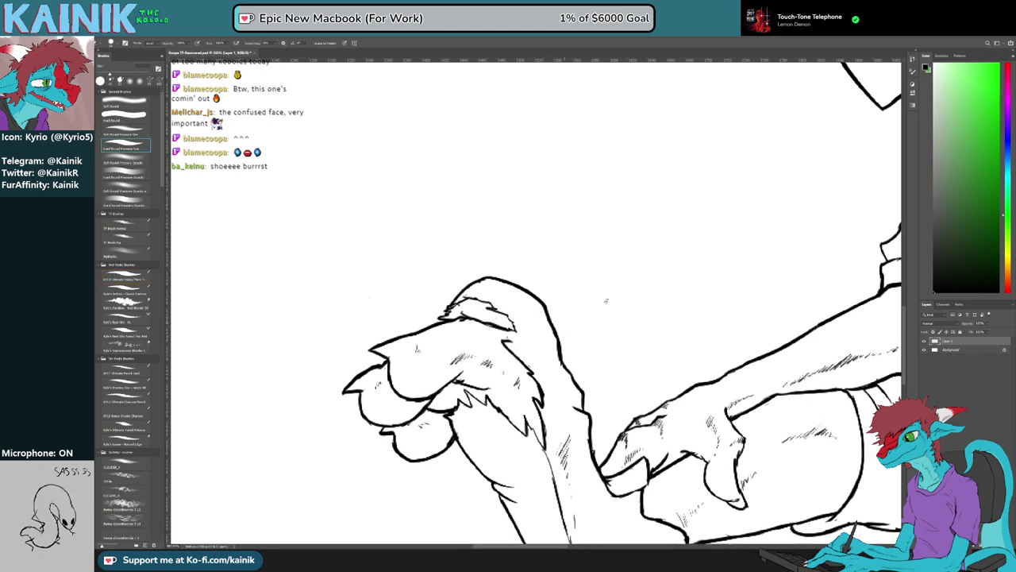
Redraw the line joining the fur band to the fur edge and add small hatches behind the band
{"action": "key", "text": "r"}
{"action": "left_click_drag", "start_coordinate": [607, 301], "coordinate": [577, 242]}
{"action": "key", "text": "b"}
{"action": "mouse_move", "coordinate": [544, 339]}
{"action": "left_mouse_down"}
{"action": "mouse_move", "coordinate": [547, 352]}
{"action": "mouse_move", "coordinate": [502, 384]}
{"action": "mouse_move", "coordinate": [457, 275]}
{"action": "left_mouse_up"}
{"action": "key", "text": "e"}
{"action": "key", "text": "b"}
{"action": "key", "text": "r"}
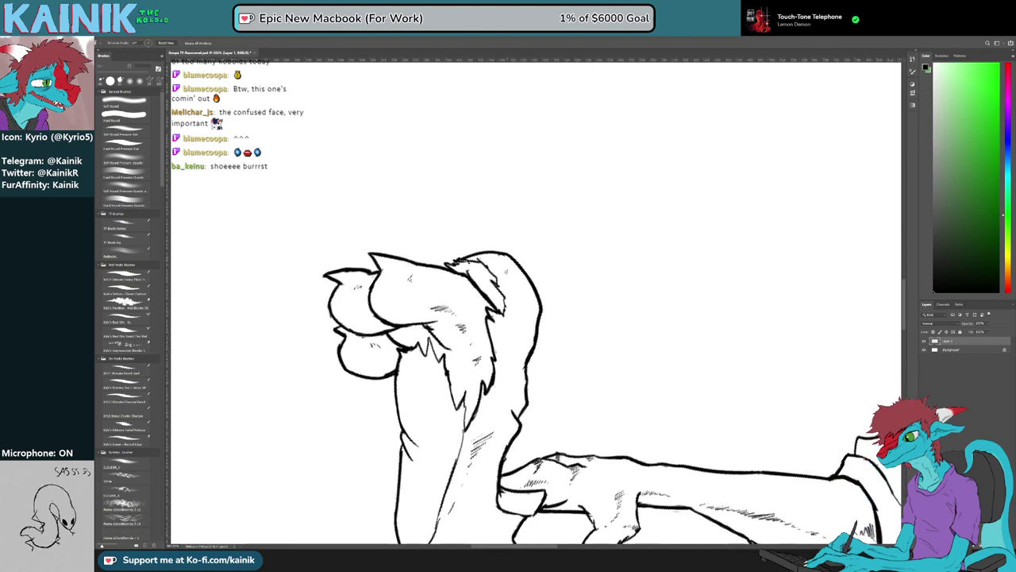
Draw the first straight edge of a box across the sketched ball at the end of the arc
{"action": "key", "text": "e"}
{"action": "scroll", "coordinate": [590, 288], "scroll_direction": "down", "scroll_amount": 5}
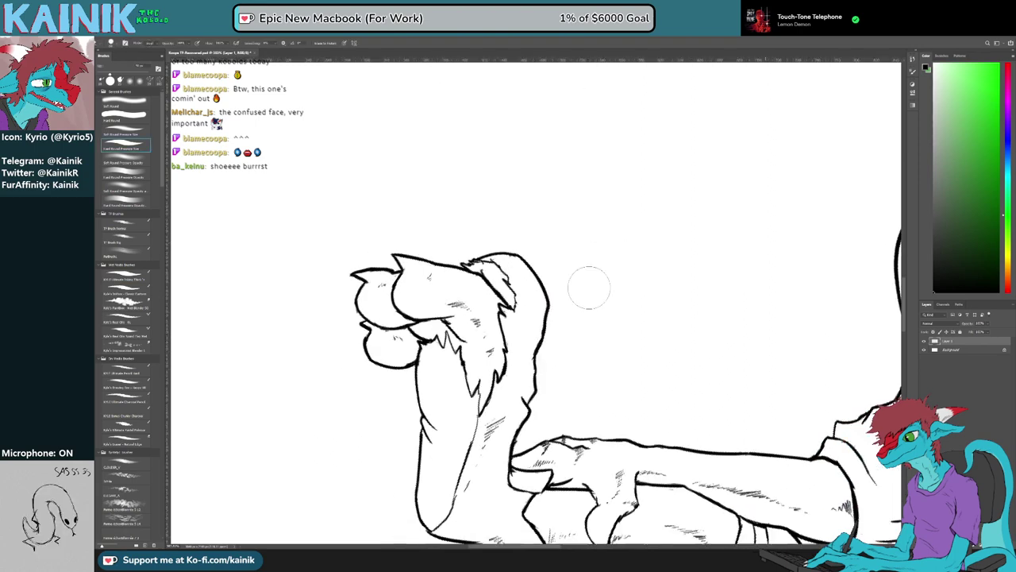
{"action": "scroll", "coordinate": [589, 287], "scroll_direction": "down", "scroll_amount": 3}
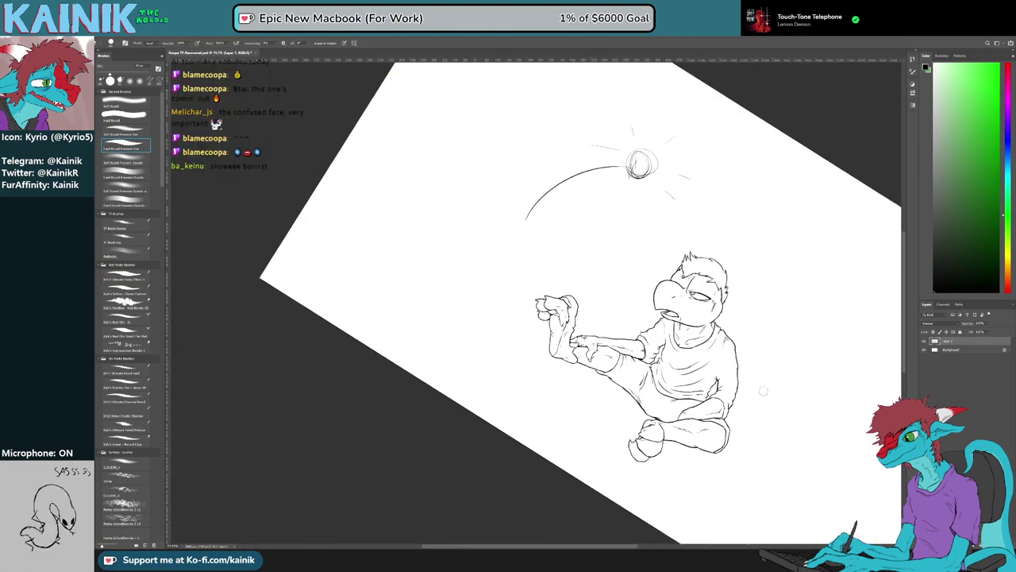
{"action": "mouse_move", "coordinate": [763, 391]}
{"action": "left_mouse_down"}
{"action": "mouse_move", "coordinate": [785, 283]}
{"action": "mouse_move", "coordinate": [775, 243]}
{"action": "left_mouse_up"}
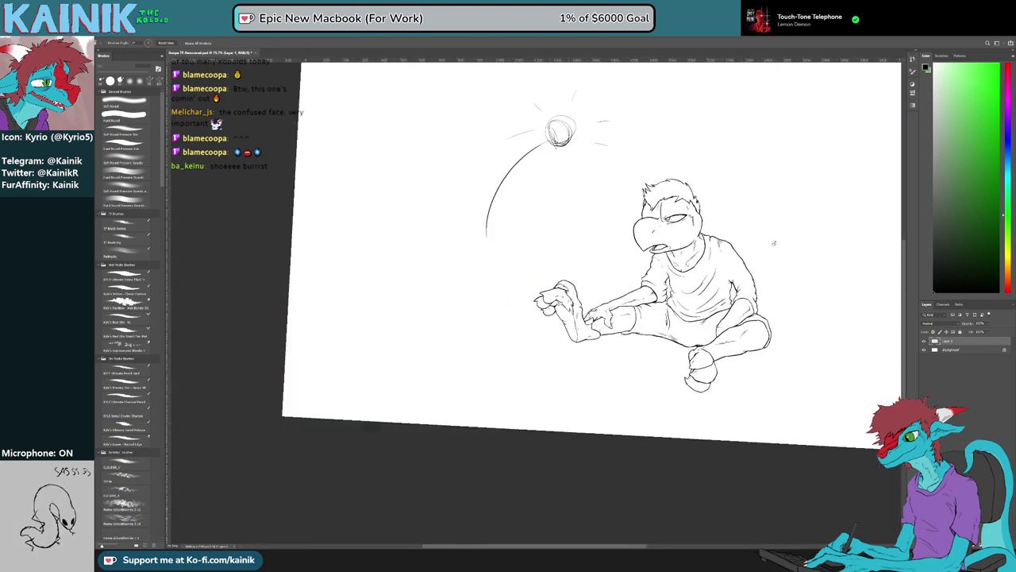
{"action": "left_click_drag", "start_coordinate": [655, 329], "coordinate": [654, 321]}
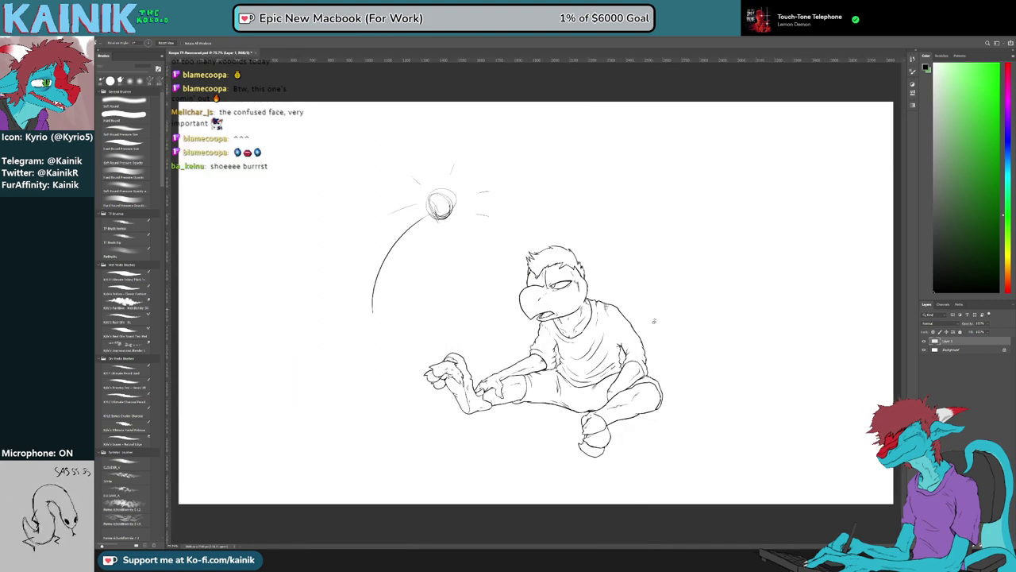
{"action": "scroll", "coordinate": [474, 222], "scroll_direction": "up", "scroll_amount": 1}
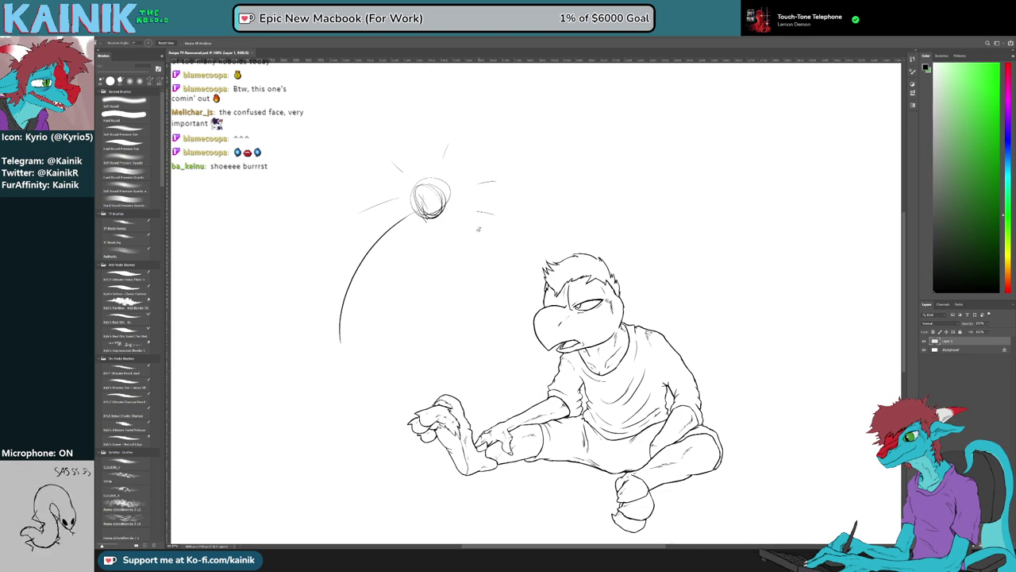
{"action": "scroll", "coordinate": [478, 229], "scroll_direction": "up", "scroll_amount": 2}
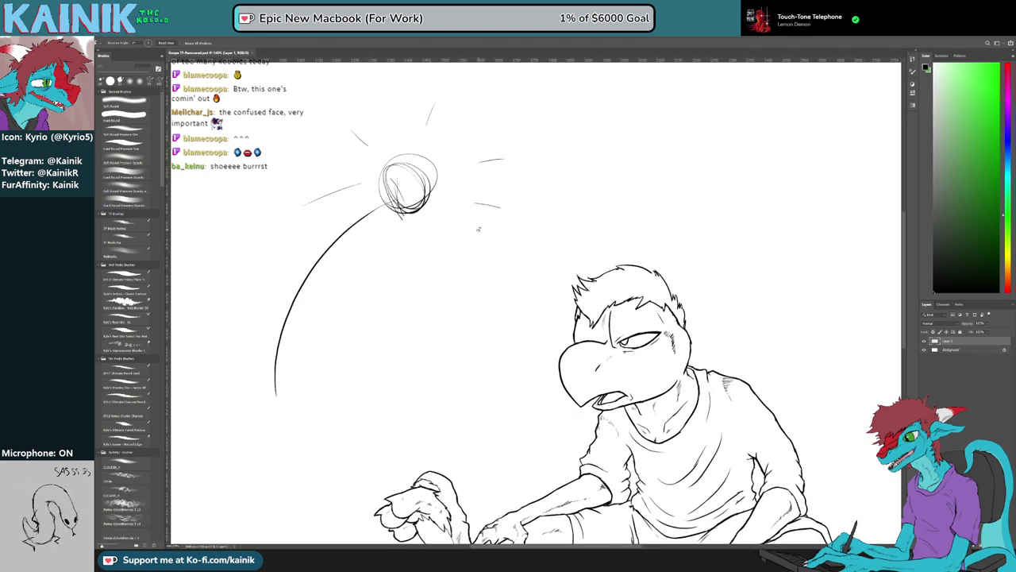
{"action": "scroll", "coordinate": [447, 264], "scroll_direction": "up", "scroll_amount": 2}
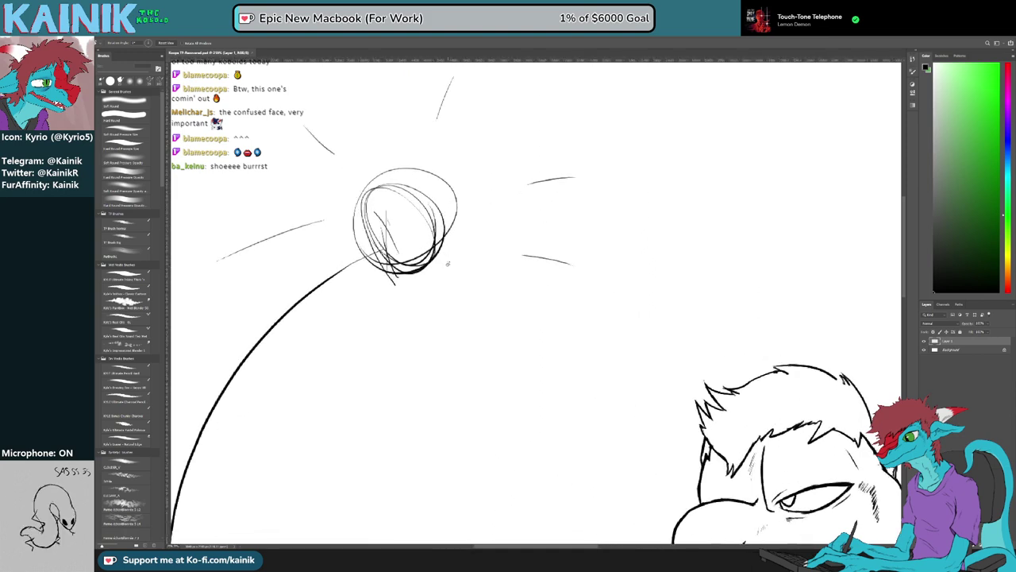
{"action": "left_click_drag", "start_coordinate": [309, 252], "coordinate": [386, 325]}
{"action": "left_click_drag", "start_coordinate": [378, 424], "coordinate": [501, 498]}
{"action": "key", "text": "b"}
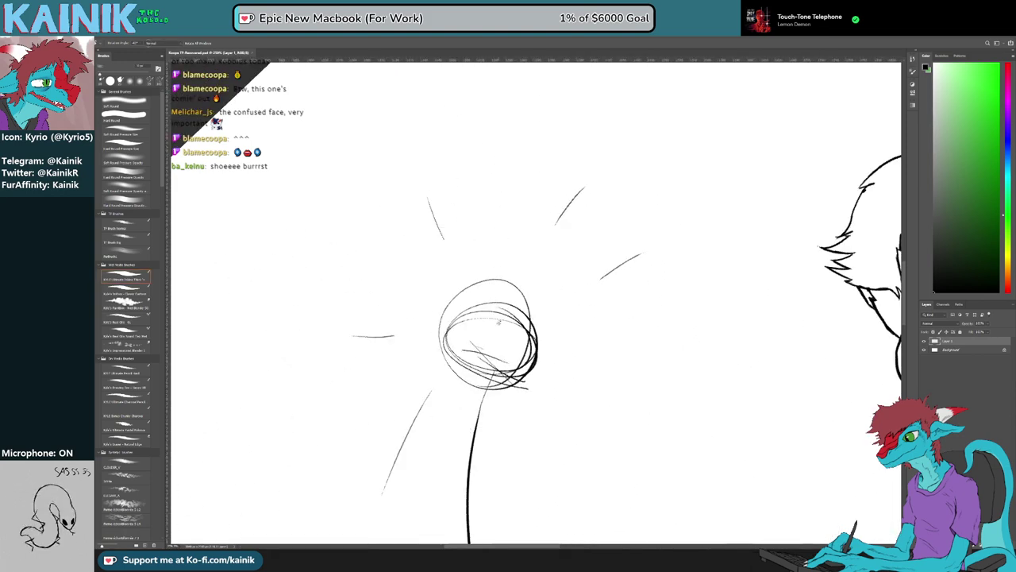
{"action": "left_click_drag", "start_coordinate": [444, 379], "coordinate": [551, 319]}
Erase the lower part of the sketched ball and draw the box's short side edge and upper receding edge
{"action": "key", "text": "r"}
{"action": "left_click_drag", "start_coordinate": [616, 429], "coordinate": [467, 439]}
{"action": "key", "text": "e"}
{"action": "left_click_drag", "start_coordinate": [450, 291], "coordinate": [477, 326]}
{"action": "key", "text": "b"}
{"action": "left_click_drag", "start_coordinate": [424, 264], "coordinate": [425, 304]}
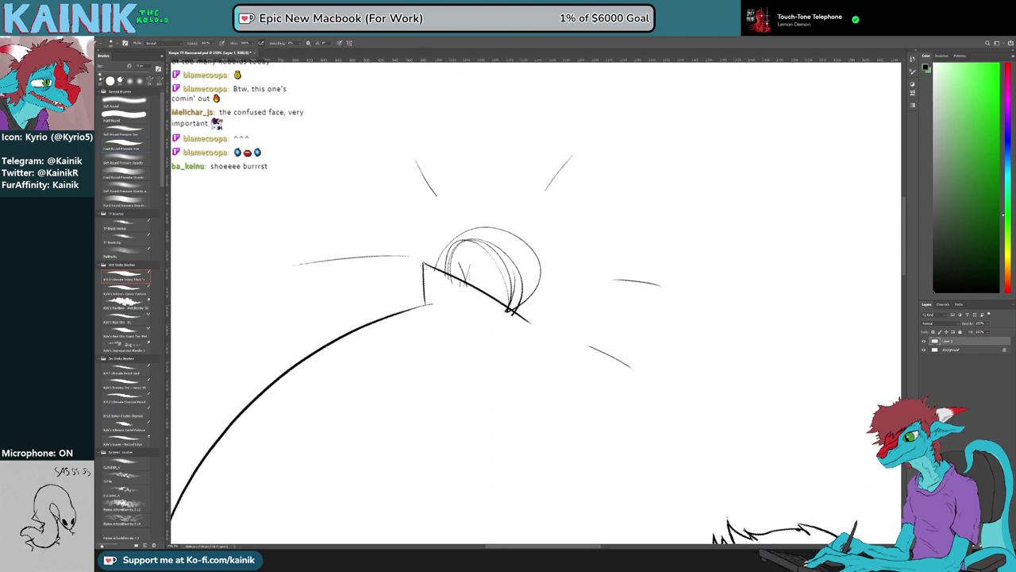
{"action": "left_click_drag", "start_coordinate": [427, 398], "coordinate": [449, 337]}
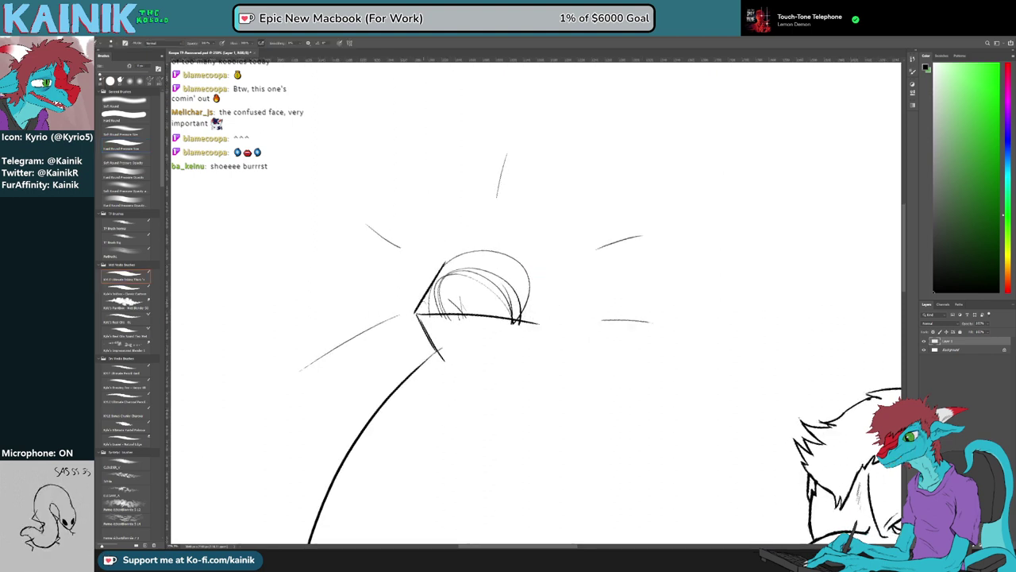
Erase the remaining ball sketch around the new box edges, including the leftover specks
{"action": "key", "text": "e"}
{"action": "mouse_move", "coordinate": [445, 268]}
{"action": "left_mouse_down"}
{"action": "mouse_move", "coordinate": [420, 306]}
{"action": "mouse_move", "coordinate": [449, 281]}
{"action": "mouse_move", "coordinate": [519, 268]}
{"action": "mouse_move", "coordinate": [529, 304]}
{"action": "left_mouse_up"}
{"action": "key", "text": "r"}
{"action": "left_click_drag", "start_coordinate": [610, 329], "coordinate": [548, 380]}
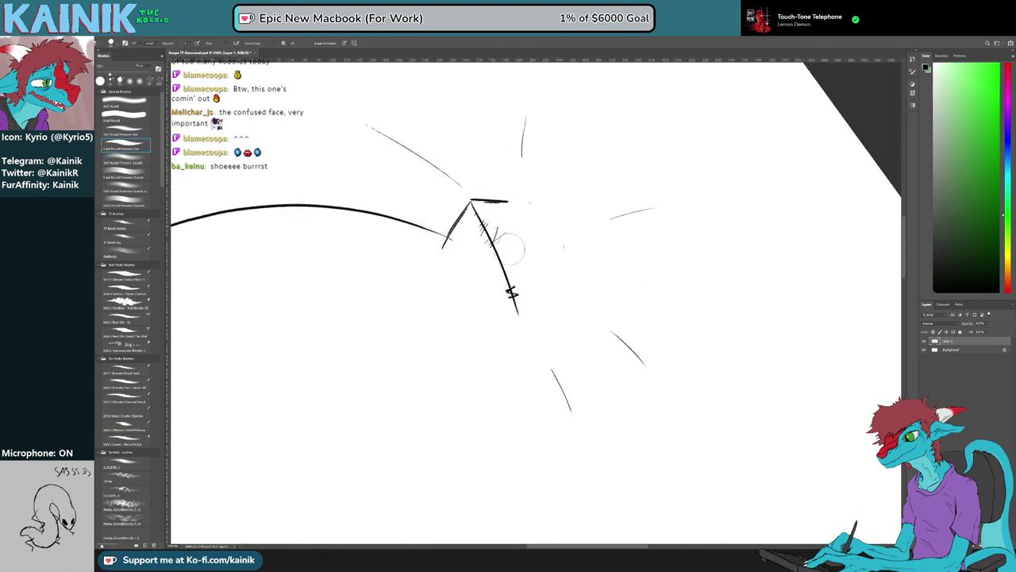
{"action": "left_click_drag", "start_coordinate": [509, 249], "coordinate": [530, 310]}
{"action": "left_click_drag", "start_coordinate": [467, 225], "coordinate": [478, 243]}
{"action": "key", "text": "b"}
{"action": "mouse_move", "coordinate": [489, 372]}
{"action": "left_mouse_down"}
{"action": "mouse_move", "coordinate": [607, 347]}
{"action": "mouse_move", "coordinate": [584, 365]}
{"action": "left_mouse_up"}
{"action": "left_click_drag", "start_coordinate": [478, 343], "coordinate": [574, 331]}
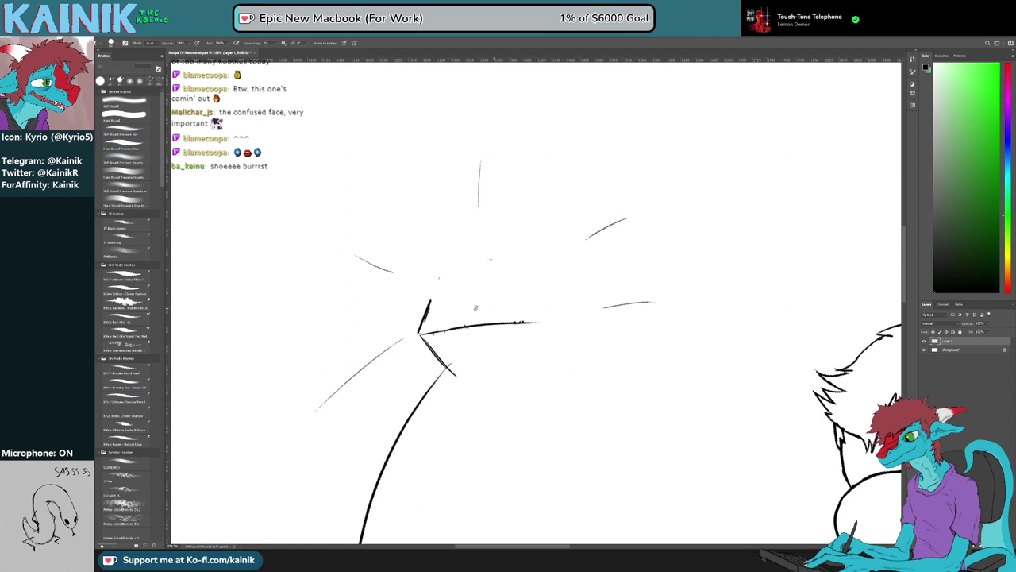
{"action": "left_click_drag", "start_coordinate": [439, 283], "coordinate": [489, 260]}
Redraw the box's upper receding edge as a longer line from the corner
{"action": "key", "text": "r"}
{"action": "left_click_drag", "start_coordinate": [549, 406], "coordinate": [510, 404]}
{"action": "mouse_move", "coordinate": [427, 260]}
{"action": "left_mouse_down"}
{"action": "mouse_move", "coordinate": [429, 281]}
{"action": "mouse_move", "coordinate": [424, 262]}
{"action": "mouse_move", "coordinate": [508, 286]}
{"action": "mouse_move", "coordinate": [408, 336]}
{"action": "left_mouse_up"}
{"action": "key", "text": "r"}
{"action": "left_click_drag", "start_coordinate": [607, 393], "coordinate": [517, 431]}
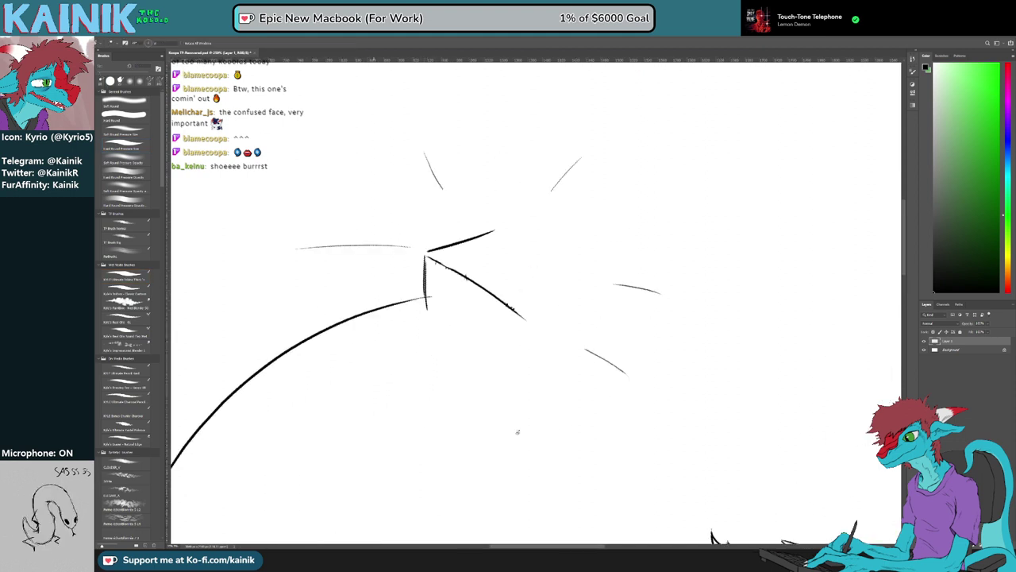
Erase the box's long front edge and replace it with a shorter, steeper diagonal
{"action": "key", "text": "e"}
{"action": "mouse_move", "coordinate": [443, 263]}
{"action": "left_mouse_down"}
{"action": "mouse_move", "coordinate": [478, 299]}
{"action": "mouse_move", "coordinate": [535, 328]}
{"action": "mouse_move", "coordinate": [474, 309]}
{"action": "left_mouse_up"}
{"action": "key", "text": "b"}
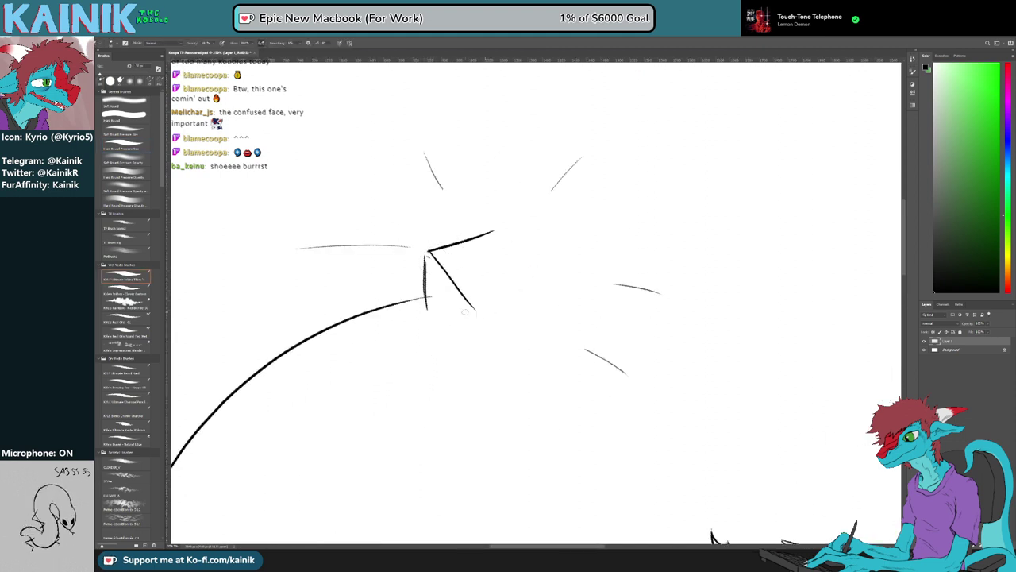
{"action": "key", "text": "ctrl+z"}
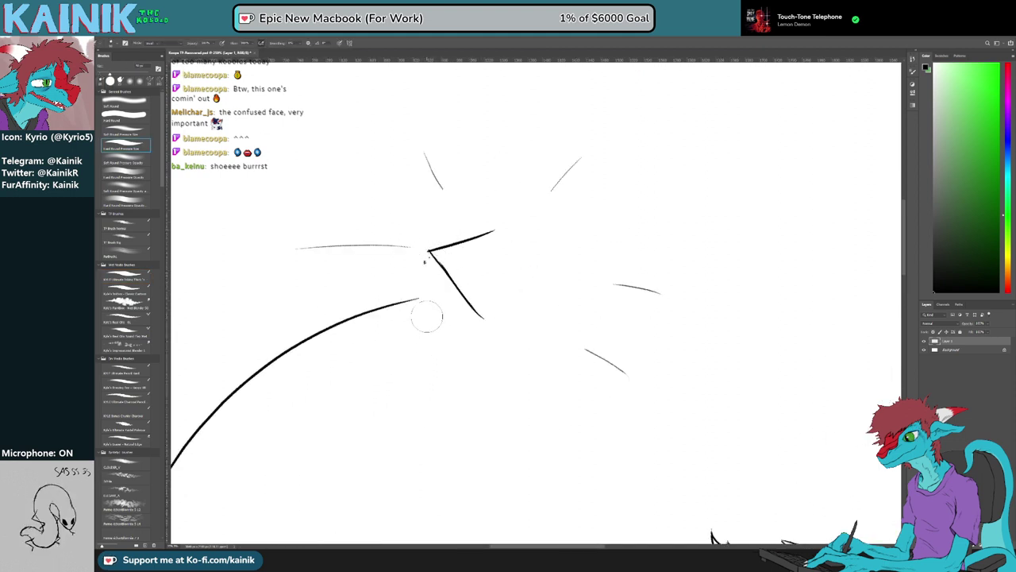
Redraw the box's short side edge down from the corner and clean up the stray marks beside it
{"action": "left_click_drag", "start_coordinate": [426, 253], "coordinate": [428, 306]}
{"action": "key", "text": "e"}
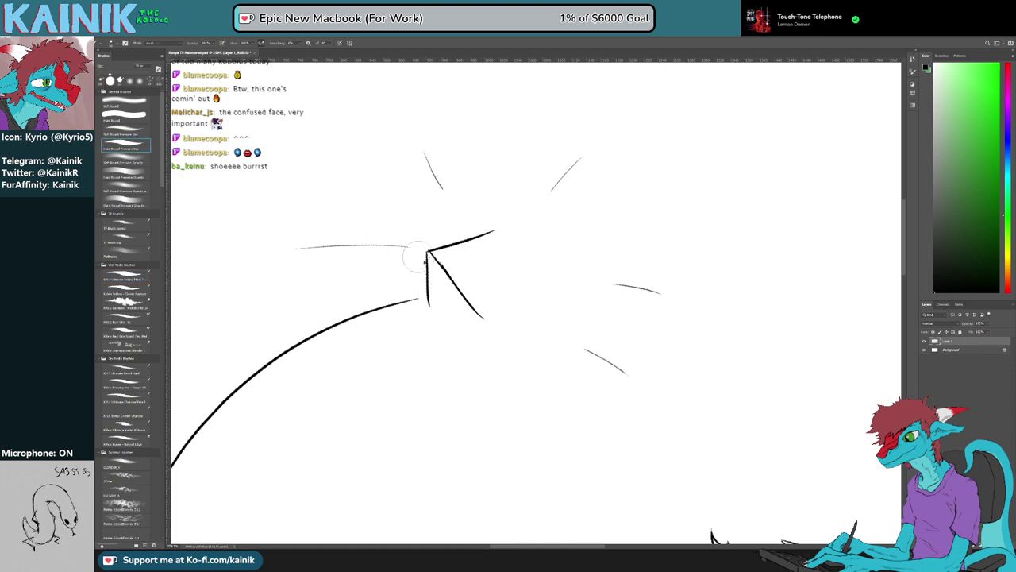
{"action": "mouse_move", "coordinate": [416, 255]}
{"action": "left_mouse_down"}
{"action": "mouse_move", "coordinate": [431, 310]}
{"action": "mouse_move", "coordinate": [469, 351]}
{"action": "left_mouse_up"}
Close the box's front face with a lower diagonal edge and a second short side edge
{"action": "key", "text": "b"}
{"action": "key", "text": "e"}
{"action": "left_click_drag", "start_coordinate": [441, 319], "coordinate": [478, 365]}
{"action": "key", "text": "b"}
{"action": "left_click_drag", "start_coordinate": [428, 312], "coordinate": [472, 376]}
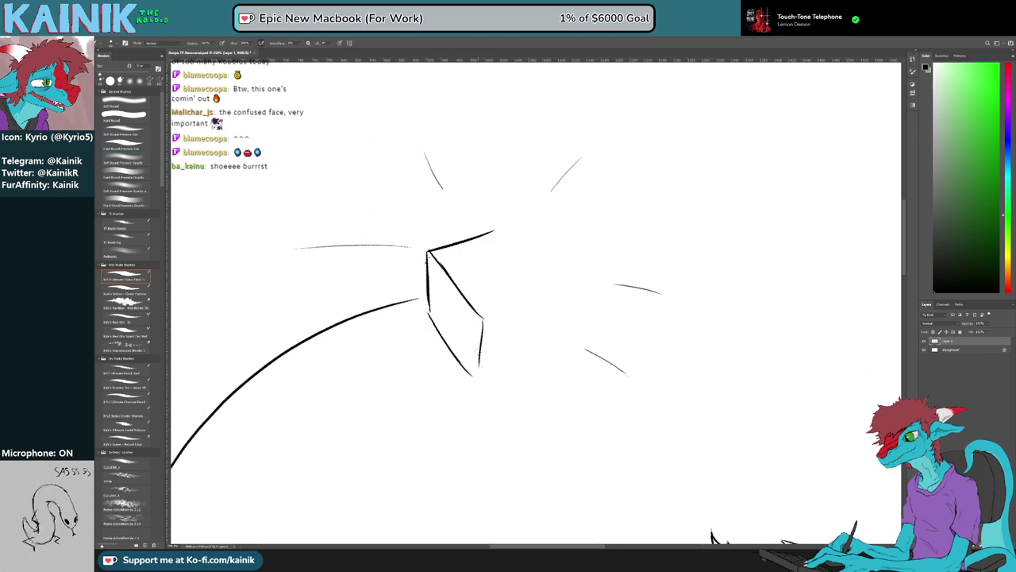
{"action": "mouse_move", "coordinate": [482, 322]}
{"action": "left_mouse_down"}
{"action": "mouse_move", "coordinate": [481, 415]}
{"action": "mouse_move", "coordinate": [514, 303]}
{"action": "left_mouse_up"}
{"action": "key", "text": "r"}
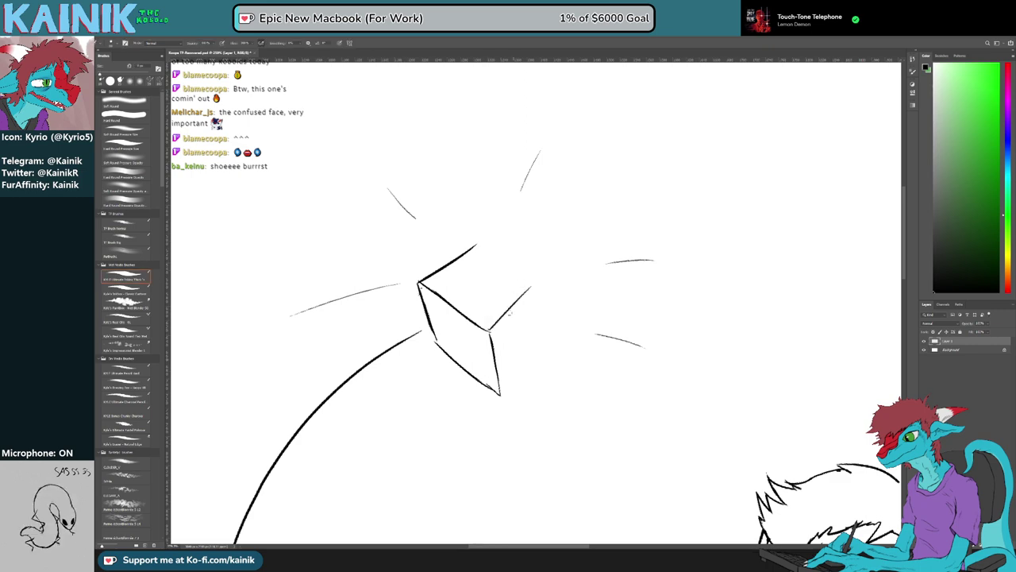
{"action": "key", "text": "ctrl+z"}
Save the drawing
{"action": "scroll", "coordinate": [683, 223], "scroll_direction": "down", "scroll_amount": 6}
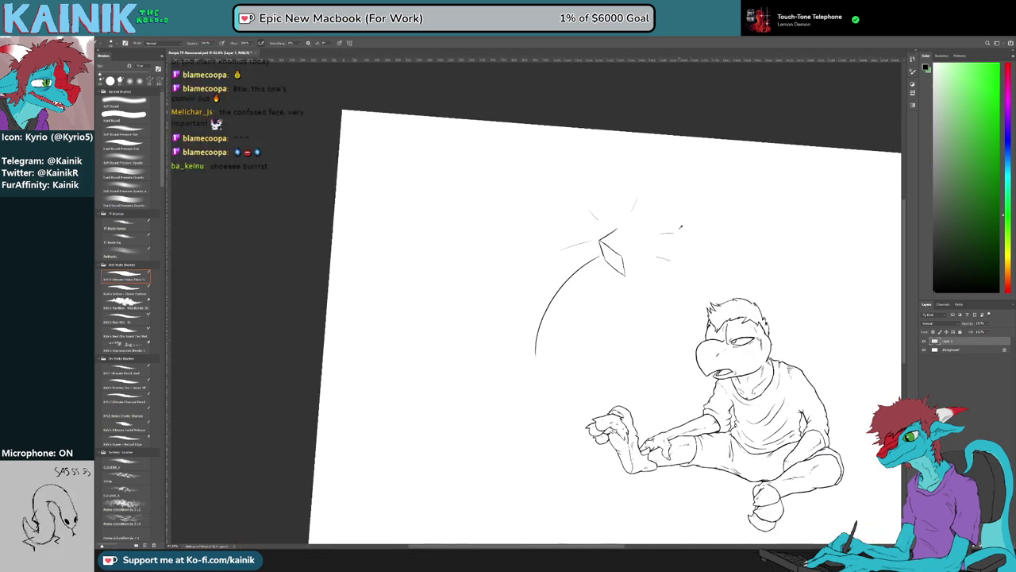
{"action": "mouse_move", "coordinate": [787, 287]}
{"action": "left_mouse_down"}
{"action": "mouse_move", "coordinate": [787, 271]}
{"action": "mouse_move", "coordinate": [627, 263]}
{"action": "left_mouse_up"}
{"action": "key", "text": "ctrl+s"}
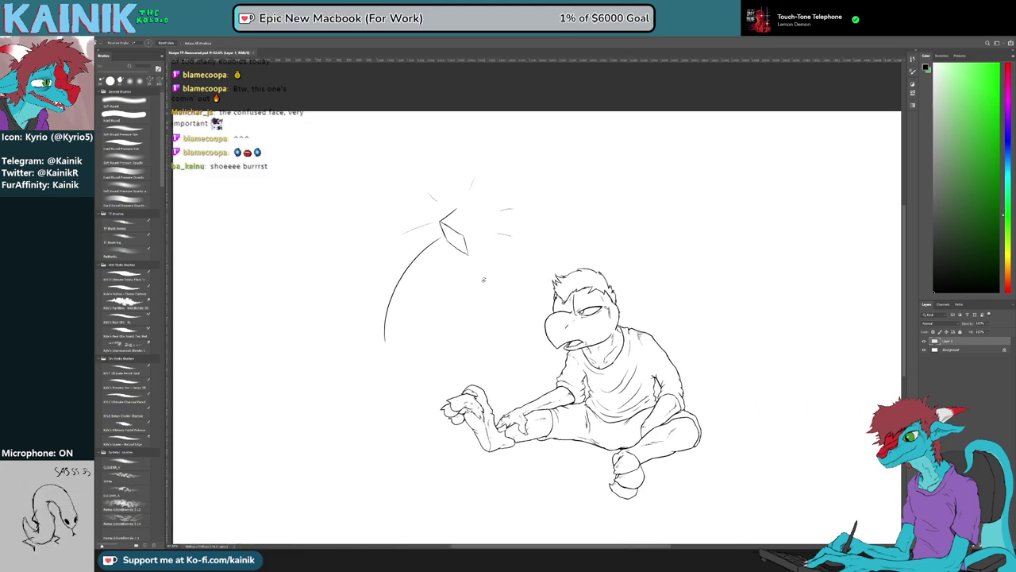
Draw a second receding edge from the box's front corner, roughly parallel to the upper one
{"action": "scroll", "coordinate": [484, 257], "scroll_direction": "up", "scroll_amount": 3}
{"action": "scroll", "coordinate": [484, 257], "scroll_direction": "up", "scroll_amount": 4}
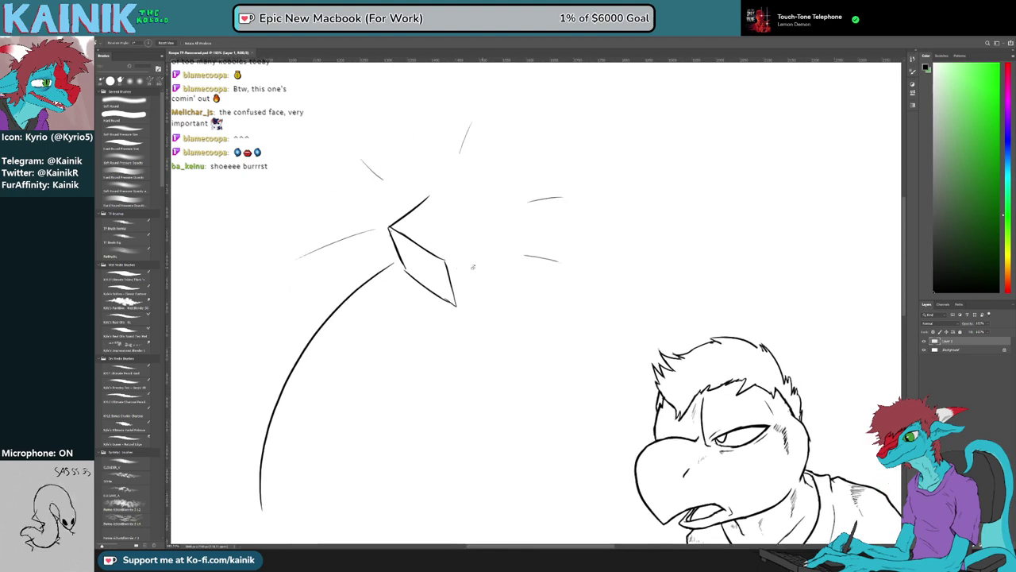
{"action": "key", "text": "b"}
{"action": "left_click_drag", "start_coordinate": [443, 259], "coordinate": [514, 222]}
{"action": "key", "text": "r"}
{"action": "left_click_drag", "start_coordinate": [394, 308], "coordinate": [415, 376]}
{"action": "key", "text": "e"}
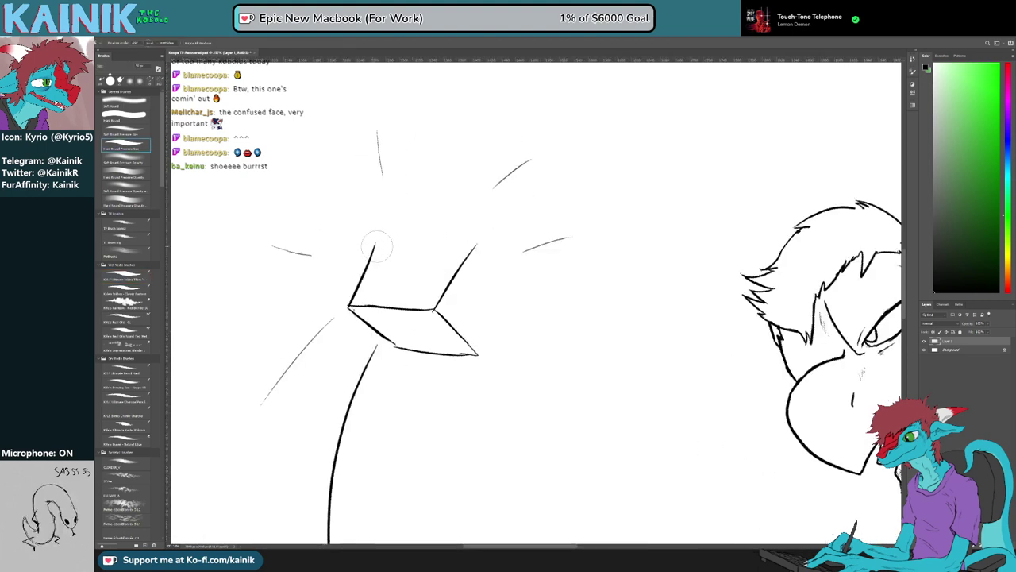
Redraw the shorter receding edge and join it to the opposite receding edge with a straight far edge
{"action": "mouse_move", "coordinate": [379, 244]}
{"action": "left_mouse_down"}
{"action": "mouse_move", "coordinate": [362, 277]}
{"action": "mouse_move", "coordinate": [374, 252]}
{"action": "left_mouse_up"}
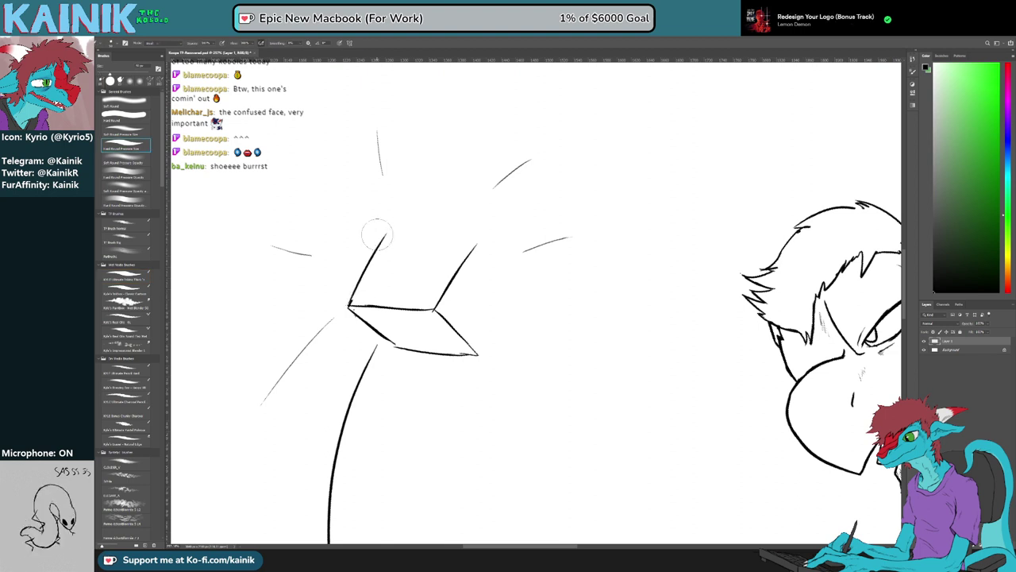
{"action": "key", "text": "r"}
{"action": "left_click_drag", "start_coordinate": [339, 288], "coordinate": [344, 350]}
{"action": "mouse_move", "coordinate": [365, 316]}
{"action": "left_mouse_down"}
{"action": "mouse_move", "coordinate": [468, 252]}
{"action": "mouse_move", "coordinate": [459, 266]}
{"action": "left_mouse_up"}
{"action": "key", "text": "e"}
{"action": "key", "text": "b"}
{"action": "key", "text": "e"}
{"action": "key", "text": "b"}
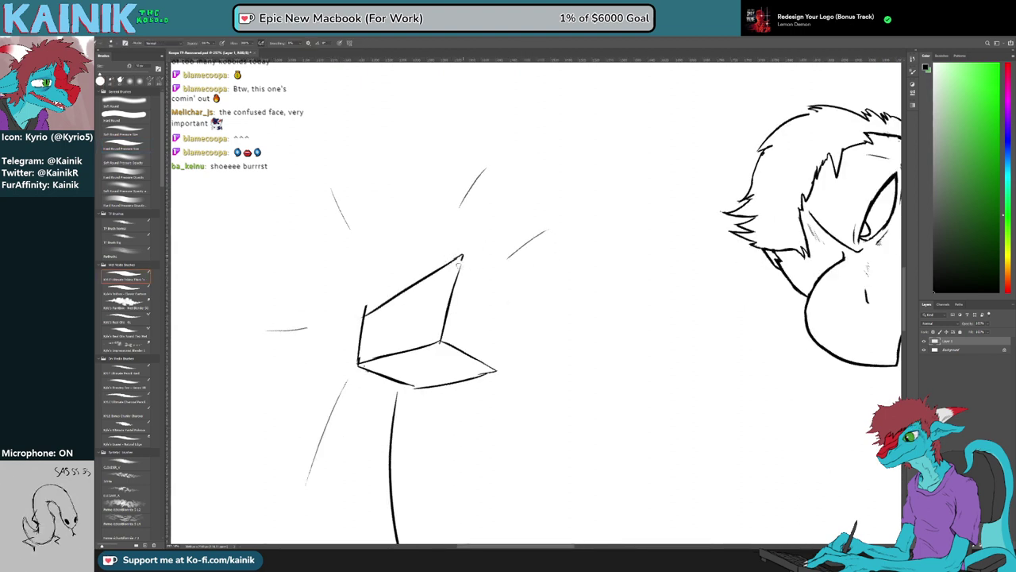
Replace the upper panel's far edge with a heavier line between the ends of the two receding edges
{"action": "key", "text": "r"}
{"action": "left_click_drag", "start_coordinate": [578, 376], "coordinate": [510, 445]}
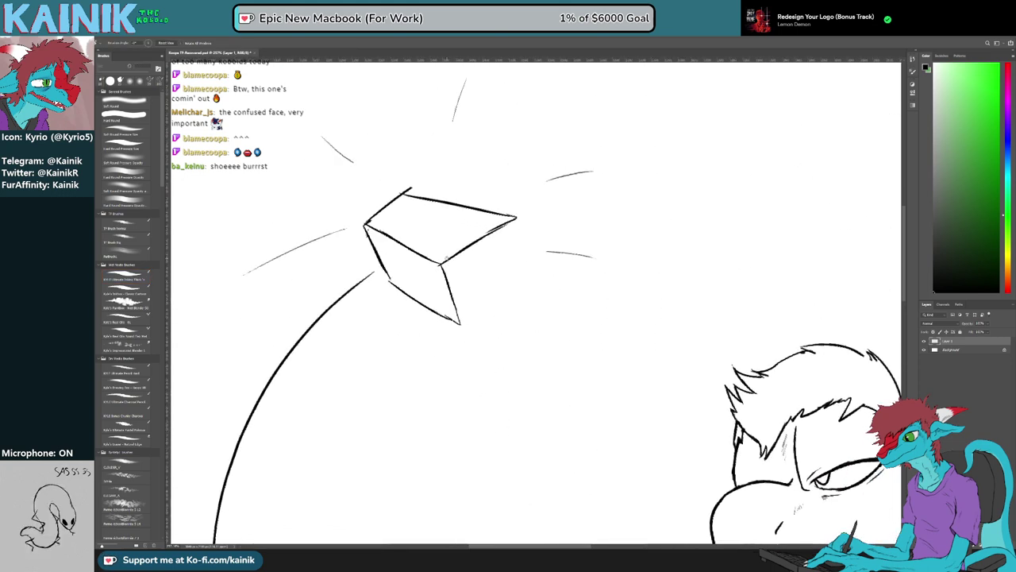
{"action": "left_click_drag", "start_coordinate": [457, 266], "coordinate": [456, 341]}
{"action": "key", "text": "Escape"}
{"action": "key", "text": "b"}
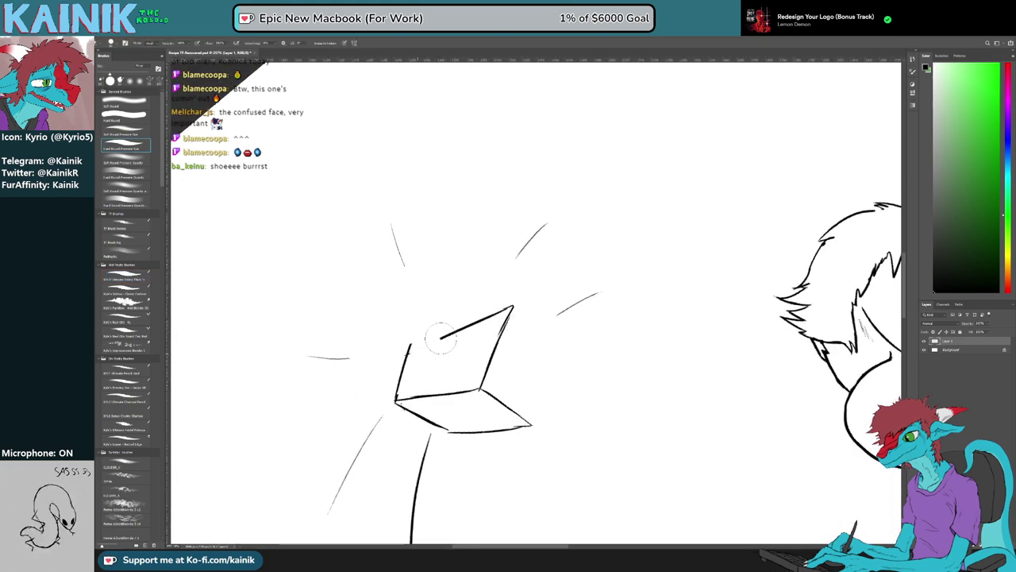
{"action": "left_click_drag", "start_coordinate": [408, 347], "coordinate": [512, 306]}
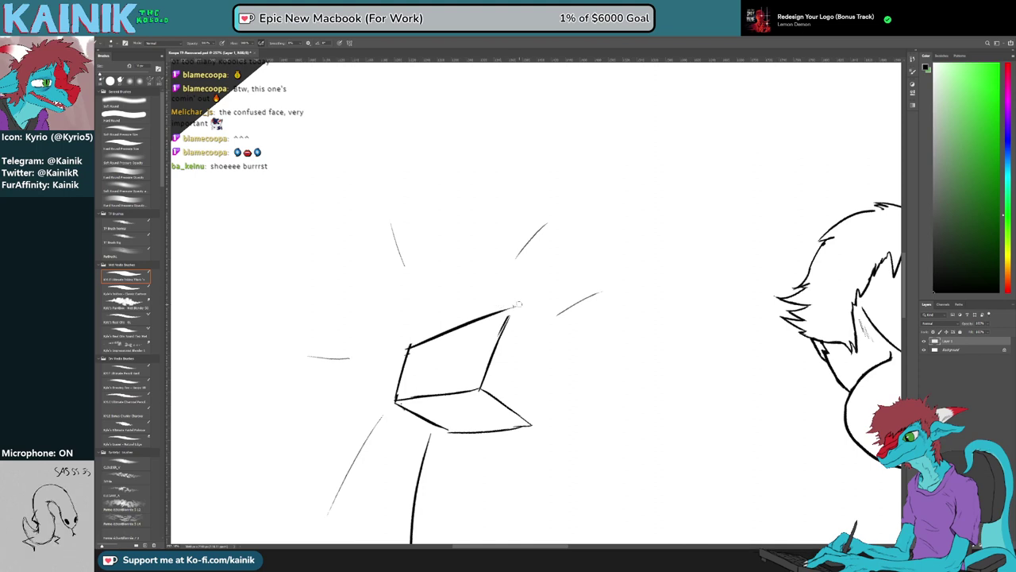
Cut back the pointed outer corners of both panels and bevel the upper panel's corner with a short edge
{"action": "key", "text": "r"}
{"action": "left_click_drag", "start_coordinate": [565, 345], "coordinate": [545, 349]}
{"action": "key", "text": "b"}
{"action": "left_click_drag", "start_coordinate": [506, 296], "coordinate": [483, 307]}
{"action": "key", "text": "e"}
{"action": "key", "text": "b"}
{"action": "mouse_move", "coordinate": [486, 403]}
{"action": "left_mouse_down"}
{"action": "mouse_move", "coordinate": [458, 420]}
{"action": "mouse_move", "coordinate": [460, 401]}
{"action": "left_mouse_up"}
{"action": "key", "text": "r"}
{"action": "key", "text": "e"}
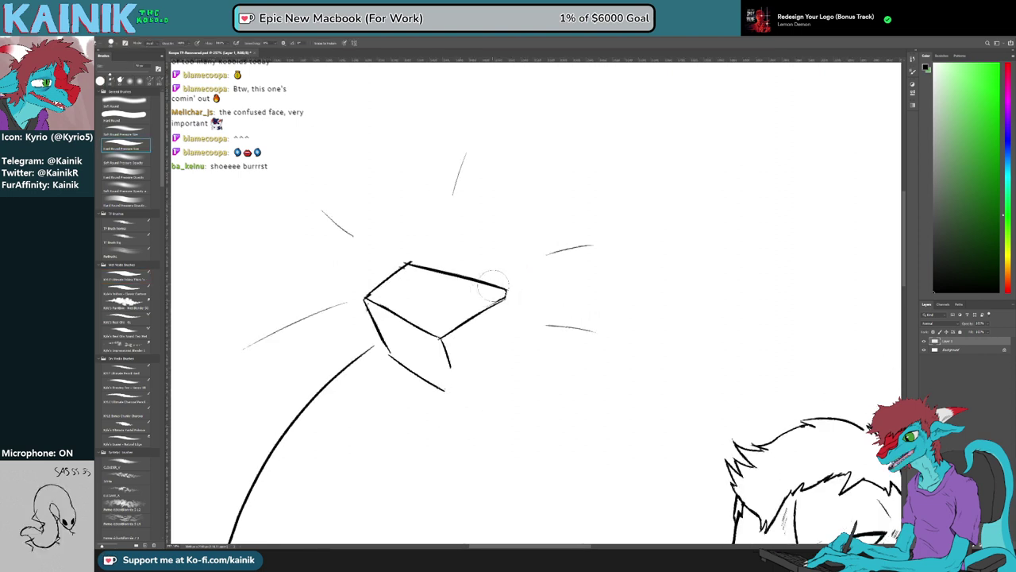
{"action": "left_click_drag", "start_coordinate": [494, 286], "coordinate": [493, 303]}
{"action": "key", "text": "b"}
{"action": "key", "text": "r"}
{"action": "mouse_move", "coordinate": [510, 401]}
{"action": "left_mouse_down"}
{"action": "mouse_move", "coordinate": [453, 370]}
{"action": "mouse_move", "coordinate": [463, 352]}
{"action": "left_mouse_up"}
{"action": "key", "text": "e"}
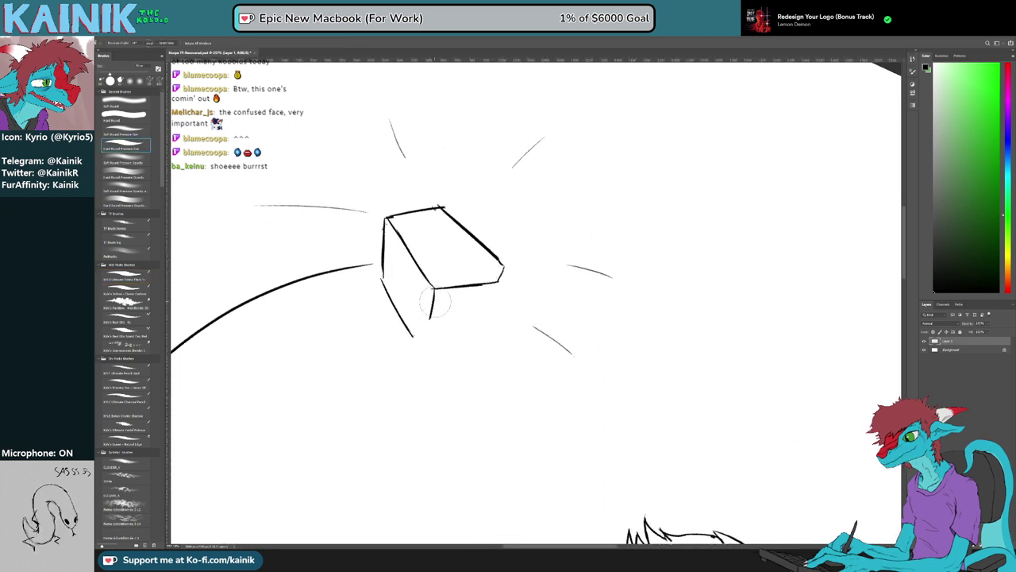
Close the lower panel's outer end with a short edge and start a thickness line inside it
{"action": "key", "text": "b"}
{"action": "mouse_move", "coordinate": [435, 301]}
{"action": "left_mouse_down"}
{"action": "mouse_move", "coordinate": [435, 336]}
{"action": "mouse_move", "coordinate": [487, 410]}
{"action": "mouse_move", "coordinate": [476, 392]}
{"action": "mouse_move", "coordinate": [399, 424]}
{"action": "left_mouse_up"}
{"action": "key", "text": "r"}
{"action": "key", "text": "b"}
{"action": "key", "text": "r"}
{"action": "key", "text": "e"}
{"action": "left_click_drag", "start_coordinate": [389, 311], "coordinate": [383, 323]}
{"action": "key", "text": "b"}
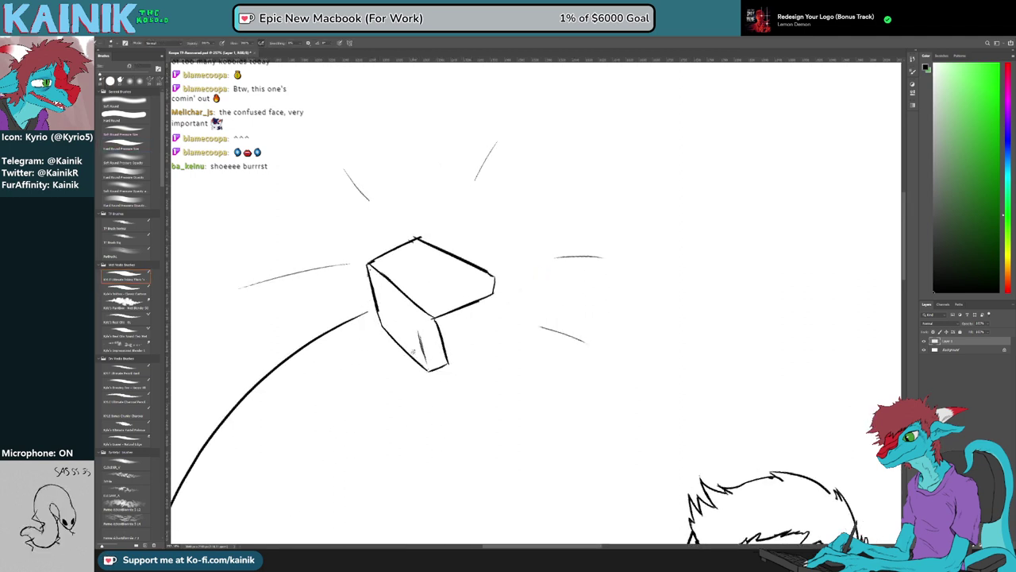
Give the lower panel thickness with one inner line along the fold and another along its side edge
{"action": "key", "text": "r"}
{"action": "mouse_move", "coordinate": [401, 349]}
{"action": "left_mouse_down"}
{"action": "mouse_move", "coordinate": [675, 409]}
{"action": "mouse_move", "coordinate": [714, 385]}
{"action": "left_mouse_up"}
{"action": "key", "text": "e"}
{"action": "left_click_drag", "start_coordinate": [648, 347], "coordinate": [612, 436]}
{"action": "key", "text": "b"}
{"action": "key", "text": "r"}
{"action": "left_click_drag", "start_coordinate": [571, 417], "coordinate": [526, 469]}
{"action": "key", "text": "e"}
{"action": "key", "text": "b"}
{"action": "key", "text": "e"}
{"action": "key", "text": "b"}
{"action": "key", "text": "r"}
{"action": "mouse_move", "coordinate": [580, 504]}
{"action": "left_mouse_down"}
{"action": "mouse_move", "coordinate": [432, 481]}
{"action": "mouse_move", "coordinate": [344, 375]}
{"action": "left_mouse_up"}
{"action": "key", "text": "e"}
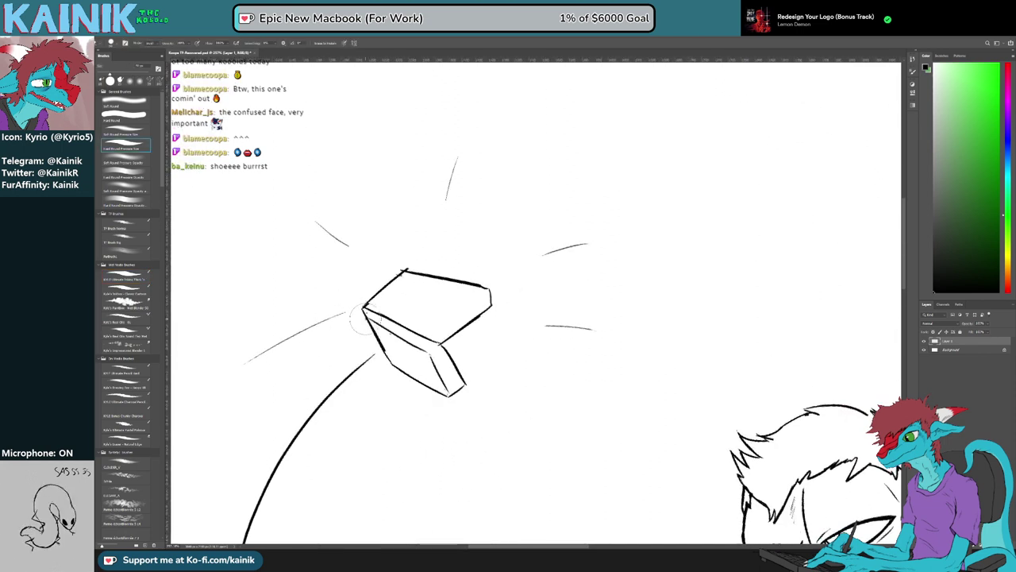
Erase the sharp corner where the fold starts and replace it with a short bevelled edge
{"action": "key", "text": "b"}
{"action": "key", "text": "e"}
{"action": "key", "text": "b"}
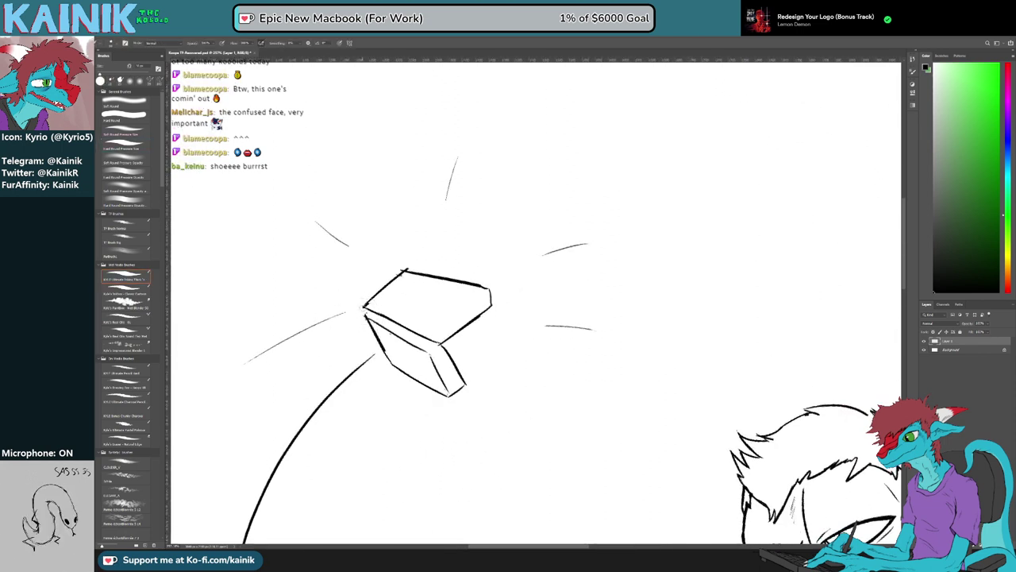
{"action": "mouse_move", "coordinate": [364, 307]}
{"action": "left_mouse_down"}
{"action": "mouse_move", "coordinate": [363, 381]}
{"action": "mouse_move", "coordinate": [340, 273]}
{"action": "left_mouse_up"}
{"action": "key", "text": "e"}
{"action": "left_click", "coordinate": [125, 275]}
{"action": "key", "text": "r"}
{"action": "key", "text": "e"}
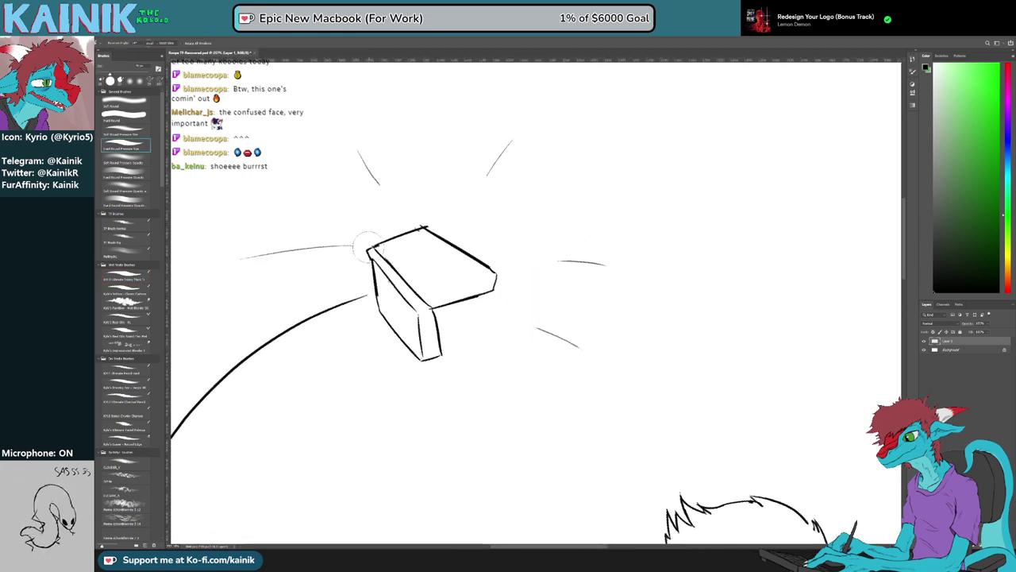
{"action": "key", "text": "b"}
{"action": "left_click_drag", "start_coordinate": [368, 242], "coordinate": [376, 260]}
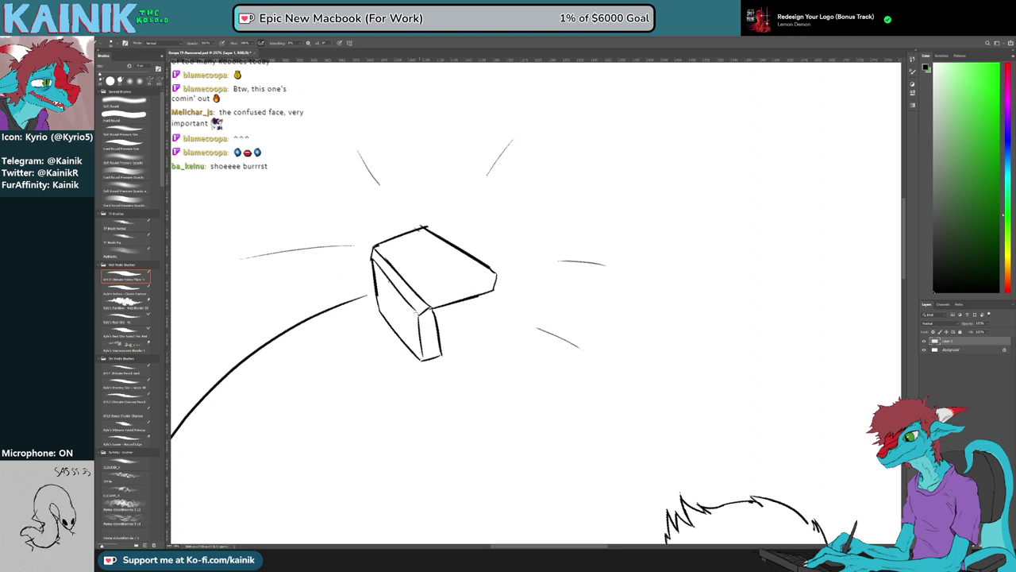
Erase and redraw the inner line along the fold, and round off the hinge strip's ends
{"action": "key", "text": "r"}
{"action": "left_click_drag", "start_coordinate": [394, 389], "coordinate": [369, 316]}
{"action": "key", "text": "e"}
{"action": "left_click_drag", "start_coordinate": [416, 214], "coordinate": [425, 254]}
{"action": "key", "text": "b"}
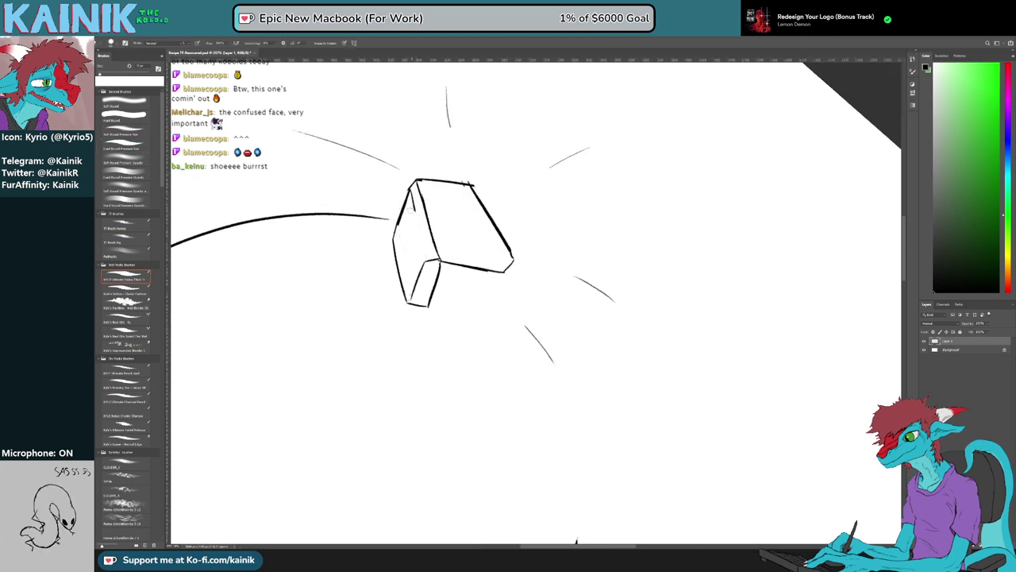
{"action": "key", "text": "b"}
{"action": "left_click_drag", "start_coordinate": [413, 210], "coordinate": [424, 261]}
{"action": "key", "text": "ctrl+z"}
{"action": "left_click_drag", "start_coordinate": [415, 208], "coordinate": [421, 256]}
{"action": "key", "text": "ctrl+z"}
{"action": "key", "text": "ctrl+z"}
{"action": "mouse_move", "coordinate": [411, 203]}
{"action": "left_mouse_down"}
{"action": "mouse_move", "coordinate": [424, 260]}
{"action": "mouse_move", "coordinate": [400, 347]}
{"action": "mouse_move", "coordinate": [409, 370]}
{"action": "mouse_move", "coordinate": [403, 357]}
{"action": "mouse_move", "coordinate": [429, 347]}
{"action": "left_mouse_up"}
{"action": "key", "text": "r"}
{"action": "key", "text": "e"}
{"action": "key", "text": "b"}
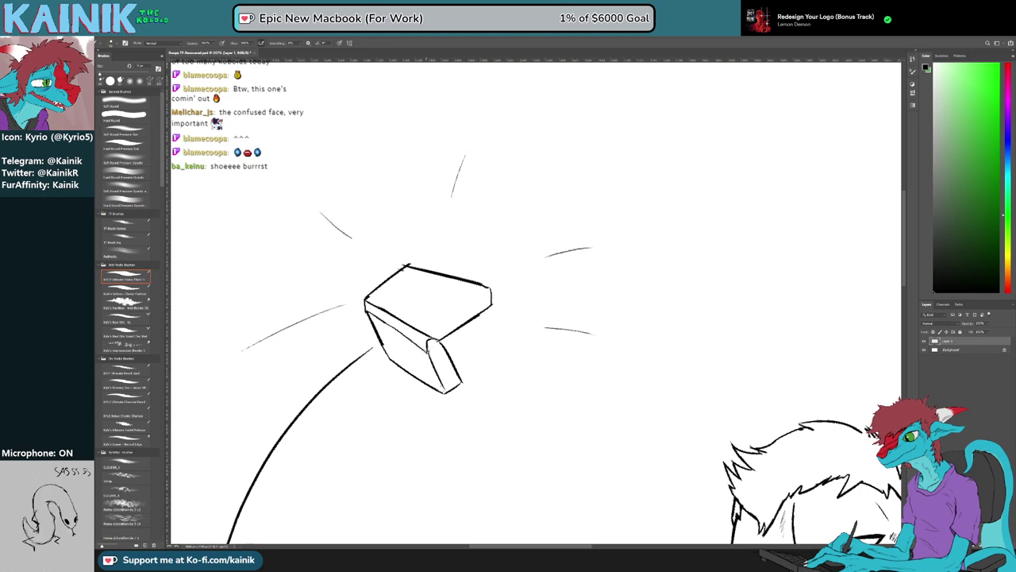
Rework the hinge strip's long inner line, undoing strokes and redrawing it along the lower panel
{"action": "key", "text": "r"}
{"action": "mouse_move", "coordinate": [419, 393]}
{"action": "left_mouse_down"}
{"action": "mouse_move", "coordinate": [315, 279]}
{"action": "mouse_move", "coordinate": [565, 465]}
{"action": "mouse_move", "coordinate": [604, 365]}
{"action": "left_mouse_up"}
{"action": "key", "text": "e"}
{"action": "left_click_drag", "start_coordinate": [507, 369], "coordinate": [566, 333]}
{"action": "key", "text": "b"}
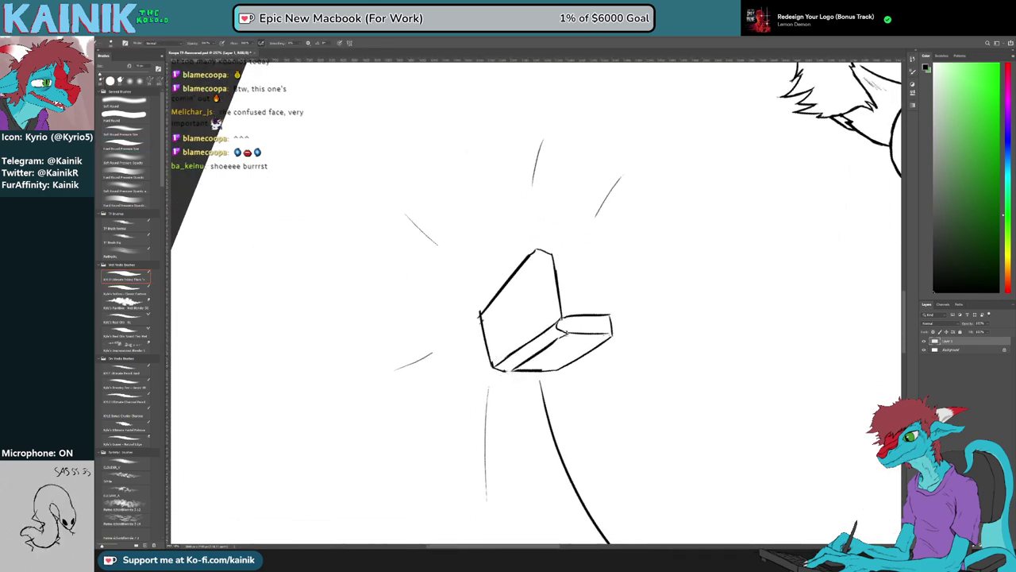
{"action": "key", "text": "ctrl+z"}
{"action": "left_click_drag", "start_coordinate": [522, 368], "coordinate": [566, 334]}
{"action": "key", "text": "ctrl+z"}
{"action": "left_click_drag", "start_coordinate": [515, 364], "coordinate": [568, 333]}
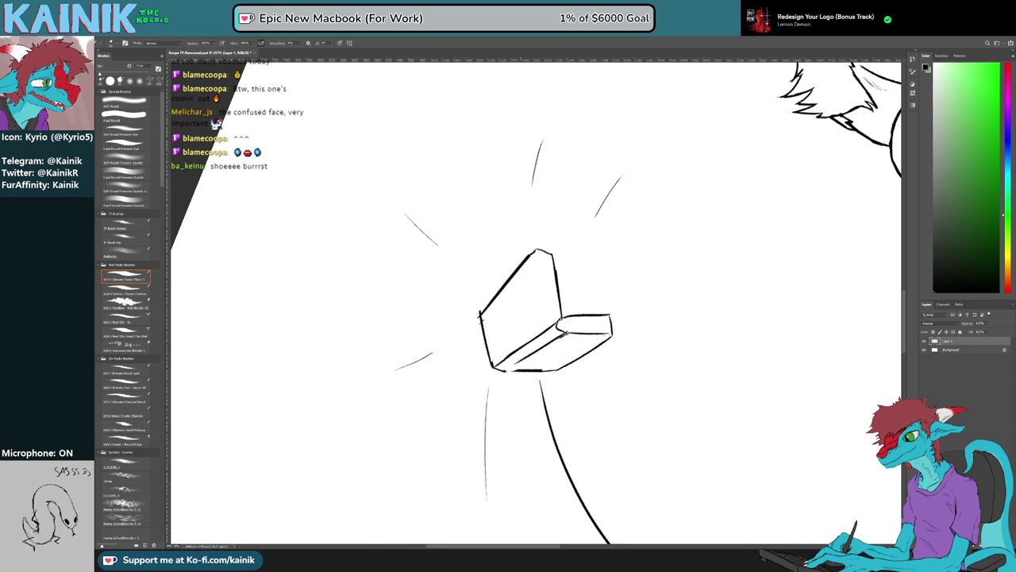
{"action": "key", "text": "ctrl+z"}
{"action": "mouse_move", "coordinate": [504, 376]}
{"action": "left_mouse_down"}
{"action": "mouse_move", "coordinate": [566, 333]}
{"action": "mouse_move", "coordinate": [445, 278]}
{"action": "mouse_move", "coordinate": [466, 288]}
{"action": "mouse_move", "coordinate": [456, 283]}
{"action": "left_mouse_up"}
Clean up the hinge strip's outline, refining its rounded corner and the line where it meets the lower panel
{"action": "key", "text": "r"}
{"action": "key", "text": "e"}
{"action": "key", "text": "b"}
{"action": "key", "text": "e"}
{"action": "key", "text": "b"}
{"action": "key", "text": "r"}
{"action": "mouse_move", "coordinate": [465, 336]}
{"action": "left_mouse_down"}
{"action": "mouse_move", "coordinate": [508, 294]}
{"action": "mouse_move", "coordinate": [489, 213]}
{"action": "mouse_move", "coordinate": [495, 252]}
{"action": "mouse_move", "coordinate": [505, 235]}
{"action": "mouse_move", "coordinate": [471, 276]}
{"action": "mouse_move", "coordinate": [493, 256]}
{"action": "left_mouse_up"}
{"action": "key", "text": "e"}
{"action": "key", "text": "r"}
{"action": "key", "text": "b"}
{"action": "key", "text": "e"}
{"action": "key", "text": "r"}
{"action": "key", "text": "e"}
{"action": "key", "text": "b"}
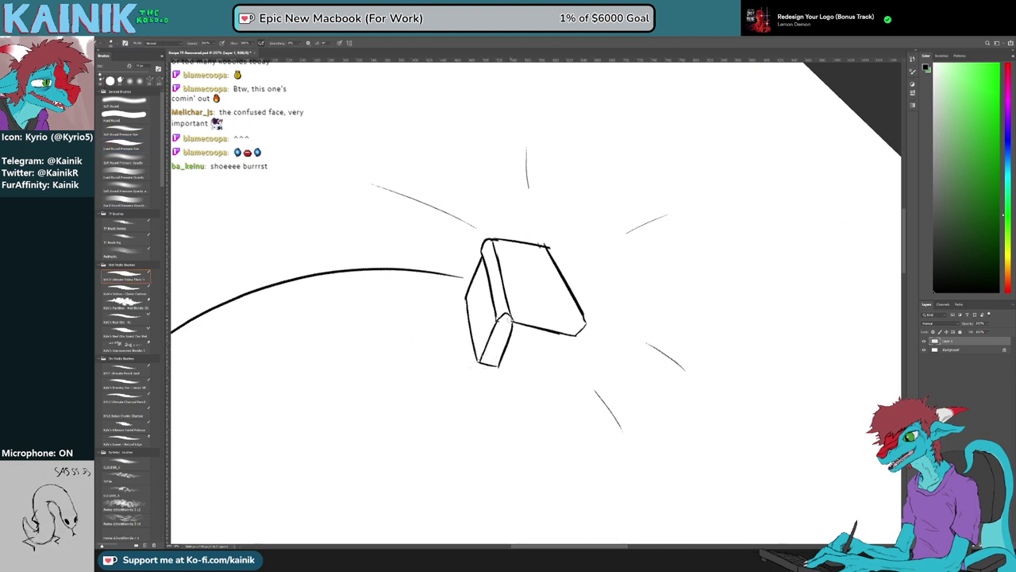
Touch up the hinge's end cap and the adjoining panel edges where the two panels meet
{"action": "key", "text": "e"}
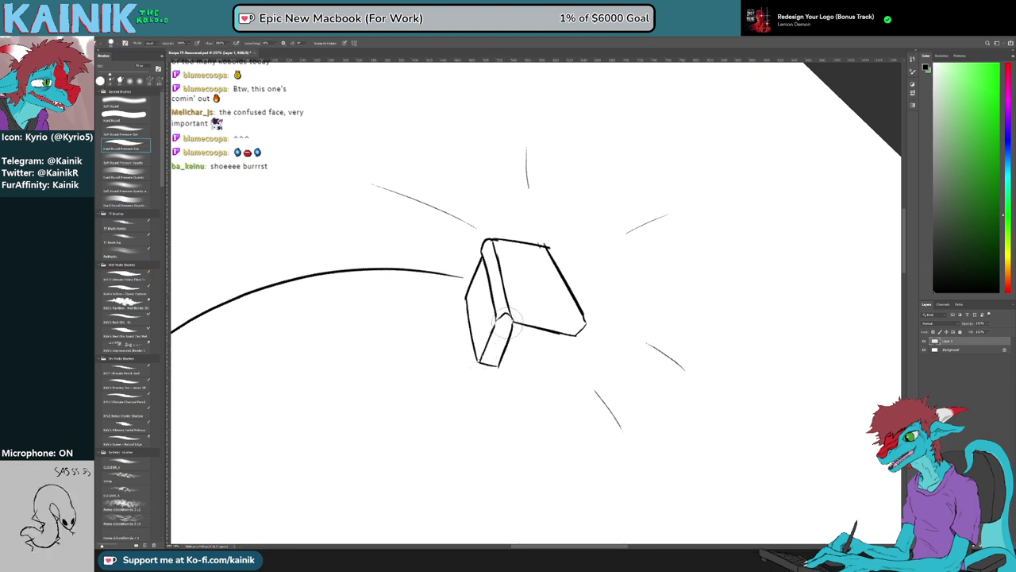
{"action": "key", "text": "r"}
{"action": "mouse_move", "coordinate": [452, 400]}
{"action": "left_mouse_down"}
{"action": "mouse_move", "coordinate": [474, 415]}
{"action": "mouse_move", "coordinate": [737, 227]}
{"action": "mouse_move", "coordinate": [720, 193]}
{"action": "left_mouse_up"}
{"action": "key", "text": "b"}
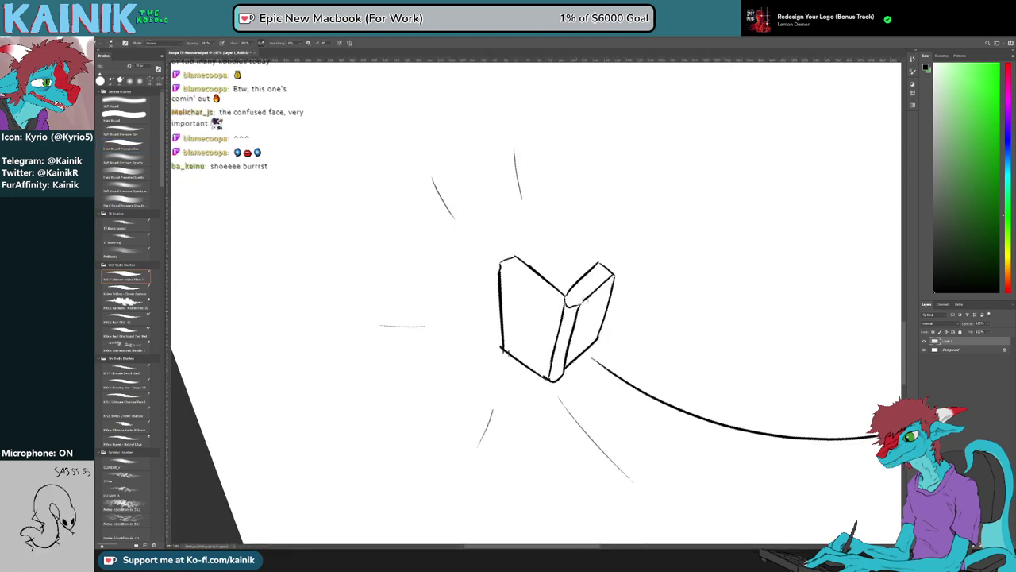
{"action": "key", "text": "r"}
{"action": "mouse_move", "coordinate": [570, 293]}
{"action": "left_mouse_down"}
{"action": "mouse_move", "coordinate": [548, 318]}
{"action": "mouse_move", "coordinate": [558, 361]}
{"action": "mouse_move", "coordinate": [443, 376]}
{"action": "mouse_move", "coordinate": [445, 320]}
{"action": "mouse_move", "coordinate": [471, 286]}
{"action": "left_mouse_up"}
{"action": "key", "text": "b"}
{"action": "key", "text": "r"}
{"action": "key", "text": "b"}
{"action": "key", "text": "r"}
{"action": "mouse_move", "coordinate": [441, 339]}
{"action": "left_mouse_down"}
{"action": "mouse_move", "coordinate": [455, 406]}
{"action": "mouse_move", "coordinate": [610, 405]}
{"action": "mouse_move", "coordinate": [624, 392]}
{"action": "left_mouse_up"}
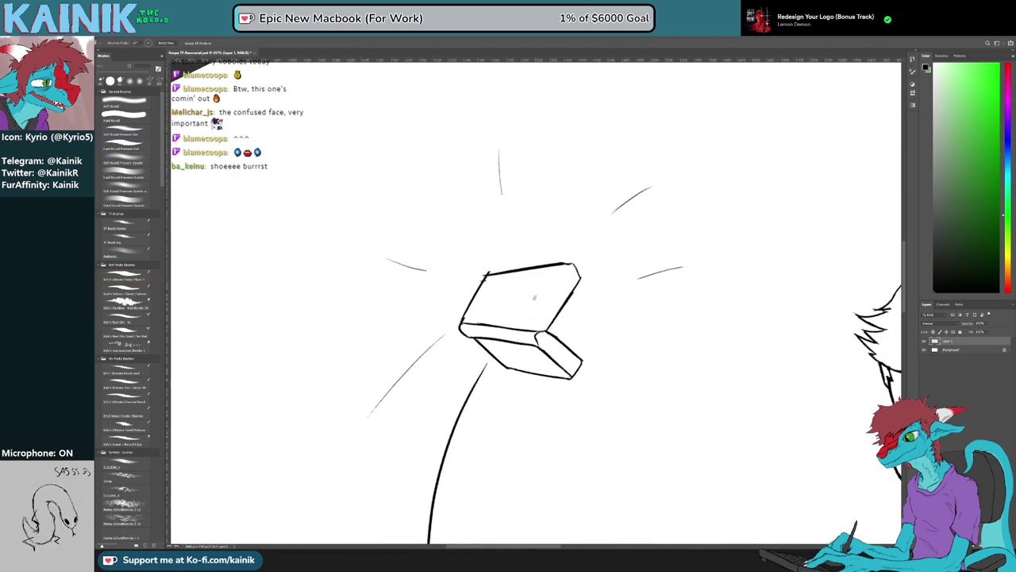
Draw a short diagonal line inside the upper panel, parallel to its side edge
{"action": "key", "text": "b"}
{"action": "key", "text": "b"}
{"action": "left_click_drag", "start_coordinate": [535, 325], "coordinate": [557, 291]}
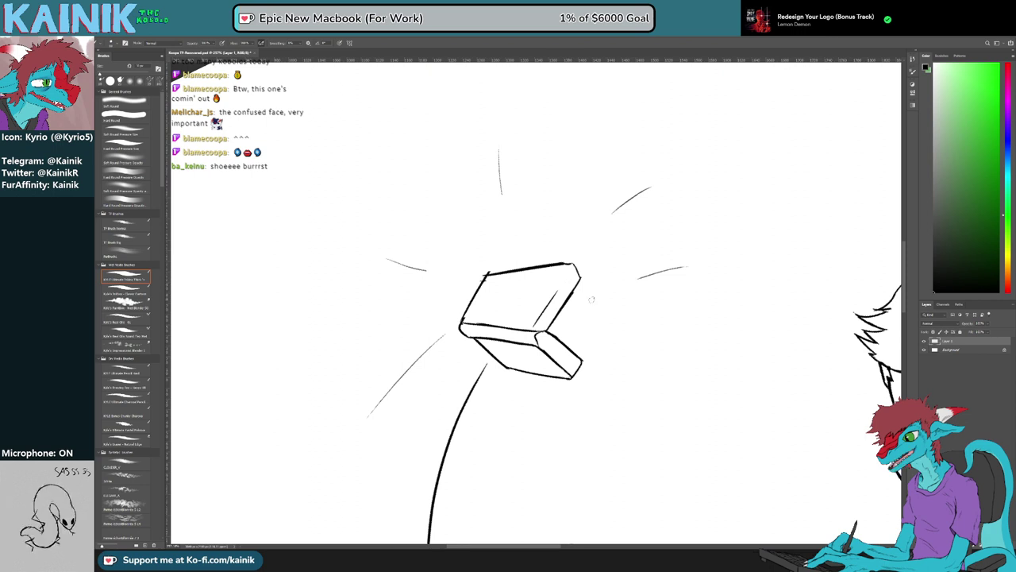
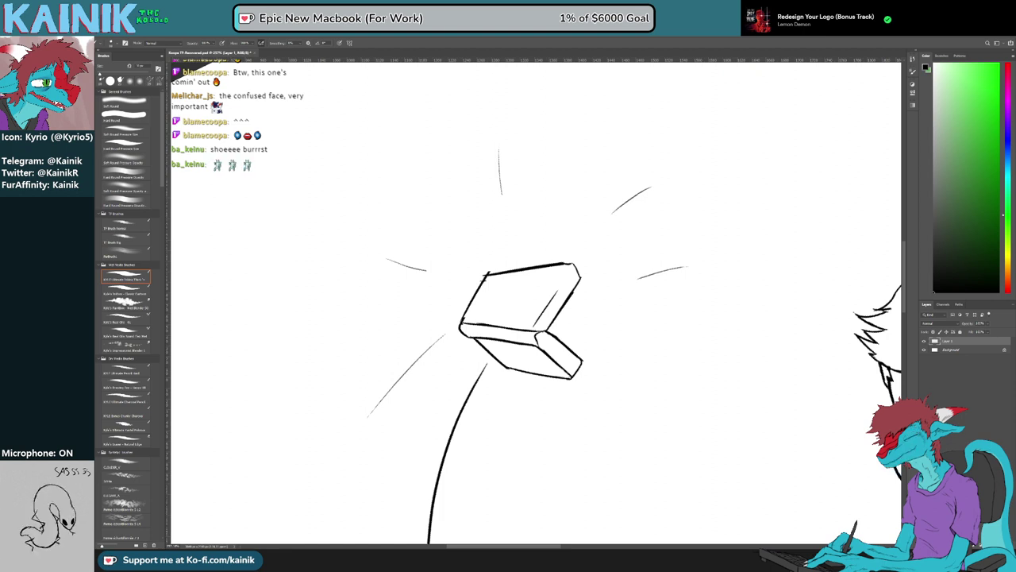
Paste the reference photo of a hand holding the folding console and turn the canvas upright
{"action": "key", "text": "ctrl+v"}
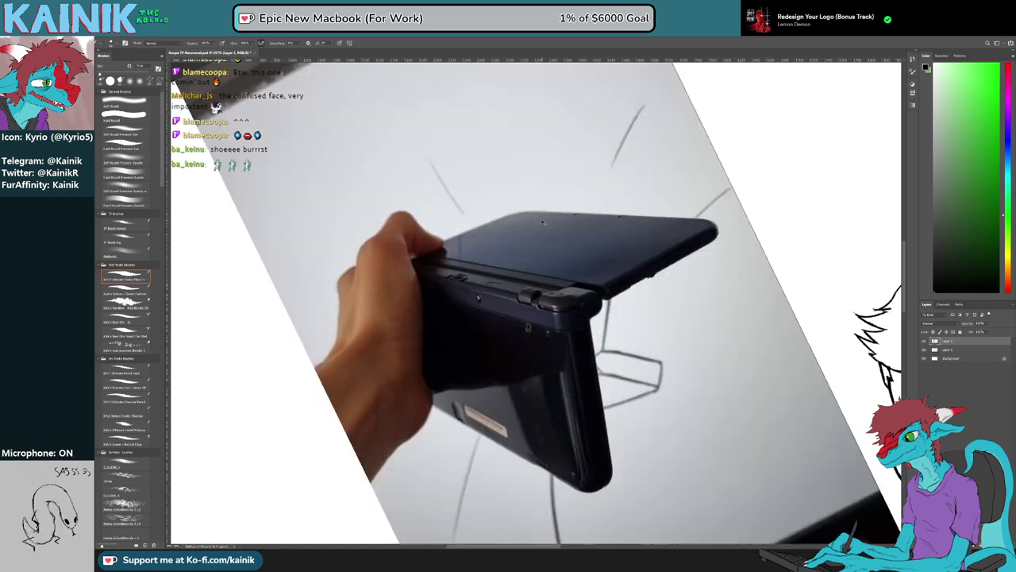
{"action": "left_click_drag", "start_coordinate": [413, 397], "coordinate": [369, 397]}
{"action": "key", "text": "r"}
{"action": "left_click_drag", "start_coordinate": [702, 287], "coordinate": [692, 358]}
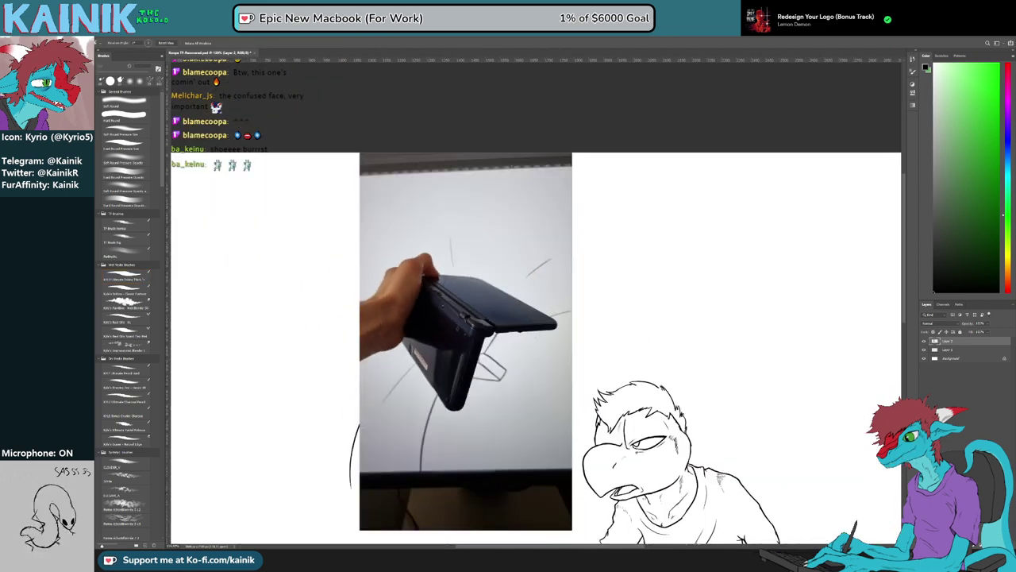
{"action": "scroll", "coordinate": [560, 373], "scroll_direction": "up", "scroll_amount": 2}
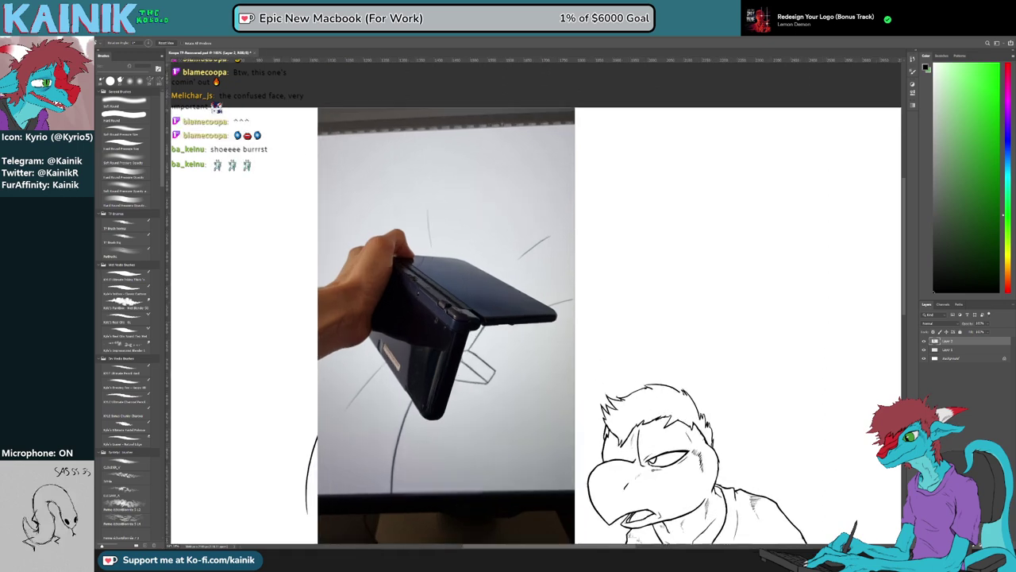
{"action": "scroll", "coordinate": [559, 374], "scroll_direction": "down", "scroll_amount": 2}
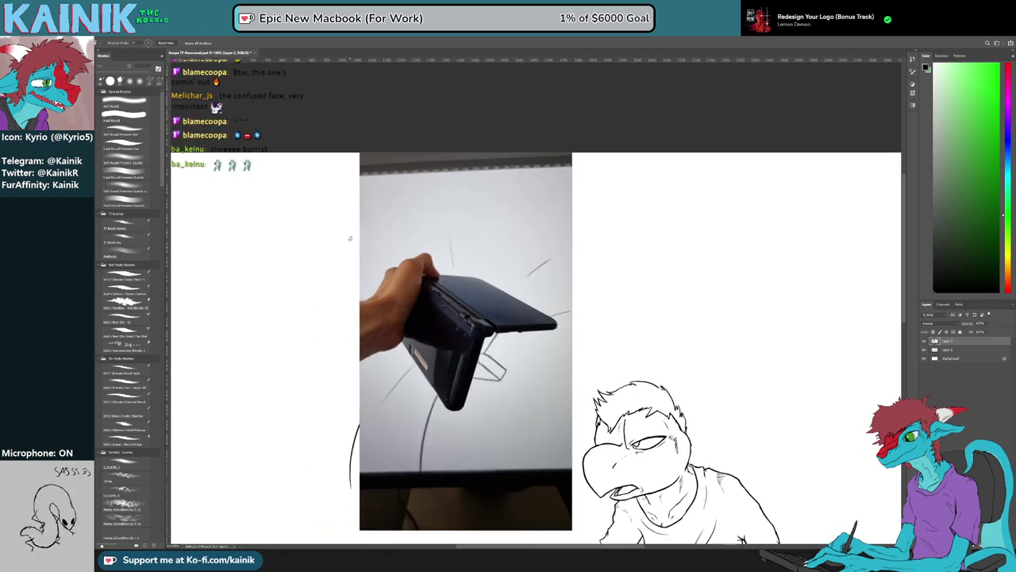
Trim the pasted photo by deleting the strips above the hand and below the console
{"action": "left_click", "coordinate": [92, 80]}
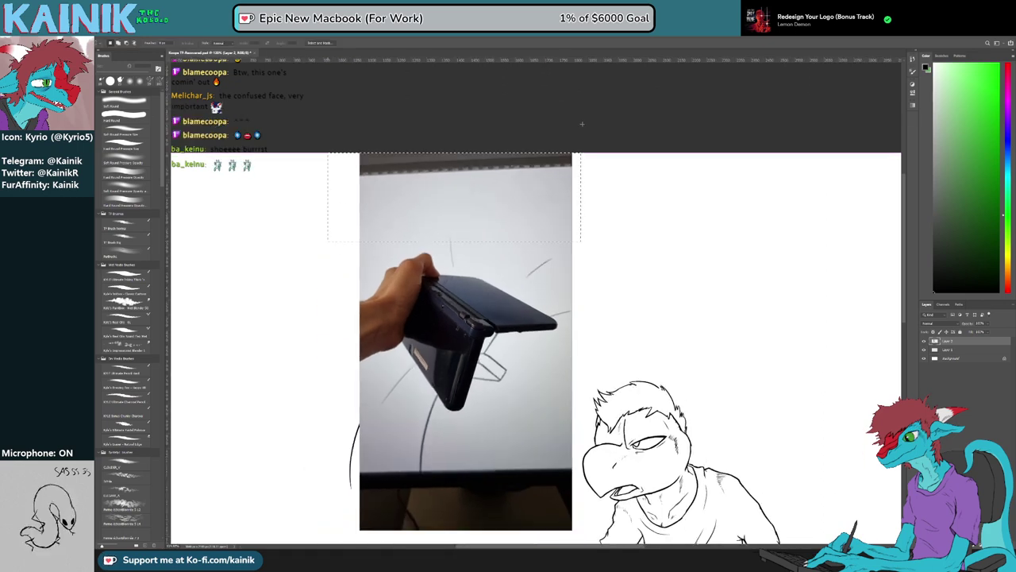
{"action": "left_click_drag", "start_coordinate": [613, 88], "coordinate": [328, 241]}
{"action": "key", "text": "Delete"}
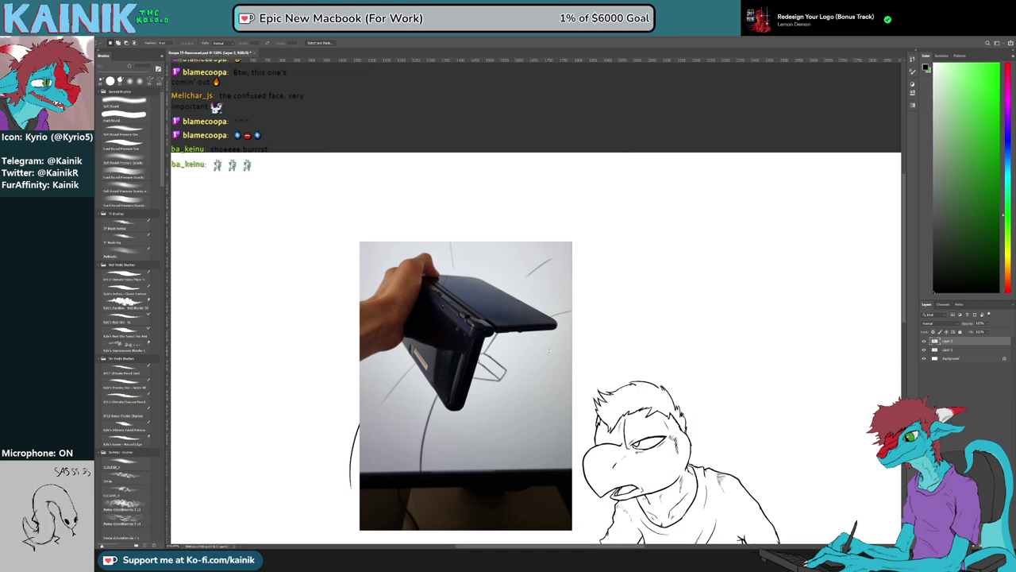
{"action": "scroll", "coordinate": [548, 350], "scroll_direction": "down", "scroll_amount": 2}
{"action": "scroll", "coordinate": [496, 464], "scroll_direction": "up", "scroll_amount": 2}
{"action": "left_click_drag", "start_coordinate": [335, 393], "coordinate": [599, 507]}
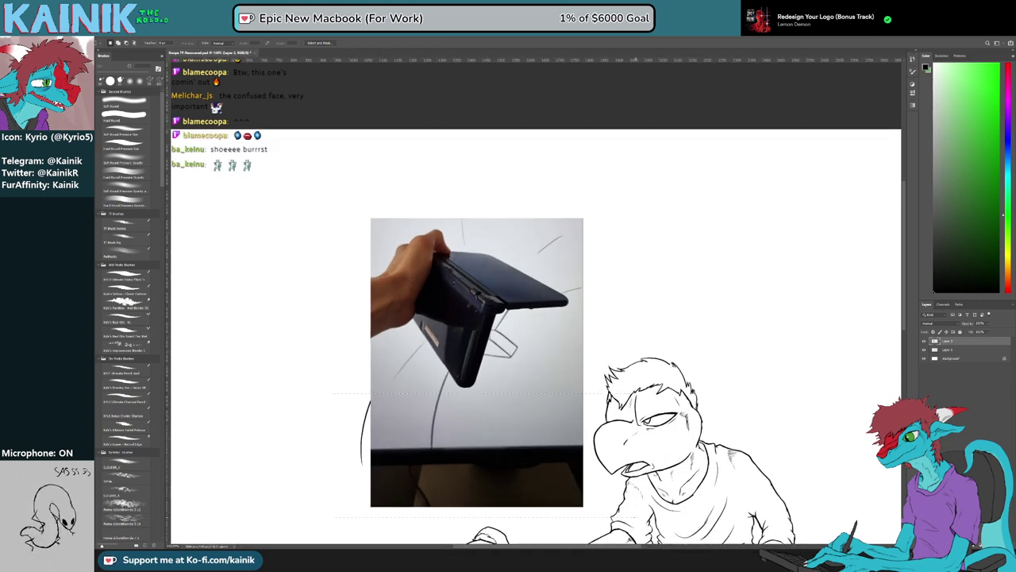
{"action": "key", "text": "Delete"}
{"action": "scroll", "coordinate": [452, 291], "scroll_direction": "up", "scroll_amount": 1}
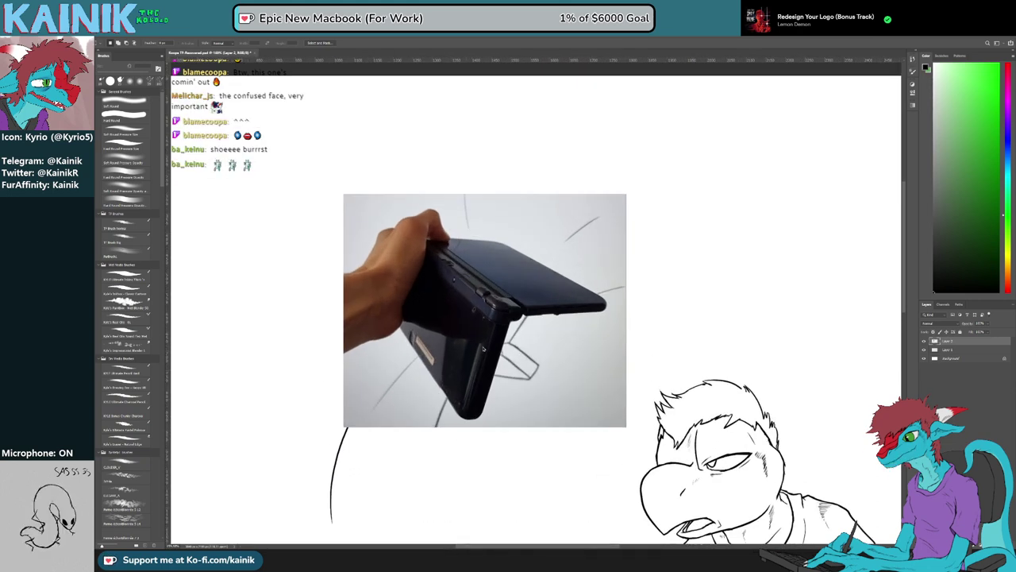
Shrink the reference photo to roughly the size of the drawn console and position it over the drawing
{"action": "key", "text": "ctrl+t"}
{"action": "left_click_drag", "start_coordinate": [627, 428], "coordinate": [492, 317]}
{"action": "left_click_drag", "start_coordinate": [436, 291], "coordinate": [495, 331]}
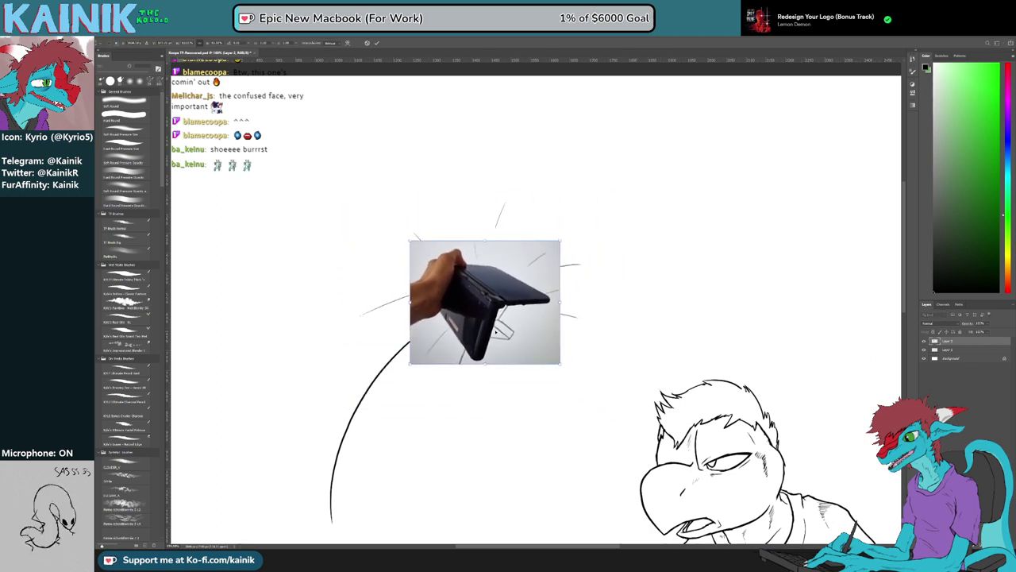
{"action": "left_click_drag", "start_coordinate": [562, 364], "coordinate": [551, 355]}
{"action": "scroll", "coordinate": [468, 315], "scroll_direction": "up", "scroll_amount": 3}
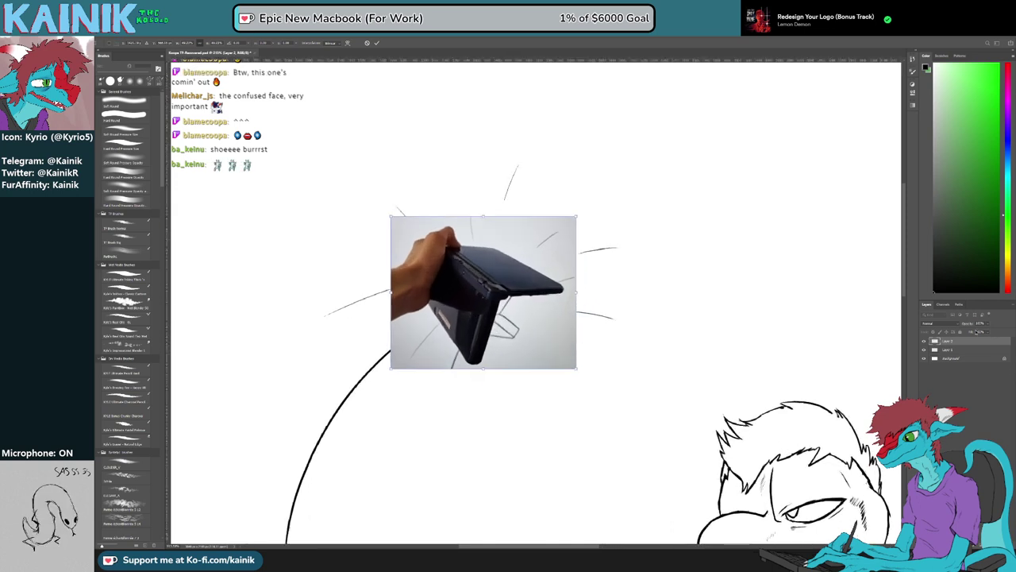
Fade the photo to compare it with the line art, commit its placement, and restore full opacity
{"action": "left_click_drag", "start_coordinate": [976, 332], "coordinate": [976, 331]}
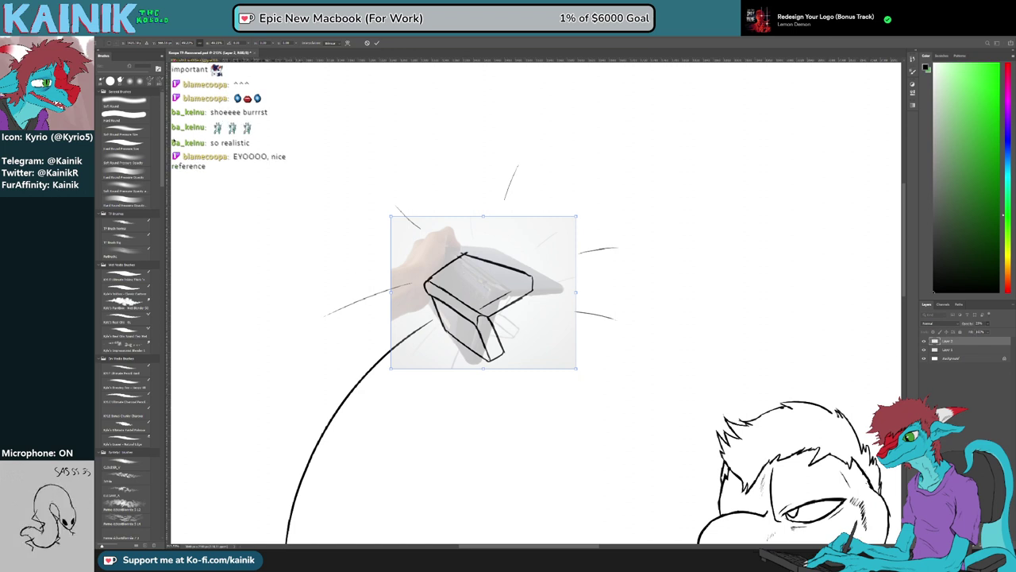
{"action": "key", "text": "Return"}
{"action": "scroll", "coordinate": [524, 308], "scroll_direction": "up", "scroll_amount": 2}
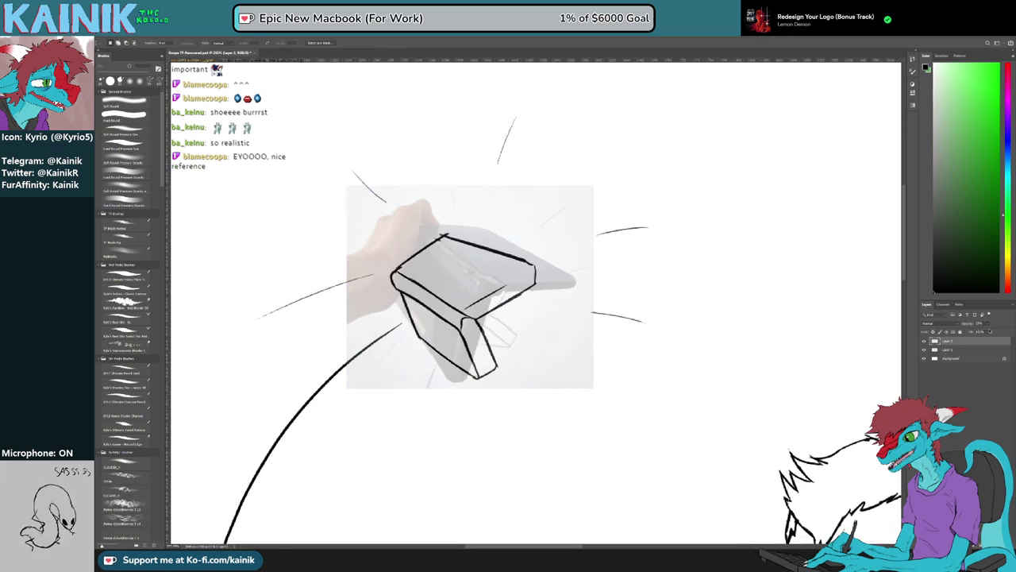
{"action": "left_click_drag", "start_coordinate": [990, 331], "coordinate": [1013, 330]}
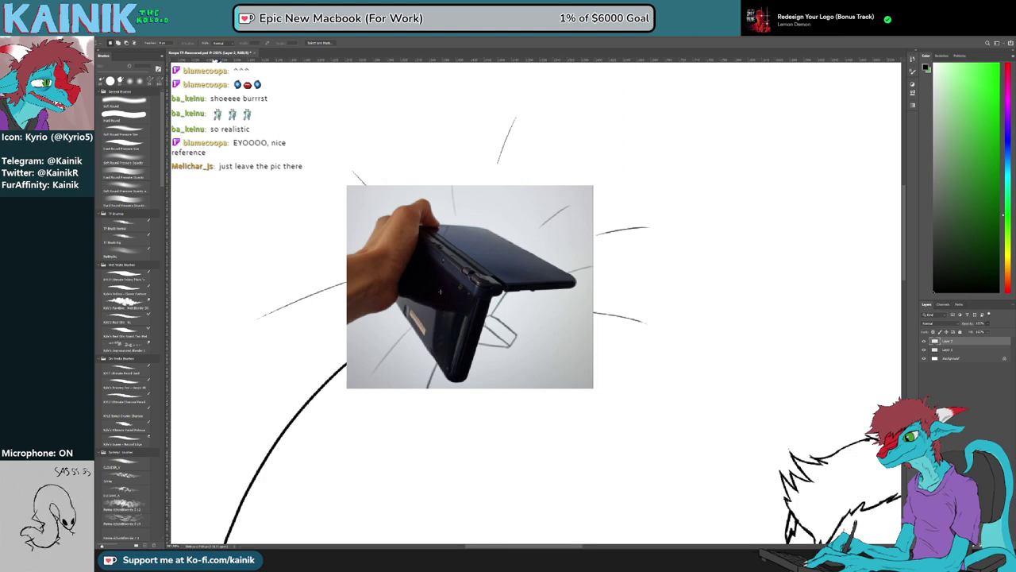
Fade the reference photo to 50% opacity and erase the old box drawing on the line-art layer beneath it
{"action": "scroll", "coordinate": [440, 292], "scroll_direction": "down", "scroll_amount": 3}
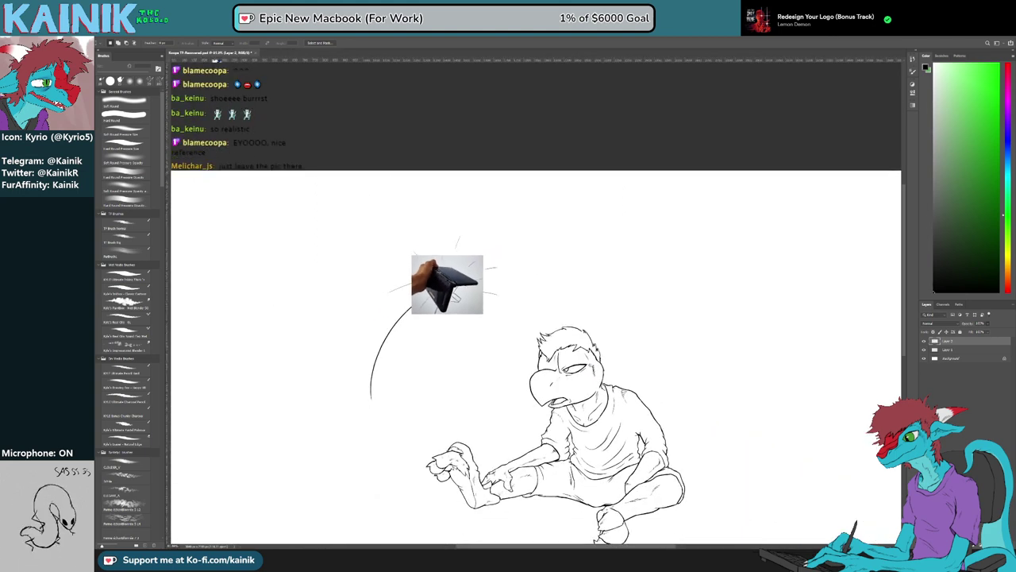
{"action": "scroll", "coordinate": [439, 272], "scroll_direction": "up", "scroll_amount": 5}
{"action": "scroll", "coordinate": [435, 288], "scroll_direction": "up", "scroll_amount": 1}
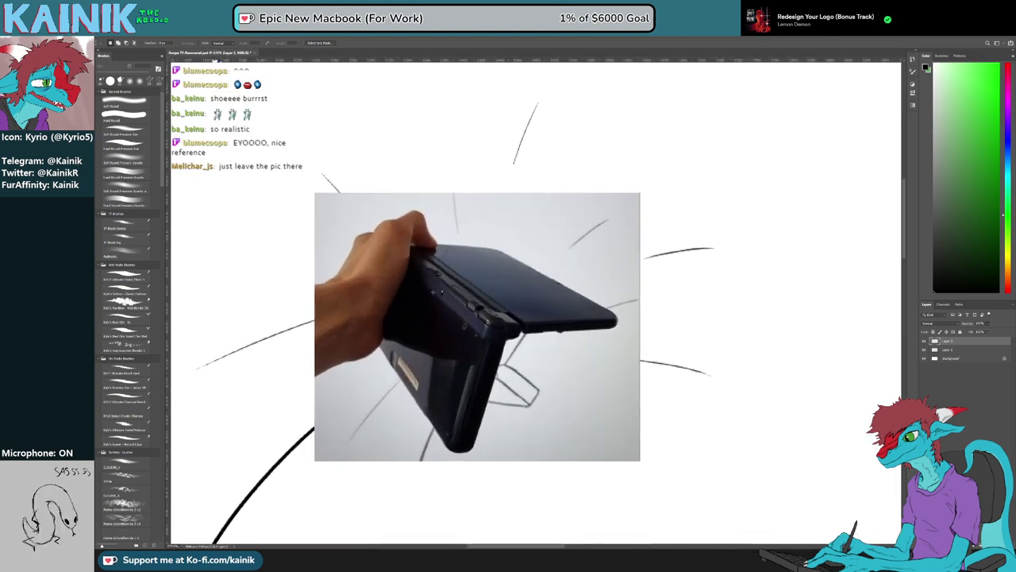
{"action": "key", "text": "5"}
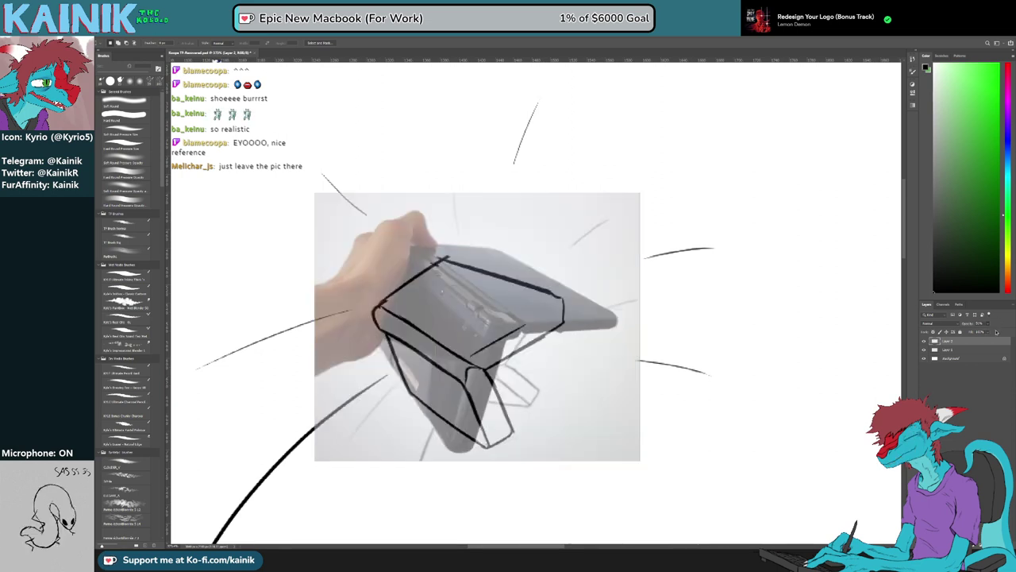
{"action": "left_click", "coordinate": [982, 350]}
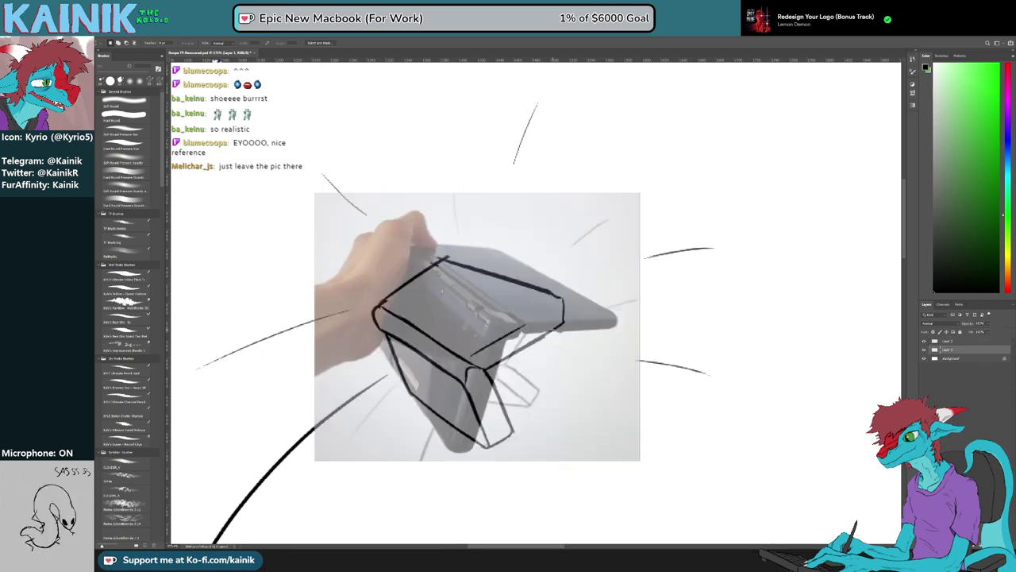
{"action": "key", "text": "e"}
{"action": "mouse_move", "coordinate": [392, 299]}
{"action": "left_mouse_down"}
{"action": "mouse_move", "coordinate": [404, 347]}
{"action": "mouse_move", "coordinate": [445, 373]}
{"action": "mouse_move", "coordinate": [441, 350]}
{"action": "mouse_move", "coordinate": [502, 367]}
{"action": "mouse_move", "coordinate": [551, 306]}
{"action": "mouse_move", "coordinate": [492, 272]}
{"action": "mouse_move", "coordinate": [444, 253]}
{"action": "mouse_move", "coordinate": [449, 363]}
{"action": "mouse_move", "coordinate": [501, 351]}
{"action": "left_mouse_up"}
Trace the long narrow strip beside the console's hinge over the faded photo, closing it at both ends
{"action": "key", "text": "r"}
{"action": "key", "text": "b"}
{"action": "key", "text": "bracketright"}
{"action": "key", "text": "ctrl+z"}
{"action": "left_click_drag", "start_coordinate": [433, 389], "coordinate": [498, 356]}
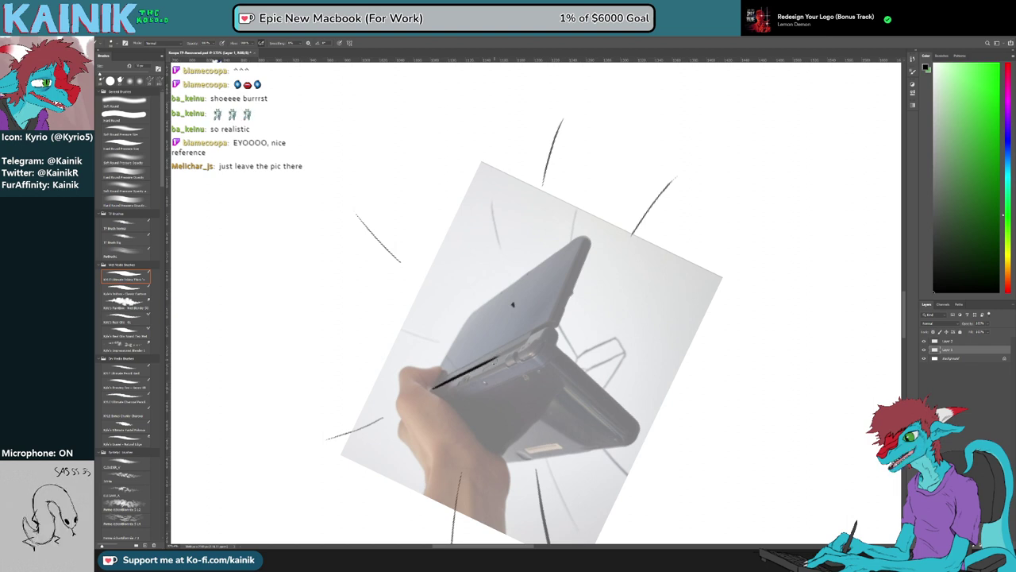
{"action": "key", "text": "e"}
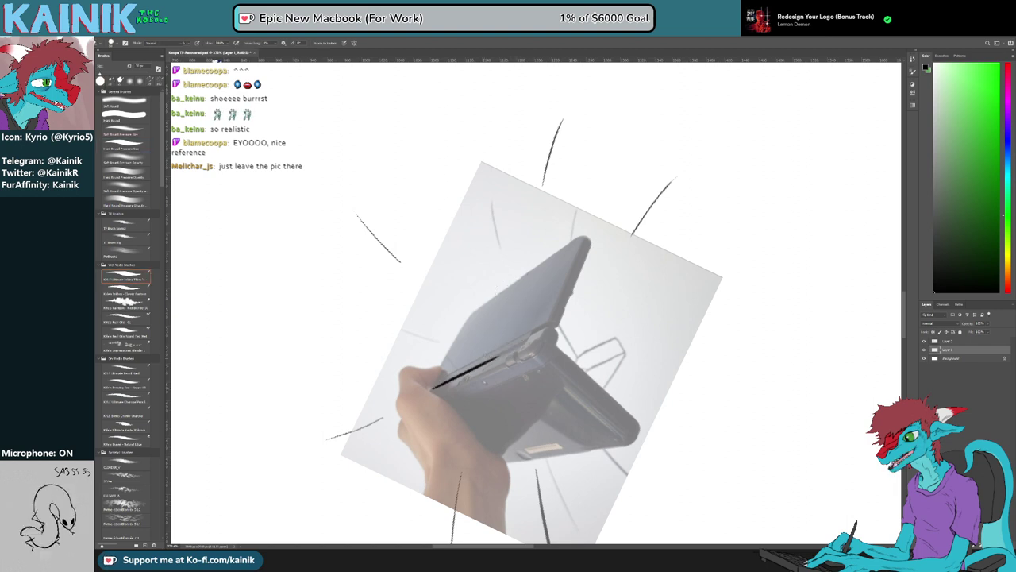
{"action": "key", "text": "b"}
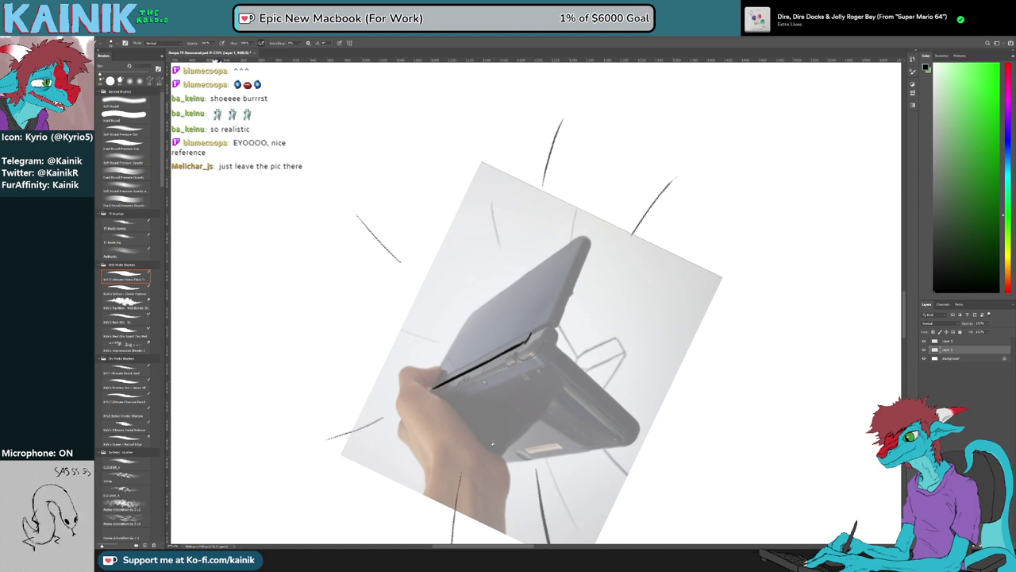
{"action": "key", "text": "r"}
{"action": "left_click_drag", "start_coordinate": [493, 443], "coordinate": [527, 450]}
{"action": "mouse_move", "coordinate": [538, 333]}
{"action": "left_mouse_down"}
{"action": "mouse_move", "coordinate": [461, 406]}
{"action": "mouse_move", "coordinate": [420, 334]}
{"action": "left_mouse_up"}
Draw the round hinge cap at the end of the strip, with the curved outer hinge piece beside it
{"action": "key", "text": "r"}
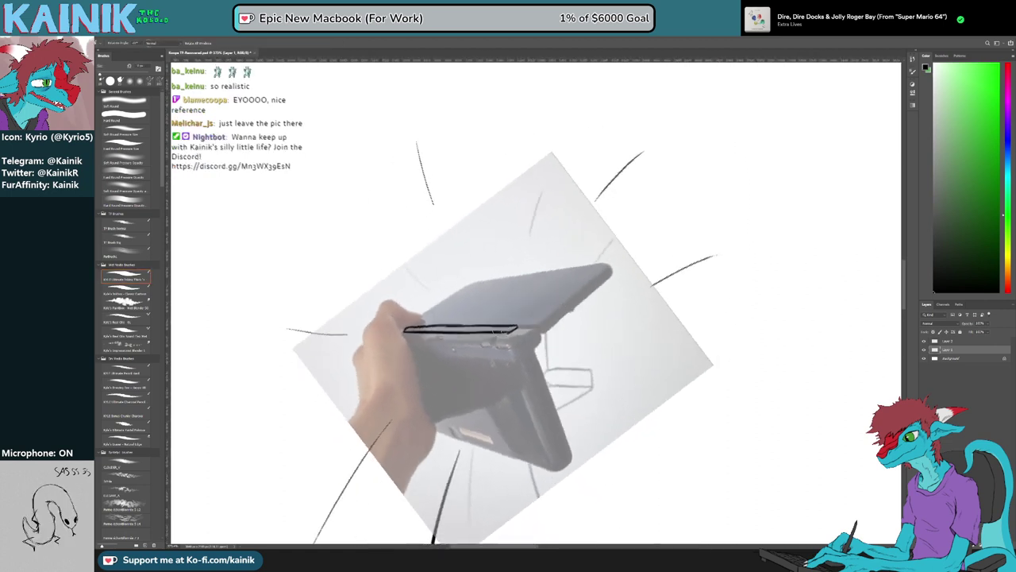
{"action": "left_click_drag", "start_coordinate": [500, 337], "coordinate": [493, 334]}
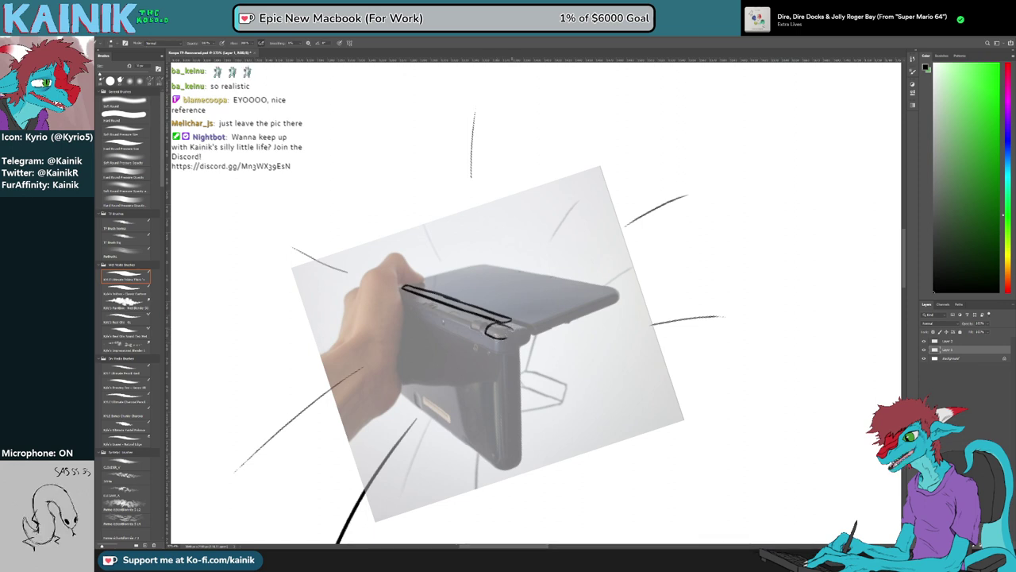
{"action": "left_click_drag", "start_coordinate": [512, 334], "coordinate": [504, 339]}
{"action": "key", "text": "e"}
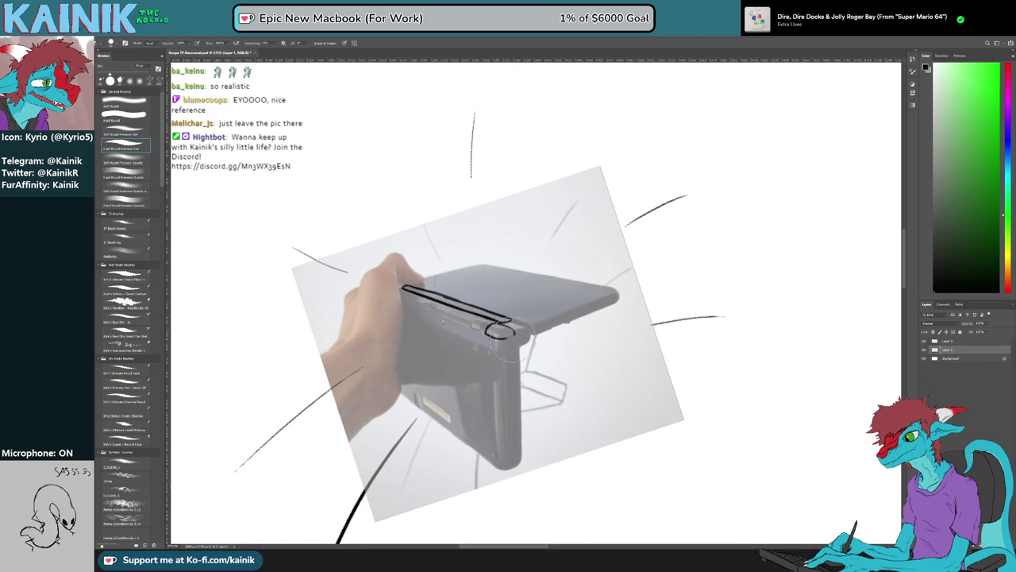
{"action": "key", "text": "b"}
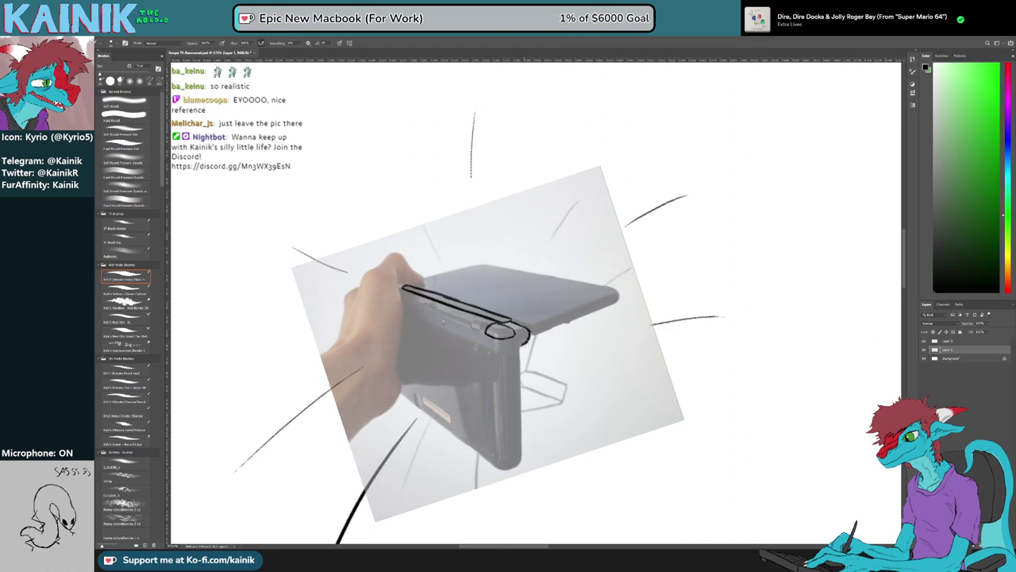
Try to trace the lid's side edge between the round hinge and the lid's far corner
{"action": "key", "text": "r"}
{"action": "left_click_drag", "start_coordinate": [525, 342], "coordinate": [542, 344]}
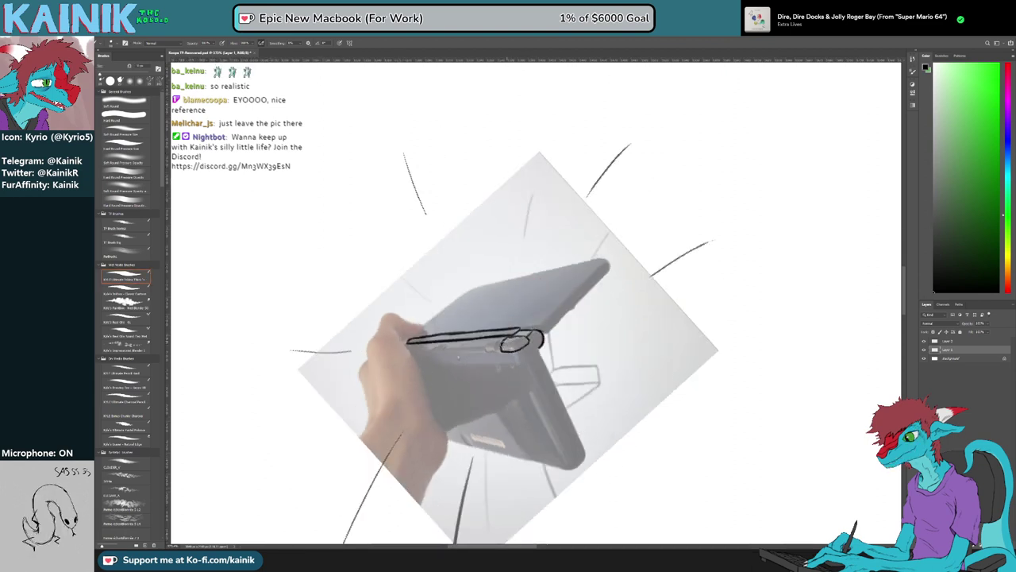
{"action": "key", "text": "r"}
{"action": "mouse_move", "coordinate": [572, 292]}
{"action": "left_mouse_down"}
{"action": "mouse_move", "coordinate": [571, 316]}
{"action": "mouse_move", "coordinate": [573, 301]}
{"action": "left_mouse_up"}
{"action": "key", "text": "b"}
{"action": "left_click_drag", "start_coordinate": [531, 332], "coordinate": [572, 305]}
{"action": "key", "text": "ctrl+z"}
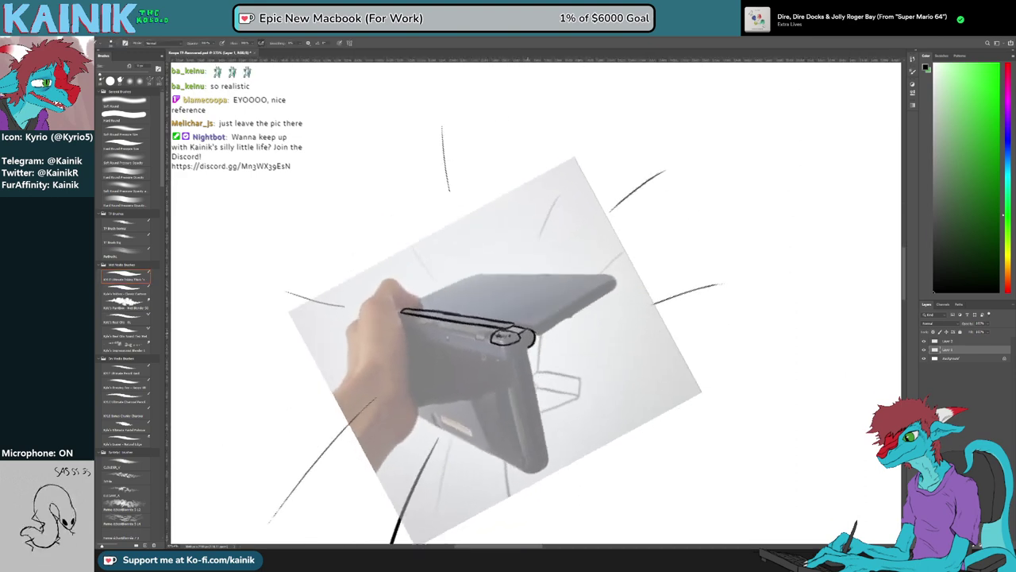
{"action": "left_click_drag", "start_coordinate": [531, 332], "coordinate": [571, 305]}
{"action": "key", "text": "ctrl+z"}
{"action": "key", "text": "r"}
{"action": "left_click_drag", "start_coordinate": [539, 337], "coordinate": [562, 321]}
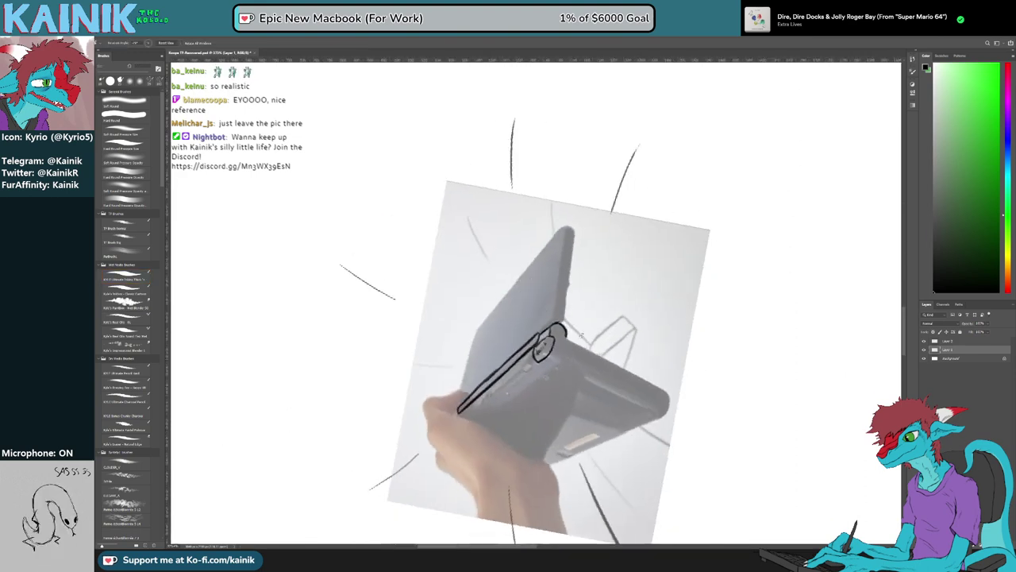
{"action": "key", "text": "b"}
{"action": "left_click_drag", "start_coordinate": [567, 231], "coordinate": [563, 265]}
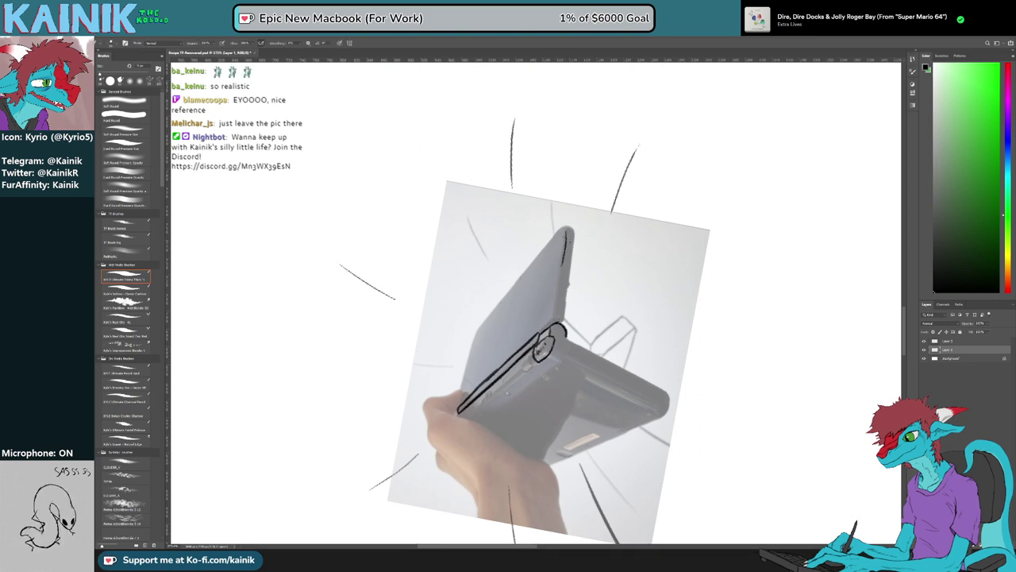
{"action": "key", "text": "e"}
{"action": "left_click_drag", "start_coordinate": [566, 230], "coordinate": [563, 281]}
{"action": "key", "text": "r"}
{"action": "mouse_move", "coordinate": [635, 267]}
{"action": "left_mouse_down"}
{"action": "mouse_move", "coordinate": [644, 303]}
{"action": "mouse_move", "coordinate": [636, 363]}
{"action": "left_mouse_up"}
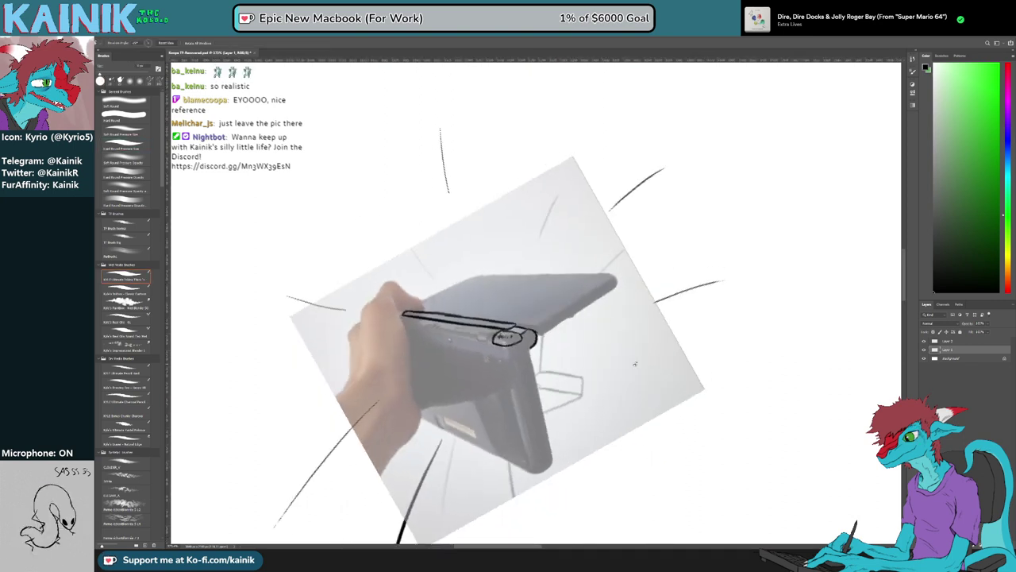
Trace a single line along the lid's side edge from the hinge to its far corner
{"action": "key", "text": "b"}
{"action": "mouse_move", "coordinate": [532, 329]}
{"action": "left_mouse_down"}
{"action": "mouse_move", "coordinate": [612, 280]}
{"action": "mouse_move", "coordinate": [592, 292]}
{"action": "left_mouse_up"}
{"action": "key", "text": "e"}
{"action": "key", "text": "r"}
{"action": "left_click_drag", "start_coordinate": [560, 357], "coordinate": [594, 316]}
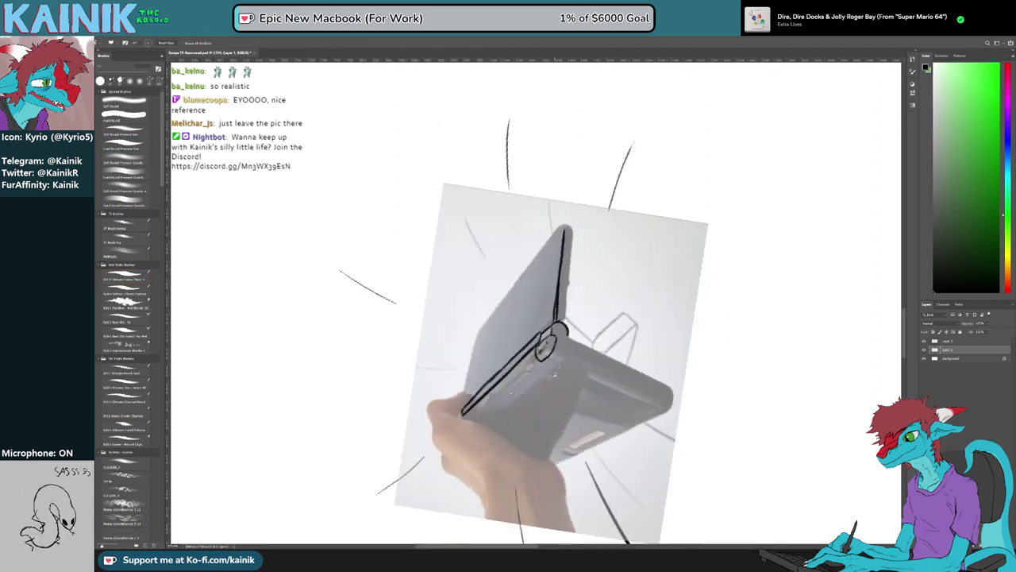
Trace the hinge barrel's second long line and add the small segment and slot details along it
{"action": "key", "text": "b"}
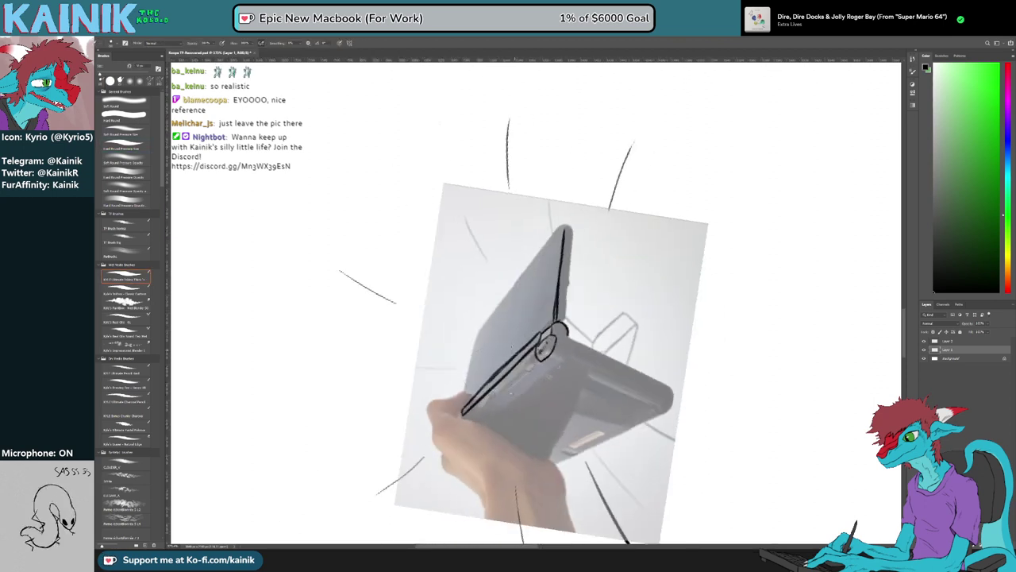
{"action": "key", "text": "r"}
{"action": "left_click_drag", "start_coordinate": [511, 461], "coordinate": [539, 463]}
{"action": "key", "text": "b"}
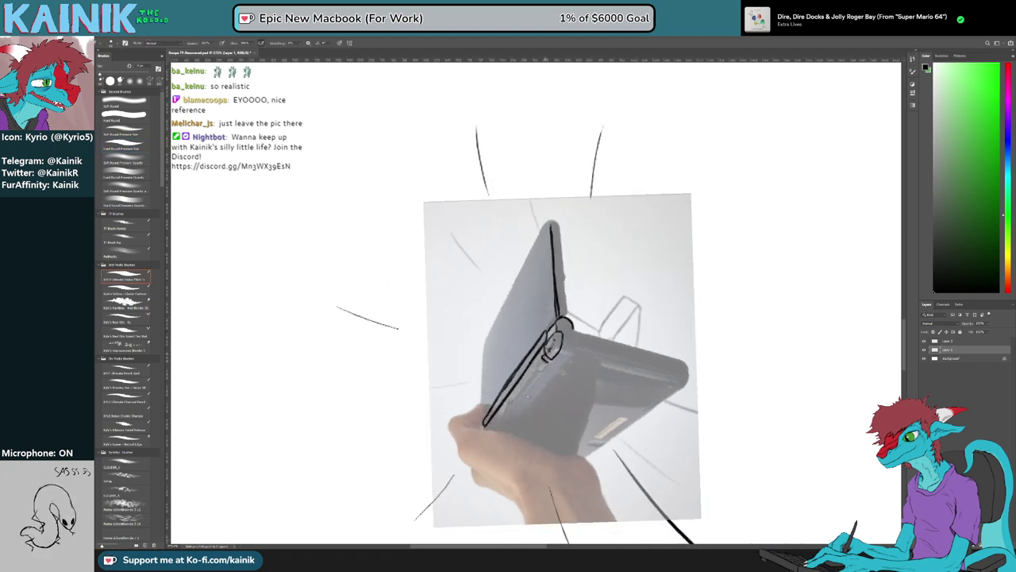
{"action": "mouse_move", "coordinate": [543, 361]}
{"action": "left_mouse_down"}
{"action": "mouse_move", "coordinate": [530, 373]}
{"action": "mouse_move", "coordinate": [551, 357]}
{"action": "mouse_move", "coordinate": [499, 424]}
{"action": "left_mouse_up"}
{"action": "key", "text": "e"}
{"action": "key", "text": "b"}
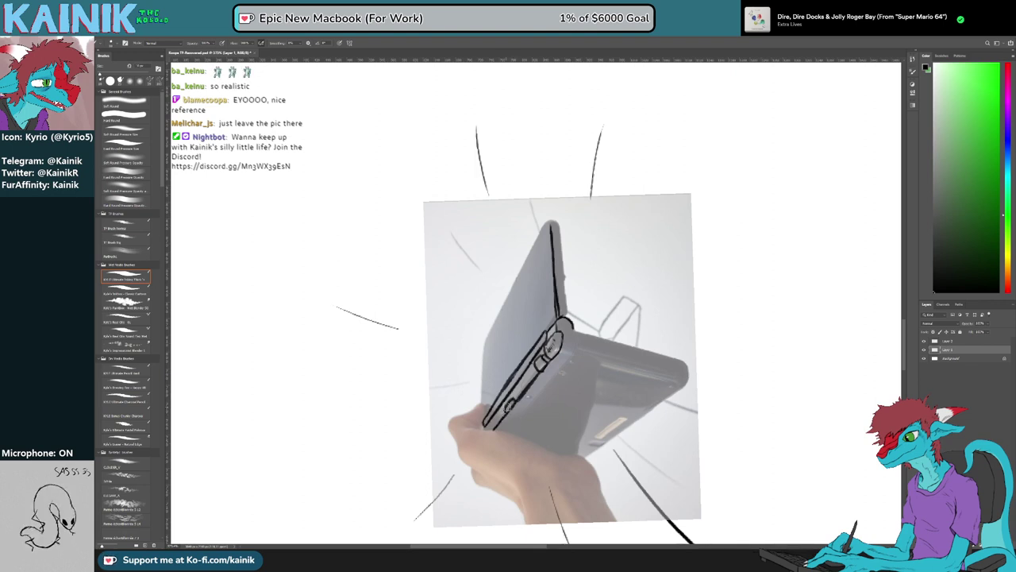
Trace the base half's long side edge from the hinge toward its far rounded corner
{"action": "key", "text": "r"}
{"action": "left_click_drag", "start_coordinate": [509, 408], "coordinate": [413, 406]}
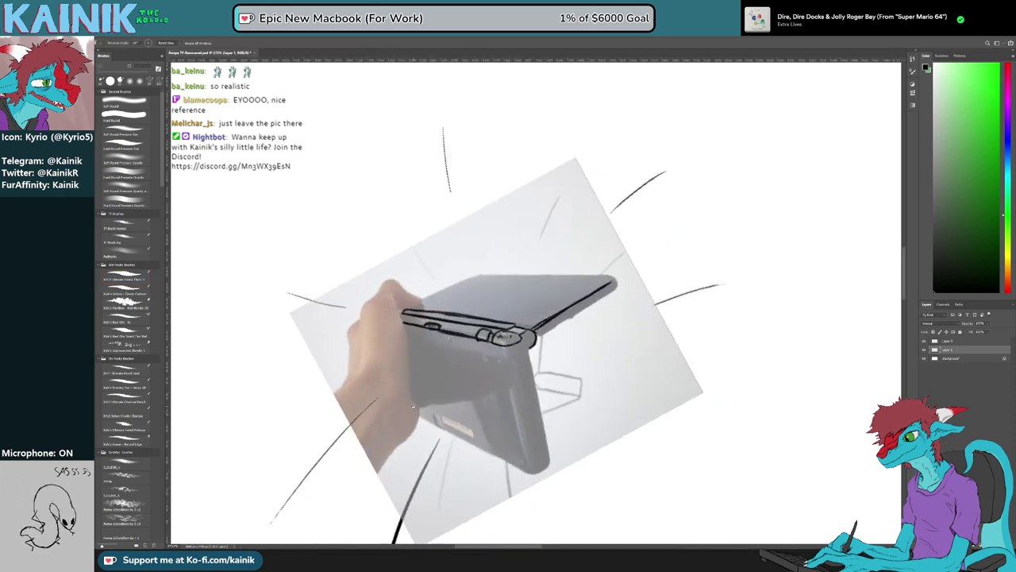
{"action": "left_click_drag", "start_coordinate": [523, 390], "coordinate": [501, 385]}
{"action": "key", "text": "b"}
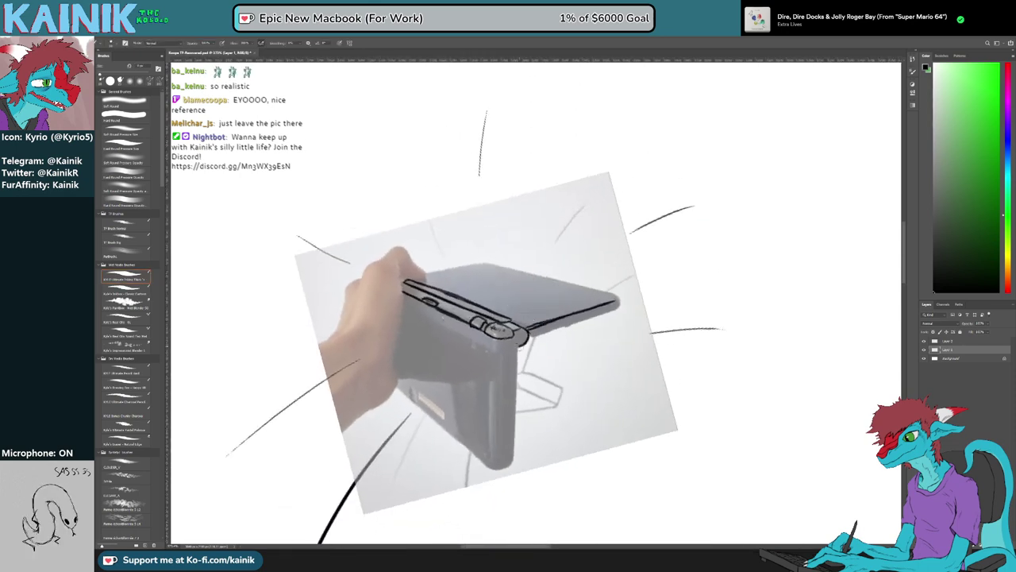
{"action": "left_click_drag", "start_coordinate": [520, 347], "coordinate": [517, 382]}
{"action": "key", "text": "r"}
{"action": "left_click_drag", "start_coordinate": [620, 389], "coordinate": [617, 191]}
{"action": "key", "text": "ctrl+z"}
{"action": "left_click_drag", "start_coordinate": [732, 214], "coordinate": [704, 177]}
{"action": "key", "text": "b"}
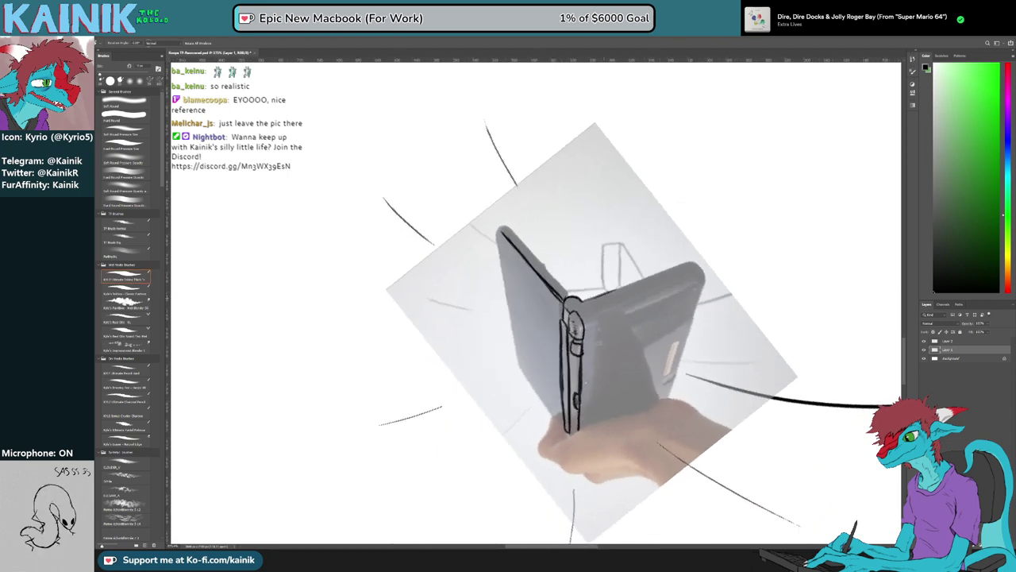
{"action": "left_click_drag", "start_coordinate": [586, 302], "coordinate": [644, 274]}
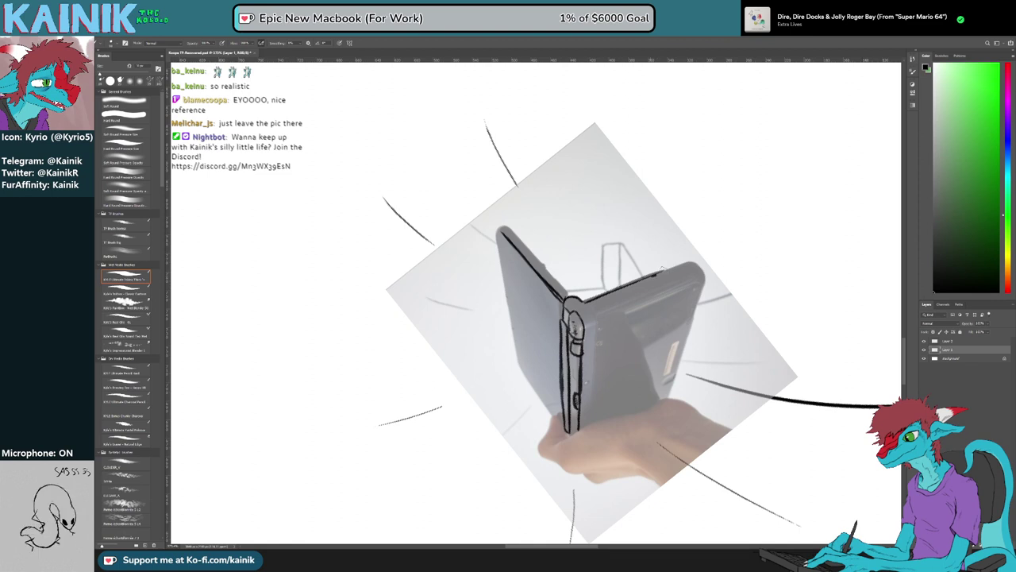
{"action": "left_click_drag", "start_coordinate": [694, 258], "coordinate": [635, 289]}
Draw the base half's rounded outer corner and begin its outer edge toward the hand
{"action": "key", "text": "r"}
{"action": "key", "text": "b"}
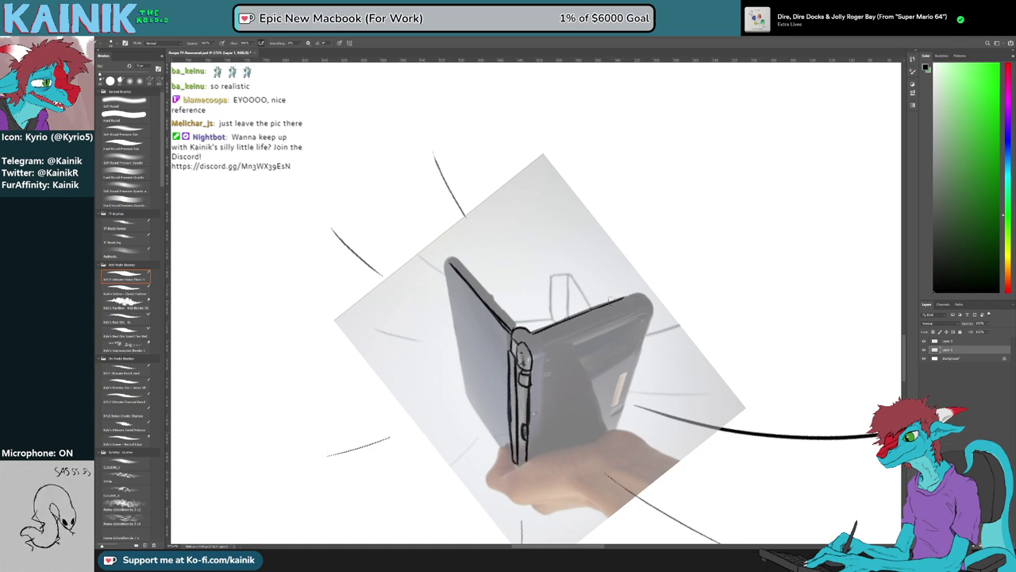
{"action": "left_click_drag", "start_coordinate": [631, 295], "coordinate": [654, 307]}
{"action": "key", "text": "r"}
{"action": "left_click_drag", "start_coordinate": [705, 349], "coordinate": [655, 413]}
{"action": "left_click_drag", "start_coordinate": [615, 508], "coordinate": [690, 461]}
{"action": "key", "text": "b"}
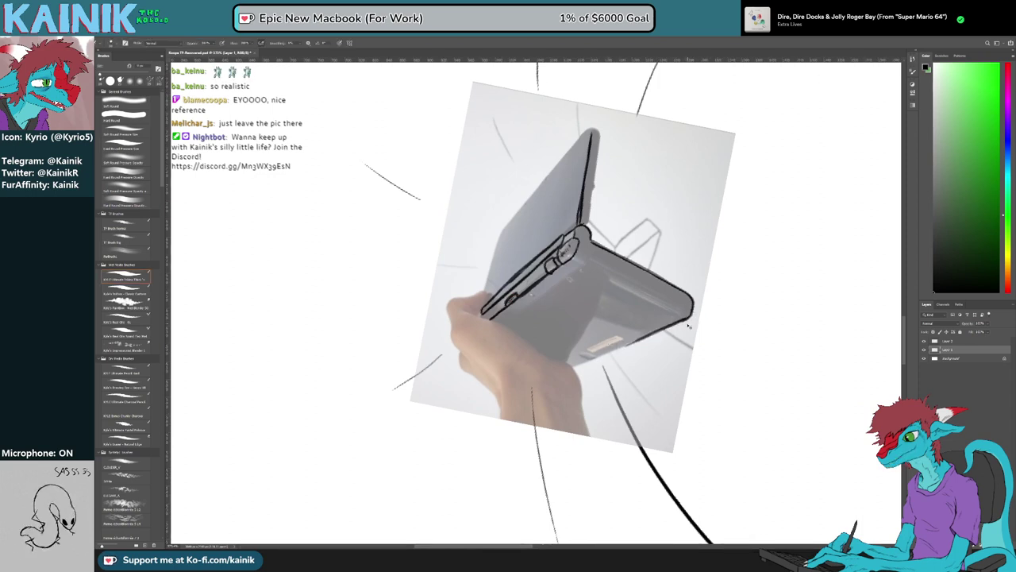
Redraw the base half's outer edge as a straight line from the rounded corner to the hand
{"action": "key", "text": "ctrl+z"}
{"action": "key", "text": "r"}
{"action": "mouse_move", "coordinate": [744, 319]}
{"action": "left_mouse_down"}
{"action": "mouse_move", "coordinate": [705, 275]}
{"action": "mouse_move", "coordinate": [616, 342]}
{"action": "left_mouse_up"}
{"action": "key", "text": "b"}
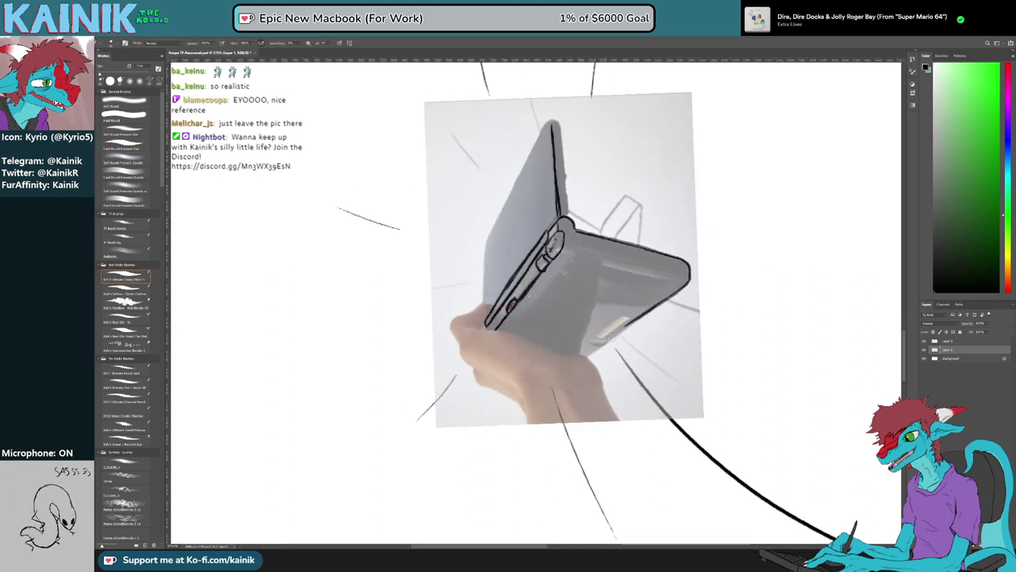
{"action": "left_click_drag", "start_coordinate": [655, 307], "coordinate": [582, 363]}
{"action": "key", "text": "ctrl+z"}
{"action": "key", "text": "ctrl+z"}
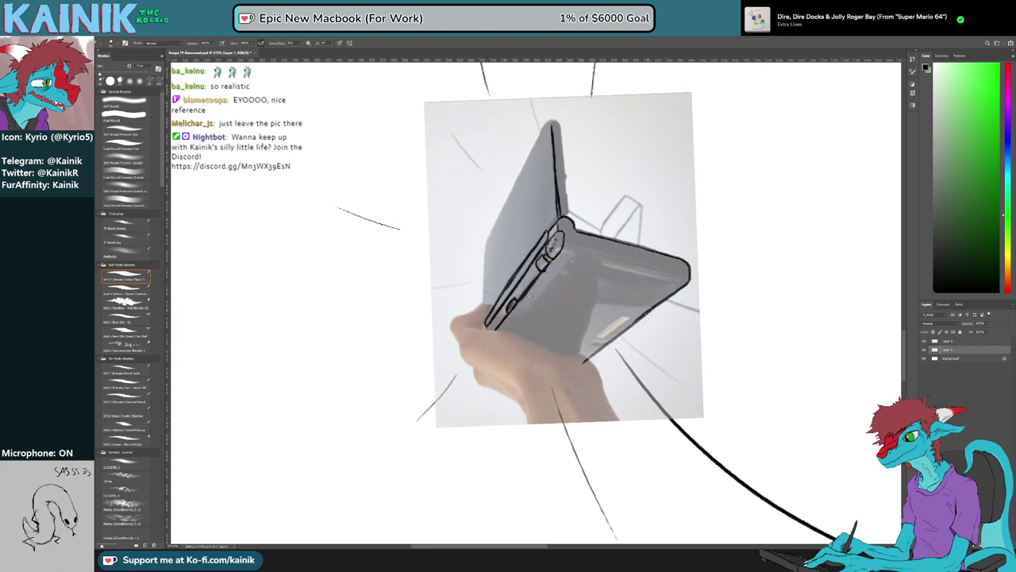
Draw the small rounded cap at the hand end of the hinge and clean up its outline with the eraser
{"action": "key", "text": "r"}
{"action": "left_click_drag", "start_coordinate": [684, 316], "coordinate": [653, 469]}
{"action": "left_click_drag", "start_coordinate": [498, 450], "coordinate": [501, 451]}
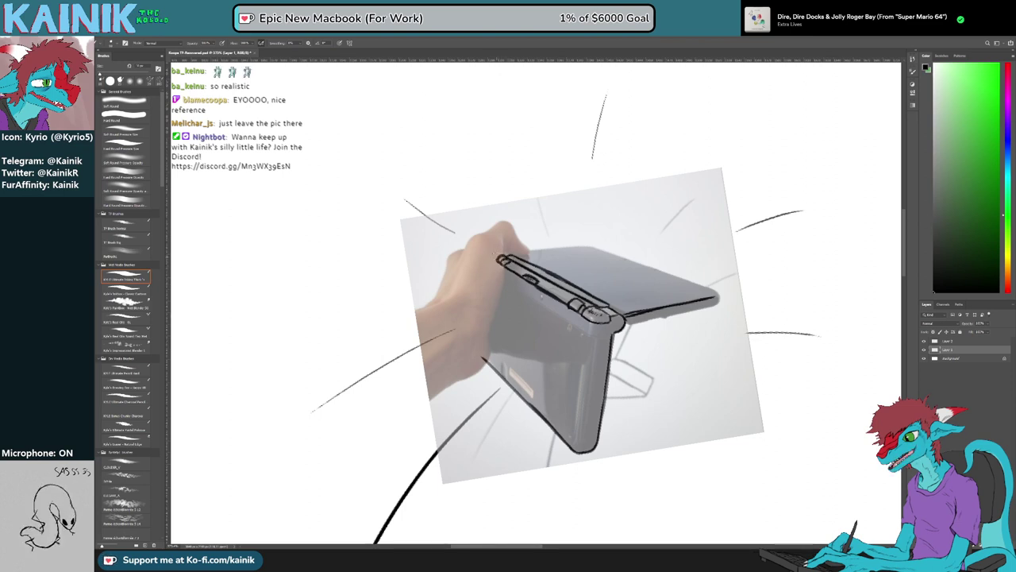
{"action": "key", "text": "e"}
{"action": "left_click_drag", "start_coordinate": [497, 257], "coordinate": [492, 259]}
{"action": "key", "text": "b"}
Draw a line parallel to the hinge on the base half and hatch shading along its side from the rounded corner
{"action": "key", "text": "r"}
{"action": "mouse_move", "coordinate": [494, 277]}
{"action": "left_mouse_down"}
{"action": "mouse_move", "coordinate": [504, 340]}
{"action": "mouse_move", "coordinate": [589, 241]}
{"action": "left_mouse_up"}
{"action": "key", "text": "r"}
{"action": "mouse_move", "coordinate": [693, 295]}
{"action": "left_mouse_down"}
{"action": "mouse_move", "coordinate": [664, 417]}
{"action": "mouse_move", "coordinate": [520, 425]}
{"action": "mouse_move", "coordinate": [439, 409]}
{"action": "left_mouse_up"}
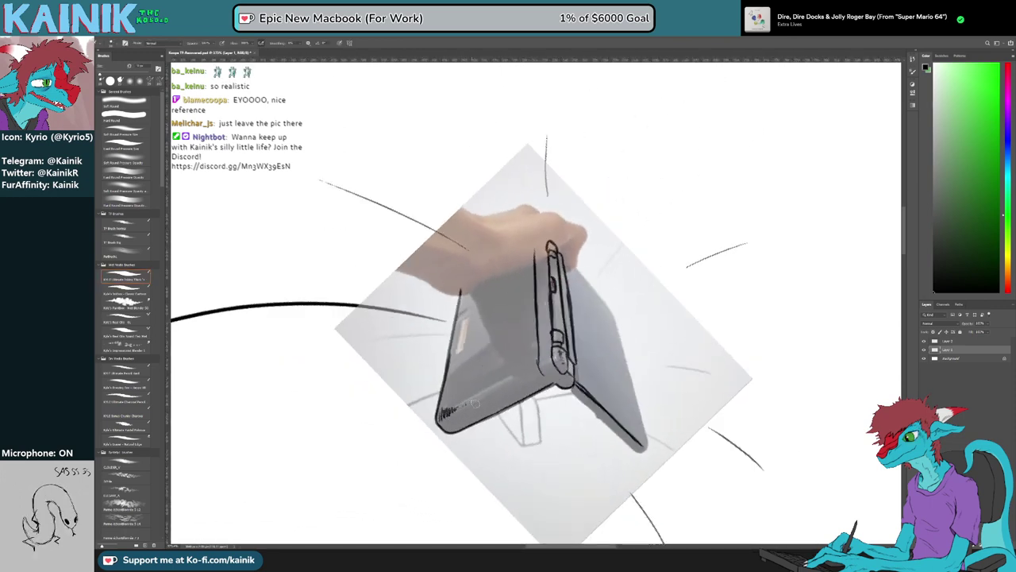
{"action": "mouse_move", "coordinate": [494, 391]}
{"action": "left_mouse_down"}
{"action": "mouse_move", "coordinate": [576, 384]}
{"action": "mouse_move", "coordinate": [611, 353]}
{"action": "mouse_move", "coordinate": [601, 338]}
{"action": "left_mouse_up"}
{"action": "key", "text": "r"}
Erase the line along the lid's side edge and start redrawing it on the lid's lower rim
{"action": "key", "text": "e"}
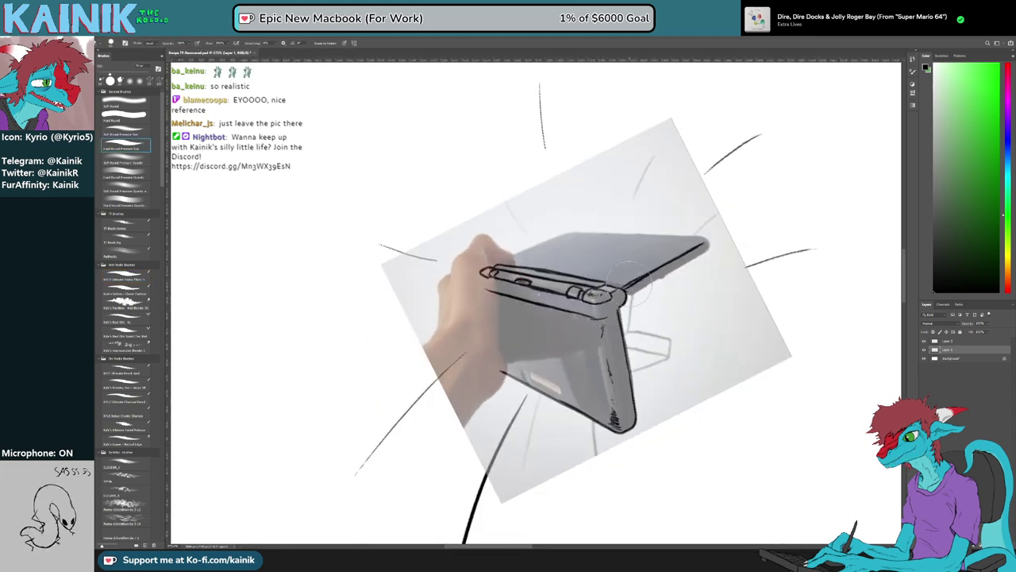
{"action": "mouse_move", "coordinate": [633, 287]}
{"action": "left_mouse_down"}
{"action": "mouse_move", "coordinate": [662, 264]}
{"action": "mouse_move", "coordinate": [636, 279]}
{"action": "mouse_move", "coordinate": [621, 309]}
{"action": "mouse_move", "coordinate": [672, 270]}
{"action": "left_mouse_up"}
{"action": "key", "text": "b"}
{"action": "key", "text": "ctrl+z"}
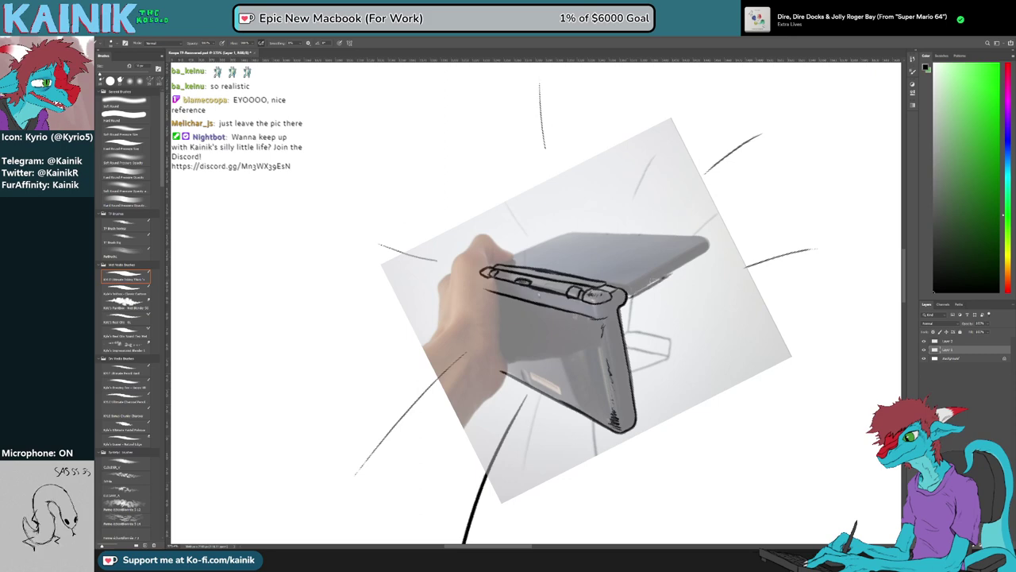
Finish the lid's lower rim line from the hinge to the outer corner, cleaning stray ink with the eraser
{"action": "key", "text": "z"}
{"action": "left_click_drag", "start_coordinate": [623, 301], "coordinate": [616, 276]}
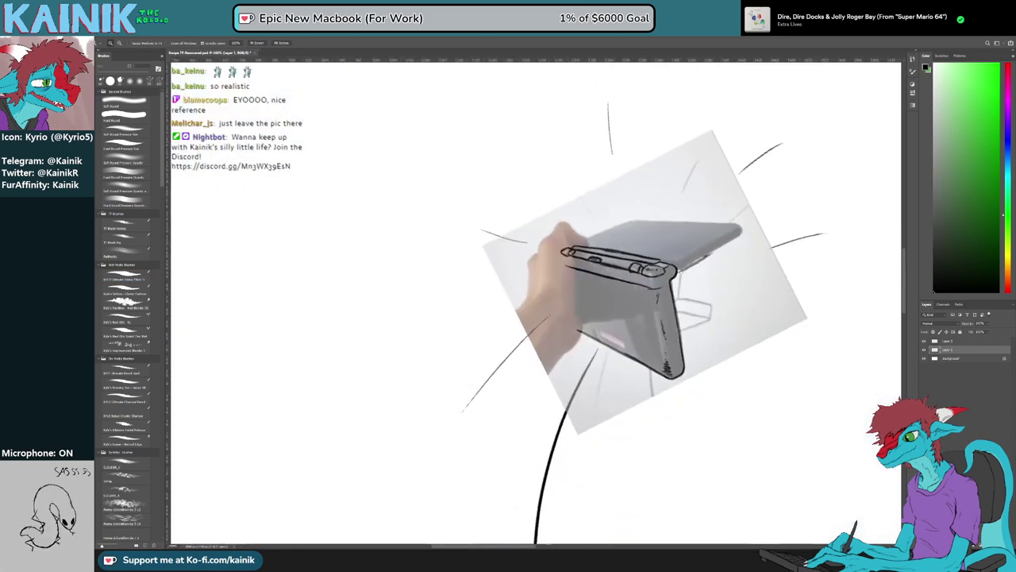
{"action": "mouse_move", "coordinate": [688, 266]}
{"action": "left_mouse_down"}
{"action": "mouse_move", "coordinate": [561, 322]}
{"action": "mouse_move", "coordinate": [619, 289]}
{"action": "left_mouse_up"}
{"action": "key", "text": "b"}
{"action": "key", "text": "r"}
{"action": "mouse_move", "coordinate": [675, 324]}
{"action": "left_mouse_down"}
{"action": "mouse_move", "coordinate": [653, 214]}
{"action": "mouse_move", "coordinate": [444, 250]}
{"action": "left_mouse_up"}
{"action": "key", "text": "b"}
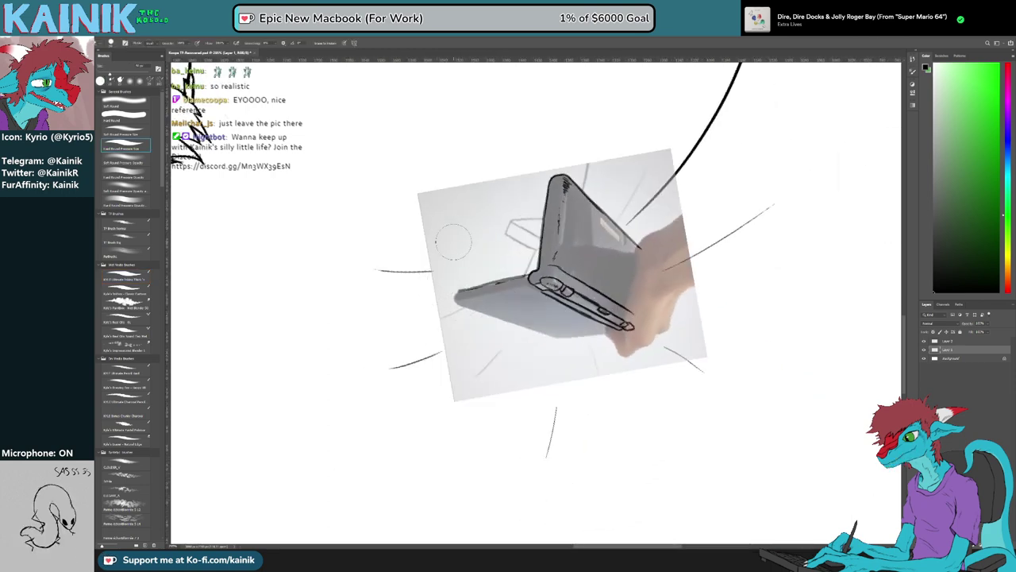
{"action": "left_click", "coordinate": [125, 276]}
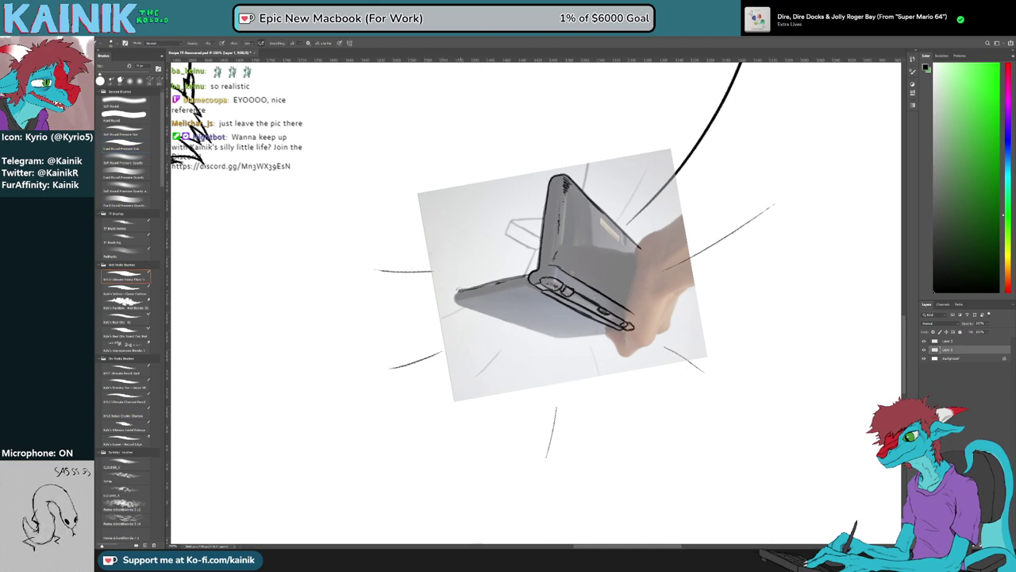
Draw the lid's long upper edge from its outer corner to the far bend, redoing the stroke once
{"action": "key", "text": "r"}
{"action": "mouse_move", "coordinate": [585, 426]}
{"action": "left_mouse_down"}
{"action": "mouse_move", "coordinate": [463, 243]}
{"action": "mouse_move", "coordinate": [445, 283]}
{"action": "left_mouse_up"}
{"action": "key", "text": "b"}
{"action": "left_click_drag", "start_coordinate": [582, 241], "coordinate": [502, 291]}
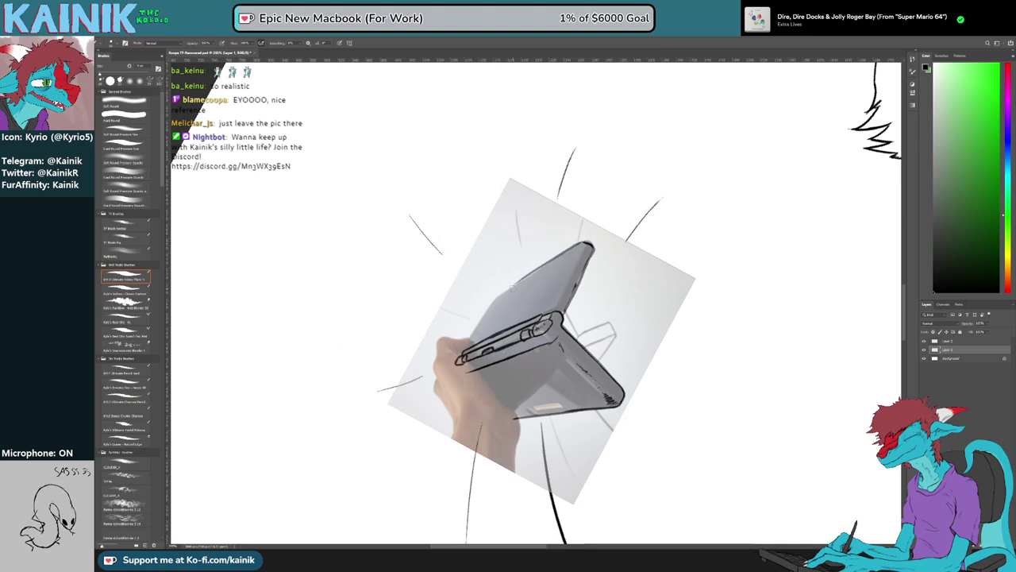
{"action": "key", "text": "ctrl+z"}
{"action": "left_click_drag", "start_coordinate": [582, 242], "coordinate": [496, 299]}
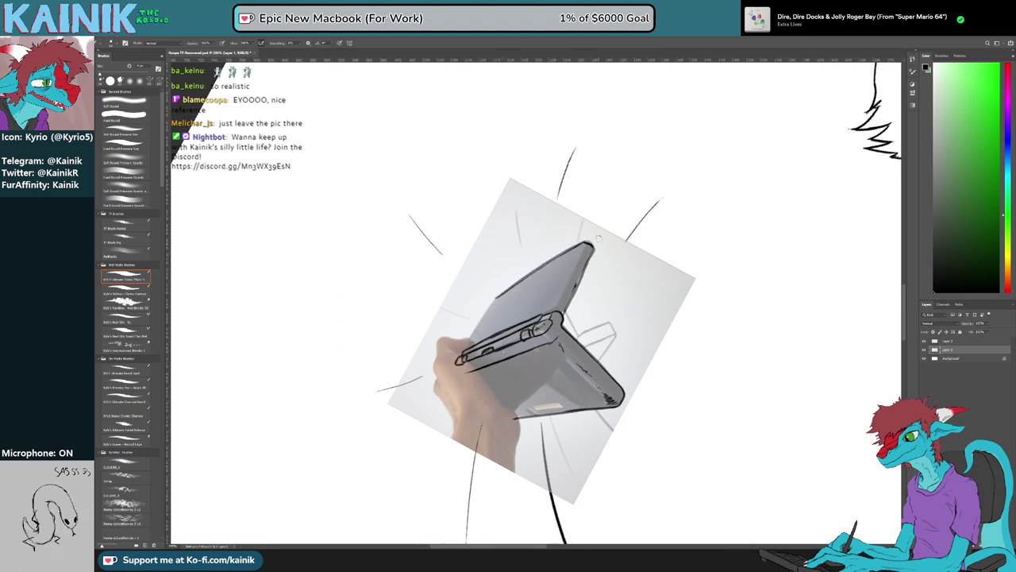
Outline the tip of the lid's outer corner and trim the overlapping ink with the eraser
{"action": "key", "text": "r"}
{"action": "mouse_move", "coordinate": [588, 240]}
{"action": "left_mouse_down"}
{"action": "mouse_move", "coordinate": [609, 335]}
{"action": "mouse_move", "coordinate": [567, 376]}
{"action": "left_mouse_up"}
{"action": "key", "text": "e"}
{"action": "key", "text": "b"}
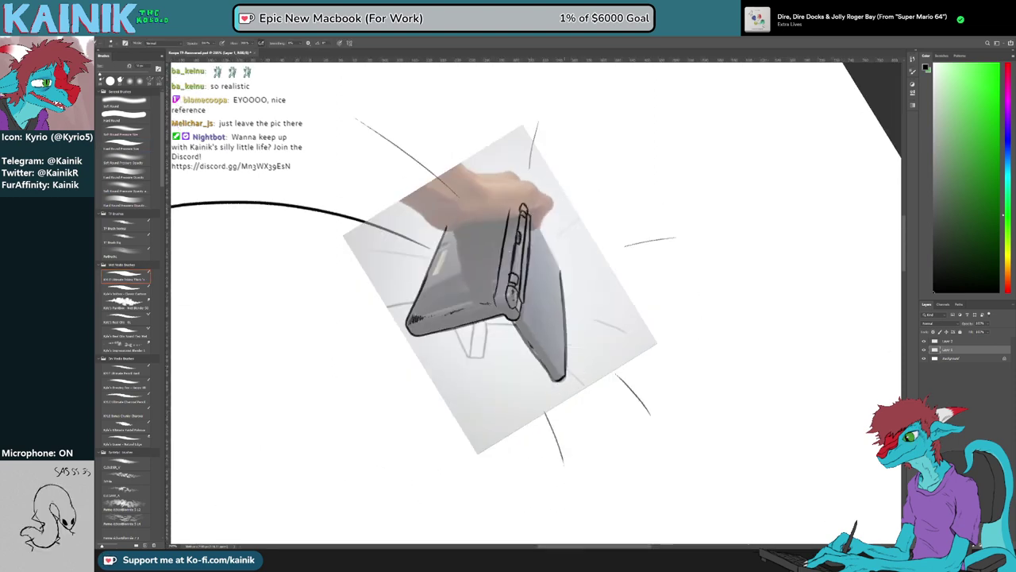
{"action": "key", "text": "r"}
{"action": "mouse_move", "coordinate": [555, 406]}
{"action": "left_mouse_down"}
{"action": "mouse_move", "coordinate": [692, 381]}
{"action": "mouse_move", "coordinate": [630, 306]}
{"action": "left_mouse_up"}
{"action": "key", "text": "e"}
{"action": "key", "text": "b"}
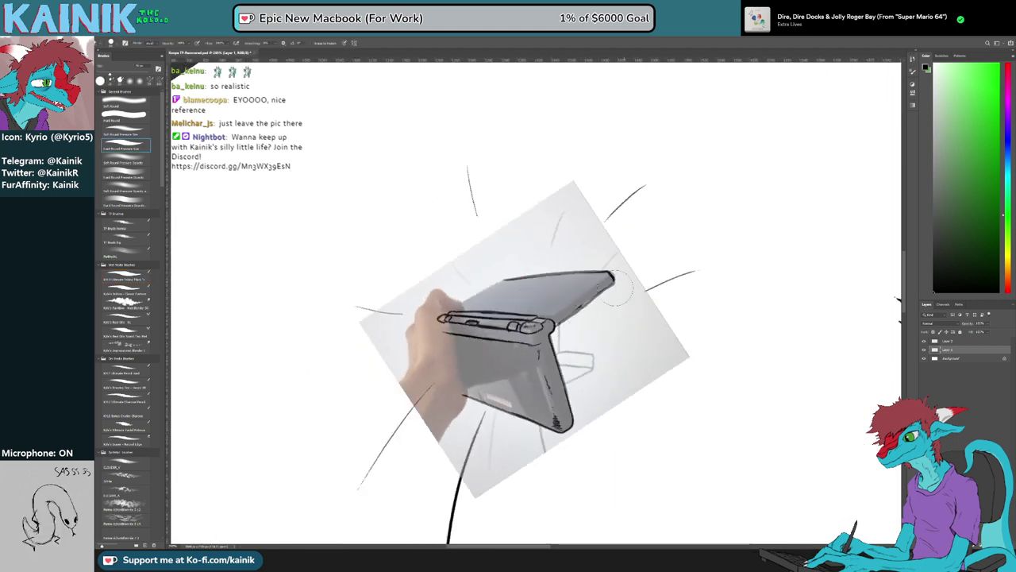
{"action": "key", "text": "b"}
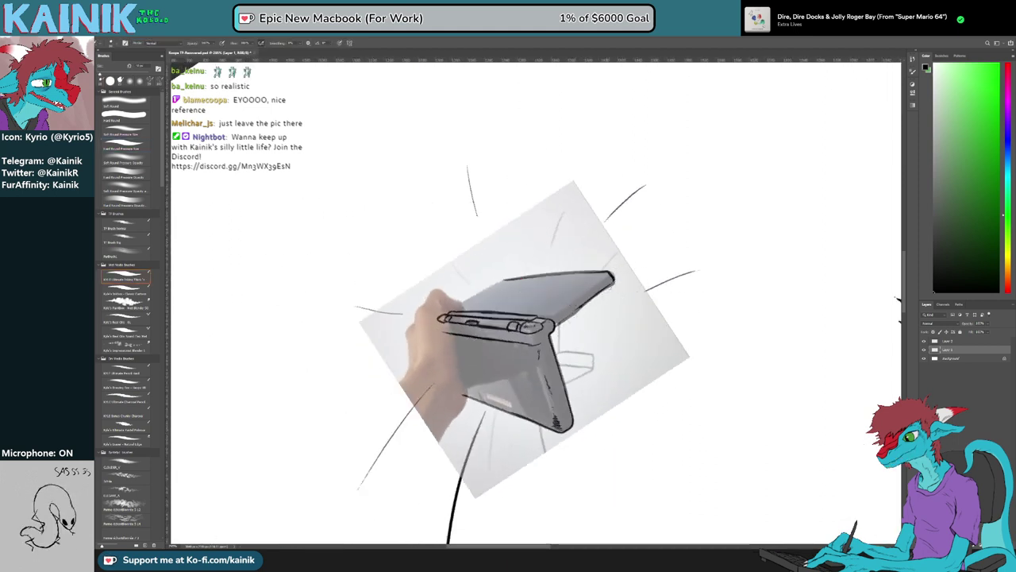
Draw the lid's remaining edge from the far bend down to the hinge cap beside the hand
{"action": "key", "text": "r"}
{"action": "left_click_drag", "start_coordinate": [719, 339], "coordinate": [724, 310]}
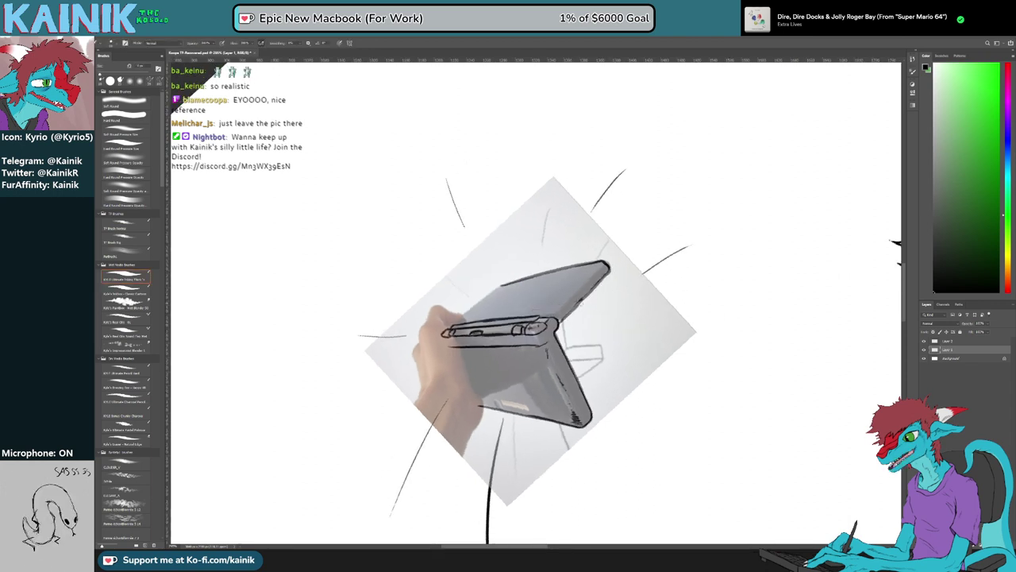
{"action": "key", "text": "r"}
{"action": "left_click_drag", "start_coordinate": [625, 320], "coordinate": [625, 290]}
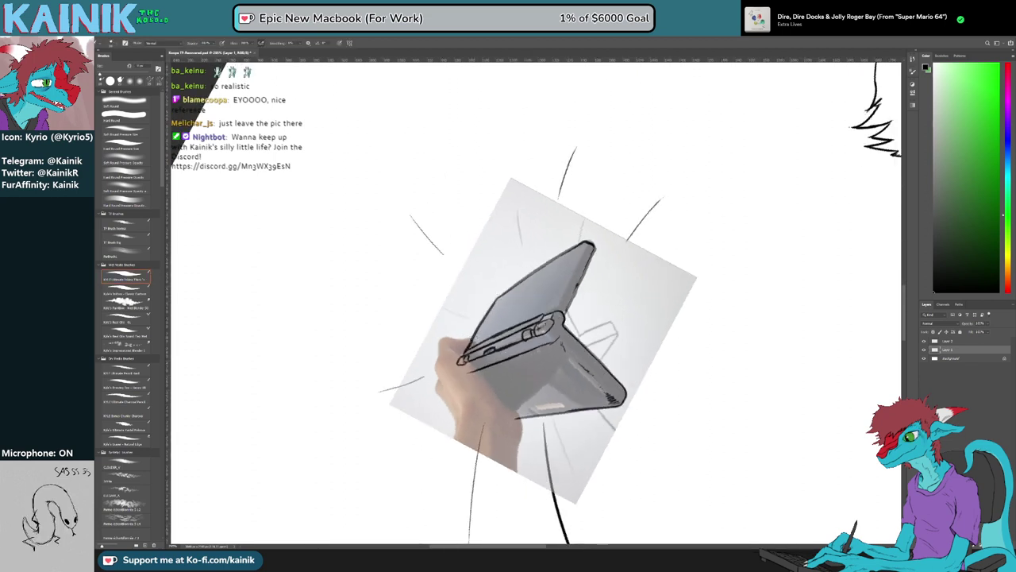
Reshape the lid's outer corner into a smooth rounded end by alternating ink strokes and erasing
{"action": "key", "text": "r"}
{"action": "mouse_move", "coordinate": [675, 300]}
{"action": "left_mouse_down"}
{"action": "mouse_move", "coordinate": [655, 397]}
{"action": "mouse_move", "coordinate": [606, 436]}
{"action": "left_mouse_up"}
{"action": "key", "text": "e"}
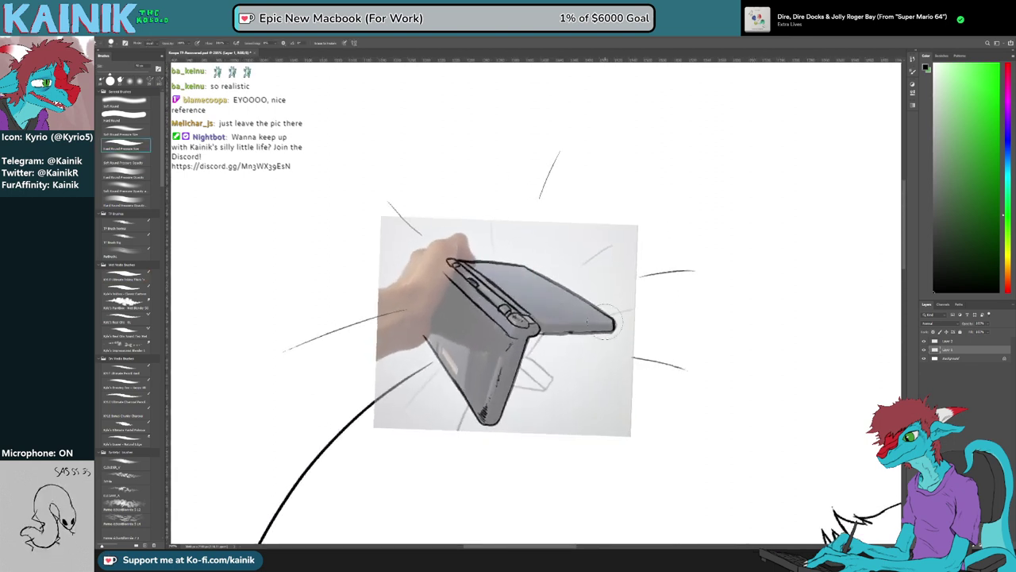
{"action": "key", "text": "b"}
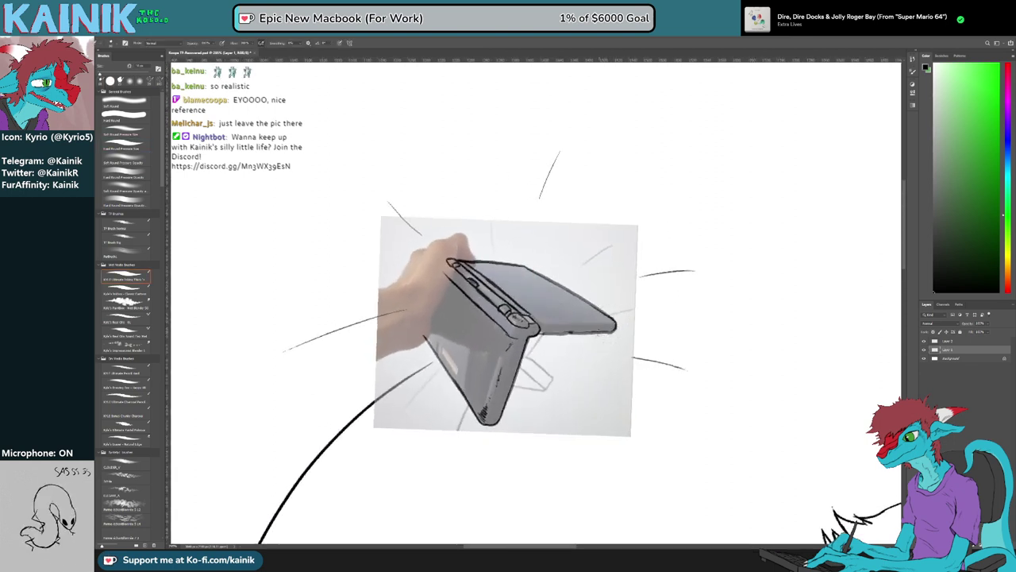
{"action": "key", "text": "r"}
{"action": "left_click_drag", "start_coordinate": [589, 395], "coordinate": [628, 357]}
{"action": "key", "text": "e"}
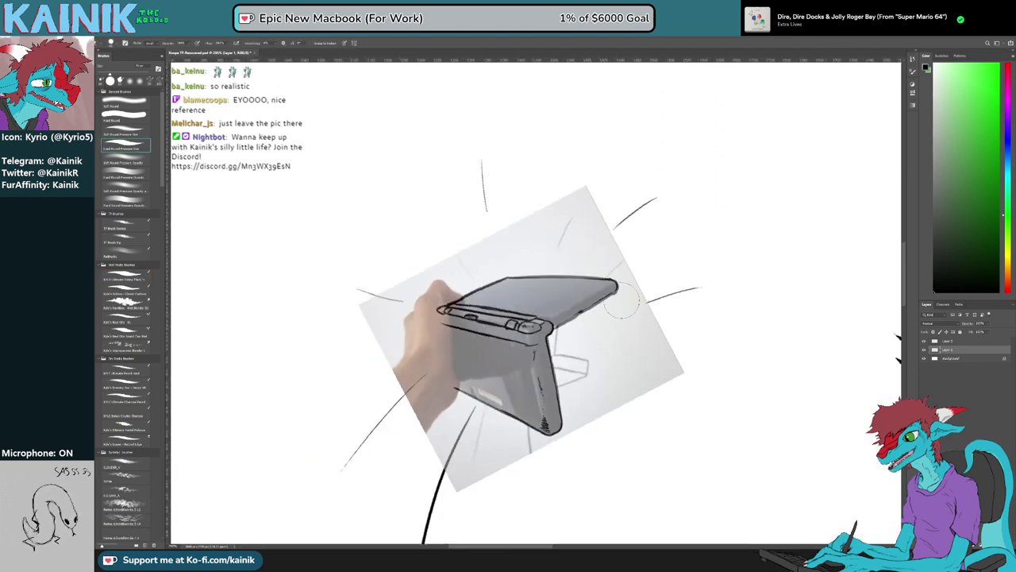
{"action": "key", "text": "r"}
{"action": "mouse_move", "coordinate": [615, 293]}
{"action": "left_mouse_down"}
{"action": "mouse_move", "coordinate": [609, 272]}
{"action": "mouse_move", "coordinate": [543, 384]}
{"action": "mouse_move", "coordinate": [497, 375]}
{"action": "left_mouse_up"}
{"action": "key", "text": "b"}
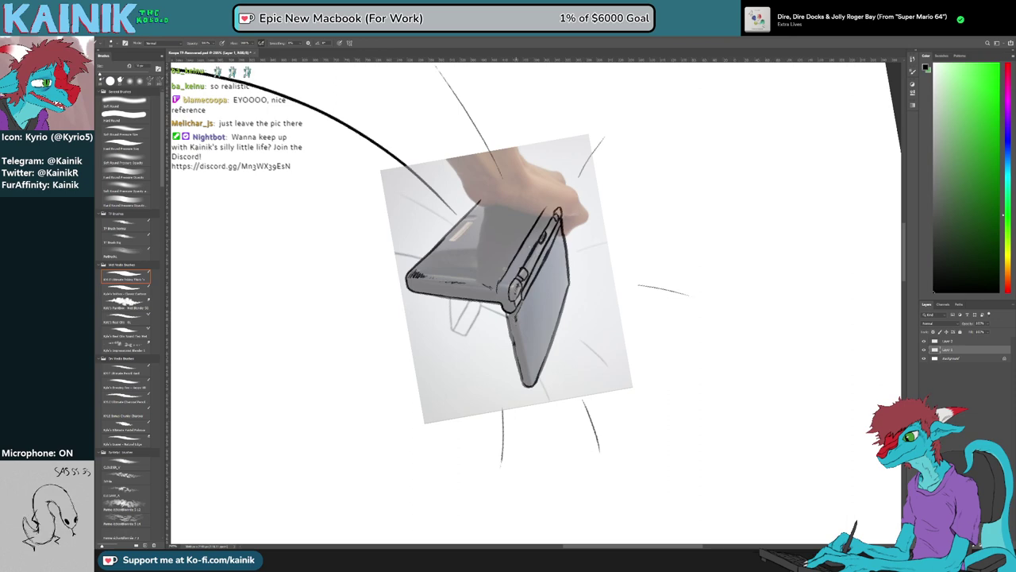
Close the base half's outline along its hand-side edge and draw the inner rim line along the lid's side
{"action": "key", "text": "r"}
{"action": "left_click_drag", "start_coordinate": [533, 428], "coordinate": [659, 314]}
{"action": "key", "text": "b"}
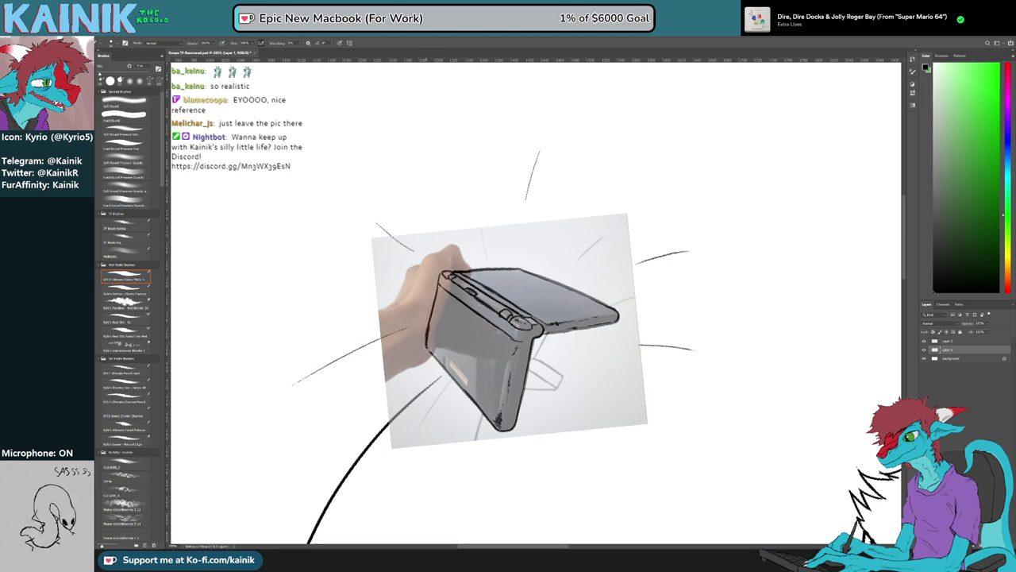
Add two small circles near the lid's upper edge and hatch shading on the base half's flat face
{"action": "key", "text": "r"}
{"action": "mouse_move", "coordinate": [418, 383]}
{"action": "left_mouse_down"}
{"action": "mouse_move", "coordinate": [410, 357]}
{"action": "mouse_move", "coordinate": [434, 293]}
{"action": "mouse_move", "coordinate": [488, 414]}
{"action": "mouse_move", "coordinate": [568, 417]}
{"action": "left_mouse_up"}
{"action": "key", "text": "b"}
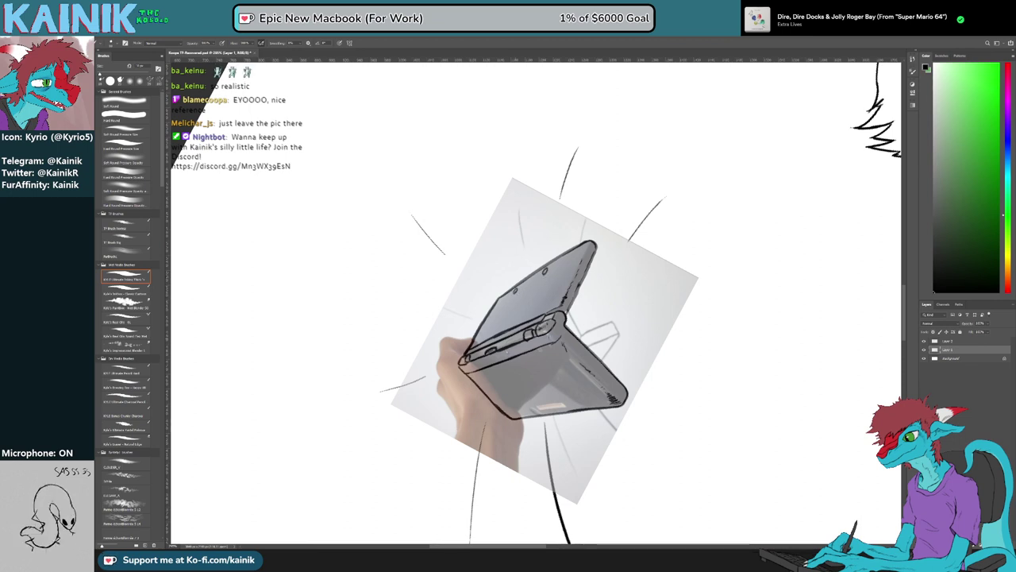
{"action": "key", "text": "r"}
{"action": "left_click_drag", "start_coordinate": [502, 377], "coordinate": [521, 384]}
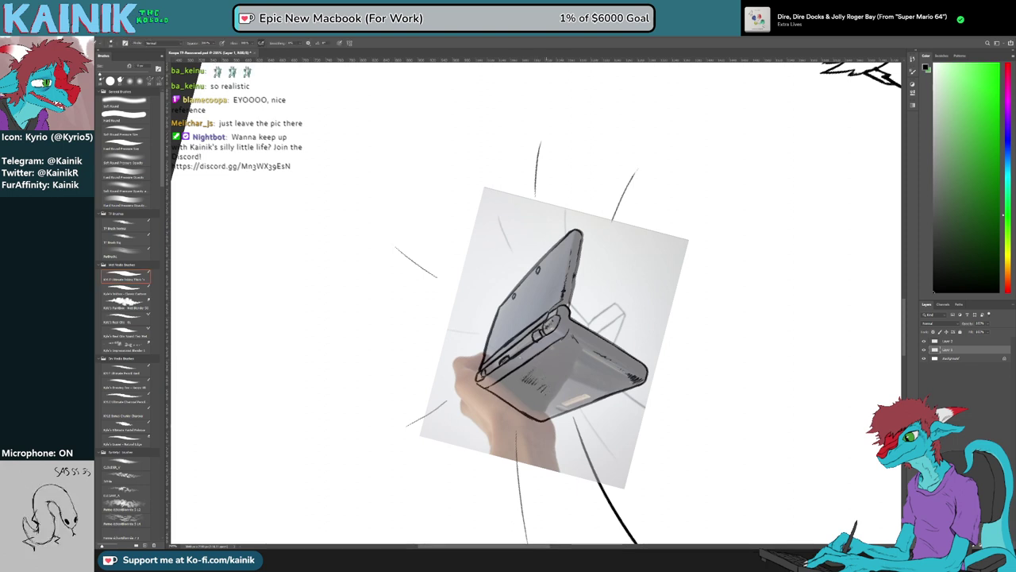
Hide the reference photo's layer so the console line art stands alone, with the canvas set upright
{"action": "key", "text": "r"}
{"action": "left_click_drag", "start_coordinate": [640, 380], "coordinate": [503, 428]}
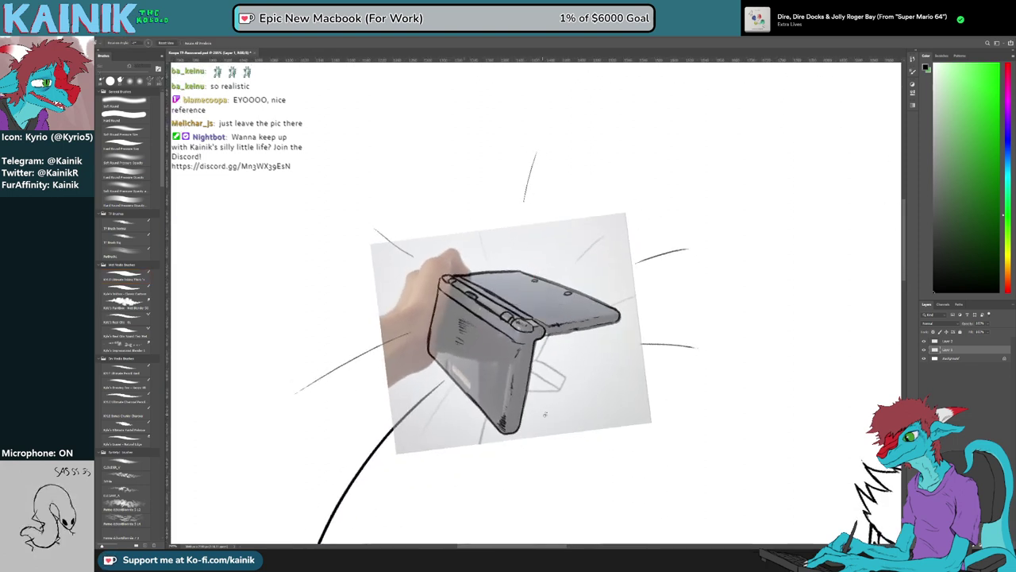
{"action": "scroll", "coordinate": [574, 405], "scroll_direction": "down", "scroll_amount": 7}
{"action": "left_click_drag", "start_coordinate": [683, 220], "coordinate": [692, 239]}
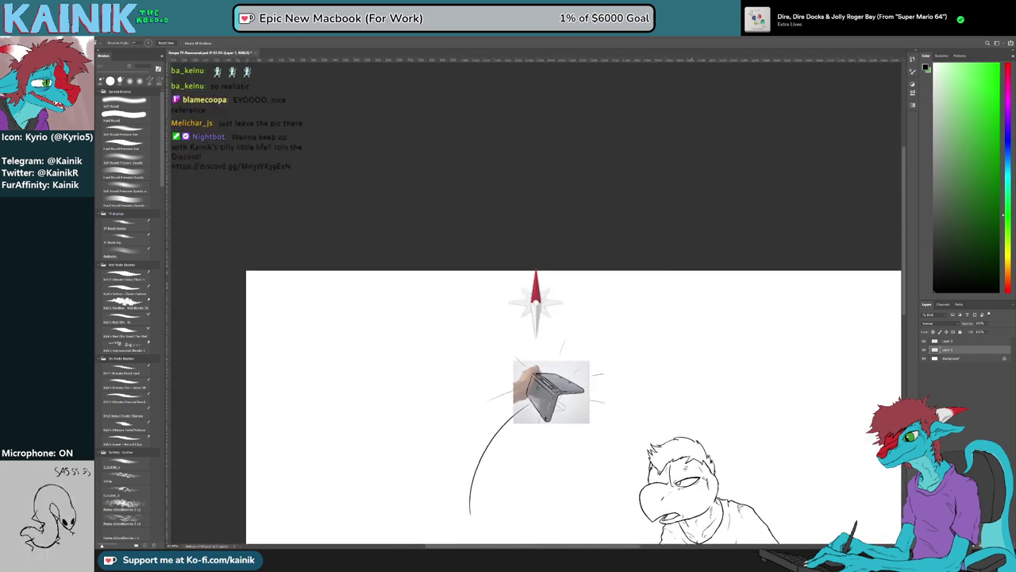
{"action": "scroll", "coordinate": [632, 466], "scroll_direction": "up", "scroll_amount": 4}
{"action": "left_click", "coordinate": [924, 342]}
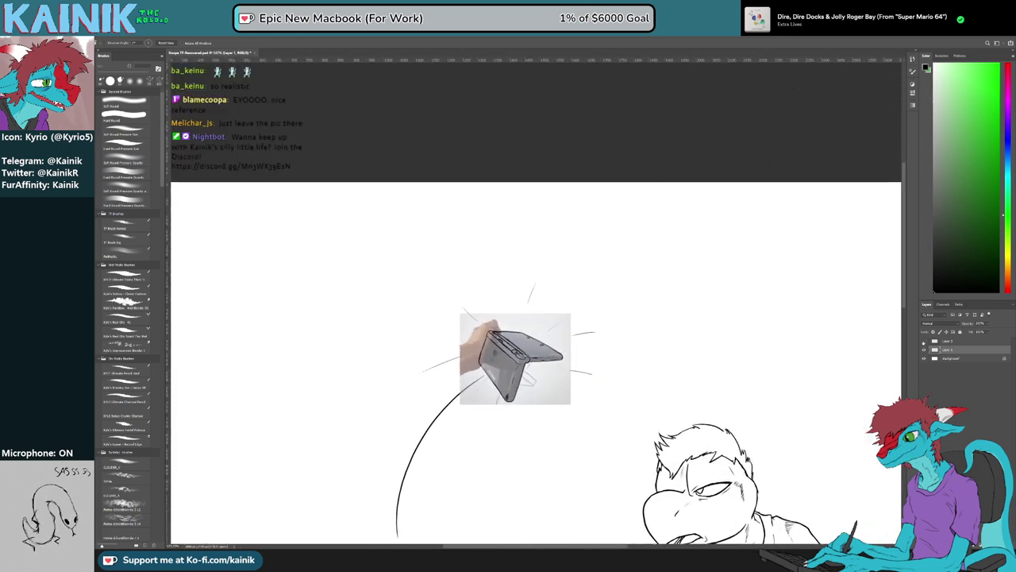
{"action": "left_click_drag", "start_coordinate": [556, 361], "coordinate": [505, 260]}
{"action": "scroll", "coordinate": [456, 266], "scroll_direction": "up", "scroll_amount": 3}
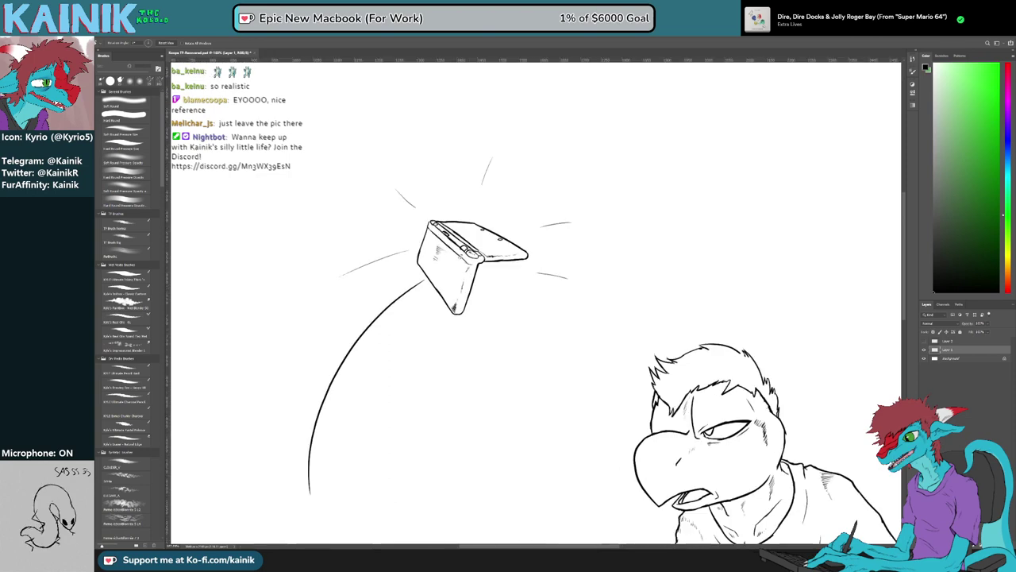
Try to replace the radiating line beside the base half's lower corner with a small jagged burst
{"action": "left_click_drag", "start_coordinate": [315, 270], "coordinate": [342, 361]}
{"action": "key", "text": "b"}
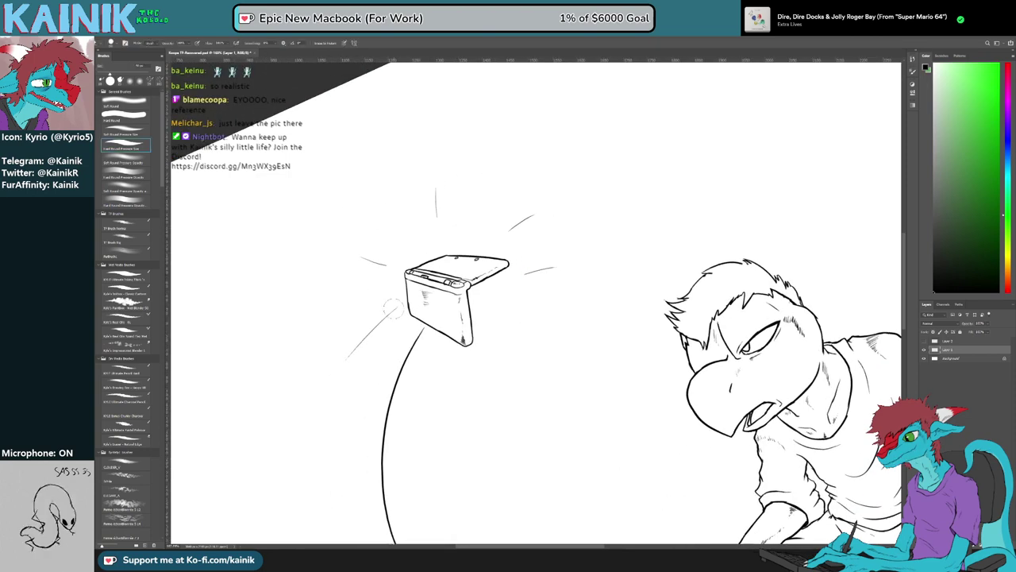
{"action": "key", "text": "b"}
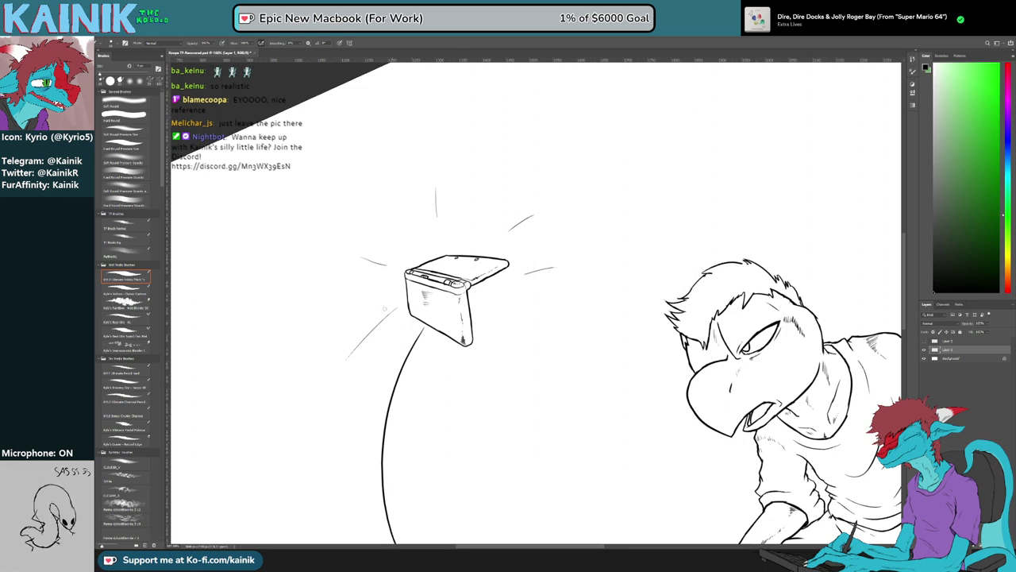
{"action": "key", "text": "r"}
{"action": "left_click_drag", "start_coordinate": [336, 355], "coordinate": [407, 358]}
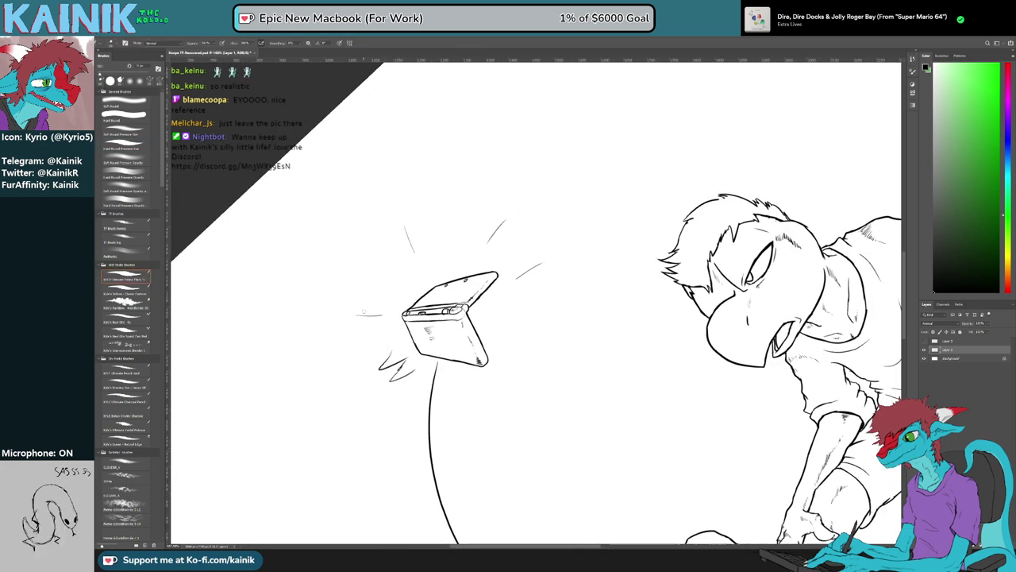
Erase the small jagged burst and all remaining radiating lines around the console
{"action": "key", "text": "r"}
{"action": "mouse_move", "coordinate": [339, 326]}
{"action": "left_mouse_down"}
{"action": "mouse_move", "coordinate": [409, 441]}
{"action": "mouse_move", "coordinate": [471, 427]}
{"action": "mouse_move", "coordinate": [480, 473]}
{"action": "left_mouse_up"}
{"action": "key", "text": "e"}
{"action": "key", "text": "r"}
{"action": "key", "text": "e"}
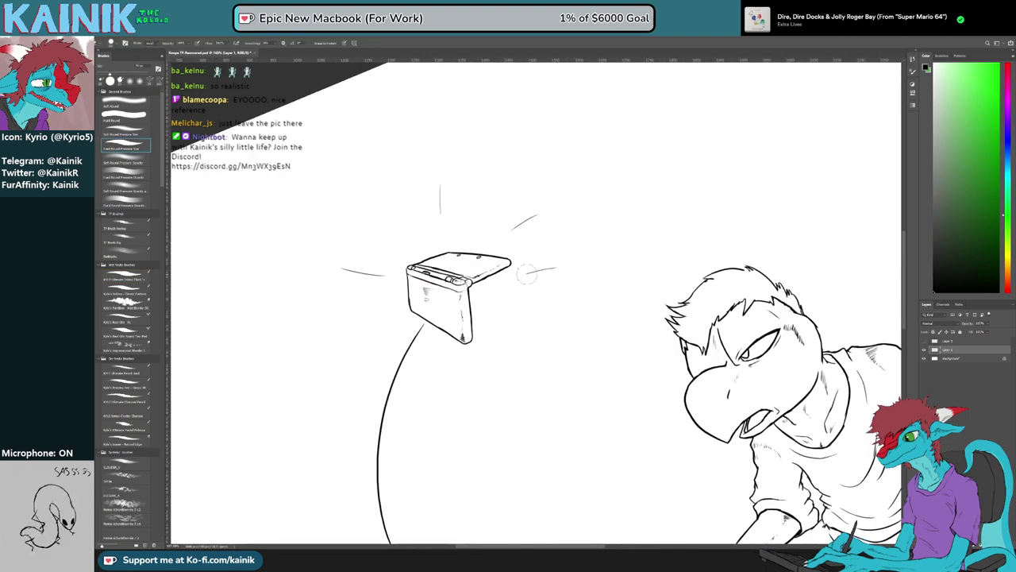
{"action": "left_click_drag", "start_coordinate": [536, 274], "coordinate": [548, 256]}
{"action": "left_click_drag", "start_coordinate": [517, 223], "coordinate": [541, 214]}
{"action": "left_click_drag", "start_coordinate": [436, 189], "coordinate": [442, 191]}
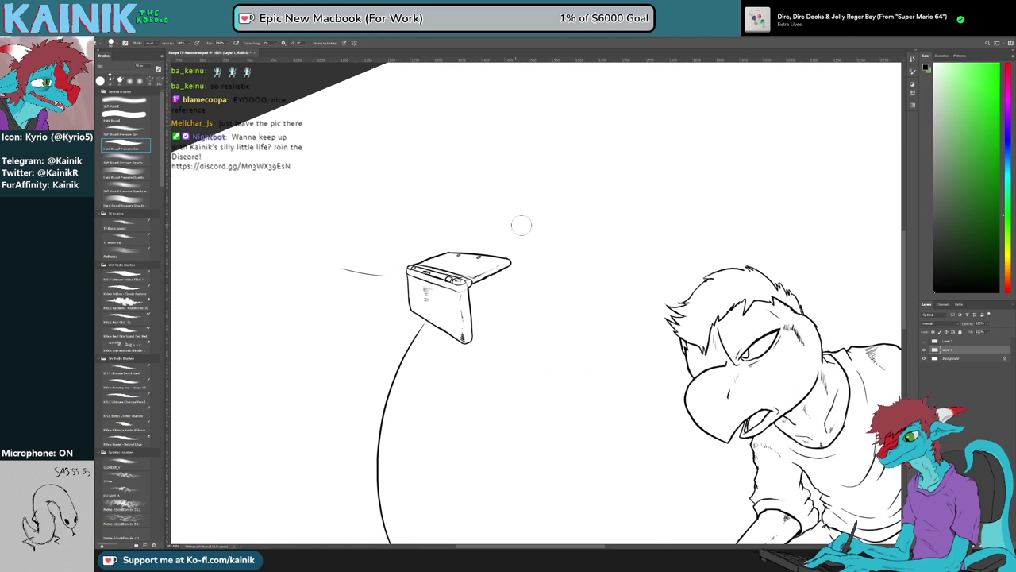
{"action": "left_click_drag", "start_coordinate": [384, 277], "coordinate": [356, 274]}
Try to draw a large jagged burst outline between the console and the Koopa's head
{"action": "key", "text": "b"}
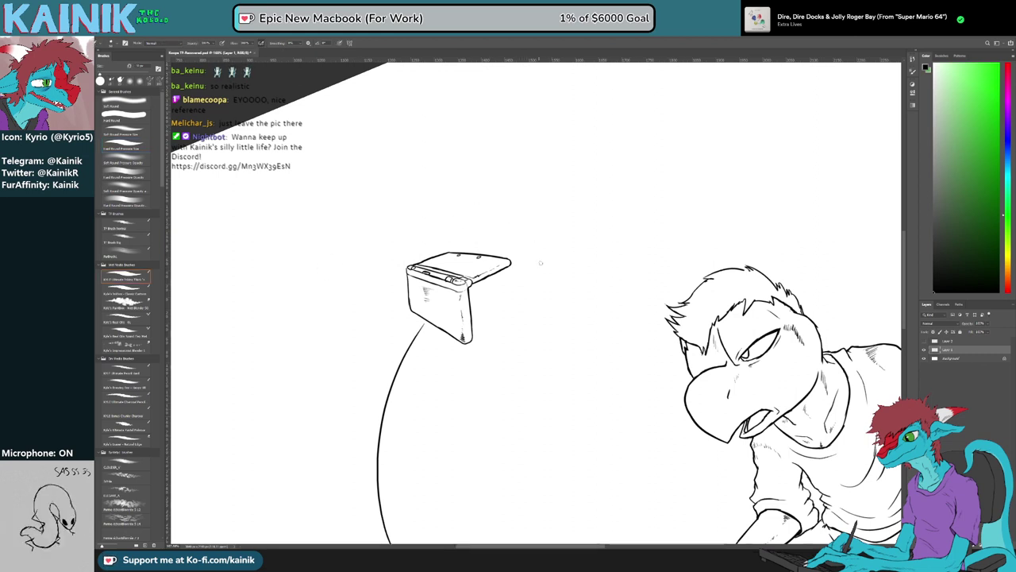
{"action": "mouse_move", "coordinate": [547, 262]}
{"action": "left_mouse_down"}
{"action": "mouse_move", "coordinate": [488, 283]}
{"action": "mouse_move", "coordinate": [532, 197]}
{"action": "mouse_move", "coordinate": [511, 224]}
{"action": "mouse_move", "coordinate": [499, 303]}
{"action": "mouse_move", "coordinate": [531, 262]}
{"action": "mouse_move", "coordinate": [551, 320]}
{"action": "left_mouse_up"}
{"action": "key", "text": "ctrl+z"}
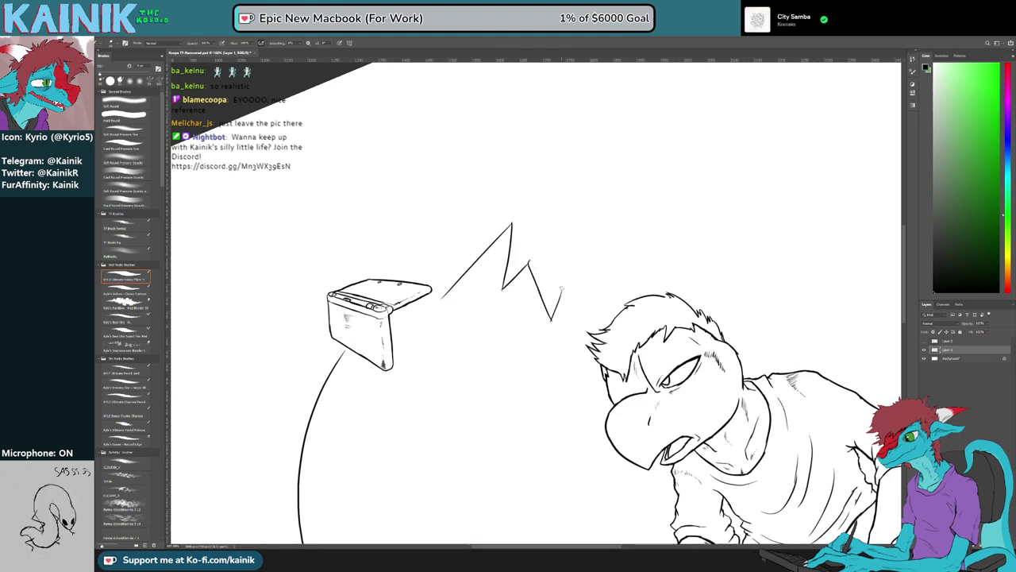
{"action": "key", "text": "ctrl+z"}
{"action": "key", "text": "ctrl+z"}
{"action": "key", "text": "ctrl+z"}
{"action": "key", "text": "ctrl+z"}
{"action": "key", "text": "ctrl+z"}
{"action": "key", "text": "ctrl+z"}
Draw a thin, short second motion line along the inner side of the arc trailing the console
{"action": "scroll", "coordinate": [532, 242], "scroll_direction": "down", "scroll_amount": 5}
{"action": "key", "text": "r"}
{"action": "left_click_drag", "start_coordinate": [681, 269], "coordinate": [683, 320]}
{"action": "scroll", "coordinate": [375, 215], "scroll_direction": "up", "scroll_amount": 2}
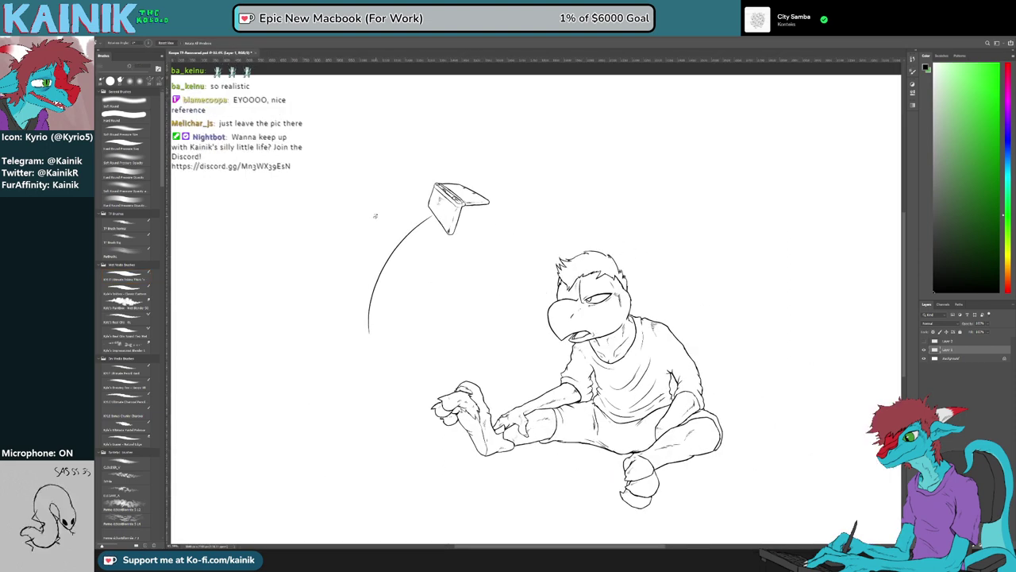
{"action": "left_click", "coordinate": [124, 276]}
{"action": "left_click_drag", "start_coordinate": [418, 232], "coordinate": [382, 337]}
{"action": "key", "text": "ctrl+z"}
{"action": "left_click_drag", "start_coordinate": [431, 229], "coordinate": [387, 330]}
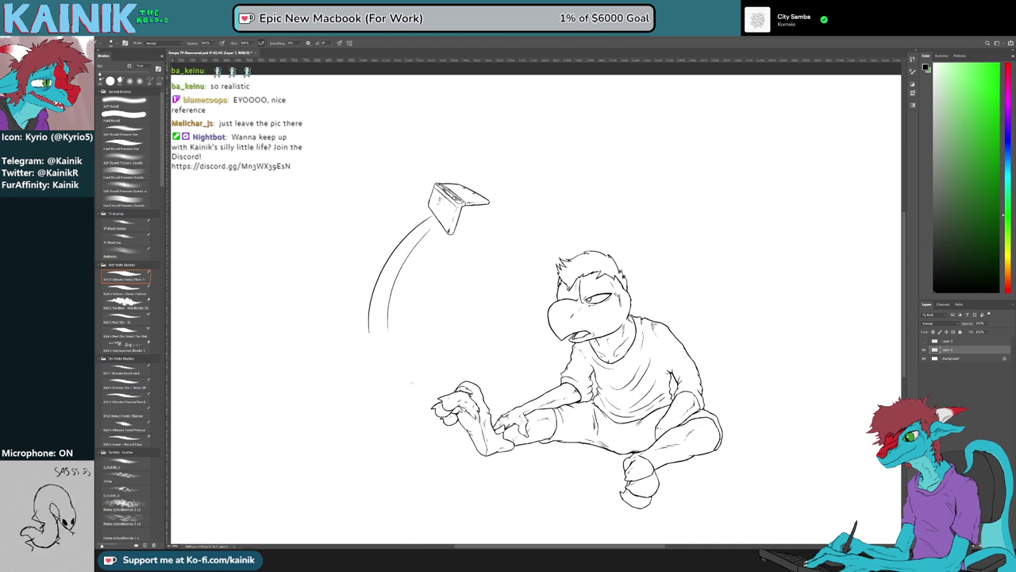
{"action": "key", "text": "ctrl+z"}
{"action": "left_click_drag", "start_coordinate": [424, 234], "coordinate": [393, 295]}
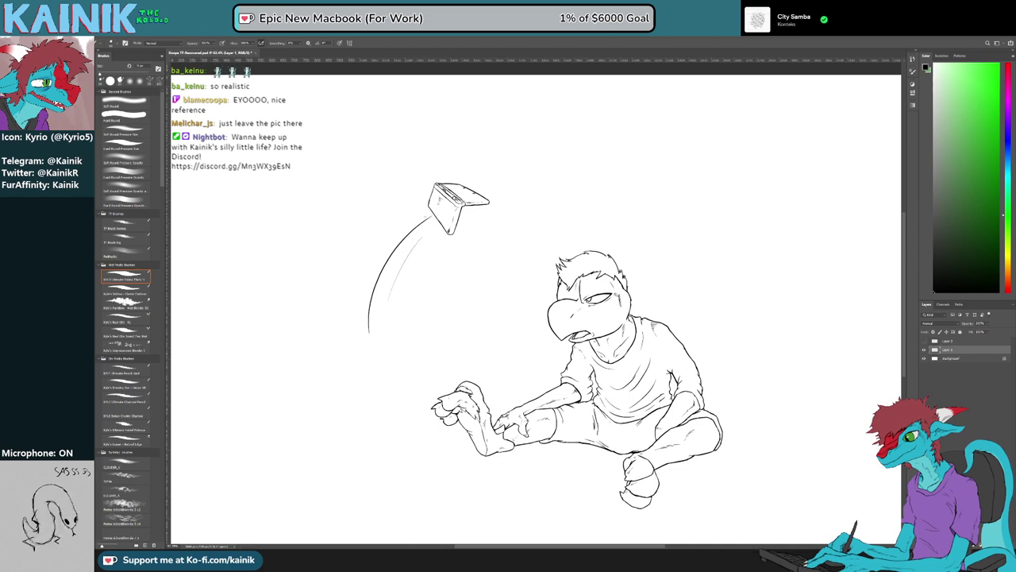
Save the drawing and add a short curved motion line branching off the arc just below the console
{"action": "key", "text": "ctrl+s"}
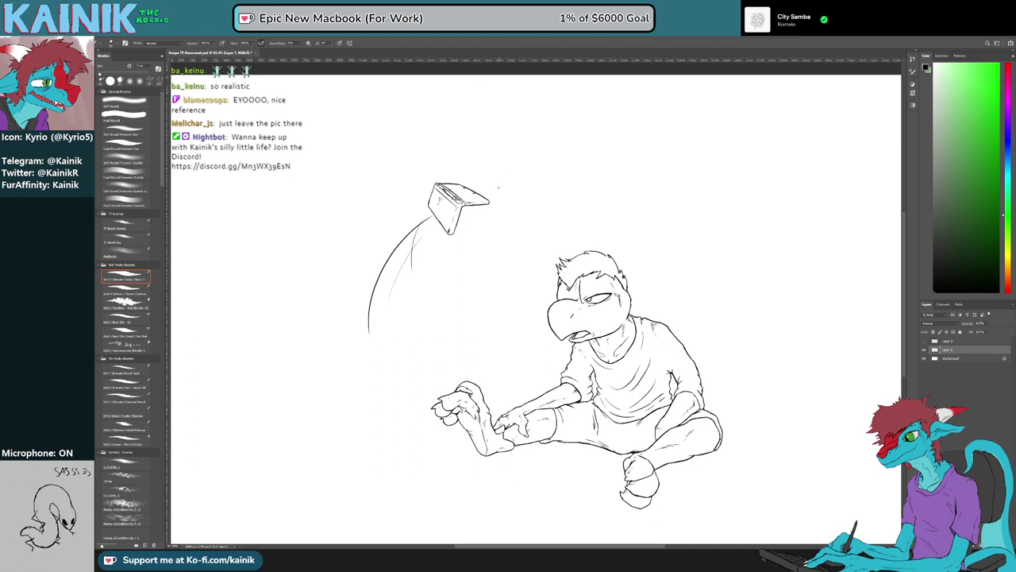
{"action": "mouse_move", "coordinate": [543, 182]}
{"action": "left_mouse_down"}
{"action": "mouse_move", "coordinate": [526, 209]}
{"action": "mouse_move", "coordinate": [533, 218]}
{"action": "left_mouse_up"}
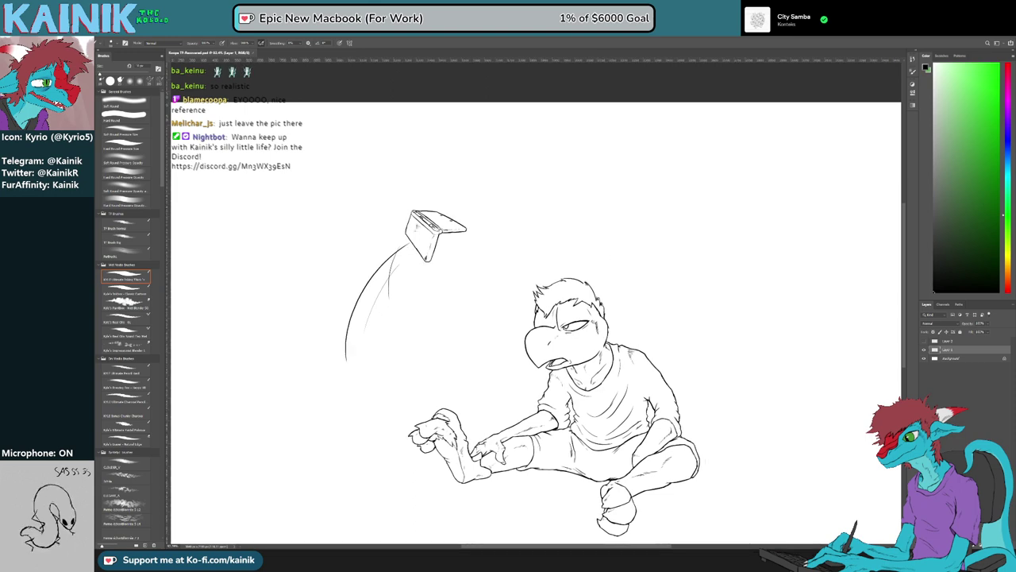
{"action": "left_click_drag", "start_coordinate": [444, 262], "coordinate": [508, 186]}
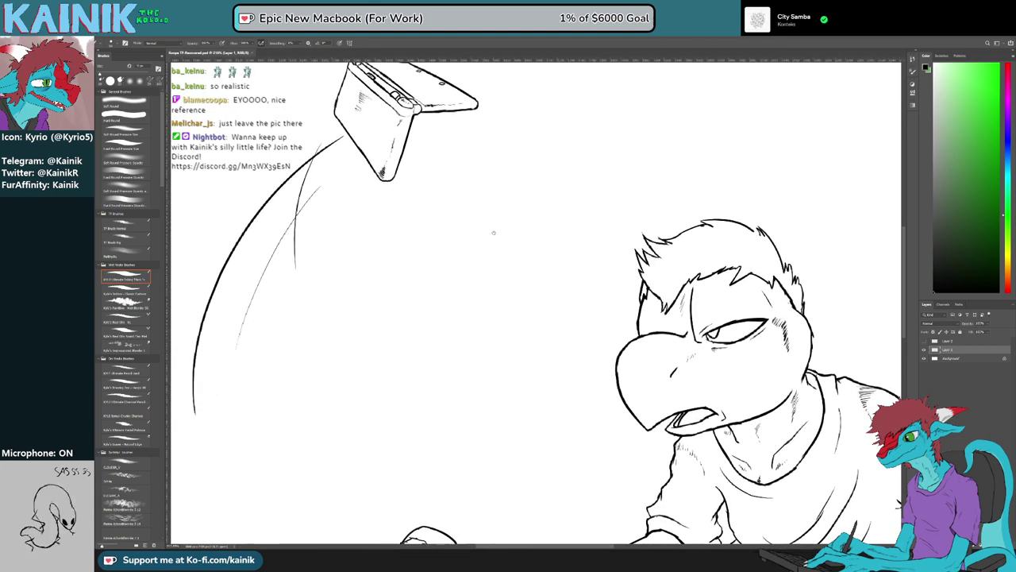
{"action": "left_click_drag", "start_coordinate": [495, 230], "coordinate": [526, 320]}
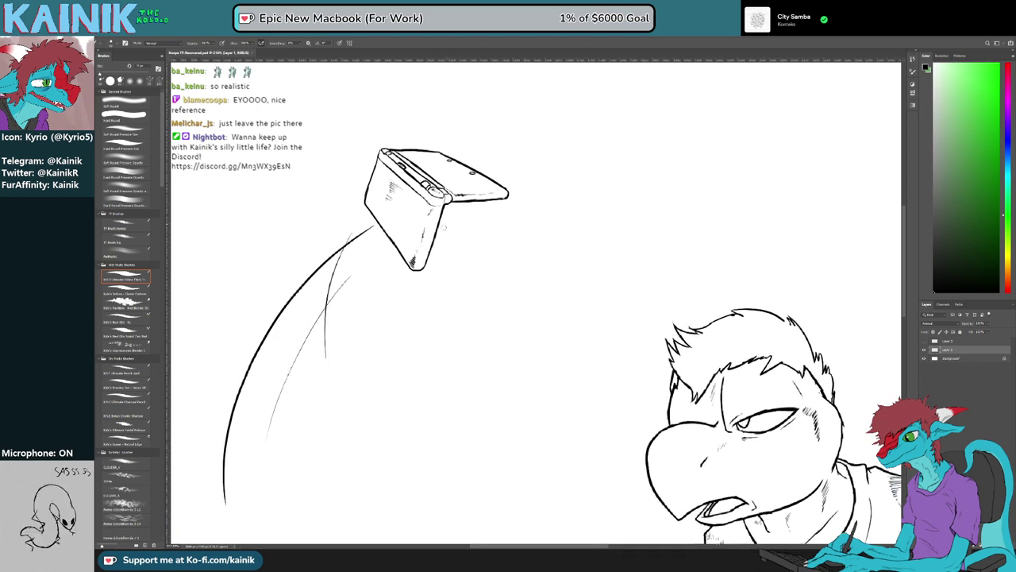
Draw a small zigzag burst of spikes in the open angle between the console's two folded halves
{"action": "mouse_move", "coordinate": [437, 237]}
{"action": "left_mouse_down"}
{"action": "mouse_move", "coordinate": [451, 255]}
{"action": "mouse_move", "coordinate": [478, 243]}
{"action": "mouse_move", "coordinate": [442, 253]}
{"action": "mouse_move", "coordinate": [465, 230]}
{"action": "mouse_move", "coordinate": [448, 260]}
{"action": "left_mouse_up"}
{"action": "key", "text": "e"}
{"action": "key", "text": "b"}
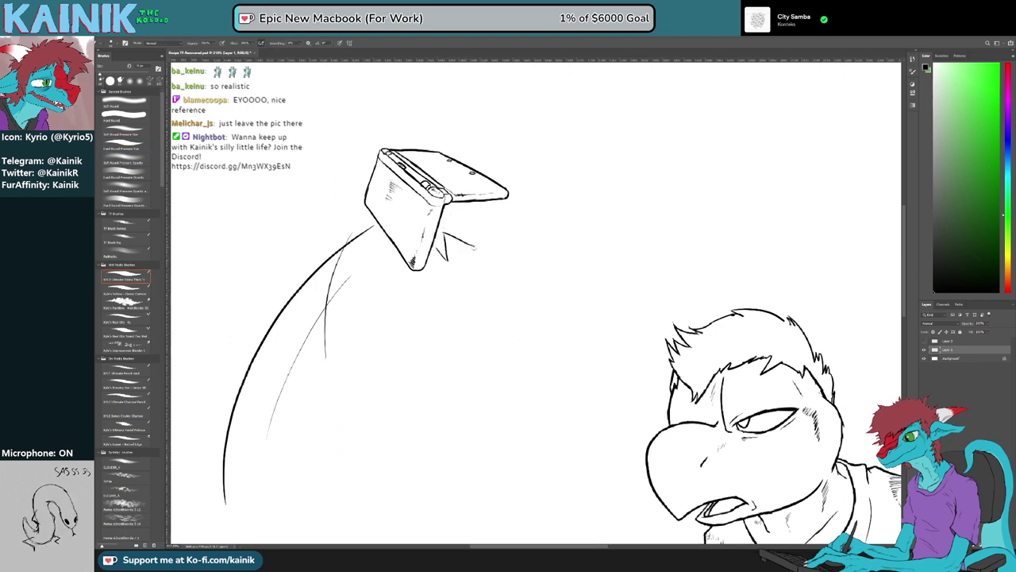
{"action": "mouse_move", "coordinate": [488, 228]}
{"action": "left_mouse_down"}
{"action": "mouse_move", "coordinate": [470, 235]}
{"action": "mouse_move", "coordinate": [480, 236]}
{"action": "left_mouse_up"}
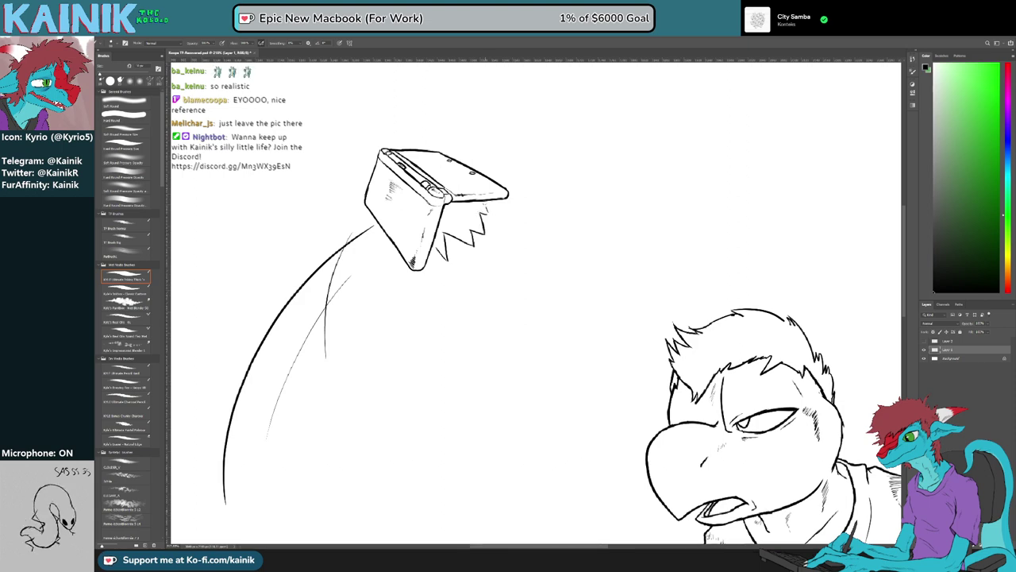
Refine the spikes of the small burst beside the console by erasing and redrawing strokes
{"action": "key", "text": "r"}
{"action": "left_click_drag", "start_coordinate": [434, 280], "coordinate": [609, 385]}
{"action": "key", "text": "e"}
{"action": "mouse_move", "coordinate": [532, 387]}
{"action": "left_mouse_down"}
{"action": "mouse_move", "coordinate": [562, 406]}
{"action": "mouse_move", "coordinate": [586, 388]}
{"action": "left_mouse_up"}
{"action": "key", "text": "b"}
{"action": "key", "text": "e"}
{"action": "mouse_move", "coordinate": [530, 410]}
{"action": "left_mouse_down"}
{"action": "mouse_move", "coordinate": [485, 393]}
{"action": "mouse_move", "coordinate": [488, 370]}
{"action": "mouse_move", "coordinate": [493, 396]}
{"action": "mouse_move", "coordinate": [462, 307]}
{"action": "left_mouse_up"}
{"action": "key", "text": "r"}
{"action": "key", "text": "b"}
{"action": "key", "text": "r"}
Show the reference photo briefly to compare it with the console drawing, and hide it again
{"action": "scroll", "coordinate": [464, 307], "scroll_direction": "down", "scroll_amount": 10}
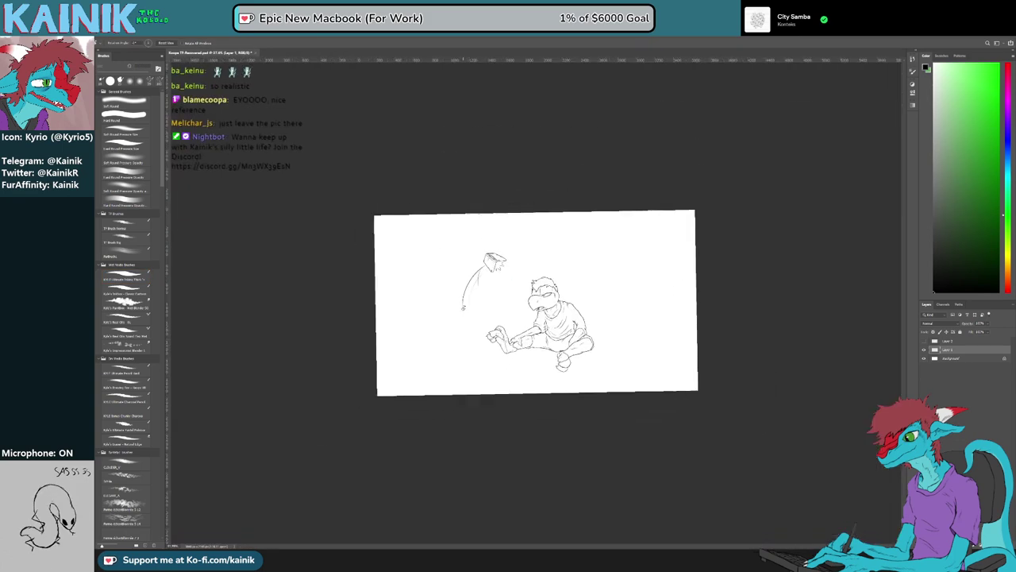
{"action": "scroll", "coordinate": [480, 262], "scroll_direction": "up", "scroll_amount": 5}
{"action": "scroll", "coordinate": [479, 262], "scroll_direction": "up", "scroll_amount": 1}
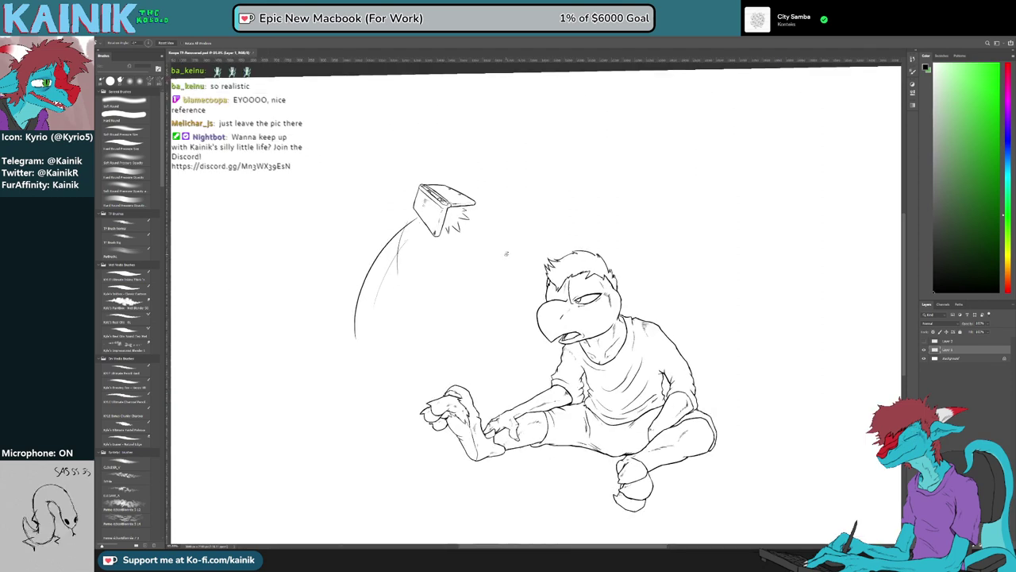
{"action": "scroll", "coordinate": [505, 253], "scroll_direction": "up", "scroll_amount": 2}
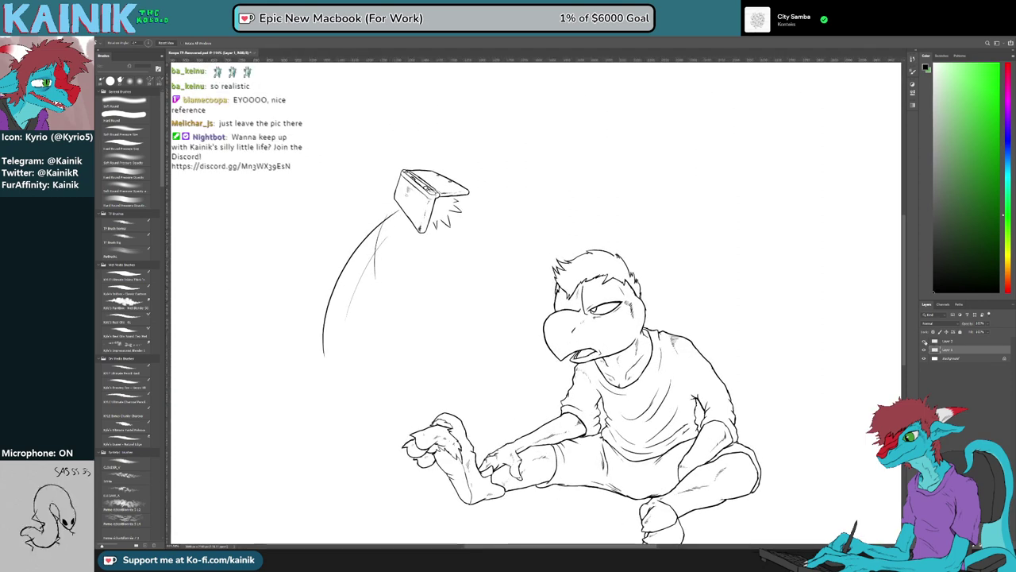
{"action": "left_click", "coordinate": [924, 342]}
{"action": "scroll", "coordinate": [558, 195], "scroll_direction": "up", "scroll_amount": 5}
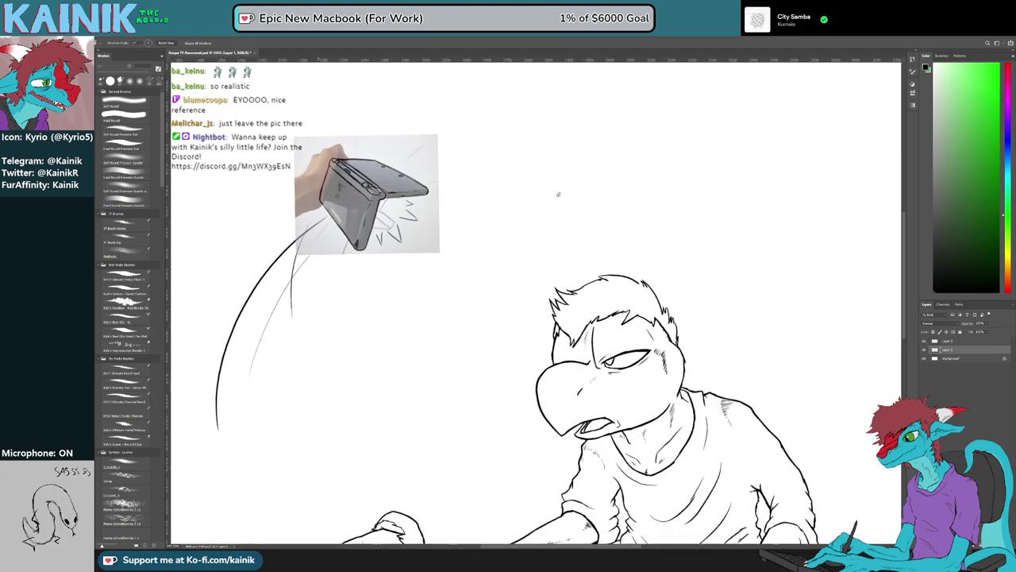
{"action": "scroll", "coordinate": [389, 190], "scroll_direction": "down", "scroll_amount": 3}
{"action": "scroll", "coordinate": [695, 325], "scroll_direction": "down", "scroll_amount": 2}
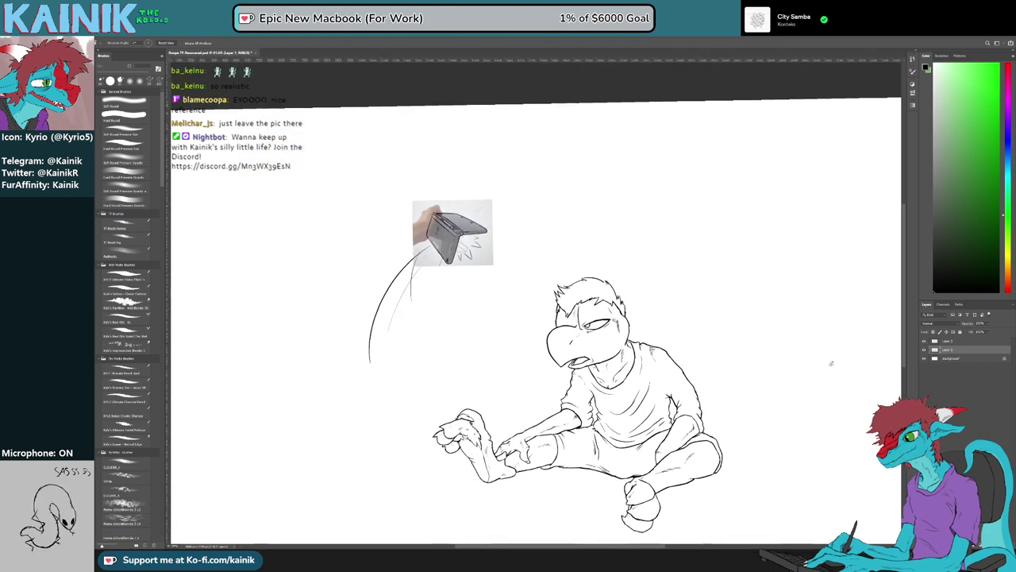
{"action": "left_click", "coordinate": [924, 341]}
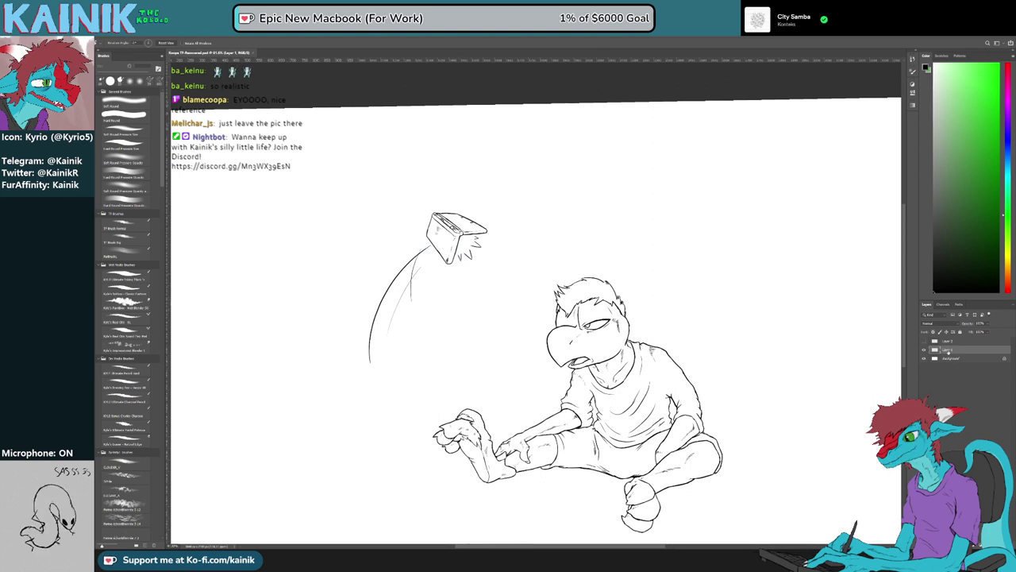
Rename the drawing layer to Lineart and add a new layer above it named Effect Lineart
{"action": "type", "text": "Lineart"}
{"action": "key", "text": "Return"}
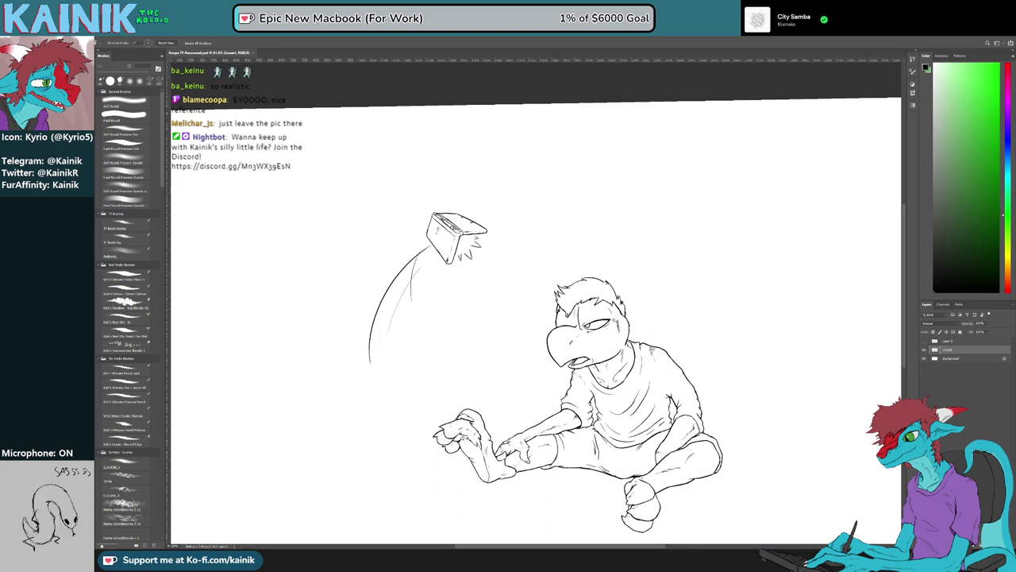
{"action": "type", "text": "Effect"}
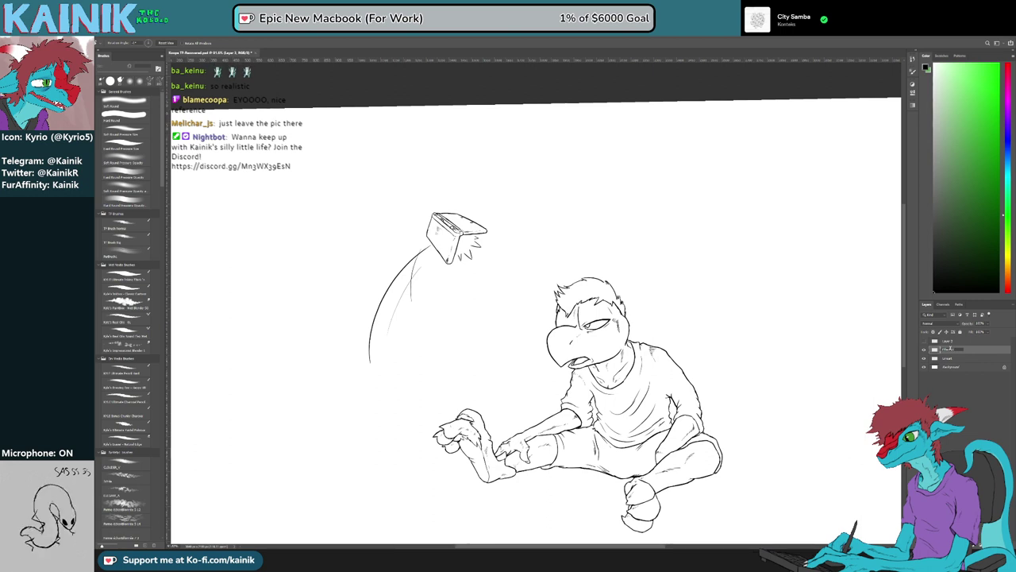
{"action": "key", "text": "alt+bracketleft"}
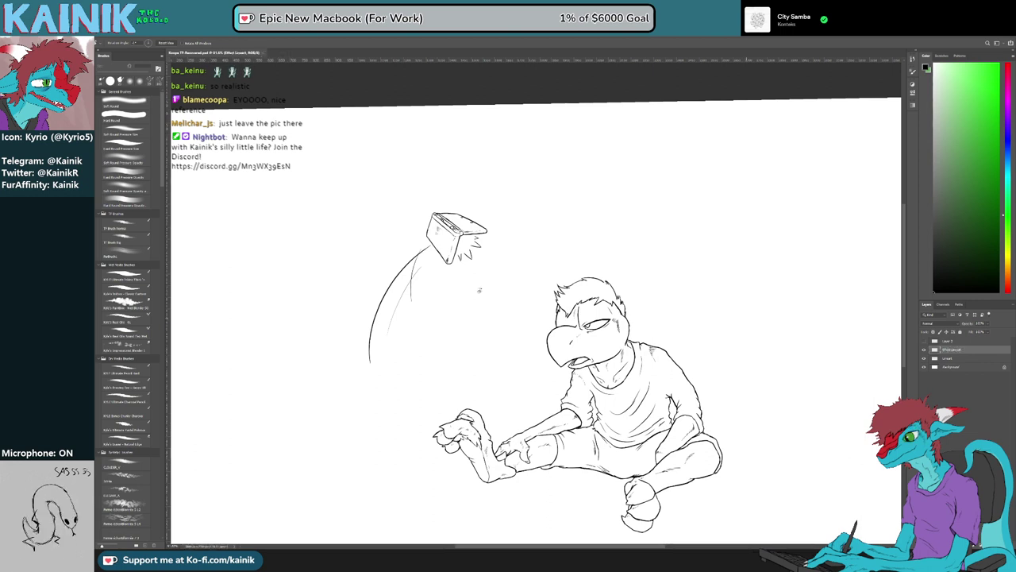
Start a spiky lasso selection around the console, with jagged points below, beside and above its lid
{"action": "key", "text": "l"}
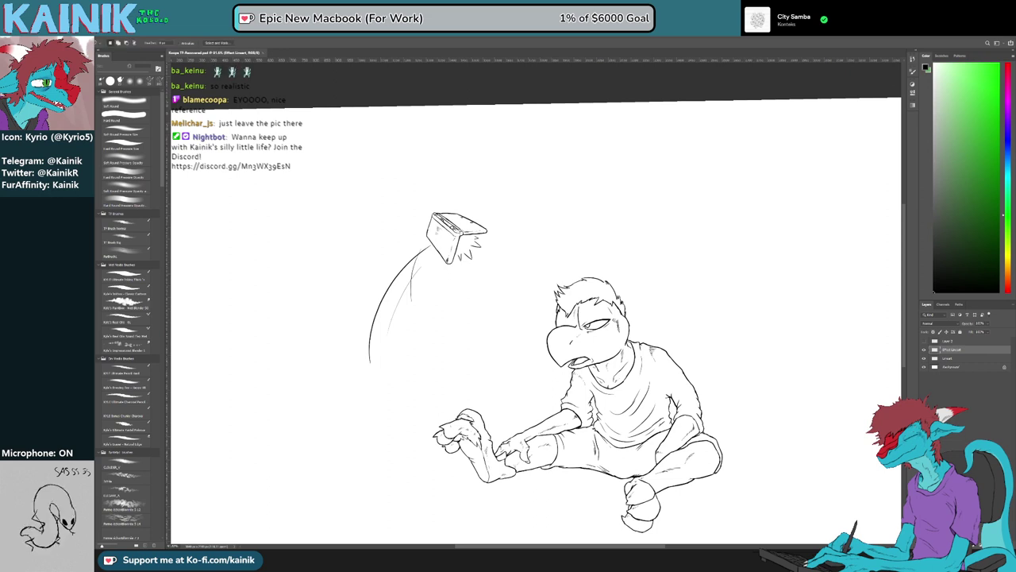
{"action": "mouse_move", "coordinate": [446, 272]}
{"action": "left_mouse_down"}
{"action": "mouse_move", "coordinate": [459, 295]}
{"action": "mouse_move", "coordinate": [467, 273]}
{"action": "mouse_move", "coordinate": [478, 286]}
{"action": "left_mouse_up"}
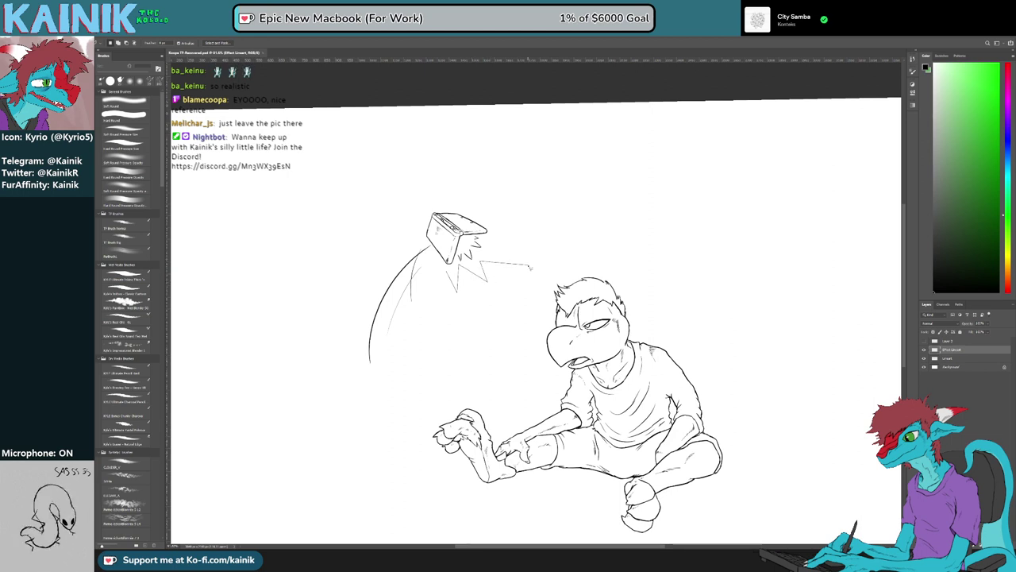
{"action": "left_click", "coordinate": [489, 243]}
{"action": "left_click", "coordinate": [543, 233]}
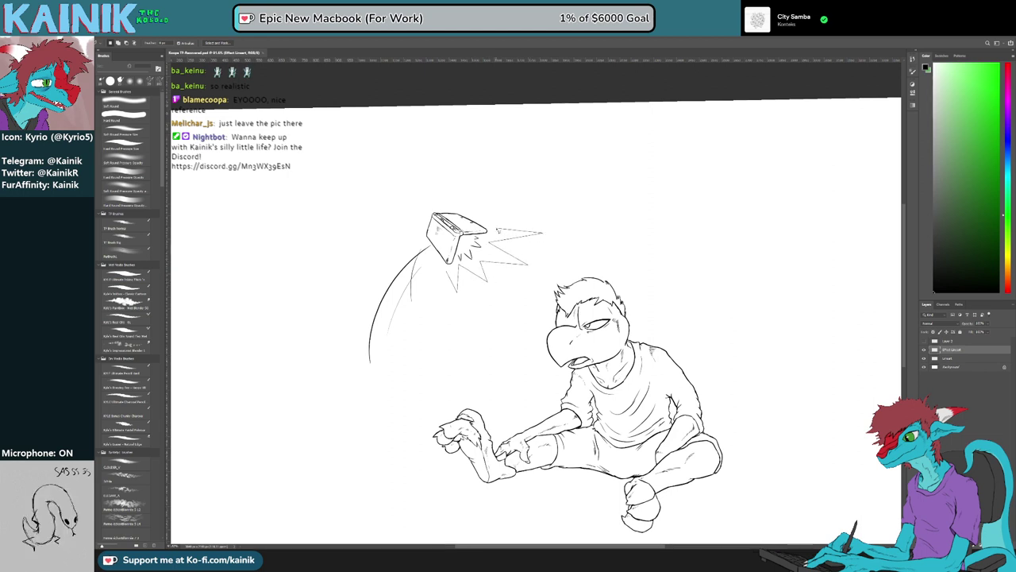
{"action": "left_click", "coordinate": [497, 229]}
{"action": "left_click_drag", "start_coordinate": [486, 216], "coordinate": [503, 212]}
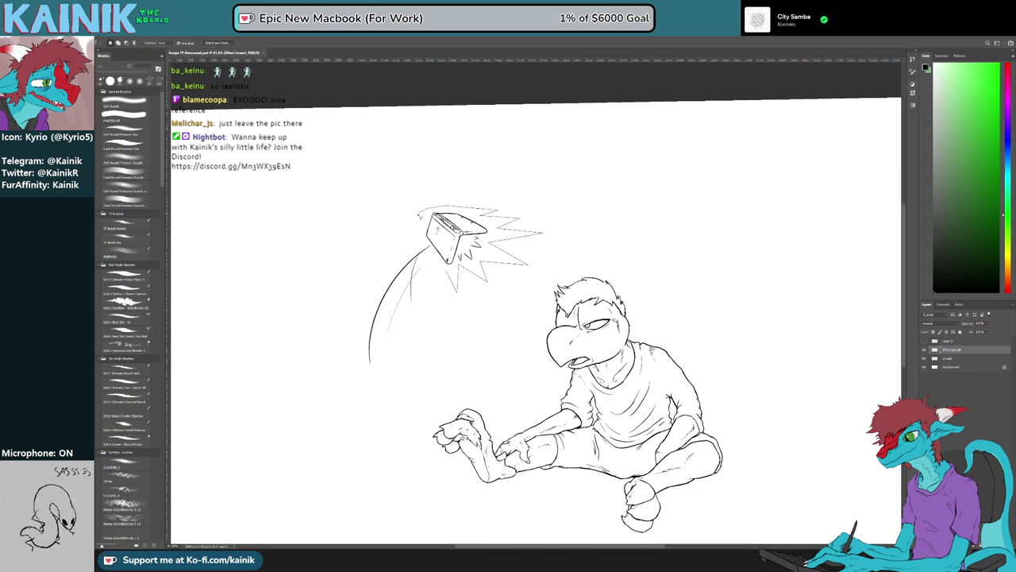
Close the console selection and add a second spiky lasso outline around the Koopa's beak, chest and back of the head
{"action": "mouse_move", "coordinate": [418, 210]}
{"action": "left_mouse_down"}
{"action": "mouse_move", "coordinate": [466, 314]}
{"action": "mouse_move", "coordinate": [446, 294]}
{"action": "mouse_move", "coordinate": [461, 297]}
{"action": "mouse_move", "coordinate": [479, 330]}
{"action": "mouse_move", "coordinate": [489, 301]}
{"action": "mouse_move", "coordinate": [516, 361]}
{"action": "mouse_move", "coordinate": [533, 339]}
{"action": "mouse_move", "coordinate": [496, 361]}
{"action": "mouse_move", "coordinate": [540, 353]}
{"action": "mouse_move", "coordinate": [459, 376]}
{"action": "mouse_move", "coordinate": [552, 380]}
{"action": "mouse_move", "coordinate": [548, 367]}
{"action": "mouse_move", "coordinate": [493, 400]}
{"action": "mouse_move", "coordinate": [547, 386]}
{"action": "mouse_move", "coordinate": [529, 424]}
{"action": "left_mouse_up"}
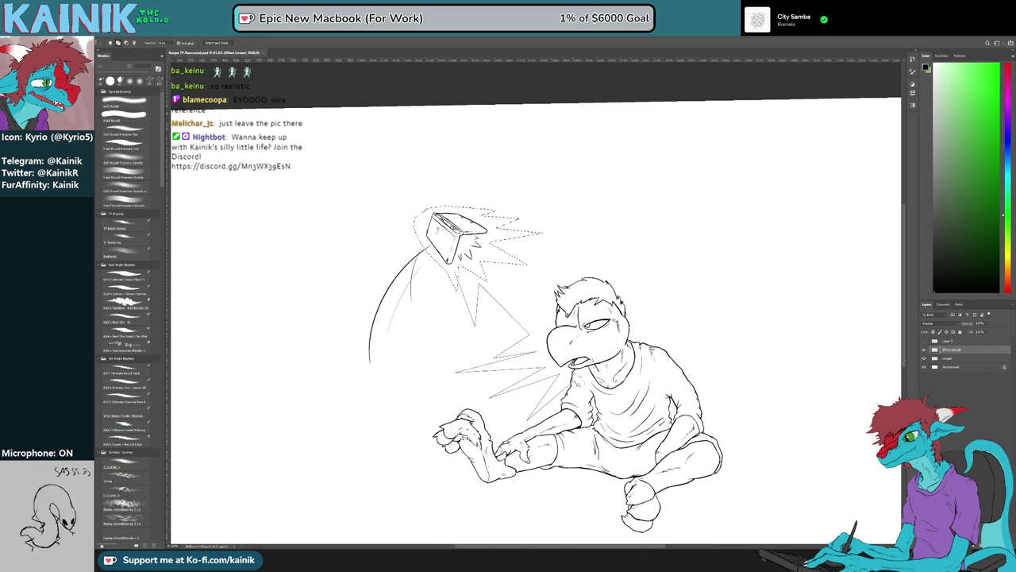
{"action": "mouse_move", "coordinate": [576, 389]}
{"action": "left_mouse_down"}
{"action": "mouse_move", "coordinate": [576, 446]}
{"action": "mouse_move", "coordinate": [602, 392]}
{"action": "left_mouse_up"}
{"action": "left_click_drag", "start_coordinate": [662, 400], "coordinate": [656, 427]}
{"action": "mouse_move", "coordinate": [659, 382]}
{"action": "left_mouse_down"}
{"action": "mouse_move", "coordinate": [641, 417]}
{"action": "mouse_move", "coordinate": [637, 392]}
{"action": "left_mouse_up"}
{"action": "mouse_move", "coordinate": [636, 382]}
{"action": "left_mouse_down"}
{"action": "mouse_move", "coordinate": [716, 383]}
{"action": "mouse_move", "coordinate": [684, 375]}
{"action": "left_mouse_up"}
{"action": "mouse_move", "coordinate": [689, 360]}
{"action": "left_mouse_down"}
{"action": "mouse_move", "coordinate": [664, 356]}
{"action": "mouse_move", "coordinate": [706, 350]}
{"action": "mouse_move", "coordinate": [646, 342]}
{"action": "mouse_move", "coordinate": [712, 298]}
{"action": "mouse_move", "coordinate": [644, 321]}
{"action": "mouse_move", "coordinate": [661, 301]}
{"action": "mouse_move", "coordinate": [640, 300]}
{"action": "mouse_move", "coordinate": [653, 265]}
{"action": "mouse_move", "coordinate": [621, 285]}
{"action": "left_mouse_up"}
{"action": "mouse_move", "coordinate": [632, 225]}
{"action": "left_mouse_down"}
{"action": "mouse_move", "coordinate": [627, 262]}
{"action": "mouse_move", "coordinate": [604, 272]}
{"action": "left_mouse_up"}
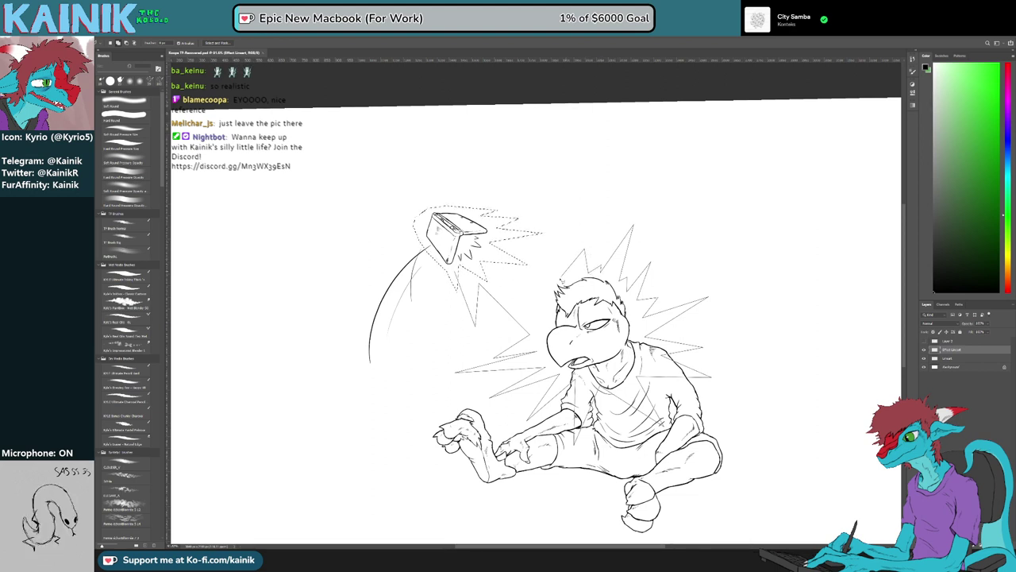
Continue the spiky selection over the Koopa's hair and join it to the console's burst selection
{"action": "left_click_drag", "start_coordinate": [573, 278], "coordinate": [583, 250]}
{"action": "left_click_drag", "start_coordinate": [583, 250], "coordinate": [591, 274]}
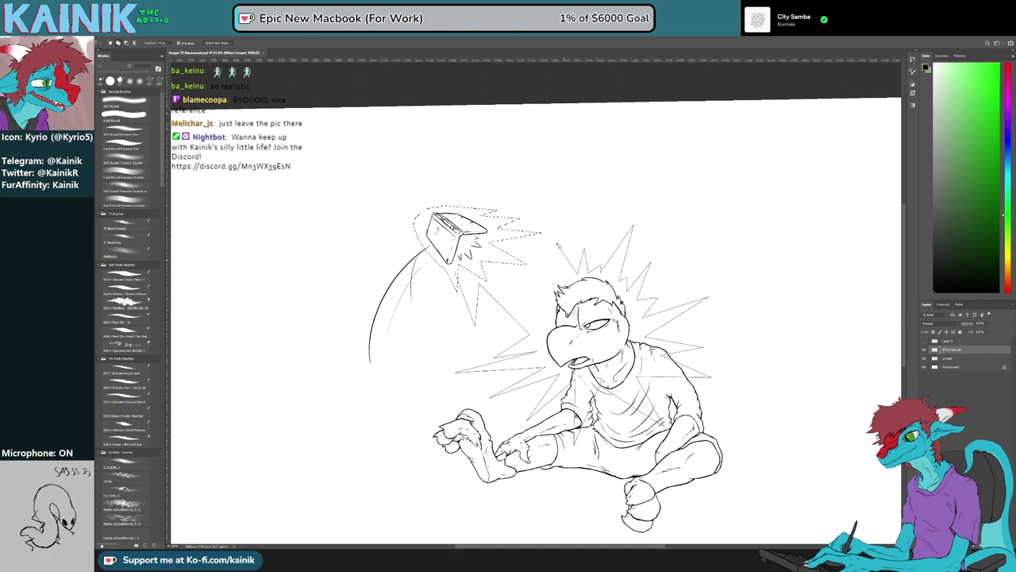
{"action": "left_click_drag", "start_coordinate": [547, 264], "coordinate": [550, 316]}
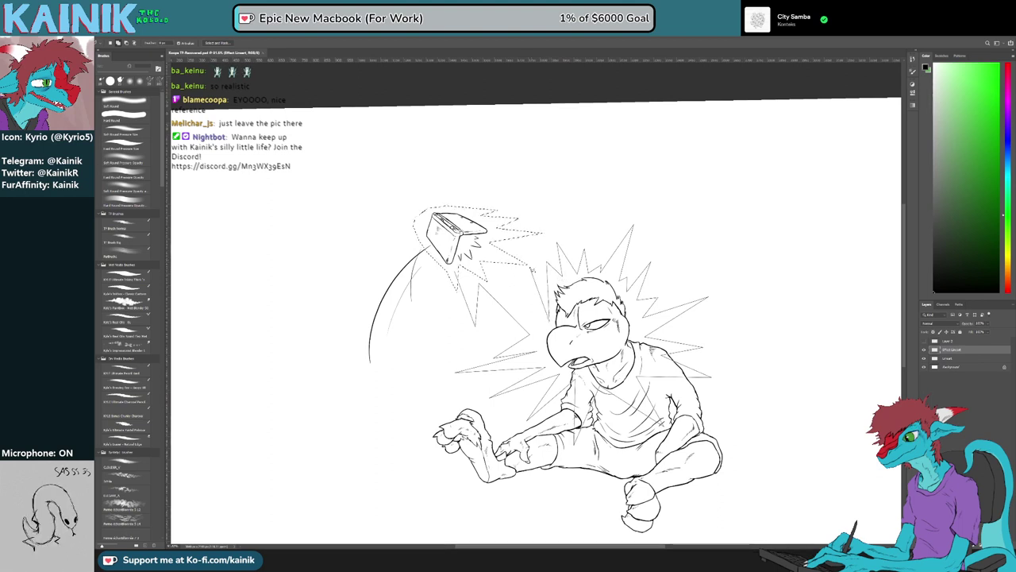
{"action": "left_click", "coordinate": [539, 250]}
{"action": "left_click", "coordinate": [533, 273]}
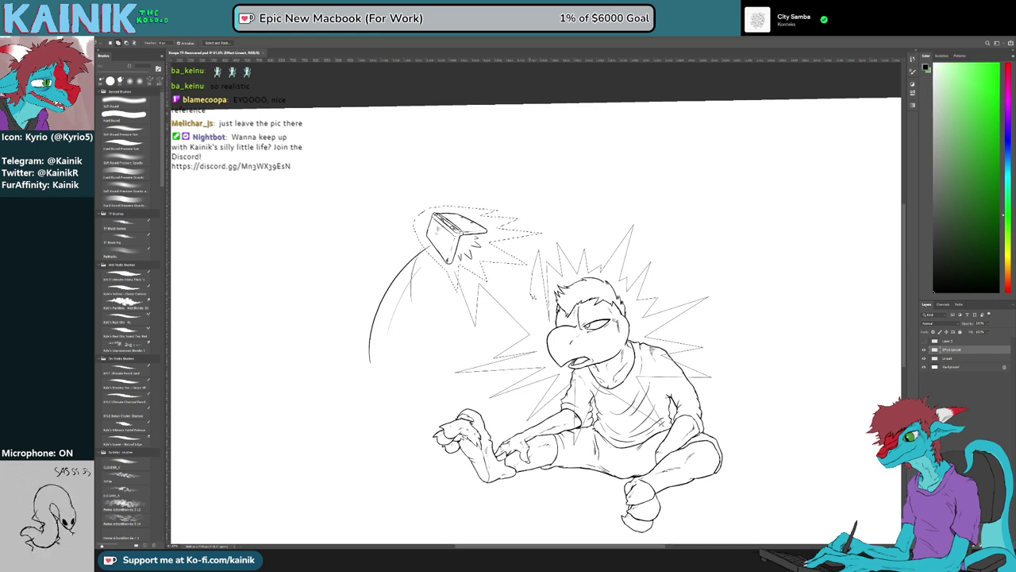
{"action": "left_click", "coordinate": [531, 295]}
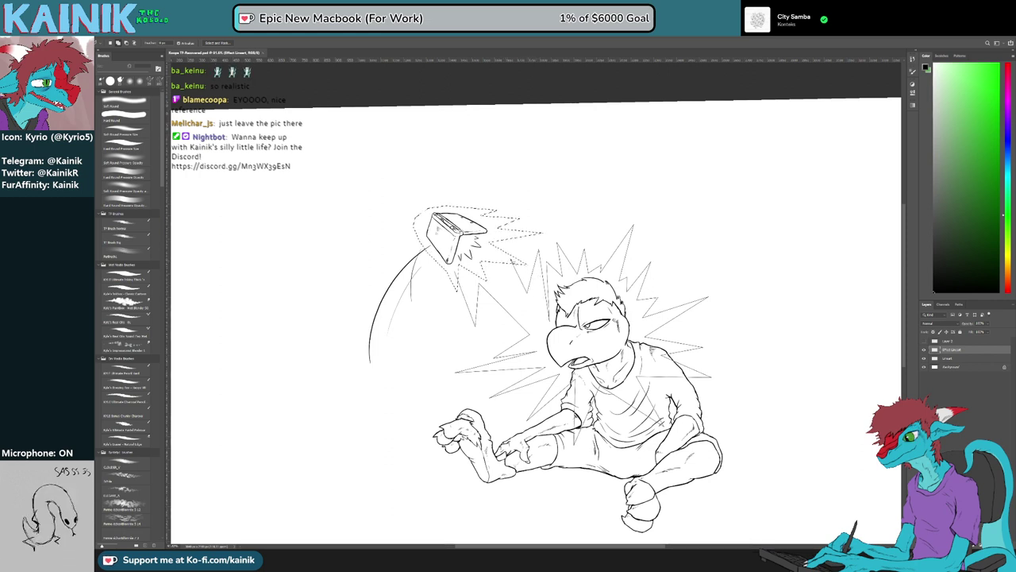
{"action": "left_click_drag", "start_coordinate": [521, 256], "coordinate": [506, 307]}
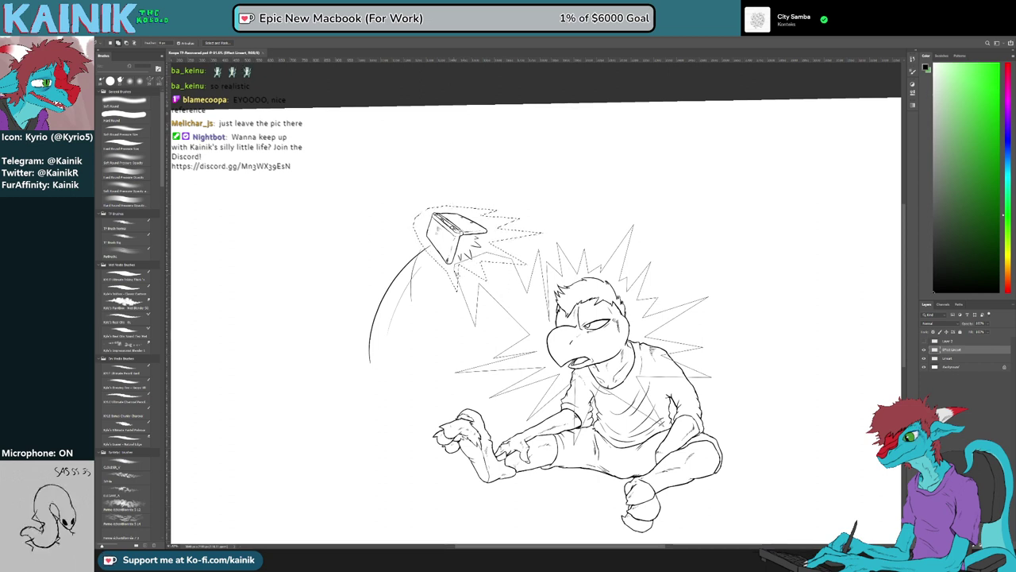
Extend the burst selection with long spikes below, behind and above the console
{"action": "left_click_drag", "start_coordinate": [454, 274], "coordinate": [480, 268]}
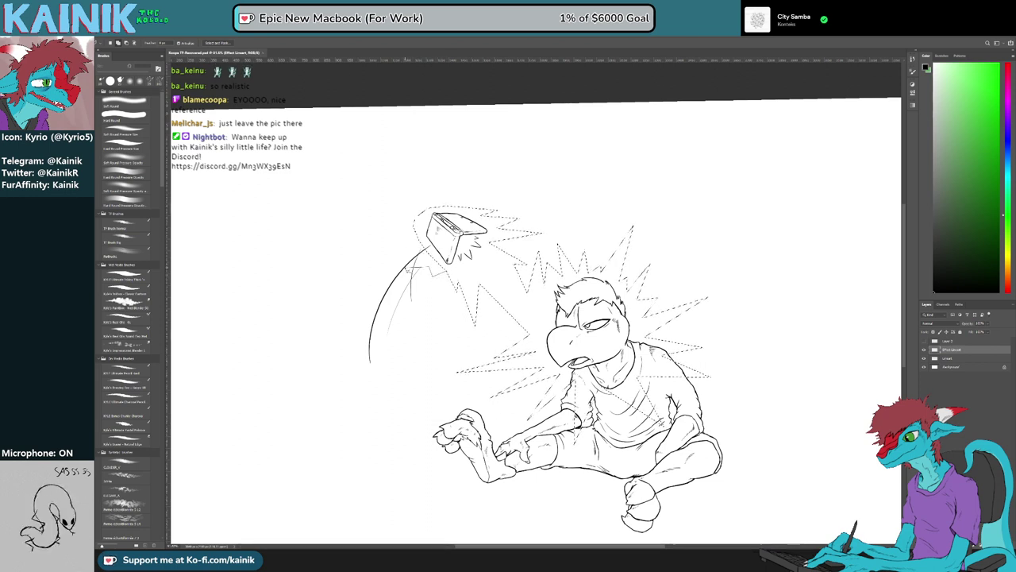
{"action": "mouse_move", "coordinate": [425, 268]}
{"action": "left_mouse_down"}
{"action": "mouse_move", "coordinate": [402, 288]}
{"action": "mouse_move", "coordinate": [405, 300]}
{"action": "mouse_move", "coordinate": [430, 265]}
{"action": "mouse_move", "coordinate": [414, 275]}
{"action": "mouse_move", "coordinate": [423, 246]}
{"action": "mouse_move", "coordinate": [372, 235]}
{"action": "mouse_move", "coordinate": [417, 238]}
{"action": "mouse_move", "coordinate": [397, 224]}
{"action": "mouse_move", "coordinate": [409, 220]}
{"action": "mouse_move", "coordinate": [407, 205]}
{"action": "mouse_move", "coordinate": [381, 177]}
{"action": "left_mouse_up"}
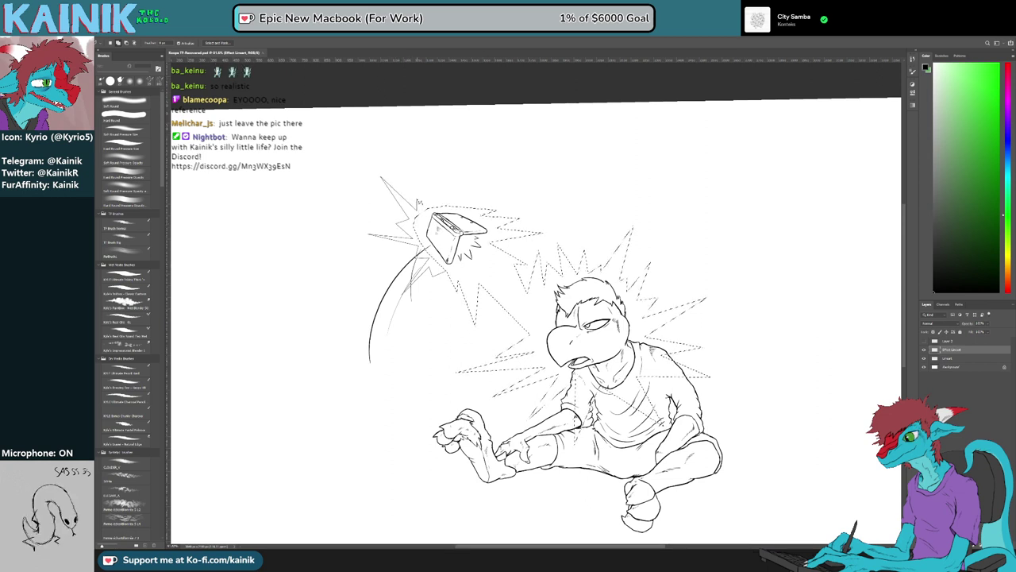
{"action": "mouse_move", "coordinate": [437, 208]}
{"action": "left_mouse_down"}
{"action": "mouse_move", "coordinate": [429, 161]}
{"action": "mouse_move", "coordinate": [454, 205]}
{"action": "mouse_move", "coordinate": [455, 149]}
{"action": "mouse_move", "coordinate": [456, 198]}
{"action": "mouse_move", "coordinate": [469, 215]}
{"action": "mouse_move", "coordinate": [465, 194]}
{"action": "mouse_move", "coordinate": [481, 224]}
{"action": "left_mouse_up"}
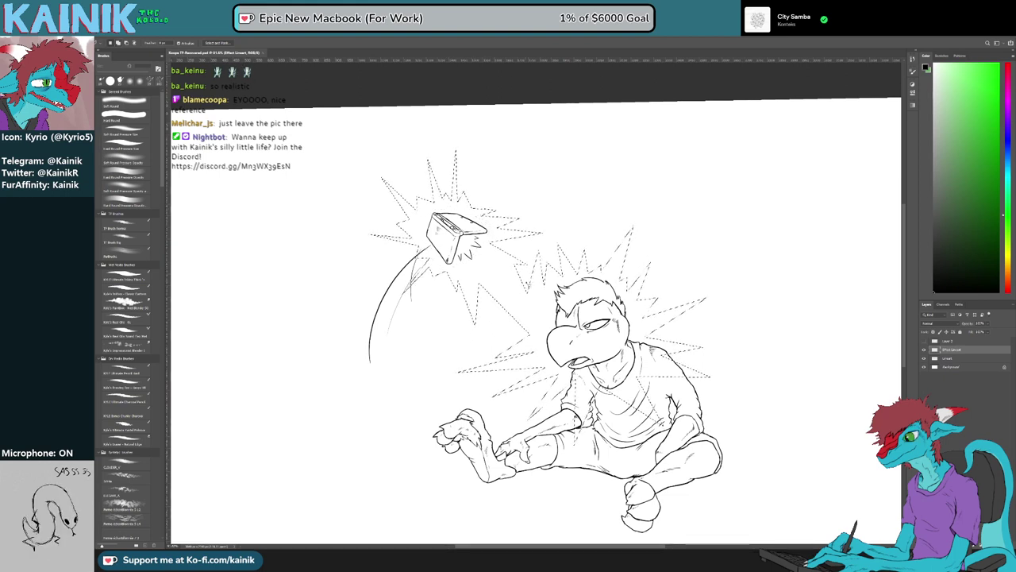
Fill the spiky selection with white, deselect it, and move the Effect Lineart layer beneath the Lineart layer
{"action": "key", "text": "b"}
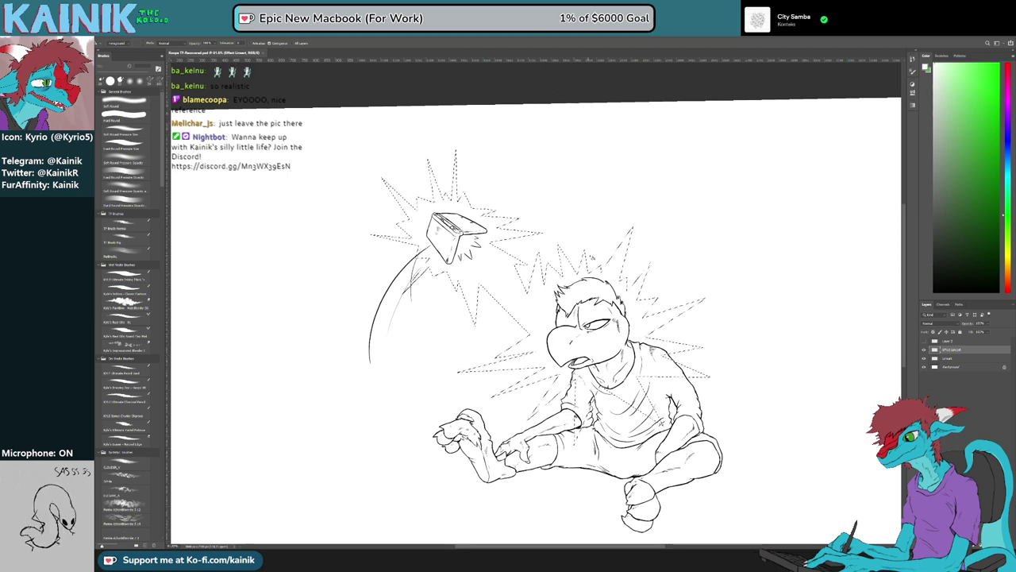
{"action": "left_click", "coordinate": [515, 309]}
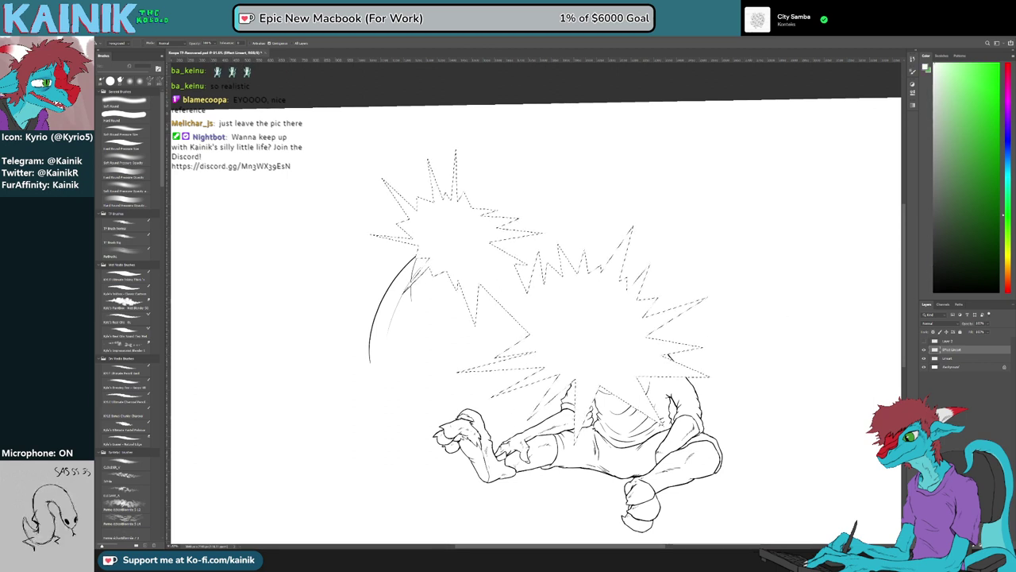
{"action": "key", "text": "m"}
{"action": "key", "text": "ctrl+d"}
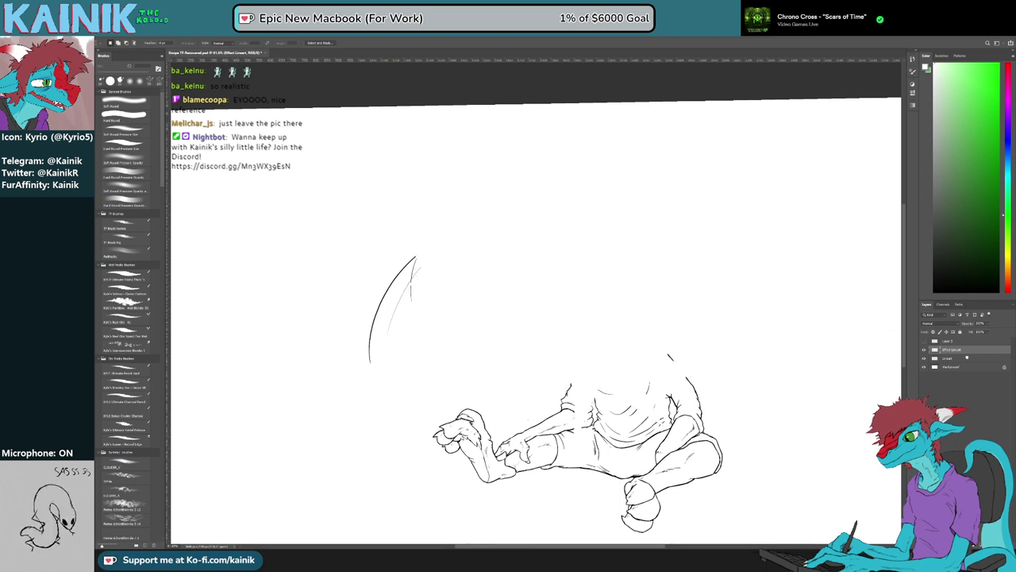
{"action": "left_click_drag", "start_coordinate": [962, 351], "coordinate": [953, 364]}
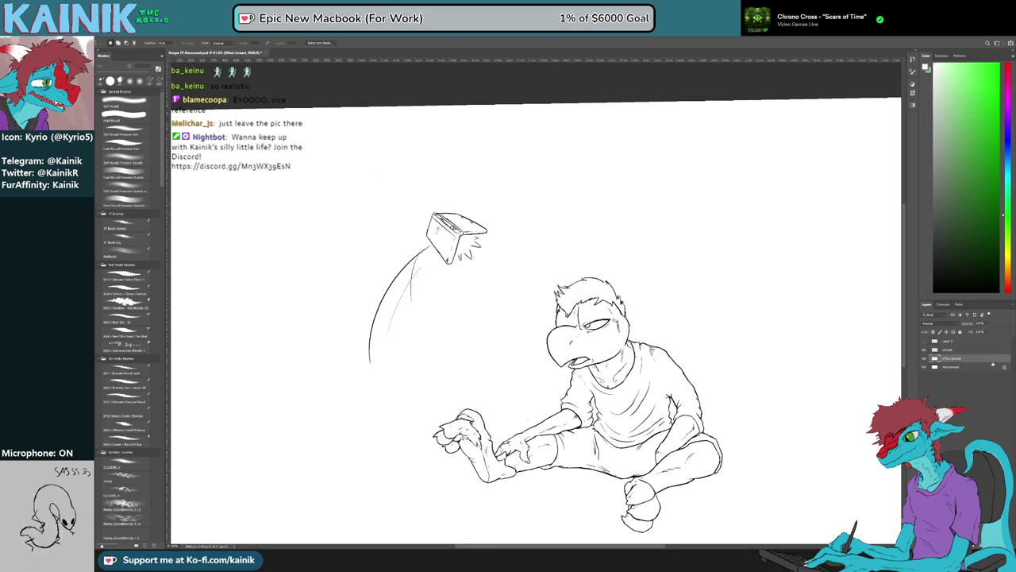
Apply a thin black outline layer effect to the white burst shape on the Effect Lineart layer
{"action": "key", "text": "space"}
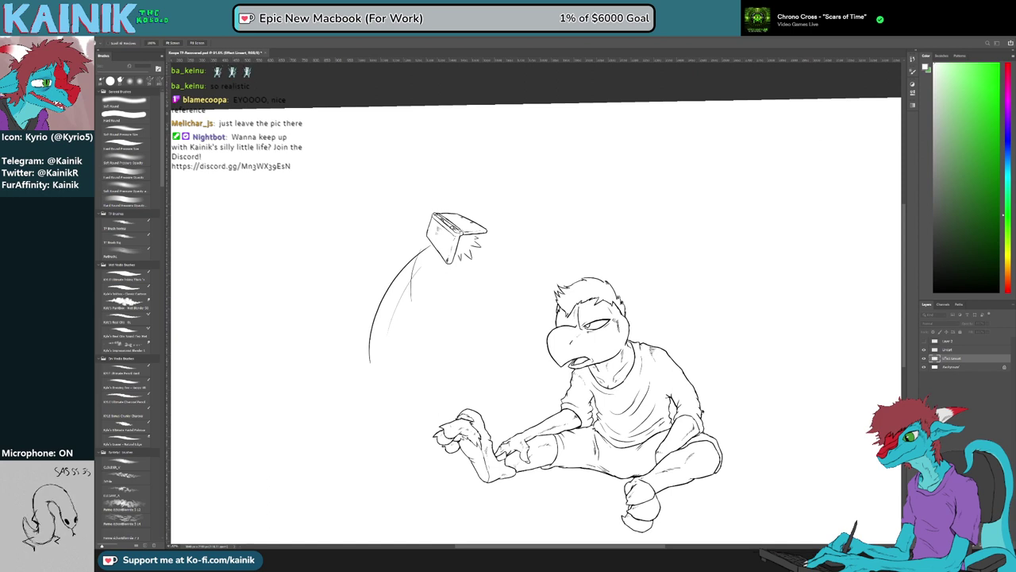
{"action": "left_click", "coordinate": [790, 447]}
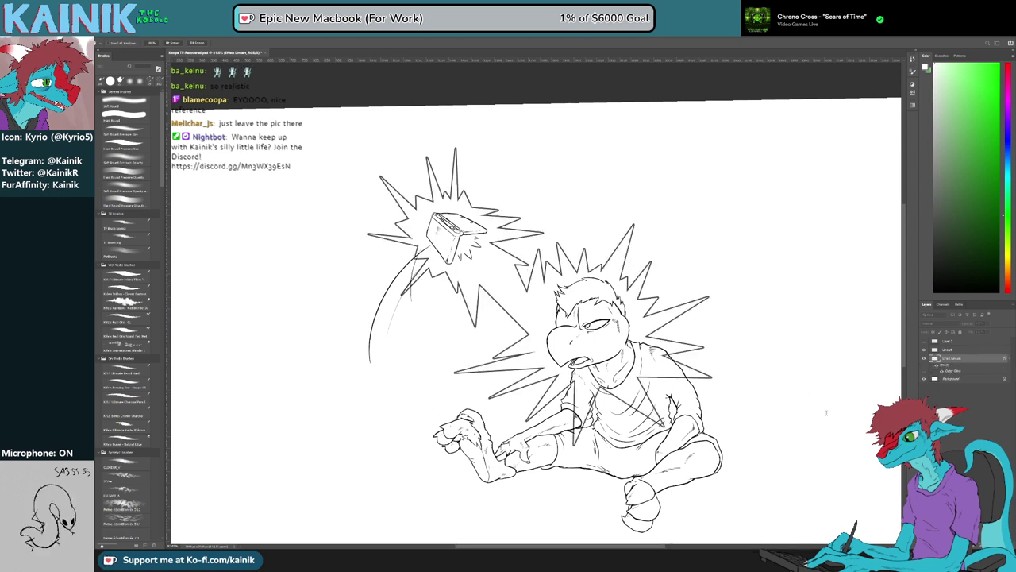
{"action": "left_click", "coordinate": [814, 414]}
{"action": "left_click", "coordinate": [887, 352]}
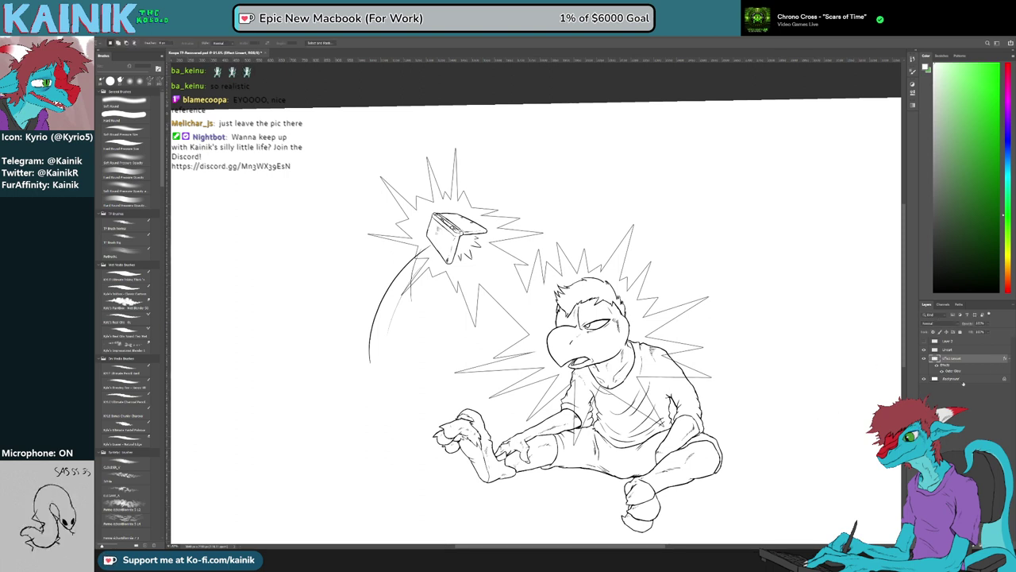
Edit the burst's outline effect to make the black outline slightly heavier
{"action": "double_click", "coordinate": [955, 372]}
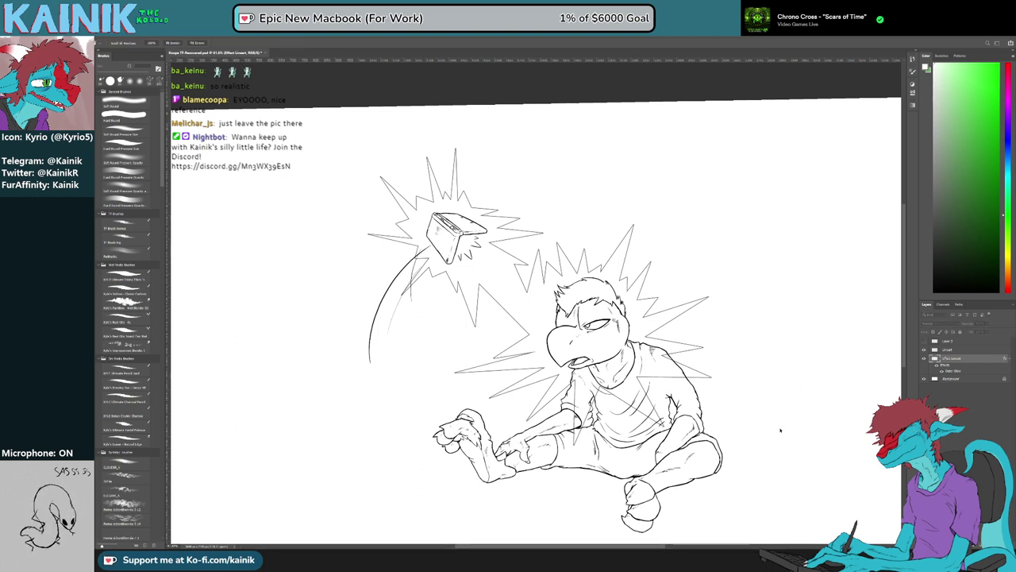
{"action": "left_click", "coordinate": [894, 350]}
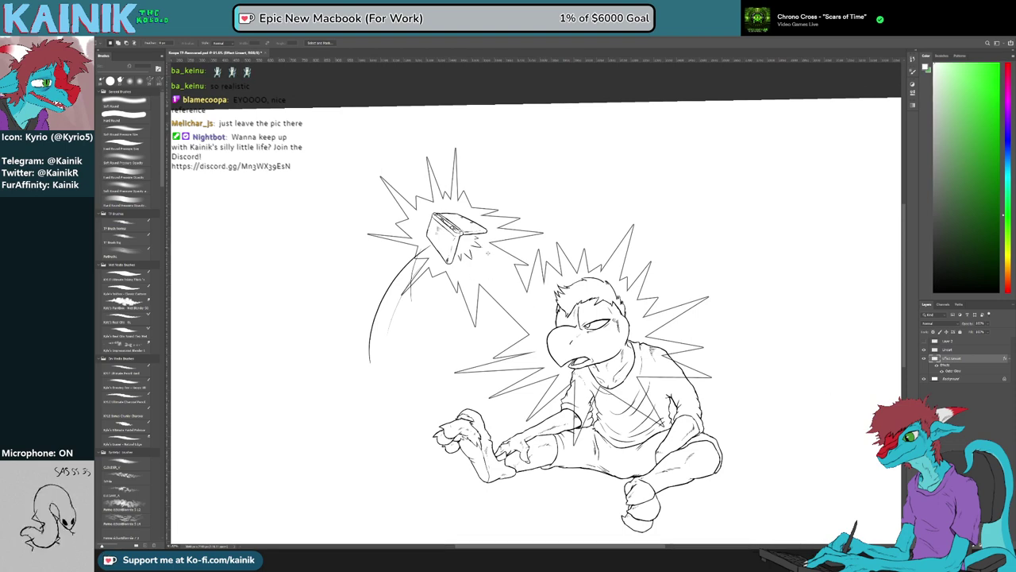
{"action": "scroll", "coordinate": [544, 274], "scroll_direction": "up", "scroll_amount": 5}
{"action": "scroll", "coordinate": [544, 274], "scroll_direction": "down", "scroll_amount": 5}
{"action": "scroll", "coordinate": [545, 274], "scroll_direction": "up", "scroll_amount": 1}
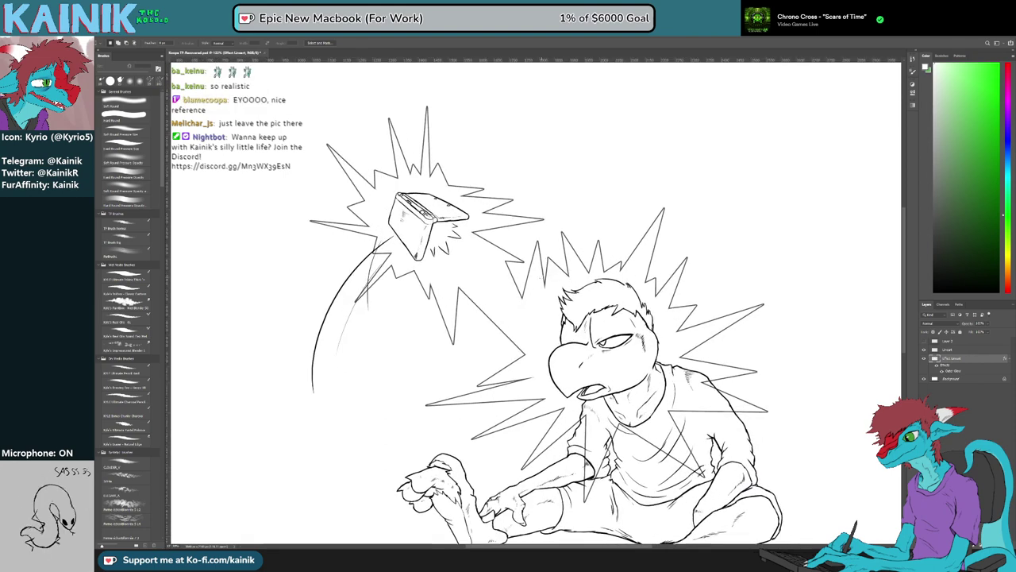
Change the outline effect of the burst on the Effect Lineart layer to solid black
{"action": "scroll", "coordinate": [545, 282], "scroll_direction": "up", "scroll_amount": 3}
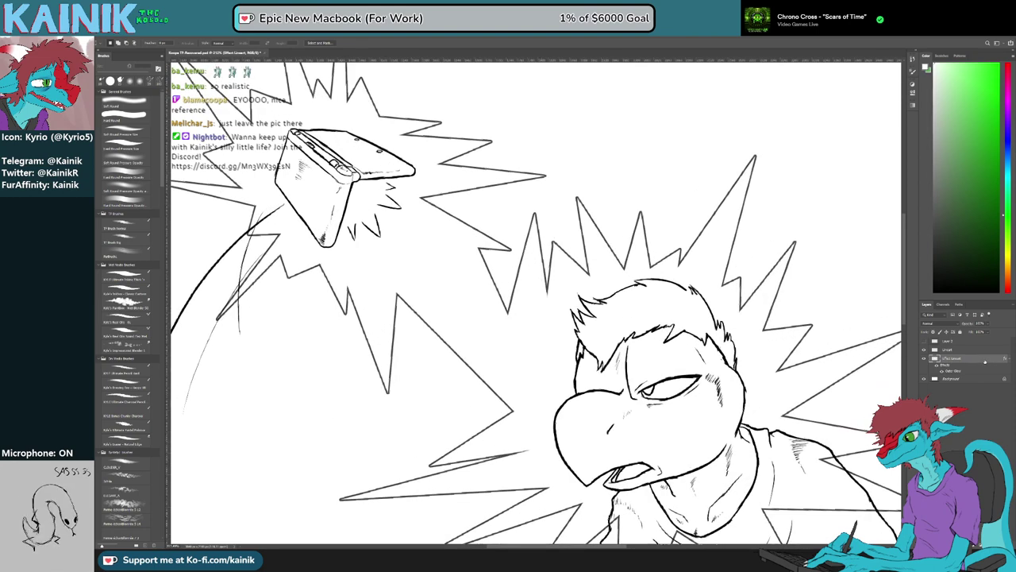
{"action": "key", "text": "space"}
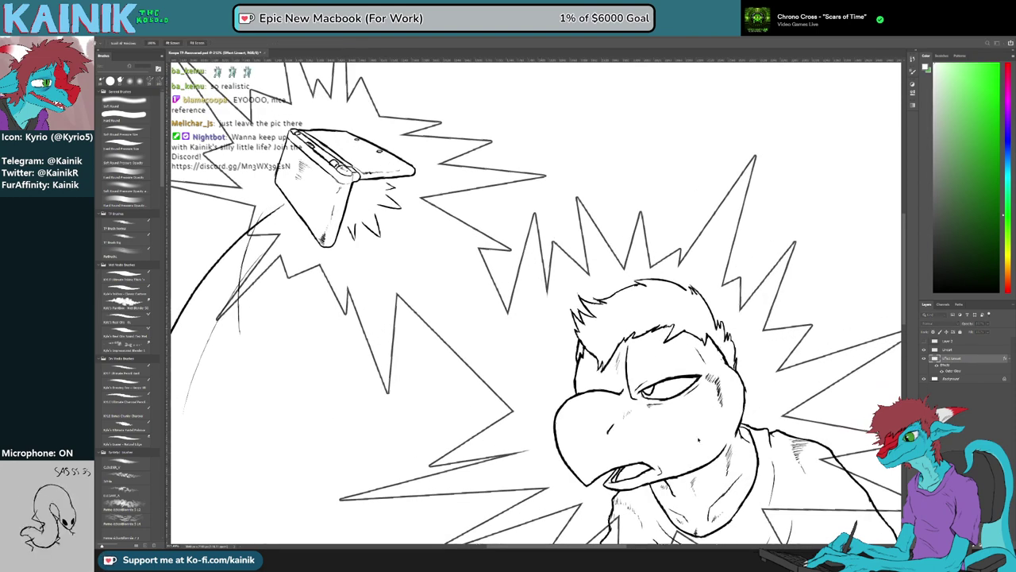
{"action": "left_click", "coordinate": [889, 305]}
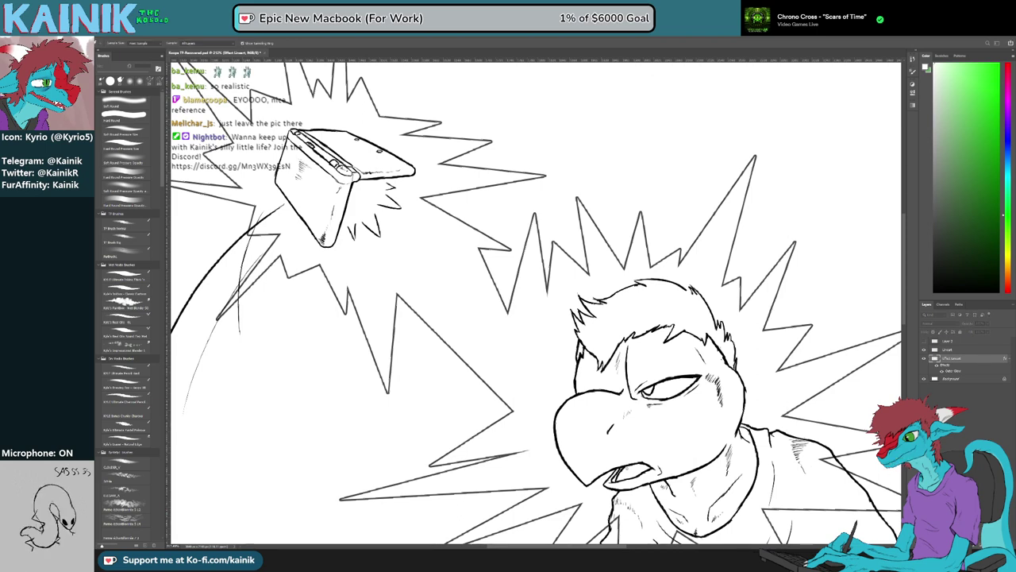
{"action": "left_click", "coordinate": [890, 305]}
{"action": "key", "text": "space"}
{"action": "left_click", "coordinate": [865, 357]}
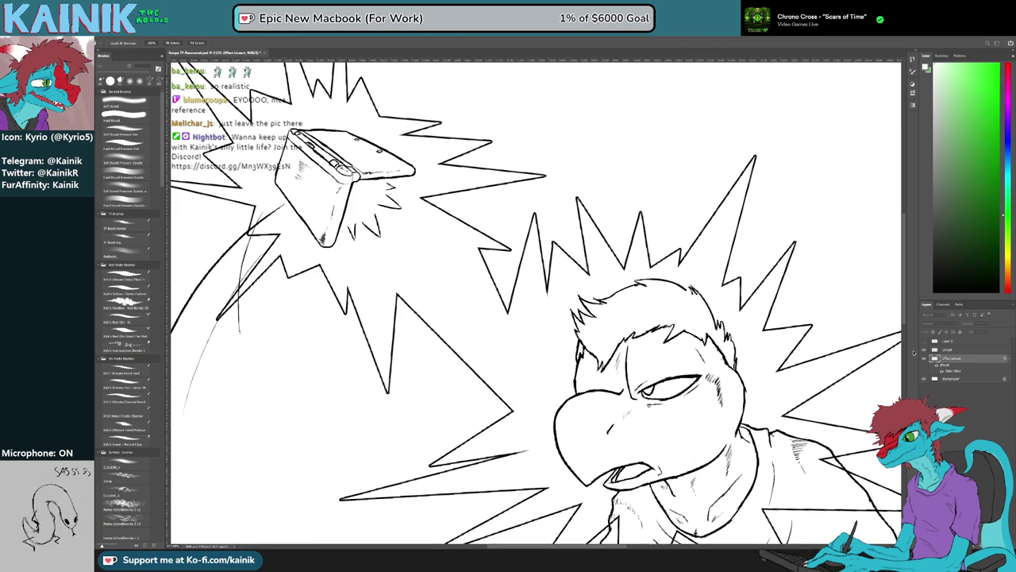
On the Lineart layer, select the empty area around the Koopa and console, and invert the selection to cover the figures
{"action": "scroll", "coordinate": [506, 239], "scroll_direction": "down", "scroll_amount": 12}
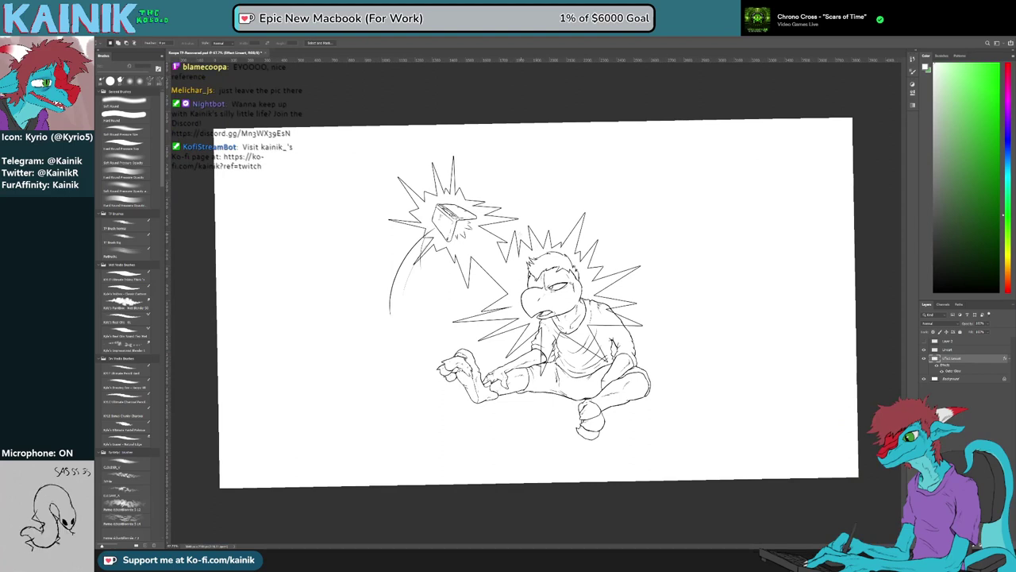
{"action": "scroll", "coordinate": [524, 250], "scroll_direction": "up", "scroll_amount": 2}
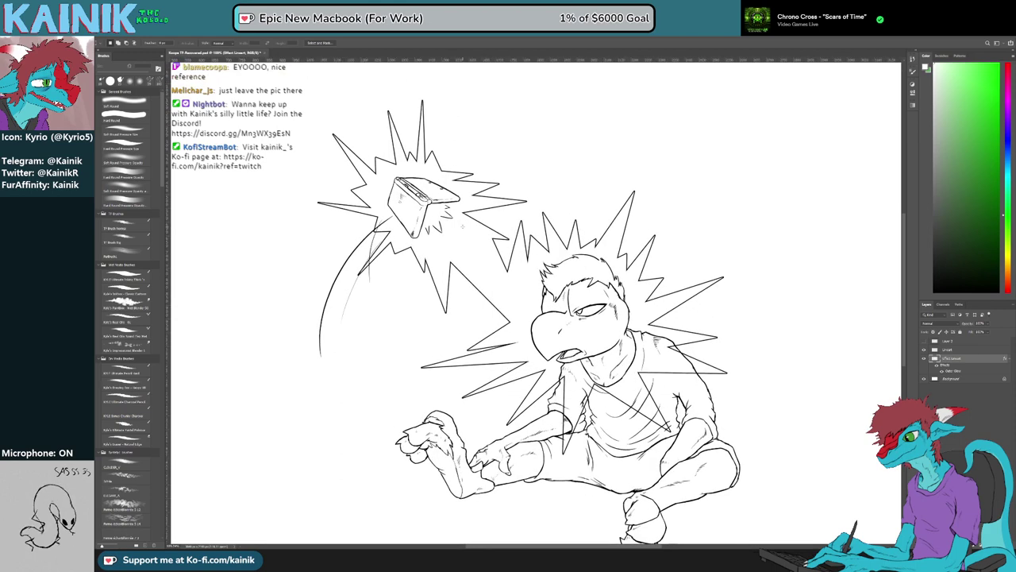
{"action": "scroll", "coordinate": [487, 251], "scroll_direction": "up", "scroll_amount": 3}
{"action": "scroll", "coordinate": [487, 252], "scroll_direction": "down", "scroll_amount": 2}
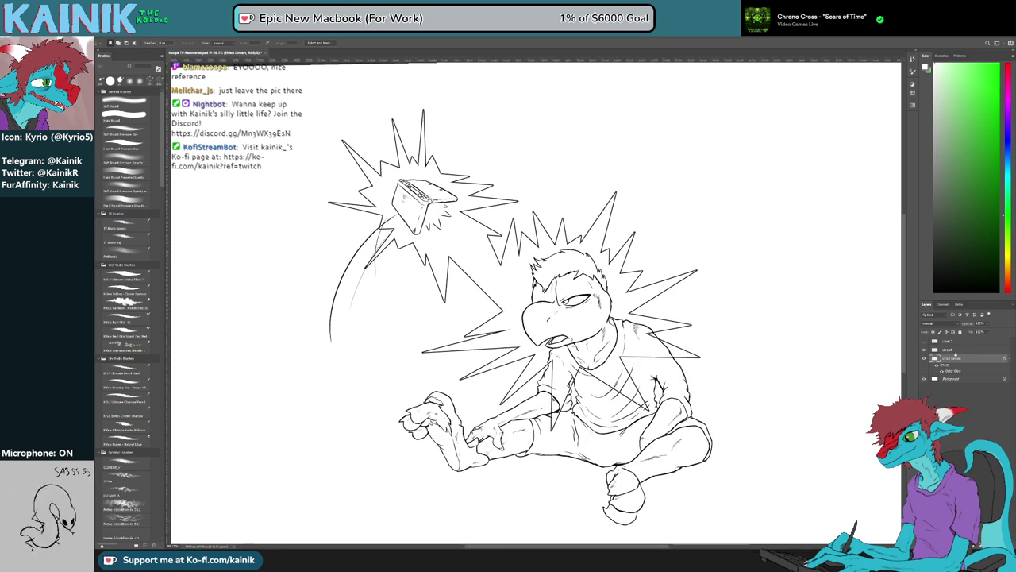
{"action": "left_click", "coordinate": [956, 351]}
{"action": "scroll", "coordinate": [527, 279], "scroll_direction": "down", "scroll_amount": 2}
{"action": "key", "text": "w"}
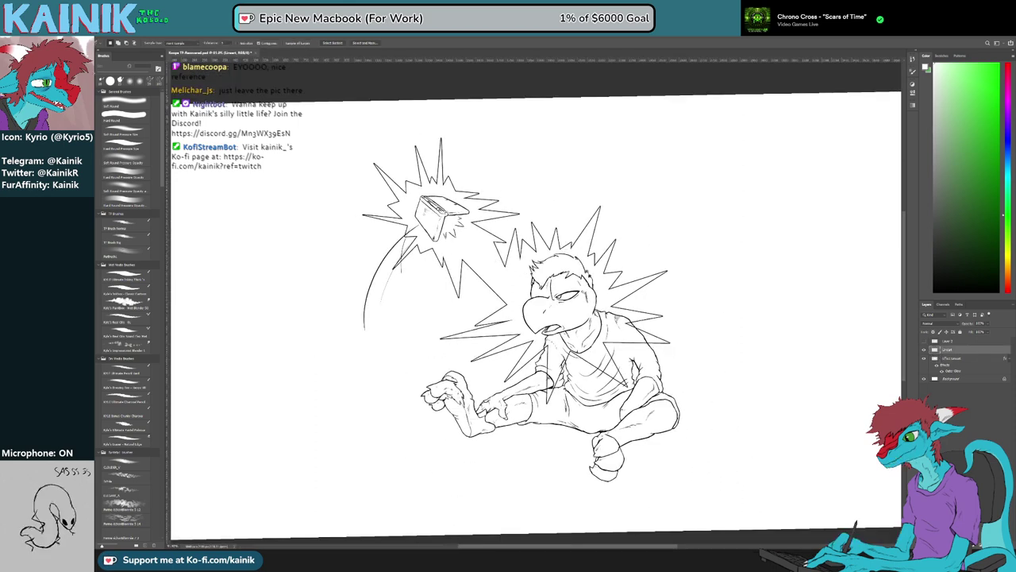
{"action": "key", "text": "l"}
{"action": "key", "text": "w"}
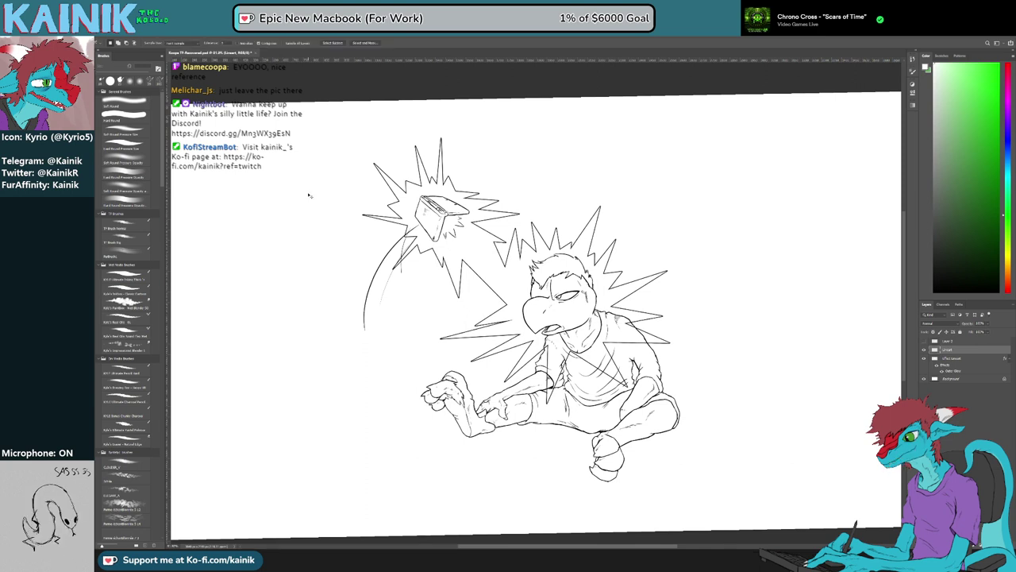
{"action": "left_click", "coordinate": [310, 259]}
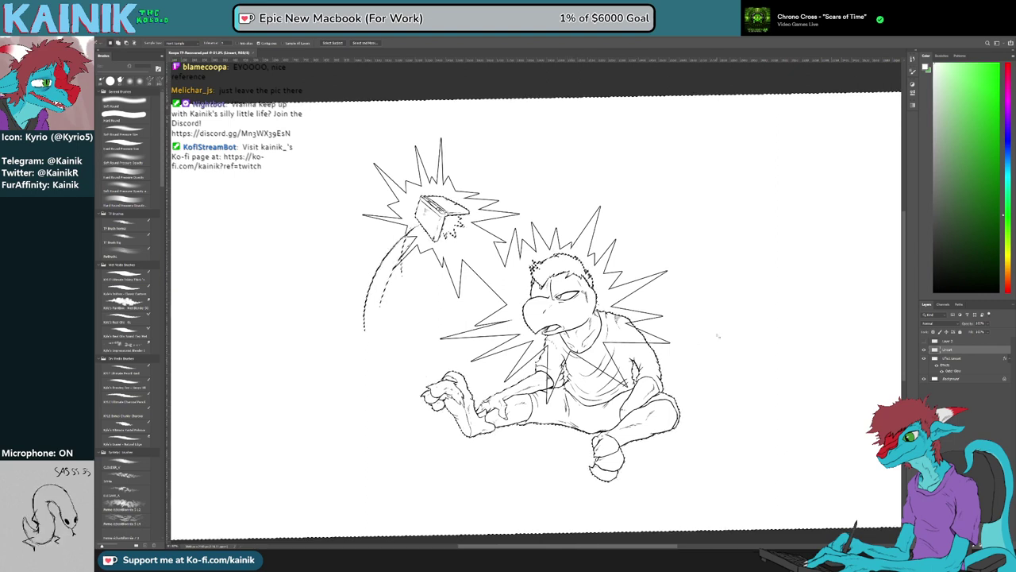
{"action": "key", "text": "ctrl+shift+i"}
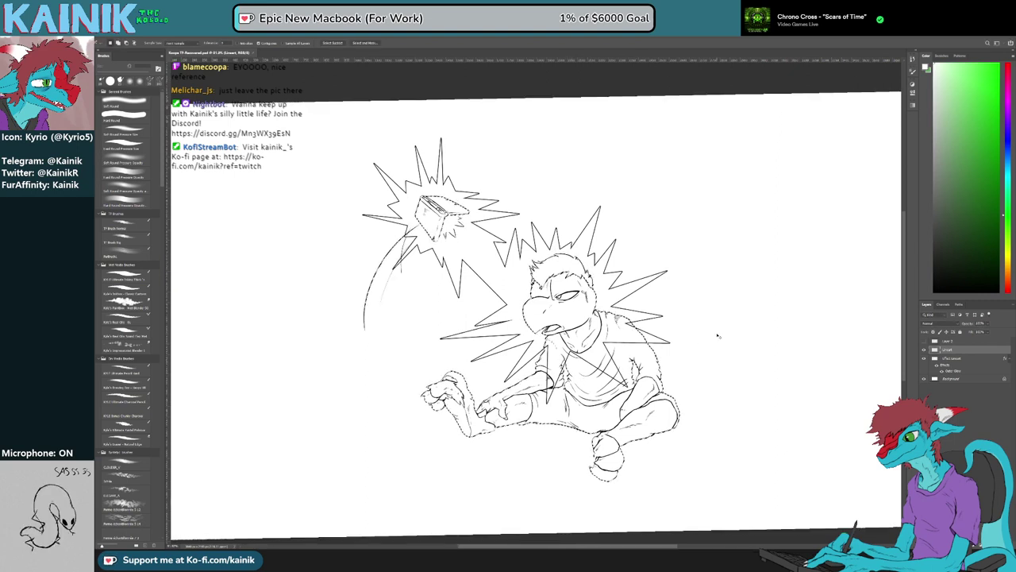
Choose a pale muted yellow as the fill colour and lock the Lineart layer
{"action": "key", "text": "g"}
{"action": "left_click", "coordinate": [1007, 254]}
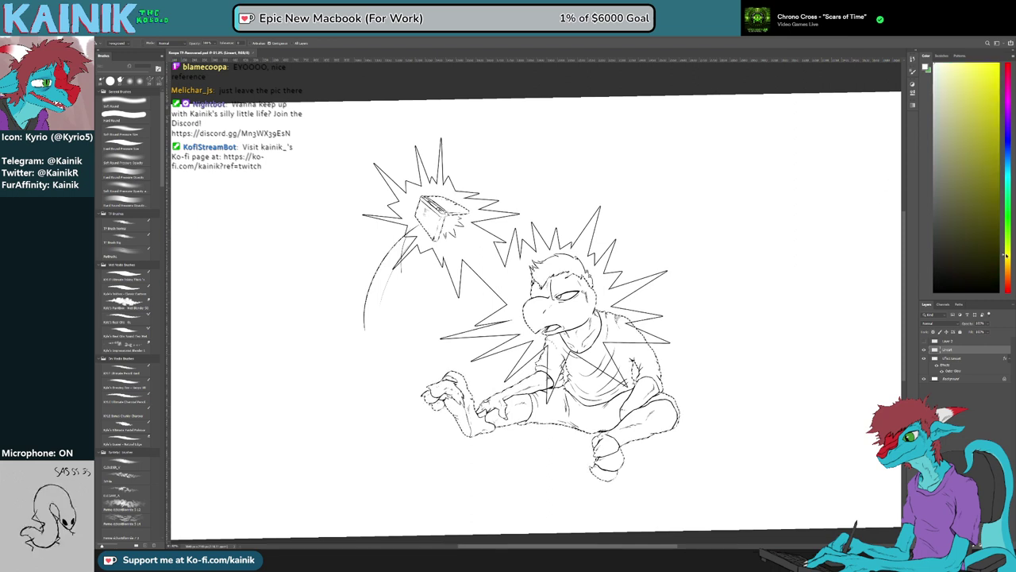
{"action": "left_click", "coordinate": [957, 112]}
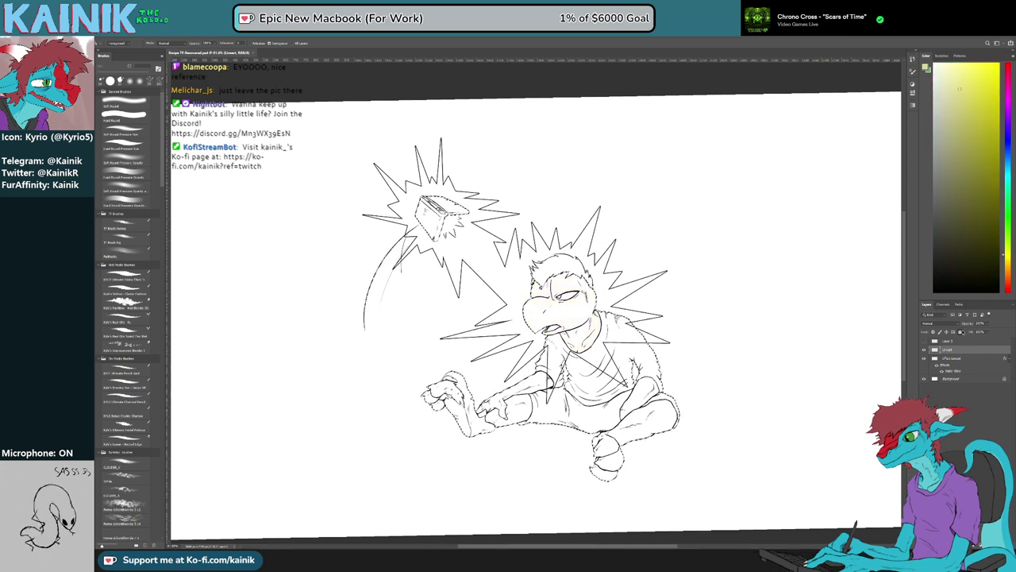
{"action": "left_click", "coordinate": [962, 358]}
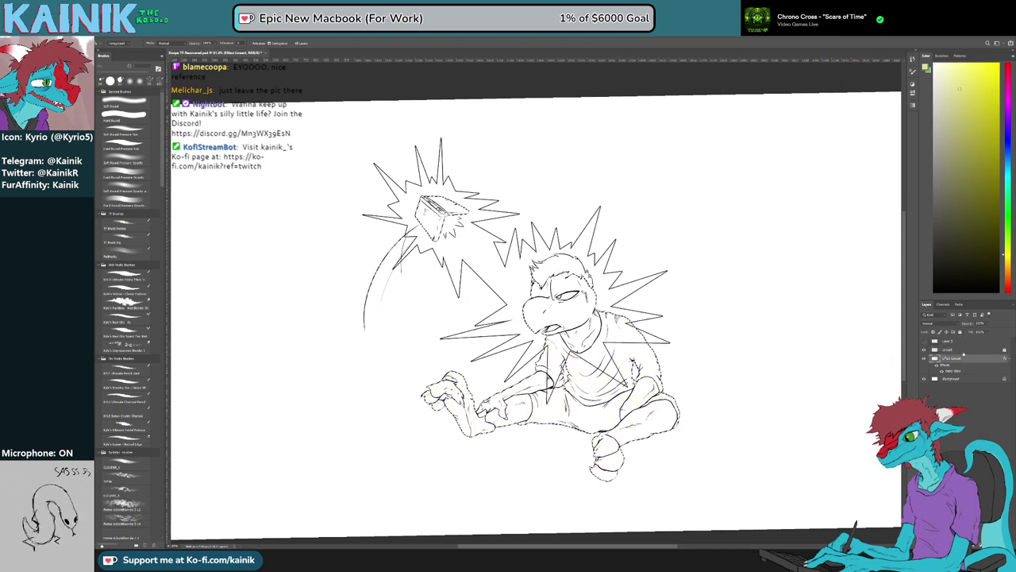
{"action": "left_click", "coordinate": [960, 350]}
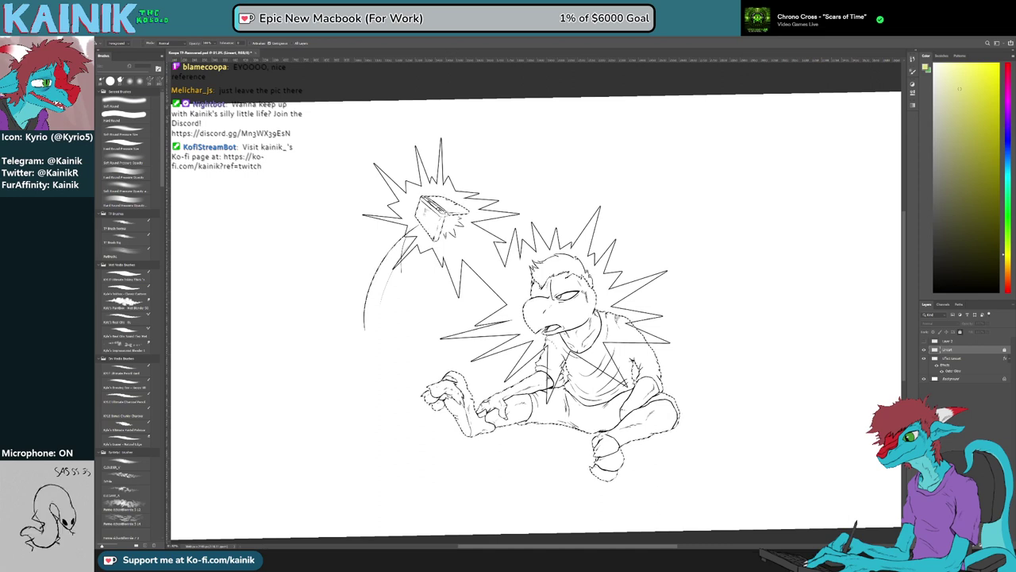
Add a new layer named Colors directly beneath the Lineart layer and lock the Effect Lineart layer
{"action": "key", "text": "ctrl+alt+shift+n"}
{"action": "left_click_drag", "start_coordinate": [951, 350], "coordinate": [953, 363]}
{"action": "double_click", "coordinate": [951, 358]}
{"action": "type", "text": "C"}
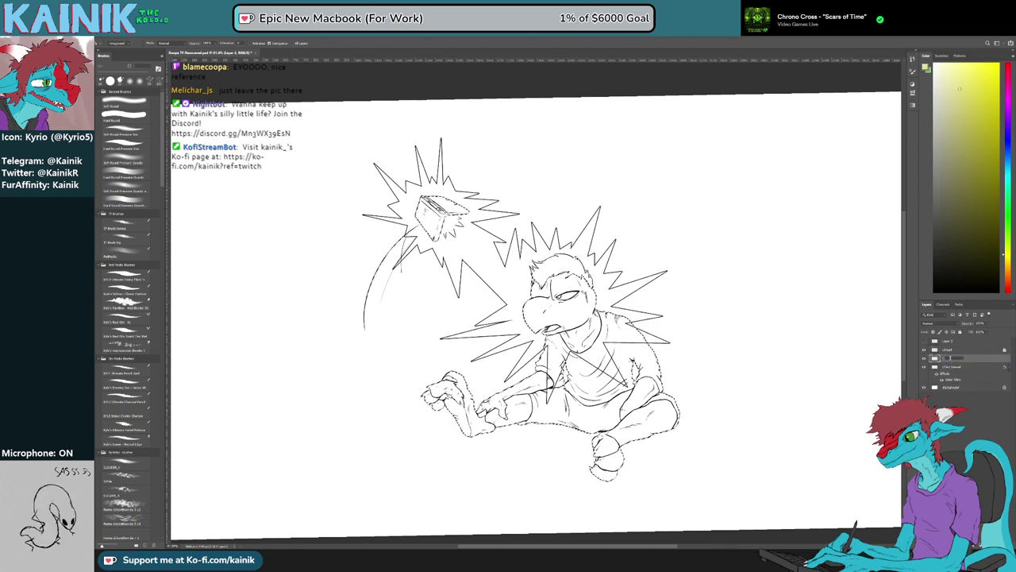
{"action": "type", "text": "olors"}
{"action": "key", "text": "Return"}
{"action": "left_click", "coordinate": [956, 367]}
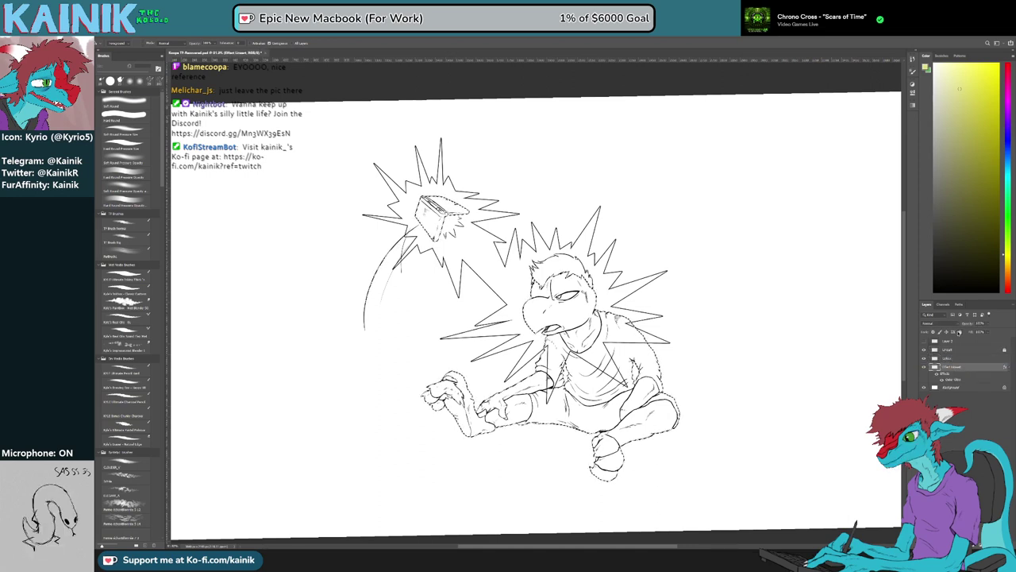
{"action": "left_click", "coordinate": [960, 333]}
Try filling the figure selection with pale yellow on the Colors layer, undo the fill, and deselect
{"action": "left_click", "coordinate": [953, 358]}
{"action": "key", "text": "alt+BackSpace"}
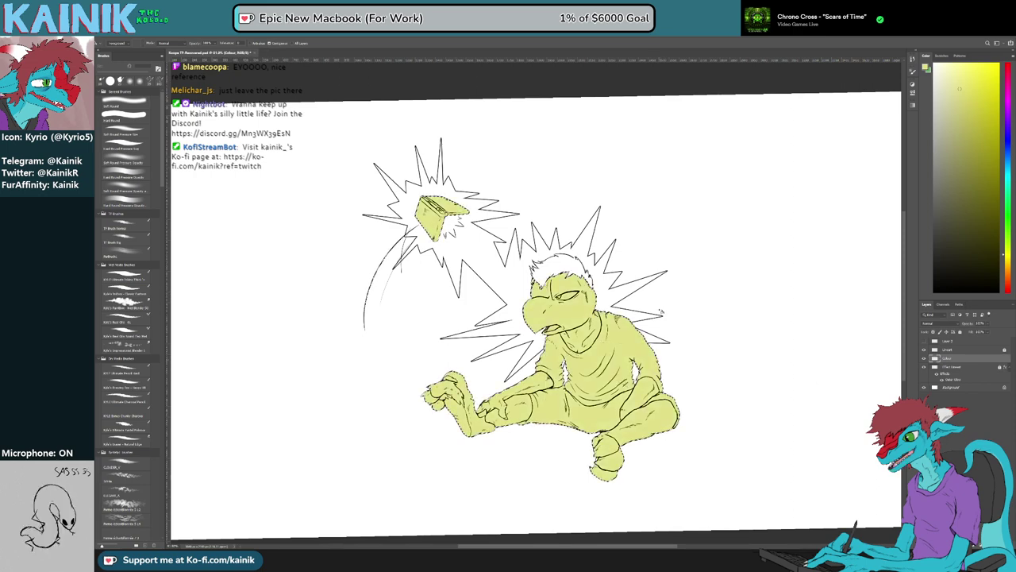
{"action": "key", "text": "ctrl+z"}
{"action": "scroll", "coordinate": [590, 268], "scroll_direction": "up", "scroll_amount": 7}
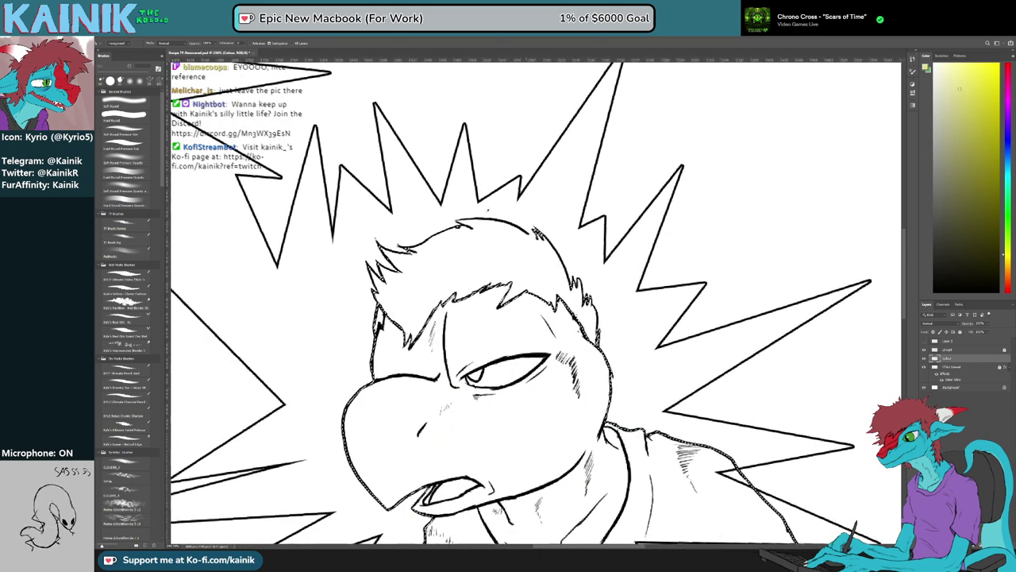
{"action": "key", "text": "m"}
{"action": "key", "text": "ctrl+d"}
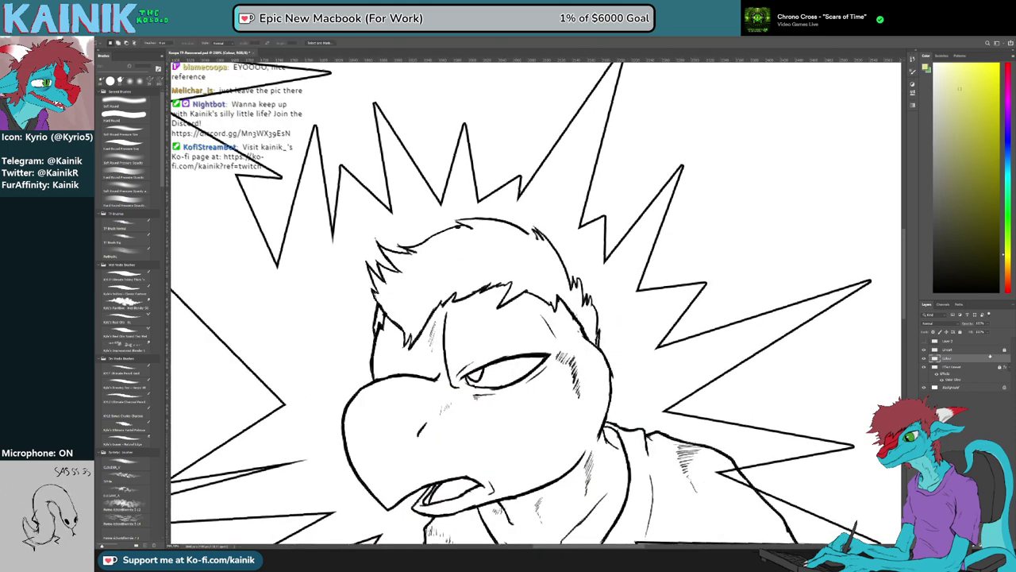
Unlock the Lineart layer and close the gap in the top outline of the Koopa's hair with a black brush
{"action": "left_click", "coordinate": [983, 342]}
{"action": "key", "text": "b"}
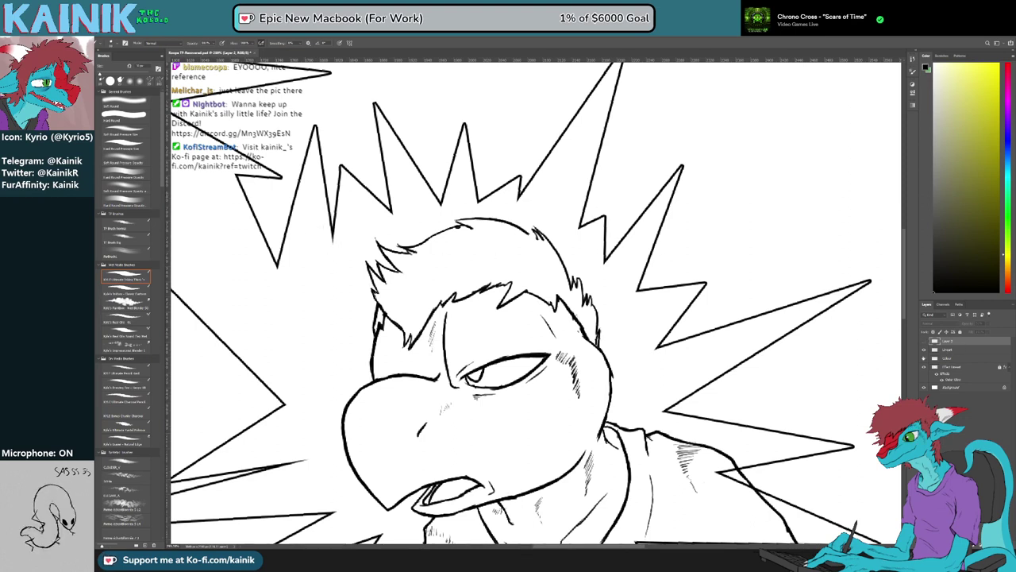
{"action": "key", "text": "alt+bracketleft"}
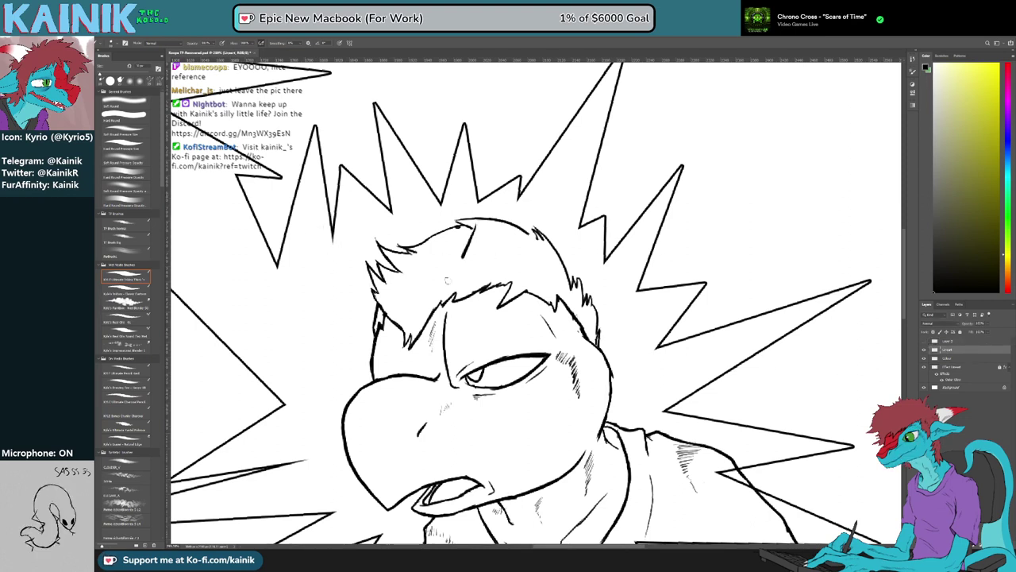
{"action": "left_click_drag", "start_coordinate": [446, 281], "coordinate": [496, 310]}
{"action": "key", "text": "ctrl+z"}
{"action": "key", "text": "r"}
{"action": "mouse_move", "coordinate": [472, 154]}
{"action": "left_mouse_down"}
{"action": "mouse_move", "coordinate": [374, 358]}
{"action": "mouse_move", "coordinate": [404, 413]}
{"action": "left_mouse_up"}
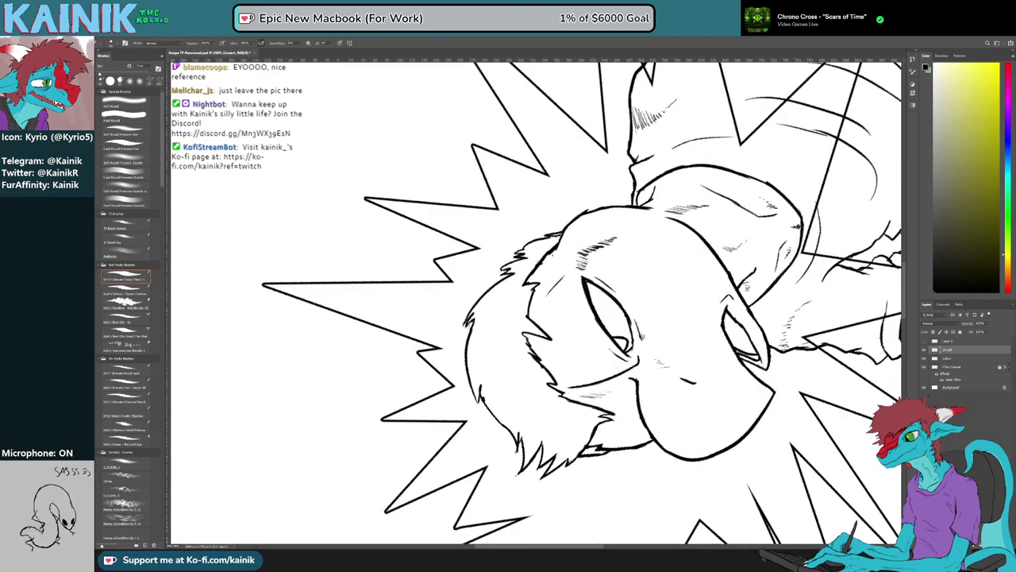
{"action": "key", "text": "r"}
{"action": "mouse_move", "coordinate": [405, 413]}
{"action": "left_mouse_down"}
{"action": "mouse_move", "coordinate": [429, 170]}
{"action": "mouse_move", "coordinate": [469, 146]}
{"action": "left_mouse_up"}
{"action": "key", "text": "e"}
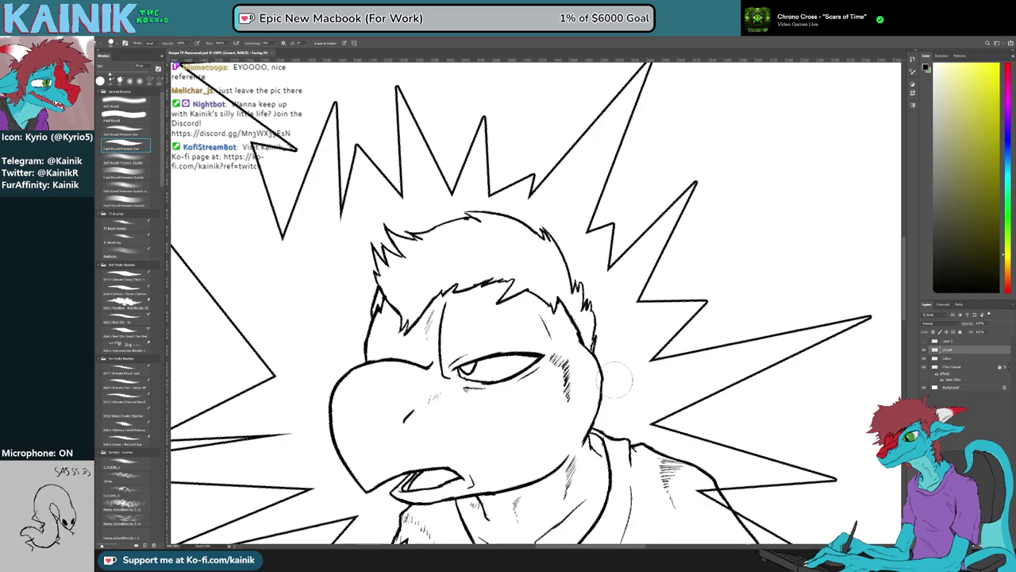
Clean up the lines where the hair meets the back of the Koopa's head with the Eraser
{"action": "scroll", "coordinate": [616, 381], "scroll_direction": "down", "scroll_amount": 3}
{"action": "key", "text": "r"}
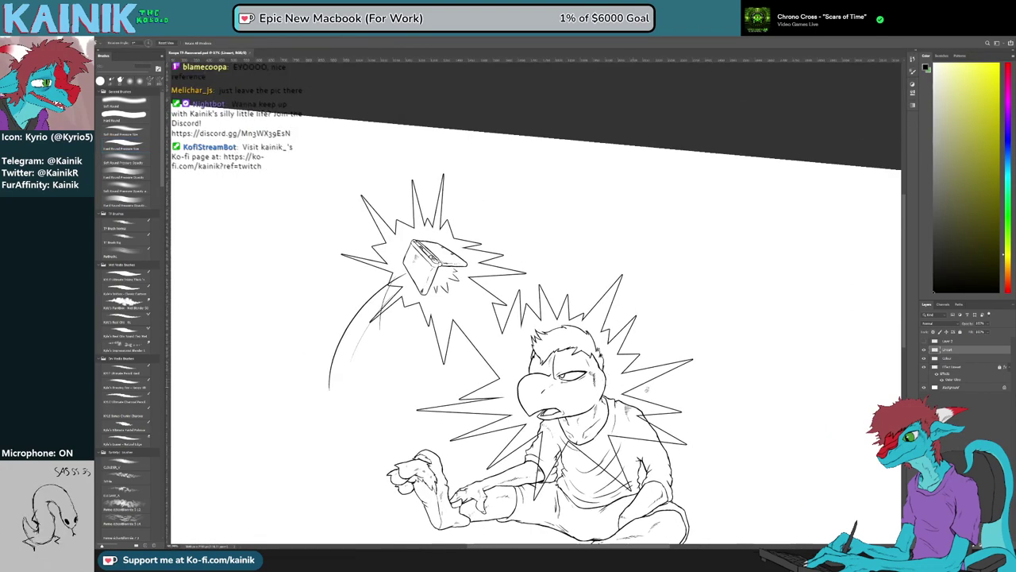
{"action": "left_click_drag", "start_coordinate": [710, 370], "coordinate": [711, 345]}
{"action": "left_click_drag", "start_coordinate": [660, 380], "coordinate": [657, 386]}
{"action": "scroll", "coordinate": [656, 386], "scroll_direction": "up", "scroll_amount": 5}
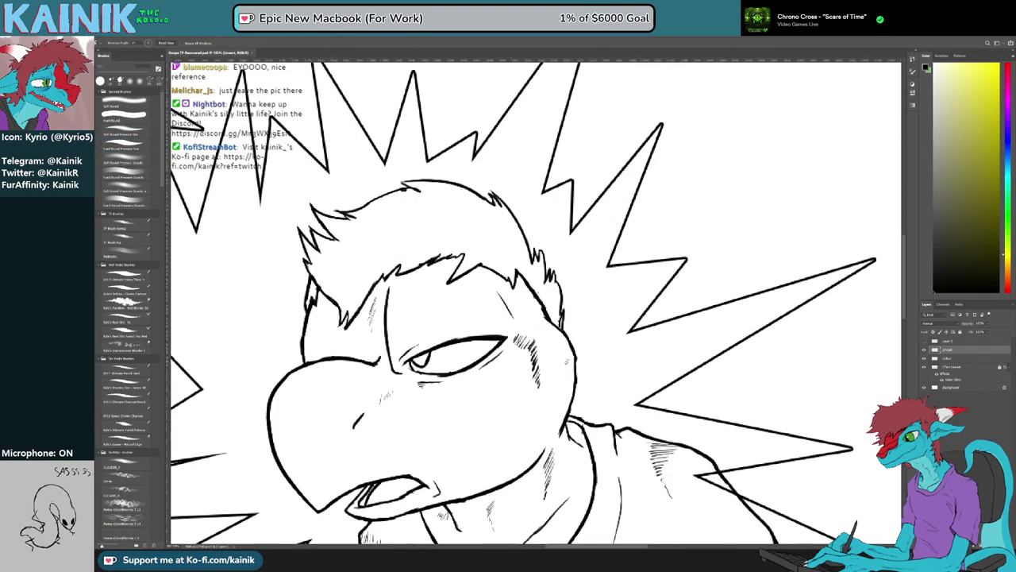
{"action": "key", "text": "b"}
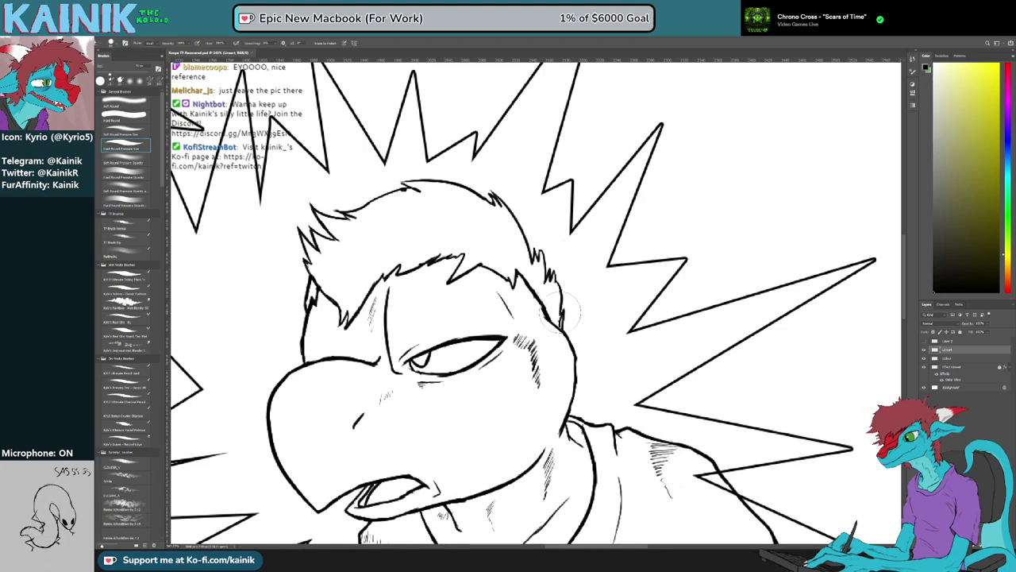
{"action": "left_click_drag", "start_coordinate": [559, 317], "coordinate": [557, 326]}
{"action": "key", "text": "b"}
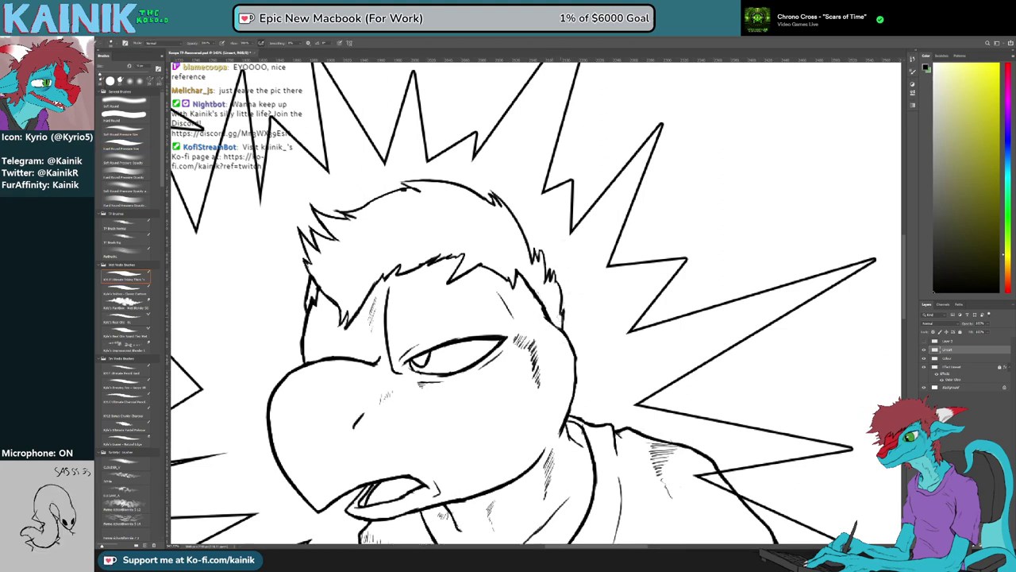
Inspect the Koopa's hair and head outline for remaining gaps and return the canvas to an upright view
{"action": "scroll", "coordinate": [561, 316], "scroll_direction": "down", "scroll_amount": 5}
{"action": "scroll", "coordinate": [468, 249], "scroll_direction": "up", "scroll_amount": 4}
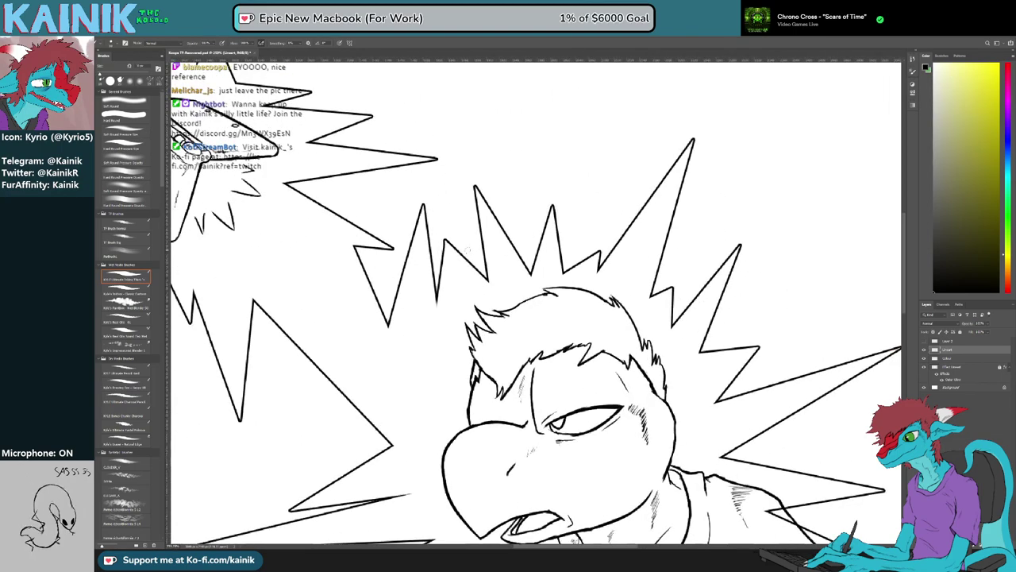
{"action": "key", "text": "r"}
{"action": "left_click_drag", "start_coordinate": [469, 250], "coordinate": [450, 306]}
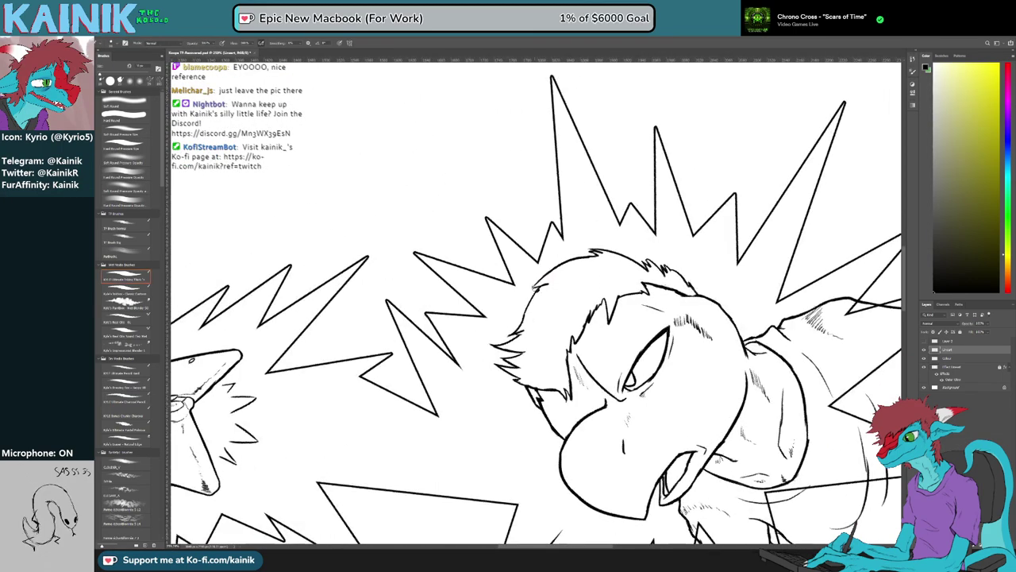
{"action": "scroll", "coordinate": [558, 285], "scroll_direction": "down", "scroll_amount": 5}
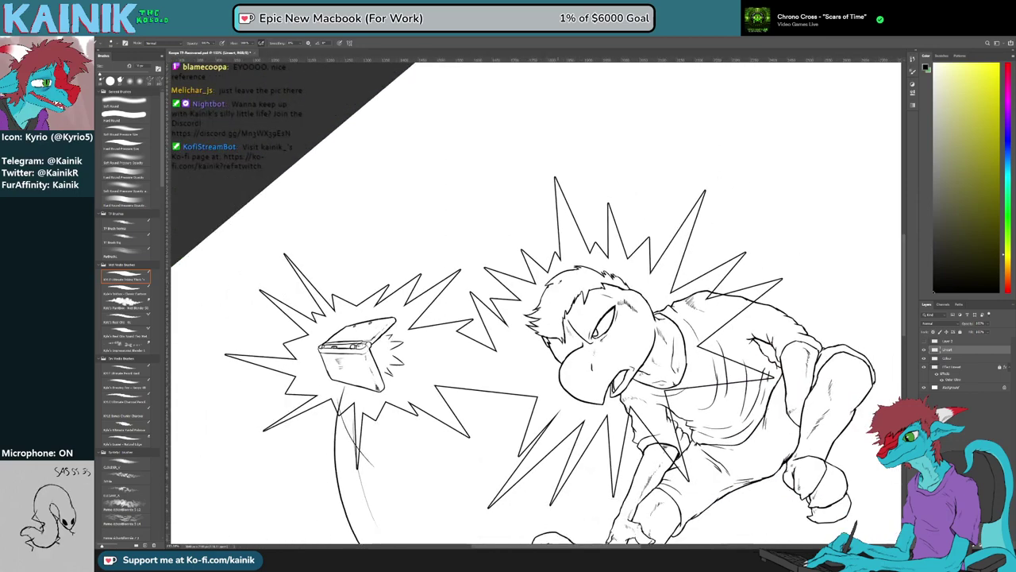
{"action": "scroll", "coordinate": [559, 288], "scroll_direction": "down", "scroll_amount": 2}
{"action": "key", "text": "r"}
{"action": "left_click_drag", "start_coordinate": [559, 287], "coordinate": [570, 307]}
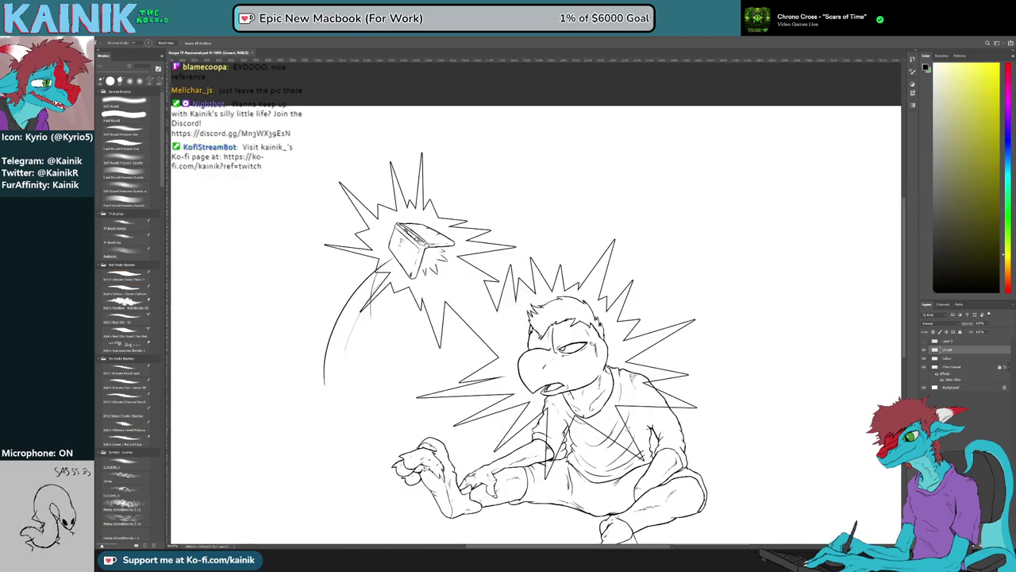
Lock the Lineart layer again and make the Colors layer active with the Magic Wand ready
{"action": "scroll", "coordinate": [624, 428], "scroll_direction": "down", "scroll_amount": 1}
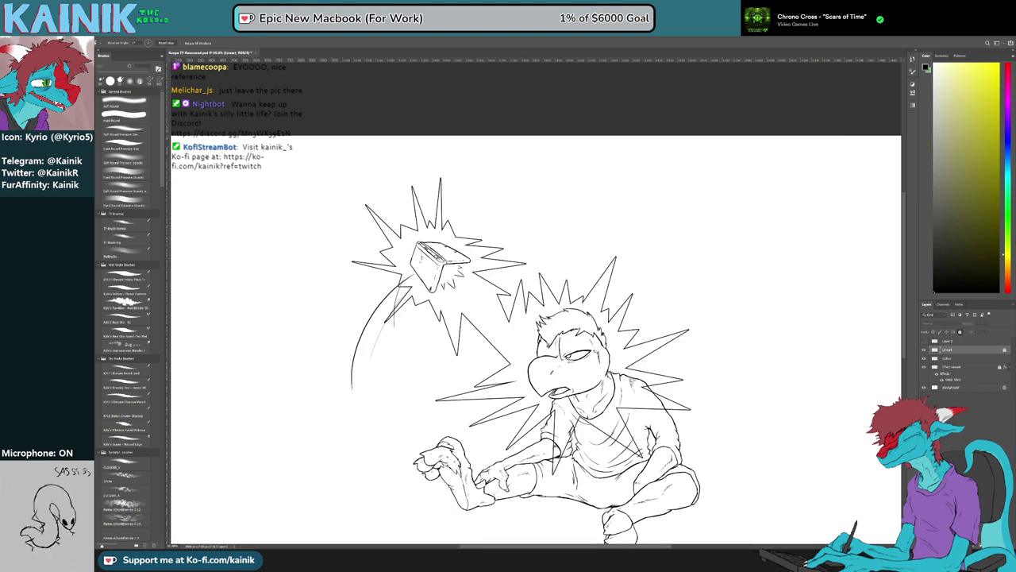
{"action": "key", "text": "w"}
{"action": "scroll", "coordinate": [489, 355], "scroll_direction": "down", "scroll_amount": 1}
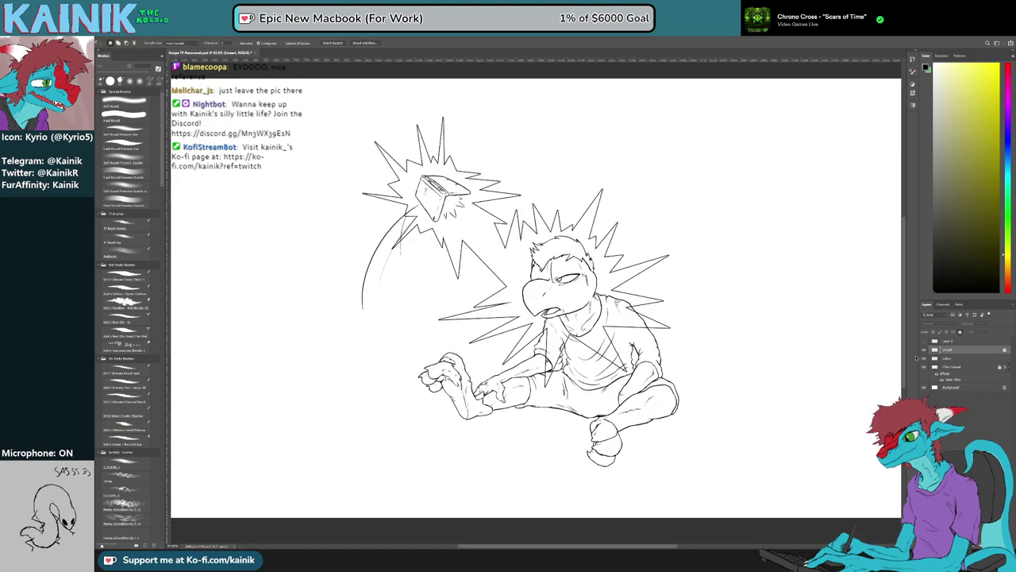
{"action": "key", "text": "alt+bracketleft"}
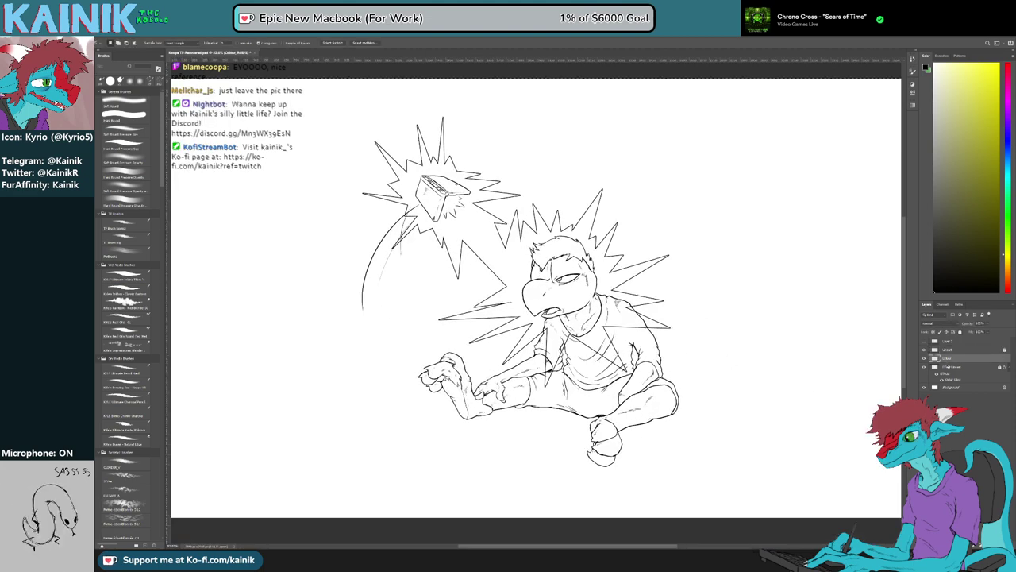
Select the empty area around the drawing on the Lineart layer and invert it to isolate the Koopa and thrown console
{"action": "left_click", "coordinate": [960, 353]}
{"action": "left_click", "coordinate": [704, 266]}
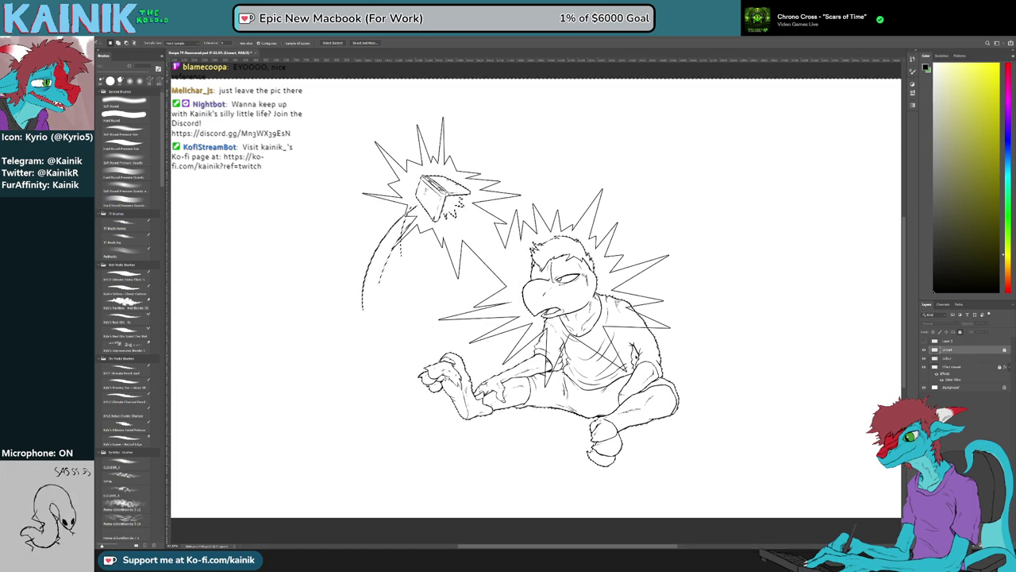
{"action": "key", "text": "ctrl+z"}
{"action": "key", "text": "ctrl+z"}
{"action": "key", "text": "ctrl+z"}
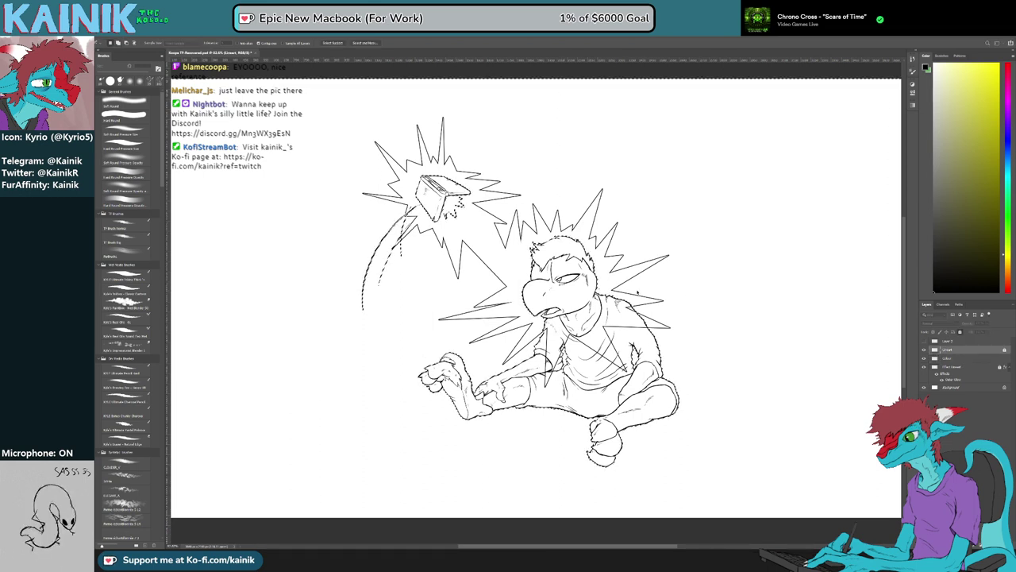
{"action": "left_click", "coordinate": [638, 292]}
{"action": "key", "text": "ctrl+shift+i"}
{"action": "key", "text": "g"}
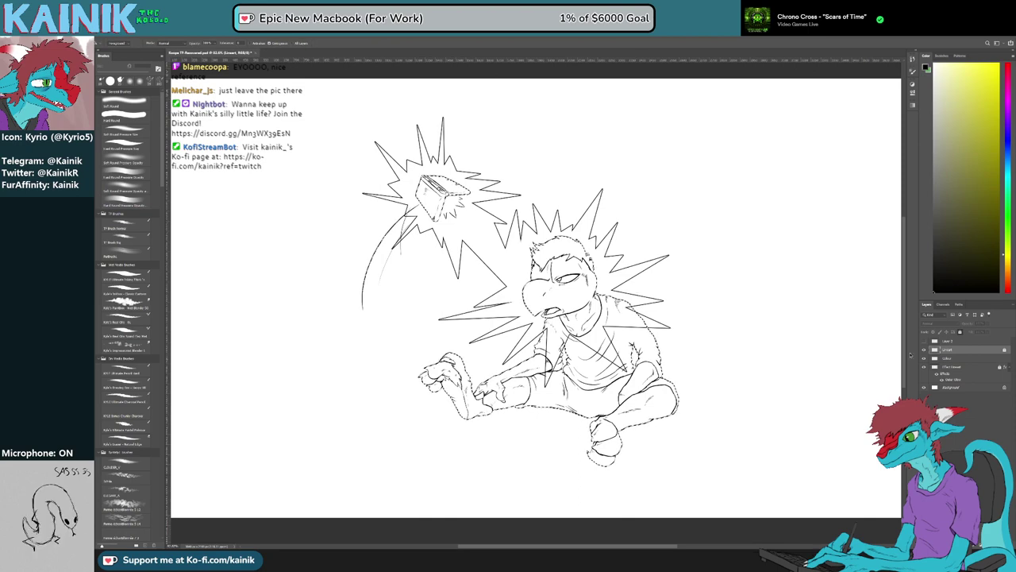
Fill the selected Koopa and console silhouettes with pale yellow on the Colors layer, and clear the selection
{"action": "left_click", "coordinate": [937, 358]}
{"action": "key", "text": "alt+BackSpace"}
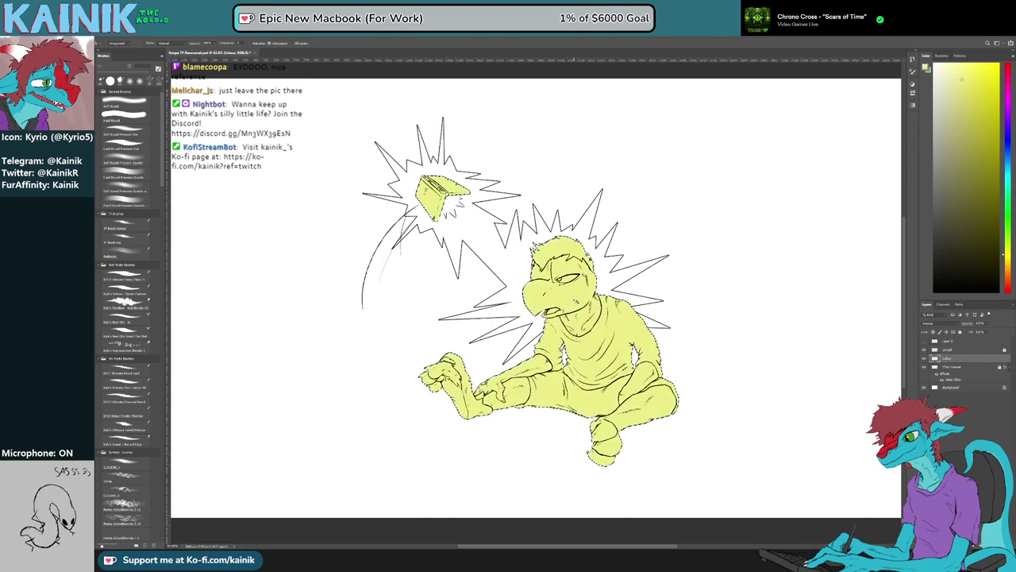
{"action": "key", "text": "ctrl+plus"}
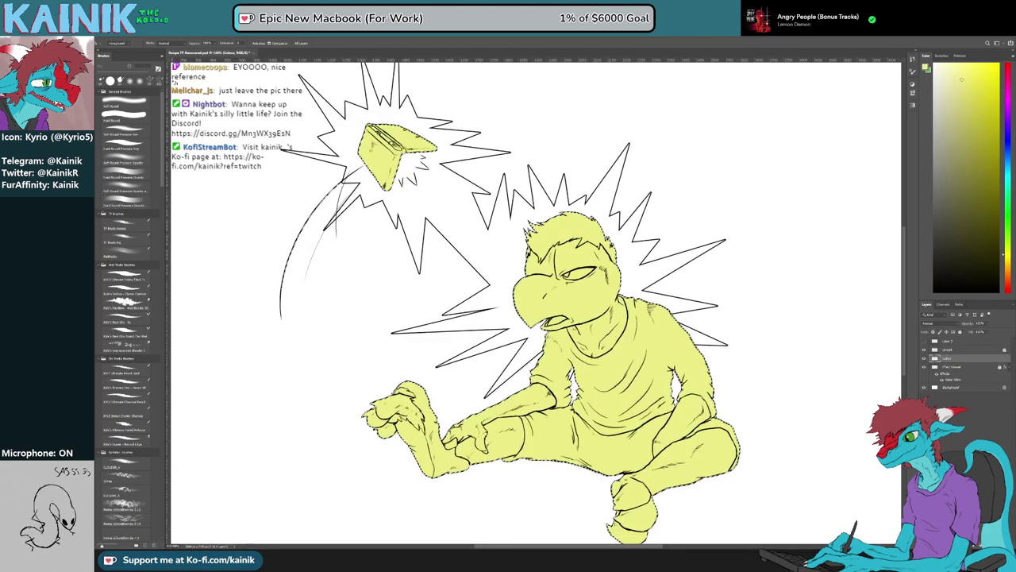
{"action": "key", "text": "m"}
Recolour the thrown console's yellow base with a muted, dark slate blue using the Paint Bucket
{"action": "scroll", "coordinate": [280, 111], "scroll_direction": "up", "scroll_amount": 4}
{"action": "scroll", "coordinate": [280, 113], "scroll_direction": "up", "scroll_amount": 6}
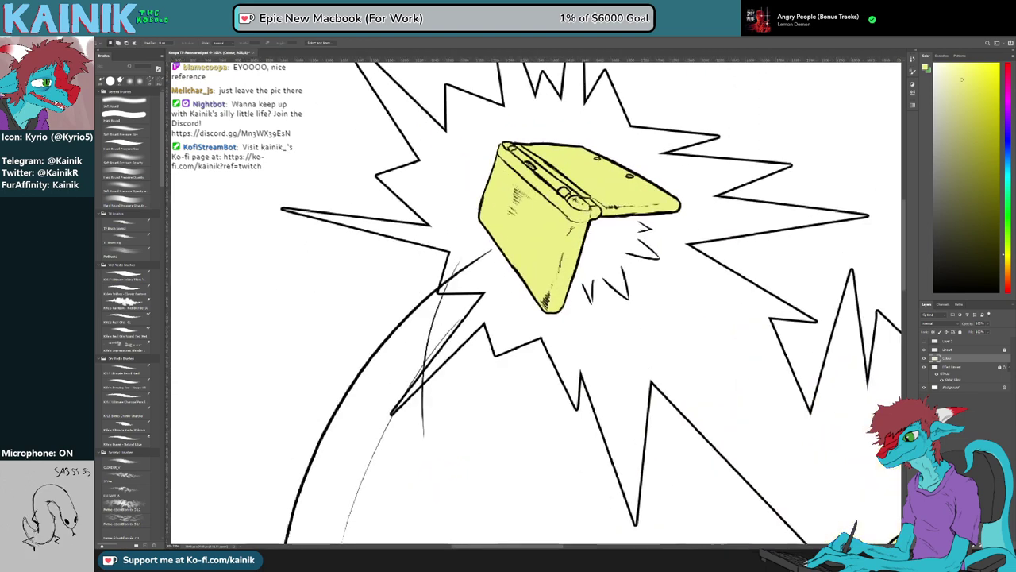
{"action": "left_click_drag", "start_coordinate": [280, 112], "coordinate": [229, 165]}
{"action": "key", "text": "x"}
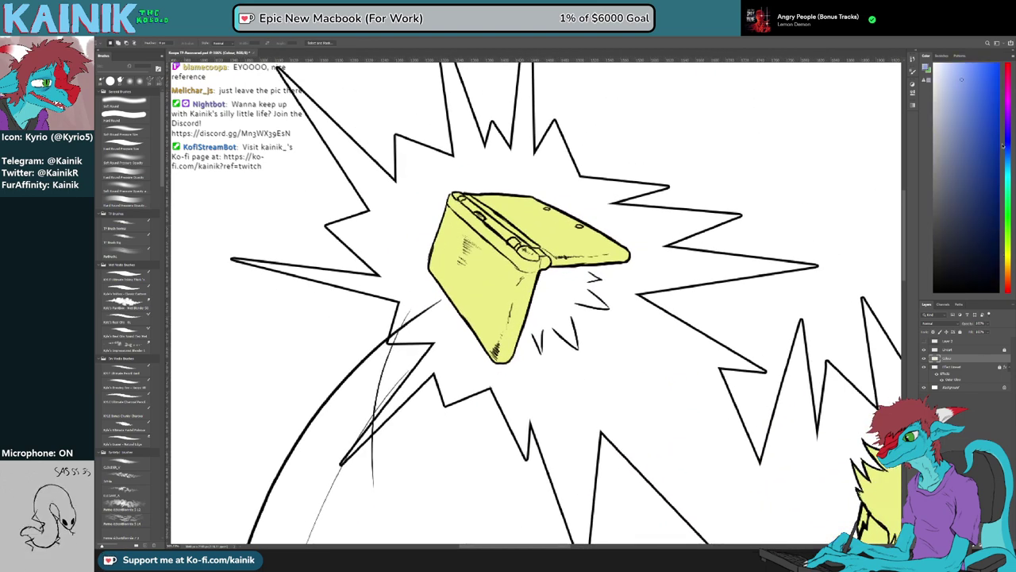
{"action": "key", "text": "g"}
{"action": "left_click", "coordinate": [501, 224]}
{"action": "left_click", "coordinate": [950, 170]}
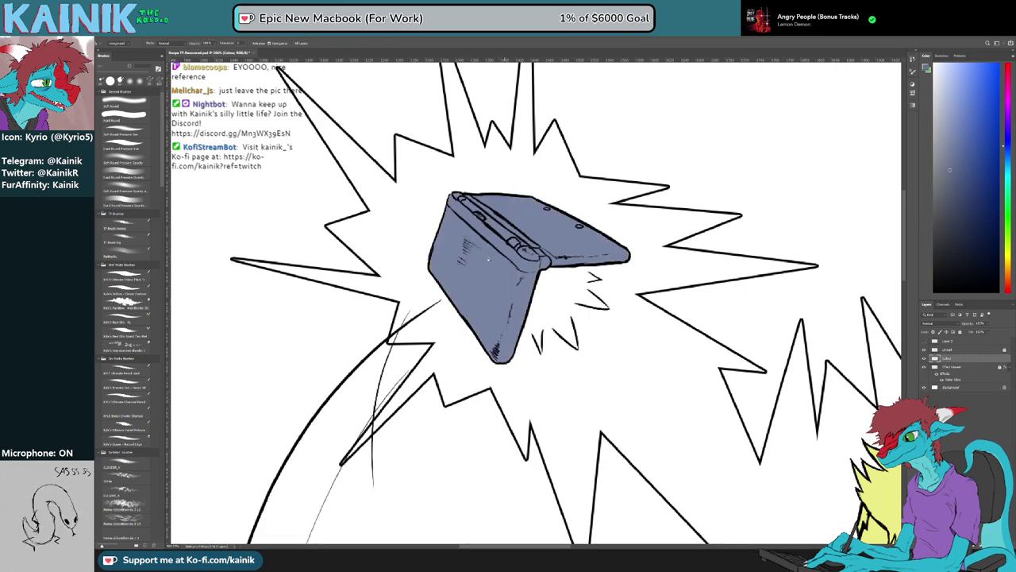
{"action": "left_click", "coordinate": [487, 256]}
{"action": "left_click", "coordinate": [957, 177]}
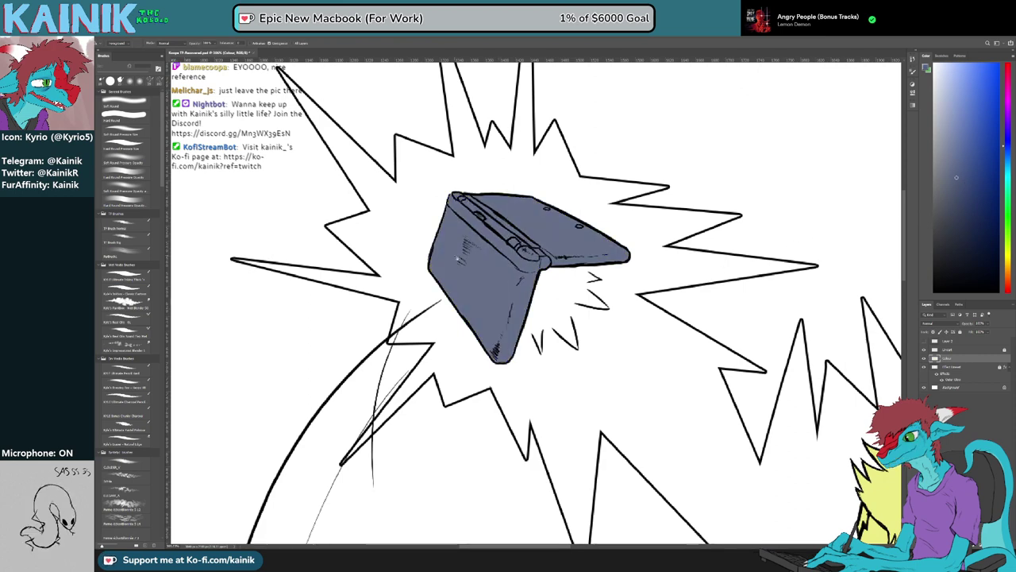
{"action": "left_click", "coordinate": [465, 251]}
Select the Koopa's shirt, including both sleeves and the fold lines, with the Magic Wand on the Lineart layer
{"action": "key", "text": "ctrl+0"}
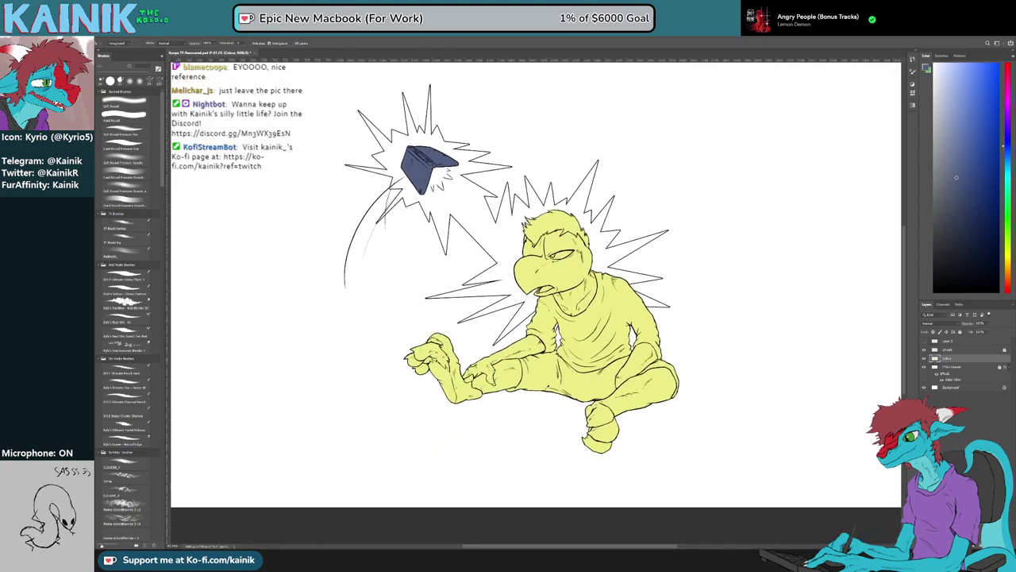
{"action": "key", "text": "ctrl+plus"}
{"action": "key", "text": "ctrl+plus"}
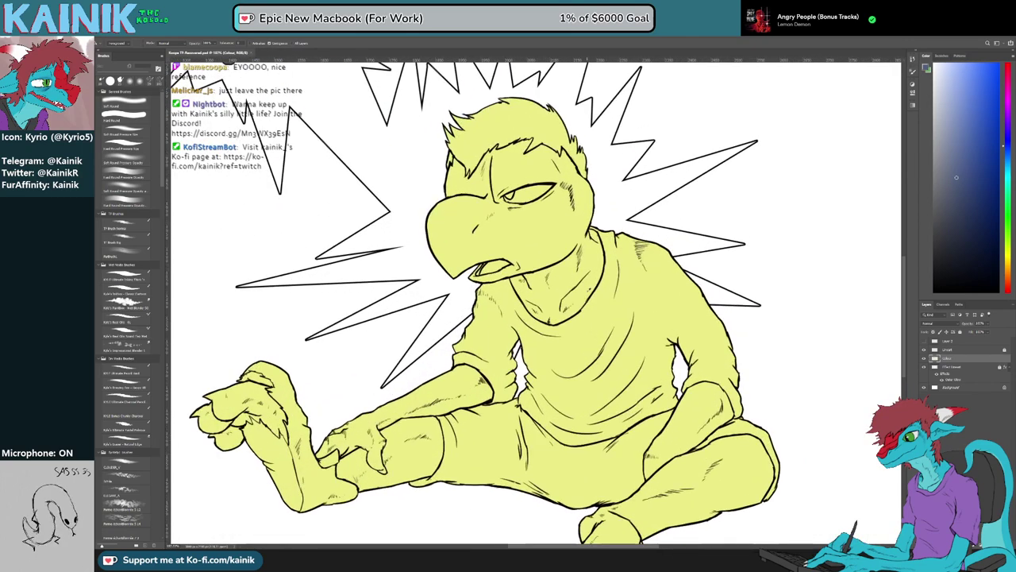
{"action": "key", "text": "ctrl+minus"}
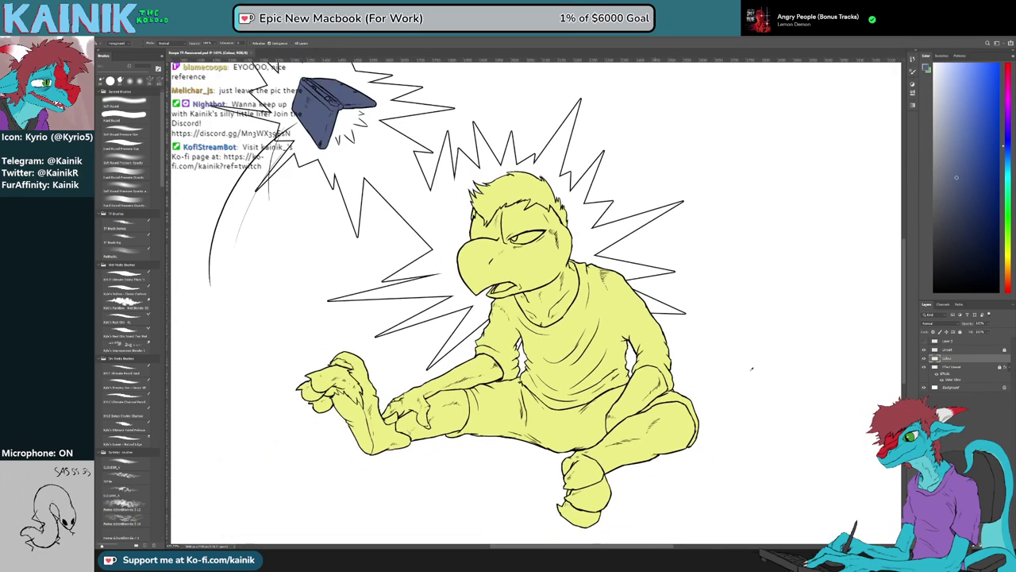
{"action": "left_click", "coordinate": [984, 350]}
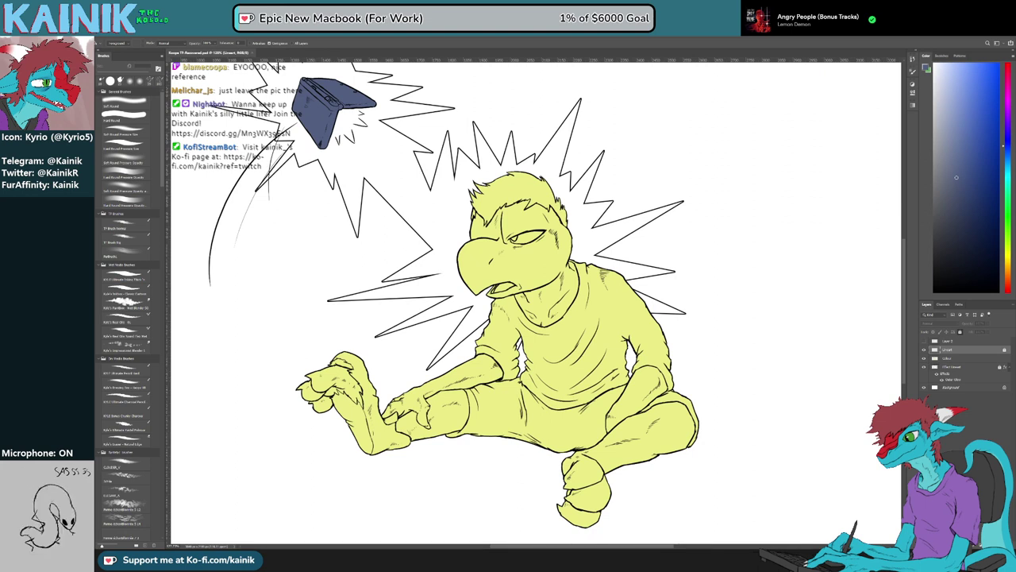
{"action": "key", "text": "w"}
{"action": "left_click", "coordinate": [569, 338]}
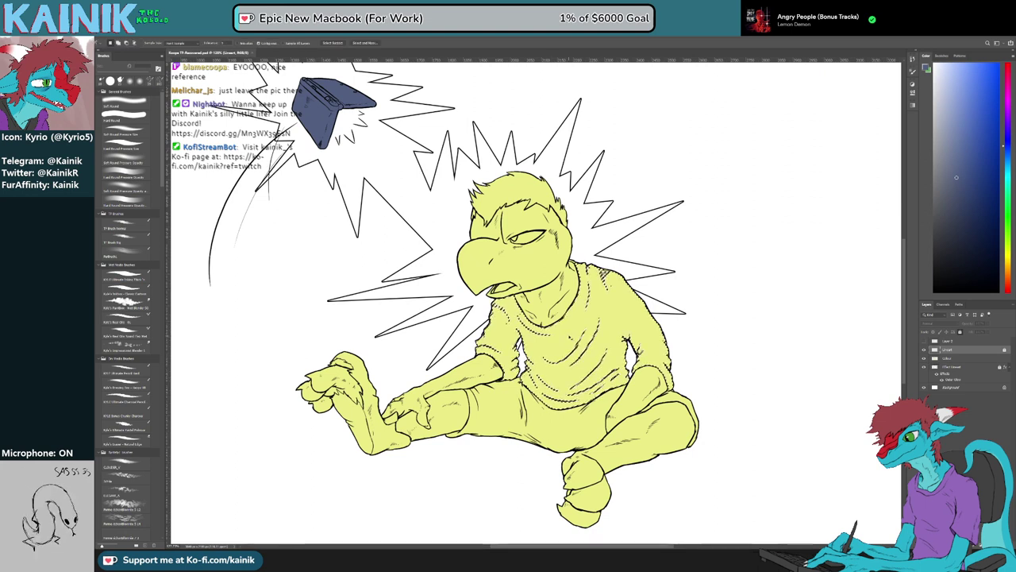
{"action": "key", "text": "F2"}
{"action": "key", "text": "b"}
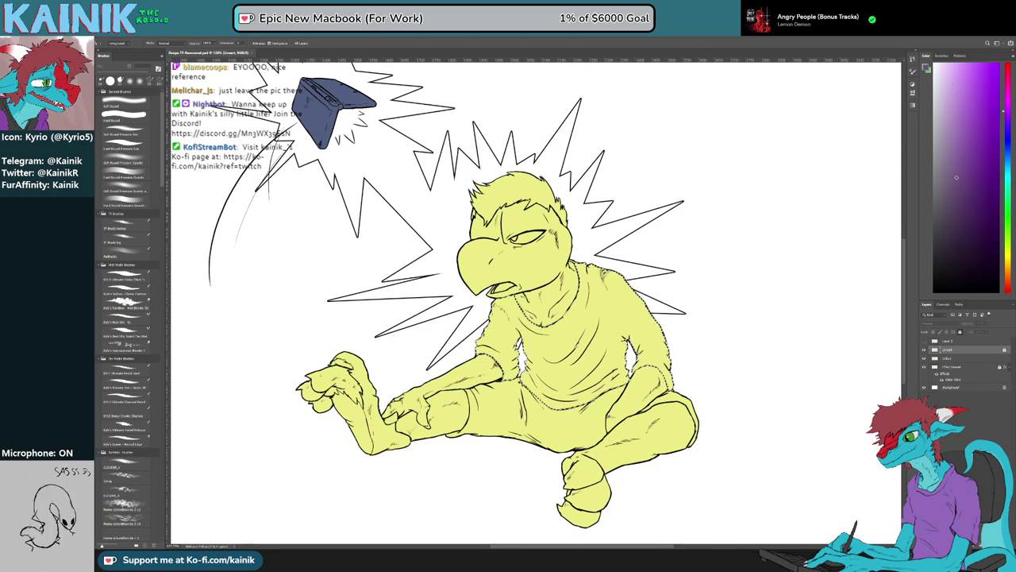
Fill the shirt selection with light purple on the Colors layer and deselect it
{"action": "left_click", "coordinate": [957, 359]}
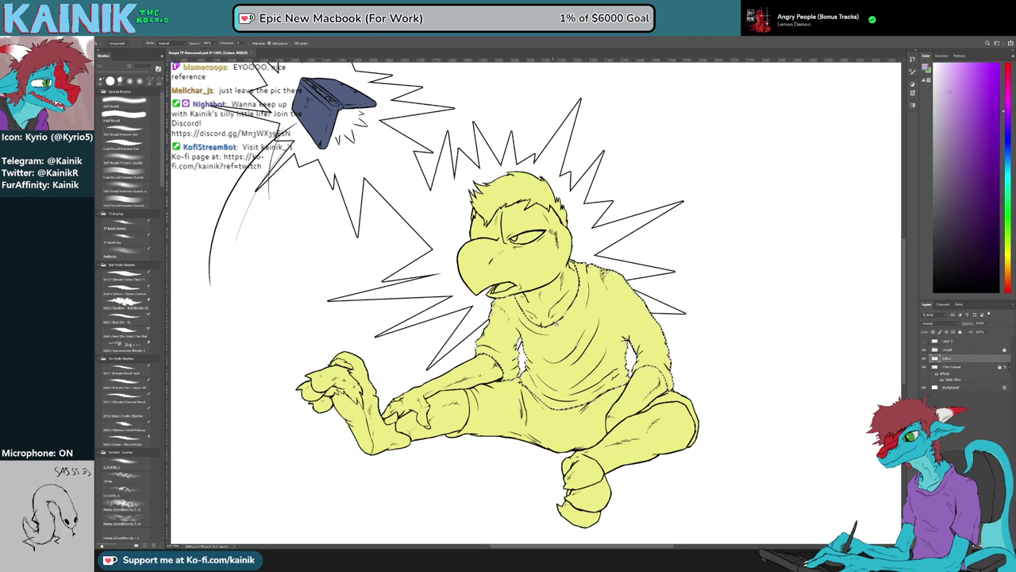
{"action": "key", "text": "alt+BackSpace"}
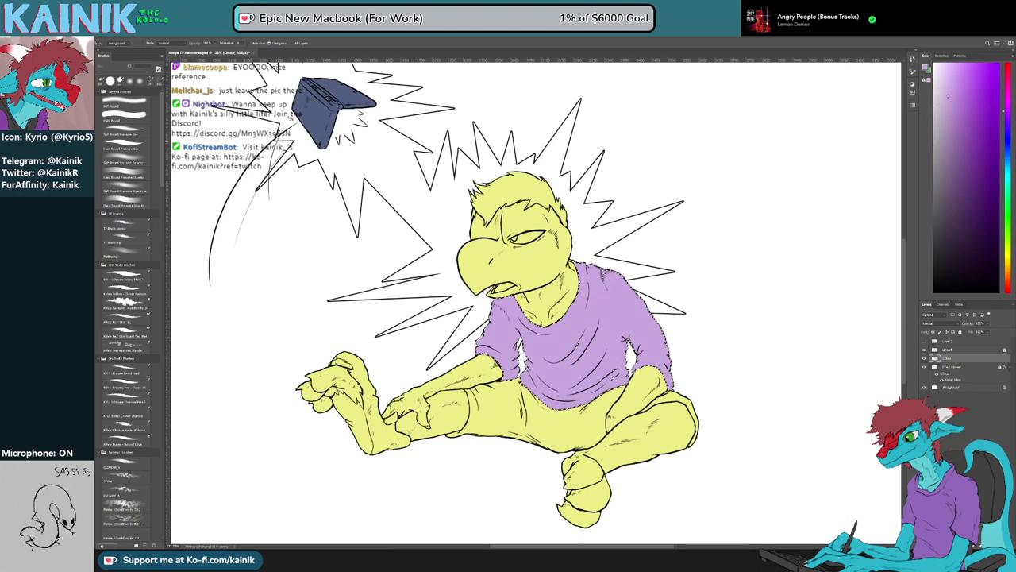
{"action": "key", "text": "l"}
{"action": "key", "text": "ctrl+d"}
Inspect the purple shirt fill along the collar, sleeves and hem for missed spots
{"action": "key", "text": "ctrl+plus"}
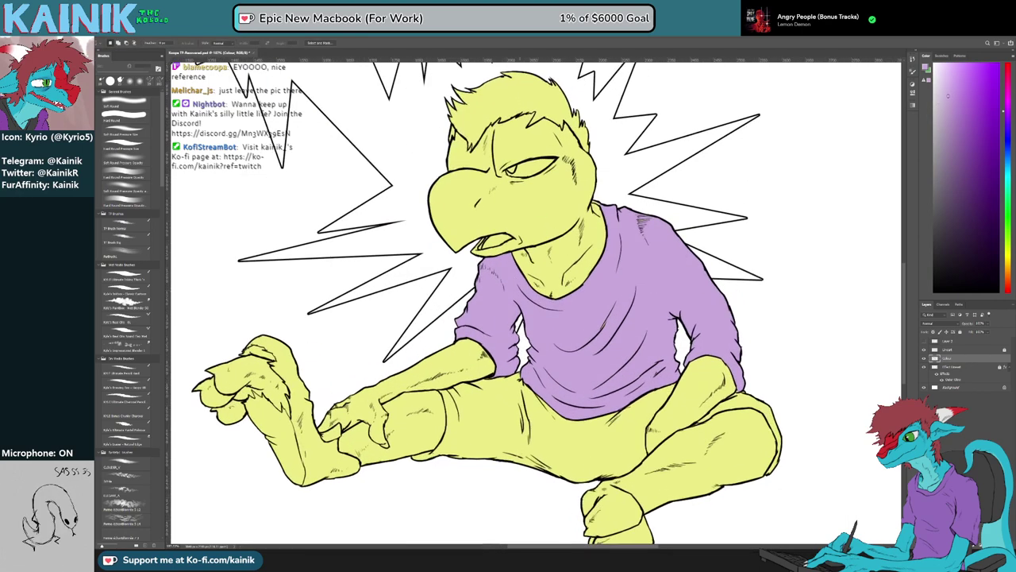
{"action": "key", "text": "ctrl+plus"}
{"action": "key", "text": "b"}
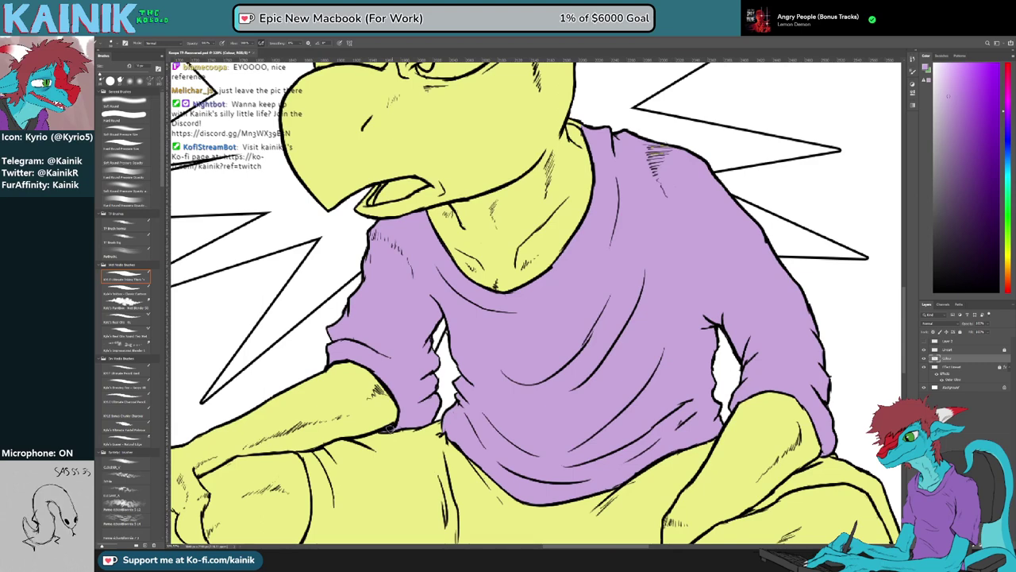
{"action": "left_click_drag", "start_coordinate": [575, 162], "coordinate": [568, 300]}
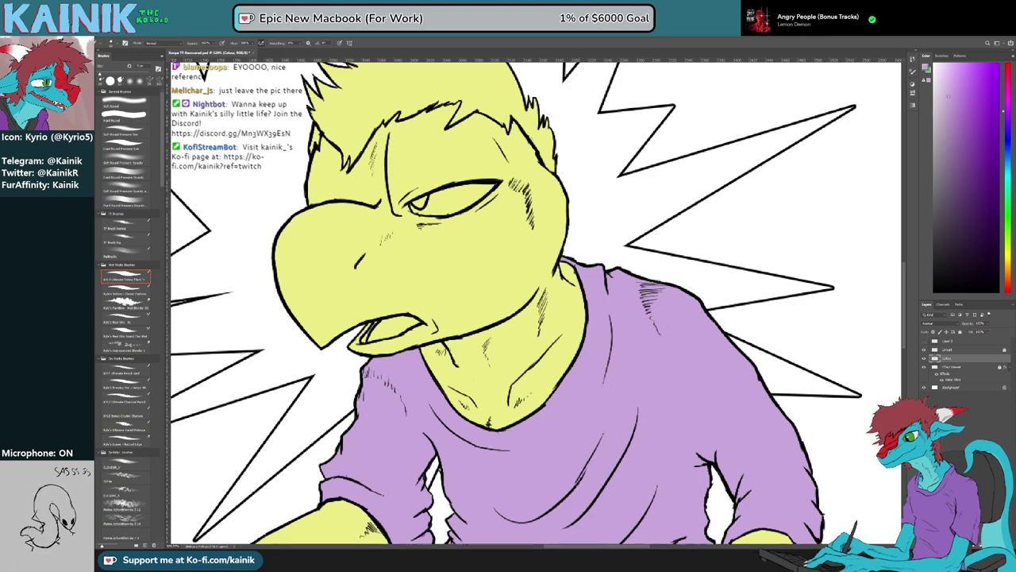
{"action": "left_click_drag", "start_coordinate": [547, 389], "coordinate": [592, 225]}
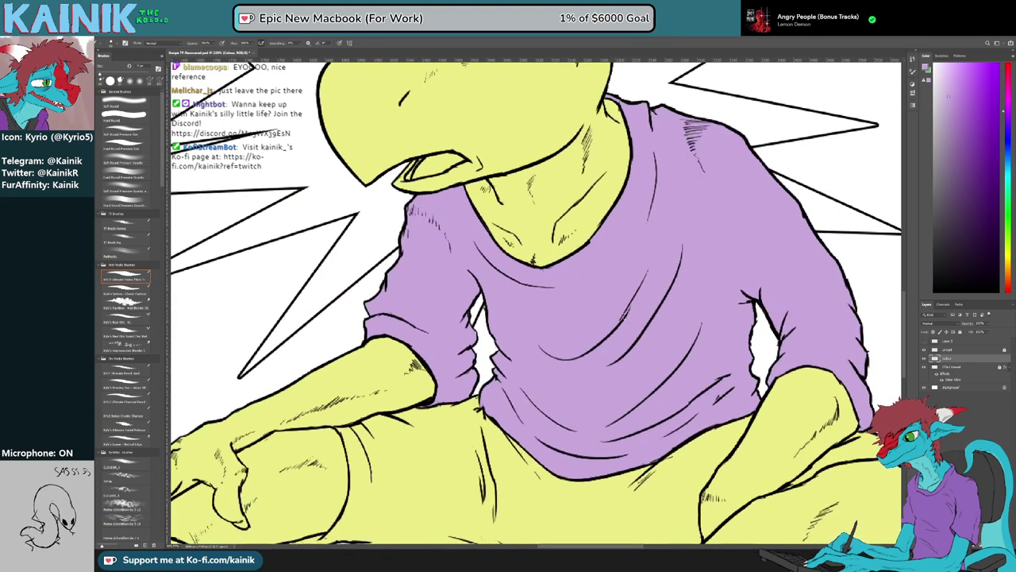
{"action": "scroll", "coordinate": [572, 333], "scroll_direction": "down", "scroll_amount": 6}
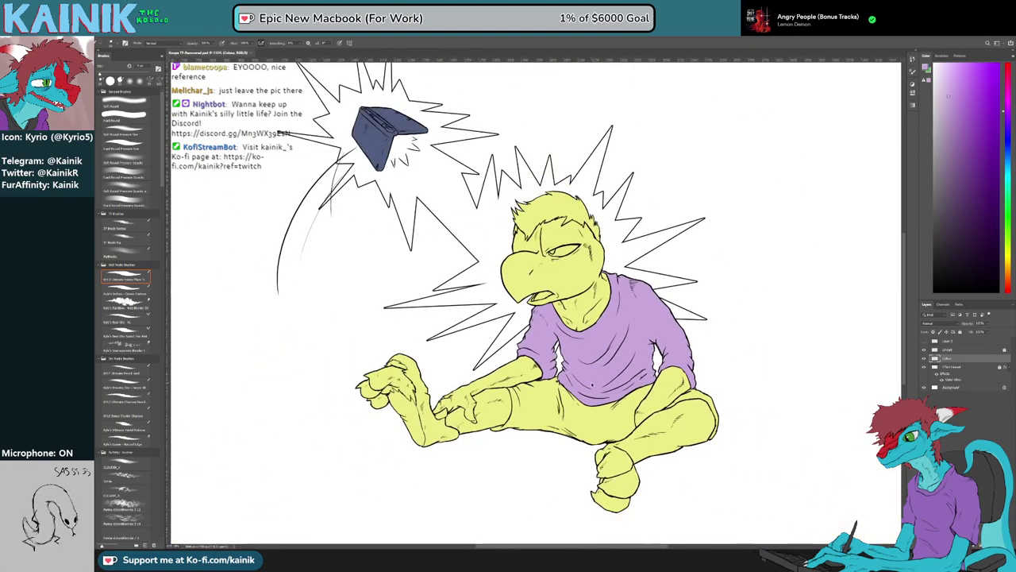
{"action": "scroll", "coordinate": [667, 325], "scroll_direction": "up", "scroll_amount": 3}
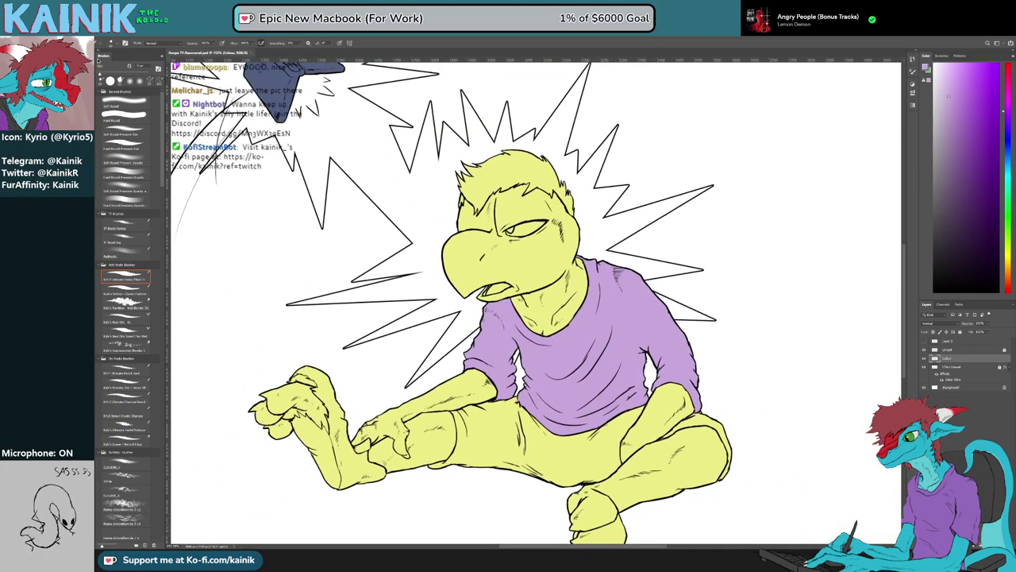
Select all parts of the Koopa's shorts with the Magic Wand on the Lineart layer
{"action": "key", "text": "w"}
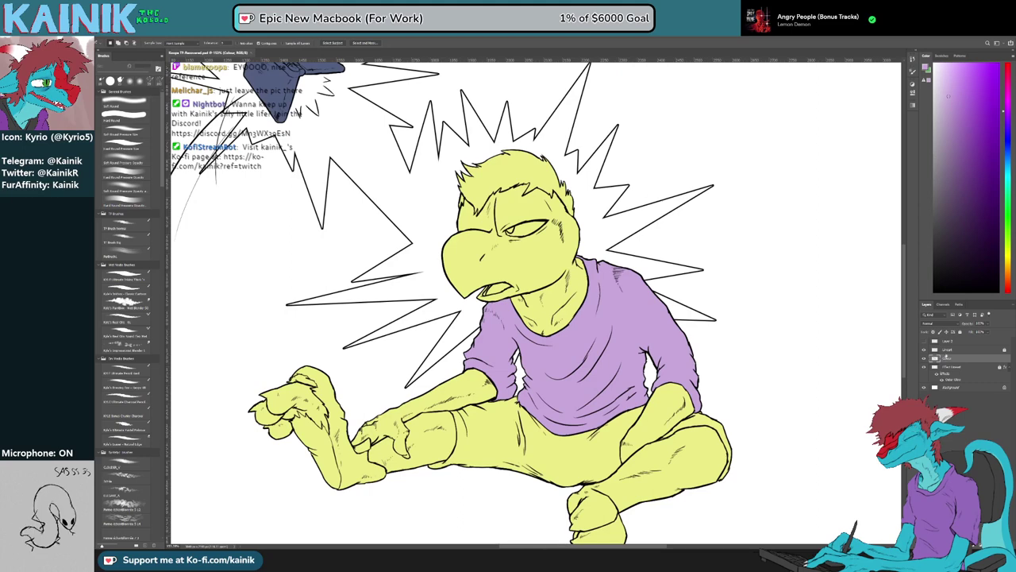
{"action": "left_click", "coordinate": [943, 349]}
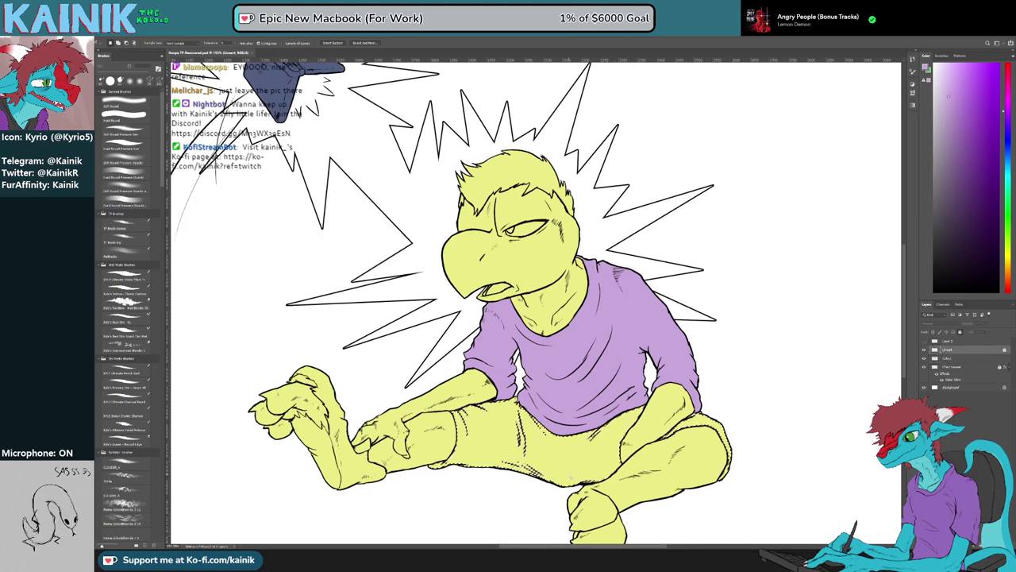
{"action": "left_click", "coordinate": [571, 478]}
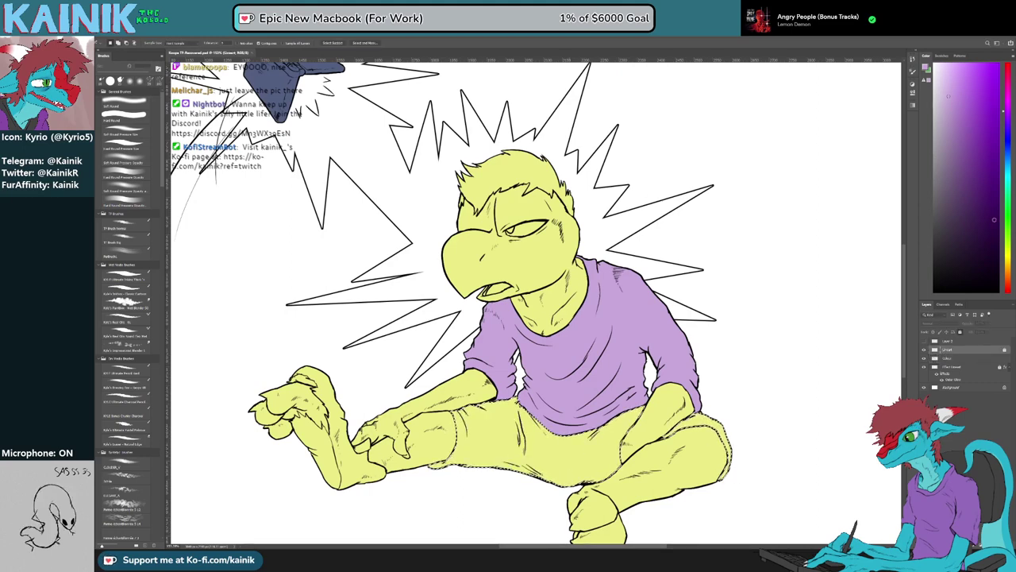
Fill the shorts selection with a muted dark green on the Colors layer and deselect it
{"action": "left_click", "coordinate": [1004, 221]}
{"action": "left_click", "coordinate": [952, 184]}
{"action": "key", "text": "g"}
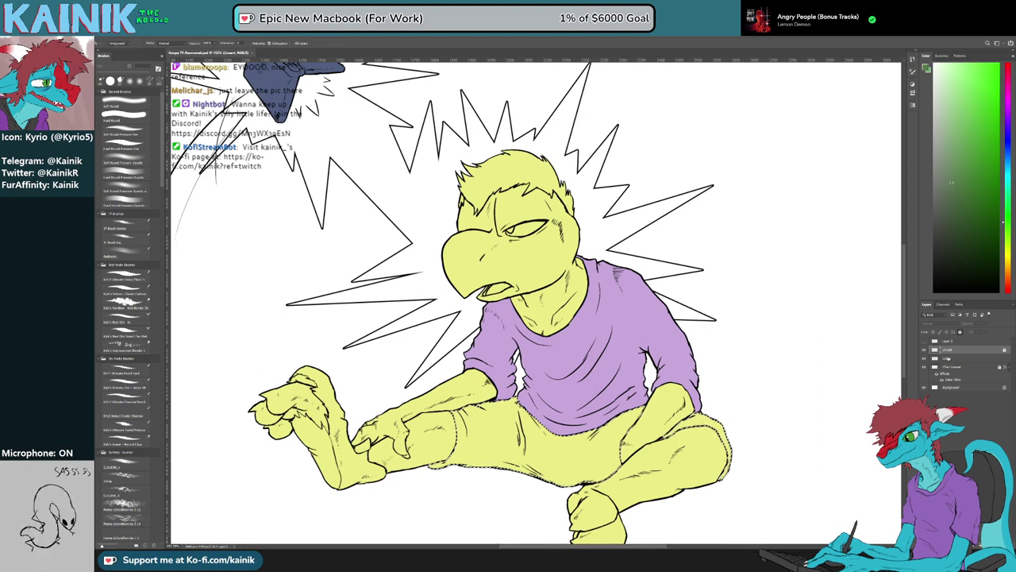
{"action": "left_click", "coordinate": [947, 358]}
{"action": "left_click", "coordinate": [614, 454]}
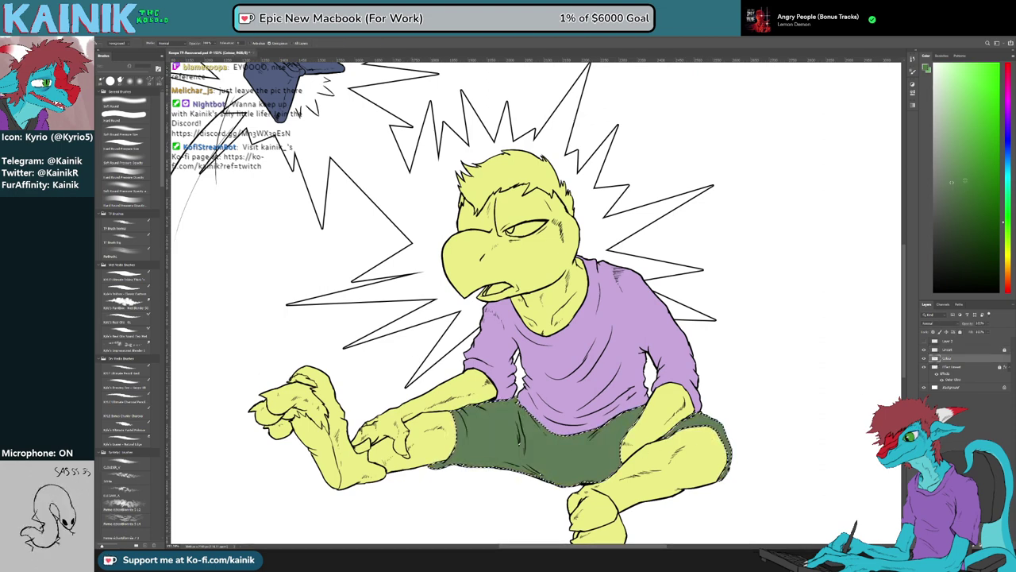
{"action": "key", "text": "m"}
{"action": "key", "text": "ctrl+d"}
Touch up the green shorts fill along the waistline and lower hem with the brush
{"action": "scroll", "coordinate": [533, 477], "scroll_direction": "up", "scroll_amount": 8}
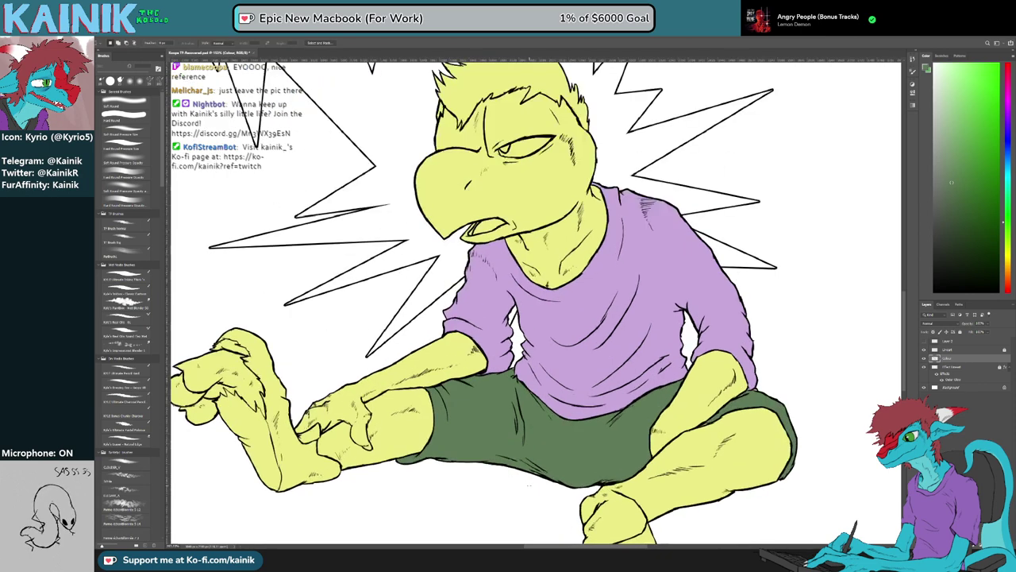
{"action": "left_click_drag", "start_coordinate": [511, 442], "coordinate": [479, 416]}
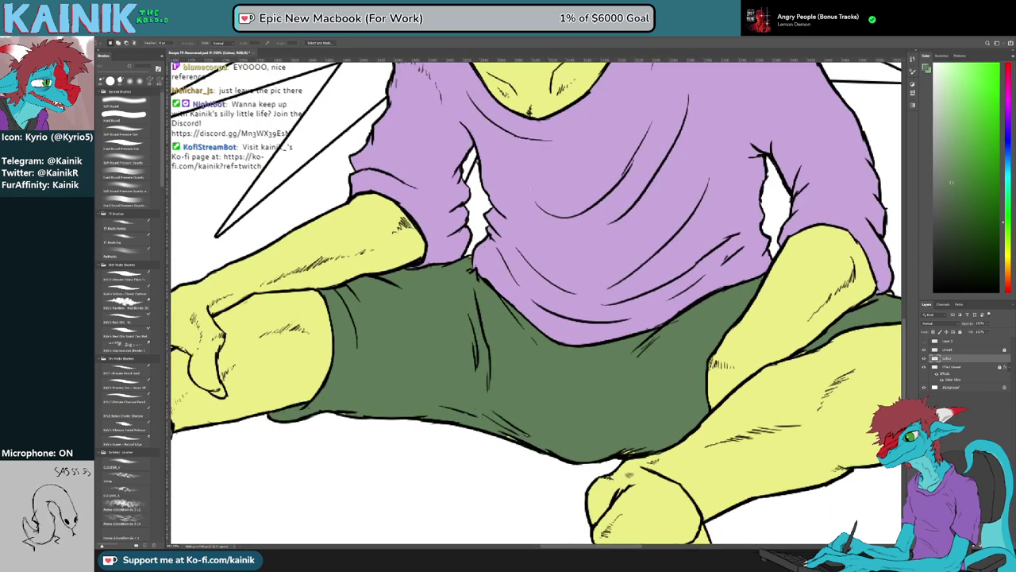
{"action": "key", "text": "b"}
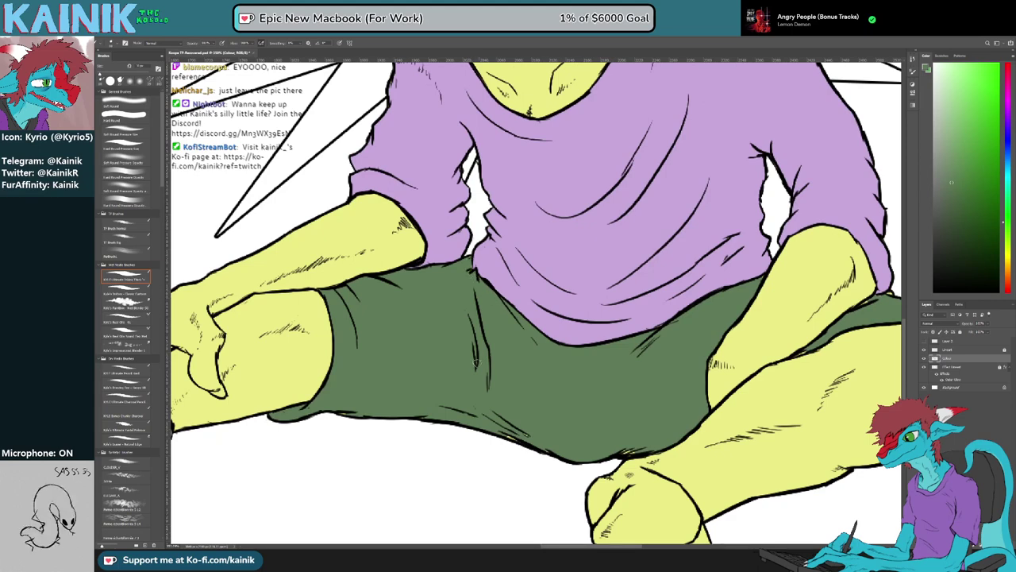
{"action": "key", "text": "r"}
{"action": "left_click_drag", "start_coordinate": [458, 453], "coordinate": [624, 406]}
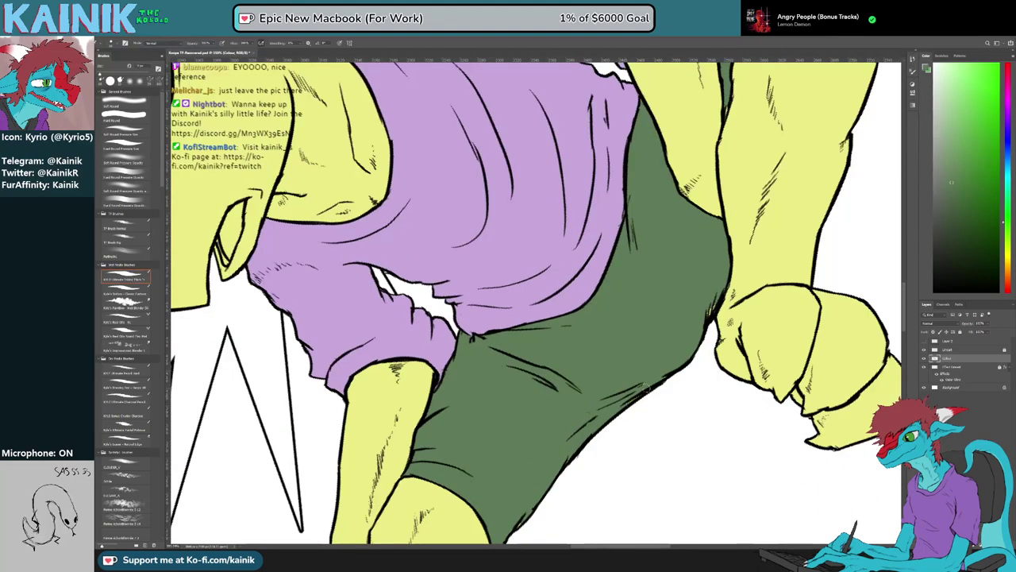
{"action": "key", "text": "space"}
{"action": "left_click_drag", "start_coordinate": [712, 262], "coordinate": [675, 415]}
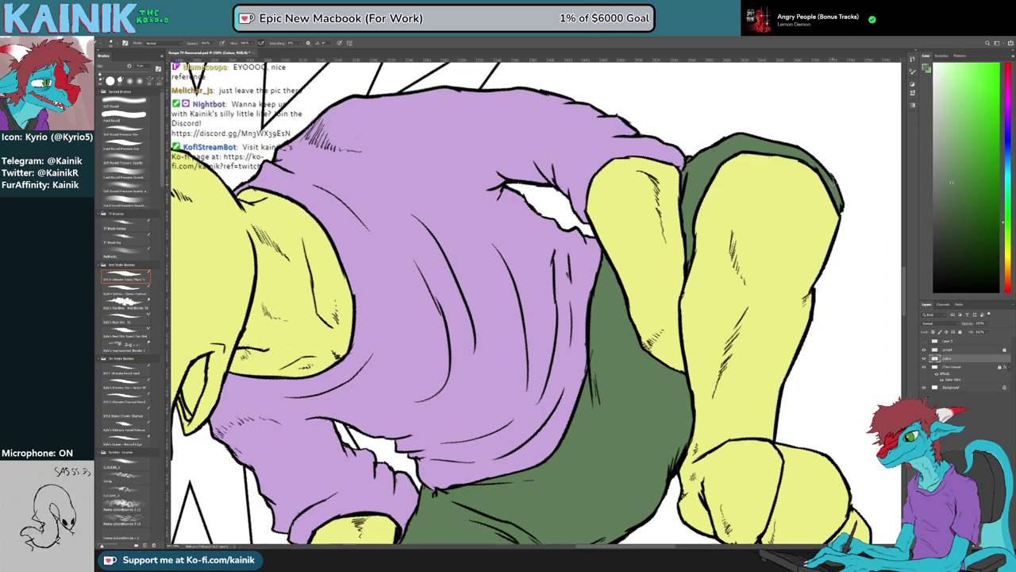
Touch up the green fill around the shorts' leg cuffs with the brush and save the document
{"action": "key", "text": "ctrl+plus"}
{"action": "key", "text": "r"}
{"action": "left_click_drag", "start_coordinate": [833, 183], "coordinate": [860, 315]}
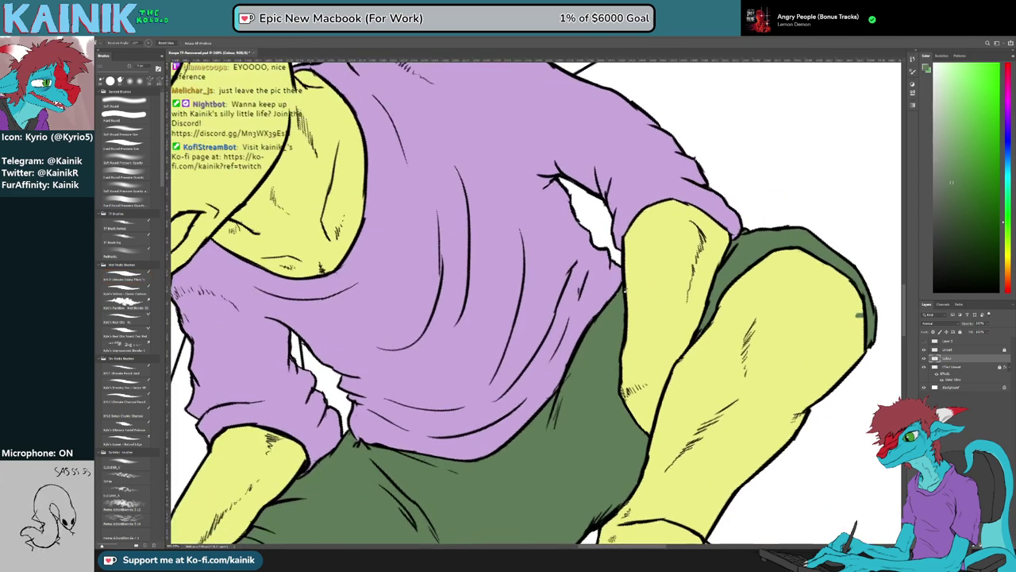
{"action": "key", "text": "b"}
{"action": "key", "text": "space"}
{"action": "mouse_move", "coordinate": [508, 397]}
{"action": "left_mouse_down"}
{"action": "mouse_move", "coordinate": [625, 241]}
{"action": "mouse_move", "coordinate": [659, 164]}
{"action": "left_mouse_up"}
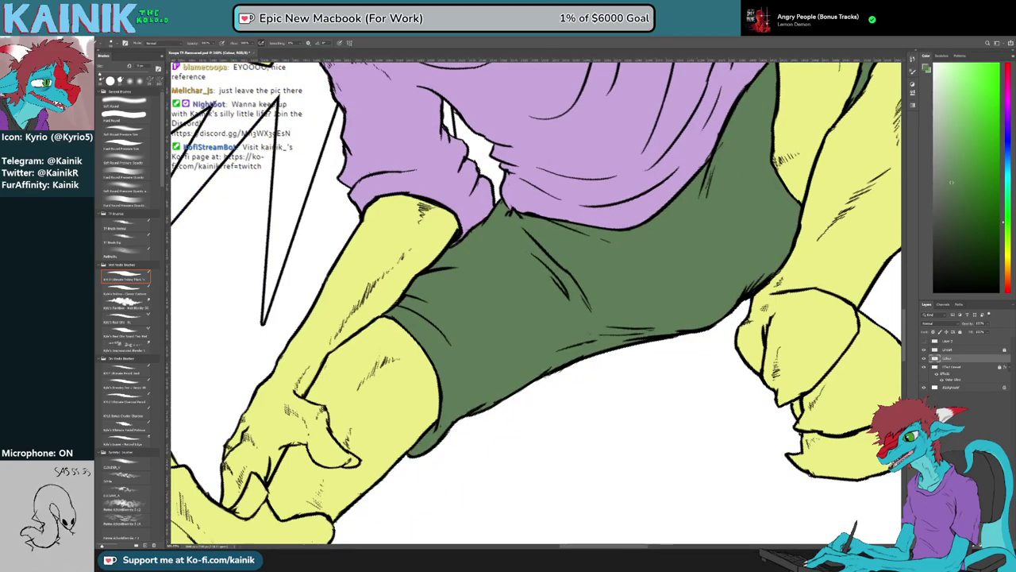
{"action": "left_click_drag", "start_coordinate": [692, 288], "coordinate": [617, 446]}
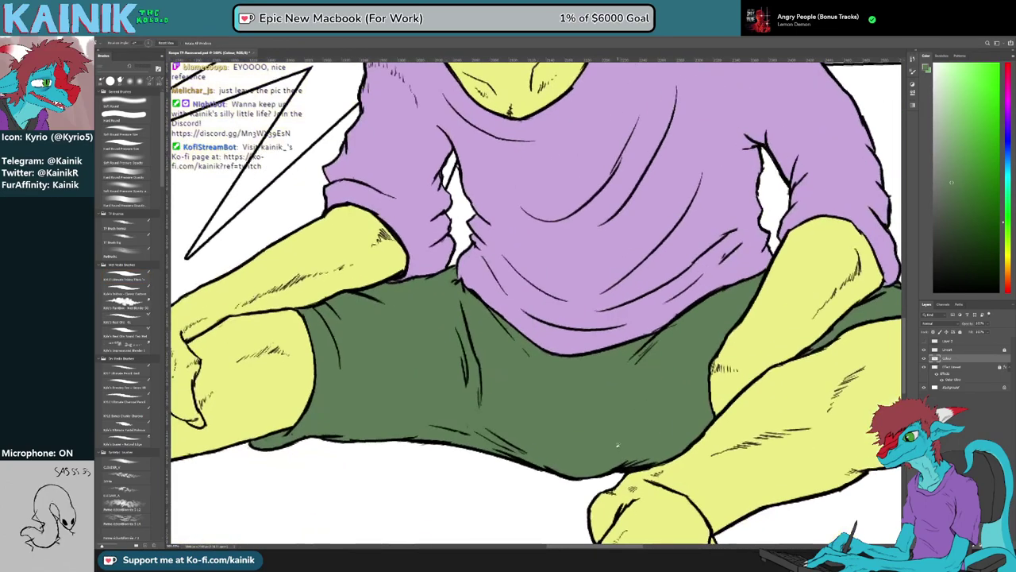
{"action": "scroll", "coordinate": [617, 445], "scroll_direction": "down", "scroll_amount": 5}
{"action": "scroll", "coordinate": [623, 441], "scroll_direction": "down", "scroll_amount": 3}
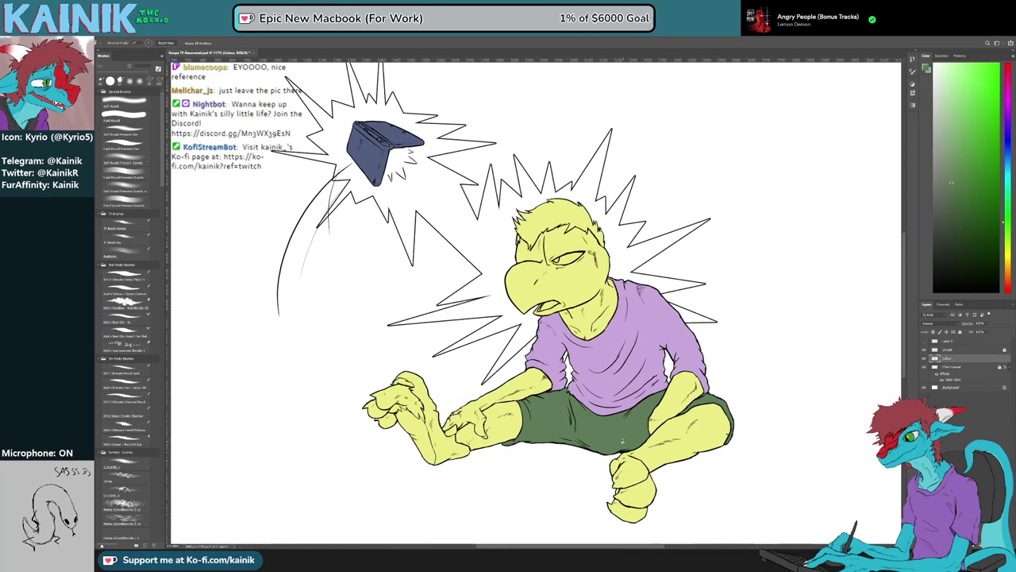
{"action": "key", "text": "ctrl+s"}
Select all parts of the torn boot on the raised foot with the Magic Wand on the Lineart layer and expand the selection
{"action": "scroll", "coordinate": [623, 442], "scroll_direction": "down", "scroll_amount": 2}
{"action": "scroll", "coordinate": [477, 479], "scroll_direction": "up", "scroll_amount": 4}
{"action": "scroll", "coordinate": [458, 431], "scroll_direction": "up", "scroll_amount": 4}
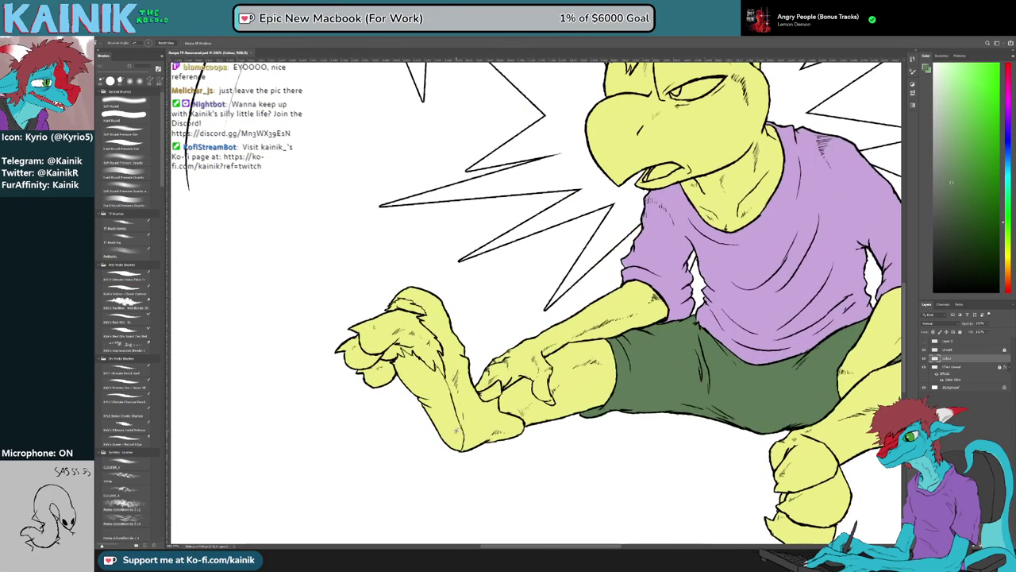
{"action": "key", "text": "w"}
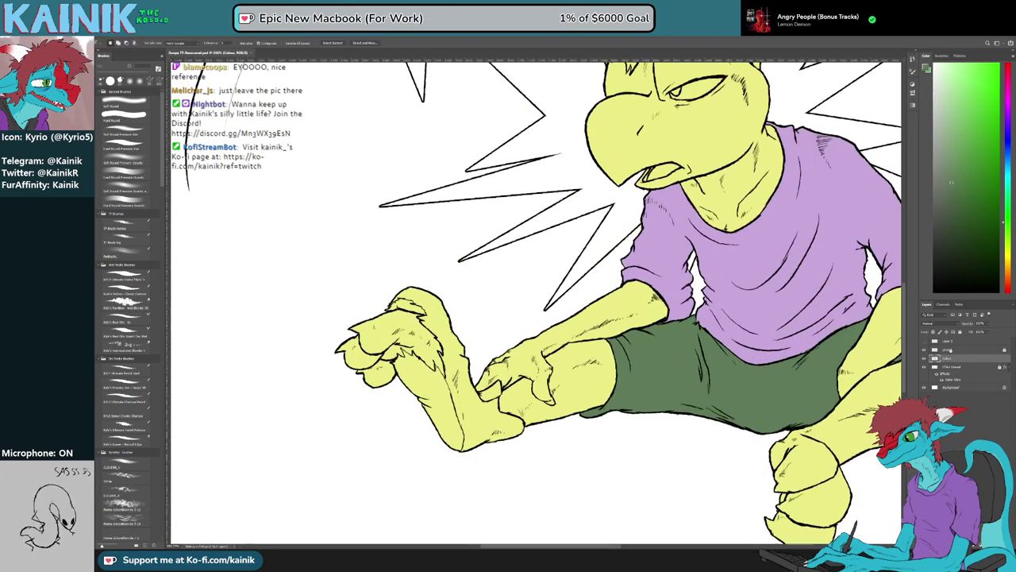
{"action": "left_click", "coordinate": [941, 350]}
{"action": "left_click", "coordinate": [445, 393]}
{"action": "left_click", "coordinate": [456, 381], "text": "shift"}
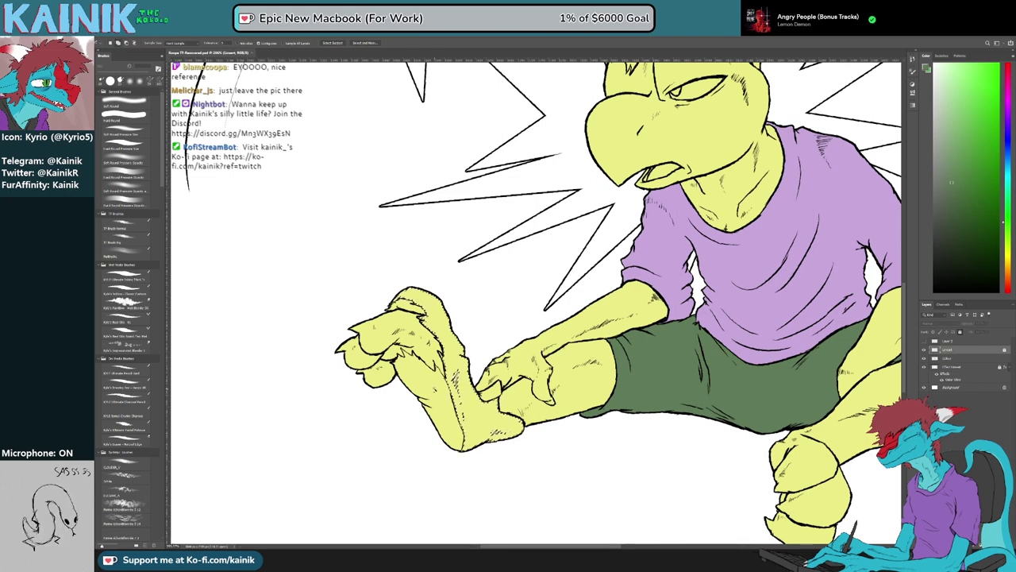
{"action": "left_click", "coordinate": [409, 304], "text": "shift"}
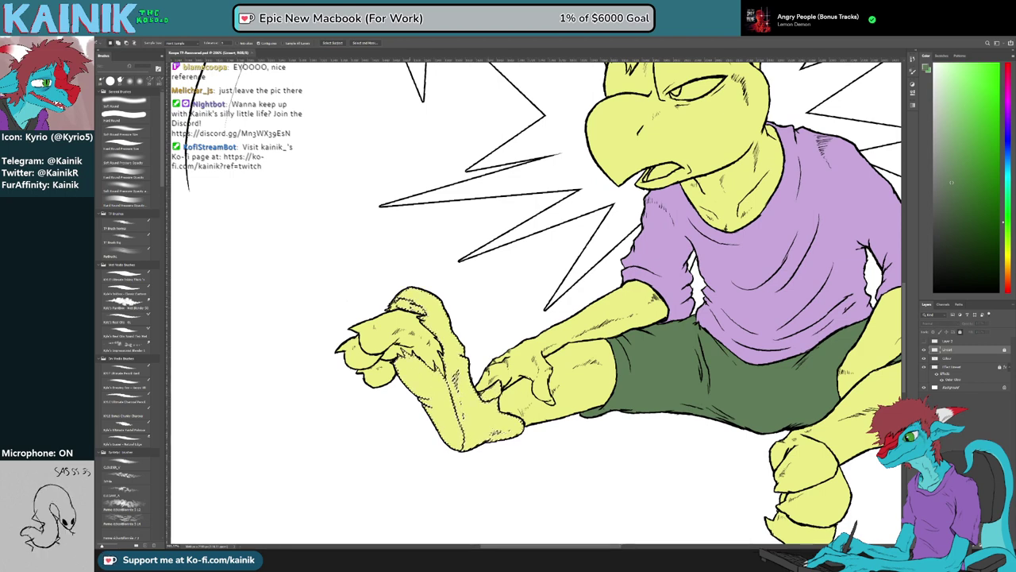
{"action": "key", "text": "F2"}
Fill the torn boot selection with a muted reddish brown on the Colors layer and deselect it
{"action": "key", "text": "g"}
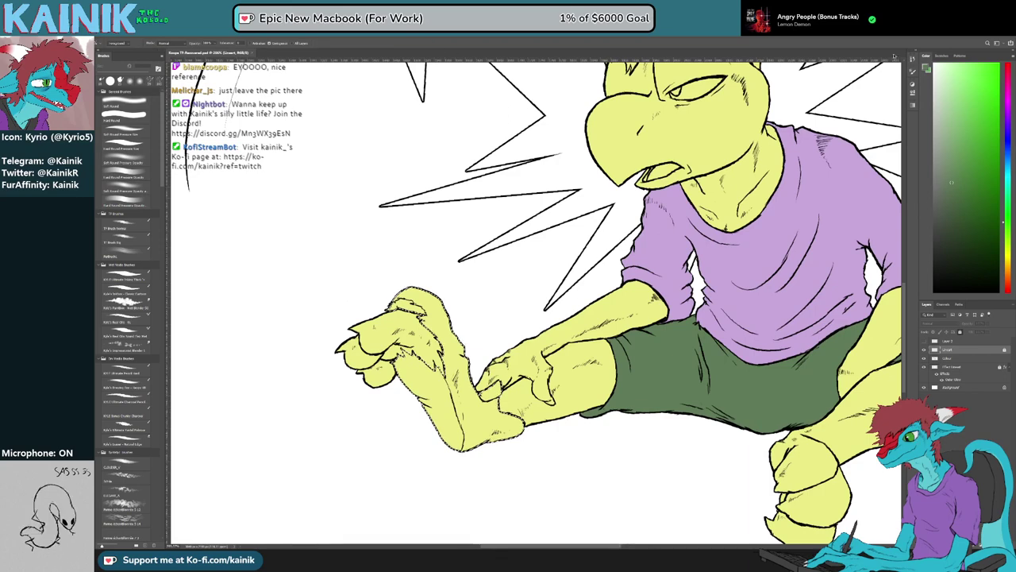
{"action": "left_click", "coordinate": [1008, 285]}
{"action": "left_click", "coordinate": [960, 157]}
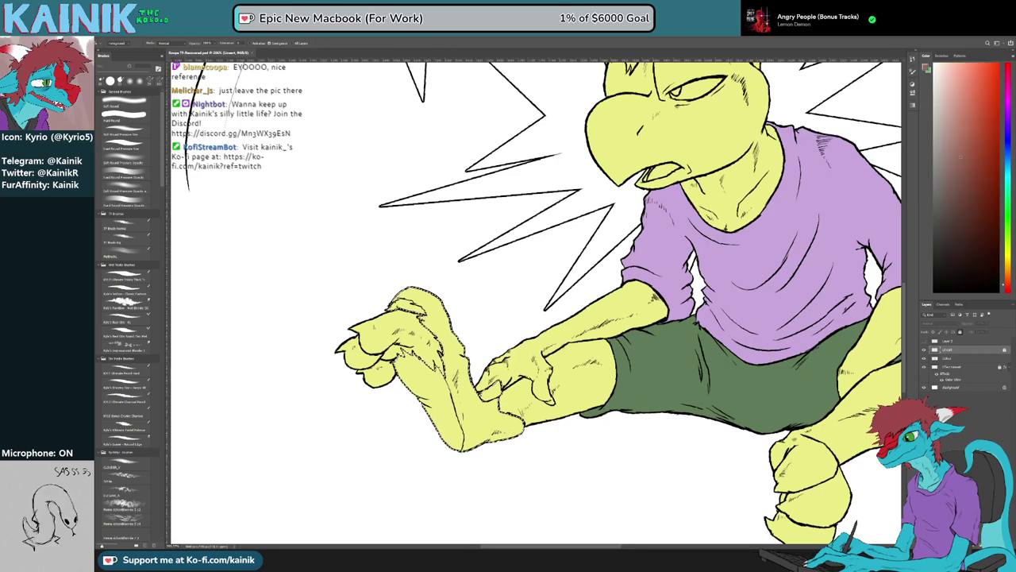
{"action": "left_click_drag", "start_coordinate": [967, 158], "coordinate": [969, 153]}
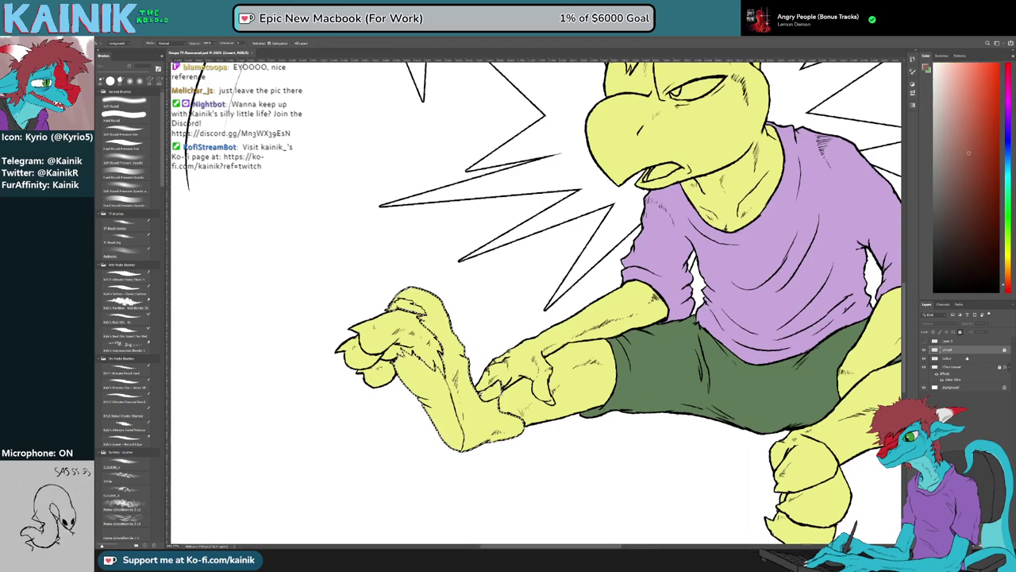
{"action": "left_click", "coordinate": [966, 358]}
{"action": "key", "text": "alt+BackSpace"}
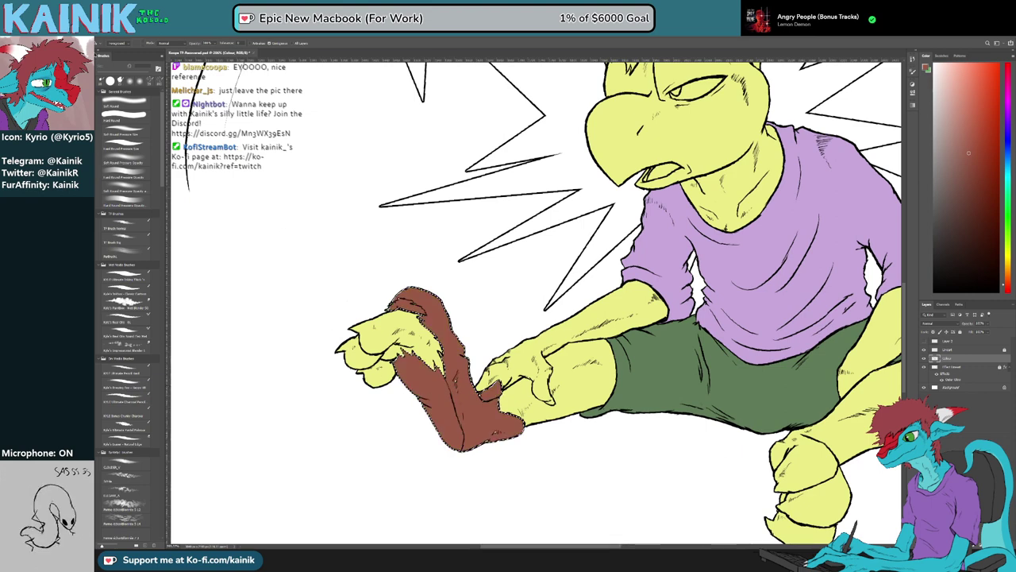
{"action": "key", "text": "m"}
{"action": "key", "text": "ctrl+d"}
Touch up the brown boot fill along its torn edges with the brush
{"action": "scroll", "coordinate": [413, 398], "scroll_direction": "up", "scroll_amount": 4}
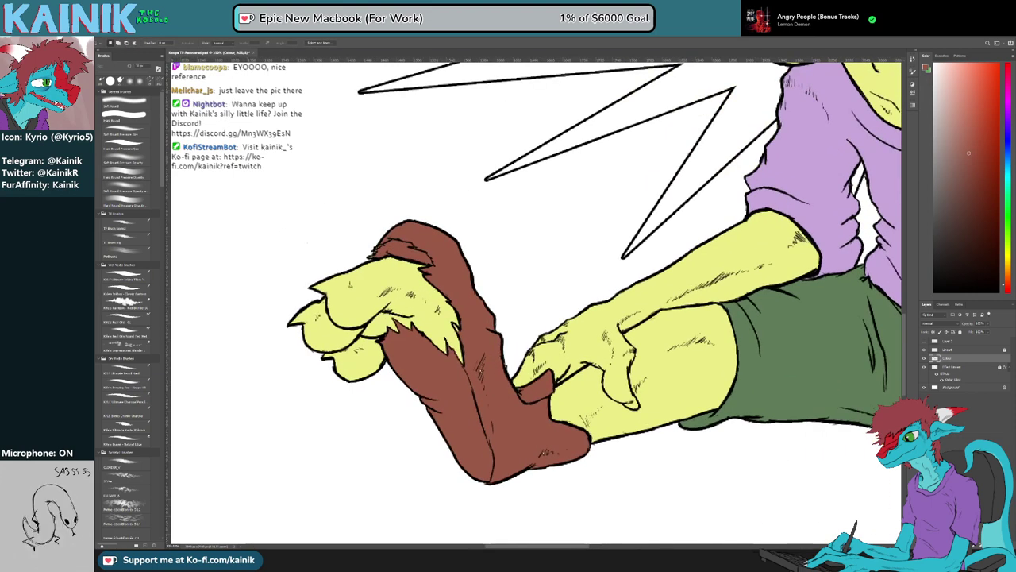
{"action": "key", "text": "b"}
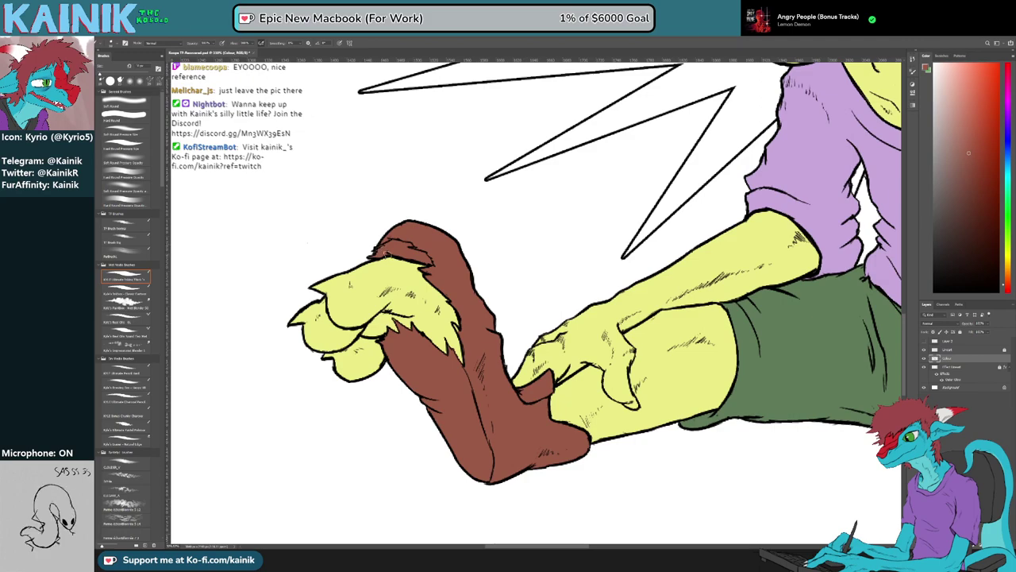
{"action": "left_click_drag", "start_coordinate": [642, 368], "coordinate": [331, 391]}
{"action": "scroll", "coordinate": [331, 391], "scroll_direction": "down", "scroll_amount": 5}
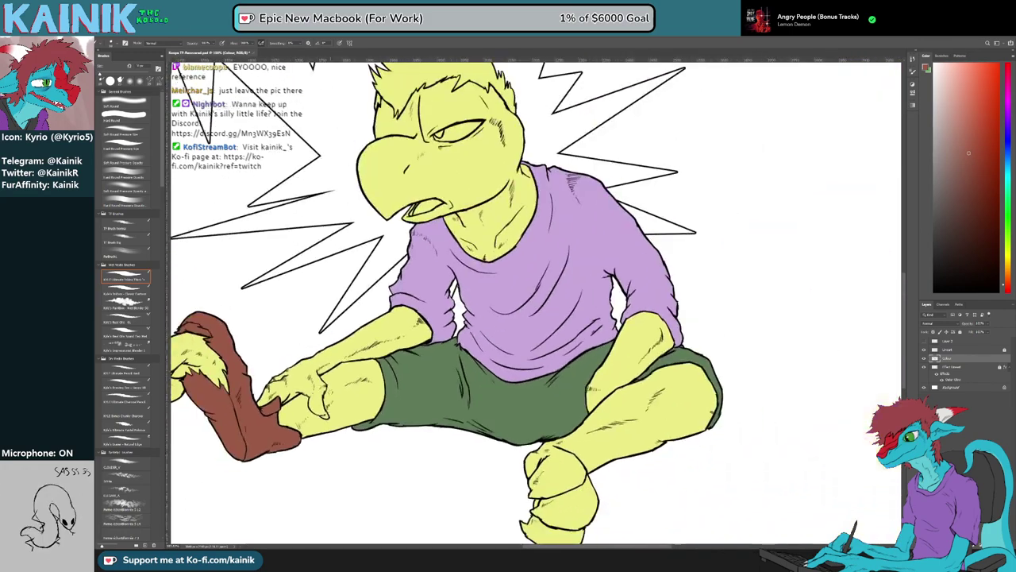
{"action": "scroll", "coordinate": [484, 268], "scroll_direction": "down", "scroll_amount": 1}
Select the Koopa's hair with the Magic Wand on the Lineart layer
{"action": "scroll", "coordinate": [484, 268], "scroll_direction": "up", "scroll_amount": 5}
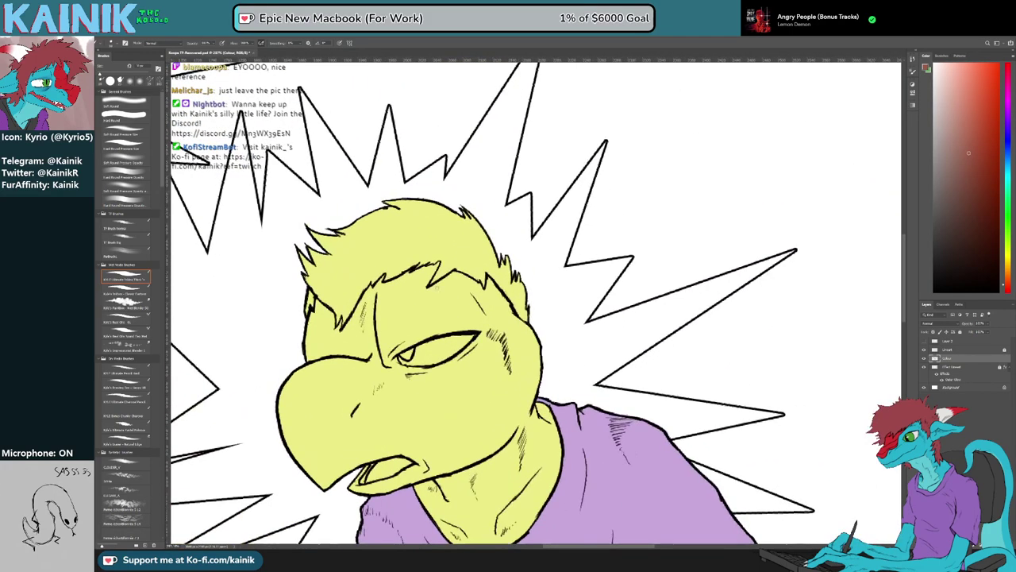
{"action": "key", "text": "l"}
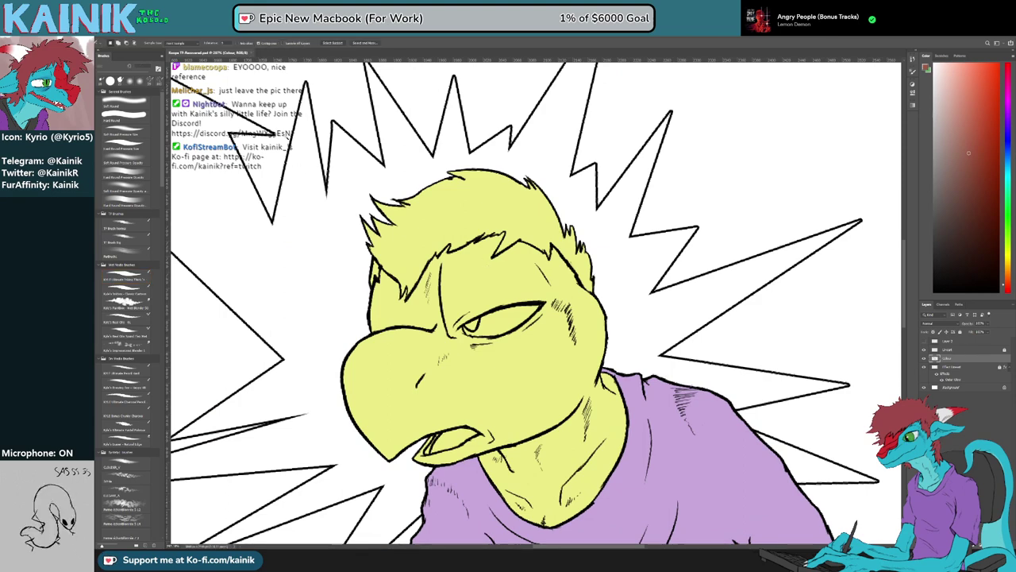
{"action": "left_click", "coordinate": [998, 347]}
{"action": "left_click", "coordinate": [444, 242]}
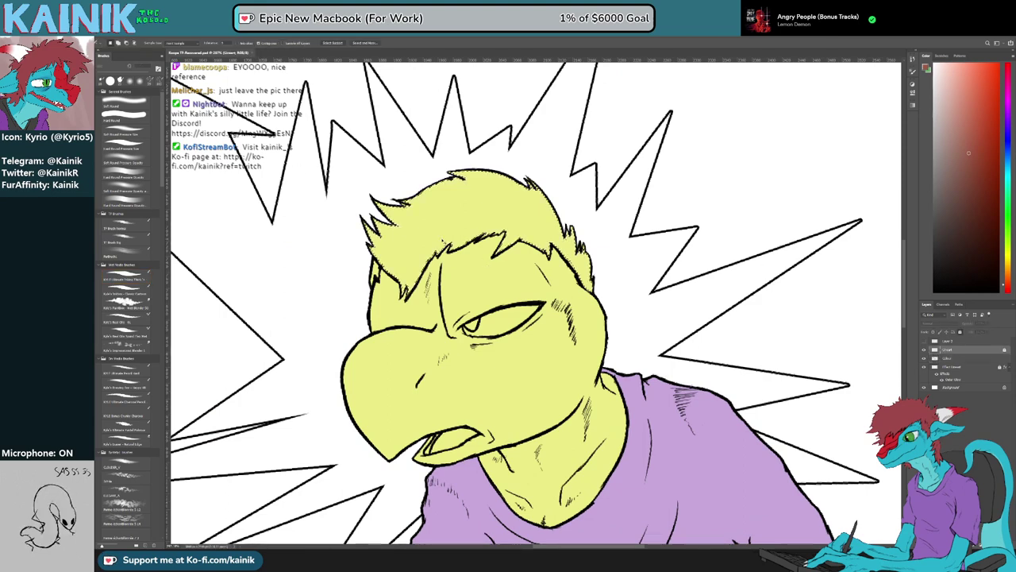
Fill the hair selection with a dark olive grey on the Colors layer and deselect it
{"action": "key", "text": "g"}
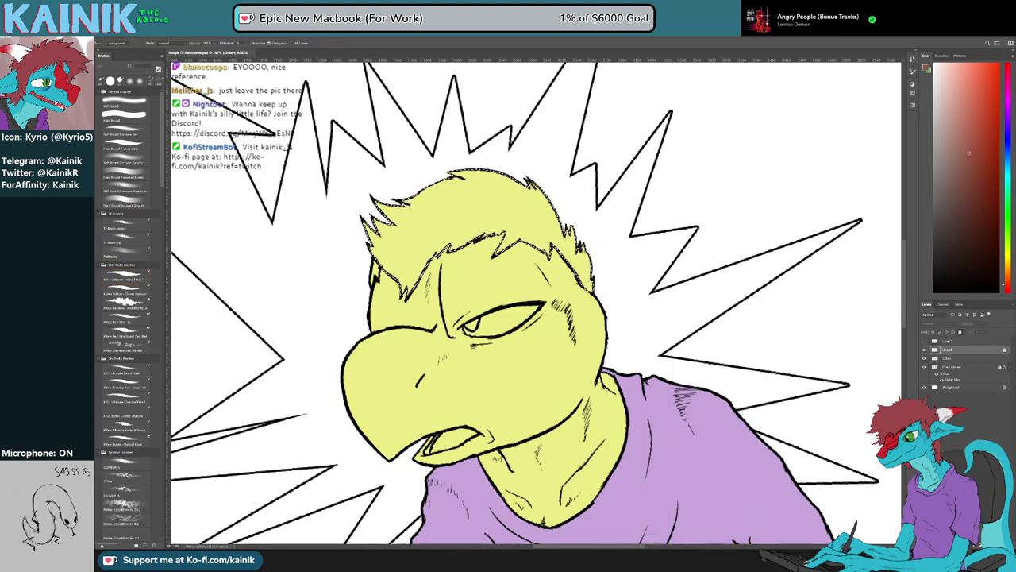
{"action": "left_click", "coordinate": [1006, 252]}
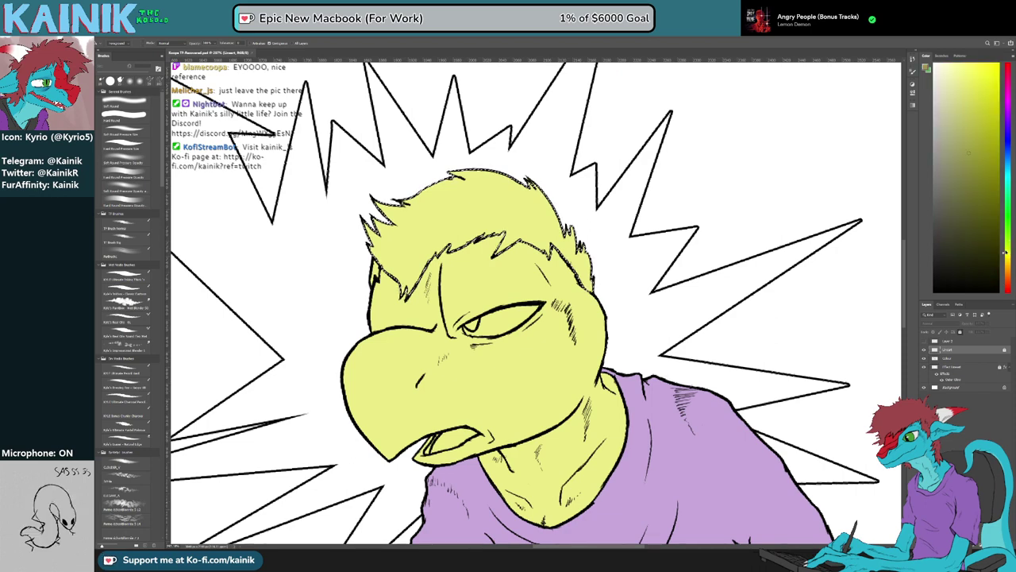
{"action": "left_click", "coordinate": [946, 188]}
{"action": "left_click", "coordinate": [955, 359]}
{"action": "left_click", "coordinate": [468, 218]}
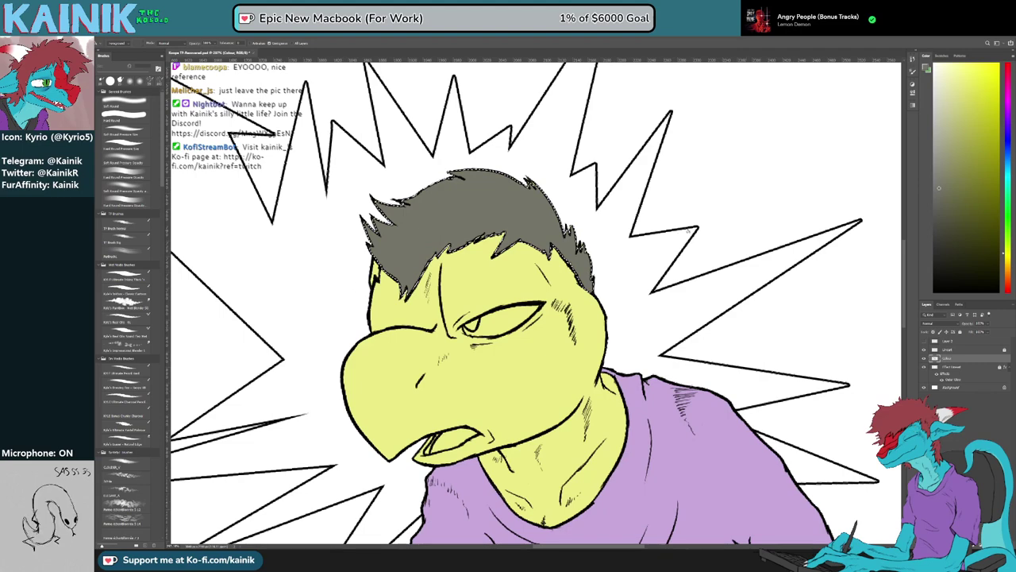
{"action": "key", "text": "m"}
{"action": "key", "text": "ctrl+d"}
Clean up the grey hair fill along the spiky hairline and tufts with the brush and eraser
{"action": "scroll", "coordinate": [500, 202], "scroll_direction": "up", "scroll_amount": 3}
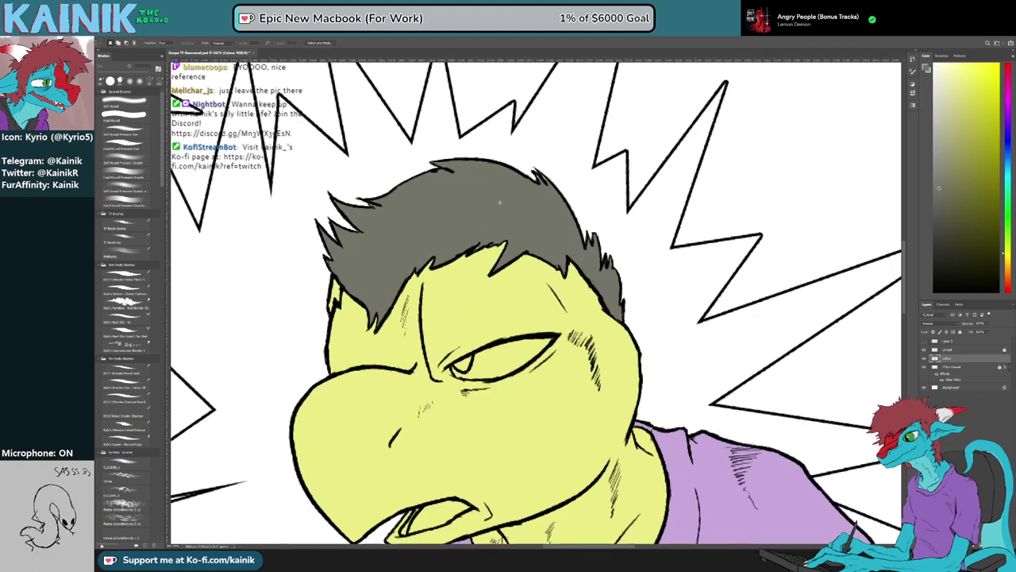
{"action": "key", "text": "b"}
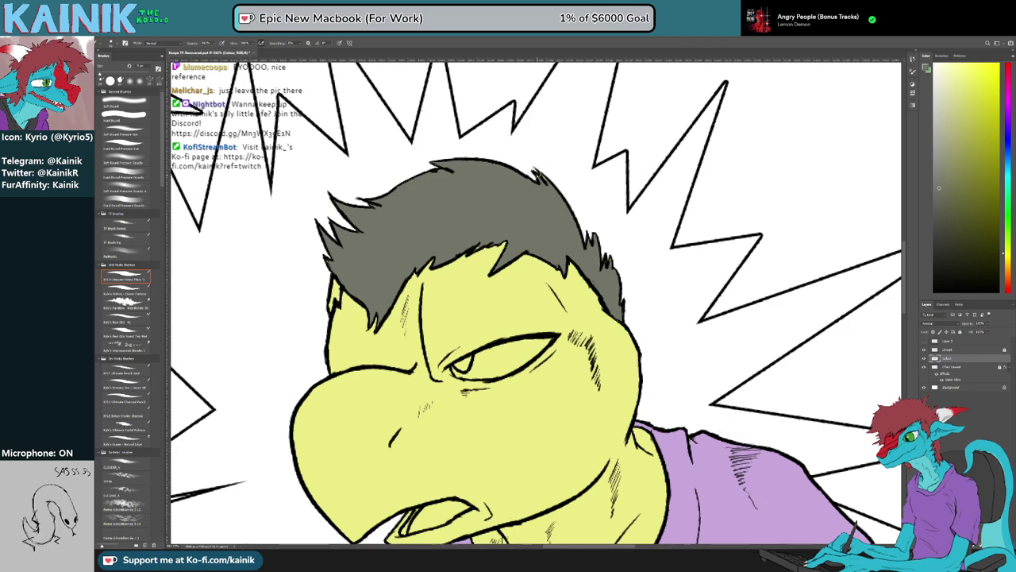
{"action": "key", "text": "e"}
{"action": "key", "text": "b"}
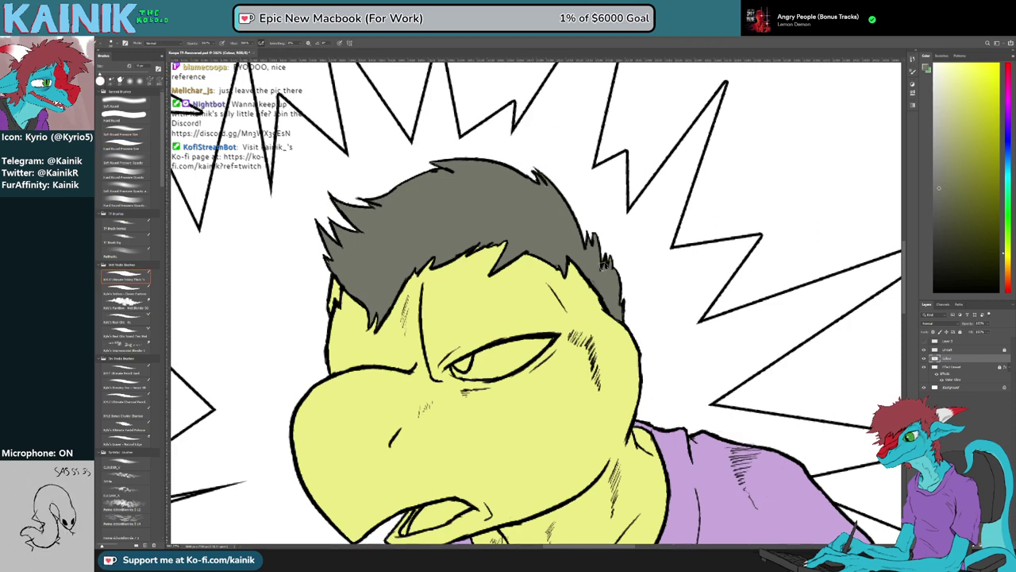
{"action": "key", "text": "e"}
{"action": "key", "text": "b"}
{"action": "key", "text": "e"}
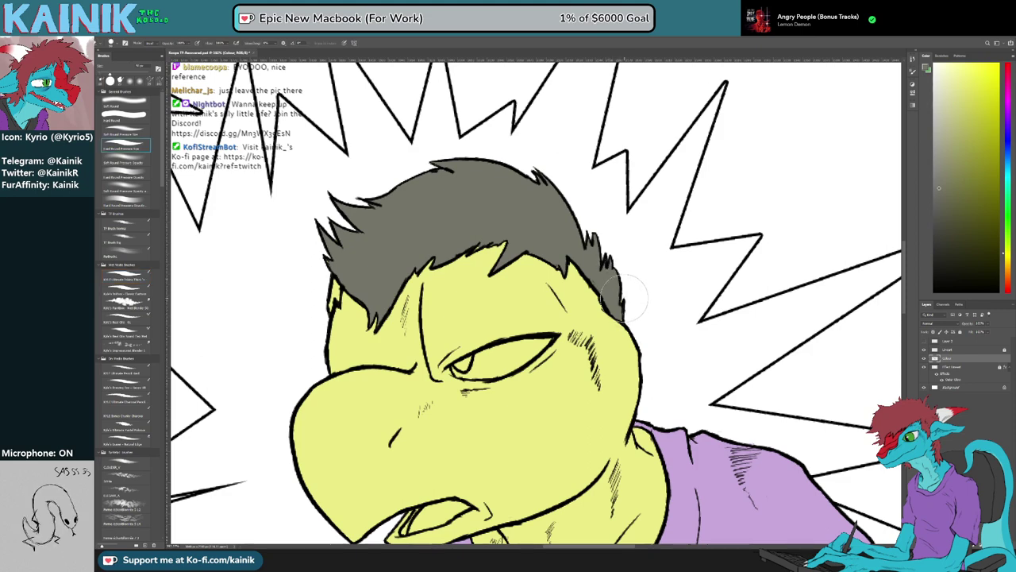
{"action": "key", "text": "b"}
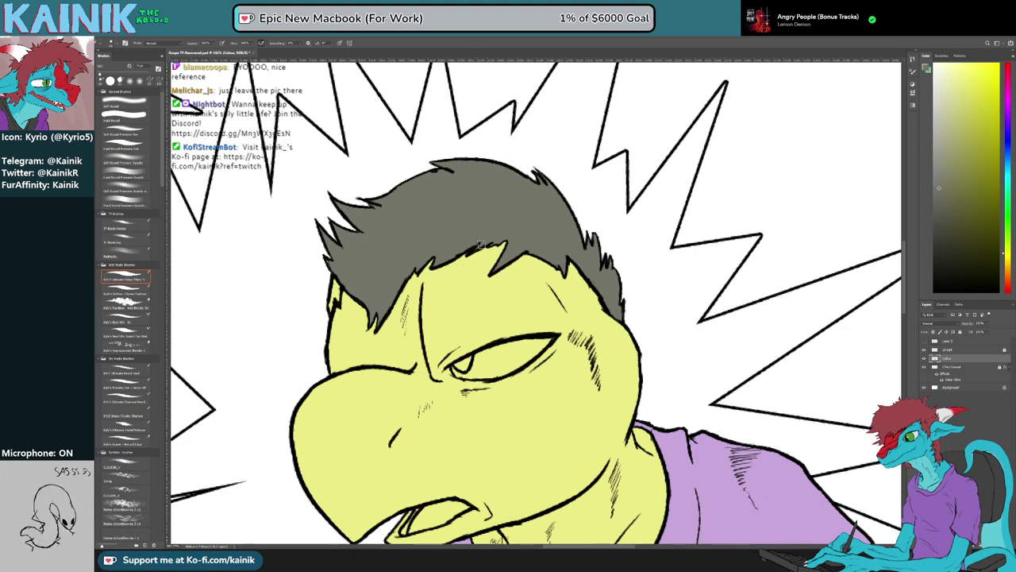
Examine the flat colours on the character's head, torn brown shoe and green shorts for areas still missing colour
{"action": "key", "text": "e"}
{"action": "key", "text": "period"}
{"action": "scroll", "coordinate": [687, 252], "scroll_direction": "down", "scroll_amount": 1}
{"action": "scroll", "coordinate": [688, 253], "scroll_direction": "down", "scroll_amount": 8}
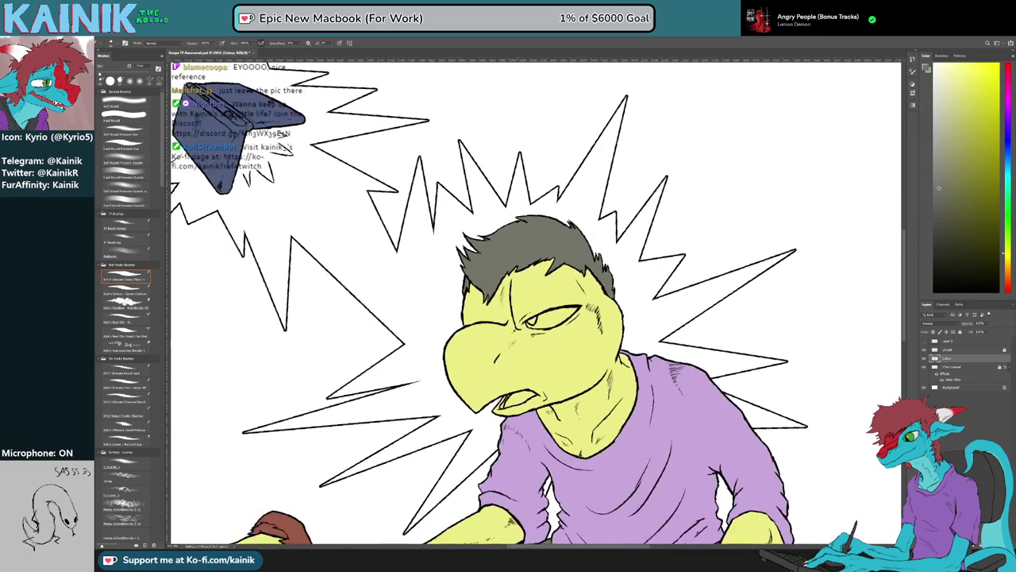
{"action": "scroll", "coordinate": [689, 253], "scroll_direction": "up", "scroll_amount": 1}
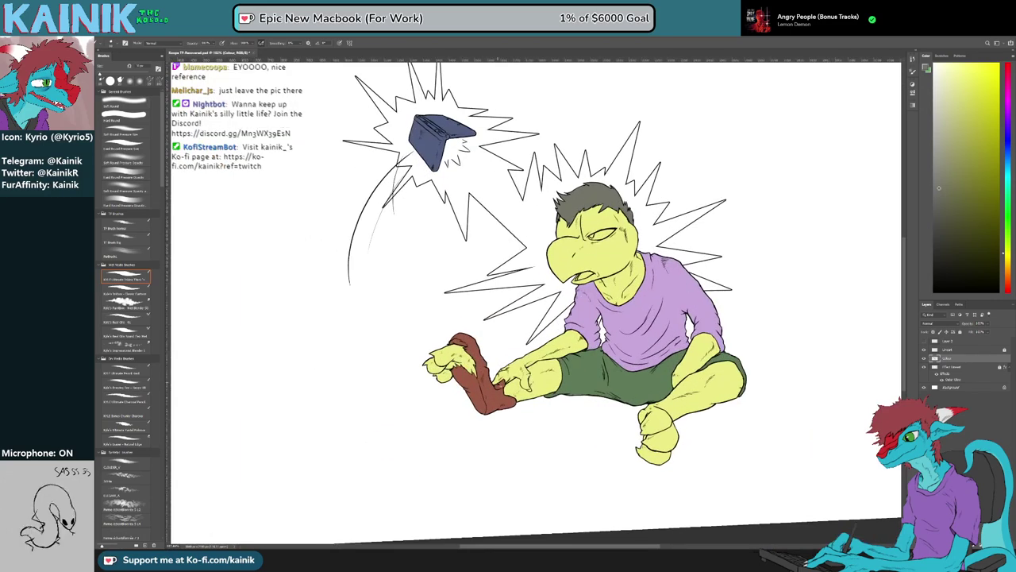
{"action": "scroll", "coordinate": [463, 388], "scroll_direction": "up", "scroll_amount": 4}
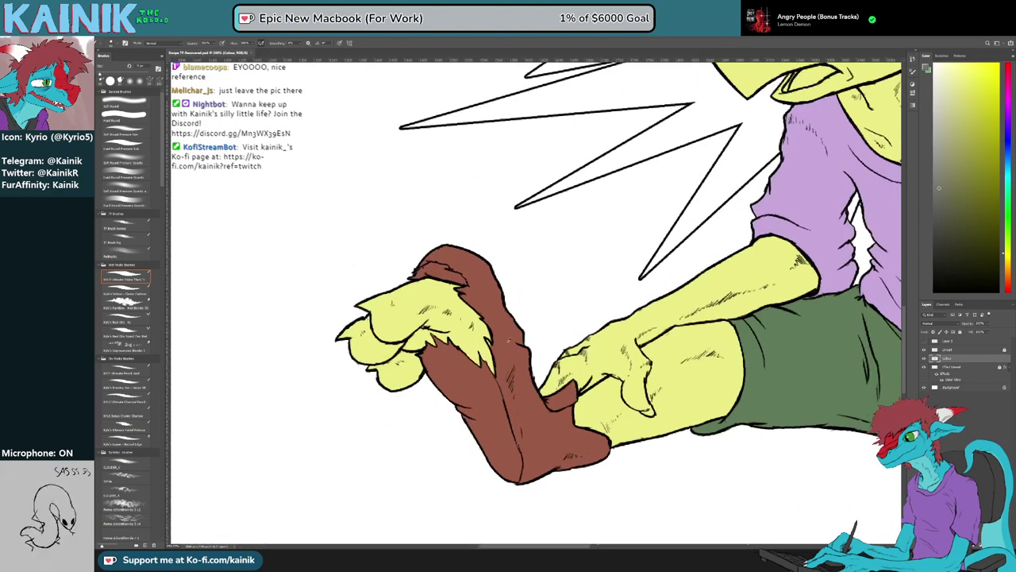
{"action": "left_click", "coordinate": [489, 341], "text": "alt"}
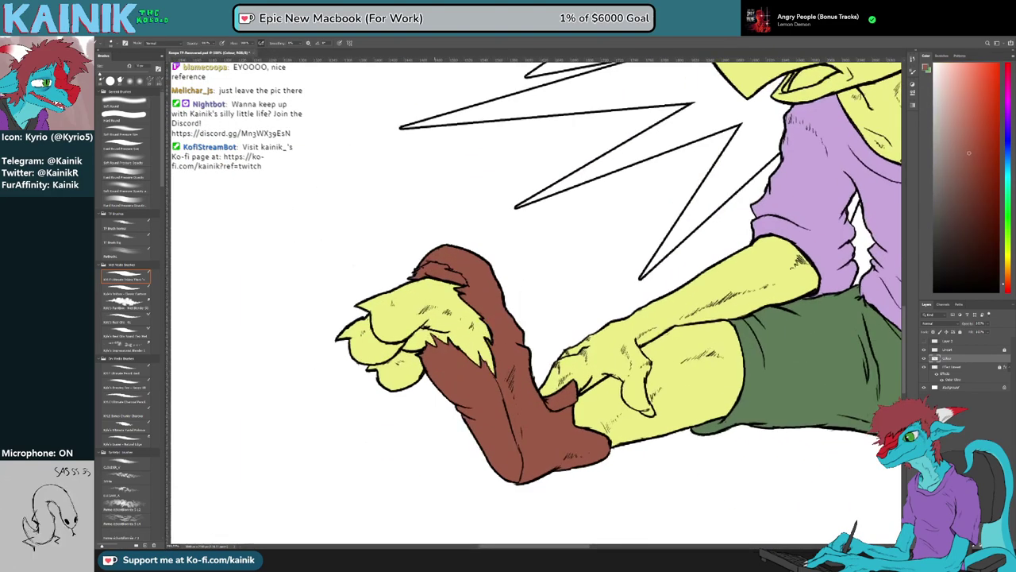
{"action": "left_click_drag", "start_coordinate": [524, 349], "coordinate": [467, 300]}
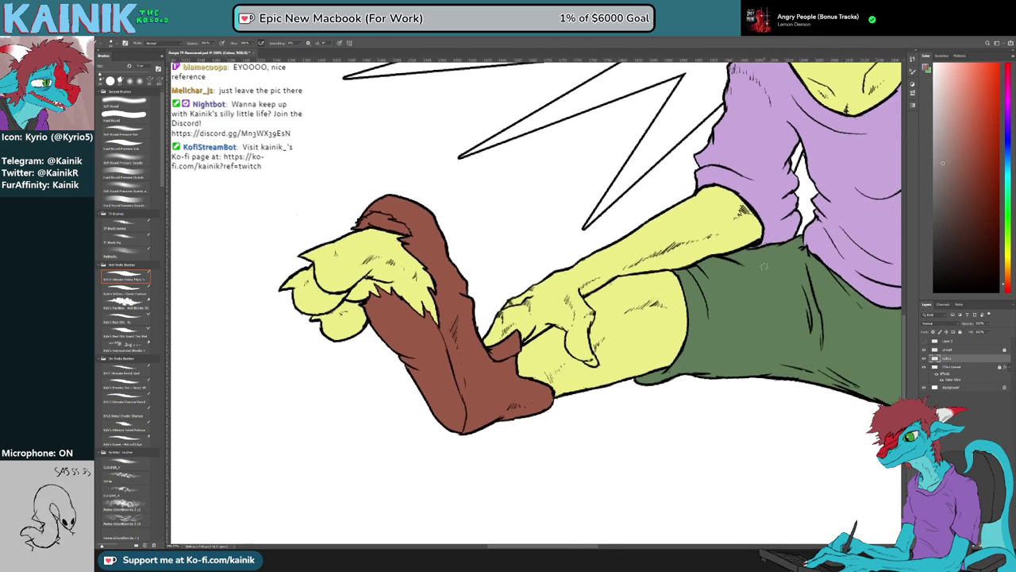
{"action": "scroll", "coordinate": [744, 321], "scroll_direction": "down", "scroll_amount": 9}
{"action": "scroll", "coordinate": [752, 194], "scroll_direction": "up", "scroll_amount": 6}
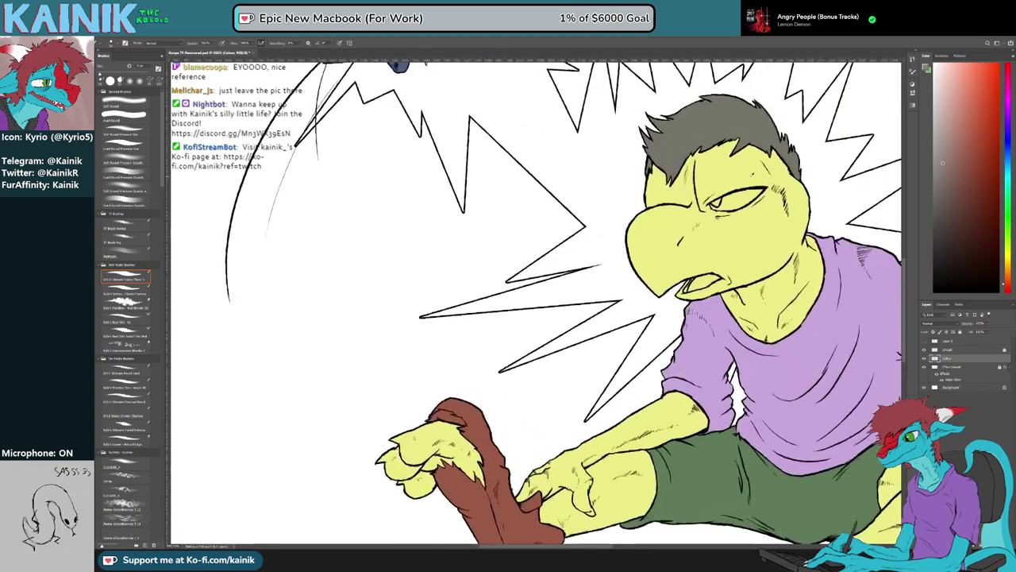
Paint the white of the character's eye very light grey and fill the pupil with near-black
{"action": "left_click_drag", "start_coordinate": [751, 195], "coordinate": [604, 277]}
{"action": "scroll", "coordinate": [578, 216], "scroll_direction": "up", "scroll_amount": 4}
{"action": "left_click", "coordinate": [565, 196], "text": "alt"}
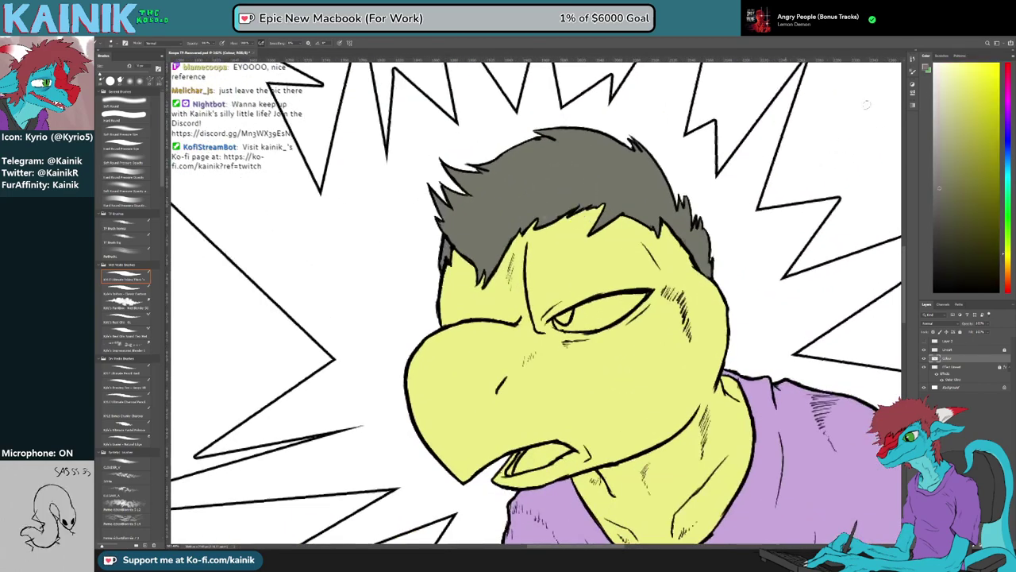
{"action": "key", "text": "r"}
{"action": "left_click_drag", "start_coordinate": [651, 342], "coordinate": [655, 276]}
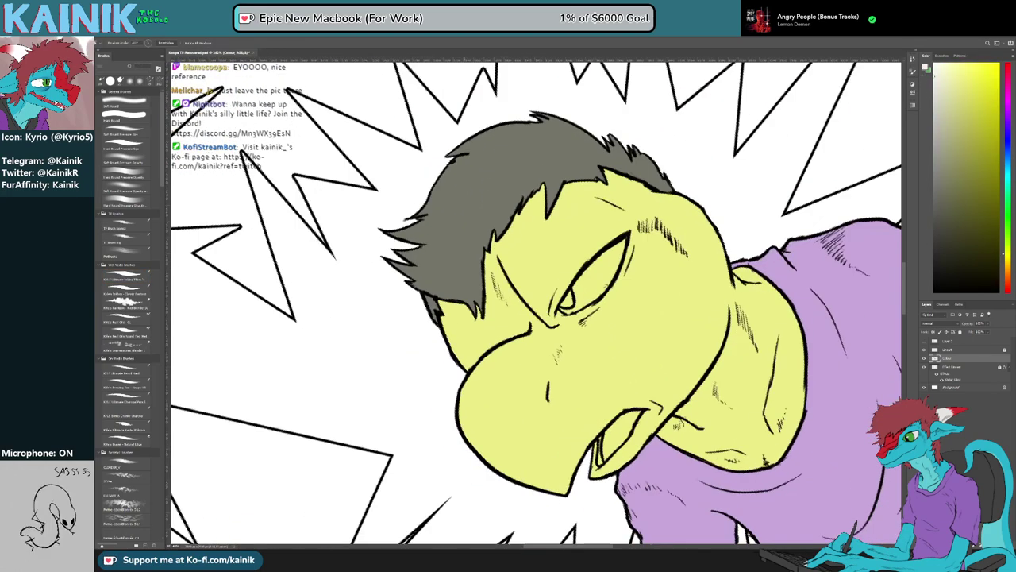
{"action": "mouse_move", "coordinate": [587, 272]}
{"action": "left_mouse_down"}
{"action": "mouse_move", "coordinate": [582, 282]}
{"action": "mouse_move", "coordinate": [607, 266]}
{"action": "mouse_move", "coordinate": [605, 282]}
{"action": "mouse_move", "coordinate": [590, 285]}
{"action": "left_mouse_up"}
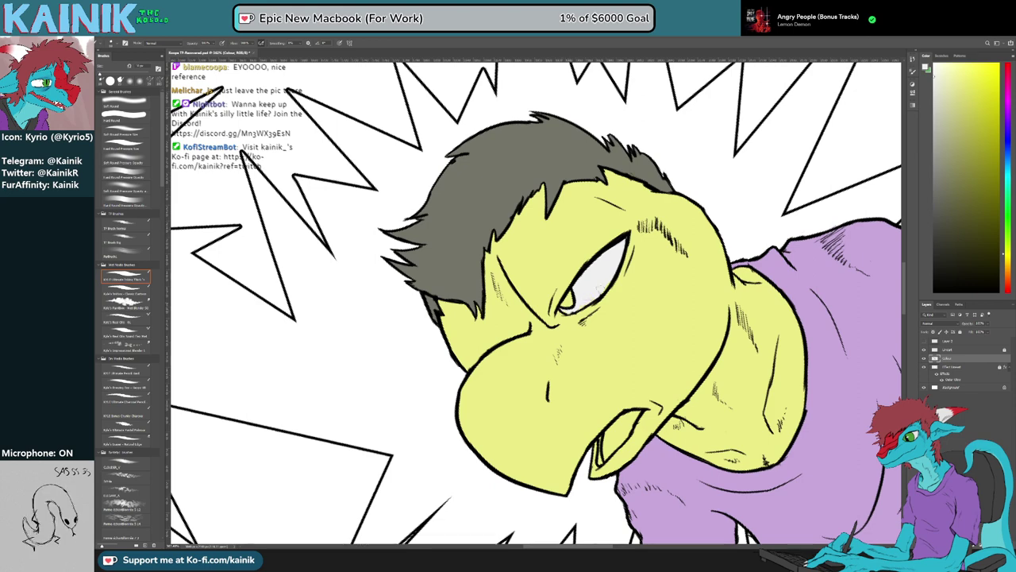
{"action": "left_click", "coordinate": [945, 235]}
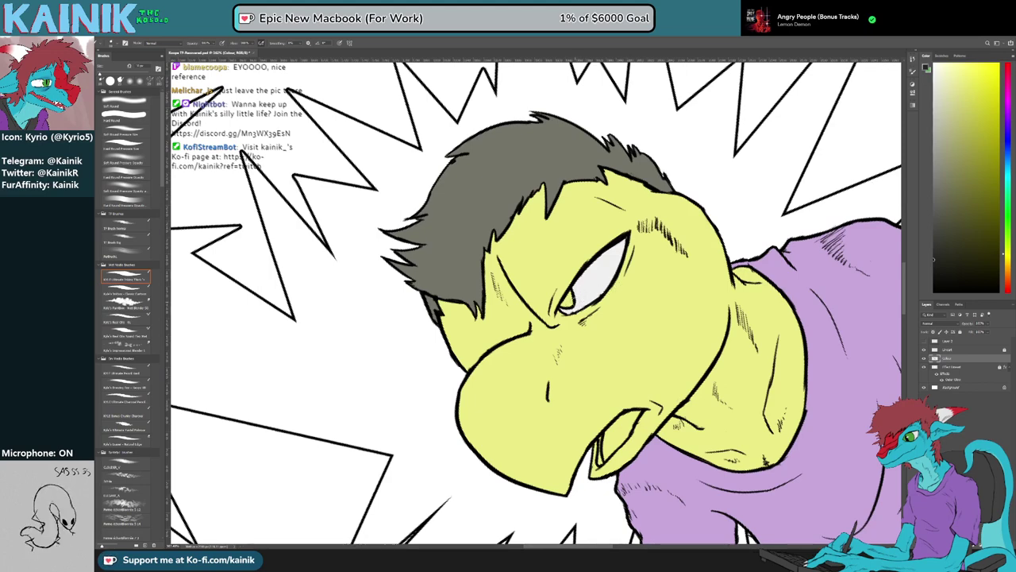
{"action": "left_click_drag", "start_coordinate": [571, 304], "coordinate": [569, 297]}
Paint the tongue in the open mouth light pink and the mouth interior around it dark reddish brown
{"action": "key", "text": "r"}
{"action": "left_click_drag", "start_coordinate": [636, 127], "coordinate": [951, 207]}
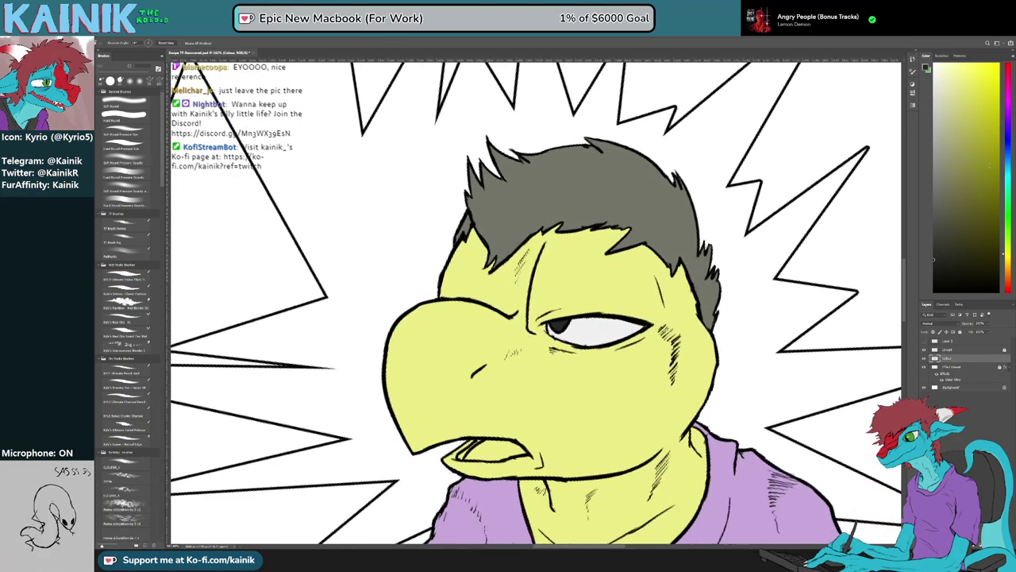
{"action": "left_click_drag", "start_coordinate": [693, 348], "coordinate": [689, 238]}
{"action": "left_click_drag", "start_coordinate": [895, 231], "coordinate": [898, 166]}
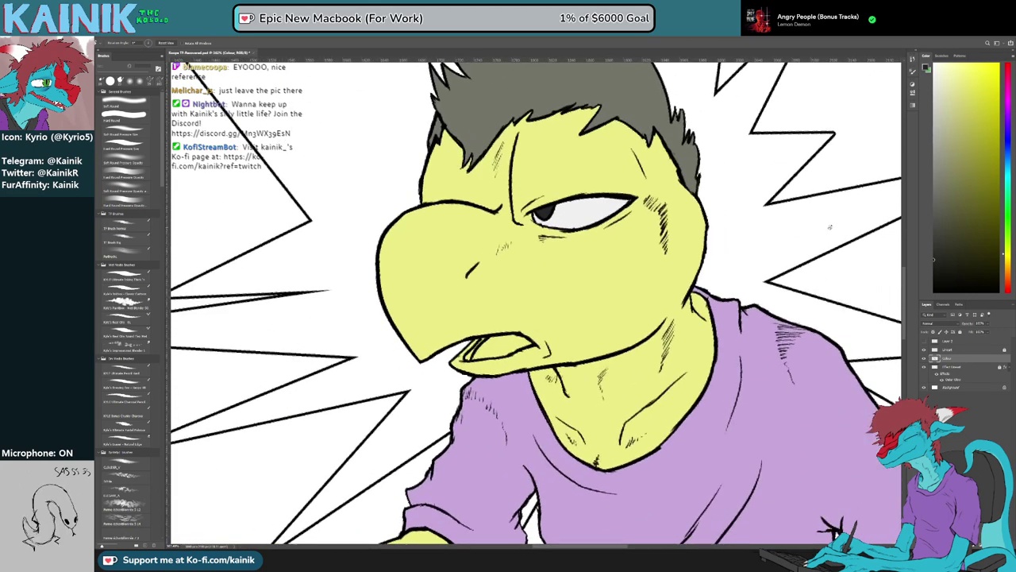
{"action": "left_click", "coordinate": [1008, 286]}
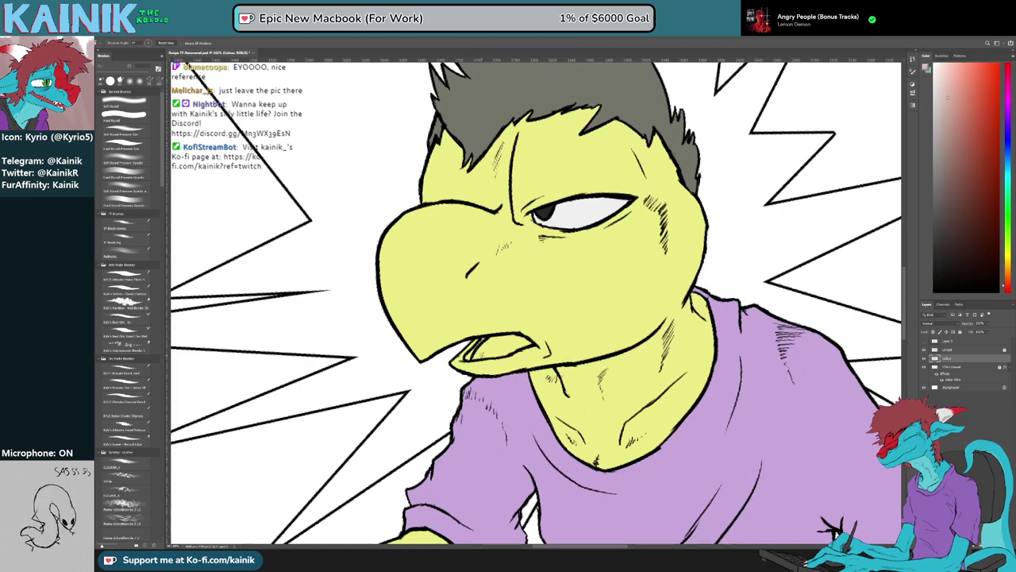
{"action": "key", "text": "b"}
{"action": "mouse_move", "coordinate": [483, 354]}
{"action": "left_mouse_down"}
{"action": "mouse_move", "coordinate": [474, 356]}
{"action": "mouse_move", "coordinate": [489, 345]}
{"action": "mouse_move", "coordinate": [492, 356]}
{"action": "mouse_move", "coordinate": [530, 343]}
{"action": "left_mouse_up"}
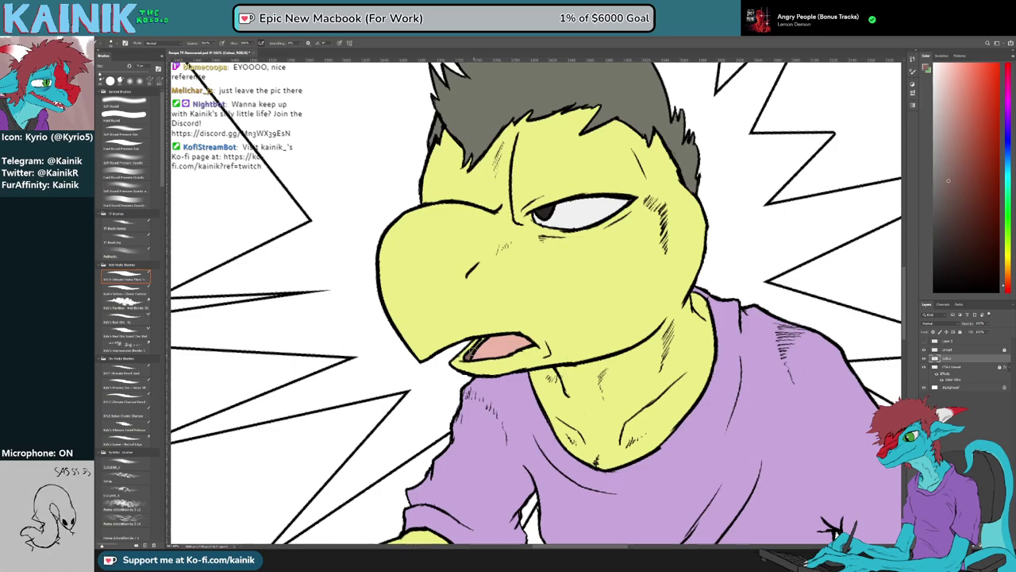
{"action": "left_click_drag", "start_coordinate": [485, 339], "coordinate": [474, 351]}
Straighten the rotated canvas back to upright and save the drawing
{"action": "scroll", "coordinate": [503, 371], "scroll_direction": "down", "scroll_amount": 7}
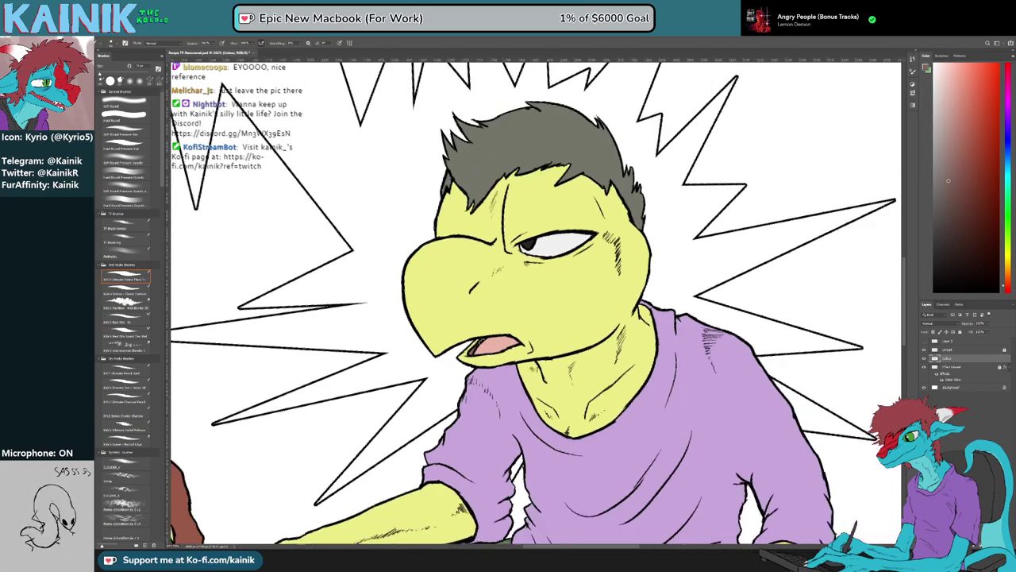
{"action": "scroll", "coordinate": [507, 387], "scroll_direction": "down", "scroll_amount": 3}
{"action": "scroll", "coordinate": [508, 385], "scroll_direction": "up", "scroll_amount": 10}
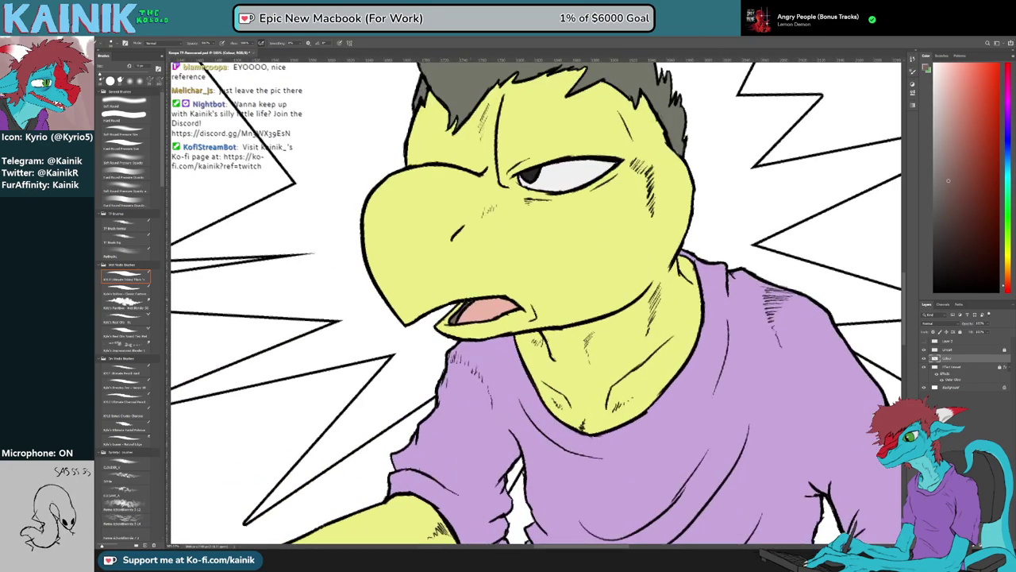
{"action": "scroll", "coordinate": [471, 294], "scroll_direction": "down", "scroll_amount": 8}
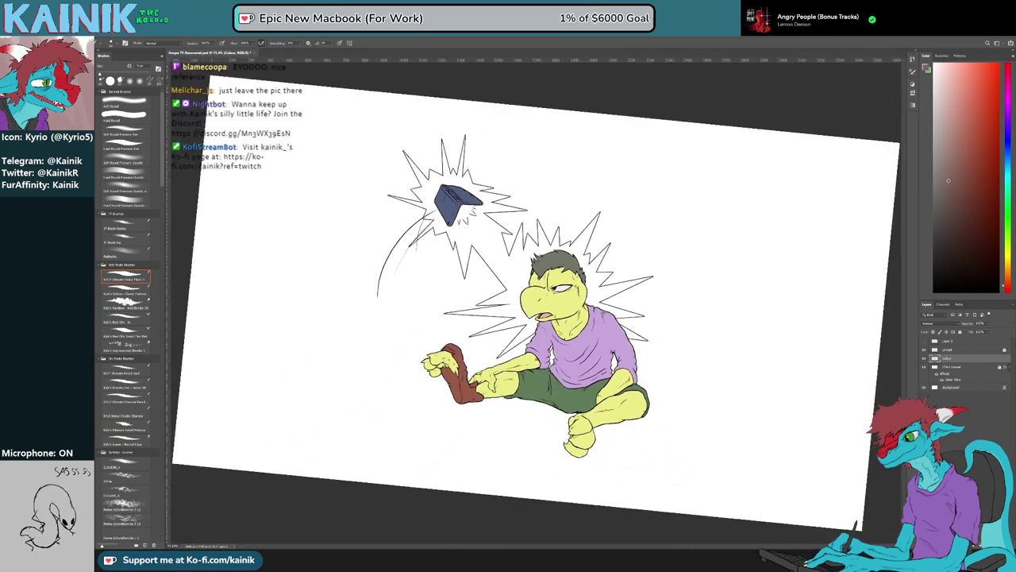
{"action": "key", "text": "r"}
{"action": "left_click_drag", "start_coordinate": [681, 330], "coordinate": [692, 310]}
{"action": "key", "text": "ctrl+s"}
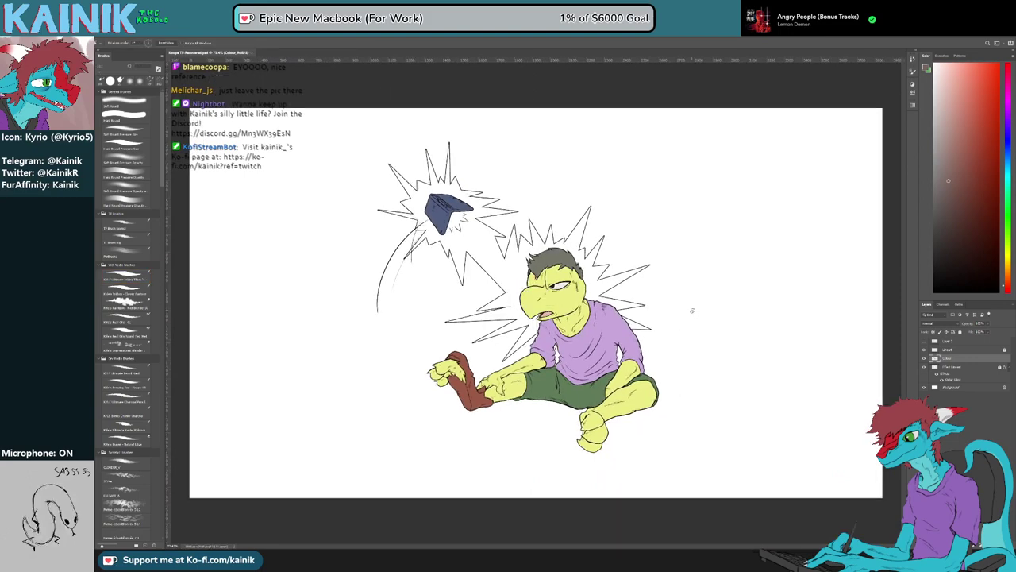
Review the coloured figure and the flying blue device for missed or uneven flat colours
{"action": "scroll", "coordinate": [572, 355], "scroll_direction": "up", "scroll_amount": 3}
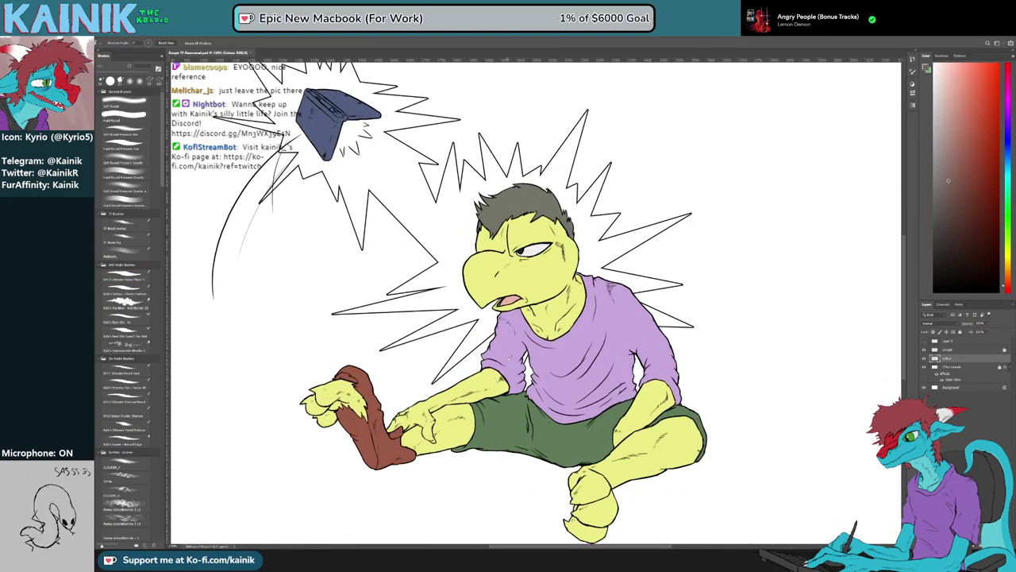
{"action": "scroll", "coordinate": [531, 361], "scroll_direction": "down", "scroll_amount": 2}
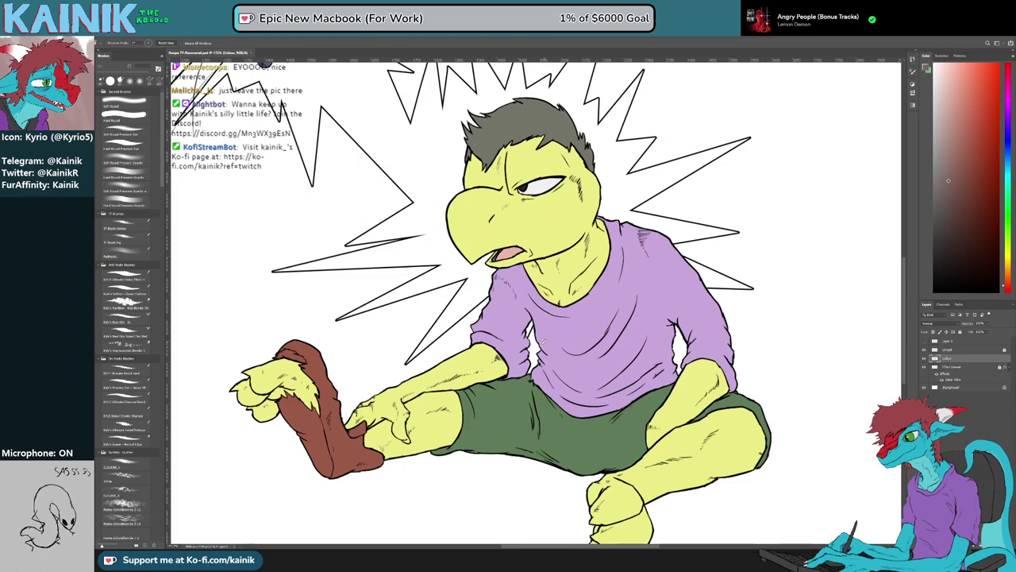
{"action": "scroll", "coordinate": [536, 302], "scroll_direction": "down", "scroll_amount": 3}
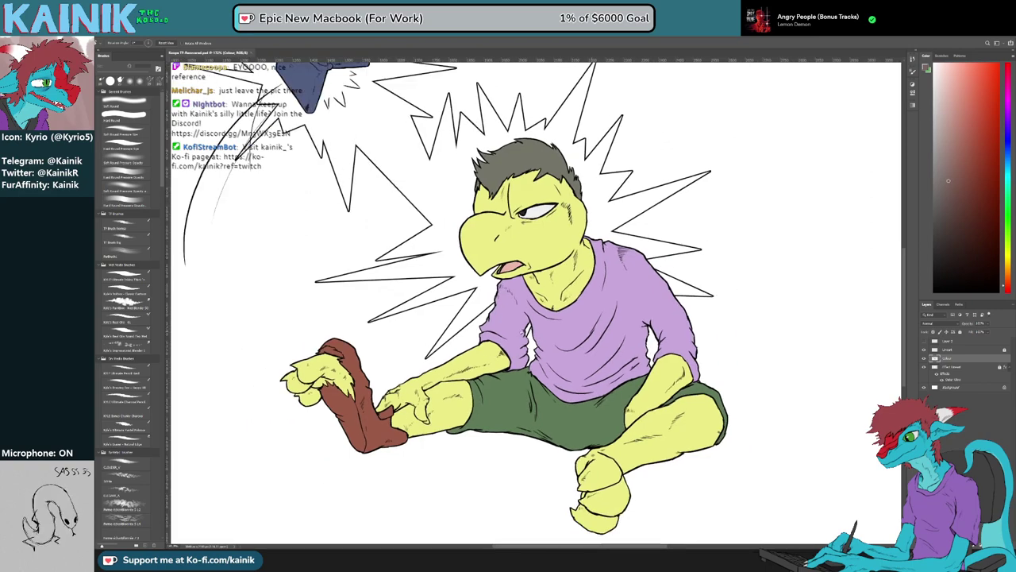
{"action": "scroll", "coordinate": [361, 141], "scroll_direction": "up", "scroll_amount": 8}
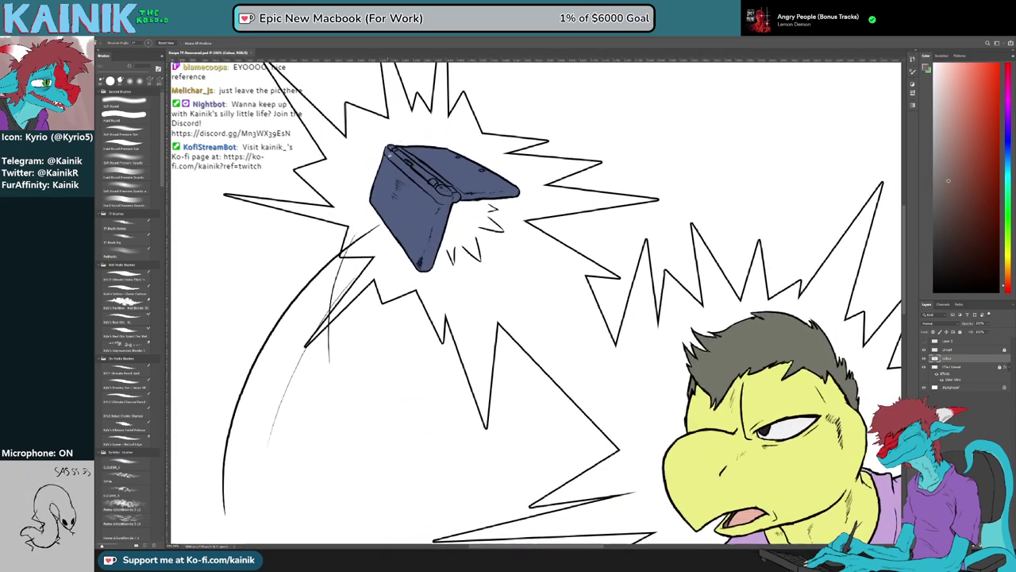
{"action": "key", "text": "b"}
{"action": "left_click", "coordinate": [508, 214], "text": "alt"}
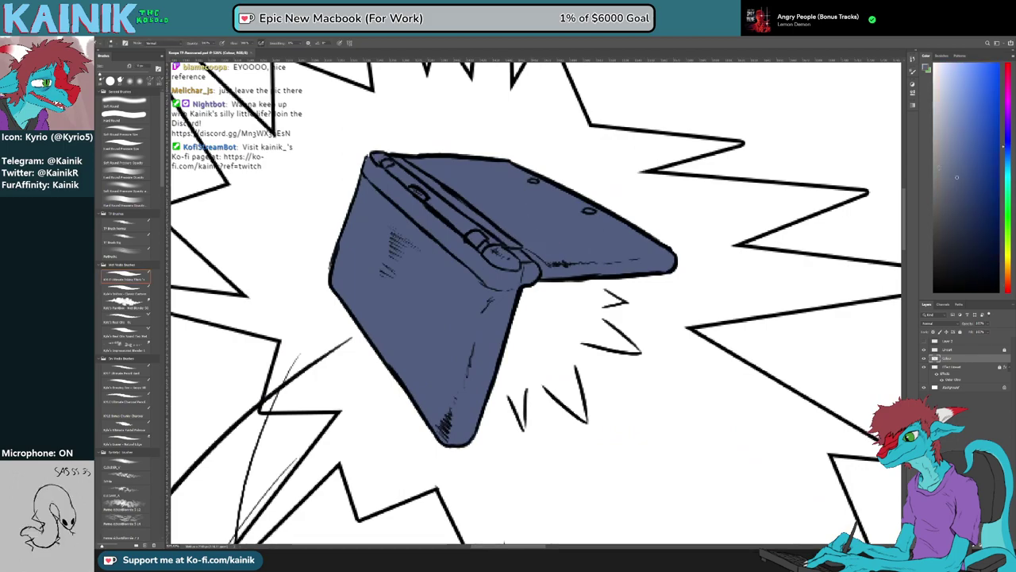
{"action": "scroll", "coordinate": [610, 228], "scroll_direction": "down", "scroll_amount": 5}
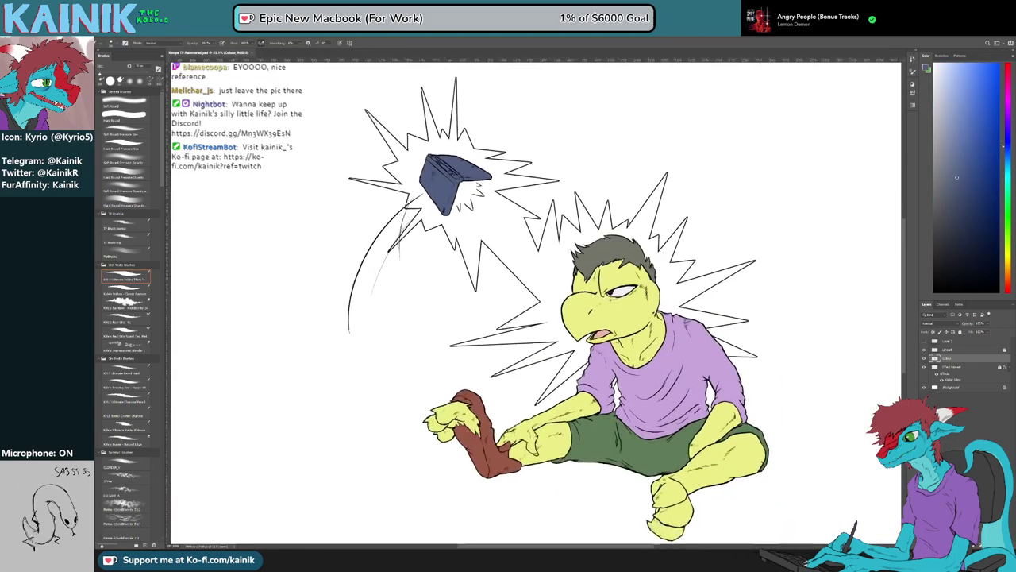
{"action": "scroll", "coordinate": [567, 278], "scroll_direction": "up", "scroll_amount": 3}
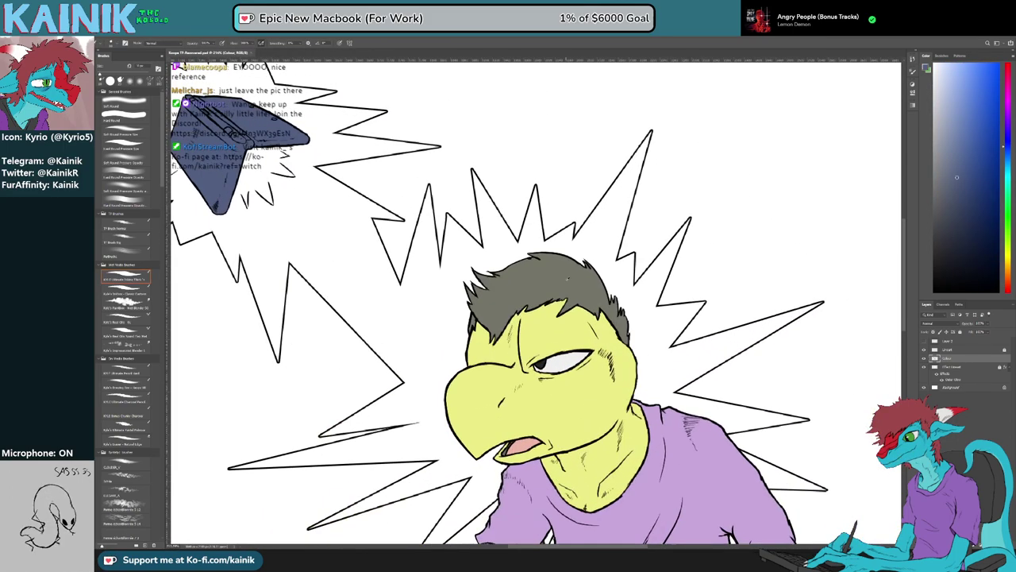
{"action": "left_click_drag", "start_coordinate": [568, 381], "coordinate": [564, 273]}
{"action": "scroll", "coordinate": [587, 326], "scroll_direction": "down", "scroll_amount": 3}
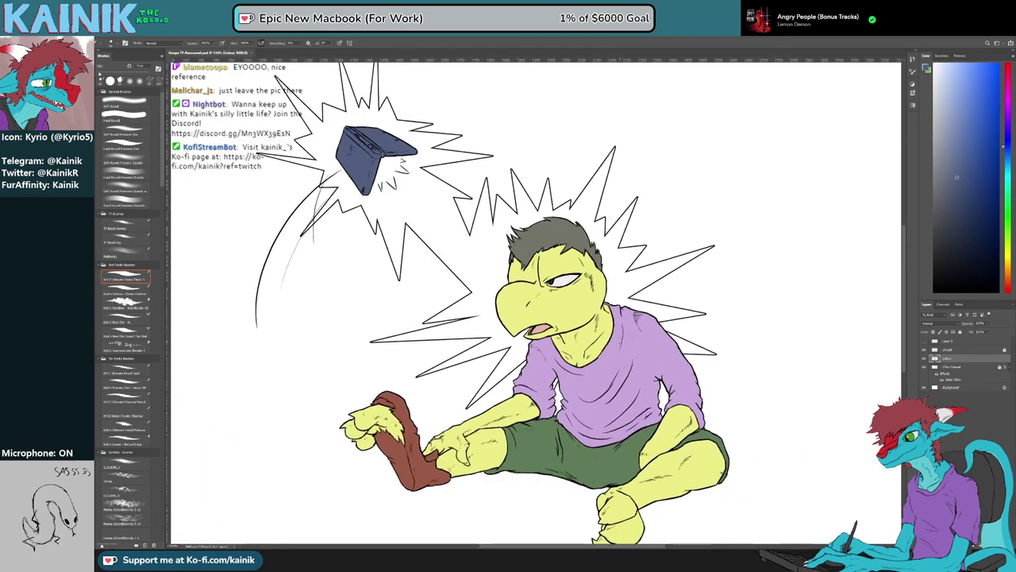
{"action": "left_click_drag", "start_coordinate": [578, 333], "coordinate": [594, 216]}
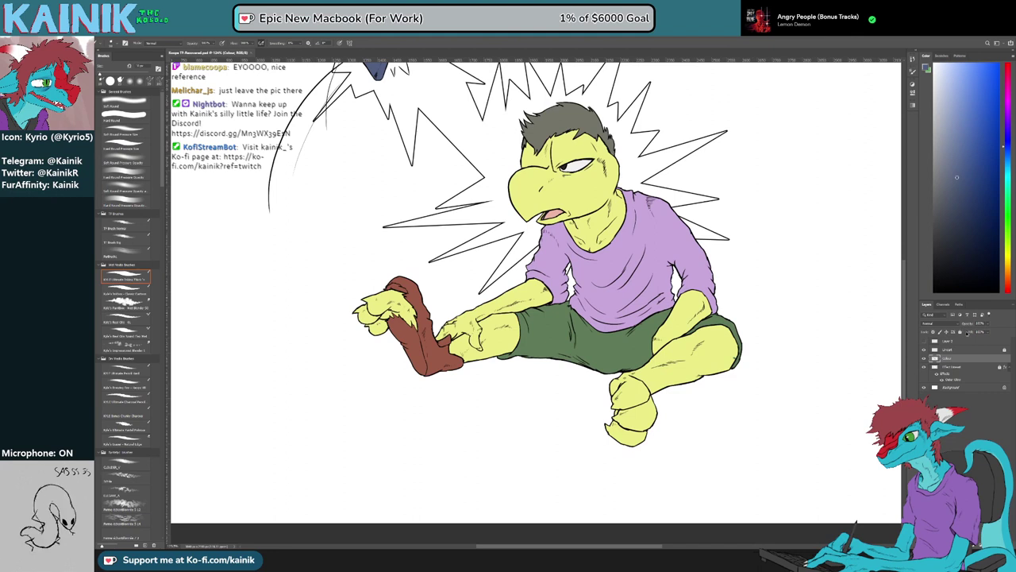
Lock the base colour layer and add a clipped layer named "Colour 2" directly above it
{"action": "left_click", "coordinate": [984, 546]}
{"action": "type", "text": "Colour 2"}
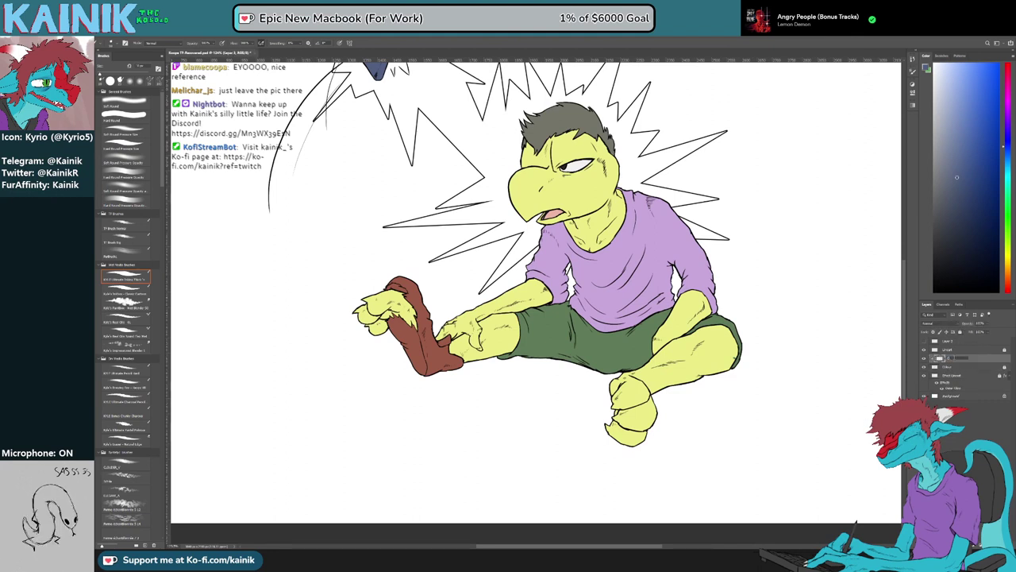
{"action": "key", "text": "Return"}
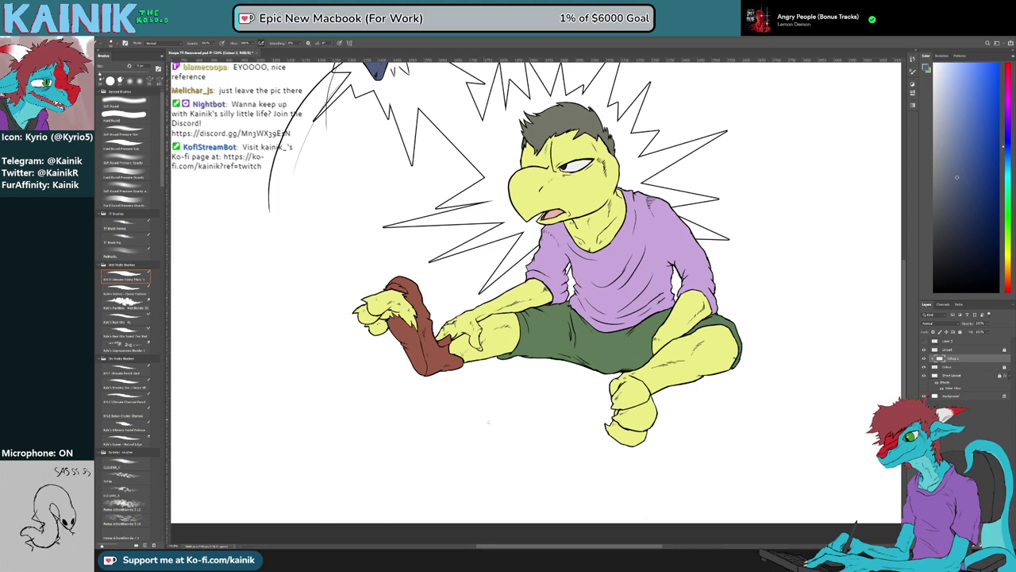
Paint the sole of the torn brown shoe on the raised foot pale greyish pink, up to the torn edge
{"action": "scroll", "coordinate": [406, 327], "scroll_direction": "up", "scroll_amount": 3}
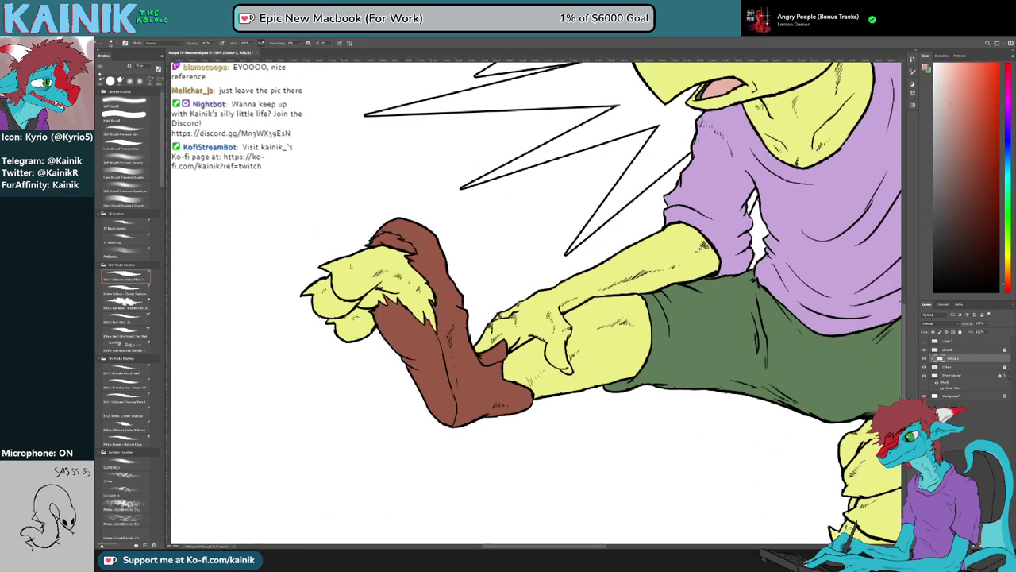
{"action": "scroll", "coordinate": [462, 278], "scroll_direction": "up", "scroll_amount": 1}
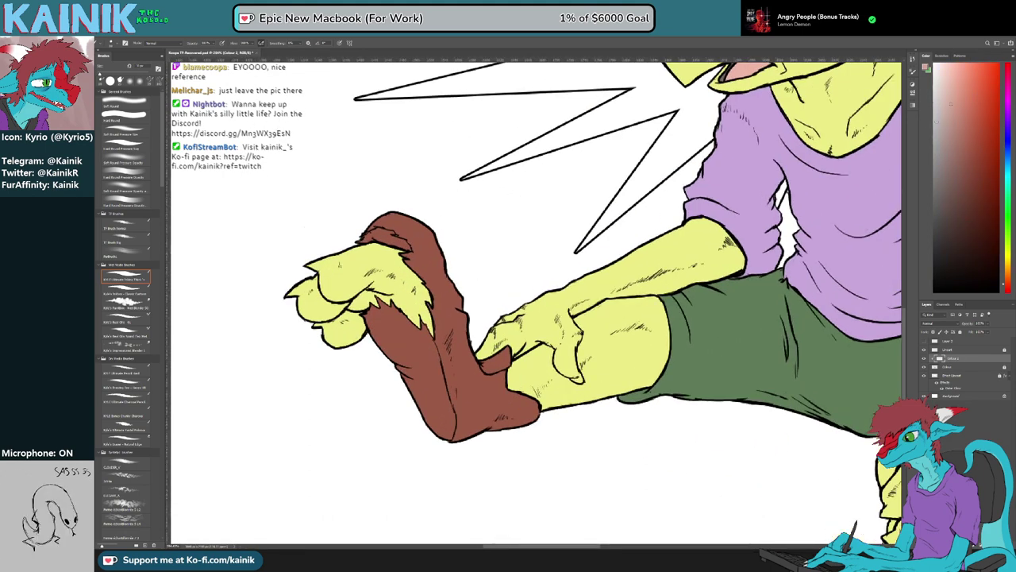
{"action": "scroll", "coordinate": [347, 331], "scroll_direction": "up", "scroll_amount": 2}
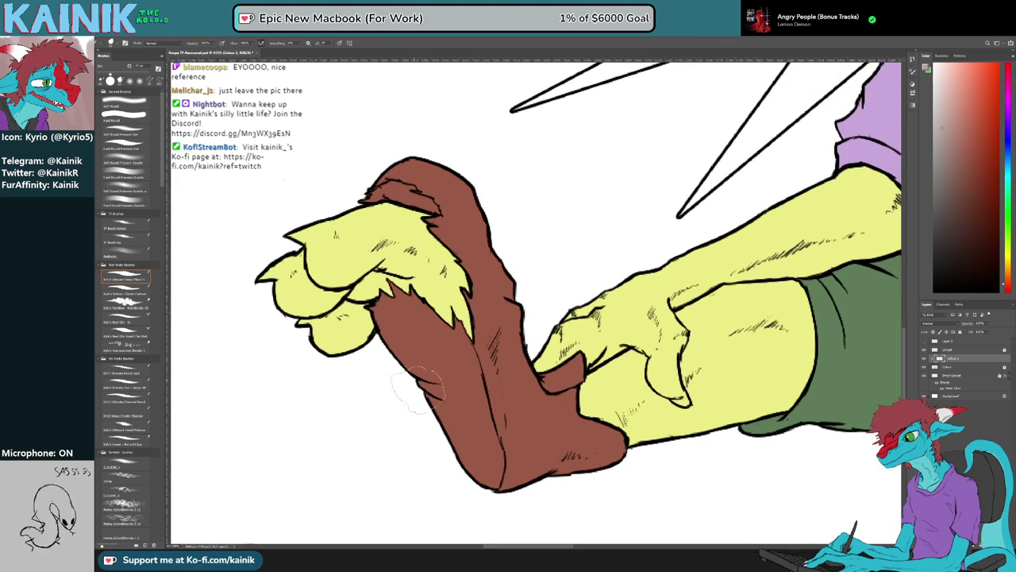
{"action": "mouse_move", "coordinate": [417, 388]}
{"action": "left_mouse_down"}
{"action": "mouse_move", "coordinate": [445, 379]}
{"action": "mouse_move", "coordinate": [475, 479]}
{"action": "mouse_move", "coordinate": [494, 465]}
{"action": "mouse_move", "coordinate": [412, 331]}
{"action": "mouse_move", "coordinate": [402, 330]}
{"action": "mouse_move", "coordinate": [393, 355]}
{"action": "mouse_move", "coordinate": [404, 328]}
{"action": "mouse_move", "coordinate": [394, 318]}
{"action": "mouse_move", "coordinate": [444, 348]}
{"action": "mouse_move", "coordinate": [489, 415]}
{"action": "left_mouse_up"}
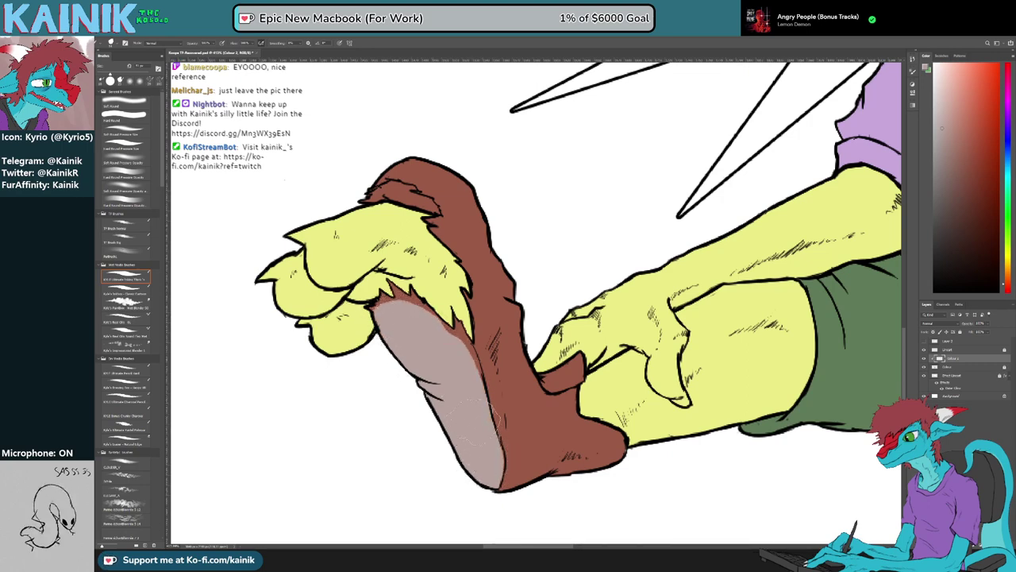
{"action": "key", "text": "e"}
{"action": "key", "text": "b"}
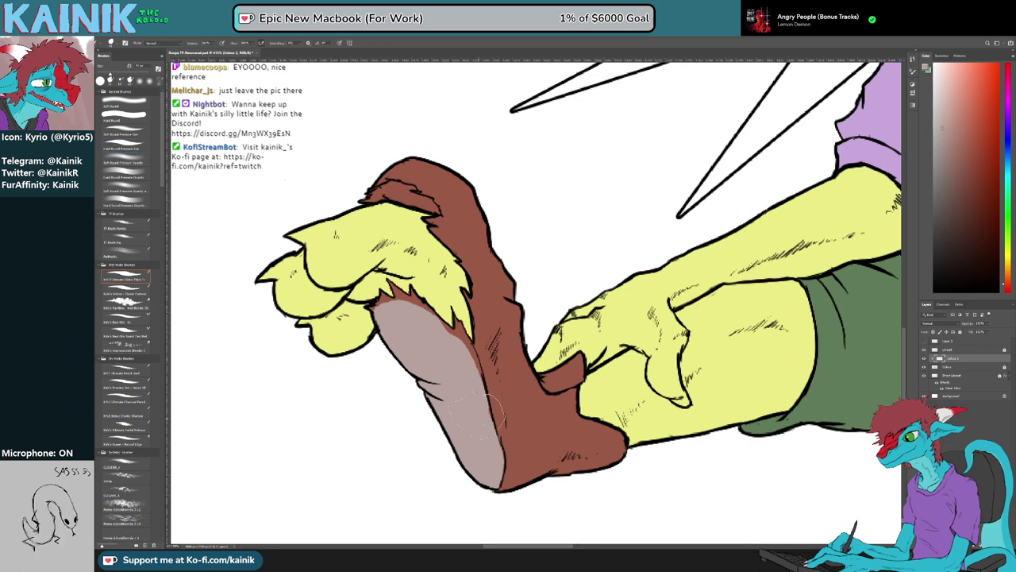
{"action": "mouse_move", "coordinate": [491, 411]}
{"action": "left_mouse_down"}
{"action": "mouse_move", "coordinate": [505, 421]}
{"action": "mouse_move", "coordinate": [494, 397]}
{"action": "mouse_move", "coordinate": [497, 486]}
{"action": "left_mouse_up"}
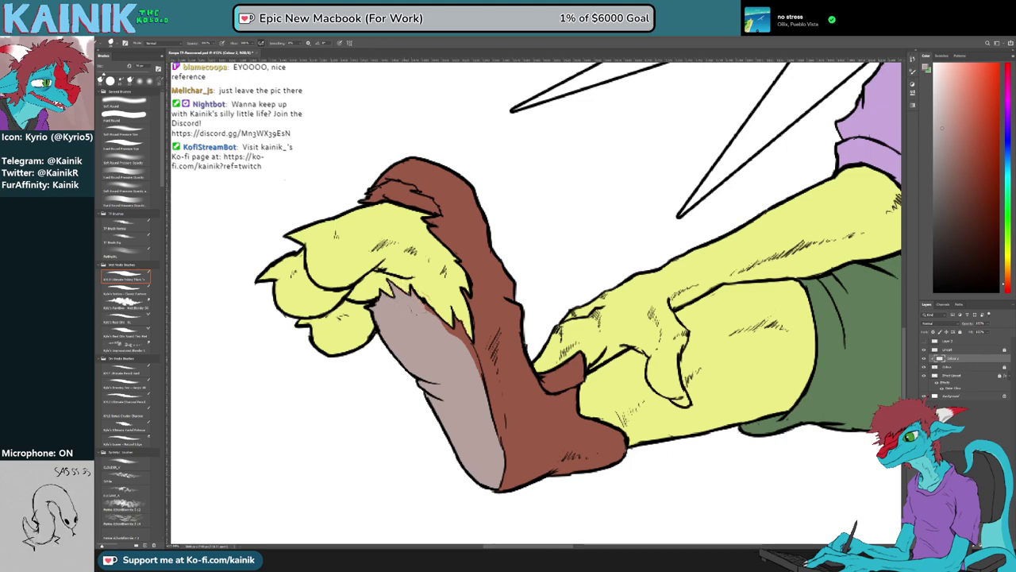
Cover the leftover brown on the sole beside the yellow fur with pale greyish pink, tidying the shoe's torn edge
{"action": "left_click", "coordinate": [415, 283], "text": "alt"}
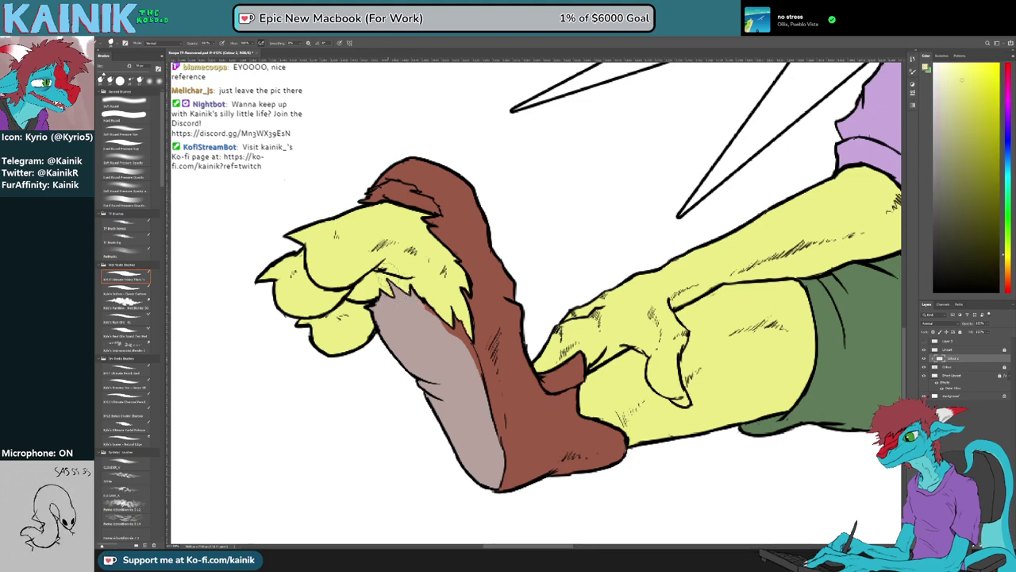
{"action": "left_click", "coordinate": [415, 319], "text": "alt"}
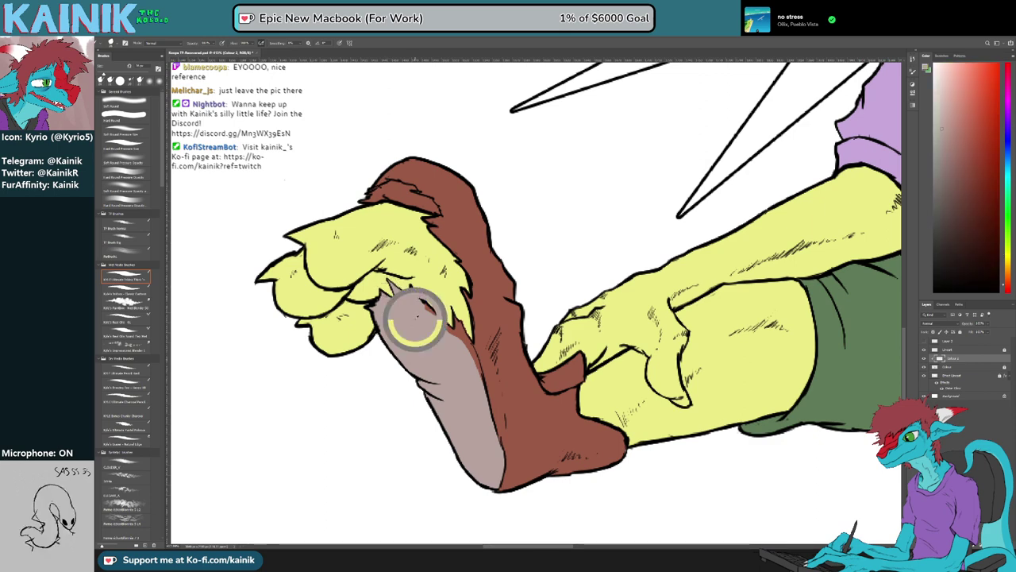
{"action": "left_click_drag", "start_coordinate": [434, 316], "coordinate": [453, 343]}
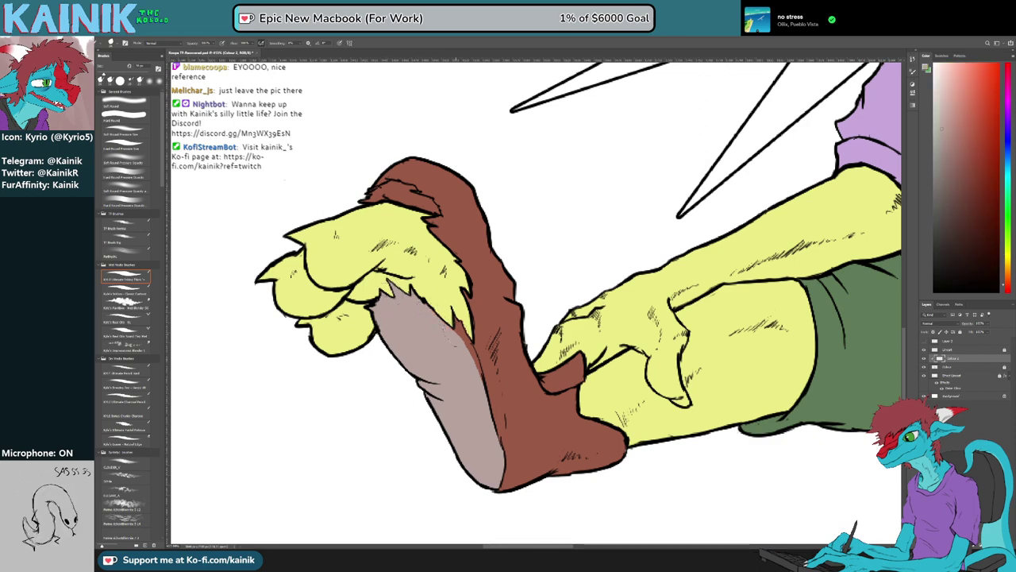
{"action": "left_click", "coordinate": [451, 313], "text": "alt"}
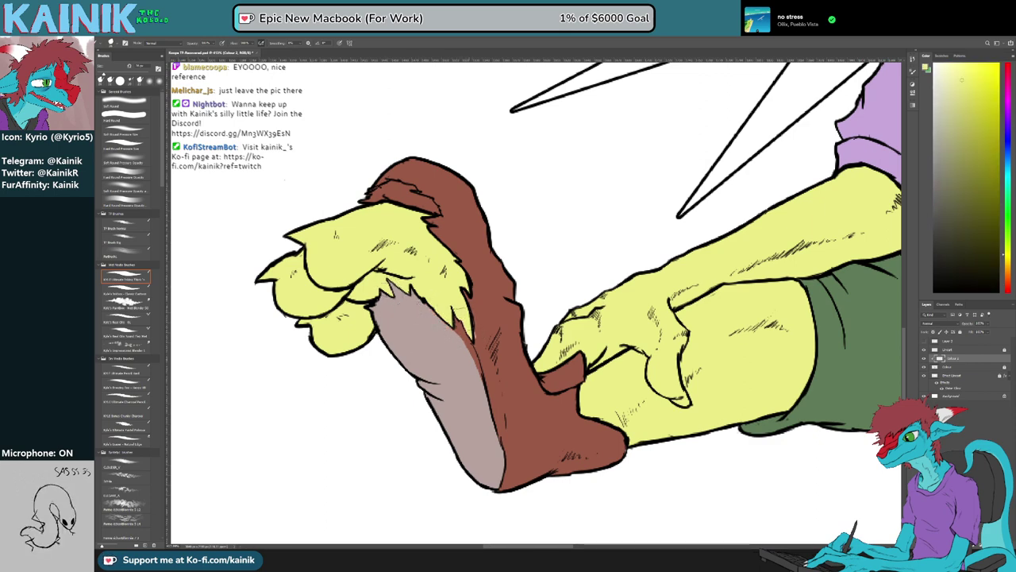
{"action": "left_click", "coordinate": [446, 326], "text": "alt"}
{"action": "left_click_drag", "start_coordinate": [455, 320], "coordinate": [460, 332]}
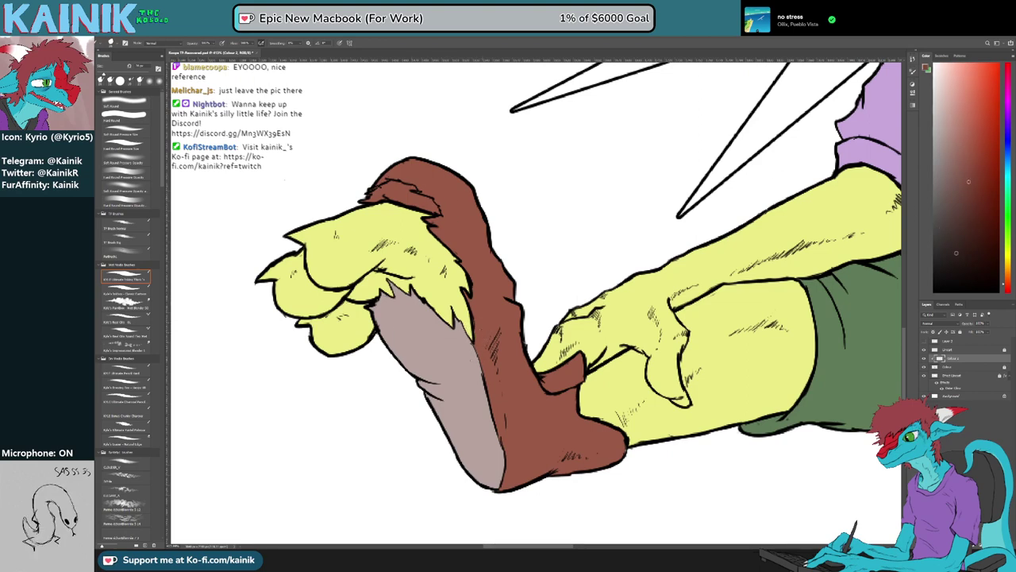
Paint the torn inner opening above the toes of the brown shoe very dark brown and save the drawing
{"action": "left_click", "coordinate": [961, 235]}
{"action": "left_click_drag", "start_coordinate": [380, 195], "coordinate": [424, 202]}
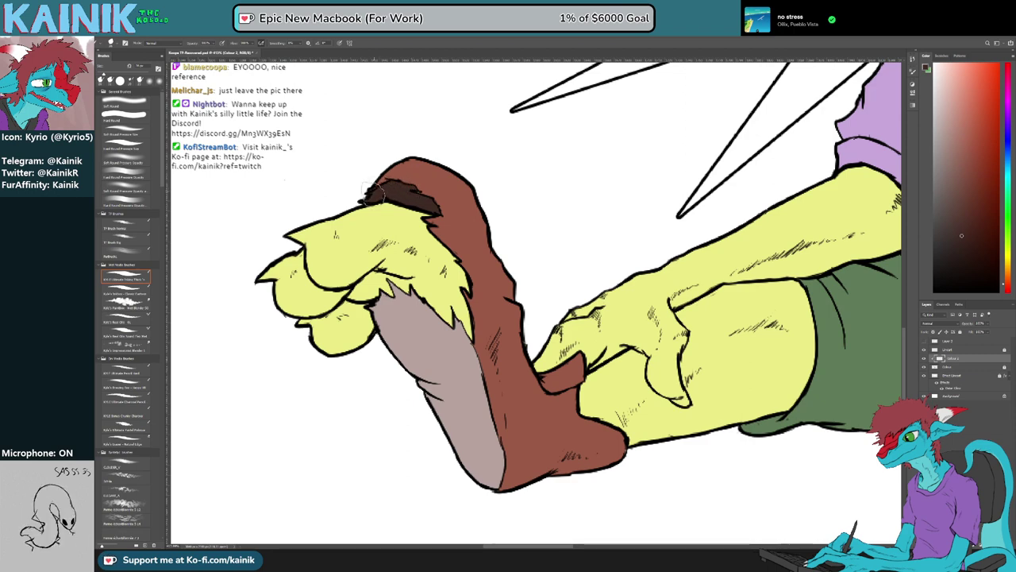
{"action": "left_click", "coordinate": [418, 200], "text": "alt"}
{"action": "left_click", "coordinate": [448, 195], "text": "alt"}
{"action": "left_click_drag", "start_coordinate": [421, 190], "coordinate": [434, 201]}
{"action": "left_click", "coordinate": [431, 207], "text": "alt"}
{"action": "key", "text": "ctrl+s"}
{"action": "key", "text": "e"}
{"action": "left_click_drag", "start_coordinate": [532, 343], "coordinate": [539, 294]}
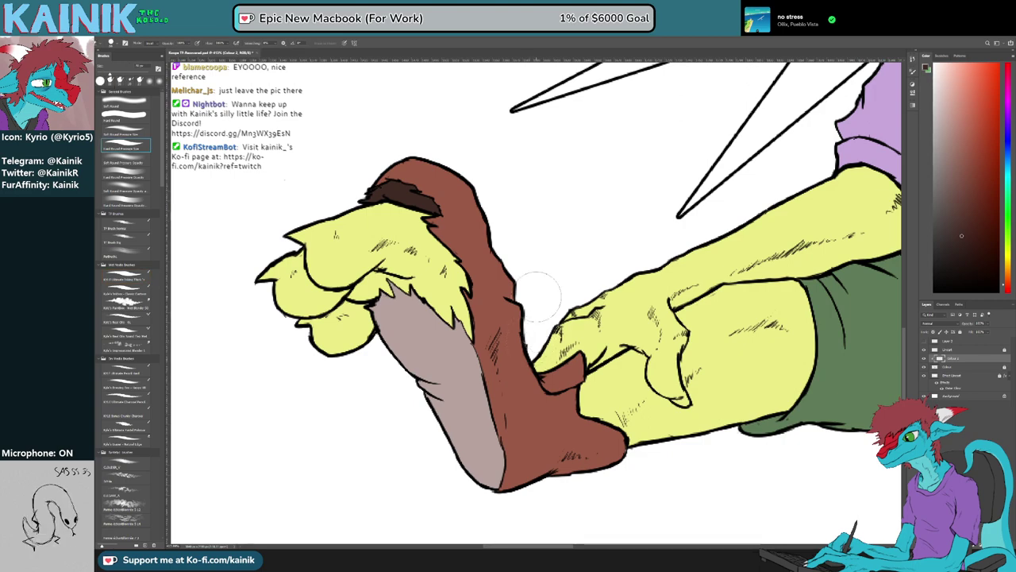
Paint the small shoe flap beneath the hand a muted dark greyish brown
{"action": "scroll", "coordinate": [524, 310], "scroll_direction": "down", "scroll_amount": 7}
{"action": "scroll", "coordinate": [566, 445], "scroll_direction": "up", "scroll_amount": 6}
{"action": "scroll", "coordinate": [526, 311], "scroll_direction": "up", "scroll_amount": 2}
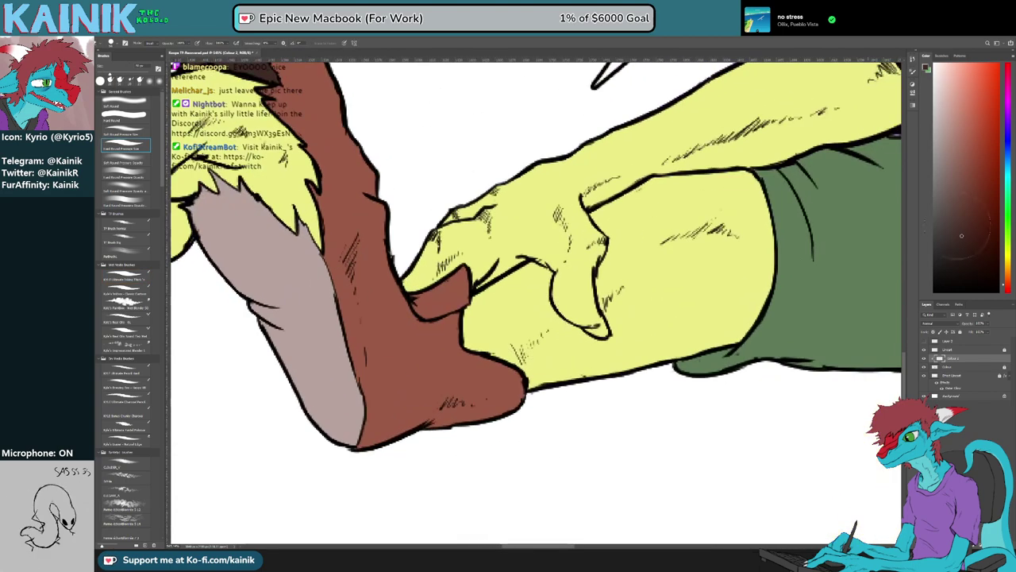
{"action": "key", "text": "b"}
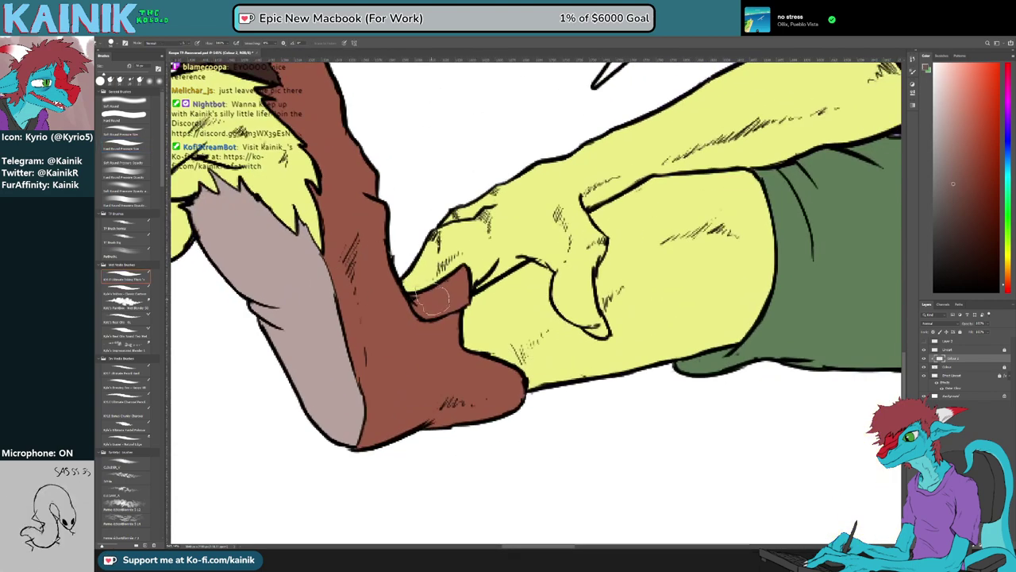
{"action": "left_click_drag", "start_coordinate": [440, 306], "coordinate": [469, 276]}
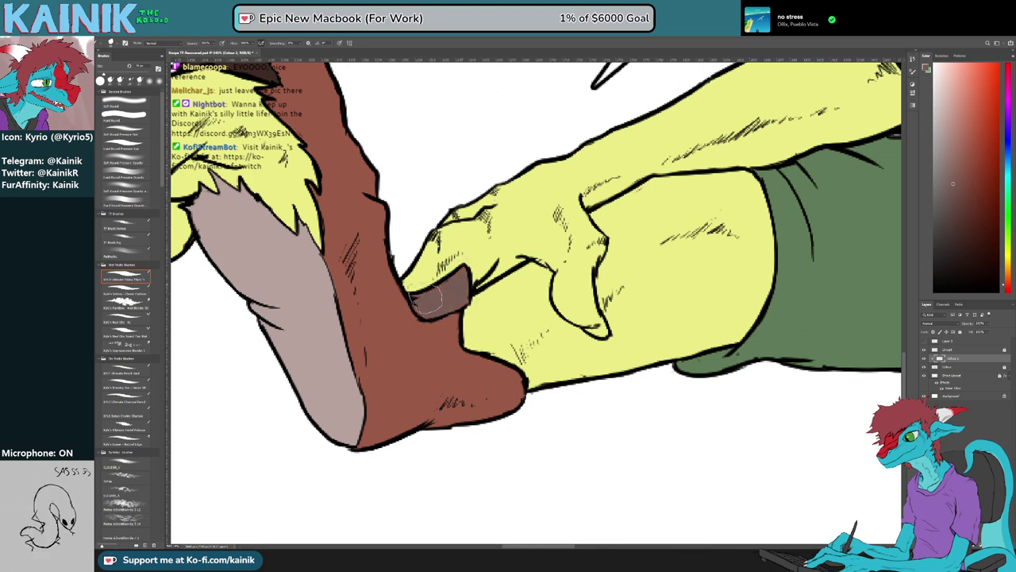
Examine the whole figure, from the shoe to the head and the flying device, for details still needing colour
{"action": "scroll", "coordinate": [429, 300], "scroll_direction": "down", "scroll_amount": 2}
{"action": "scroll", "coordinate": [429, 301], "scroll_direction": "down", "scroll_amount": 2}
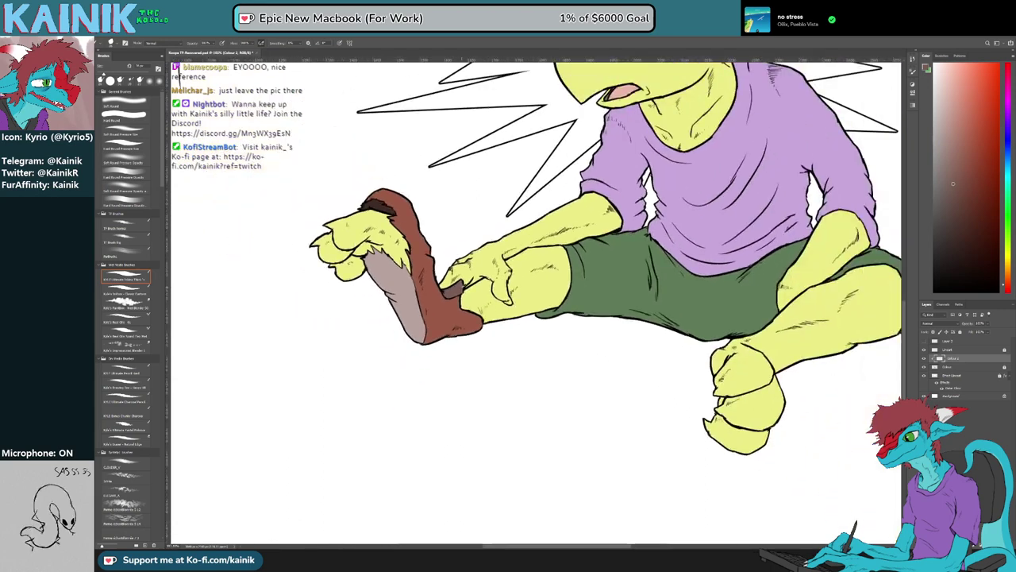
{"action": "scroll", "coordinate": [464, 286], "scroll_direction": "down", "scroll_amount": 1}
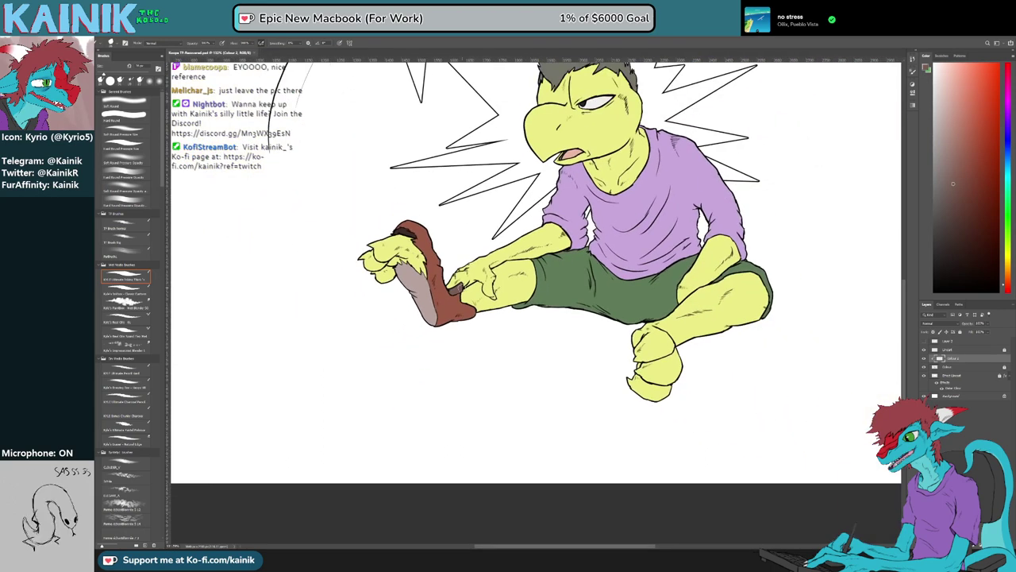
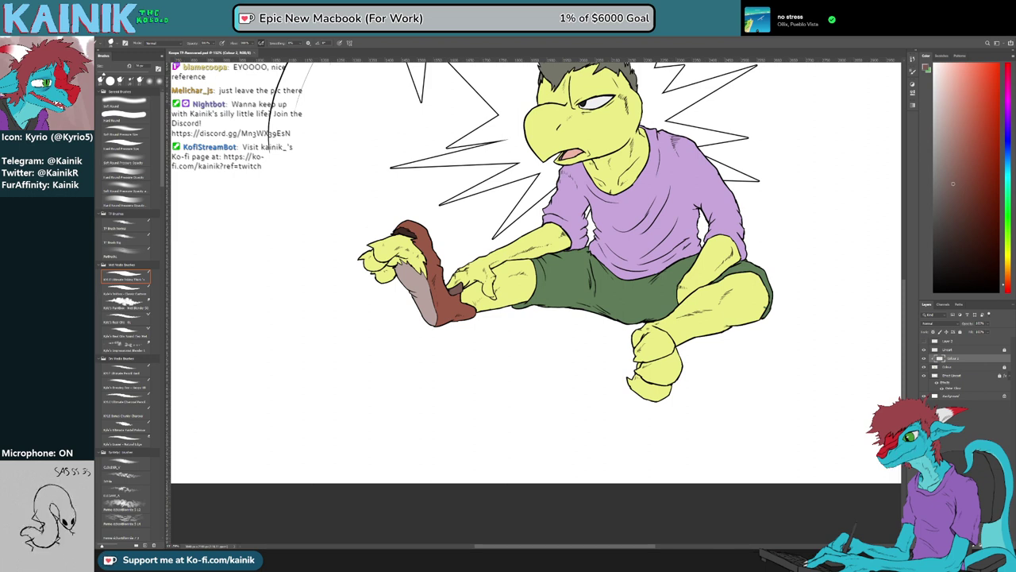
{"action": "left_click_drag", "start_coordinate": [486, 276], "coordinate": [428, 277]}
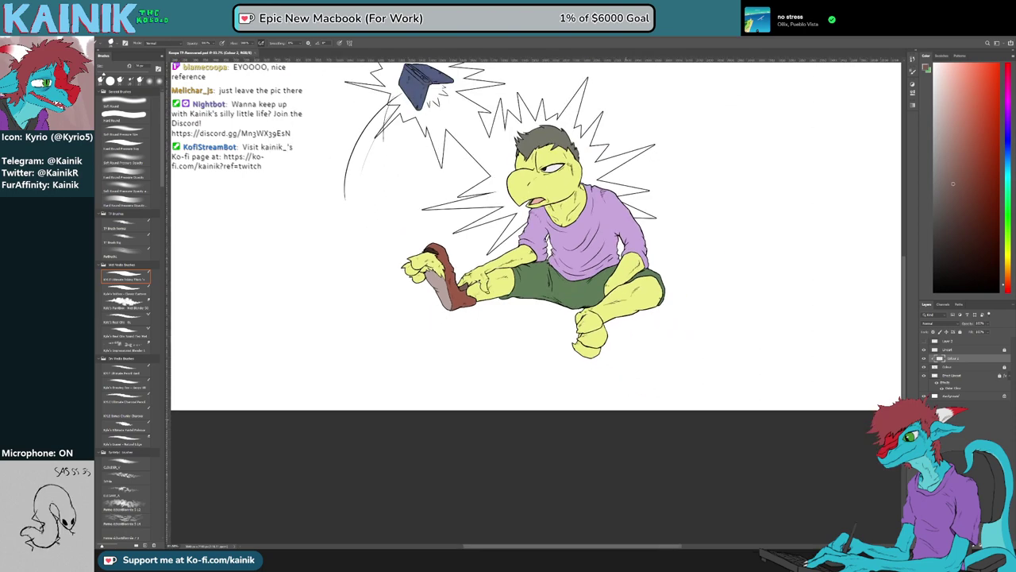
{"action": "left_click_drag", "start_coordinate": [572, 207], "coordinate": [615, 207]}
{"action": "left_click_drag", "start_coordinate": [540, 230], "coordinate": [531, 340]}
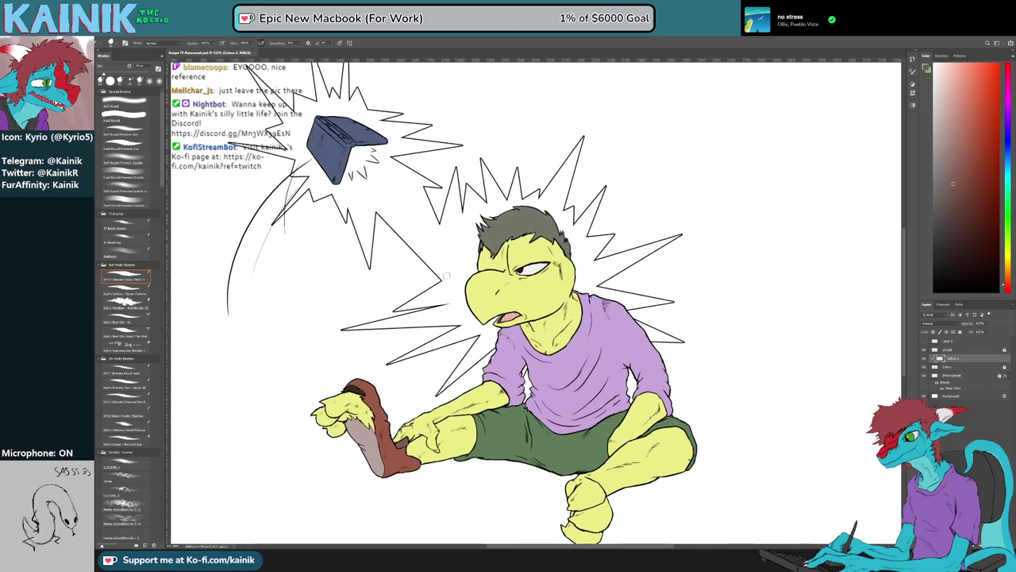
{"action": "left_click_drag", "start_coordinate": [446, 276], "coordinate": [413, 276]}
{"action": "left_click_drag", "start_coordinate": [382, 203], "coordinate": [433, 203]}
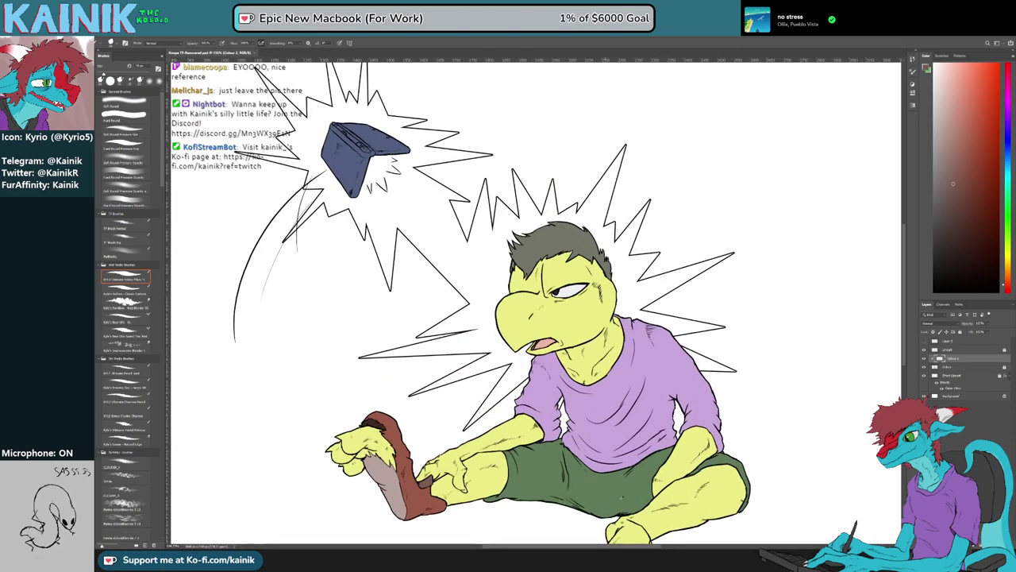
{"action": "left_click_drag", "start_coordinate": [622, 497], "coordinate": [659, 497]}
{"action": "left_click_drag", "start_coordinate": [567, 377], "coordinate": [635, 497]}
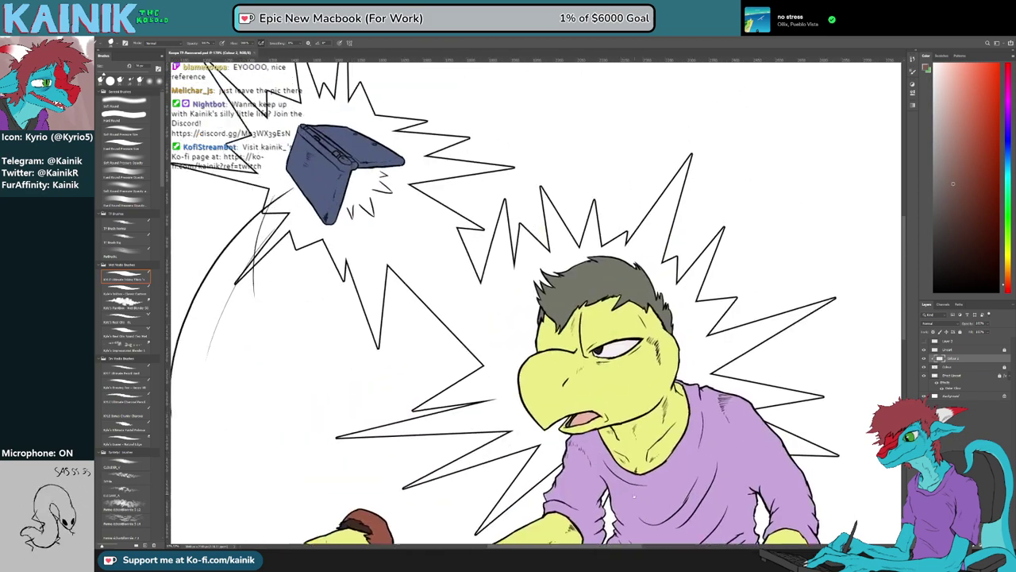
Colour the small round details on the flying device's lid a darker shade of its blue
{"action": "left_click_drag", "start_coordinate": [281, 166], "coordinate": [412, 322]}
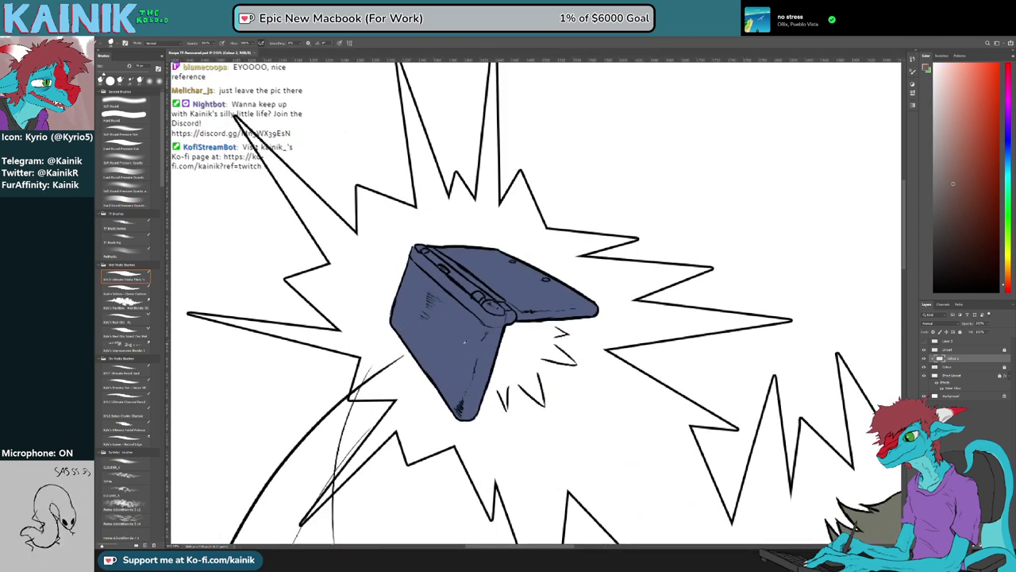
{"action": "left_click", "coordinate": [464, 341], "text": "alt"}
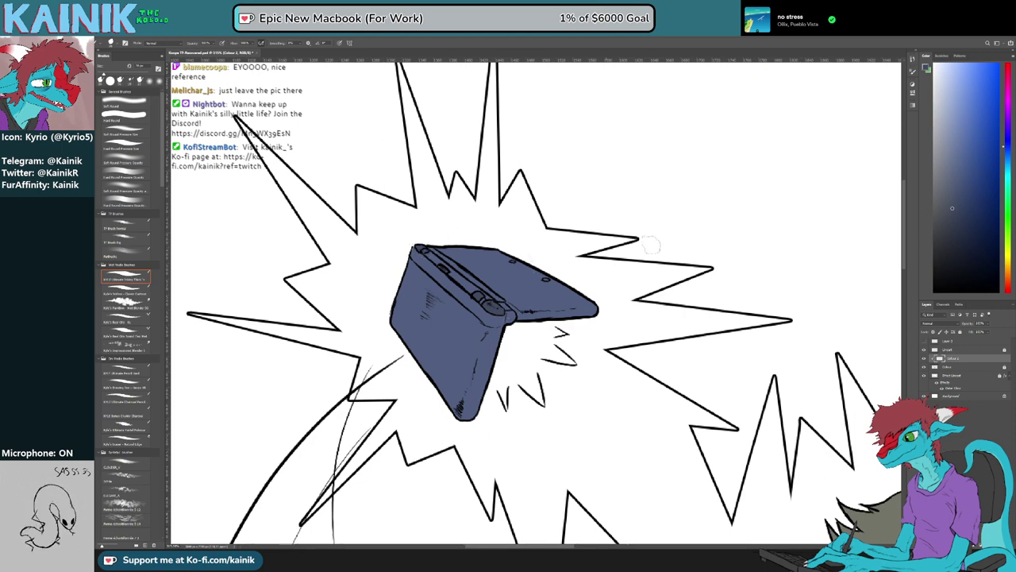
{"action": "left_click_drag", "start_coordinate": [956, 224], "coordinate": [949, 246]}
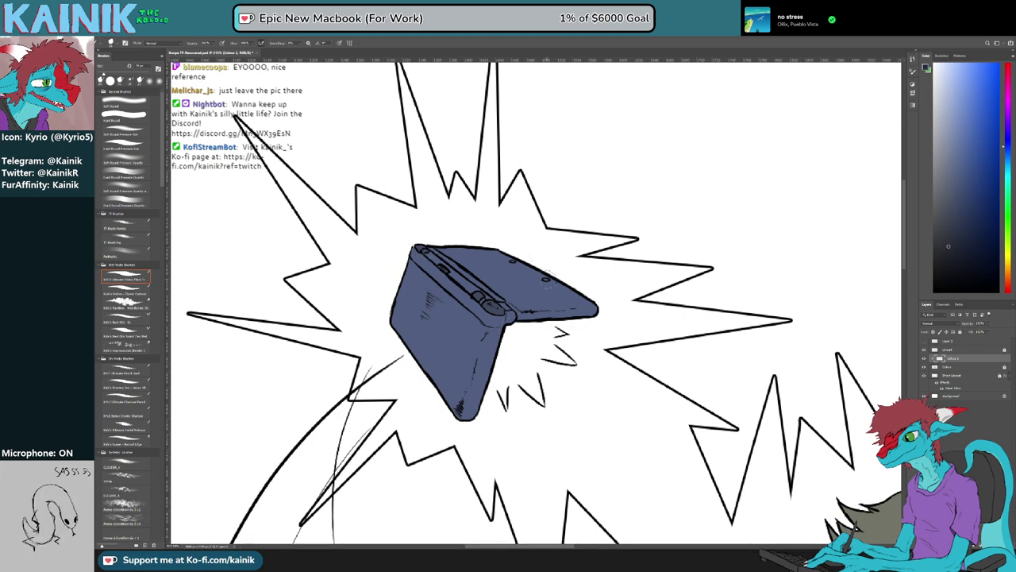
{"action": "left_click", "coordinate": [550, 286], "text": "alt"}
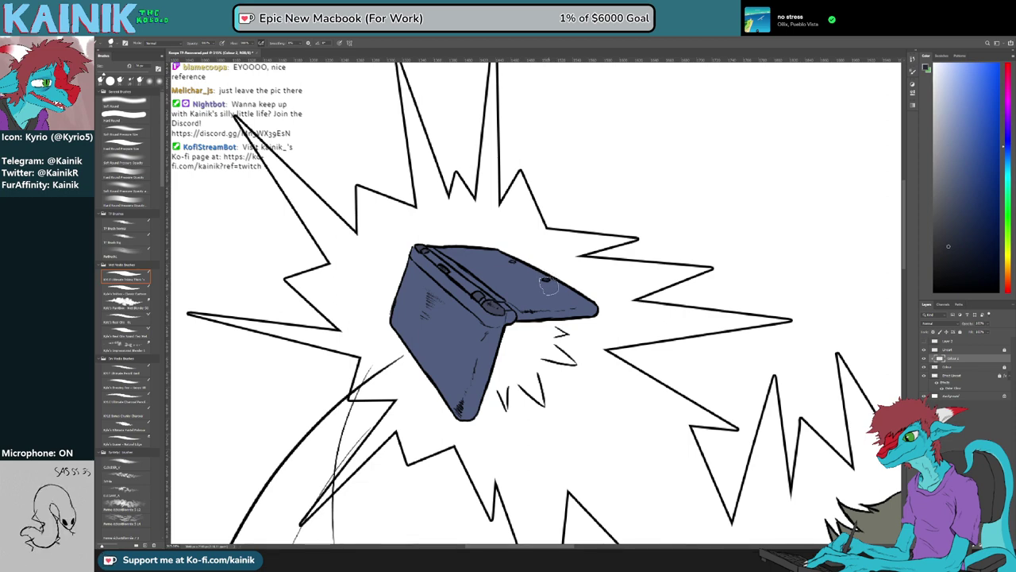
{"action": "left_click", "coordinate": [547, 280], "text": "alt"}
Touch up the device's hinge strip with its base blue and colour the hinge end a slightly lighter blue
{"action": "left_click", "coordinate": [461, 332], "text": "alt"}
{"action": "left_click_drag", "start_coordinate": [414, 253], "coordinate": [435, 272]}
{"action": "left_click_drag", "start_coordinate": [418, 260], "coordinate": [501, 317]}
{"action": "scroll", "coordinate": [509, 168], "scroll_direction": "down", "scroll_amount": 2}
{"action": "scroll", "coordinate": [450, 207], "scroll_direction": "up", "scroll_amount": 2}
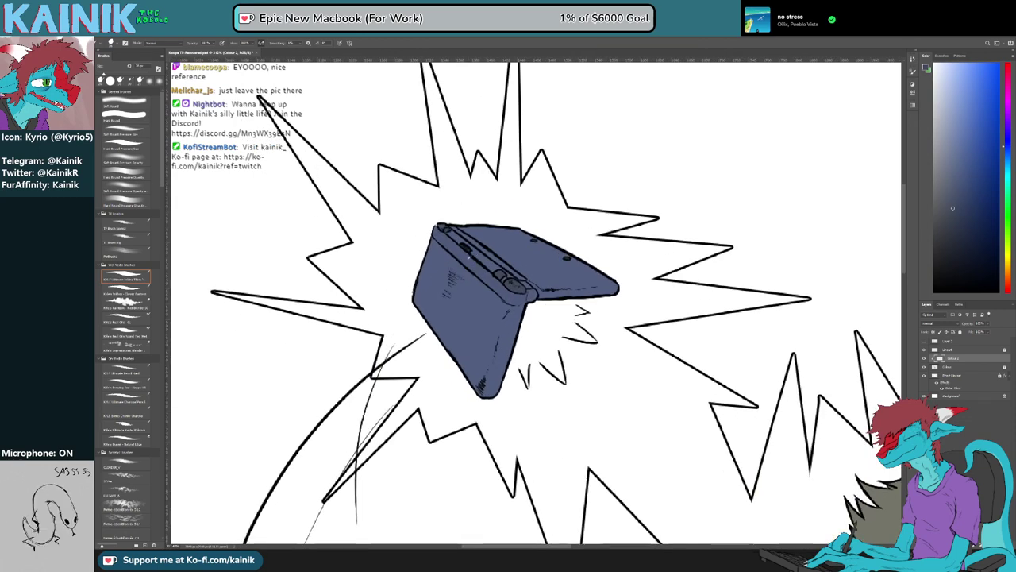
{"action": "left_click", "coordinate": [958, 182]}
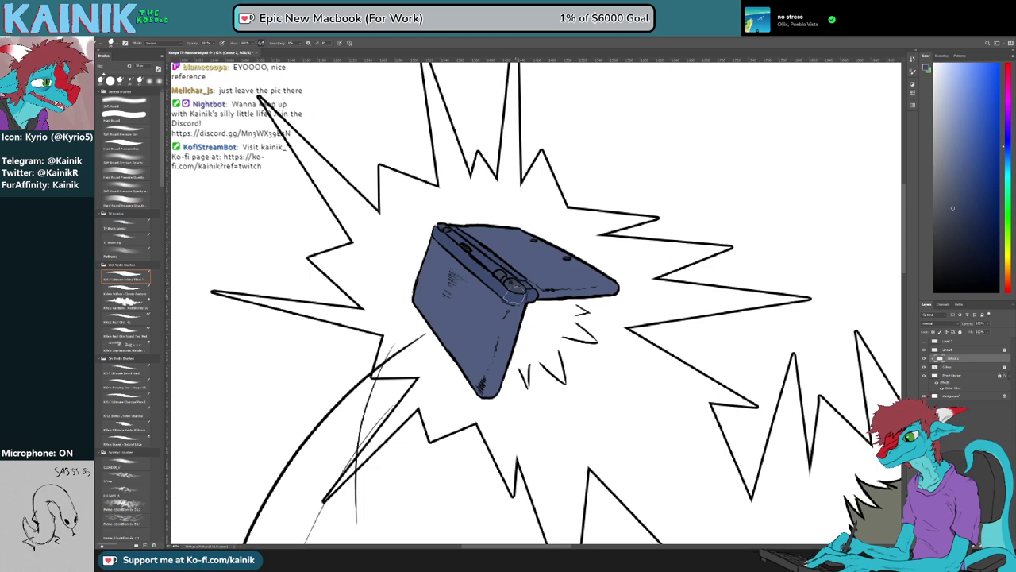
{"action": "left_click", "coordinate": [514, 297], "text": "alt"}
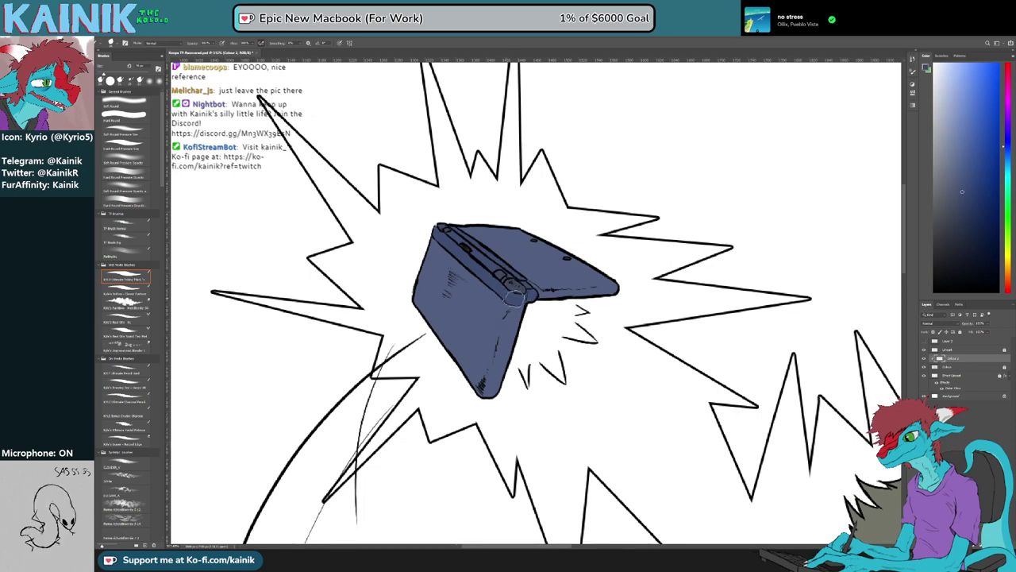
Check the coloured device, head, clothing and feet in the full composition for missed details
{"action": "scroll", "coordinate": [514, 294], "scroll_direction": "down", "scroll_amount": 2}
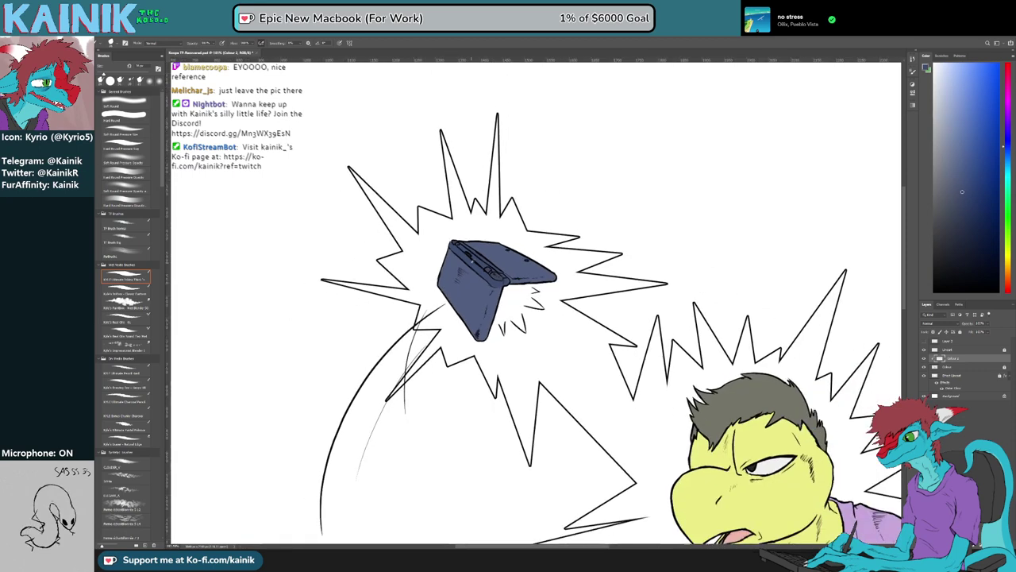
{"action": "scroll", "coordinate": [513, 293], "scroll_direction": "down", "scroll_amount": 3}
{"action": "scroll", "coordinate": [603, 246], "scroll_direction": "up", "scroll_amount": 1}
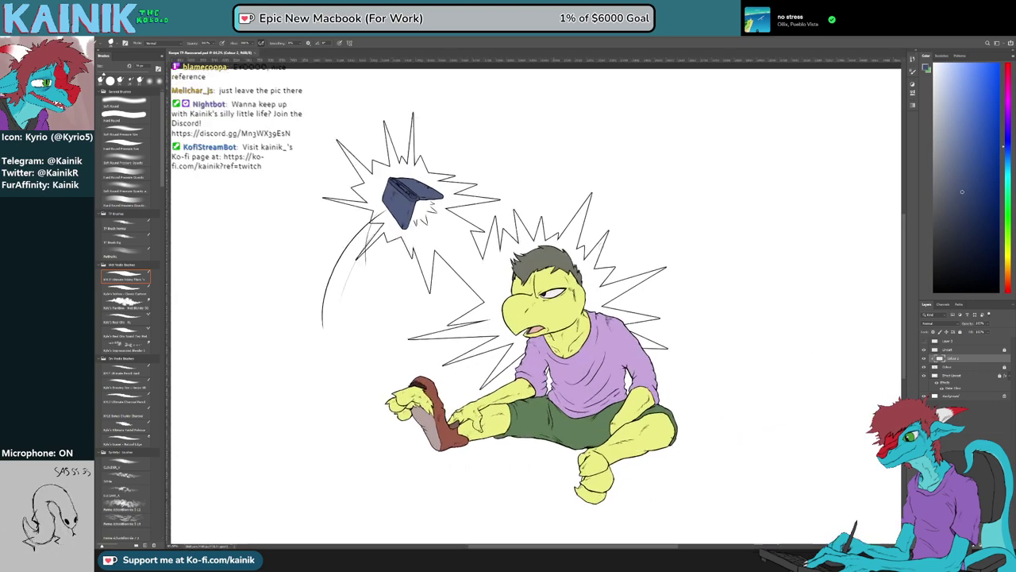
{"action": "scroll", "coordinate": [596, 242], "scroll_direction": "up", "scroll_amount": 1}
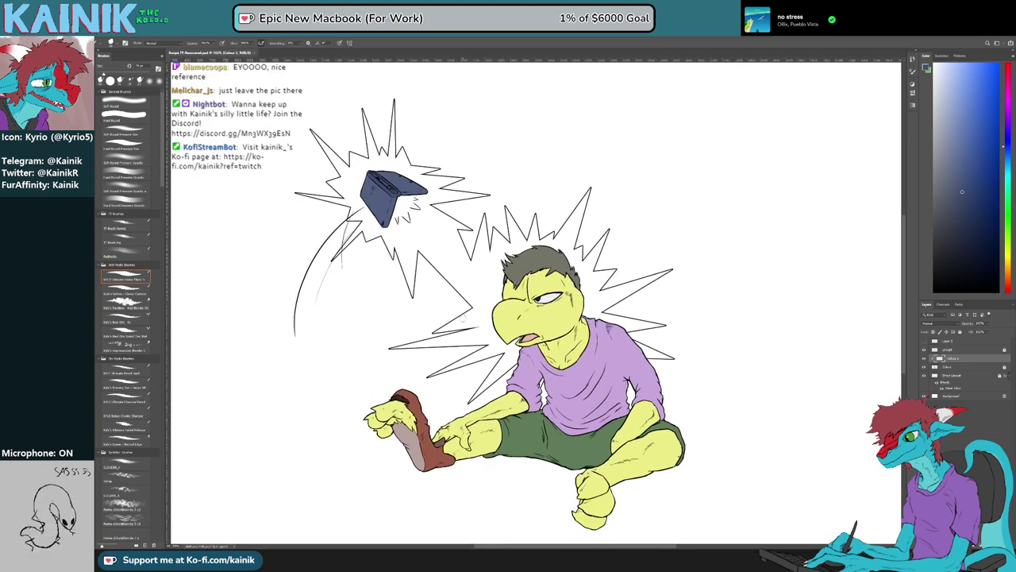
{"action": "scroll", "coordinate": [591, 340], "scroll_direction": "up", "scroll_amount": 1}
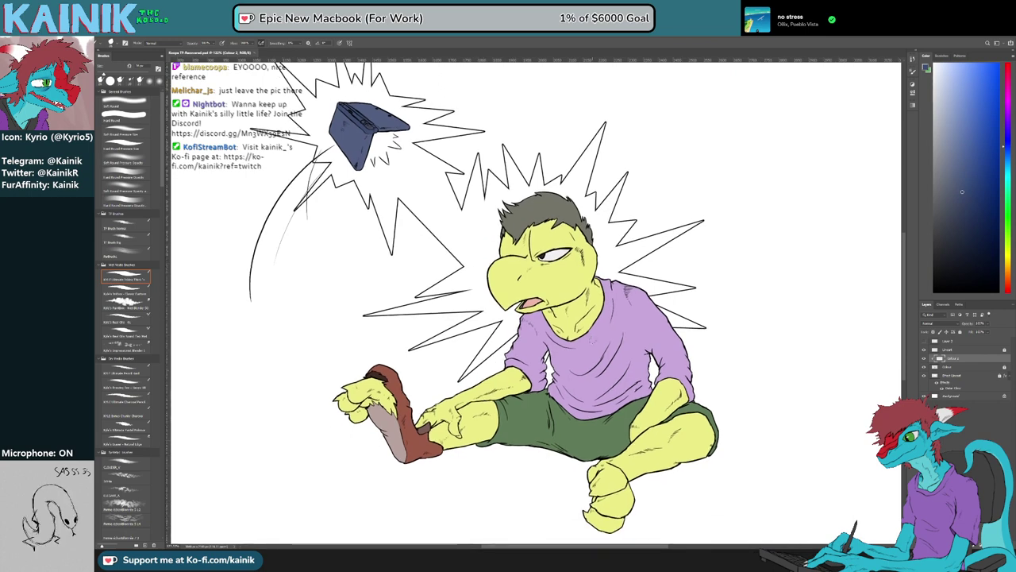
{"action": "scroll", "coordinate": [592, 385], "scroll_direction": "down", "scroll_amount": 1}
{"action": "scroll", "coordinate": [596, 397], "scroll_direction": "up", "scroll_amount": 1}
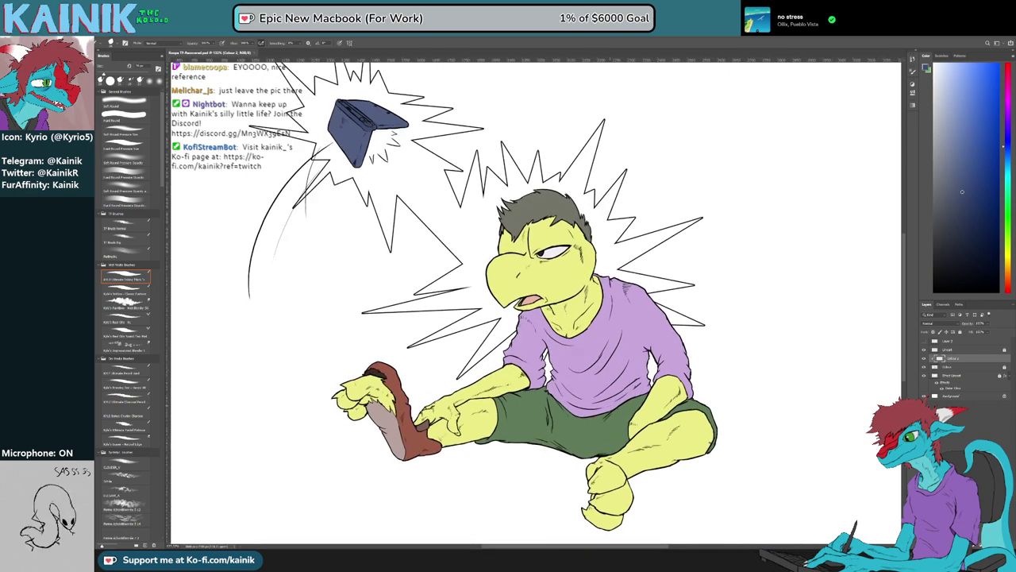
{"action": "left_click_drag", "start_coordinate": [596, 397], "coordinate": [600, 362]}
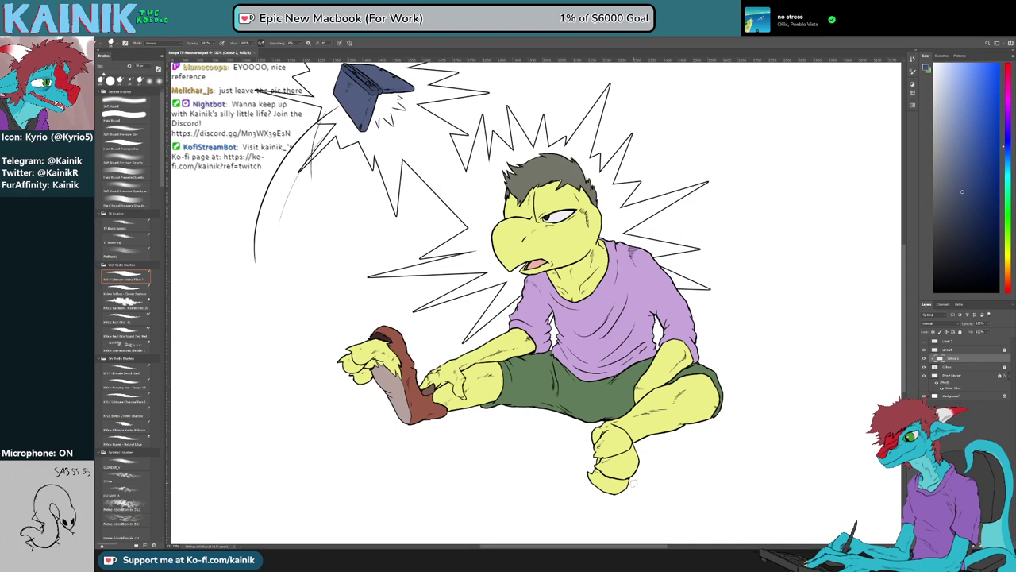
{"action": "scroll", "coordinate": [634, 482], "scroll_direction": "down", "scroll_amount": 1}
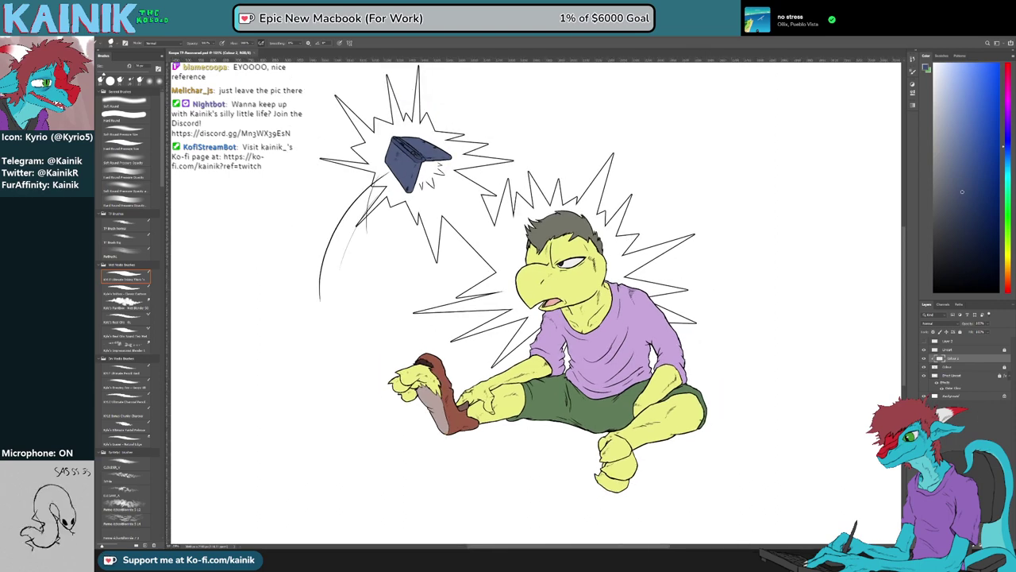
Add a clipped layer above "Colour 2" and name it "TF"
{"action": "left_click", "coordinate": [982, 545]}
{"action": "key", "text": "ctrl+alt+g"}
{"action": "double_click", "coordinate": [953, 359]}
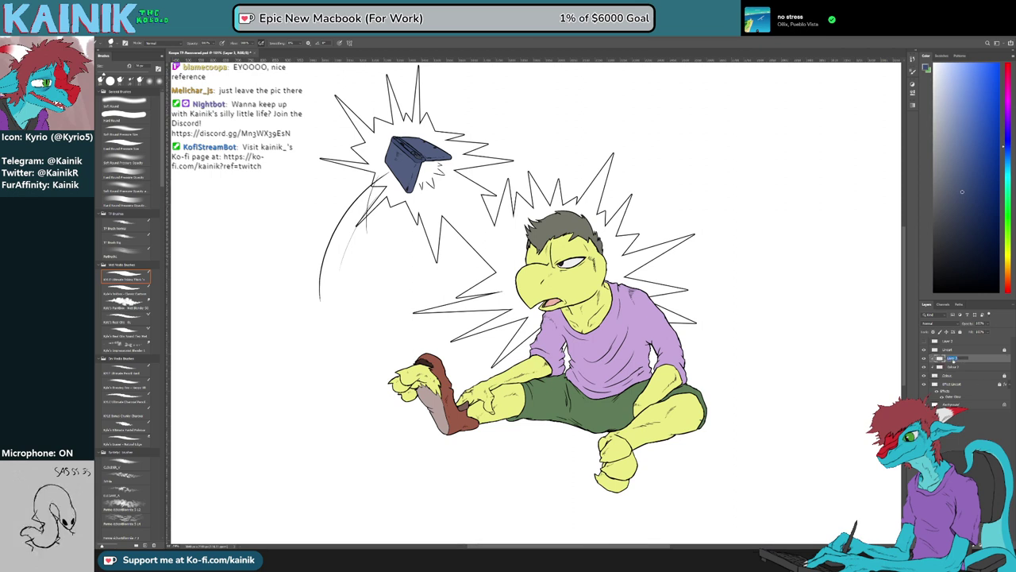
{"action": "type", "text": "TF"}
{"action": "key", "text": "Return"}
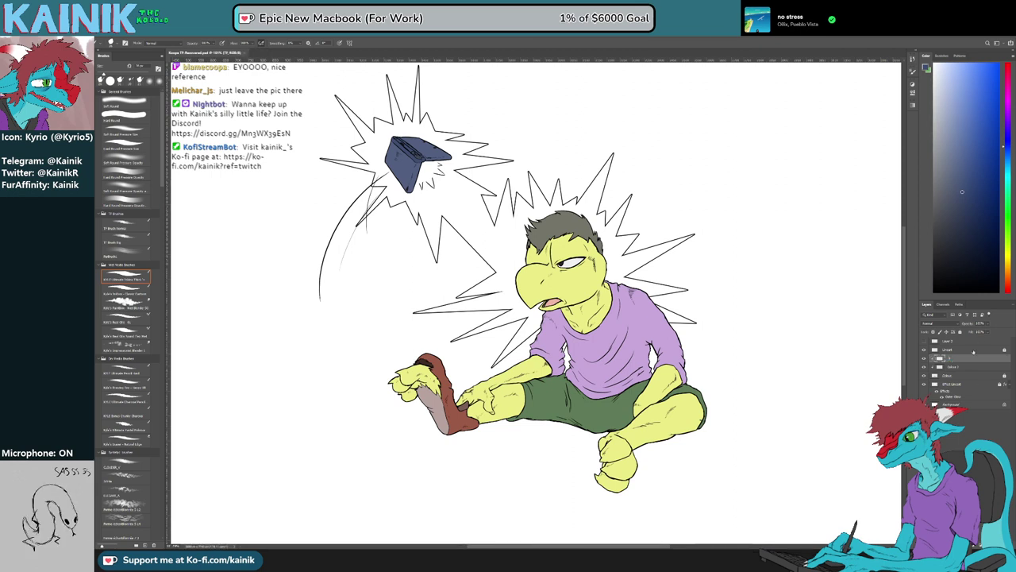
On the base colour layer, select all the yellow skin areas: feet, legs, arms, head and neck
{"action": "left_click", "coordinate": [957, 378]}
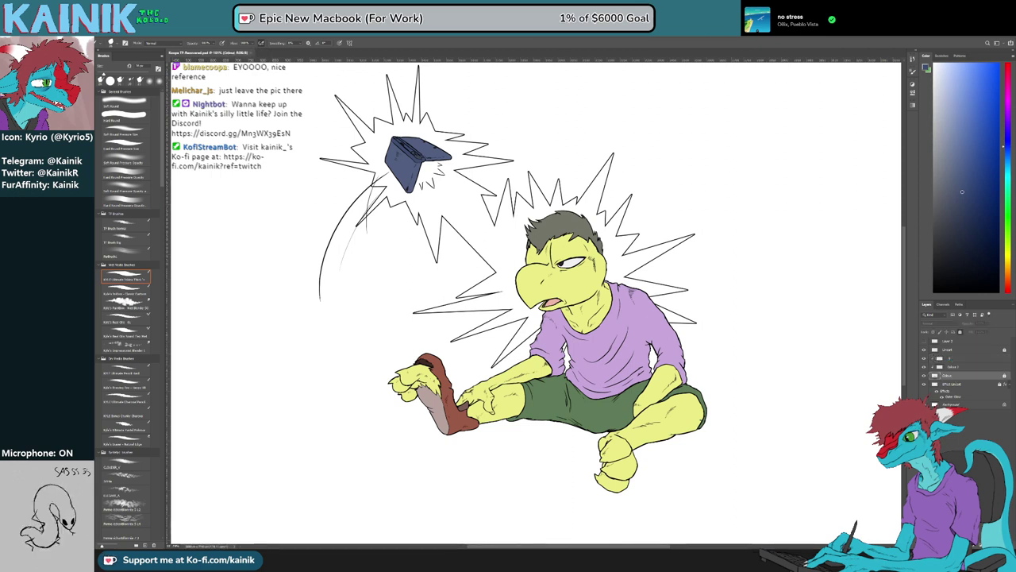
{"action": "key", "text": "w"}
{"action": "left_click", "coordinate": [421, 385]}
{"action": "left_click", "coordinate": [502, 397], "text": "shift"}
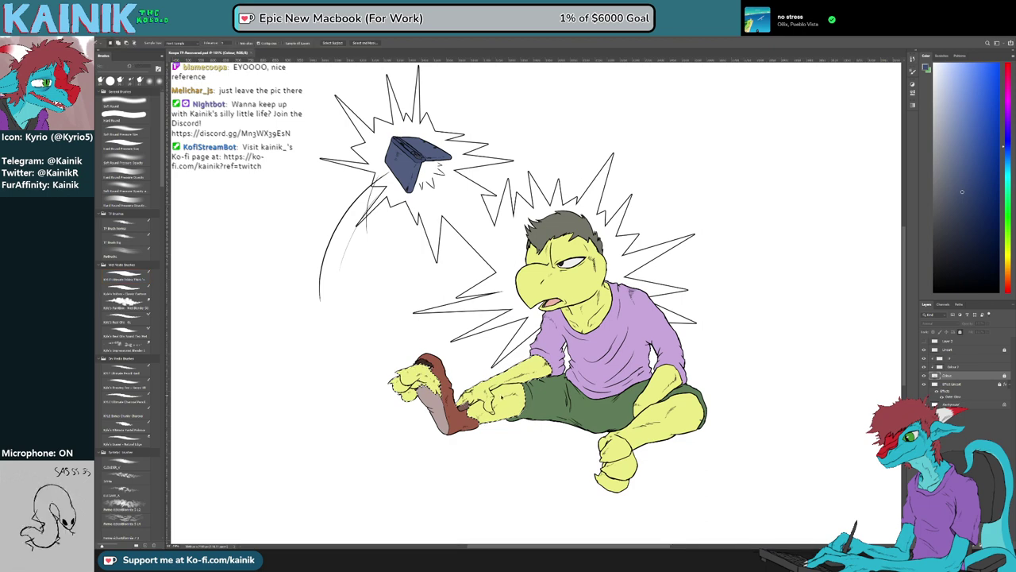
{"action": "left_click", "coordinate": [645, 419], "text": "shift"}
{"action": "left_click", "coordinate": [575, 290], "text": "shift"}
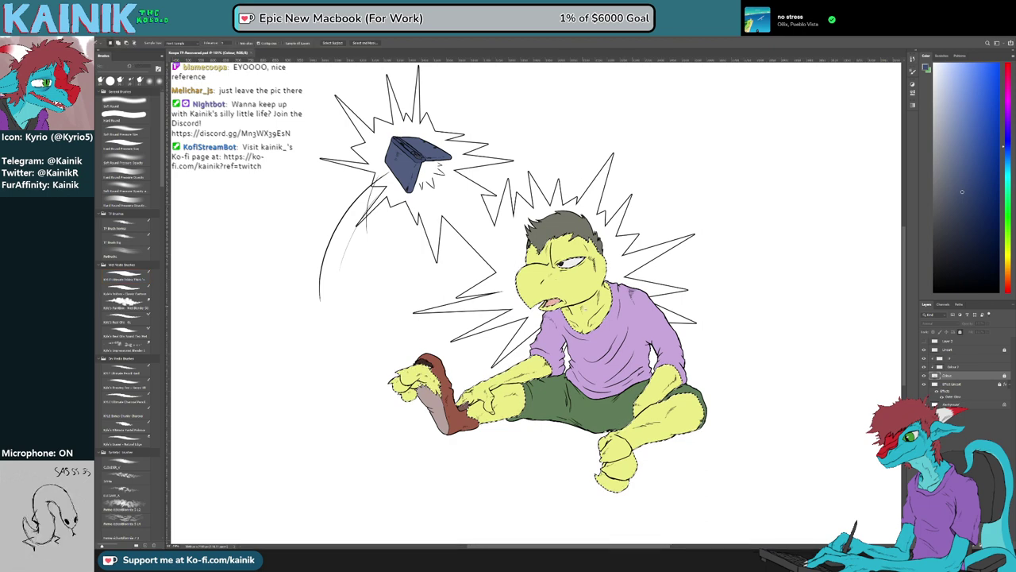
Set the brush colour to a pale peachy skin tone and try a stroke on the "TF" layer
{"action": "scroll", "coordinate": [575, 291], "scroll_direction": "up", "scroll_amount": 4}
{"action": "left_click", "coordinate": [1010, 280]}
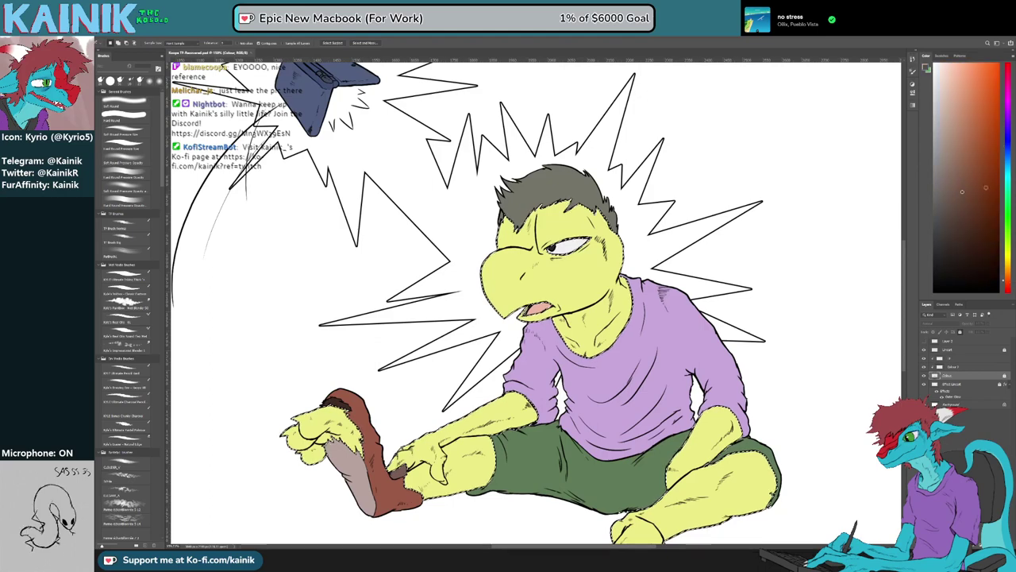
{"action": "left_click", "coordinate": [956, 92]}
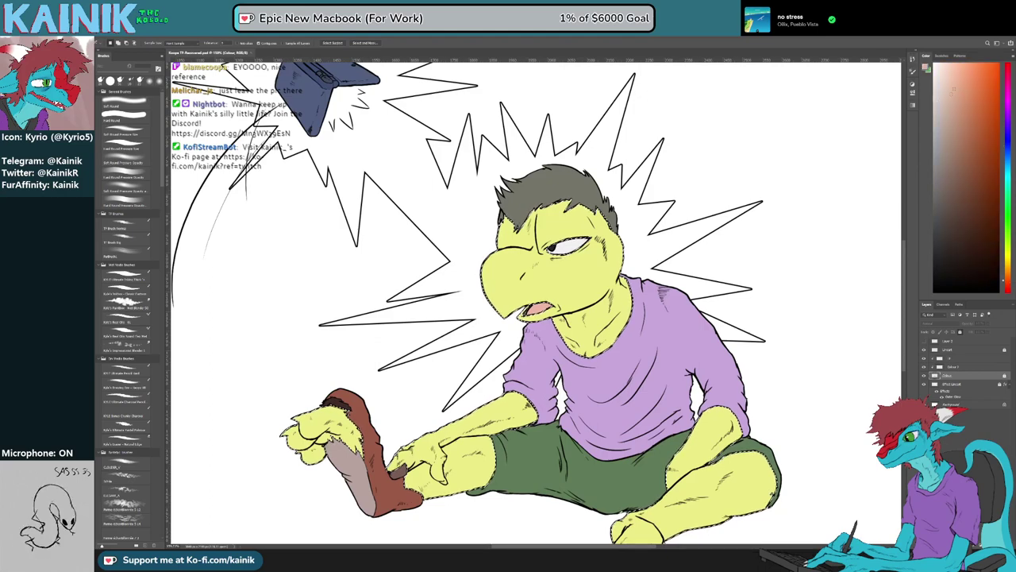
{"action": "key", "text": "b"}
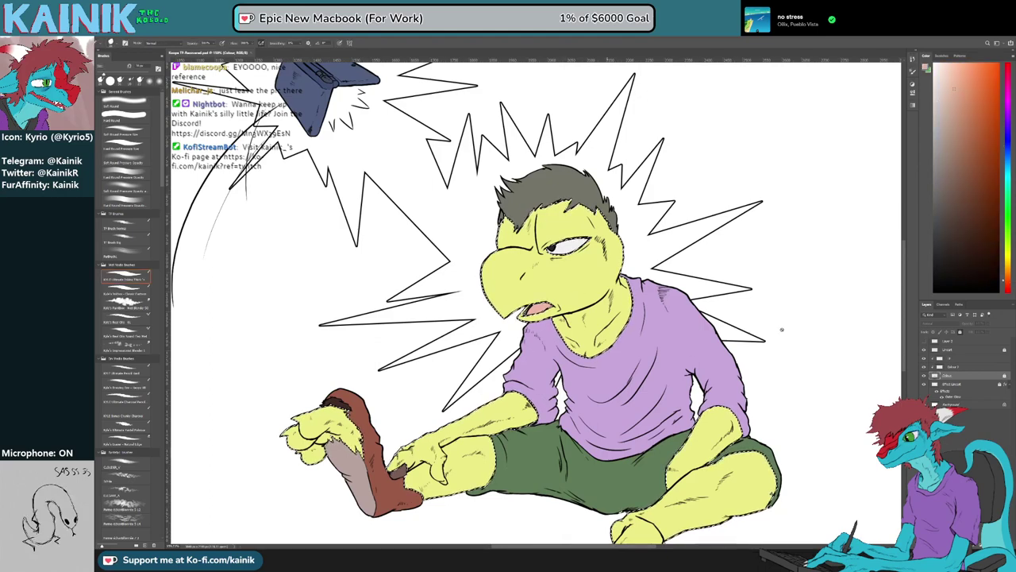
{"action": "left_click", "coordinate": [956, 359]}
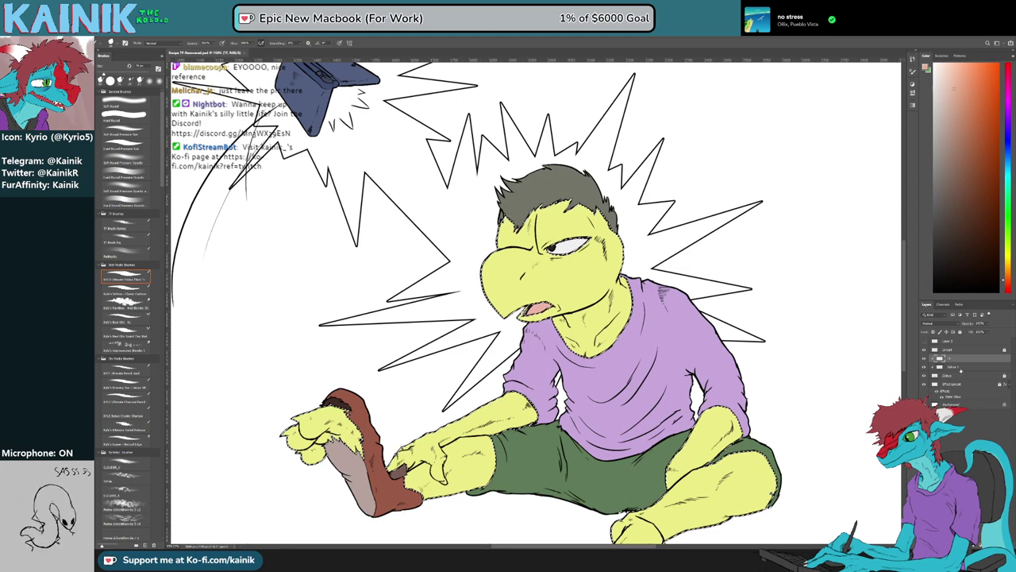
{"action": "left_click_drag", "start_coordinate": [592, 281], "coordinate": [584, 317]}
{"action": "key", "text": "ctrl+z"}
Lock the "Colour 2" layer and make the "TF" layer active again
{"action": "left_click", "coordinate": [953, 367]}
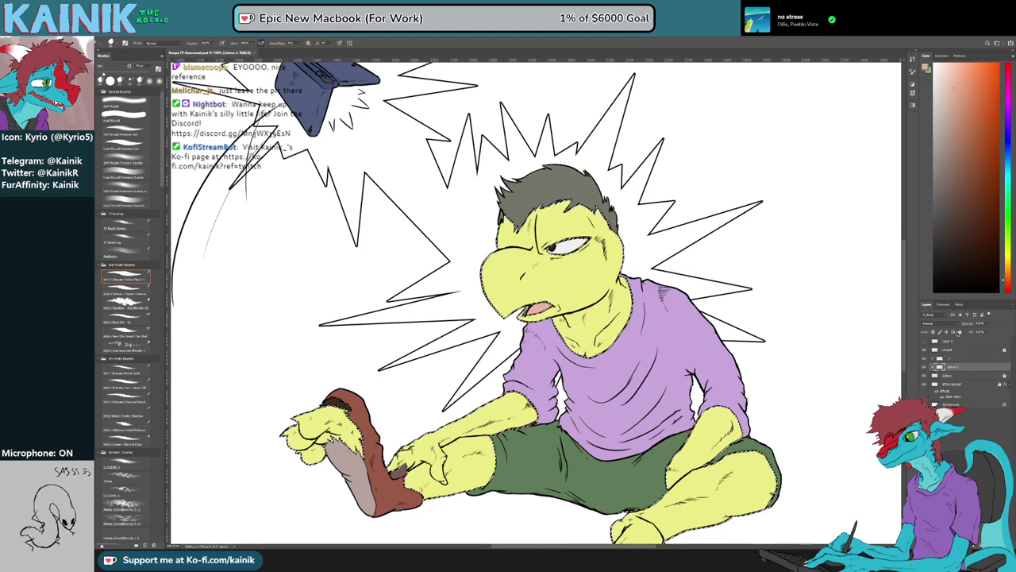
{"action": "left_click", "coordinate": [960, 332]}
{"action": "left_click", "coordinate": [953, 359]}
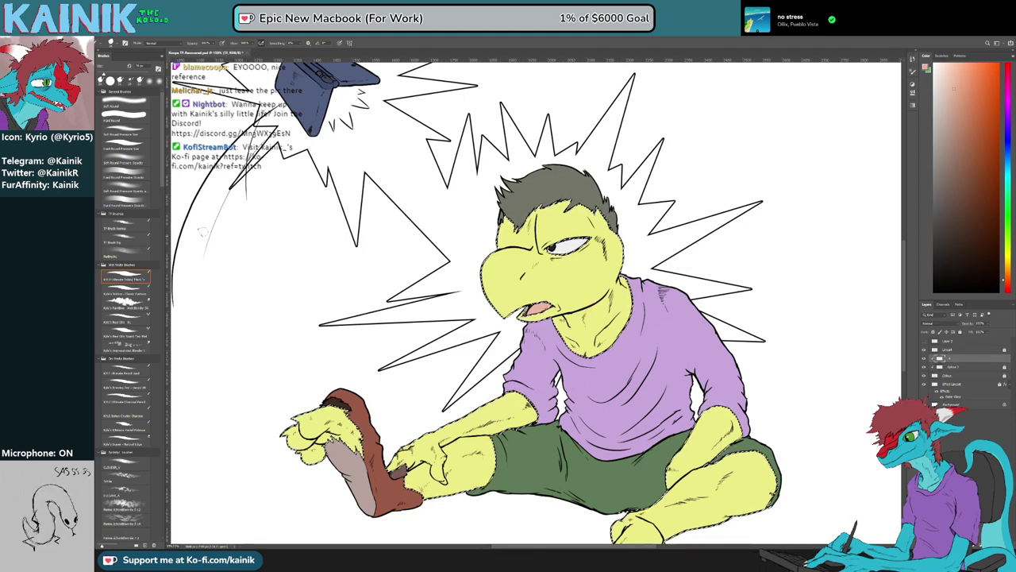
With the speckled TF brush, shade the raised foot, the hand gripping the shoe and its forearm in the peachy skin tone
{"action": "left_click", "coordinate": [128, 229]}
{"action": "left_click_drag", "start_coordinate": [621, 308], "coordinate": [610, 332]}
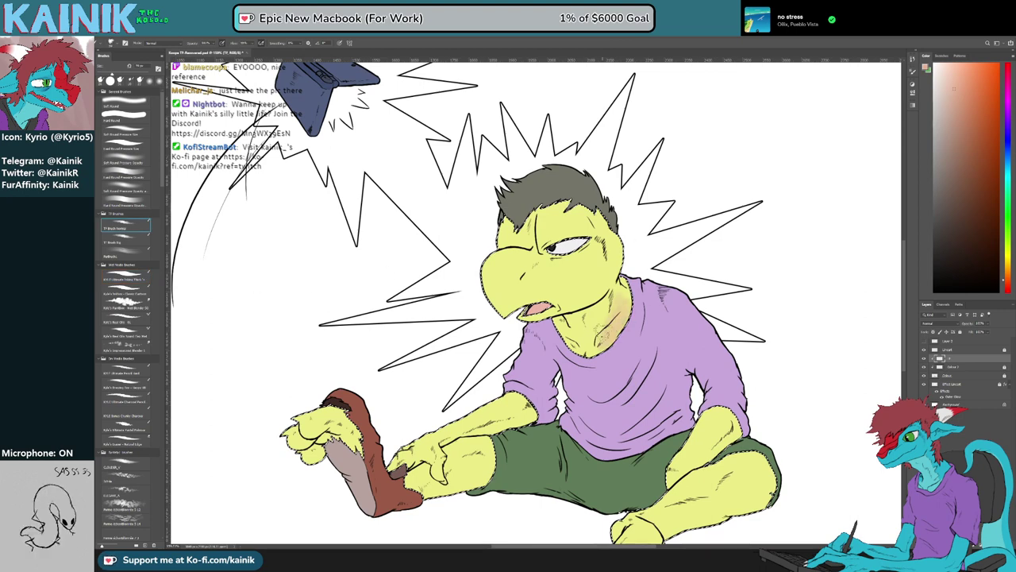
{"action": "key", "text": "ctrl+z"}
{"action": "left_click_drag", "start_coordinate": [568, 389], "coordinate": [494, 285]}
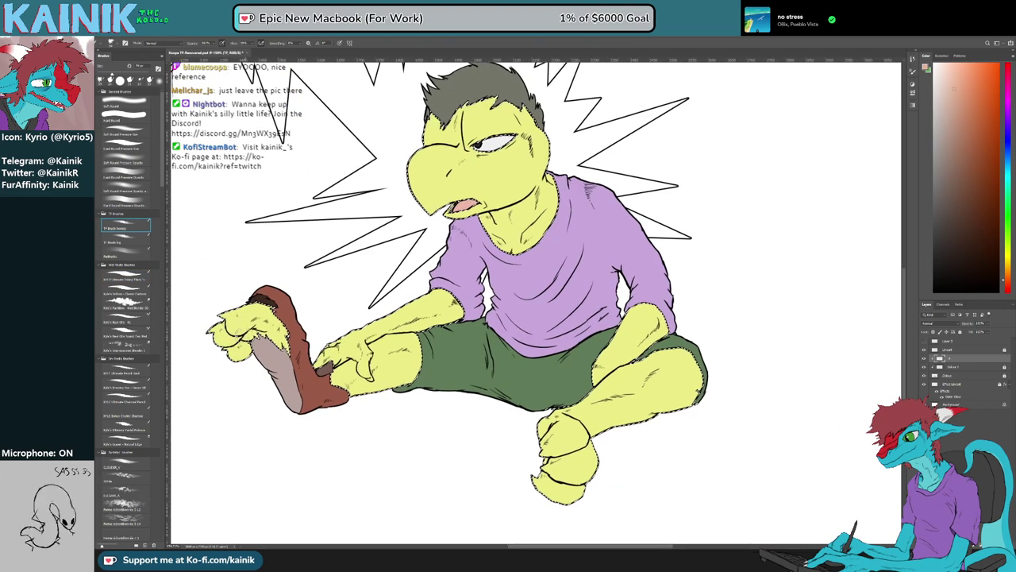
{"action": "left_click_drag", "start_coordinate": [273, 328], "coordinate": [278, 342]}
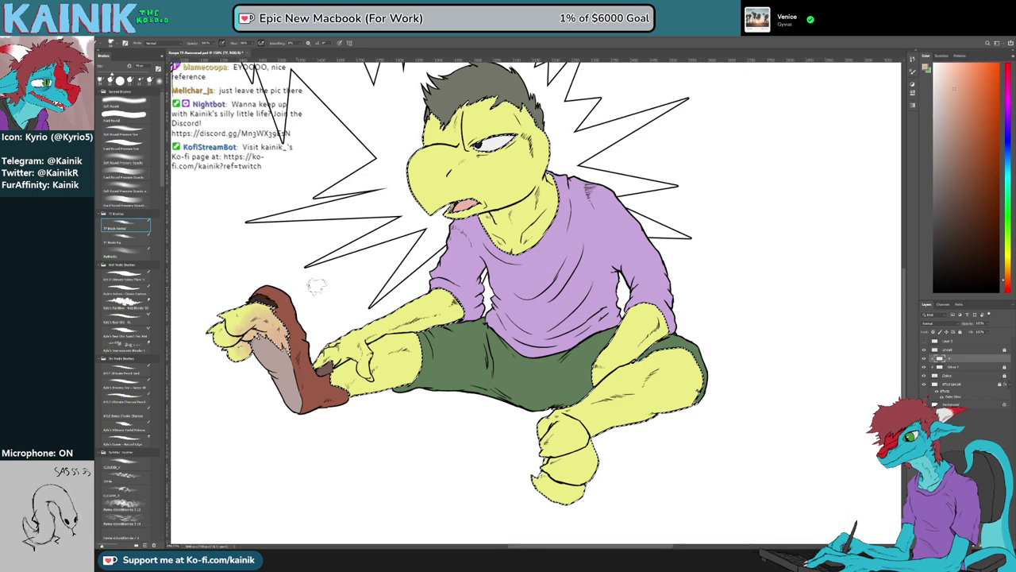
{"action": "mouse_move", "coordinate": [351, 338]}
{"action": "left_mouse_down"}
{"action": "mouse_move", "coordinate": [327, 349]}
{"action": "mouse_move", "coordinate": [359, 354]}
{"action": "mouse_move", "coordinate": [373, 382]}
{"action": "left_mouse_up"}
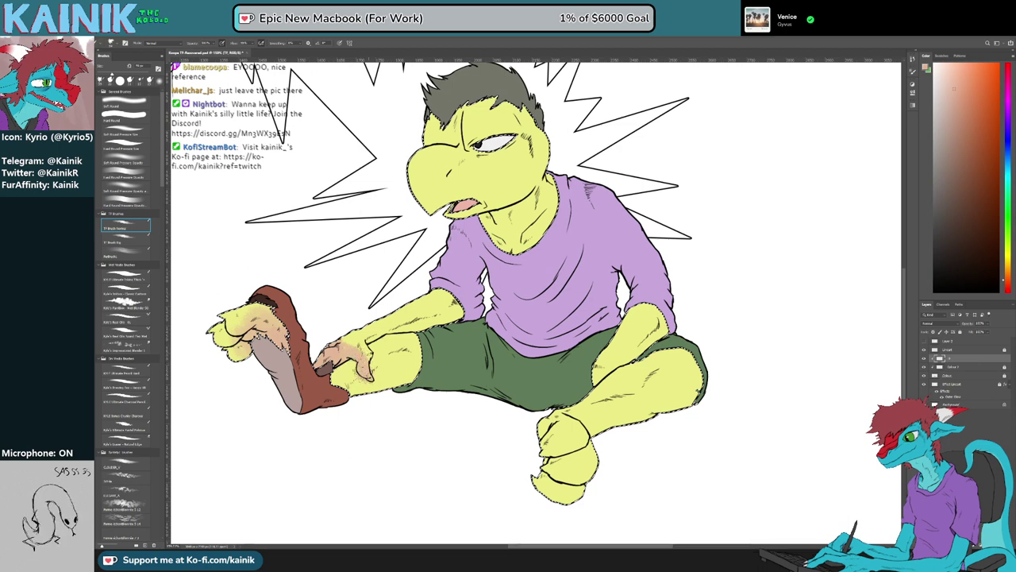
{"action": "mouse_move", "coordinate": [359, 346]}
{"action": "left_mouse_down"}
{"action": "mouse_move", "coordinate": [372, 358]}
{"action": "mouse_move", "coordinate": [354, 332]}
{"action": "mouse_move", "coordinate": [365, 341]}
{"action": "mouse_move", "coordinate": [433, 311]}
{"action": "left_mouse_up"}
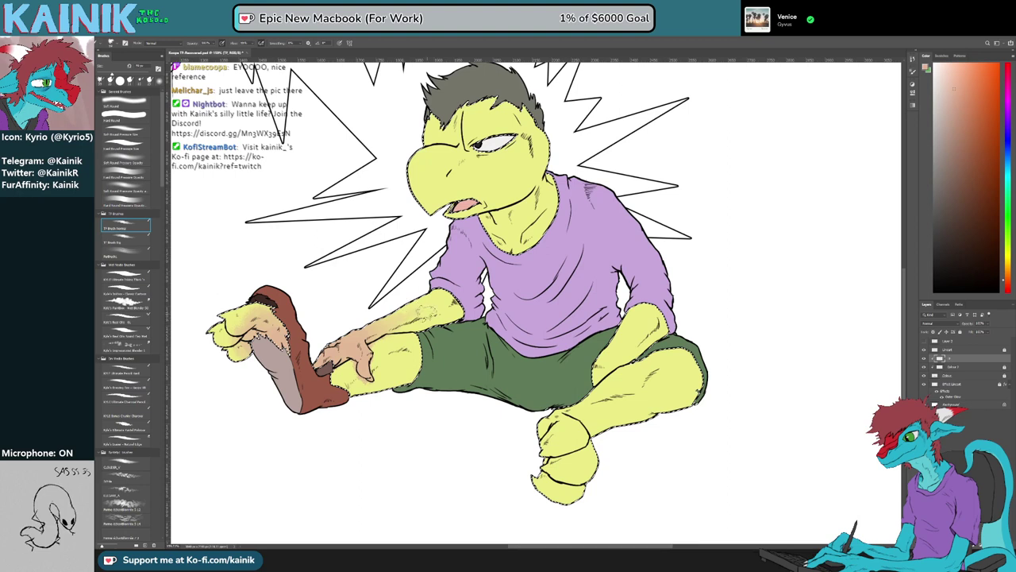
Restore the yellow around the gripping hand's thumb and erase the skin tone that spilled onto the leg behind it
{"action": "left_click", "coordinate": [384, 358], "text": "alt"}
{"action": "left_click_drag", "start_coordinate": [378, 362], "coordinate": [370, 384]}
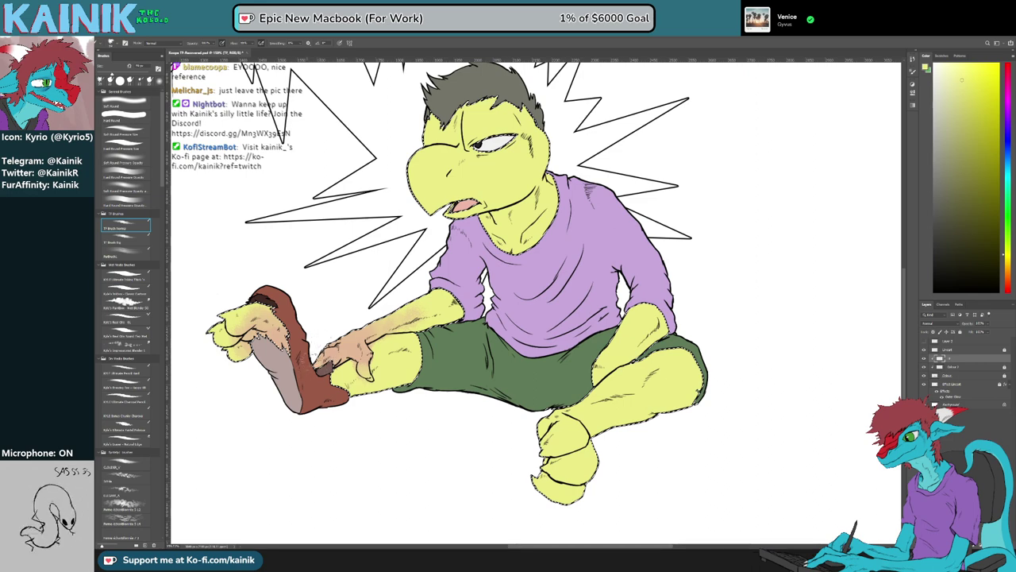
{"action": "scroll", "coordinate": [302, 383], "scroll_direction": "up", "scroll_amount": 5}
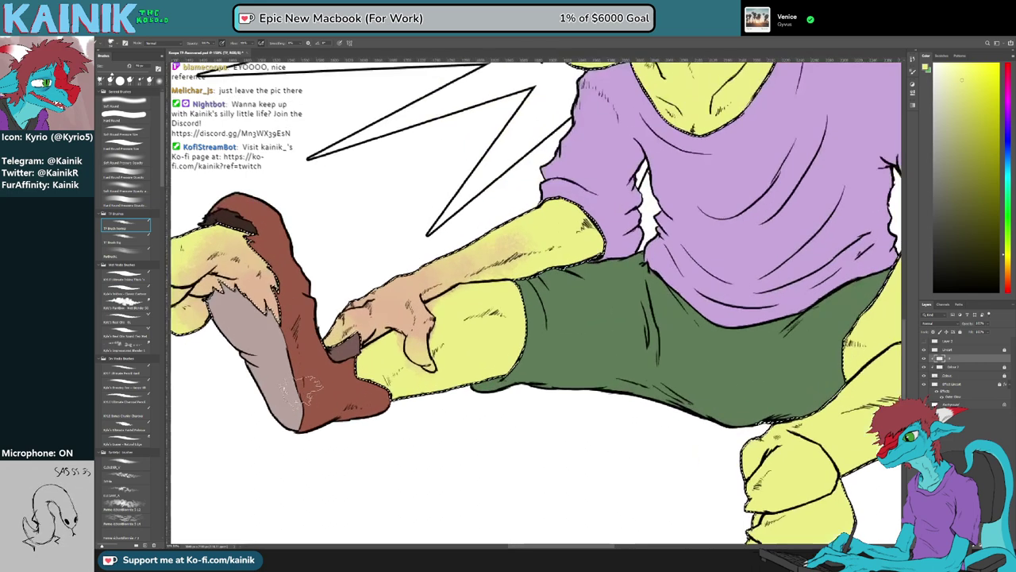
{"action": "key", "text": "e"}
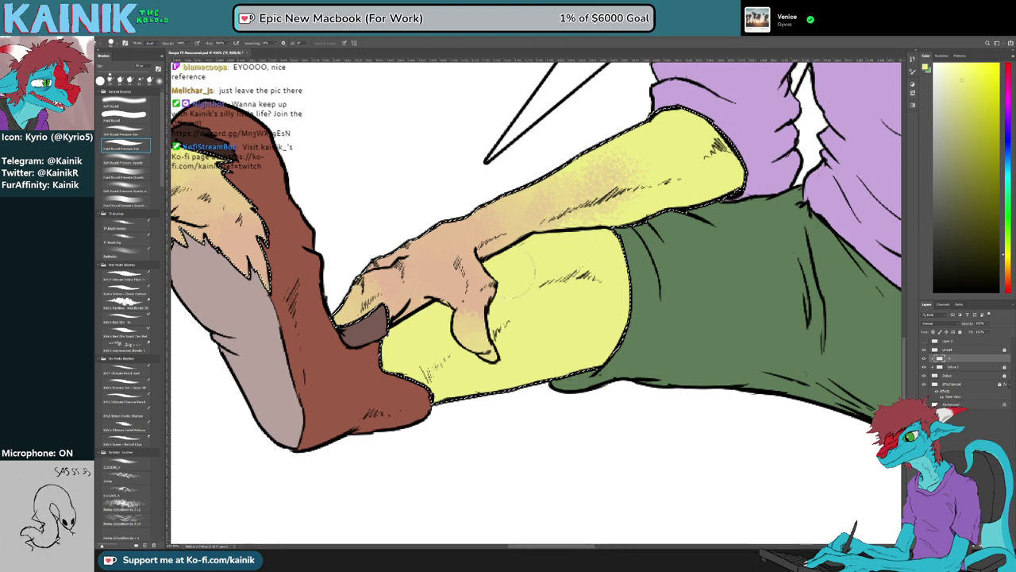
Sample the hand's skin tone and shade the lower leg beside the shoe with it
{"action": "key", "text": "b"}
{"action": "left_click", "coordinate": [427, 262], "text": "alt"}
{"action": "scroll", "coordinate": [463, 242], "scroll_direction": "down", "scroll_amount": 4}
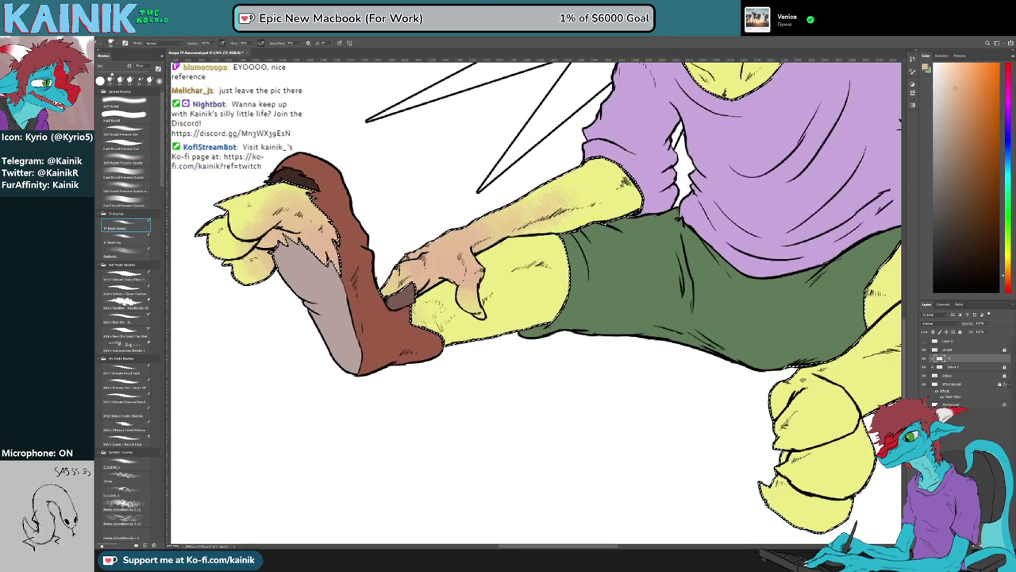
{"action": "mouse_move", "coordinate": [414, 306]}
{"action": "left_mouse_down"}
{"action": "mouse_move", "coordinate": [442, 323]}
{"action": "mouse_move", "coordinate": [426, 305]}
{"action": "mouse_move", "coordinate": [407, 325]}
{"action": "left_mouse_up"}
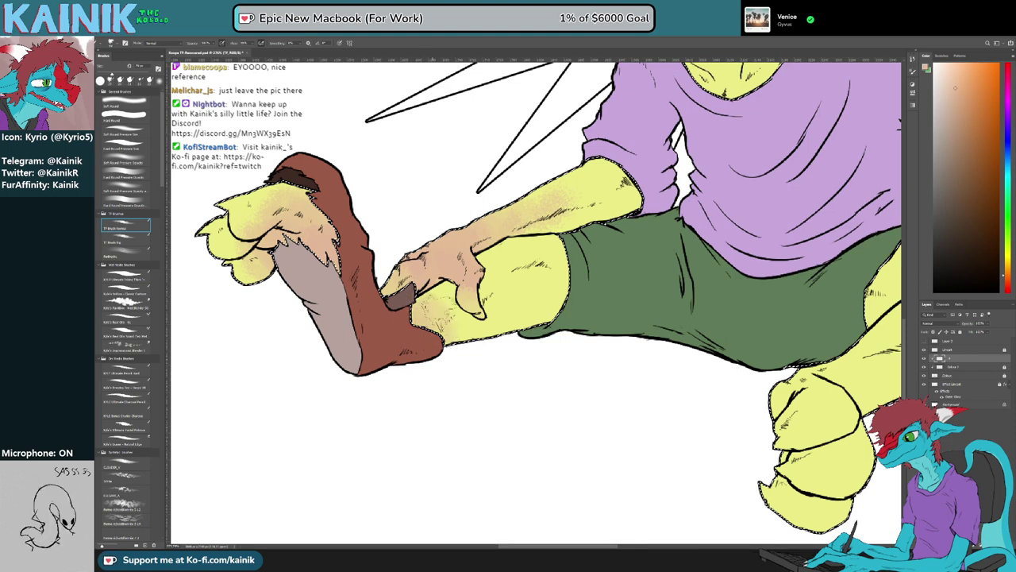
{"action": "scroll", "coordinate": [537, 301], "scroll_direction": "up", "scroll_amount": 2}
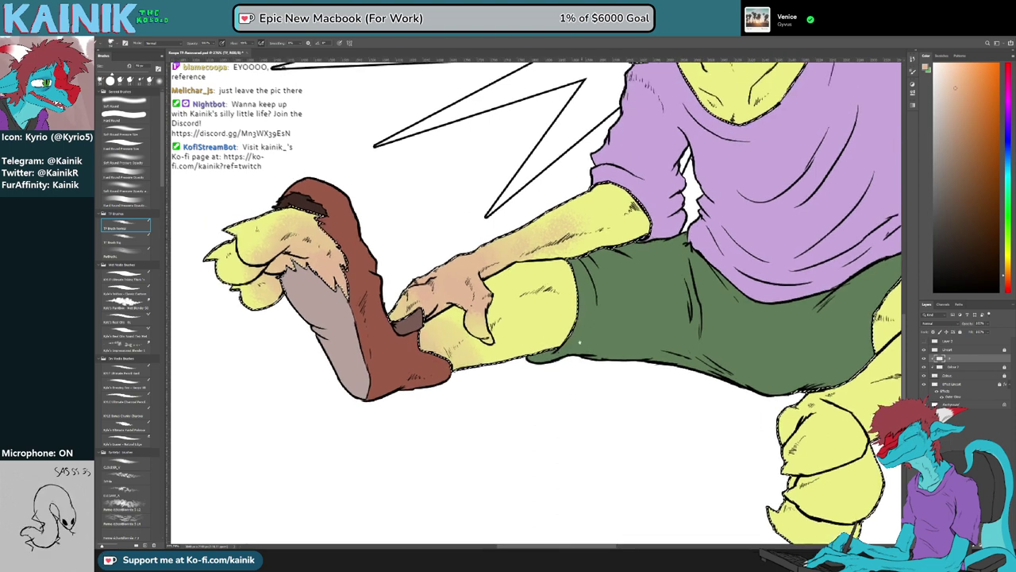
{"action": "mouse_move", "coordinate": [427, 340]}
{"action": "left_mouse_down"}
{"action": "mouse_move", "coordinate": [440, 330]}
{"action": "mouse_move", "coordinate": [431, 326]}
{"action": "mouse_move", "coordinate": [456, 359]}
{"action": "mouse_move", "coordinate": [473, 353]}
{"action": "left_mouse_up"}
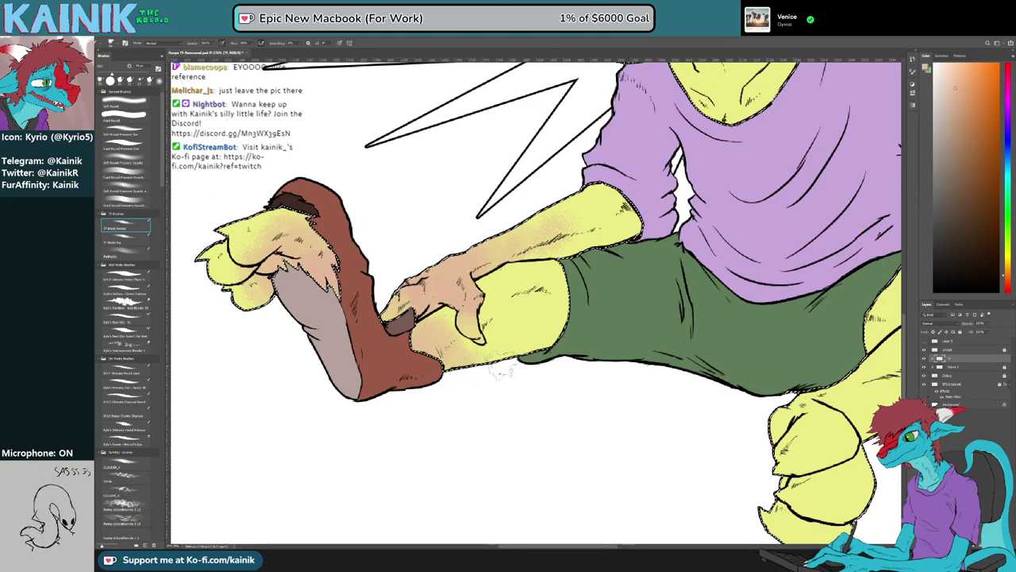
Shade the bent leg's knee in the skin tone and blend it into the shin with sampled yellow
{"action": "mouse_move", "coordinate": [559, 349]}
{"action": "left_mouse_down"}
{"action": "mouse_move", "coordinate": [450, 342]}
{"action": "mouse_move", "coordinate": [345, 315]}
{"action": "left_mouse_up"}
{"action": "left_click_drag", "start_coordinate": [588, 318], "coordinate": [478, 382]}
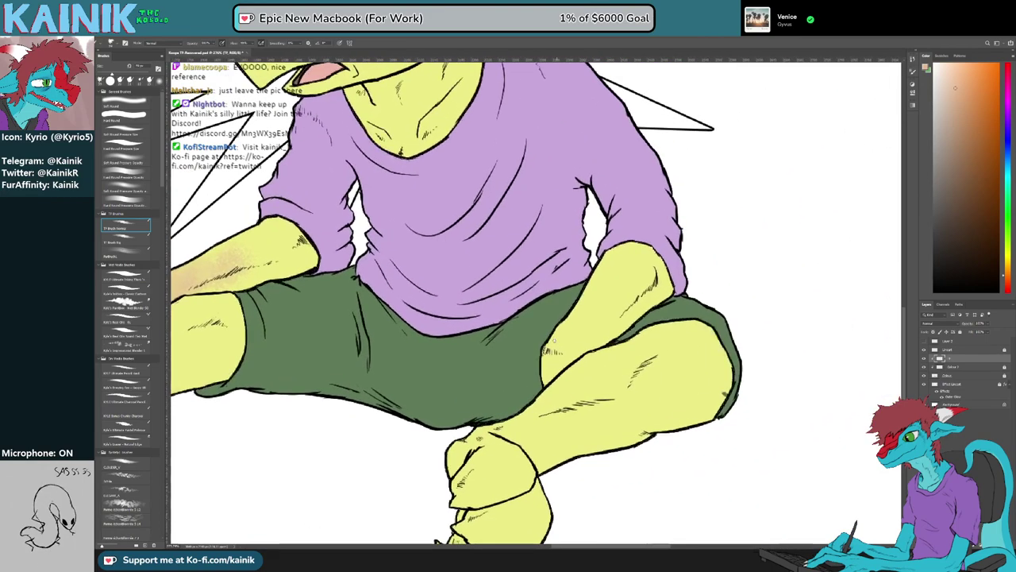
{"action": "mouse_move", "coordinate": [624, 407]}
{"action": "left_mouse_down"}
{"action": "mouse_move", "coordinate": [663, 338]}
{"action": "mouse_move", "coordinate": [690, 329]}
{"action": "mouse_move", "coordinate": [718, 389]}
{"action": "mouse_move", "coordinate": [683, 429]}
{"action": "mouse_move", "coordinate": [624, 413]}
{"action": "mouse_move", "coordinate": [608, 354]}
{"action": "mouse_move", "coordinate": [588, 393]}
{"action": "mouse_move", "coordinate": [618, 438]}
{"action": "mouse_move", "coordinate": [597, 432]}
{"action": "mouse_move", "coordinate": [600, 381]}
{"action": "mouse_move", "coordinate": [622, 423]}
{"action": "mouse_move", "coordinate": [647, 356]}
{"action": "mouse_move", "coordinate": [674, 389]}
{"action": "mouse_move", "coordinate": [692, 384]}
{"action": "left_mouse_up"}
{"action": "left_click", "coordinate": [578, 422], "text": "alt"}
{"action": "mouse_move", "coordinate": [602, 422]}
{"action": "left_mouse_down"}
{"action": "mouse_move", "coordinate": [593, 385]}
{"action": "mouse_move", "coordinate": [609, 378]}
{"action": "mouse_move", "coordinate": [613, 421]}
{"action": "mouse_move", "coordinate": [604, 427]}
{"action": "mouse_move", "coordinate": [599, 376]}
{"action": "mouse_move", "coordinate": [621, 355]}
{"action": "mouse_move", "coordinate": [640, 419]}
{"action": "mouse_move", "coordinate": [631, 417]}
{"action": "mouse_move", "coordinate": [625, 360]}
{"action": "mouse_move", "coordinate": [660, 344]}
{"action": "mouse_move", "coordinate": [678, 395]}
{"action": "mouse_move", "coordinate": [673, 419]}
{"action": "mouse_move", "coordinate": [653, 377]}
{"action": "mouse_move", "coordinate": [669, 364]}
{"action": "mouse_move", "coordinate": [712, 369]}
{"action": "mouse_move", "coordinate": [645, 342]}
{"action": "mouse_move", "coordinate": [677, 345]}
{"action": "left_mouse_up"}
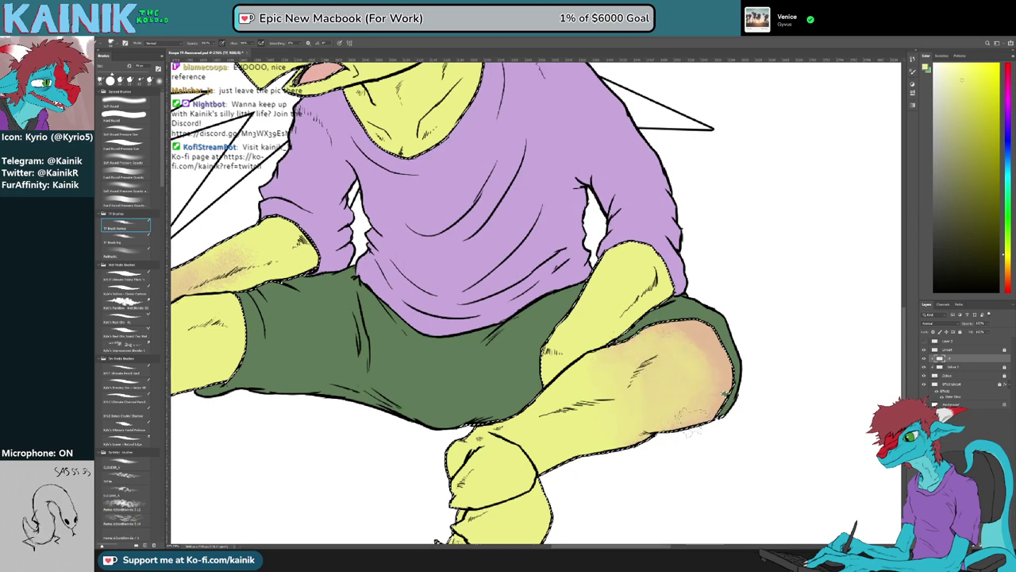
{"action": "mouse_move", "coordinate": [622, 434]}
{"action": "left_mouse_down"}
{"action": "mouse_move", "coordinate": [632, 429]}
{"action": "mouse_move", "coordinate": [627, 391]}
{"action": "left_mouse_up"}
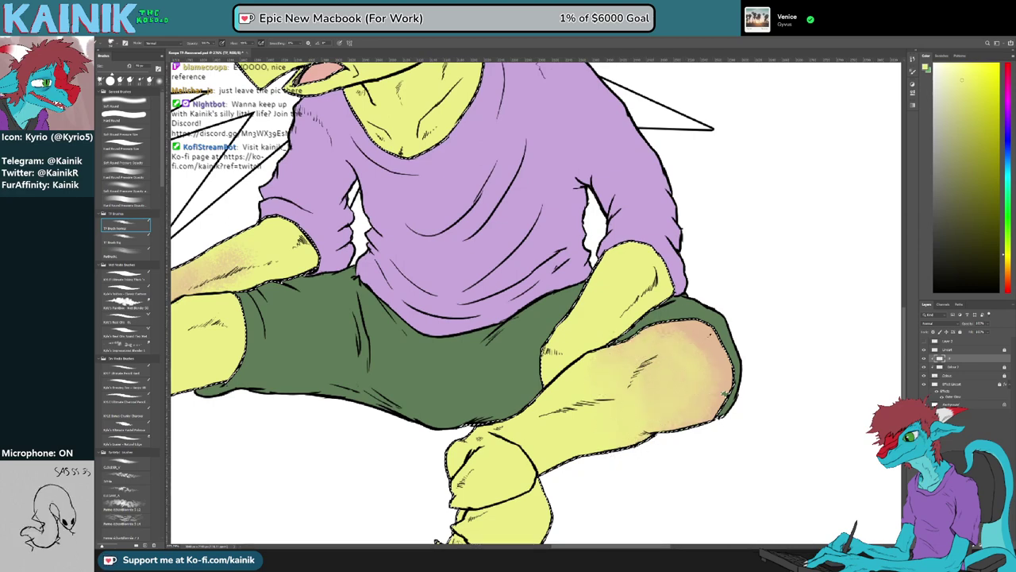
{"action": "left_click", "coordinate": [711, 335], "text": "alt"}
{"action": "mouse_move", "coordinate": [648, 335]}
{"action": "left_mouse_down"}
{"action": "mouse_move", "coordinate": [677, 341]}
{"action": "mouse_move", "coordinate": [707, 347]}
{"action": "left_mouse_up"}
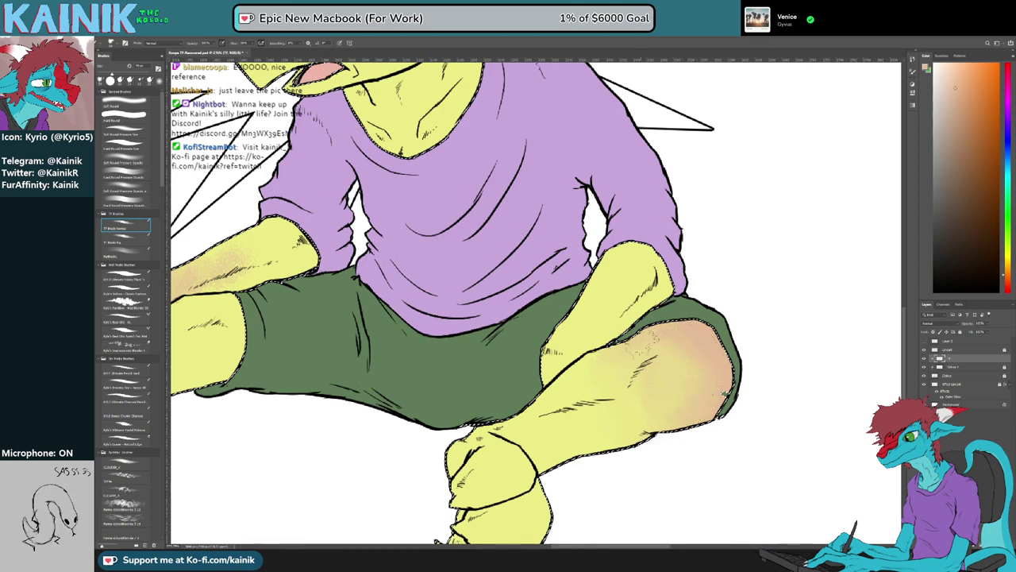
Cover the resting forearm in the skin tone, erase the spill onto the leg and soften the wrist with yellow
{"action": "mouse_move", "coordinate": [570, 326]}
{"action": "left_mouse_down"}
{"action": "mouse_move", "coordinate": [537, 361]}
{"action": "mouse_move", "coordinate": [612, 318]}
{"action": "mouse_move", "coordinate": [628, 270]}
{"action": "mouse_move", "coordinate": [599, 303]}
{"action": "mouse_move", "coordinate": [597, 294]}
{"action": "mouse_move", "coordinate": [644, 226]}
{"action": "mouse_move", "coordinate": [628, 265]}
{"action": "mouse_move", "coordinate": [659, 298]}
{"action": "left_mouse_up"}
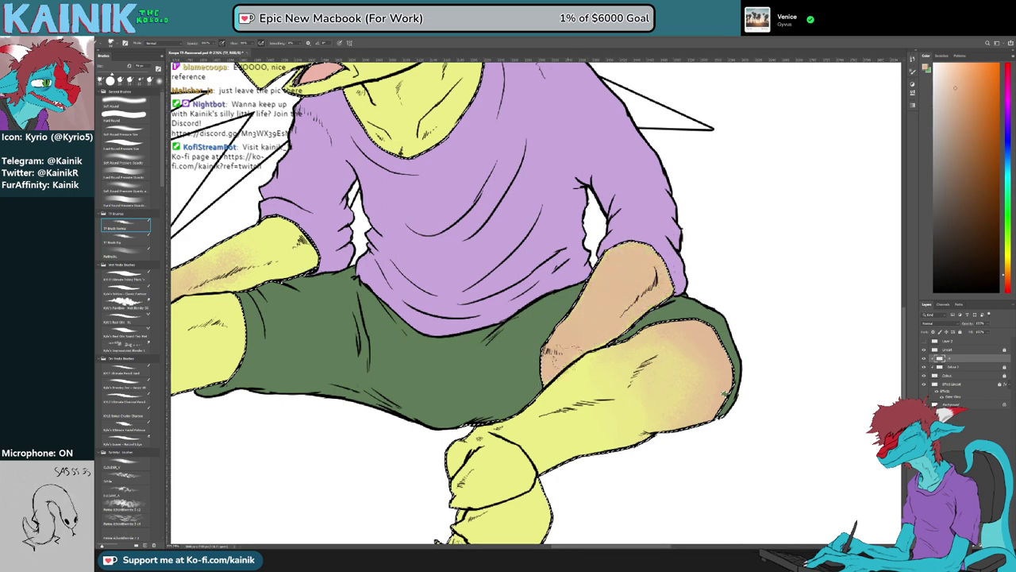
{"action": "key", "text": "e"}
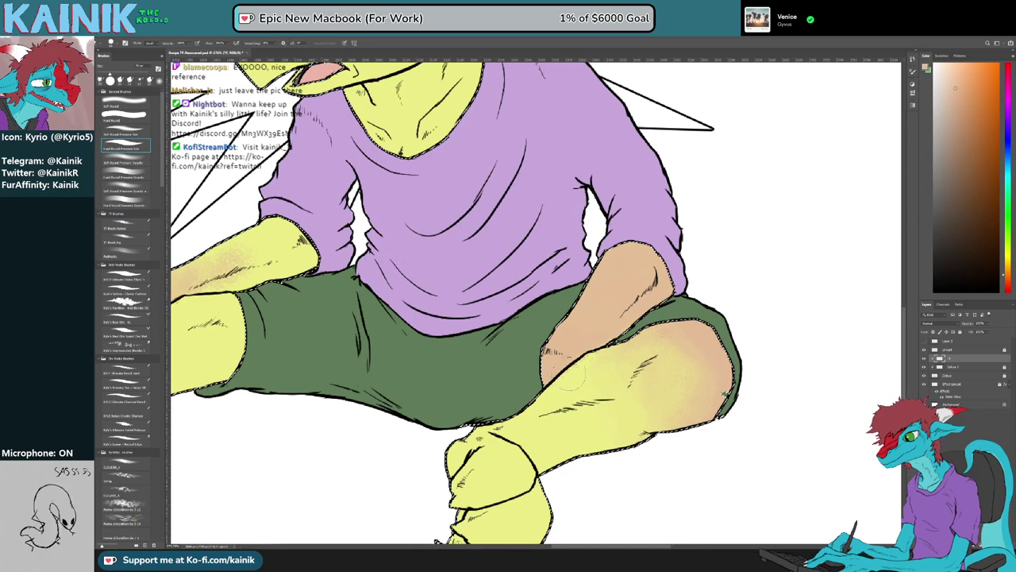
{"action": "key", "text": "b"}
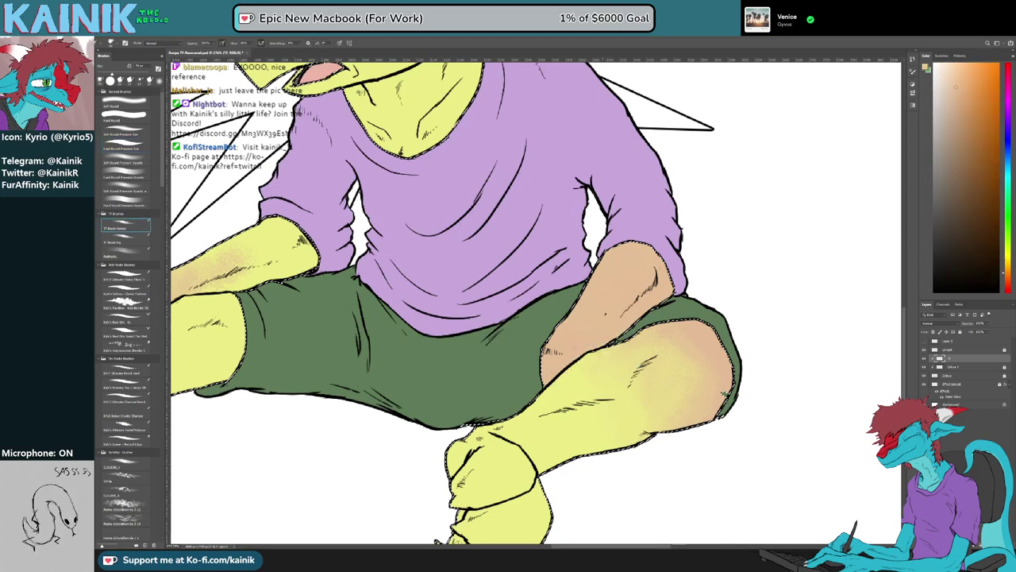
{"action": "left_click", "coordinate": [553, 409], "text": "alt"}
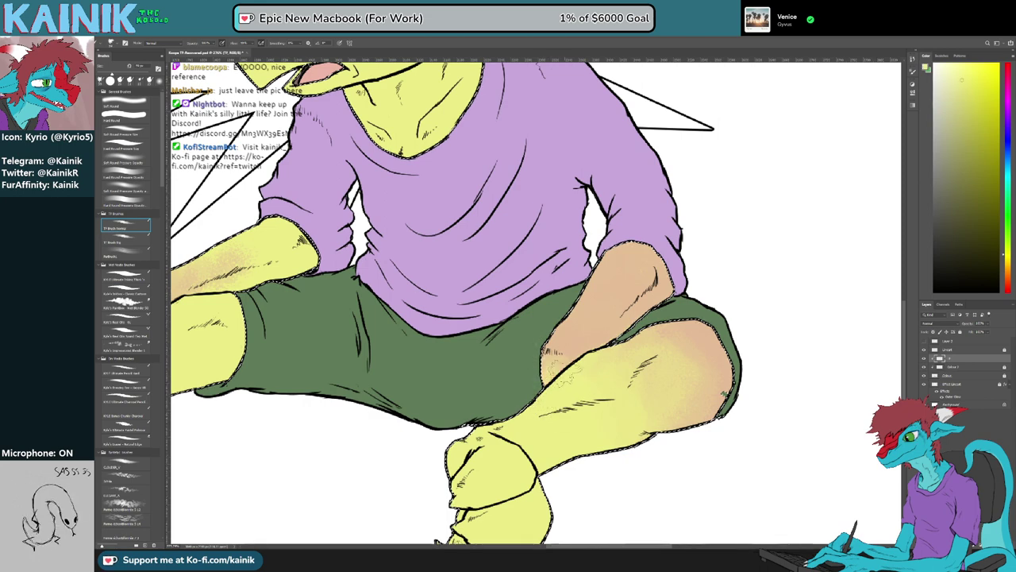
Shade the neck above the shirt collar in the skin tone and blend it into yellow beneath the jaw
{"action": "scroll", "coordinate": [571, 386], "scroll_direction": "down", "scroll_amount": 4}
{"action": "scroll", "coordinate": [602, 420], "scroll_direction": "up", "scroll_amount": 2}
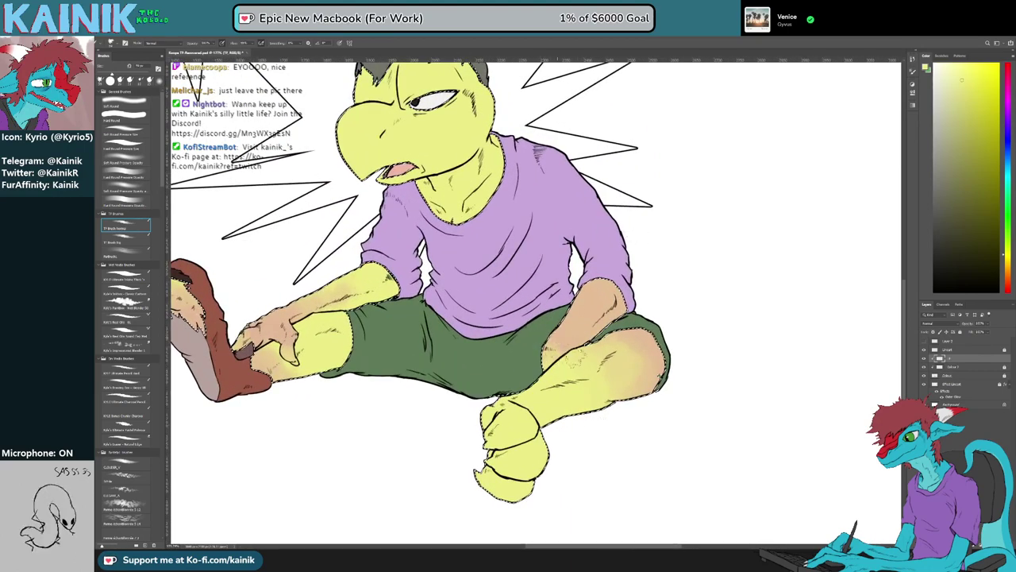
{"action": "left_click_drag", "start_coordinate": [583, 357], "coordinate": [613, 445]}
{"action": "left_click", "coordinate": [627, 380], "text": "alt"}
{"action": "left_click", "coordinate": [628, 381], "text": "alt"}
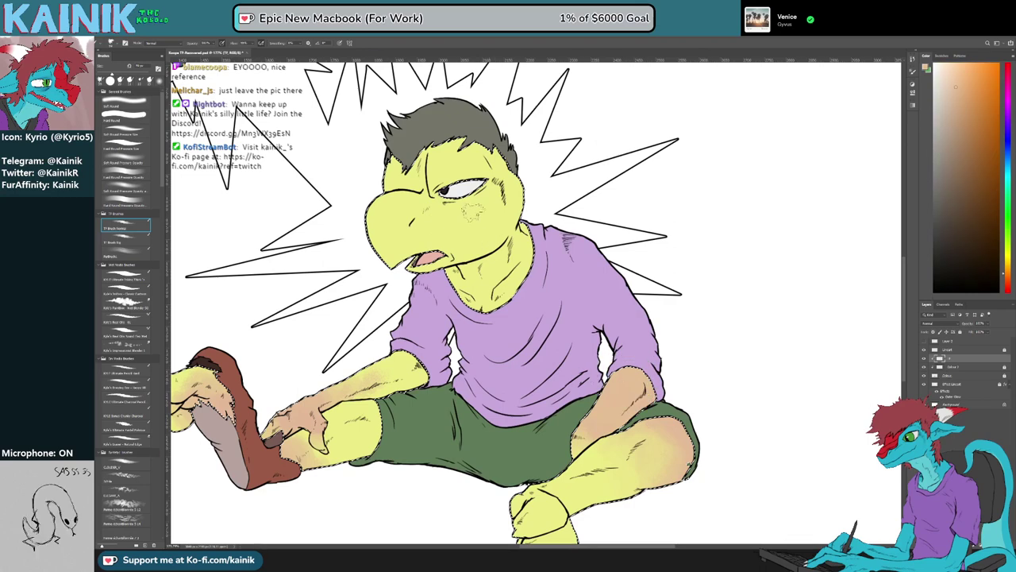
{"action": "mouse_move", "coordinate": [524, 251]}
{"action": "left_mouse_down"}
{"action": "mouse_move", "coordinate": [512, 287]}
{"action": "mouse_move", "coordinate": [463, 284]}
{"action": "mouse_move", "coordinate": [525, 228]}
{"action": "left_mouse_up"}
{"action": "left_click_drag", "start_coordinate": [457, 281], "coordinate": [455, 274]}
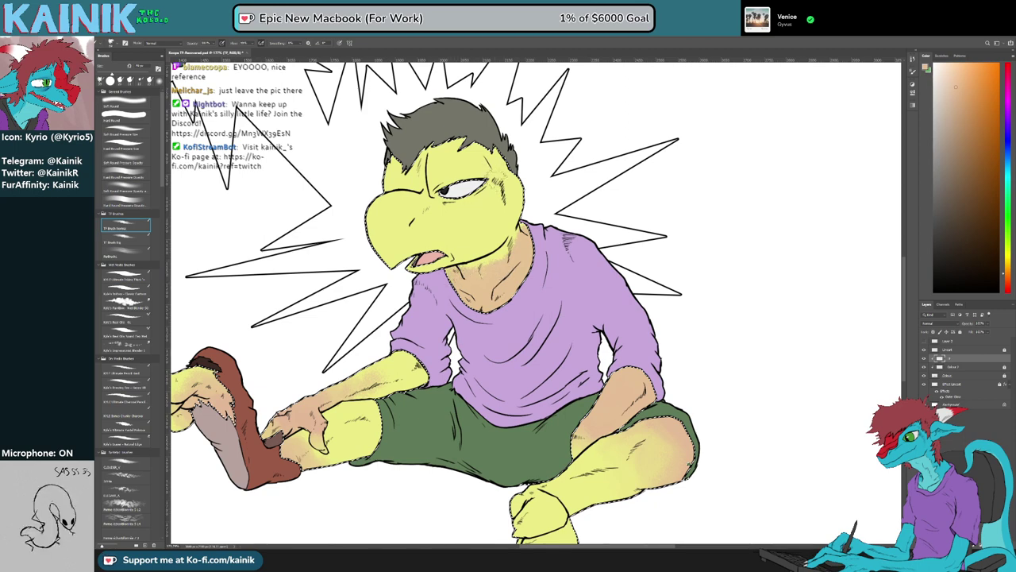
{"action": "left_click", "coordinate": [464, 250], "text": "alt"}
{"action": "left_click_drag", "start_coordinate": [510, 252], "coordinate": [516, 234]}
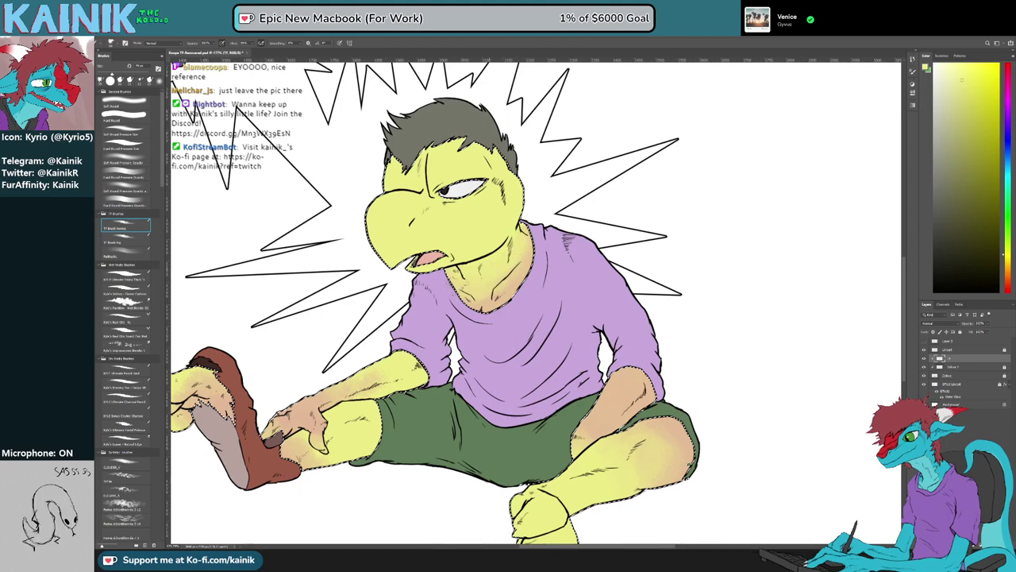
Tint the tip of the beak with the sampled skin tone and blend it back into the surrounding yellow
{"action": "left_click", "coordinate": [314, 411], "text": "alt"}
{"action": "mouse_move", "coordinate": [400, 251]}
{"action": "left_mouse_down"}
{"action": "mouse_move", "coordinate": [389, 262]}
{"action": "mouse_move", "coordinate": [392, 242]}
{"action": "mouse_move", "coordinate": [373, 241]}
{"action": "mouse_move", "coordinate": [420, 245]}
{"action": "mouse_move", "coordinate": [484, 305]}
{"action": "left_mouse_up"}
{"action": "left_click", "coordinate": [403, 238], "text": "alt"}
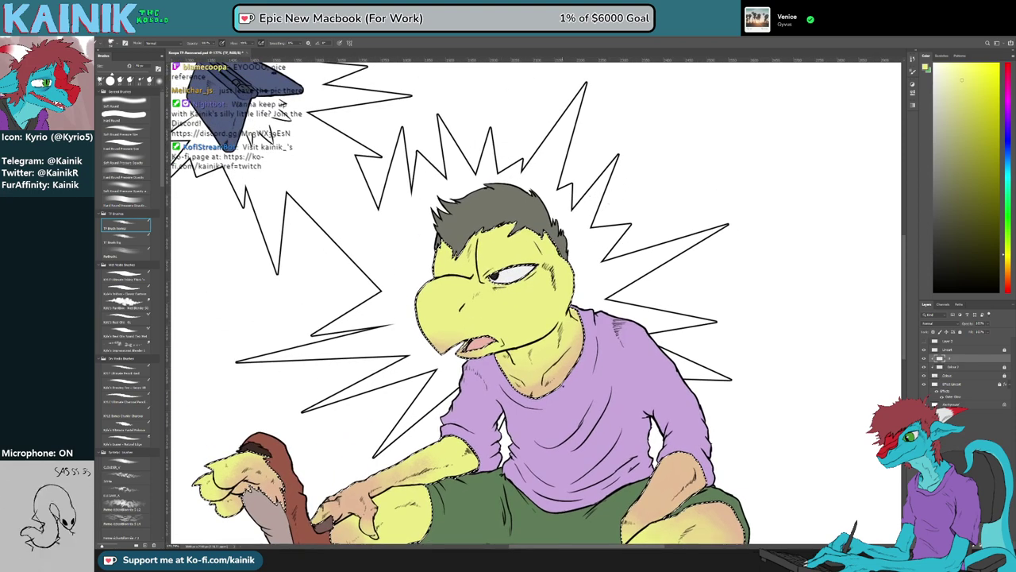
{"action": "left_click", "coordinate": [536, 381], "text": "alt"}
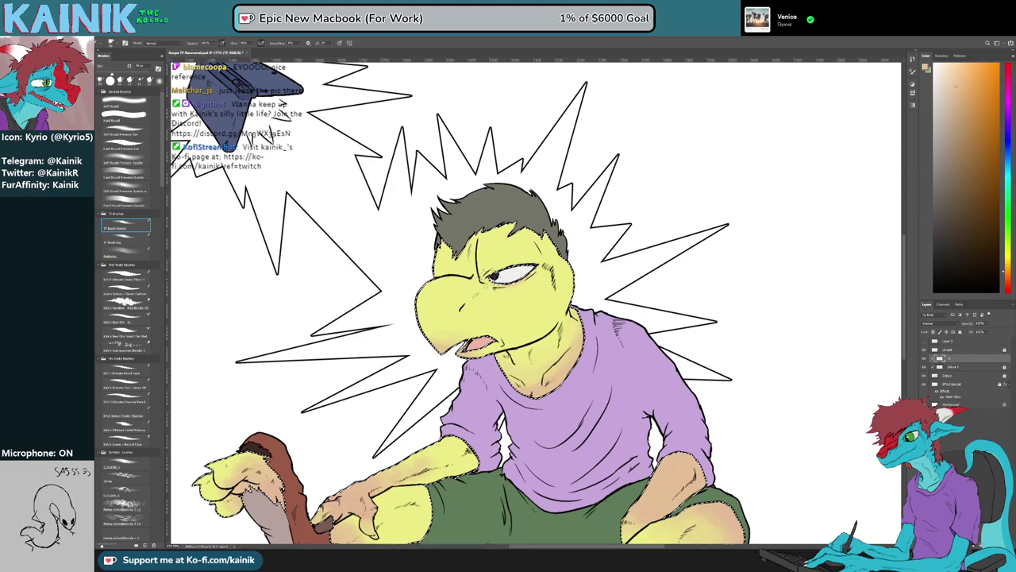
{"action": "key", "text": "ctrl+z"}
{"action": "left_click", "coordinate": [494, 281], "text": "alt"}
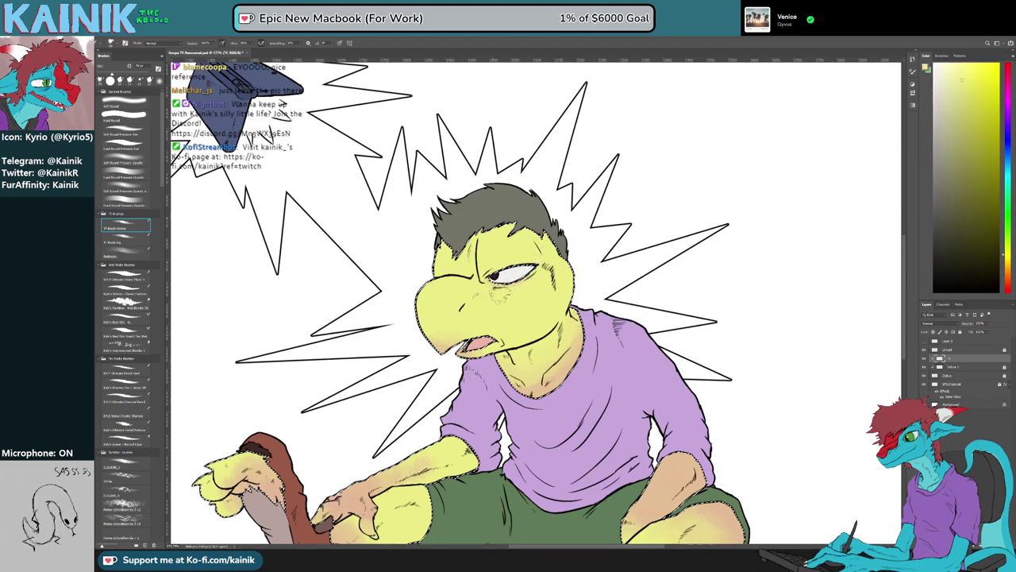
Inspect the coloured character and the flying console, both up close and within the whole picture
{"action": "scroll", "coordinate": [607, 306], "scroll_direction": "down", "scroll_amount": 5}
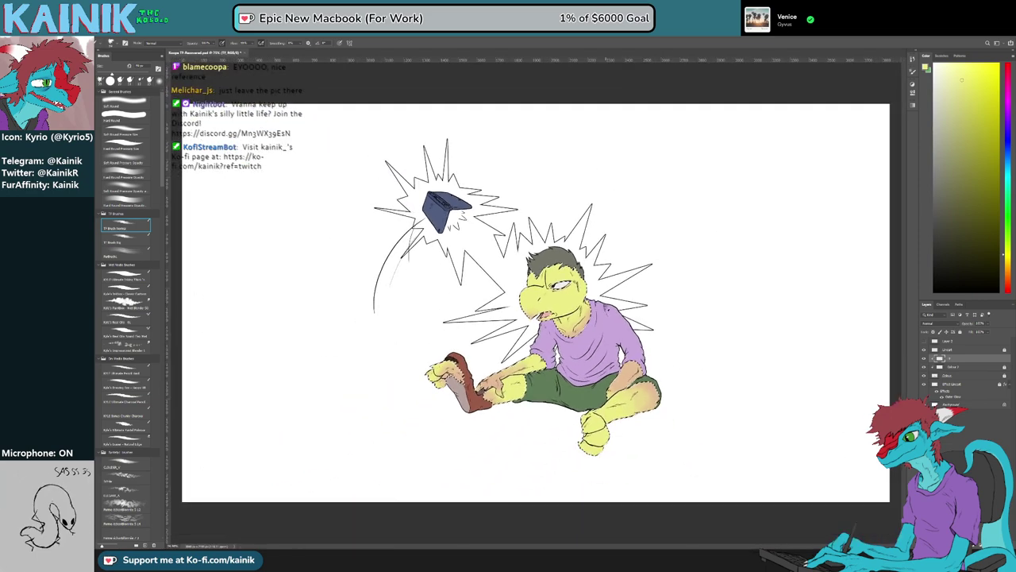
{"action": "scroll", "coordinate": [458, 252], "scroll_direction": "up", "scroll_amount": 2}
{"action": "scroll", "coordinate": [510, 256], "scroll_direction": "up", "scroll_amount": 1}
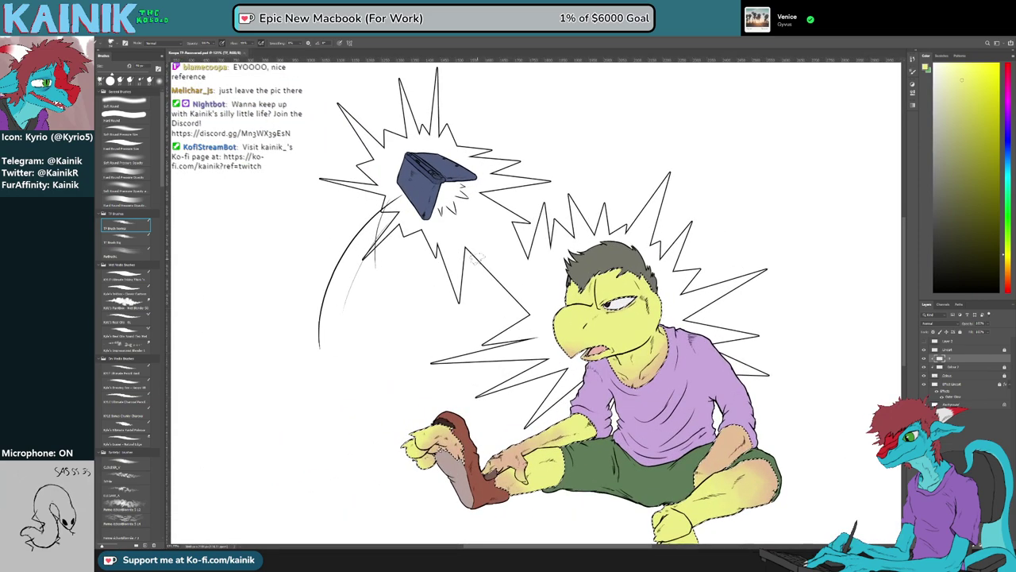
{"action": "scroll", "coordinate": [543, 460], "scroll_direction": "up", "scroll_amount": 1}
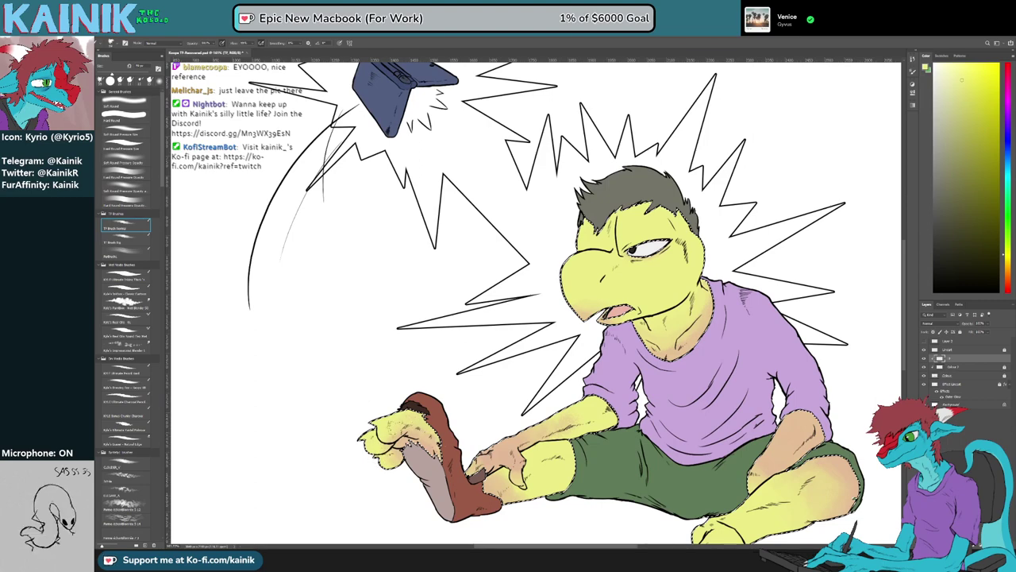
{"action": "left_click_drag", "start_coordinate": [499, 349], "coordinate": [437, 427]}
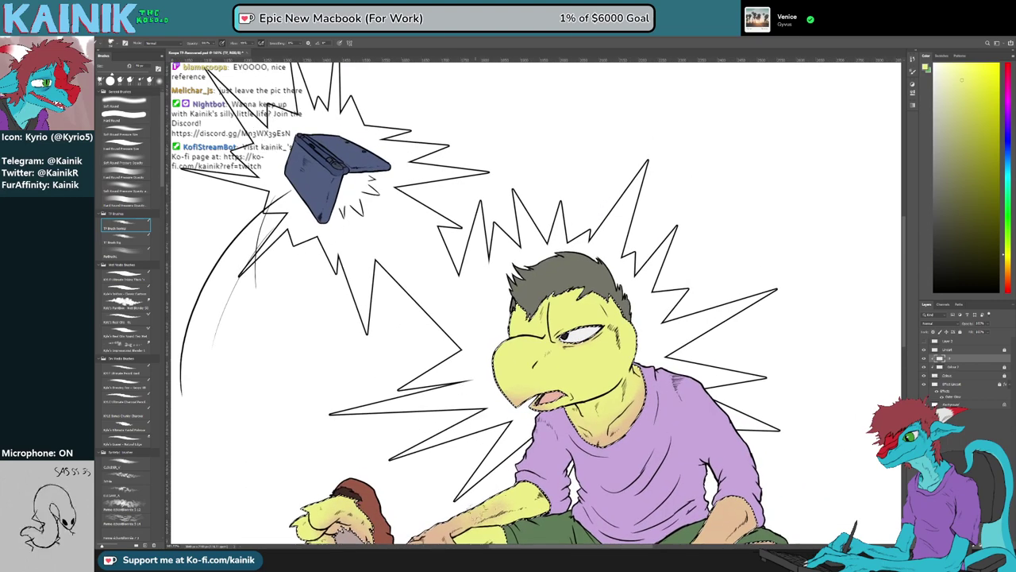
{"action": "left_click_drag", "start_coordinate": [476, 498], "coordinate": [488, 379]}
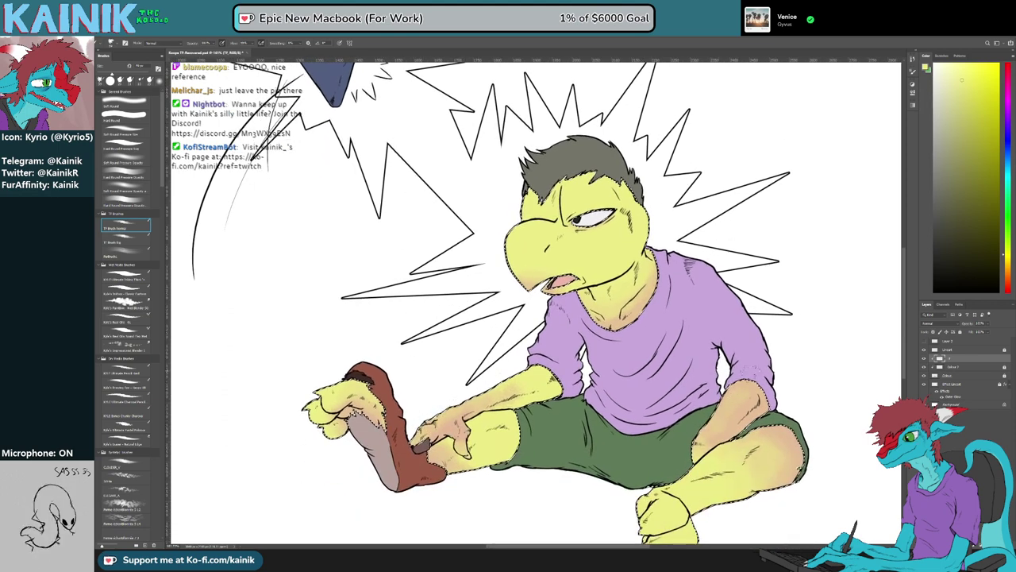
{"action": "left_click_drag", "start_coordinate": [485, 190], "coordinate": [474, 323]}
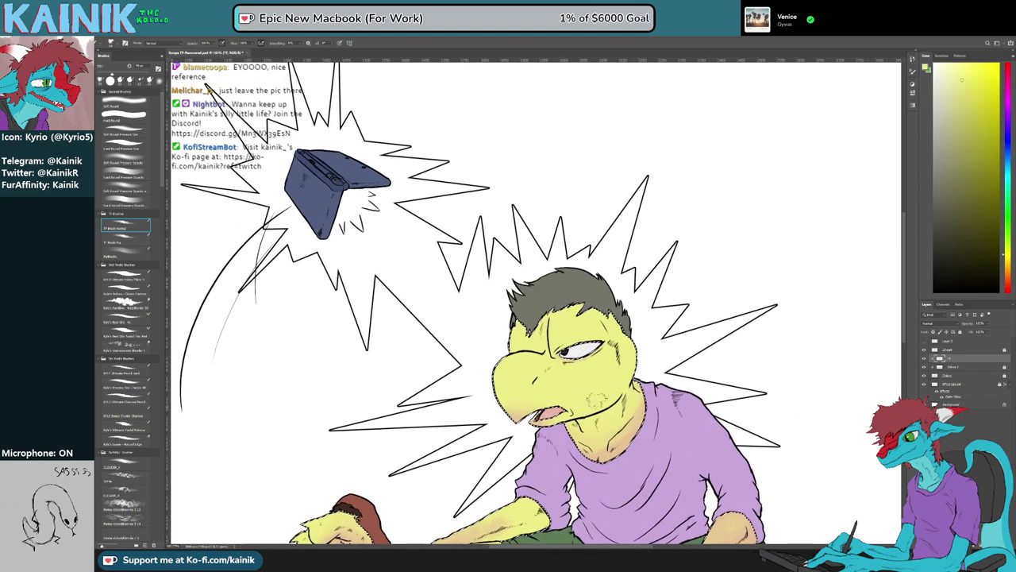
{"action": "scroll", "coordinate": [355, 237], "scroll_direction": "up", "scroll_amount": 3}
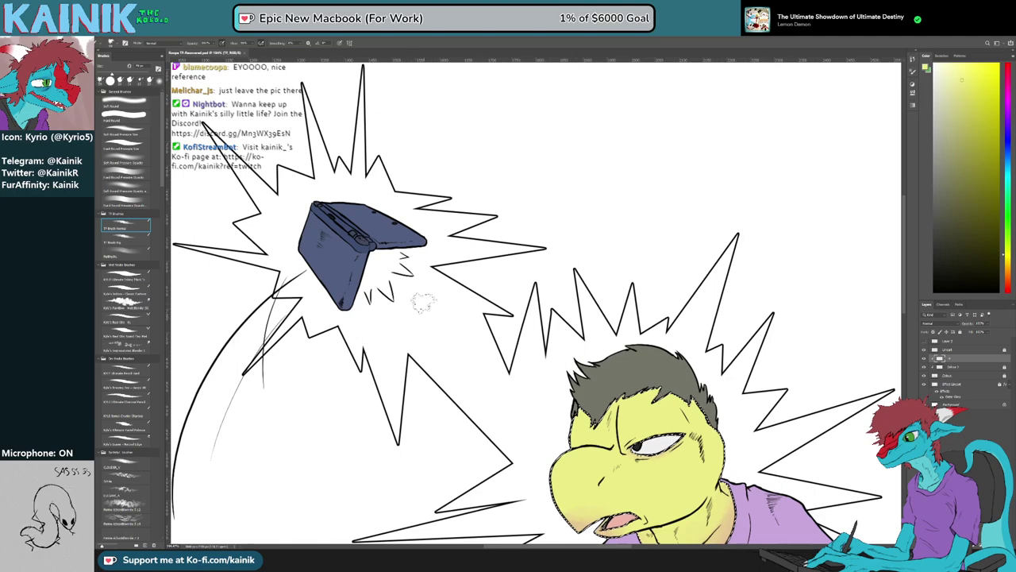
{"action": "scroll", "coordinate": [423, 303], "scroll_direction": "down", "scroll_amount": 2}
{"action": "scroll", "coordinate": [423, 303], "scroll_direction": "down", "scroll_amount": 2}
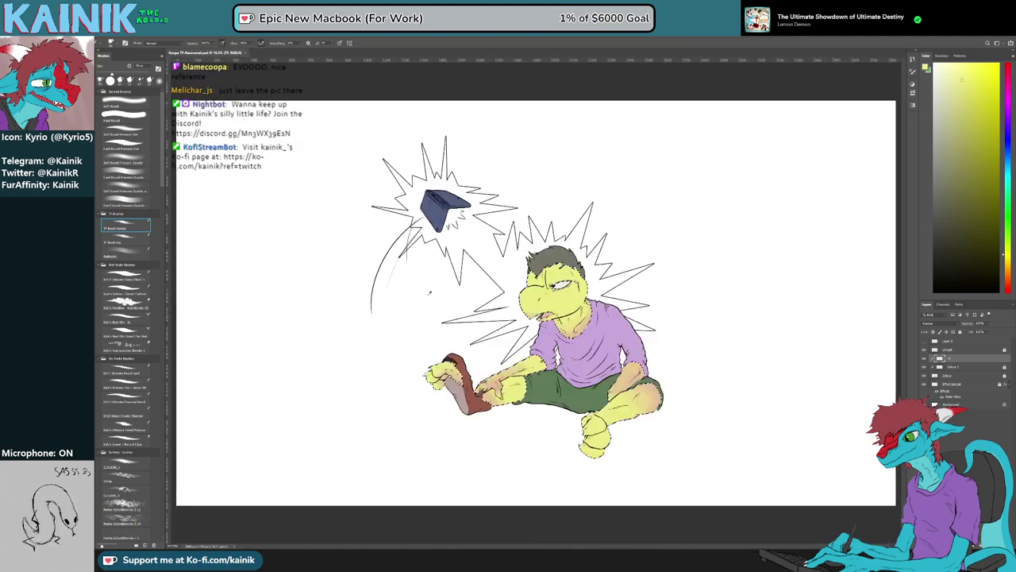
{"action": "left_click_drag", "start_coordinate": [543, 287], "coordinate": [532, 303]}
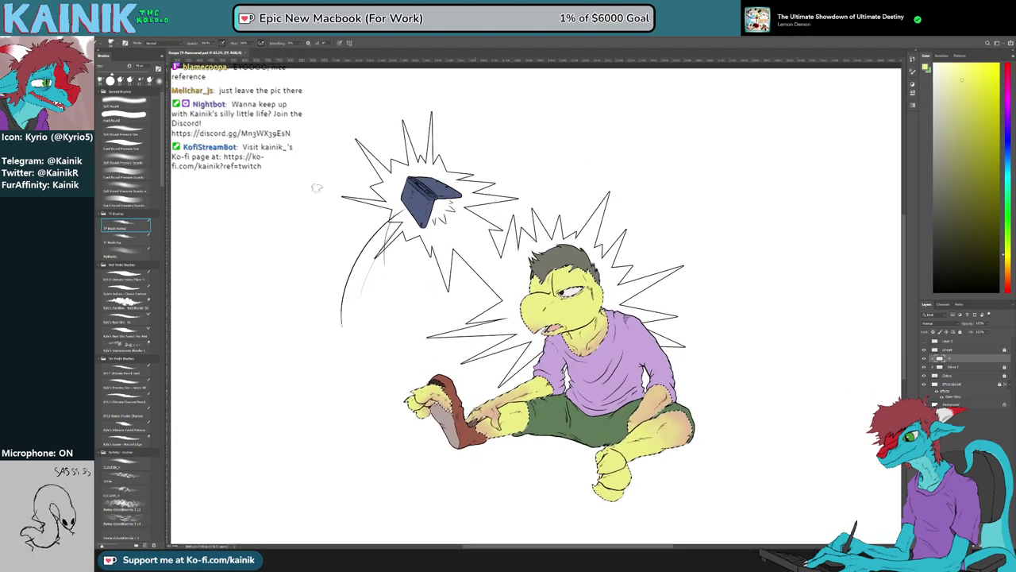
Clear the selection and try filling the impact burst with dark olive on a new layer above the effect line art
{"action": "key", "text": "m"}
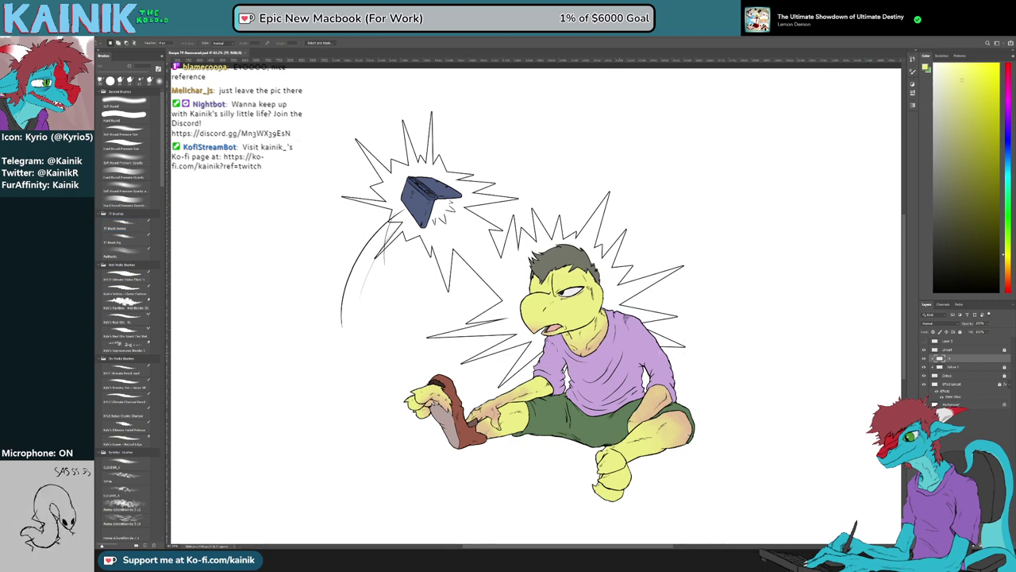
{"action": "left_click", "coordinate": [970, 393]}
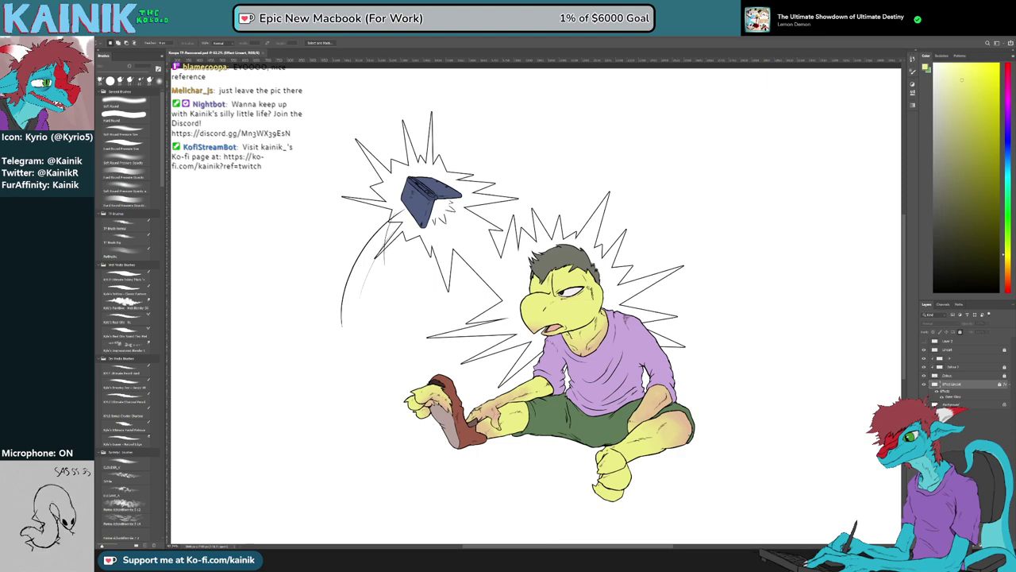
{"action": "left_click", "coordinate": [994, 545]}
{"action": "key", "text": "x"}
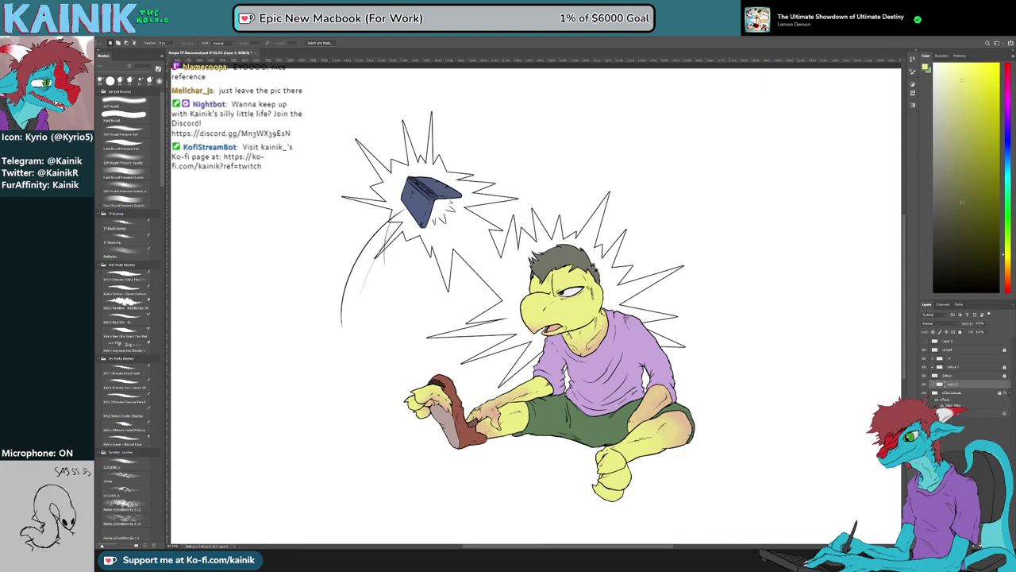
{"action": "key", "text": "g"}
{"action": "left_click", "coordinate": [393, 294]}
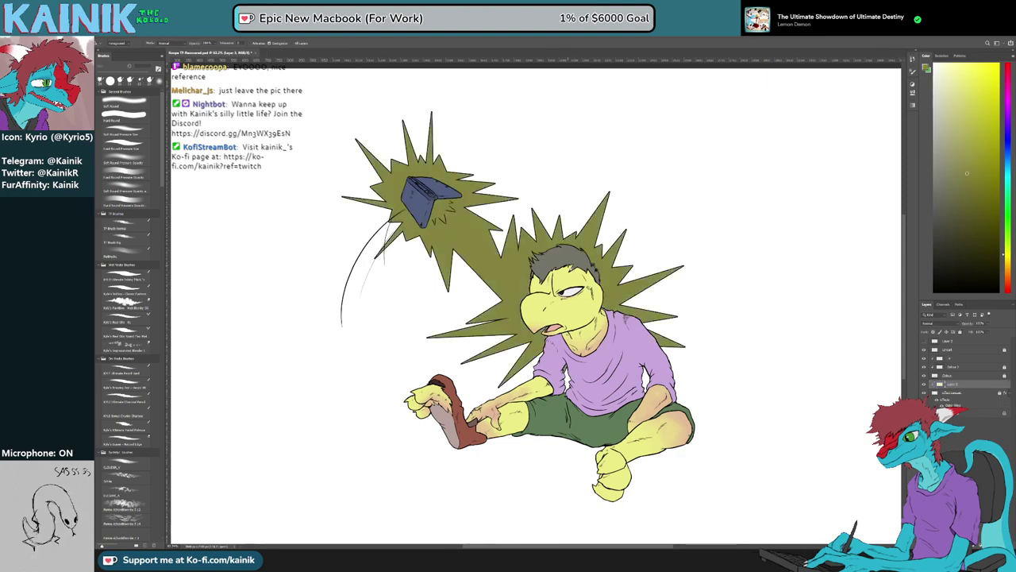
{"action": "key", "text": "ctrl+z"}
{"action": "scroll", "coordinate": [393, 294], "scroll_direction": "down", "scroll_amount": 2}
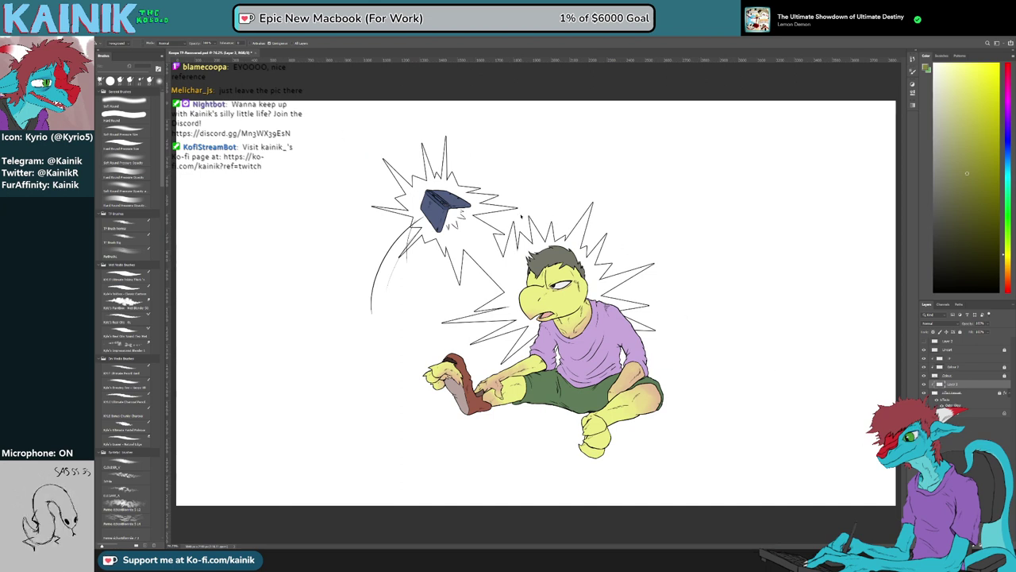
{"action": "key", "text": "Delete"}
Duplicate the effect line art layer, strip the copy's layer effects and set its blend mode to Multiply
{"action": "key", "text": "ctrl+z"}
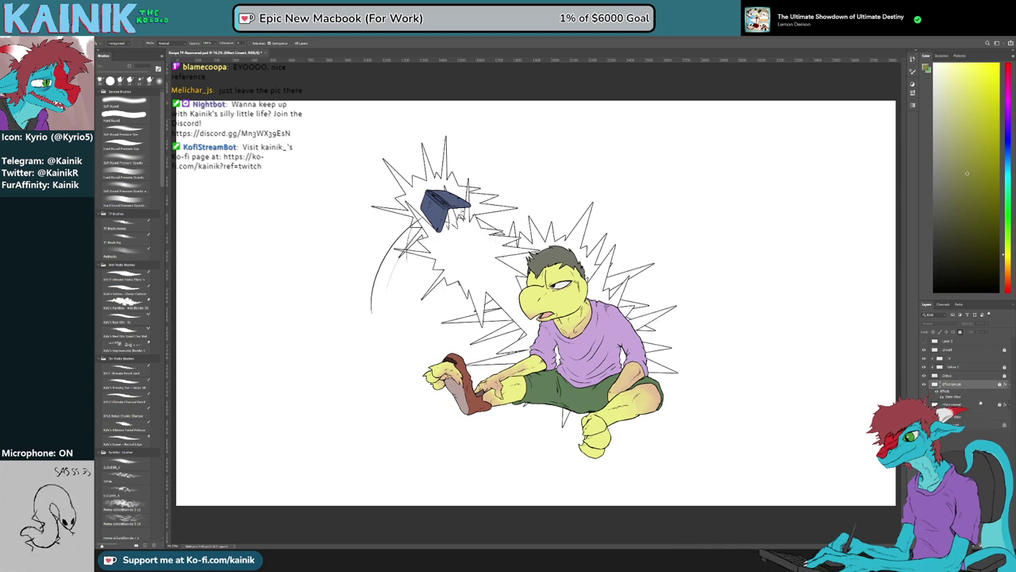
{"action": "key", "text": "v"}
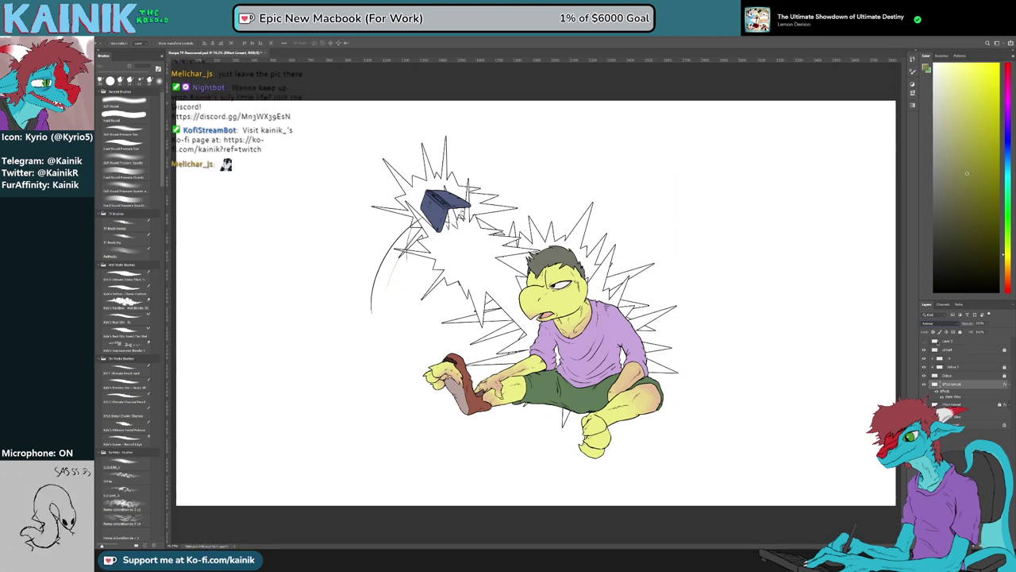
{"action": "left_click", "coordinate": [938, 343]}
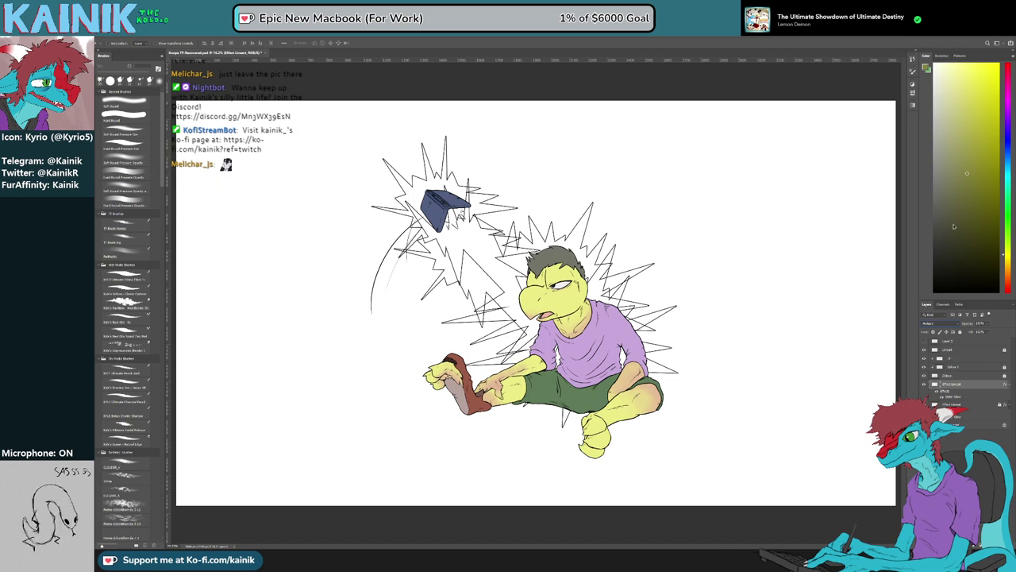
{"action": "key", "text": "ctrl+z"}
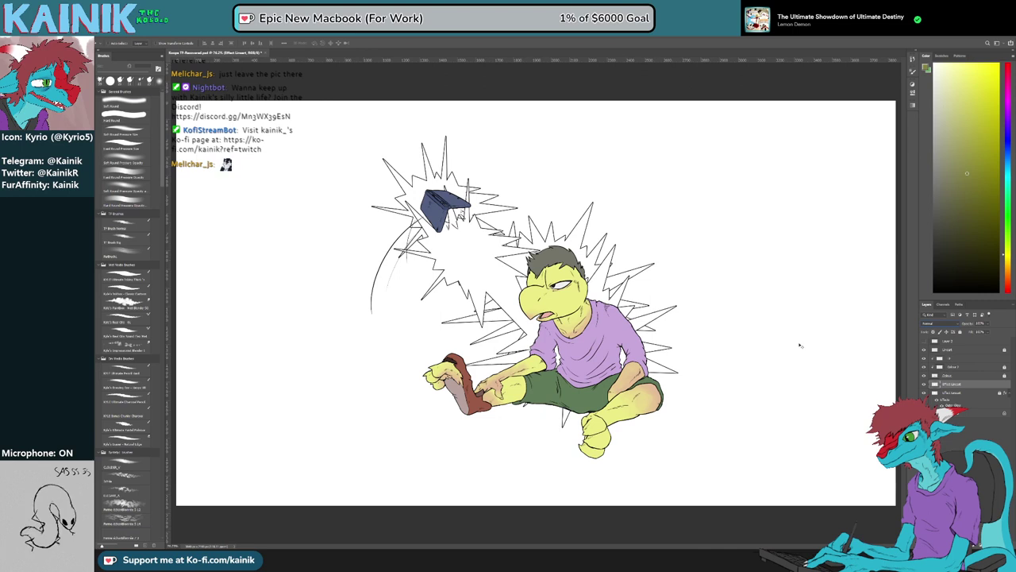
{"action": "left_click", "coordinate": [940, 323]}
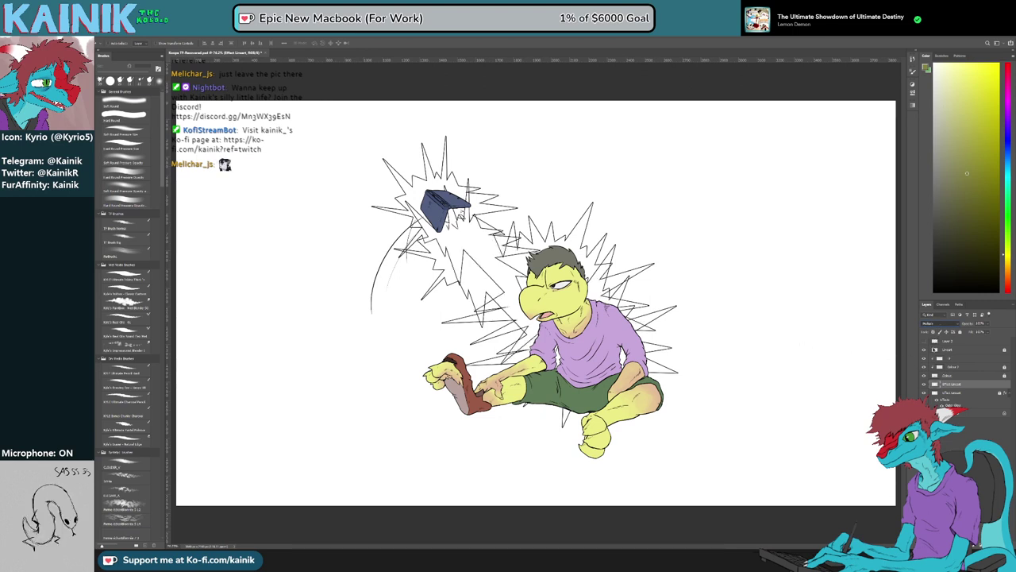
{"action": "left_click", "coordinate": [939, 355]}
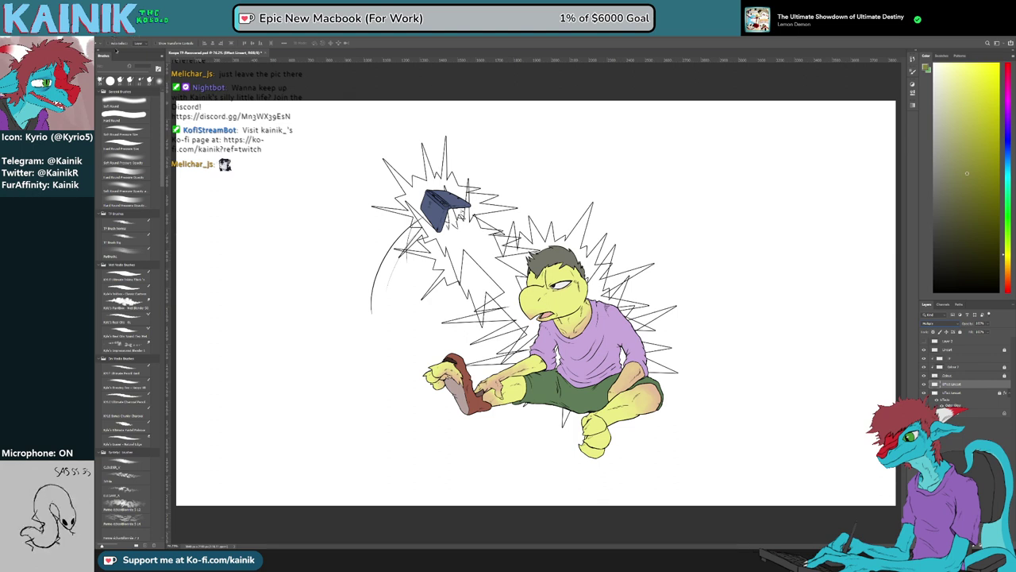
Recolour the duplicated burst outline red with a Hue/Saturation adjustment
{"action": "left_click", "coordinate": [205, 79]}
{"action": "left_click_drag", "start_coordinate": [830, 220], "coordinate": [888, 214]}
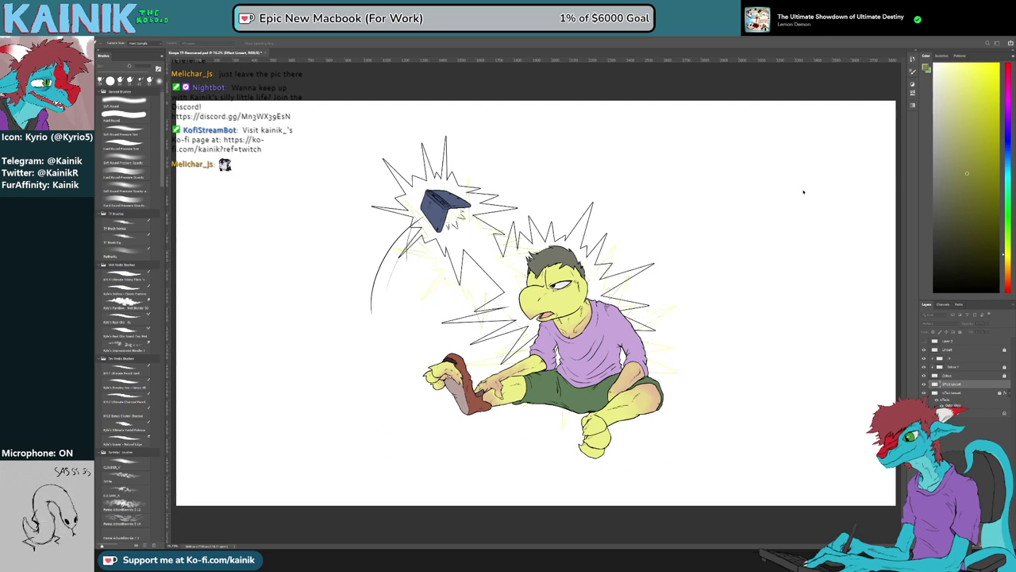
{"action": "left_click_drag", "start_coordinate": [803, 191], "coordinate": [785, 192]}
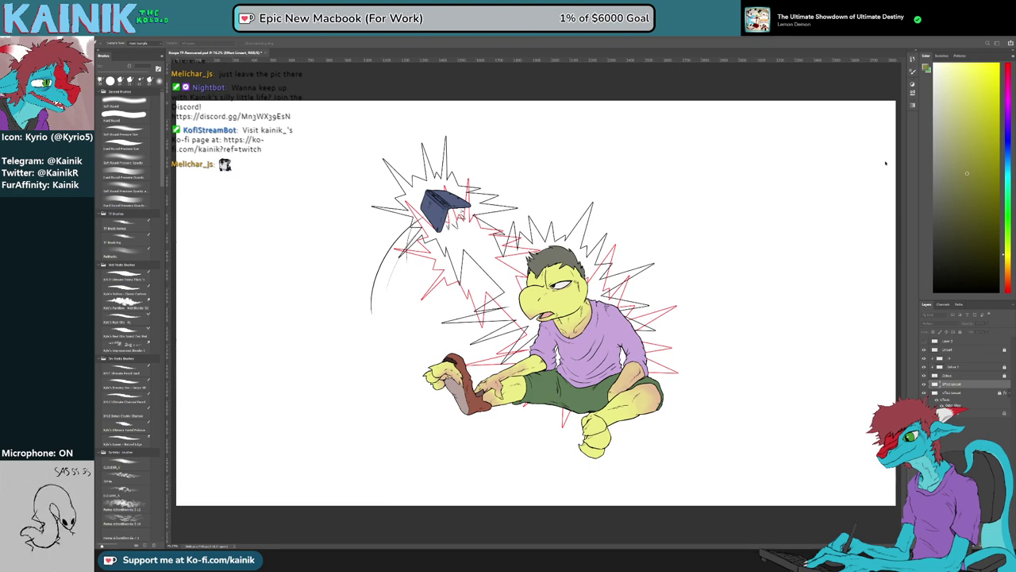
Move the red burst outline over the original black one, nudging it slightly left to leave a thin colour fringe
{"action": "key", "text": "v"}
{"action": "left_click_drag", "start_coordinate": [471, 234], "coordinate": [449, 193]}
{"action": "key", "text": "Left"}
{"action": "key", "text": "Left"}
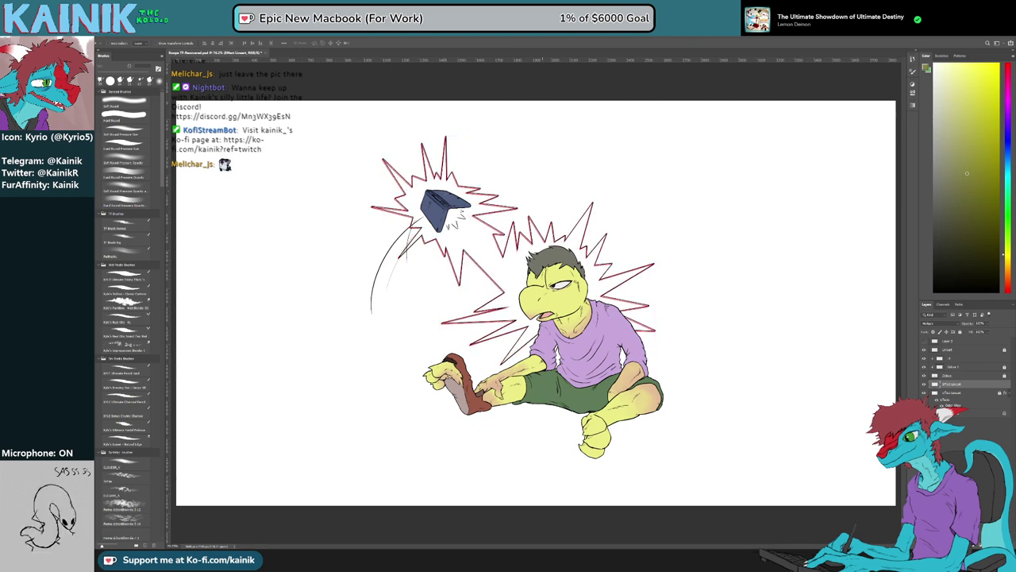
{"action": "key", "text": "m"}
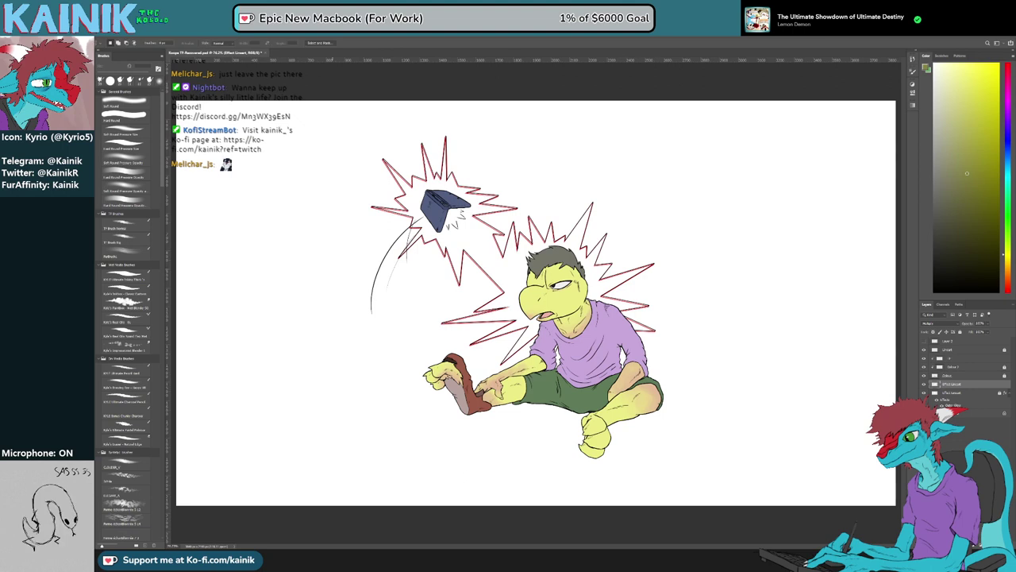
Duplicate the red burst outline layer and shift the copy's hue to blue-violet with Hue/Saturation
{"action": "key", "text": "ctrl+v"}
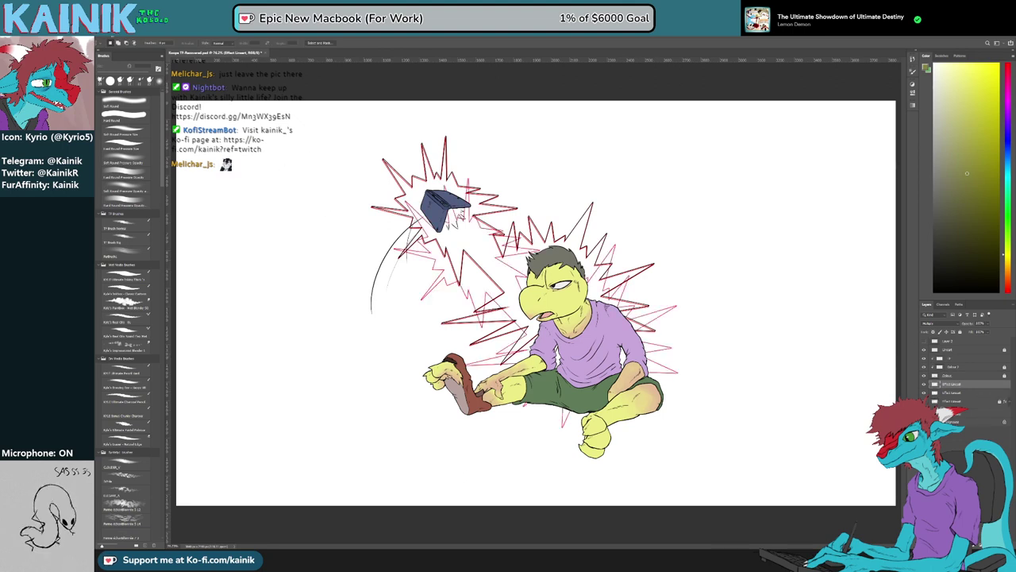
{"action": "key", "text": "ctrl+u"}
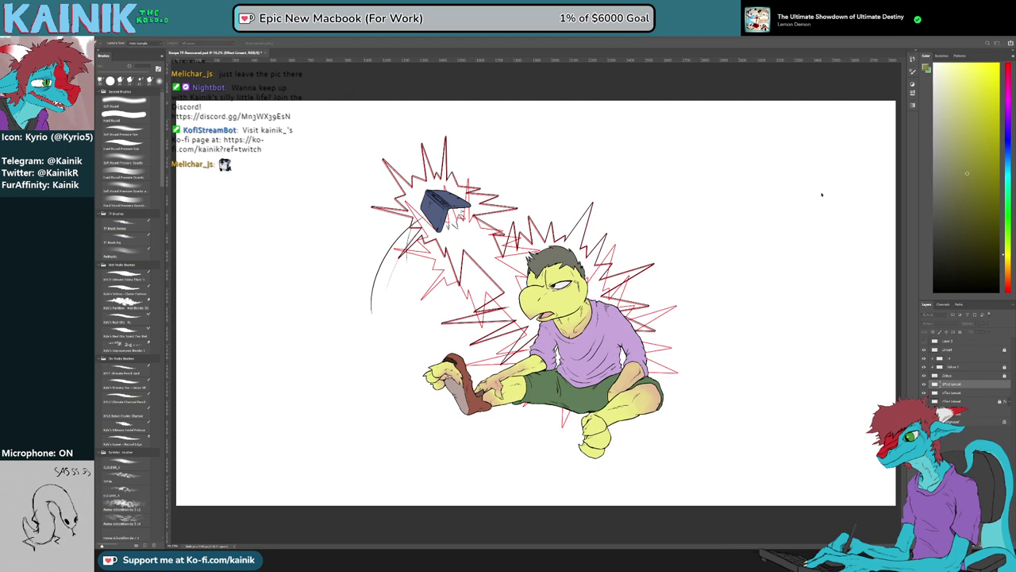
{"action": "left_click_drag", "start_coordinate": [828, 192], "coordinate": [841, 192]}
{"action": "key", "text": "ctrl+i"}
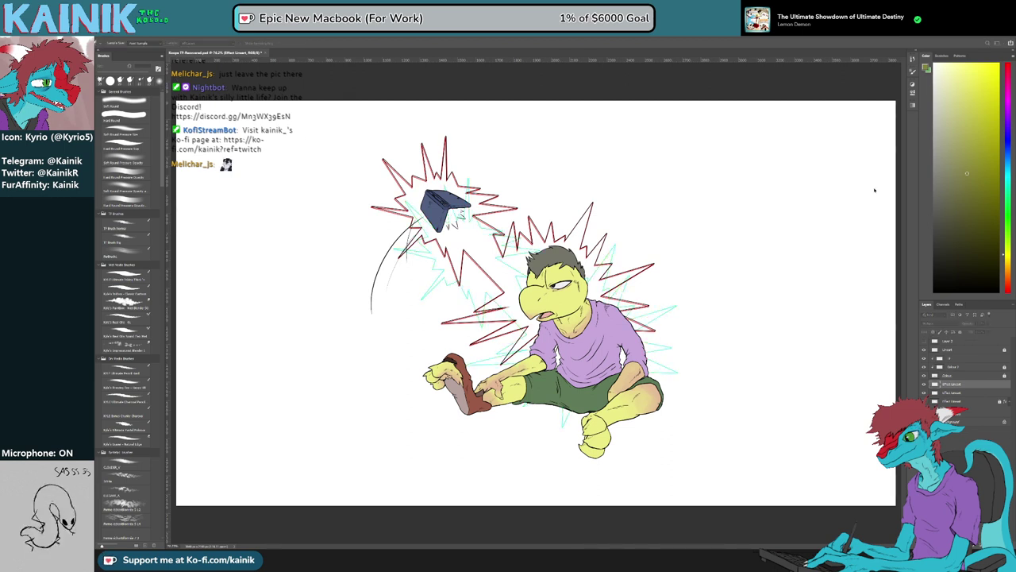
{"action": "key", "text": "ctrl+i"}
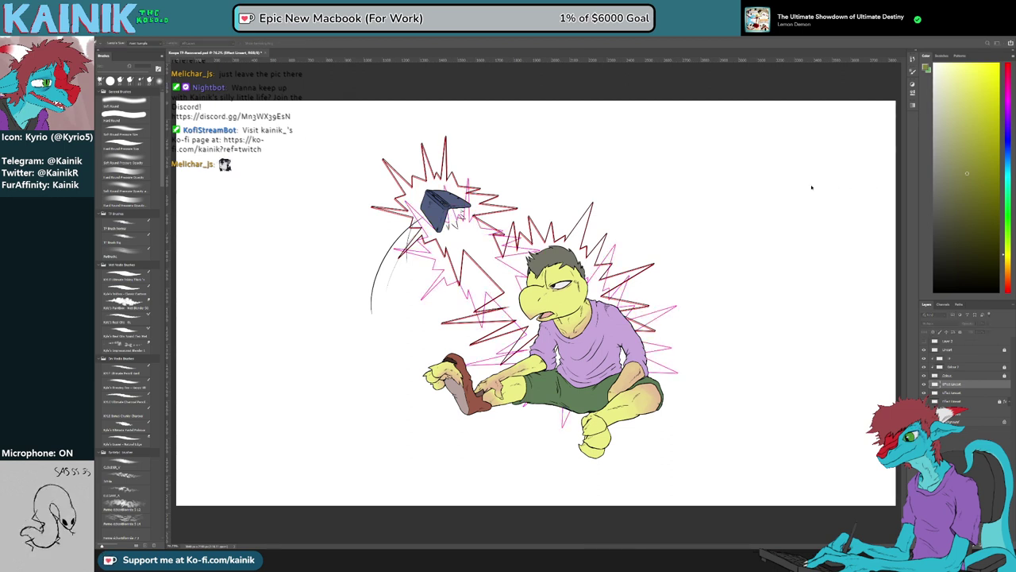
{"action": "left_click_drag", "start_coordinate": [807, 187], "coordinate": [804, 187]}
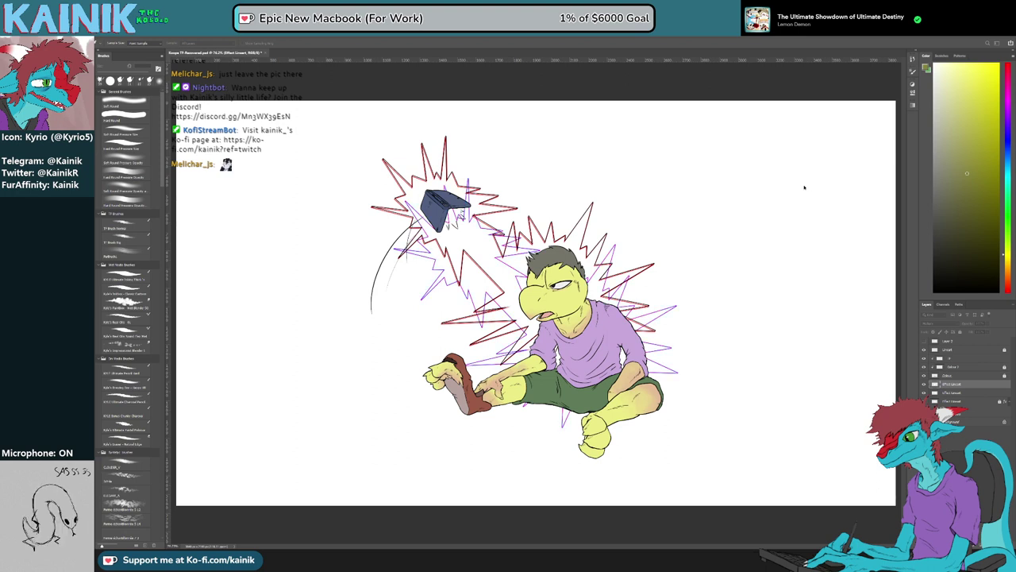
{"action": "left_click", "coordinate": [887, 164]}
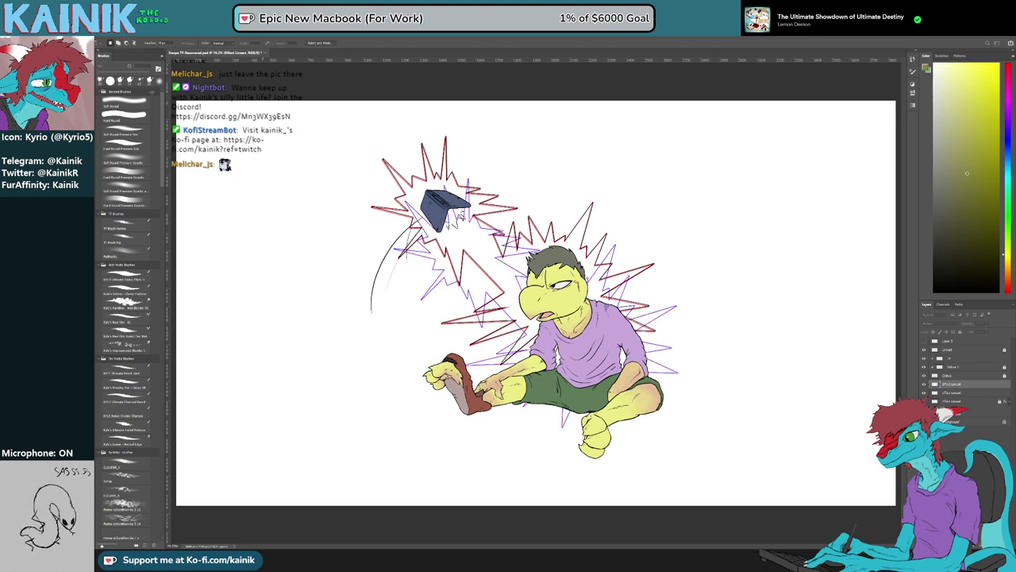
Move the blue-violet burst outline over the black and red ones to form a second colour fringe
{"action": "key", "text": "v"}
{"action": "left_click_drag", "start_coordinate": [543, 261], "coordinate": [520, 217]}
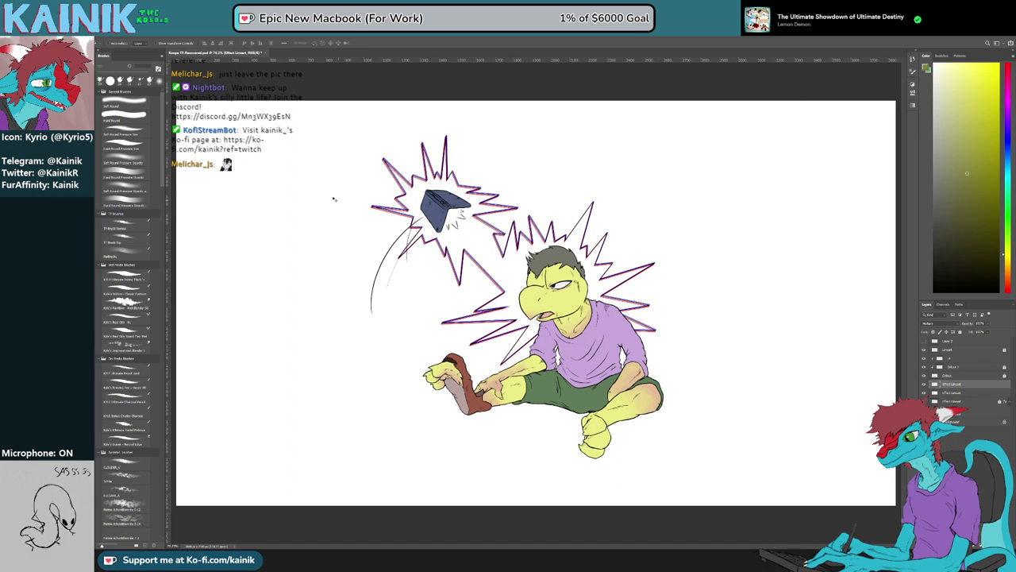
{"action": "key", "text": "m"}
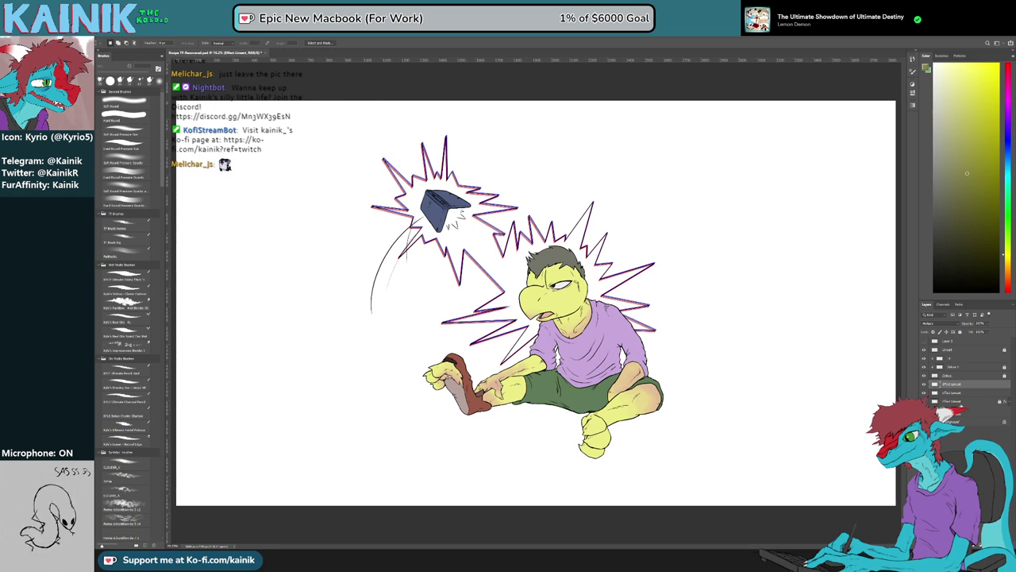
Crop the canvas closer around the flying laptop and seated character, removing the empty sides, and save the document
{"action": "left_click", "coordinate": [961, 404]}
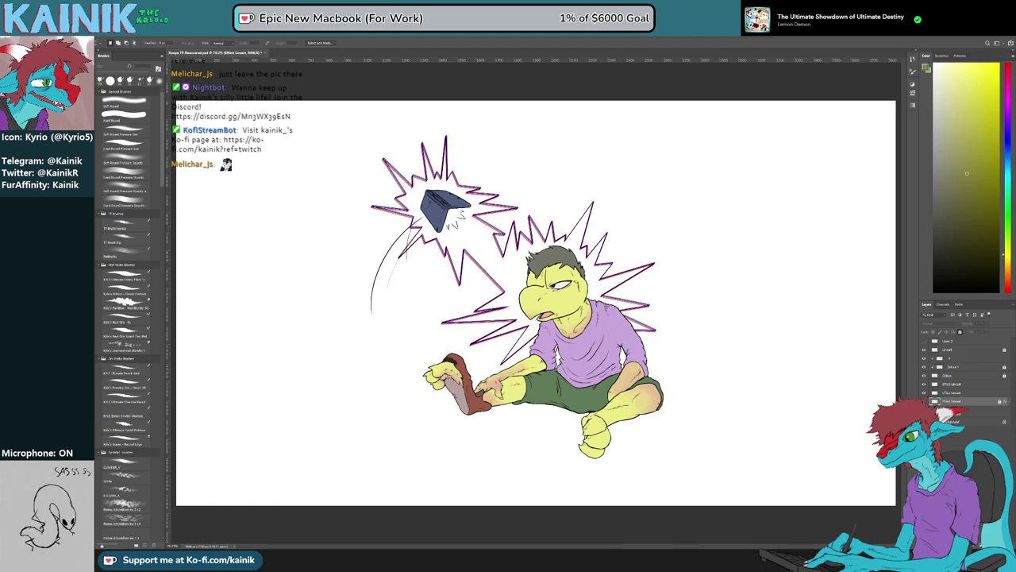
{"action": "key", "text": "ctrl+s"}
{"action": "scroll", "coordinate": [534, 306], "scroll_direction": "up", "scroll_amount": 1}
{"action": "scroll", "coordinate": [531, 304], "scroll_direction": "down", "scroll_amount": 1}
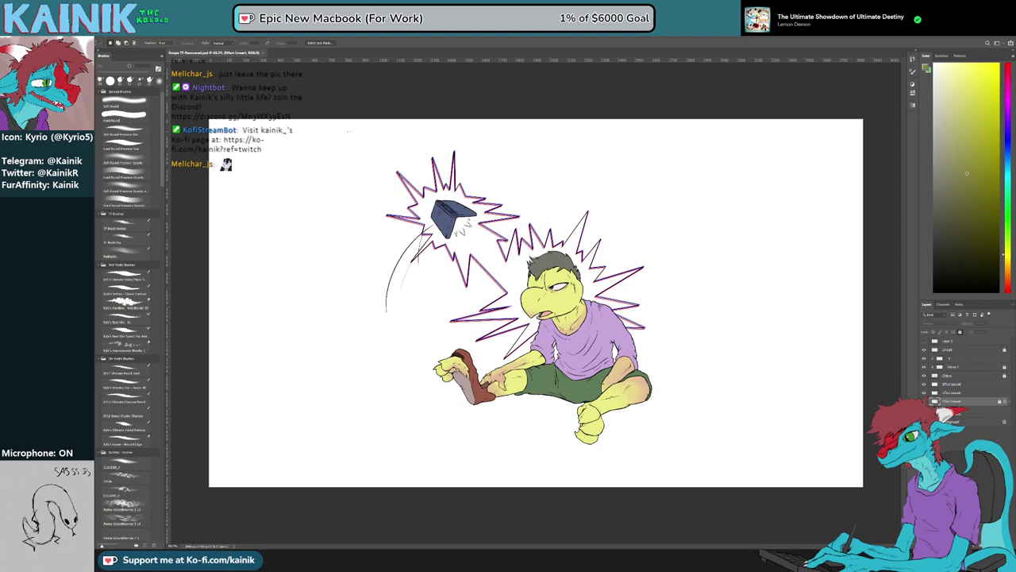
{"action": "mouse_move", "coordinate": [325, 125]}
{"action": "left_mouse_down"}
{"action": "mouse_move", "coordinate": [670, 402]}
{"action": "mouse_move", "coordinate": [700, 460]}
{"action": "left_mouse_up"}
{"action": "left_click", "coordinate": [133, 34]}
{"action": "left_click", "coordinate": [147, 113]}
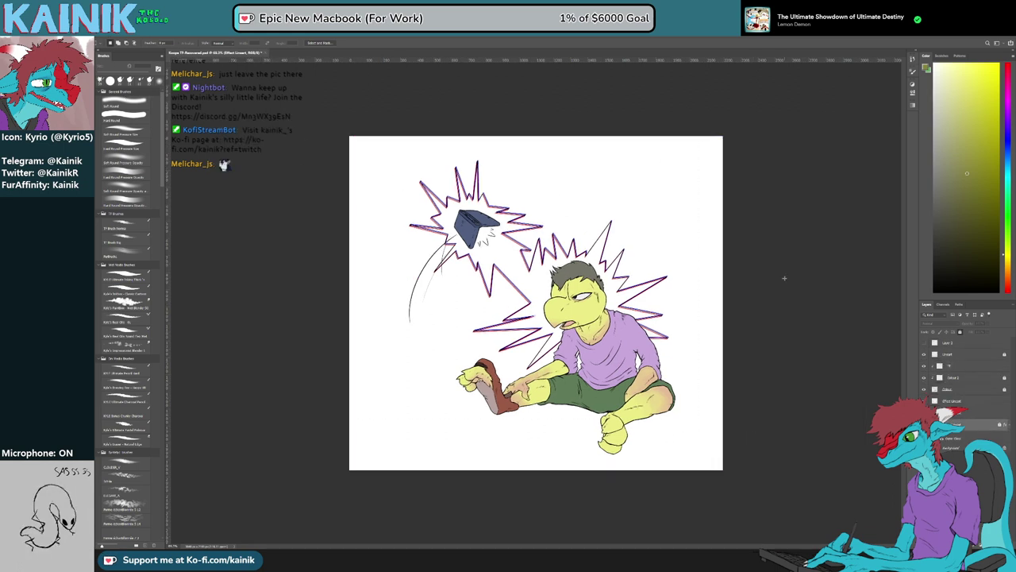
{"action": "scroll", "coordinate": [360, 147], "scroll_direction": "up", "scroll_amount": 2}
{"action": "key", "text": "ctrl+s"}
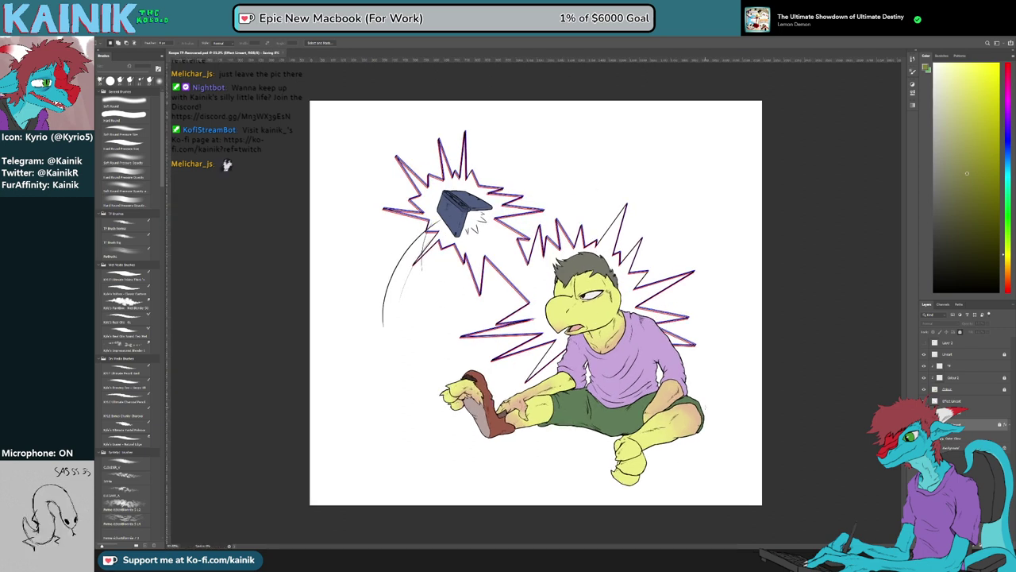
{"action": "scroll", "coordinate": [709, 406], "scroll_direction": "down", "scroll_amount": 2}
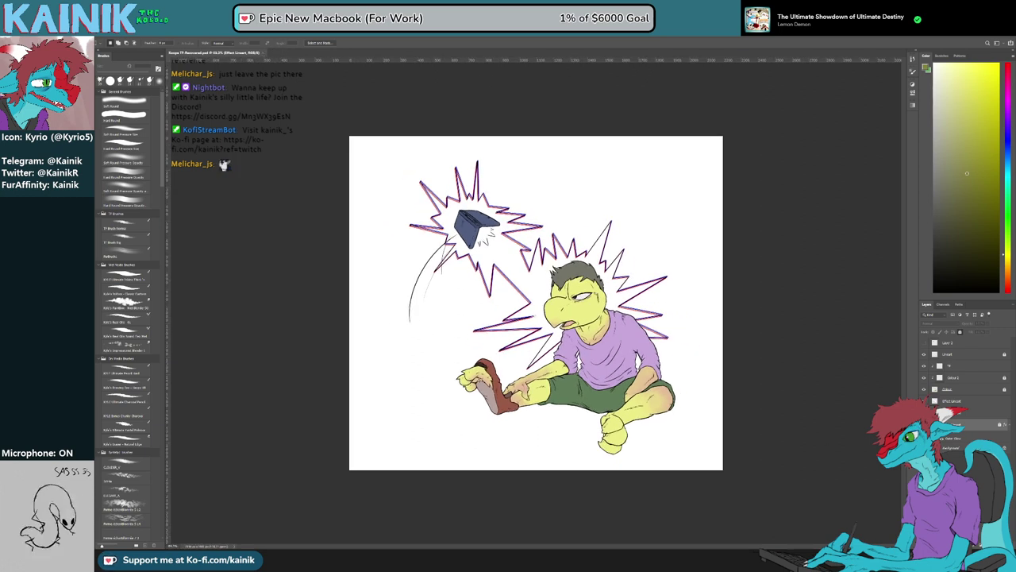
Select the interior of the impact burst with the Magic Wand, using the original black outline layer
{"action": "left_click", "coordinate": [960, 270]}
{"action": "left_click", "coordinate": [983, 546]}
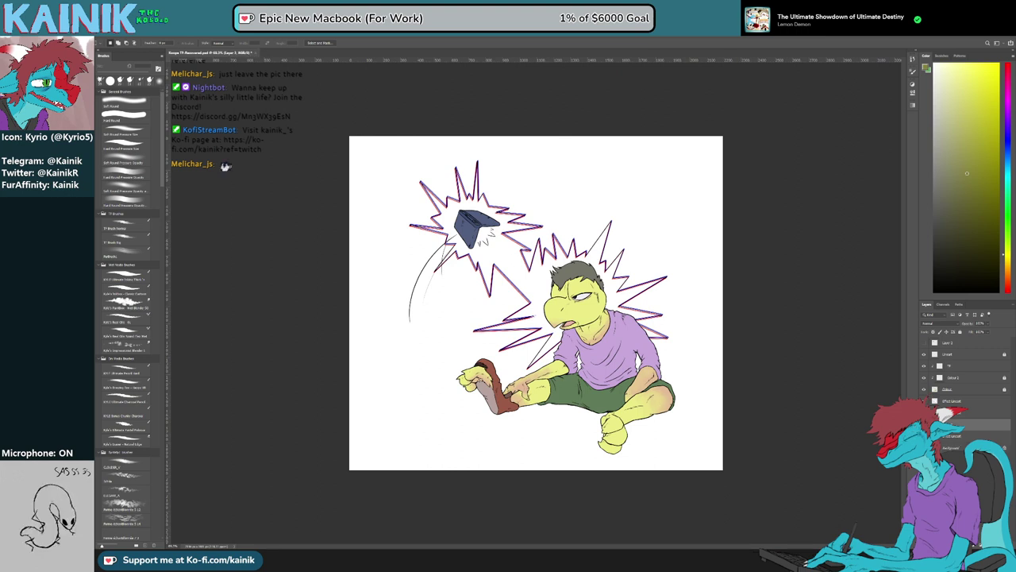
{"action": "left_click", "coordinate": [965, 436]}
{"action": "key", "text": "w"}
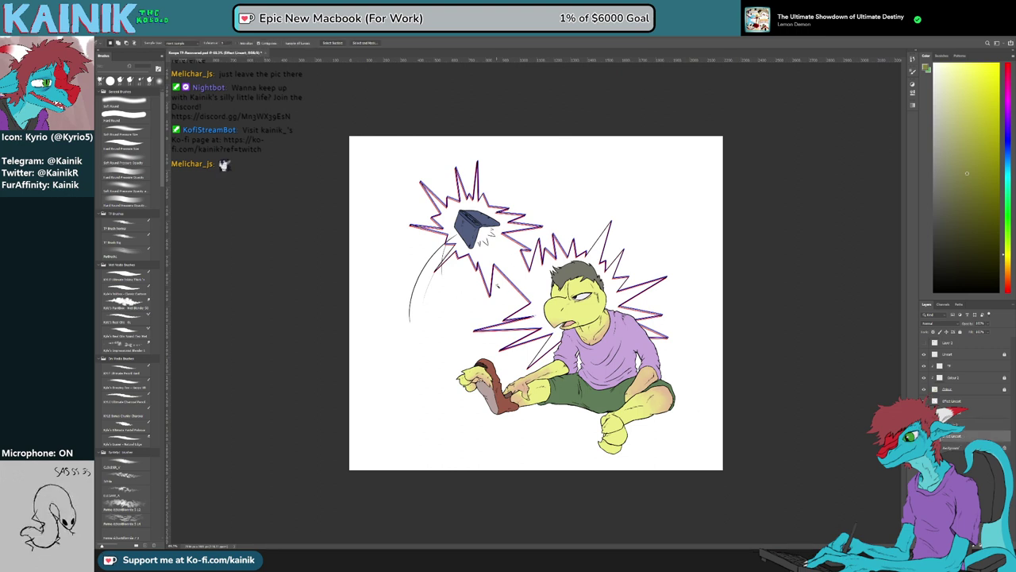
{"action": "left_click", "coordinate": [498, 285]}
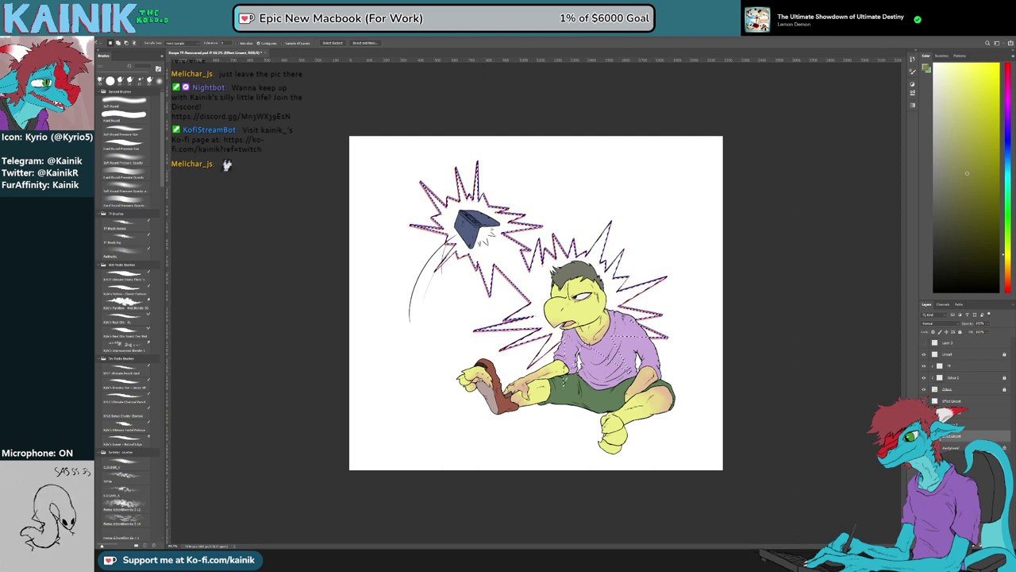
Place a new layer above the burst outline layers and rename it Effect Colour
{"action": "left_click", "coordinate": [970, 413]}
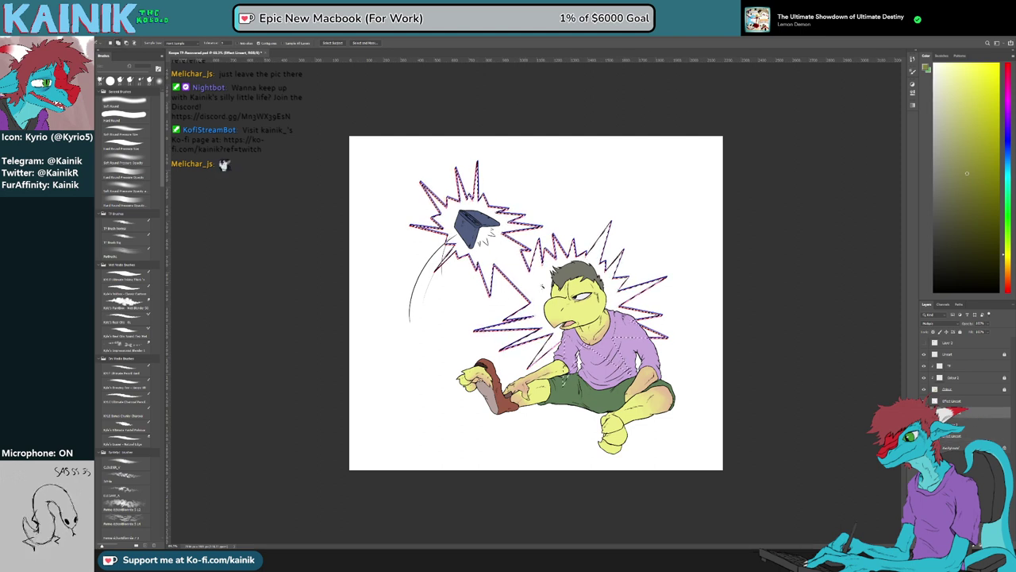
{"action": "key", "text": "alt+bracketright"}
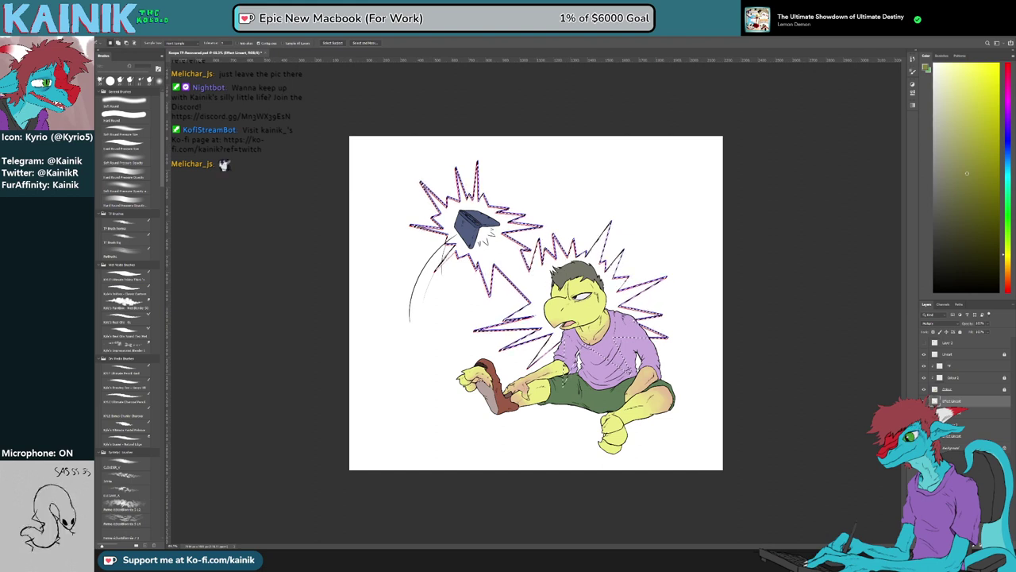
{"action": "key", "text": "alt+bracketleft"}
{"action": "left_click_drag", "start_coordinate": [964, 404], "coordinate": [965, 401]}
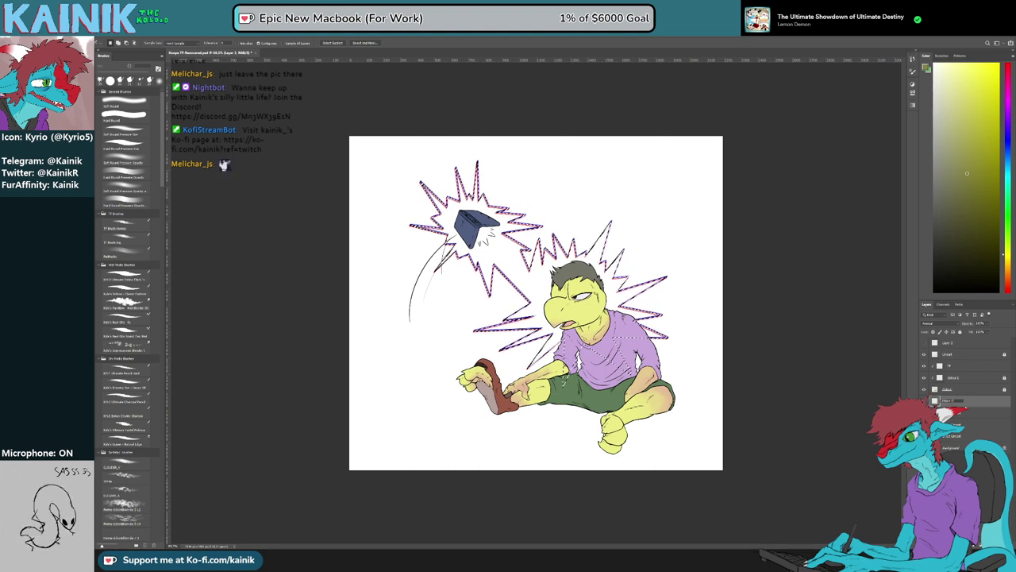
{"action": "key", "text": "Return"}
Fill the selected burst interior with a light muted yellow on the Effect Colour layer
{"action": "left_click", "coordinate": [967, 99]}
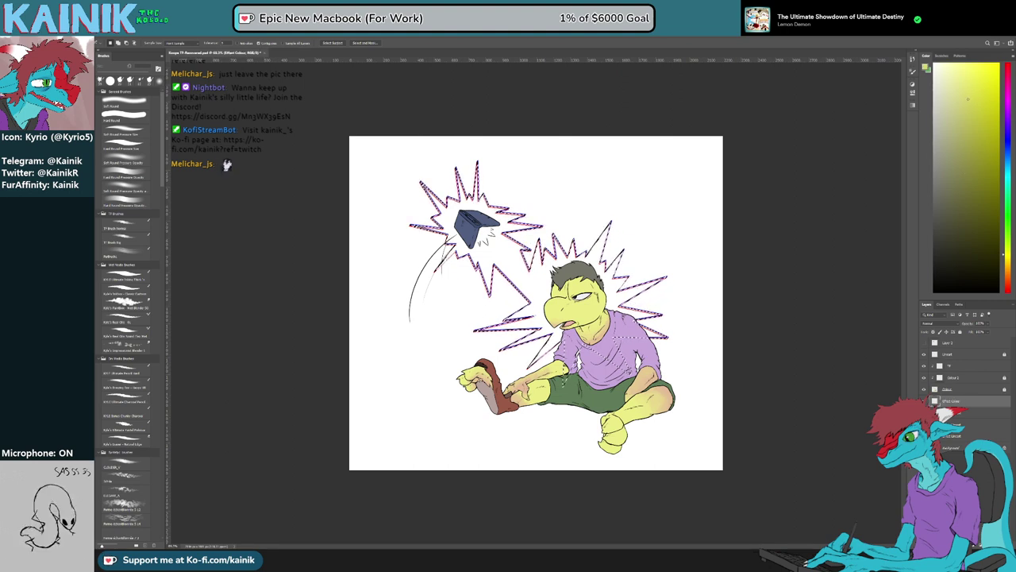
{"action": "key", "text": "g"}
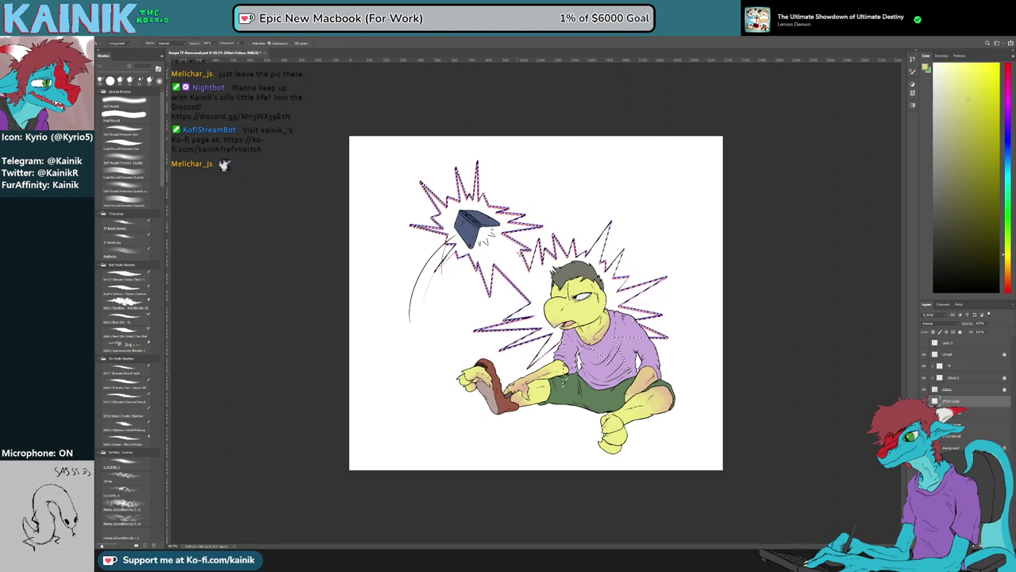
{"action": "left_click", "coordinate": [691, 297]}
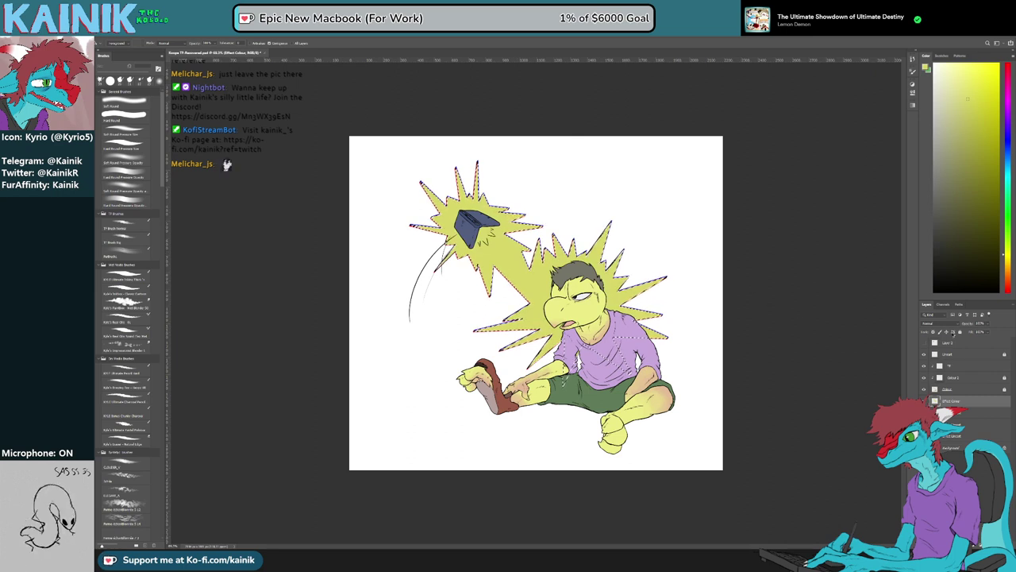
Set the Effect Colour layer's blend mode to Screen and clear the burst selection
{"action": "left_click", "coordinate": [945, 323]}
{"action": "left_click", "coordinate": [942, 347]}
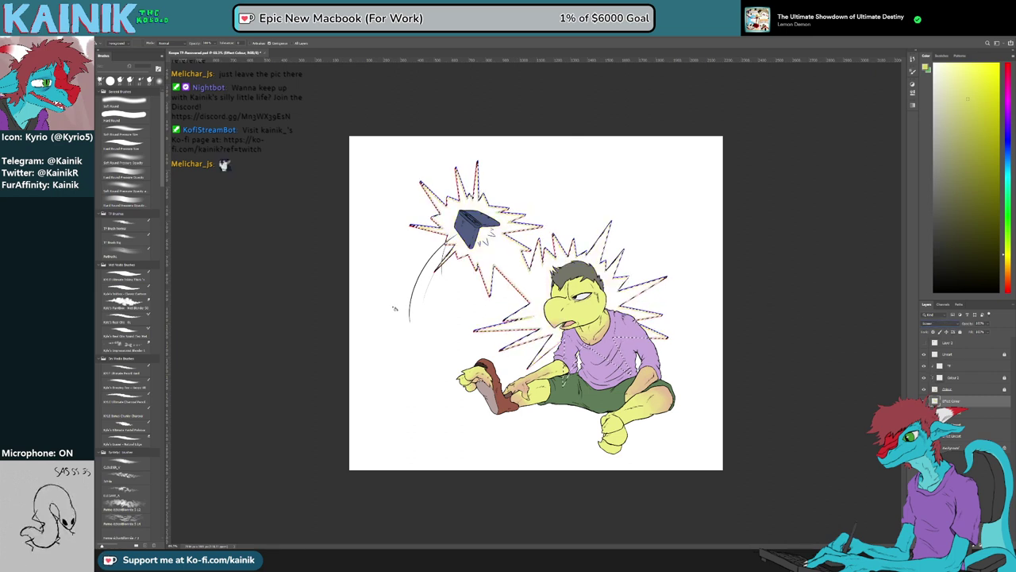
{"action": "key", "text": "m"}
{"action": "left_click", "coordinate": [836, 485]}
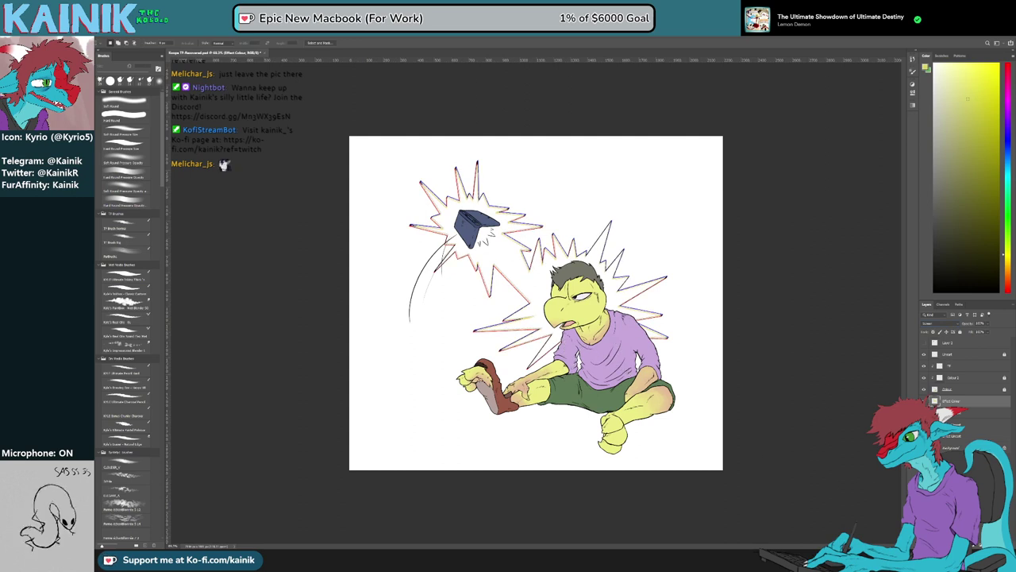
{"action": "left_click", "coordinate": [966, 438]}
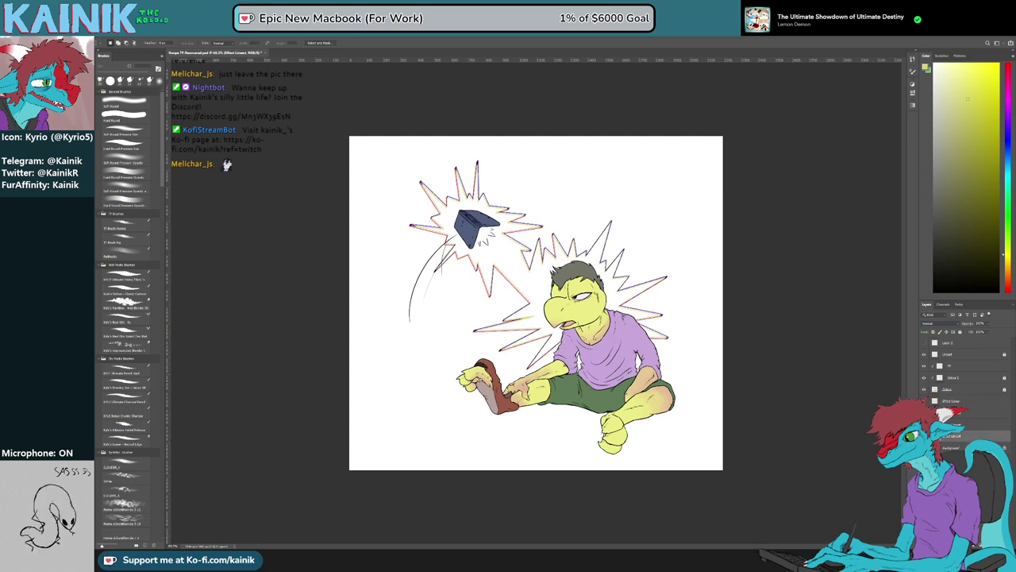
{"action": "key", "text": "w"}
{"action": "left_click", "coordinate": [544, 295]}
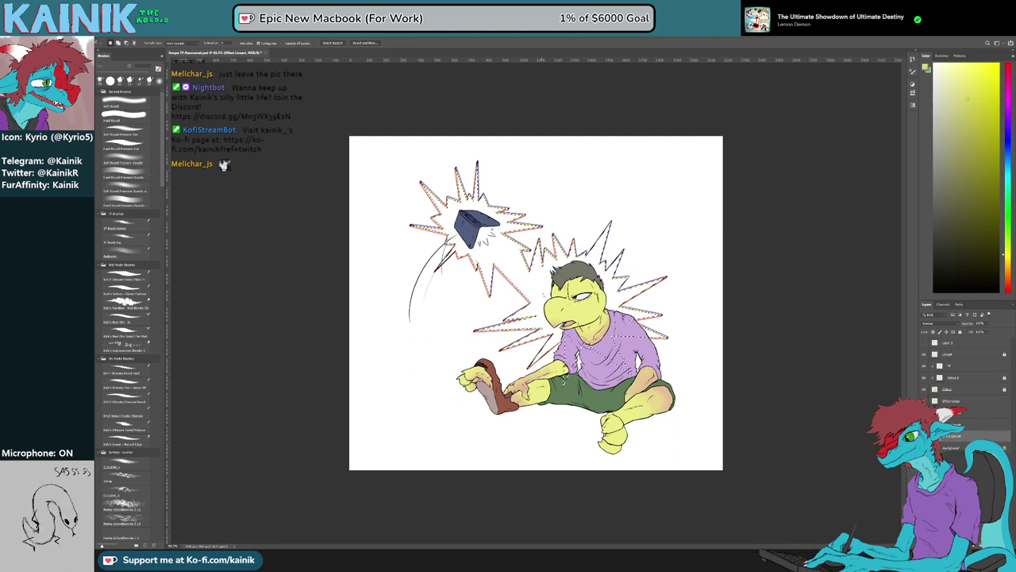
{"action": "key", "text": "l"}
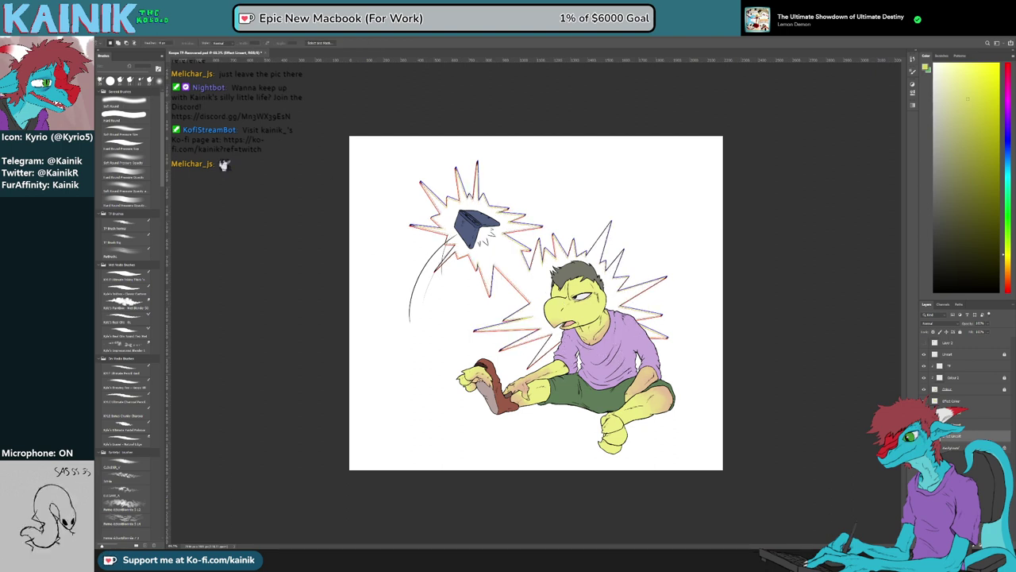
Set the original burst outline layer's blend mode to Multiply and save the document
{"action": "left_click", "coordinate": [929, 323]}
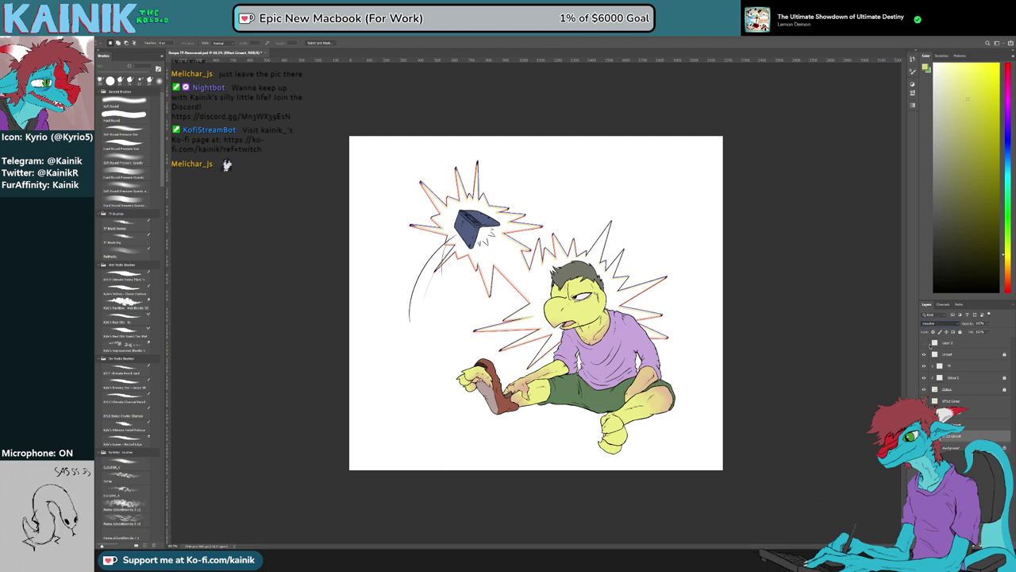
{"action": "left_click", "coordinate": [933, 356]}
{"action": "left_click", "coordinate": [962, 424]}
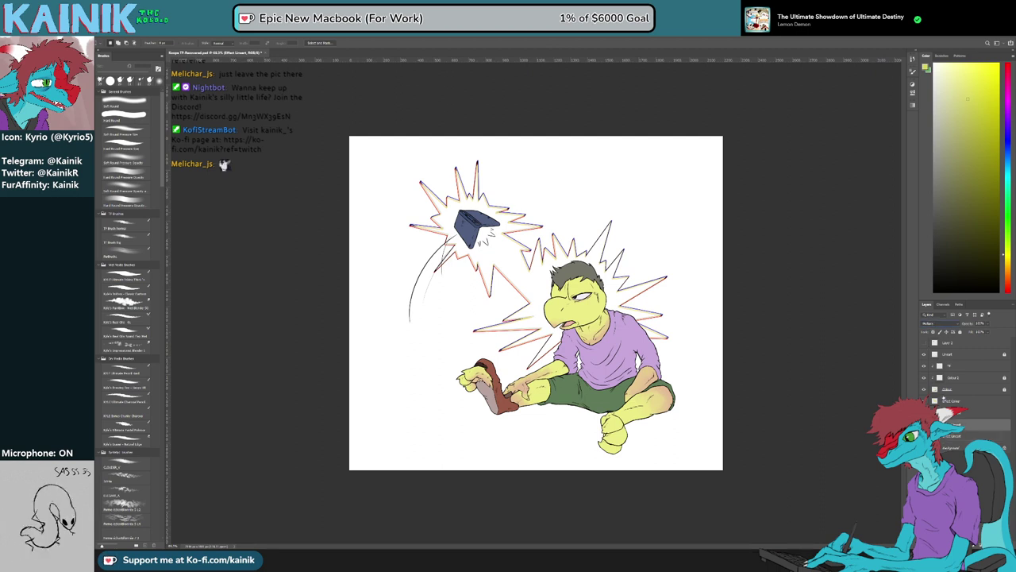
{"action": "key", "text": "alt+bracketright"}
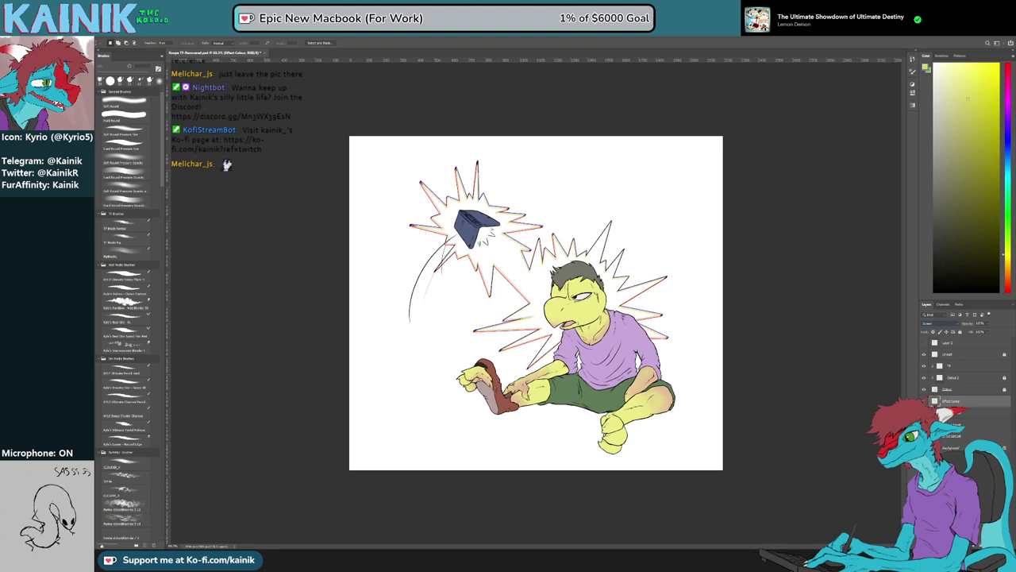
{"action": "left_click", "coordinate": [956, 439]}
{"action": "key", "text": "ctrl+s"}
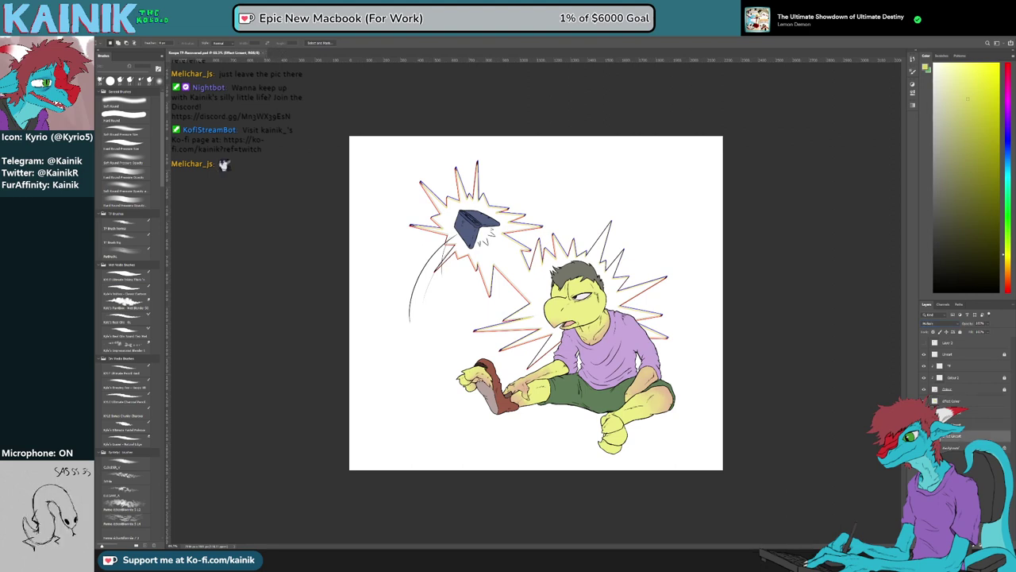
Sample a muted blue-violet from the burst's outline fringe and fill the Background layer with it
{"action": "left_click", "coordinate": [956, 448]}
{"action": "key", "text": "i"}
{"action": "left_click", "coordinate": [621, 254]}
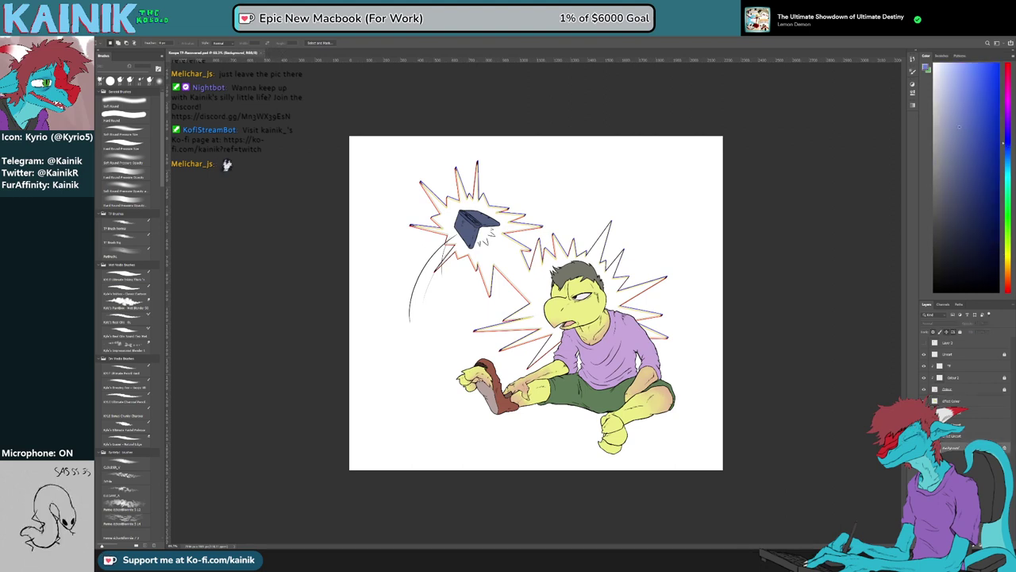
{"action": "key", "text": "g"}
{"action": "left_click", "coordinate": [622, 266]}
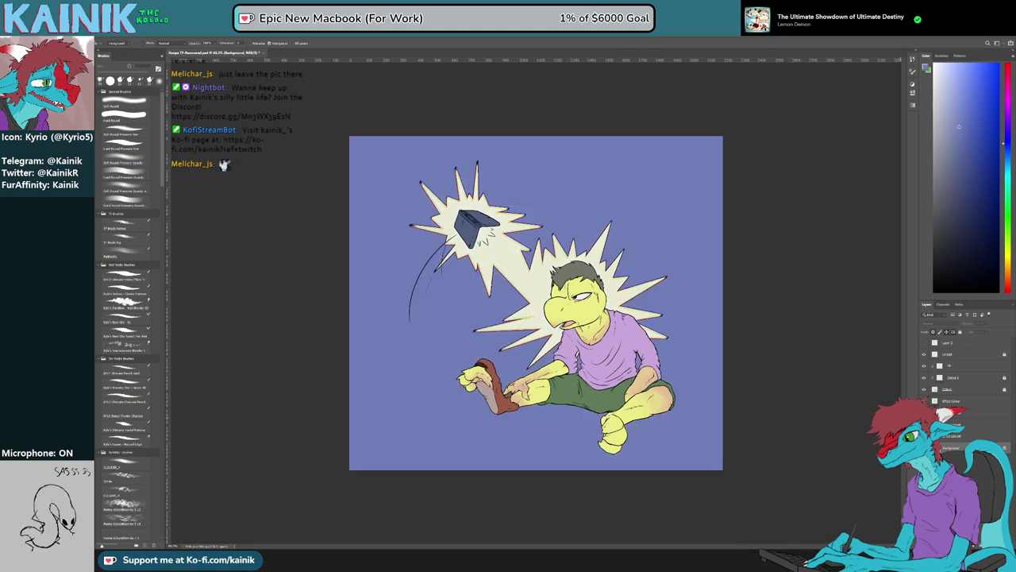
Duplicate the Effect Colour fill, align the copy with the burst, and soften it into a glow around the spikes
{"action": "key", "text": "alt+bracketright"}
{"action": "key", "text": "alt+bracketright"}
{"action": "key", "text": "alt+bracketright"}
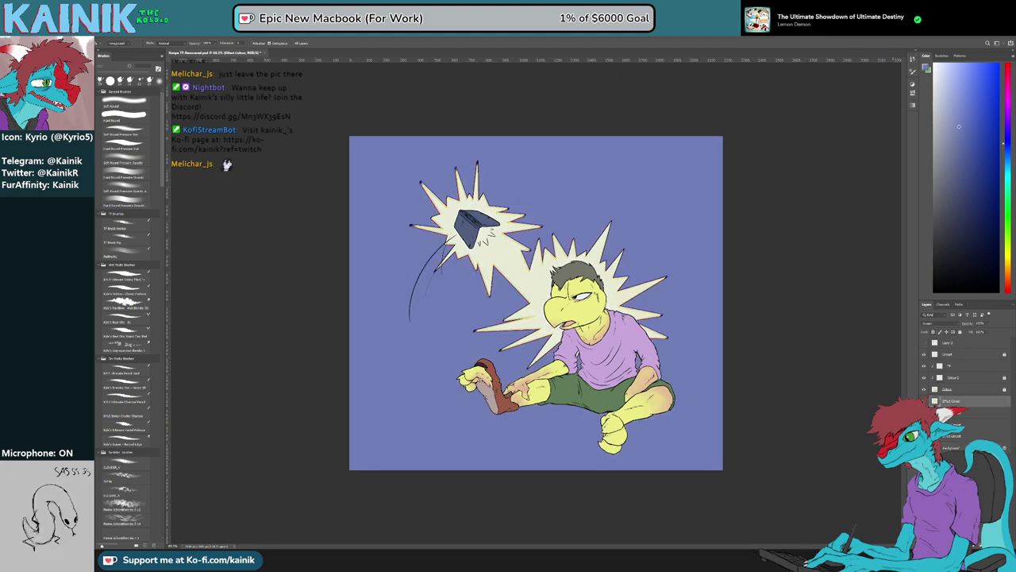
{"action": "key", "text": "b"}
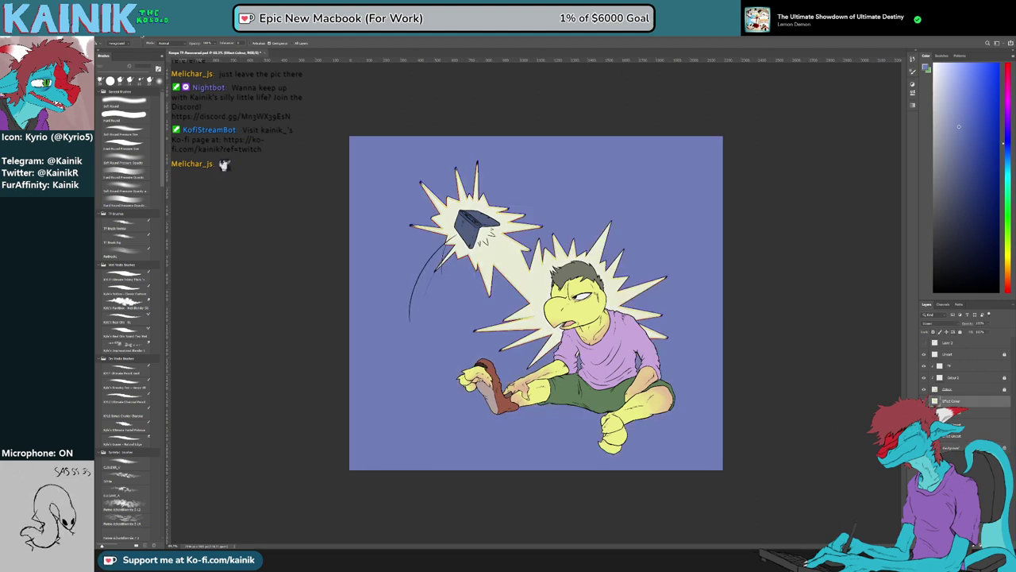
{"action": "key", "text": "ctrl+v"}
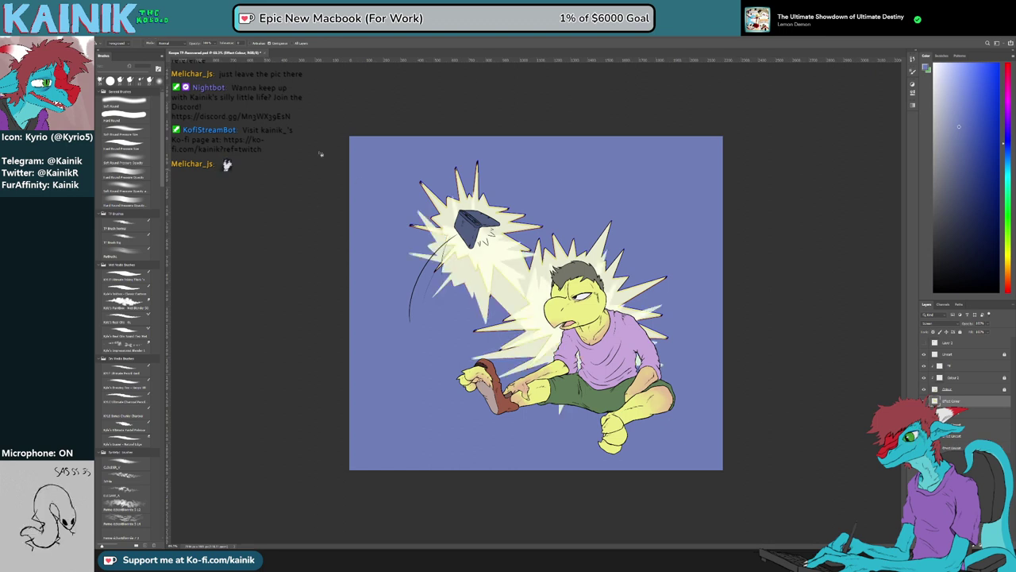
{"action": "key", "text": "v"}
{"action": "left_click_drag", "start_coordinate": [521, 330], "coordinate": [525, 302]}
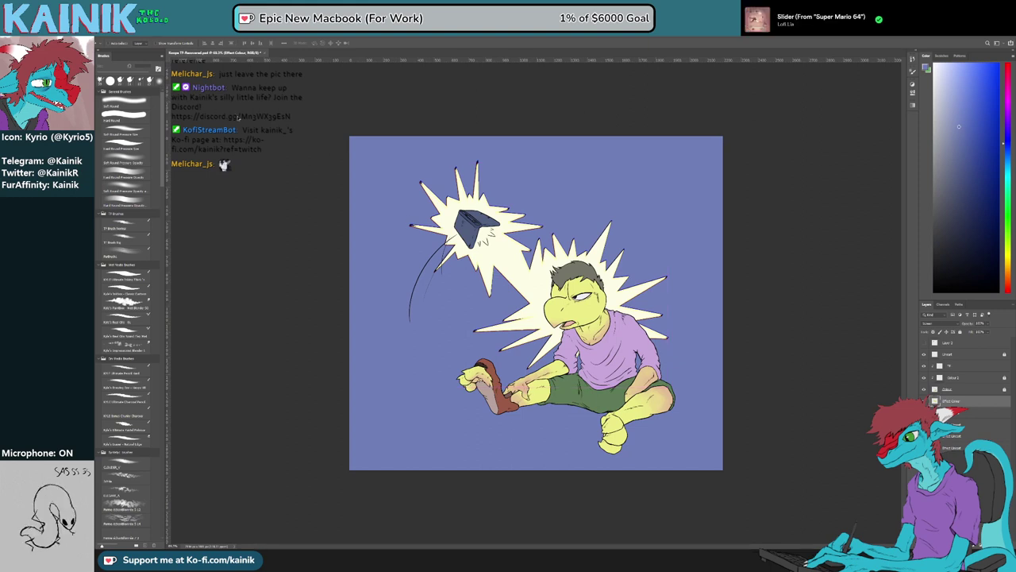
{"action": "key", "text": "h"}
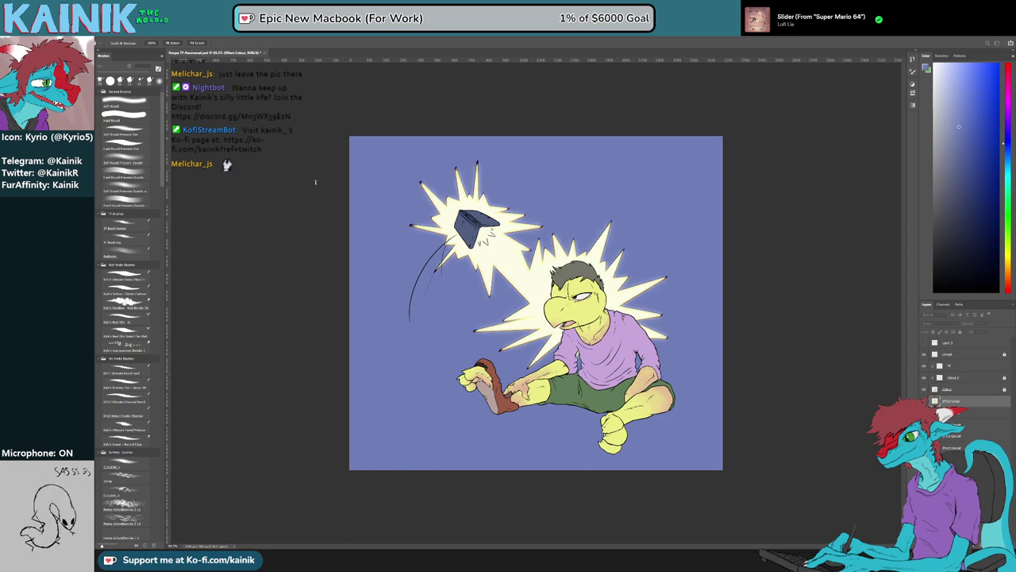
{"action": "key", "text": "v"}
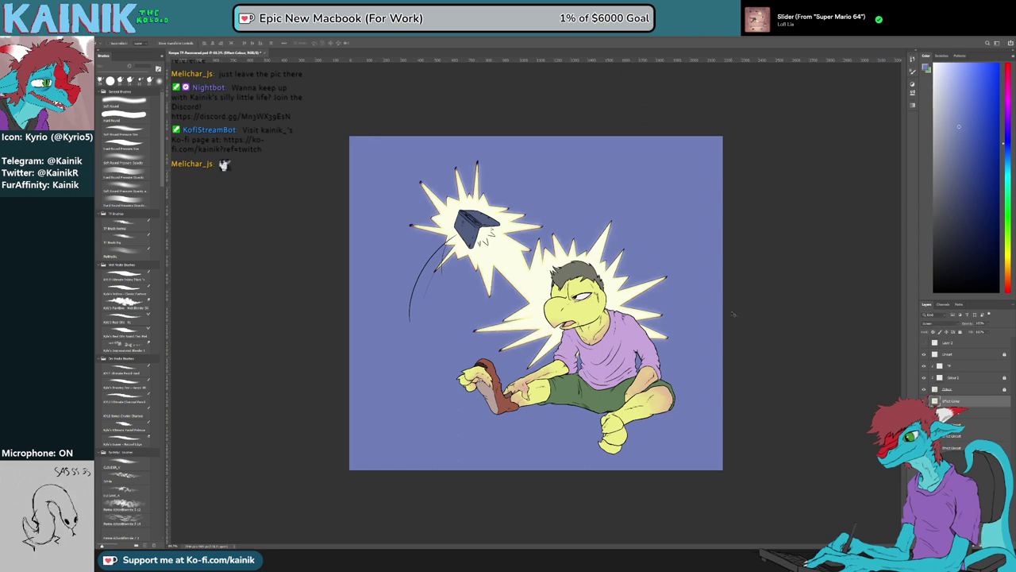
Lower the opacity of the burst colour layer beneath the glowing copy to tone down the burst's brightness
{"action": "key", "text": "ctrl+plus"}
{"action": "key", "text": "ctrl+plus"}
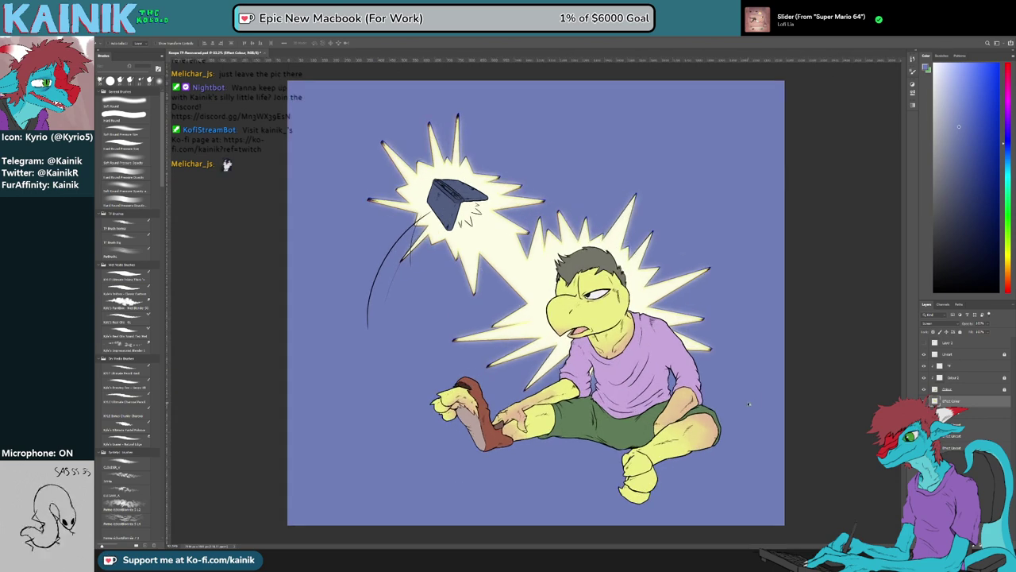
{"action": "left_click", "coordinate": [976, 413]}
{"action": "left_click", "coordinate": [988, 323]}
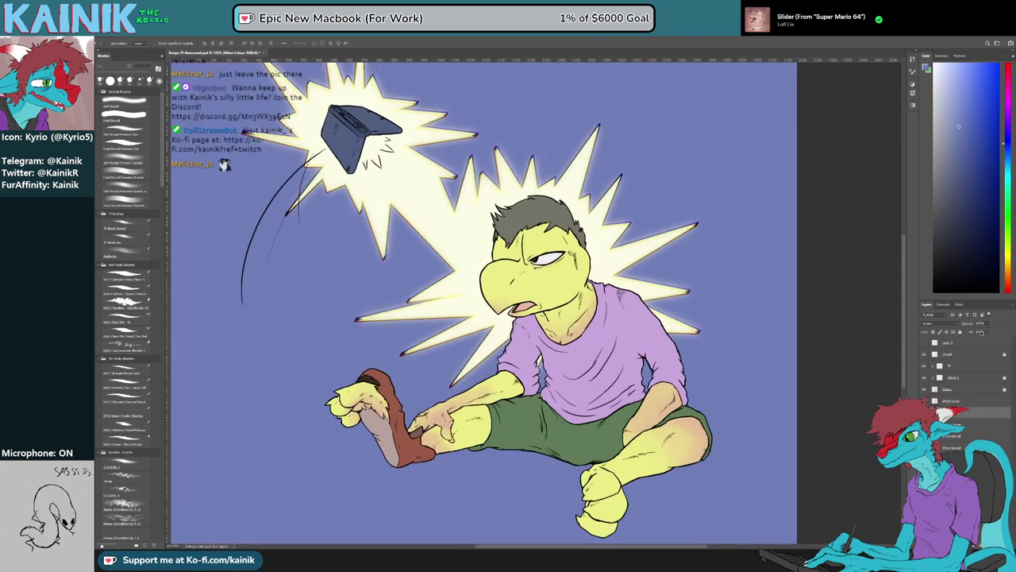
{"action": "left_click", "coordinate": [983, 332]}
{"action": "left_click_drag", "start_coordinate": [983, 332], "coordinate": [980, 333]}
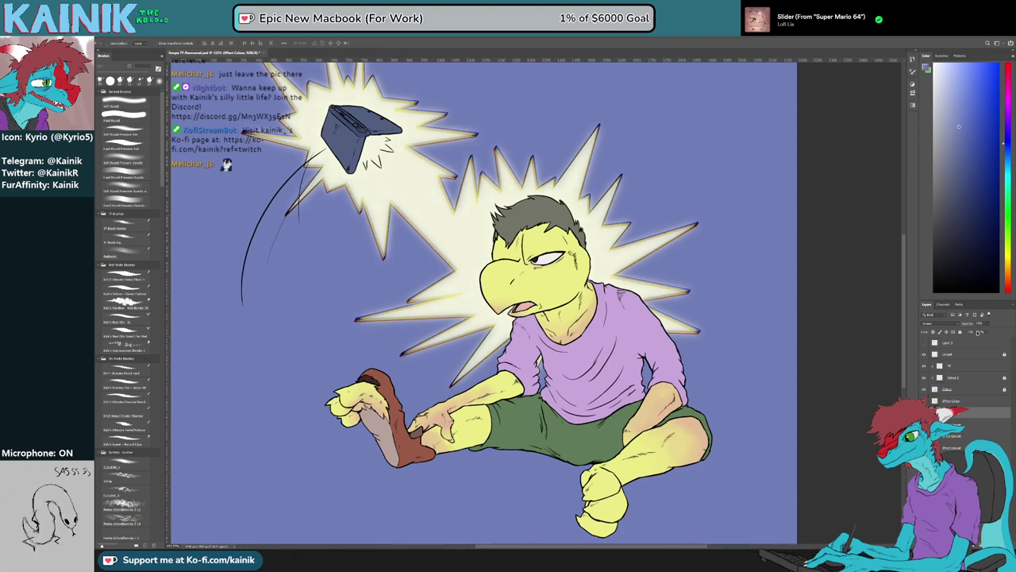
{"action": "left_click", "coordinate": [957, 462]}
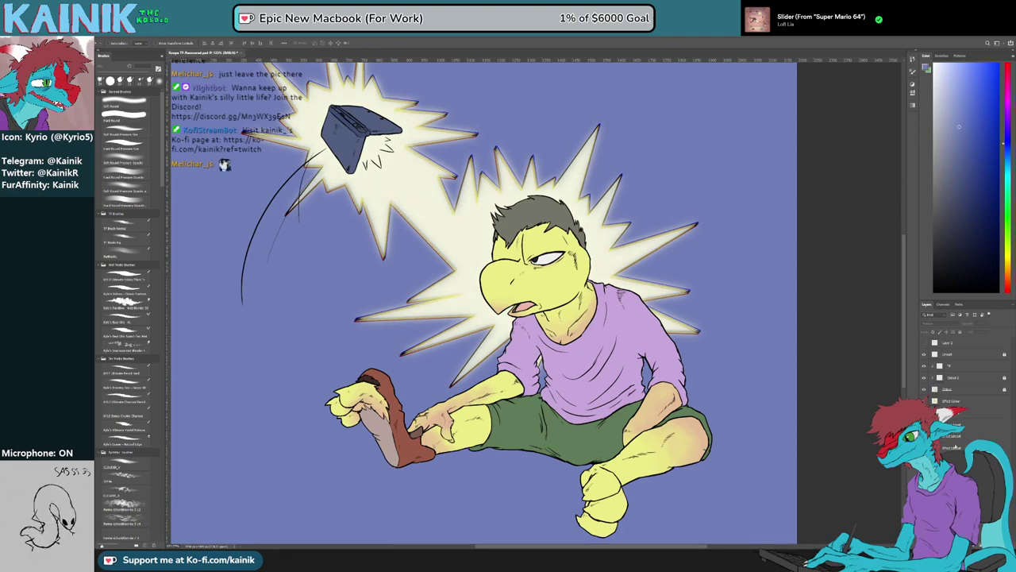
Set the uppermost coloured burst outline copy to Hard Light and delete its white interior
{"action": "key", "text": "ctrl+minus"}
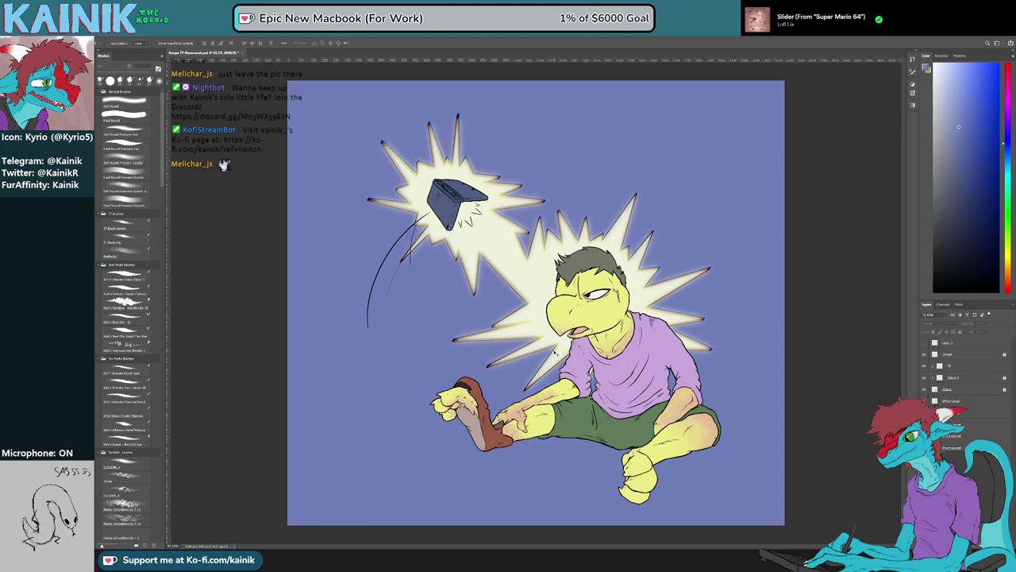
{"action": "left_click", "coordinate": [958, 425]}
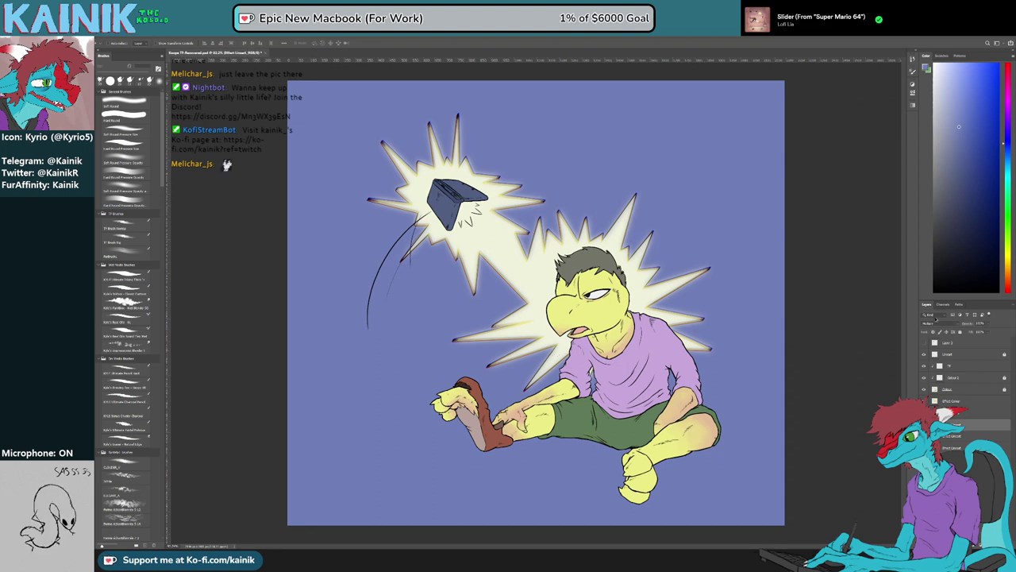
{"action": "key", "text": "shift+plus"}
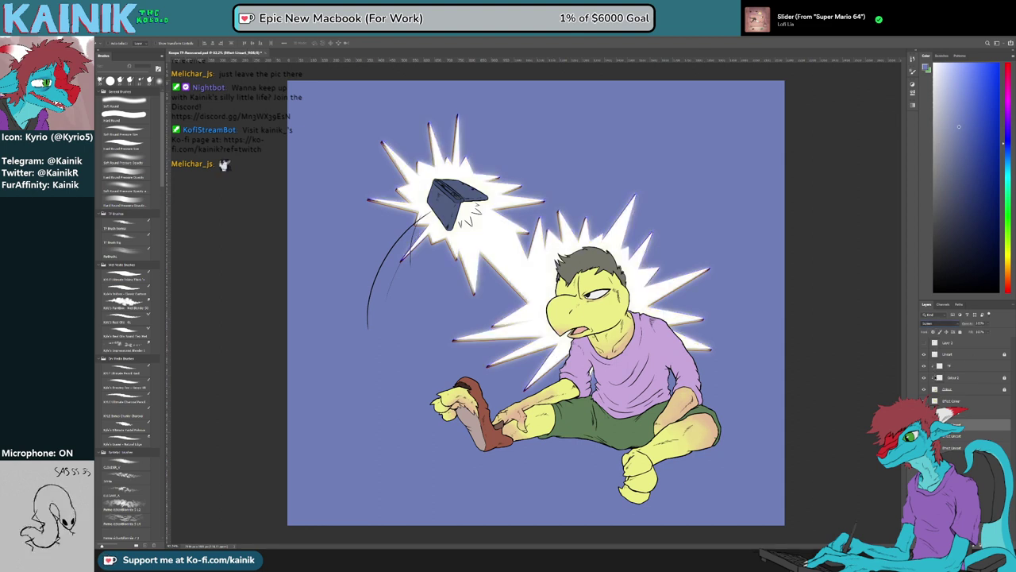
{"action": "key", "text": "shift+plus"}
{"action": "key", "text": "shift+plus"}
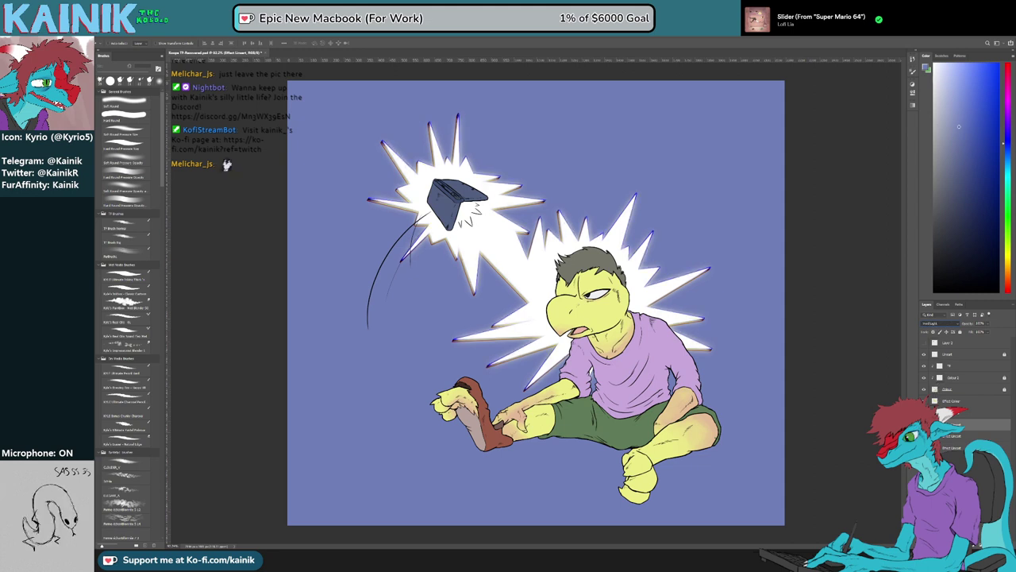
{"action": "key", "text": "Down"}
{"action": "key", "text": "Up"}
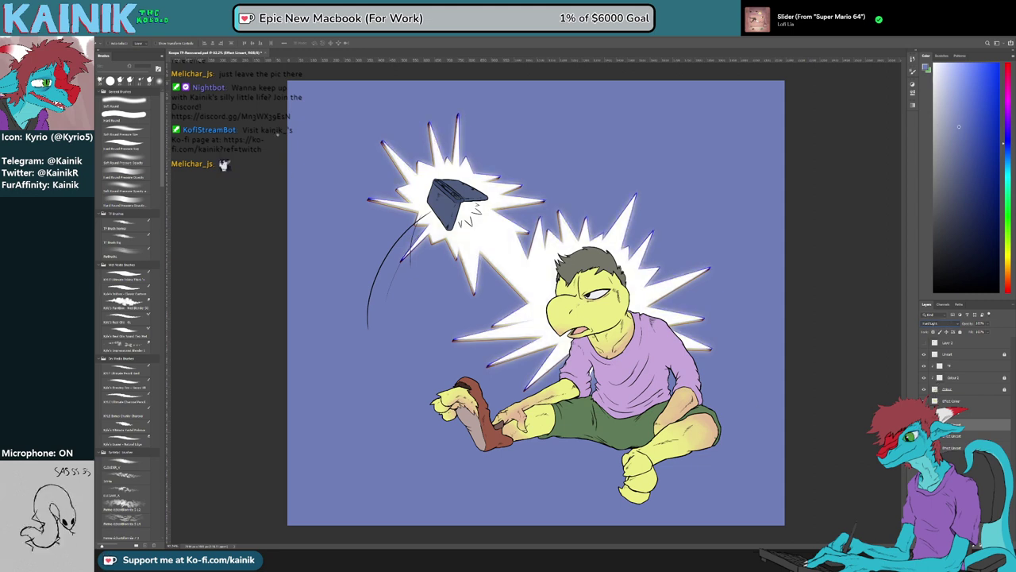
{"action": "key", "text": "w"}
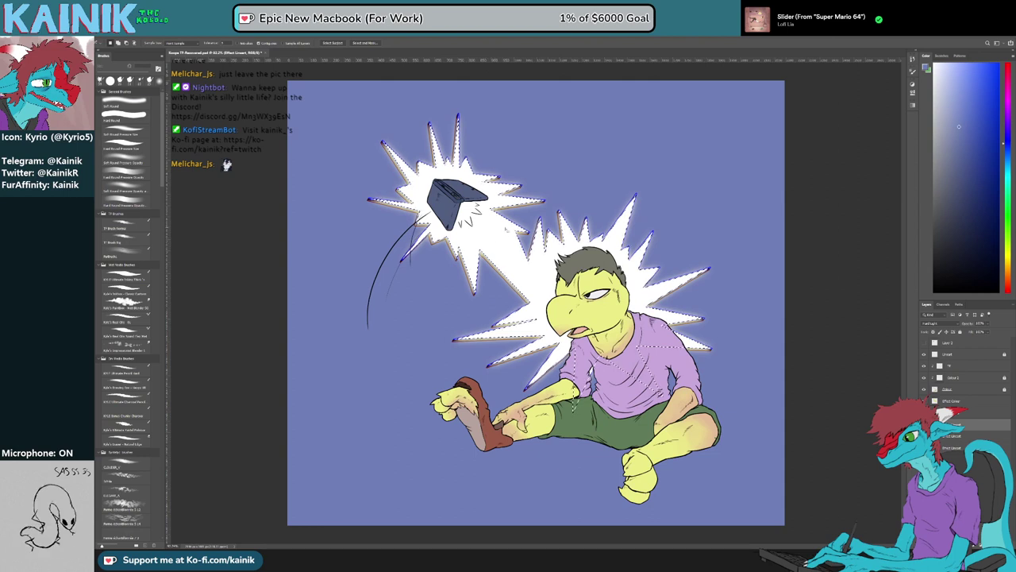
{"action": "key", "text": "Delete"}
{"action": "key", "text": "l"}
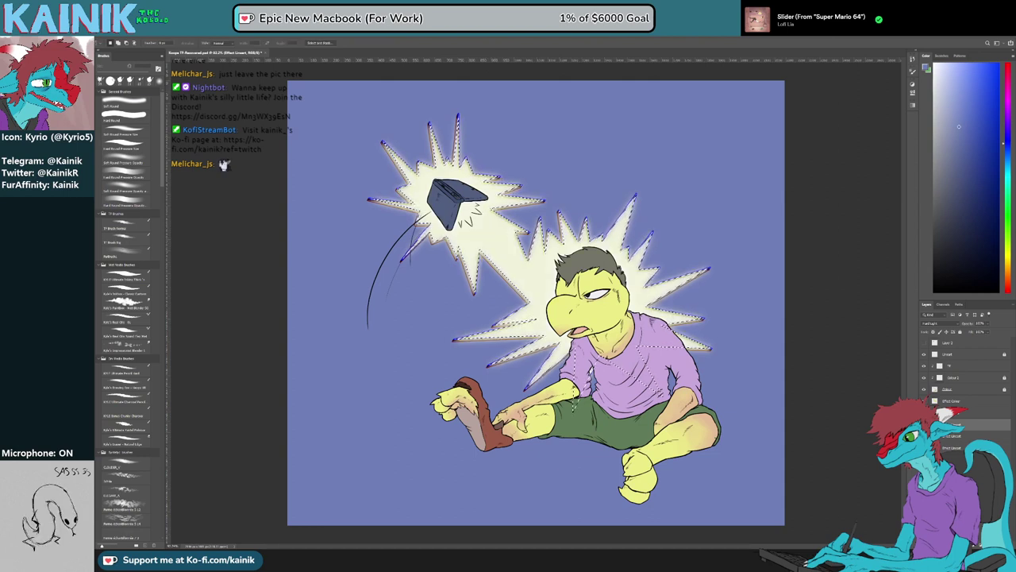
{"action": "key", "text": "ctrl+d"}
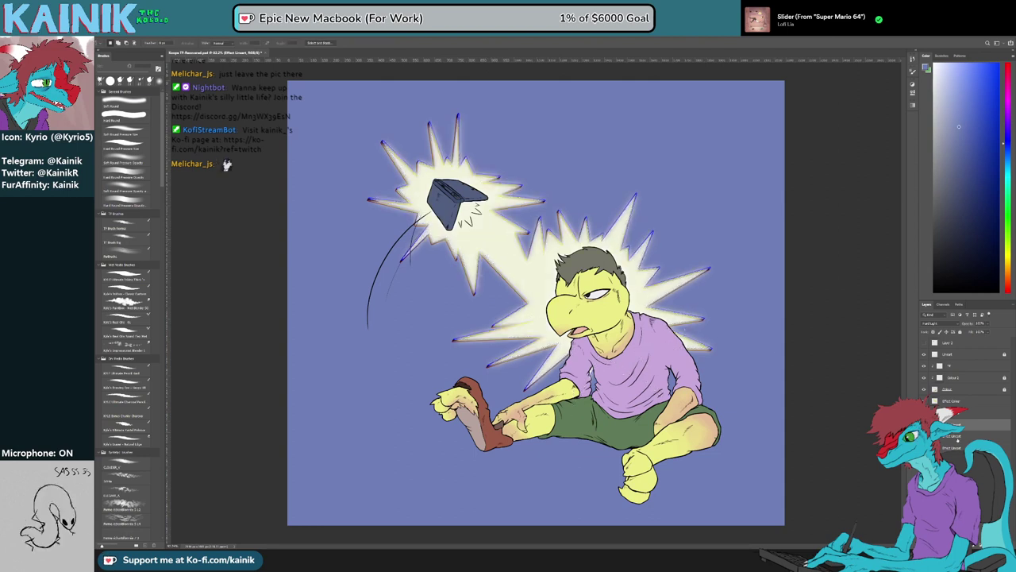
Switch the middle burst outline copy to Hard Light, delete its white interior and clear the selection
{"action": "left_click", "coordinate": [958, 438]}
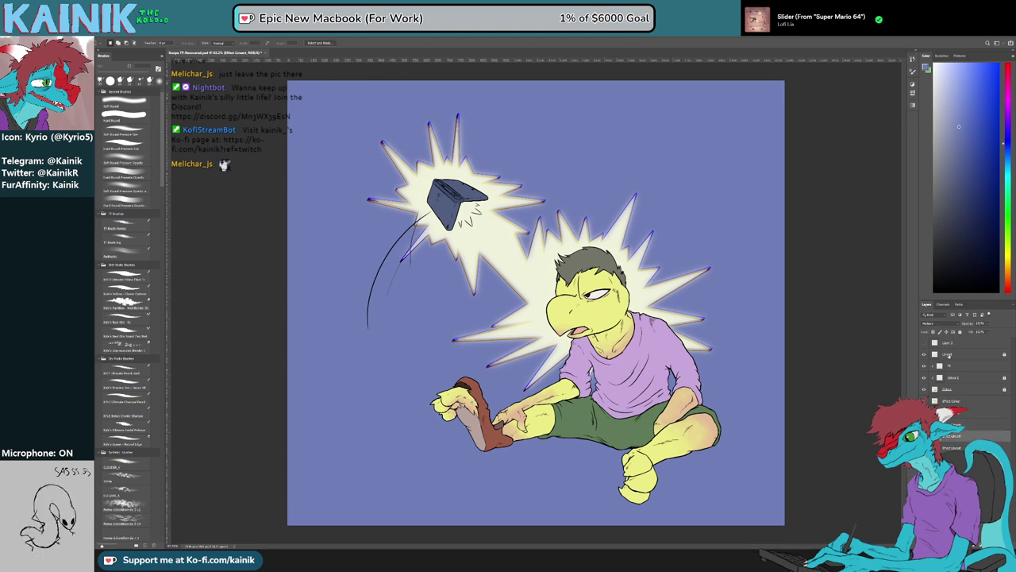
{"action": "left_click", "coordinate": [941, 324]}
{"action": "left_click", "coordinate": [939, 450]}
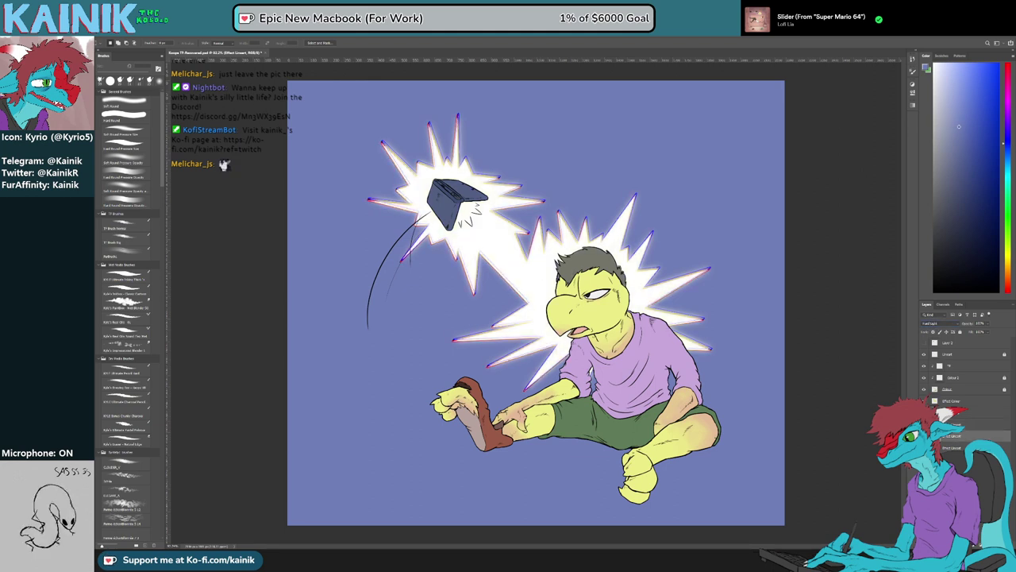
{"action": "key", "text": "w"}
{"action": "left_click", "coordinate": [502, 252]}
{"action": "key", "text": "Delete"}
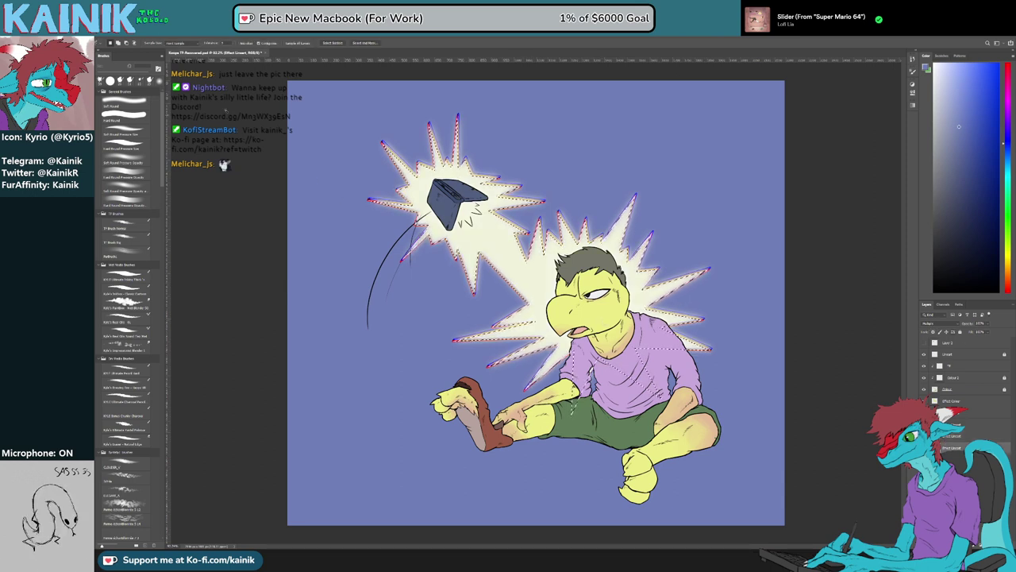
{"action": "key", "text": "b"}
{"action": "left_click", "coordinate": [125, 277]}
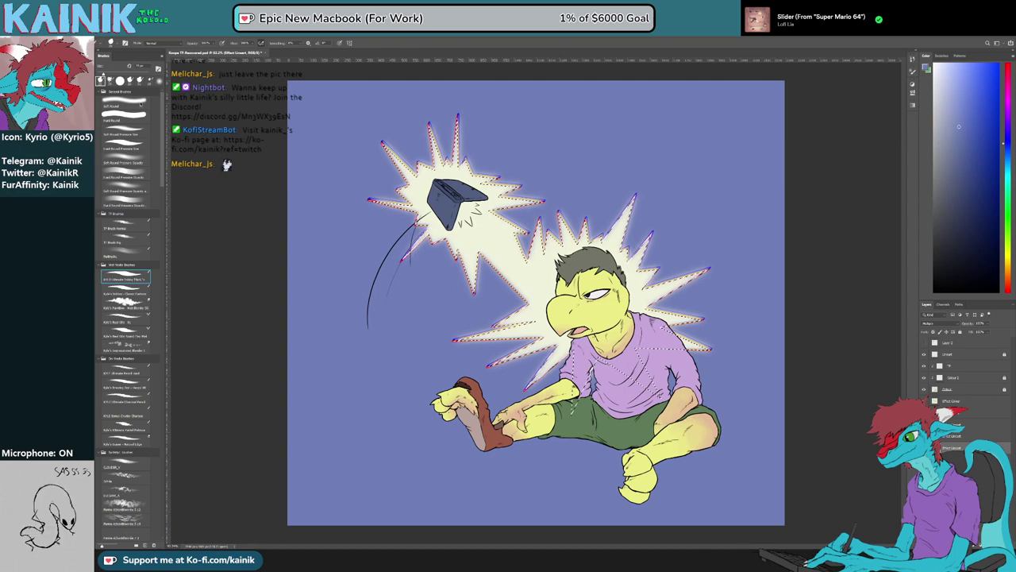
{"action": "key", "text": "m"}
{"action": "left_click", "coordinate": [242, 200]}
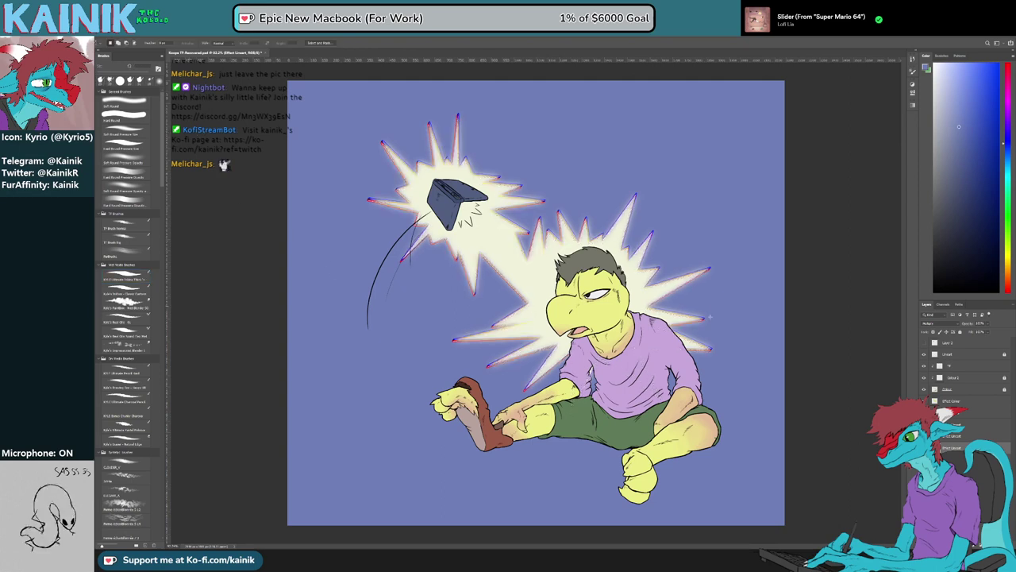
Set the lowest burst outline layer's blend mode to Normal and remove the white area inside its spikes
{"action": "left_click", "coordinate": [944, 323]}
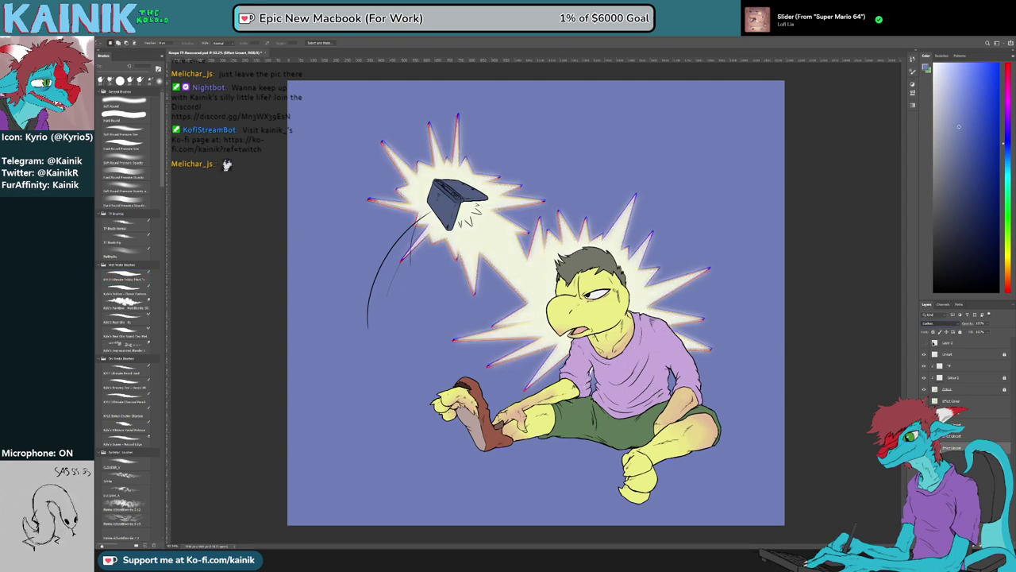
{"action": "left_click", "coordinate": [939, 330]}
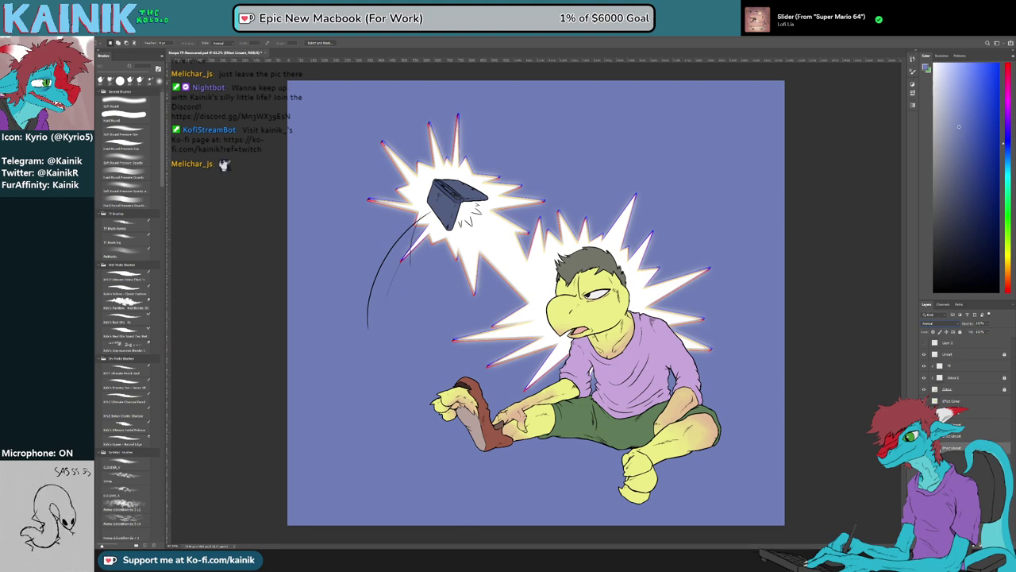
{"action": "key", "text": "w"}
{"action": "left_click", "coordinate": [486, 236]}
{"action": "key", "text": "Delete"}
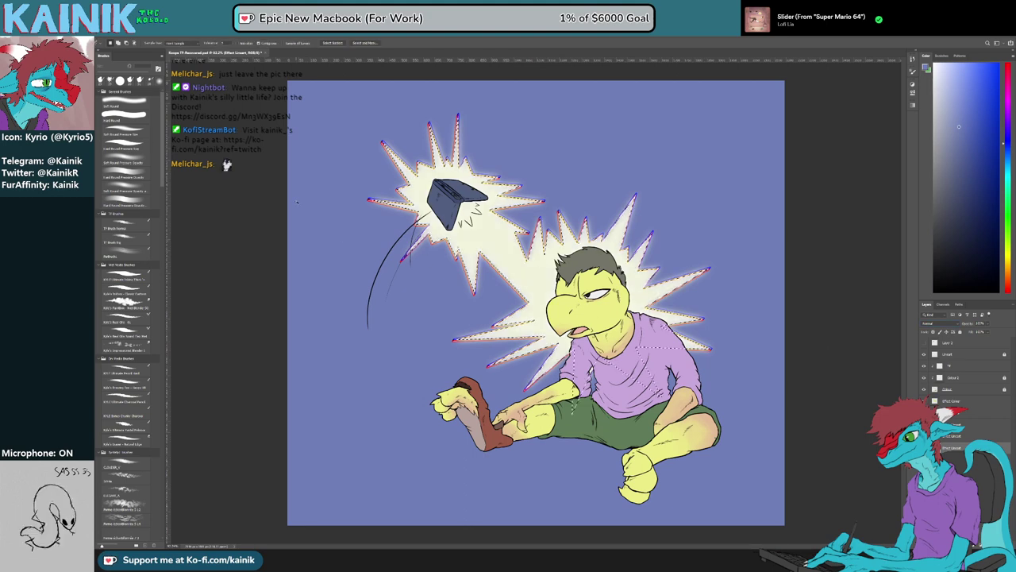
{"action": "key", "text": "m"}
{"action": "key", "text": "ctrl+d"}
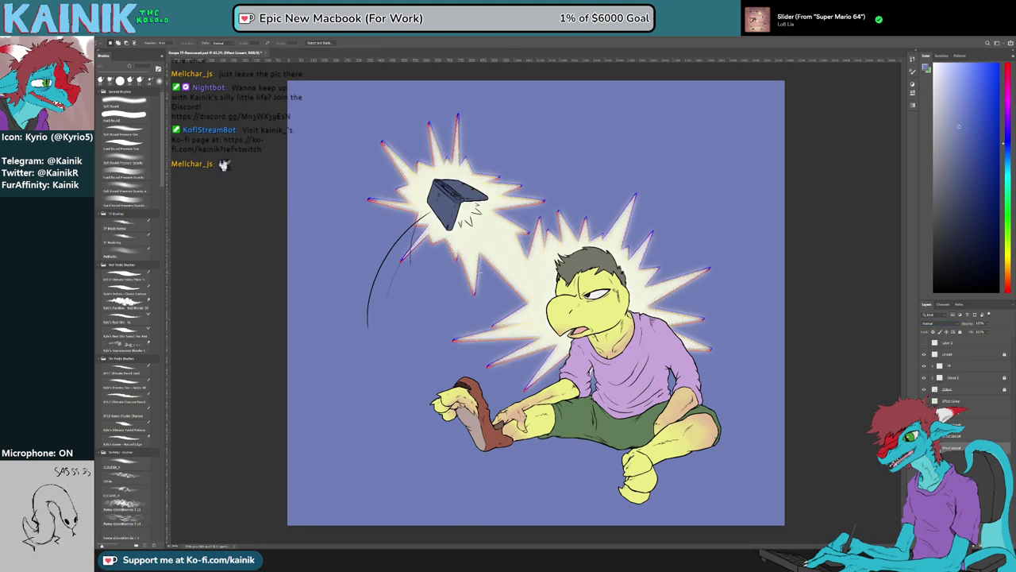
Slightly blur each of the three colour-fringe outline layers to soften the edges of the burst
{"action": "scroll", "coordinate": [468, 184], "scroll_direction": "up", "scroll_amount": 5}
{"action": "scroll", "coordinate": [357, 300], "scroll_direction": "up", "scroll_amount": 3}
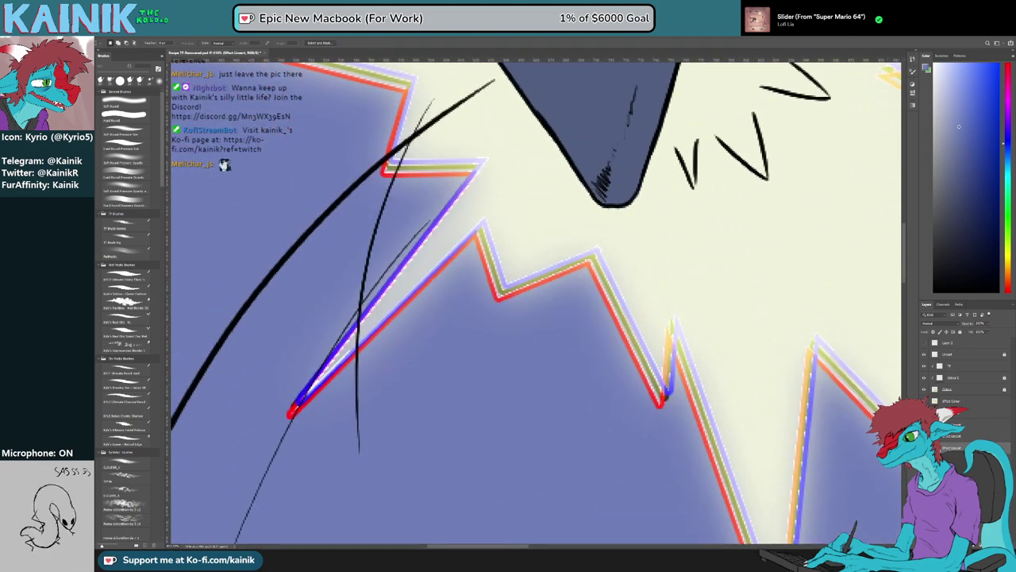
{"action": "left_click", "coordinate": [954, 436]}
{"action": "left_click", "coordinate": [253, 121]}
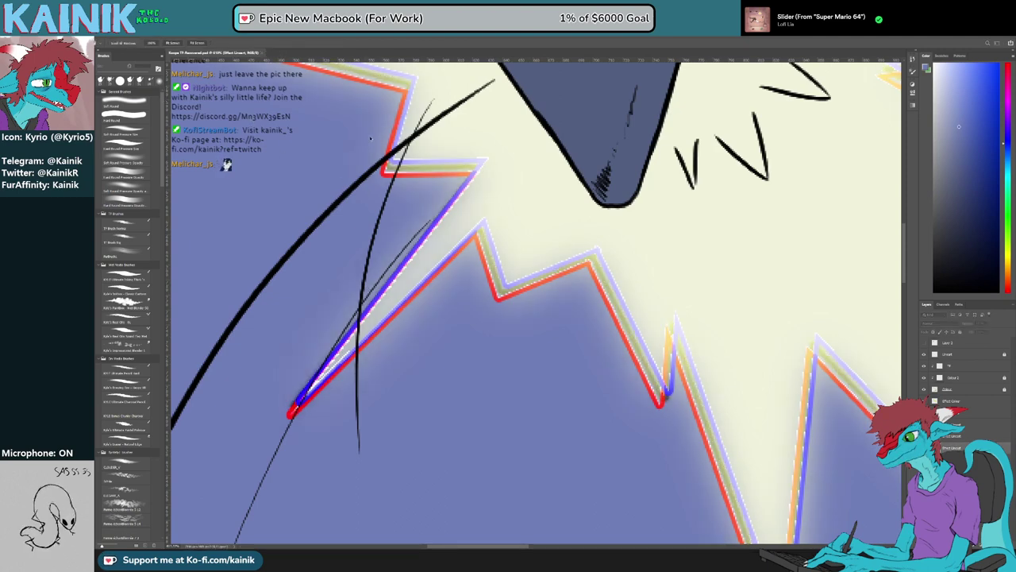
{"action": "key", "text": "l"}
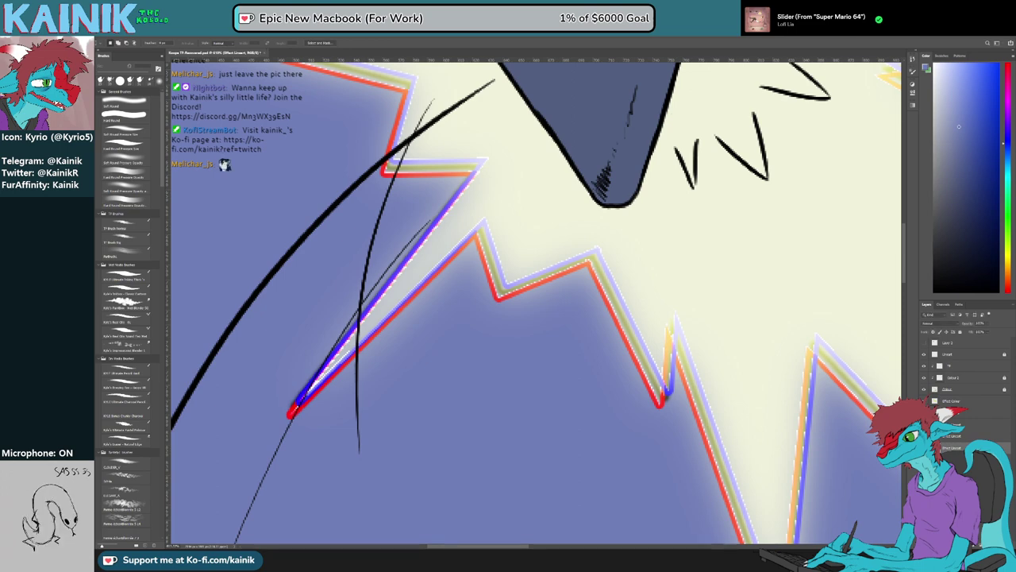
{"action": "left_click", "coordinate": [952, 436]}
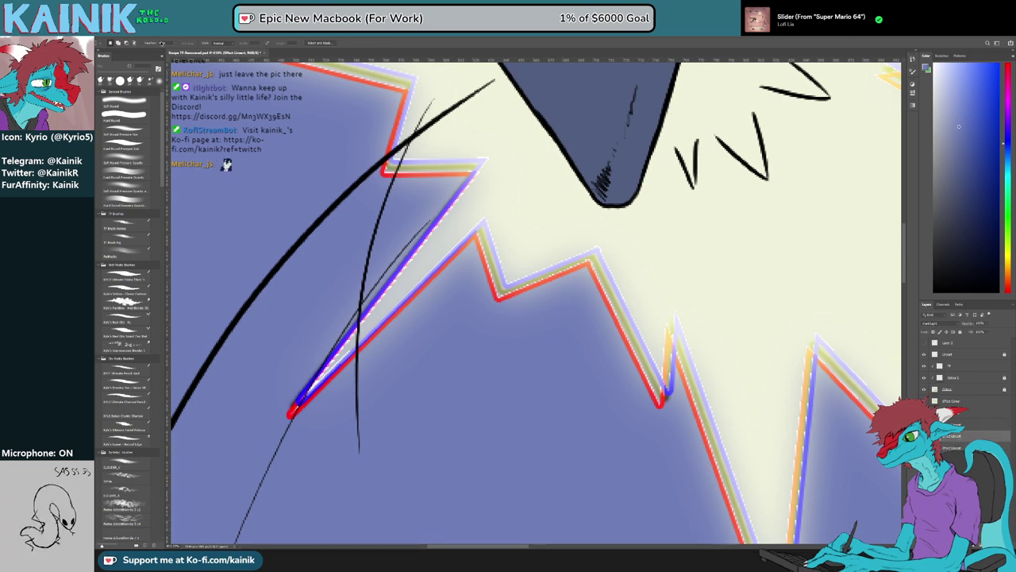
{"action": "left_click", "coordinate": [952, 423]}
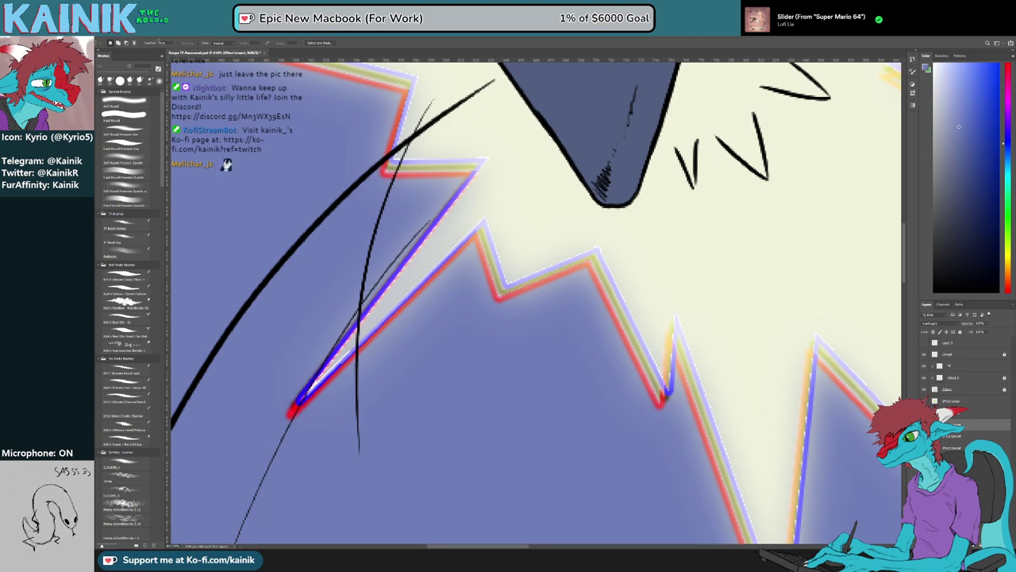
{"action": "scroll", "coordinate": [358, 336], "scroll_direction": "down", "scroll_amount": 10}
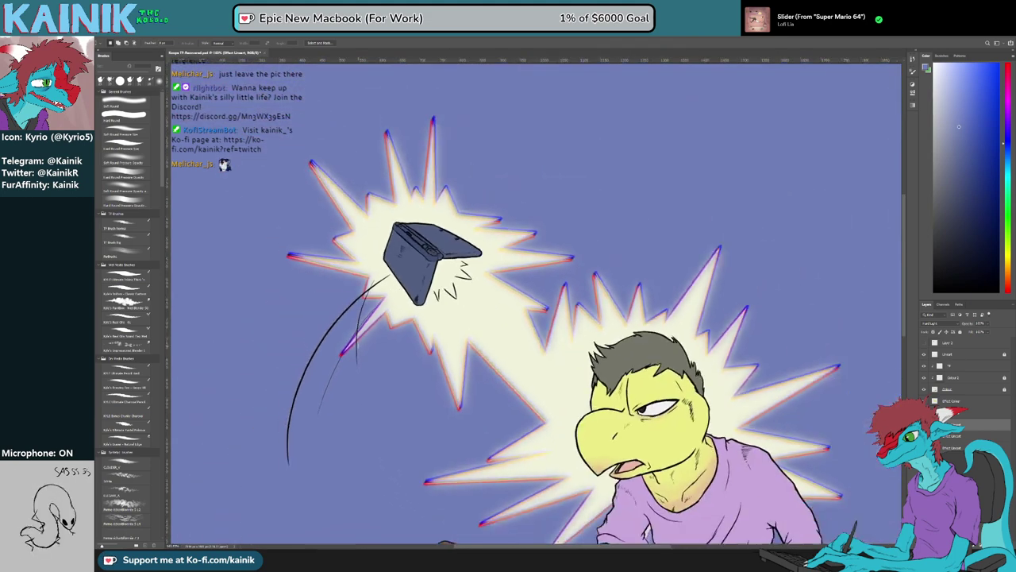
{"action": "scroll", "coordinate": [359, 336], "scroll_direction": "down", "scroll_amount": 3}
{"action": "scroll", "coordinate": [415, 312], "scroll_direction": "up", "scroll_amount": 1}
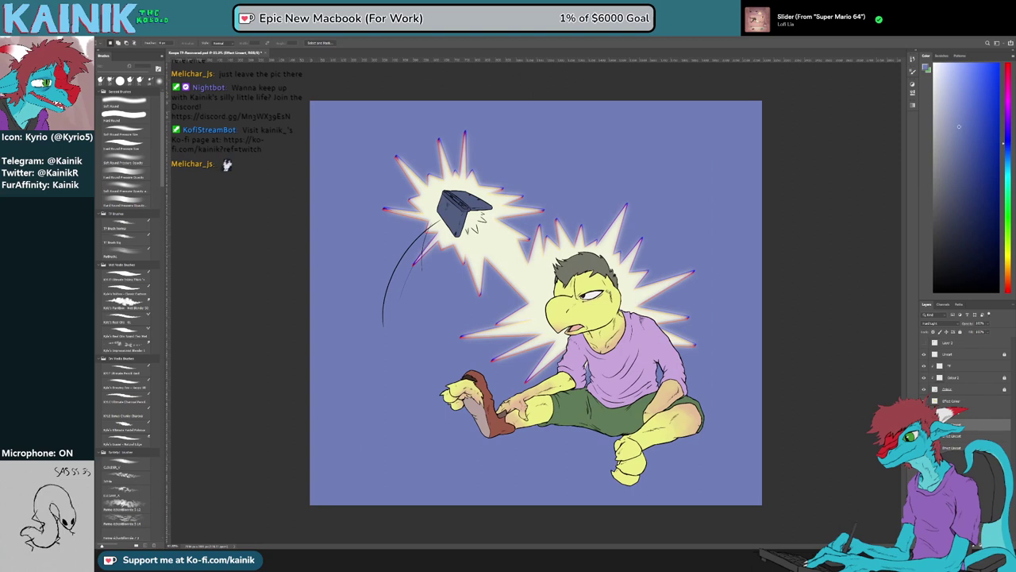
Adjust the opacity of the Effect Colour layers to balance the burst's fill against its glow
{"action": "key", "text": "alt+bracketright"}
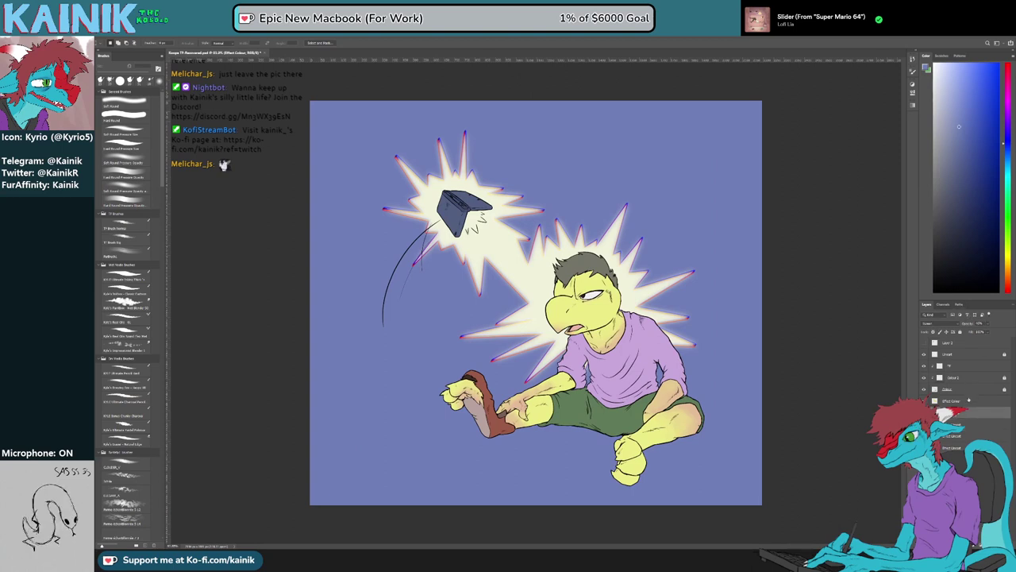
{"action": "left_click", "coordinate": [970, 400]}
{"action": "mouse_move", "coordinate": [980, 332]}
{"action": "left_mouse_down"}
{"action": "mouse_move", "coordinate": [1010, 332]}
{"action": "mouse_move", "coordinate": [986, 332]}
{"action": "left_mouse_up"}
{"action": "left_click", "coordinate": [972, 412]}
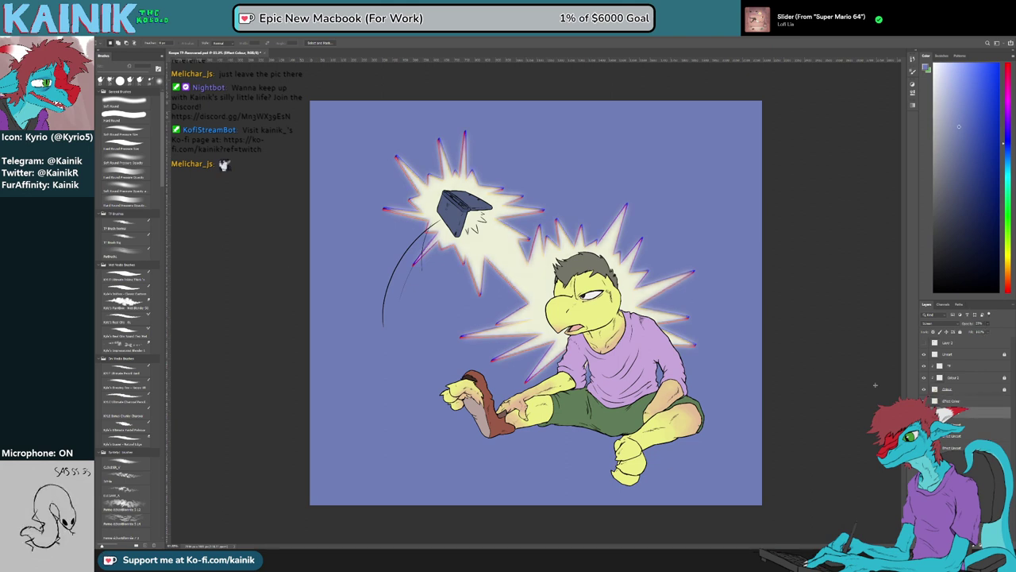
{"action": "left_click", "coordinate": [955, 320]}
{"action": "left_click", "coordinate": [962, 401]}
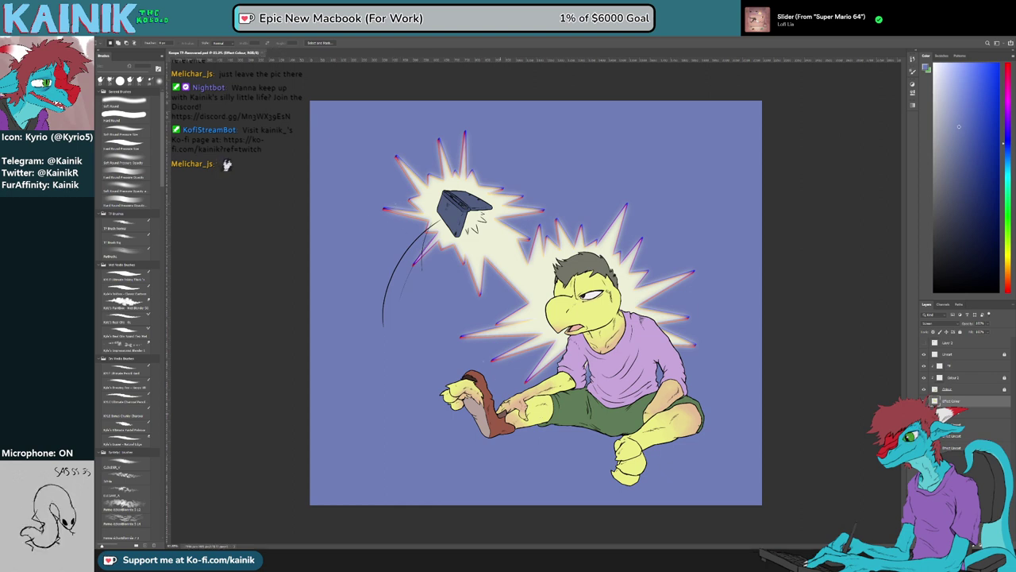
Add a new layer directly above the Background layer and name it BG
{"action": "left_click", "coordinate": [964, 497]}
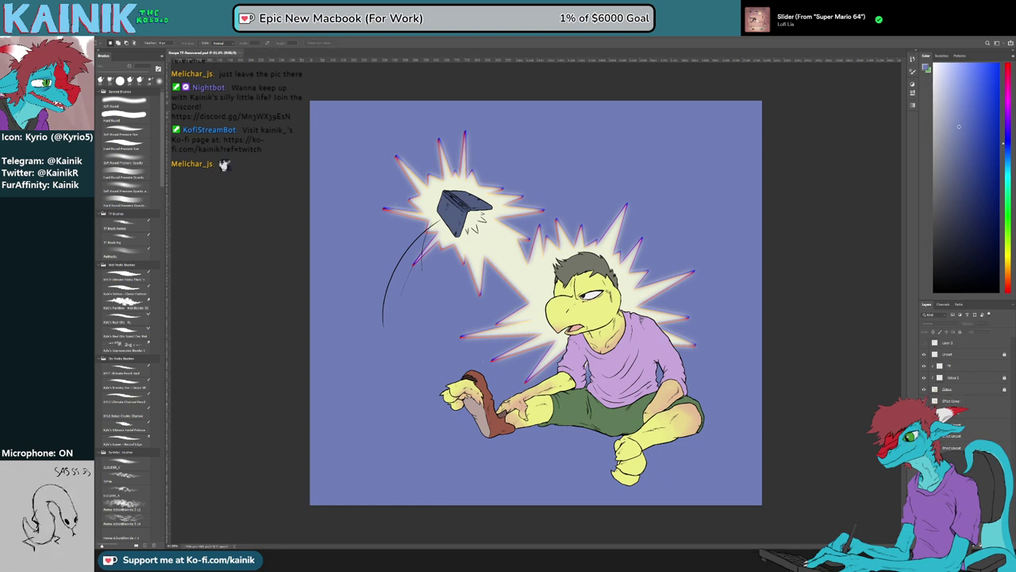
{"action": "left_click", "coordinate": [953, 459]}
{"action": "left_click", "coordinate": [983, 545]}
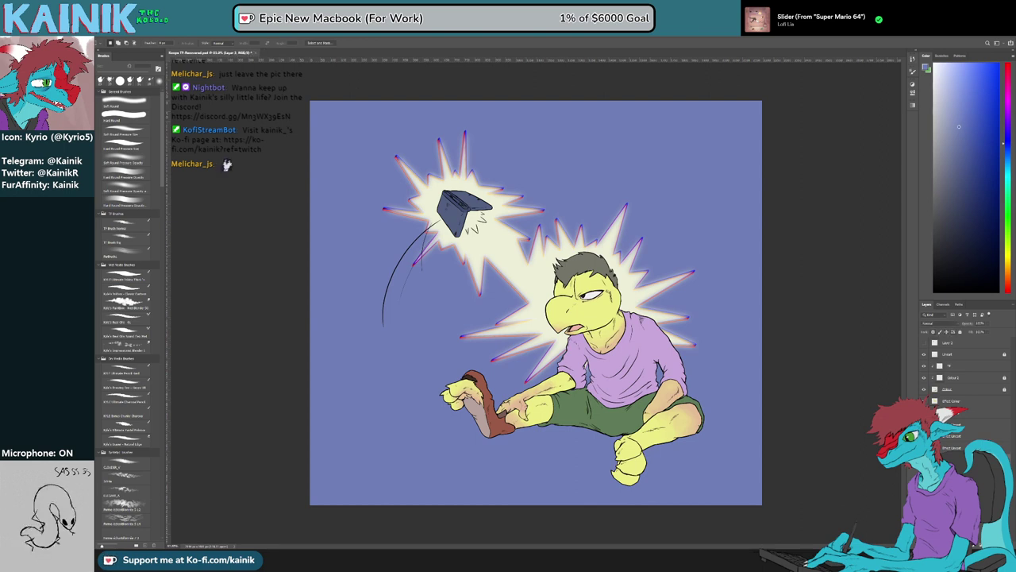
{"action": "double_click", "coordinate": [953, 459]}
{"action": "type", "text": "BG"}
{"action": "key", "text": "Return"}
Paint a dark slate-blue ground shadow beneath the seated character's feet and legs with Kyle's Real Oils Round Flex Wet brush
{"action": "key", "text": "b"}
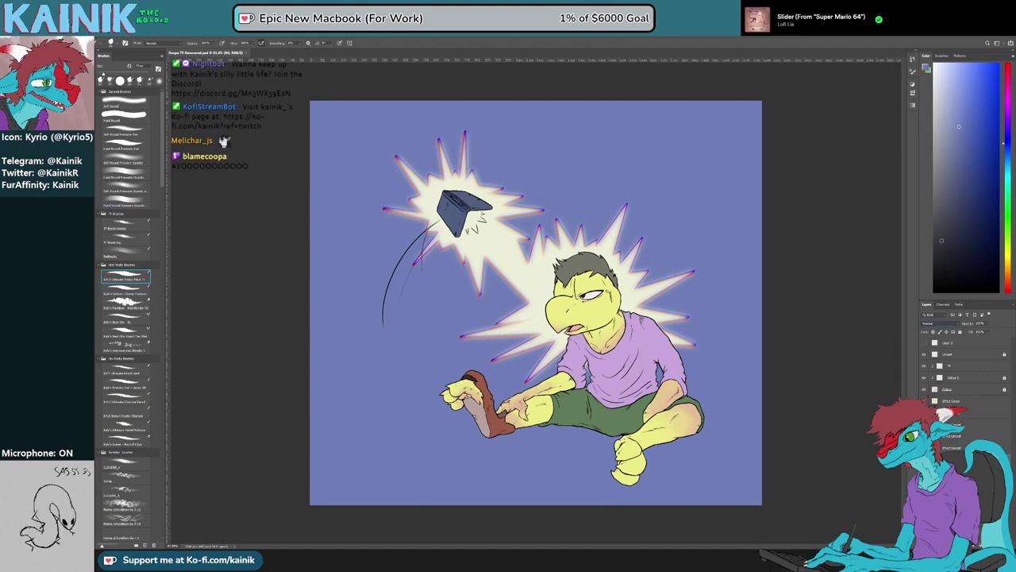
{"action": "left_click", "coordinate": [955, 184]}
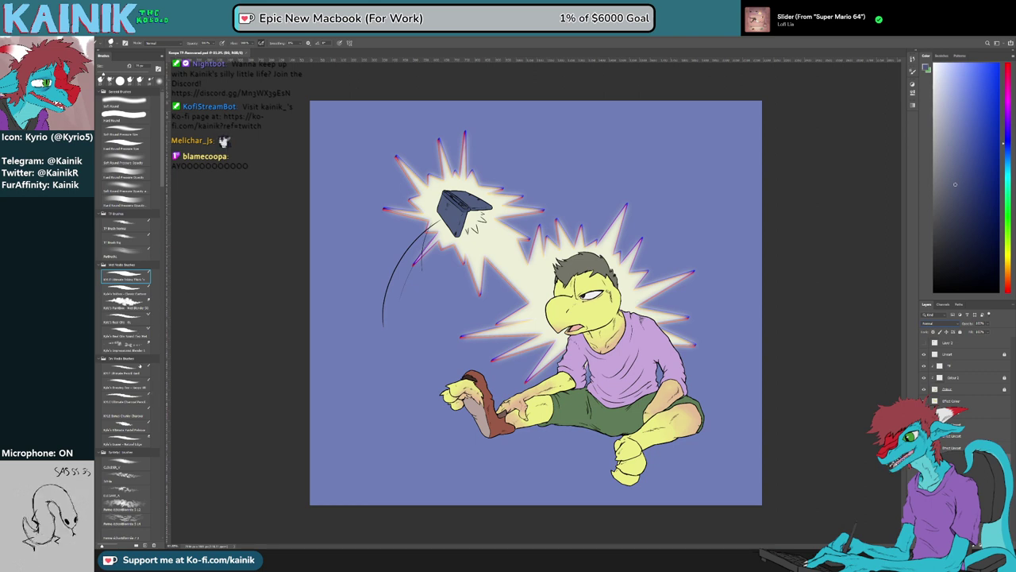
{"action": "left_click", "coordinate": [124, 335]}
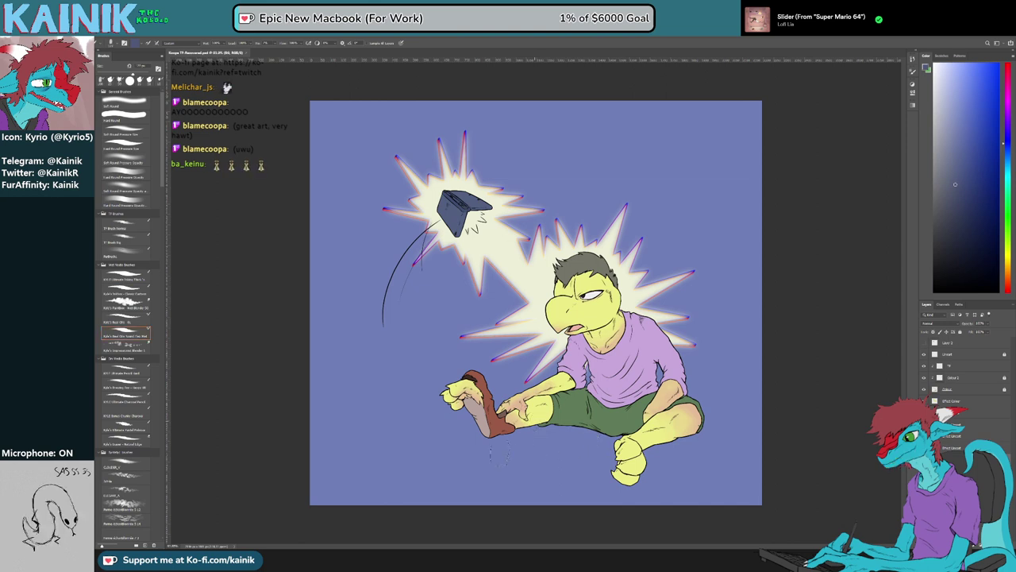
{"action": "mouse_move", "coordinate": [506, 445]}
{"action": "left_mouse_down"}
{"action": "mouse_move", "coordinate": [545, 443]}
{"action": "mouse_move", "coordinate": [516, 439]}
{"action": "mouse_move", "coordinate": [549, 430]}
{"action": "mouse_move", "coordinate": [556, 442]}
{"action": "mouse_move", "coordinate": [624, 447]}
{"action": "mouse_move", "coordinate": [627, 462]}
{"action": "mouse_move", "coordinate": [473, 438]}
{"action": "left_mouse_up"}
{"action": "key", "text": "ctrl+z"}
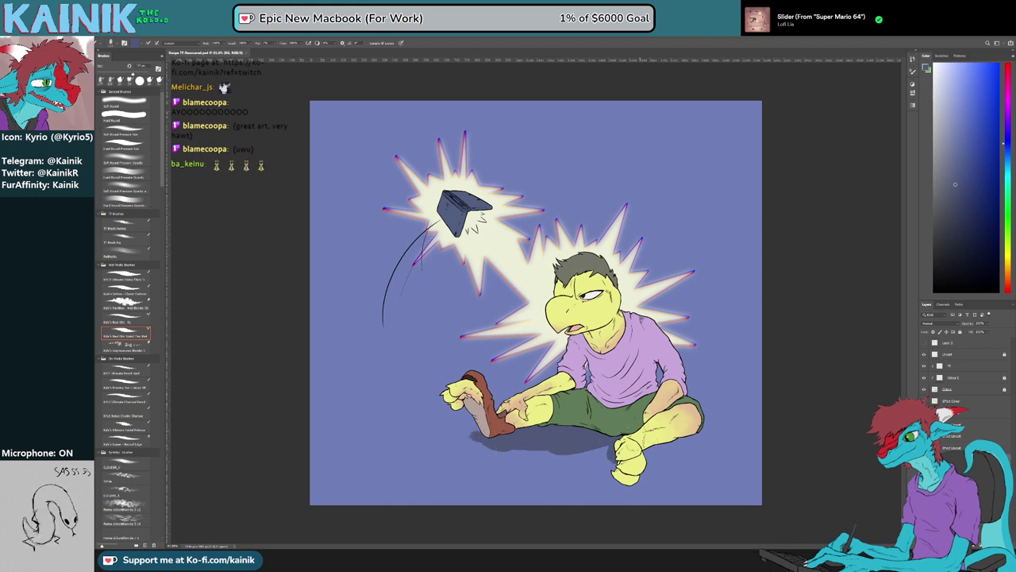
{"action": "left_click_drag", "start_coordinate": [644, 440], "coordinate": [694, 439]}
{"action": "left_click_drag", "start_coordinate": [607, 451], "coordinate": [564, 455]}
{"action": "left_click_drag", "start_coordinate": [664, 450], "coordinate": [645, 448]}
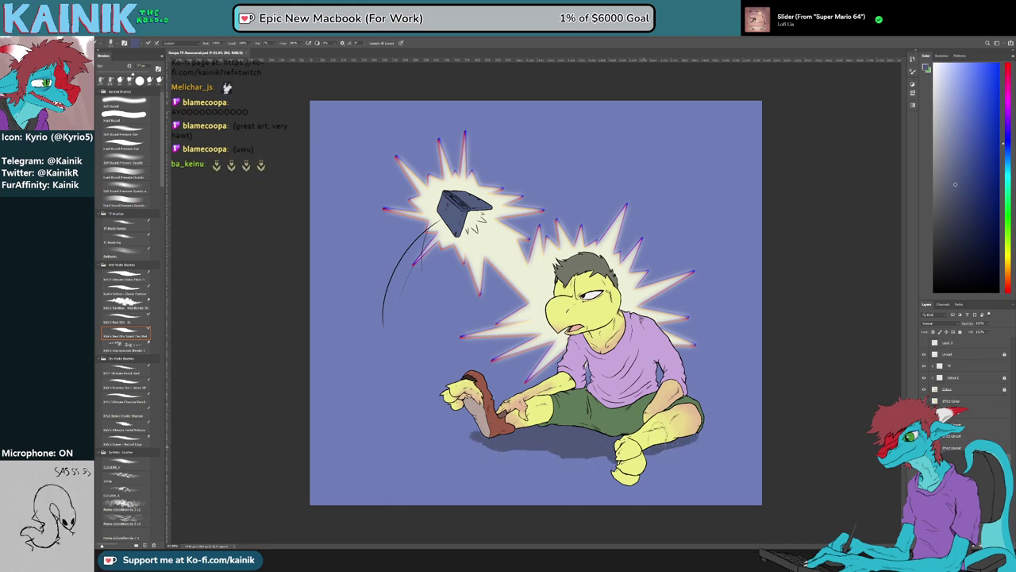
Fill the BG layer with white around the painted ground shadow and set the layer's blending mode to Multiply
{"action": "key", "text": "x"}
{"action": "key", "text": "g"}
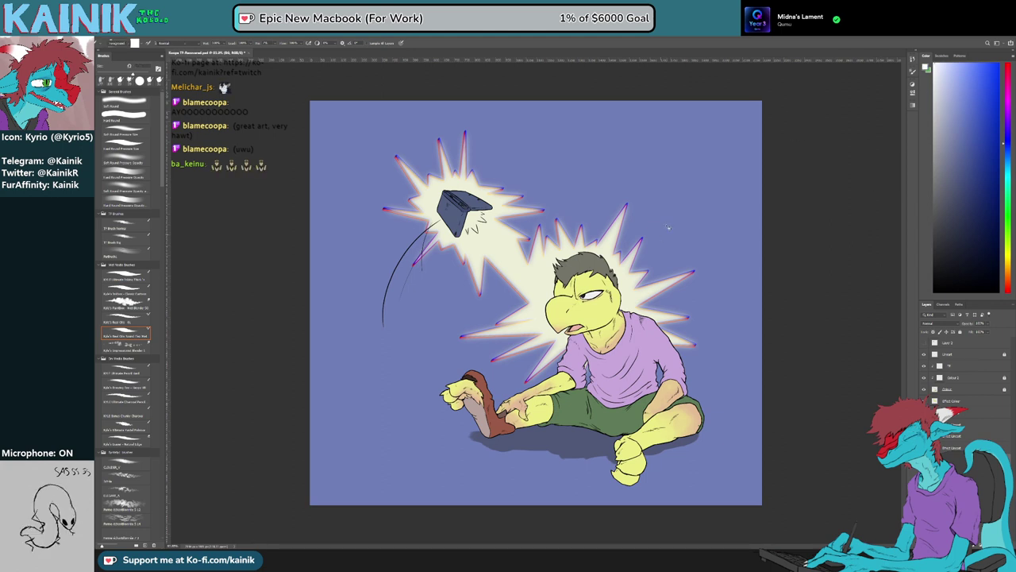
{"action": "left_click", "coordinate": [669, 229]}
{"action": "key", "text": "b"}
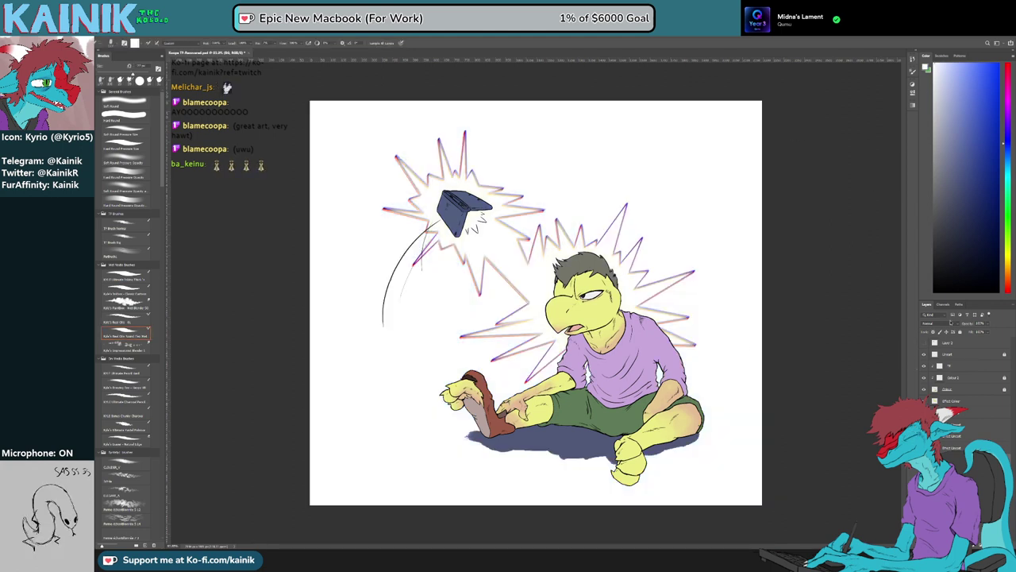
{"action": "left_click", "coordinate": [951, 323]}
{"action": "left_click", "coordinate": [940, 352]}
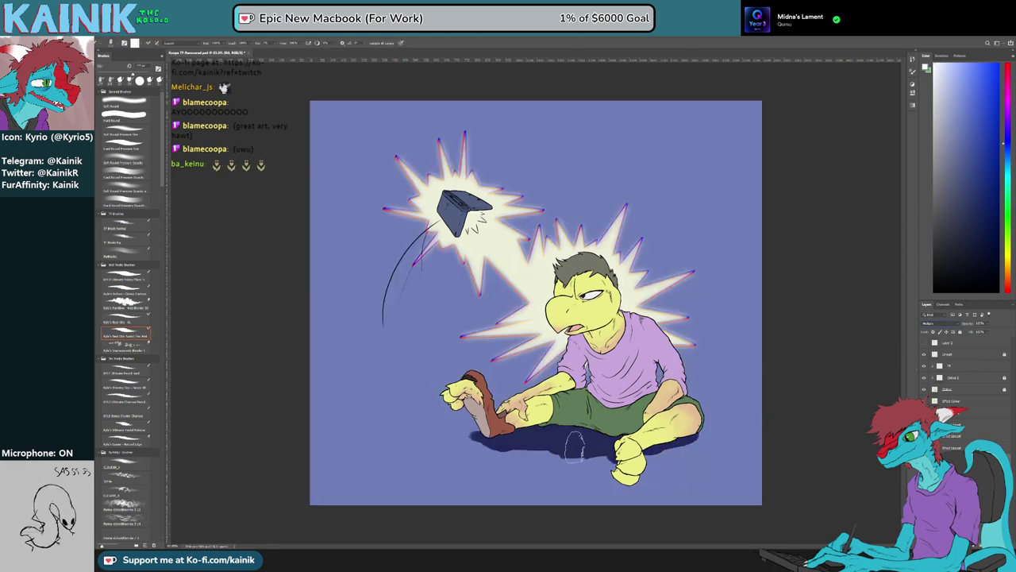
Paint darker blue tones into the ground shadow beneath the legs and shorts, using colours sampled from the shadow
{"action": "left_click", "coordinate": [544, 439], "text": "alt"}
{"action": "mouse_move", "coordinate": [495, 449]}
{"action": "left_mouse_down"}
{"action": "mouse_move", "coordinate": [465, 431]}
{"action": "mouse_move", "coordinate": [488, 447]}
{"action": "mouse_move", "coordinate": [611, 456]}
{"action": "mouse_move", "coordinate": [615, 468]}
{"action": "mouse_move", "coordinate": [683, 446]}
{"action": "left_mouse_up"}
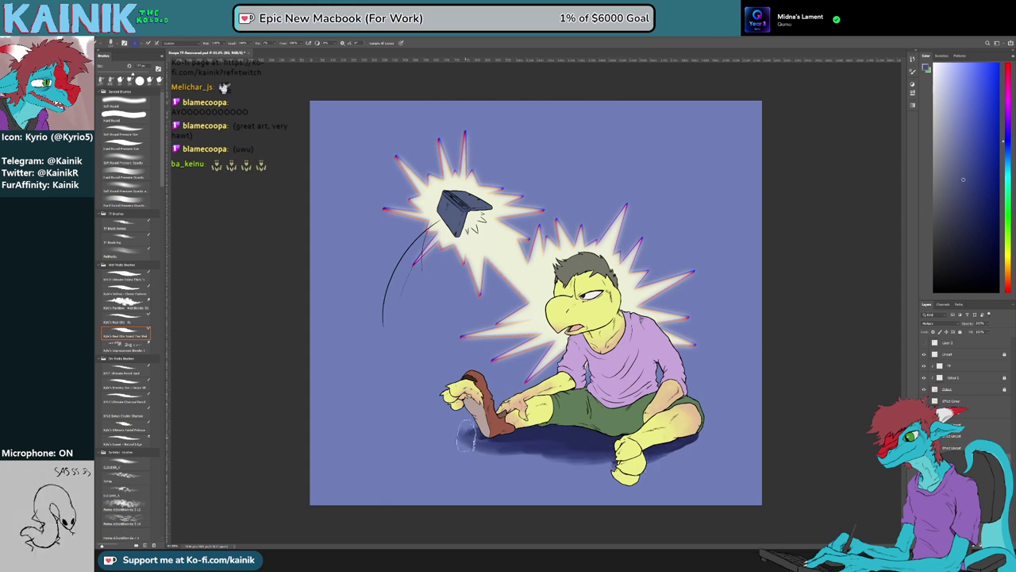
{"action": "left_click", "coordinate": [469, 455], "text": "alt"}
{"action": "mouse_move", "coordinate": [471, 438]}
{"action": "left_mouse_down"}
{"action": "mouse_move", "coordinate": [517, 445]}
{"action": "mouse_move", "coordinate": [473, 462]}
{"action": "mouse_move", "coordinate": [552, 449]}
{"action": "mouse_move", "coordinate": [537, 458]}
{"action": "left_mouse_up"}
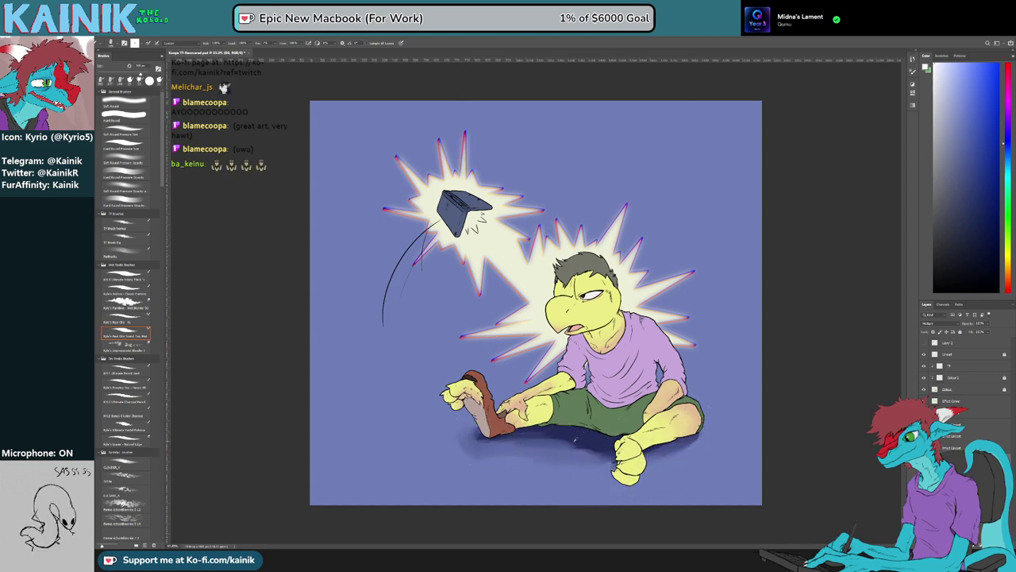
{"action": "left_click", "coordinate": [572, 440], "text": "alt"}
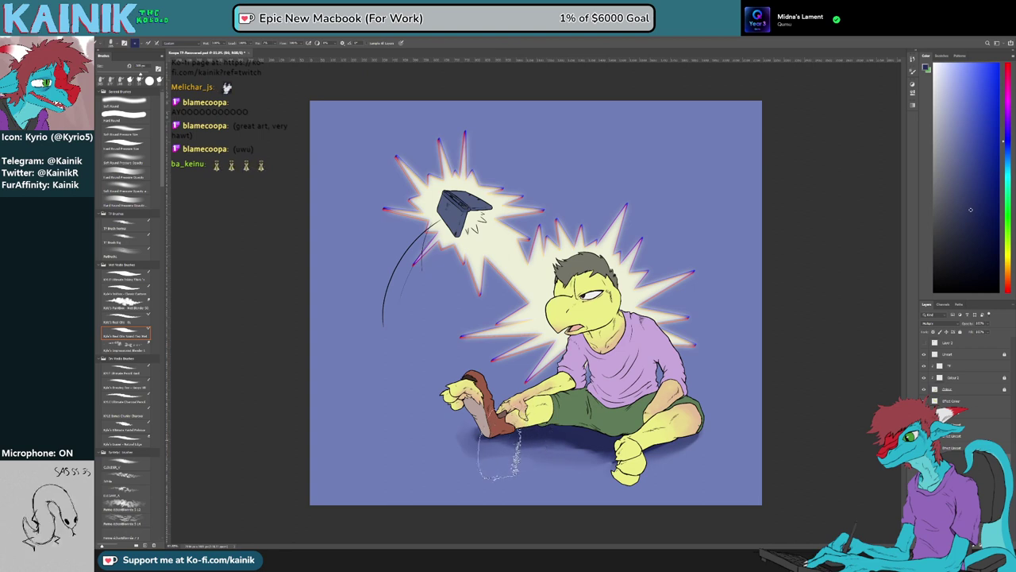
{"action": "mouse_move", "coordinate": [480, 441]}
{"action": "left_mouse_down"}
{"action": "mouse_move", "coordinate": [663, 457]}
{"action": "mouse_move", "coordinate": [714, 432]}
{"action": "mouse_move", "coordinate": [635, 433]}
{"action": "mouse_move", "coordinate": [631, 481]}
{"action": "mouse_move", "coordinate": [673, 459]}
{"action": "left_mouse_up"}
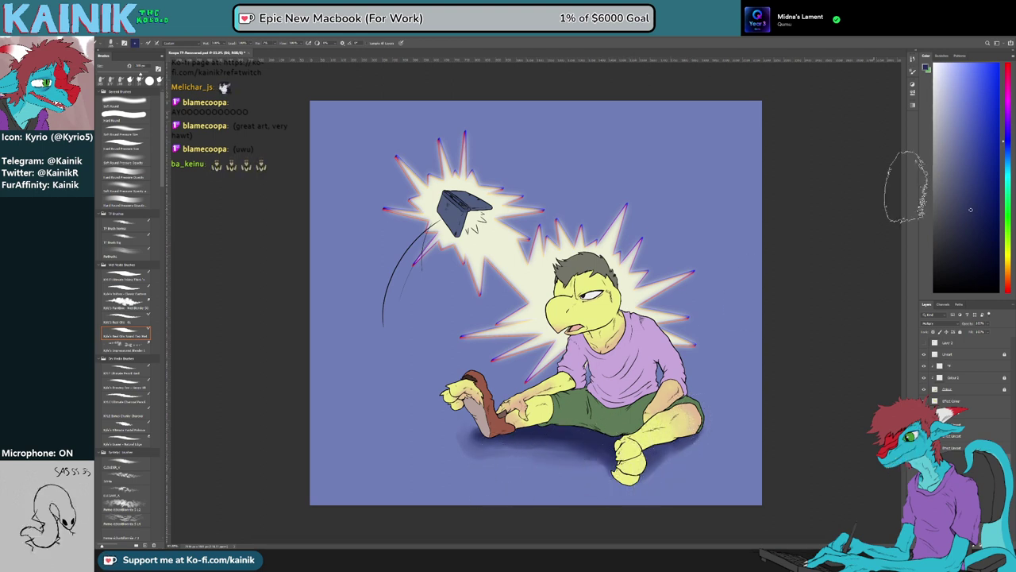
Soften the lower edge of the ground shadow with white brush strokes and reduce the BG layer's opacity to 77%
{"action": "left_click", "coordinate": [933, 83]}
{"action": "left_click", "coordinate": [934, 64]}
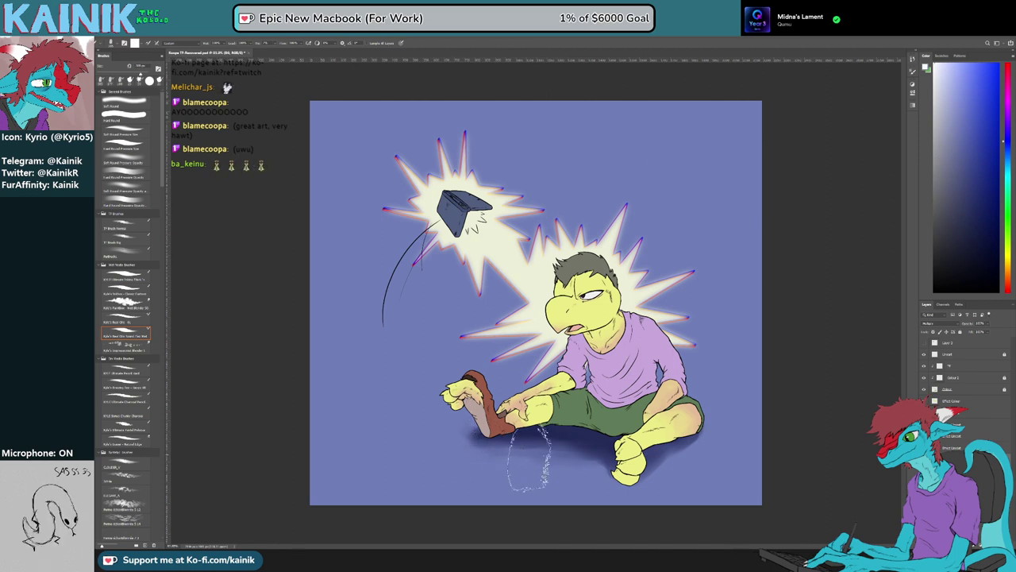
{"action": "mouse_move", "coordinate": [577, 461]}
{"action": "left_mouse_down"}
{"action": "mouse_move", "coordinate": [549, 449]}
{"action": "mouse_move", "coordinate": [582, 444]}
{"action": "mouse_move", "coordinate": [493, 458]}
{"action": "mouse_move", "coordinate": [589, 454]}
{"action": "mouse_move", "coordinate": [568, 446]}
{"action": "mouse_move", "coordinate": [613, 474]}
{"action": "mouse_move", "coordinate": [562, 451]}
{"action": "mouse_move", "coordinate": [466, 449]}
{"action": "mouse_move", "coordinate": [493, 454]}
{"action": "mouse_move", "coordinate": [463, 444]}
{"action": "mouse_move", "coordinate": [475, 433]}
{"action": "mouse_move", "coordinate": [484, 452]}
{"action": "mouse_move", "coordinate": [688, 452]}
{"action": "mouse_move", "coordinate": [671, 473]}
{"action": "mouse_move", "coordinate": [707, 437]}
{"action": "mouse_move", "coordinate": [665, 479]}
{"action": "mouse_move", "coordinate": [689, 458]}
{"action": "mouse_move", "coordinate": [673, 469]}
{"action": "mouse_move", "coordinate": [588, 426]}
{"action": "mouse_move", "coordinate": [546, 437]}
{"action": "left_mouse_up"}
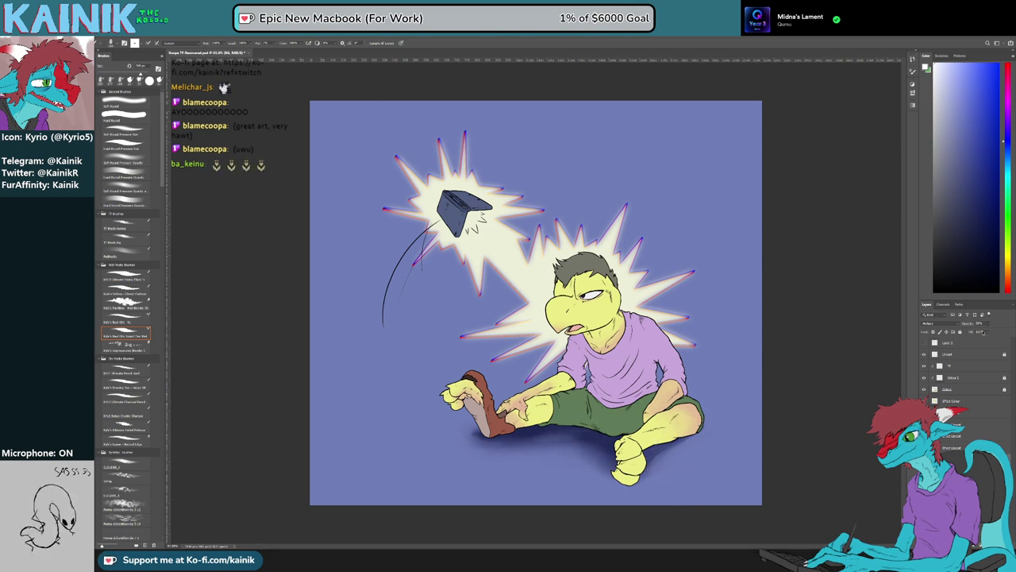
{"action": "left_click_drag", "start_coordinate": [984, 332], "coordinate": [988, 333]}
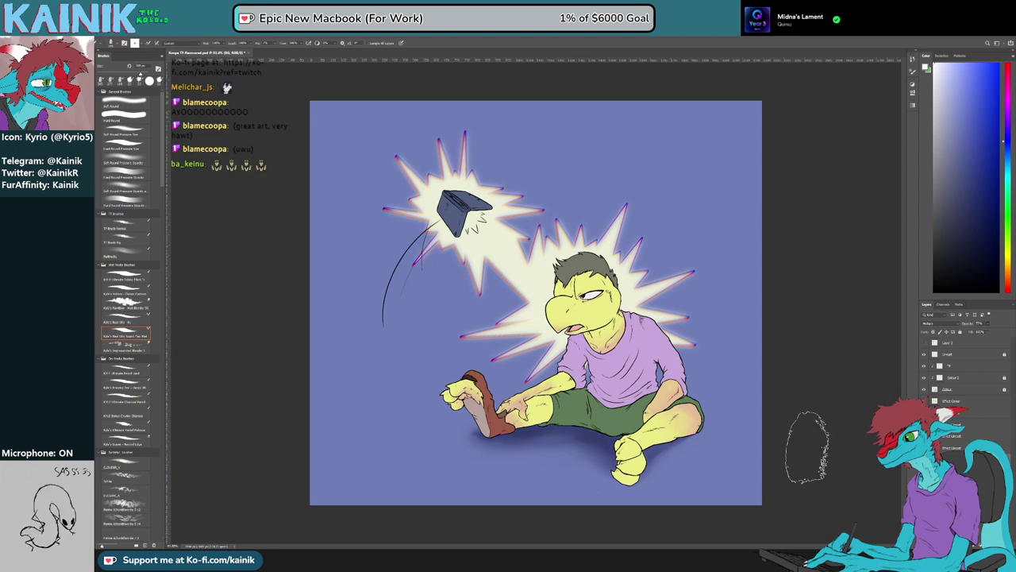
Paste a copy of the Colour layer and place it directly beneath the original Colour layer
{"action": "key", "text": "m"}
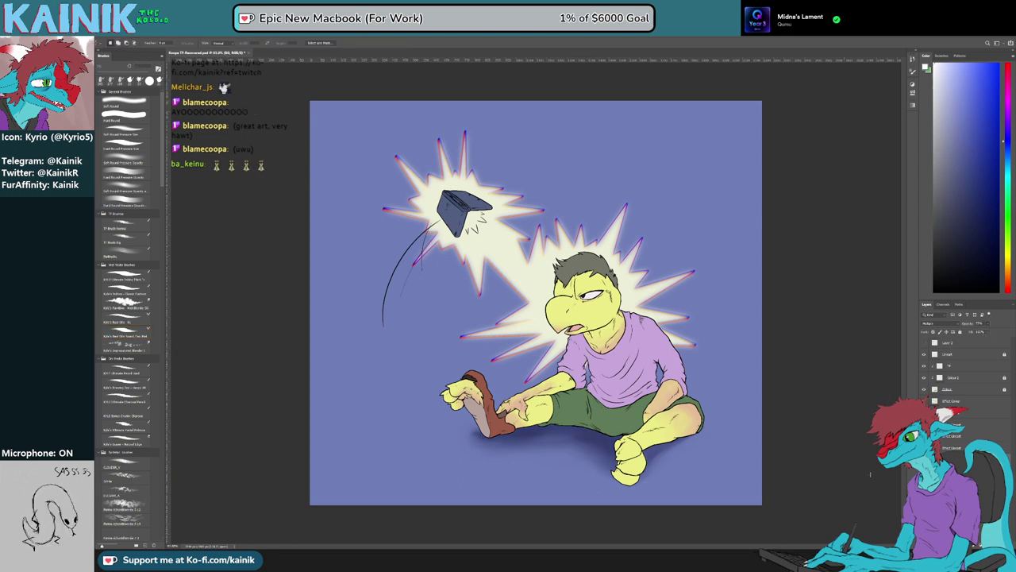
{"action": "left_click", "coordinate": [965, 389]}
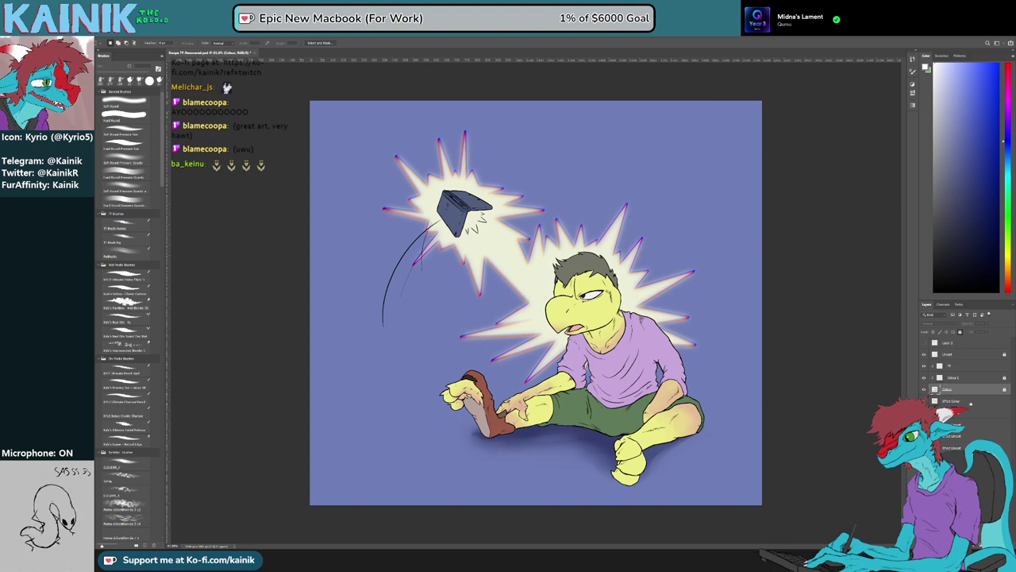
{"action": "key", "text": "ctrl+v"}
{"action": "key", "text": "ctrl+z"}
{"action": "left_click", "coordinate": [968, 416]}
{"action": "key", "text": "ctrl+v"}
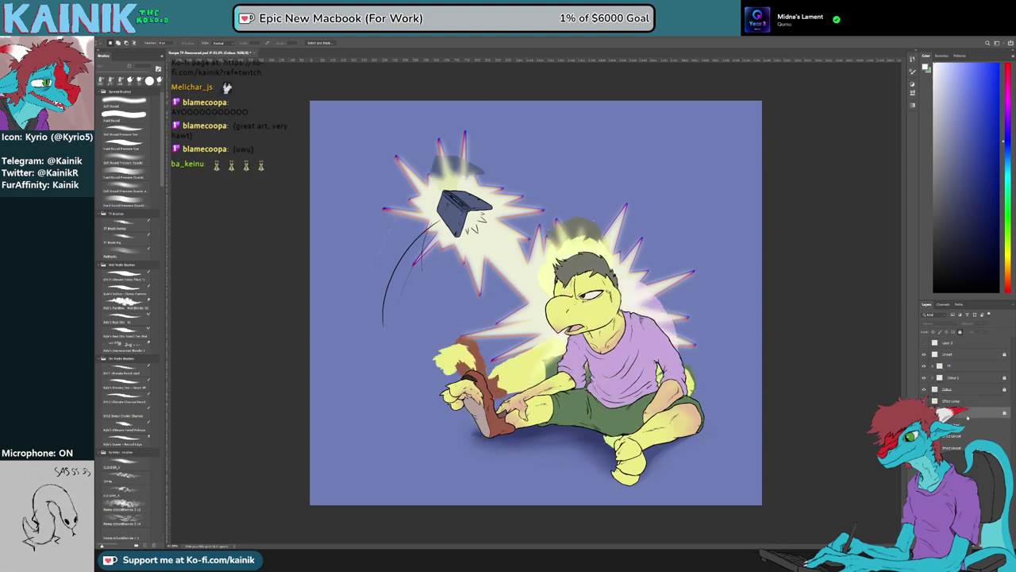
{"action": "left_click_drag", "start_coordinate": [963, 402], "coordinate": [963, 396]}
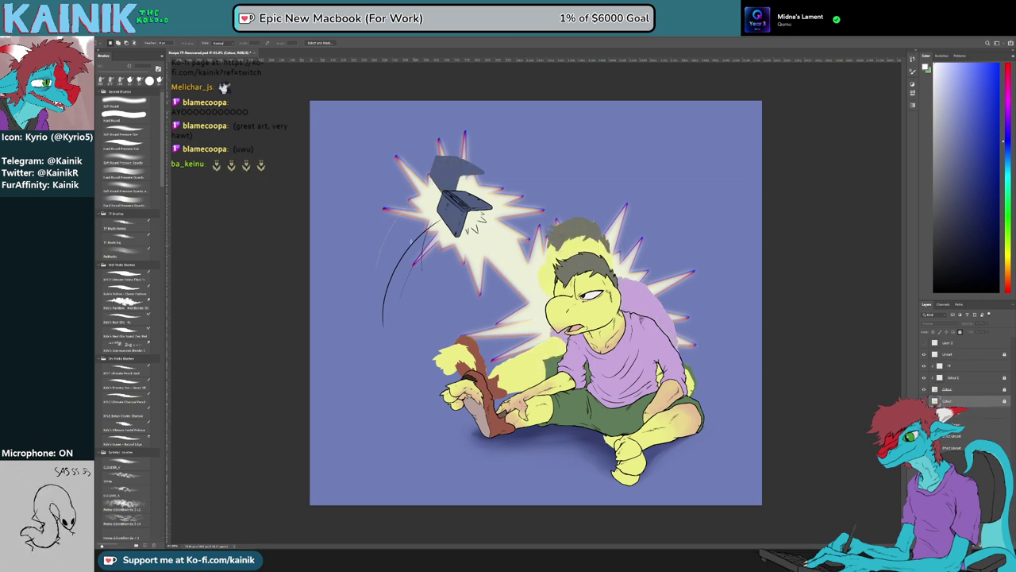
Unlock the Colour copy and move it into alignment behind the character and laptop, saving the document along the way
{"action": "key", "text": "v"}
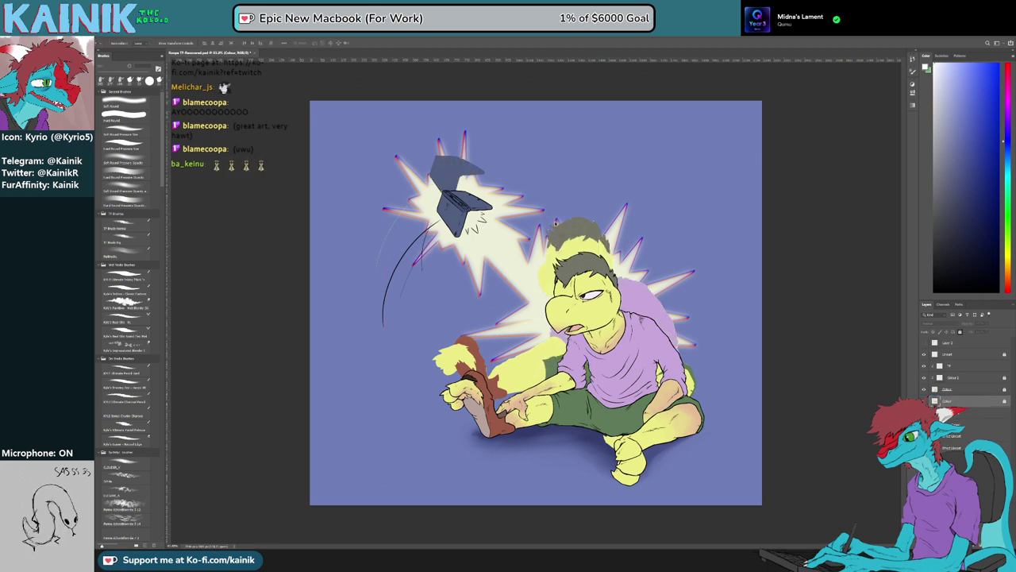
{"action": "key", "text": "ctrl+s"}
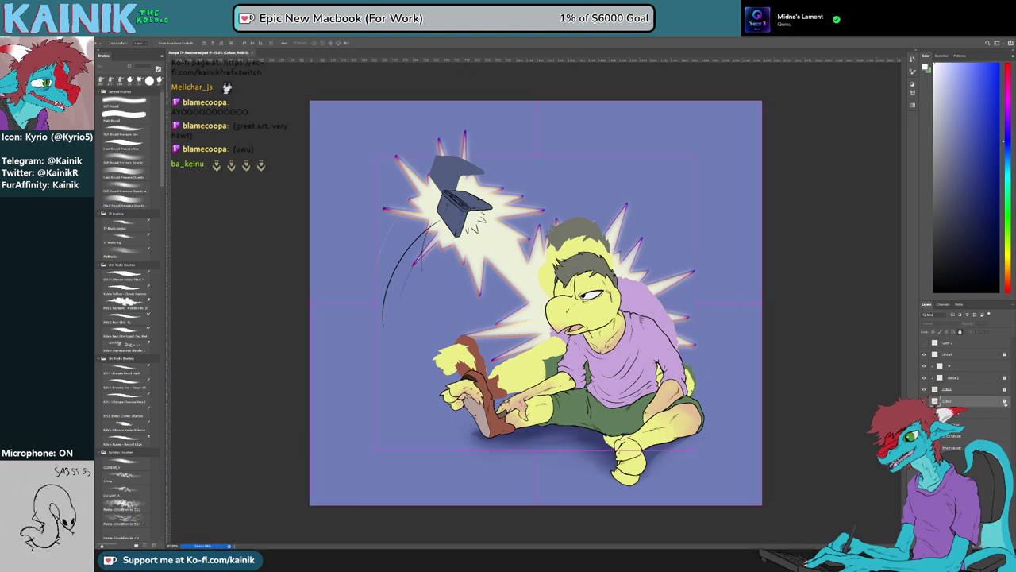
{"action": "left_click_drag", "start_coordinate": [582, 360], "coordinate": [589, 395]}
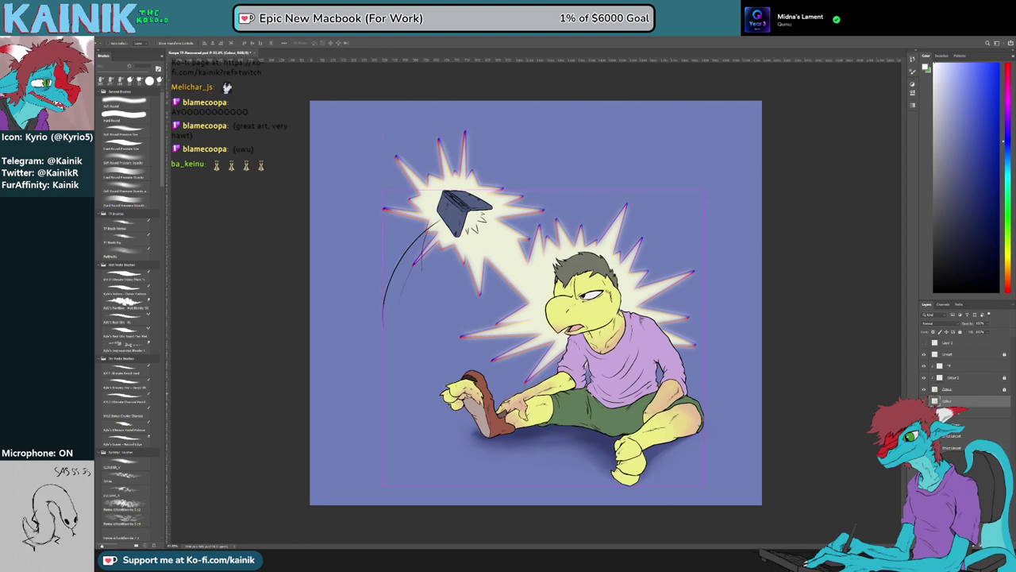
{"action": "key", "text": "m"}
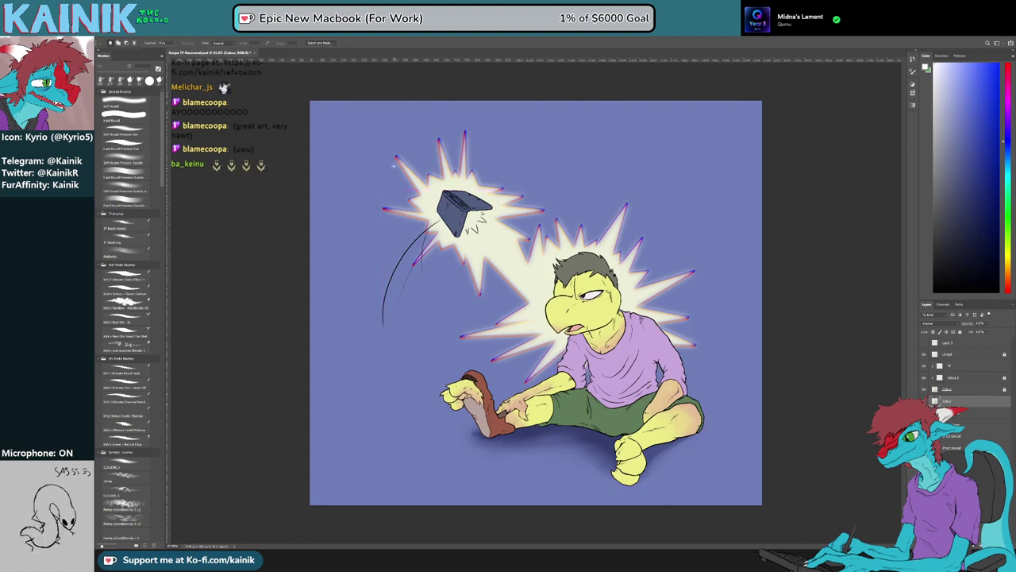
{"action": "left_click_drag", "start_coordinate": [389, 159], "coordinate": [722, 361]}
{"action": "key", "text": "ctrl+d"}
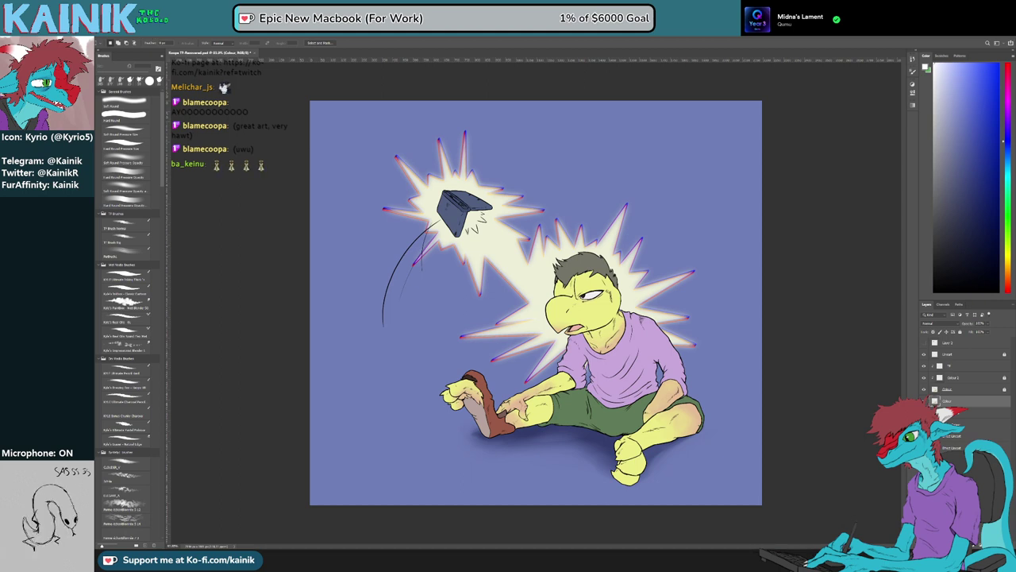
Apply a Hue/Saturation adjustment to the Colour copy beneath the character
{"action": "key", "text": "ctrl+u"}
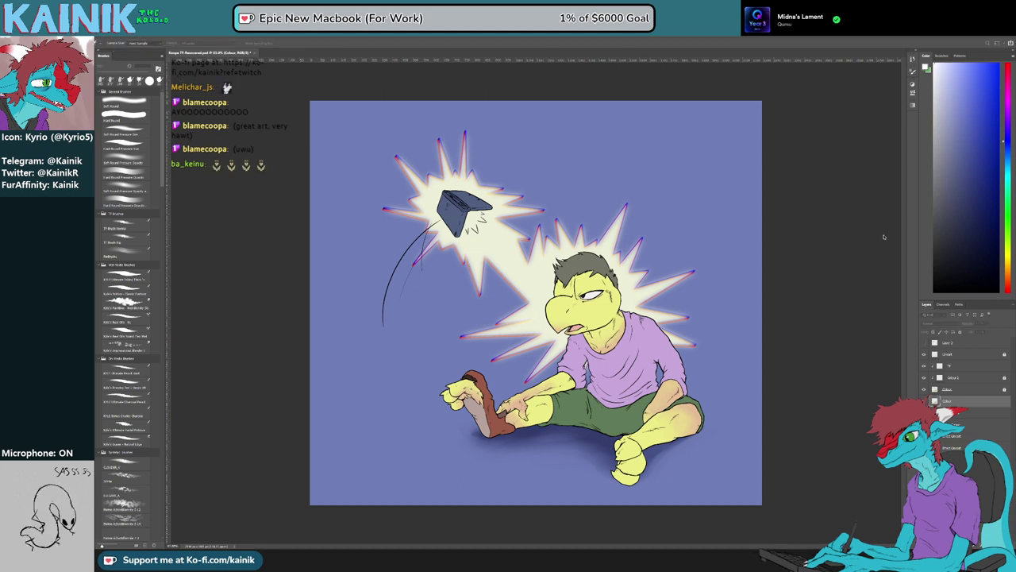
{"action": "key", "text": "m"}
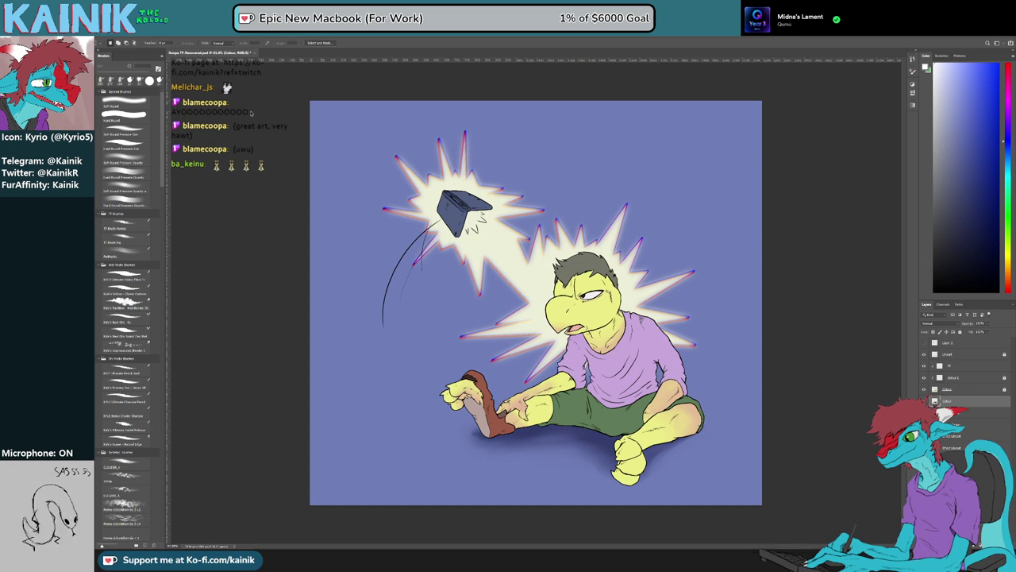
{"action": "key", "text": "h"}
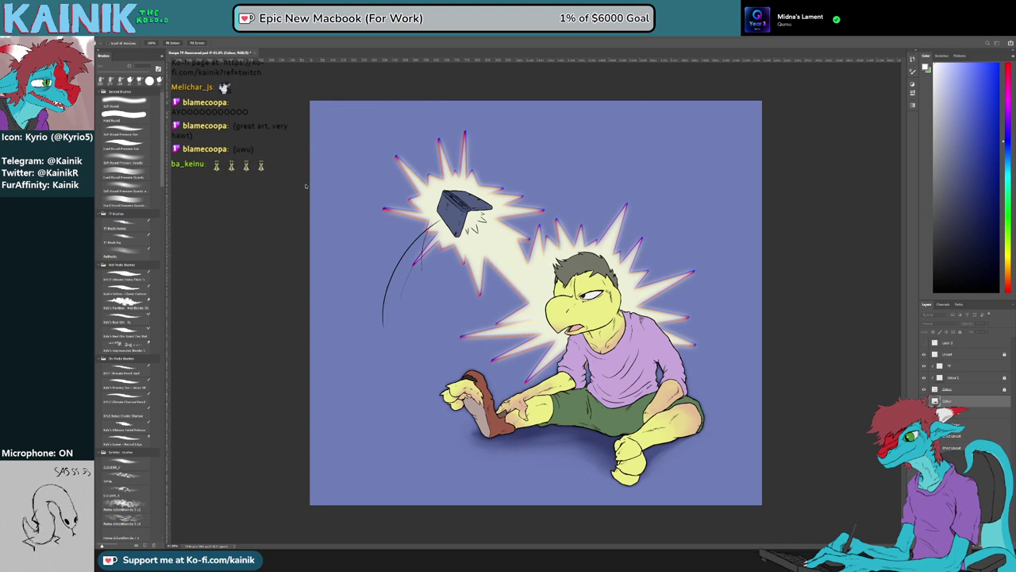
{"action": "key", "text": "m"}
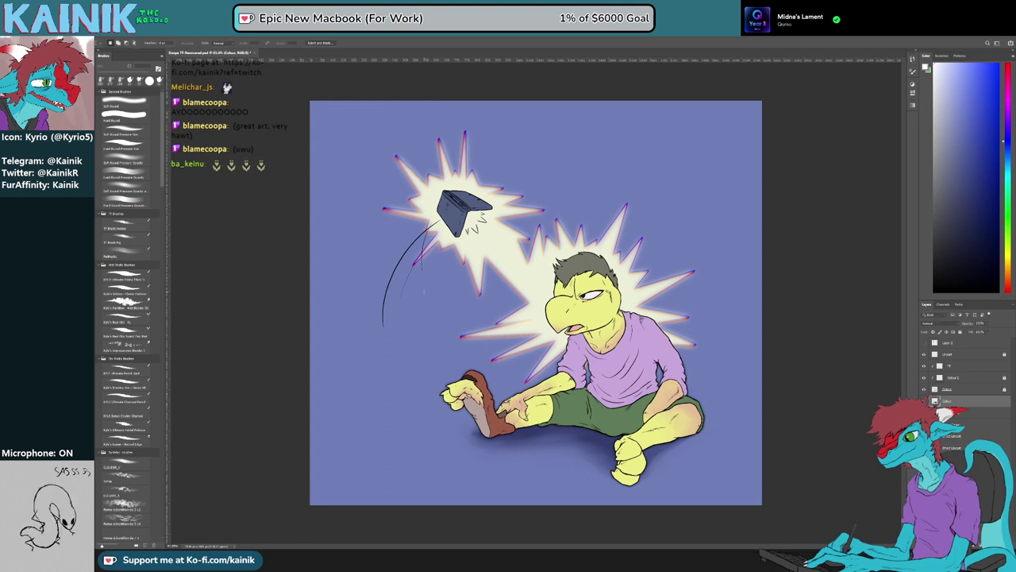
{"action": "key", "text": "v"}
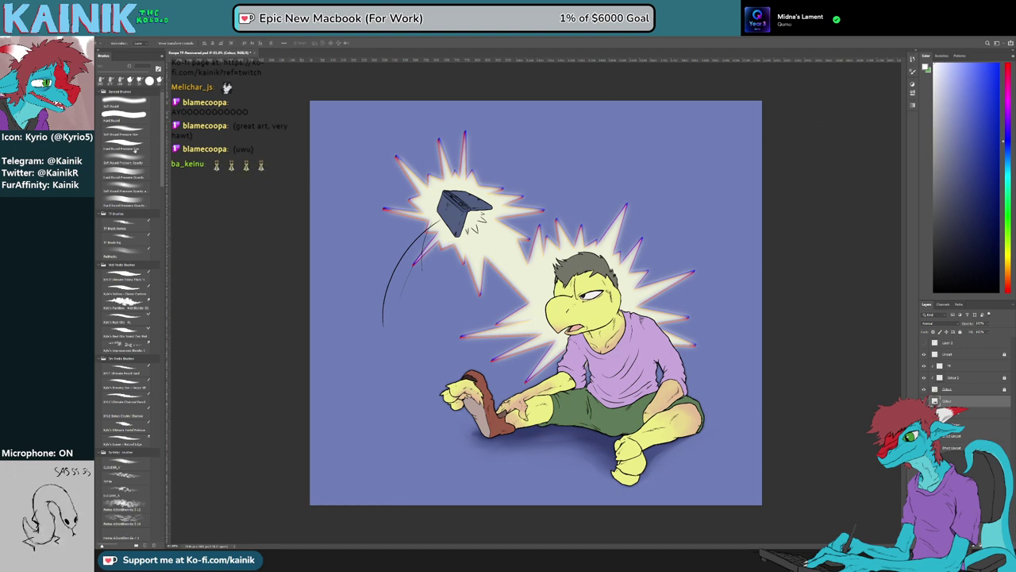
Brush over the Colour copy around the character's arm and body with the Soft Round Pressure Opacity brush
{"action": "left_click", "coordinate": [135, 148]}
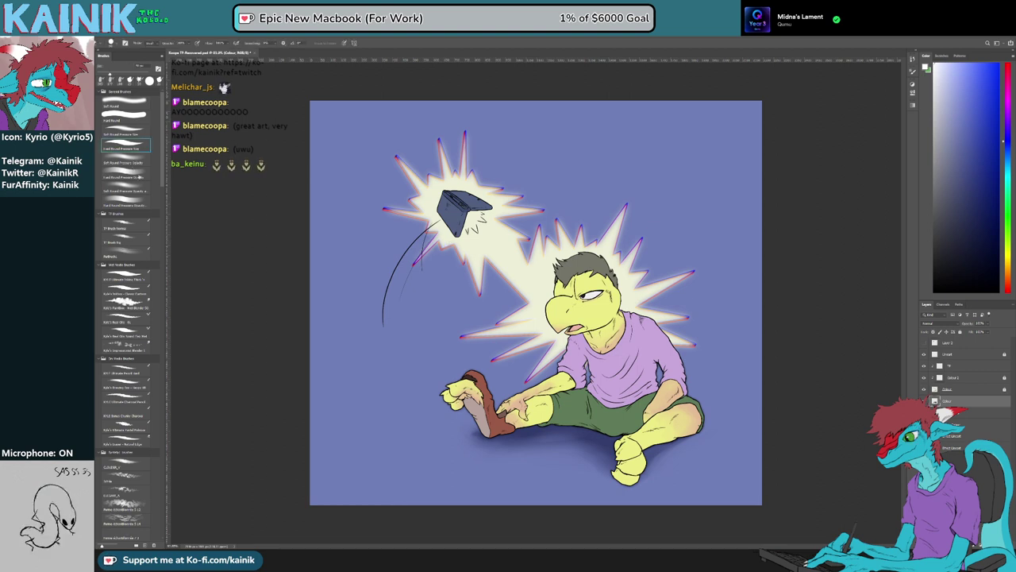
{"action": "left_click", "coordinate": [140, 175]}
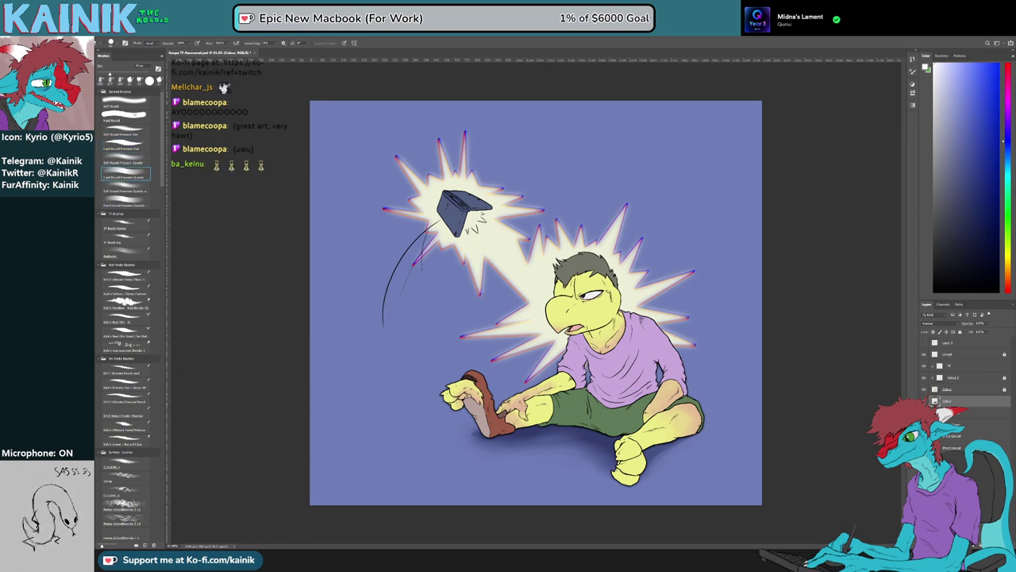
{"action": "left_click", "coordinate": [140, 161]}
{"action": "left_click_drag", "start_coordinate": [514, 398], "coordinate": [509, 350]}
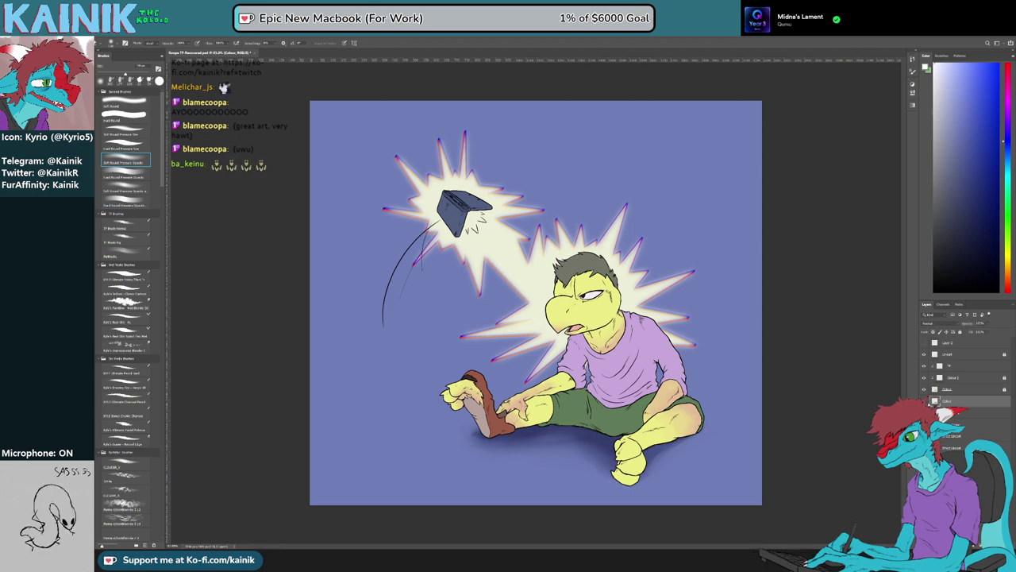
{"action": "scroll", "coordinate": [599, 335], "scroll_direction": "down", "scroll_amount": 4}
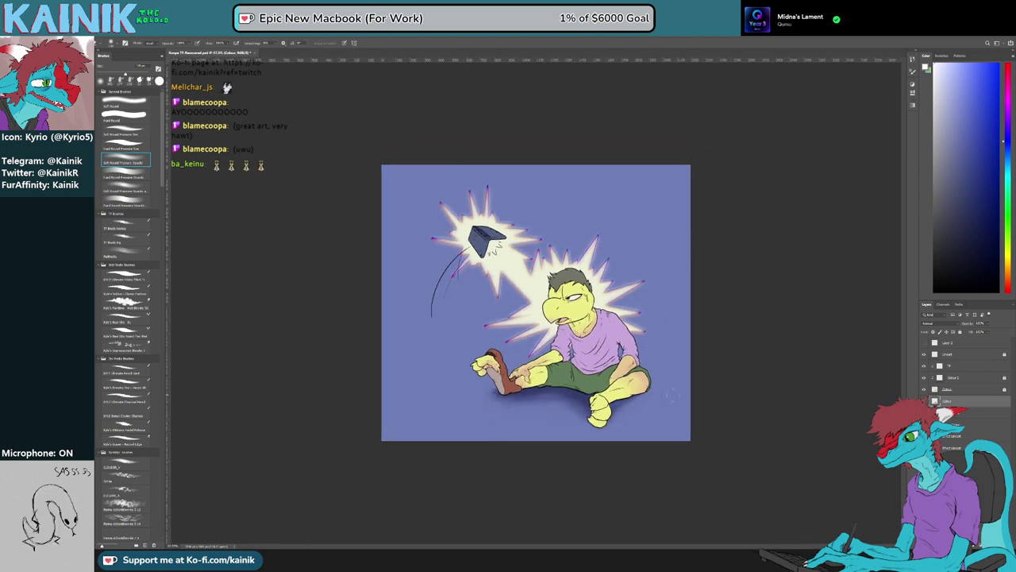
{"action": "scroll", "coordinate": [598, 335], "scroll_direction": "up", "scroll_amount": 6}
{"action": "key", "text": "ctrl+minus"}
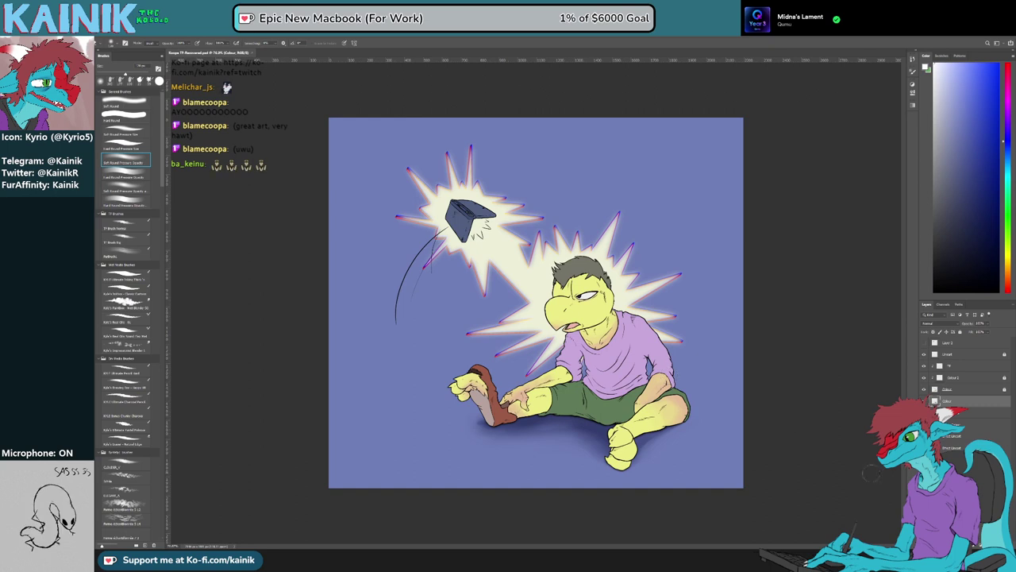
Rename the BG layer as BG Shadow
{"action": "key", "text": "space"}
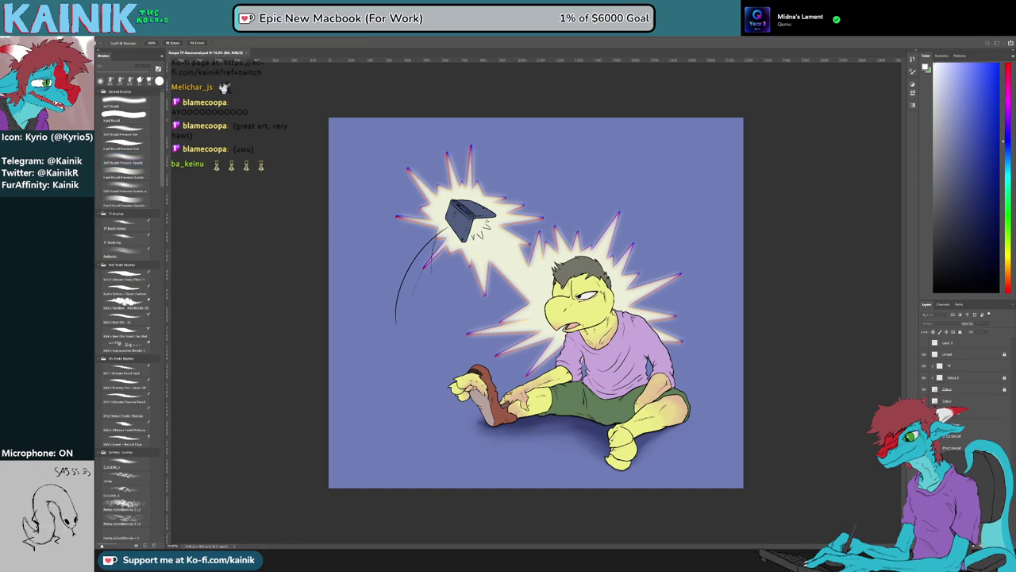
{"action": "key", "text": "b"}
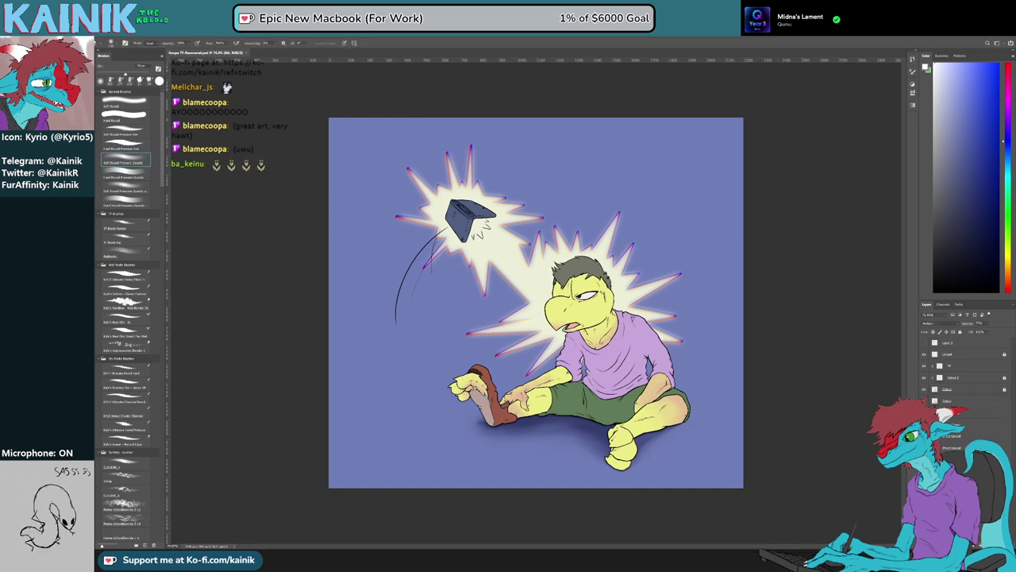
{"action": "left_click", "coordinate": [951, 470]}
{"action": "key", "text": "ctrl+alt+shift+n"}
{"action": "left_click", "coordinate": [951, 460]}
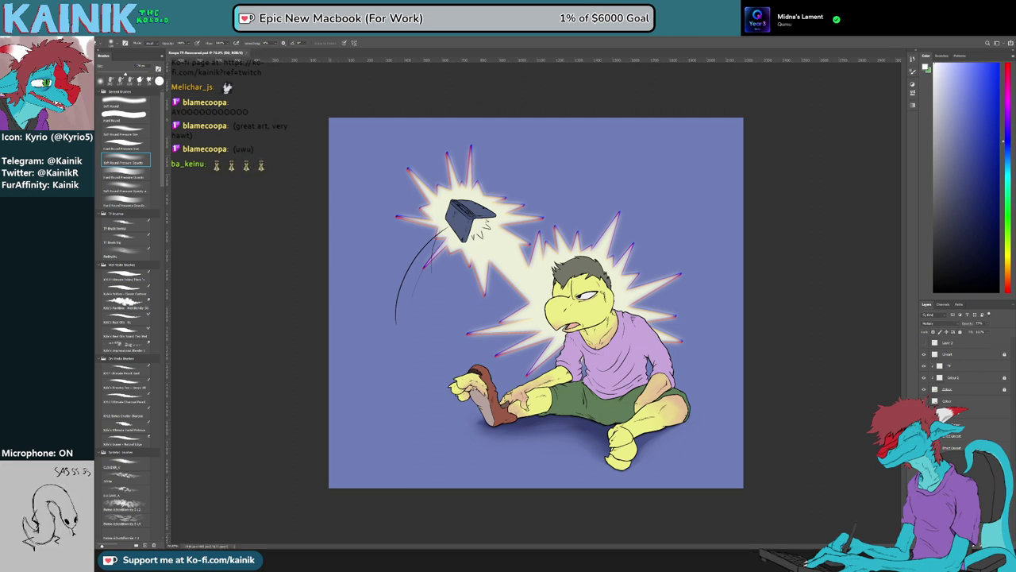
{"action": "left_click", "coordinate": [951, 459]}
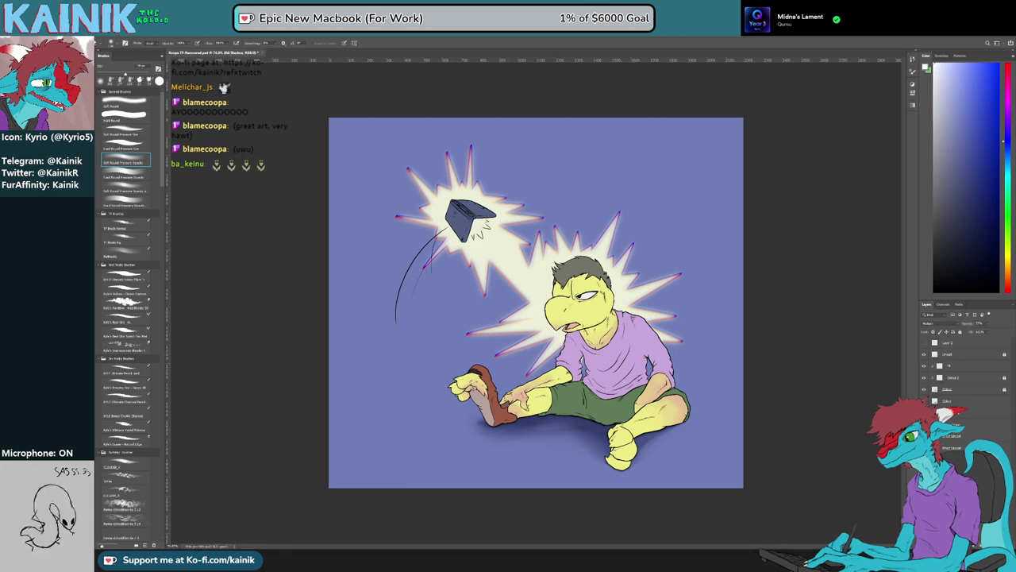
Create a new background layer and marquee a full-height area over the character's side of the canvas
{"action": "left_click", "coordinate": [982, 546]}
{"action": "key", "text": "m"}
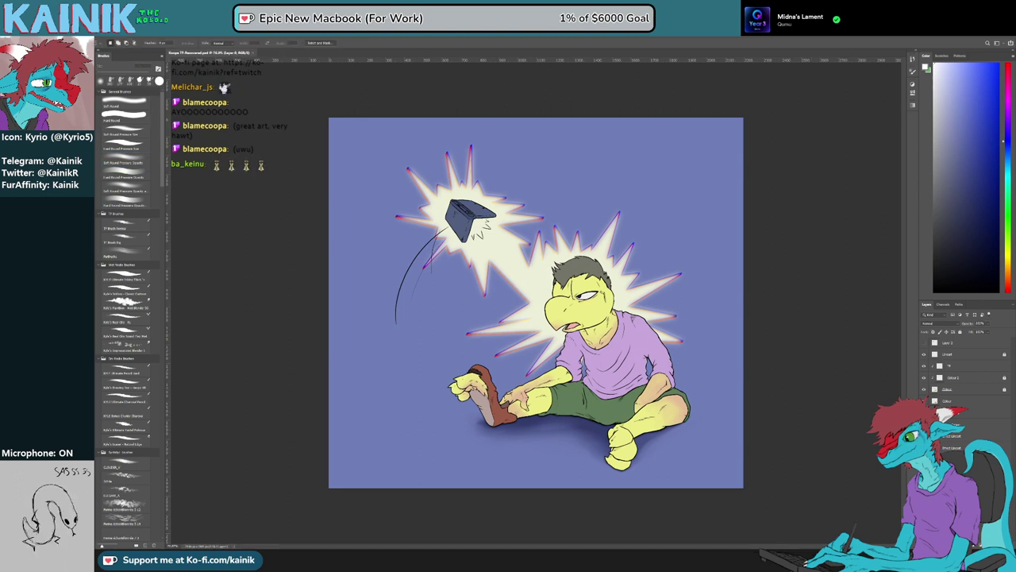
{"action": "left_click_drag", "start_coordinate": [529, 104], "coordinate": [806, 504]}
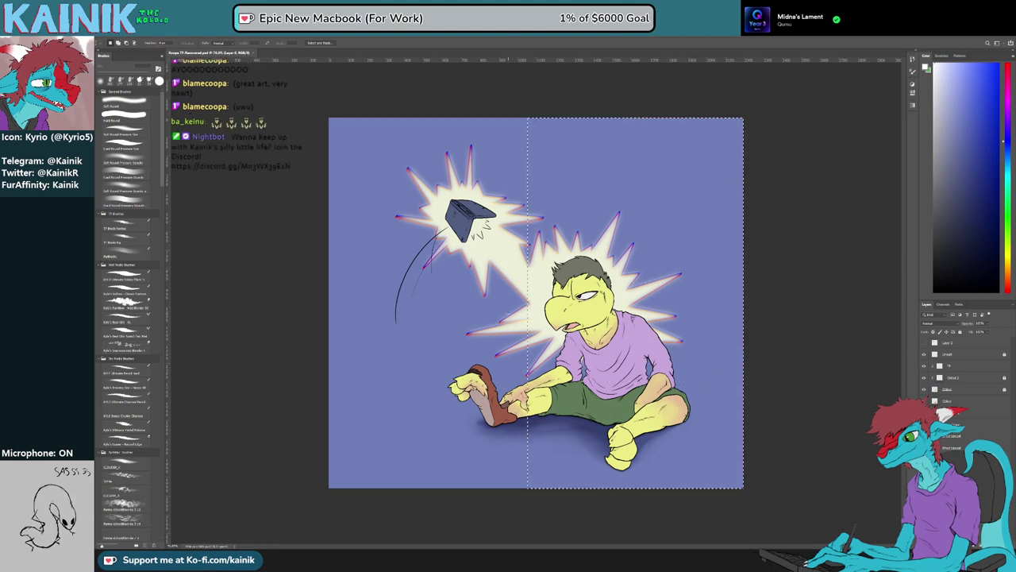
{"action": "left_click_drag", "start_coordinate": [482, 291], "coordinate": [767, 508]}
{"action": "key", "text": "b"}
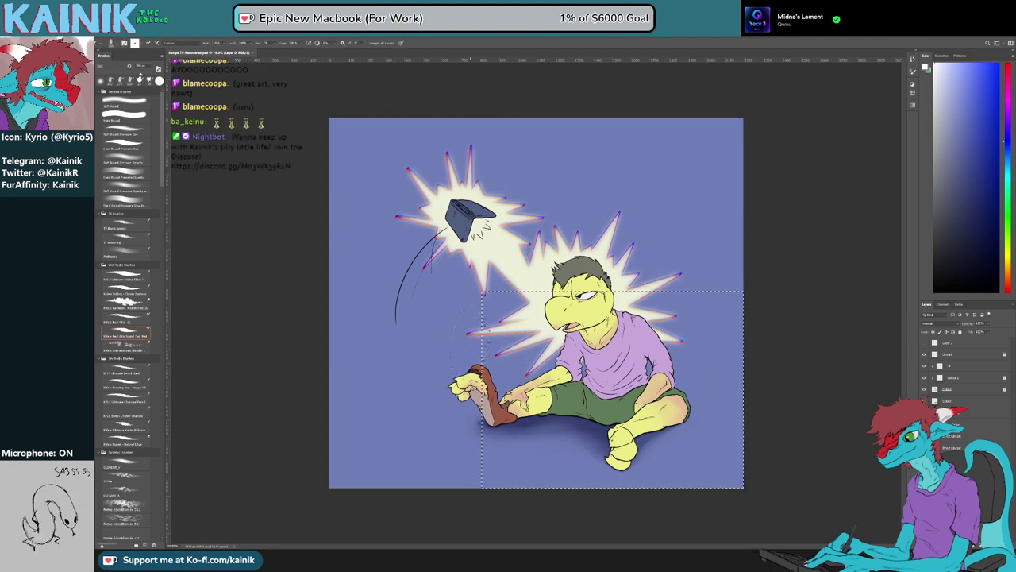
{"action": "left_click_drag", "start_coordinate": [498, 336], "coordinate": [537, 364]}
{"action": "key", "text": "m"}
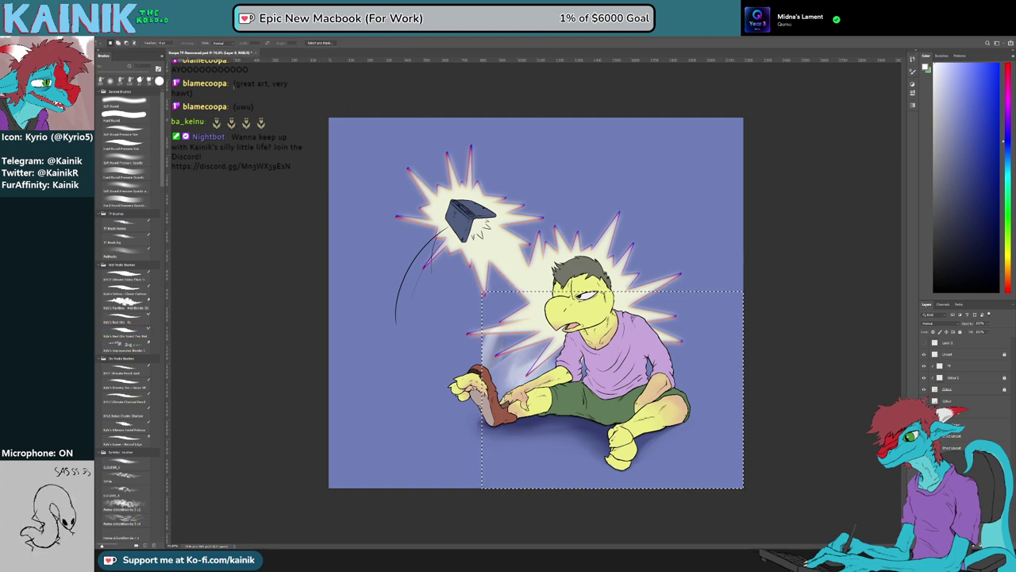
{"action": "key", "text": "ctrl+z"}
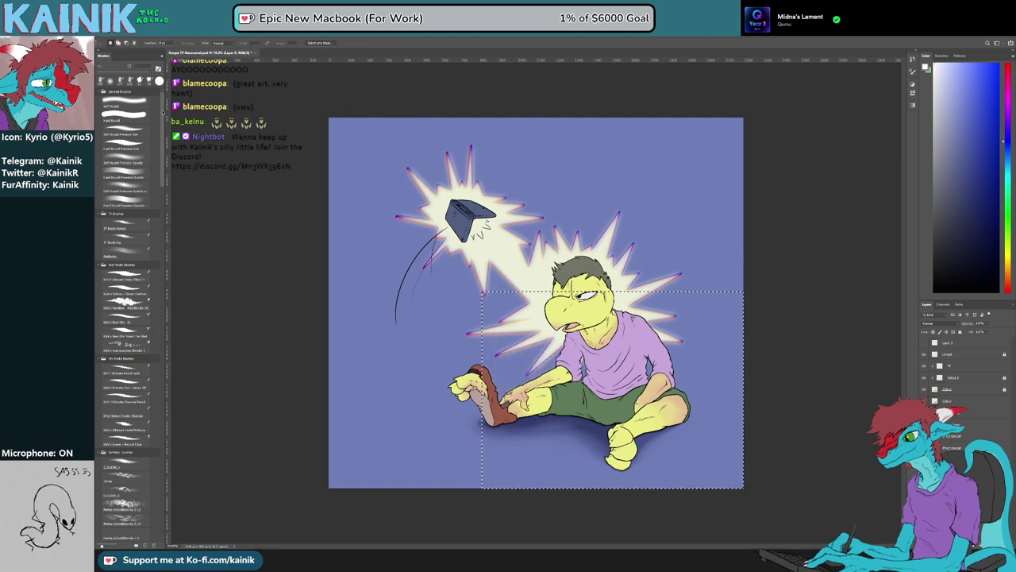
{"action": "key", "text": "ctrl+d"}
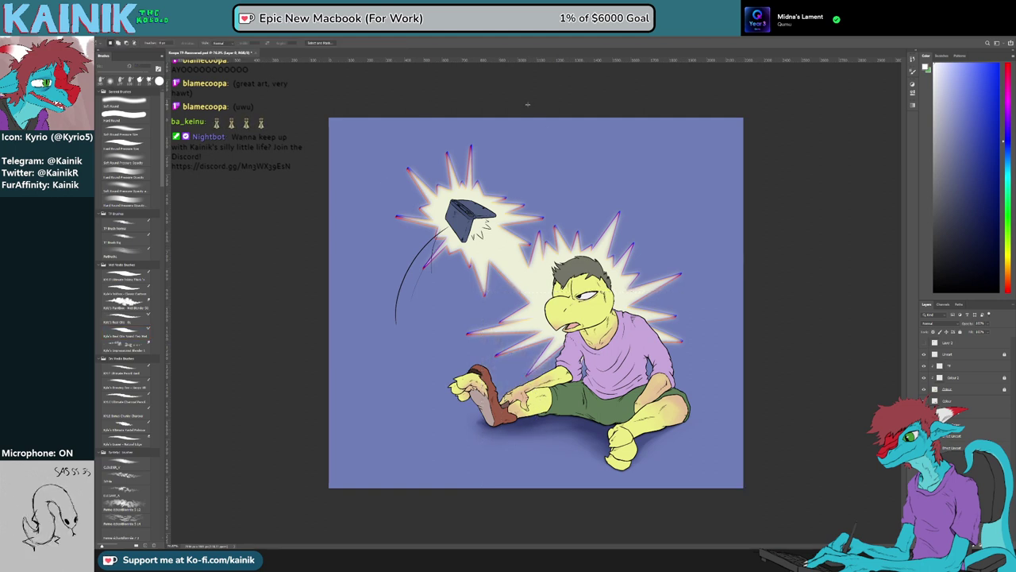
Select the upper background behind the character and distort the selection so its lower edge slopes down towards the canvas's right edge
{"action": "left_click_drag", "start_coordinate": [499, 110], "coordinate": [827, 378]}
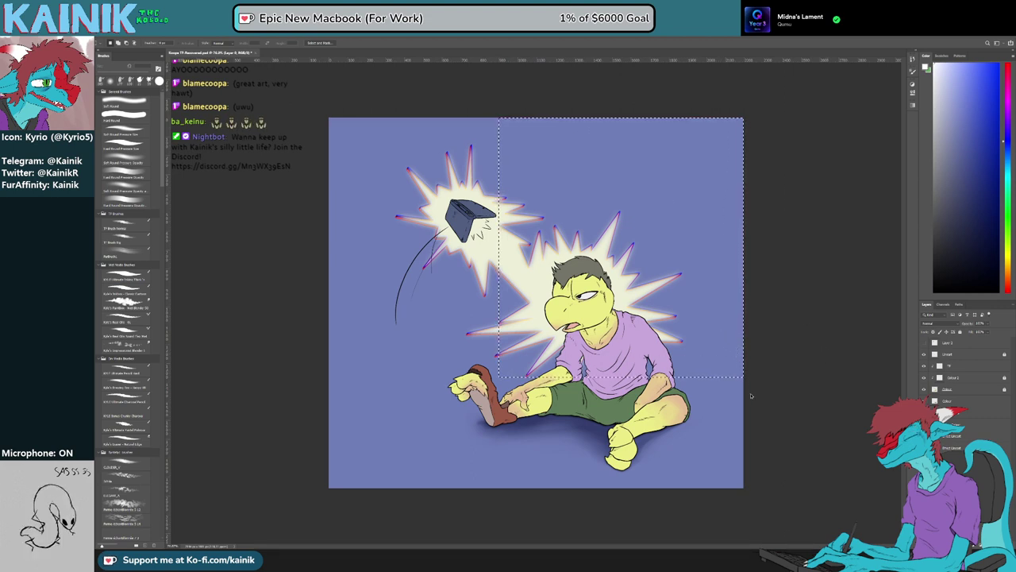
{"action": "key", "text": "ctrl+t"}
{"action": "left_click_drag", "start_coordinate": [743, 378], "coordinate": [751, 411]}
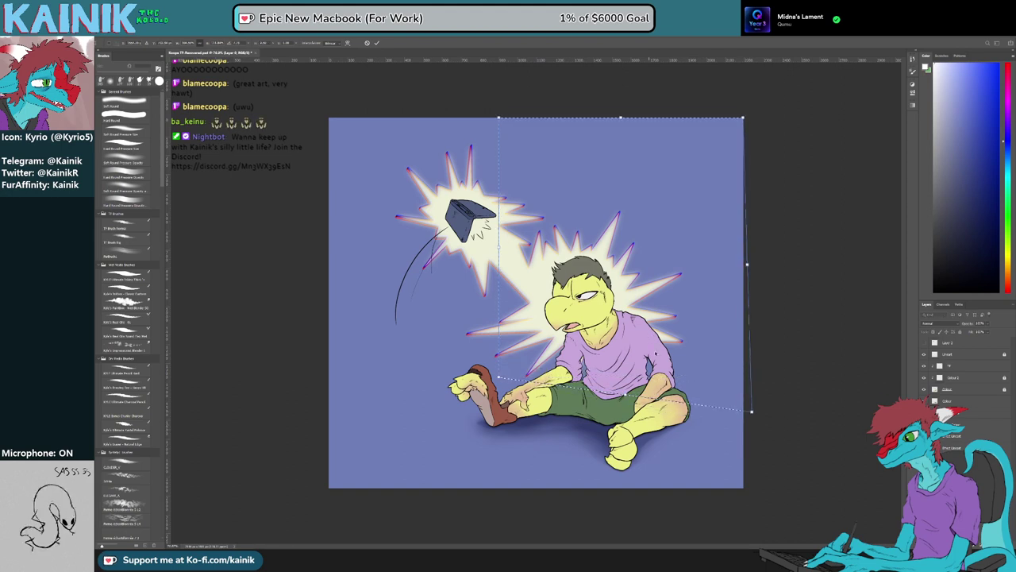
{"action": "key", "text": "Escape"}
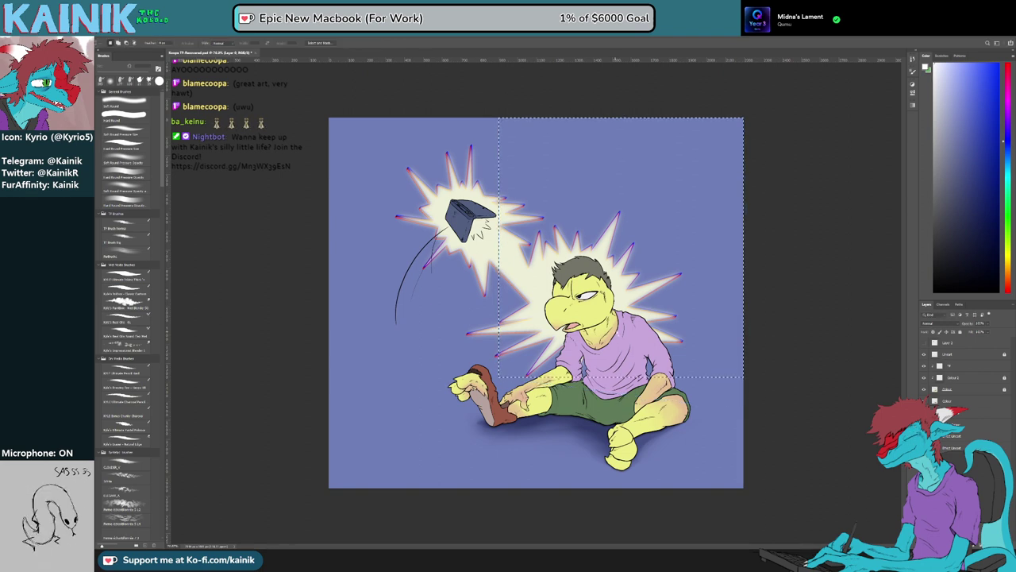
{"action": "key", "text": "ctrl+t"}
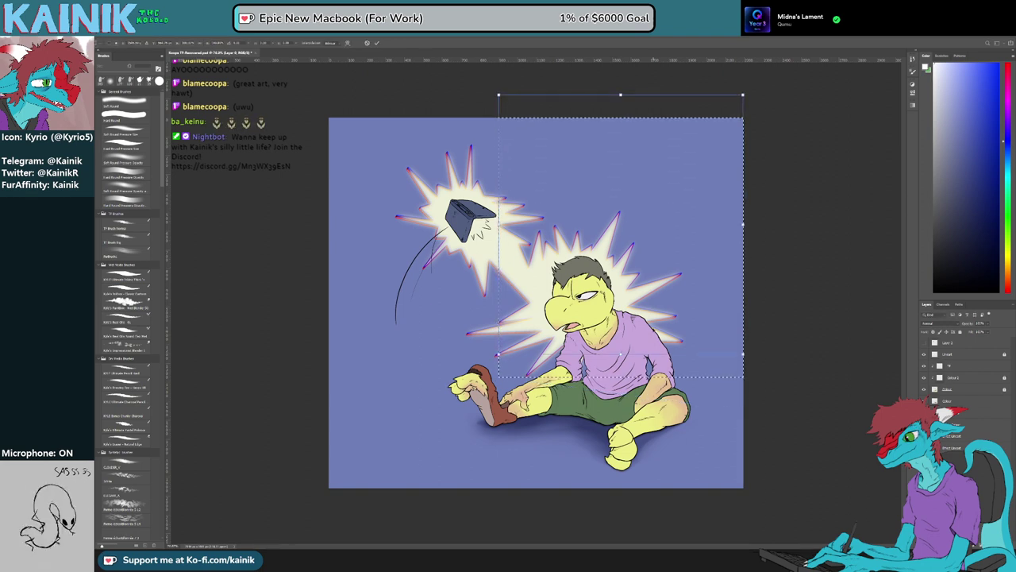
{"action": "left_click_drag", "start_coordinate": [653, 274], "coordinate": [654, 269]}
{"action": "left_click_drag", "start_coordinate": [744, 349], "coordinate": [763, 407]}
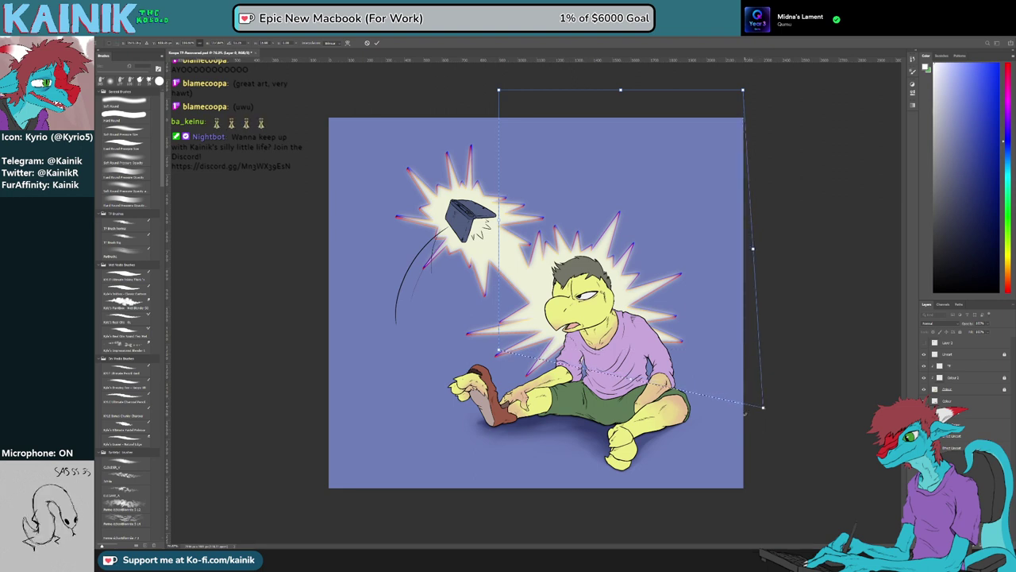
{"action": "key", "text": "Return"}
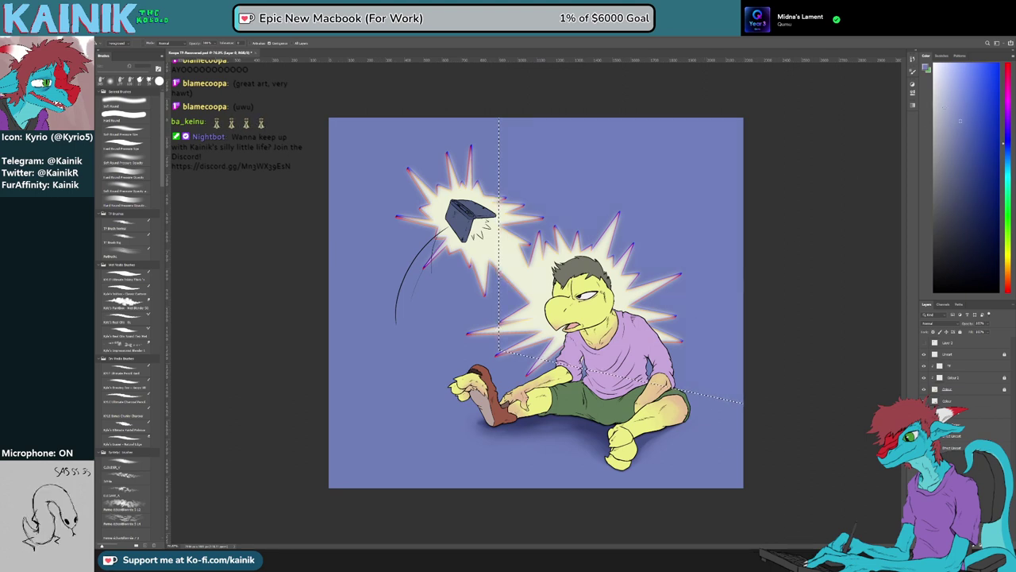
Fill the selected wall shape behind the character with a lighter blue and clear the selection
{"action": "left_click", "coordinate": [957, 109]}
{"action": "left_click", "coordinate": [656, 304]}
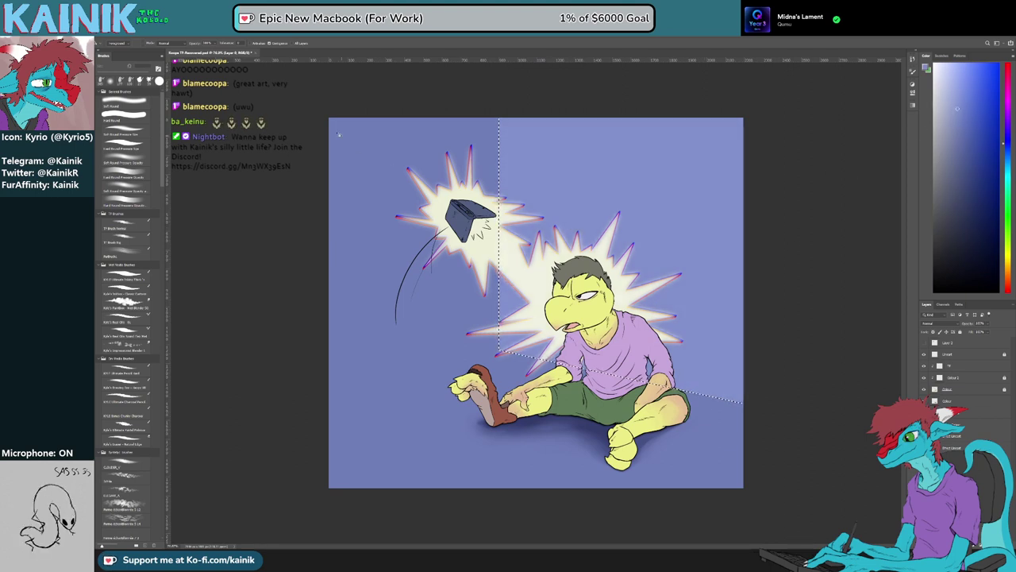
{"action": "key", "text": "ctrl+d"}
Select the upper background behind the laptop, from the wall corner outward, and distort its base to slope down towards the left edge
{"action": "key", "text": "m"}
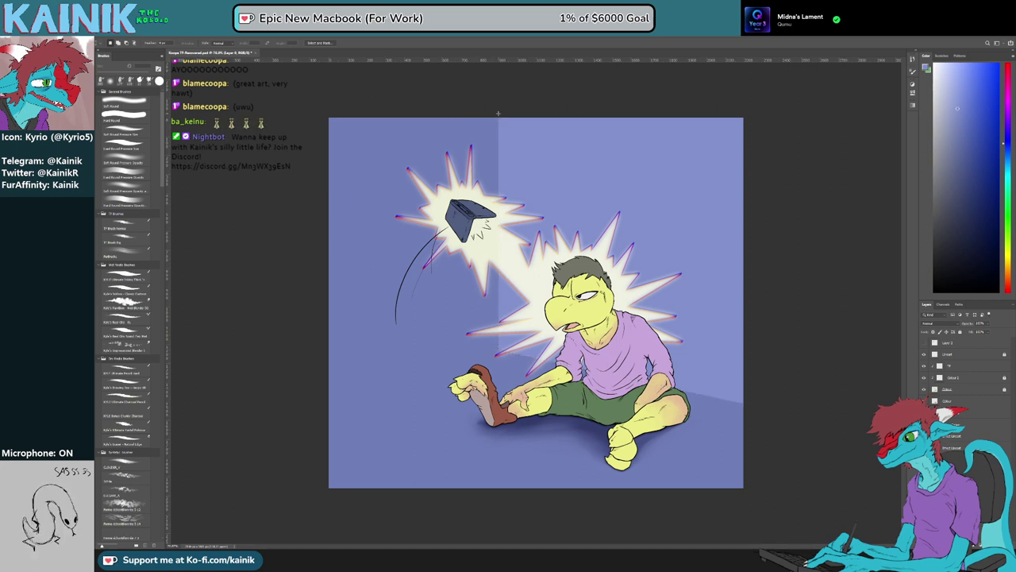
{"action": "left_click_drag", "start_coordinate": [498, 114], "coordinate": [302, 348]}
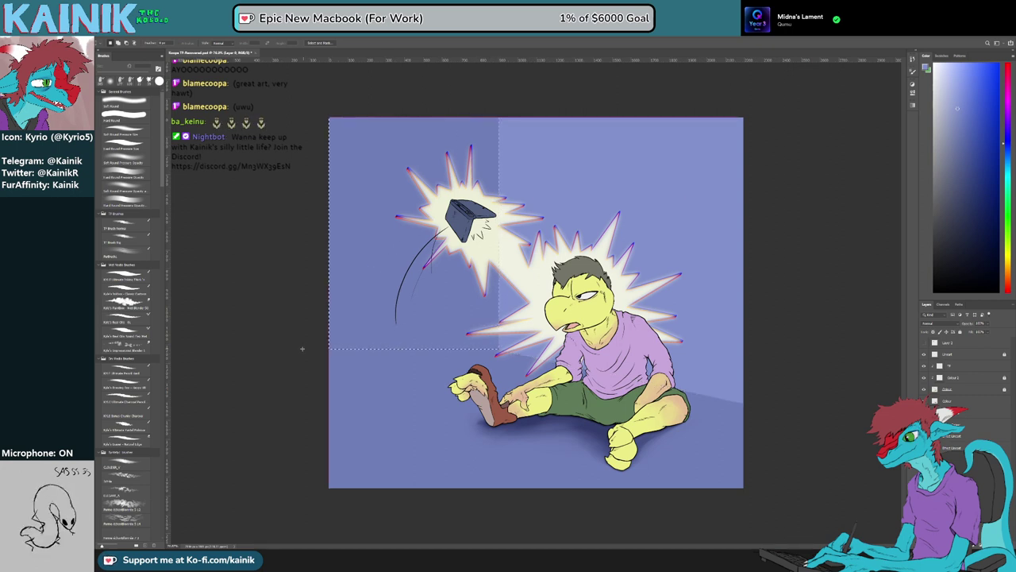
{"action": "key", "text": "ctrl+t"}
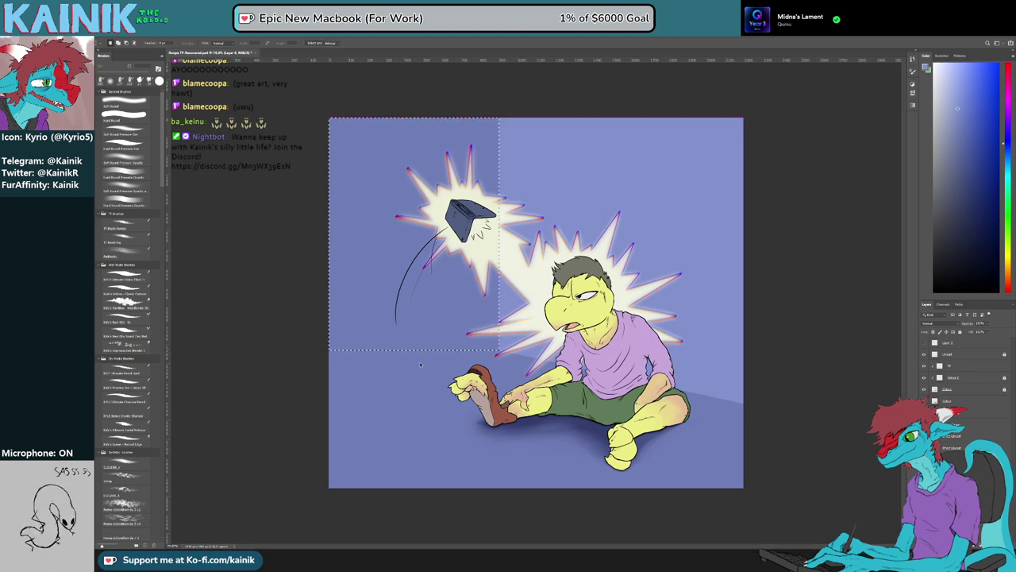
{"action": "left_click_drag", "start_coordinate": [329, 350], "coordinate": [325, 364]}
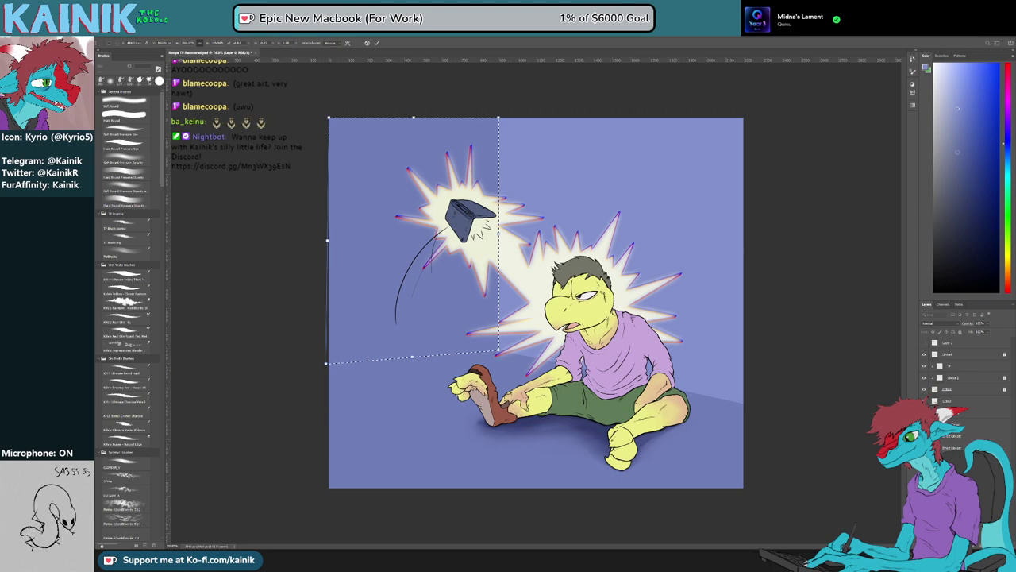
{"action": "key", "text": "Return"}
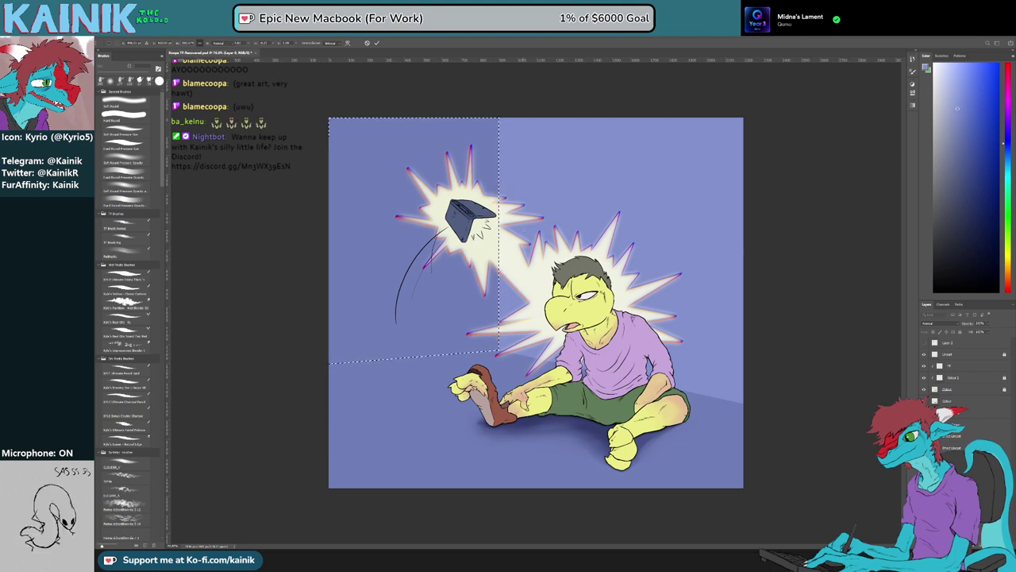
Fill the selected wall shape behind the laptop with a slightly darker blue and clear the selection
{"action": "left_click", "coordinate": [126, 335]}
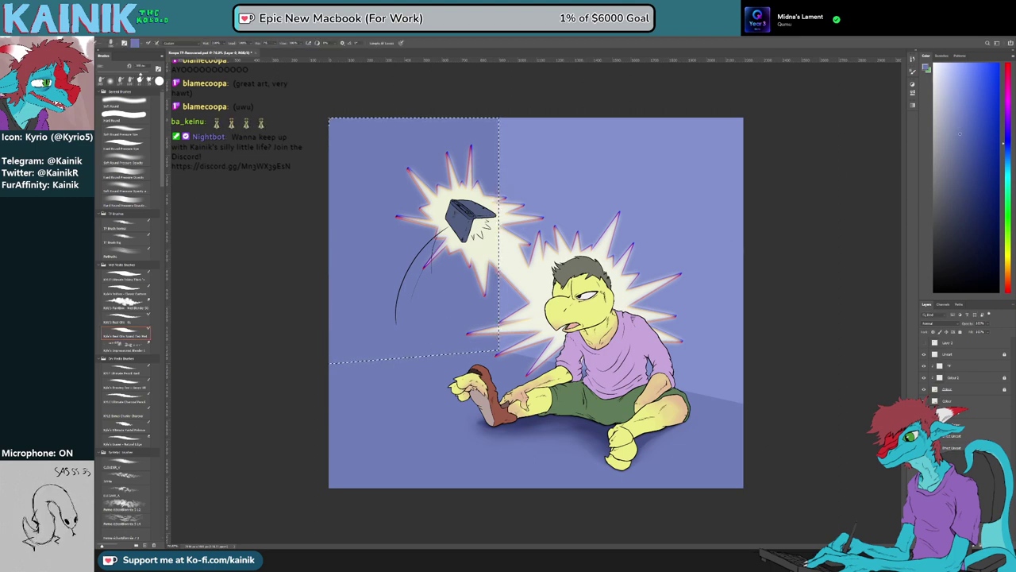
{"action": "key", "text": "g"}
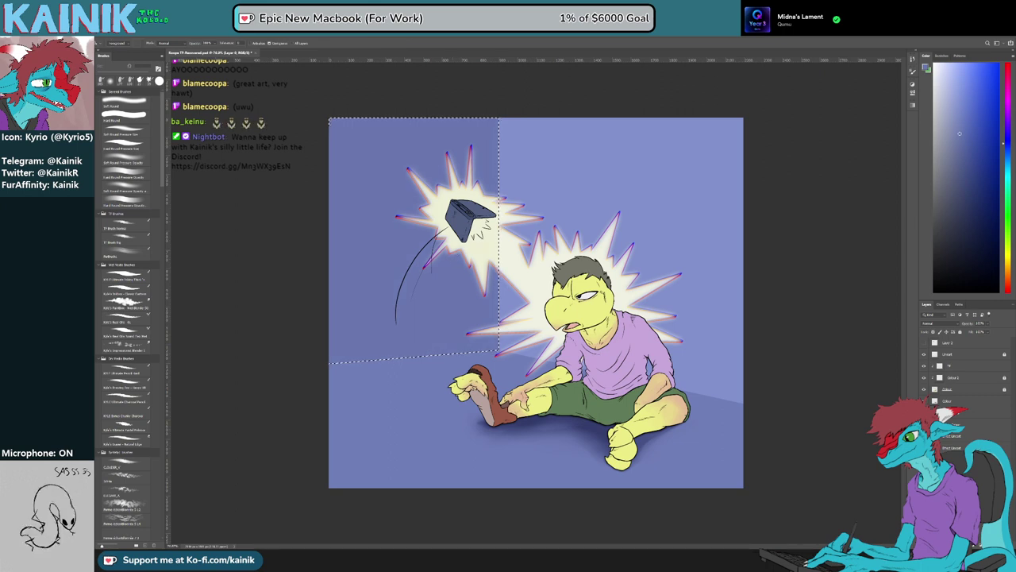
{"action": "key", "text": "m"}
{"action": "left_click", "coordinate": [229, 93]}
{"action": "scroll", "coordinate": [282, 147], "scroll_direction": "up", "scroll_amount": 1}
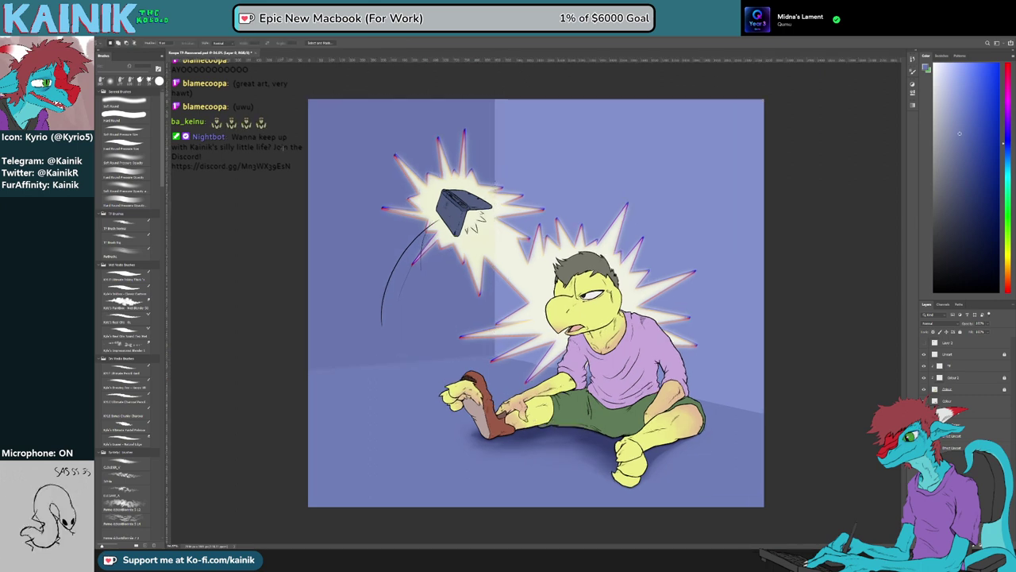
Brush a darker blue shade along the base of the wall behind the laptop, undoing the stray stroke
{"action": "key", "text": "b"}
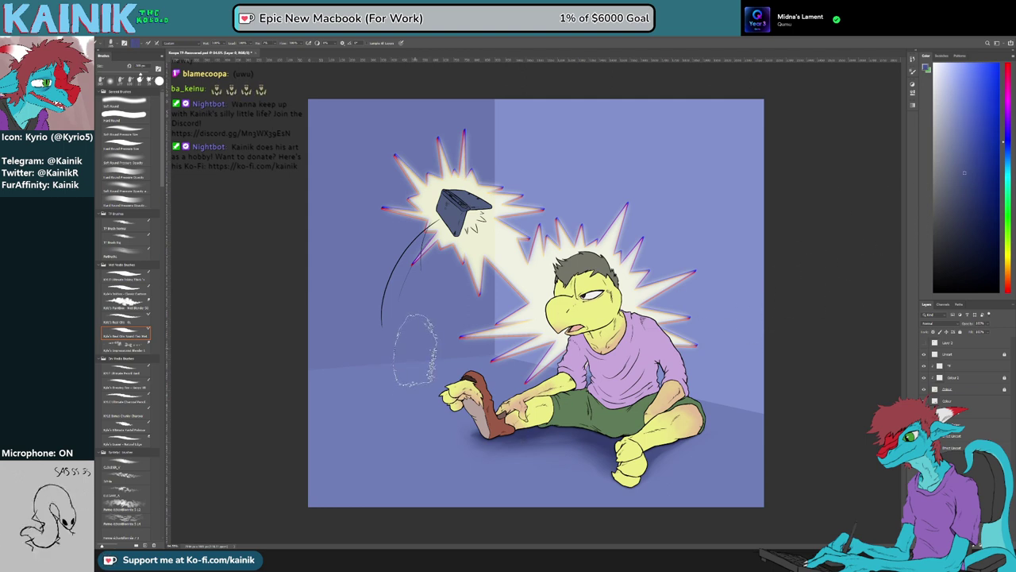
{"action": "key", "text": "r"}
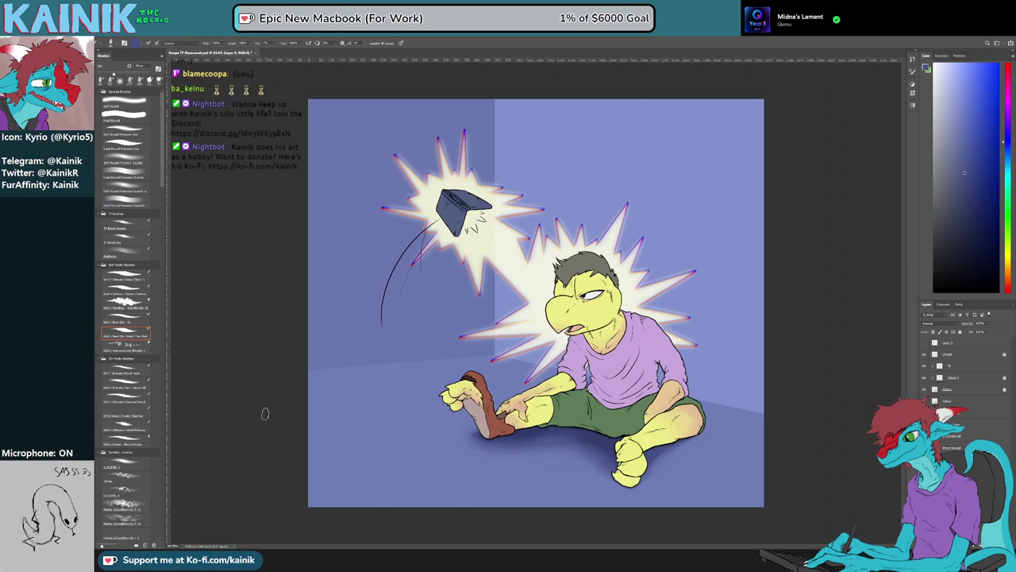
{"action": "left_click_drag", "start_coordinate": [266, 413], "coordinate": [390, 469]}
{"action": "key", "text": "b"}
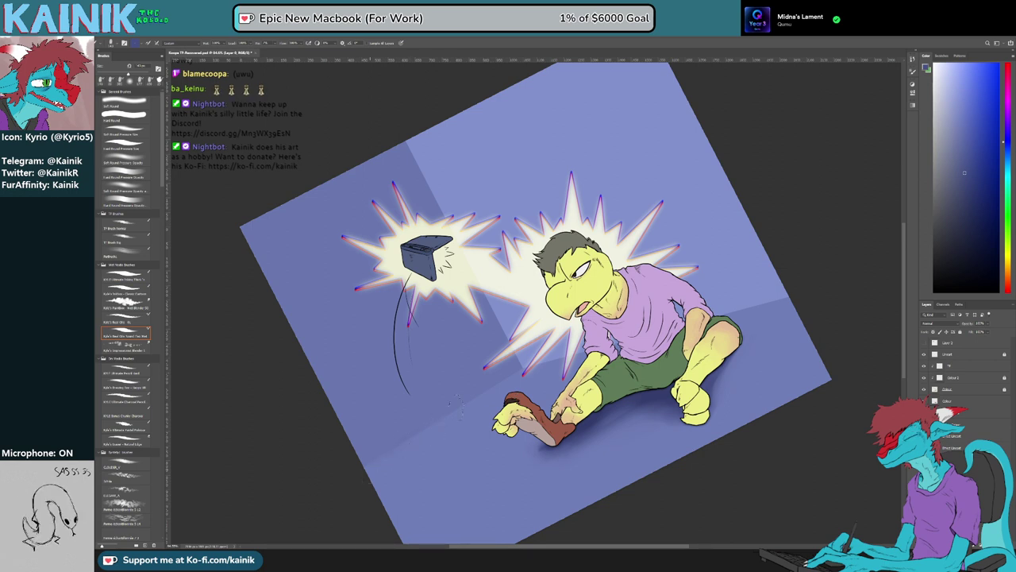
{"action": "mouse_move", "coordinate": [384, 467]}
{"action": "left_mouse_down"}
{"action": "mouse_move", "coordinate": [474, 395]}
{"action": "mouse_move", "coordinate": [358, 479]}
{"action": "mouse_move", "coordinate": [688, 422]}
{"action": "left_mouse_up"}
{"action": "key", "text": "ctrl+z"}
Brush the darker blue shade along the vertical wall corner and the base of the wall behind the character
{"action": "key", "text": "r"}
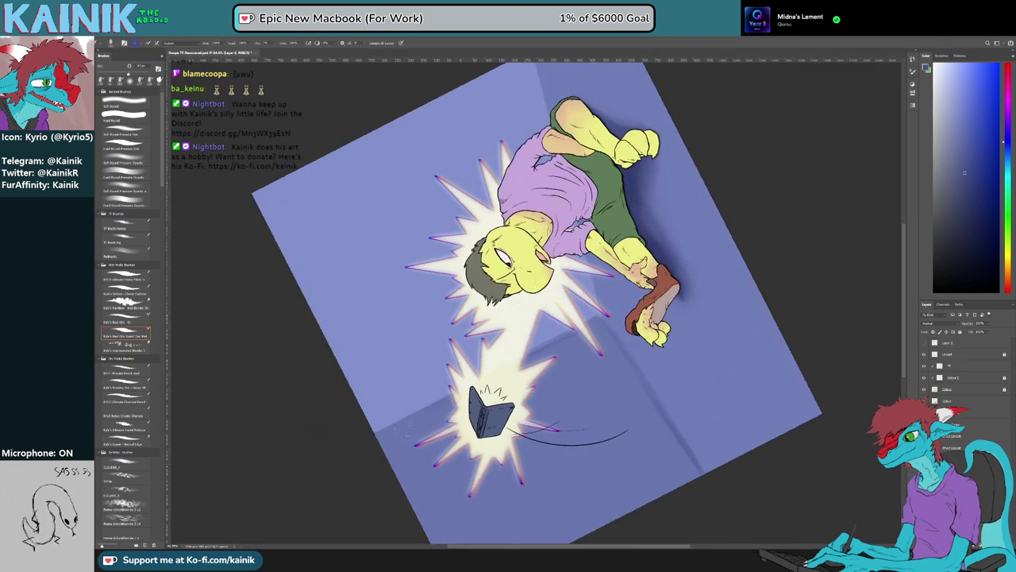
{"action": "left_click_drag", "start_coordinate": [378, 431], "coordinate": [524, 350]}
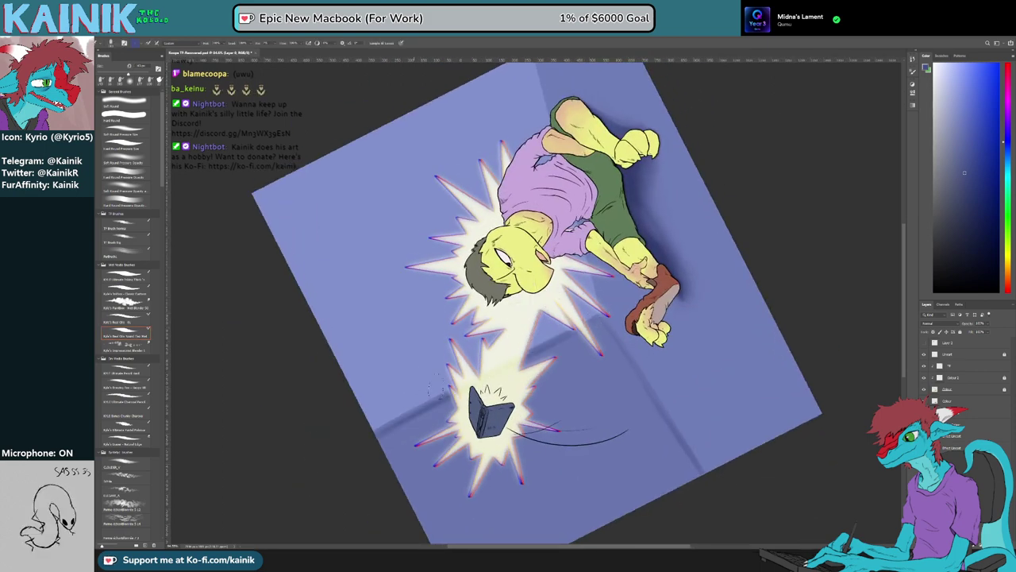
{"action": "key", "text": "r"}
{"action": "mouse_move", "coordinate": [328, 493]}
{"action": "left_mouse_down"}
{"action": "mouse_move", "coordinate": [720, 425]}
{"action": "mouse_move", "coordinate": [735, 306]}
{"action": "left_mouse_up"}
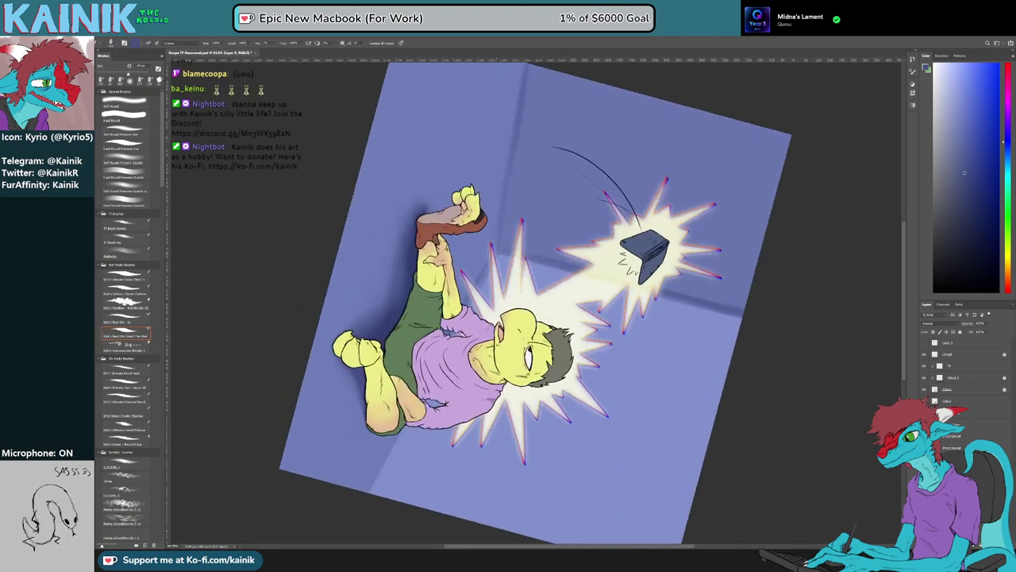
{"action": "key", "text": "r"}
{"action": "left_click_drag", "start_coordinate": [382, 535], "coordinate": [731, 276]}
{"action": "key", "text": "b"}
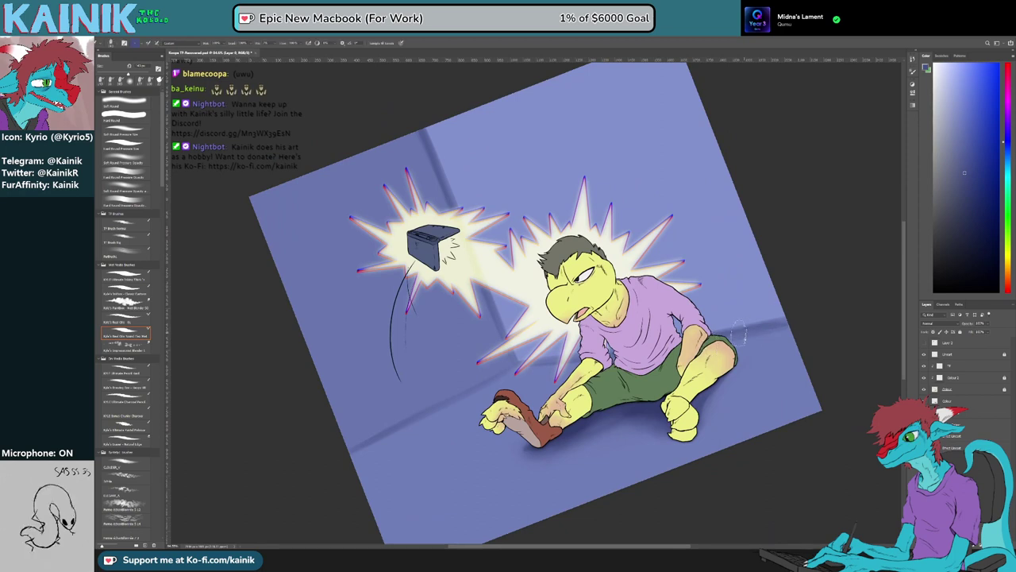
Sample the wall blues and paint the lighter wall colour along the vertical corner to refine its shading
{"action": "left_click", "coordinate": [499, 375], "text": "alt"}
{"action": "left_click", "coordinate": [468, 386], "text": "alt"}
{"action": "key", "text": "r"}
{"action": "left_click_drag", "start_coordinate": [451, 508], "coordinate": [673, 378]}
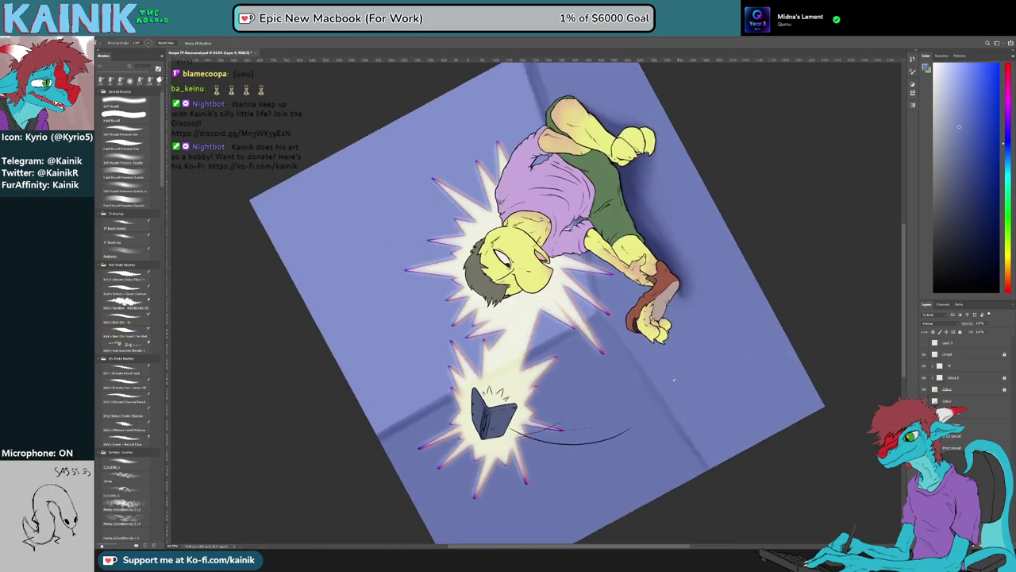
{"action": "key", "text": "b"}
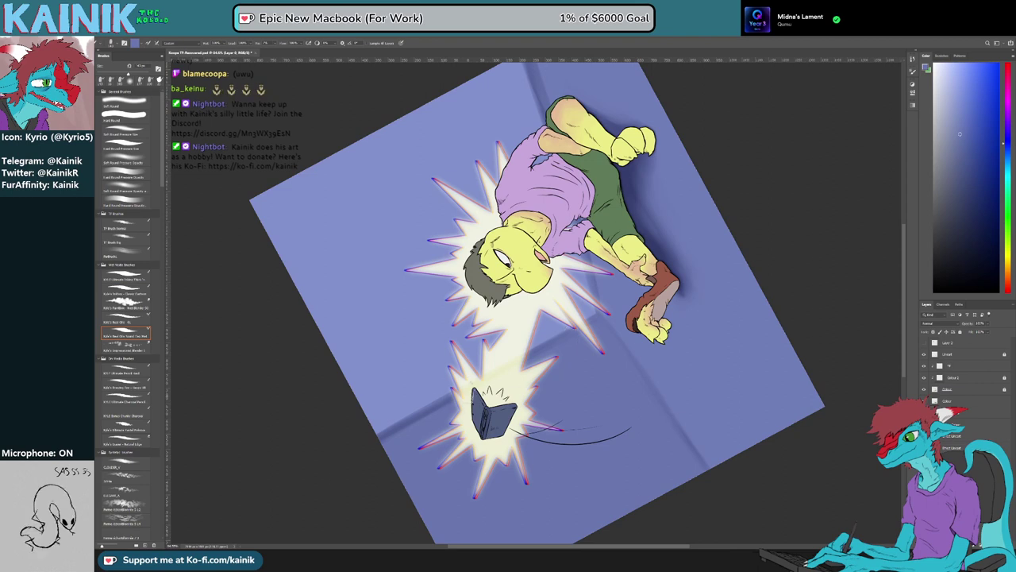
{"action": "left_click", "coordinate": [394, 429], "text": "alt"}
{"action": "left_click", "coordinate": [594, 316], "text": "alt"}
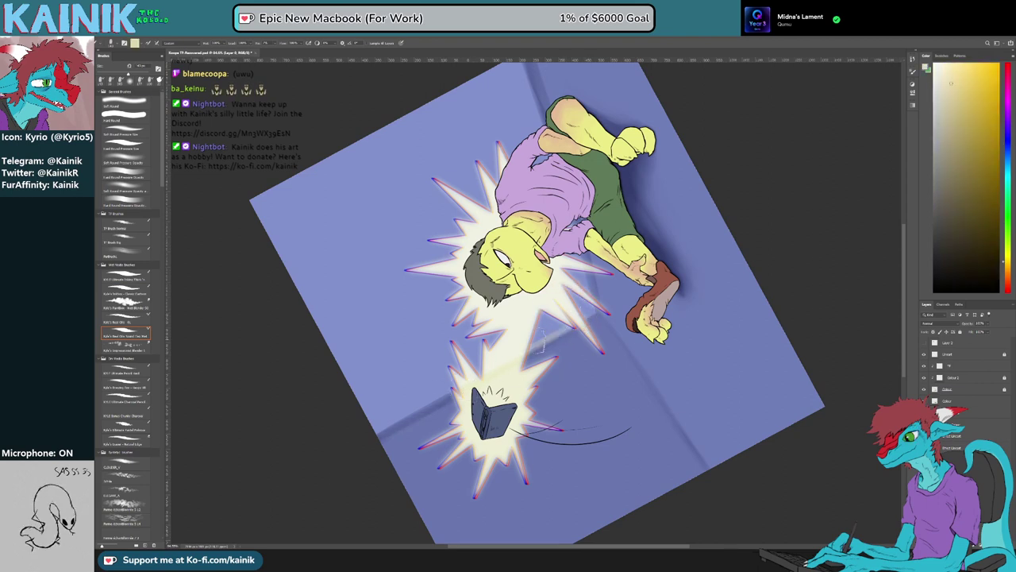
{"action": "left_click", "coordinate": [595, 316], "text": "alt"}
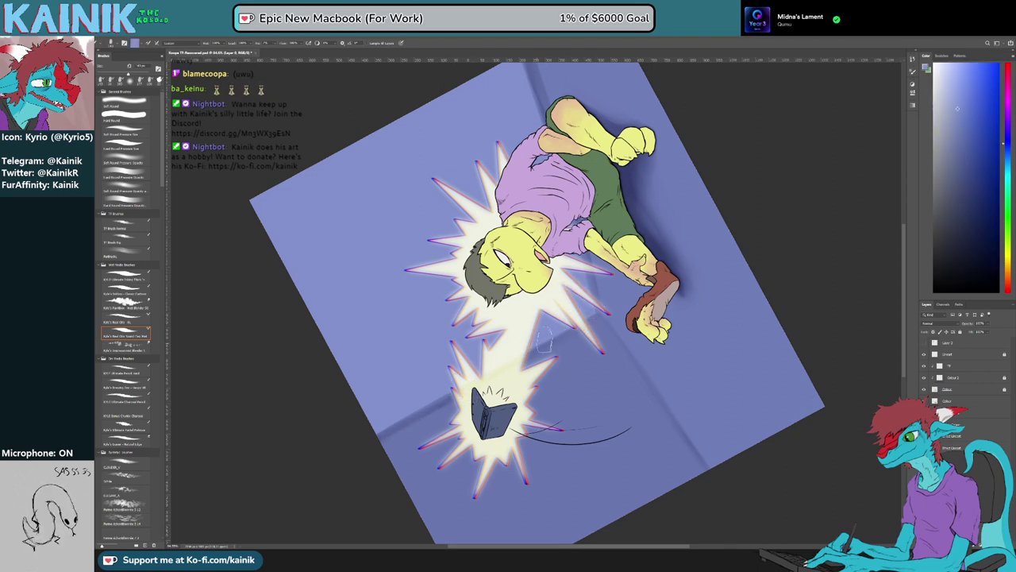
{"action": "left_click_drag", "start_coordinate": [448, 408], "coordinate": [378, 441]}
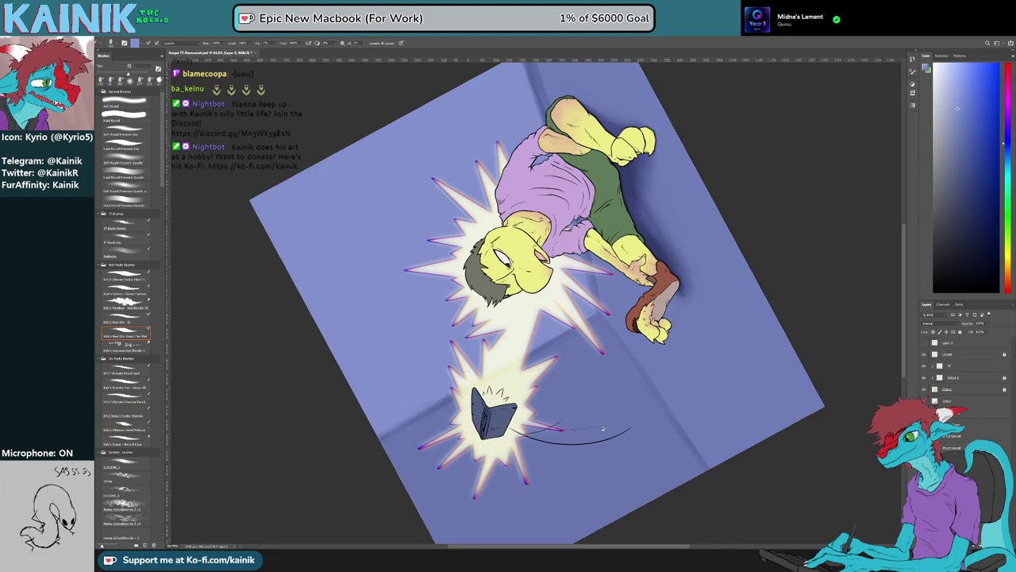
Sample the blue beside the lighter wall's base and blend the shading along that edge near the character's knee
{"action": "key", "text": "r"}
{"action": "mouse_move", "coordinate": [605, 405]}
{"action": "left_mouse_down"}
{"action": "mouse_move", "coordinate": [440, 385]}
{"action": "mouse_move", "coordinate": [476, 417]}
{"action": "left_mouse_up"}
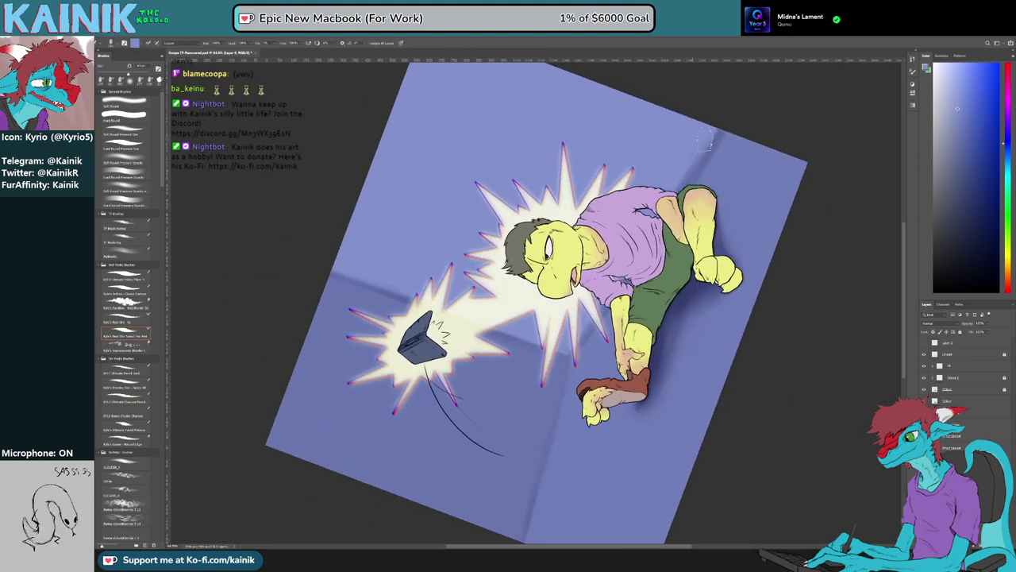
{"action": "left_click", "coordinate": [715, 155], "text": "alt"}
{"action": "left_click_drag", "start_coordinate": [719, 147], "coordinate": [691, 179]}
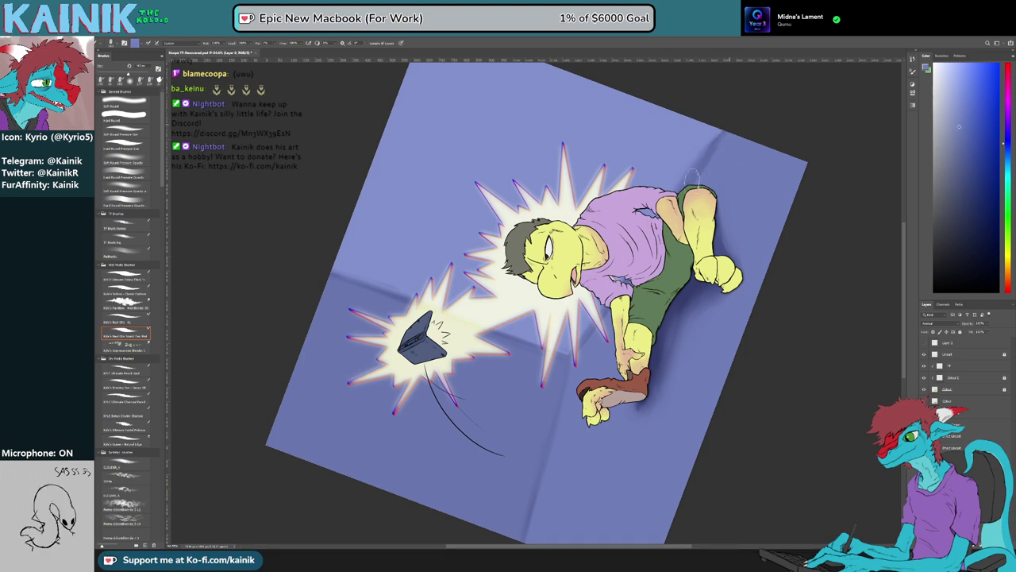
Finish blending the blue shade along the wall's base behind the character's knee, set the canvas upright and save the document
{"action": "left_click_drag", "start_coordinate": [728, 128], "coordinate": [697, 162]}
{"action": "key", "text": "r"}
{"action": "left_click_drag", "start_coordinate": [743, 129], "coordinate": [740, 483]}
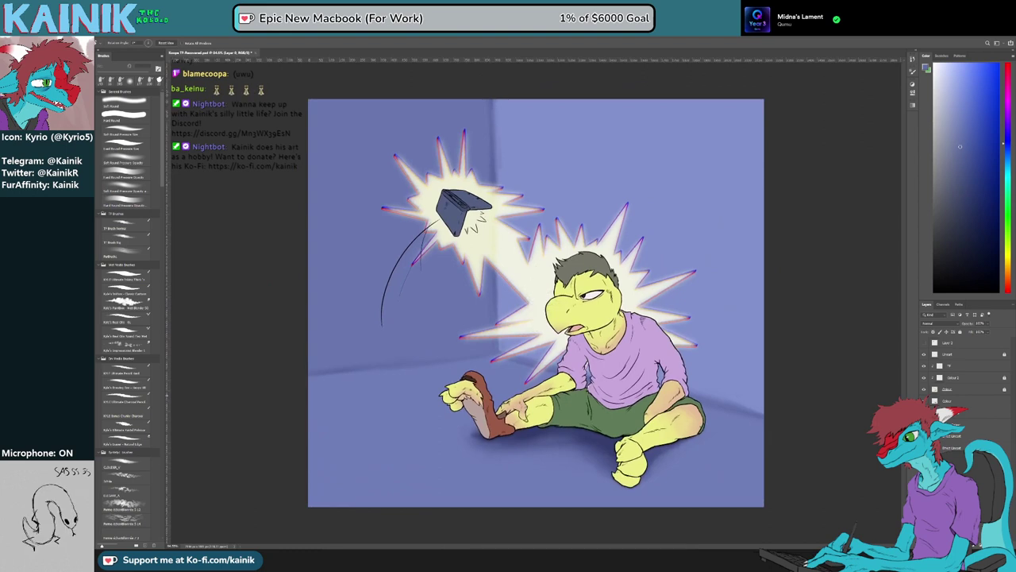
{"action": "key", "text": "b"}
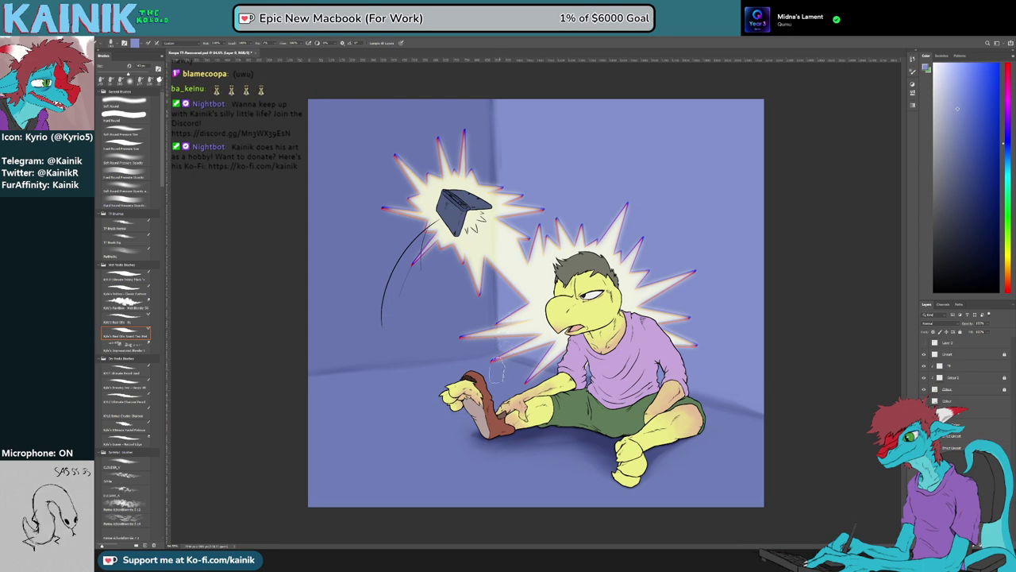
{"action": "left_click", "coordinate": [502, 366], "text": "alt"}
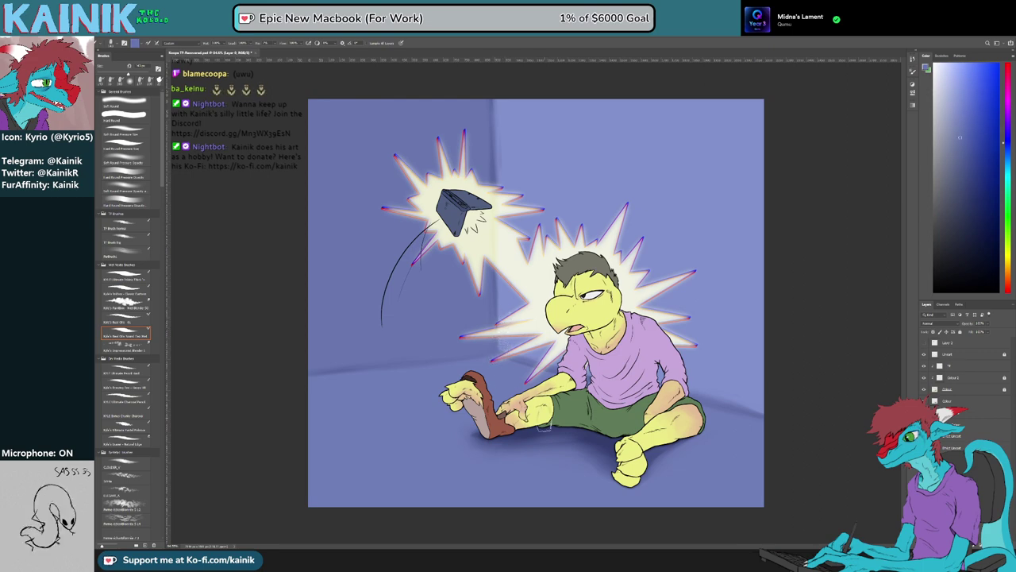
{"action": "scroll", "coordinate": [544, 423], "scroll_direction": "down", "scroll_amount": 5}
{"action": "scroll", "coordinate": [544, 423], "scroll_direction": "up", "scroll_amount": 4}
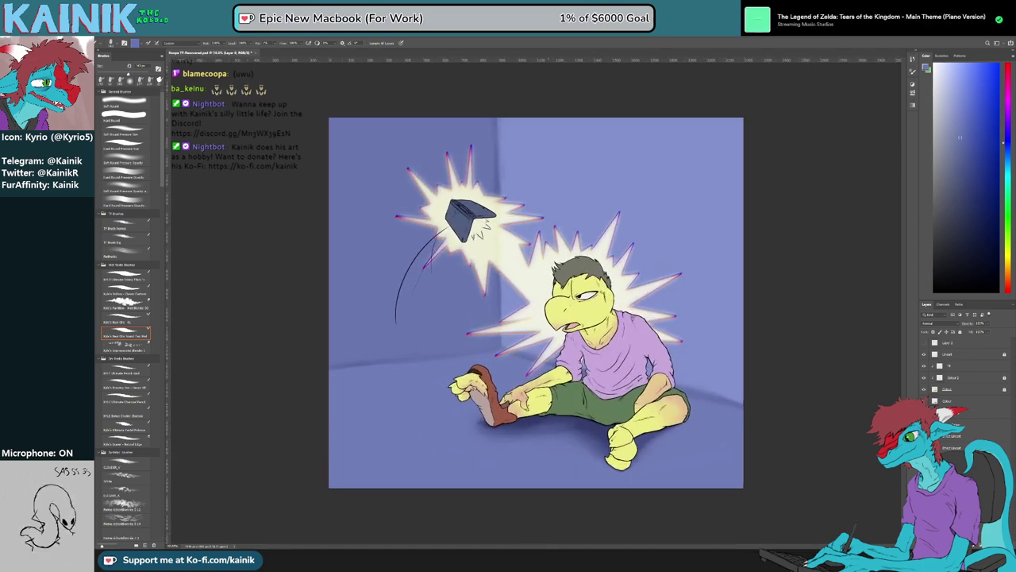
{"action": "key", "text": "ctrl+s"}
{"action": "scroll", "coordinate": [536, 309], "scroll_direction": "up", "scroll_amount": 1}
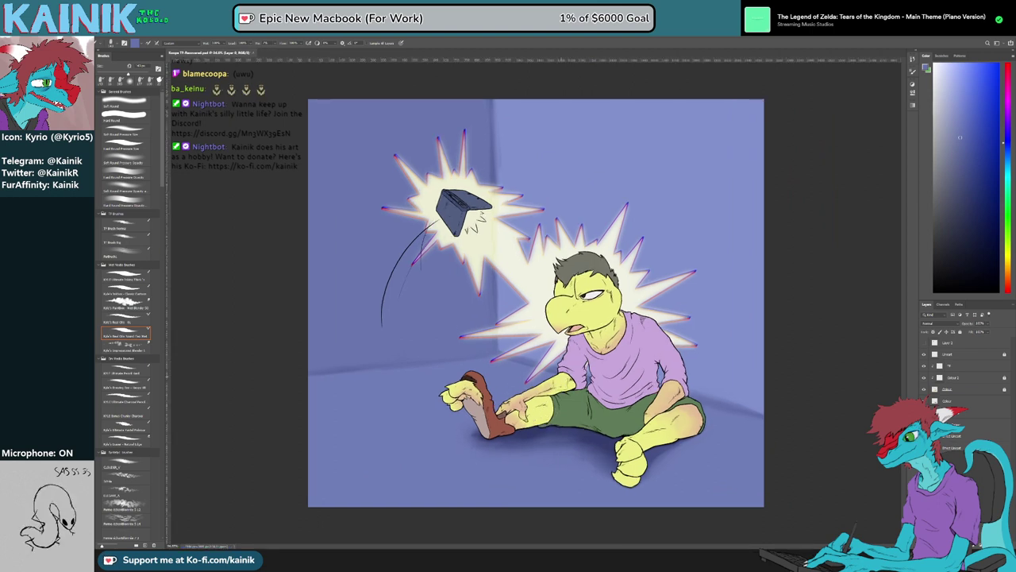
{"action": "scroll", "coordinate": [536, 303], "scroll_direction": "down", "scroll_amount": 1}
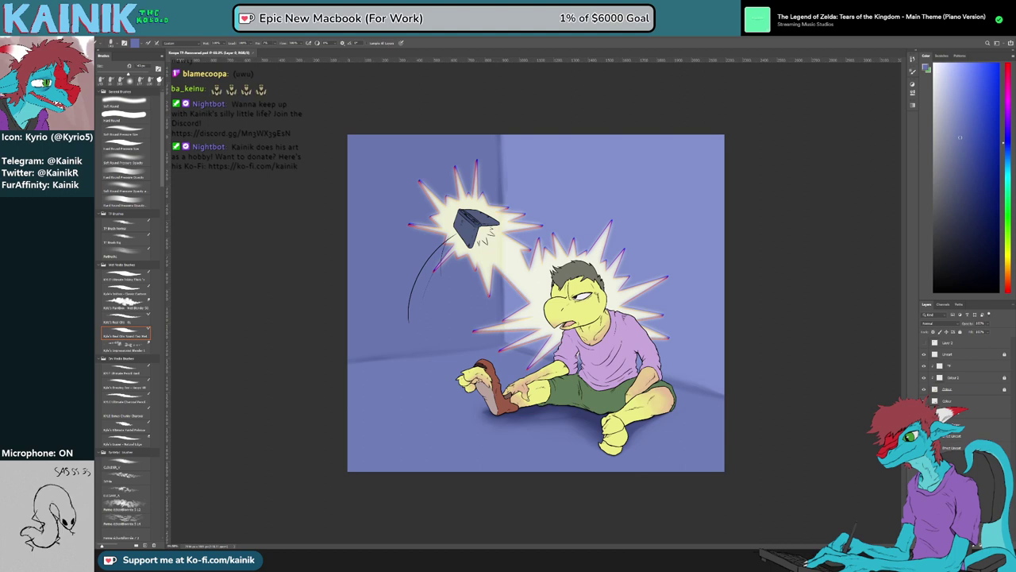
Add a new clipped layer above the TF layer and name it Overshadow
{"action": "left_click", "coordinate": [953, 471]}
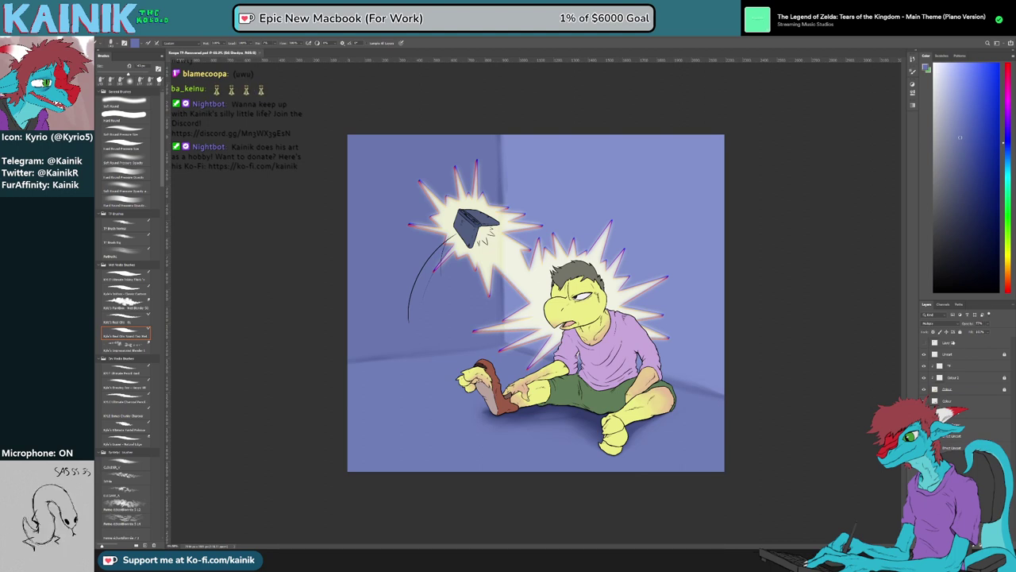
{"action": "key", "text": "alt+]"}
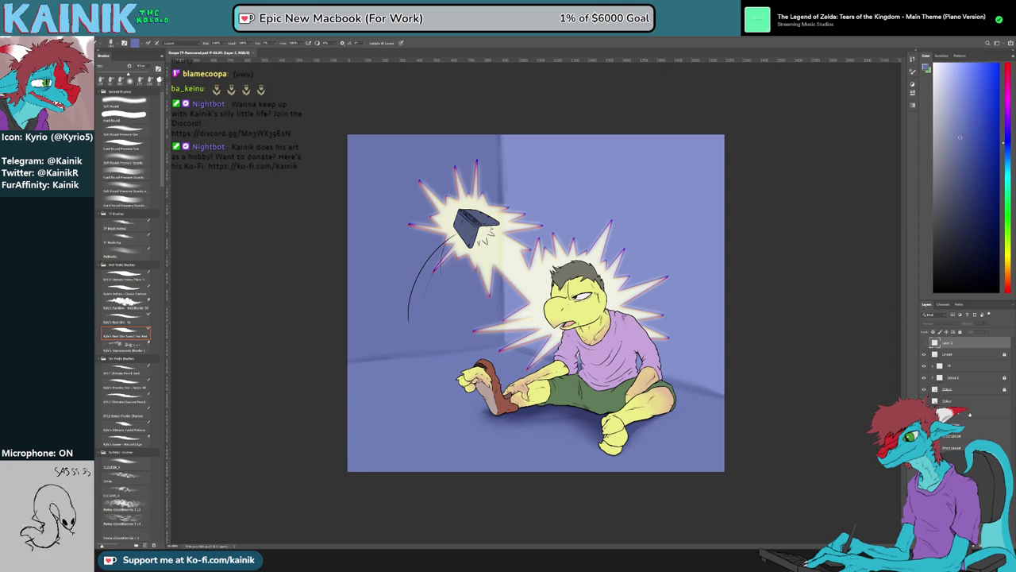
{"action": "key", "text": "alt+bracketleft"}
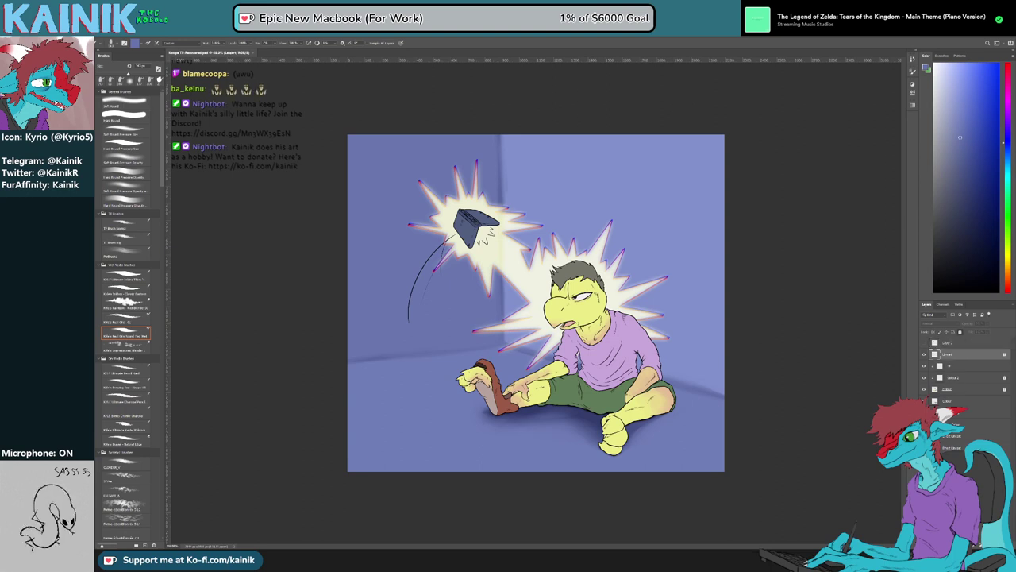
{"action": "left_click", "coordinate": [957, 369]}
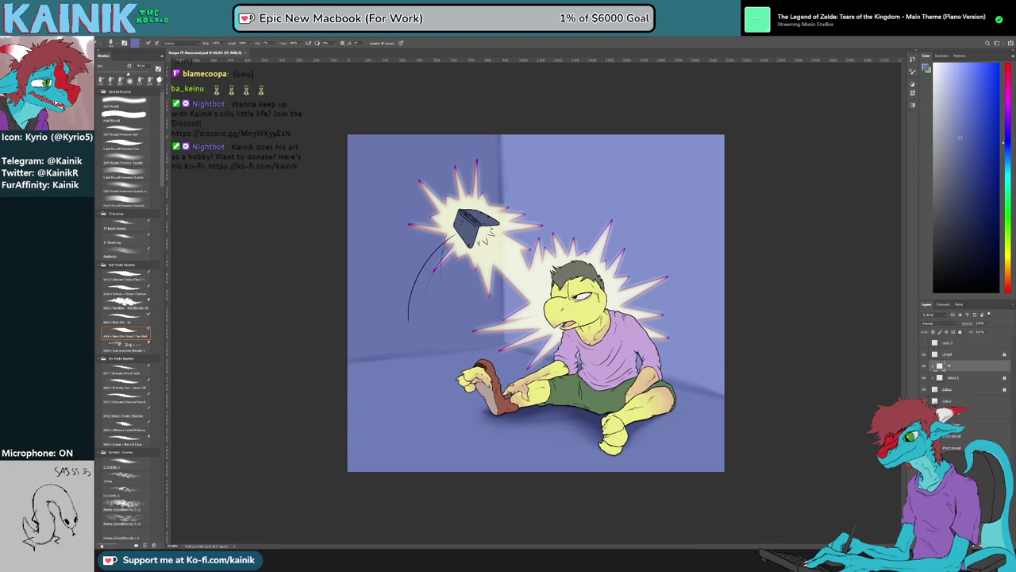
{"action": "key", "text": "ctrl+alt+shift+n"}
{"action": "left_click", "coordinate": [957, 371], "text": "alt"}
{"action": "double_click", "coordinate": [955, 367]}
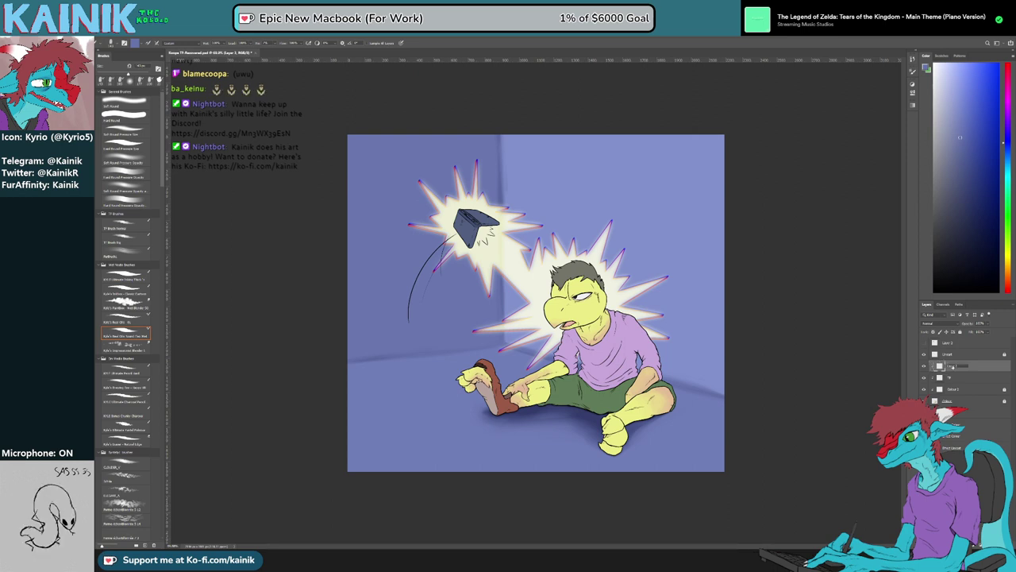
{"action": "type", "text": "FX"}
{"action": "type", "text": "ershadow"}
{"action": "key", "text": "Return"}
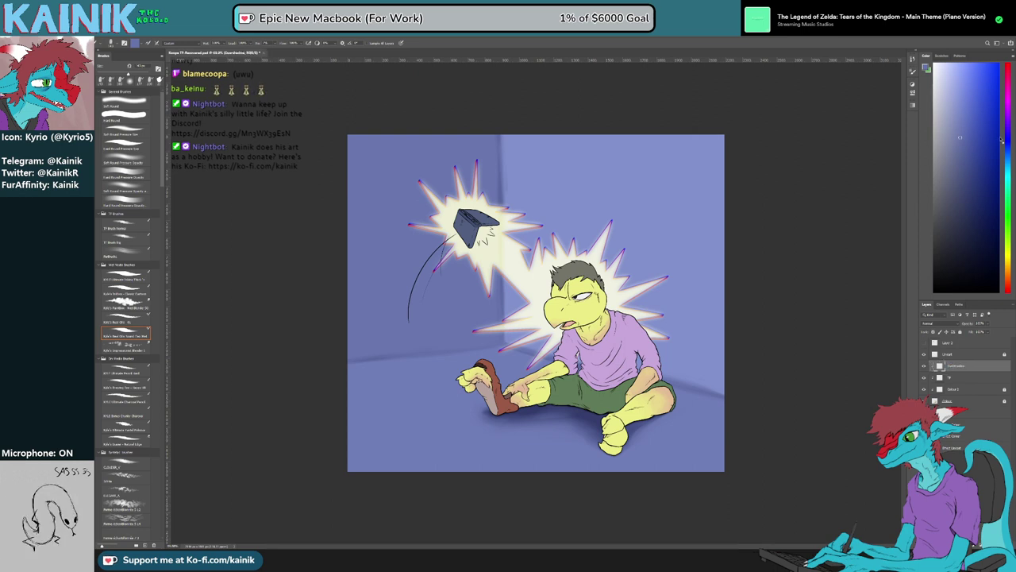
Add a BG Shadow 2 layer, set it to Multiply and fill it with a darker muted blue
{"action": "left_click", "coordinate": [955, 460]}
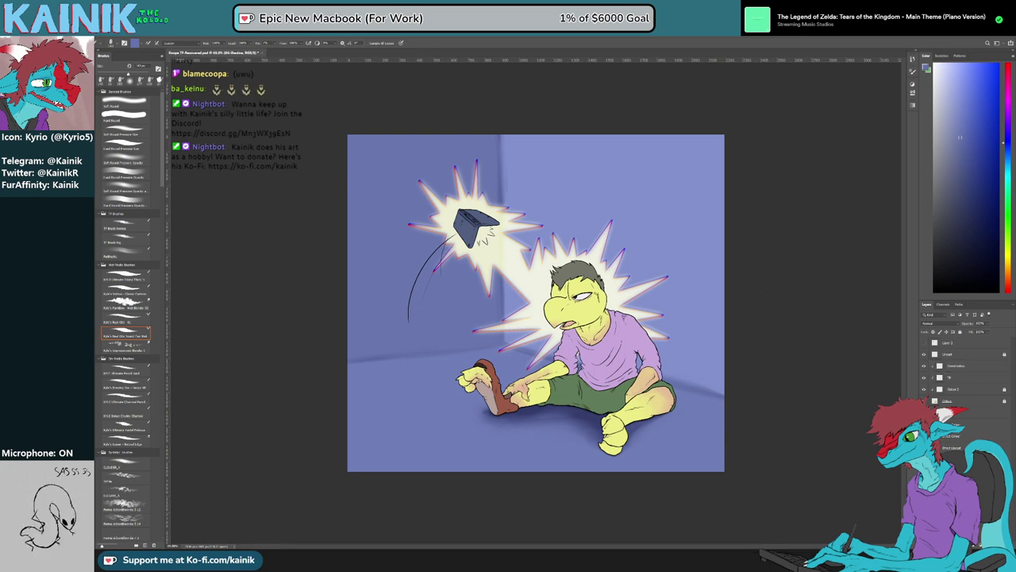
{"action": "key", "text": "ctrl+alt+shift+n"}
{"action": "key", "text": "Return"}
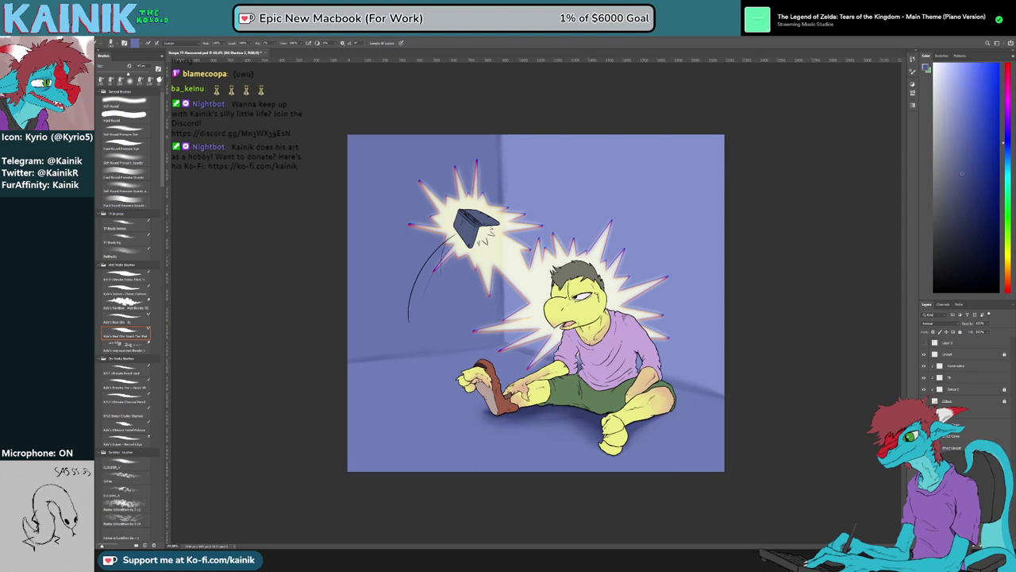
{"action": "left_click", "coordinate": [967, 194]}
{"action": "left_click_drag", "start_coordinate": [967, 194], "coordinate": [962, 191]}
{"action": "key", "text": "g"}
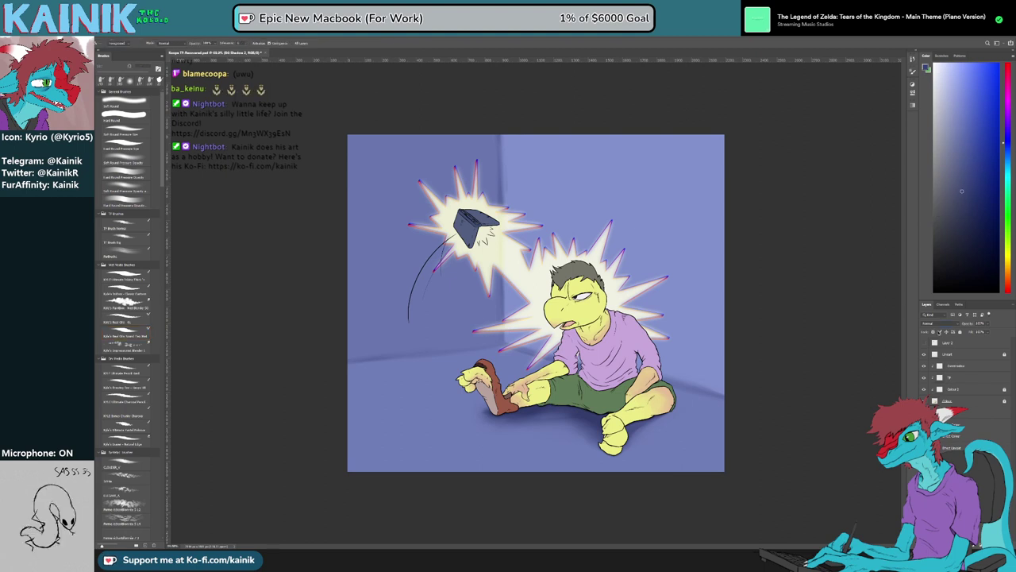
{"action": "left_click", "coordinate": [940, 324]}
{"action": "left_click", "coordinate": [934, 352]}
{"action": "left_click", "coordinate": [395, 468]}
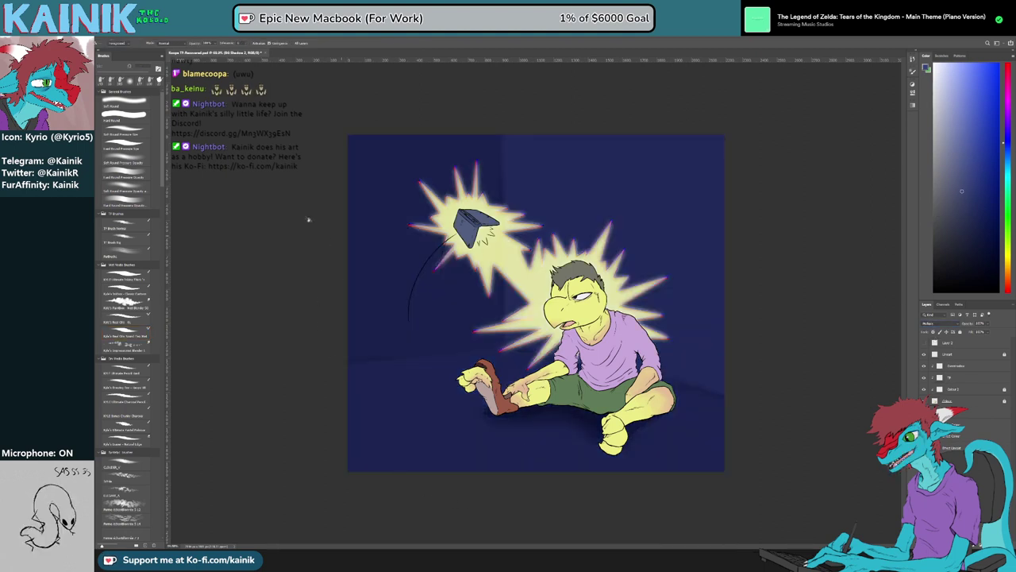
Sample the burst's pale yellow, add a BG Light layer in Screen mode, and draw a radial gradient glow outward from the character
{"action": "key", "text": "b"}
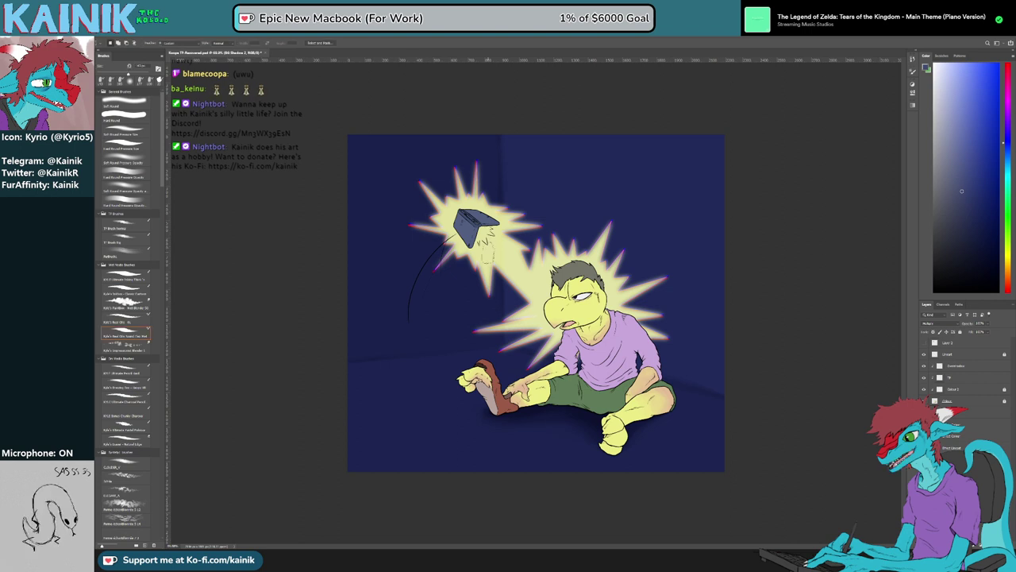
{"action": "left_click", "coordinate": [489, 253], "text": "alt"}
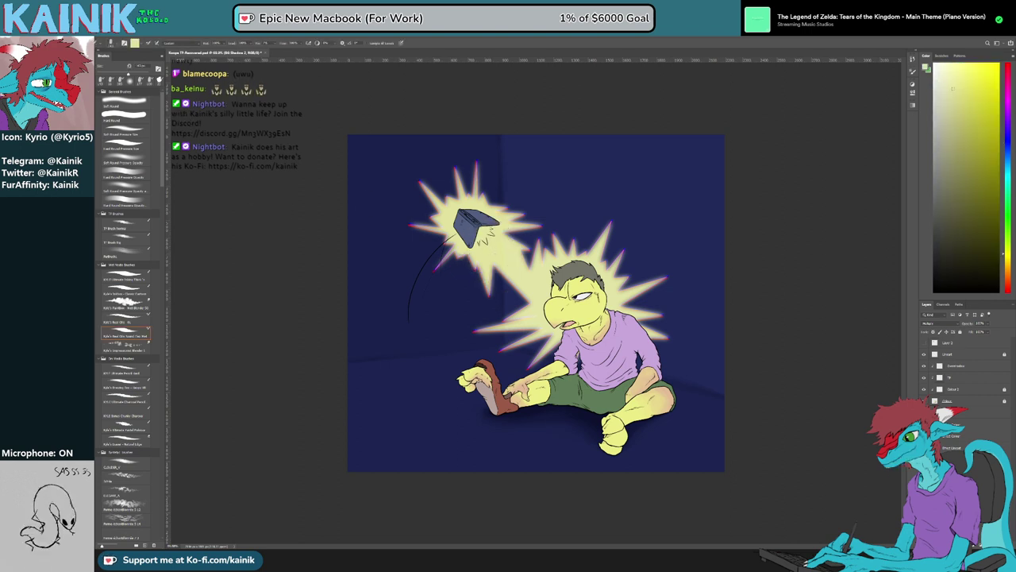
{"action": "left_click", "coordinate": [983, 545]}
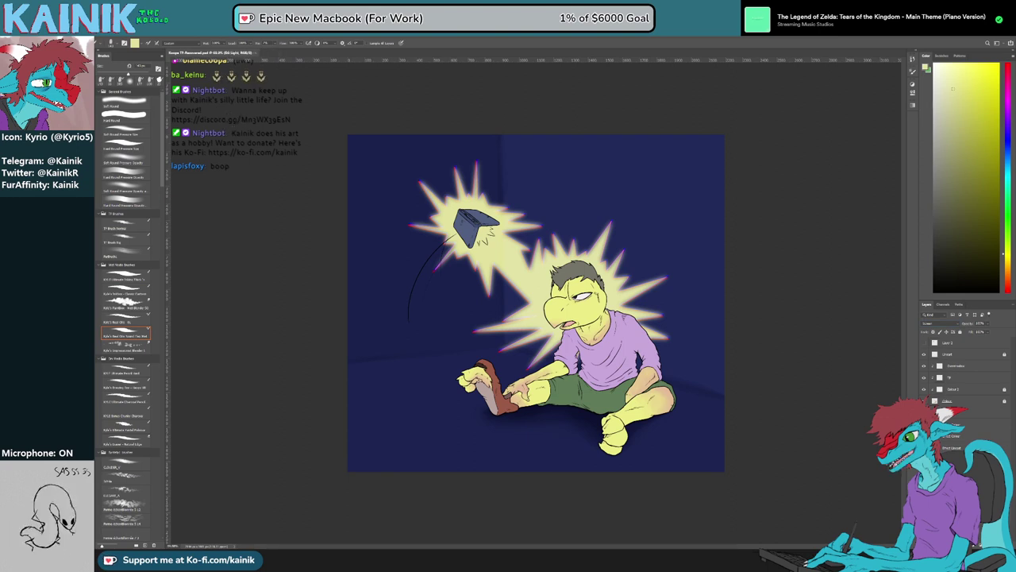
{"action": "key", "text": "g"}
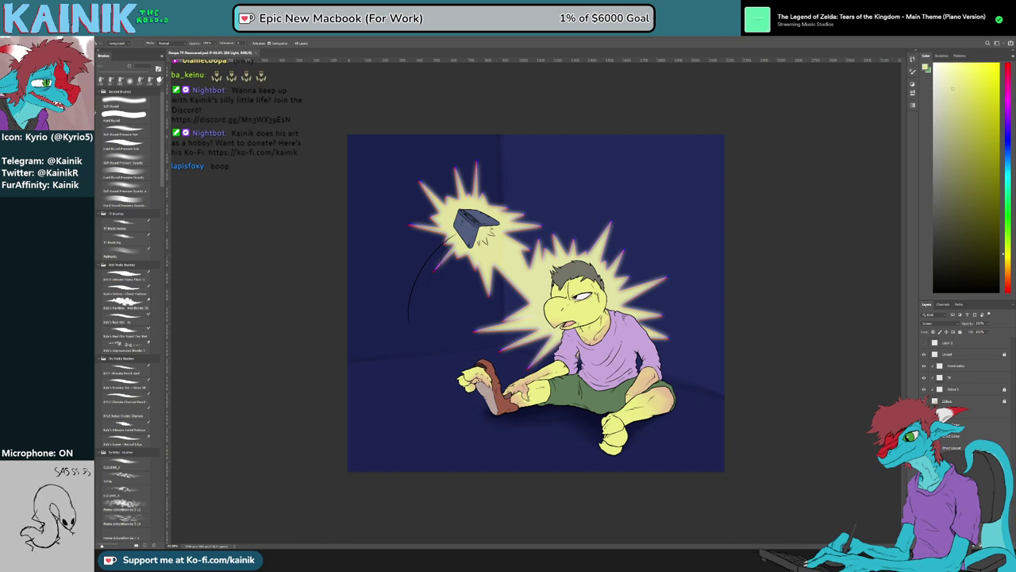
{"action": "key", "text": "g"}
{"action": "left_click_drag", "start_coordinate": [576, 330], "coordinate": [177, 459]}
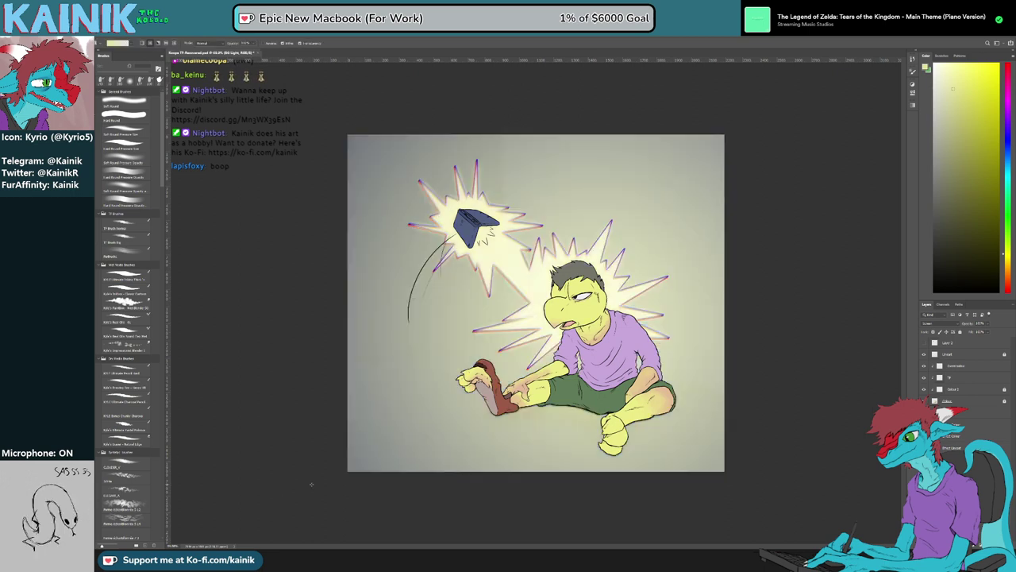
{"action": "key", "text": "ctrl+z"}
{"action": "left_click_drag", "start_coordinate": [515, 367], "coordinate": [278, 459]}
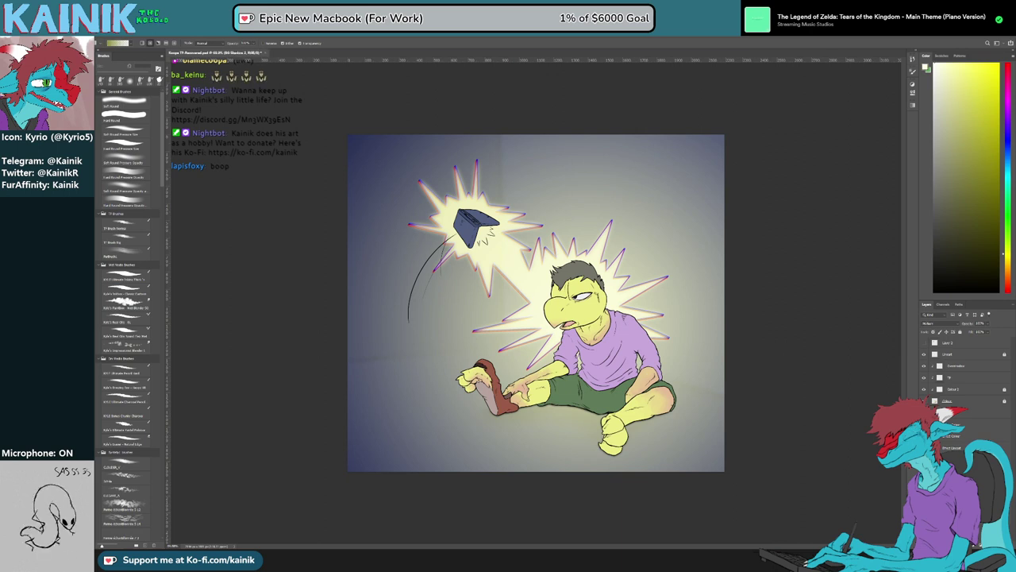
Draw a white radial gradient outward from the character on the BG Shadow 2 layer, undoing the first attempt
{"action": "left_click_drag", "start_coordinate": [579, 315], "coordinate": [319, 501]}
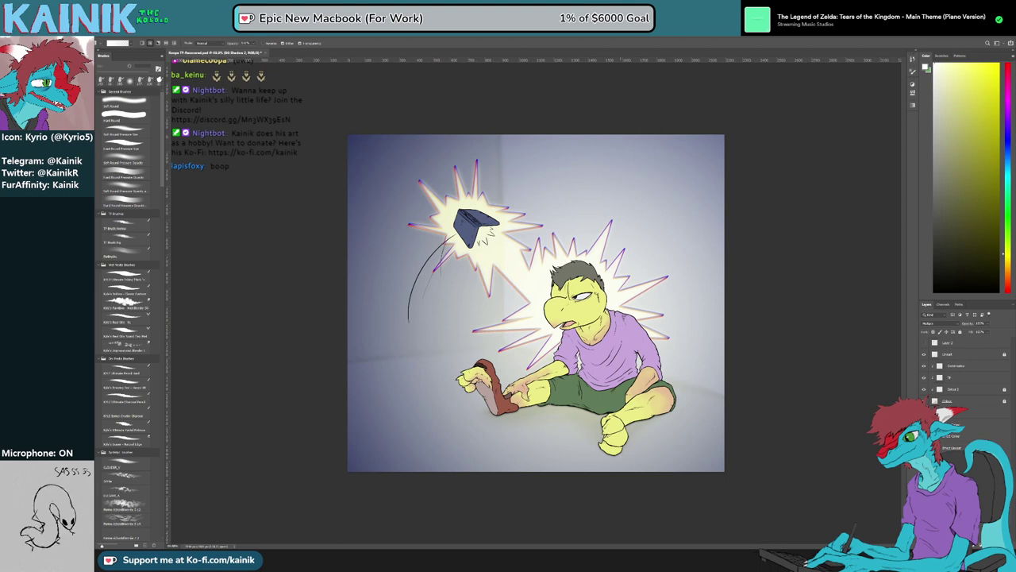
{"action": "key", "text": "ctrl+z"}
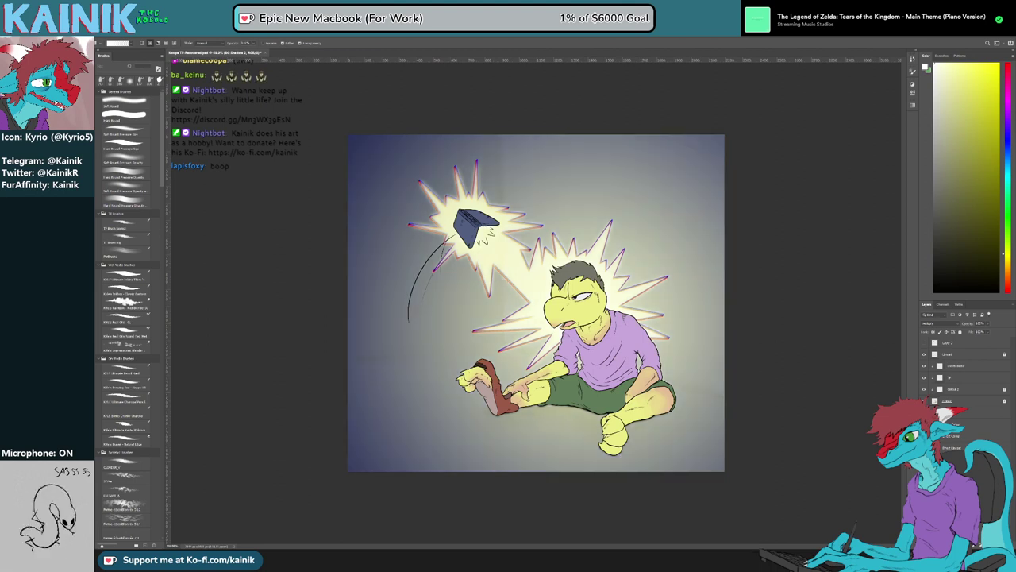
{"action": "key", "text": "ctrl+z"}
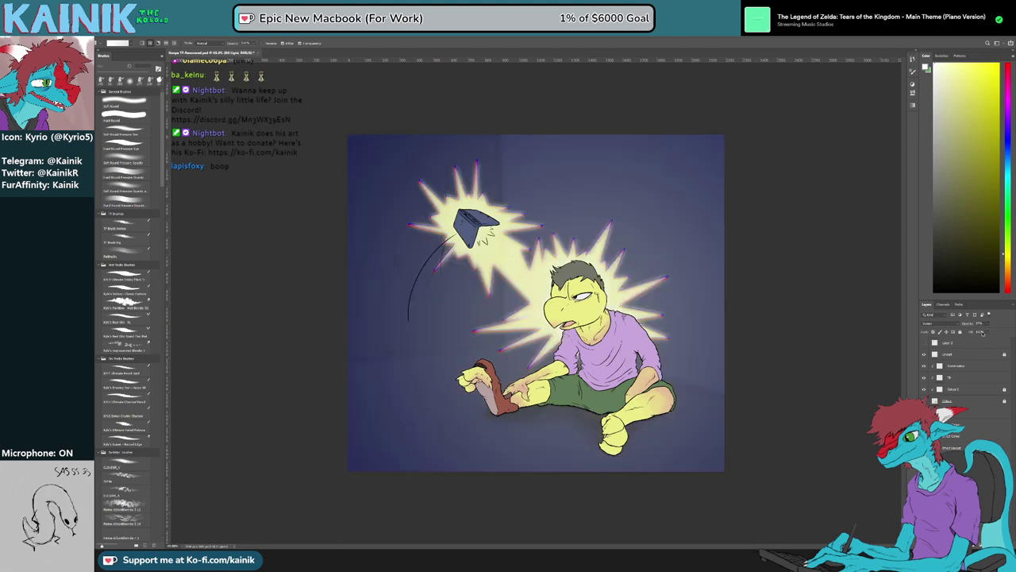
{"action": "key", "text": "ctrl+z"}
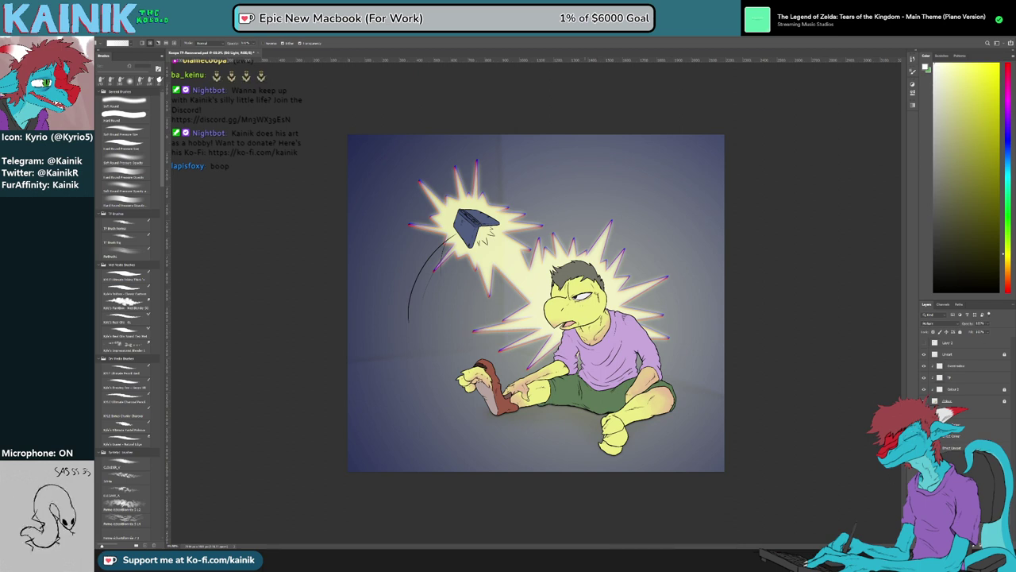
{"action": "left_click_drag", "start_coordinate": [607, 262], "coordinate": [424, 458]}
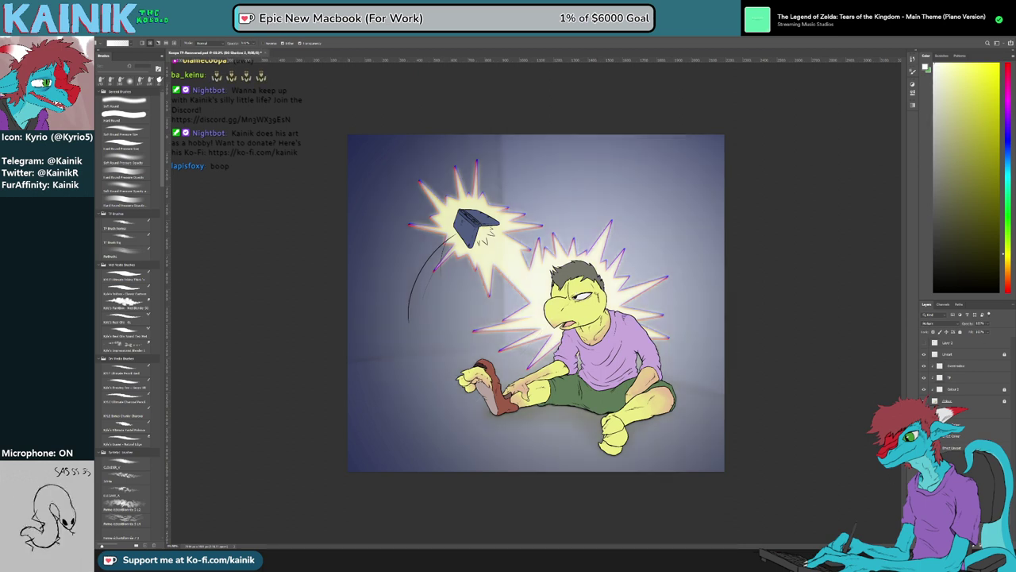
Lower the opacity of the BG Light layer to soften the glow on the walls
{"action": "left_click", "coordinate": [987, 323]}
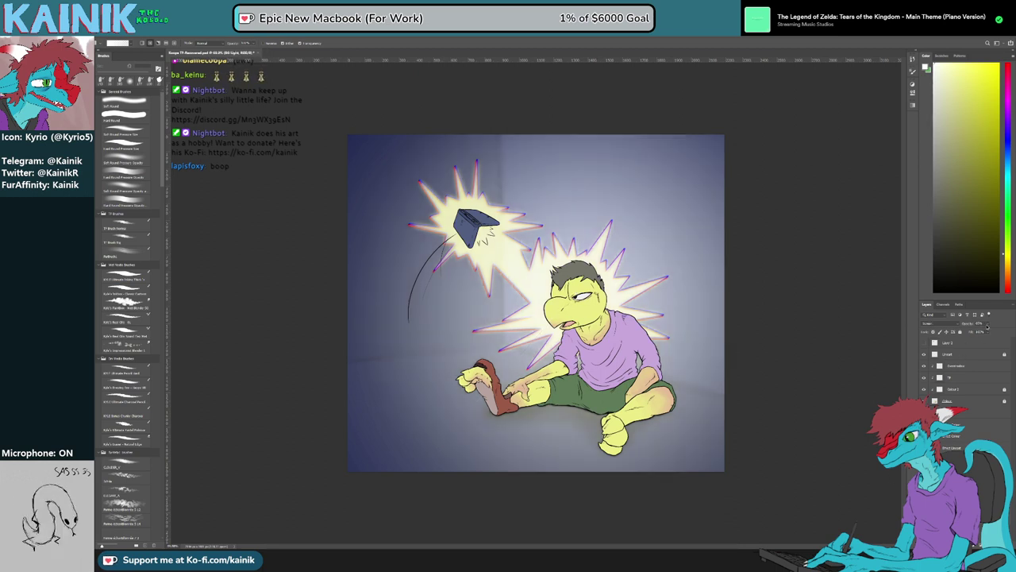
{"action": "left_click", "coordinate": [985, 333]}
{"action": "key", "text": "ctrl+shift+z"}
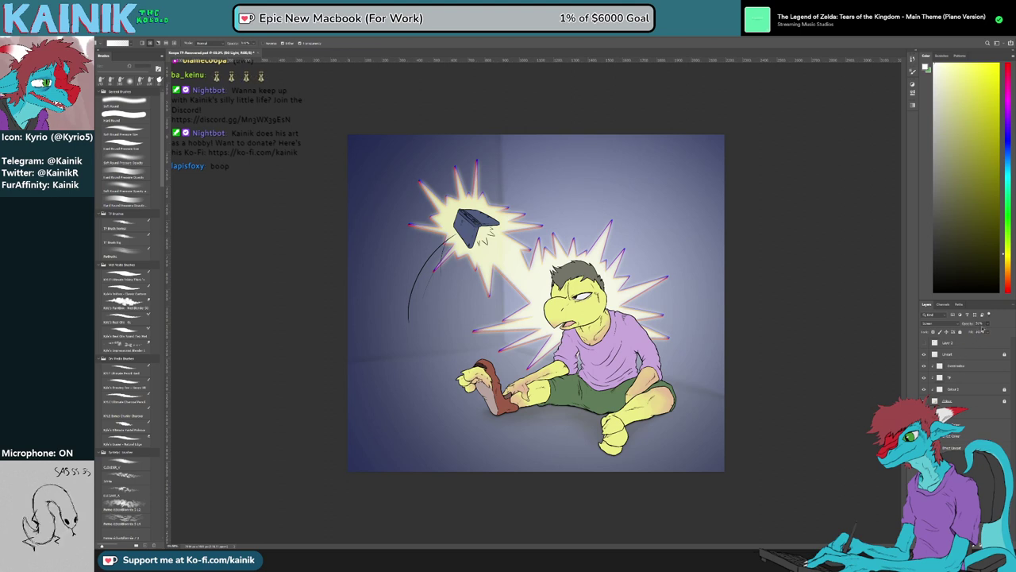
{"action": "key", "text": "ctrl+z"}
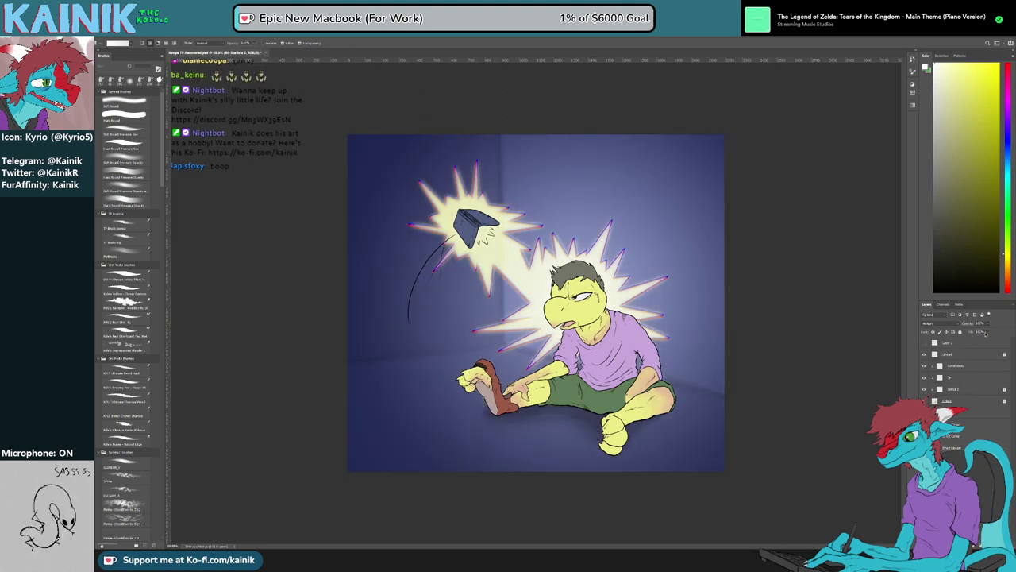
{"action": "left_click_drag", "start_coordinate": [983, 332], "coordinate": [976, 332]}
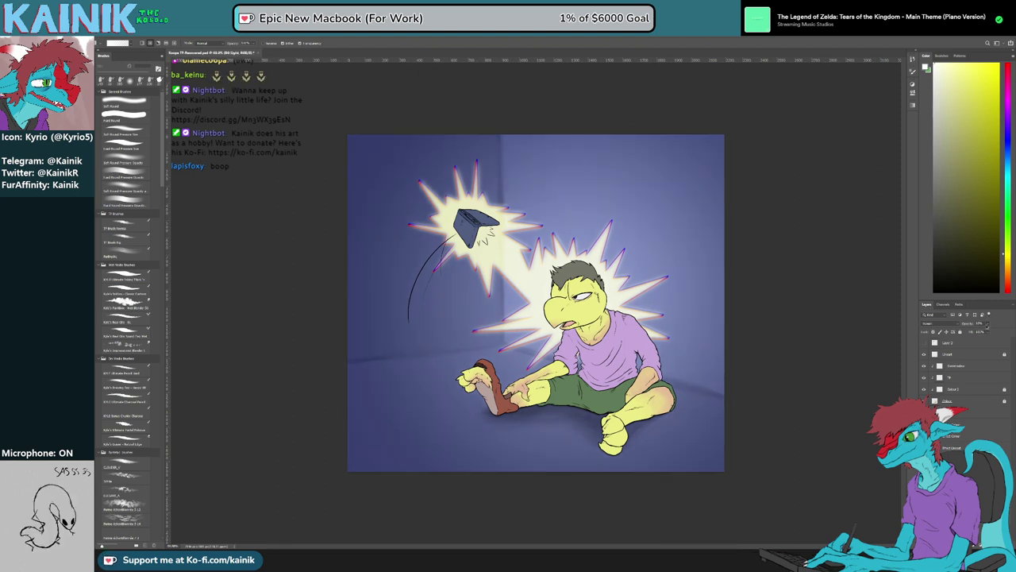
{"action": "left_click", "coordinate": [990, 332]}
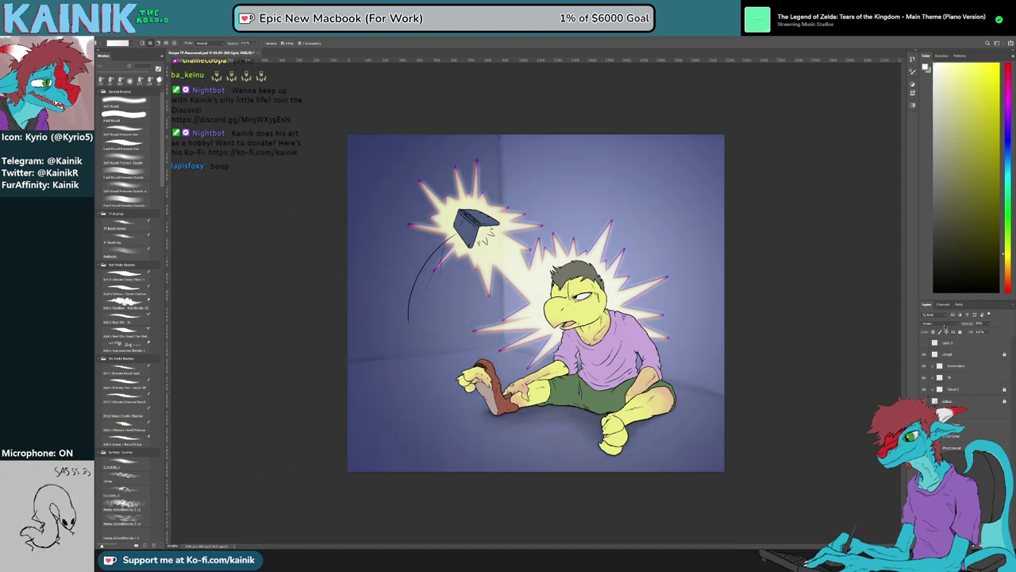
Change the BG Light layer's blend mode to Overlay and raise its opacity
{"action": "left_click", "coordinate": [937, 324]}
{"action": "left_click", "coordinate": [929, 387]}
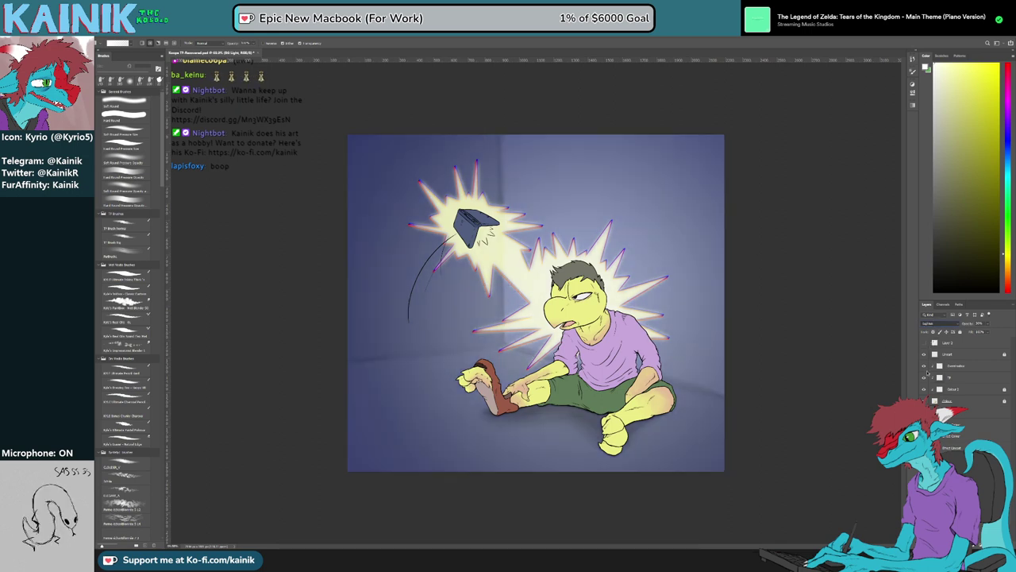
{"action": "scroll", "coordinate": [937, 323], "scroll_direction": "down", "scroll_amount": 1}
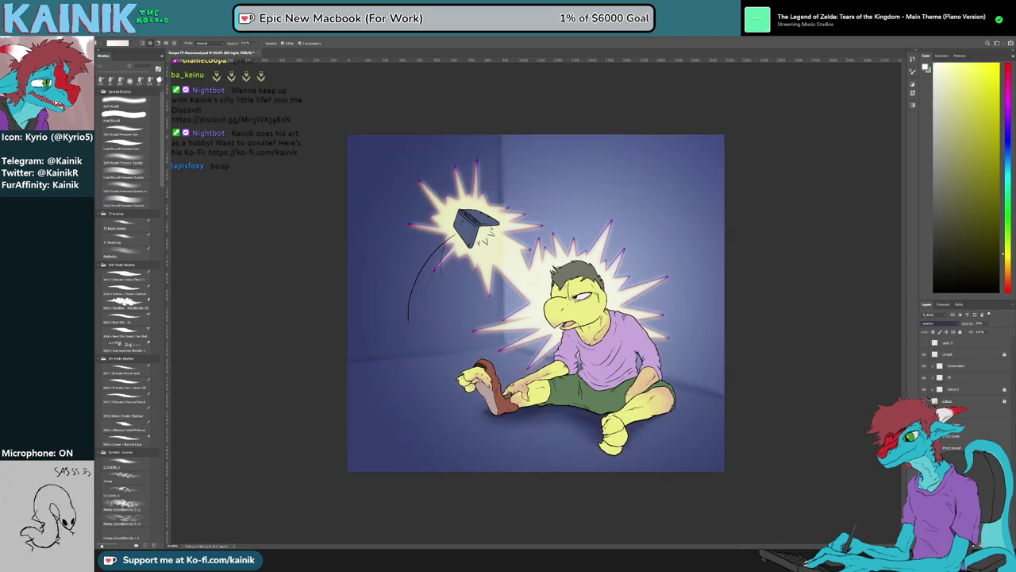
{"action": "scroll", "coordinate": [937, 323], "scroll_direction": "down", "scroll_amount": 3}
{"action": "left_click", "coordinate": [988, 324]}
{"action": "left_click_drag", "start_coordinate": [989, 332], "coordinate": [1002, 334]}
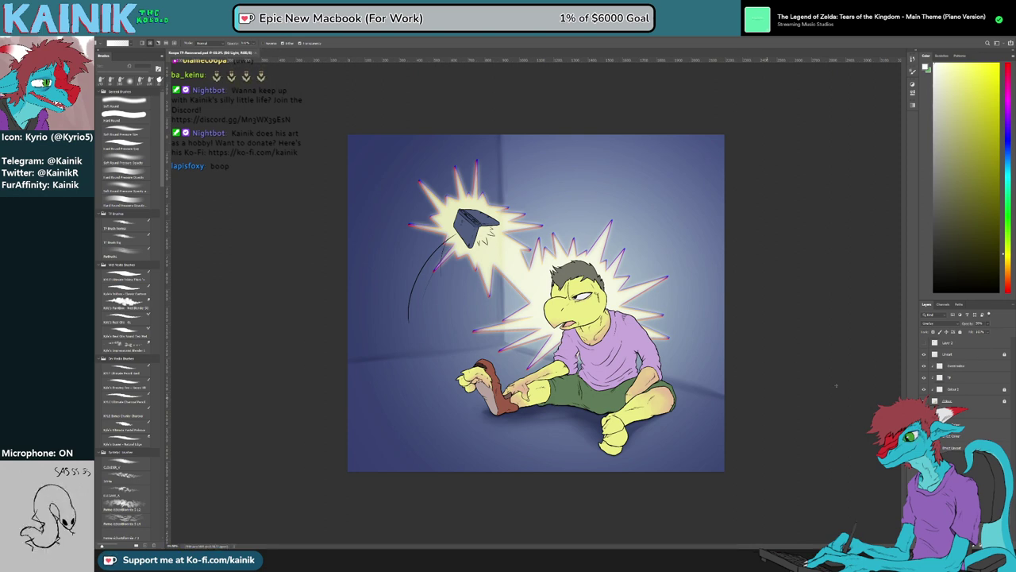
Compare the picture with the topmost hidden layer on and off, and add a new layer named Vignette above it
{"action": "left_click", "coordinate": [935, 344]}
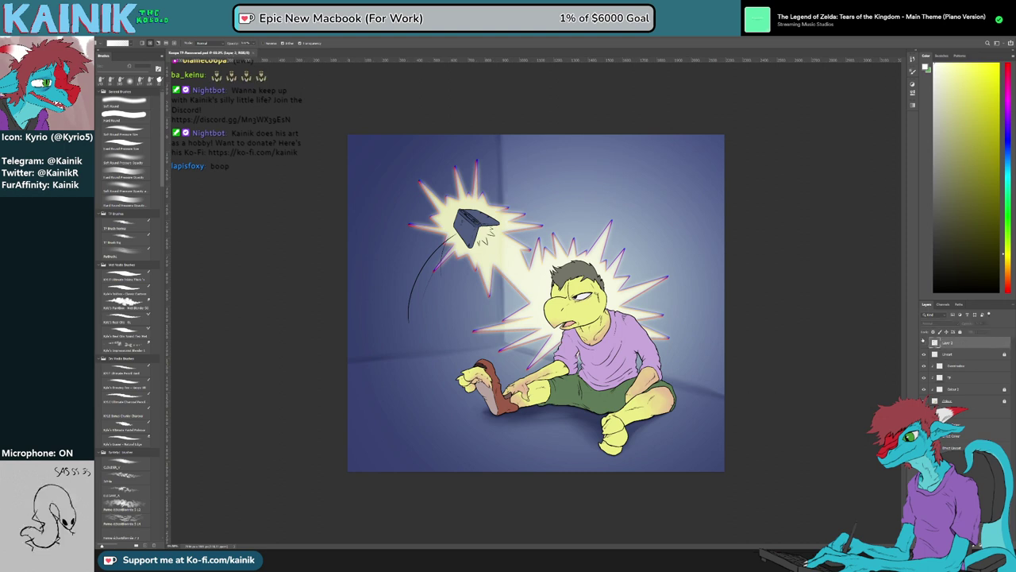
{"action": "left_click", "coordinate": [924, 341]}
{"action": "left_click", "coordinate": [924, 341]}
{"action": "left_click", "coordinate": [924, 341]}
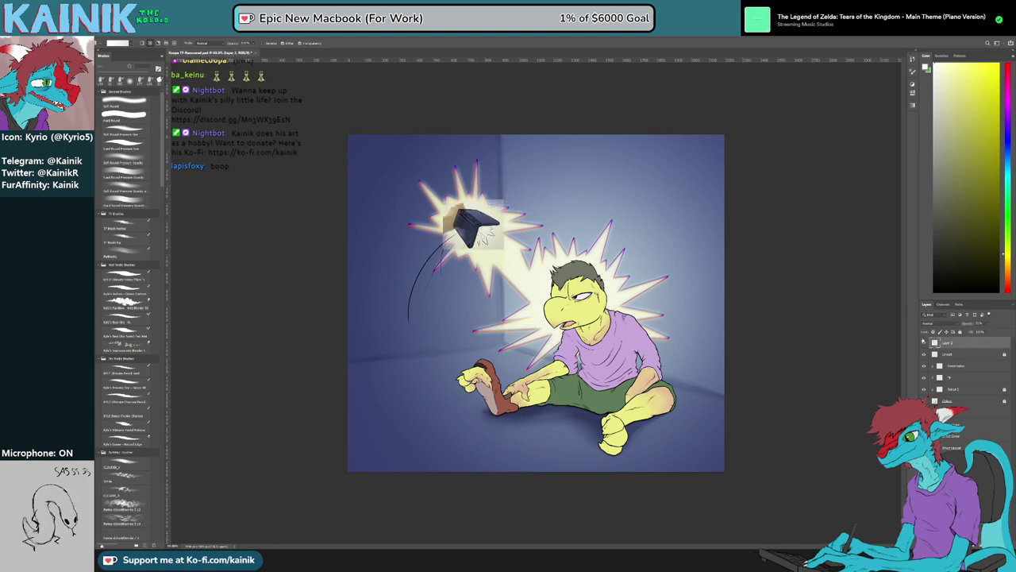
{"action": "key", "text": "ctrl+shift+z"}
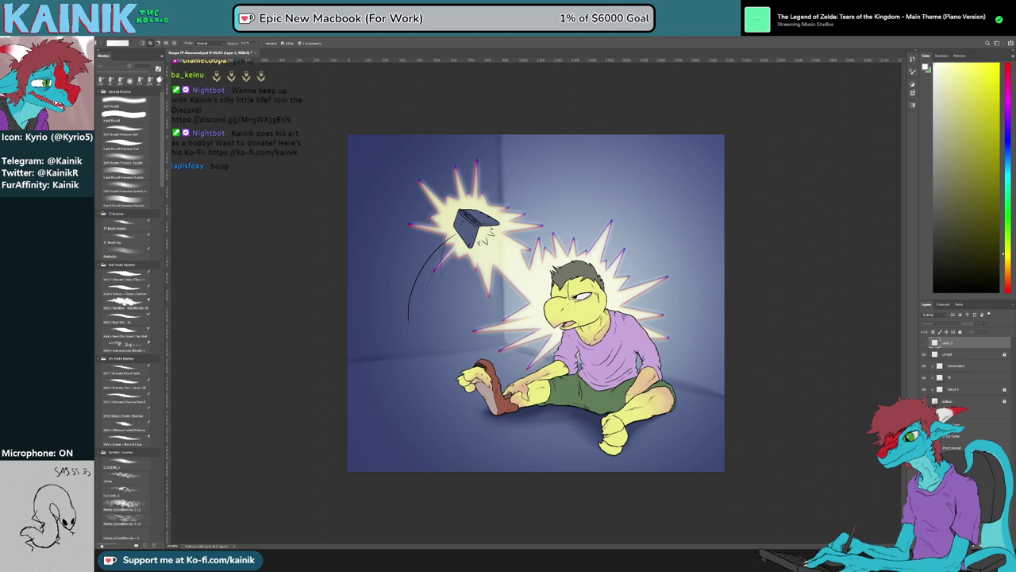
{"action": "left_click", "coordinate": [983, 546]}
{"action": "double_click", "coordinate": [948, 342]}
{"action": "type", "text": "Vignette"}
{"action": "key", "text": "Return"}
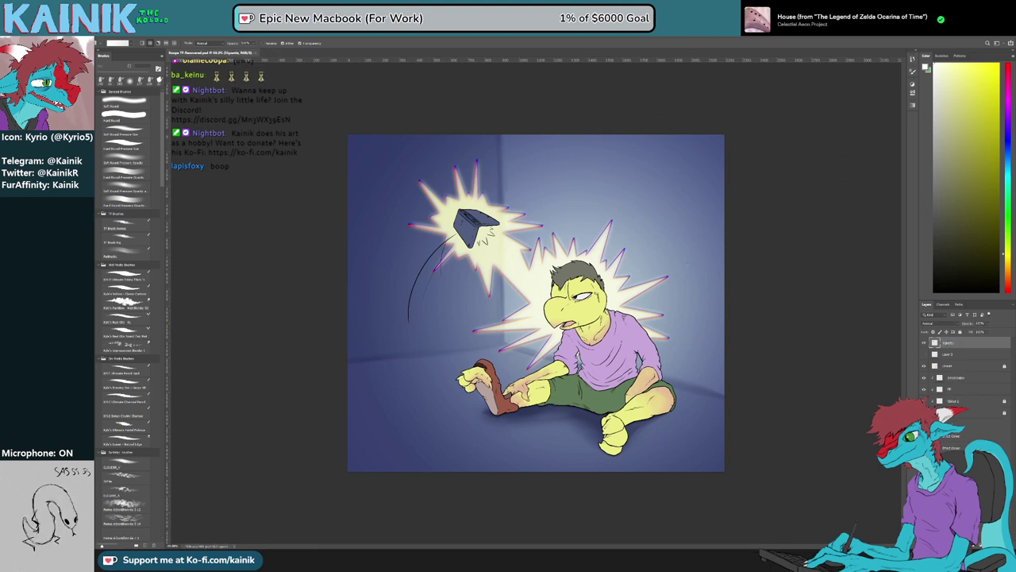
Set the Vignette layer to Multiply and fill the entire canvas with a dark muted blue
{"action": "key", "text": "m"}
{"action": "key", "text": "ctrl+a"}
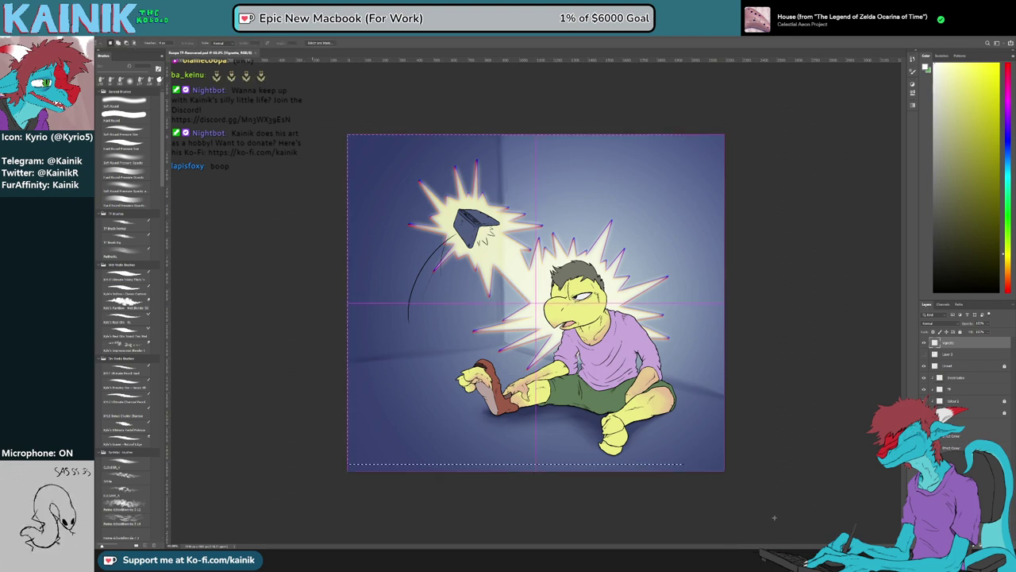
{"action": "left_click_drag", "start_coordinate": [774, 517], "coordinate": [776, 520]}
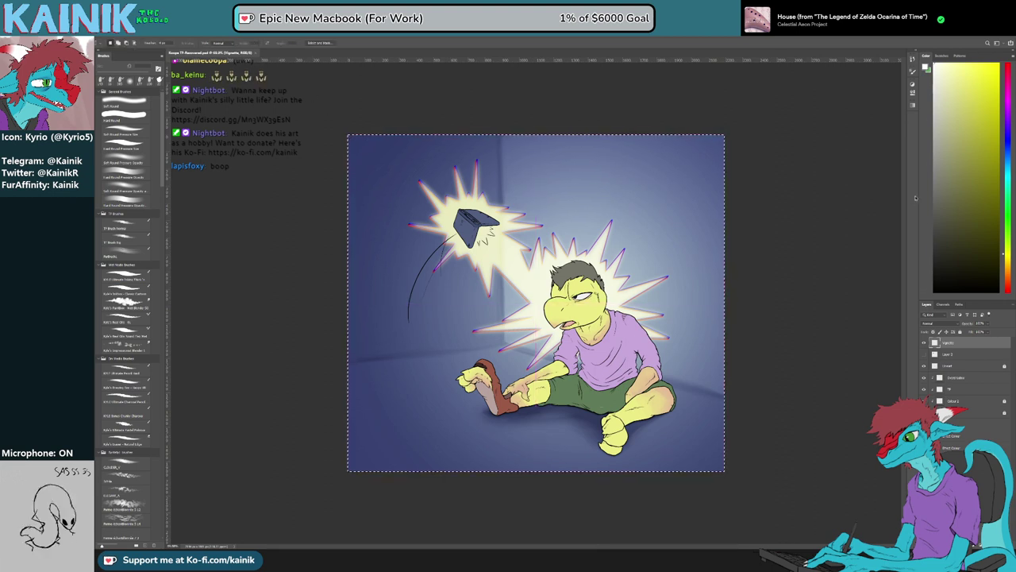
{"action": "key", "text": "g"}
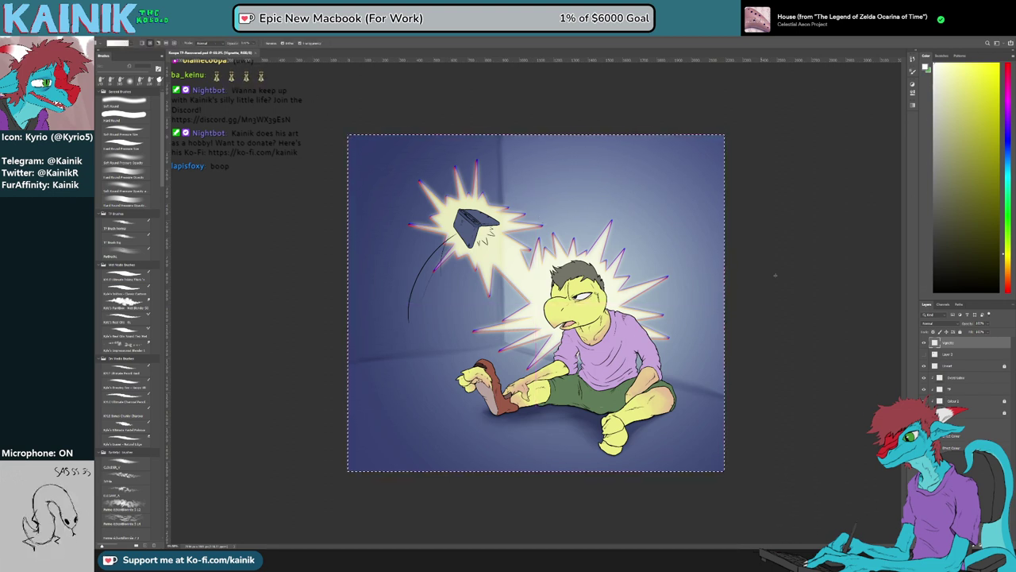
{"action": "left_click", "coordinate": [1008, 147]}
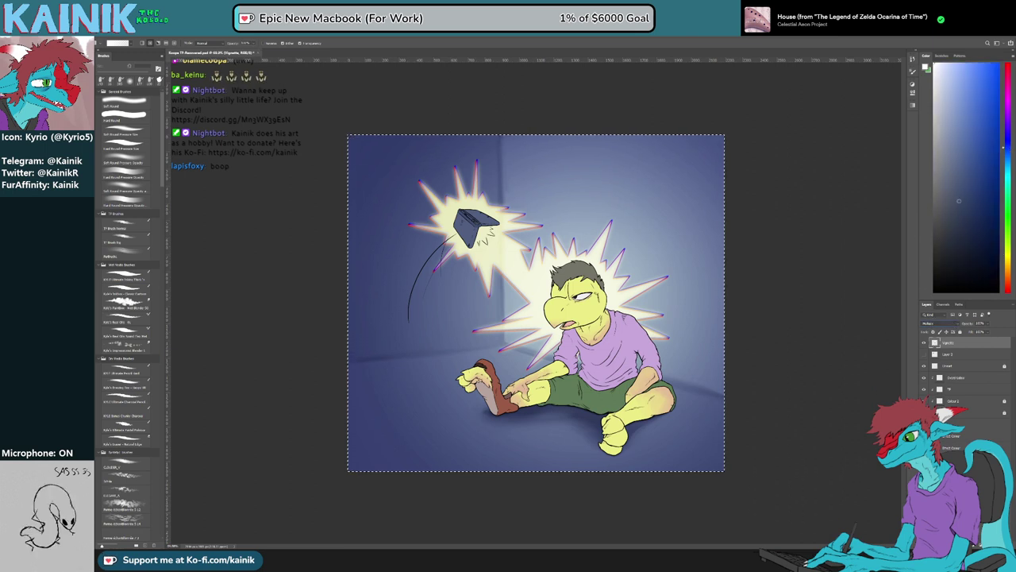
{"action": "left_click", "coordinate": [963, 195]}
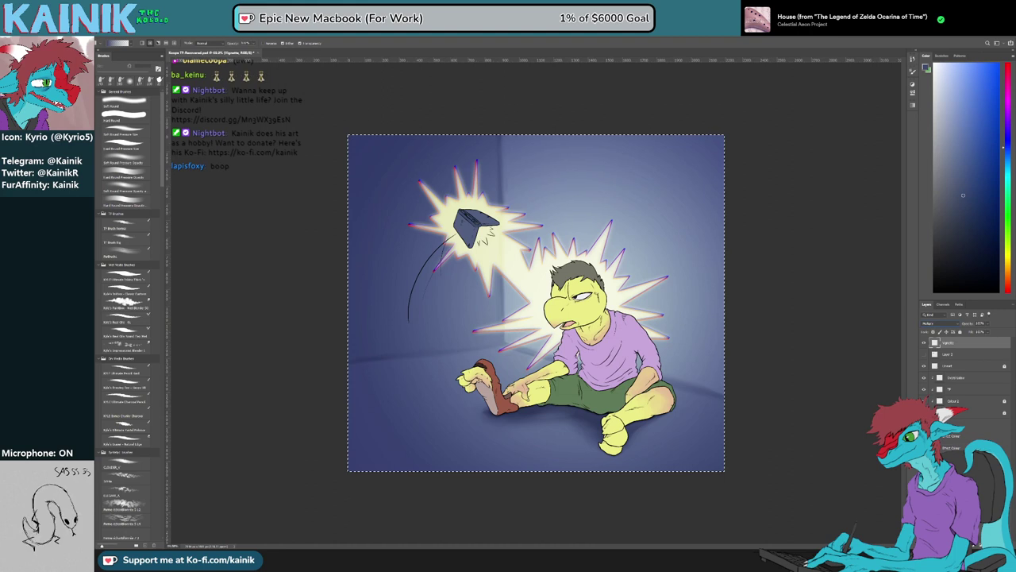
{"action": "key", "text": "g"}
{"action": "key", "text": "alt+BackSpace"}
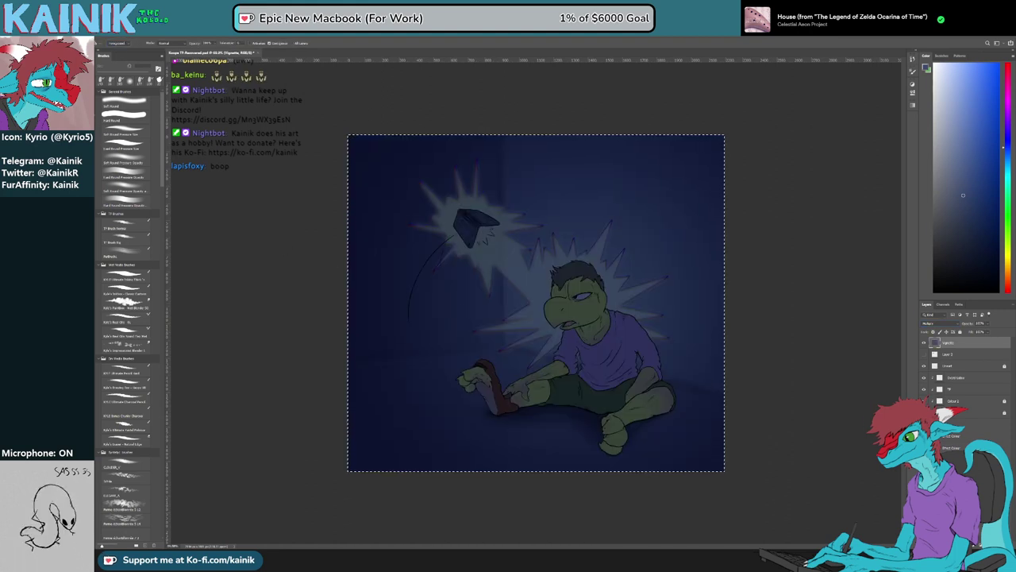
Clear the inside of the blue fill with a slightly shrunken rectangular selection, leaving a thin dark border along the canvas edges, and deselect
{"action": "key", "text": "m"}
{"action": "mouse_move", "coordinate": [338, 129]}
{"action": "left_mouse_down"}
{"action": "mouse_move", "coordinate": [458, 419]}
{"action": "mouse_move", "coordinate": [732, 479]}
{"action": "left_mouse_up"}
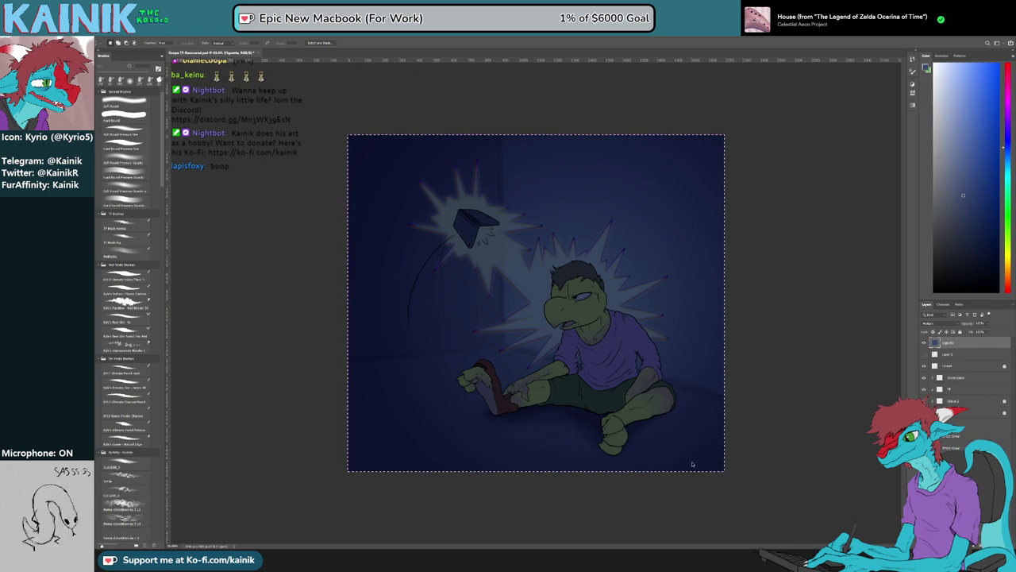
{"action": "key", "text": "ctrl+t"}
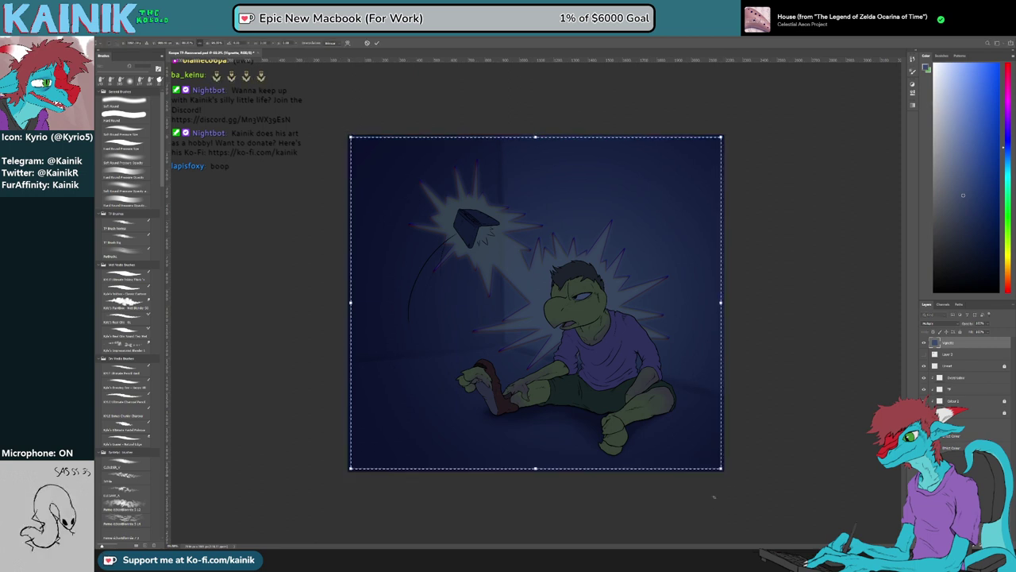
{"action": "key", "text": "Escape"}
{"action": "key", "text": "Delete"}
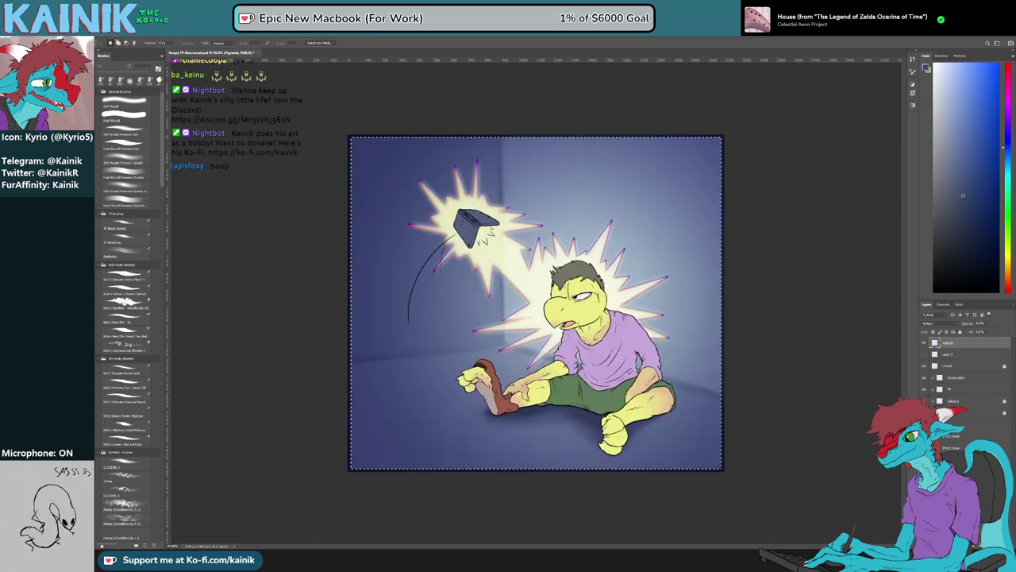
{"action": "key", "text": "ctrl+d"}
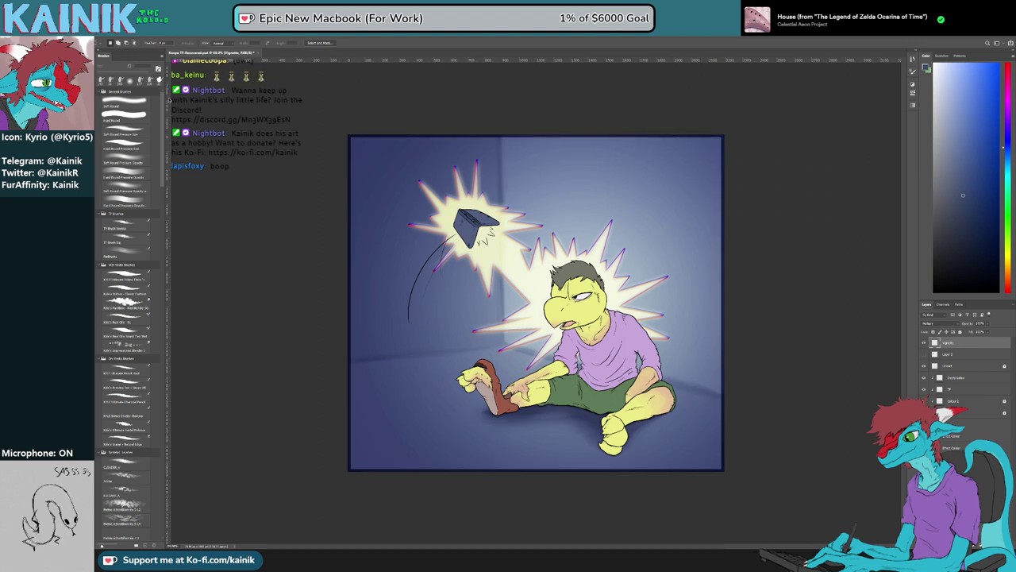
Blur the dark border on the Vignette layer into a soft shadow around the canvas edges
{"action": "key", "text": "space"}
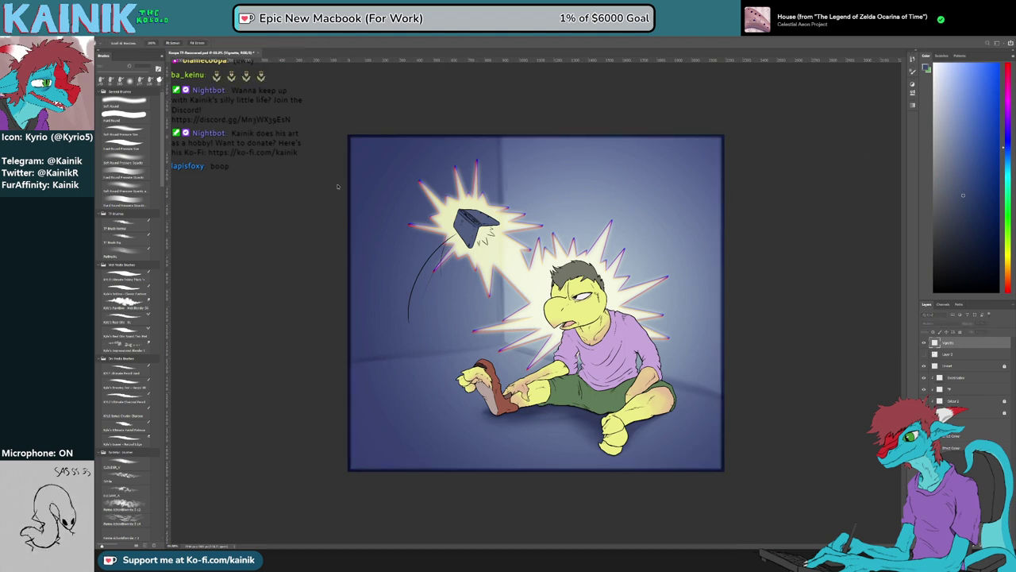
{"action": "left_click_drag", "start_coordinate": [331, 189], "coordinate": [335, 189]}
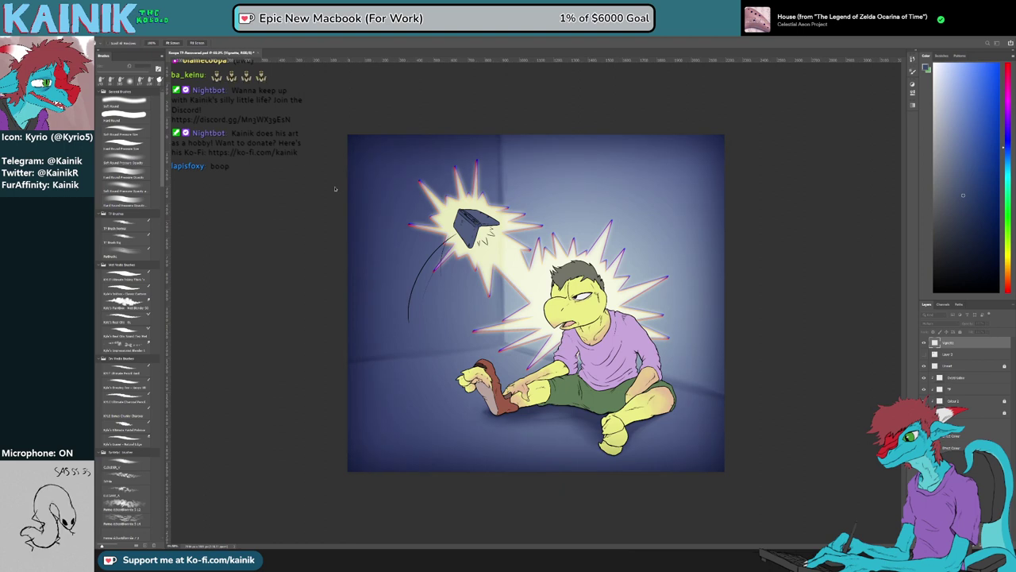
{"action": "left_click", "coordinate": [373, 108]}
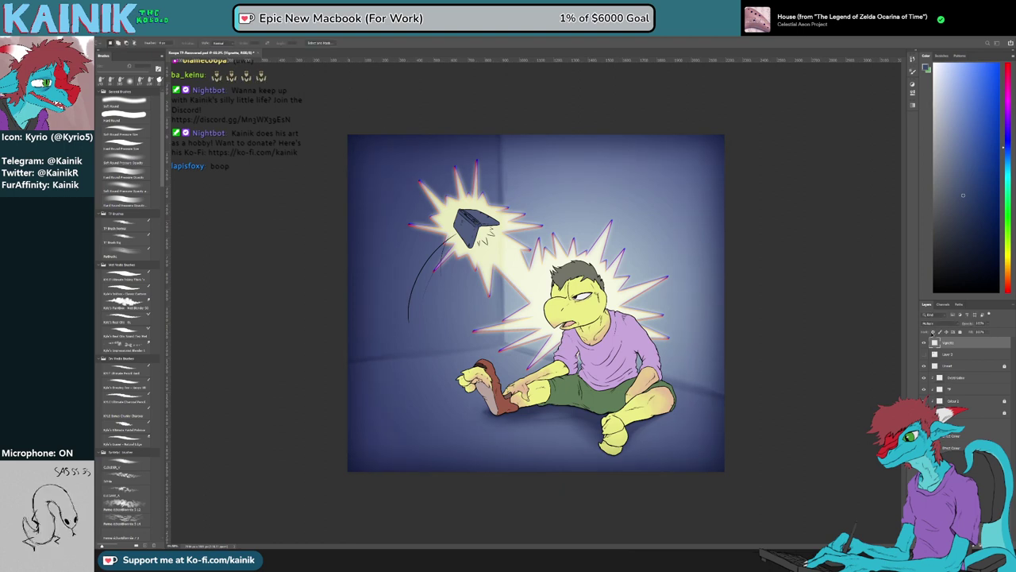
Lower the Vignette layer's opacity, compare the picture with and without it, and save the file
{"action": "left_click", "coordinate": [987, 323]}
{"action": "left_click", "coordinate": [981, 332]}
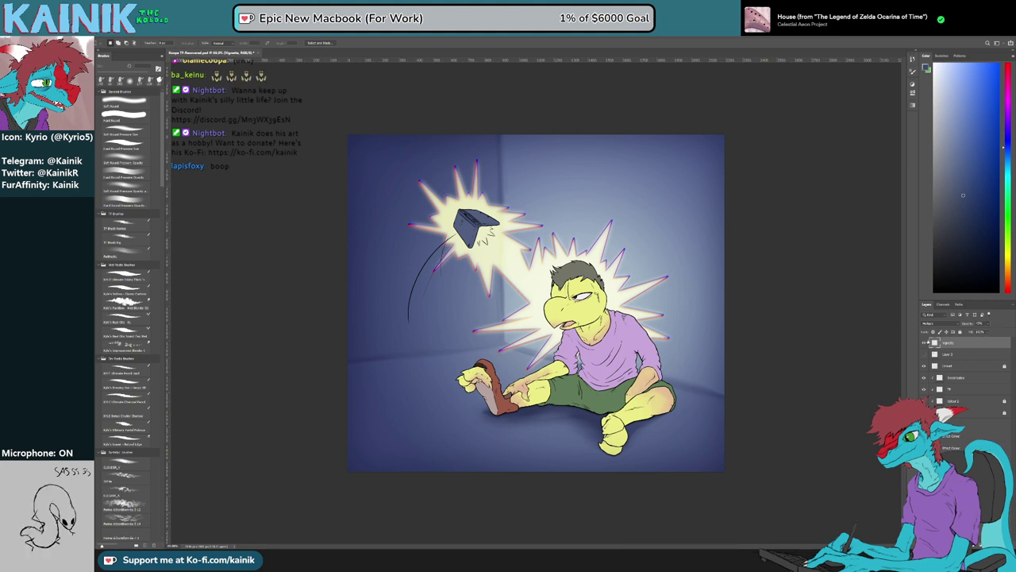
{"action": "left_click", "coordinate": [925, 342]}
{"action": "left_click", "coordinate": [925, 342]}
{"action": "key", "text": "ctrl+s"}
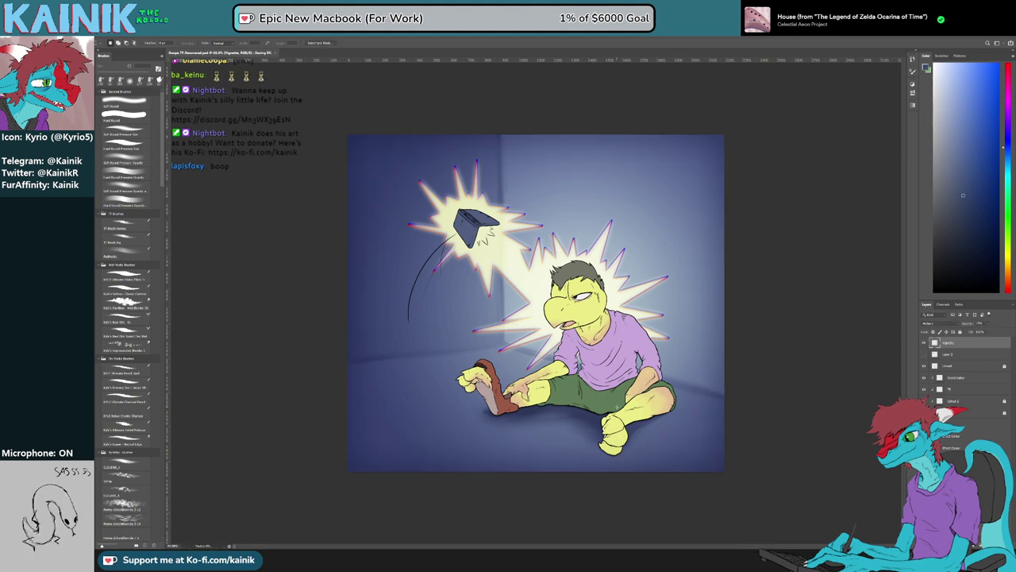
Fill the clipped shadow layer over the character and laptop with the dark muted blue and set its blend mode to Multiply
{"action": "left_click", "coordinate": [978, 378]}
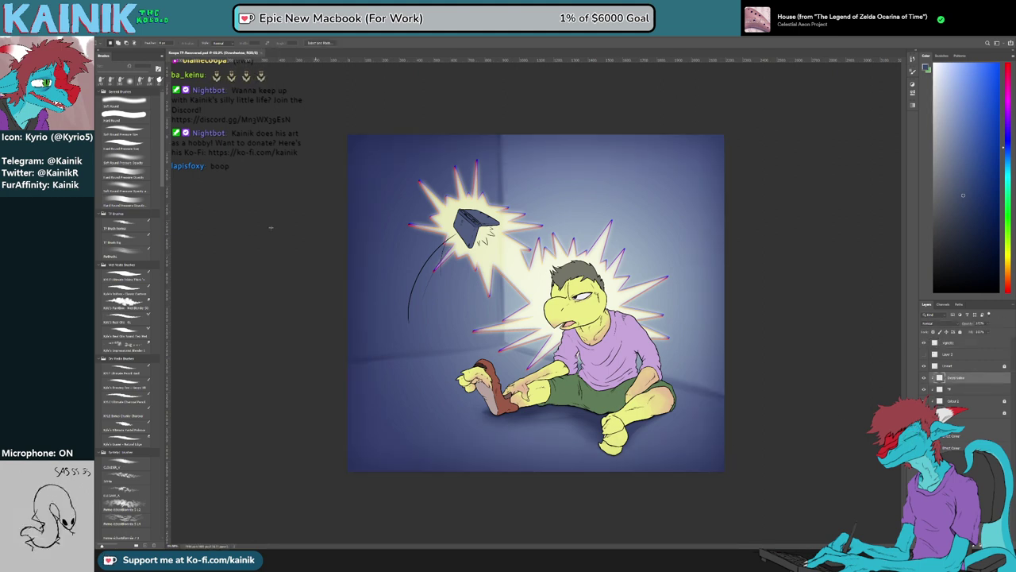
{"action": "key", "text": "g"}
{"action": "left_click", "coordinate": [372, 361]}
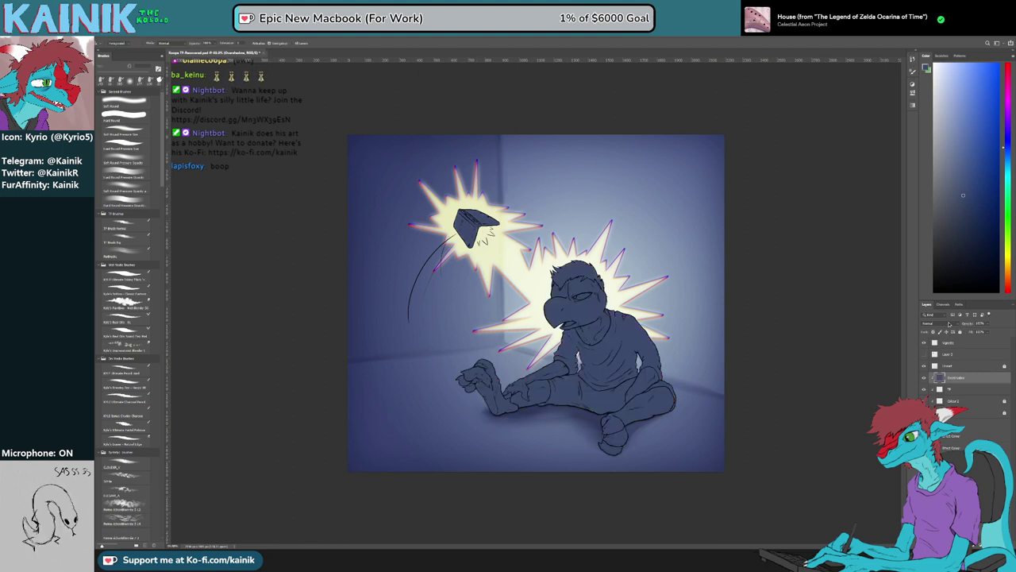
{"action": "key", "text": "alt+shift+m"}
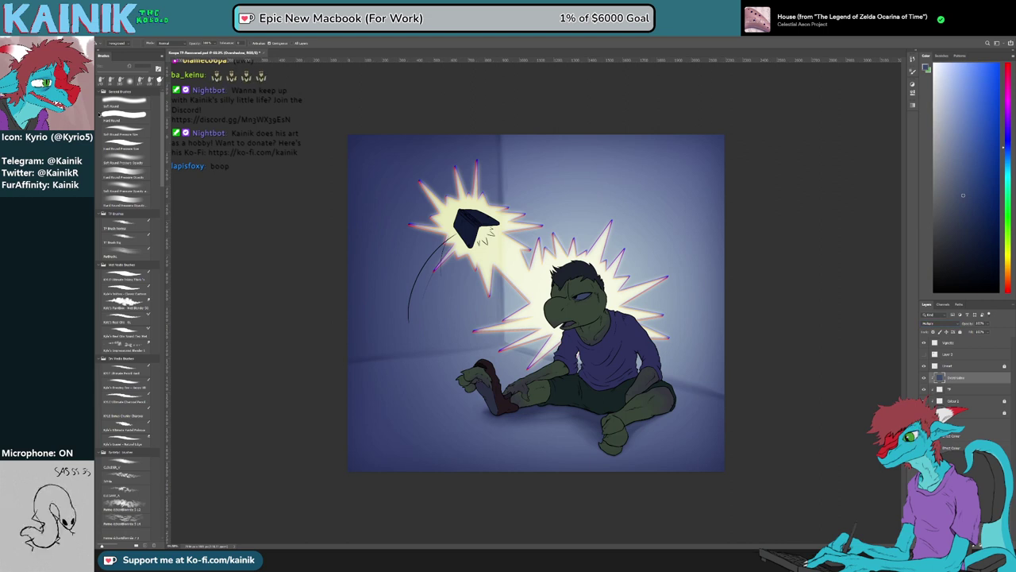
Draw a white radial gradient outward from the character's face on the shadow layer, and try another over the laptop before undoing it
{"action": "left_click", "coordinate": [99, 112]}
{"action": "left_click", "coordinate": [933, 63]}
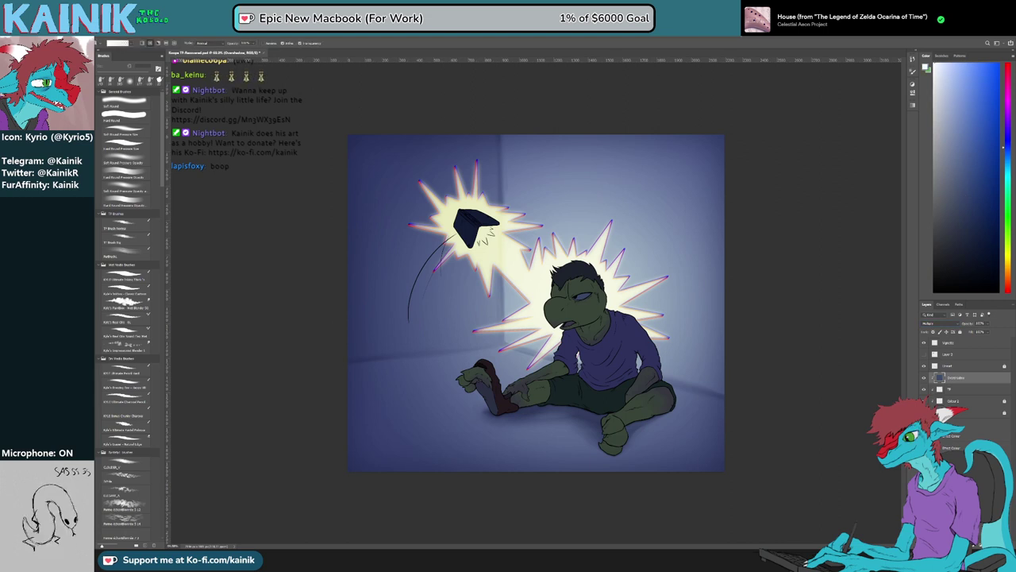
{"action": "left_click_drag", "start_coordinate": [578, 305], "coordinate": [652, 479]}
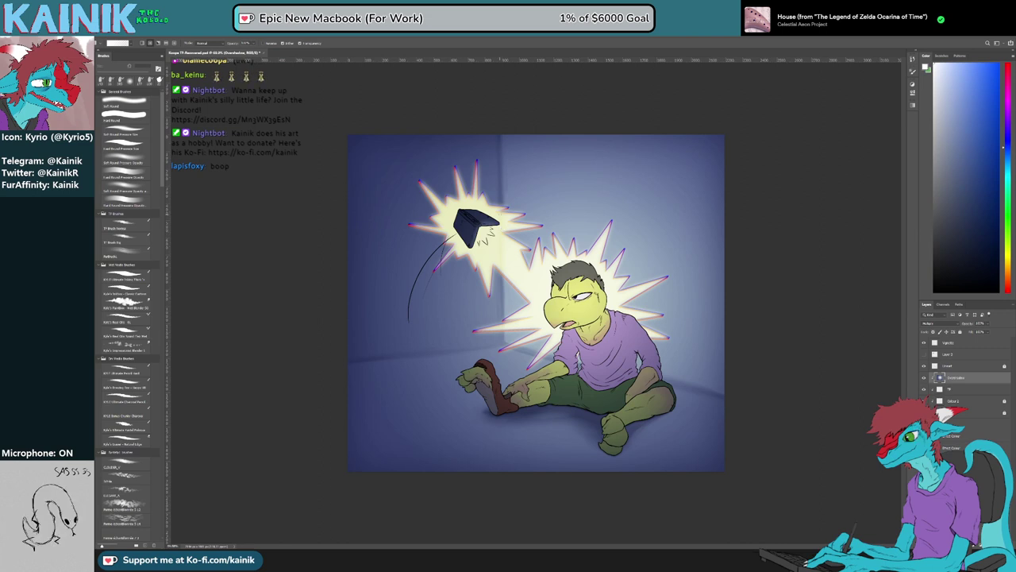
{"action": "left_click_drag", "start_coordinate": [487, 234], "coordinate": [522, 284]}
{"action": "key", "text": "ctrl+z"}
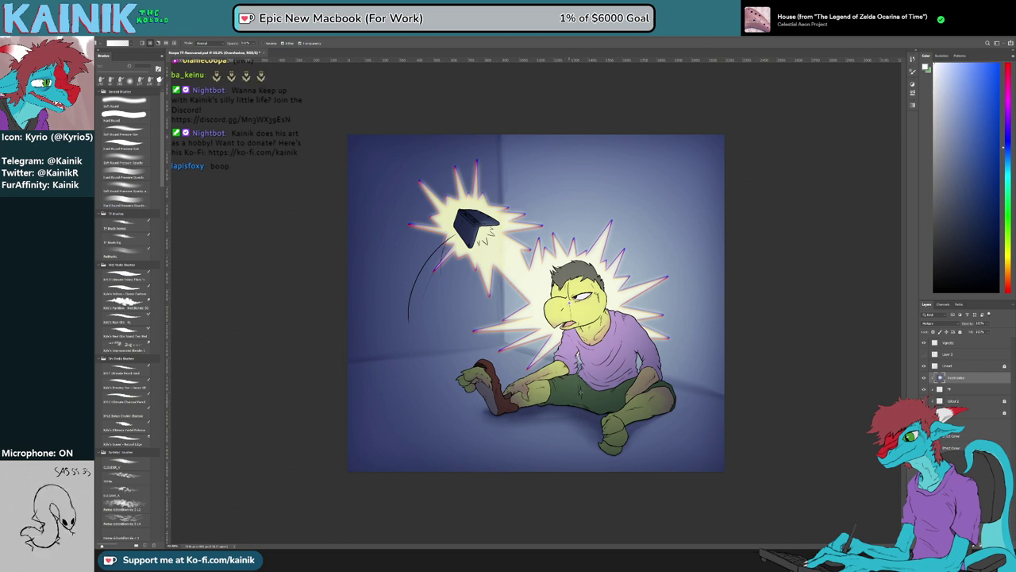
Redraw the white radial gradient from the face downward after undoing one attempt, and add another over the body to extend the light
{"action": "left_click_drag", "start_coordinate": [571, 319], "coordinate": [589, 523]}
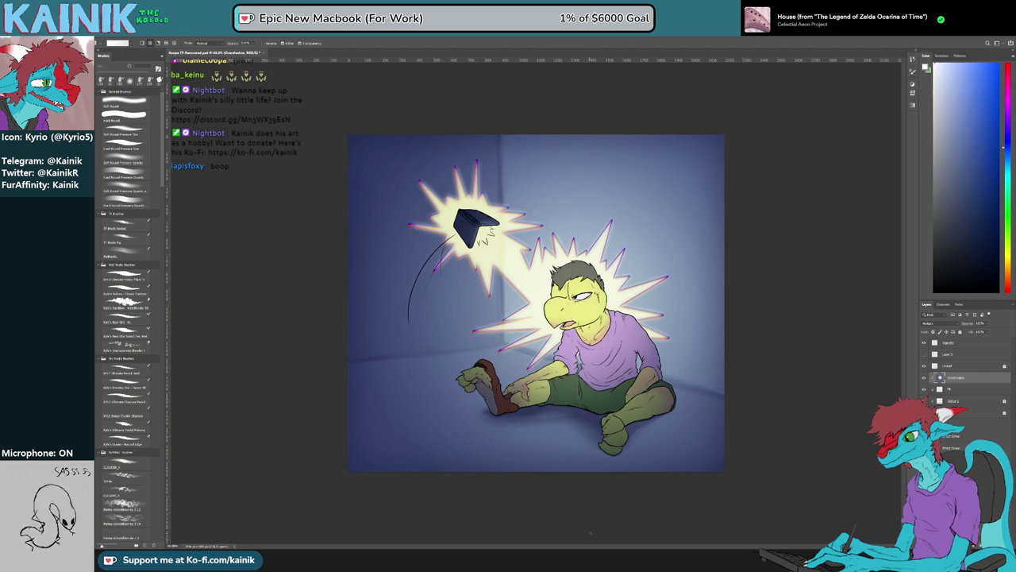
{"action": "key", "text": "ctrl+z"}
{"action": "left_click_drag", "start_coordinate": [569, 307], "coordinate": [574, 436]}
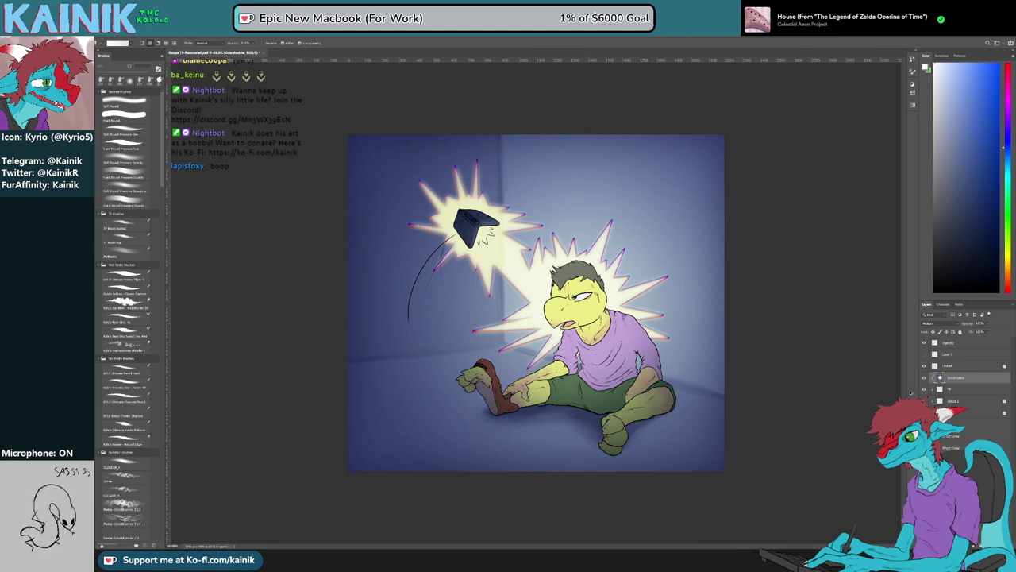
{"action": "left_click", "coordinate": [923, 379]}
{"action": "left_click", "coordinate": [923, 379]}
{"action": "key", "text": "ctrl+plus"}
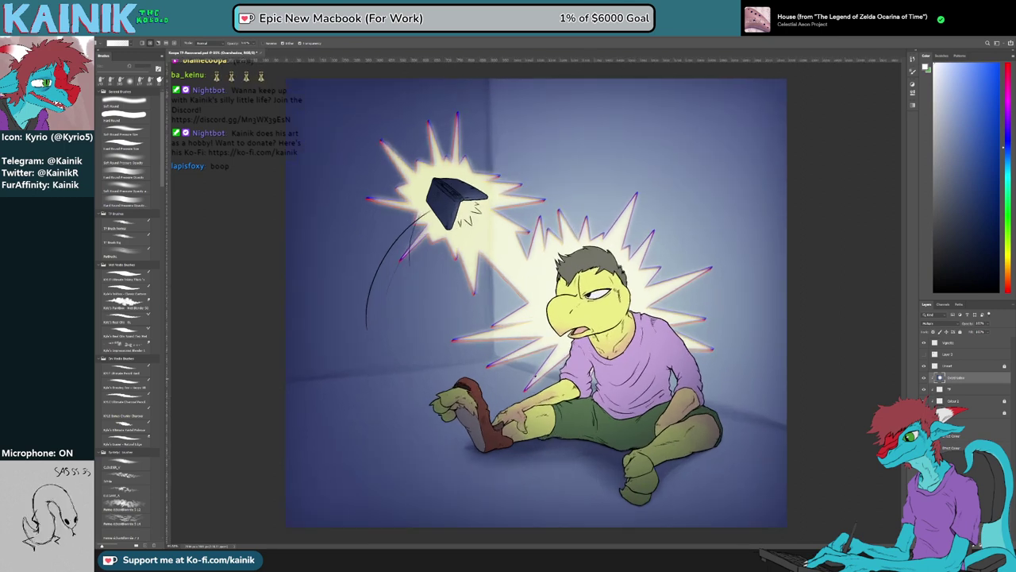
{"action": "left_click_drag", "start_coordinate": [617, 473], "coordinate": [610, 349]}
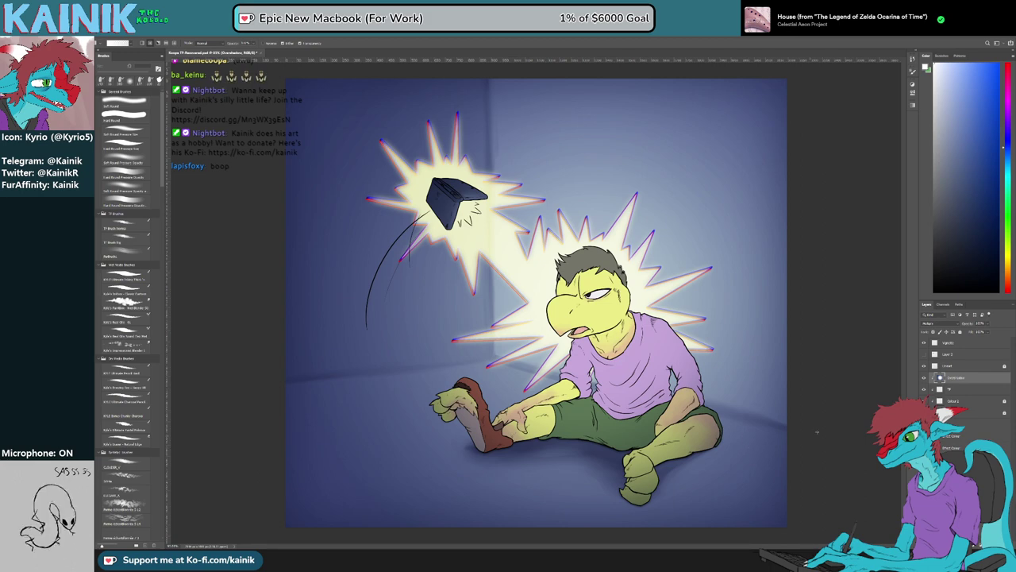
Slightly lower the opacity of the character's shadow layer, comparing the picture with and without it
{"action": "left_click", "coordinate": [923, 379]}
{"action": "left_click", "coordinate": [923, 379]}
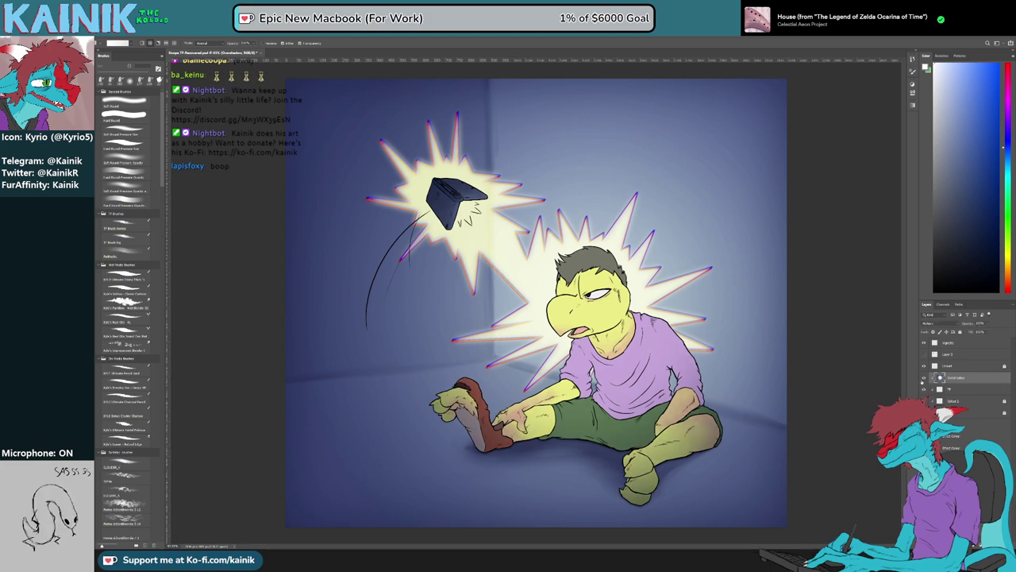
{"action": "left_click", "coordinate": [923, 379]}
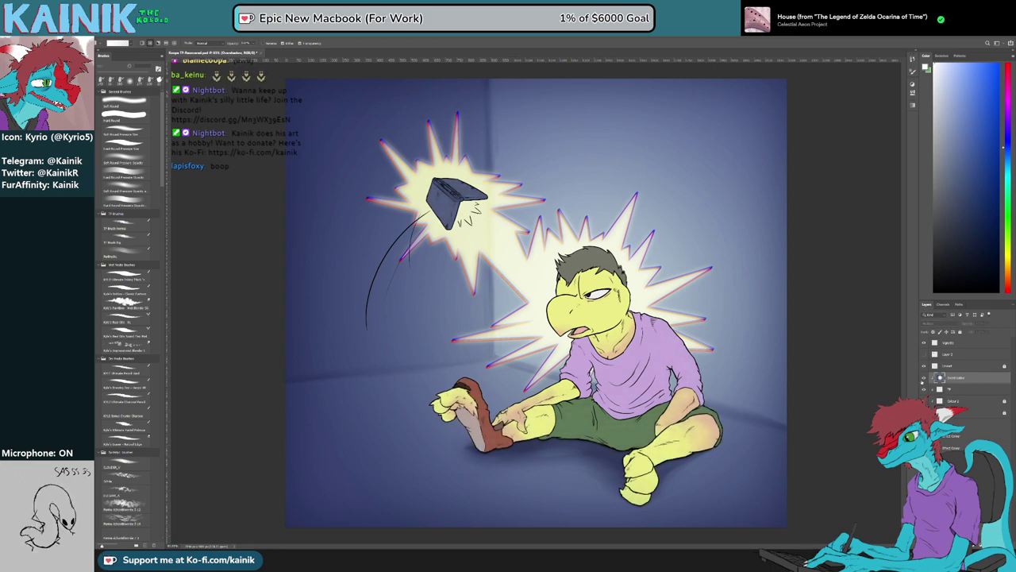
{"action": "left_click", "coordinate": [922, 380]}
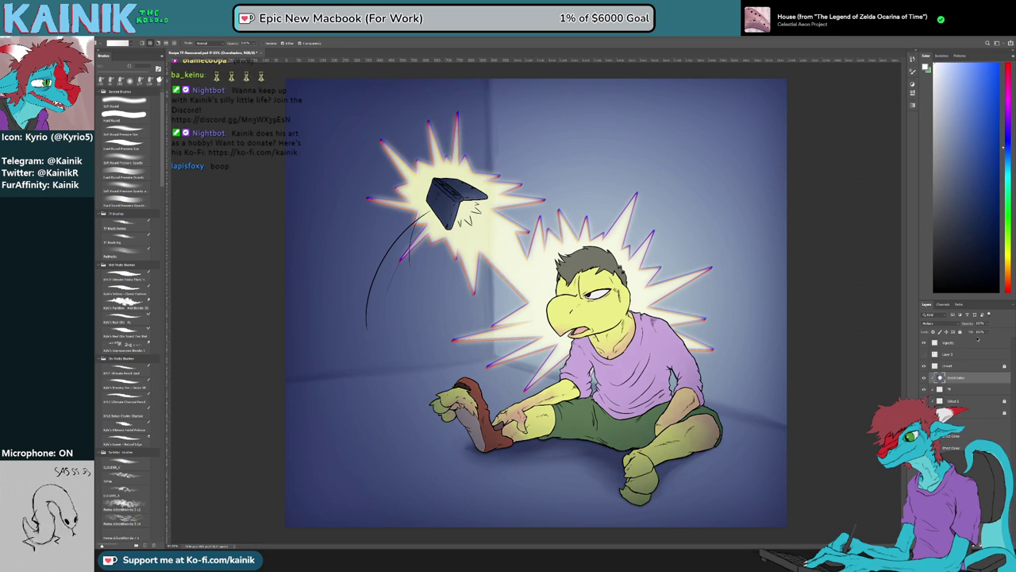
{"action": "left_click", "coordinate": [988, 324]}
{"action": "left_click_drag", "start_coordinate": [993, 332], "coordinate": [987, 333]}
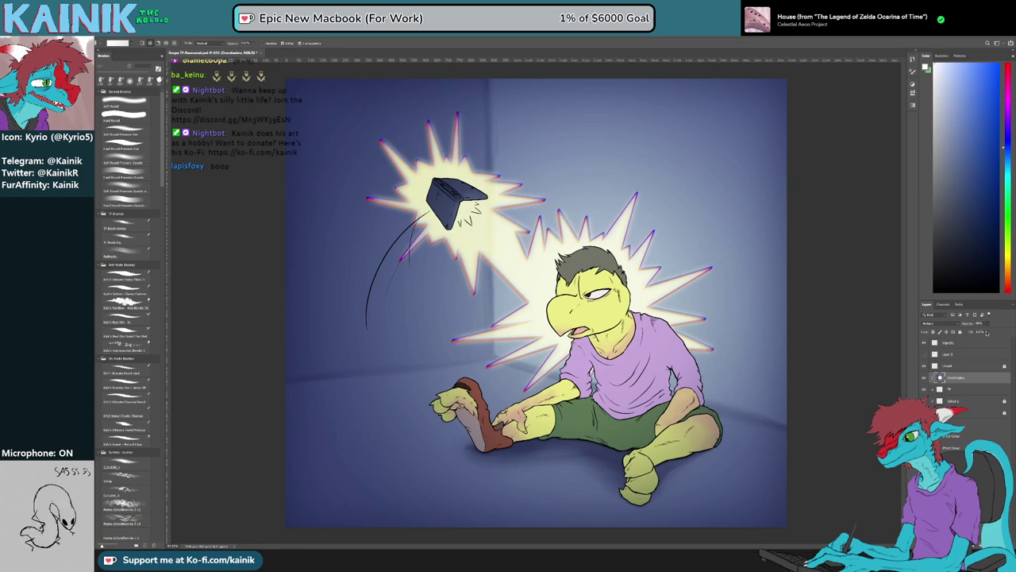
{"action": "left_click", "coordinate": [923, 380]}
{"action": "left_click", "coordinate": [922, 380]}
Add a new layer at the top of the layer stack and name it Shine / Signature
{"action": "scroll", "coordinate": [451, 198], "scroll_direction": "up", "scroll_amount": 8}
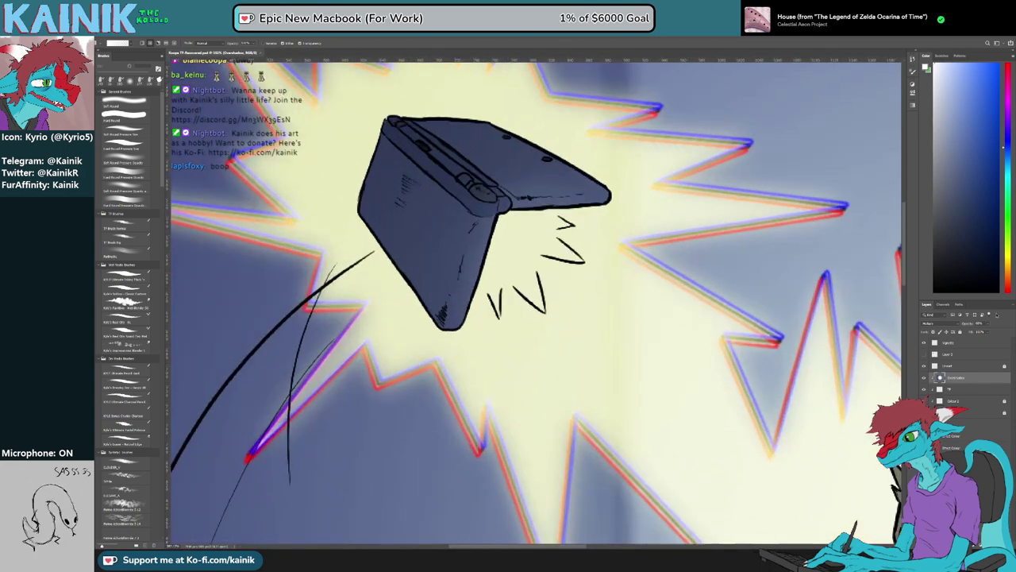
{"action": "left_click", "coordinate": [962, 343]}
{"action": "key", "text": "ctrl+alt+shift+n"}
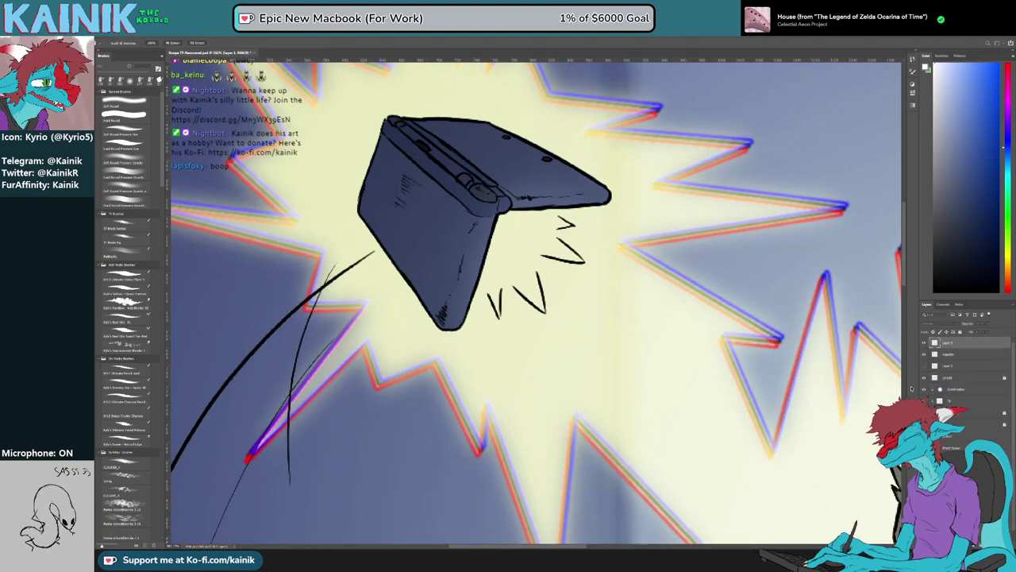
{"action": "double_click", "coordinate": [947, 343]}
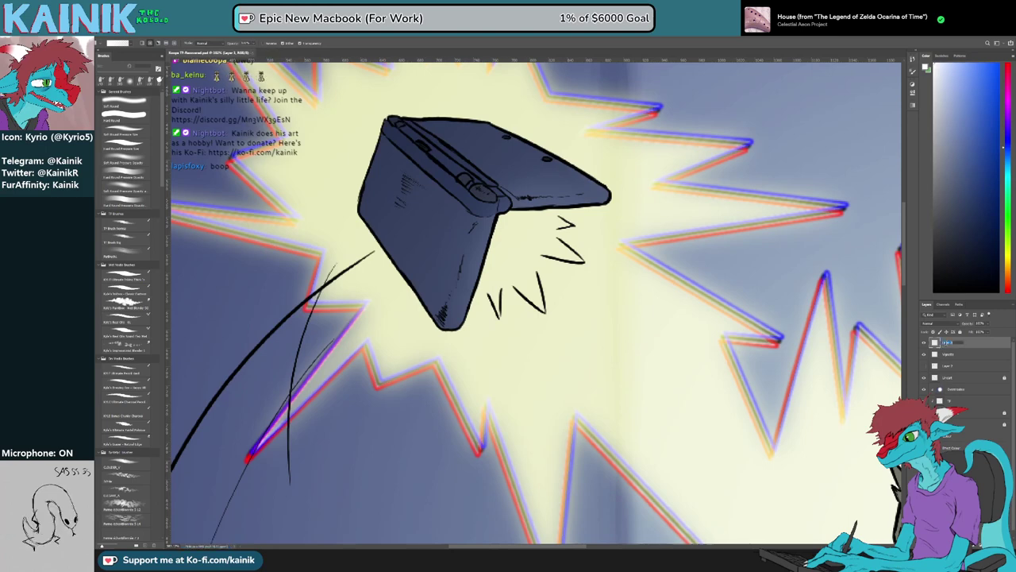
{"action": "type", "text": "Shine Shad"}
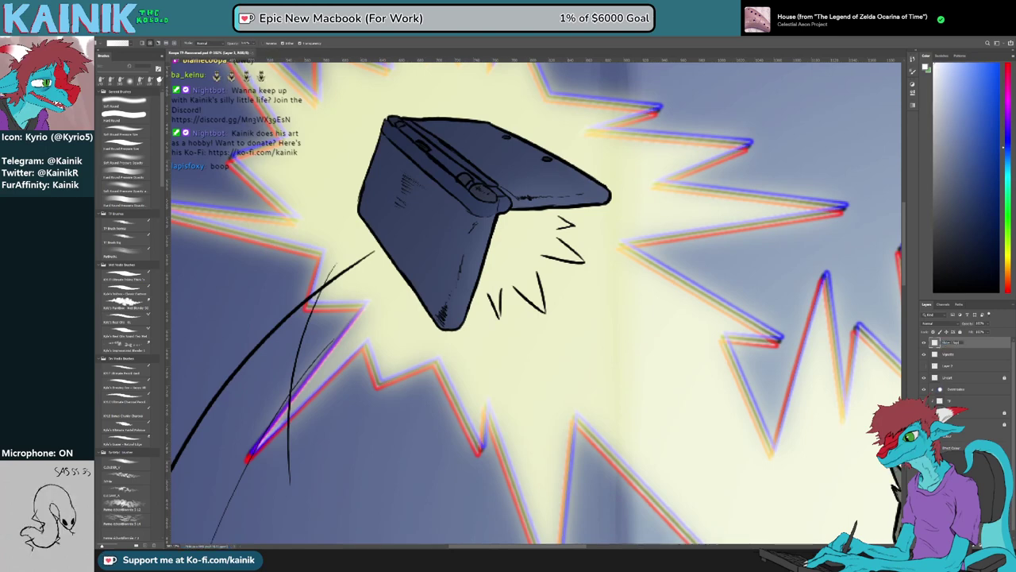
{"action": "type", "text": "ure"}
{"action": "key", "text": "Return"}
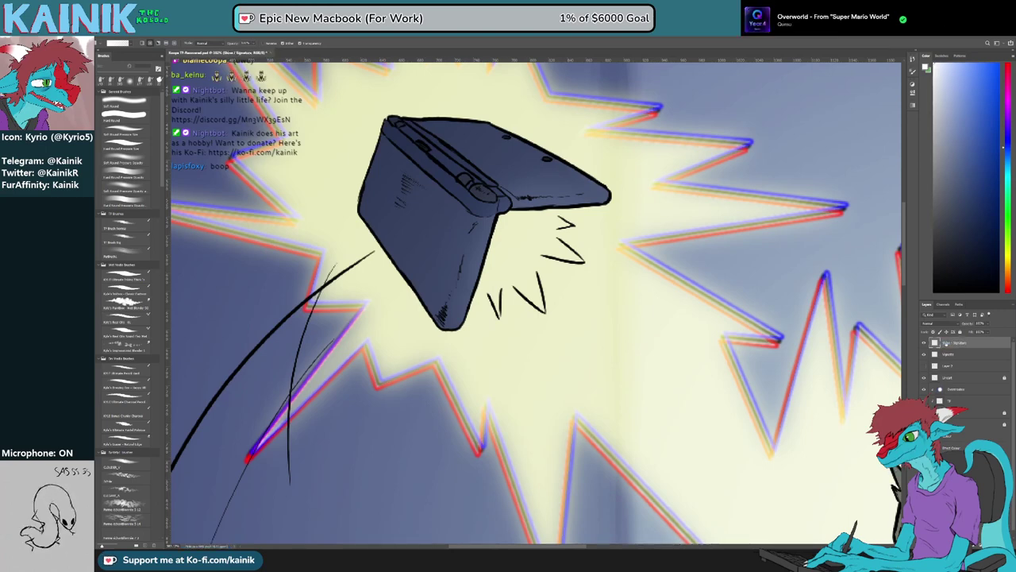
Paint small white shine marks on the laptop's rounded corners and edge with the inking brush, undoing the first stroke
{"action": "key", "text": "b"}
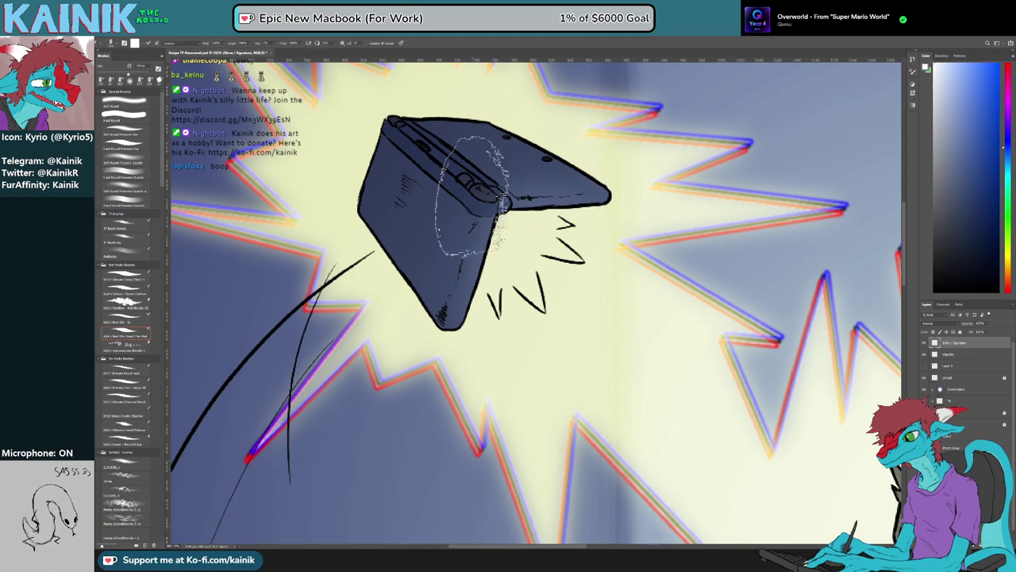
{"action": "left_click", "coordinate": [126, 278]}
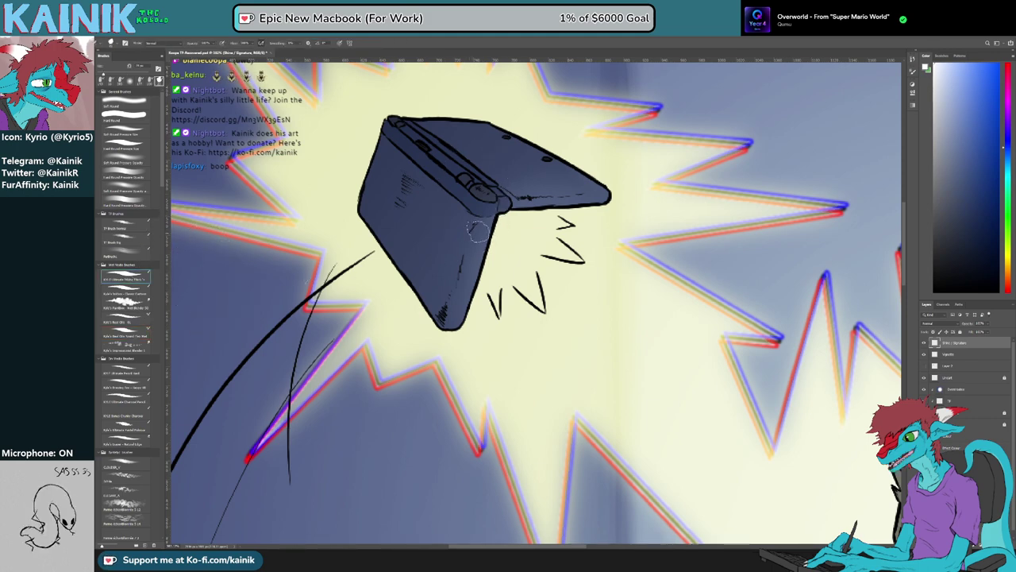
{"action": "left_click_drag", "start_coordinate": [486, 222], "coordinate": [481, 259]}
{"action": "key", "text": "ctrl+z"}
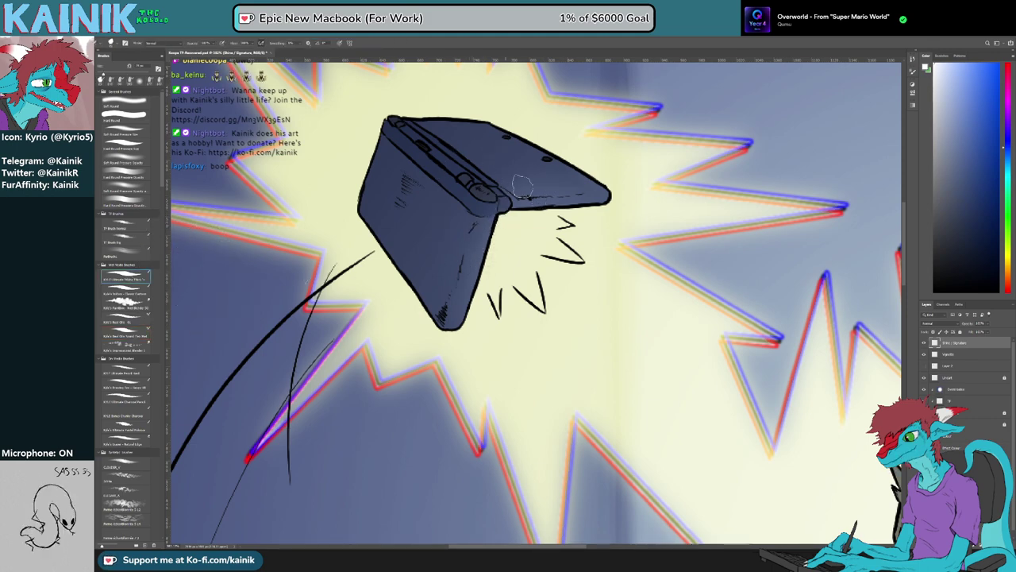
{"action": "key", "text": "r"}
{"action": "mouse_move", "coordinate": [523, 186]}
{"action": "left_mouse_down"}
{"action": "mouse_move", "coordinate": [475, 203]}
{"action": "mouse_move", "coordinate": [465, 233]}
{"action": "left_mouse_up"}
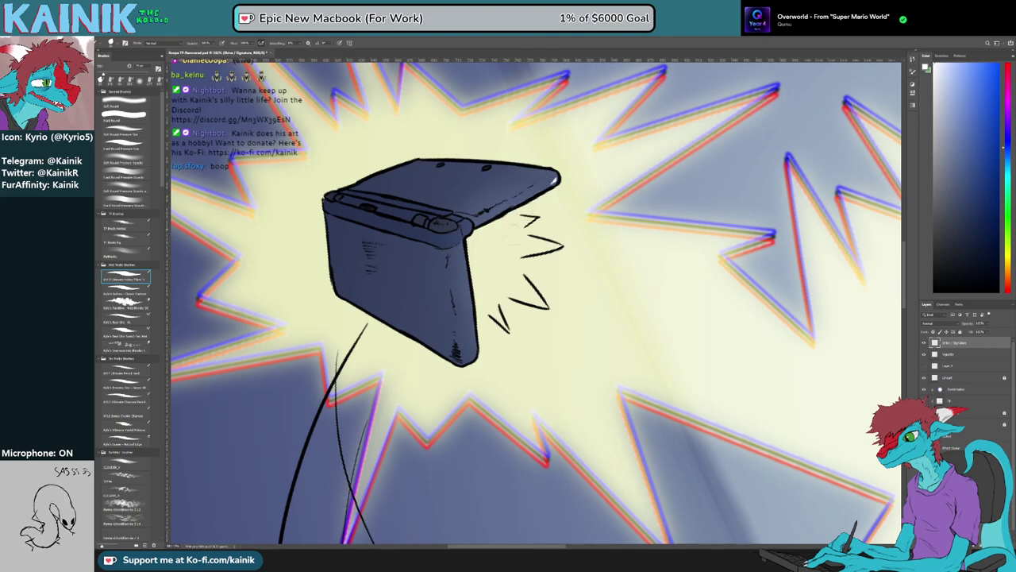
{"action": "left_click_drag", "start_coordinate": [595, 351], "coordinate": [457, 291]}
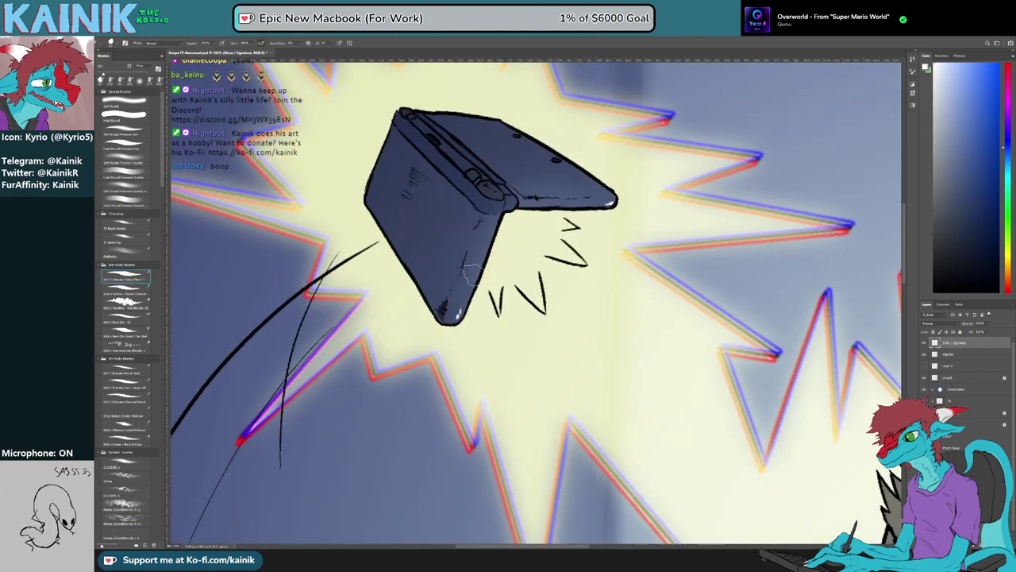
{"action": "left_click_drag", "start_coordinate": [474, 255], "coordinate": [451, 256]}
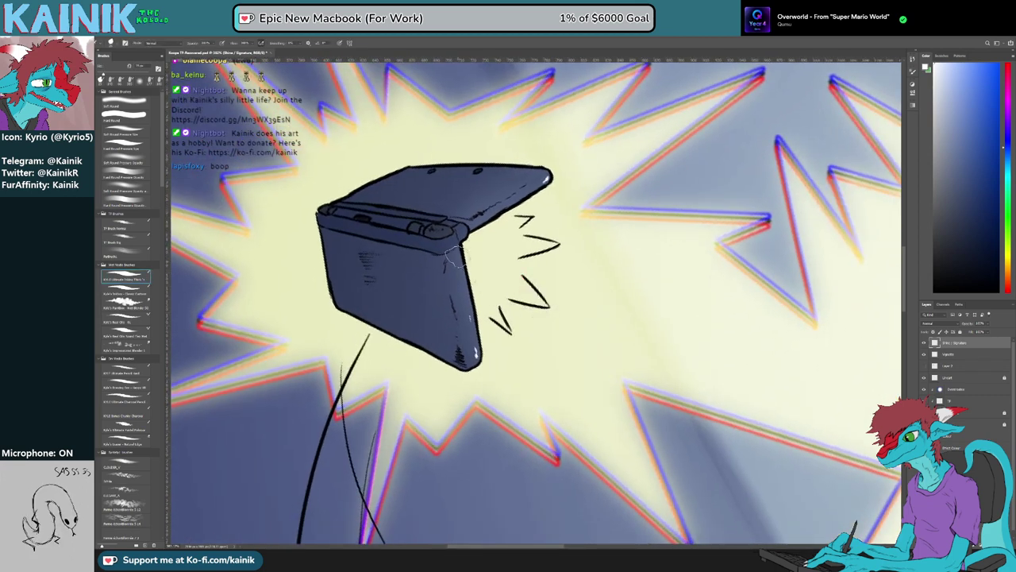
{"action": "mouse_move", "coordinate": [458, 277]}
{"action": "left_mouse_down"}
{"action": "mouse_move", "coordinate": [468, 256]}
{"action": "mouse_move", "coordinate": [459, 281]}
{"action": "mouse_move", "coordinate": [438, 254]}
{"action": "left_mouse_up"}
Refine the laptop's white shine marks with the hard round eraser and the inking brush, and save the file
{"action": "key", "text": "e"}
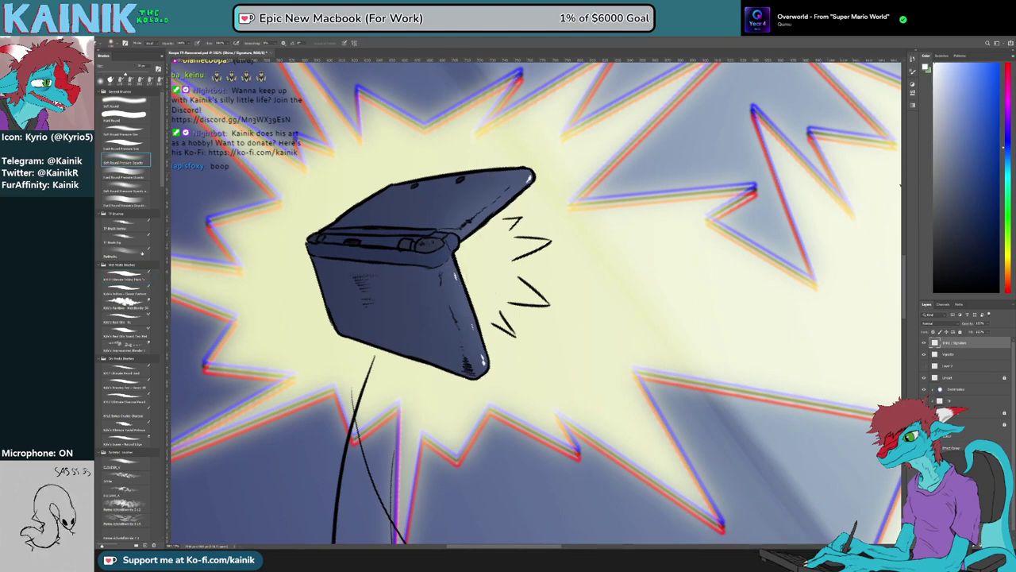
{"action": "left_click", "coordinate": [125, 148]}
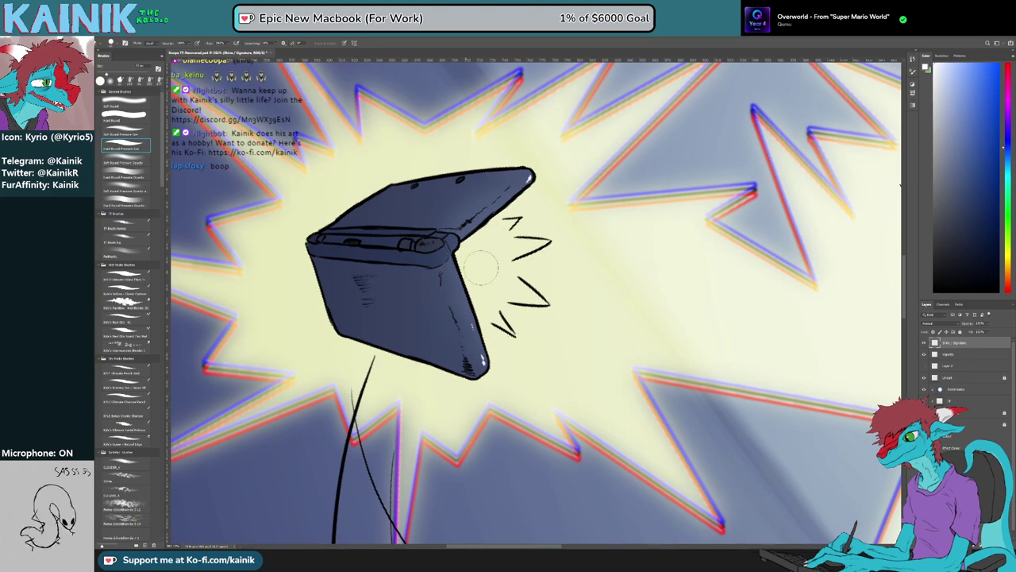
{"action": "left_click", "coordinate": [125, 278]}
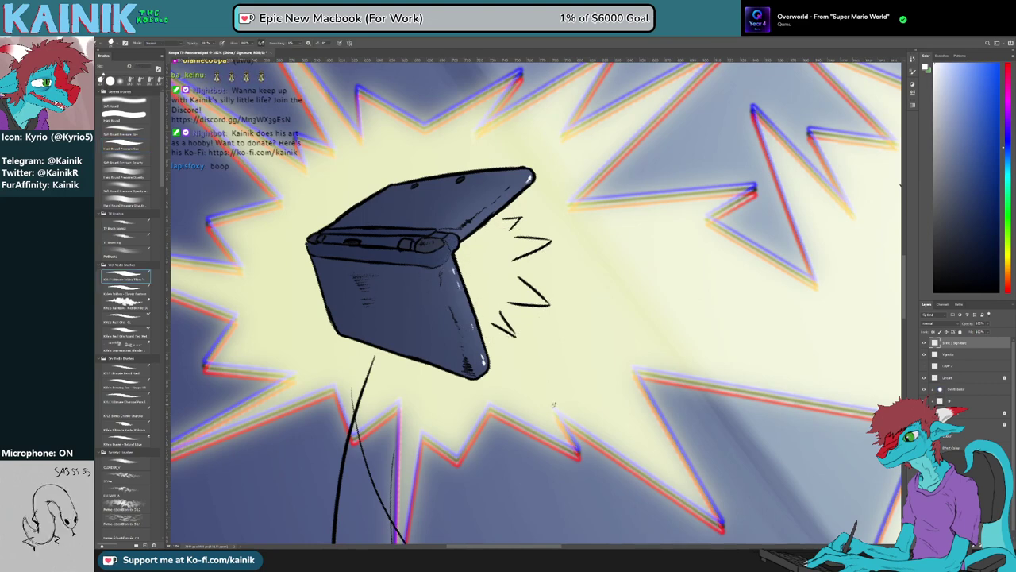
{"action": "key", "text": "r"}
{"action": "left_click_drag", "start_coordinate": [554, 405], "coordinate": [512, 403]}
{"action": "left_click_drag", "start_coordinate": [479, 366], "coordinate": [499, 379]}
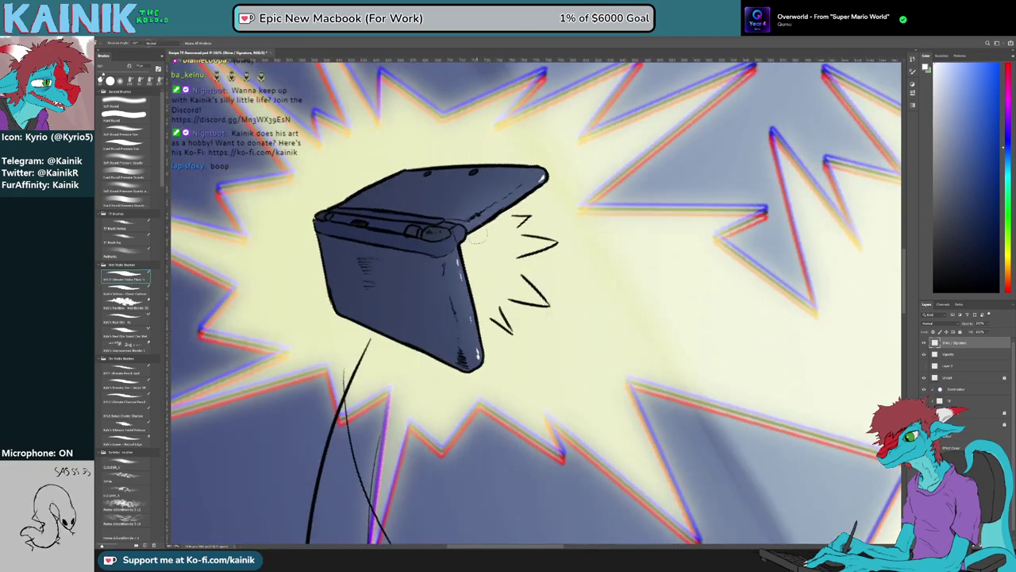
{"action": "key", "text": "b"}
{"action": "scroll", "coordinate": [551, 181], "scroll_direction": "down", "scroll_amount": 5}
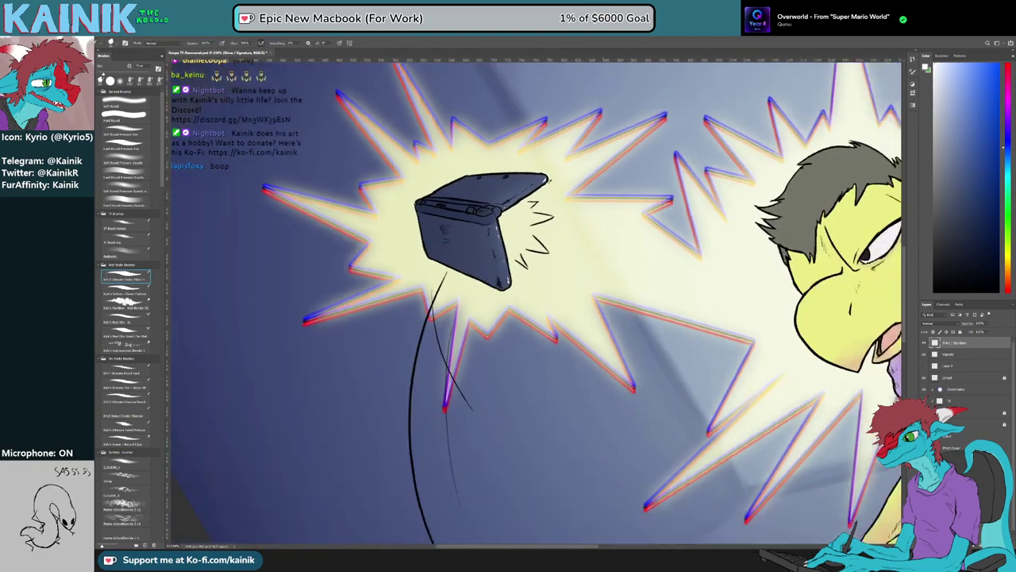
{"action": "key", "text": "r"}
{"action": "left_click_drag", "start_coordinate": [621, 322], "coordinate": [598, 361]}
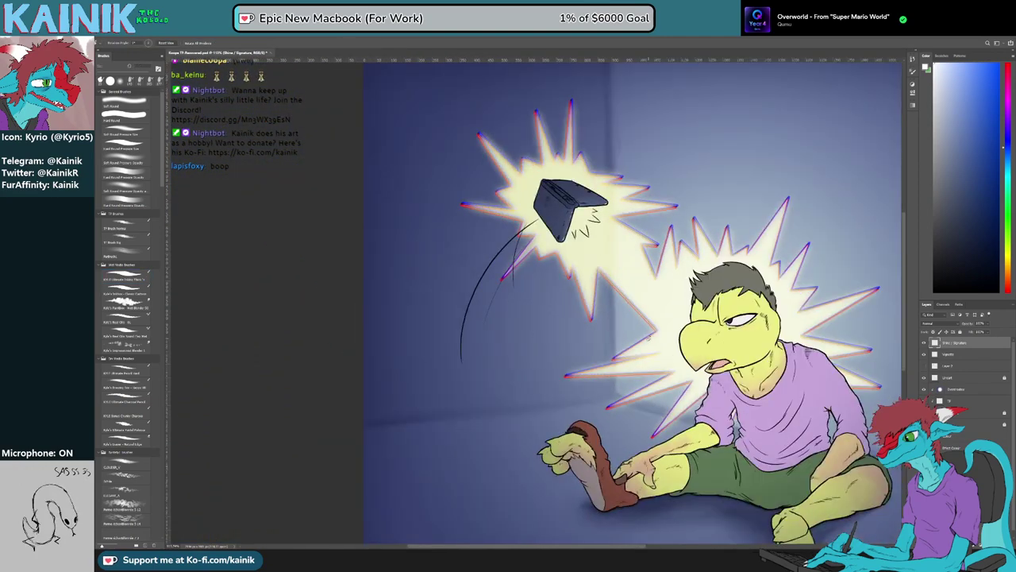
{"action": "key", "text": "ctrl+s"}
Add a small white shine spot to the pupil of the character's eye with the inking brush
{"action": "left_click_drag", "start_coordinate": [708, 397], "coordinate": [602, 342]}
{"action": "scroll", "coordinate": [636, 309], "scroll_direction": "up", "scroll_amount": 7}
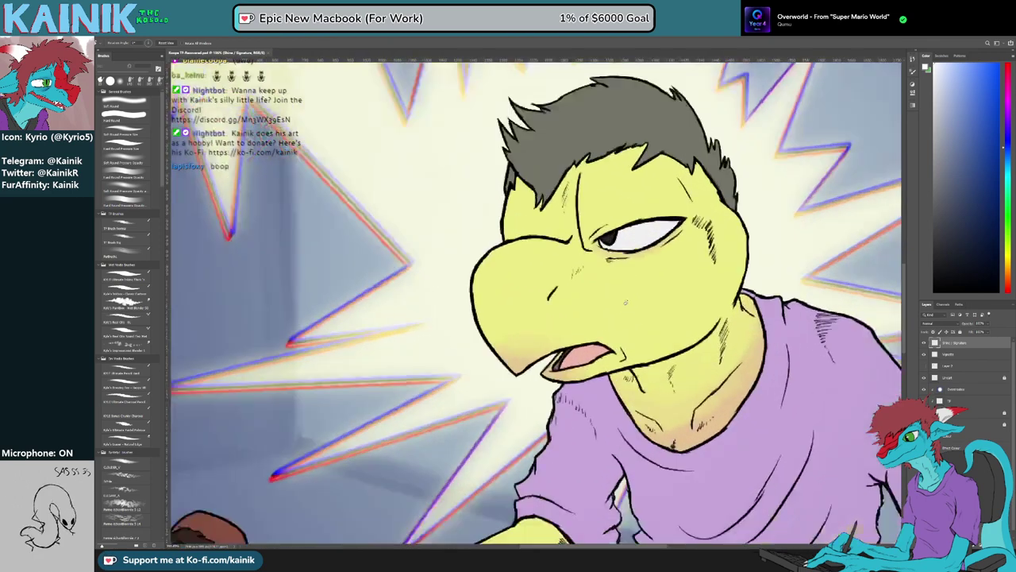
{"action": "key", "text": "b"}
{"action": "left_click_drag", "start_coordinate": [605, 225], "coordinate": [605, 227]}
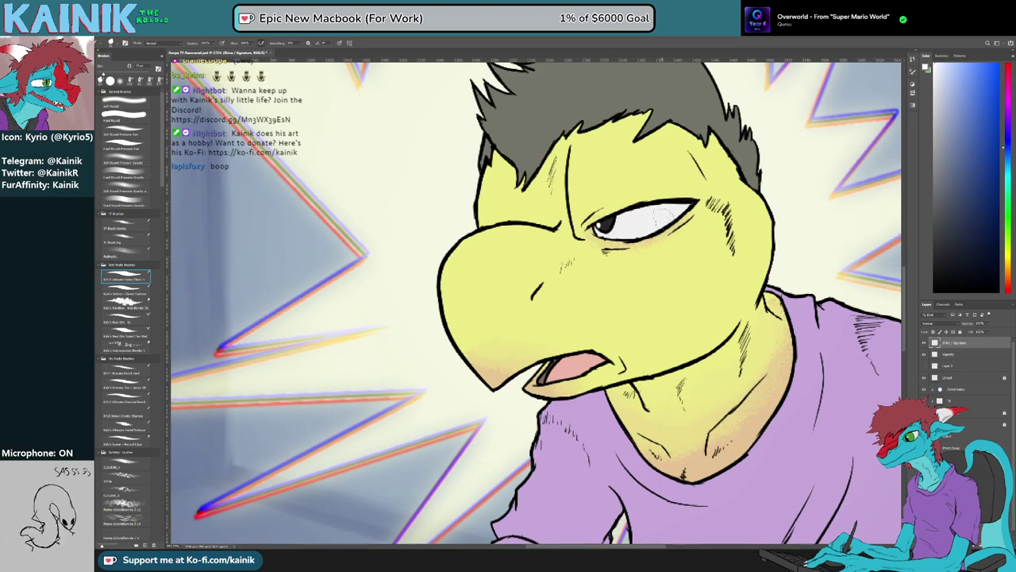
{"action": "left_click_drag", "start_coordinate": [683, 248], "coordinate": [665, 188]}
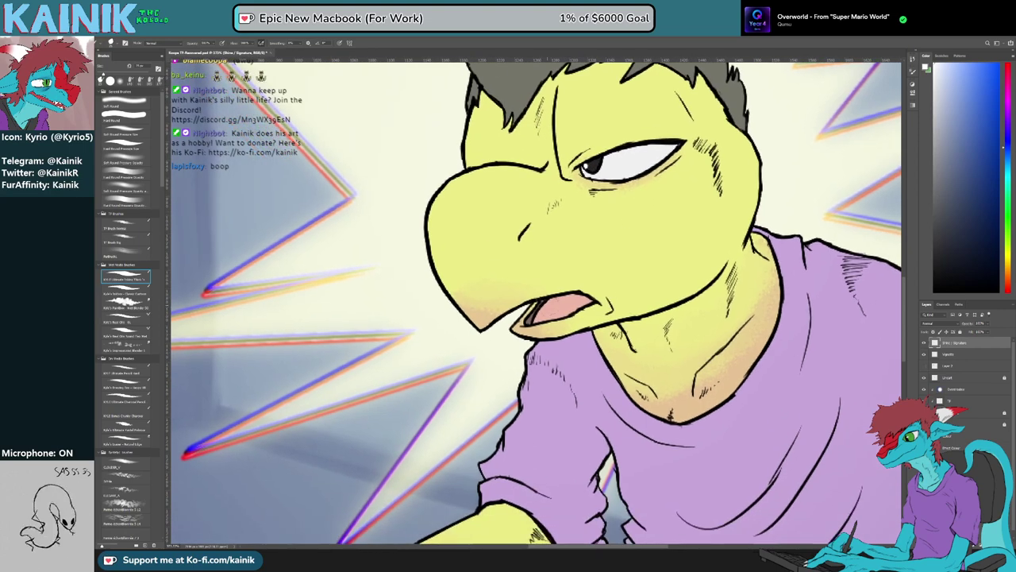
{"action": "scroll", "coordinate": [538, 374], "scroll_direction": "down", "scroll_amount": 15}
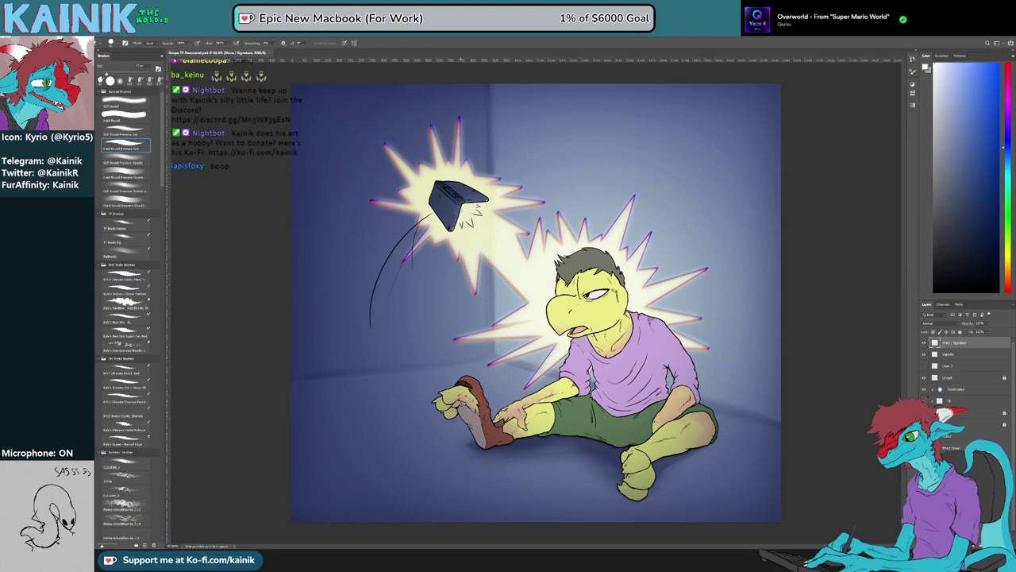
Hand-letter the artist's signature in white with an underline near the picture's lower-left corner, undoing the unwanted strokes
{"action": "key", "text": "b"}
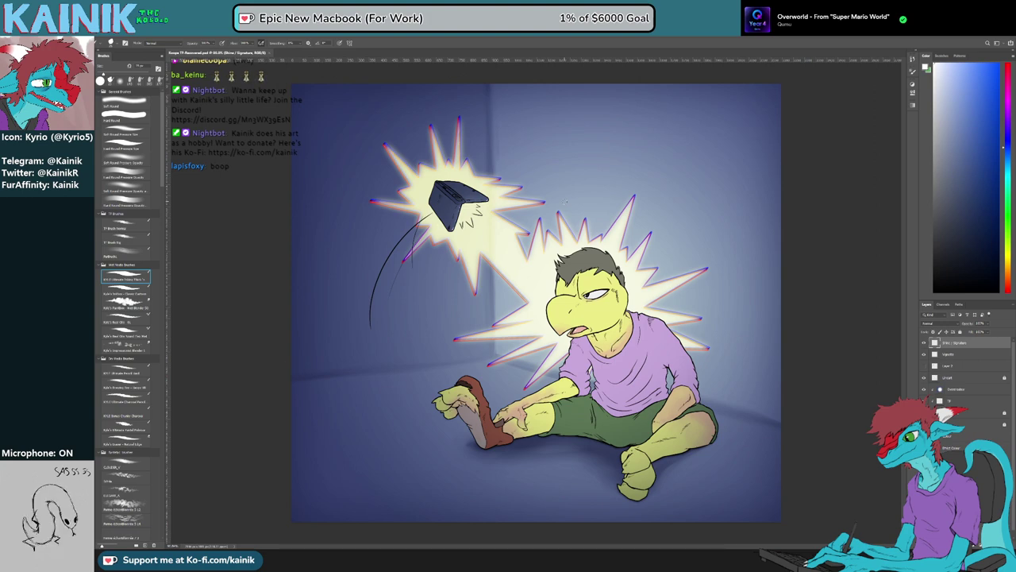
{"action": "scroll", "coordinate": [367, 495], "scroll_direction": "up", "scroll_amount": 2}
{"action": "left_click_drag", "start_coordinate": [368, 495], "coordinate": [443, 400]}
{"action": "scroll", "coordinate": [389, 402], "scroll_direction": "up", "scroll_amount": 3}
{"action": "mouse_move", "coordinate": [353, 370]}
{"action": "left_mouse_down"}
{"action": "mouse_move", "coordinate": [364, 409]}
{"action": "mouse_move", "coordinate": [429, 367]}
{"action": "left_mouse_up"}
{"action": "mouse_move", "coordinate": [362, 364]}
{"action": "left_mouse_down"}
{"action": "mouse_move", "coordinate": [359, 386]}
{"action": "mouse_move", "coordinate": [403, 357]}
{"action": "mouse_move", "coordinate": [414, 368]}
{"action": "mouse_move", "coordinate": [409, 362]}
{"action": "left_mouse_up"}
{"action": "key", "text": "ctrl+z"}
{"action": "key", "text": "ctrl+z"}
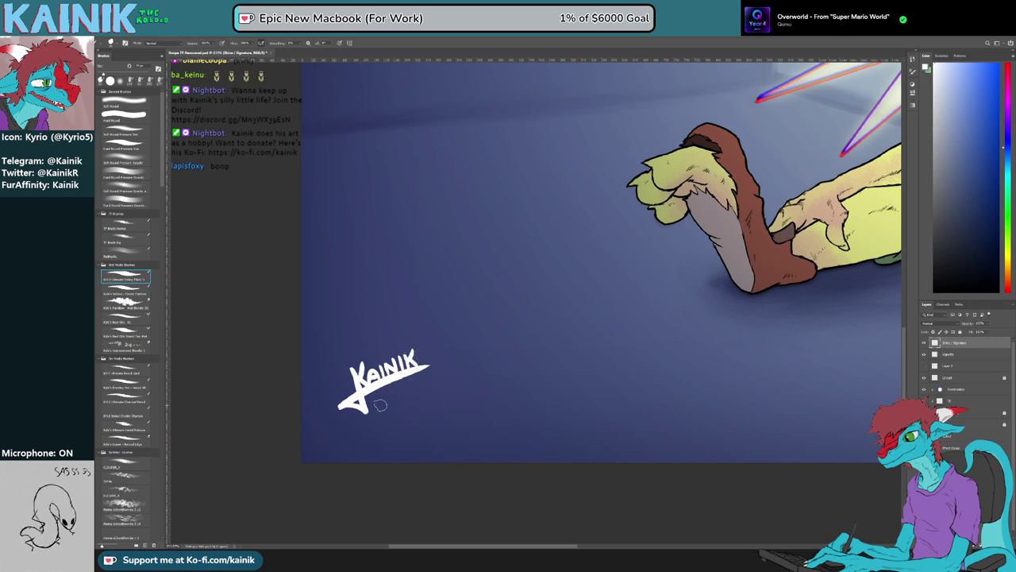
Write the year 2023 in white beneath the signature, undoing and redrawing the digits until they fit
{"action": "mouse_move", "coordinate": [372, 397]}
{"action": "left_mouse_down"}
{"action": "mouse_move", "coordinate": [387, 406]}
{"action": "mouse_move", "coordinate": [409, 387]}
{"action": "left_mouse_up"}
{"action": "left_click_drag", "start_coordinate": [410, 387], "coordinate": [408, 397]}
{"action": "key", "text": "ctrl+z"}
{"action": "key", "text": "ctrl+z"}
{"action": "key", "text": "ctrl+z"}
{"action": "key", "text": "ctrl+z"}
{"action": "key", "text": "ctrl+z"}
{"action": "key", "text": "ctrl+z"}
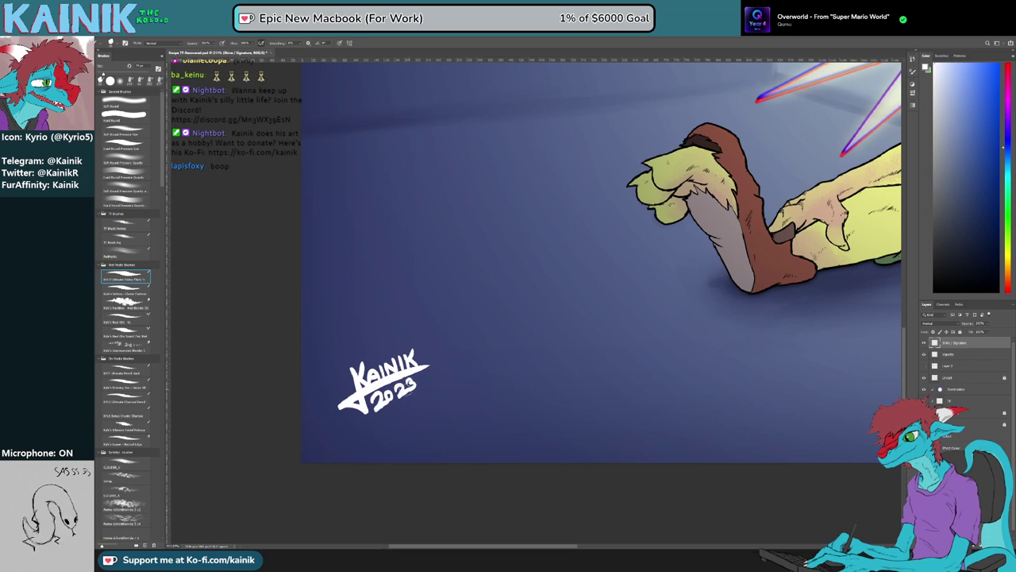
{"action": "key", "text": "ctrl+0"}
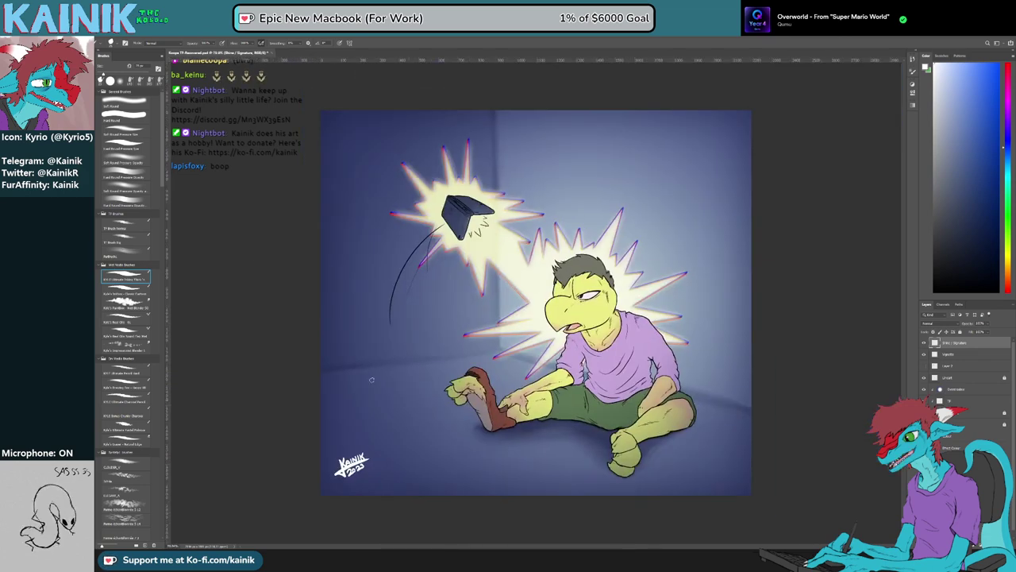
Select the signature and year, scale them down, move them closer to the picture's lower-left corner, and save the file
{"action": "left_click", "coordinate": [86, 72]}
{"action": "left_click_drag", "start_coordinate": [389, 495], "coordinate": [322, 439]}
{"action": "key", "text": "ctrl+t"}
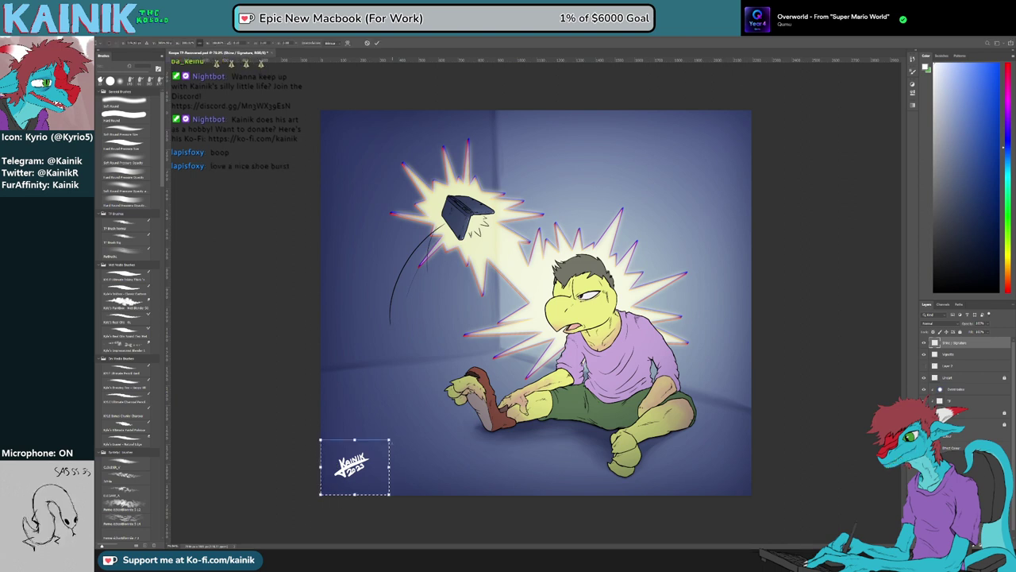
{"action": "left_click_drag", "start_coordinate": [389, 440], "coordinate": [346, 477]}
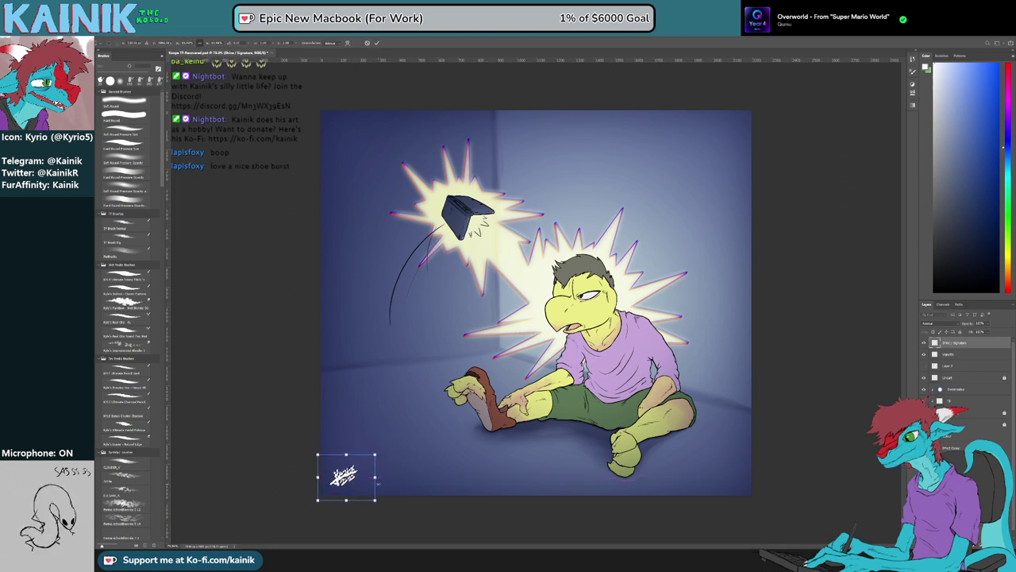
{"action": "key", "text": "Return"}
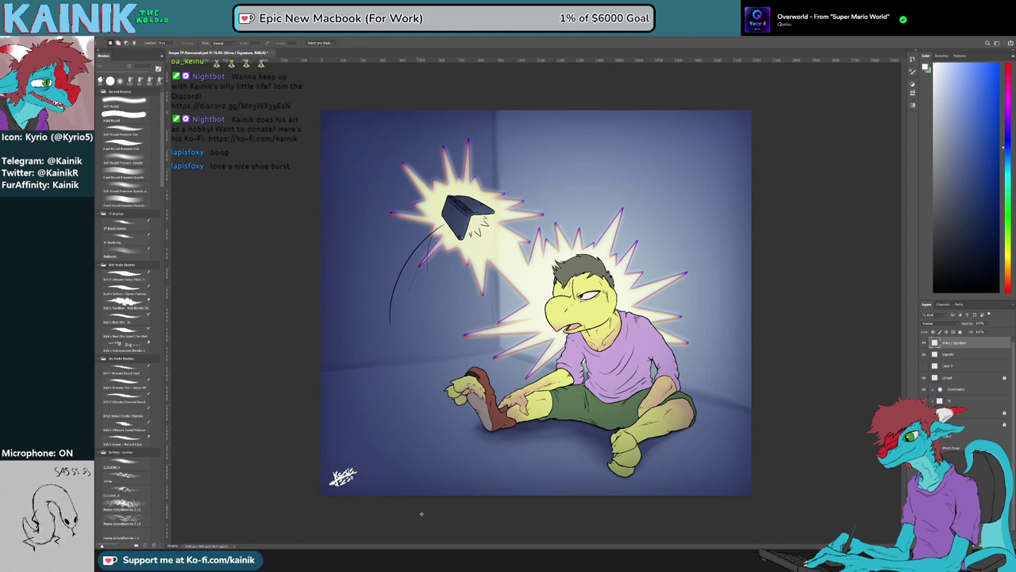
{"action": "key", "text": "ctrl+s"}
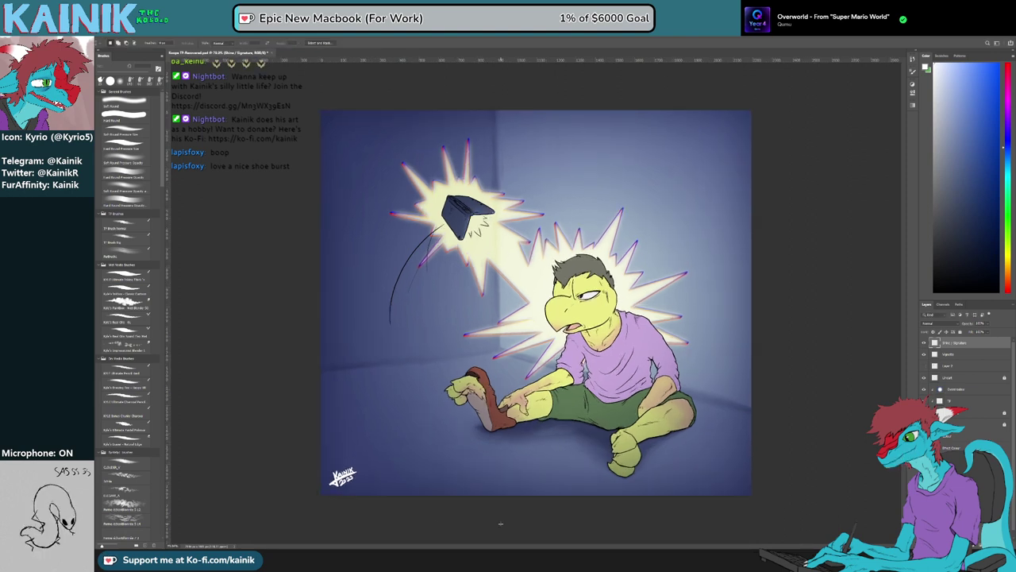